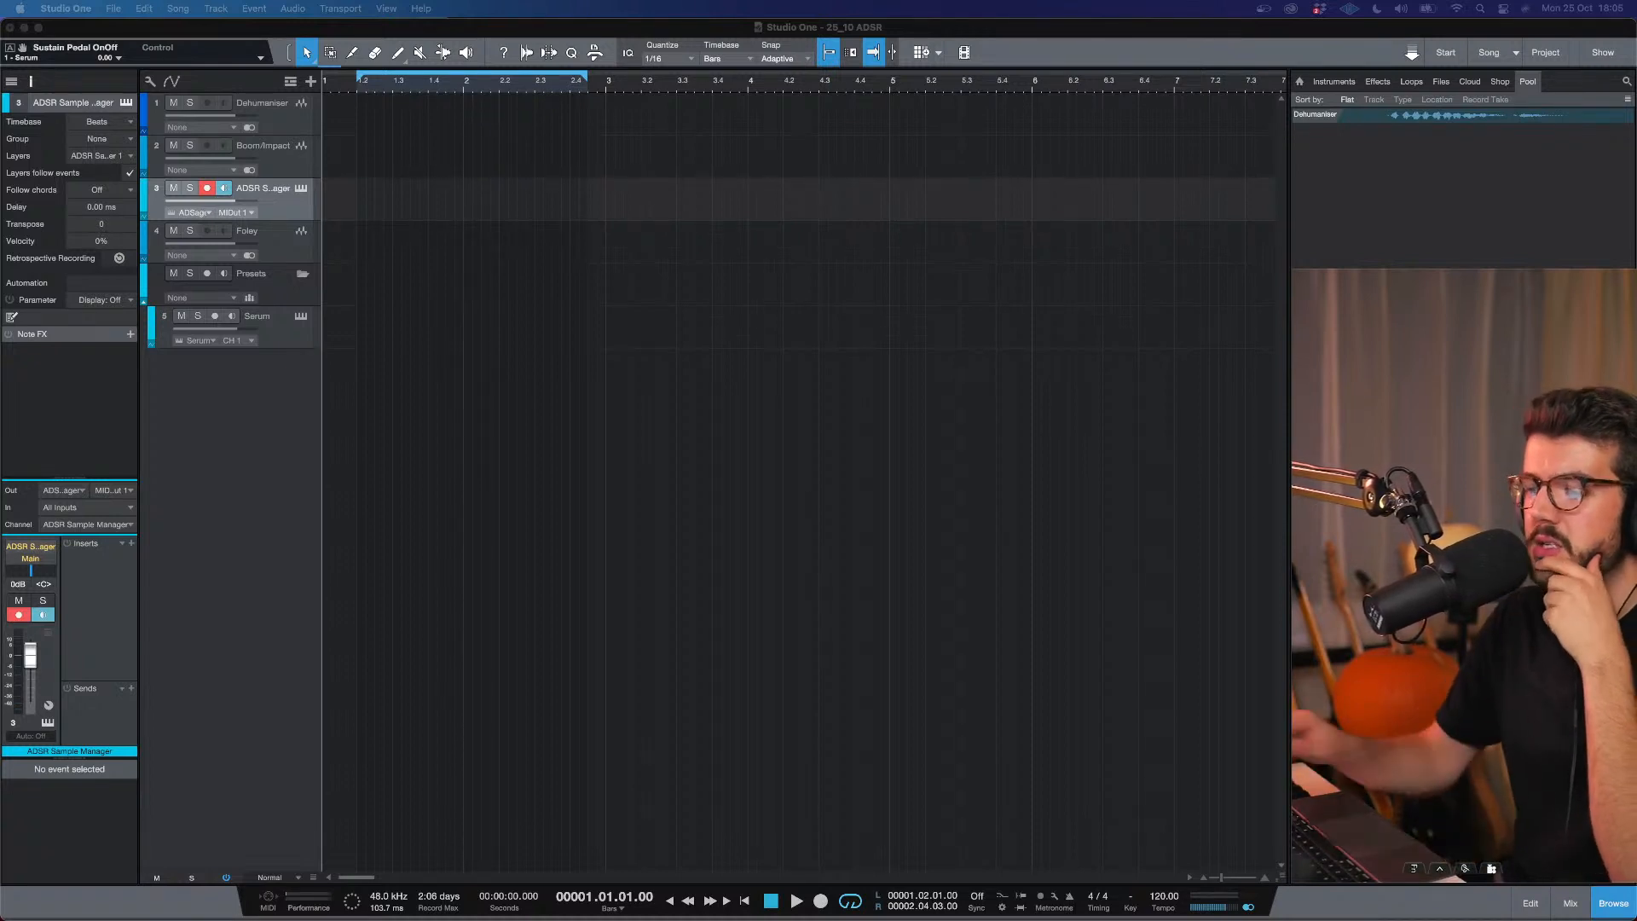
Open the Dehumaniser Simple Monsters insert on the Dehumaniser track.
click(277, 126)
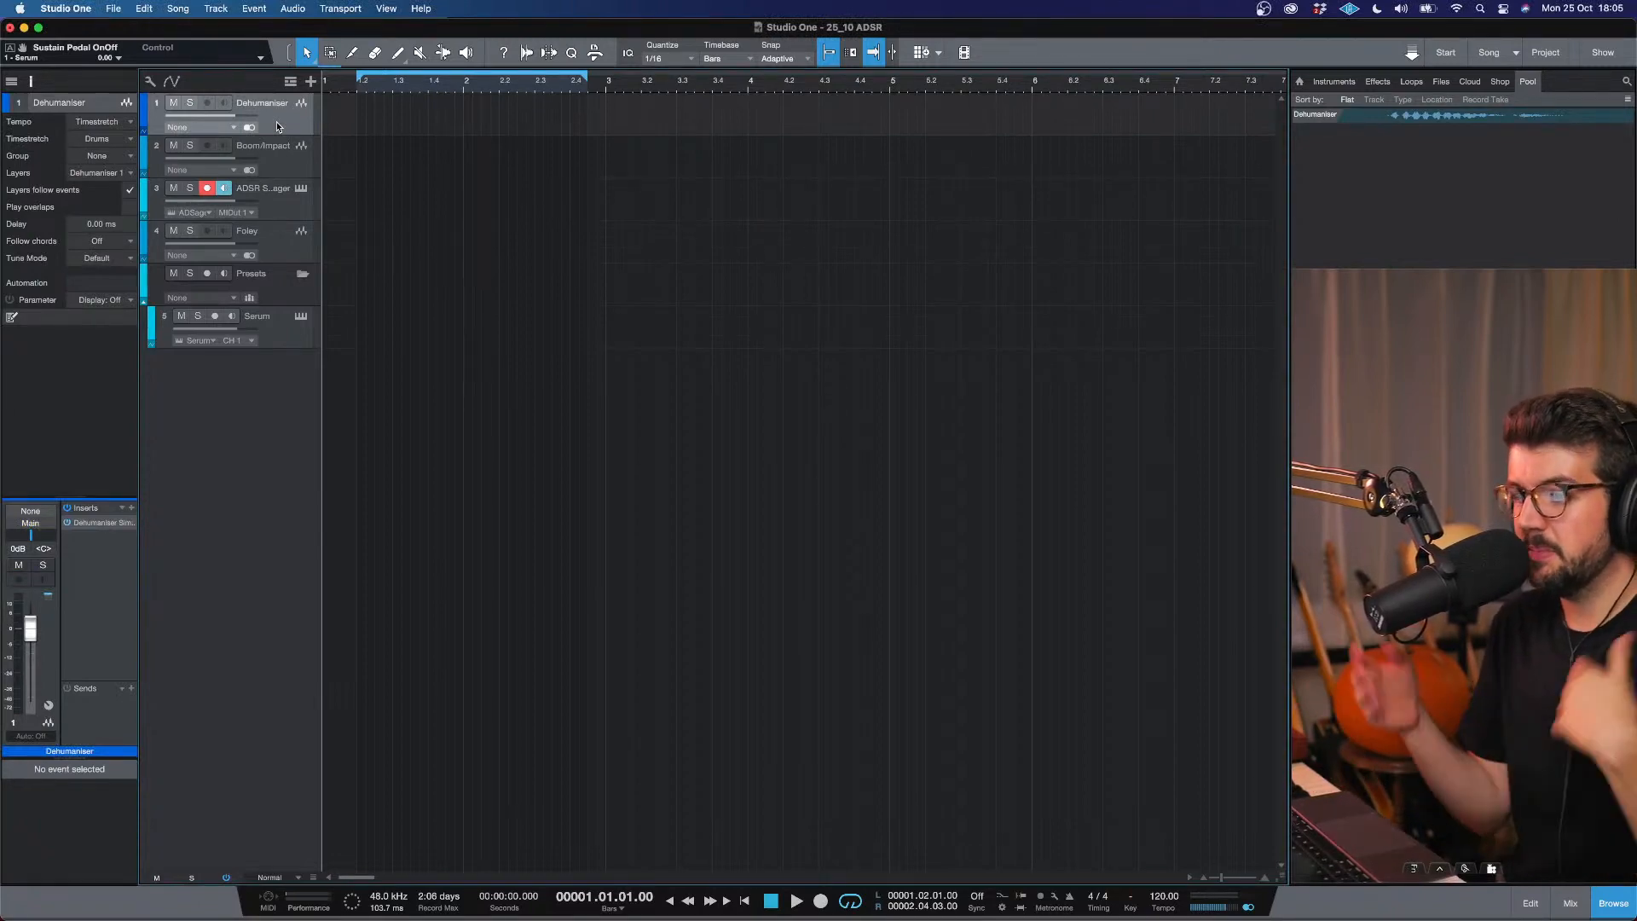
double_click(100, 521)
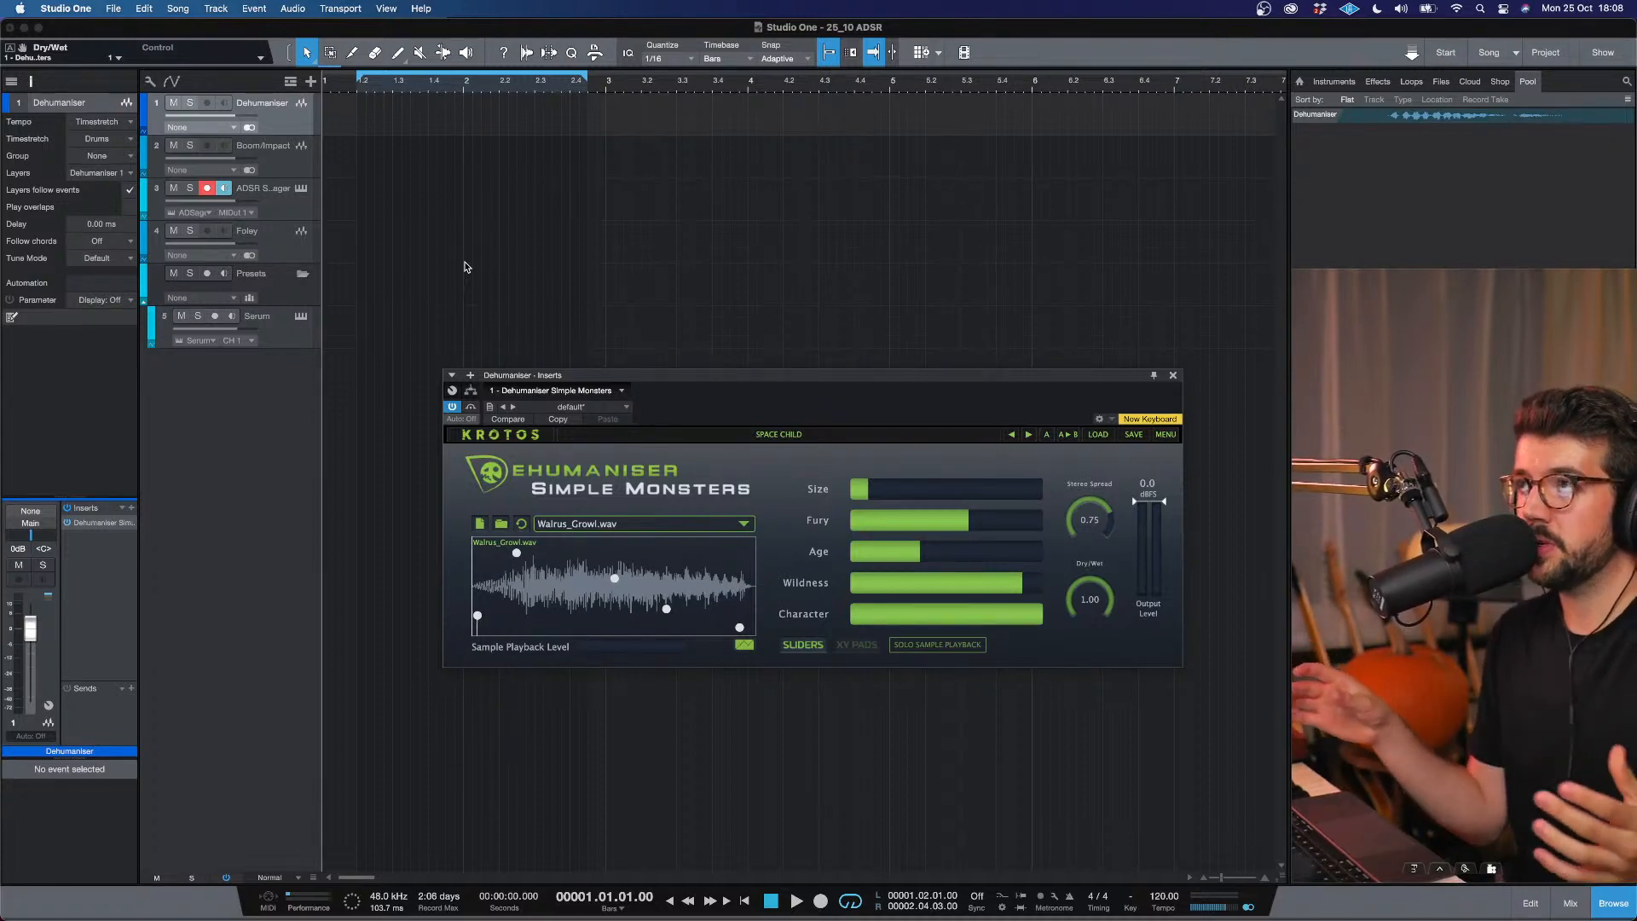
View the Serum instrument on the Serum track, close its window and return to the Dehumaniser track's insert.
click(278, 335)
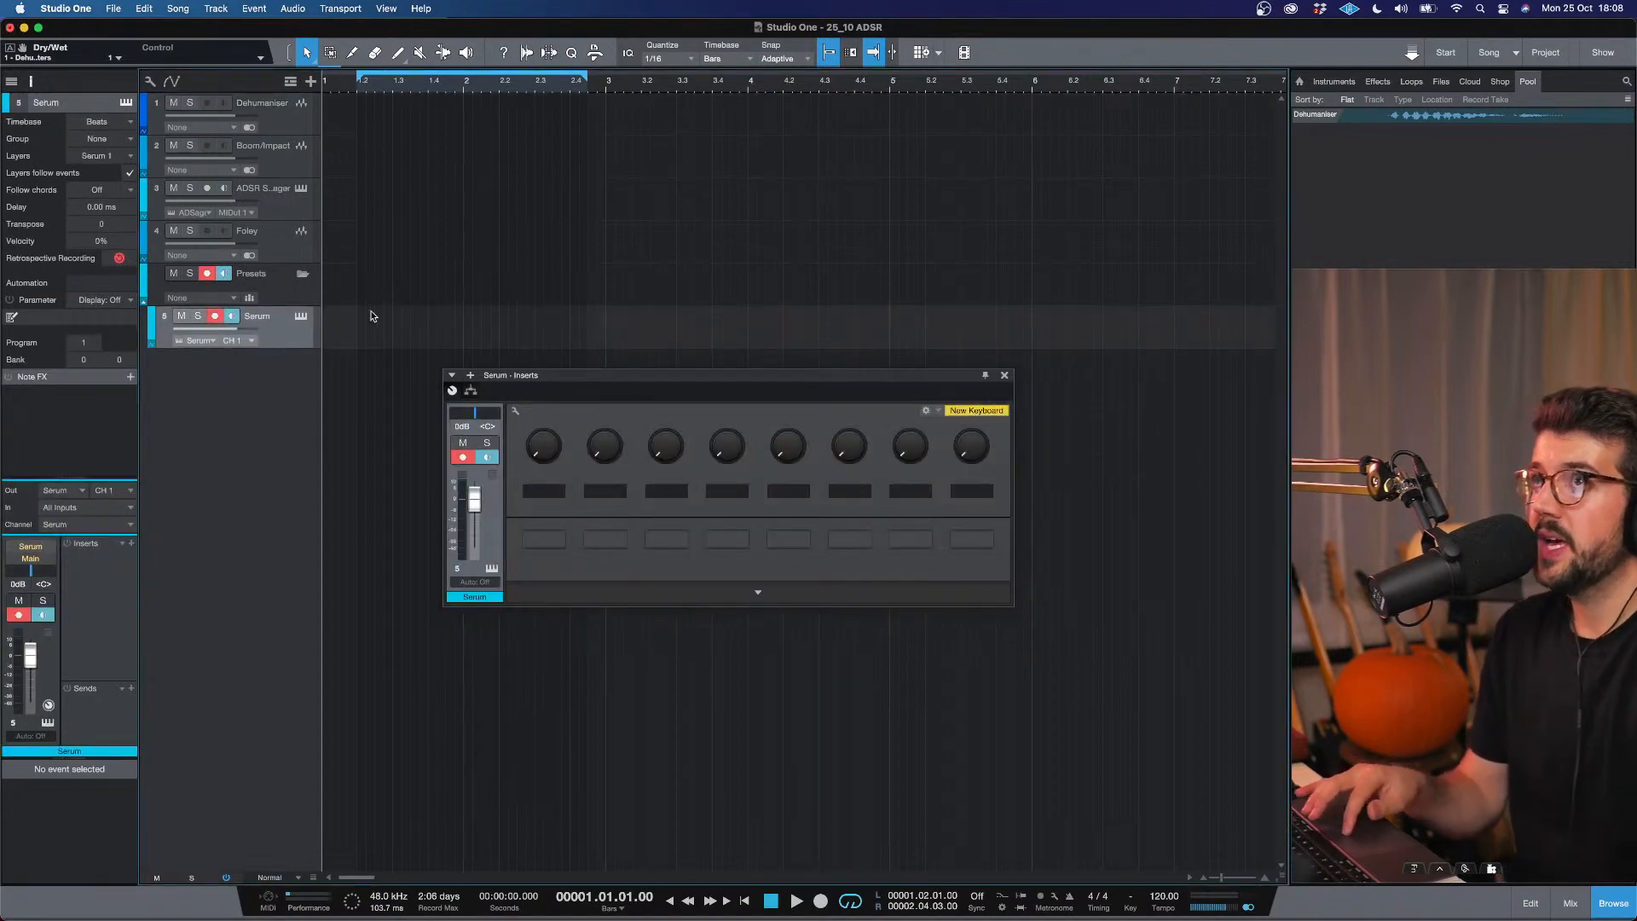
click(308, 317)
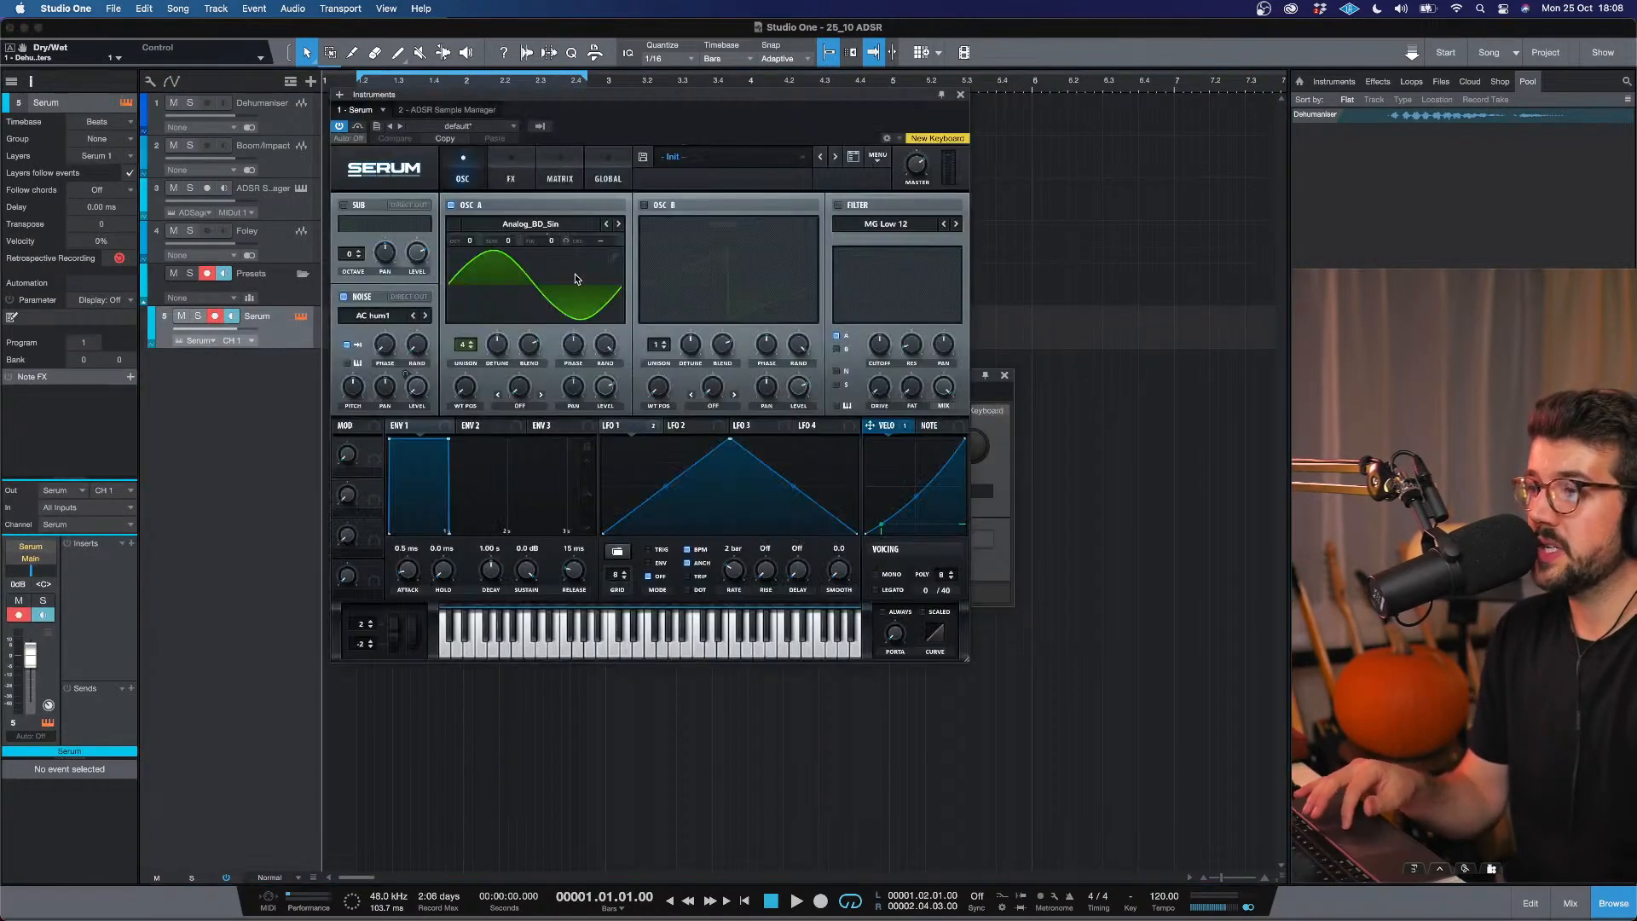
drag(929, 96, 991, 129)
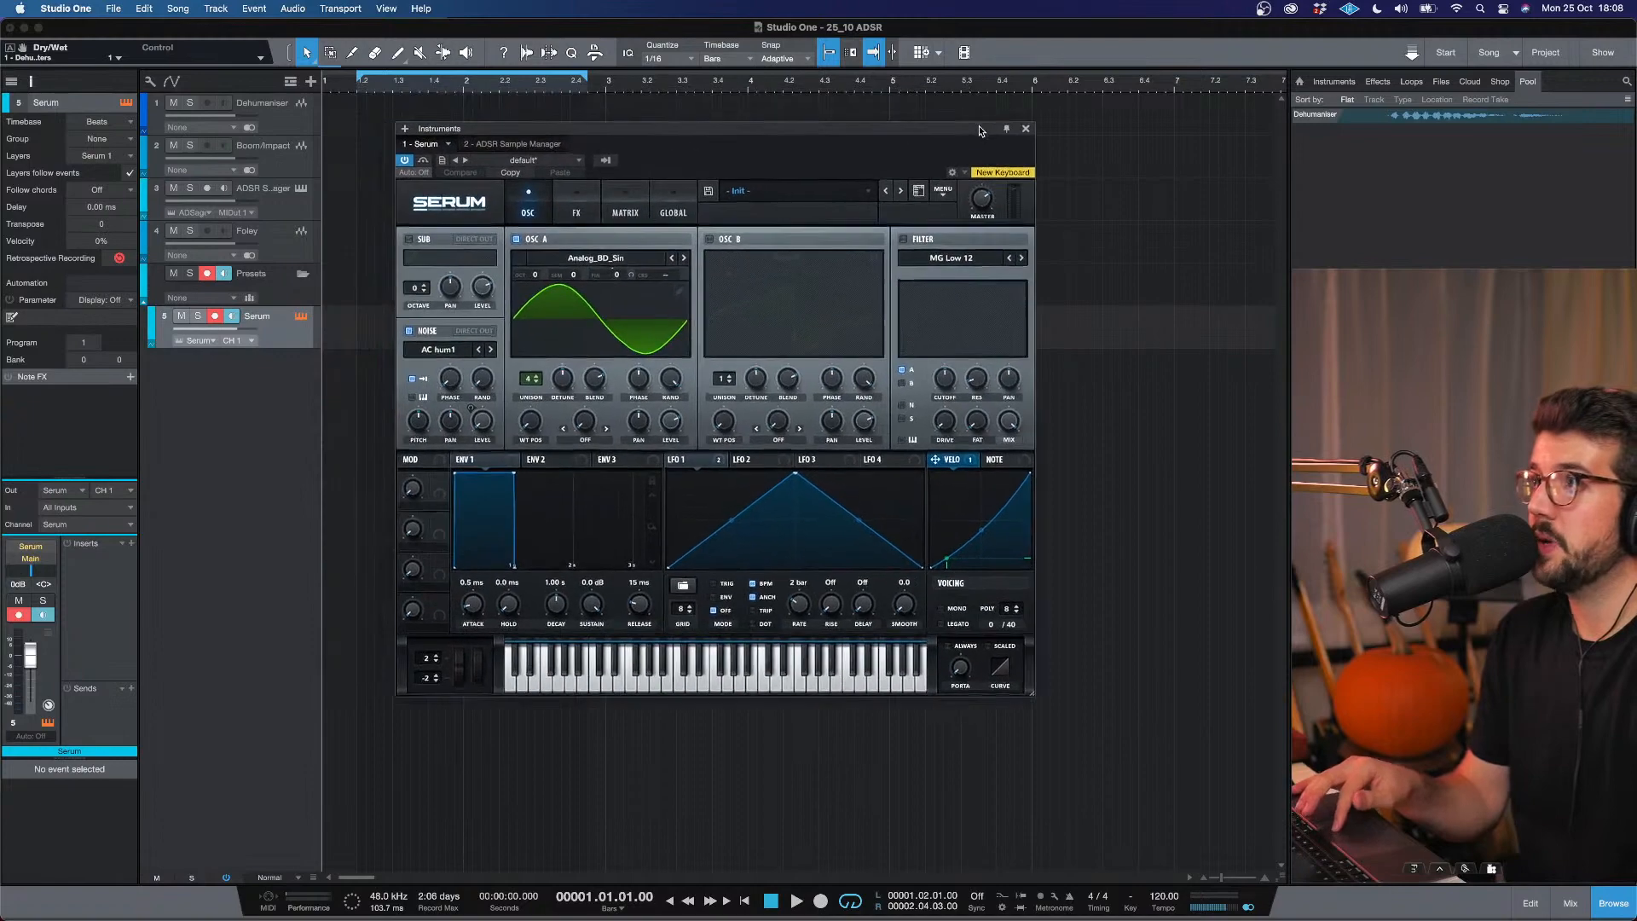
click(1028, 128)
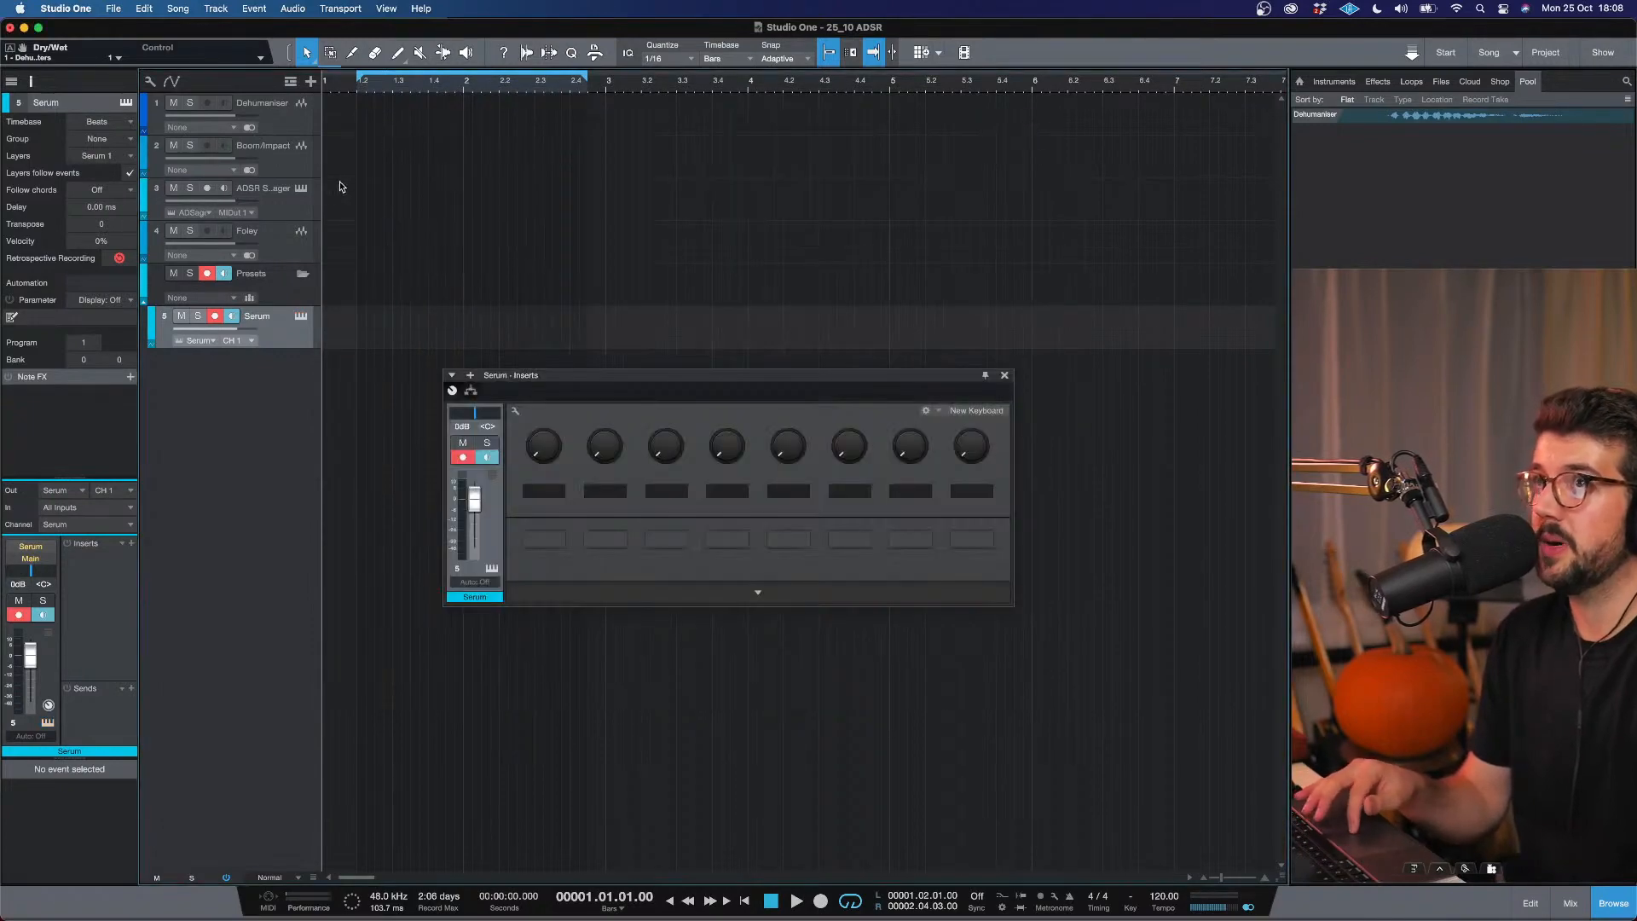
click(290, 122)
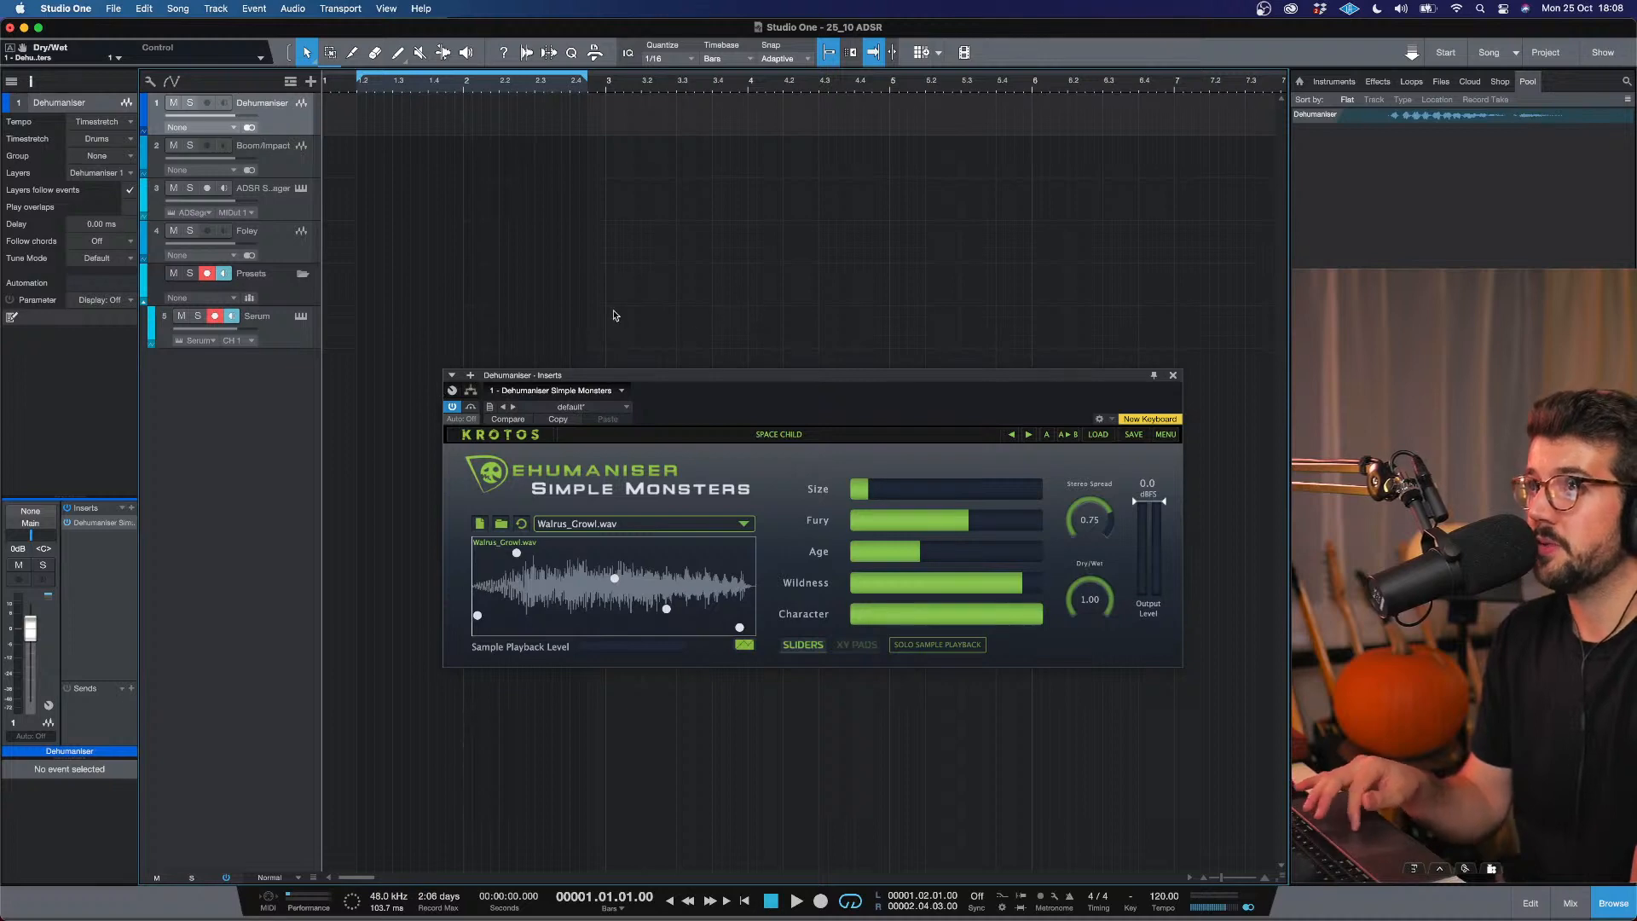
Bring up the Boom/Impact track's inserts and show the Disperser effect in an enlarged window.
click(288, 167)
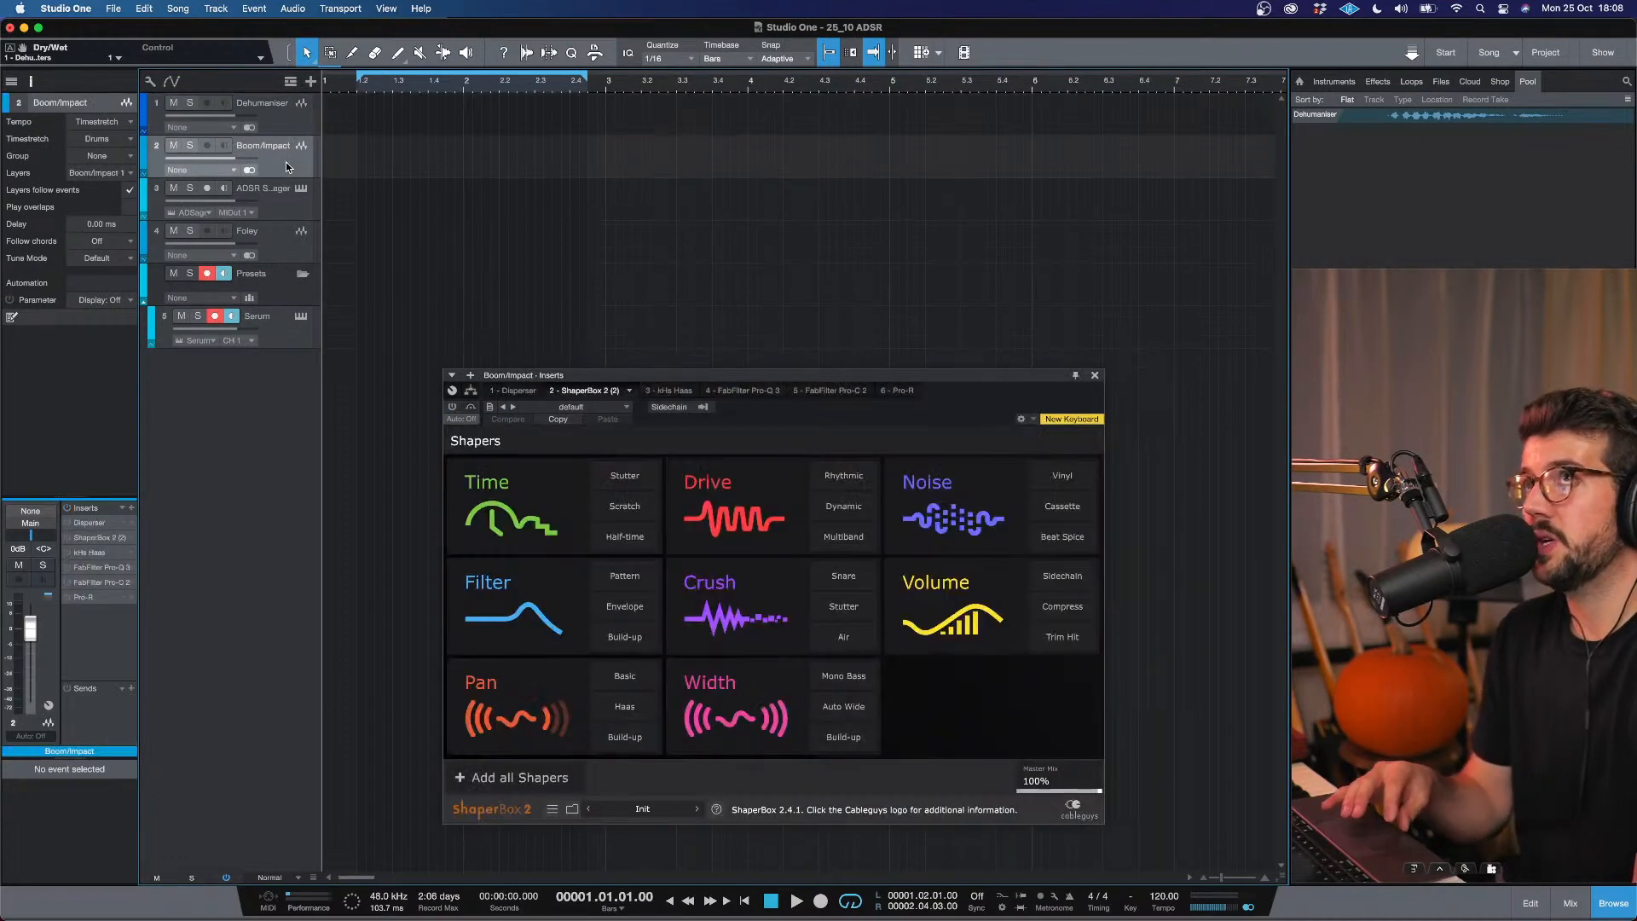
drag(699, 368, 631, 298)
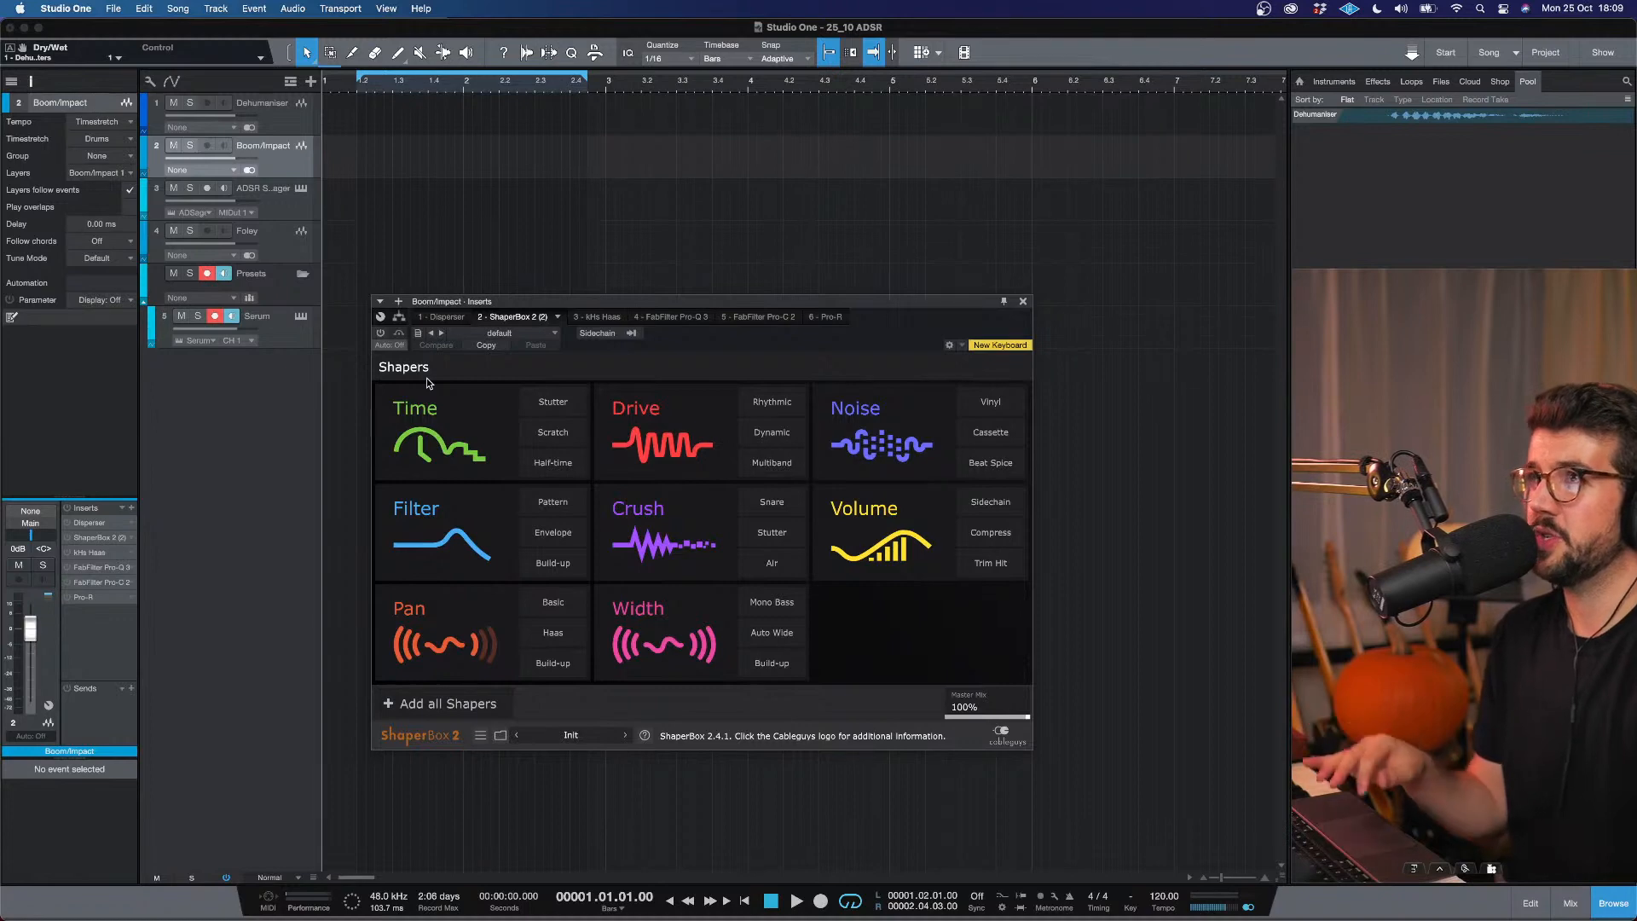
click(440, 316)
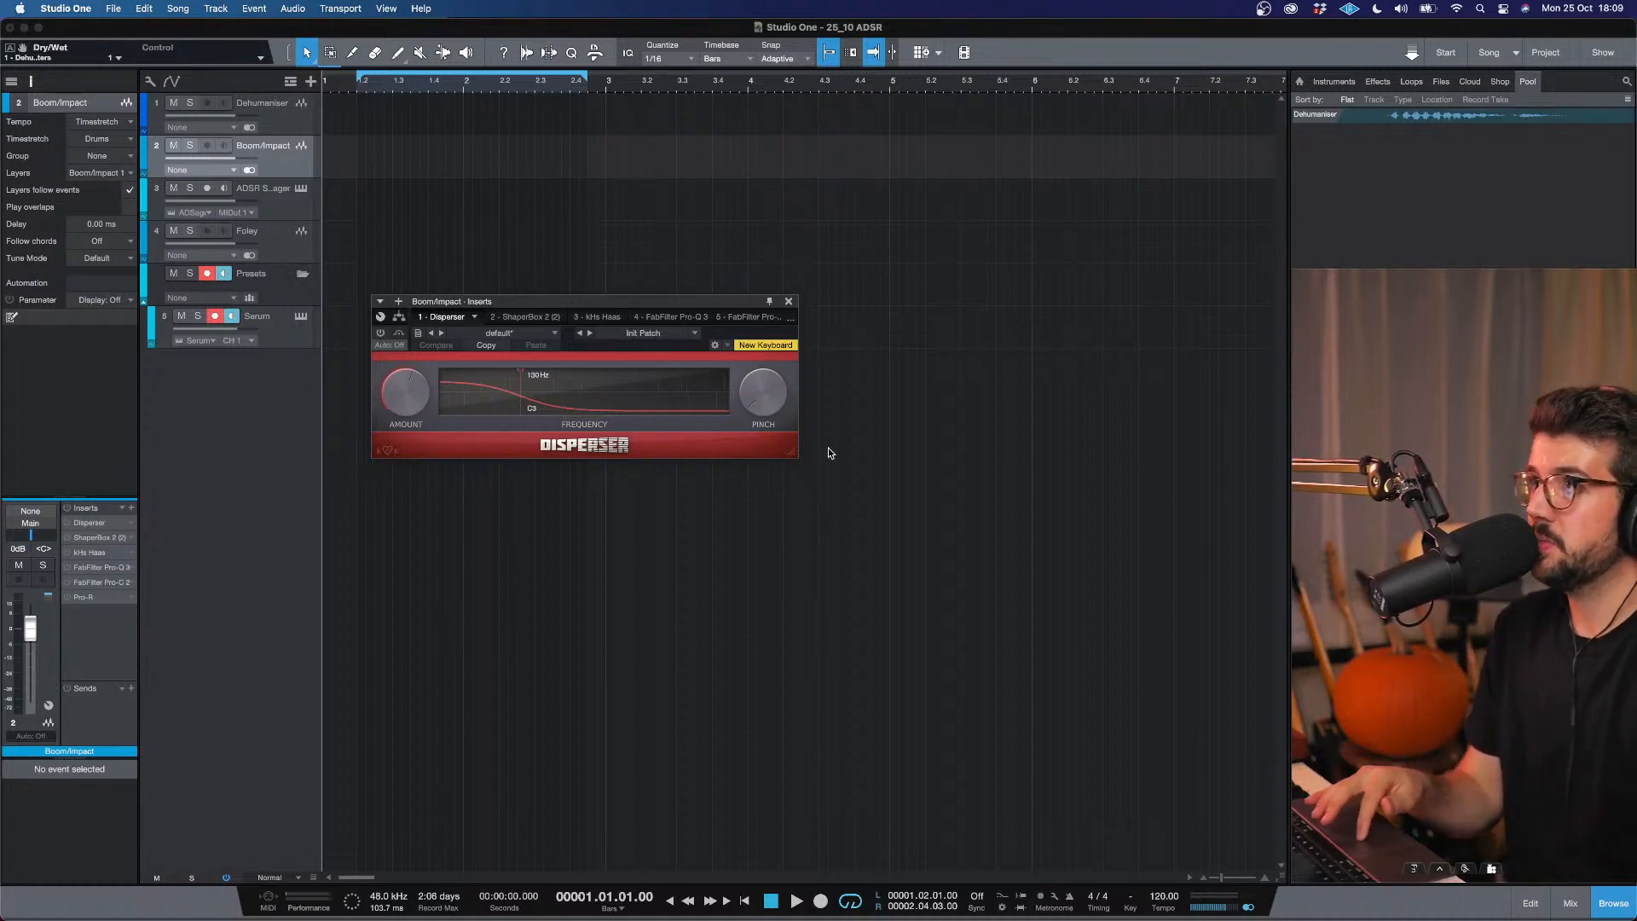
drag(795, 452, 1022, 587)
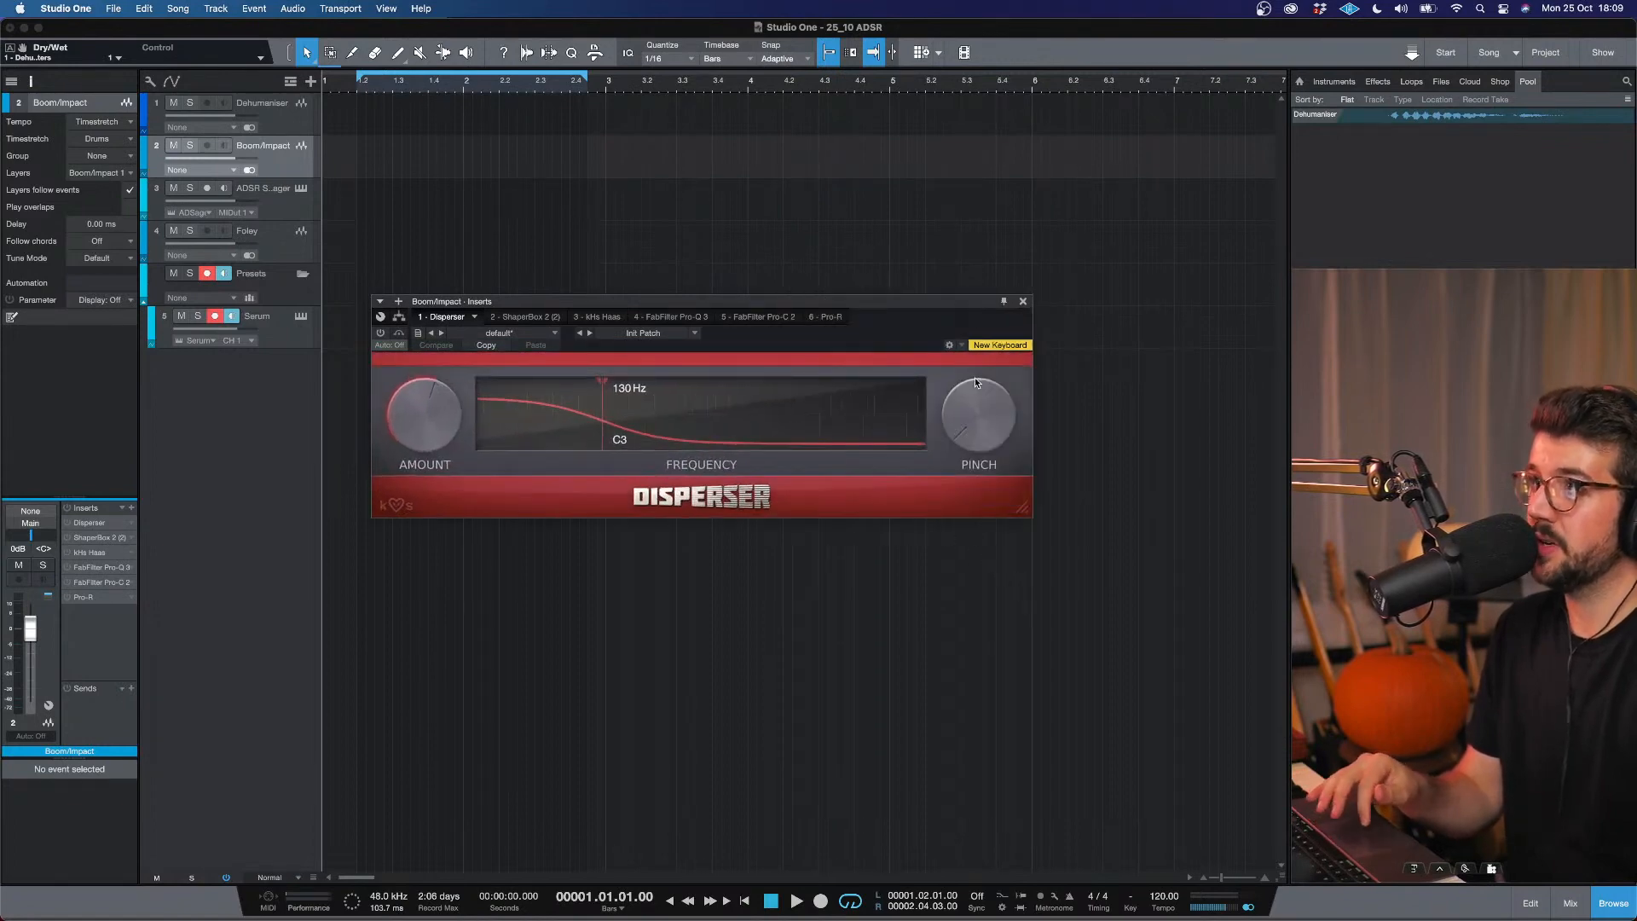
drag(593, 299, 616, 371)
Look through the Boom/Impact track's kHs Haas, FabFilter Pro-Q 3, FabFilter Pro-C 2 and ShaperBox 2 inserts, and close the window.
click(577, 401)
click(620, 386)
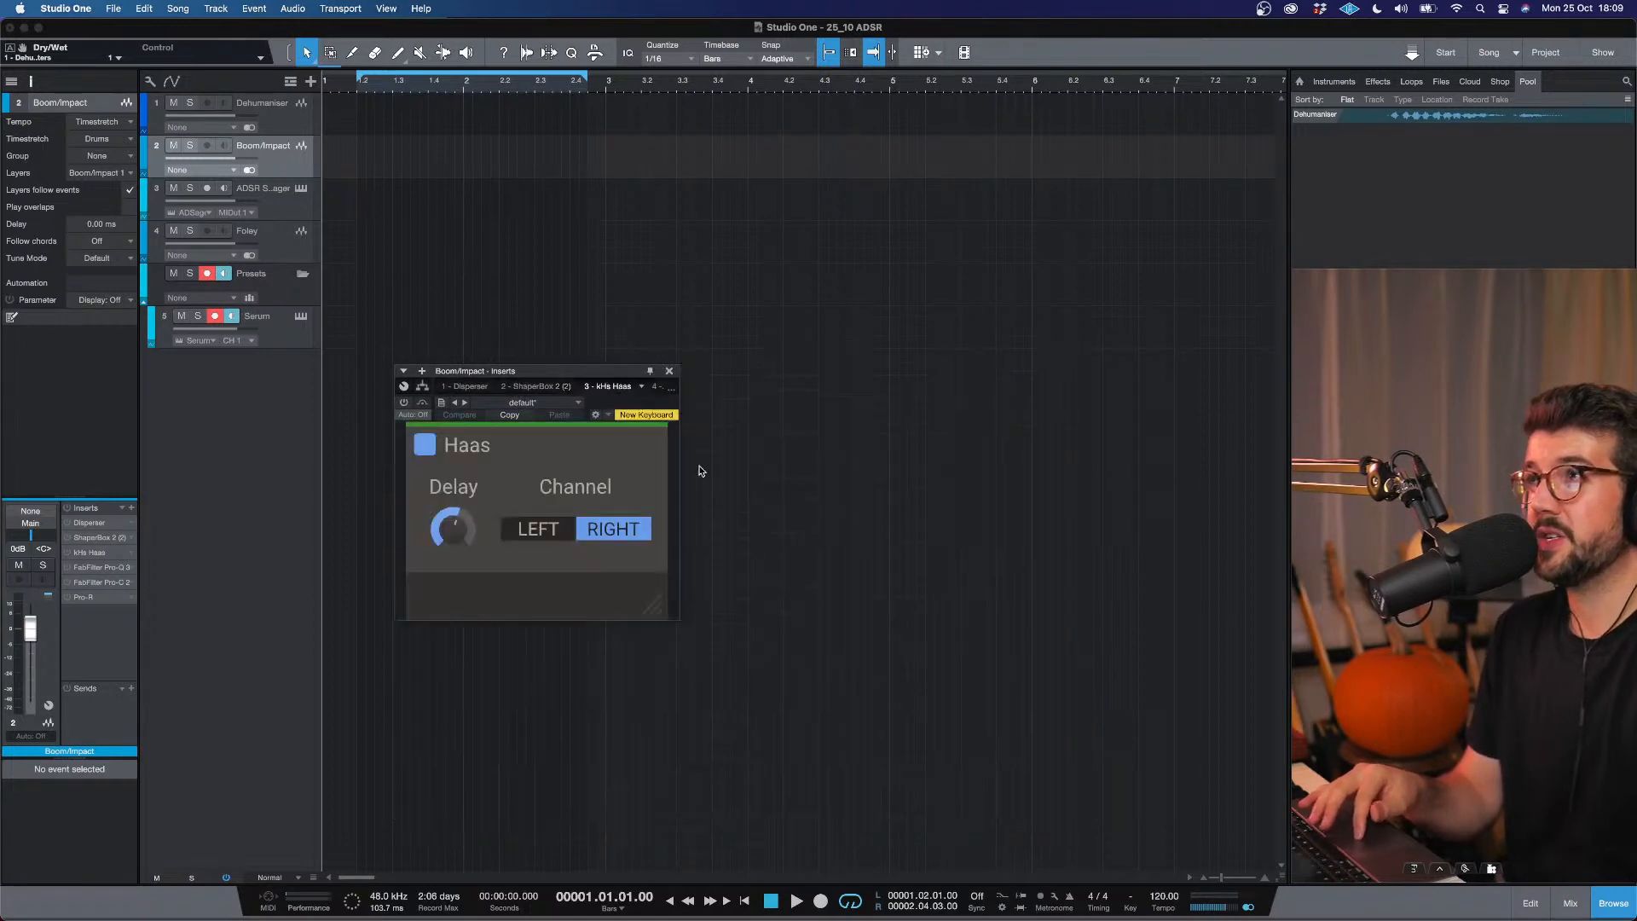
drag(659, 601, 738, 681)
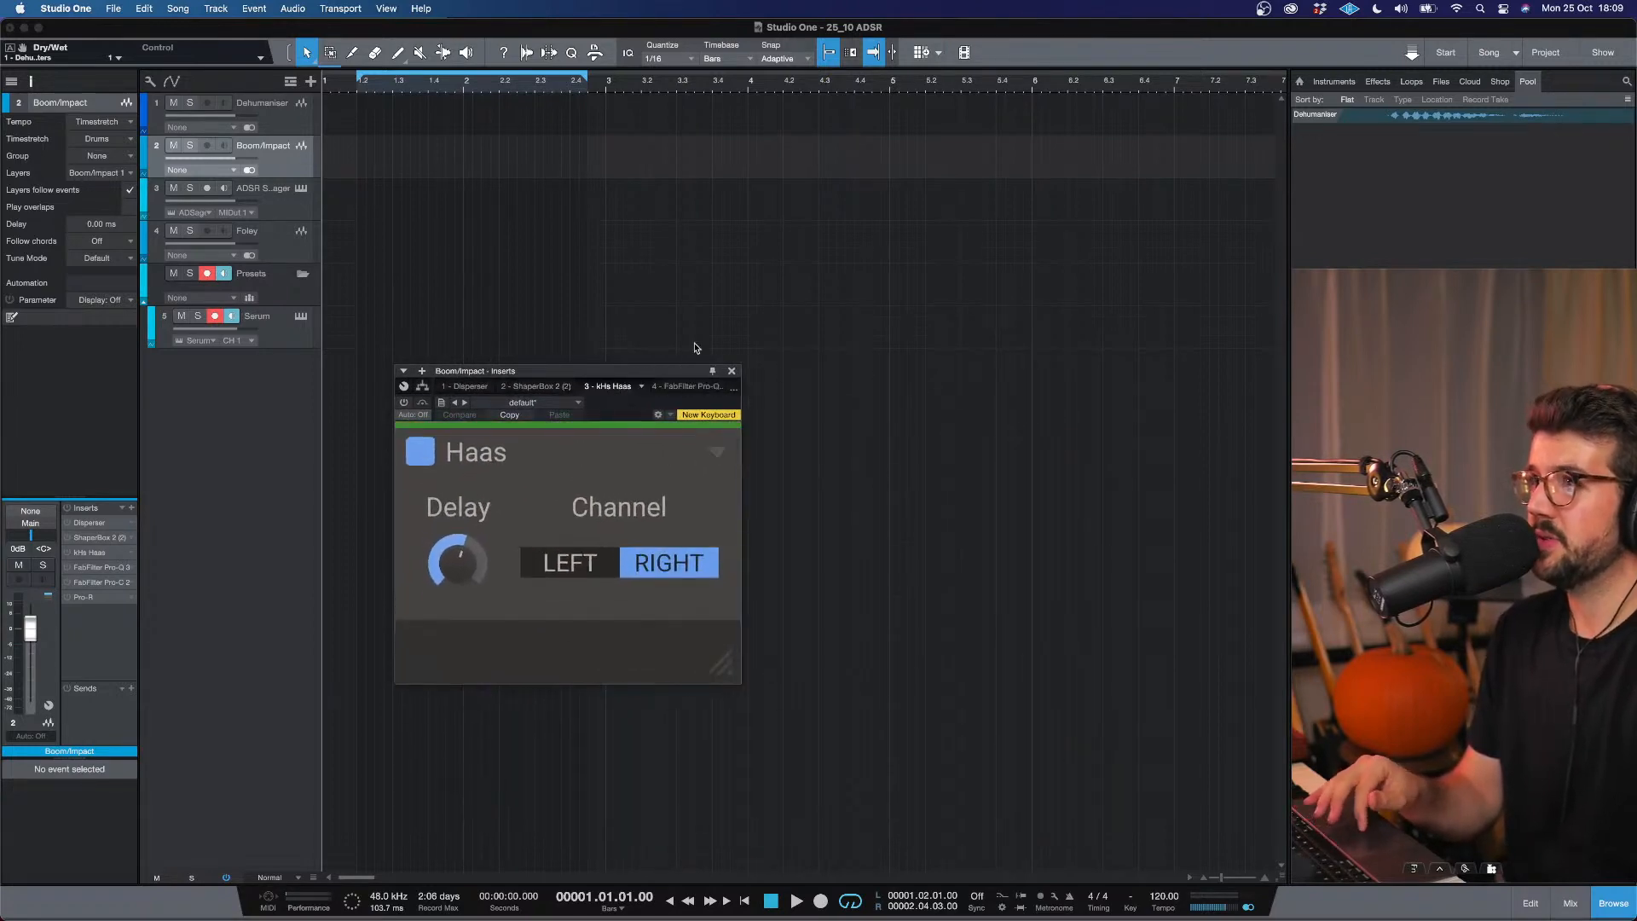
click(692, 386)
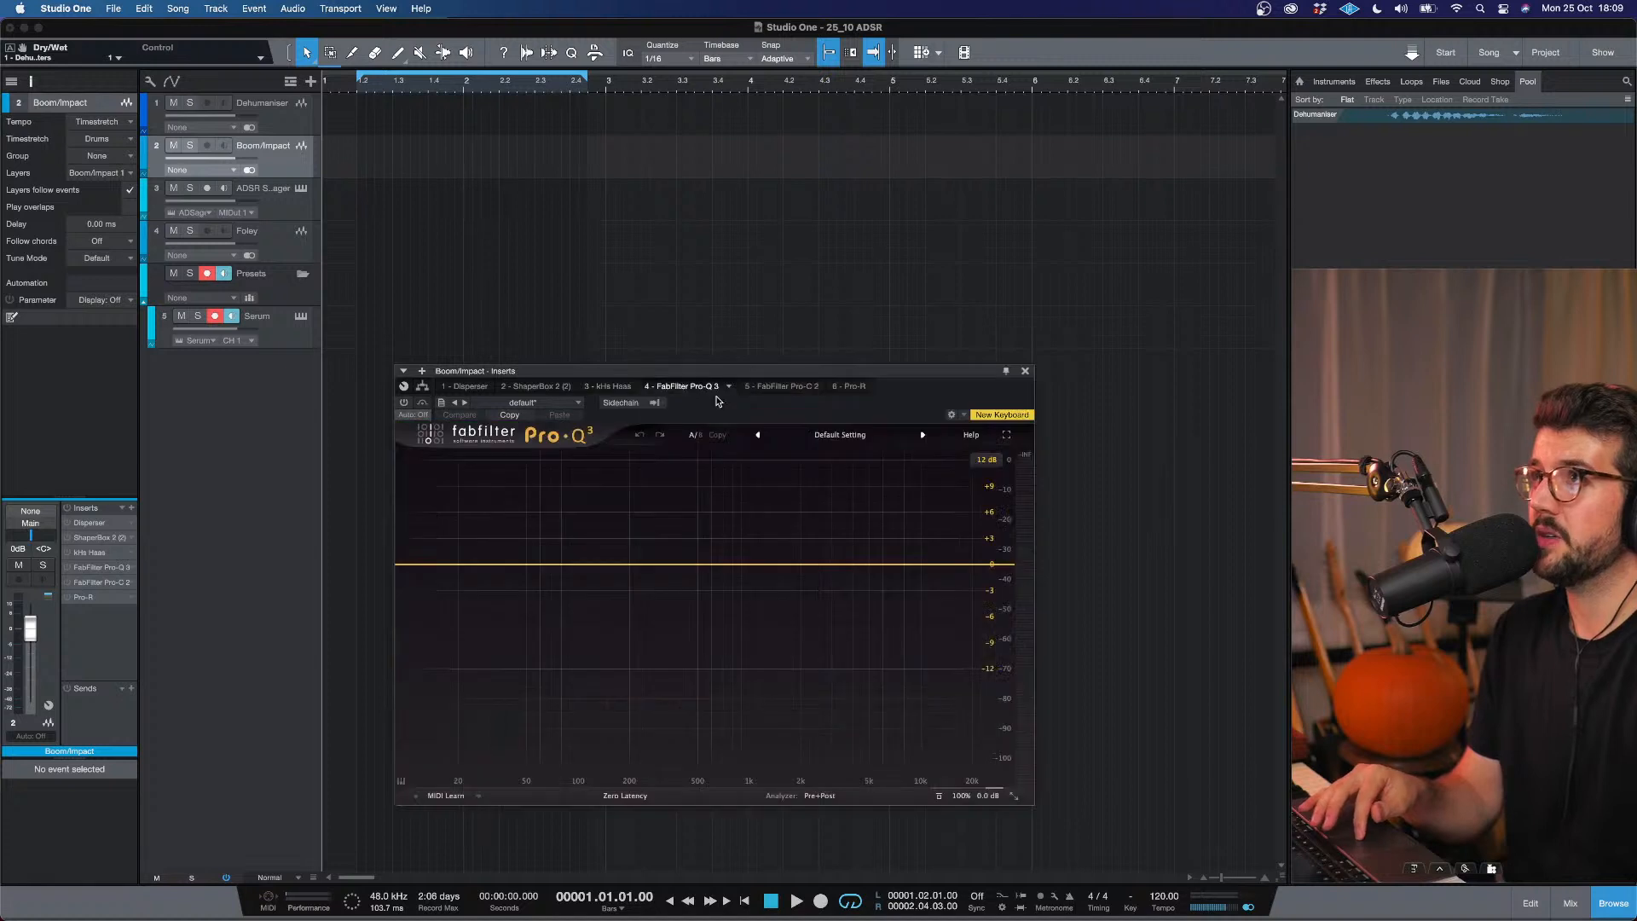
click(785, 389)
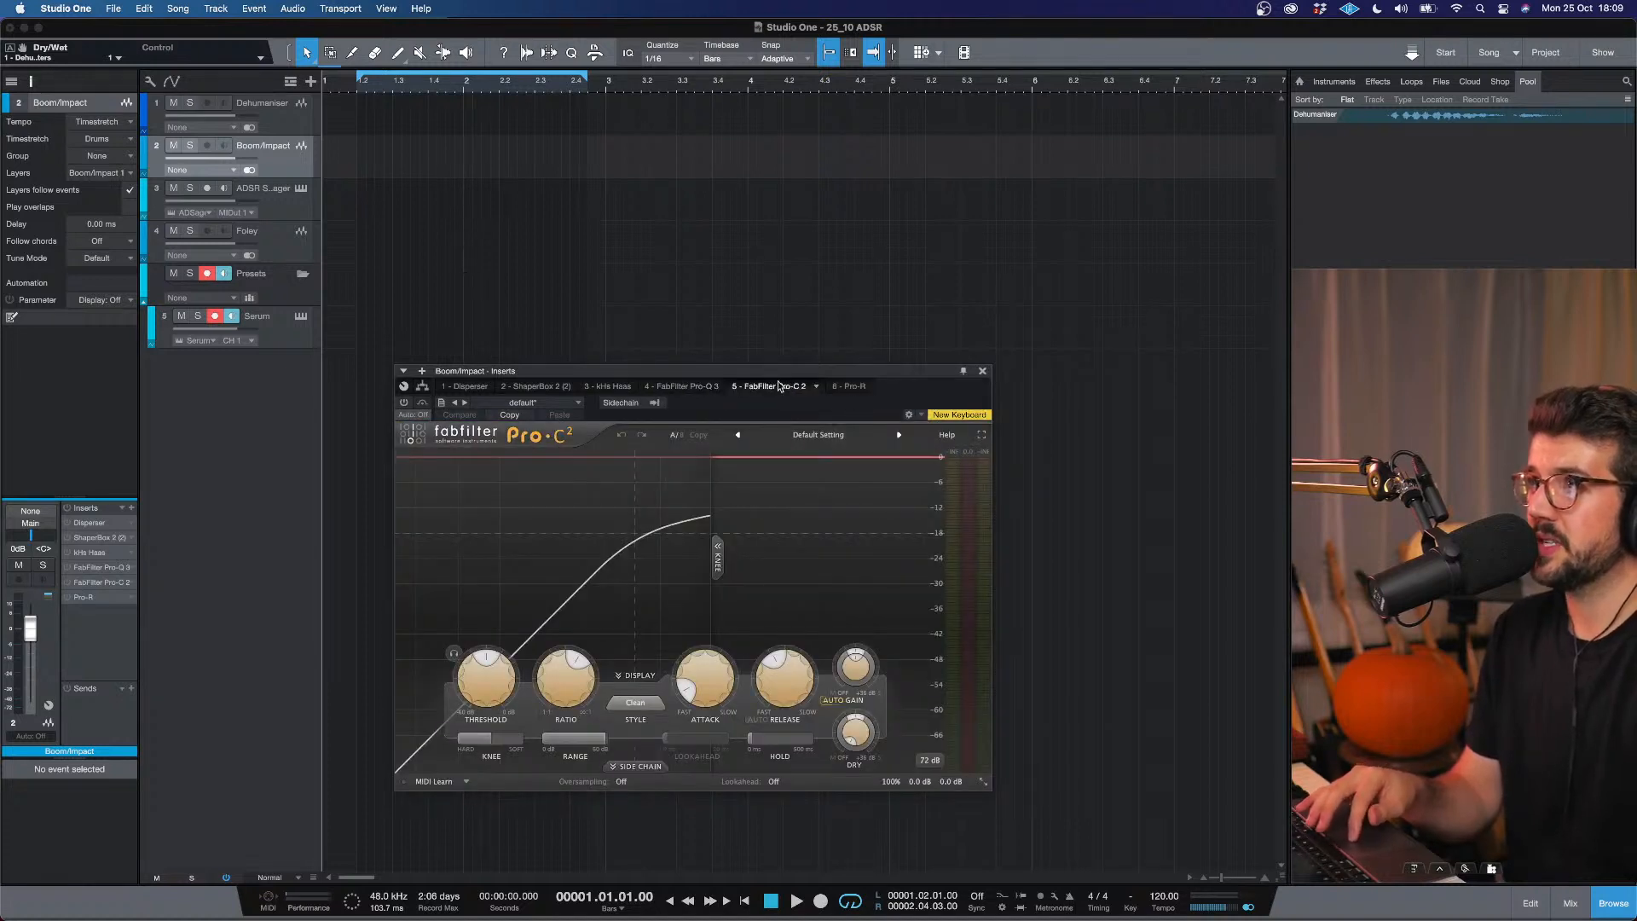
click(555, 387)
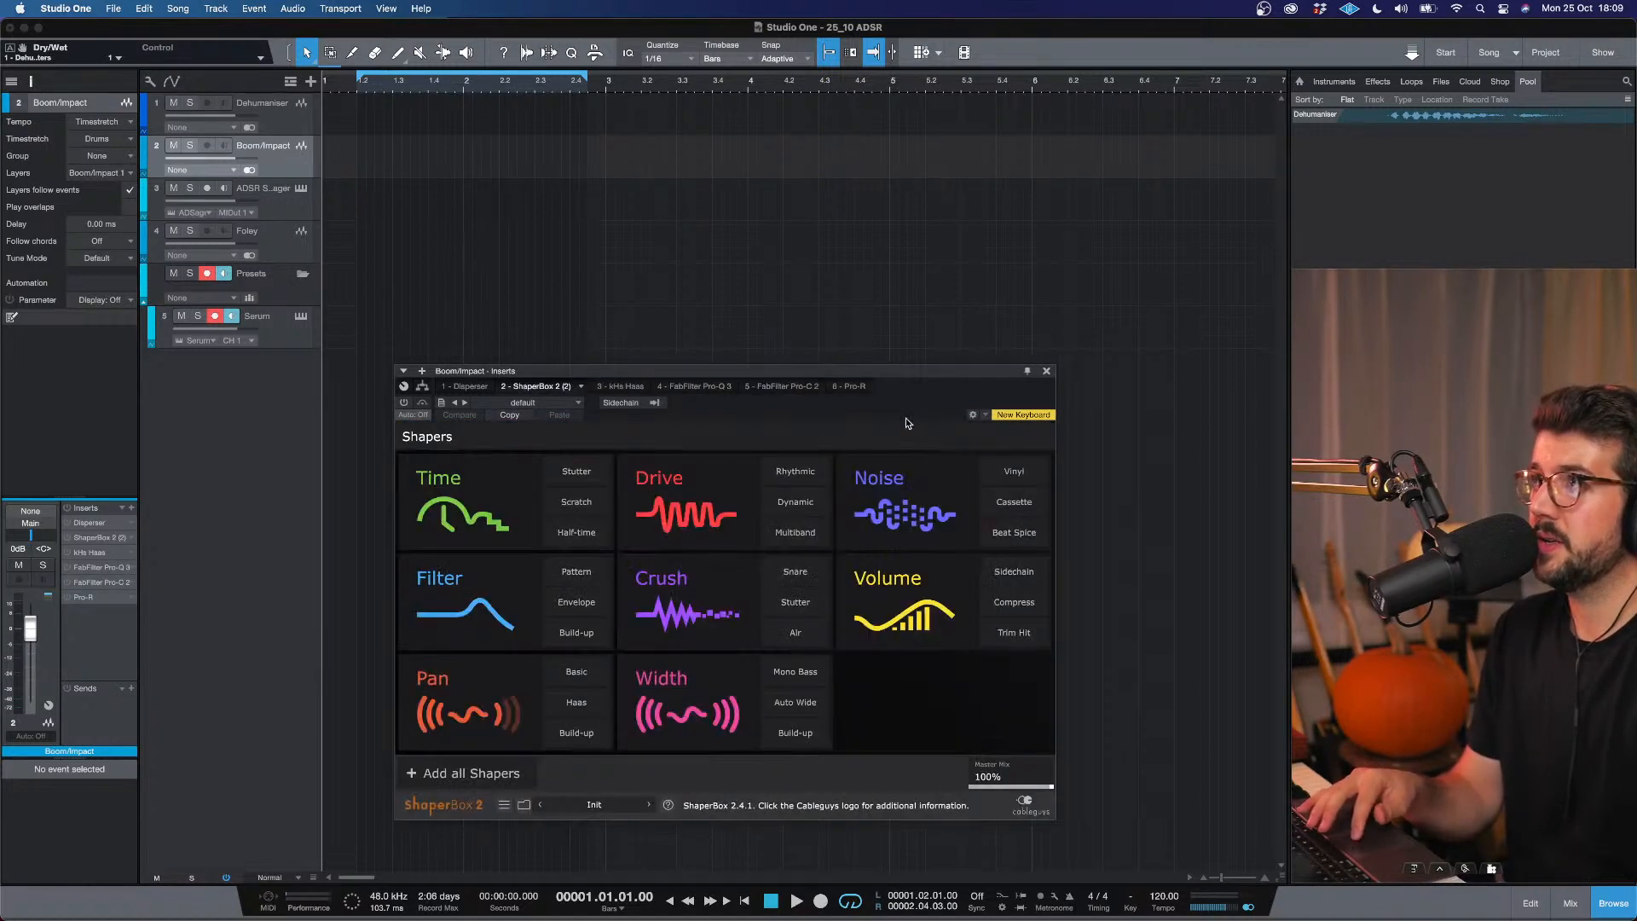
click(1046, 372)
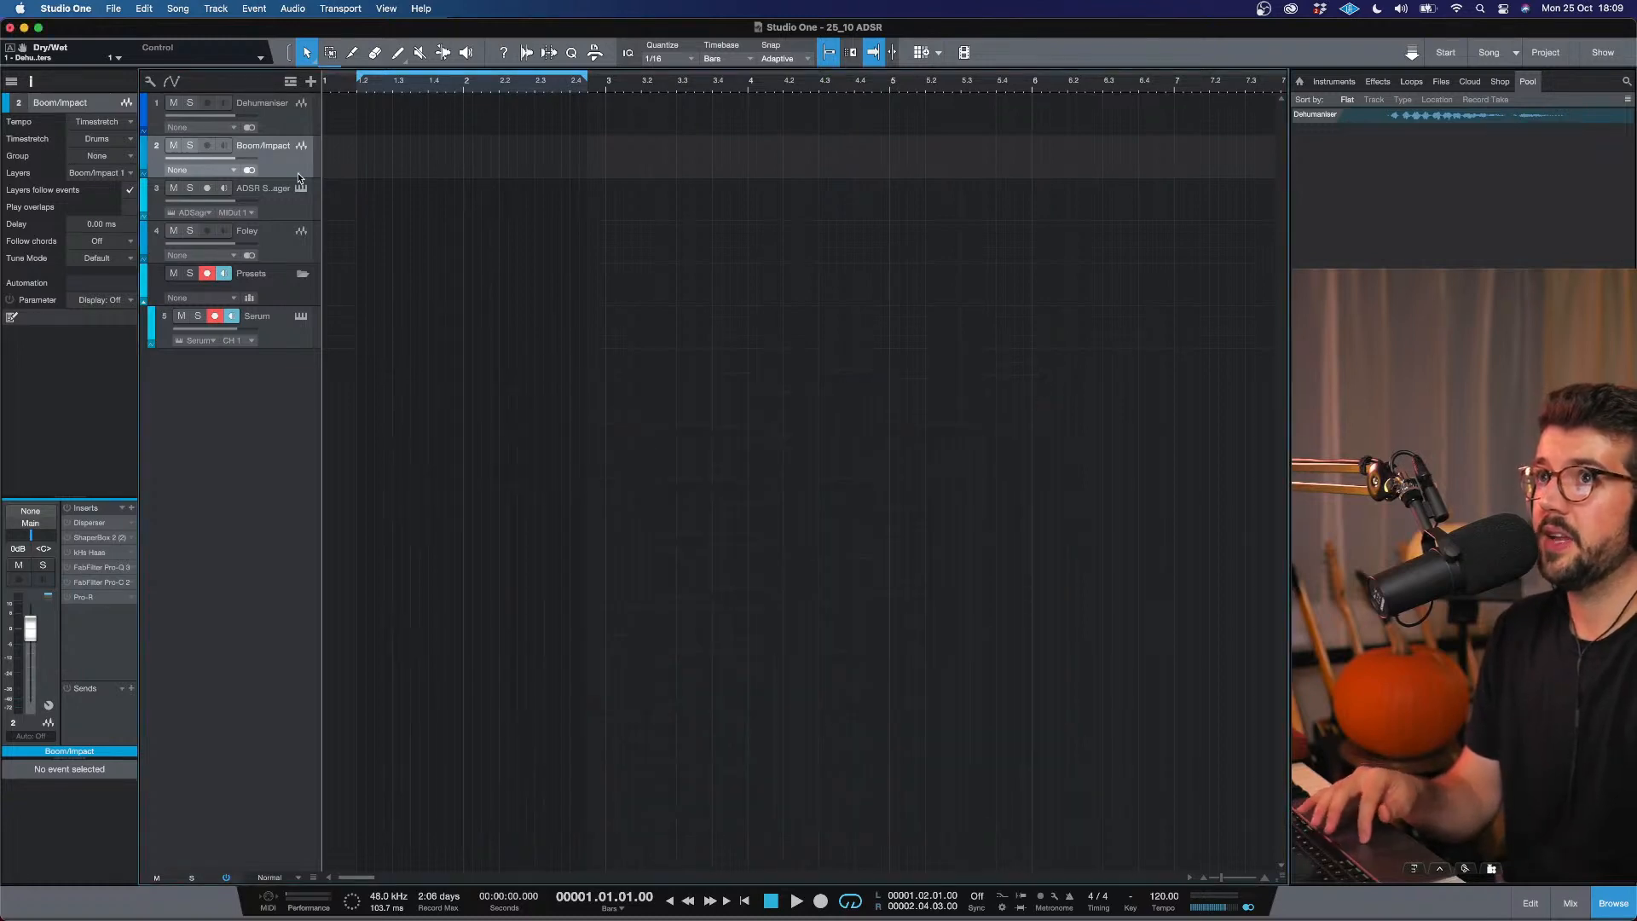
Look through the Foley track's ShaperBox 2, Snap Heap and Multipass inserts, and close the window.
click(288, 198)
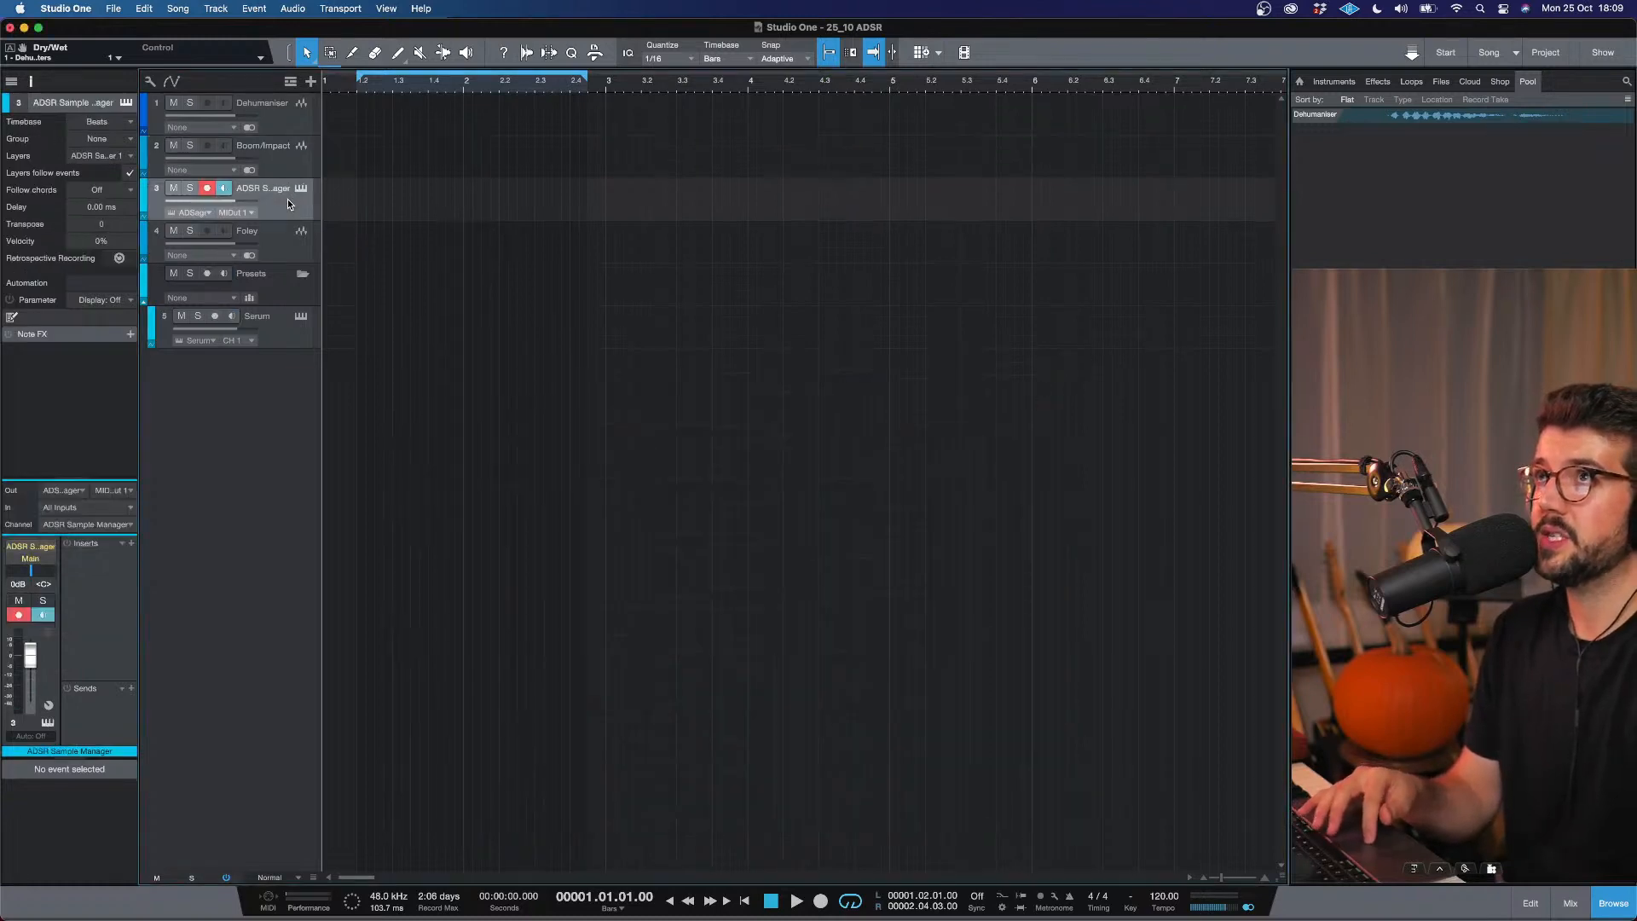
click(299, 246)
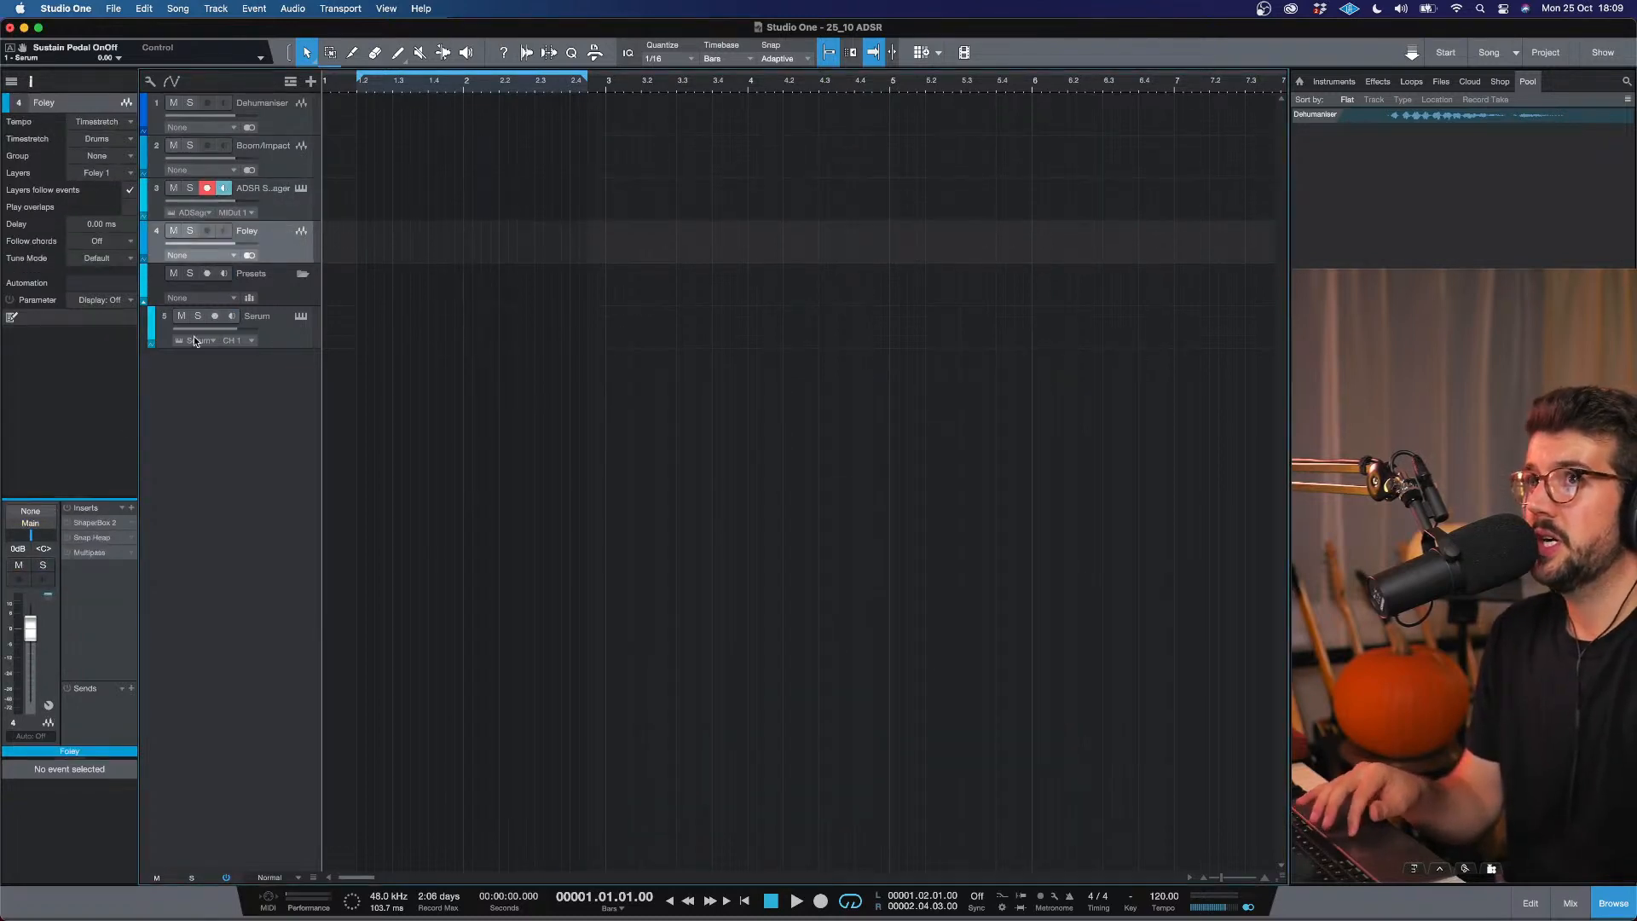
click(95, 521)
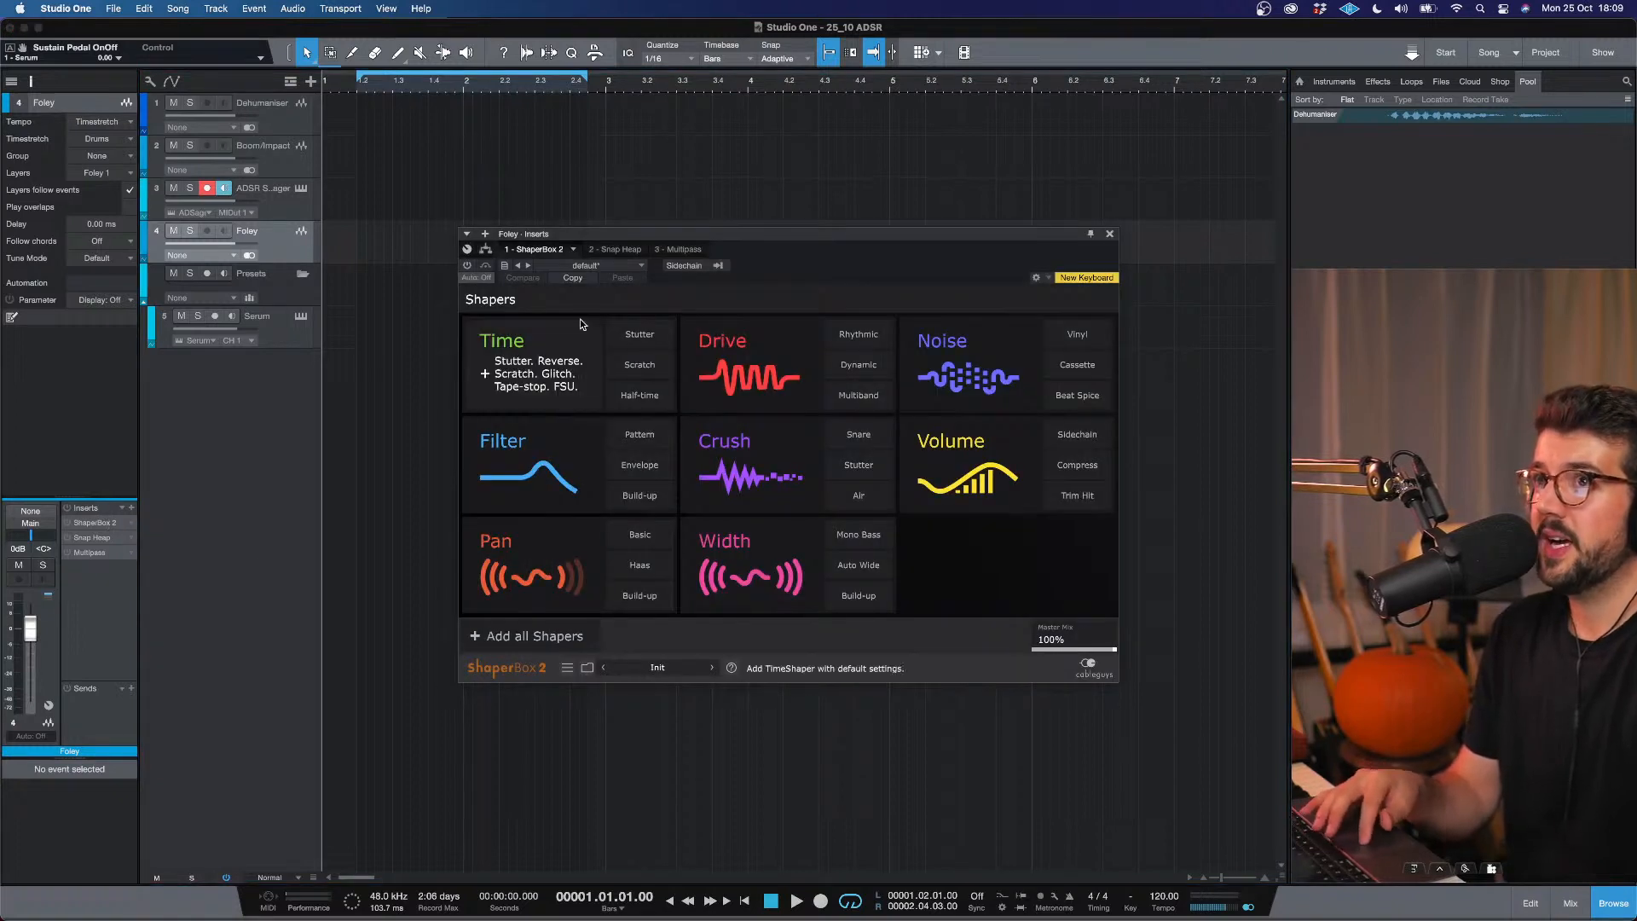
click(636, 253)
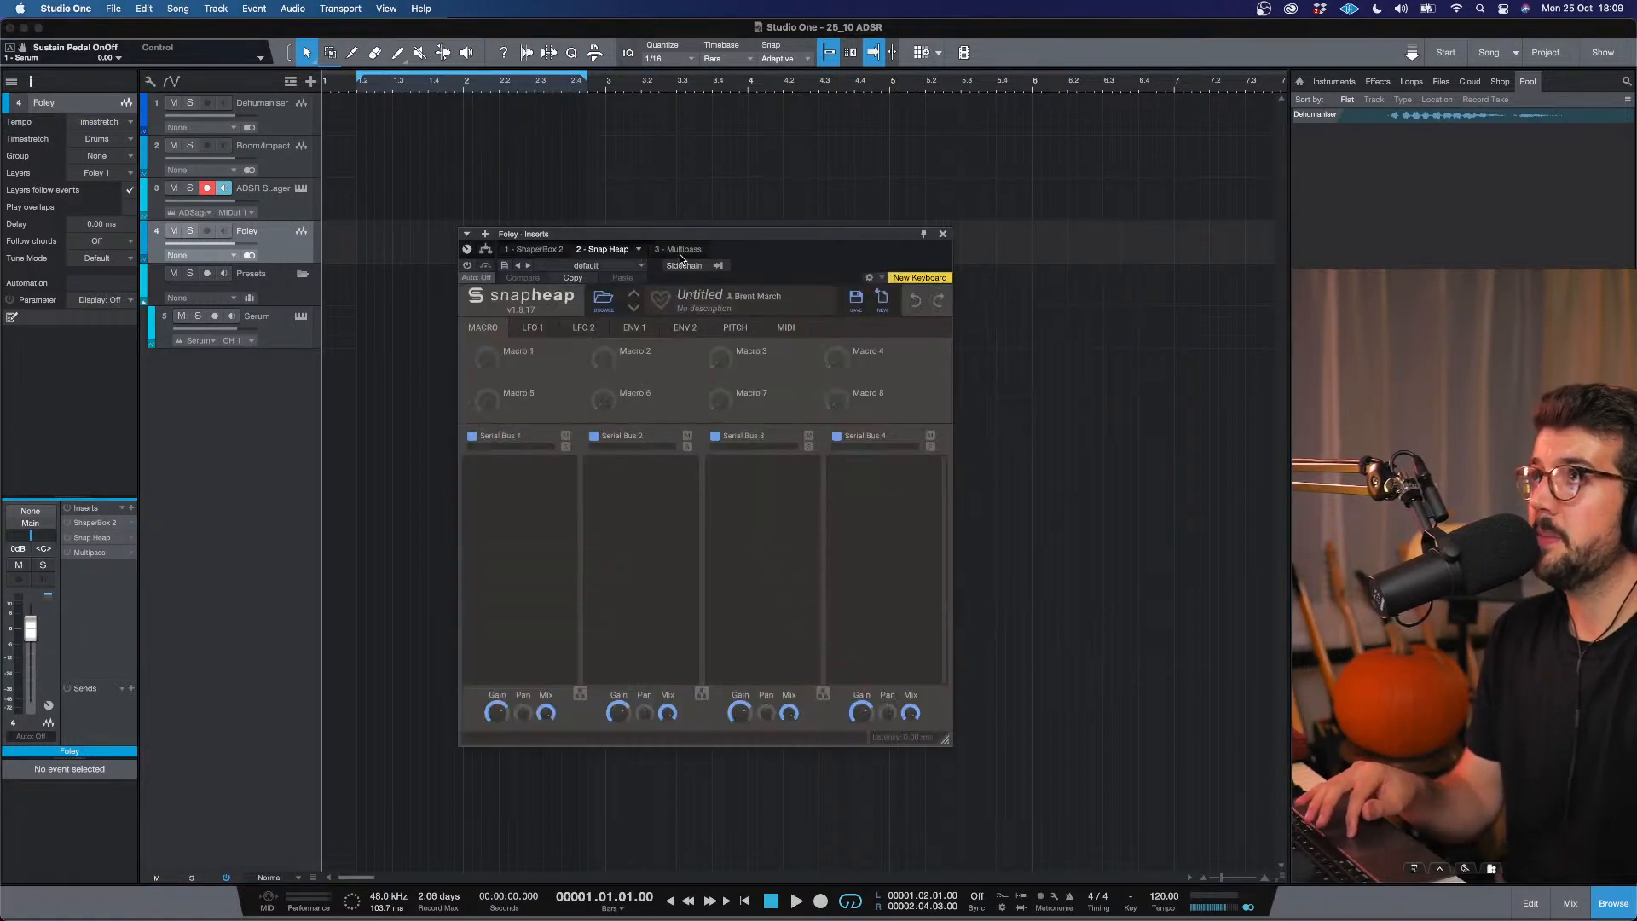
click(679, 255)
drag(923, 228, 768, 243)
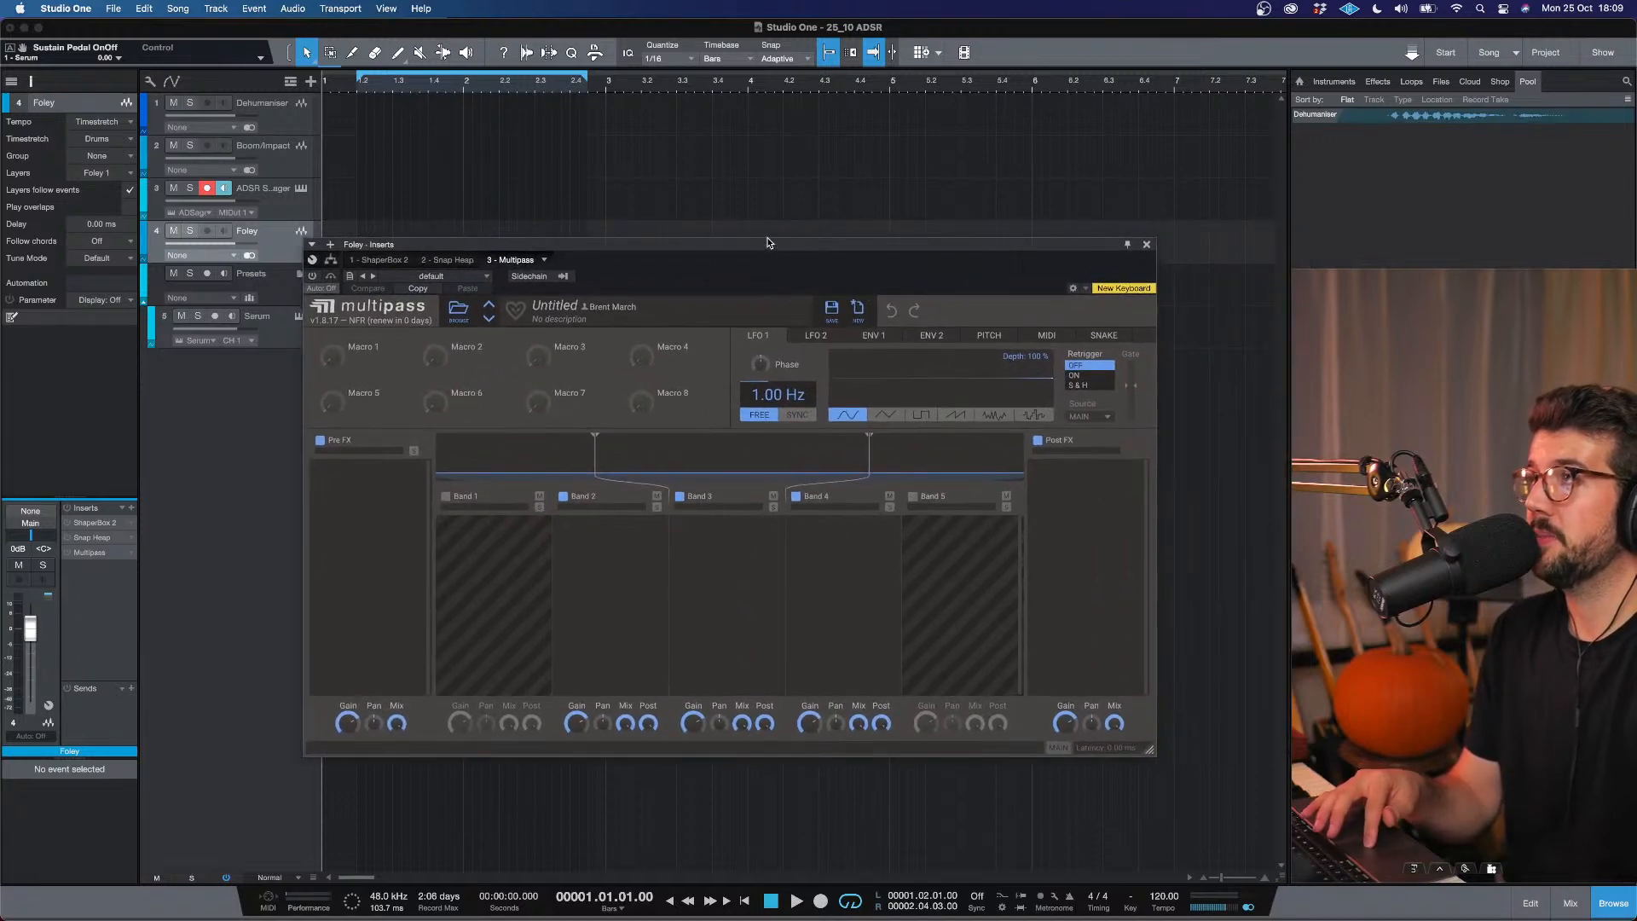
click(1148, 246)
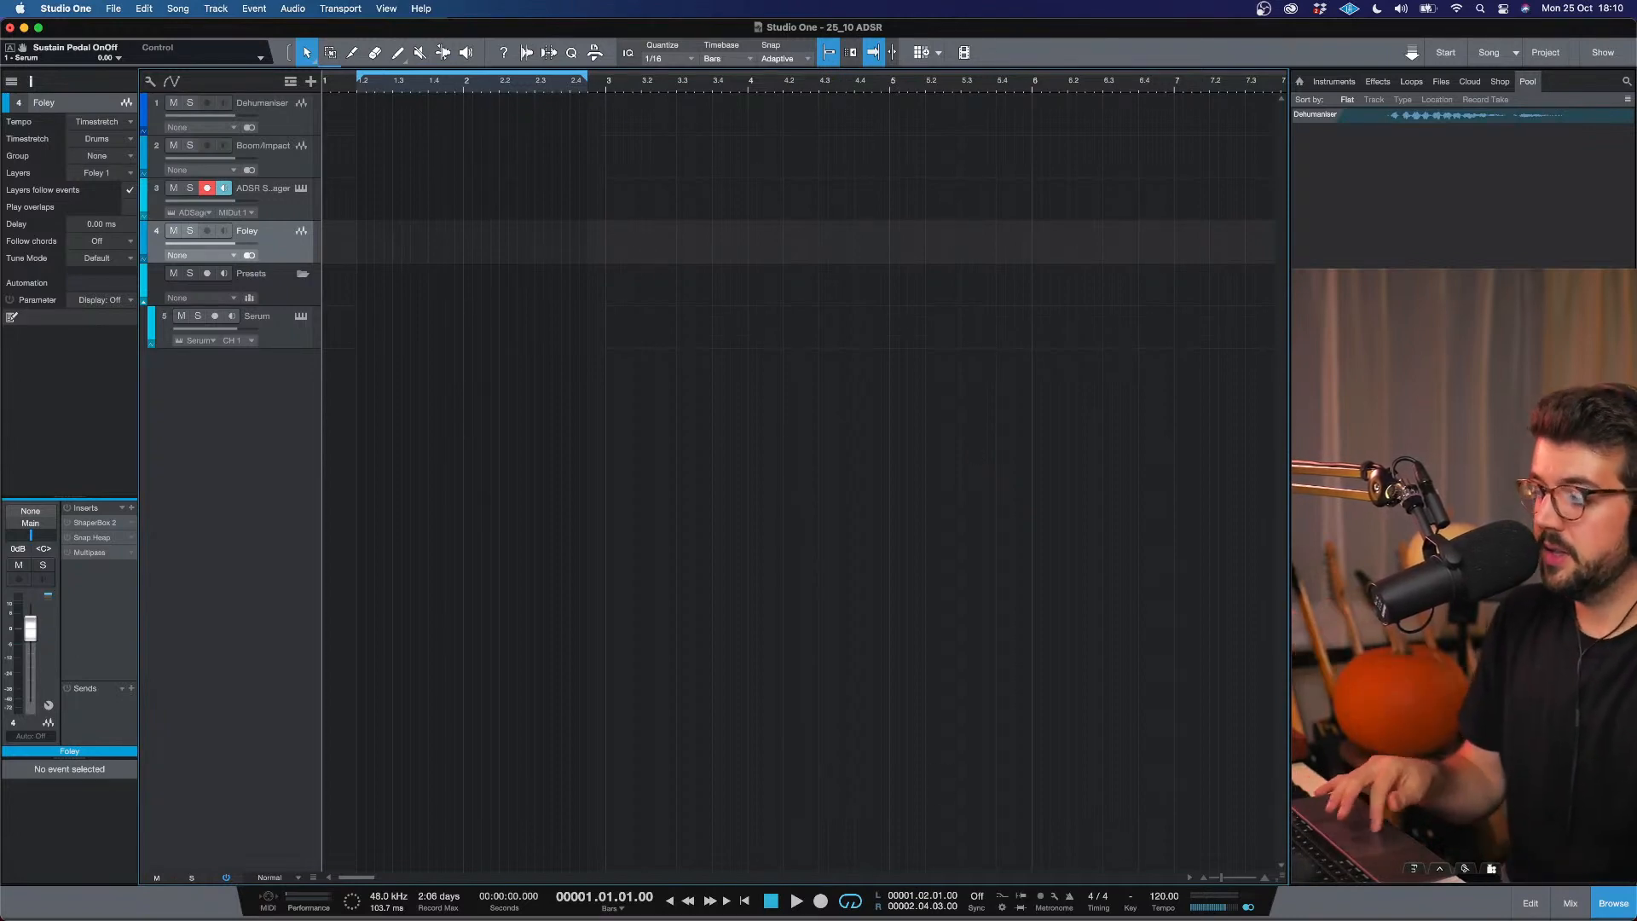
Switch to Finder, examine the recordings in the RAW Audio Samples folder and close the folder window.
key(super+Tab)
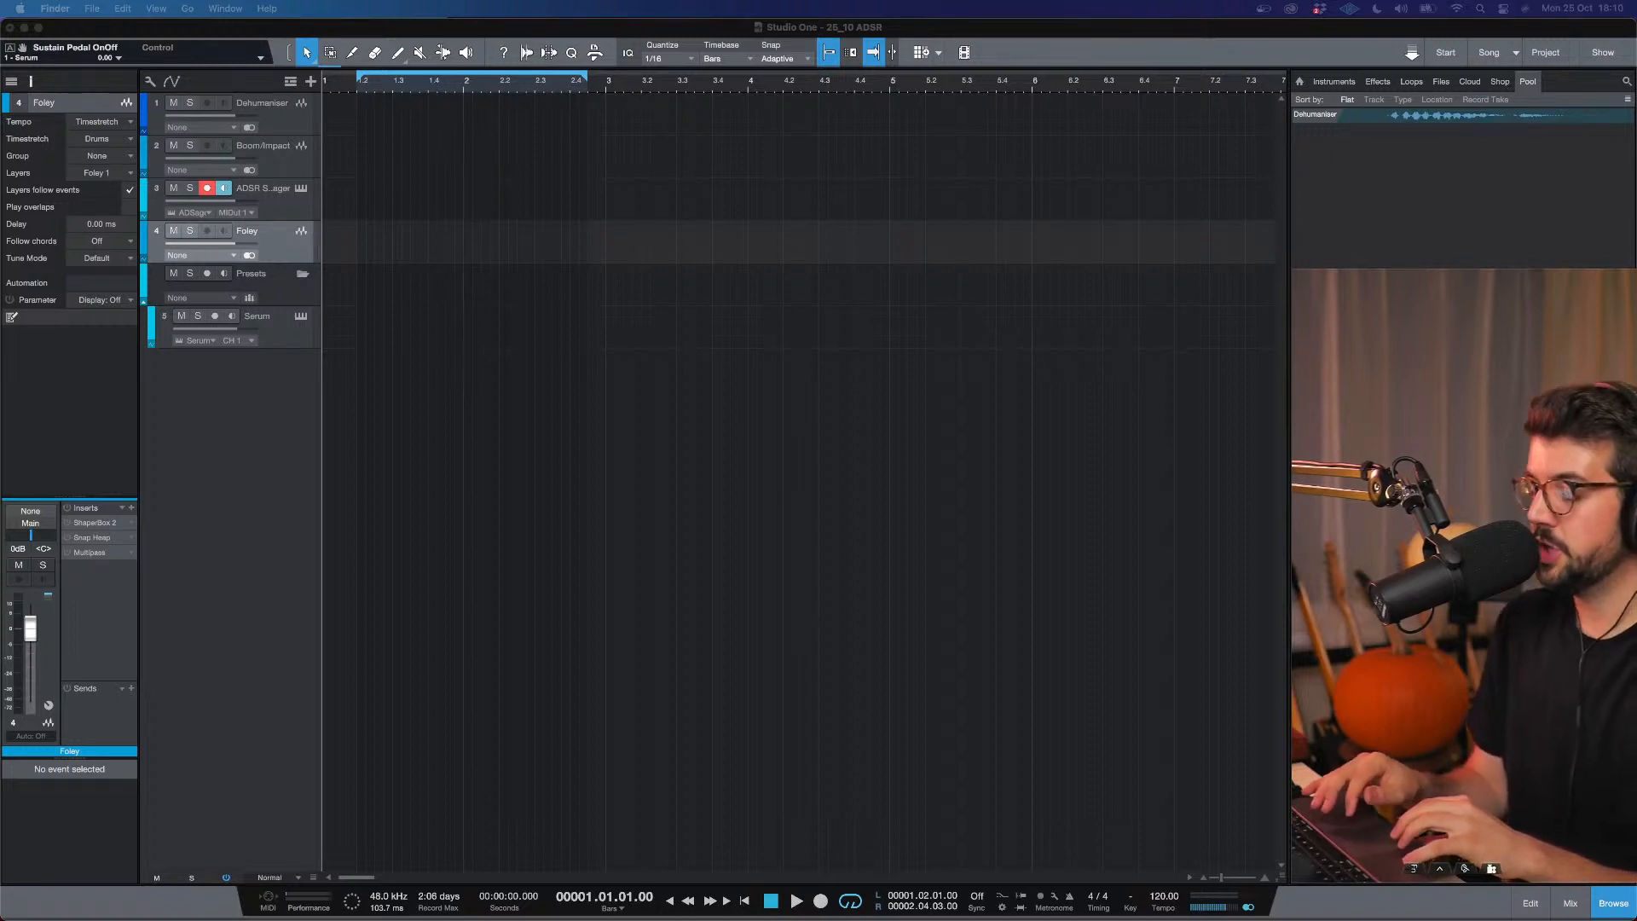
drag(1636, 400, 811, 315)
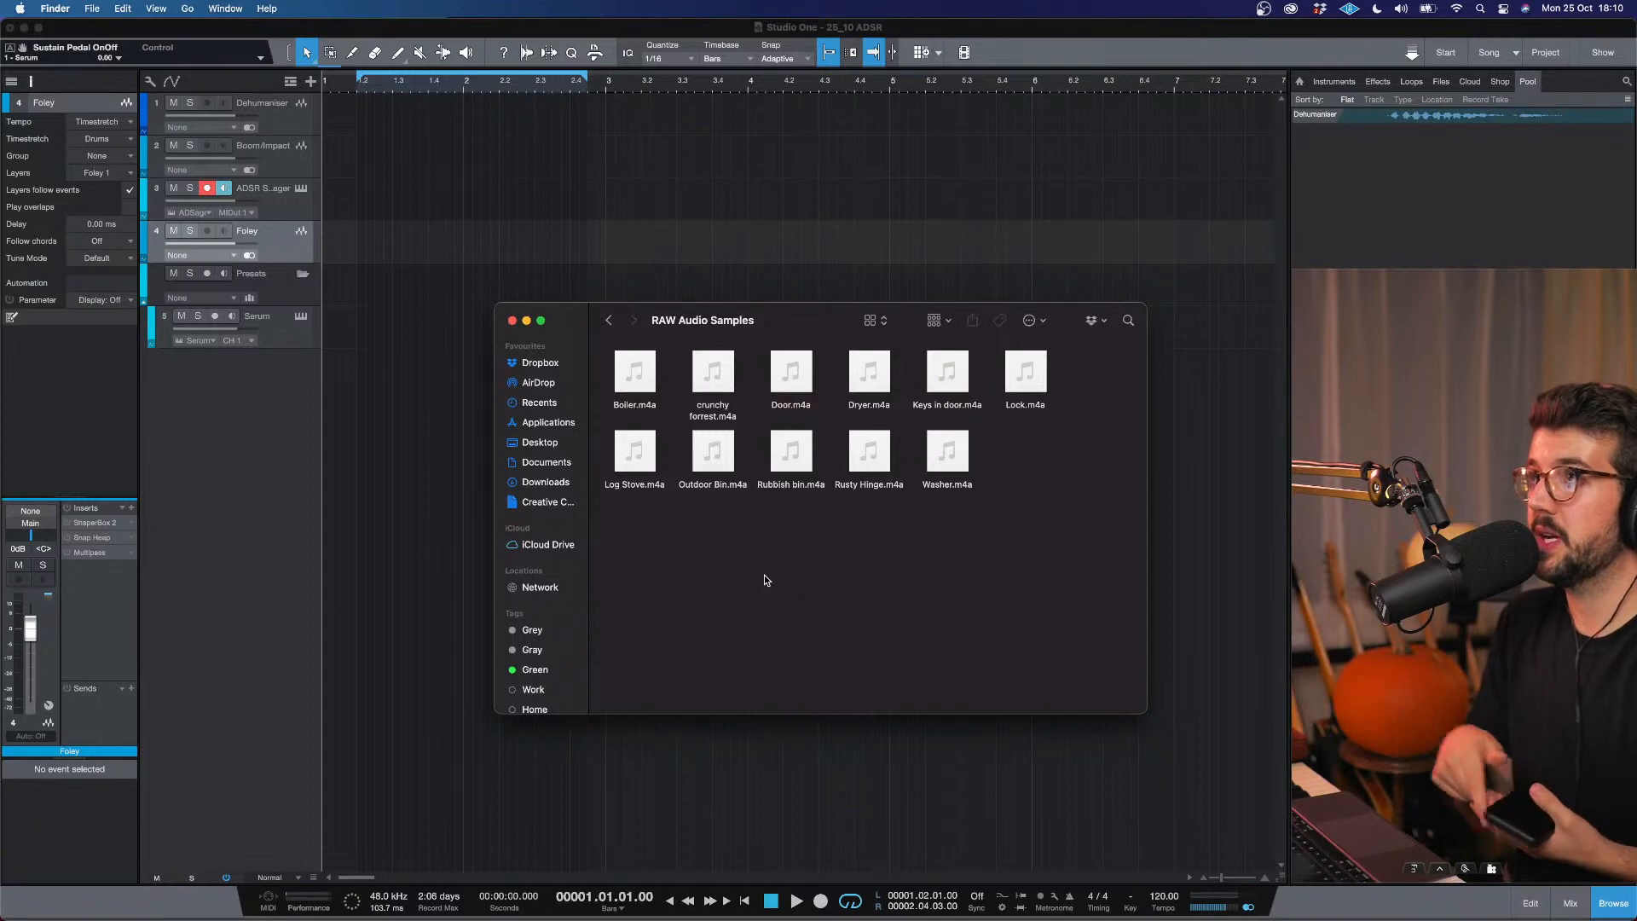
mouse_move(955, 455)
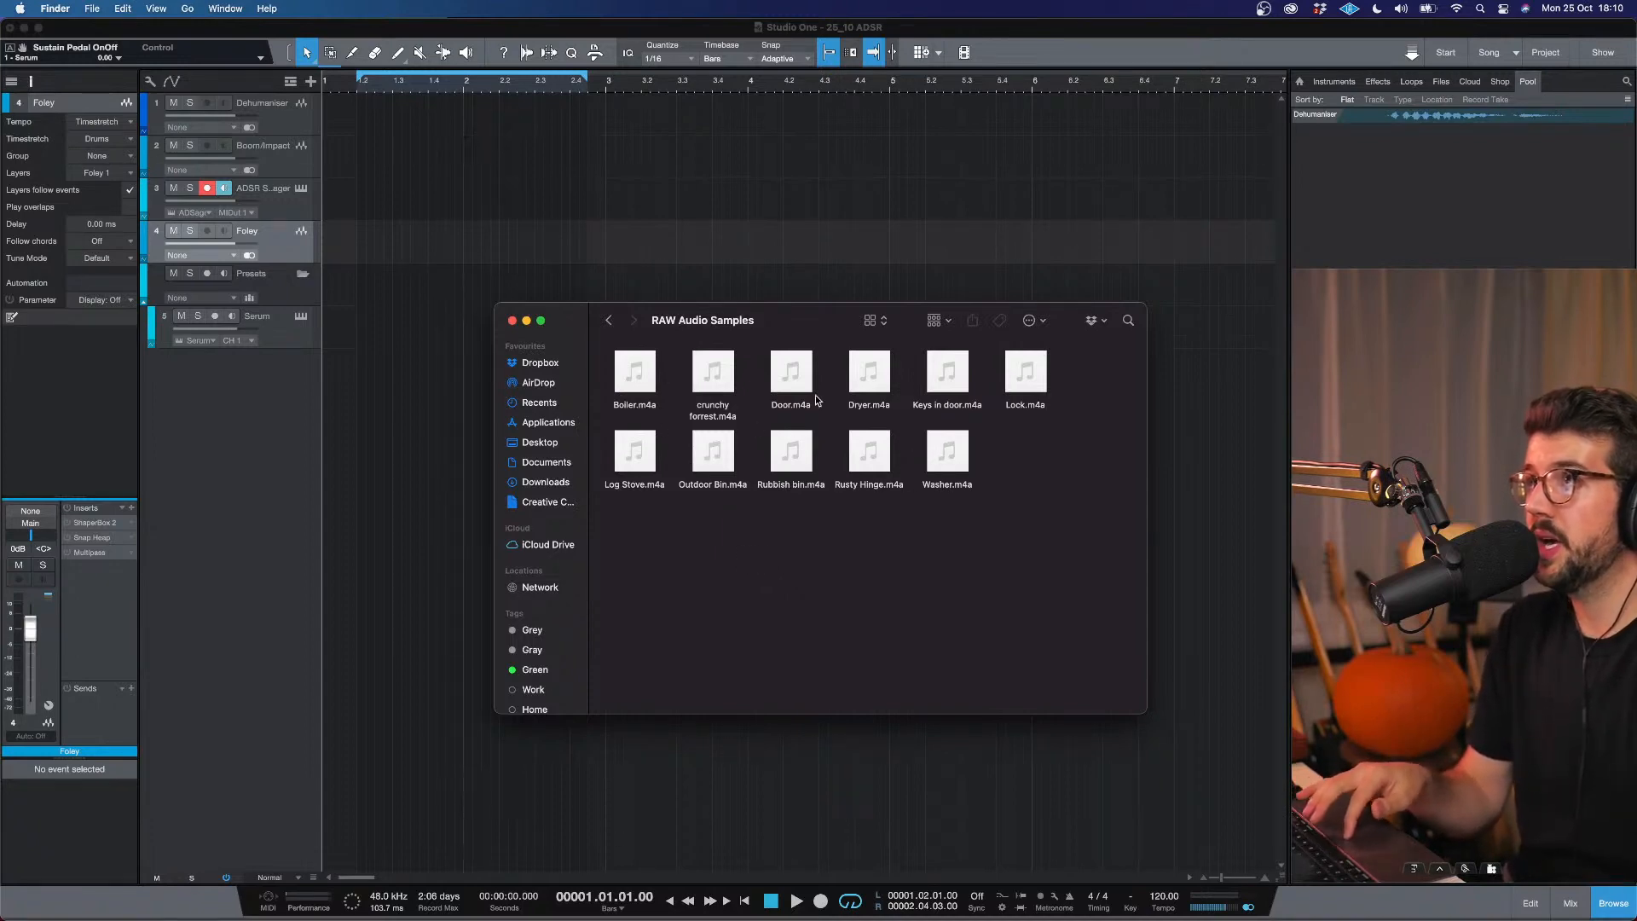
mouse_move(713, 390)
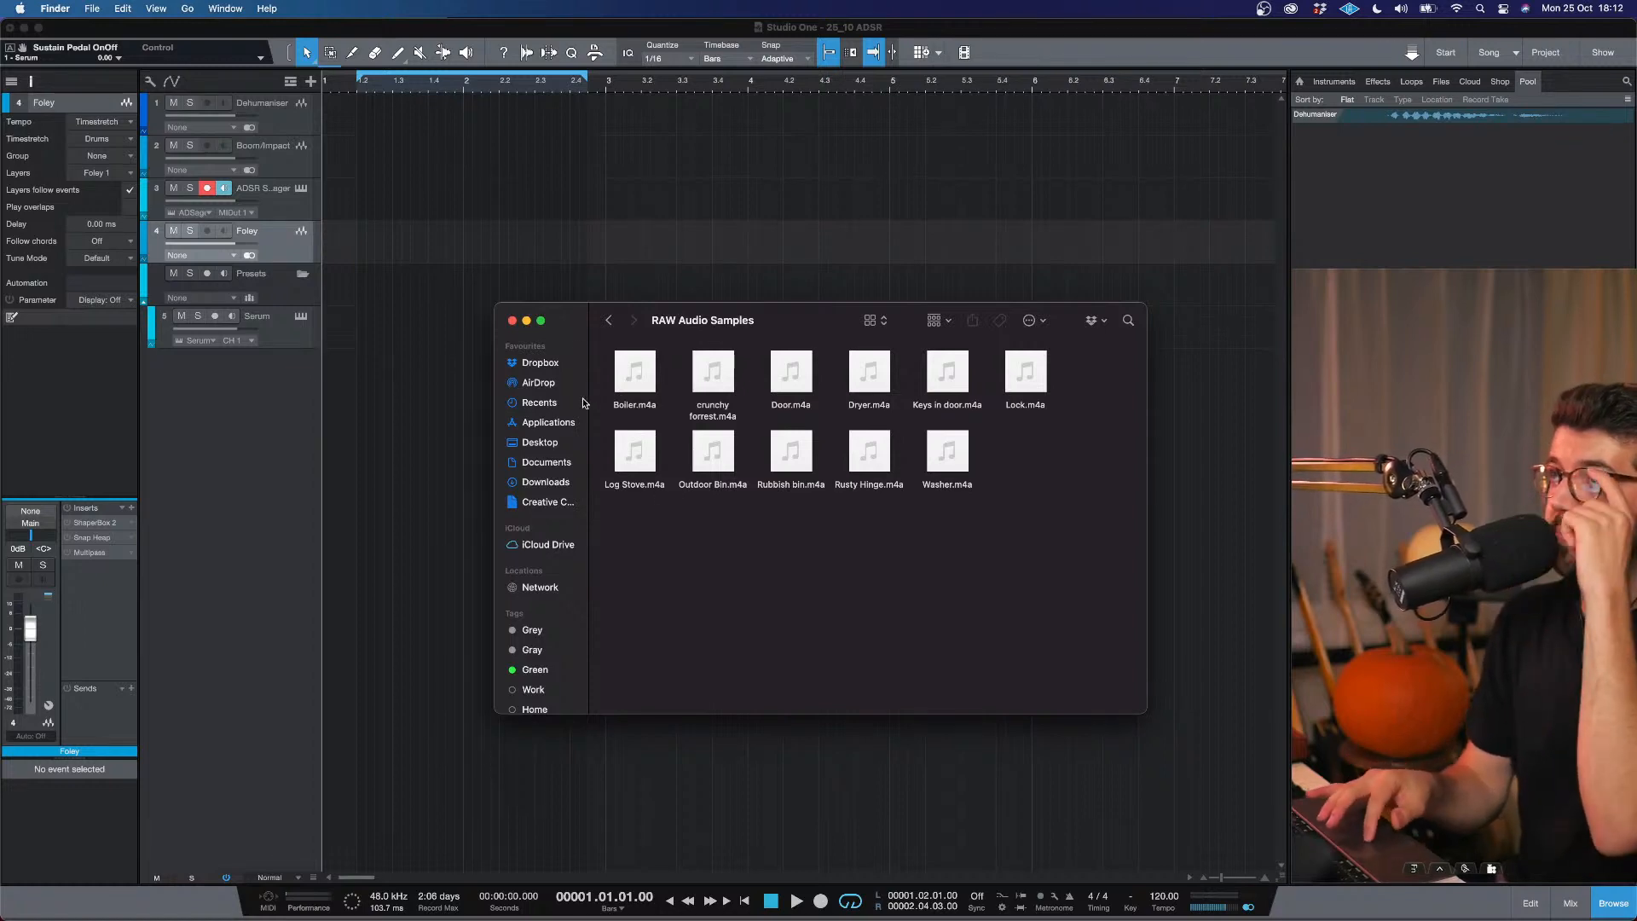
click(511, 320)
Set the Dehumaniser track's audio input to Input 1 and place the playhead at the loop start, 1.2.
click(283, 115)
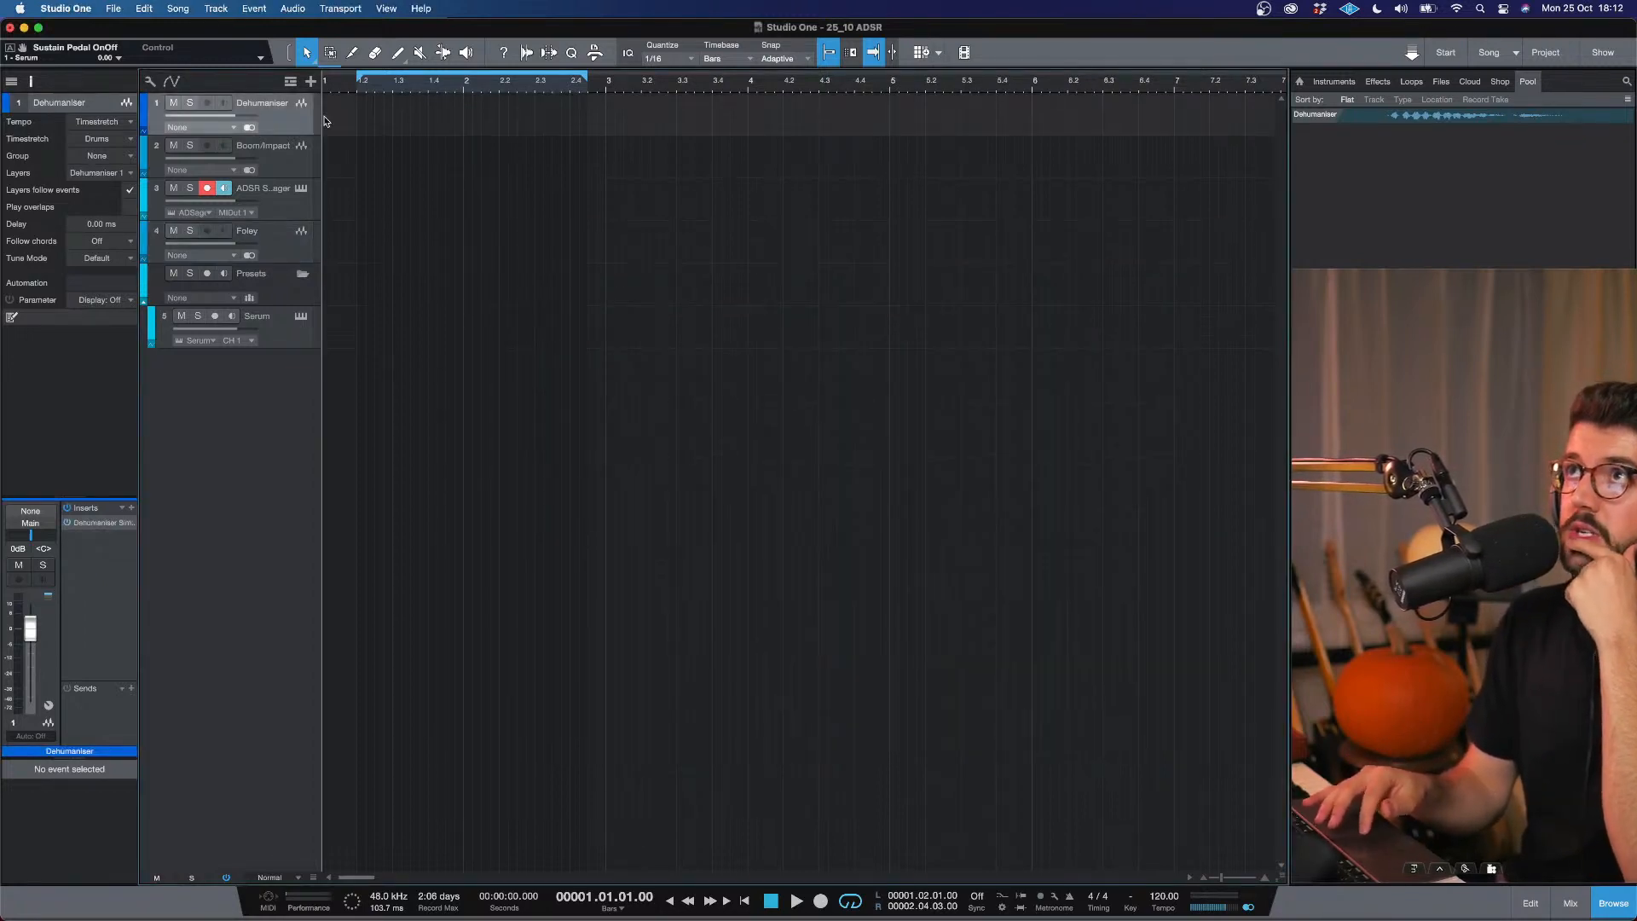
click(358, 85)
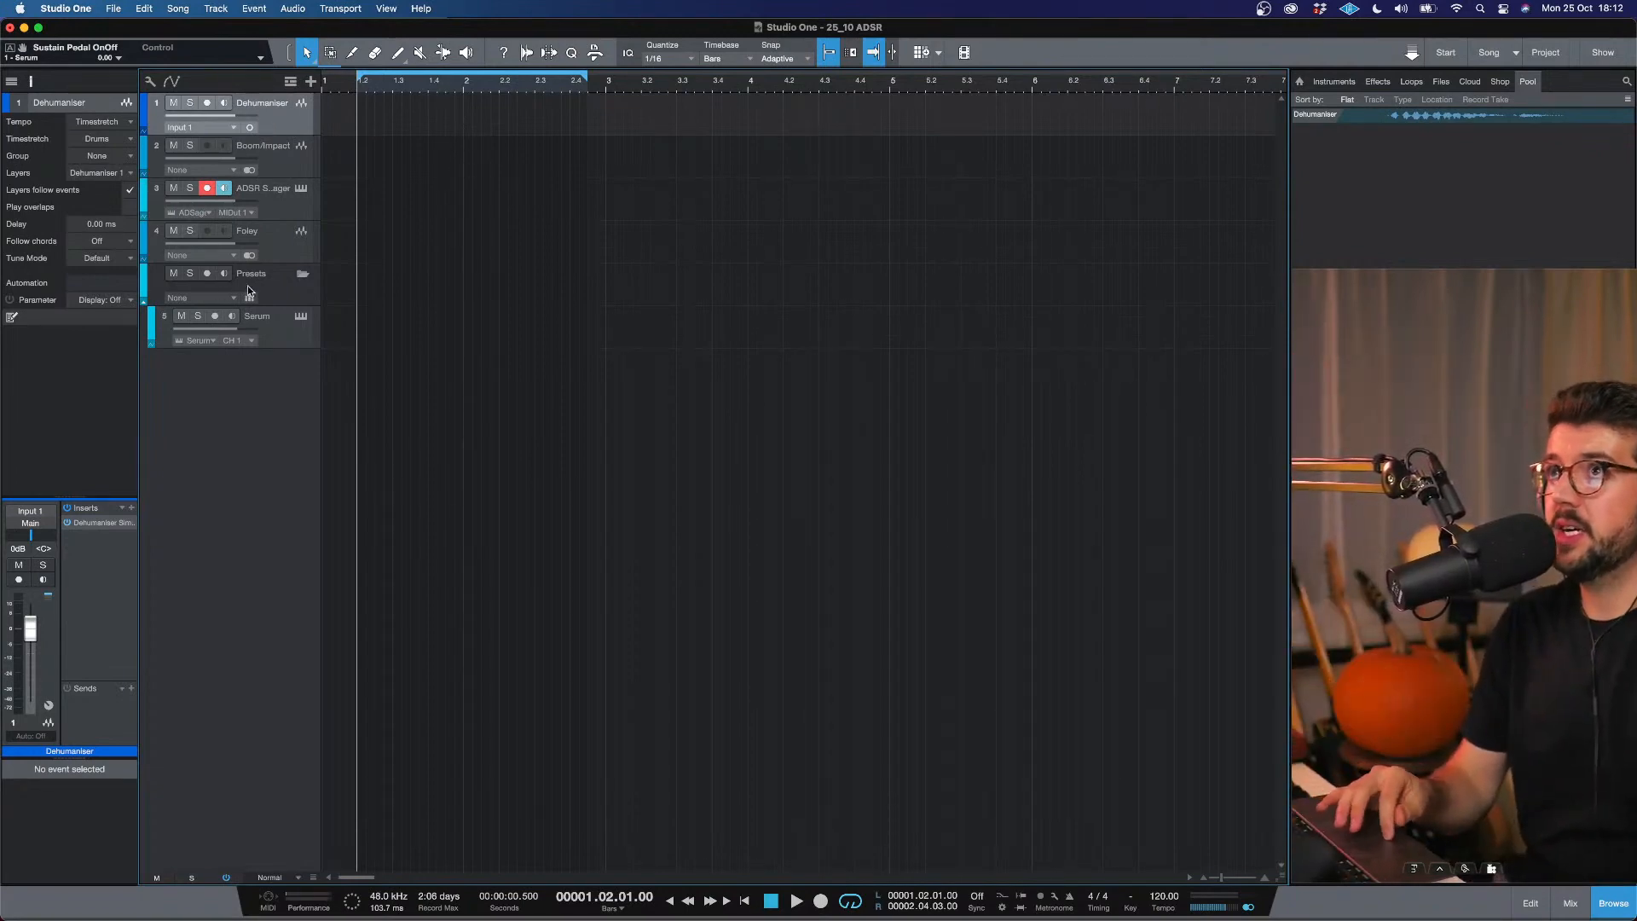
Turn off input monitoring for the Presets folder containing the Serum track.
click(283, 333)
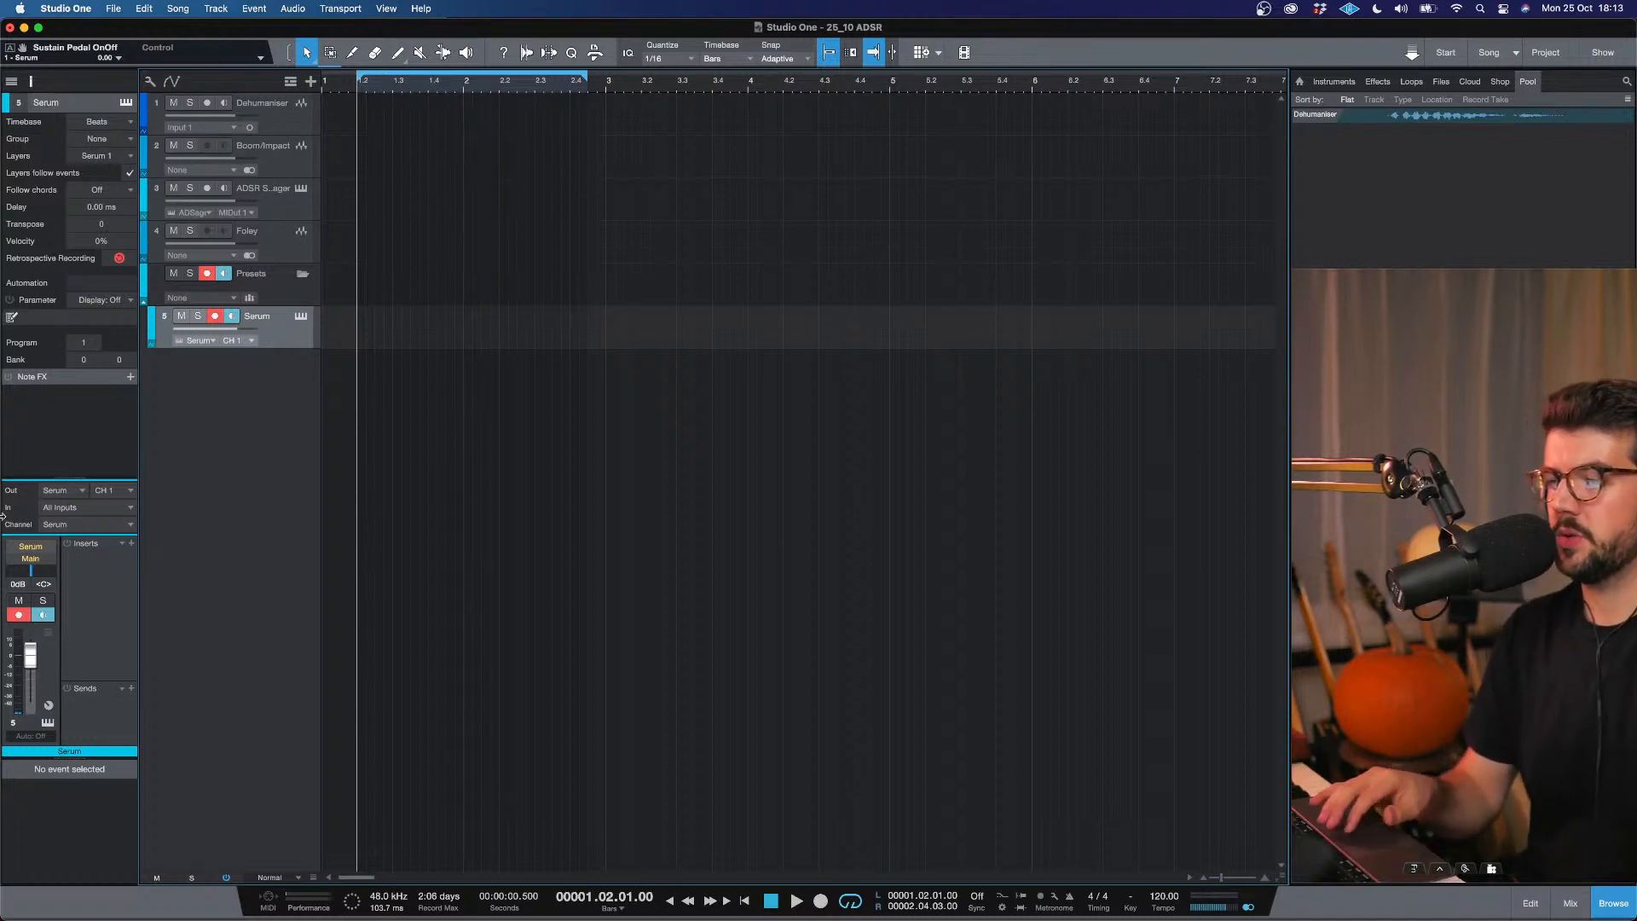
click(223, 273)
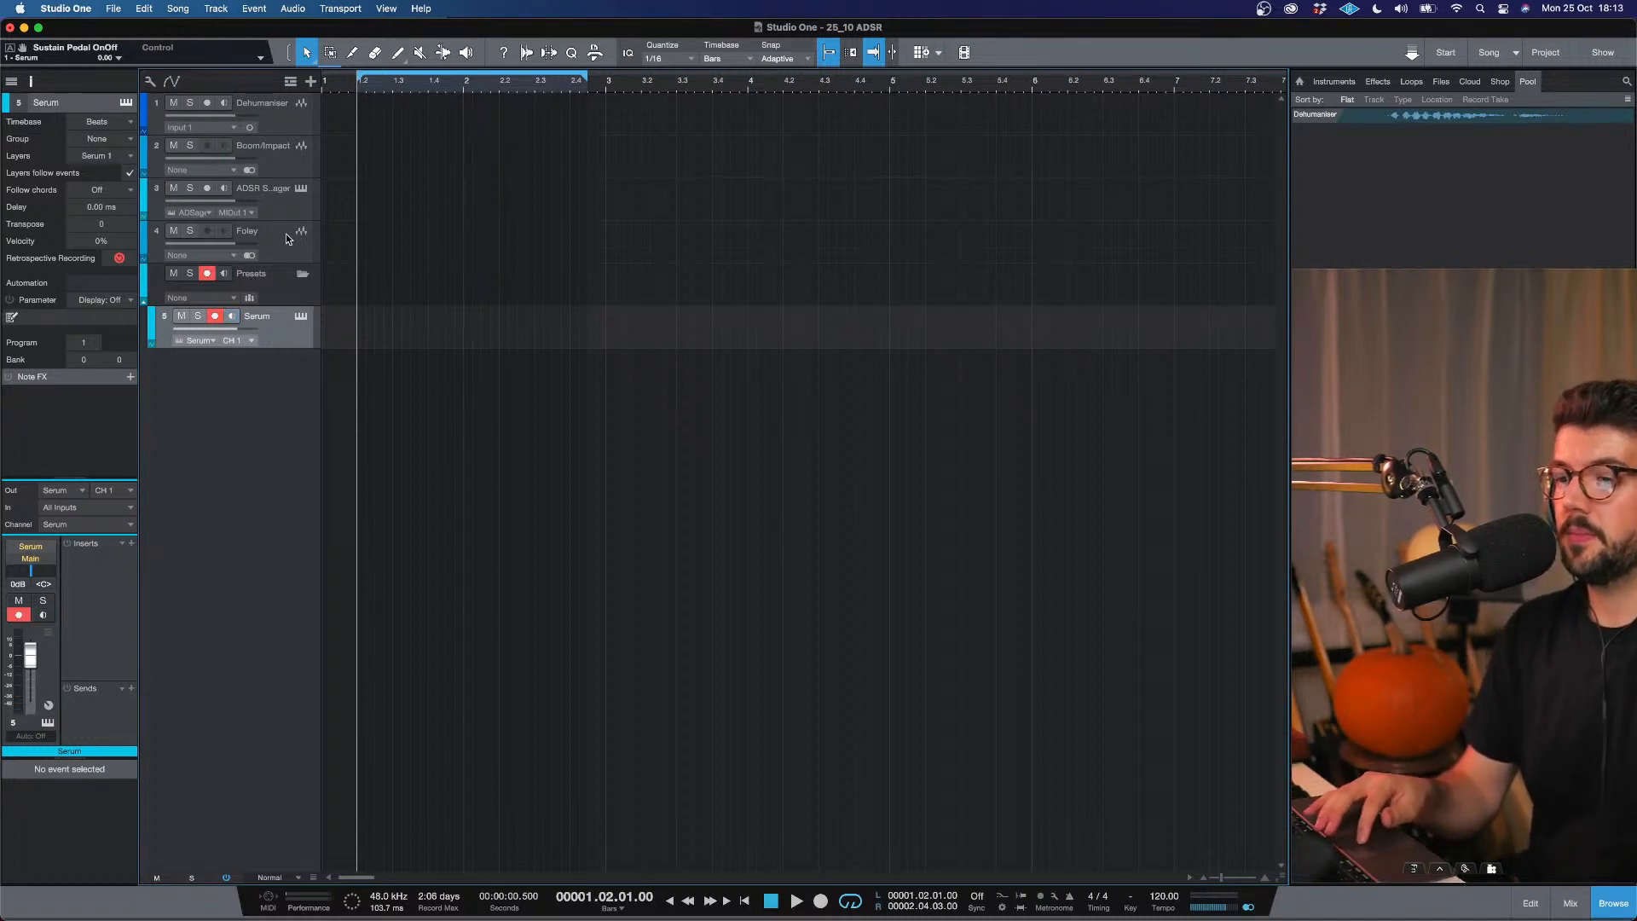
Turn off looping, and briefly record-arm the Dehumaniser track before disarming it again.
click(279, 127)
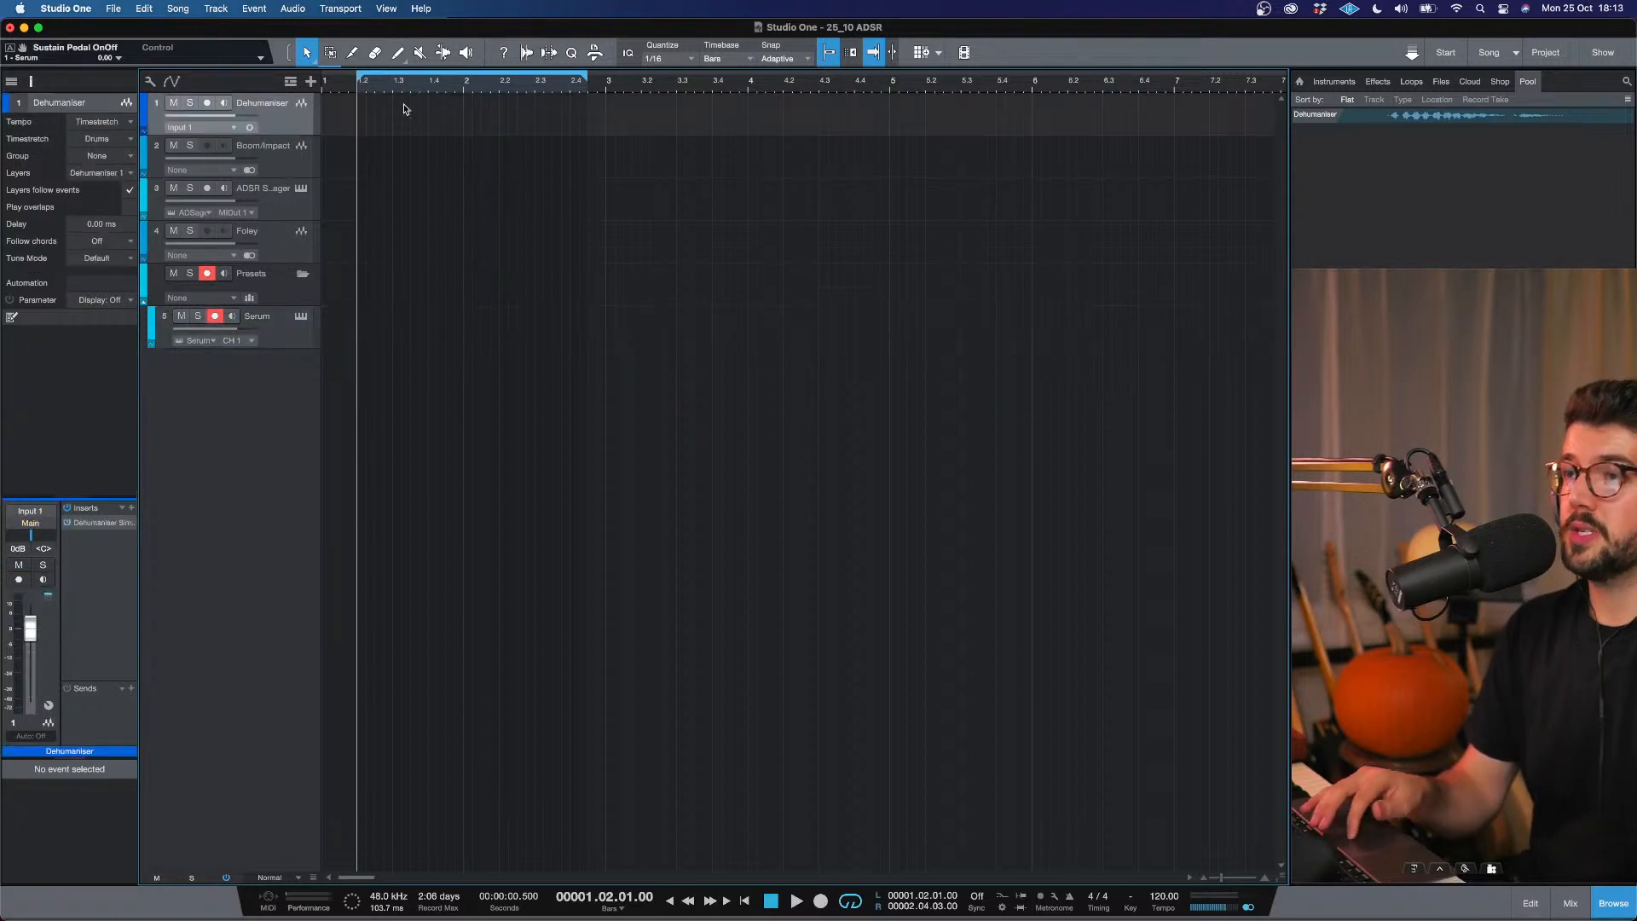
key(slash)
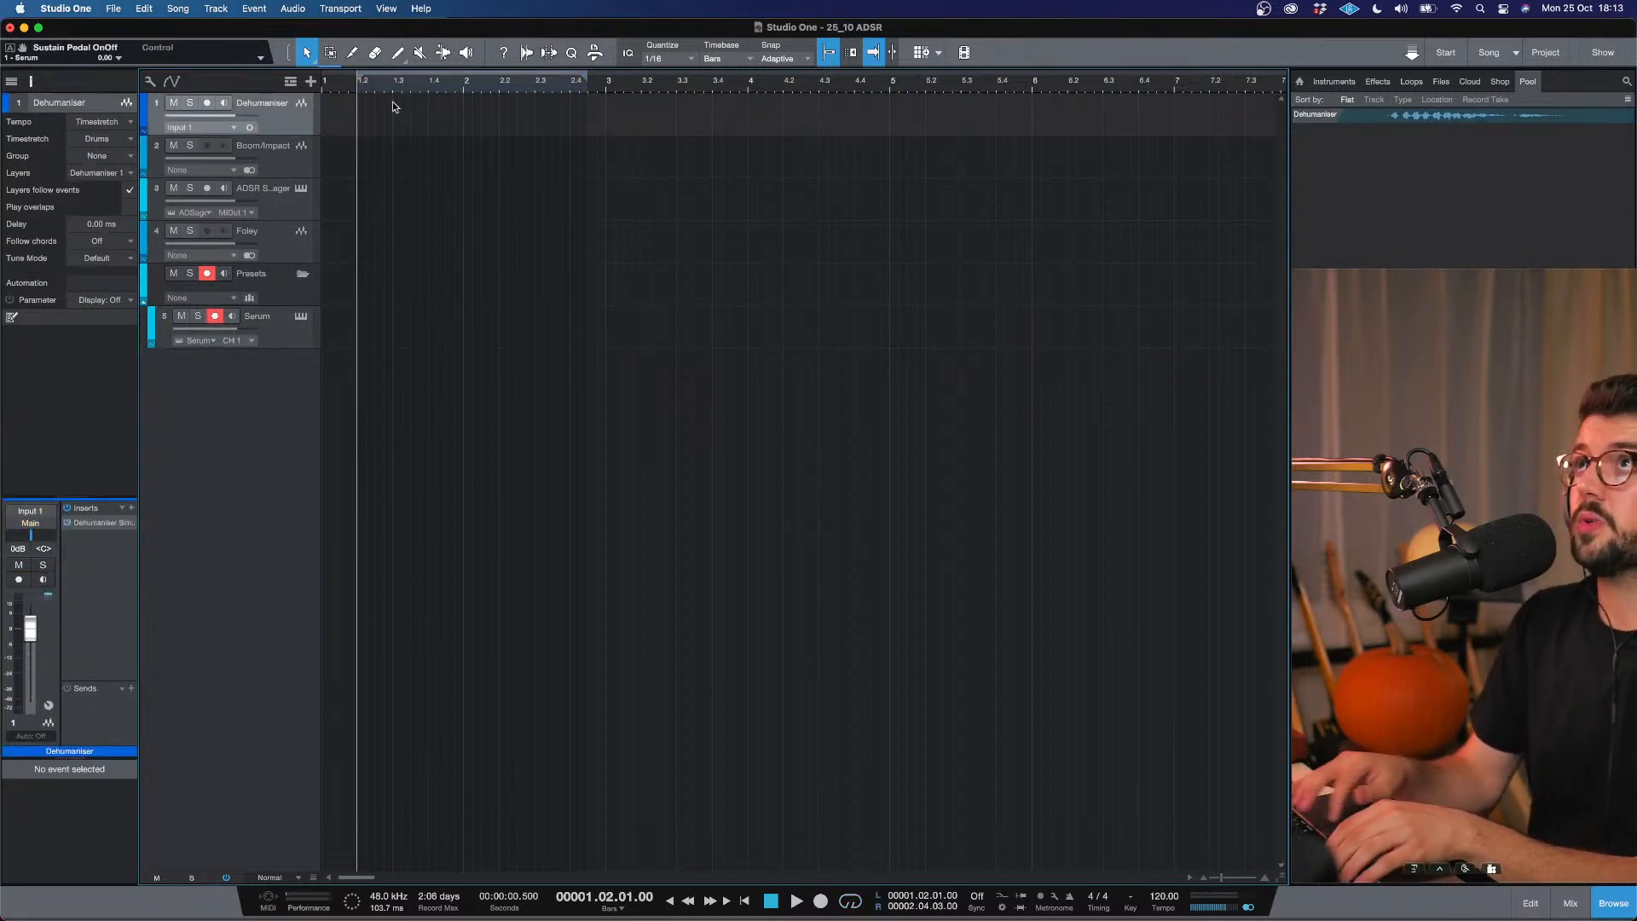
click(207, 103)
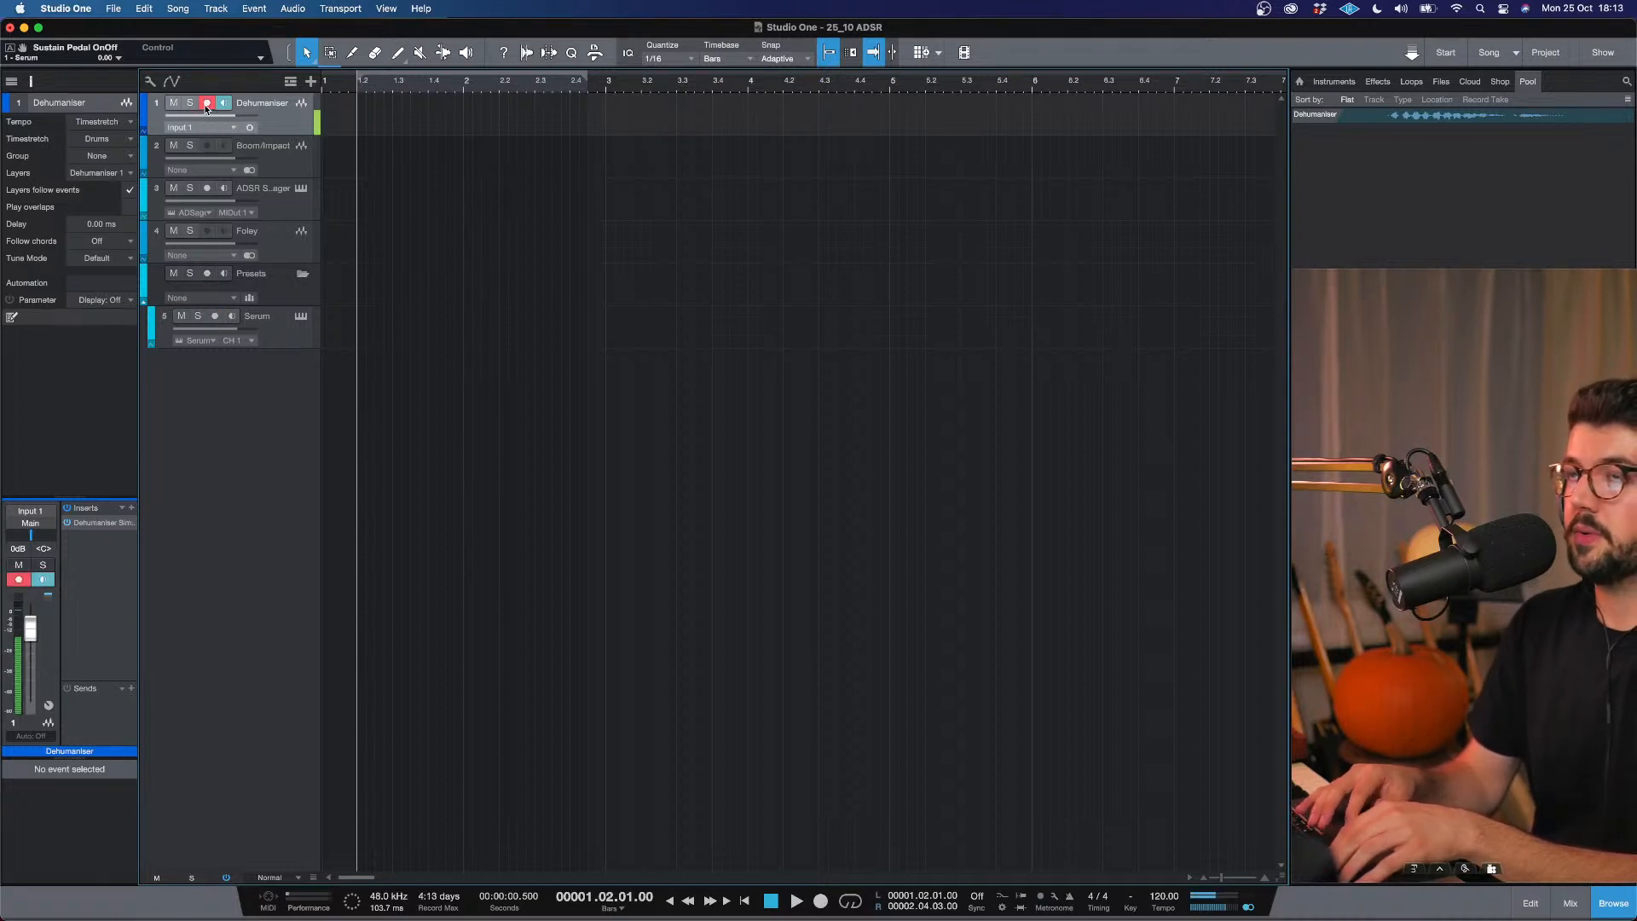
click(208, 103)
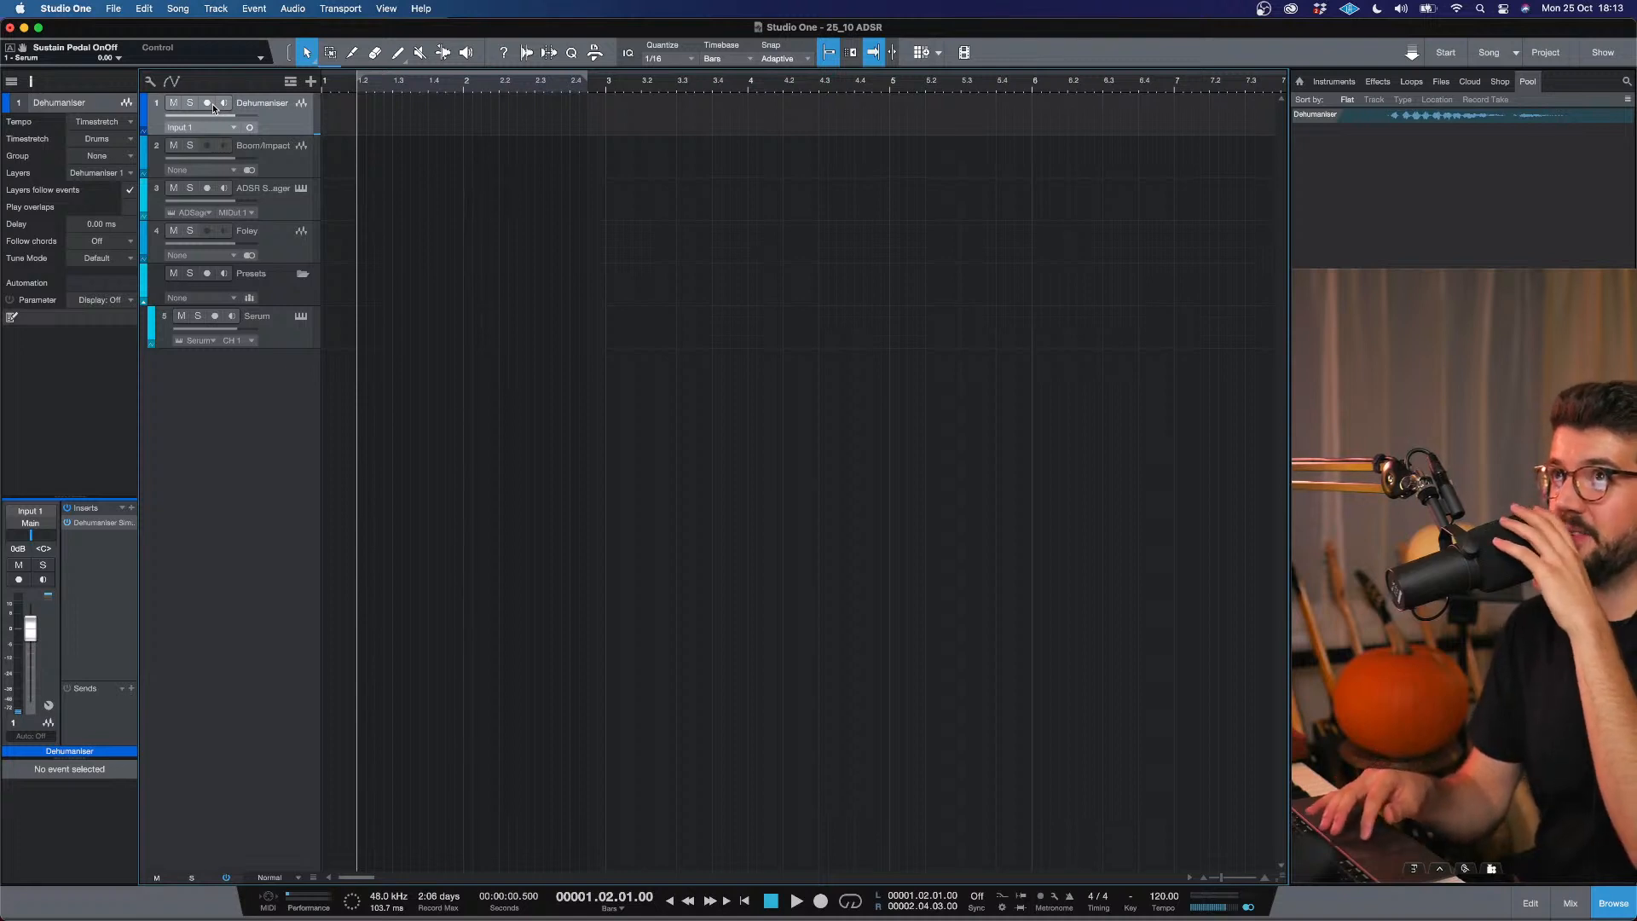
Record-arm the Dehumaniser track and record a voice take from 1.2 to about bar 3.
click(211, 102)
click(220, 104)
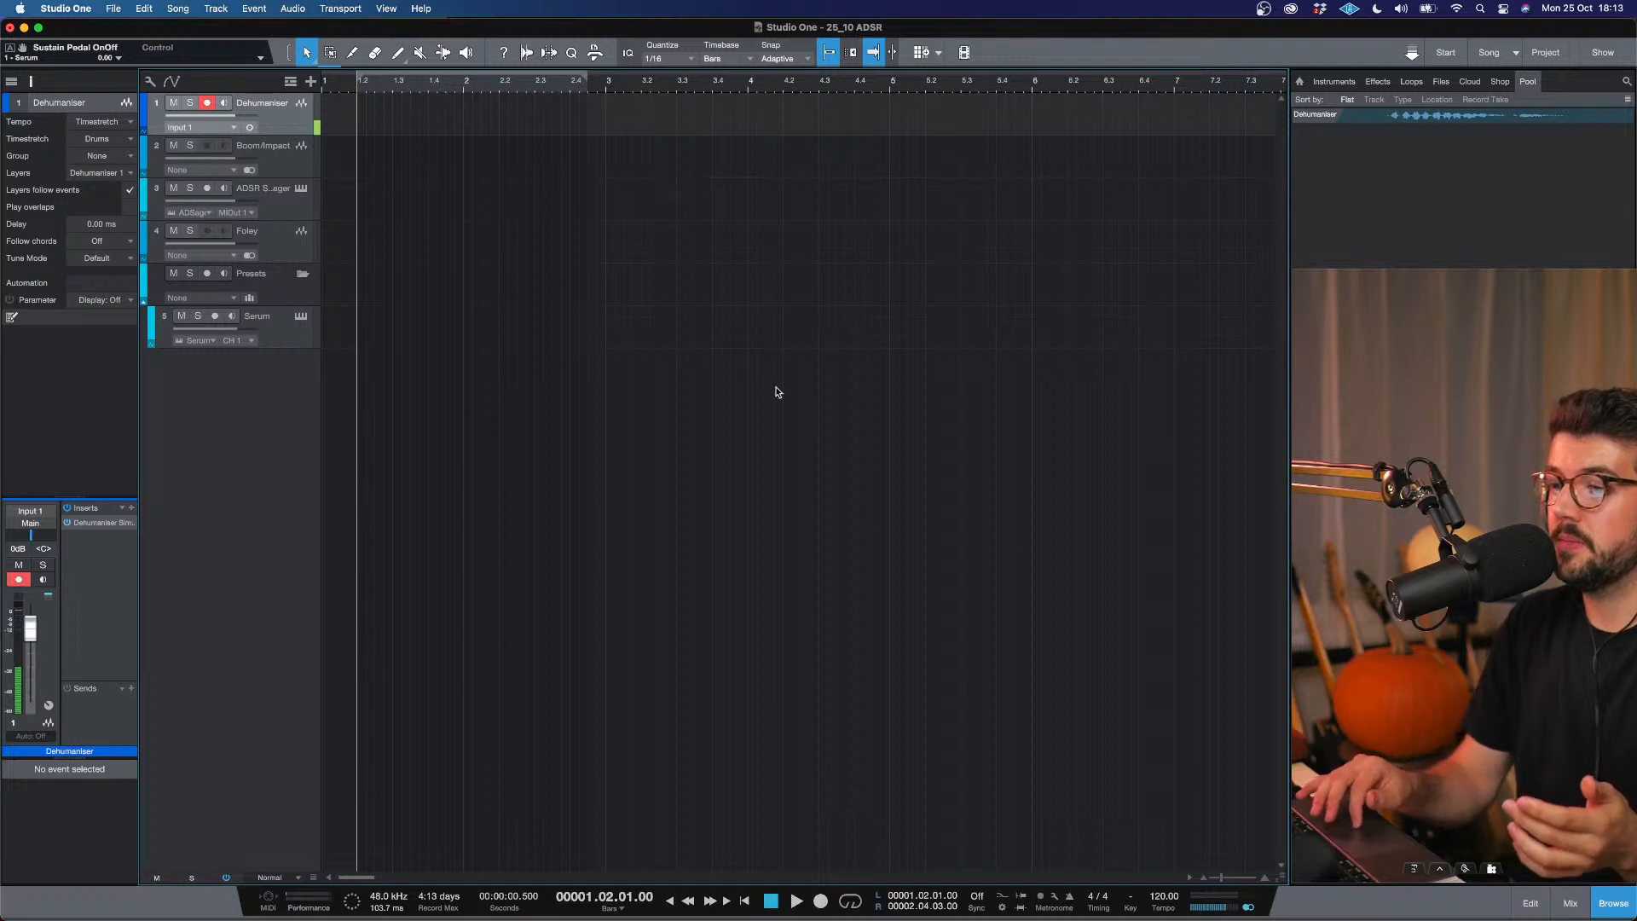
click(822, 902)
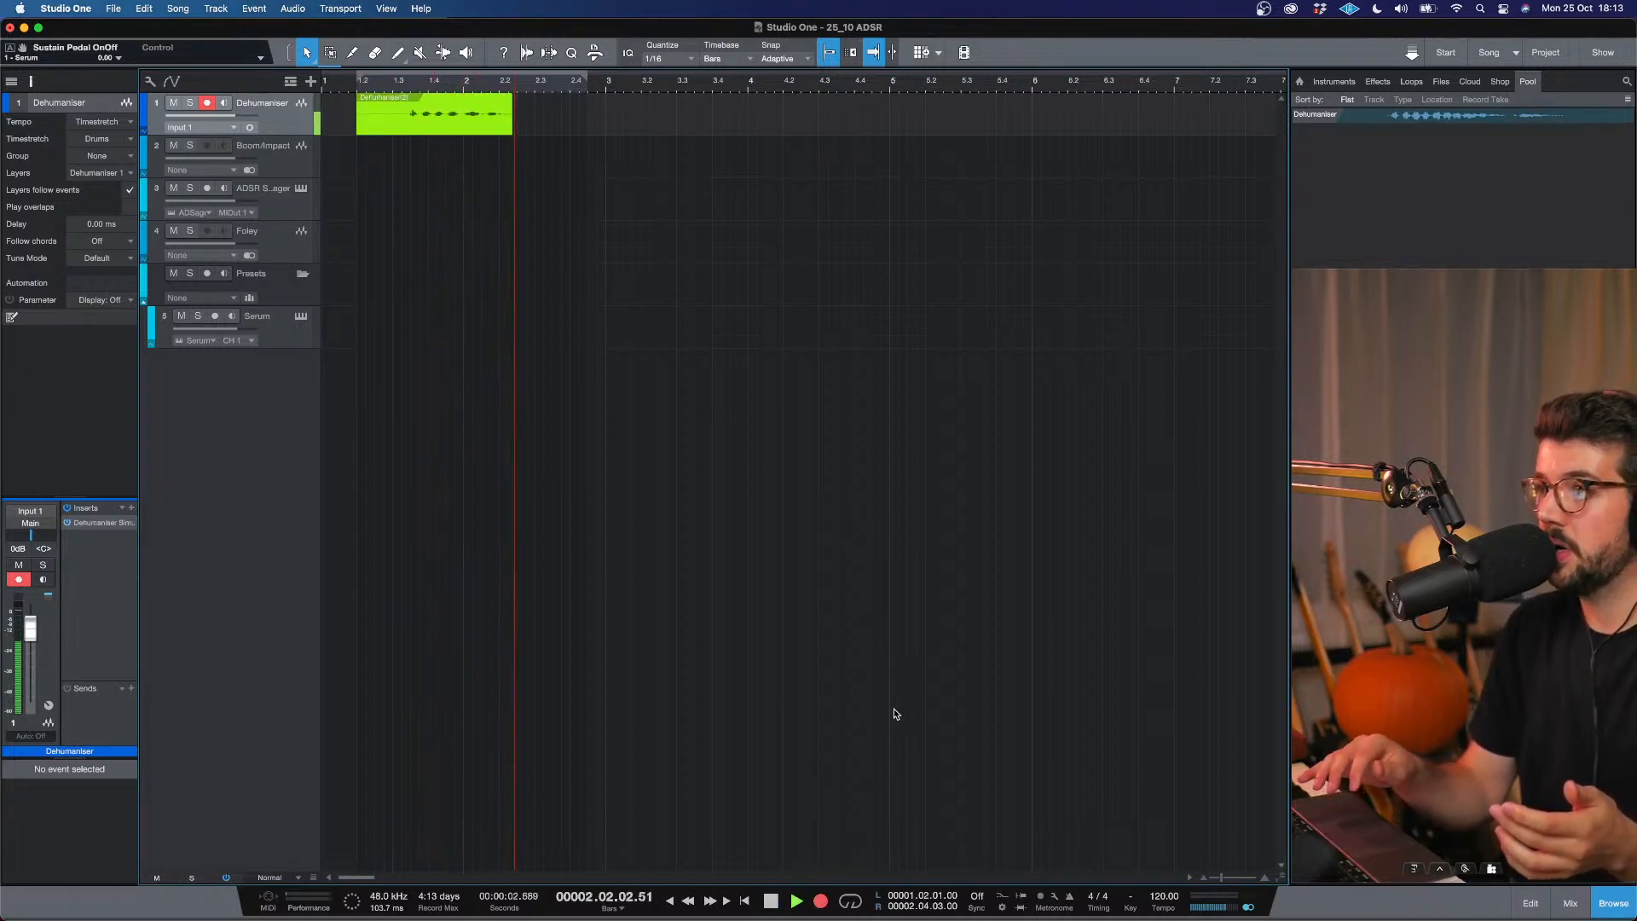
key(space)
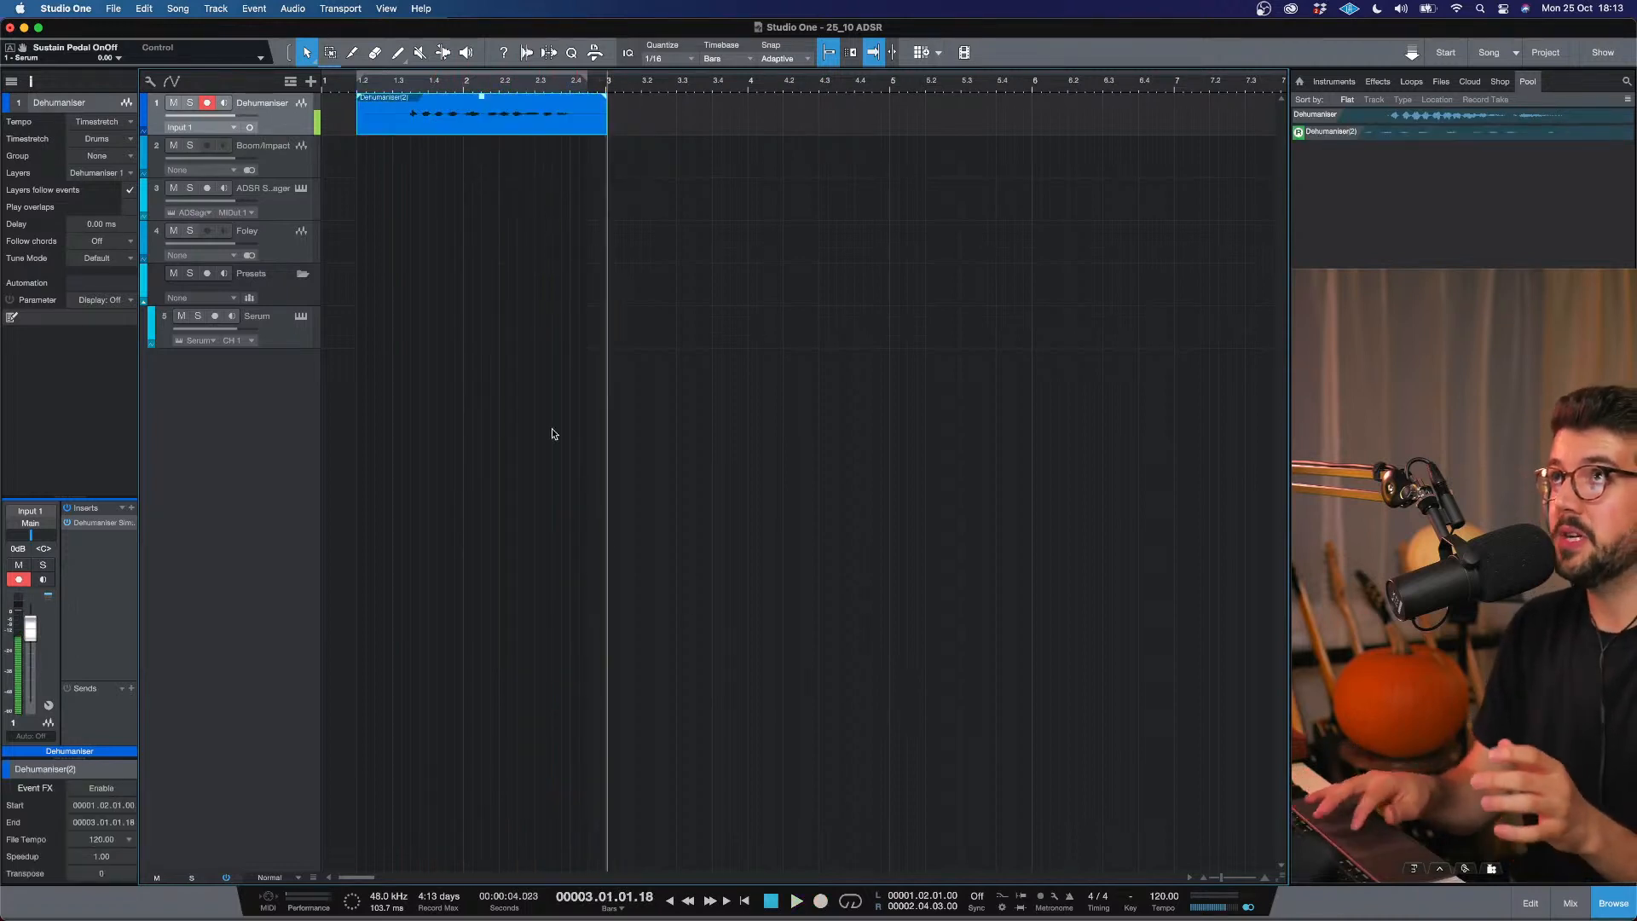
Loop the range of the new voice recording and trim the clip and loop start to 1.2.3.
drag(480, 102, 480, 98)
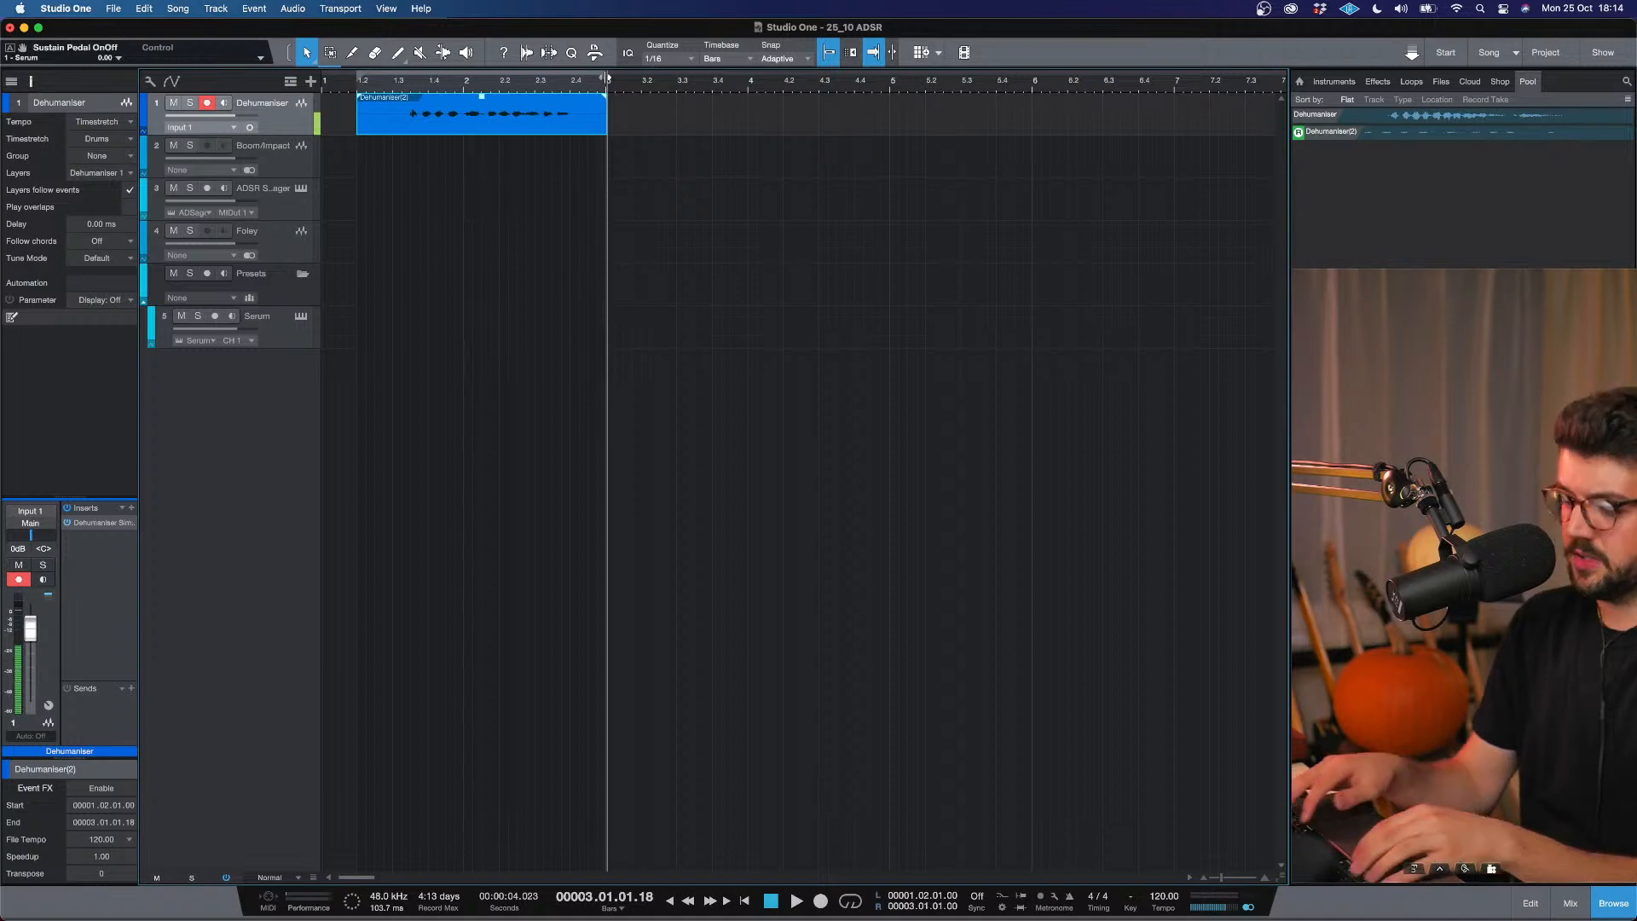
key(p)
click(359, 83)
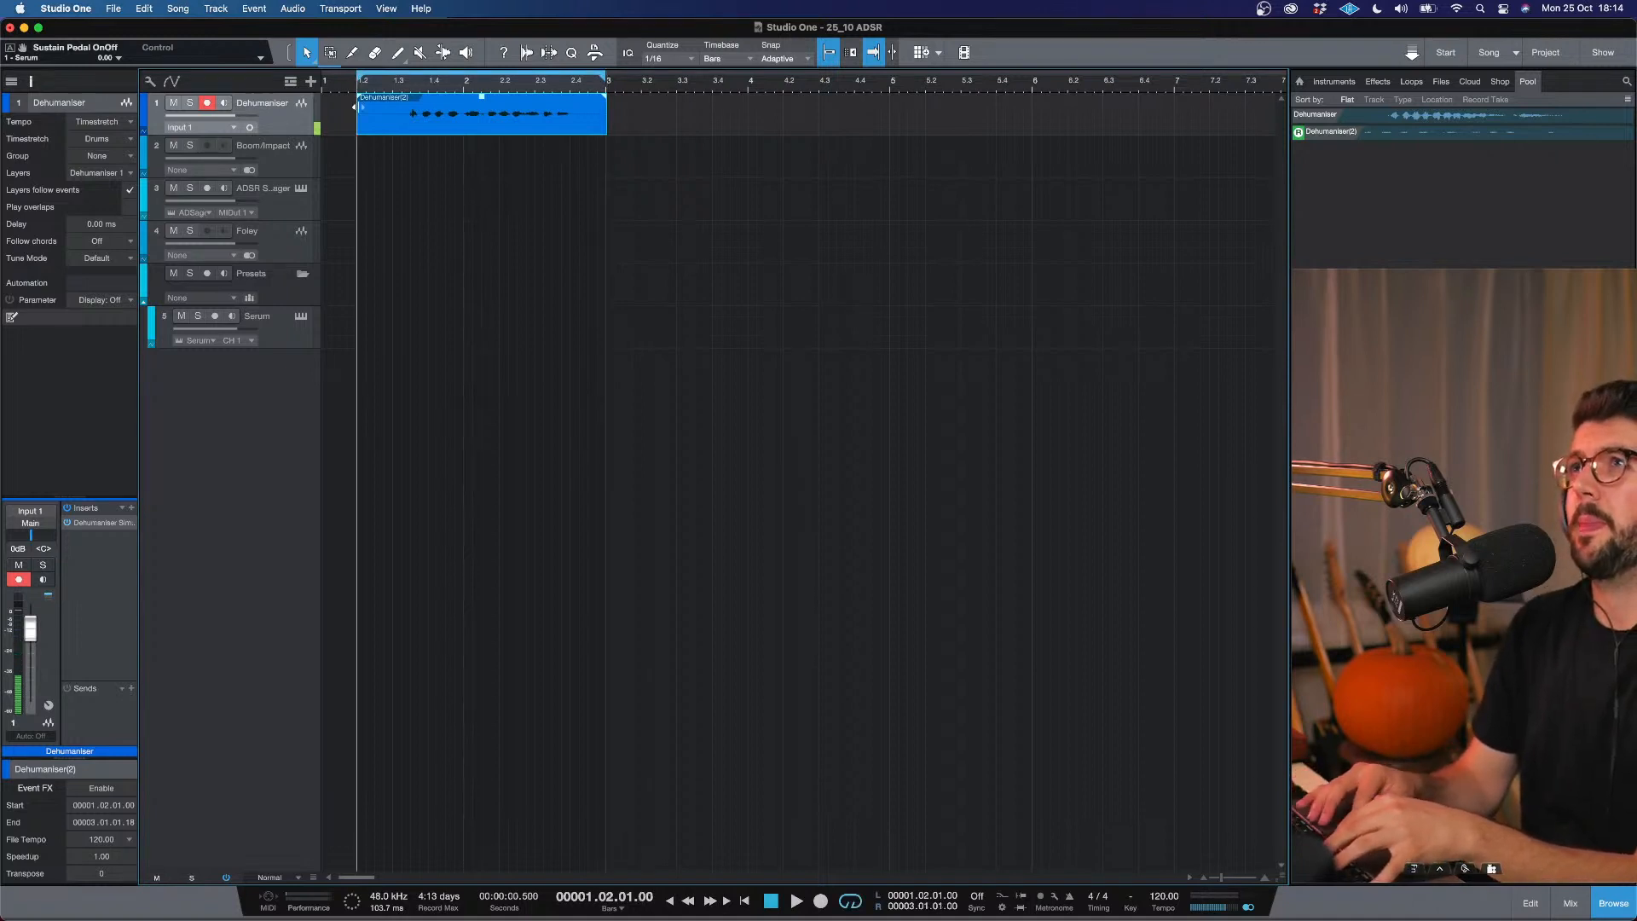
drag(359, 110, 376, 109)
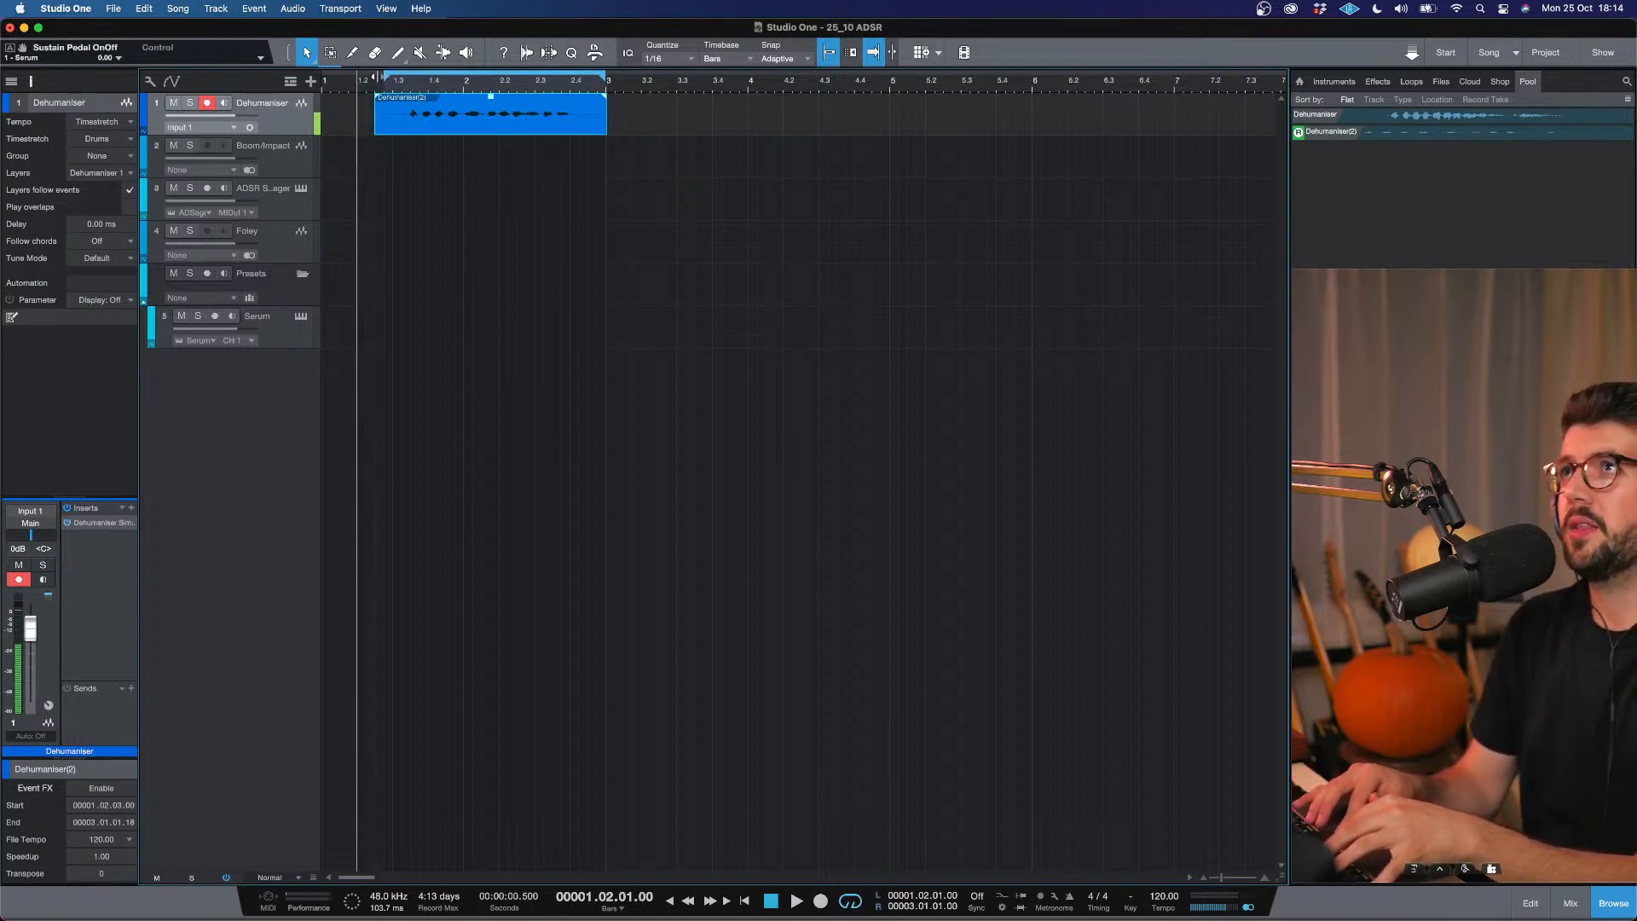
Open the track's Dehumaniser Simple Monsters insert and load the Cave Freak preset from Growls and Roars.
click(116, 523)
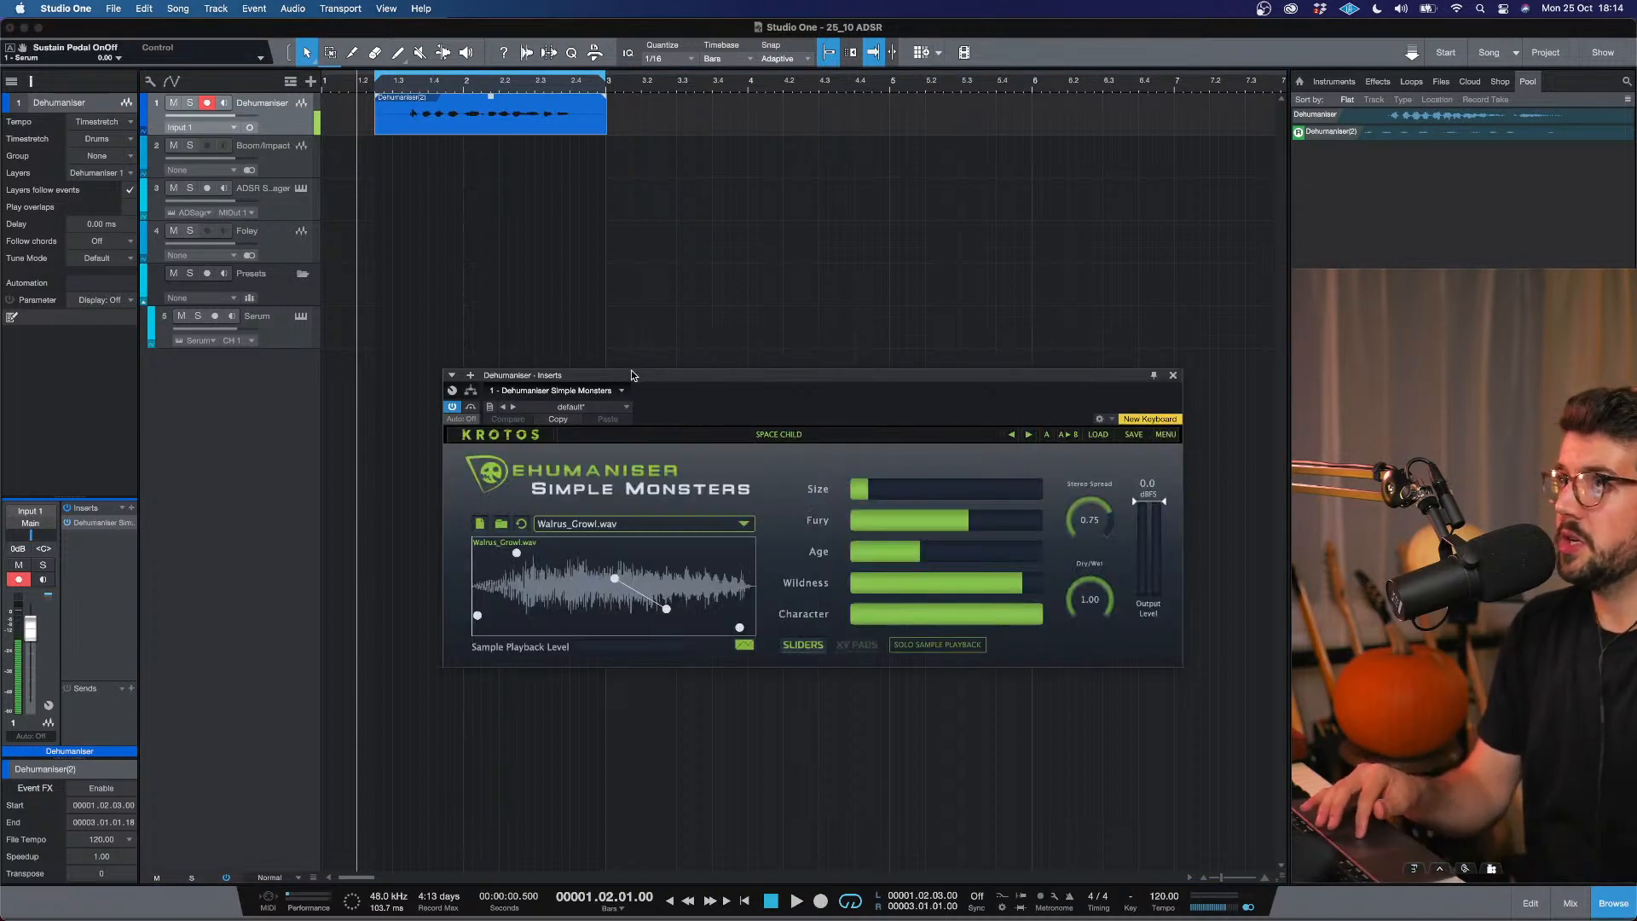
drag(631, 370, 600, 375)
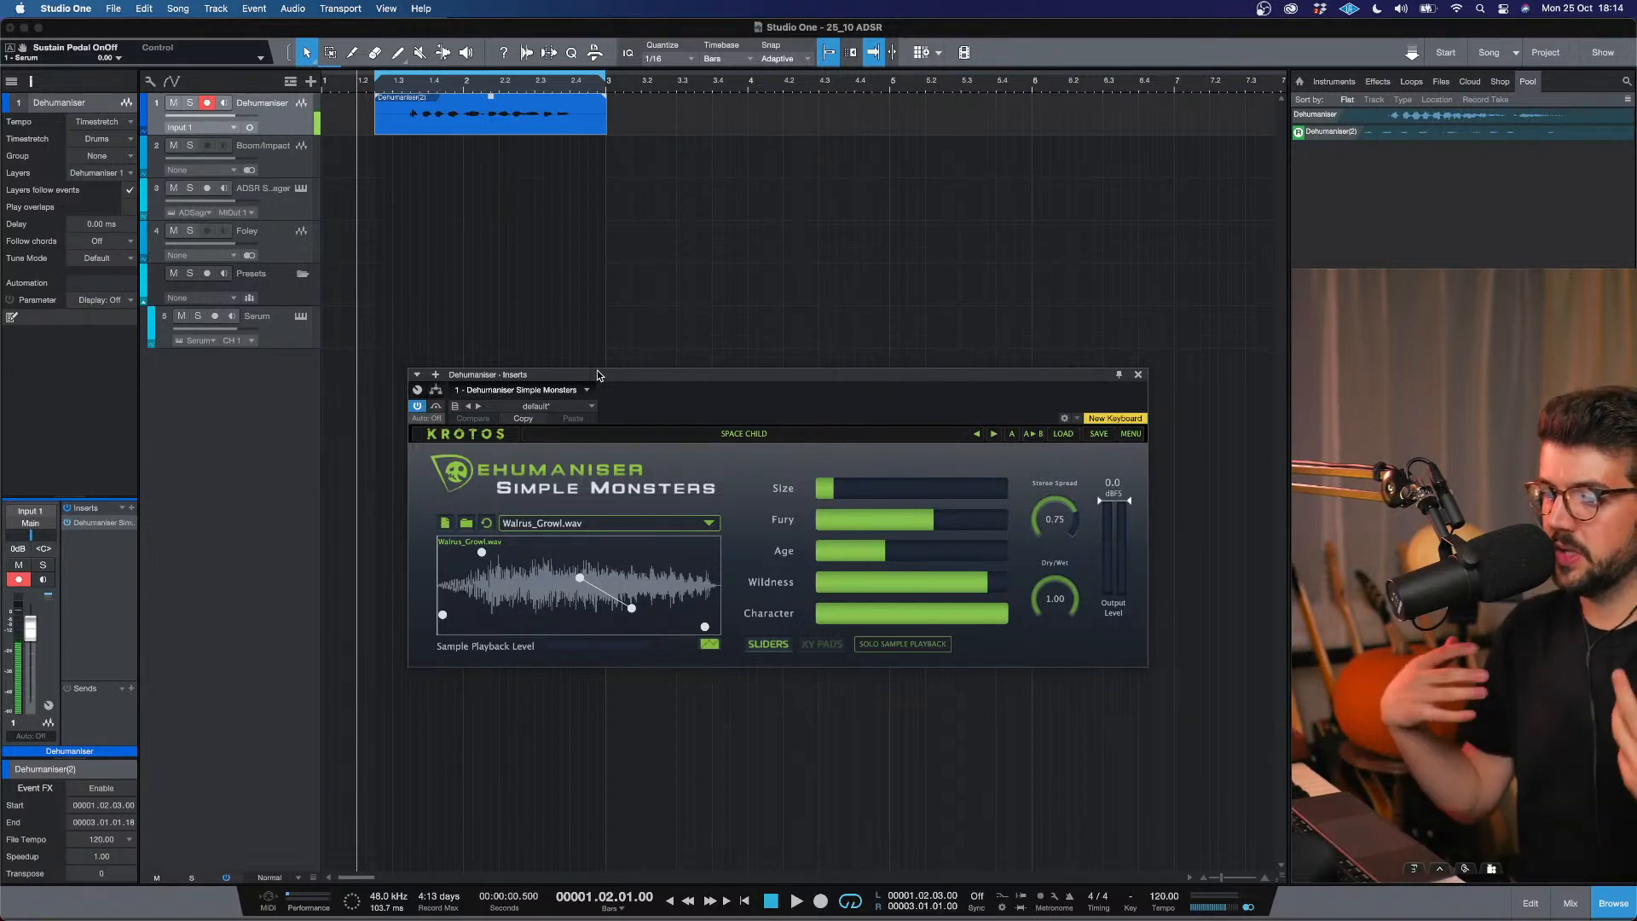
click(781, 438)
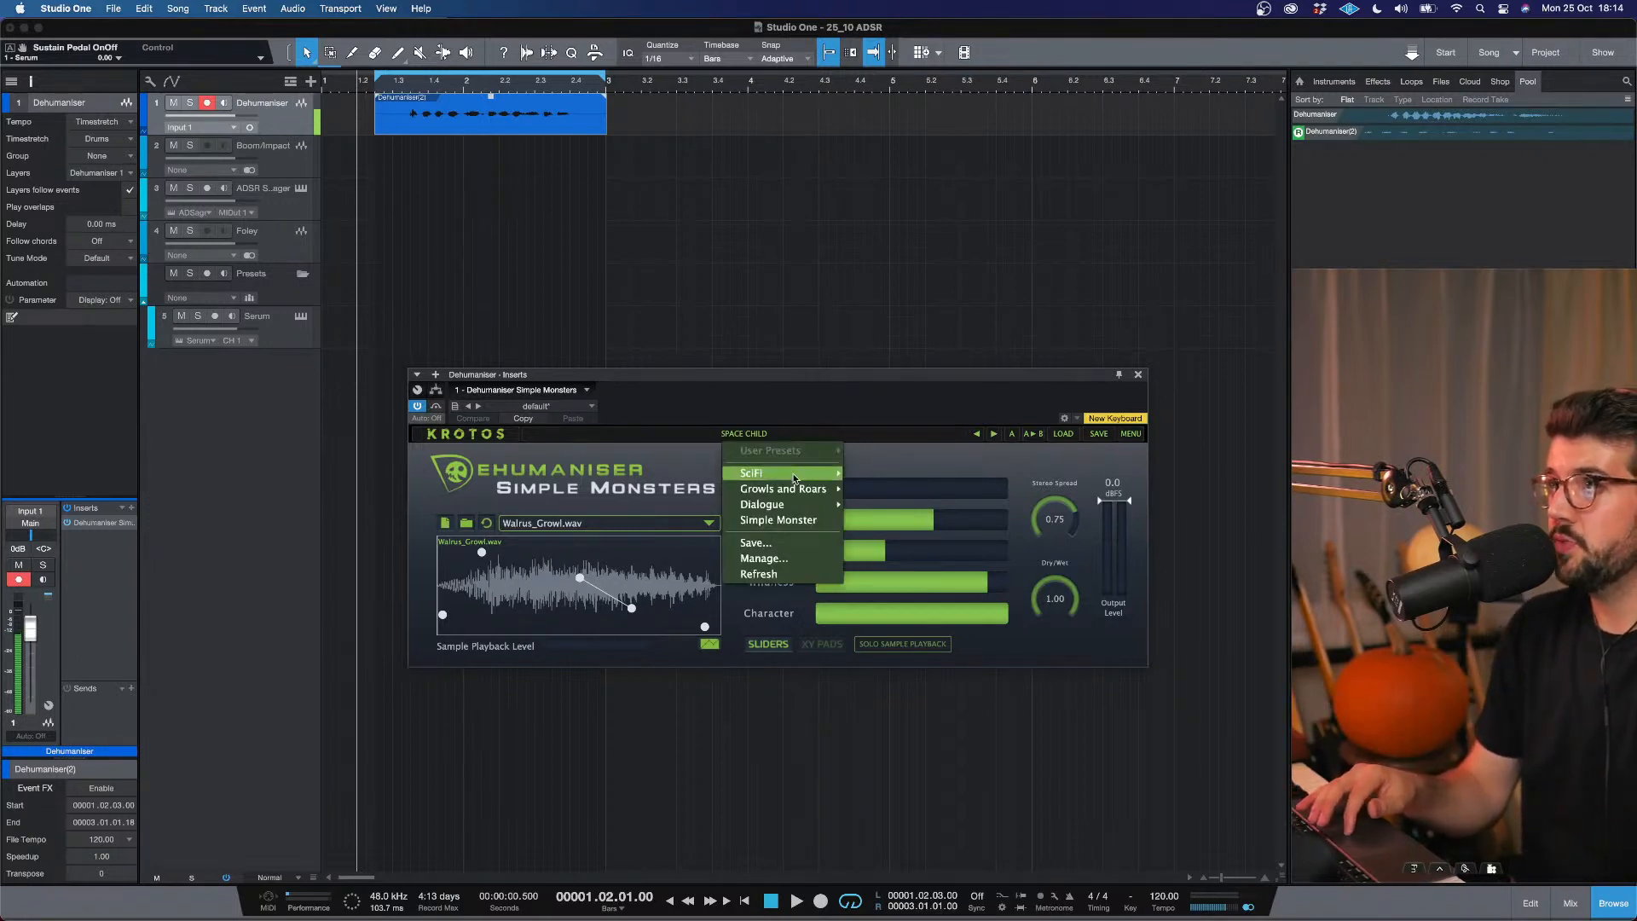
mouse_move(794, 491)
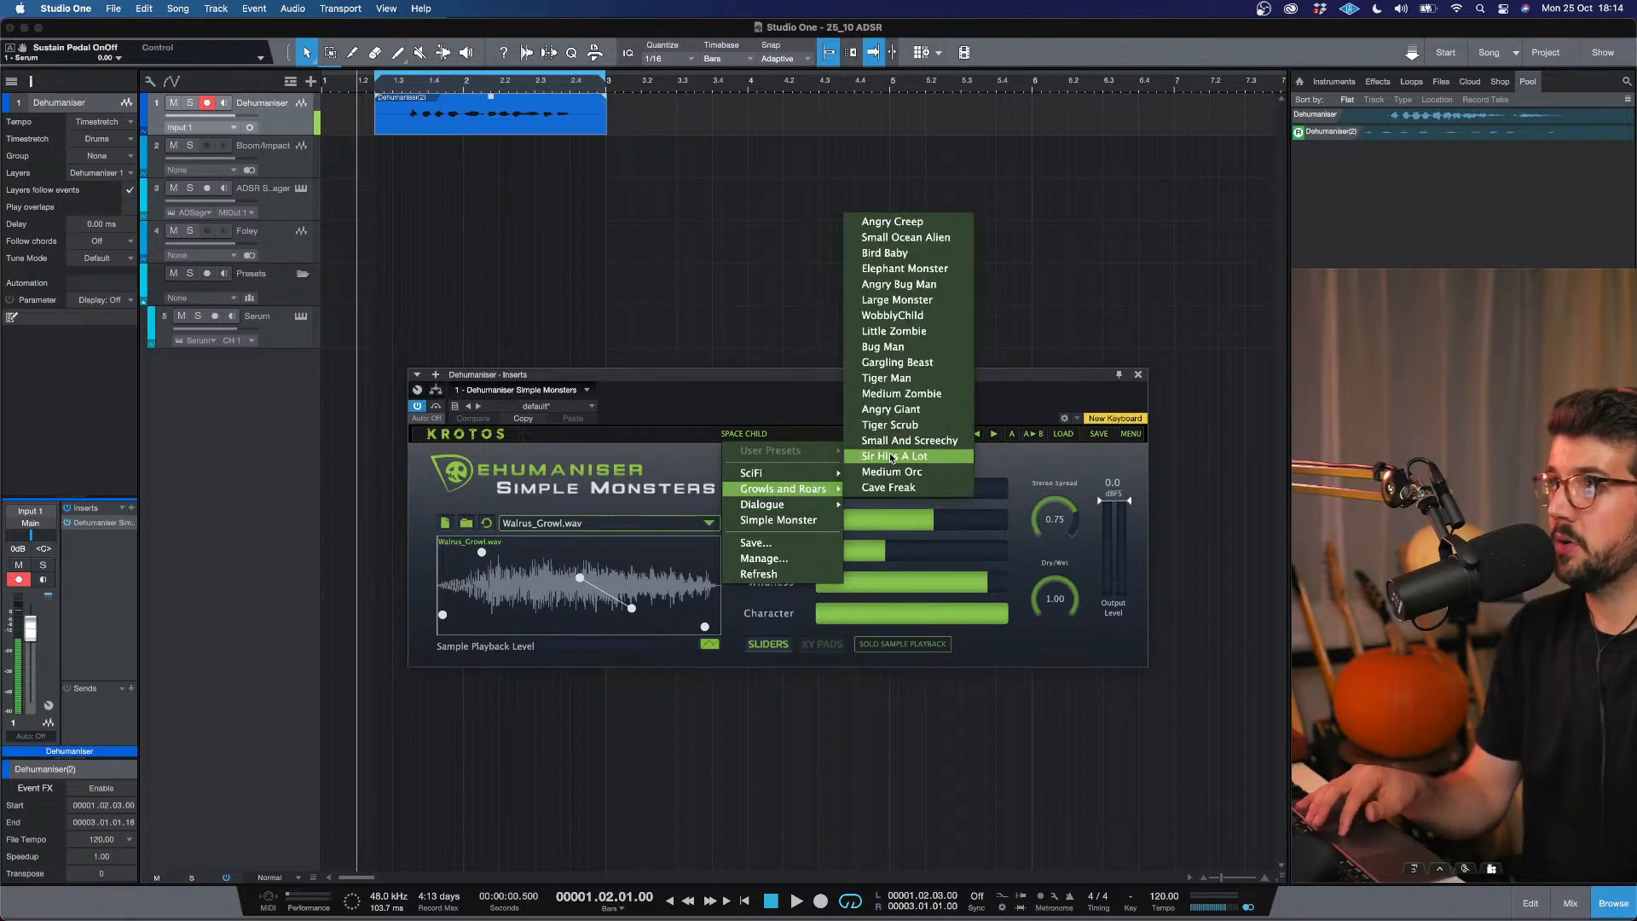
click(877, 488)
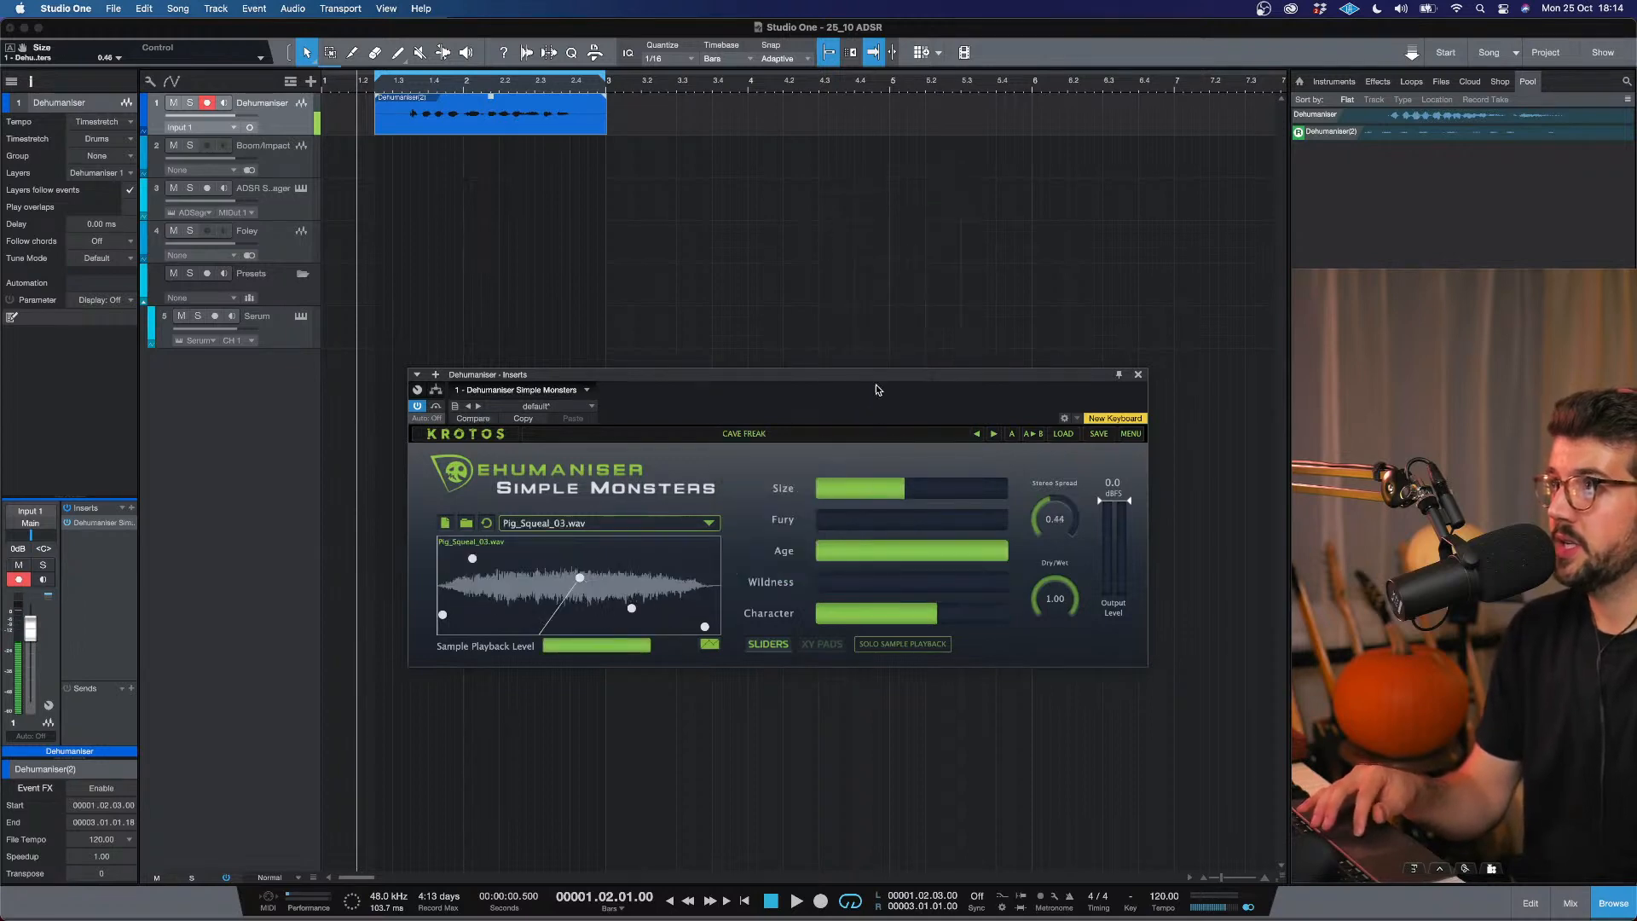
Set the Dehumaniser track's input to None and raise the voice clip's gain while playing the loop.
click(252, 128)
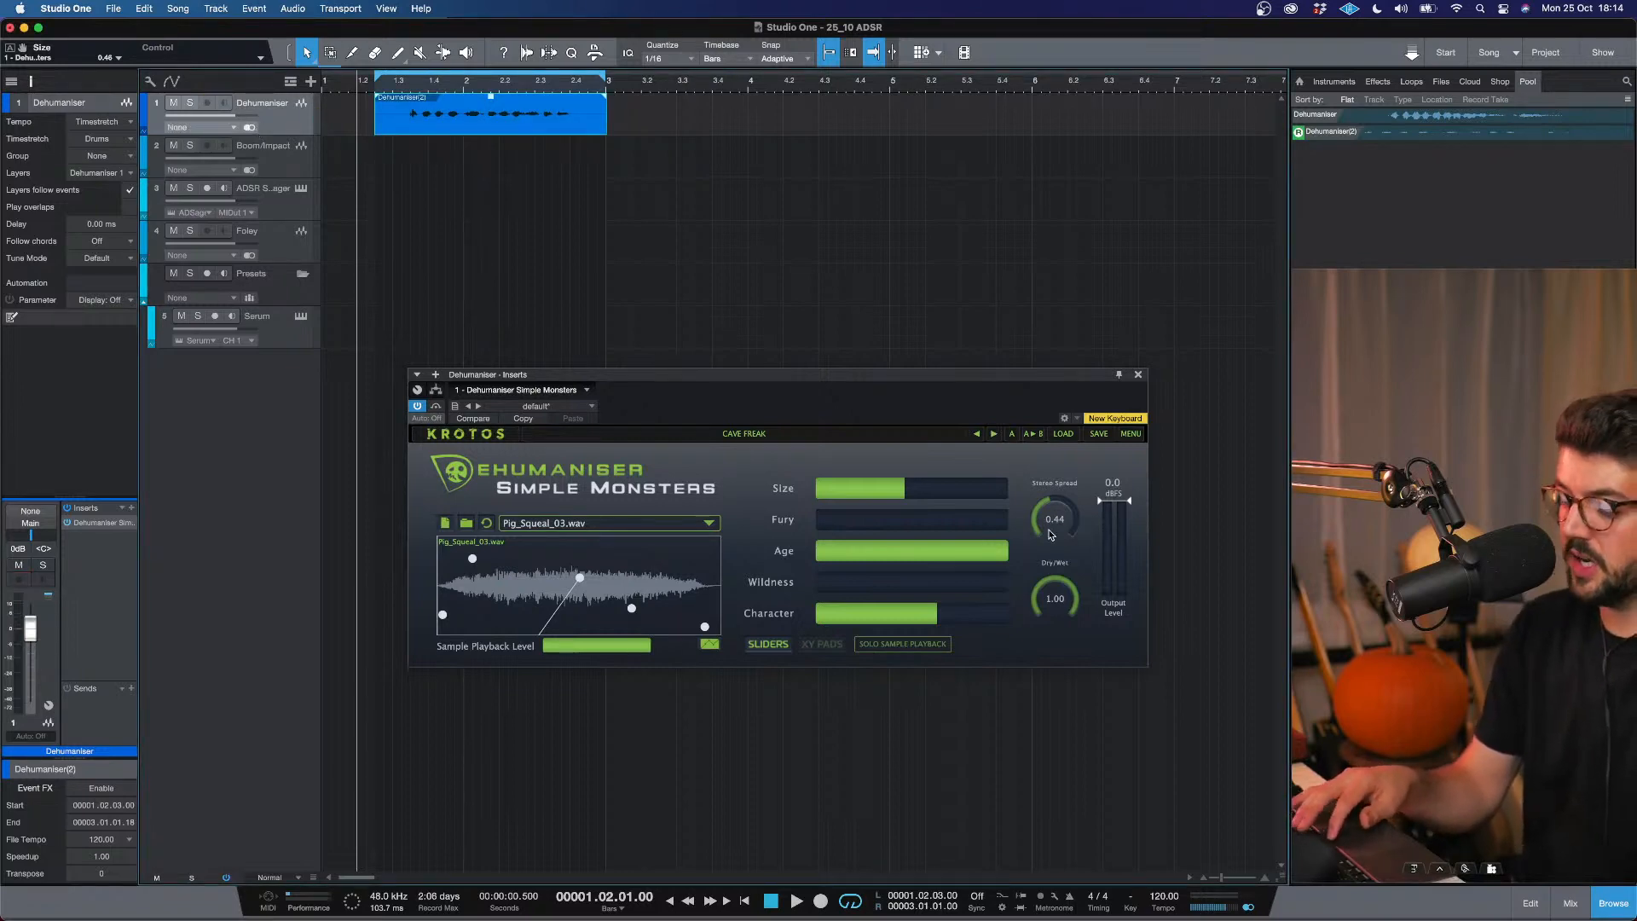
key(space)
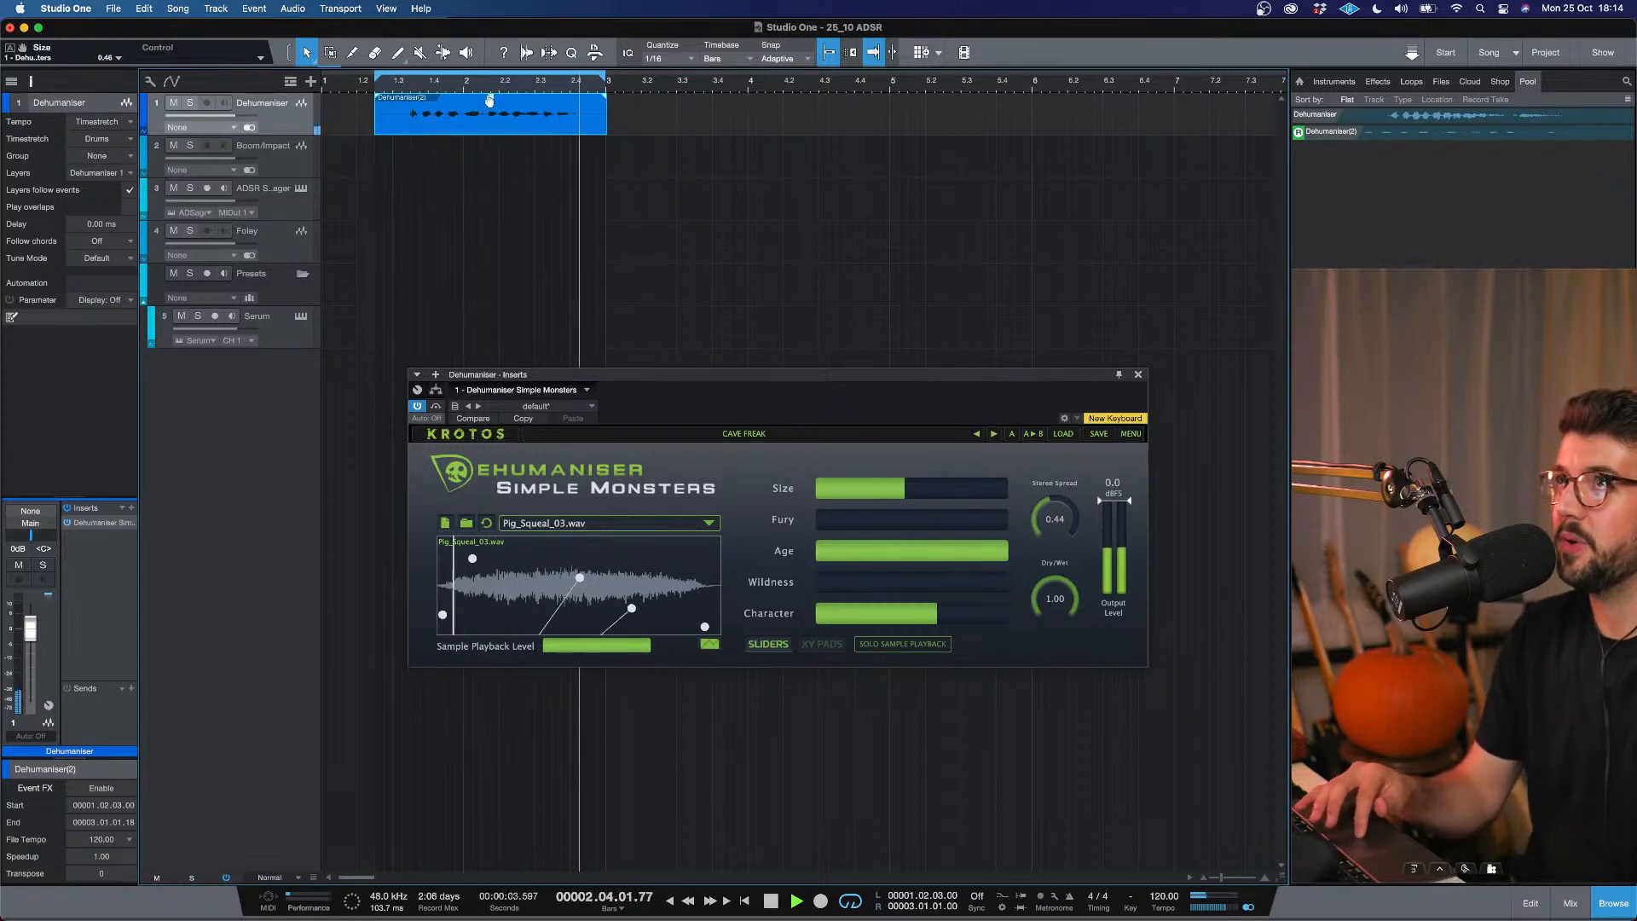
drag(491, 96, 491, 88)
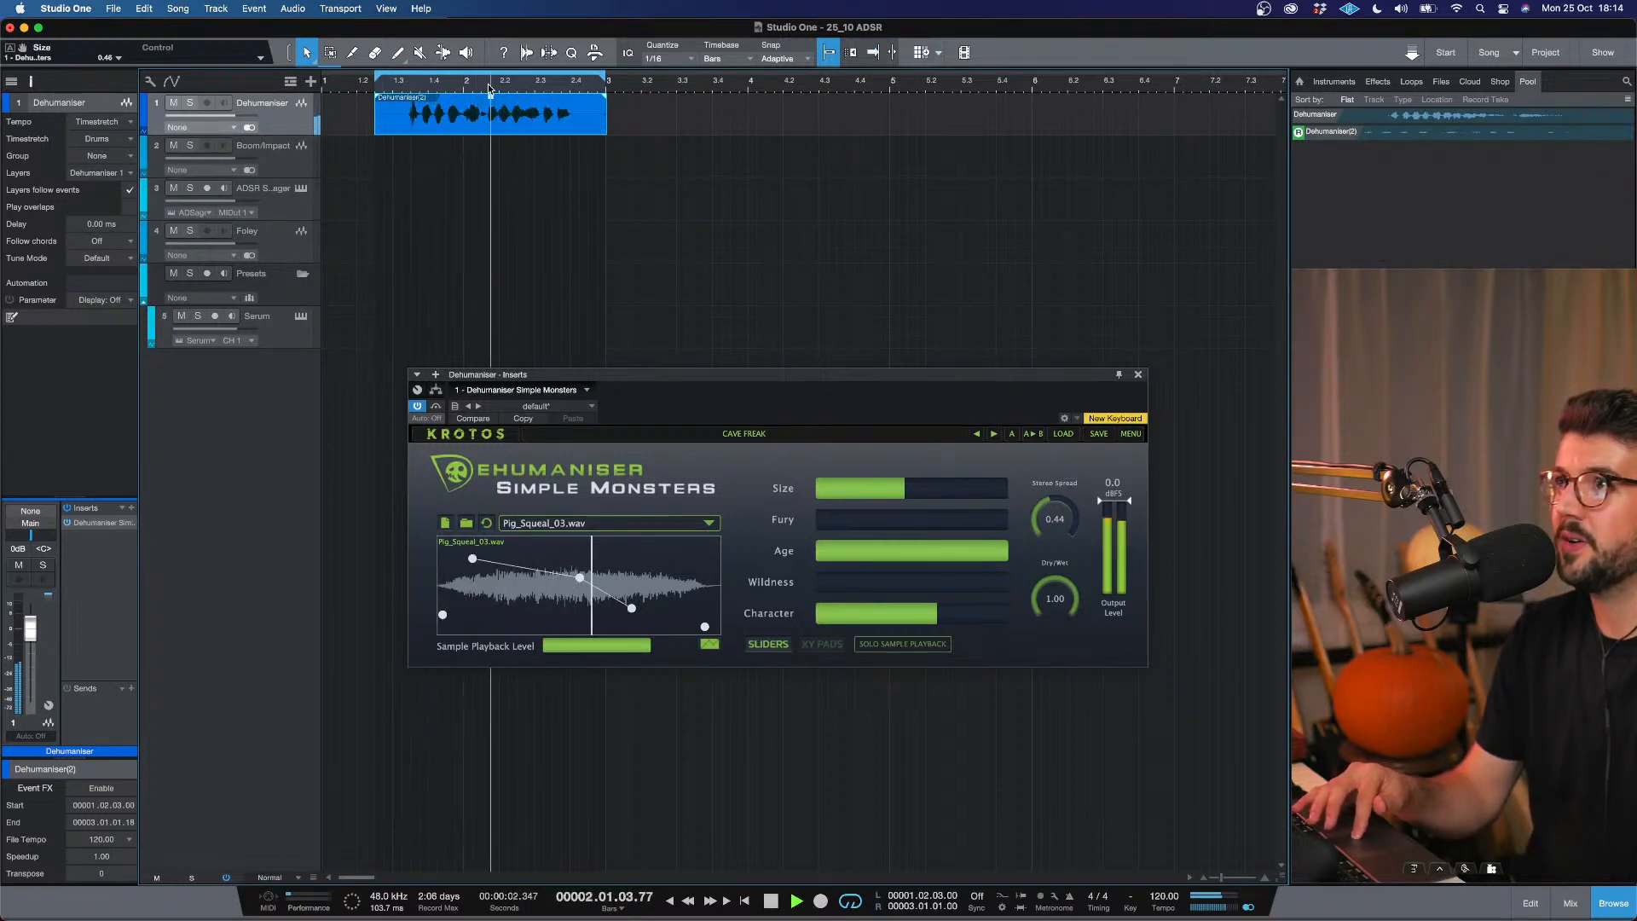
key(f)
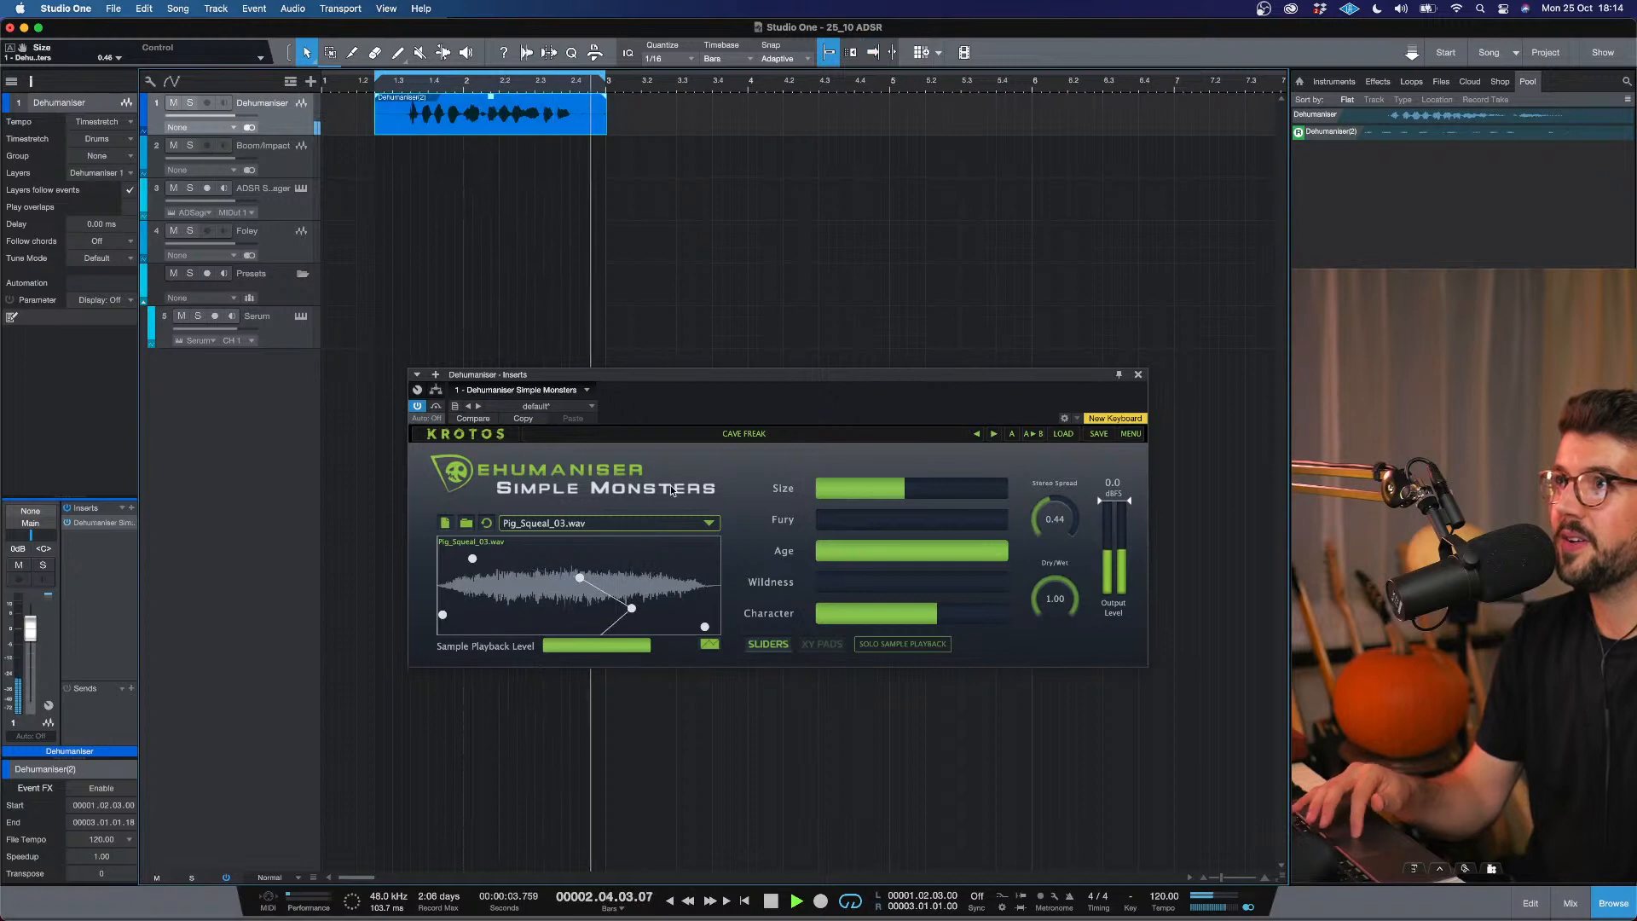
key(space)
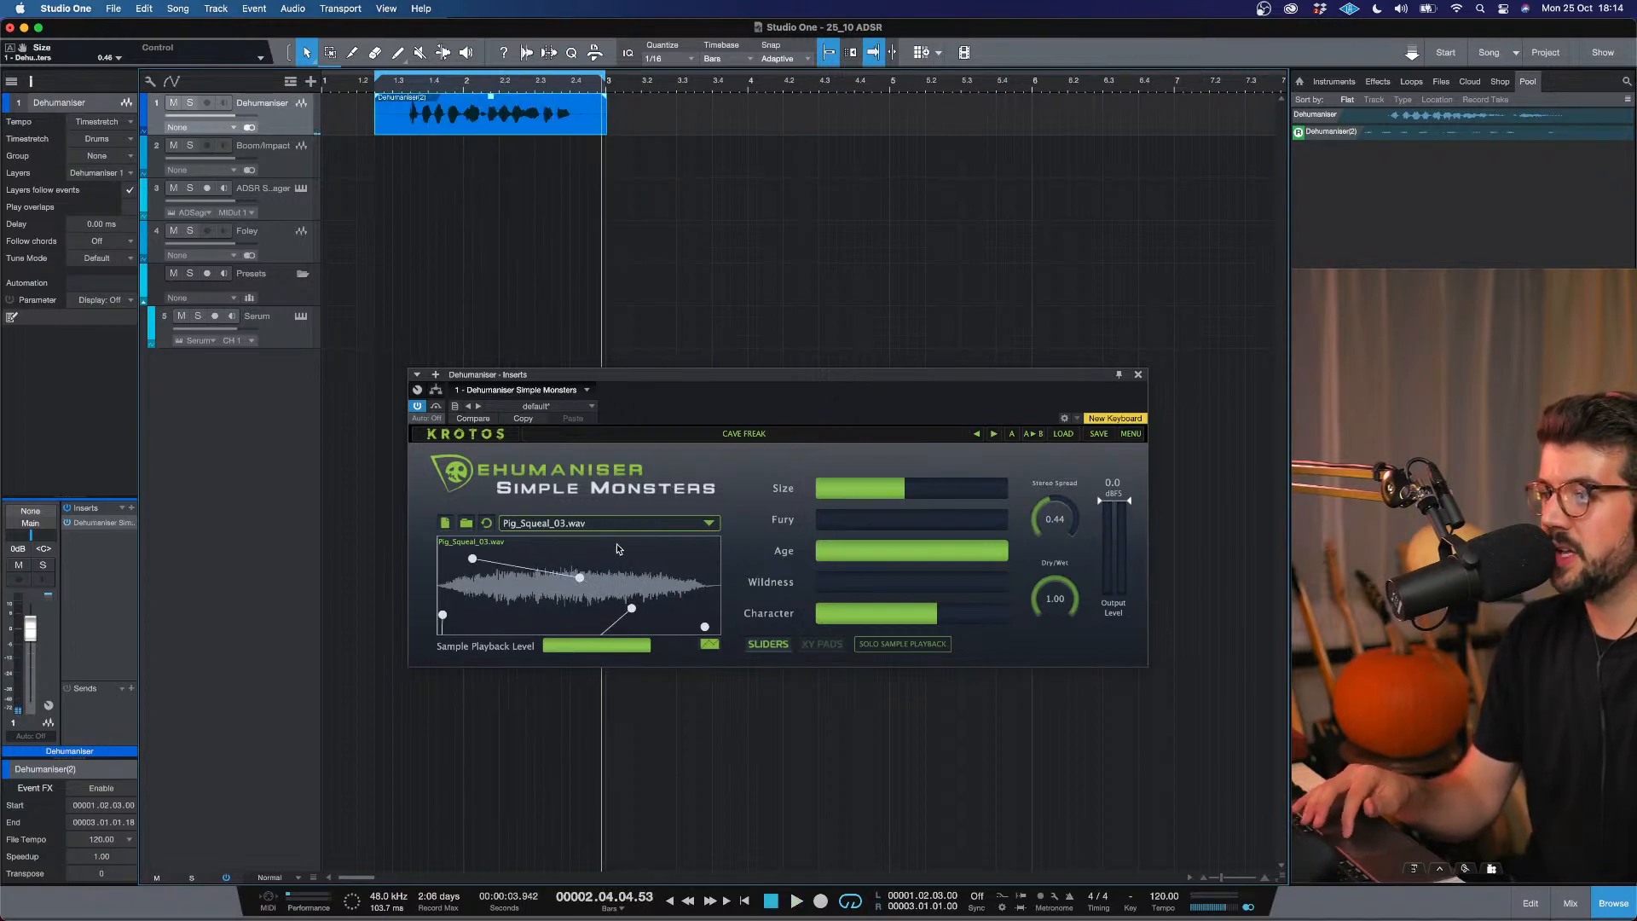
Look through the plugin's source samples without changing the selection, and audition successive presets during loop playback, ending on Demonoid.
click(713, 526)
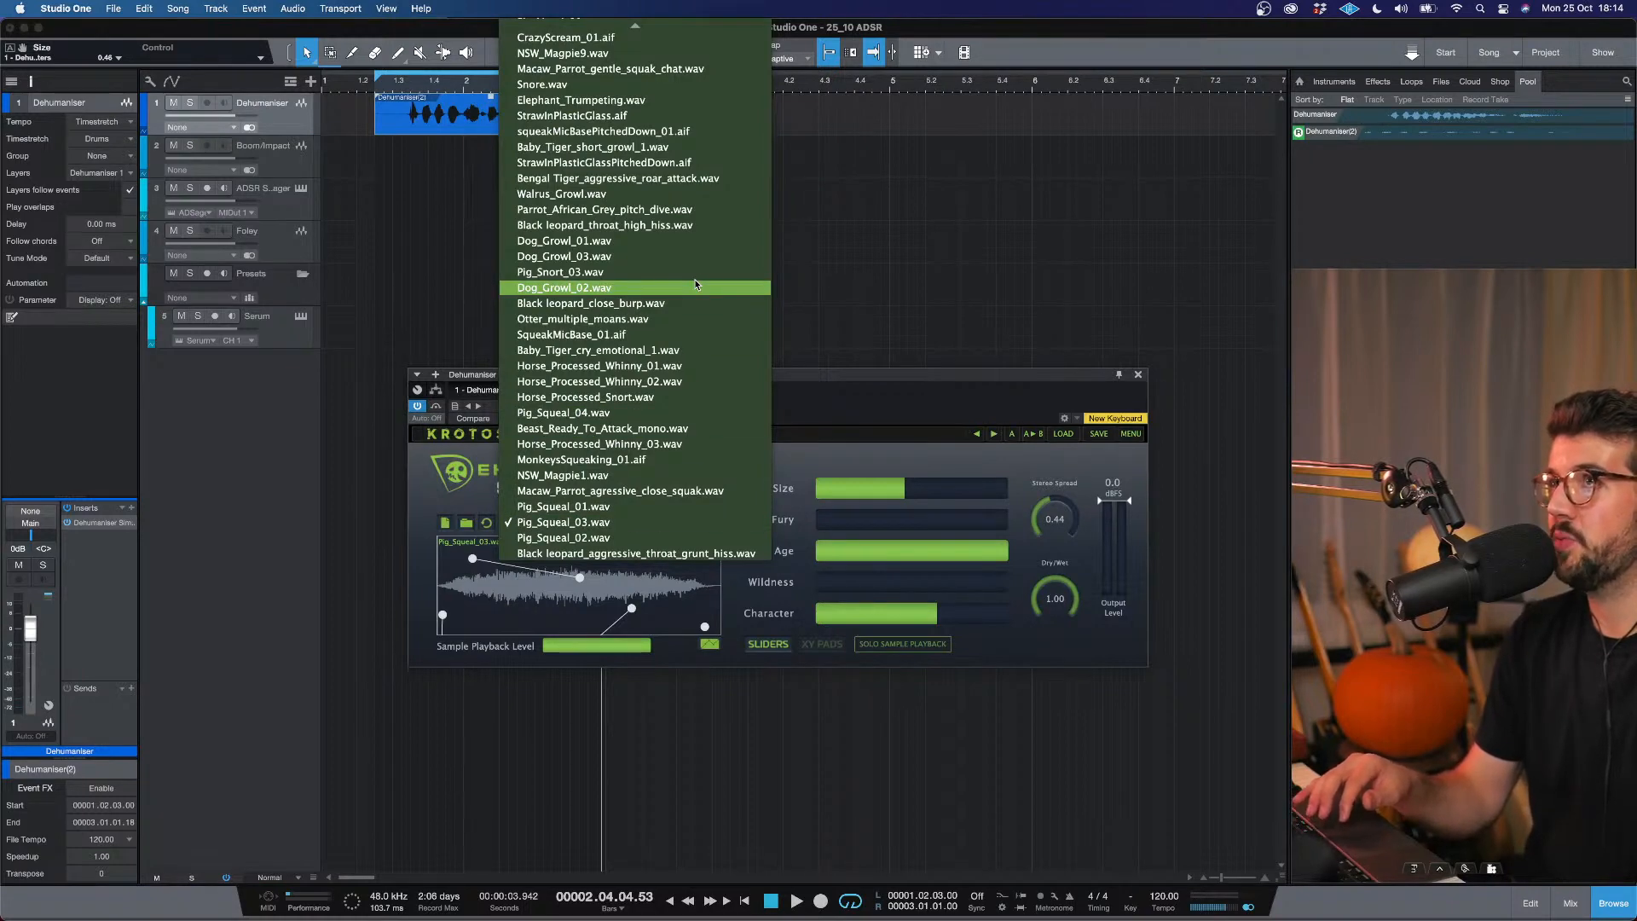
click(469, 483)
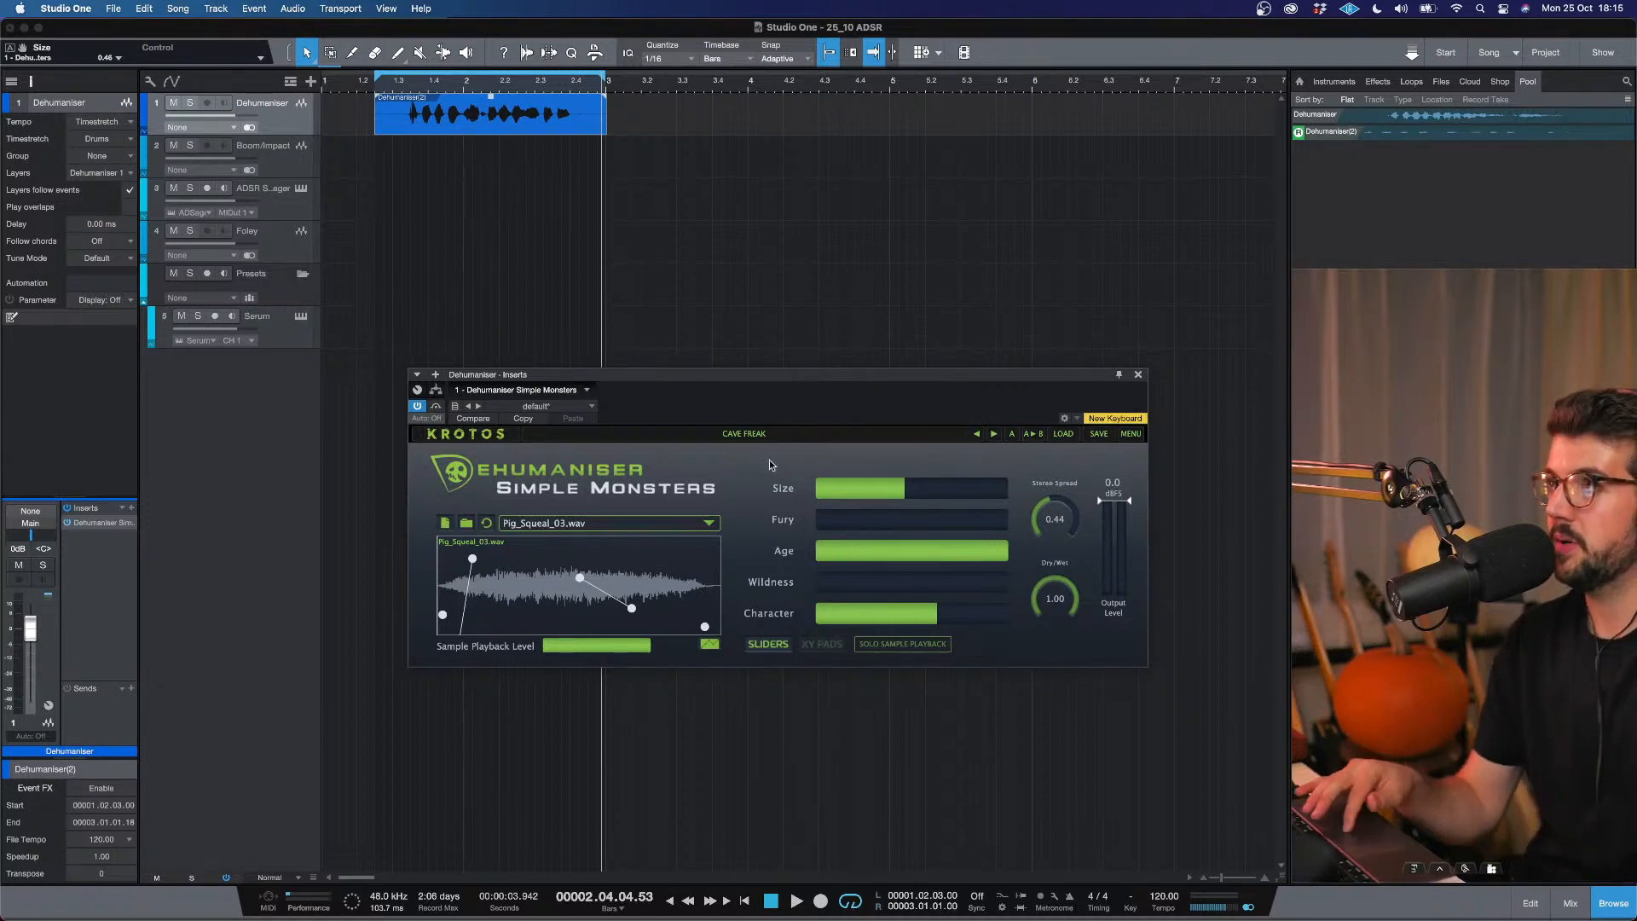
click(992, 434)
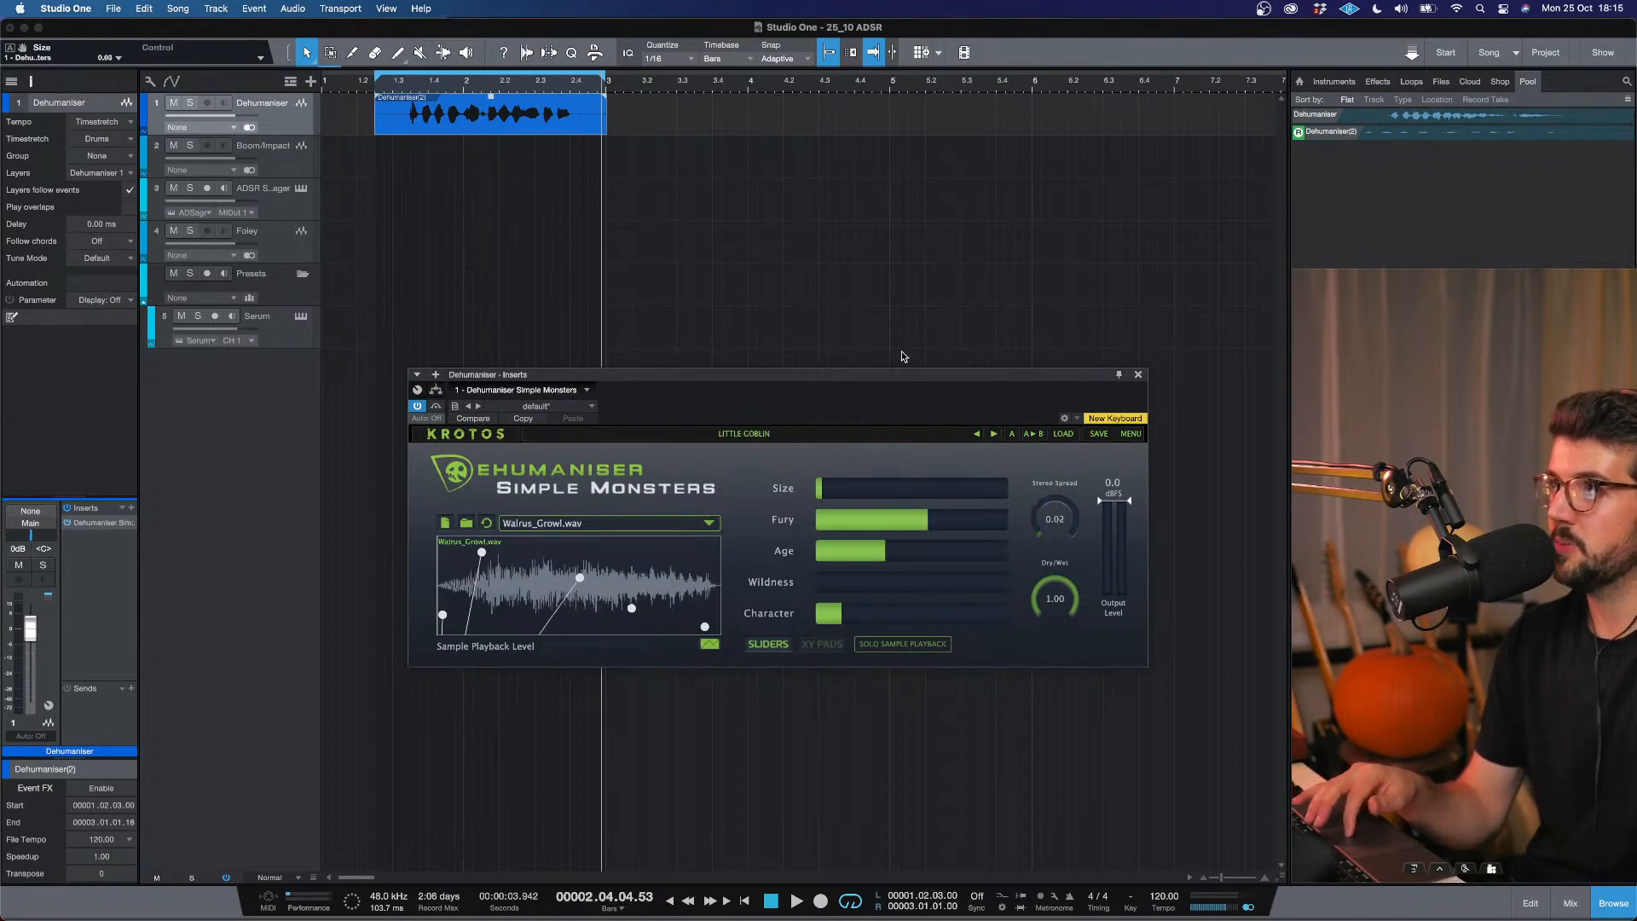
key(space)
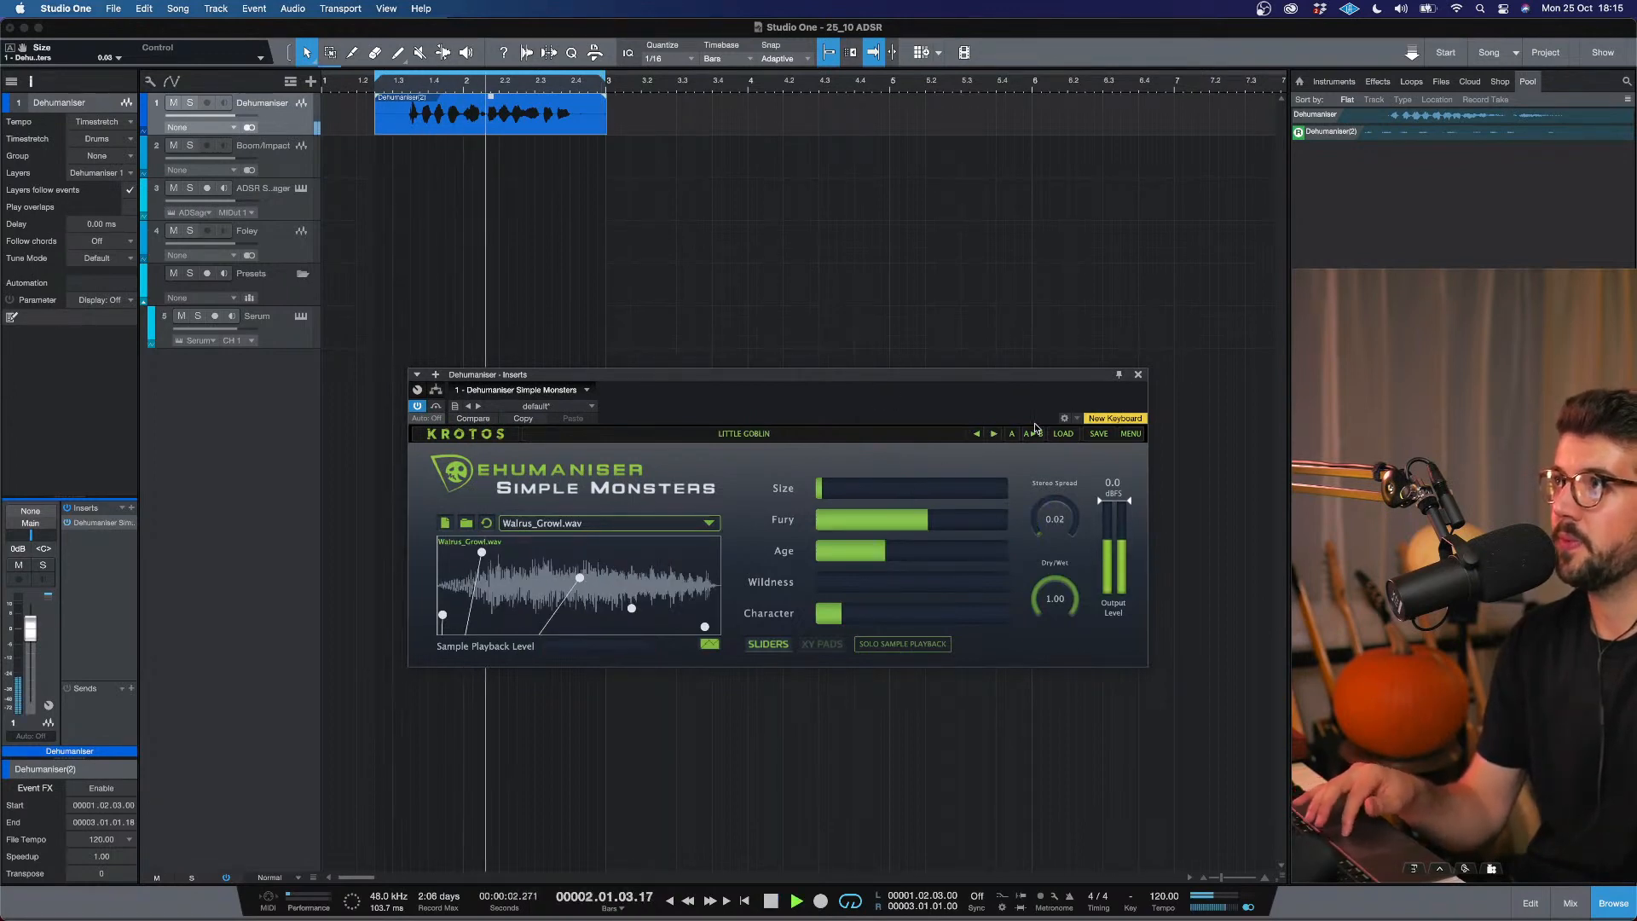
click(993, 434)
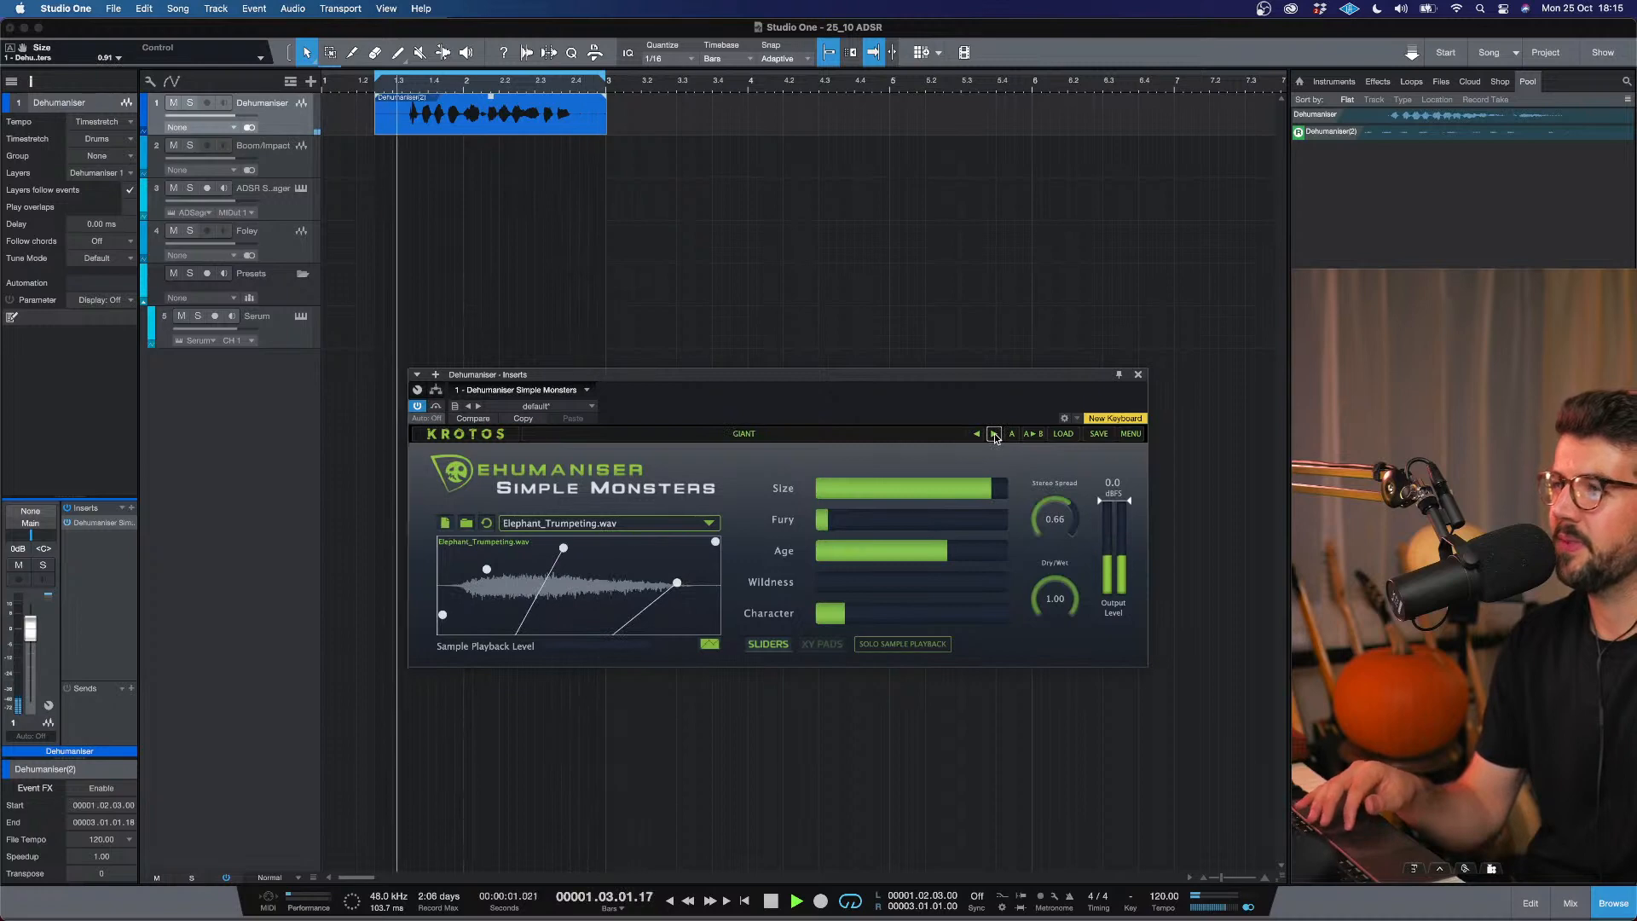
click(993, 434)
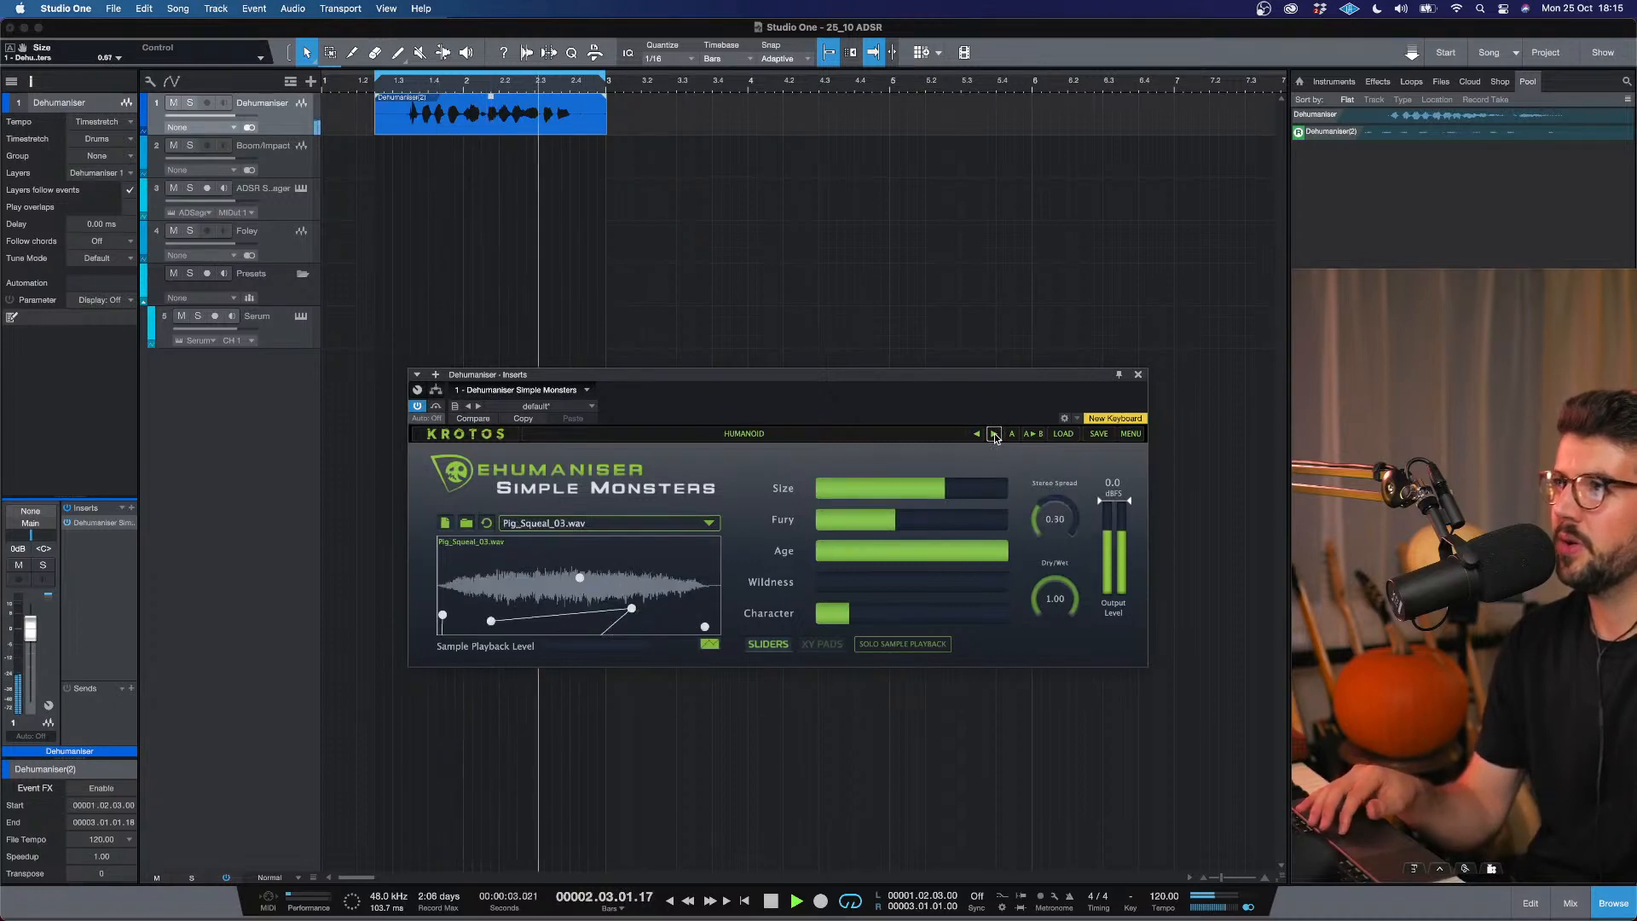
click(993, 434)
click(993, 434)
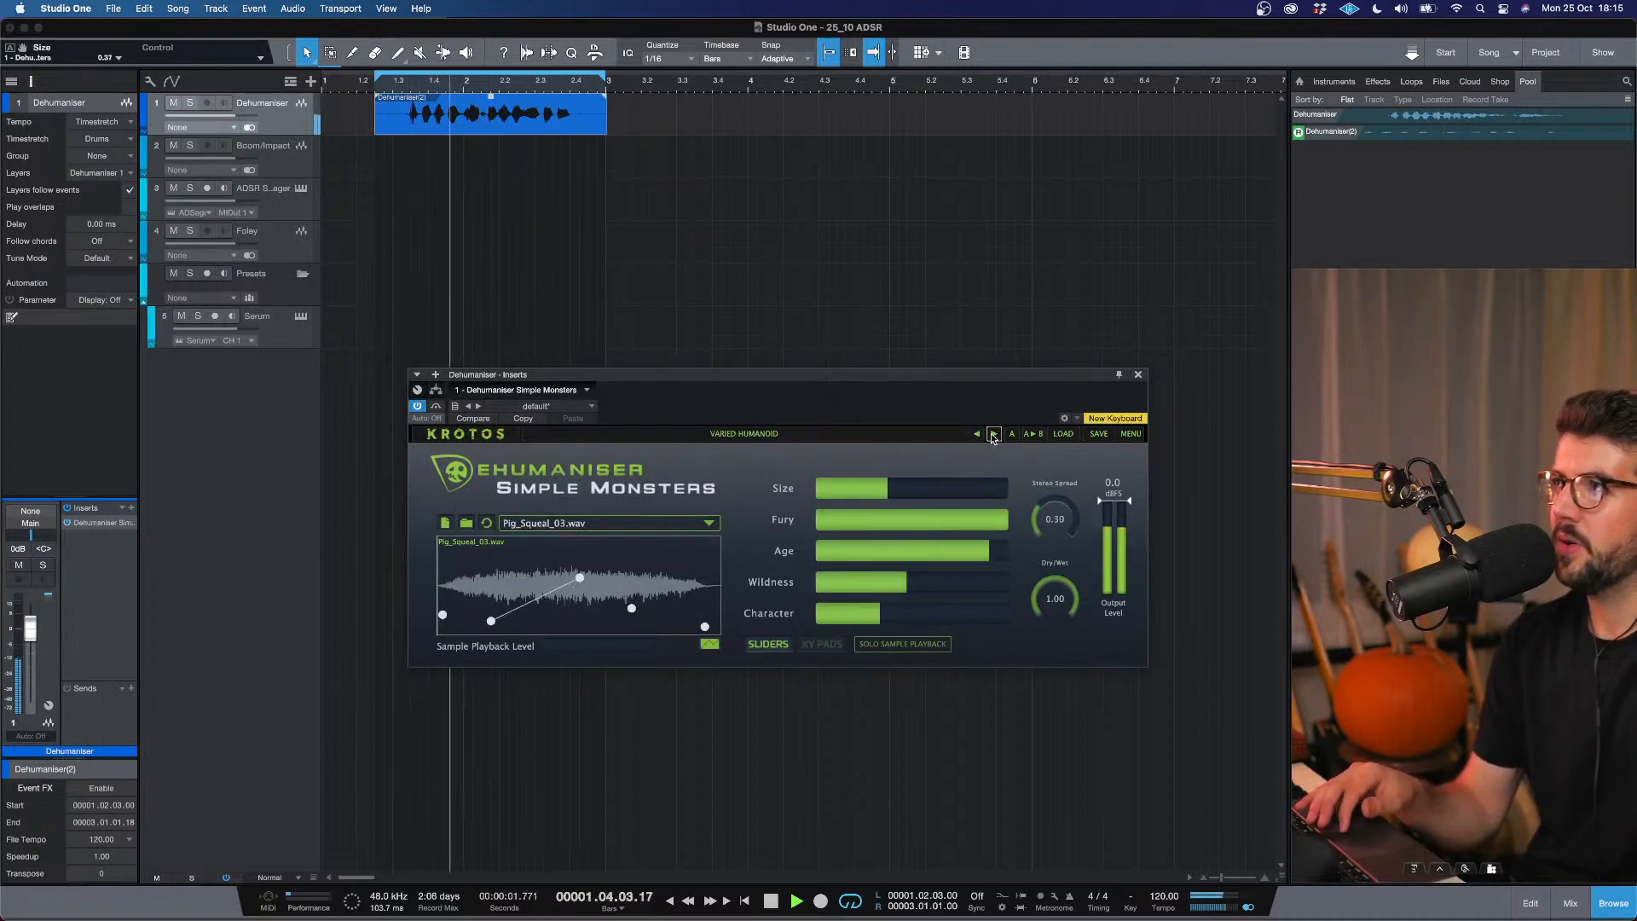
click(994, 434)
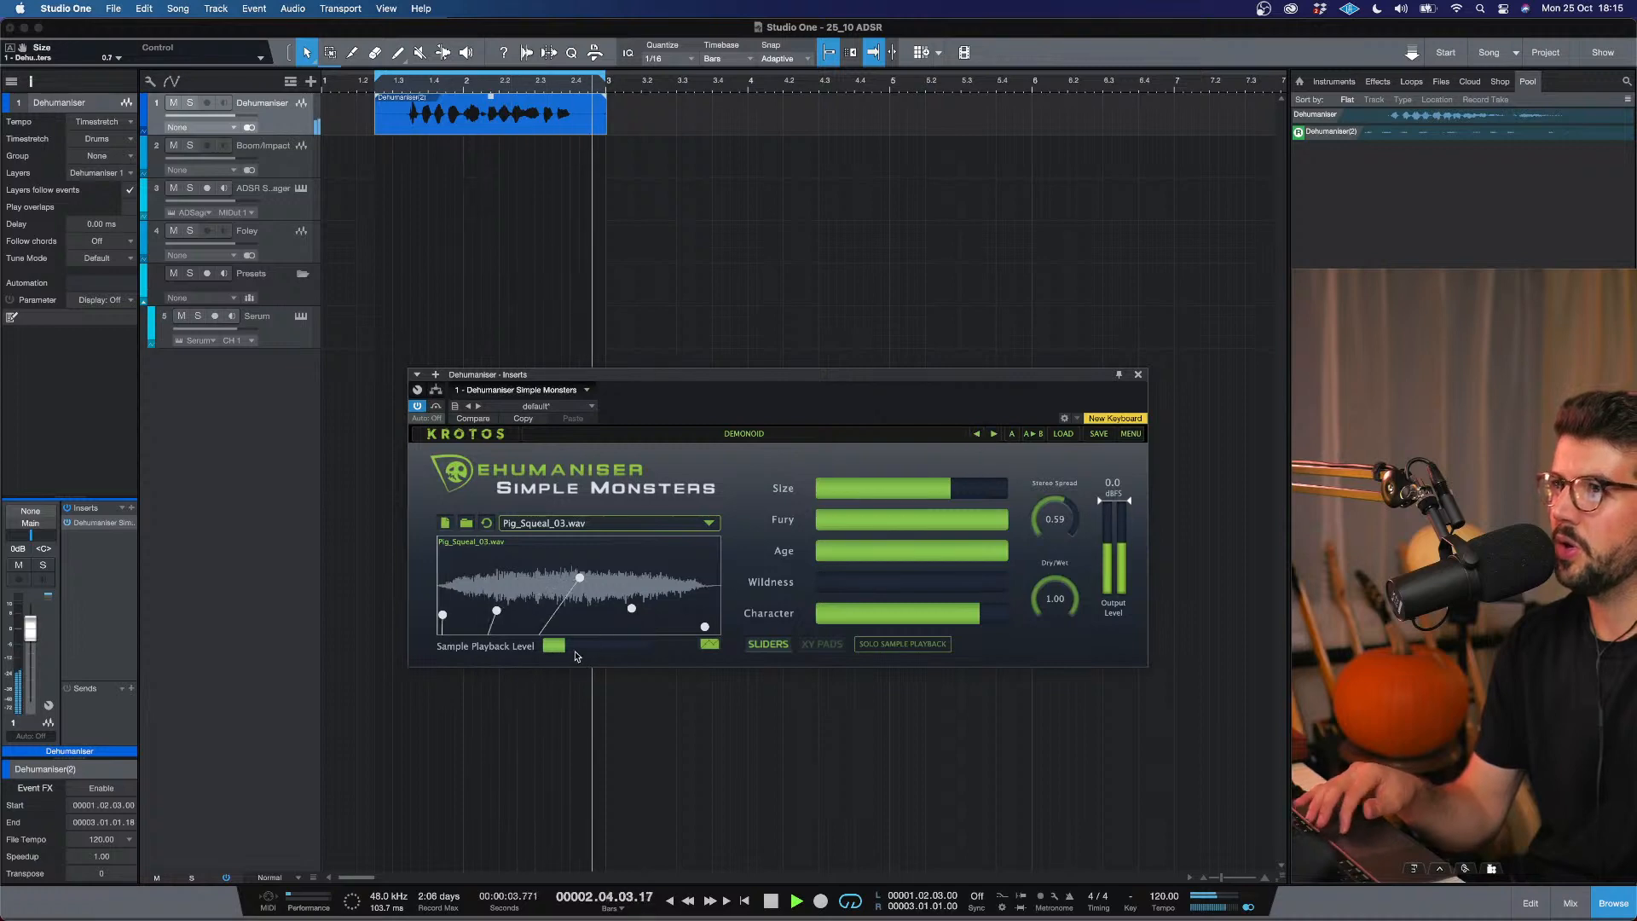
Raise the sample playback level to about 0.34 and use the XY pad to reduce Size to about 0.34 along with Fury.
mouse_move(567, 648)
mouse_down()
mouse_move(599, 651)
mouse_move(580, 649)
mouse_up()
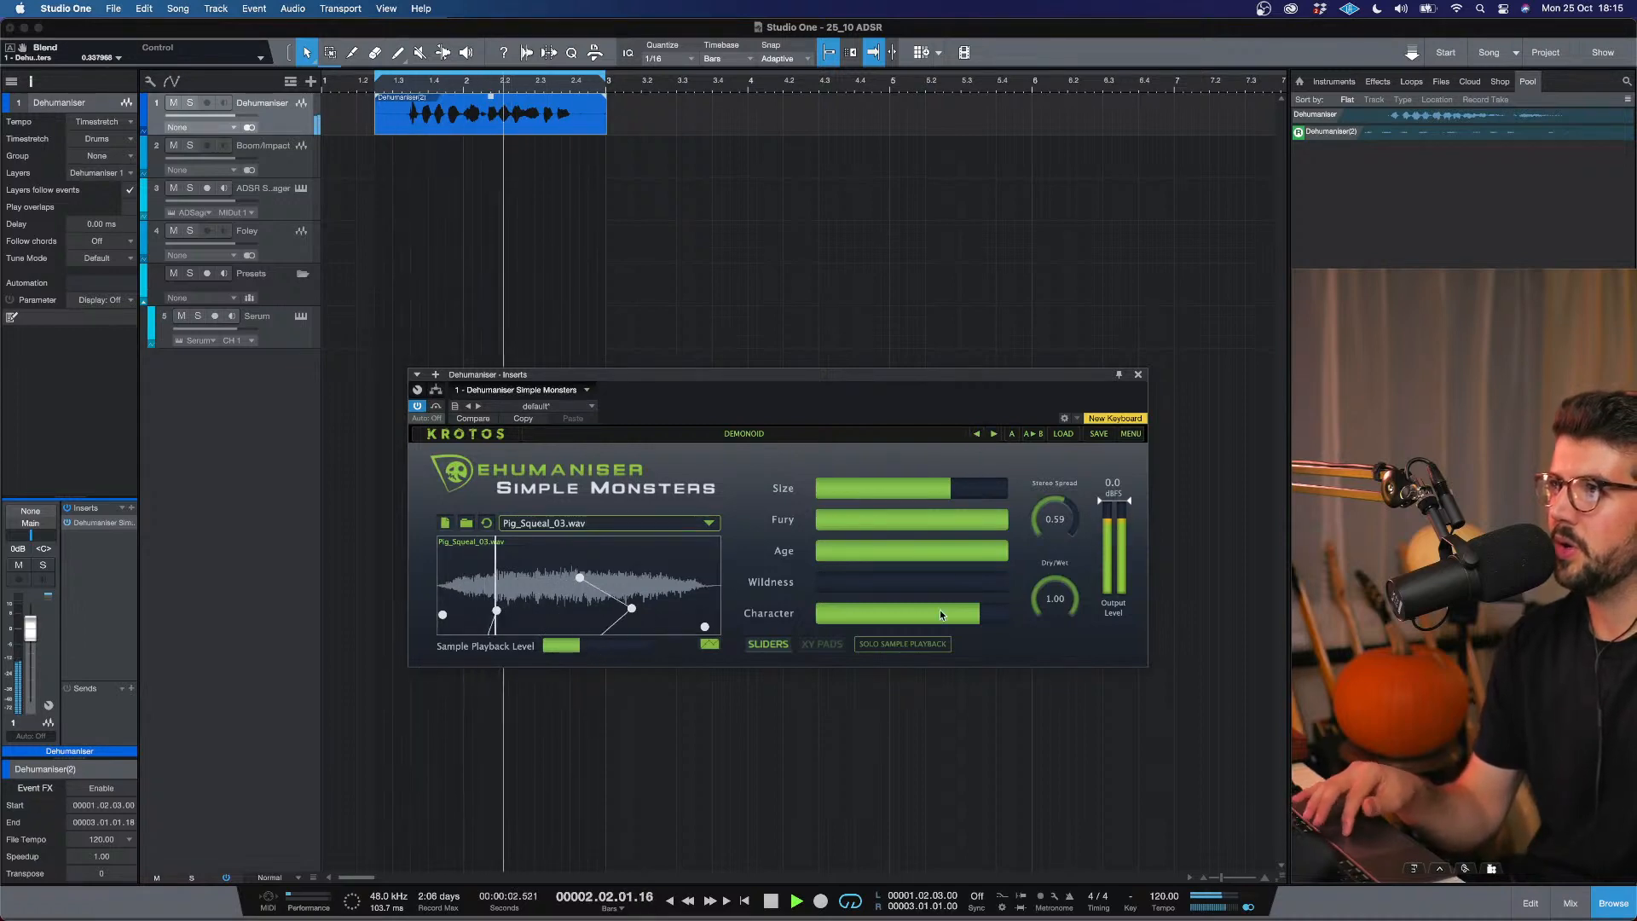
click(821, 644)
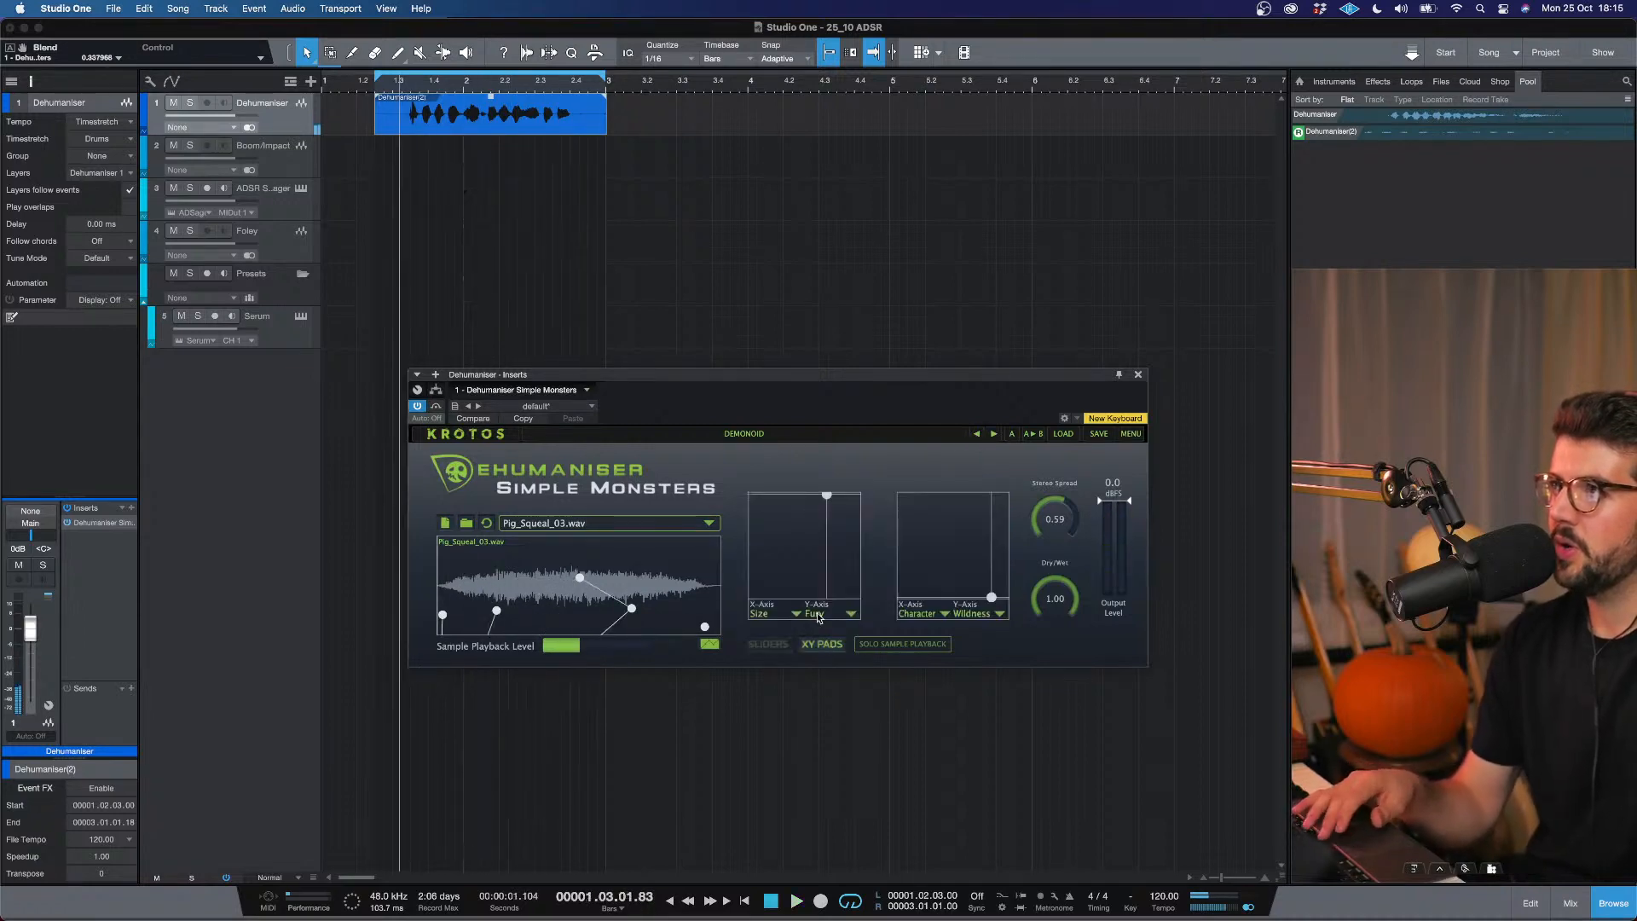
drag(832, 499, 788, 555)
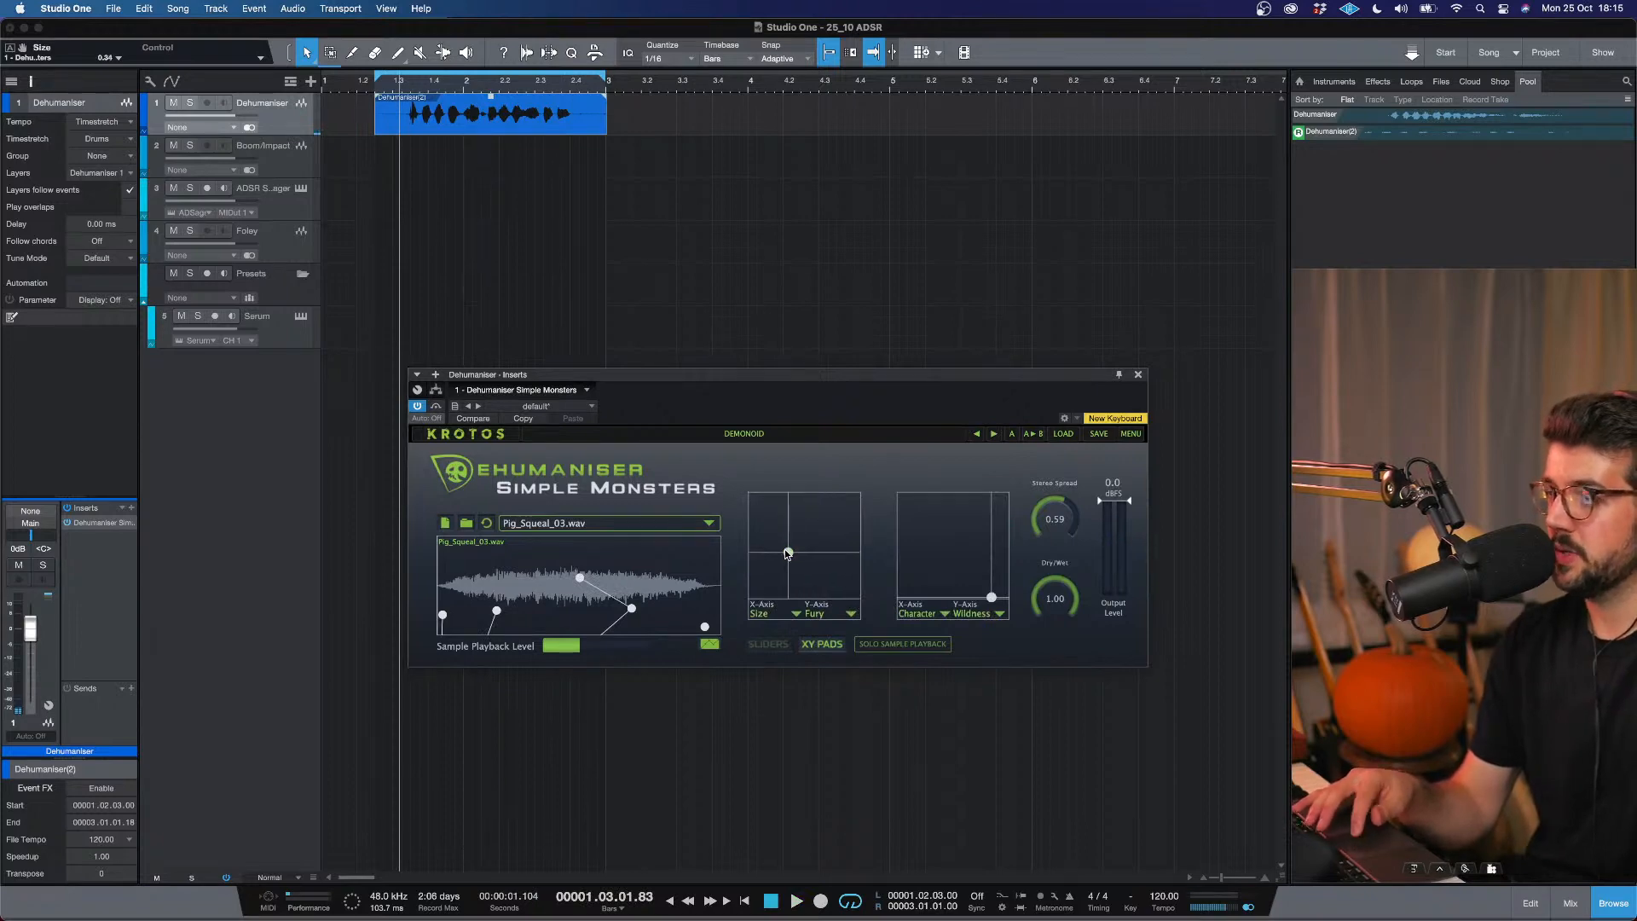
Examine the parameters assignable to the first XY pad's X-axis and compare the slider view with the XY pads view.
click(796, 614)
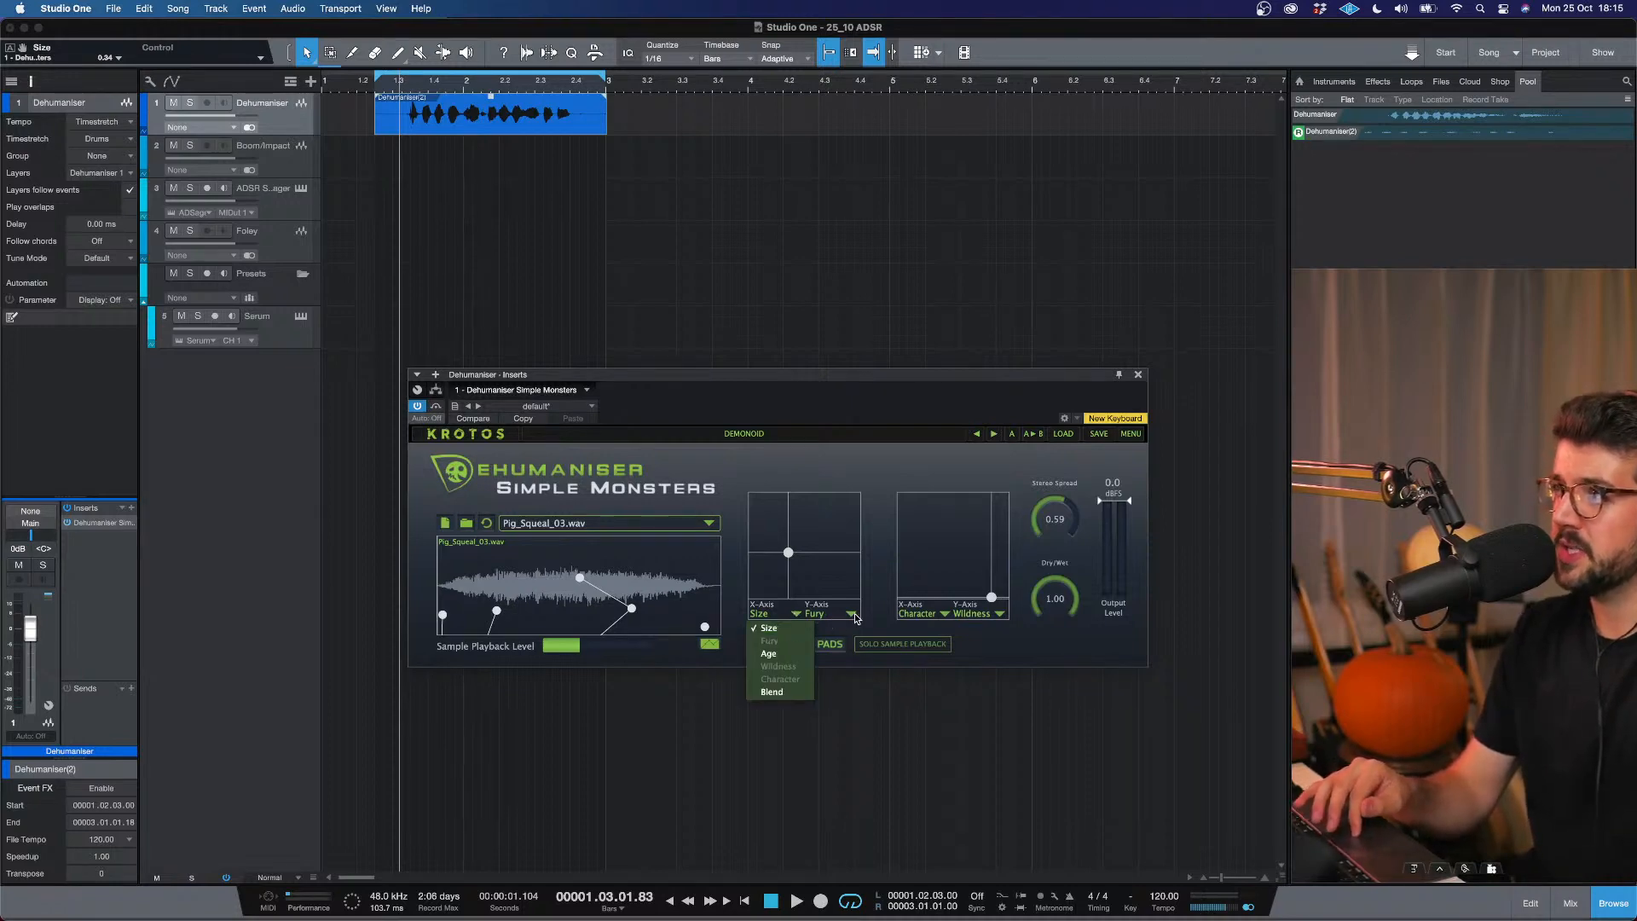
click(872, 619)
click(770, 646)
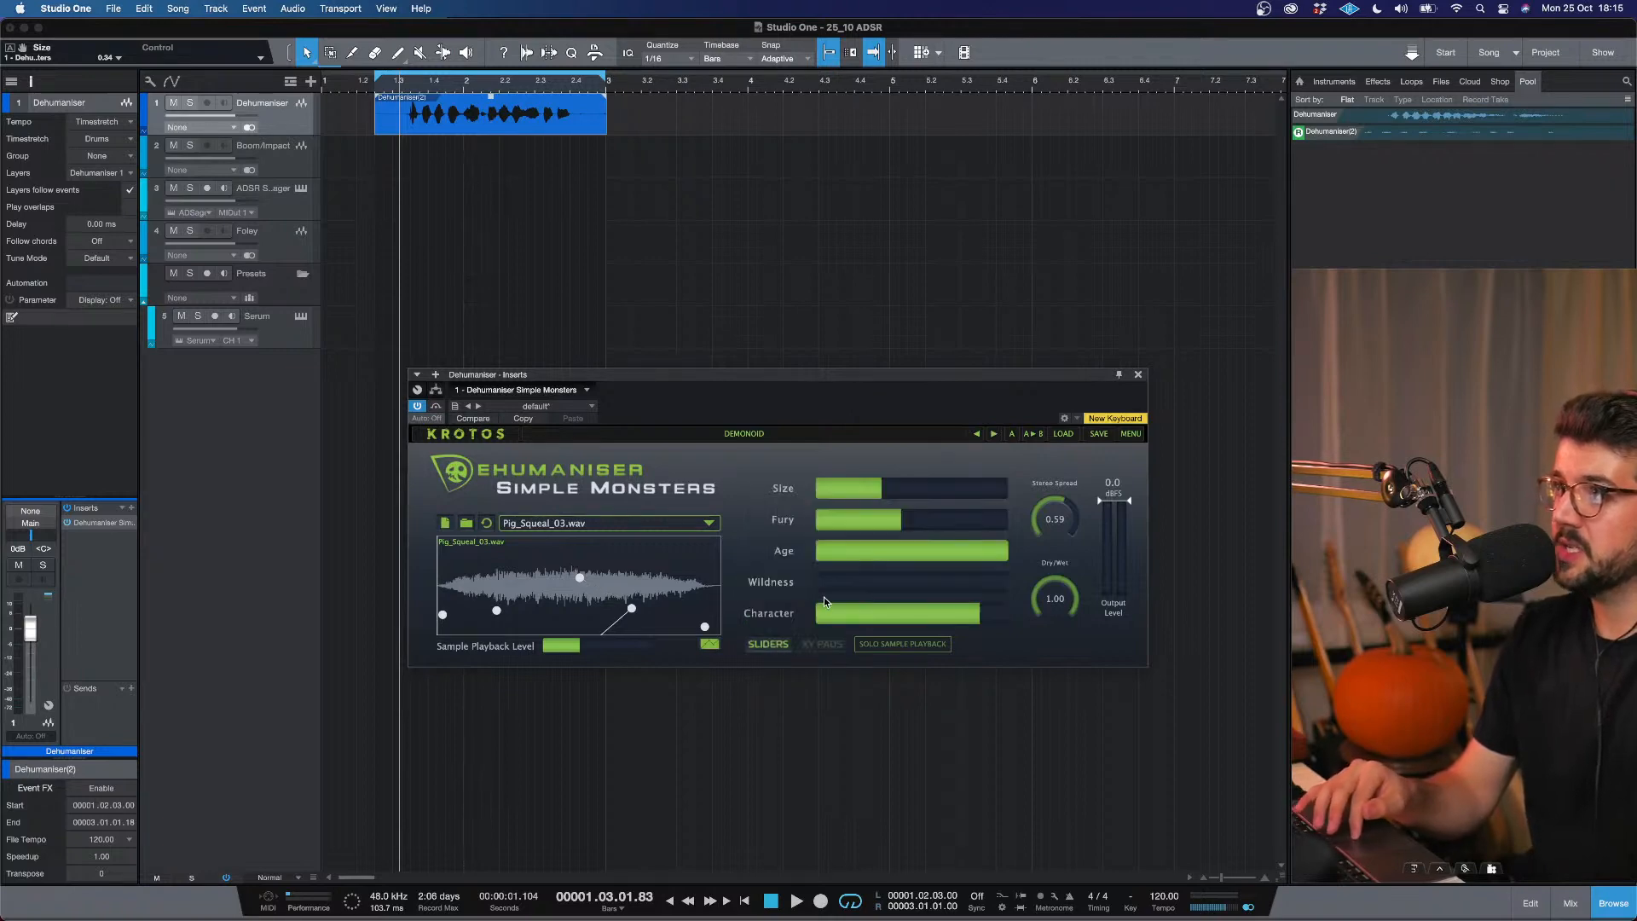
click(808, 646)
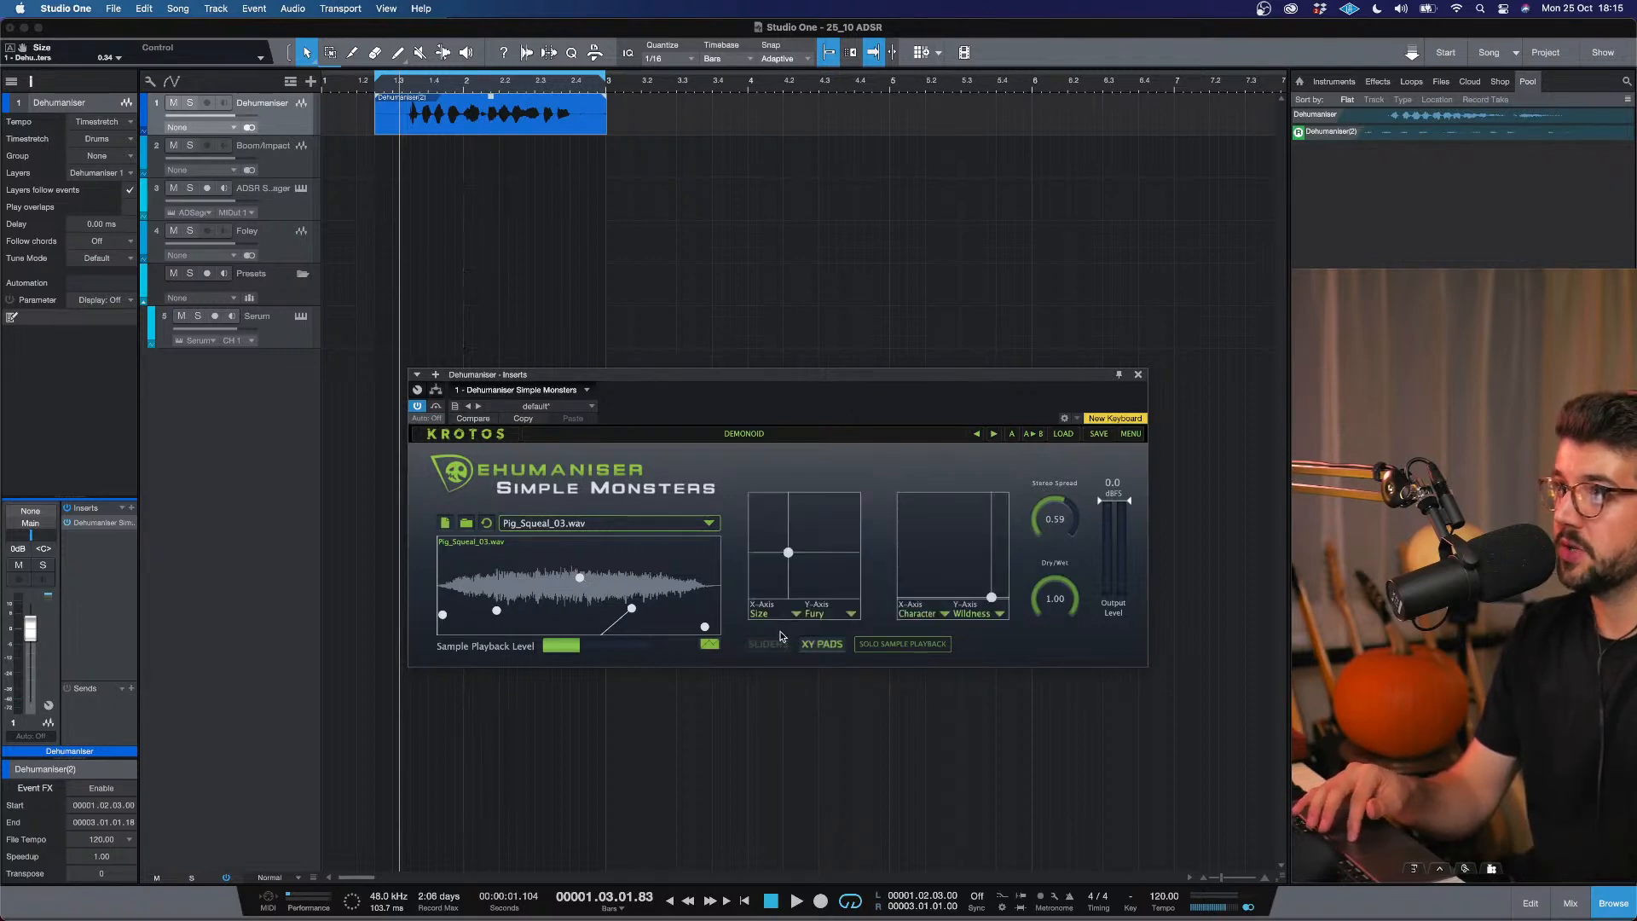
click(770, 645)
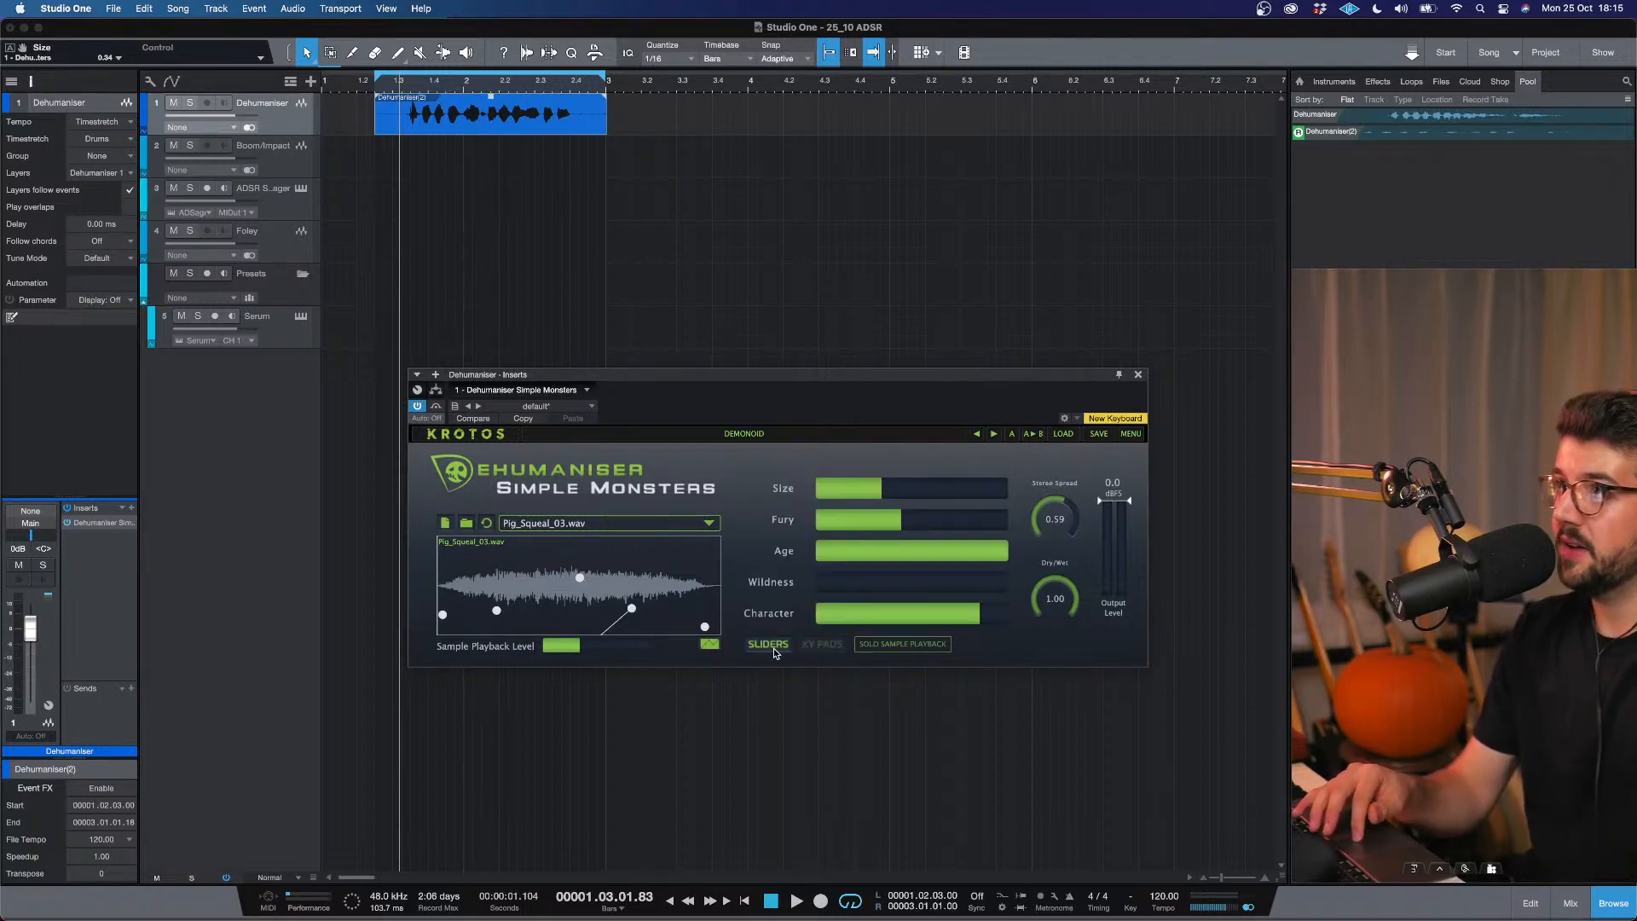
Sweep the Size/Fury XY pad from minimum to Size about 0.88 with high Fury while playing the loop.
click(833, 653)
drag(790, 560, 726, 593)
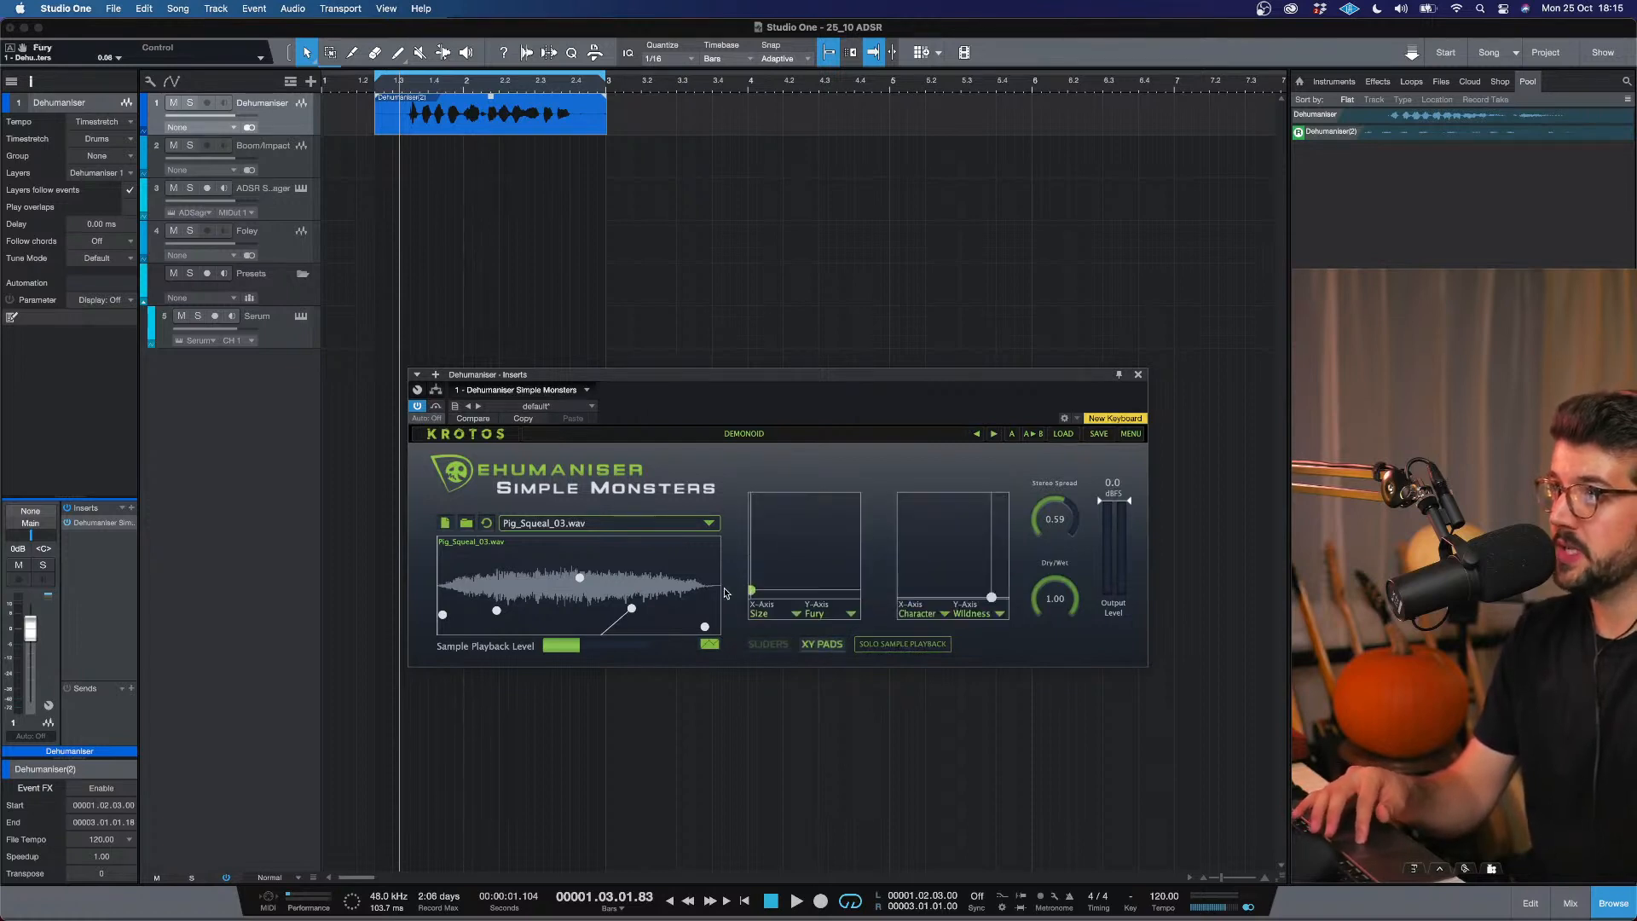
key(space)
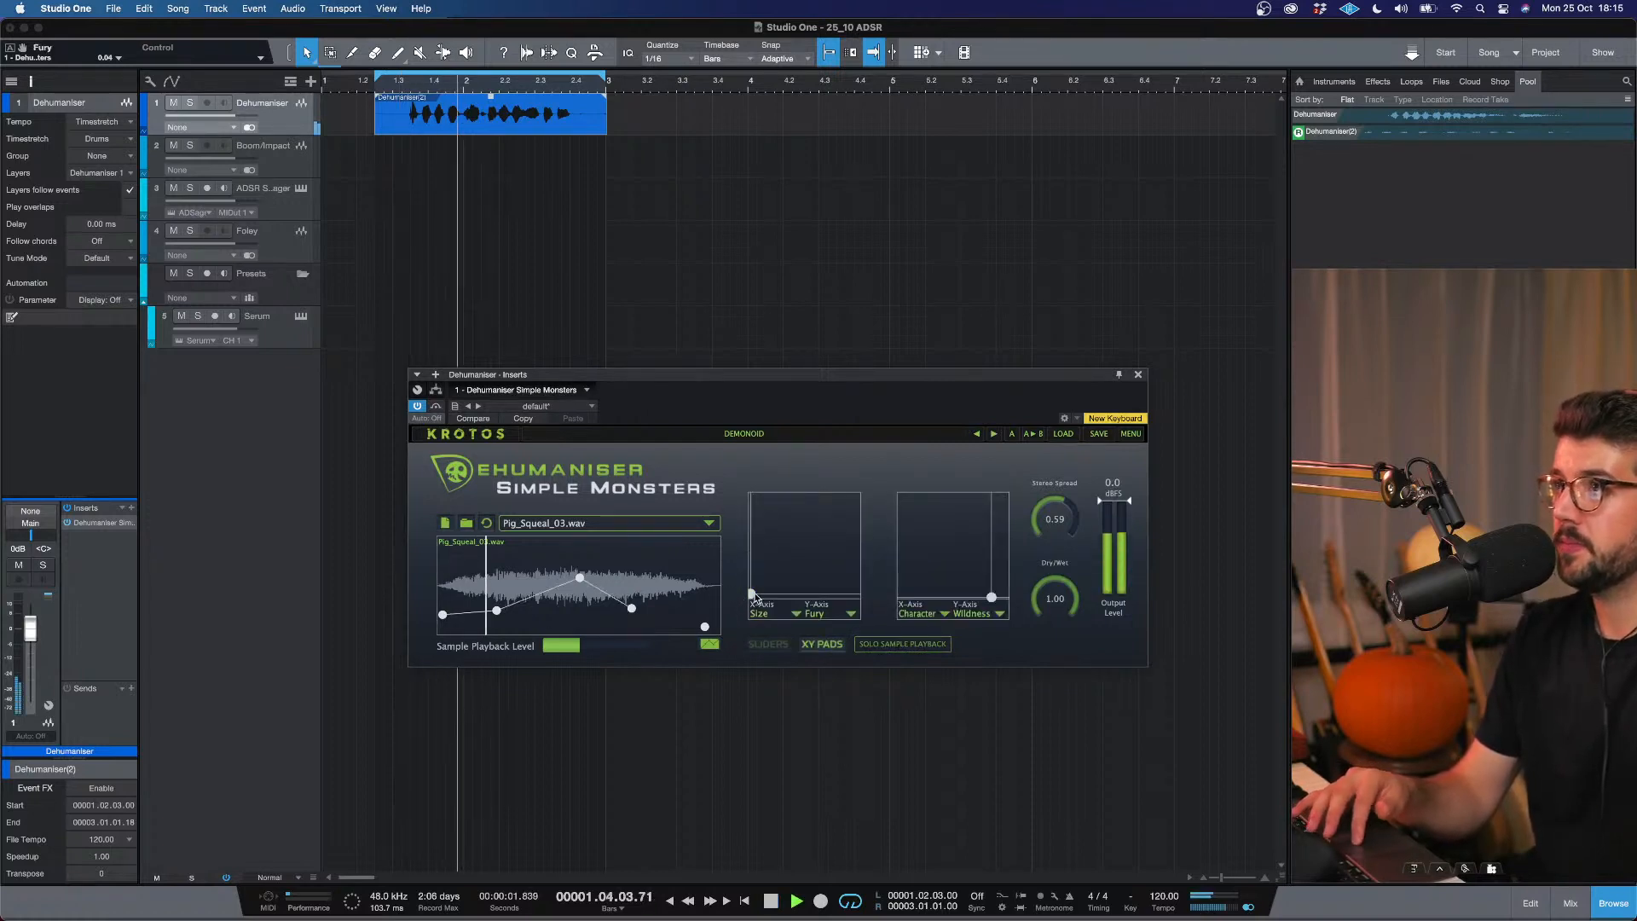
drag(754, 595, 847, 503)
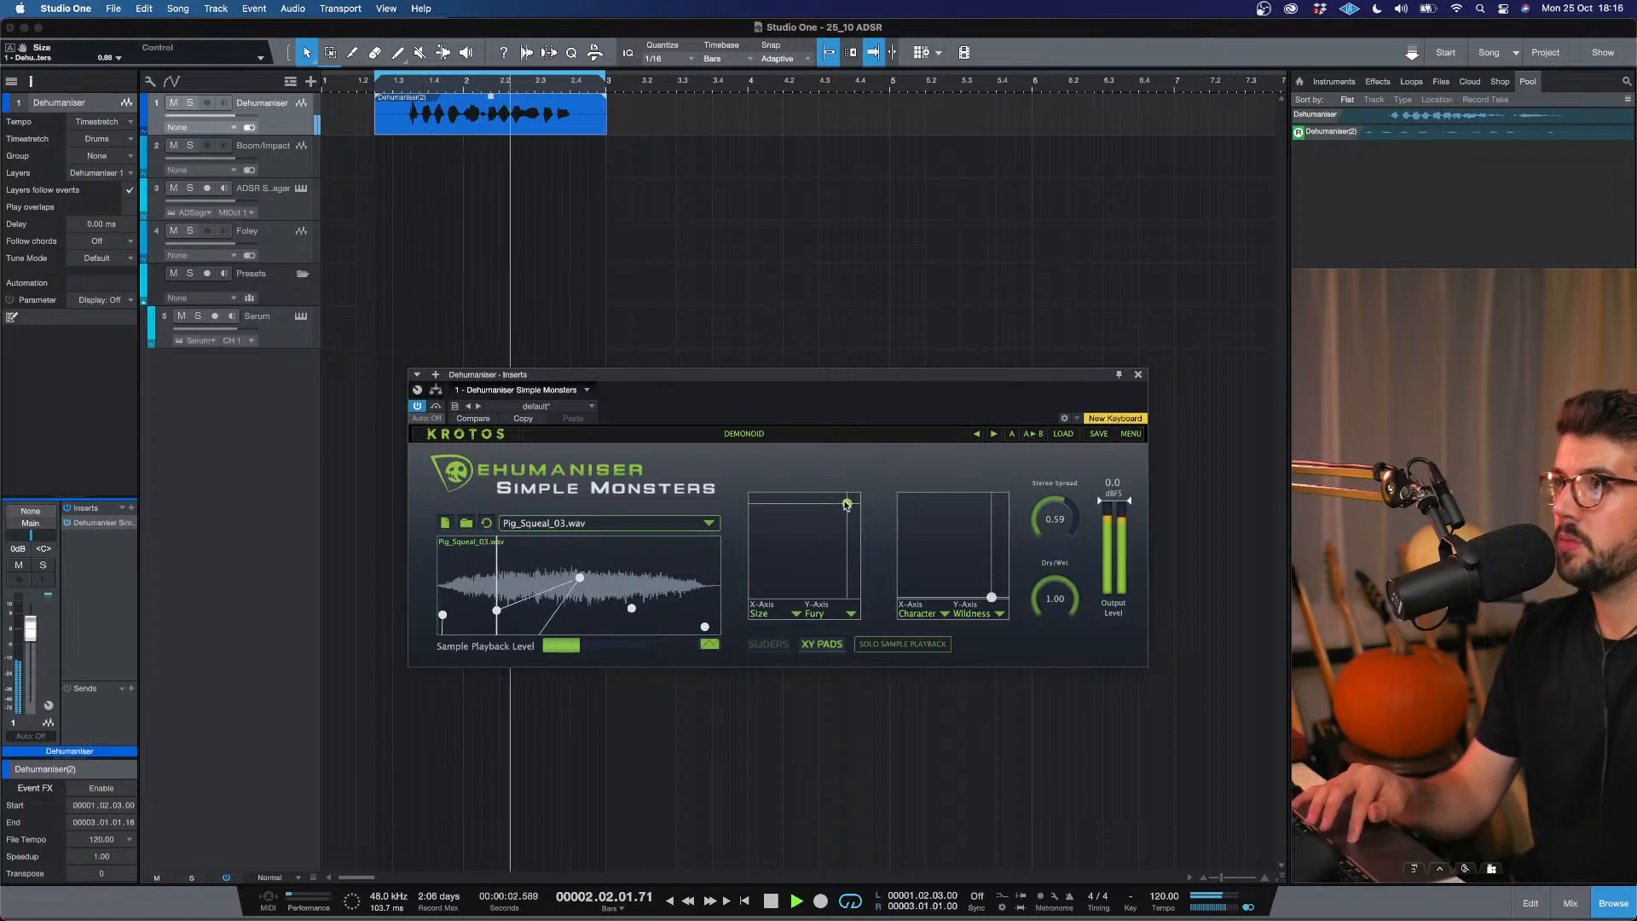
key(space)
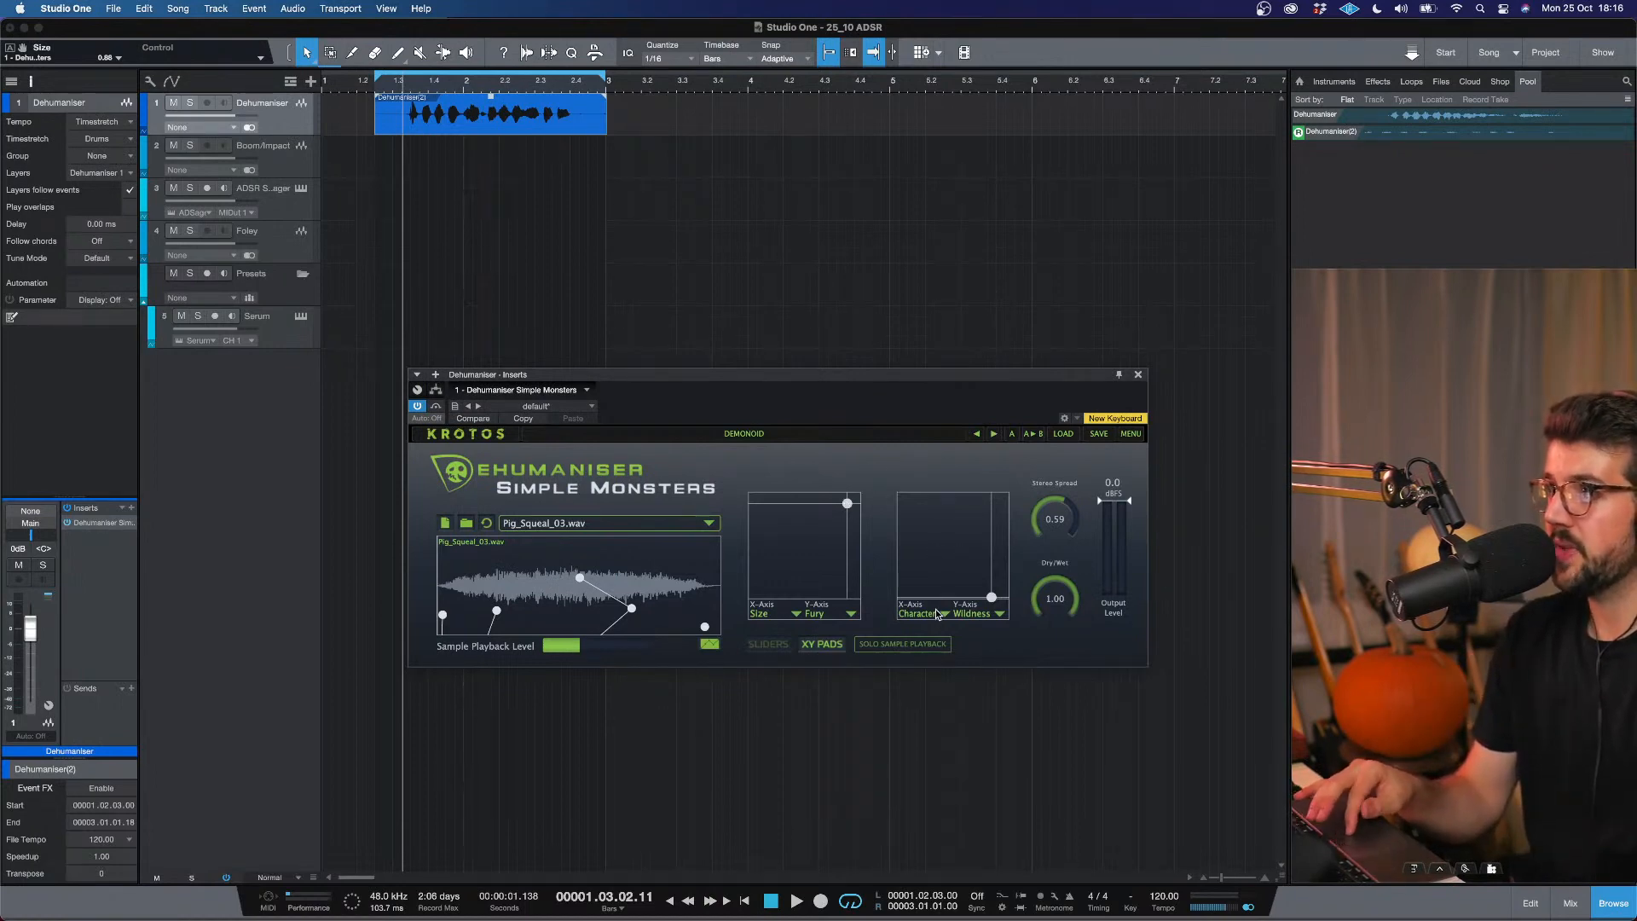
Lower Character to near minimum with slightly more Wildness on the second XY pad, and set Stereo Spread to about 0.74.
drag(992, 598, 906, 578)
drag(1065, 533, 1064, 497)
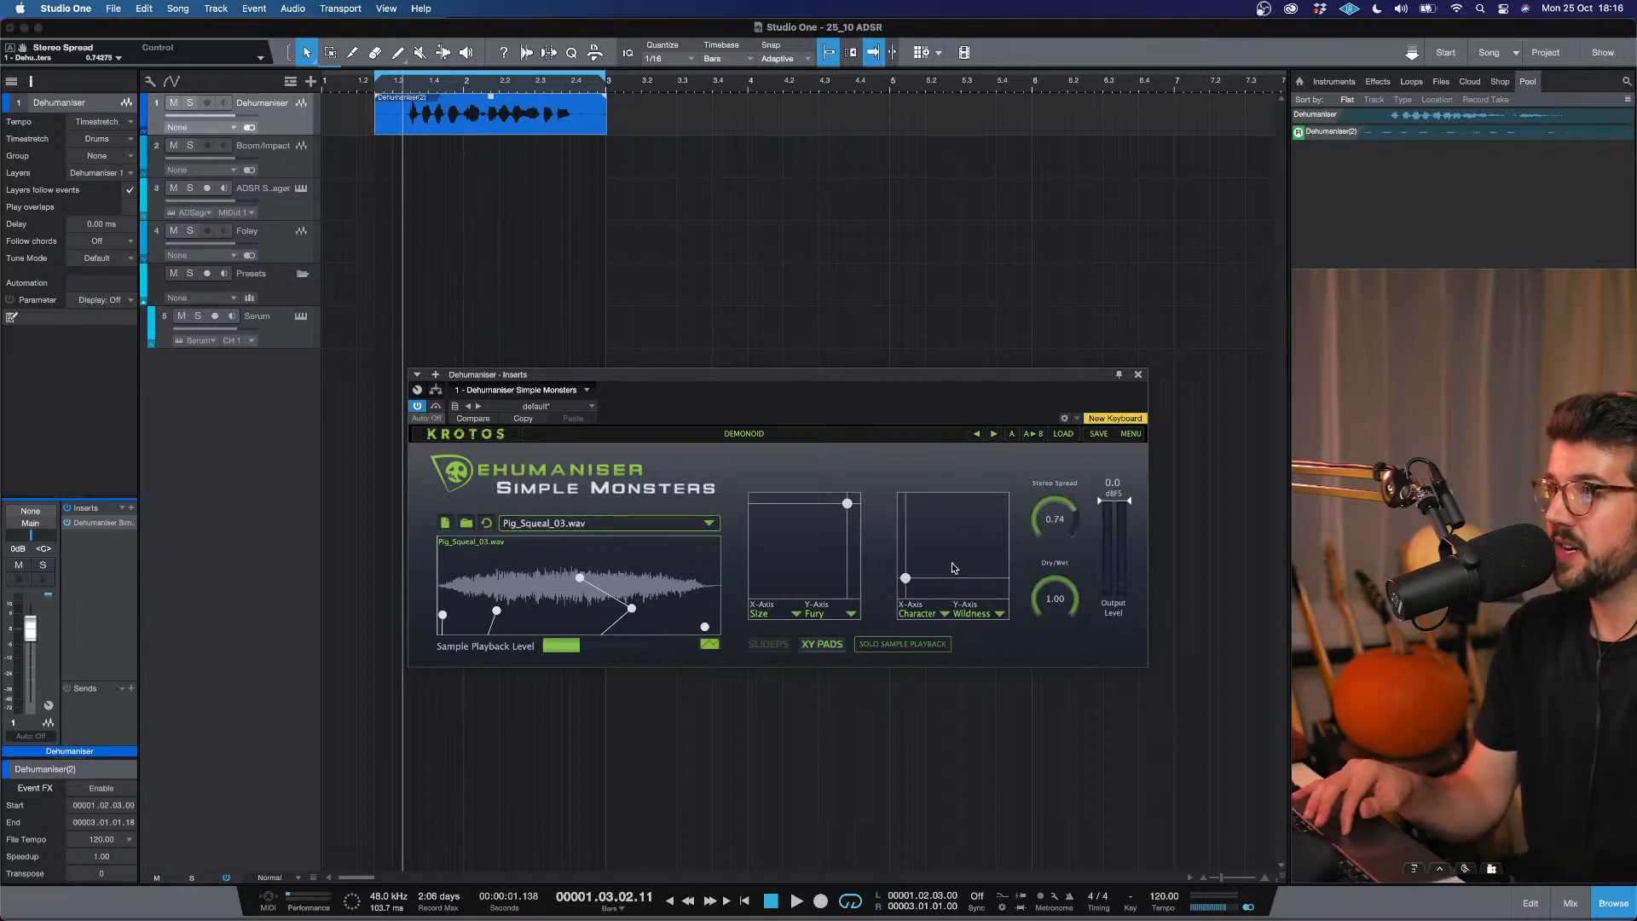
click(768, 644)
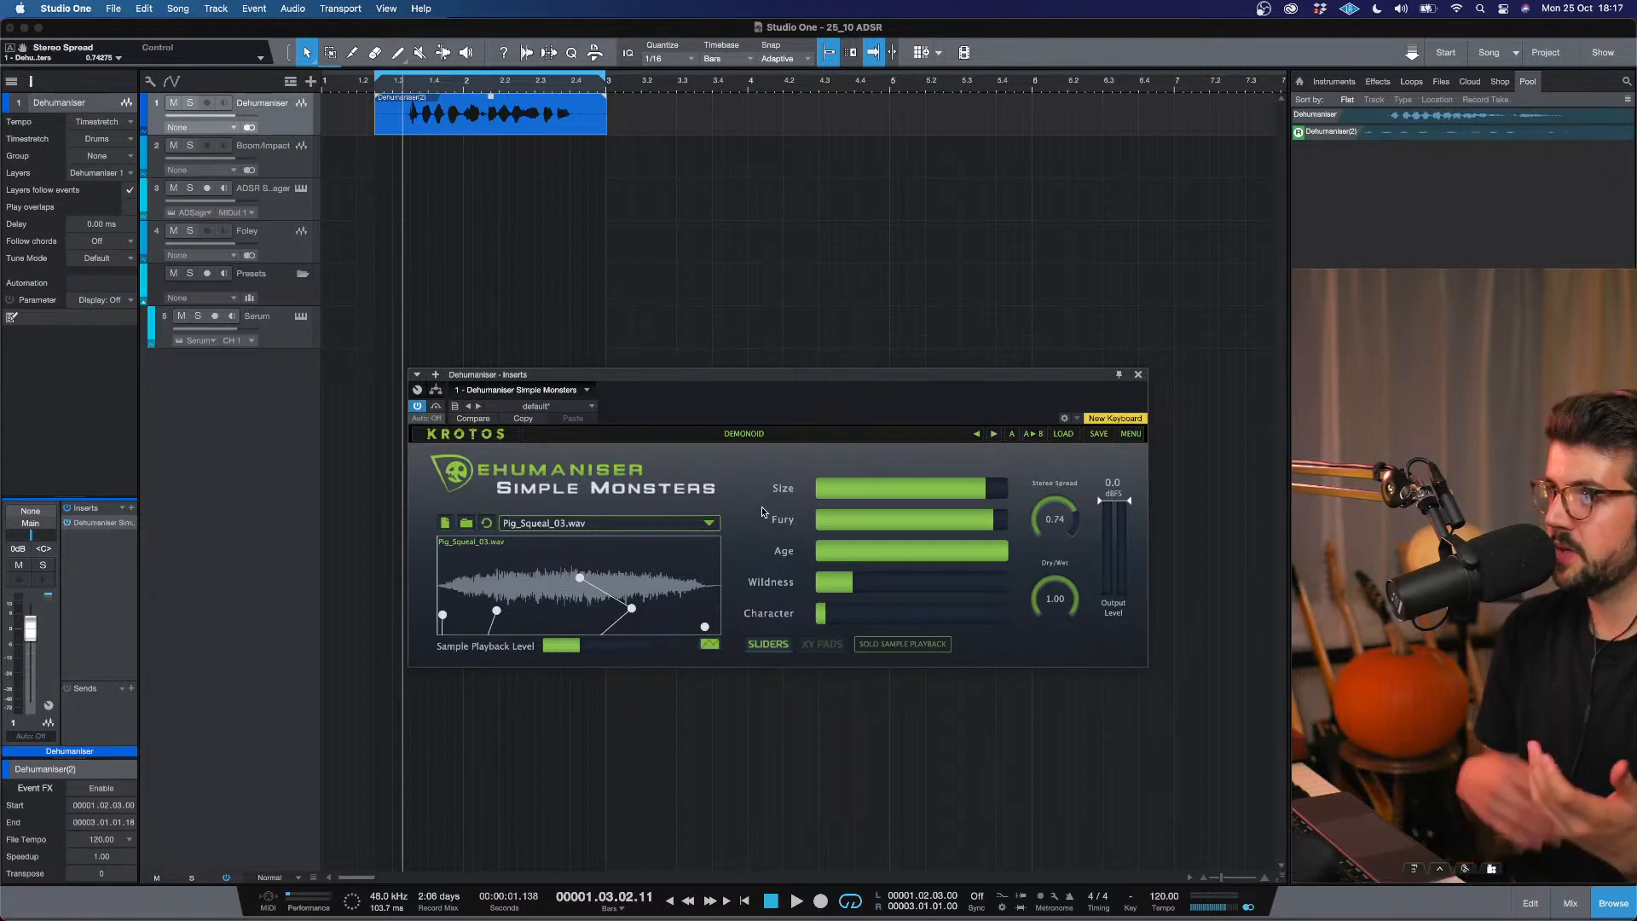
click(802, 647)
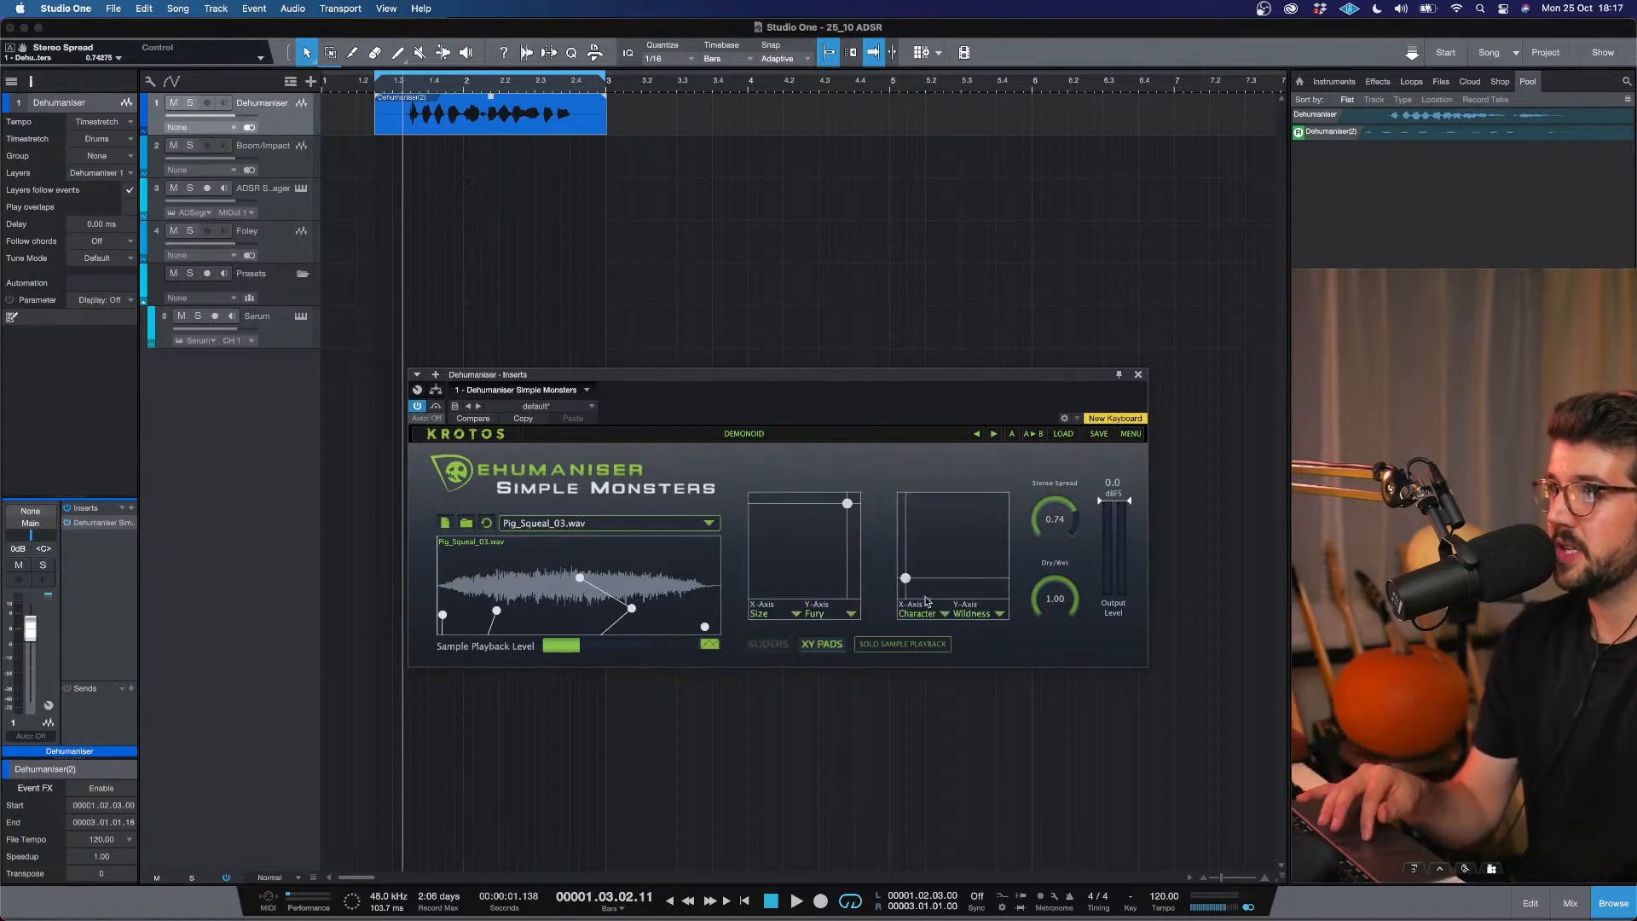
Play the loop while raising Character and Wildness on the second XY pad, ending with Wildness at about 0.61.
key(space)
drag(907, 580, 966, 534)
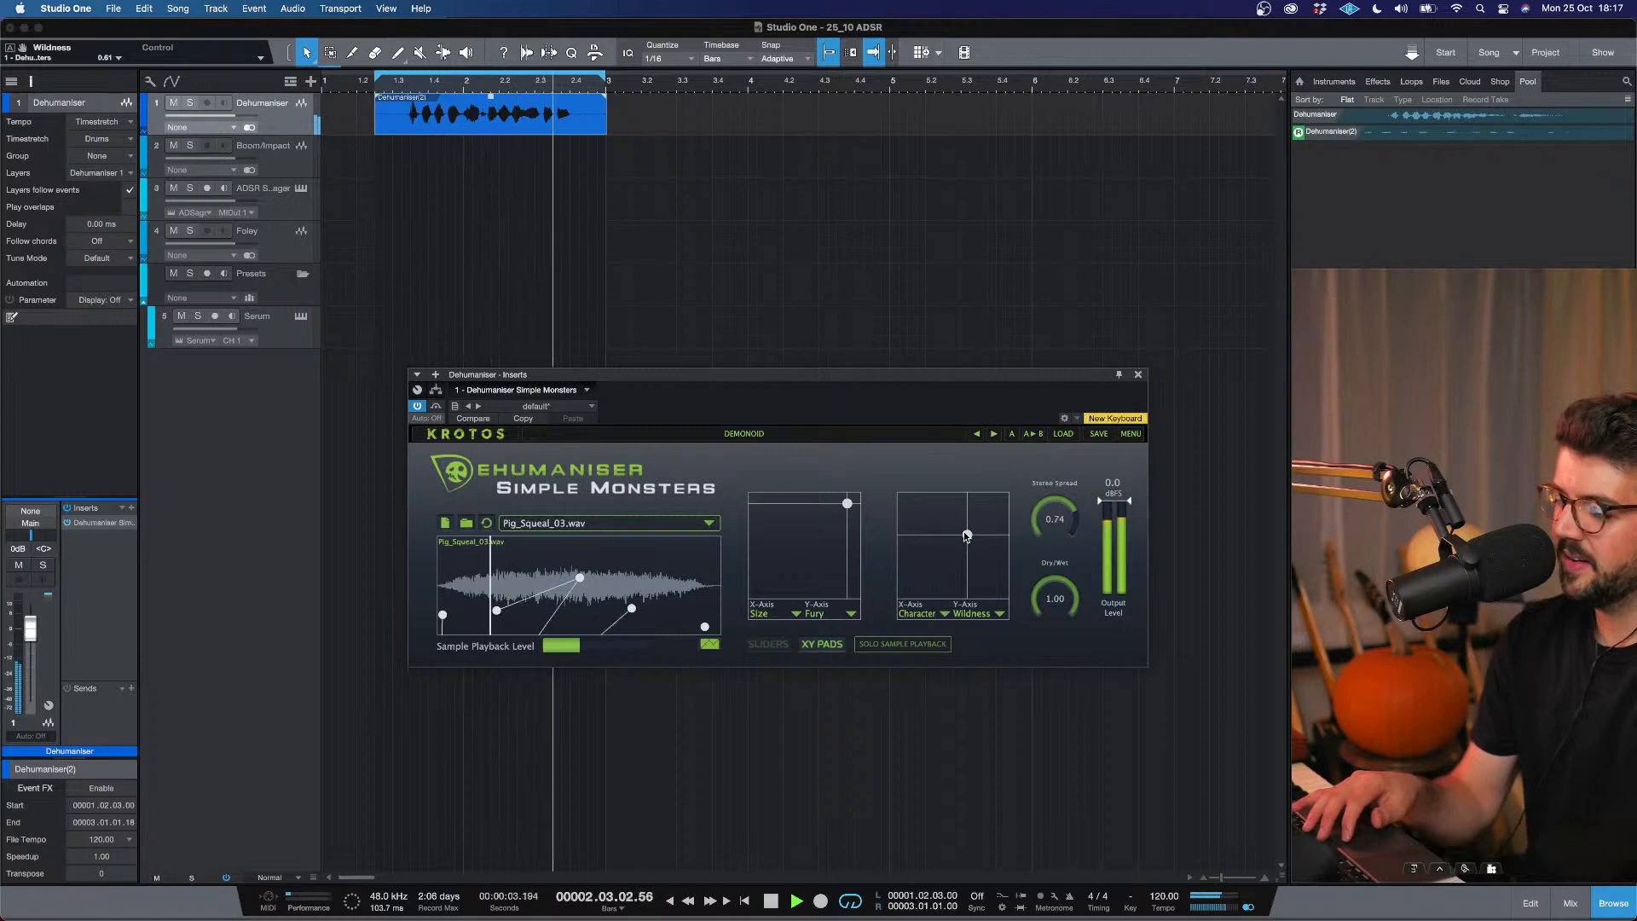
key(space)
Advance to the Varied Humanoid preset and audition it with the loop.
click(994, 433)
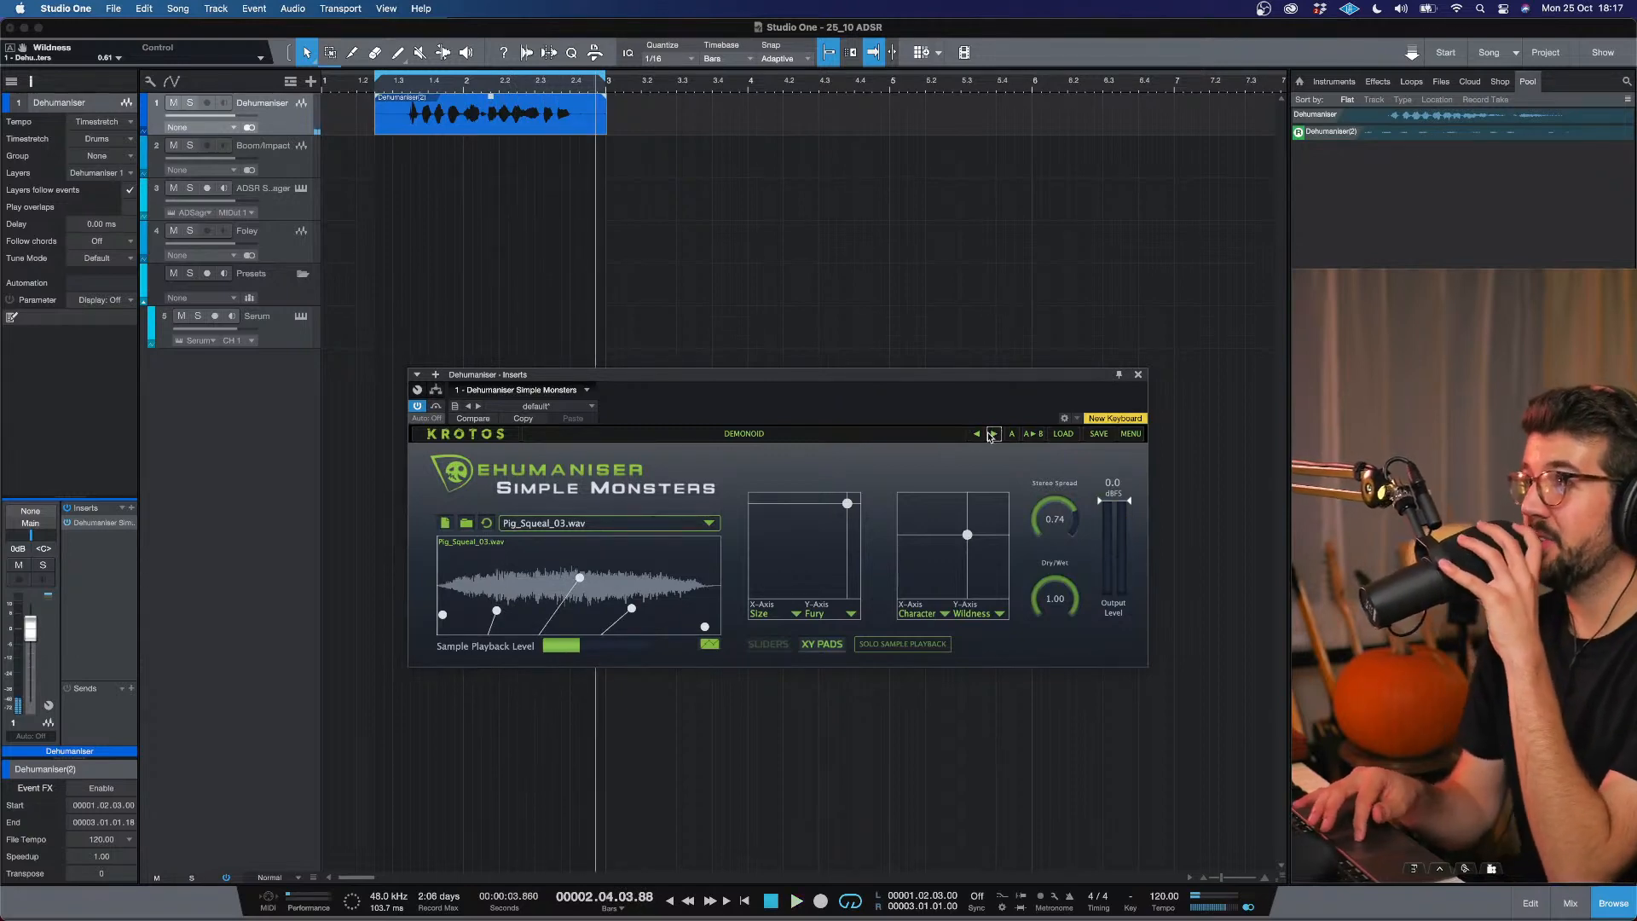
key(space)
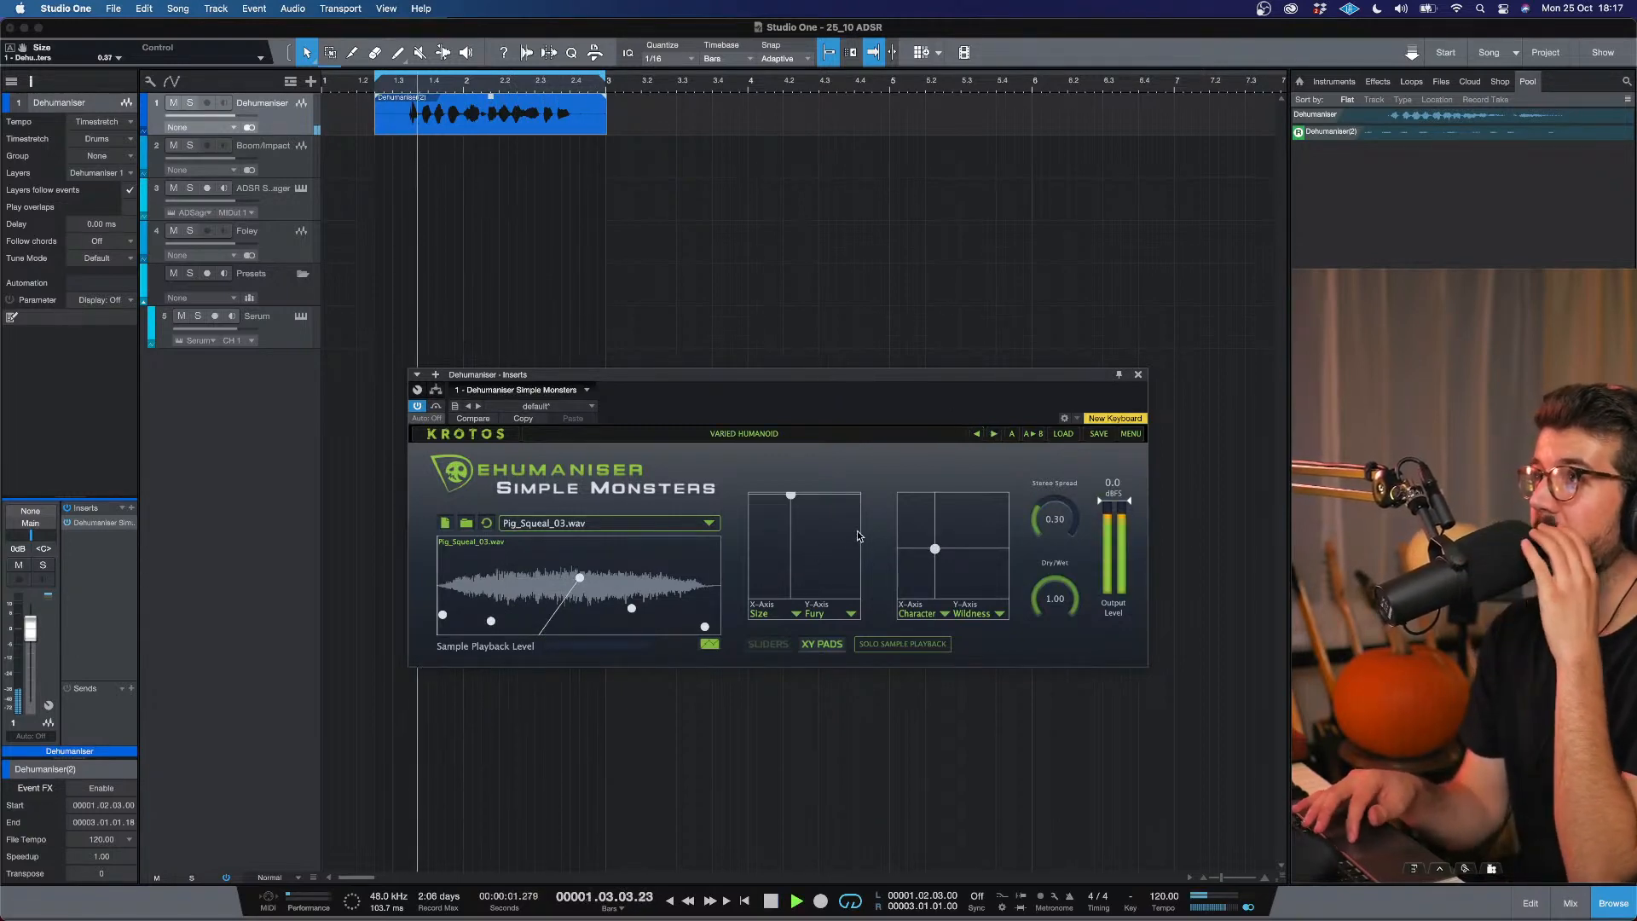
key(space)
Load the Martian preset from the Dialogue category and audition it with the loop.
click(745, 433)
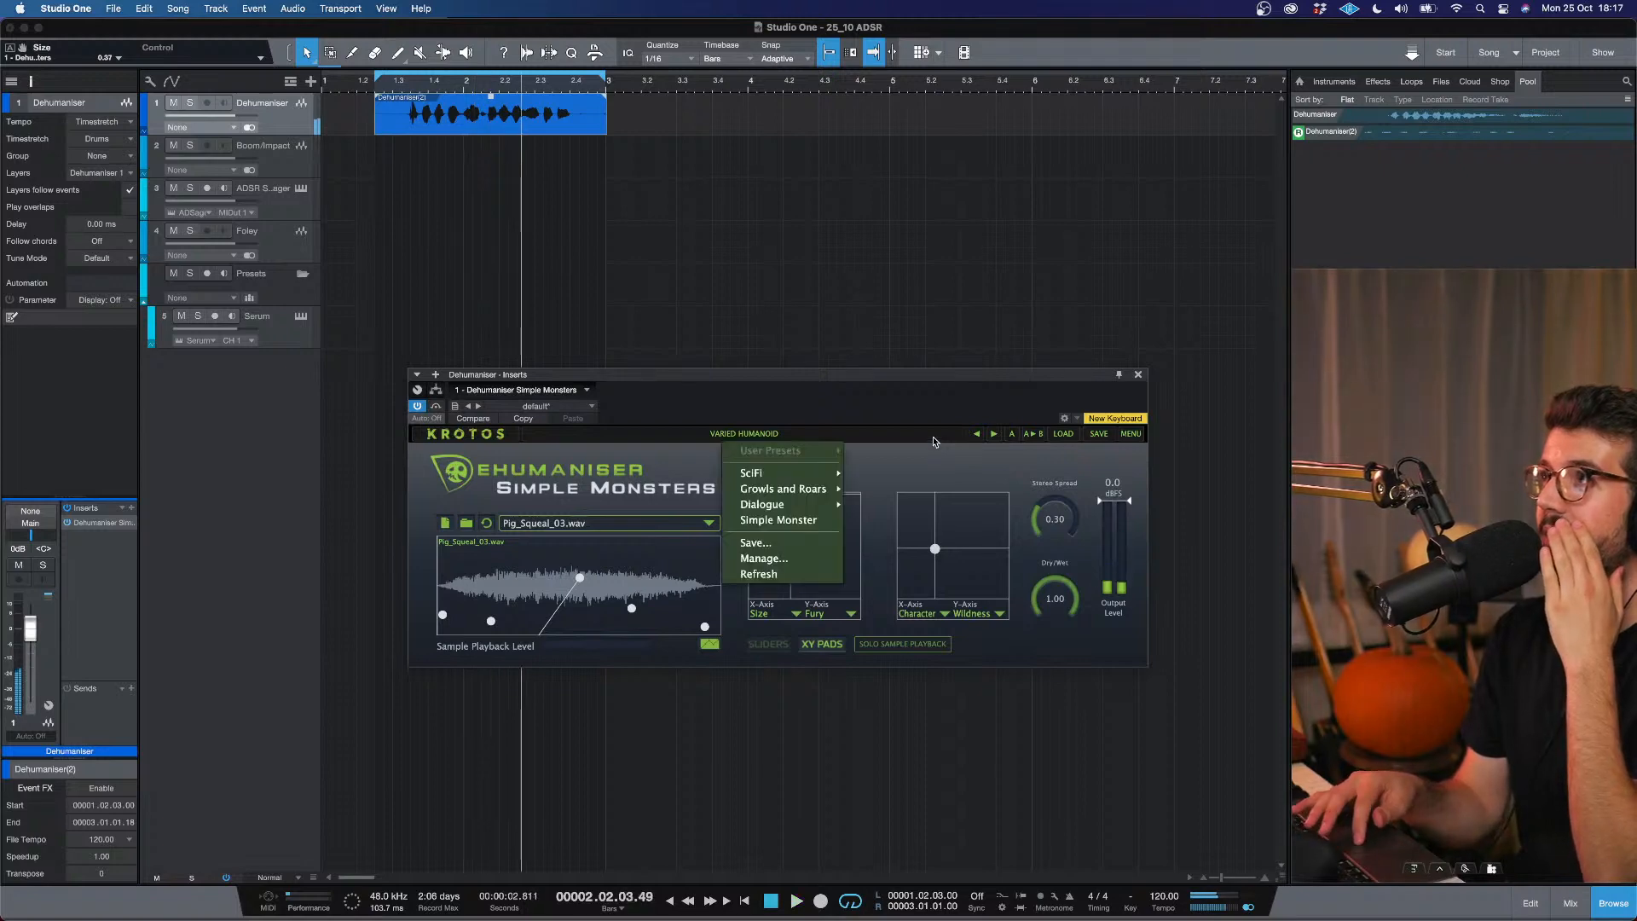
mouse_move(801, 504)
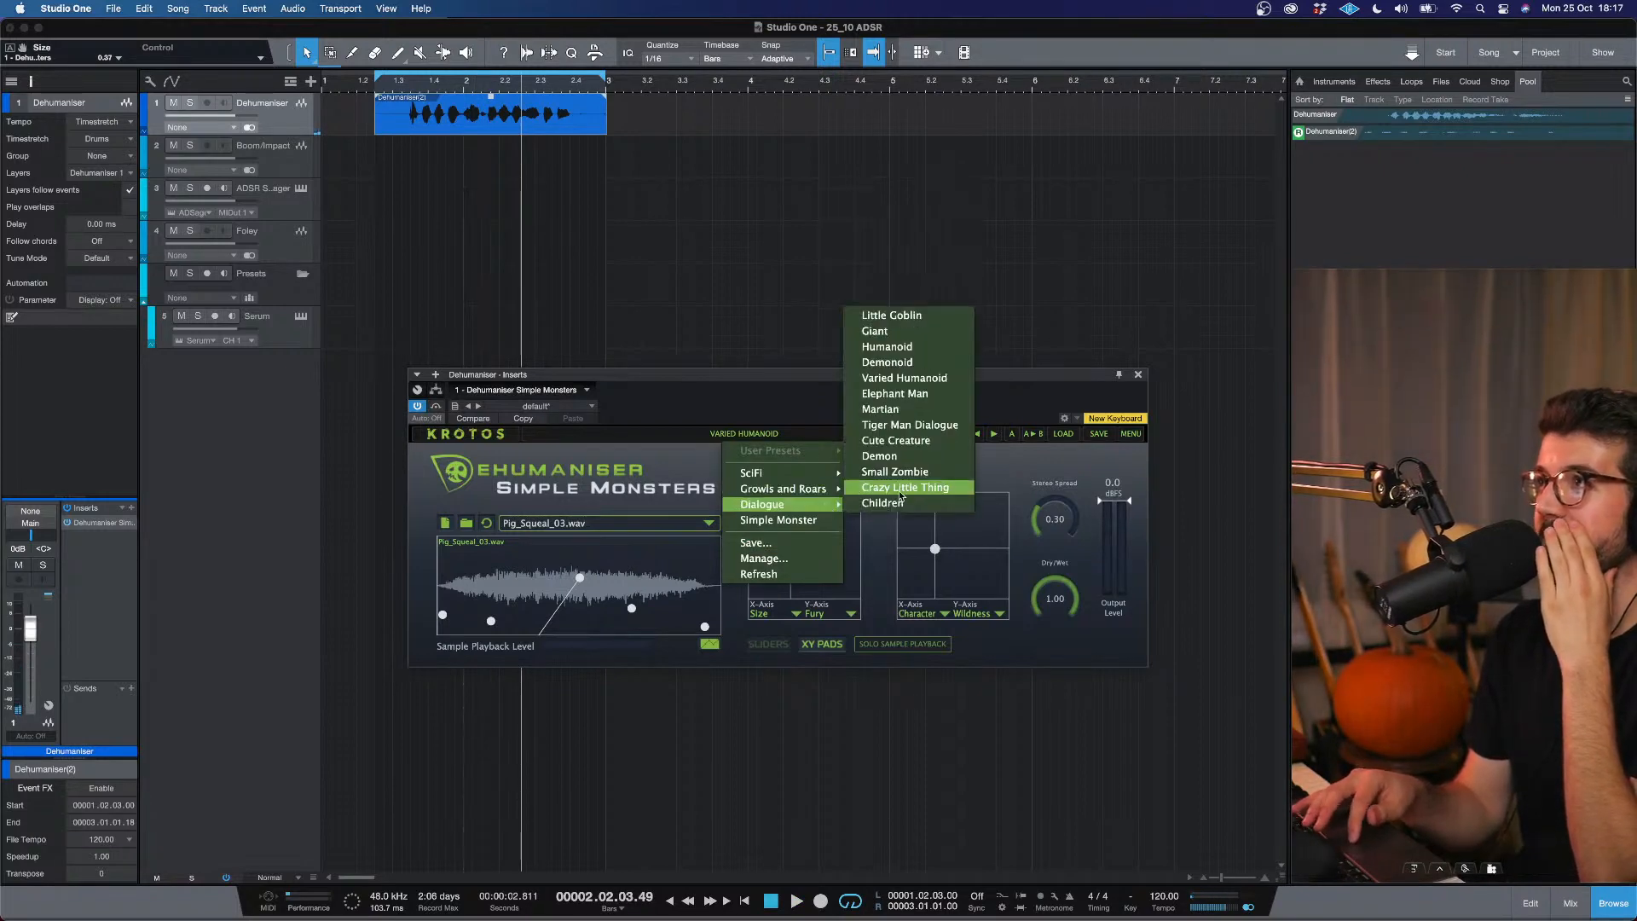
click(913, 408)
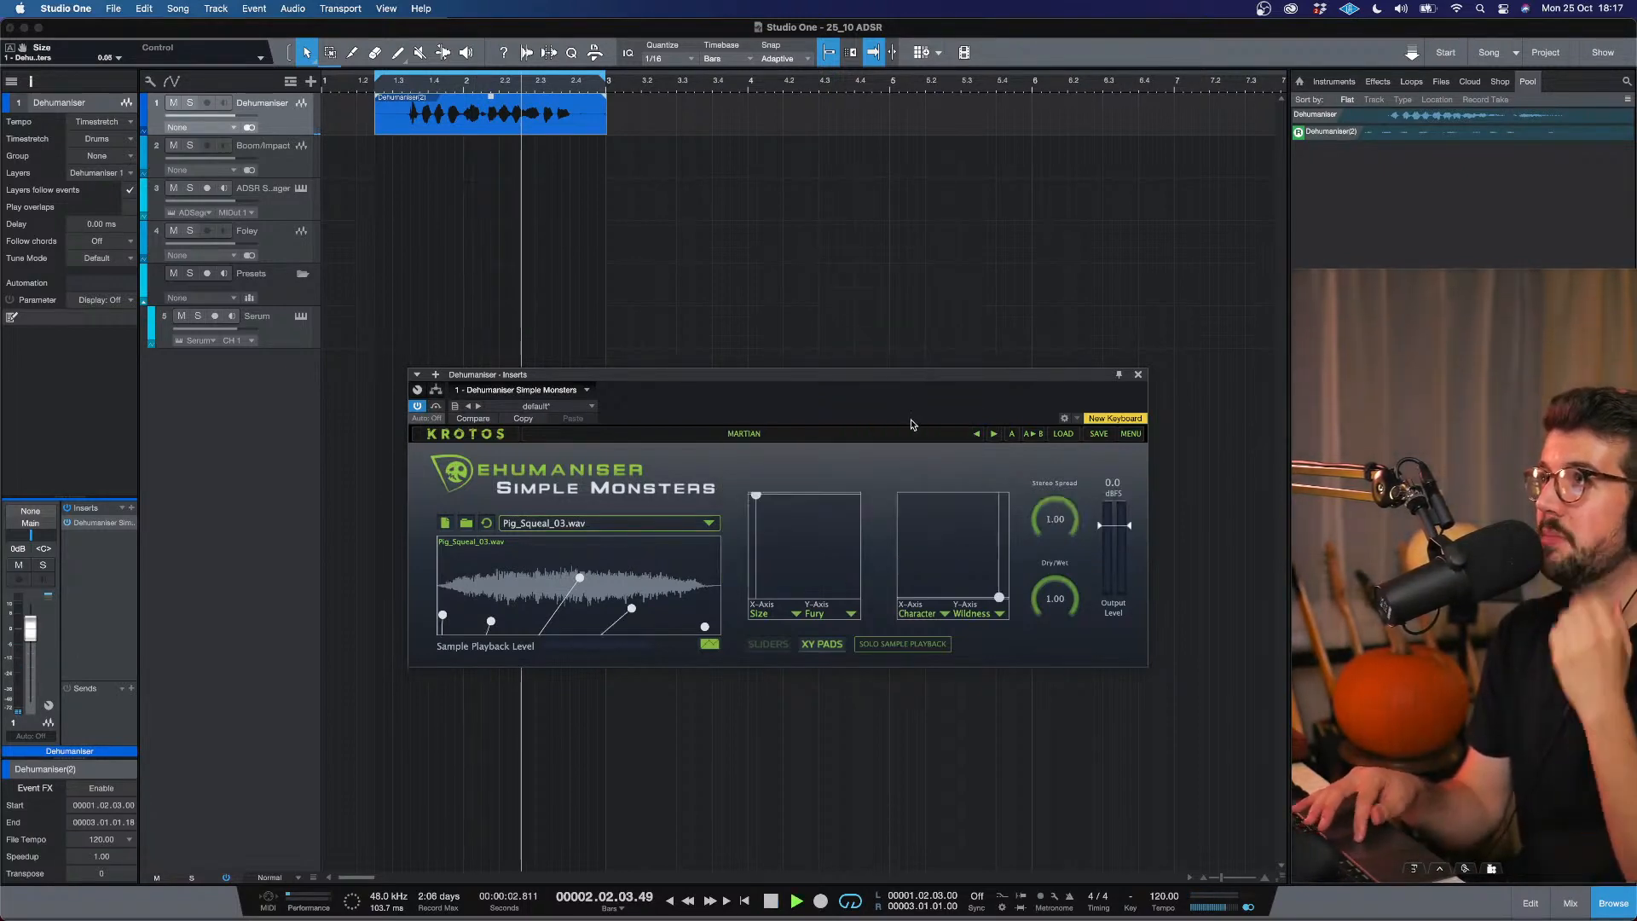
key(space)
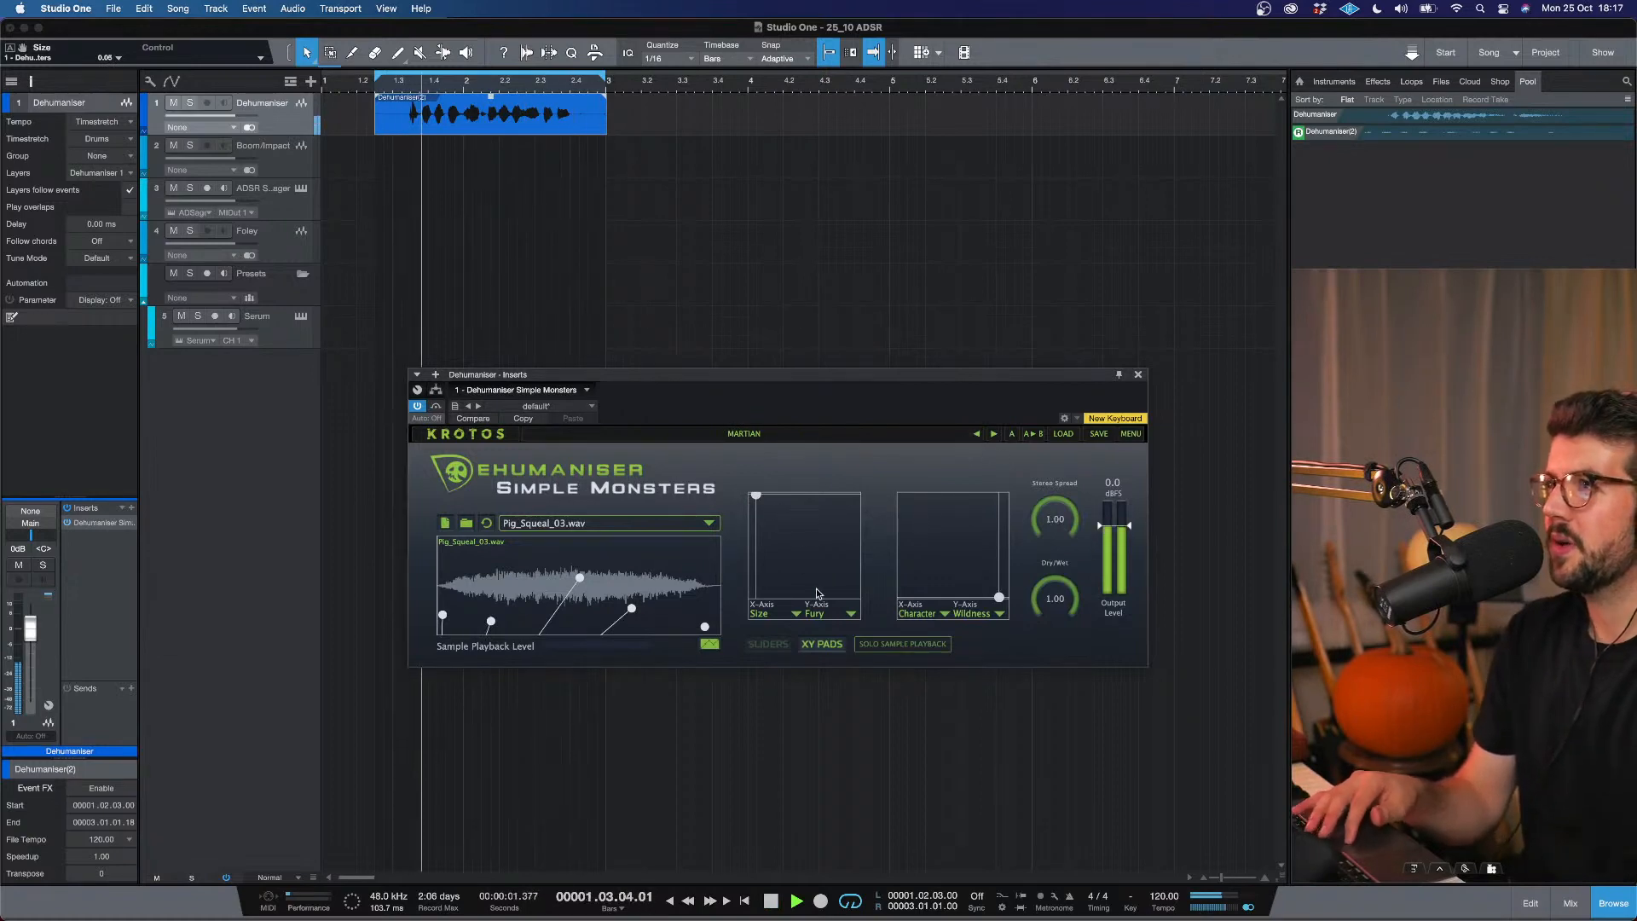
Switch the plugin to the slider view and sweep Size upward during playback, settling at about 0.74.
click(766, 644)
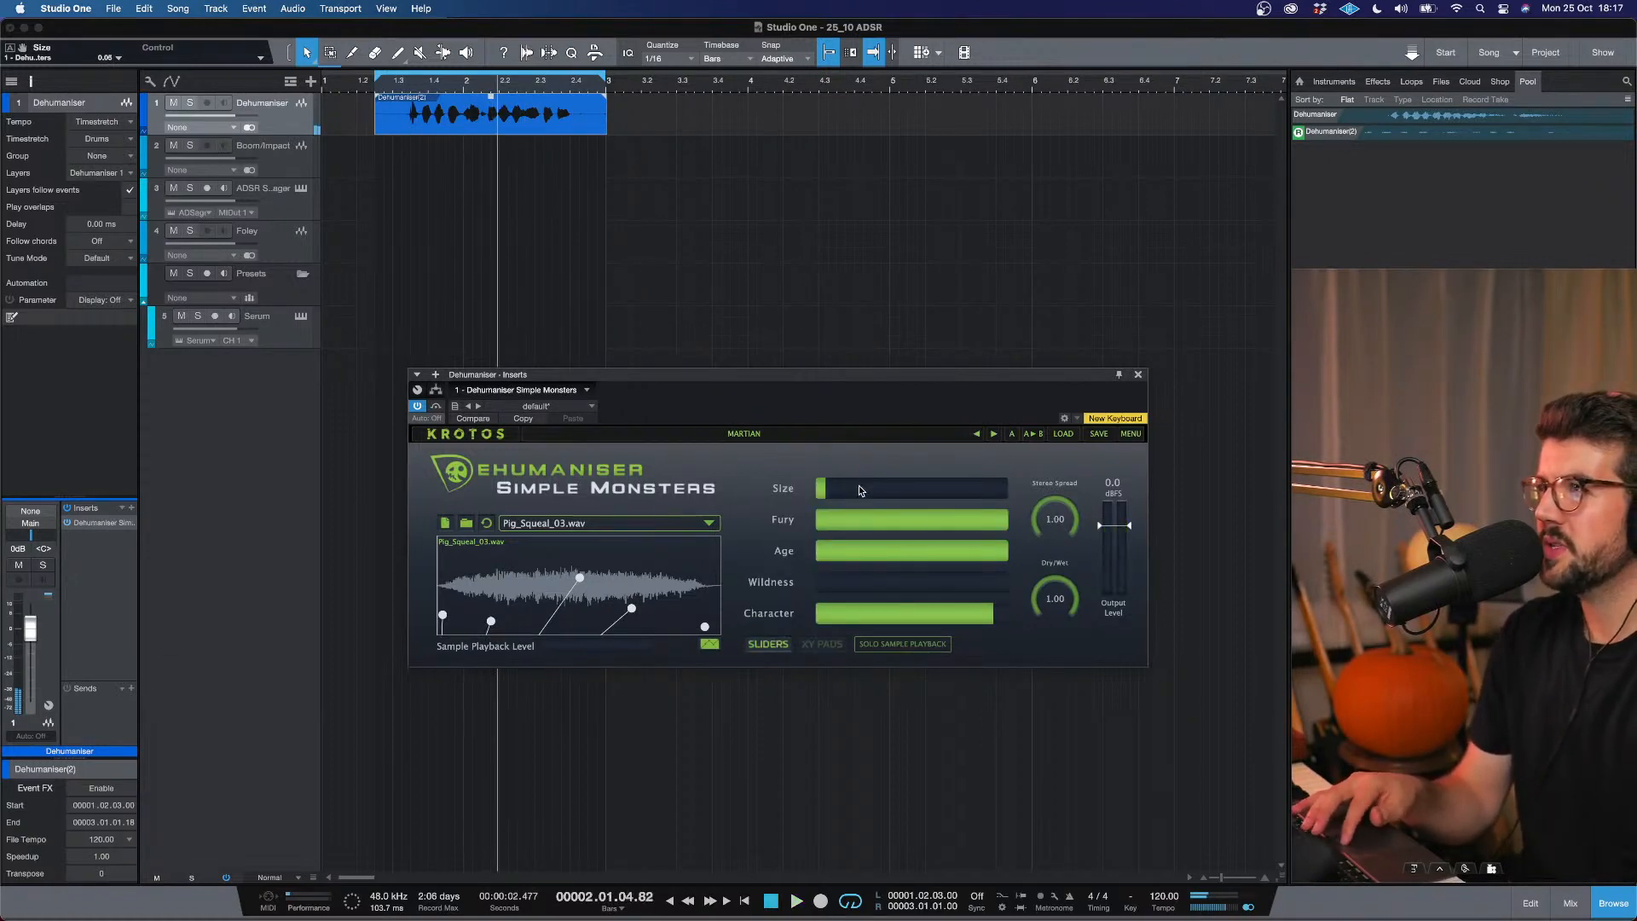
drag(858, 485, 994, 480)
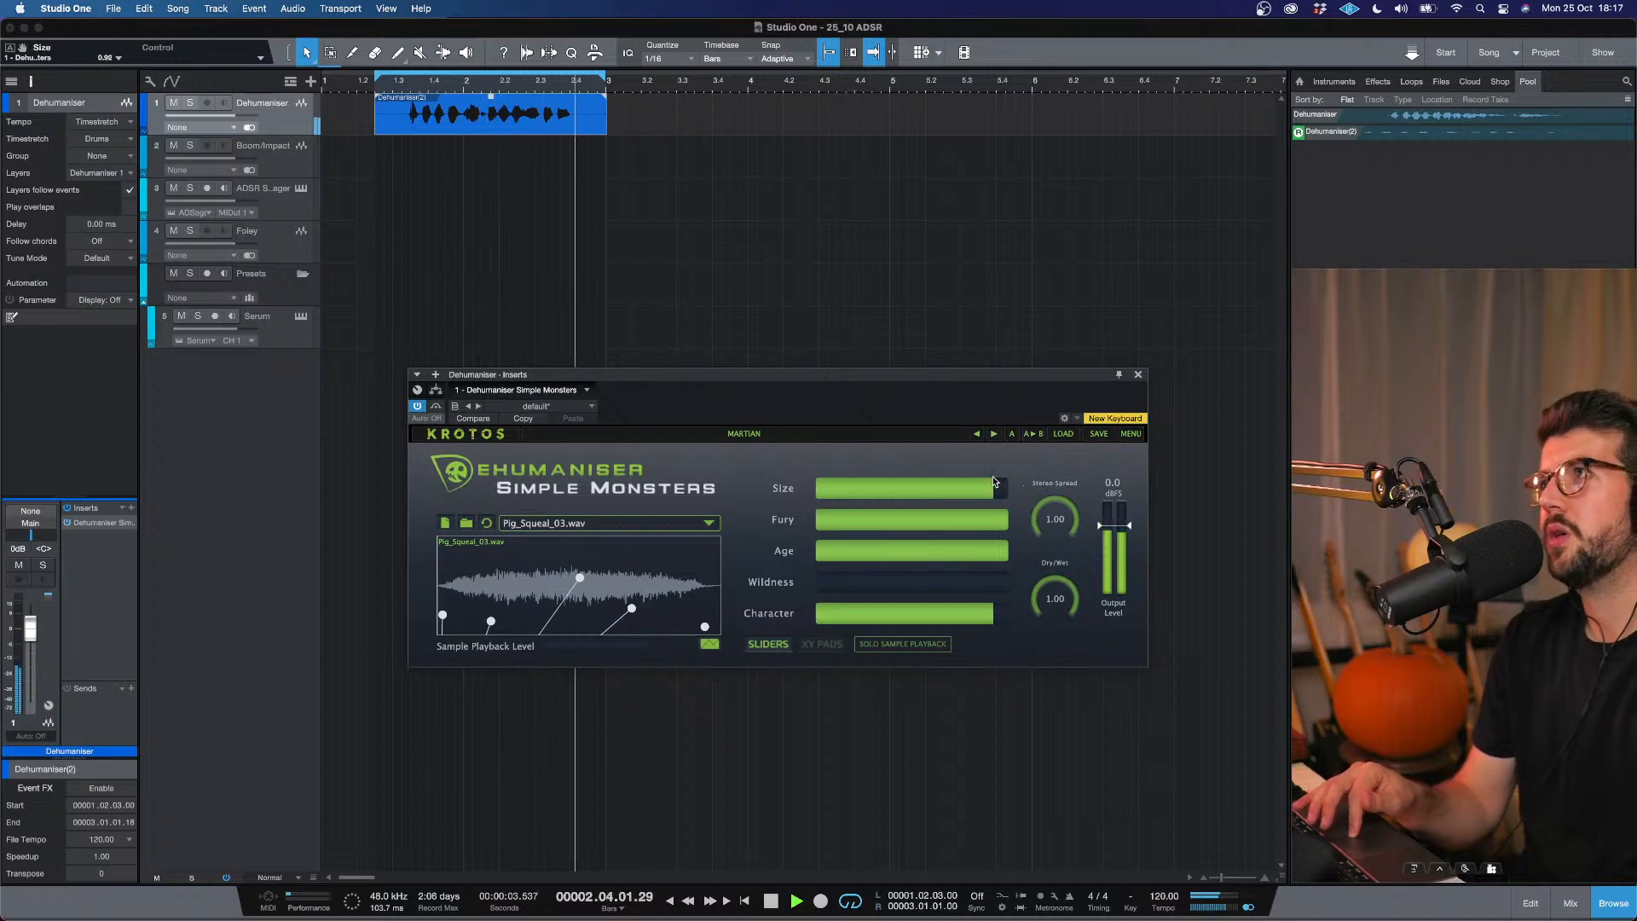
key(space)
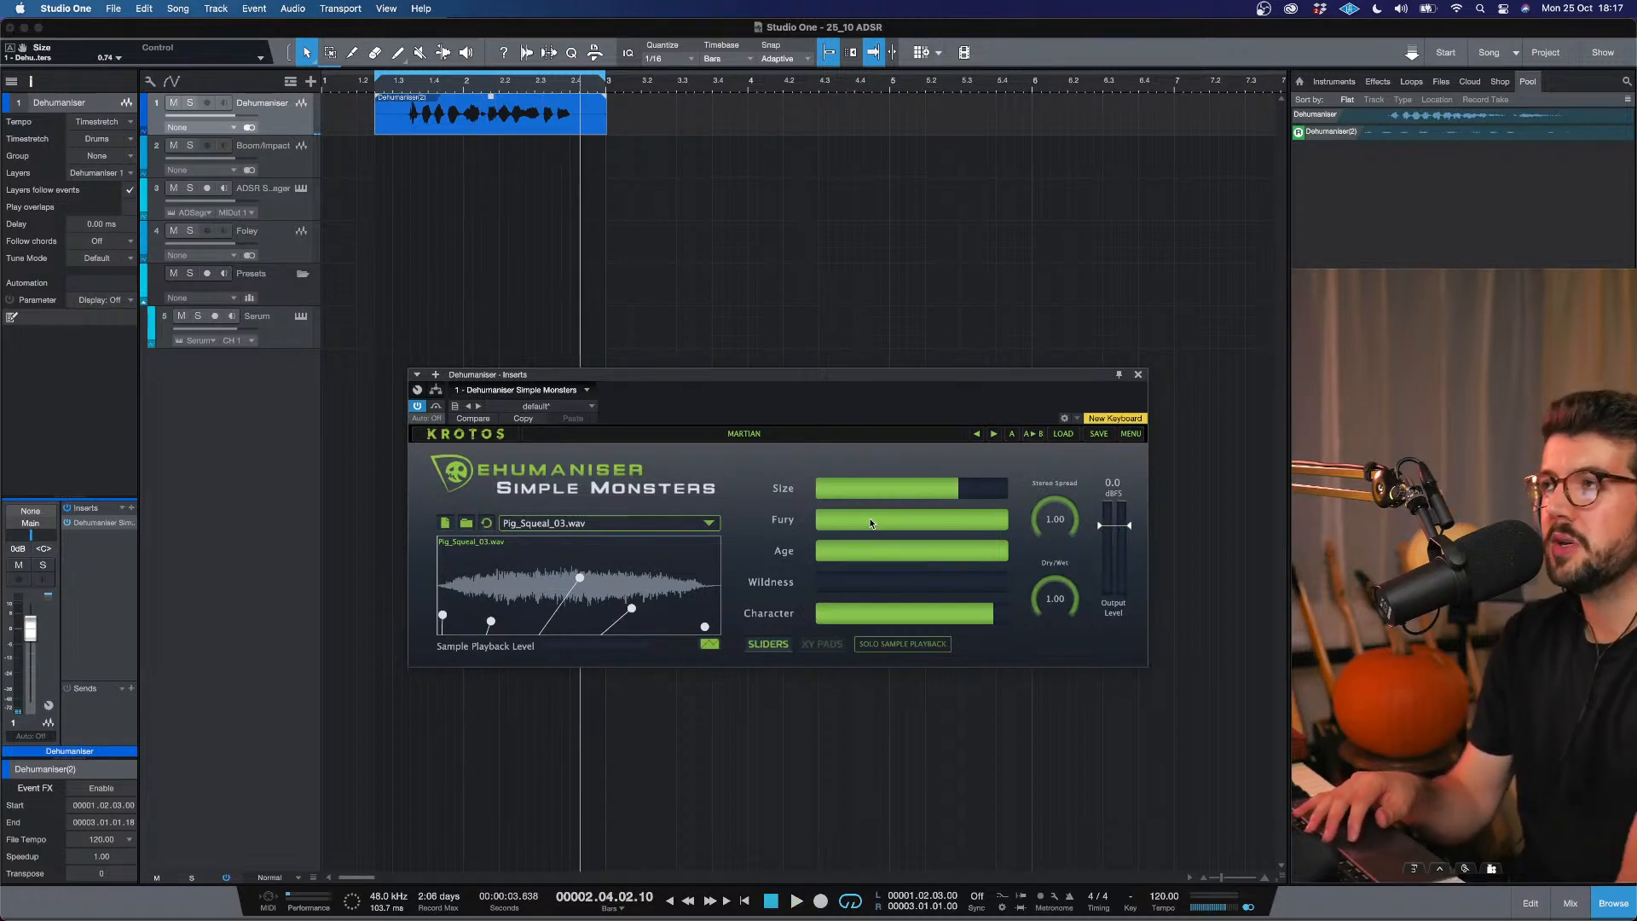
Sweep Fury down to zero and back up to high during loop playback.
key(space)
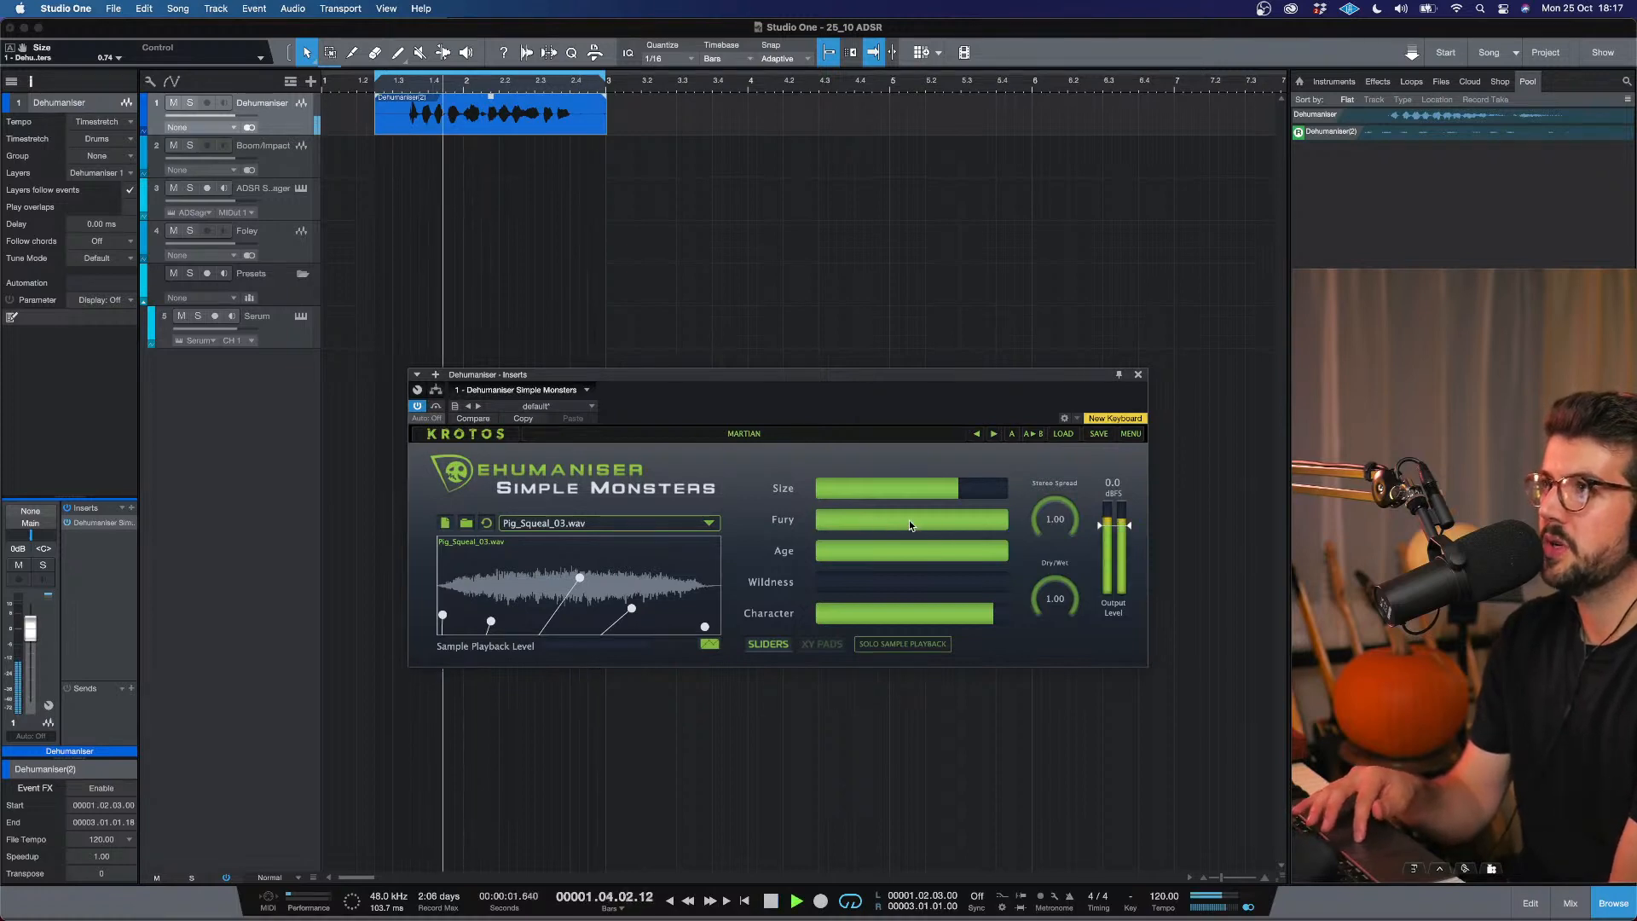
drag(933, 515, 770, 519)
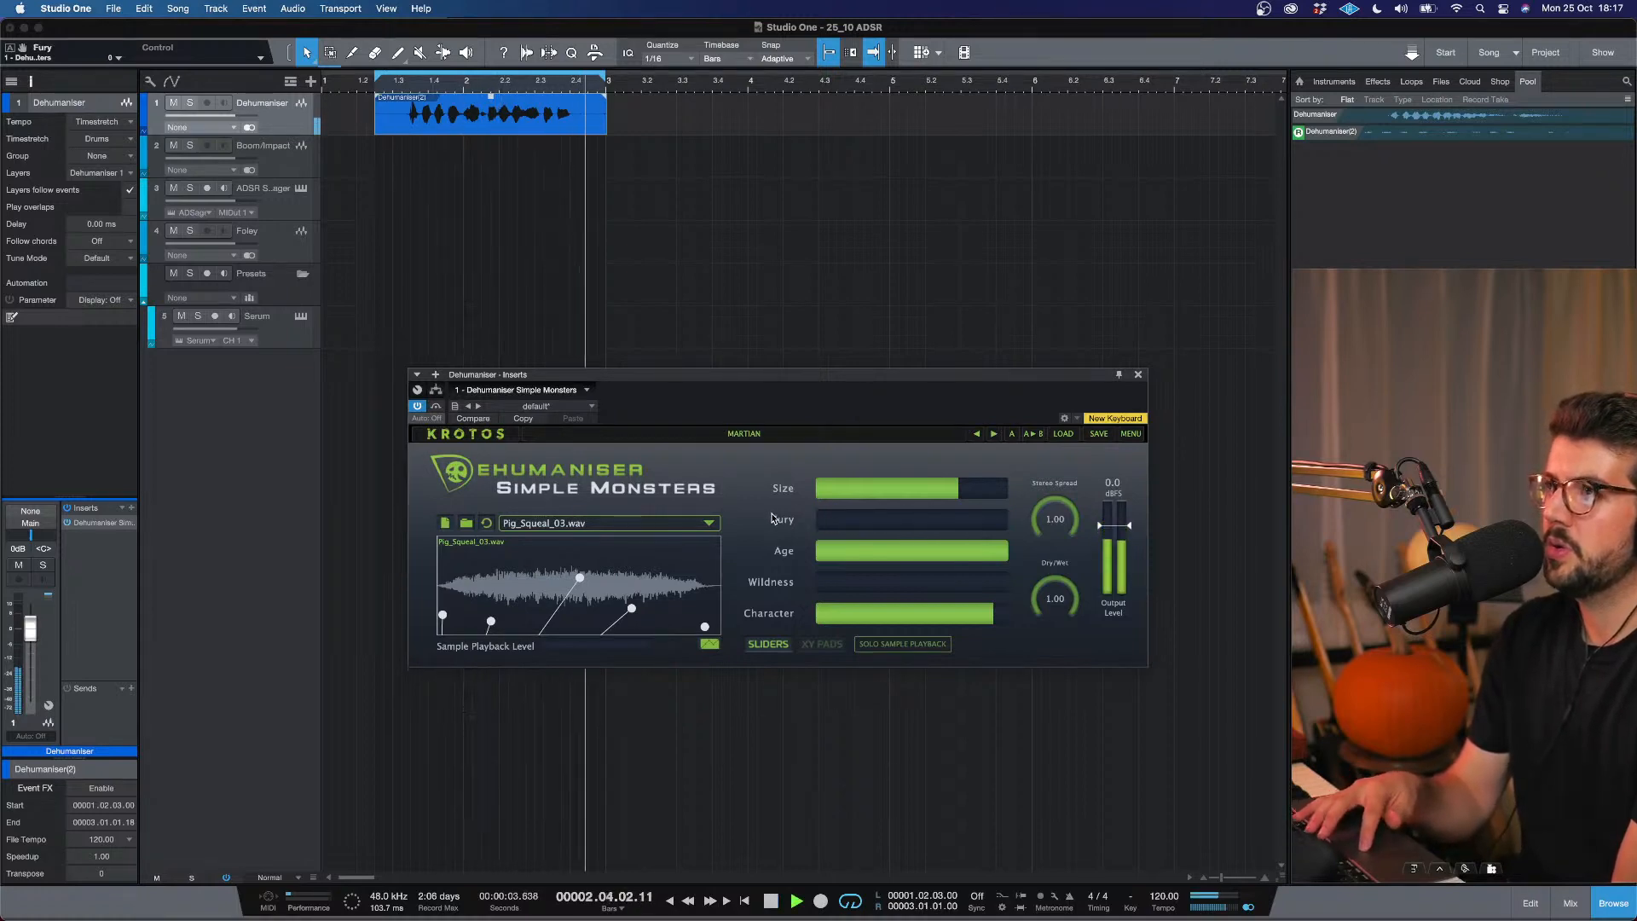
click(966, 520)
click(991, 517)
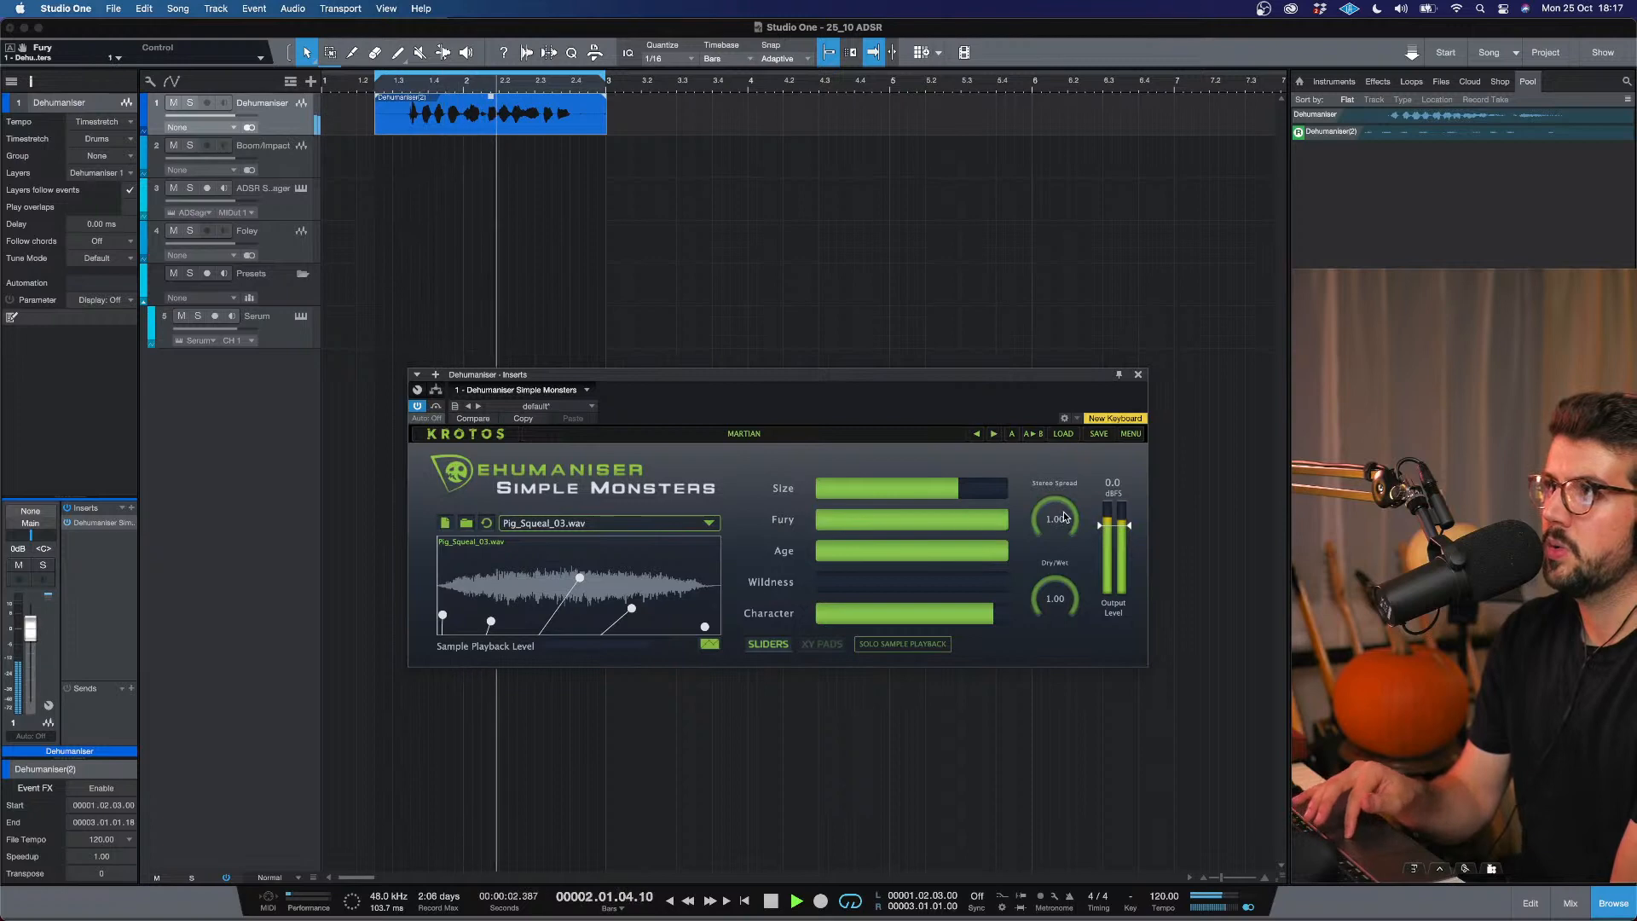
Set Age to about 0.97, raise Wildness above halfway, and reduce Character to about 0.36 while the loop plays.
key(space)
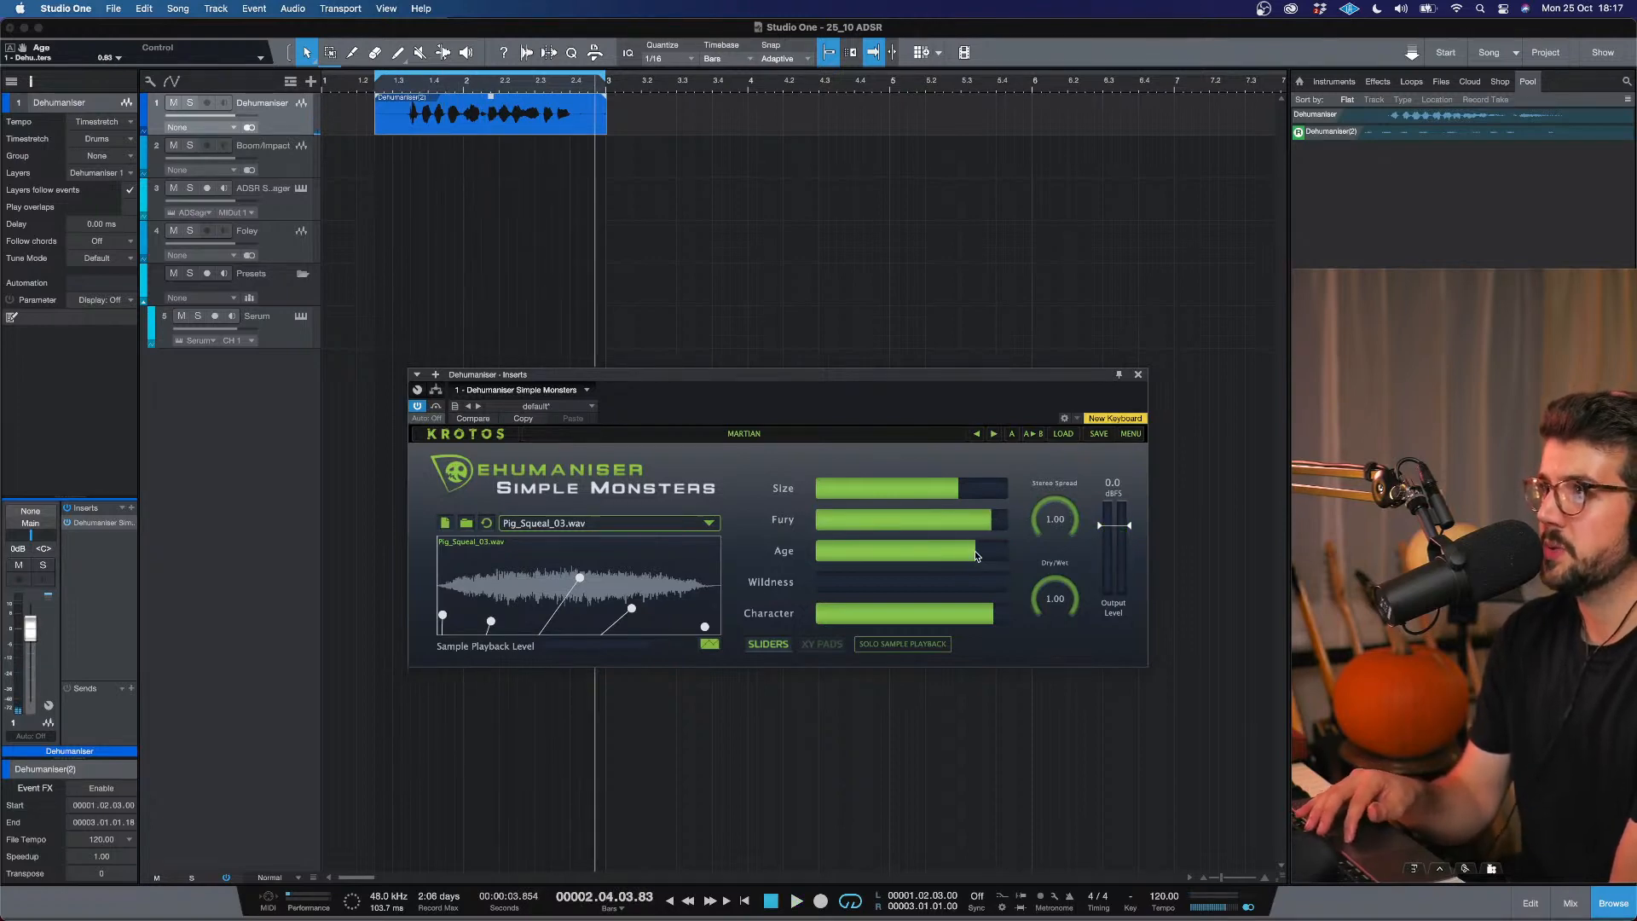
key(space)
mouse_move(976, 556)
mouse_down()
mouse_move(820, 555)
mouse_move(1003, 563)
mouse_up()
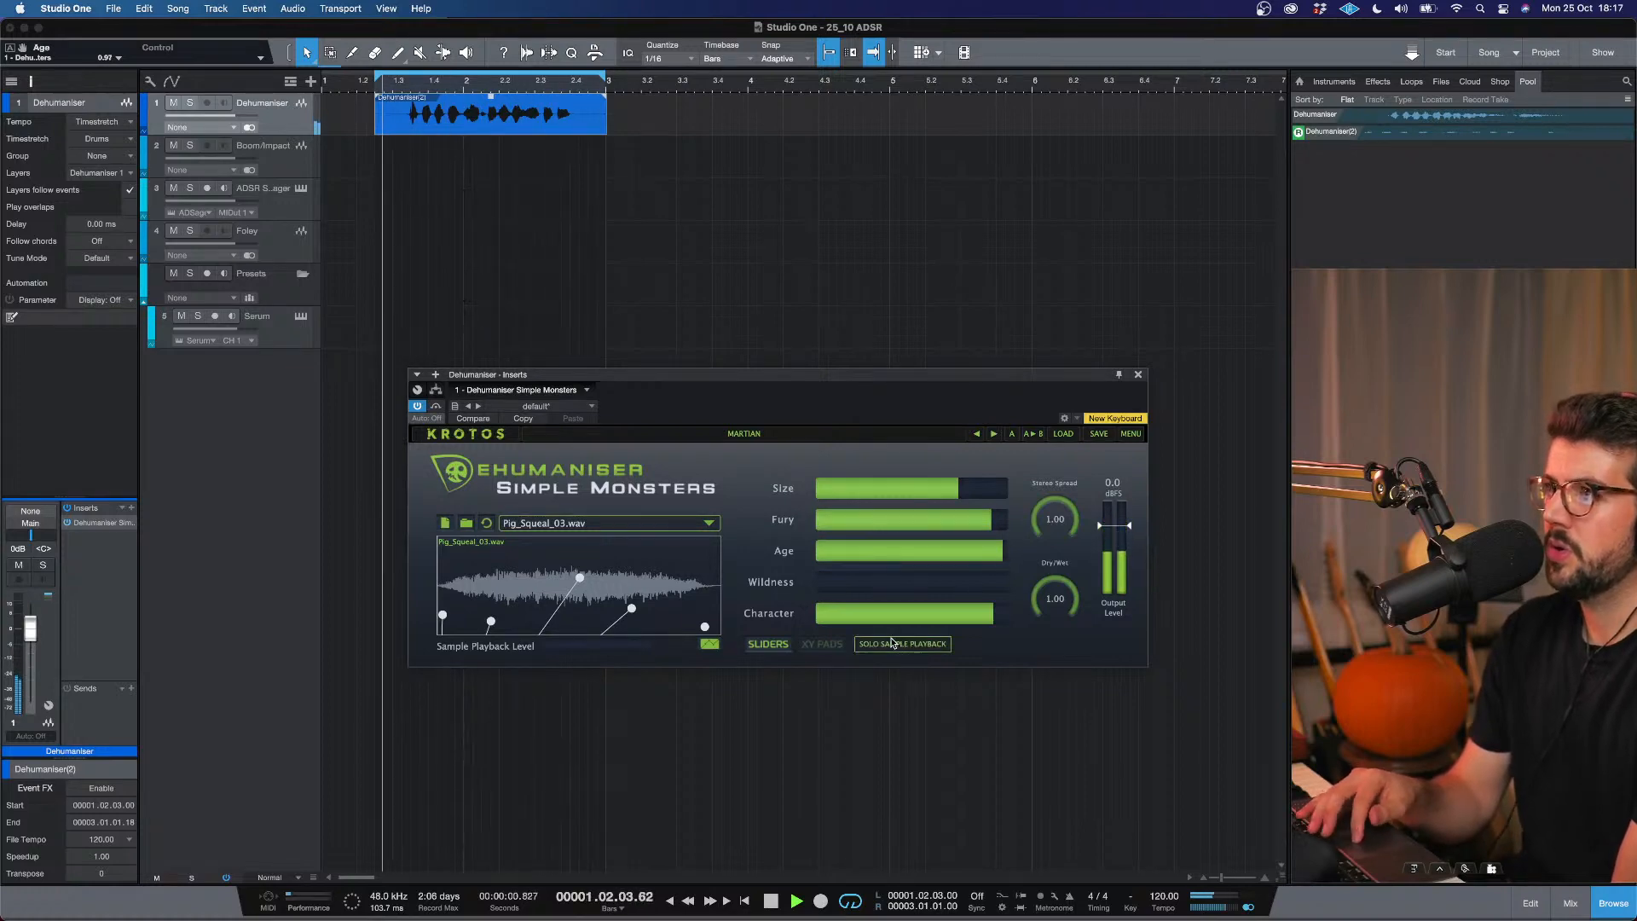
mouse_move(872, 581)
mouse_down()
mouse_move(970, 583)
mouse_move(754, 616)
mouse_move(885, 608)
mouse_up()
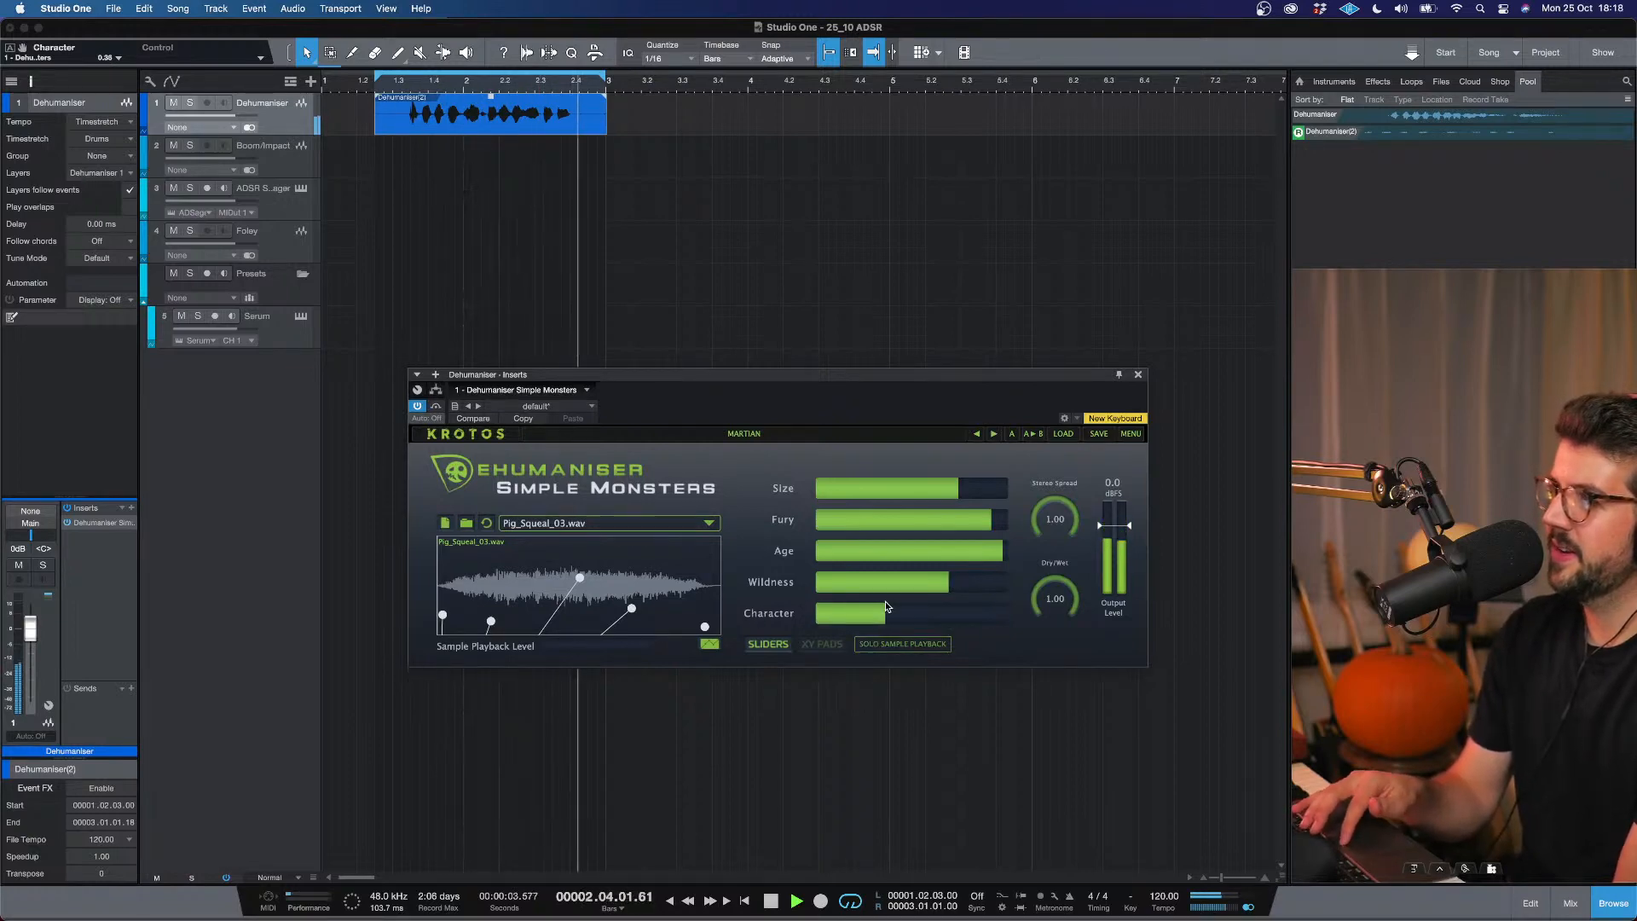
key(space)
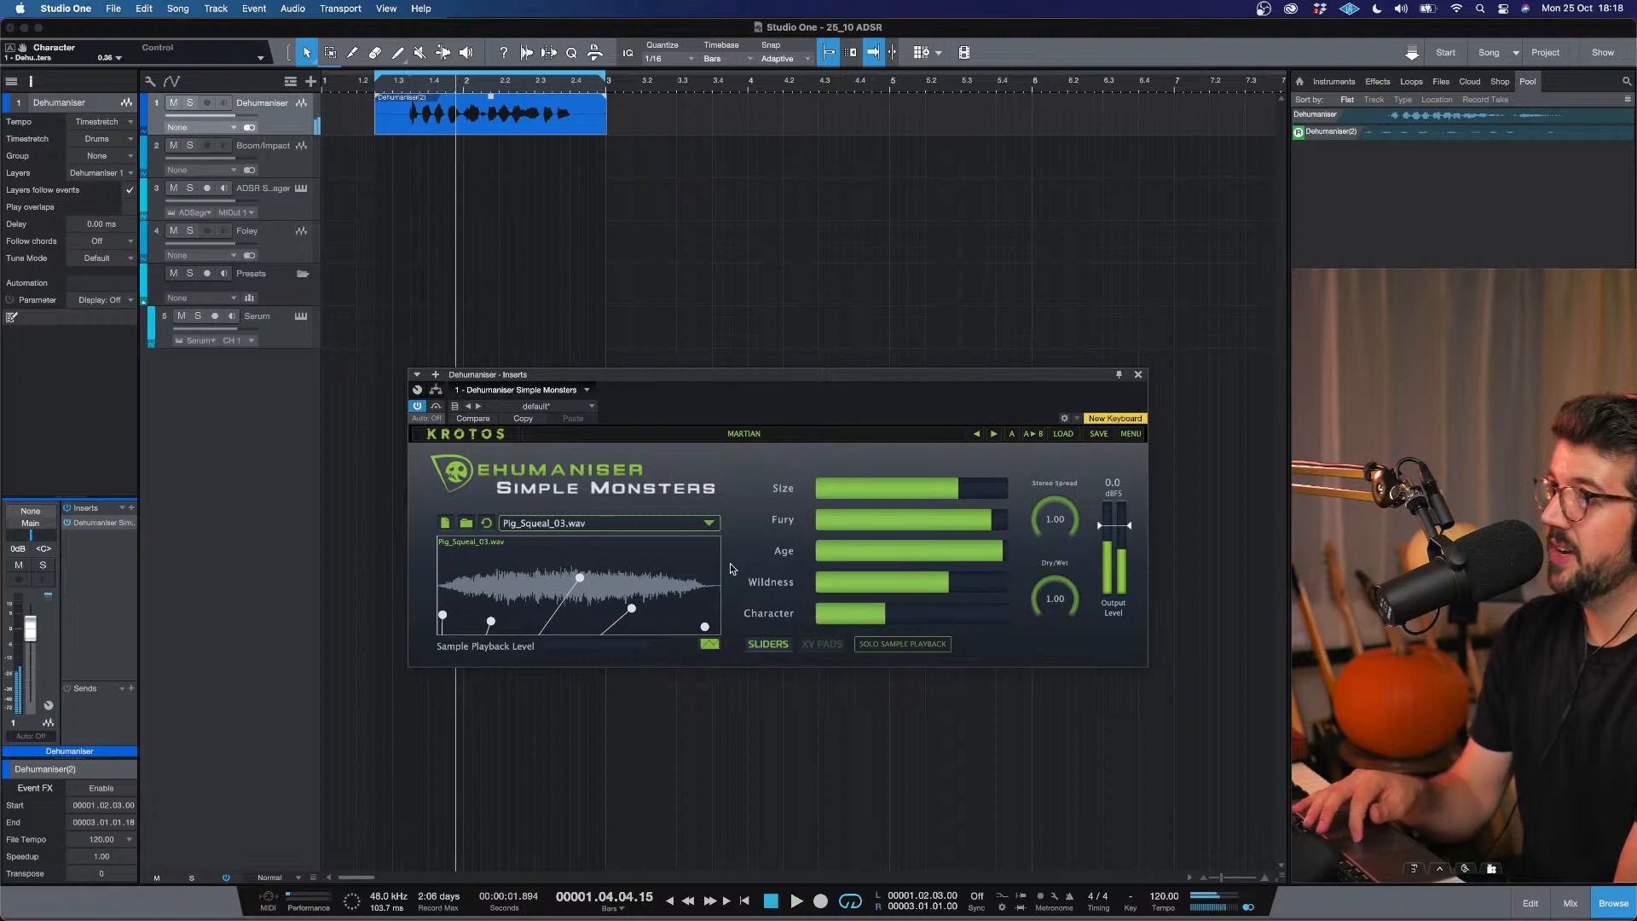
Replace the source sample with Horse_Processed_Snort.wav and audition the sound with the loop.
click(709, 523)
click(665, 398)
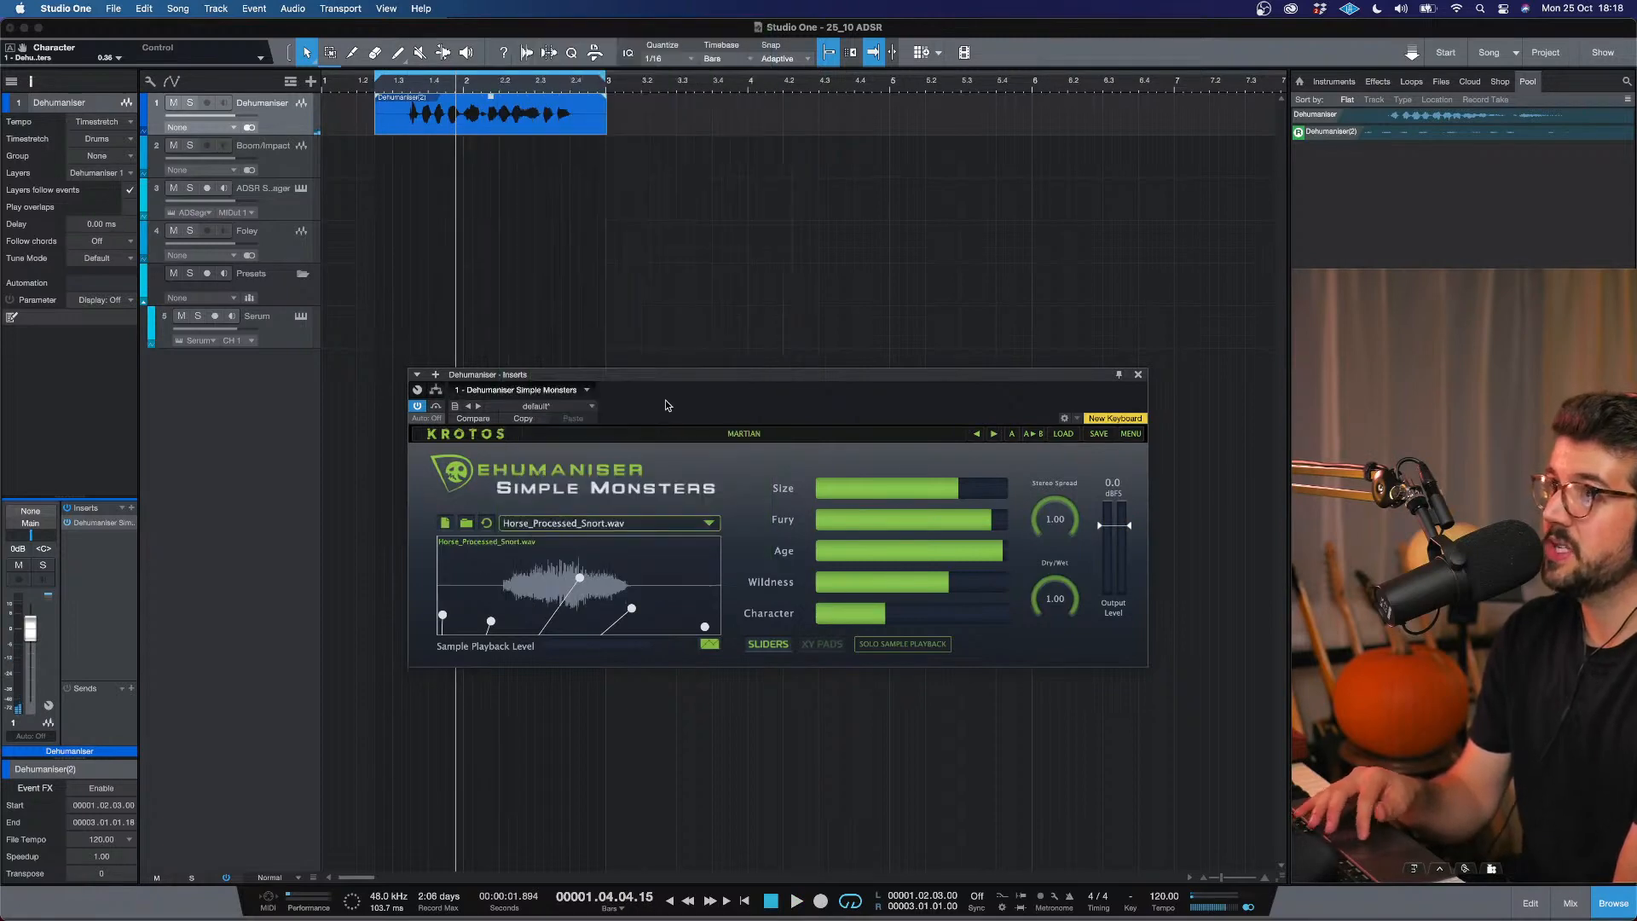
key(space)
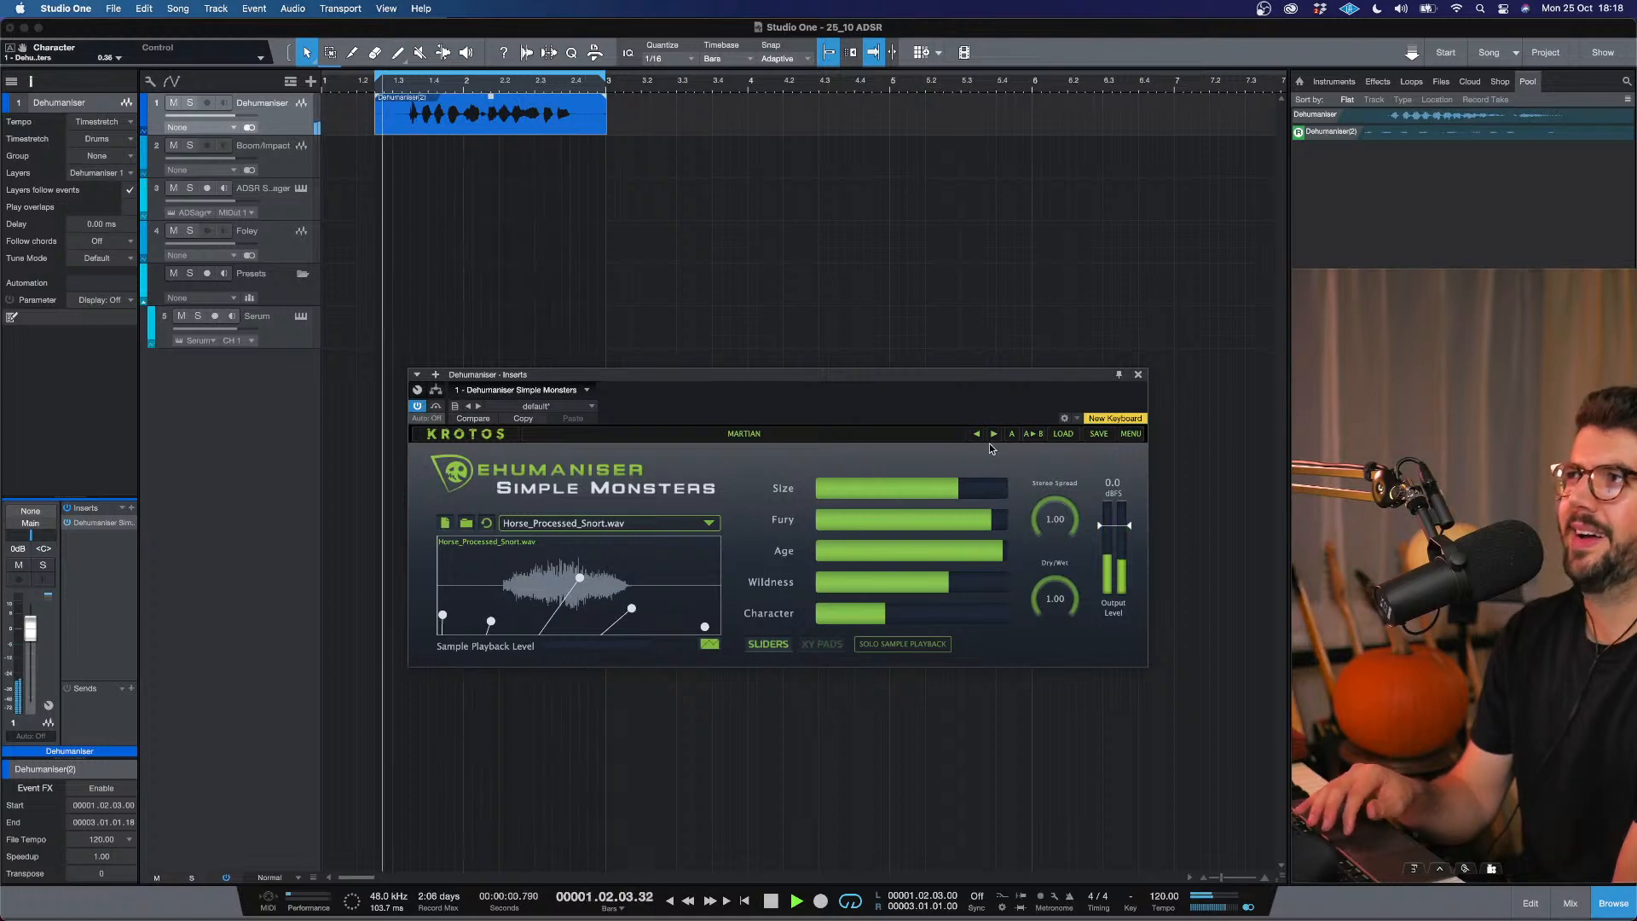
key(space)
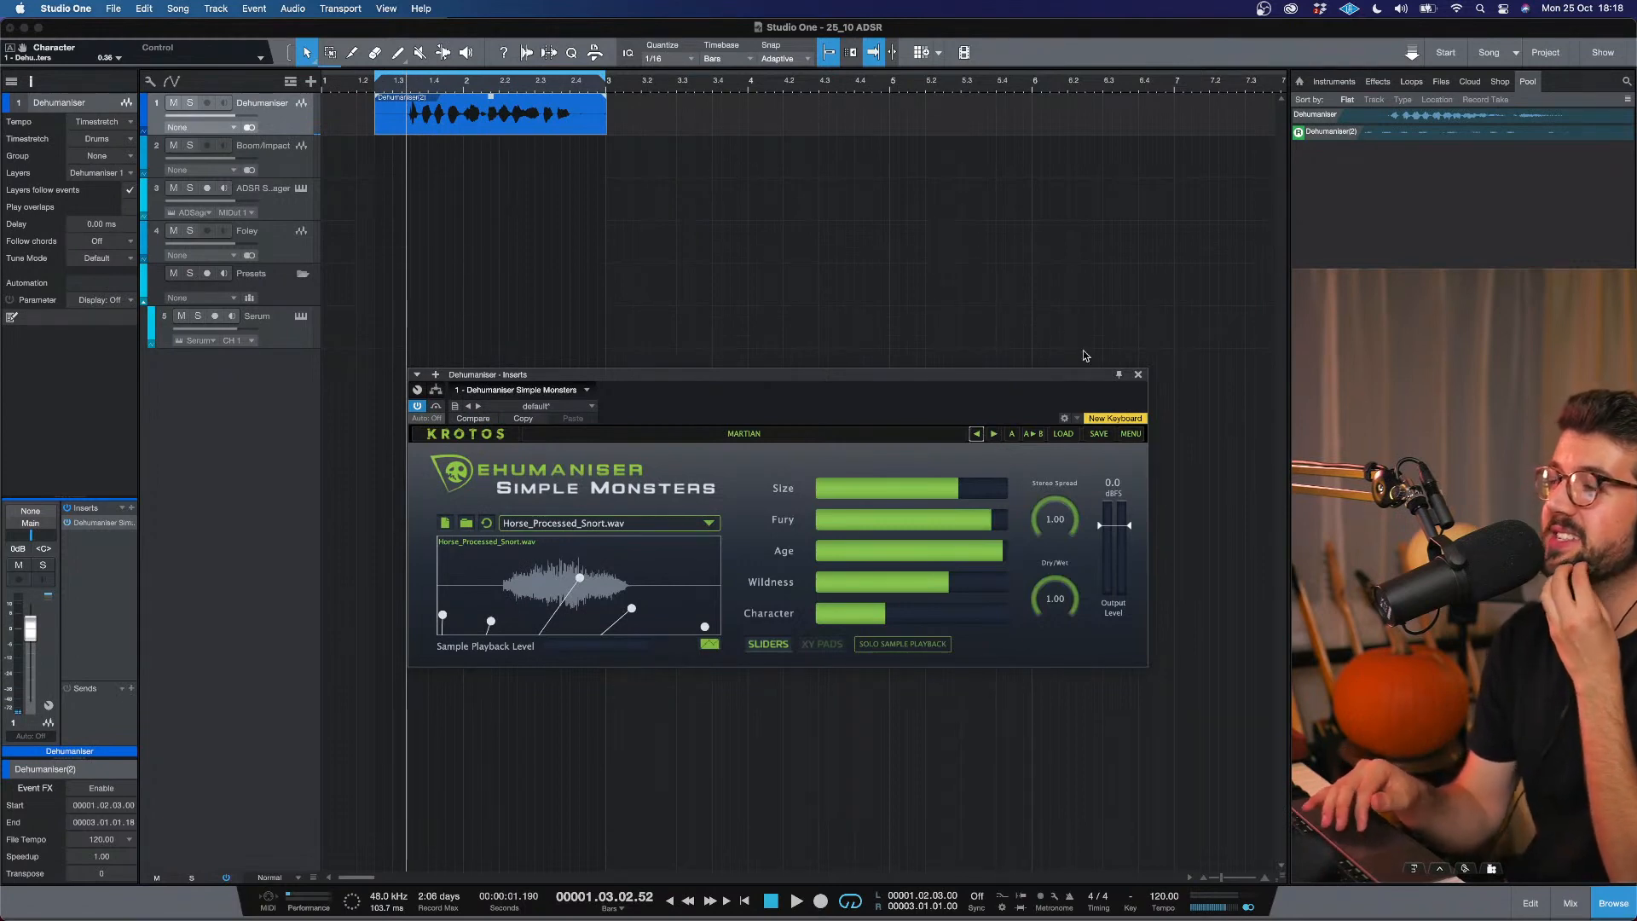
Close the Dehumaniser window and open ADSR Sample Manager from its track, clearing the "thud" search term.
click(1139, 376)
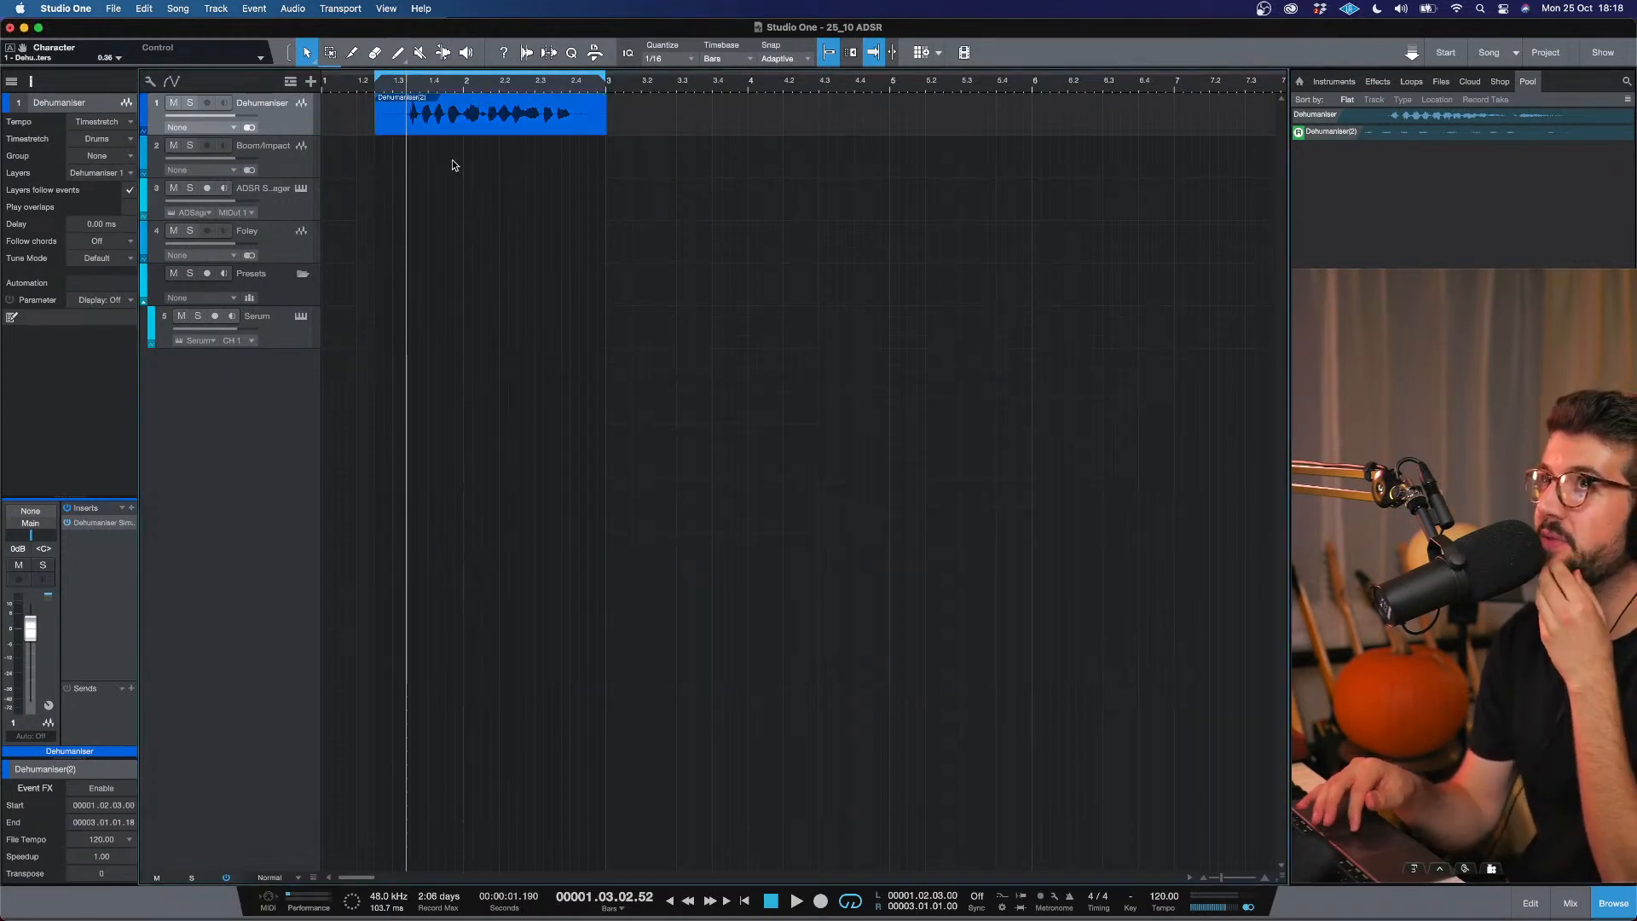
click(273, 198)
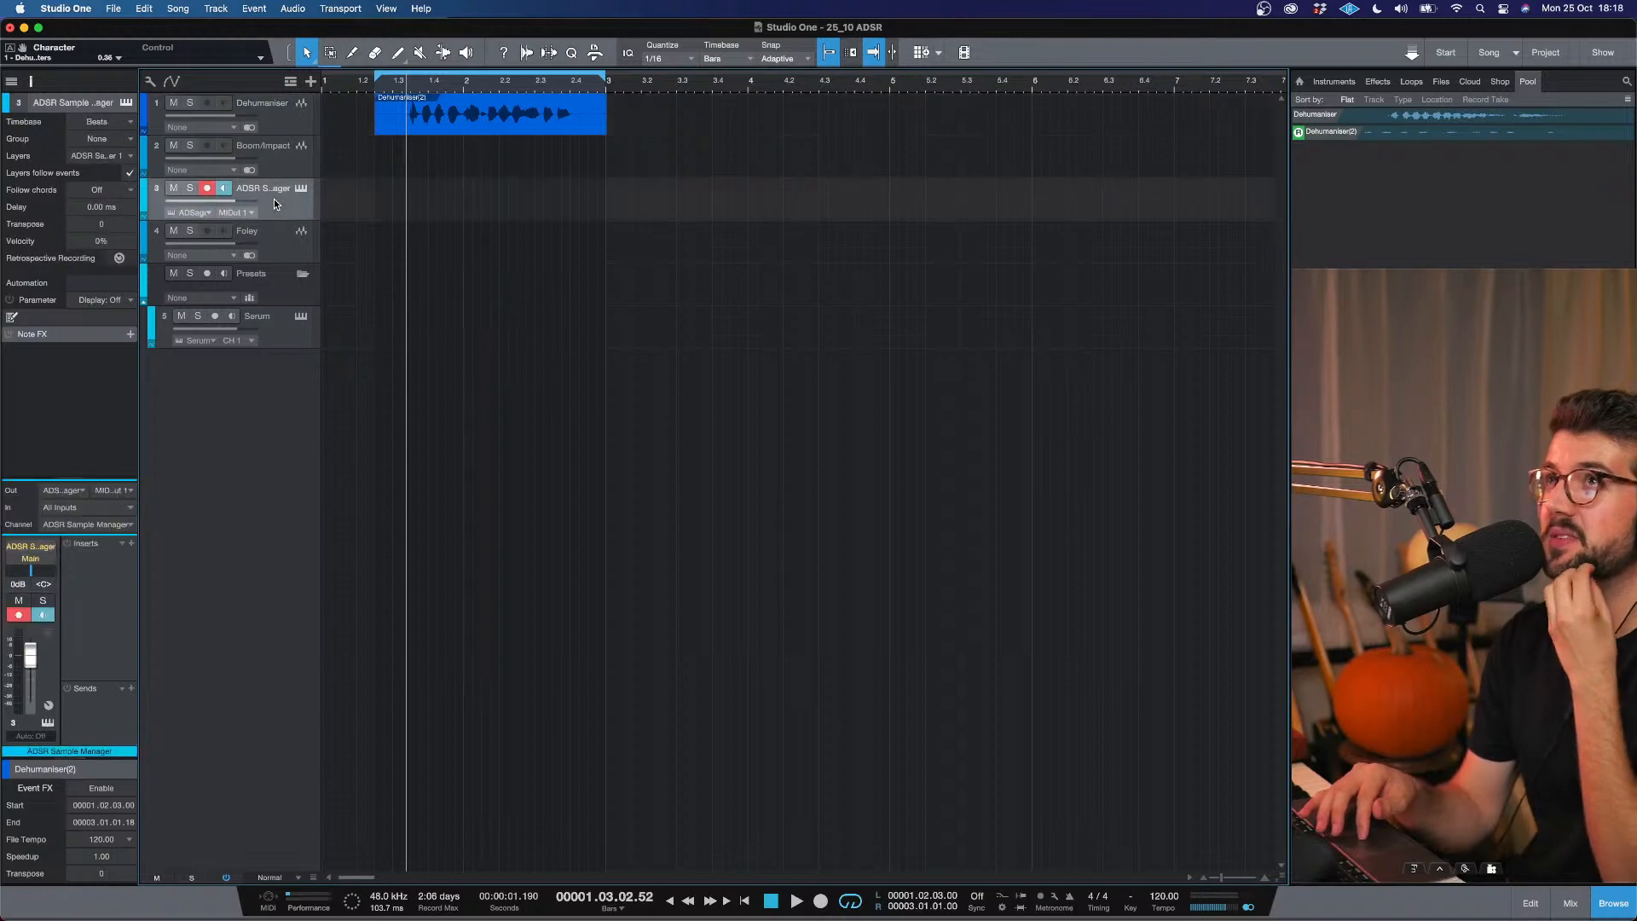
click(302, 188)
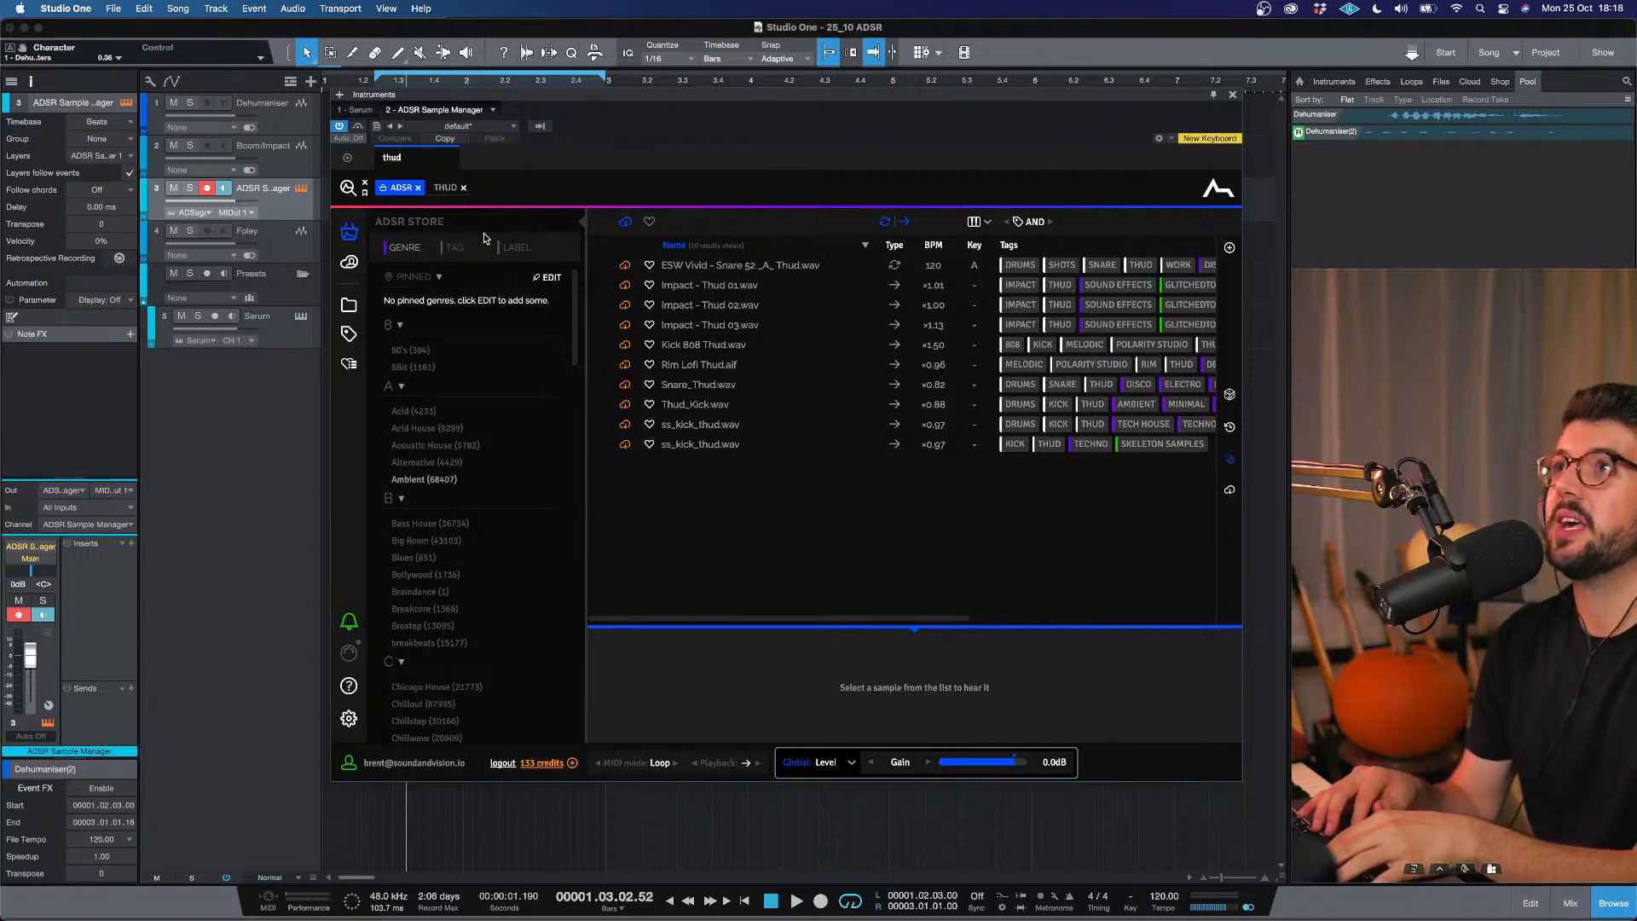
click(463, 190)
click(463, 189)
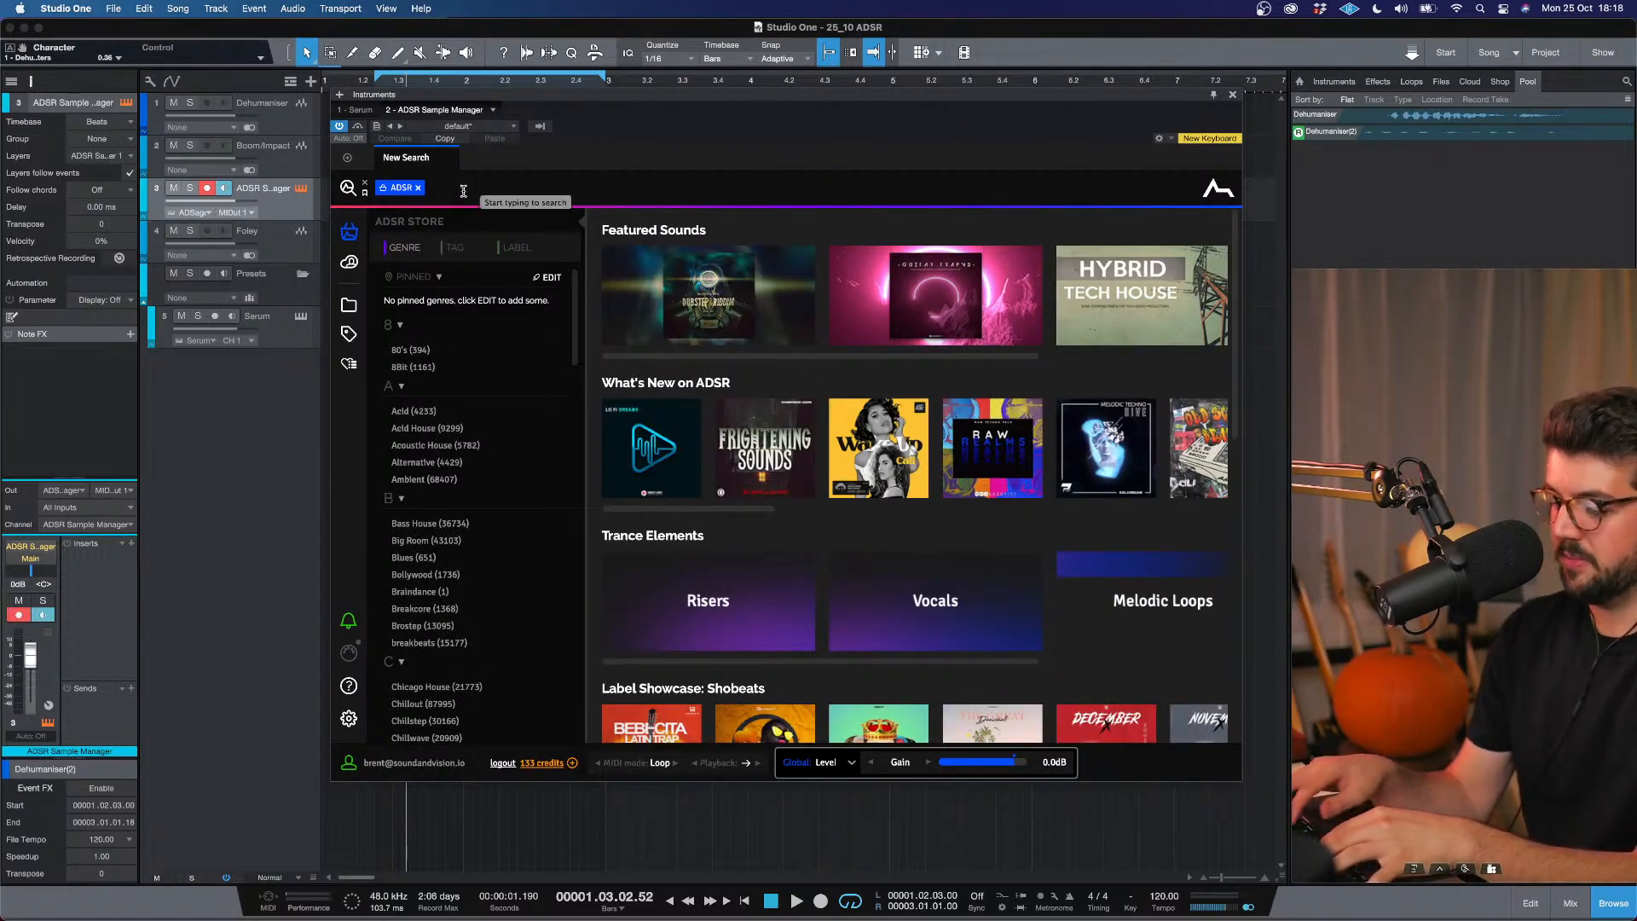
Open the Wake Up Call sample pack and search it for "vocals".
click(861, 452)
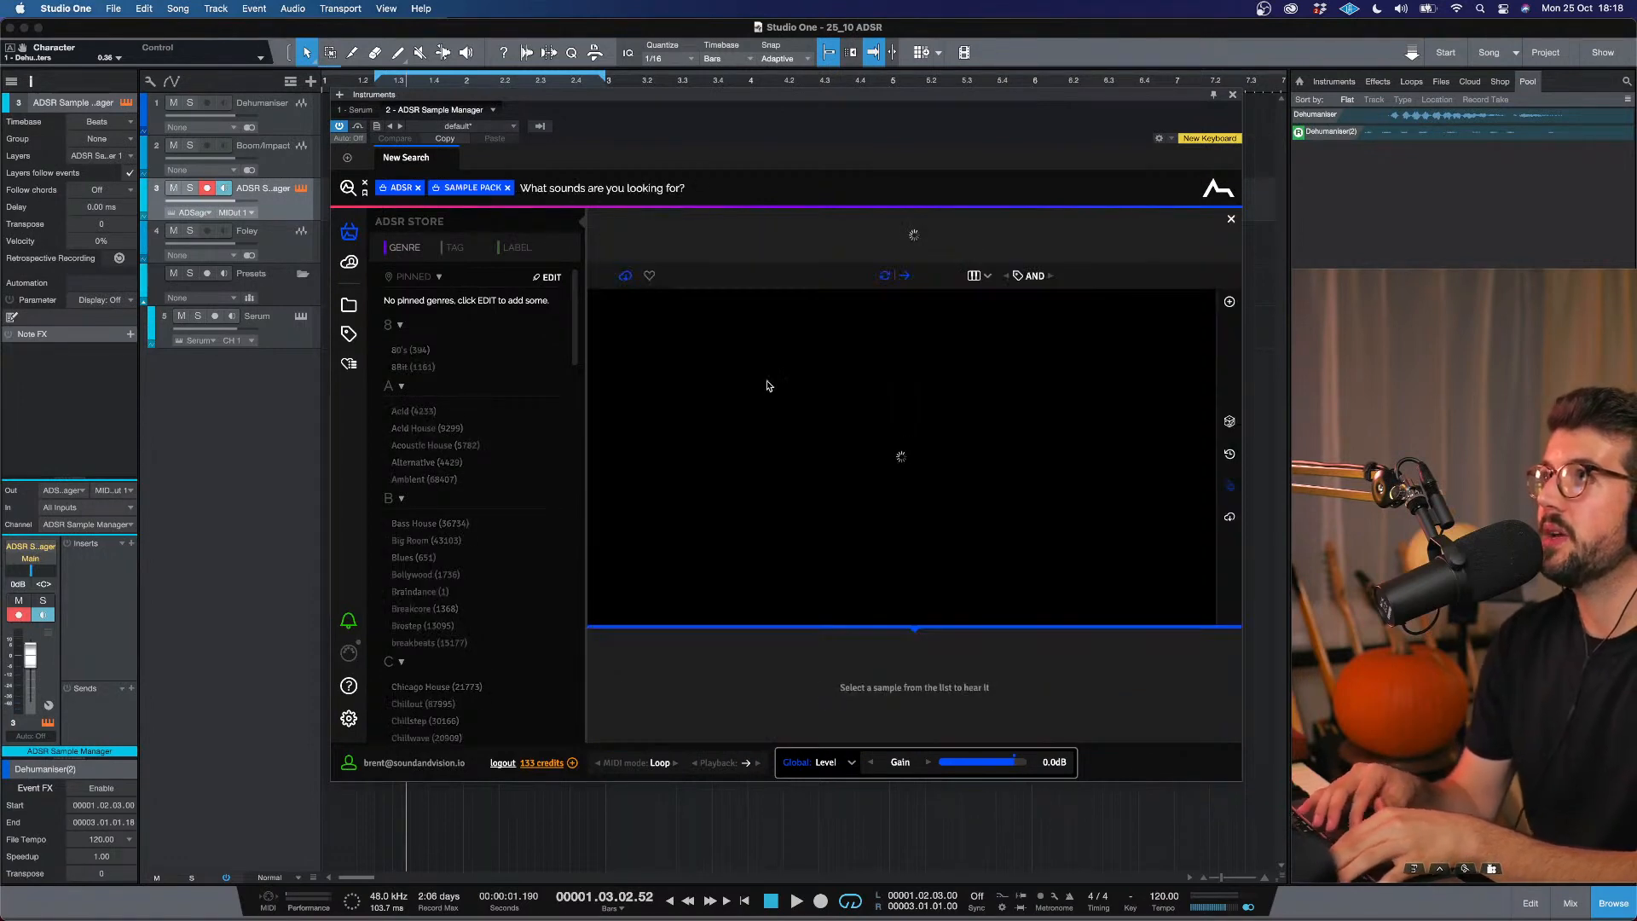
click(725, 339)
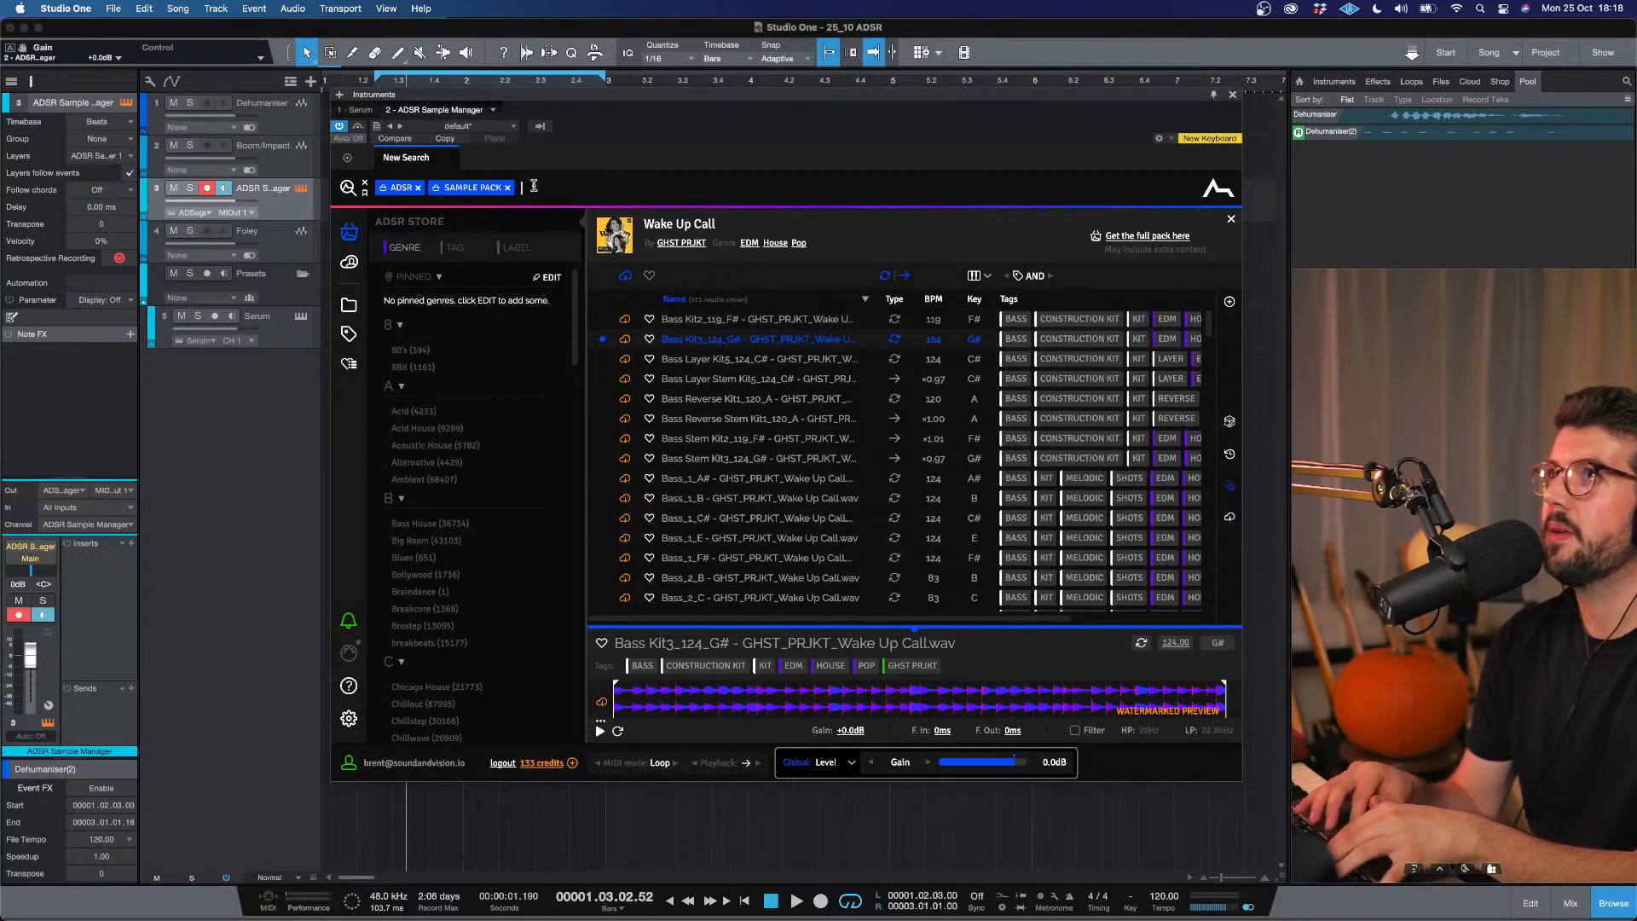
text(vocals)
key(Return)
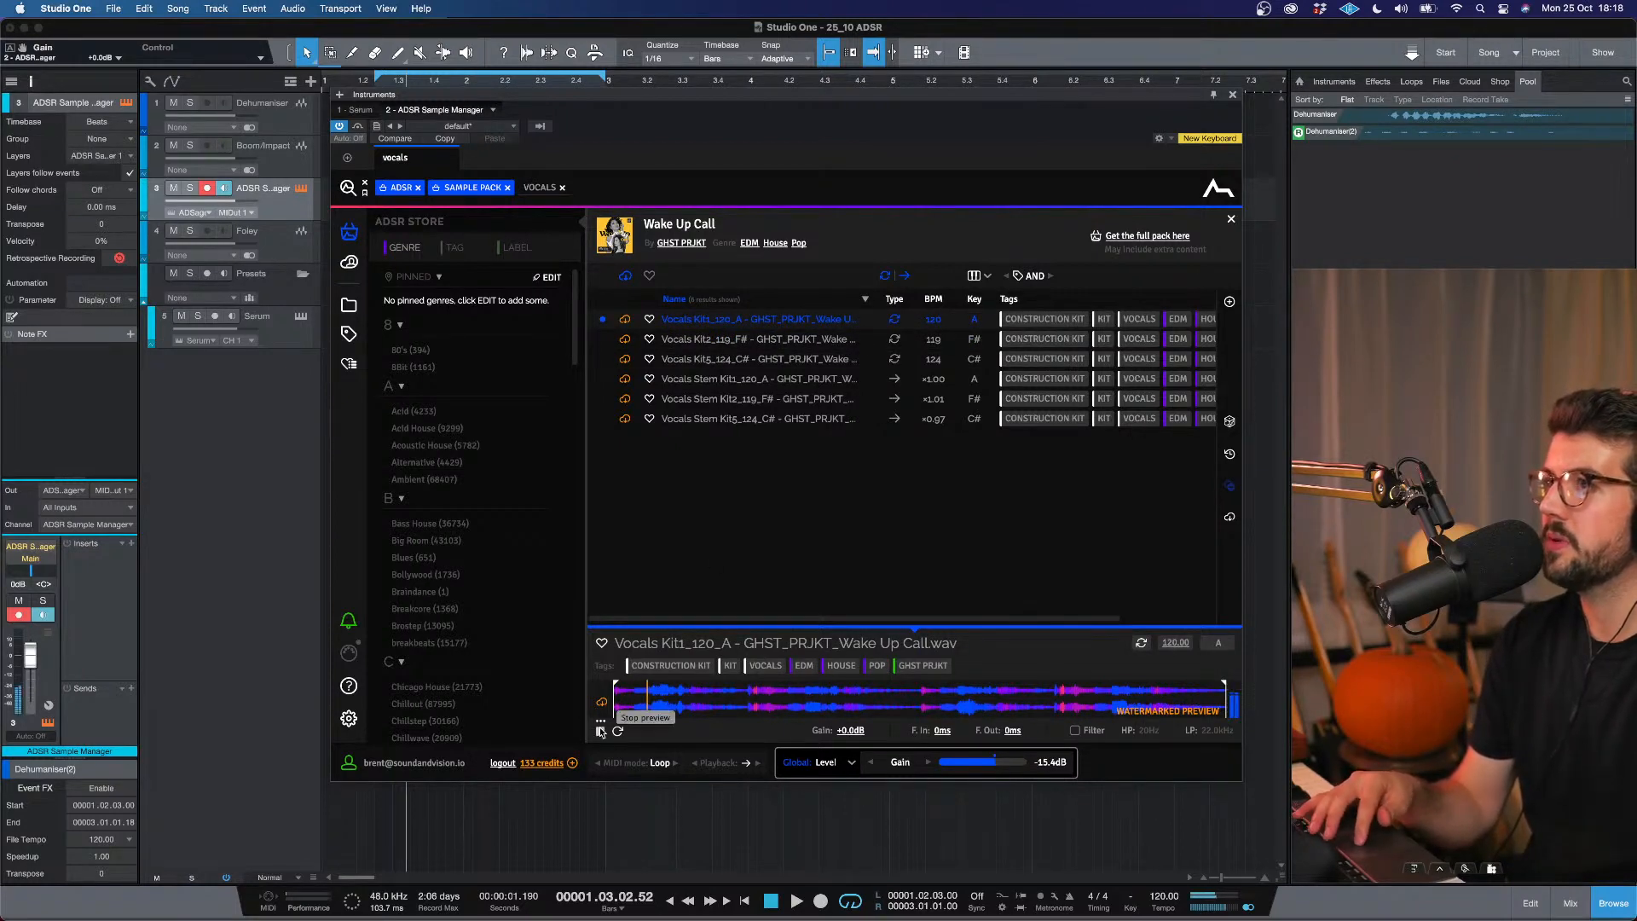
Preview the Wake Up Call pack's vocal loops and stems, and remove the sample pack filter from the vocals search.
click(600, 730)
click(741, 335)
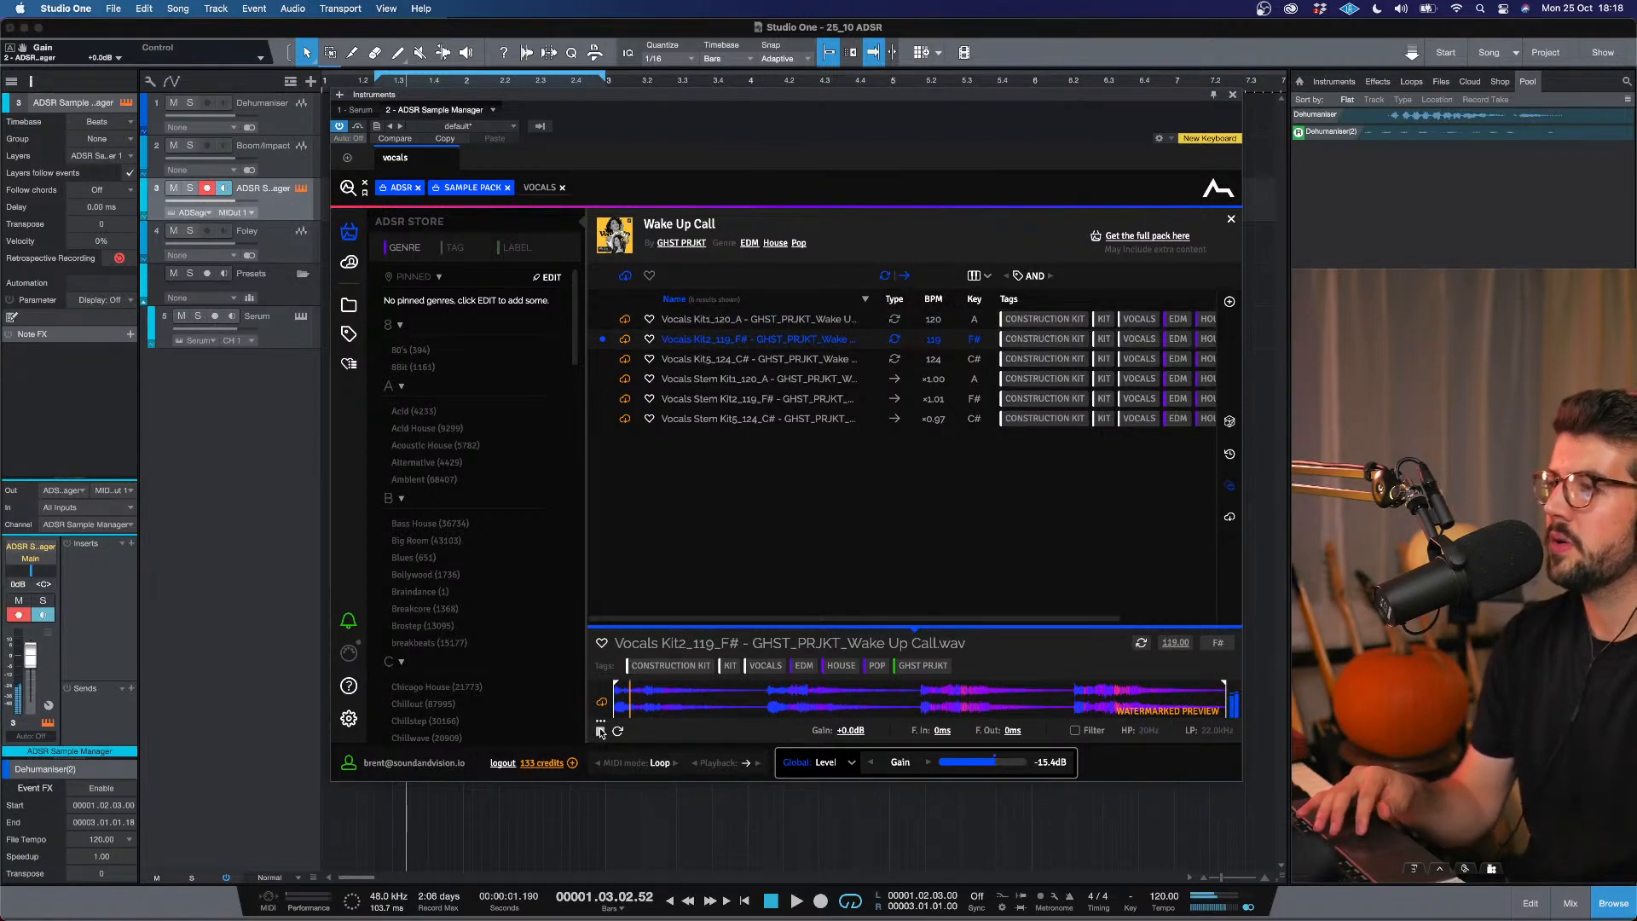
key(Down)
key(Down)
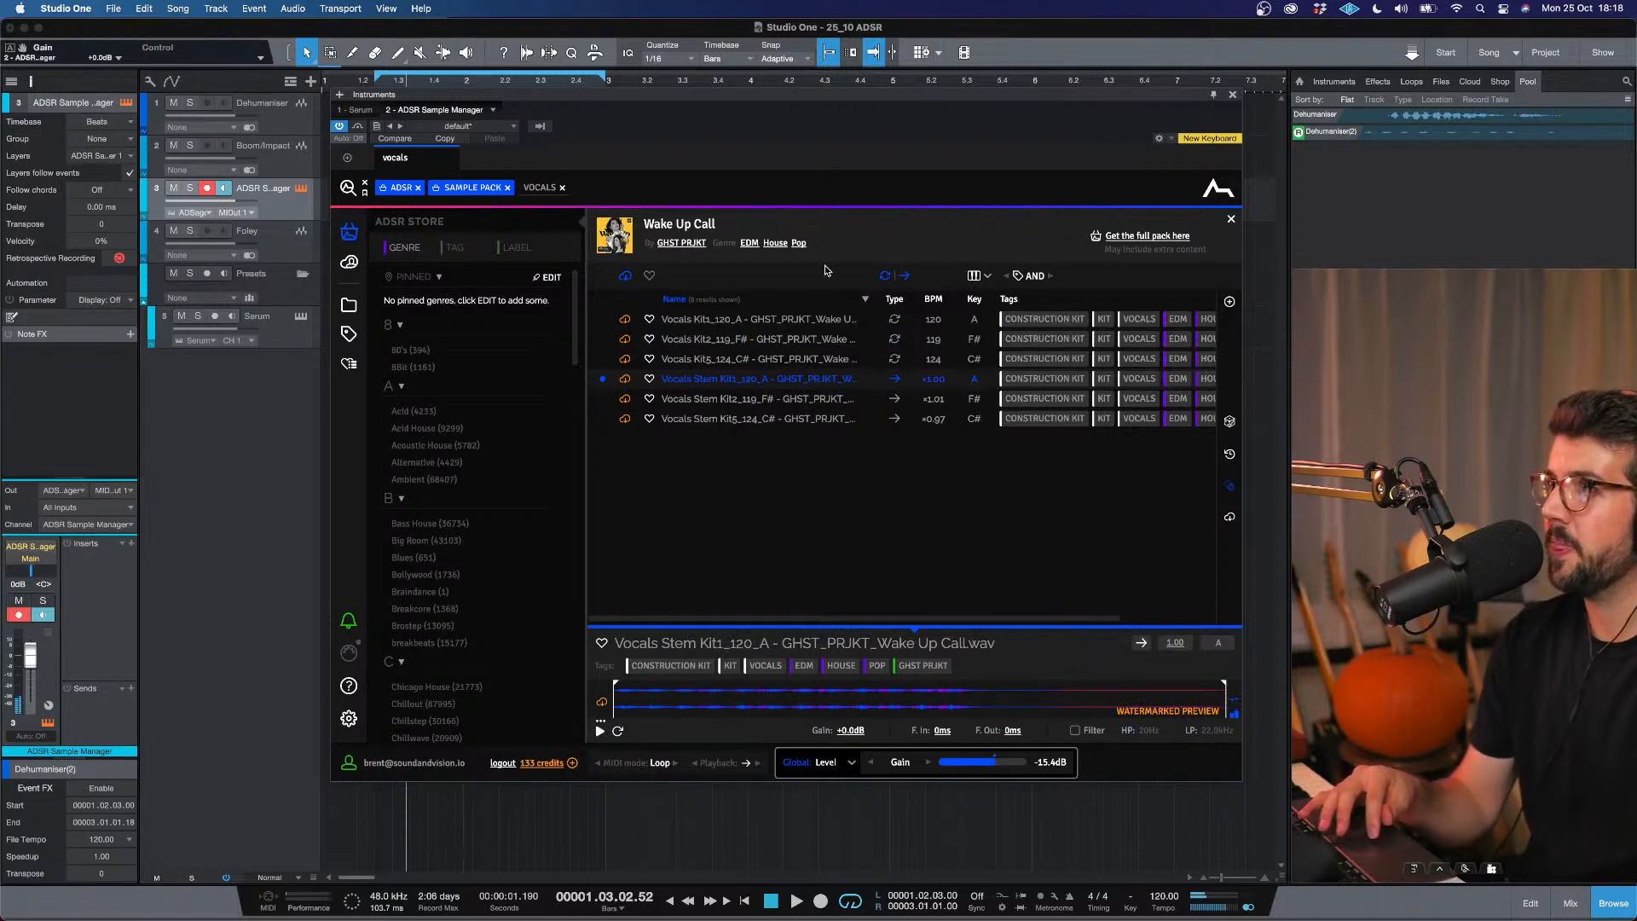
click(756, 406)
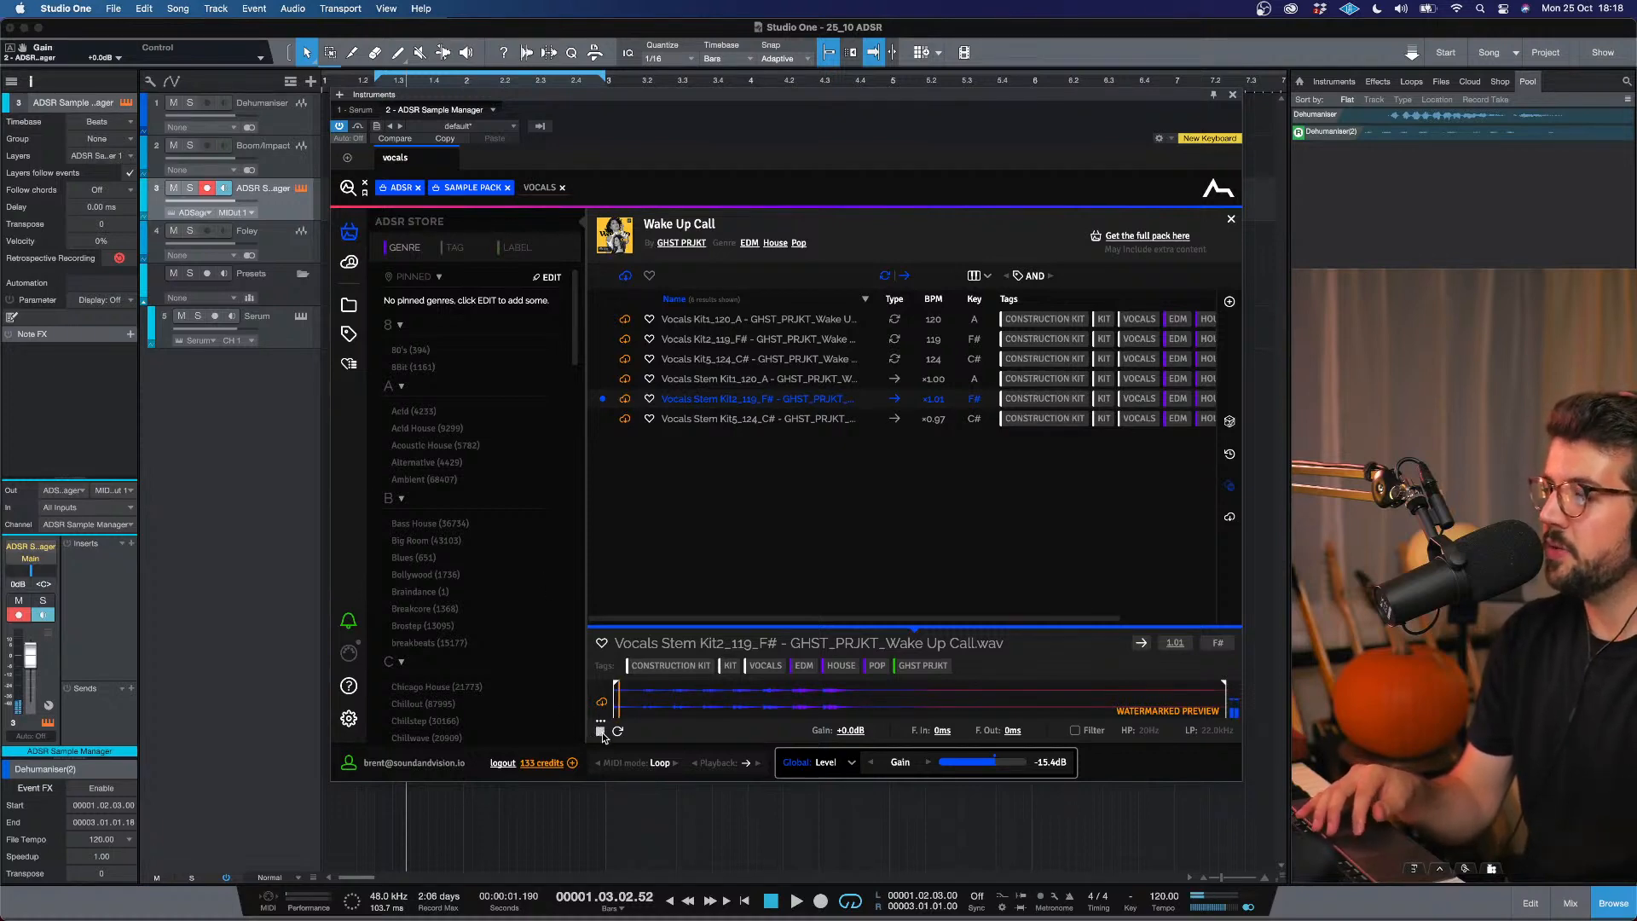
click(600, 731)
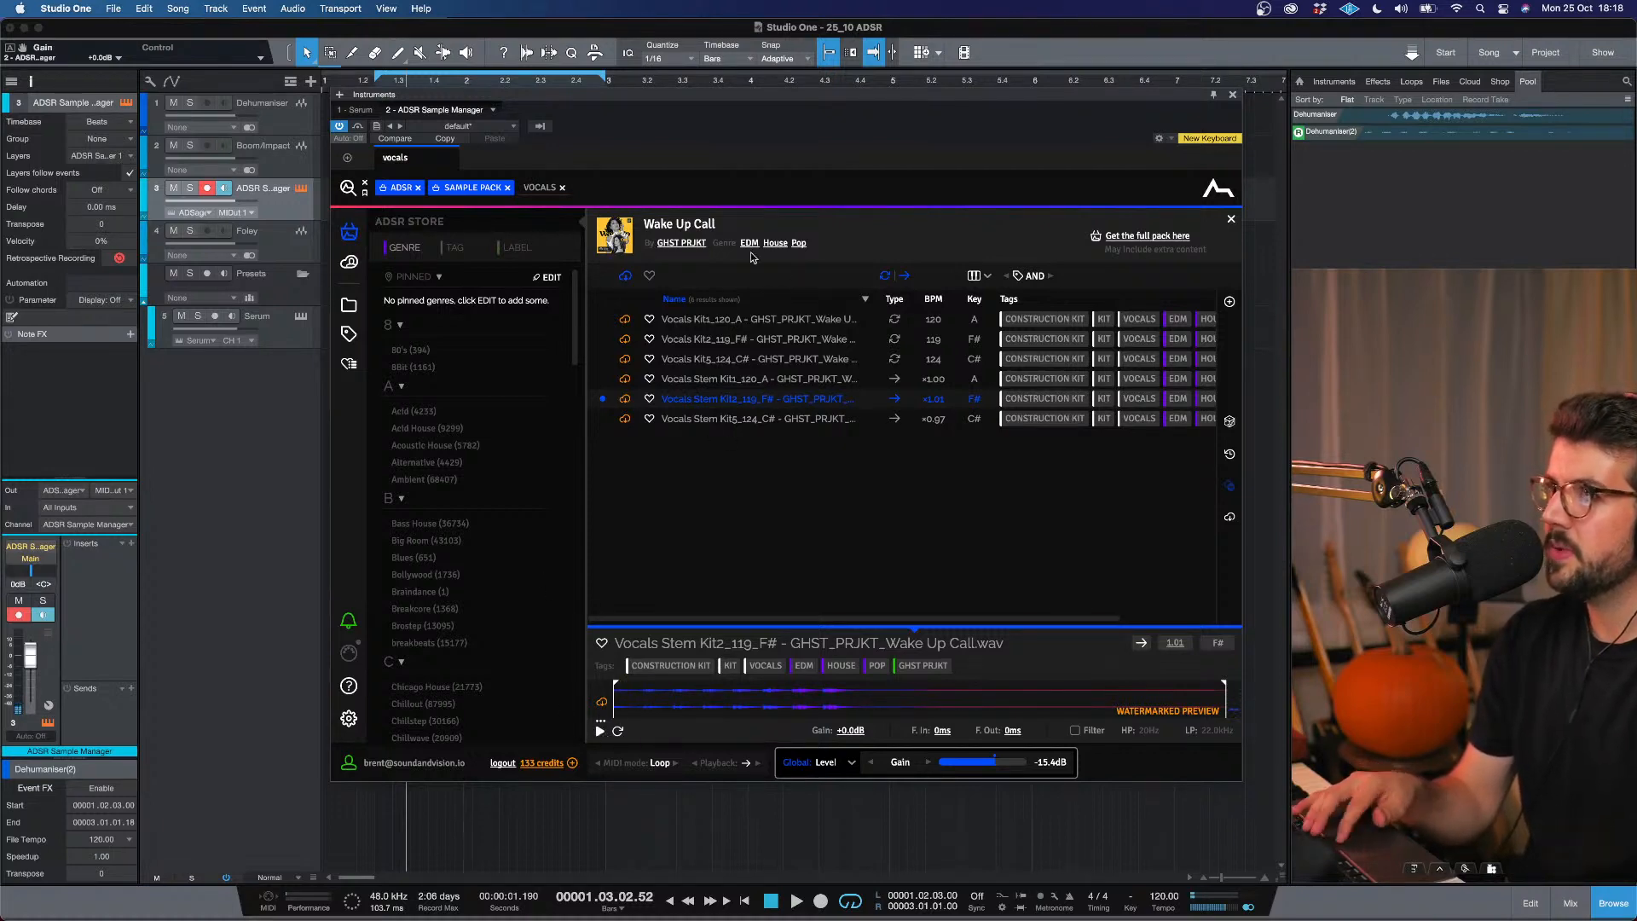
click(507, 188)
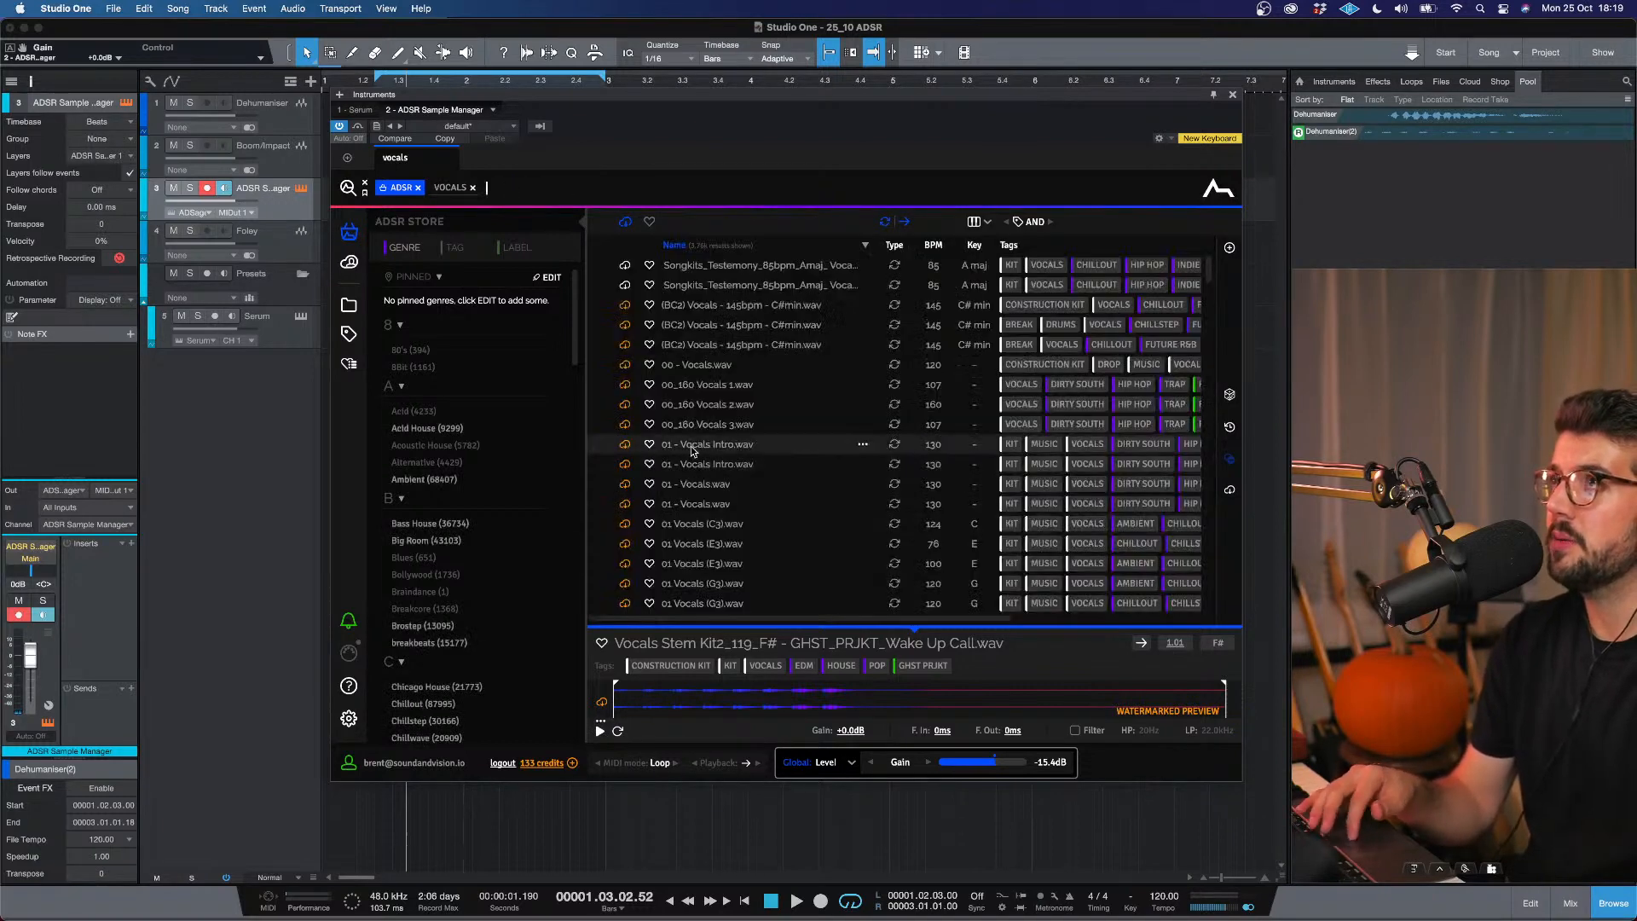
Preview the ADSR store's vocals results, from 00 - Vocals.wav through the 01 - Vocals files to 01 Vocals (G3).wav.
click(701, 285)
click(701, 364)
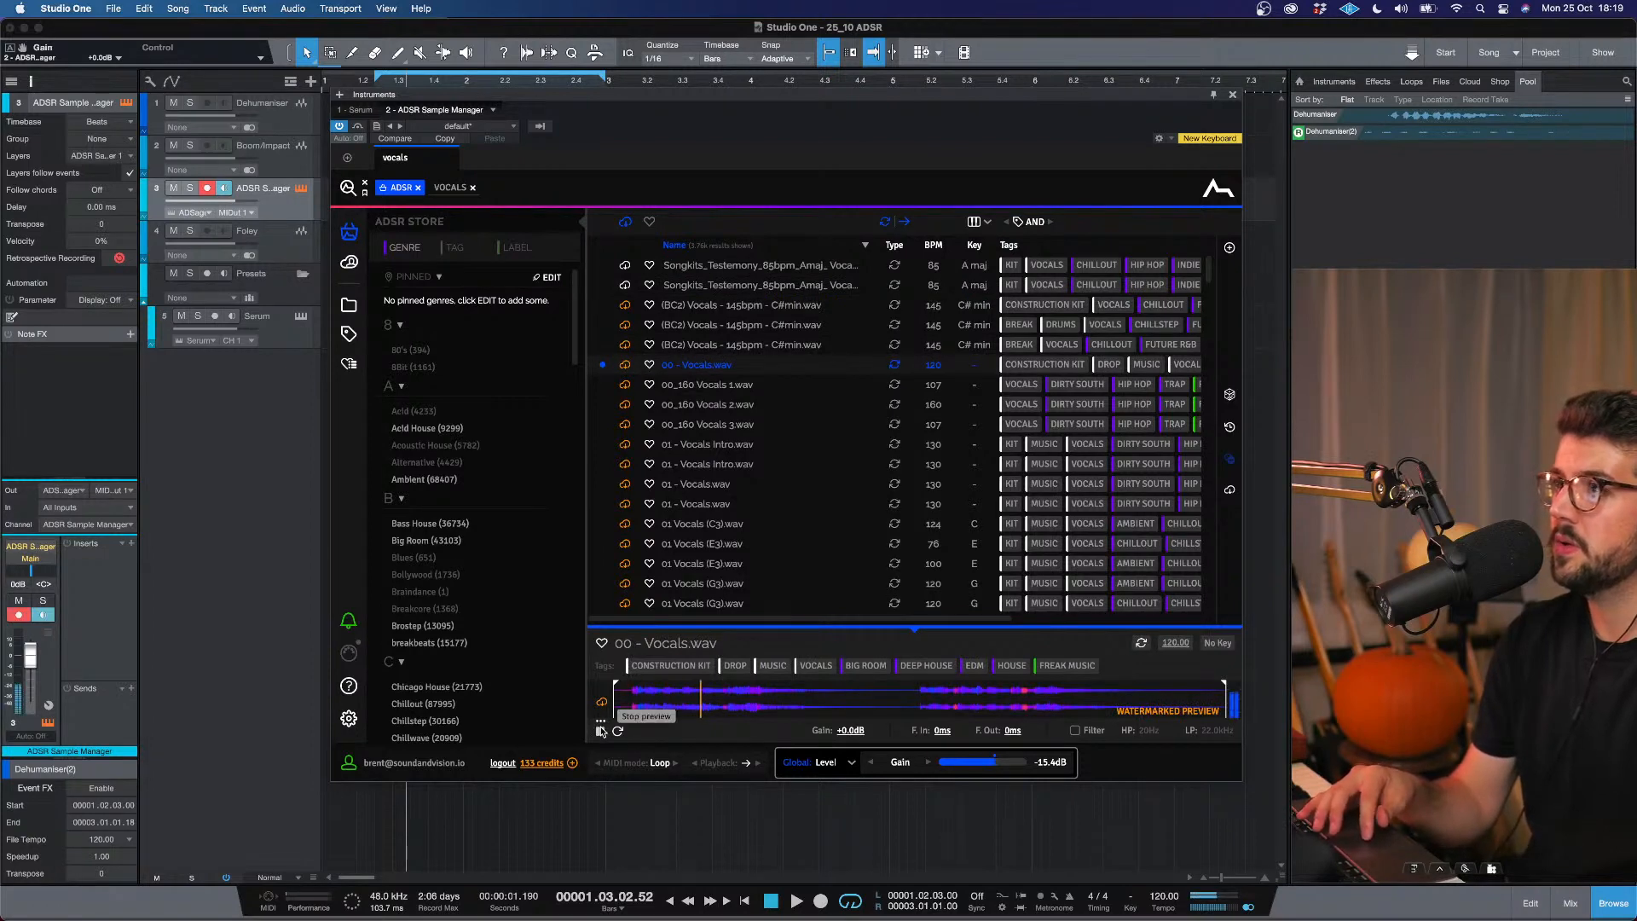
click(750, 444)
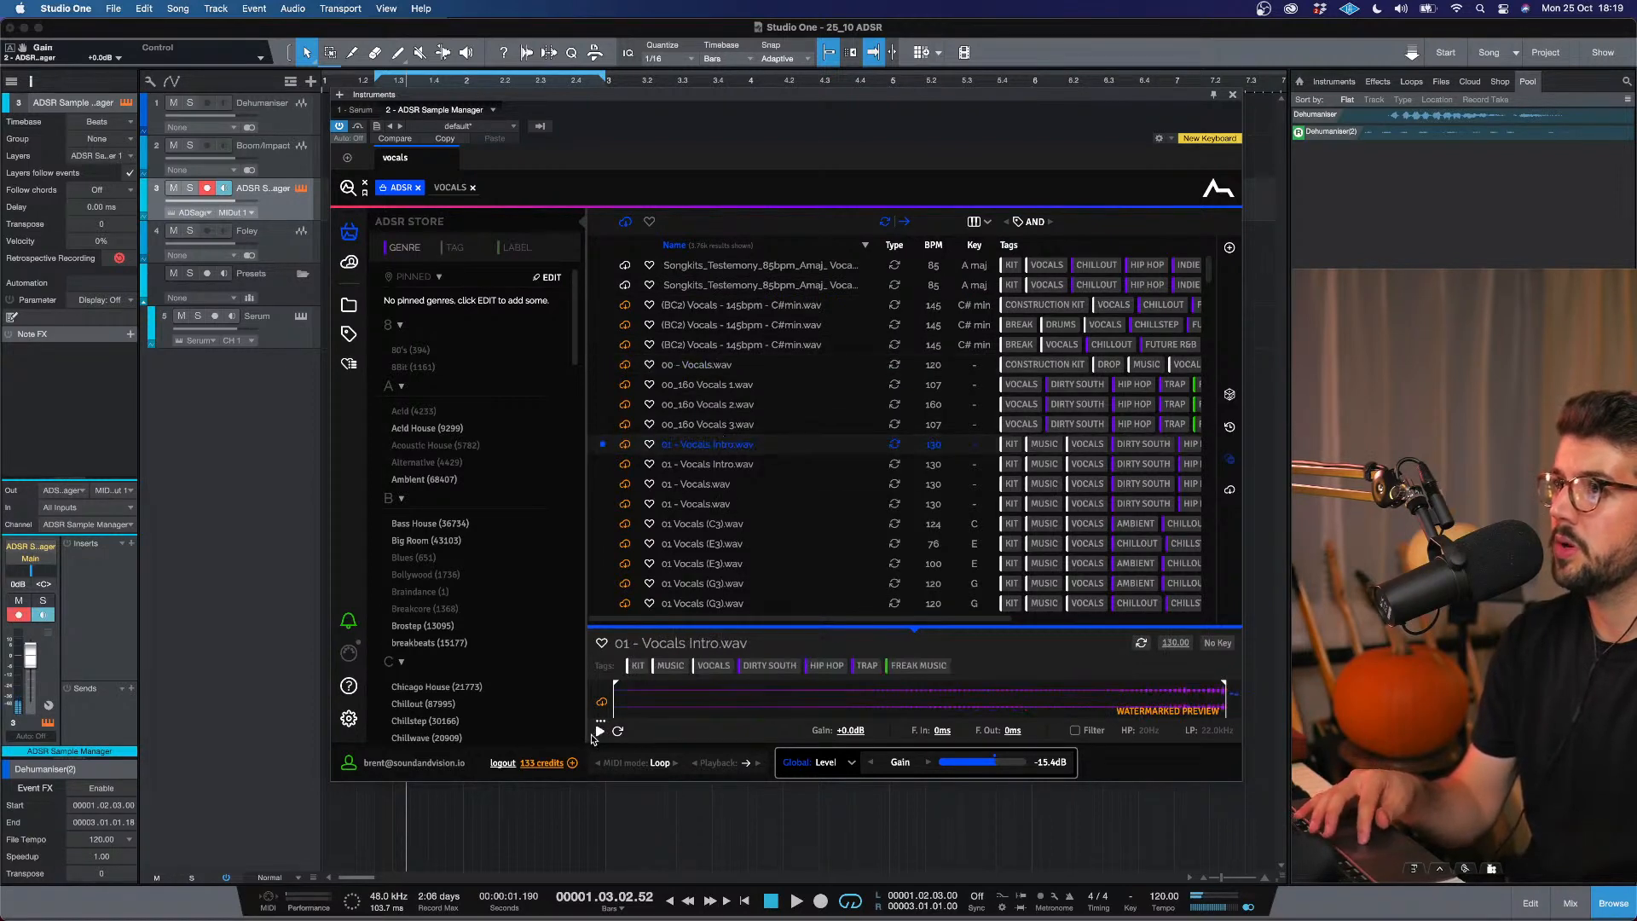
key(Down)
key(Down)
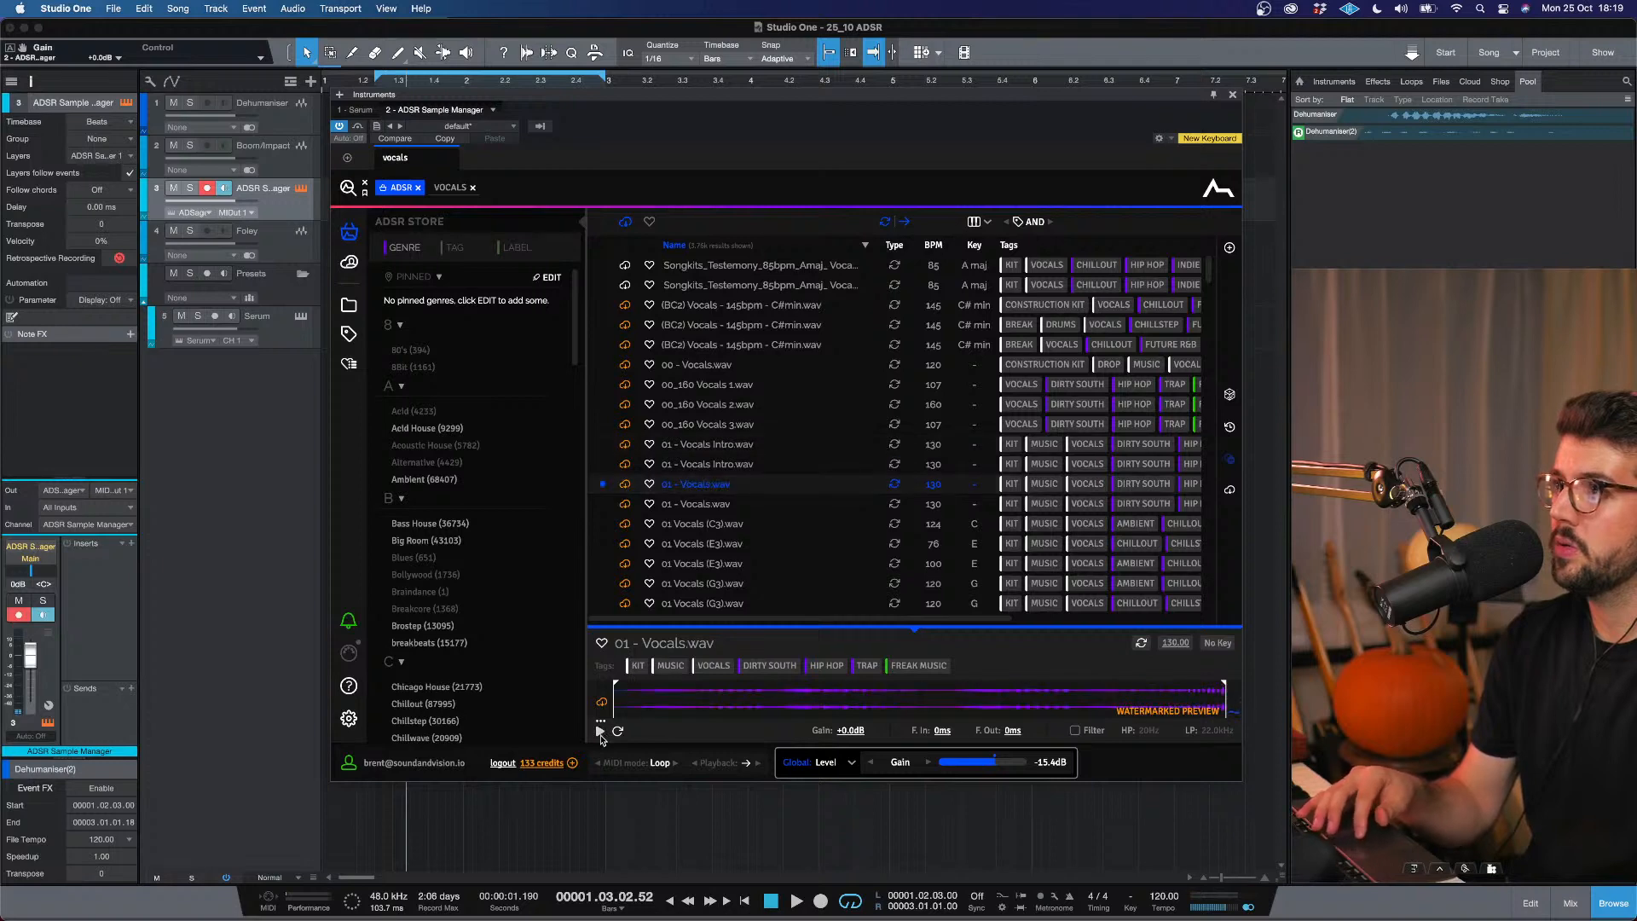
click(710, 587)
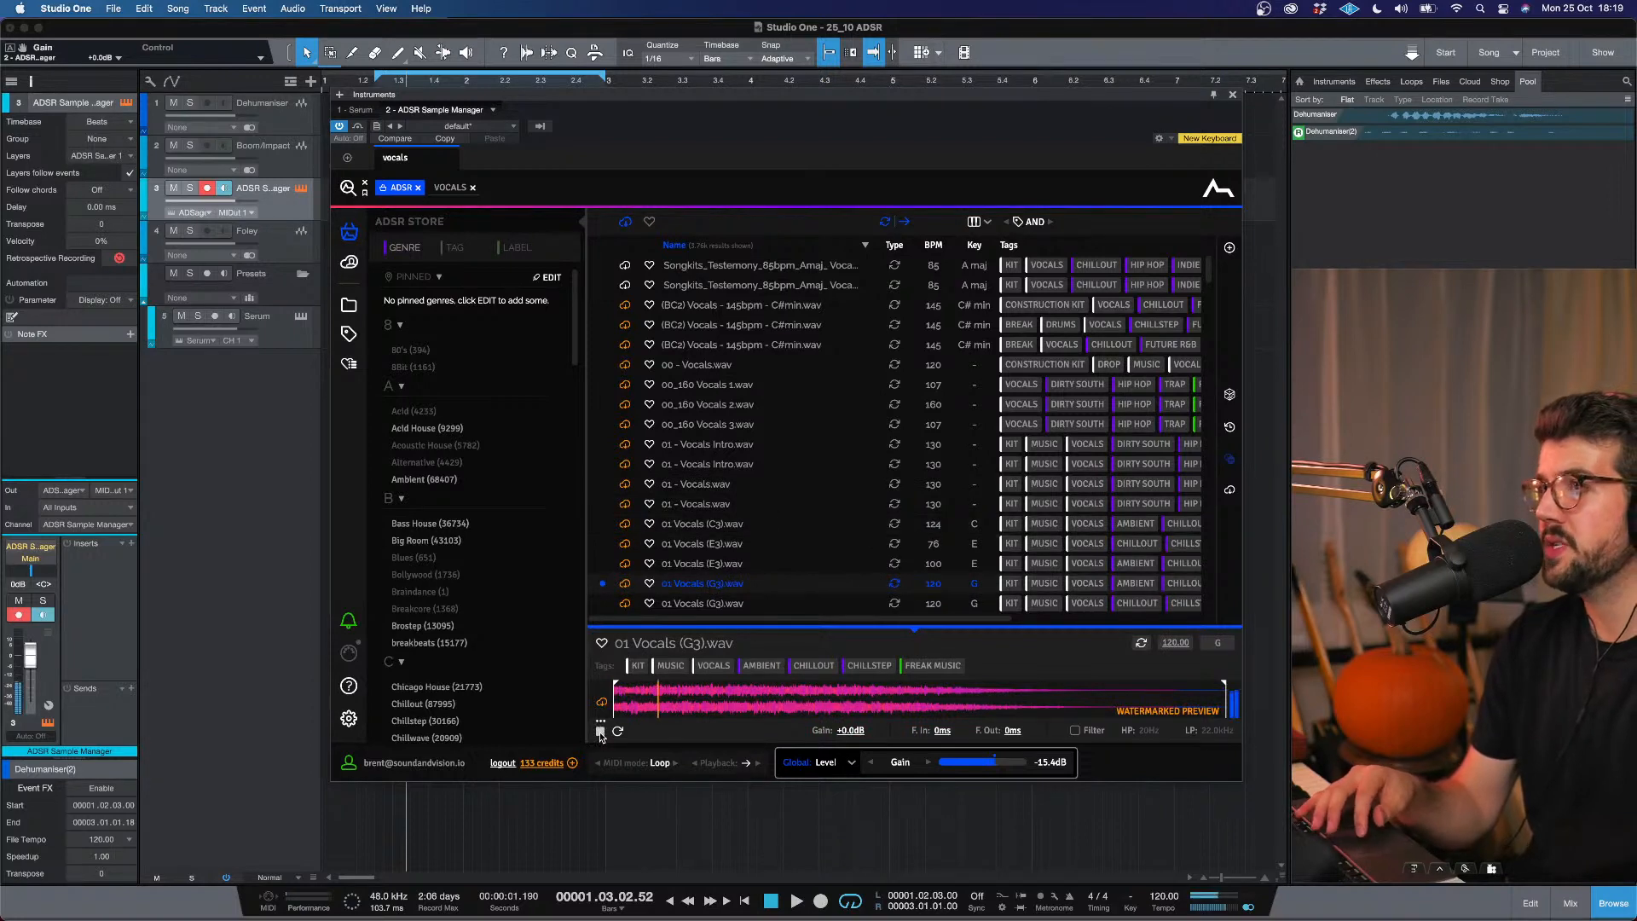
Download 01 Vocals (G3).wav, add it to the arrangement on a new track at bar 3, and close ADSR Sample Manager.
click(600, 732)
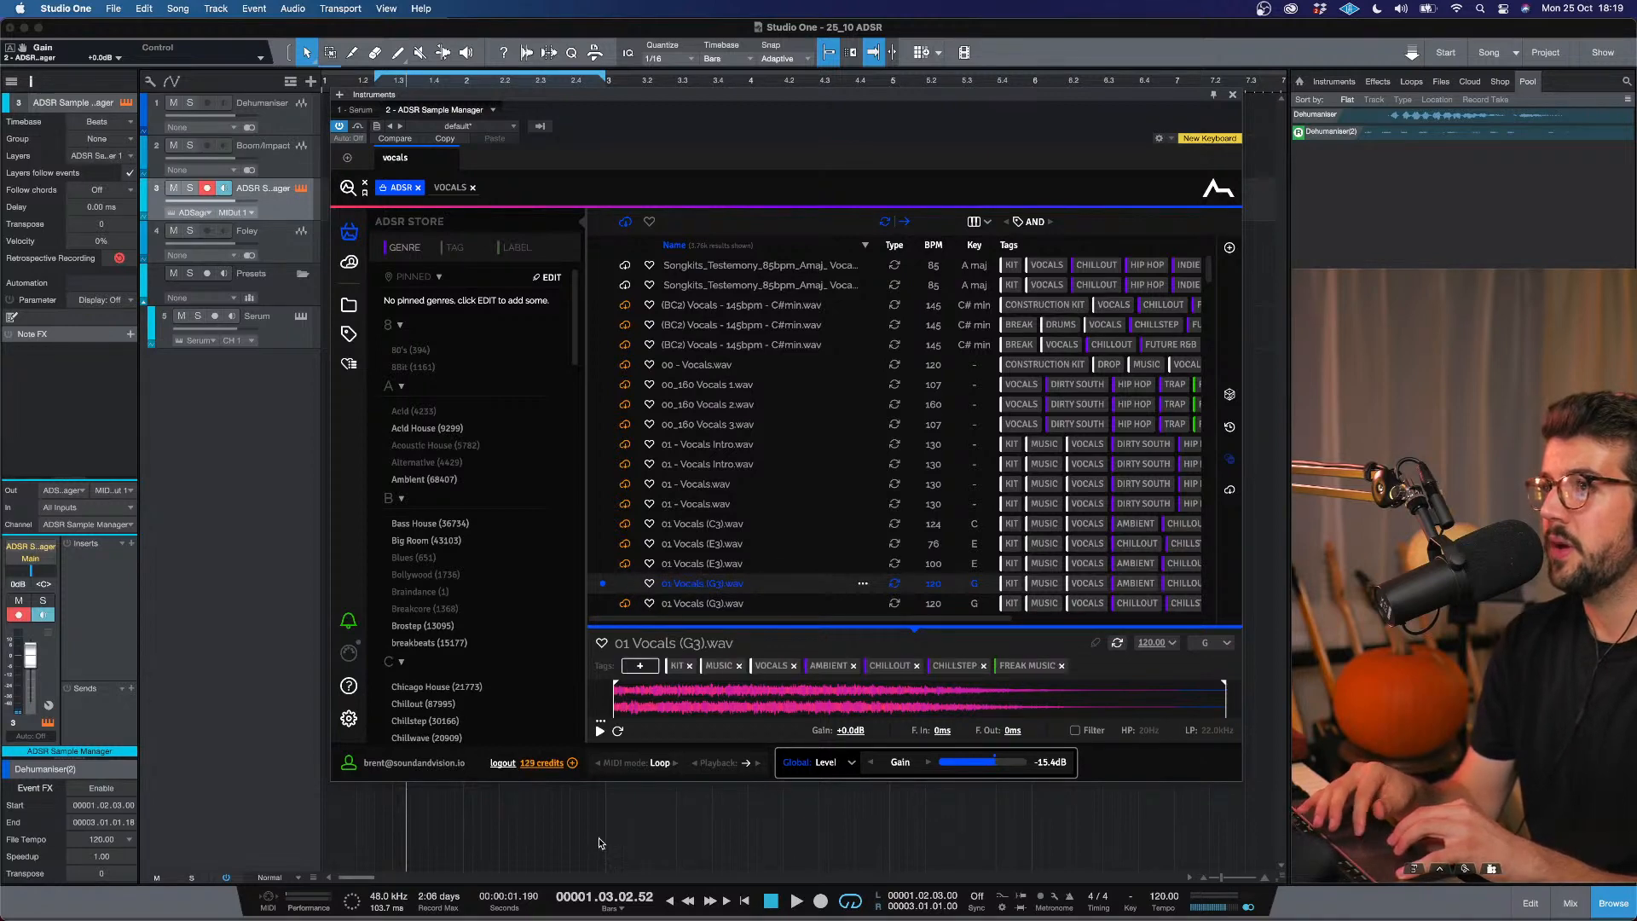
scroll(665, 597, down, 3)
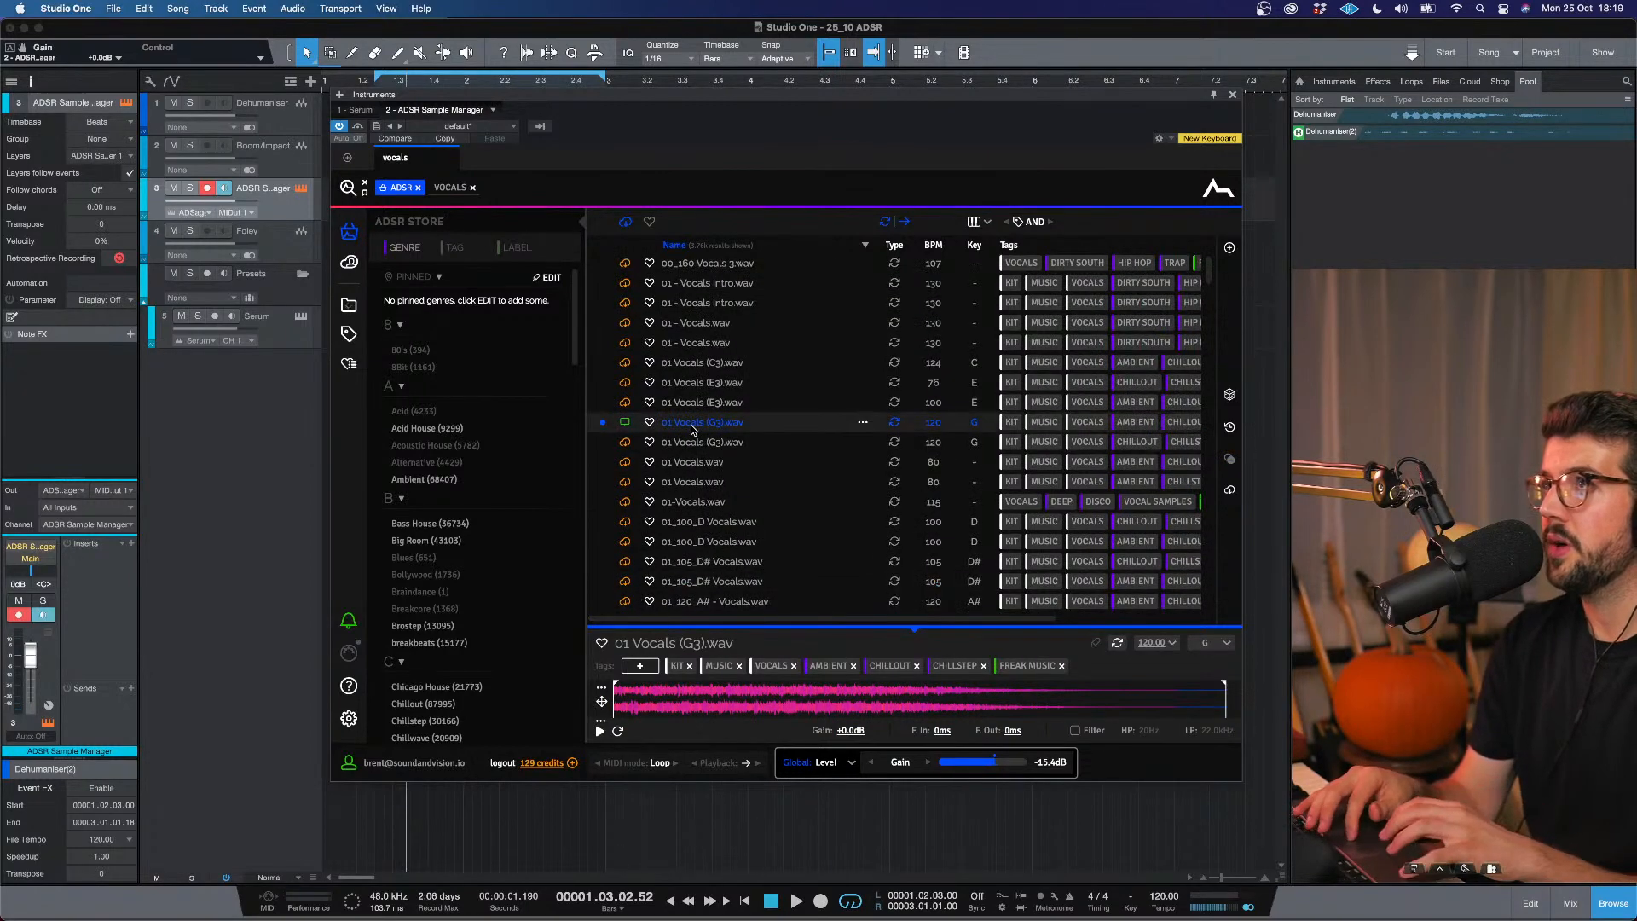
drag(692, 429, 633, 812)
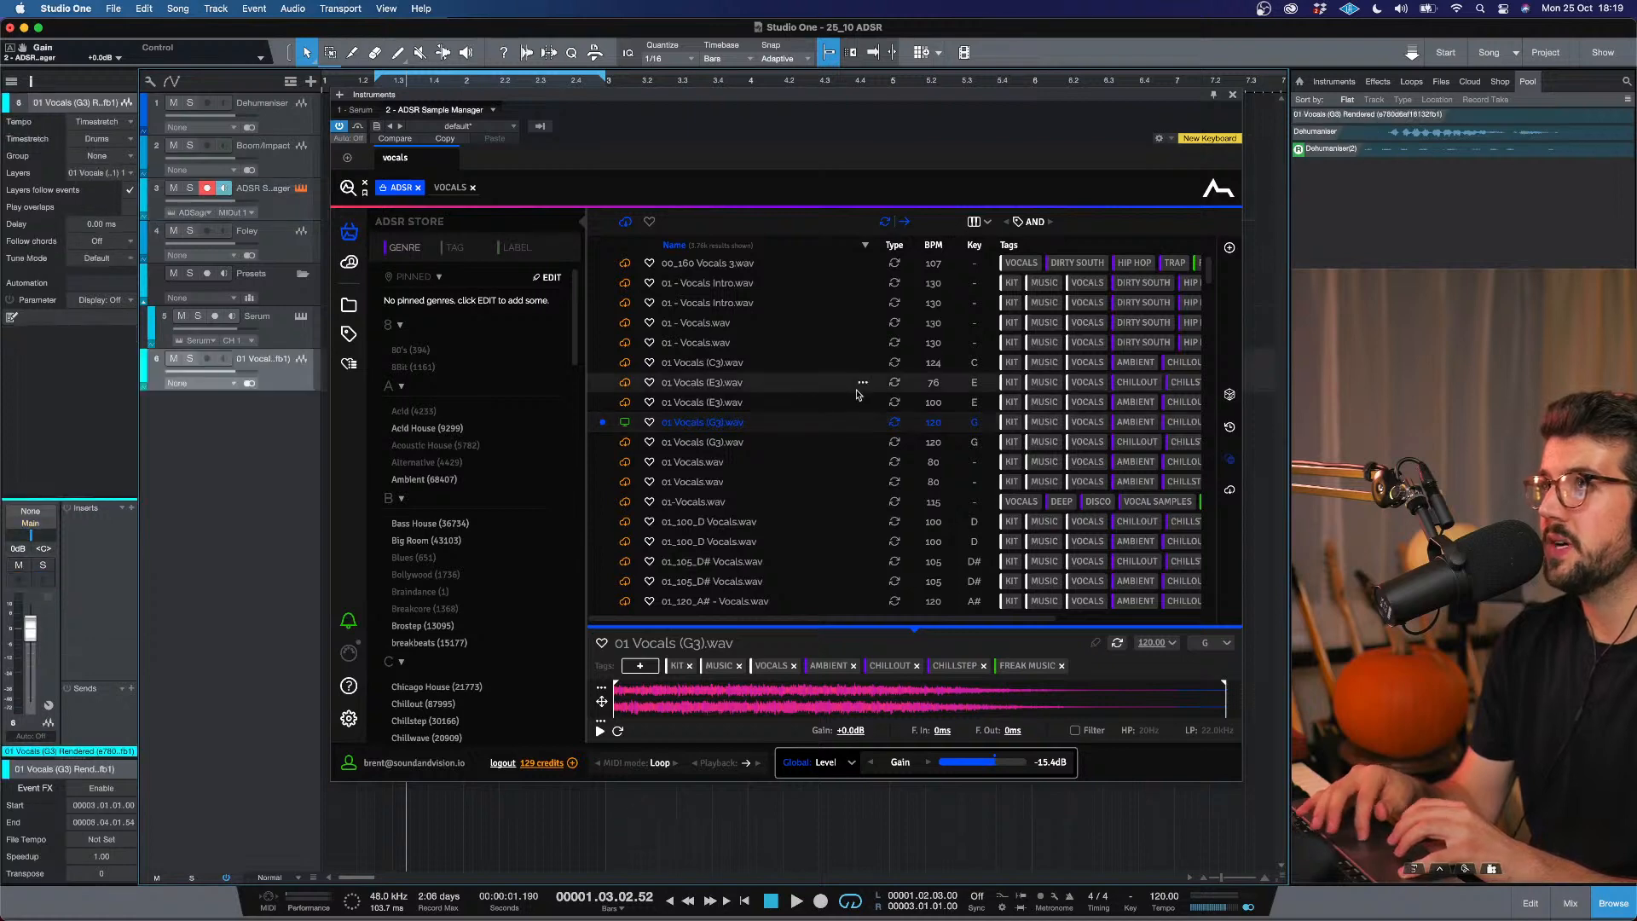
click(1232, 97)
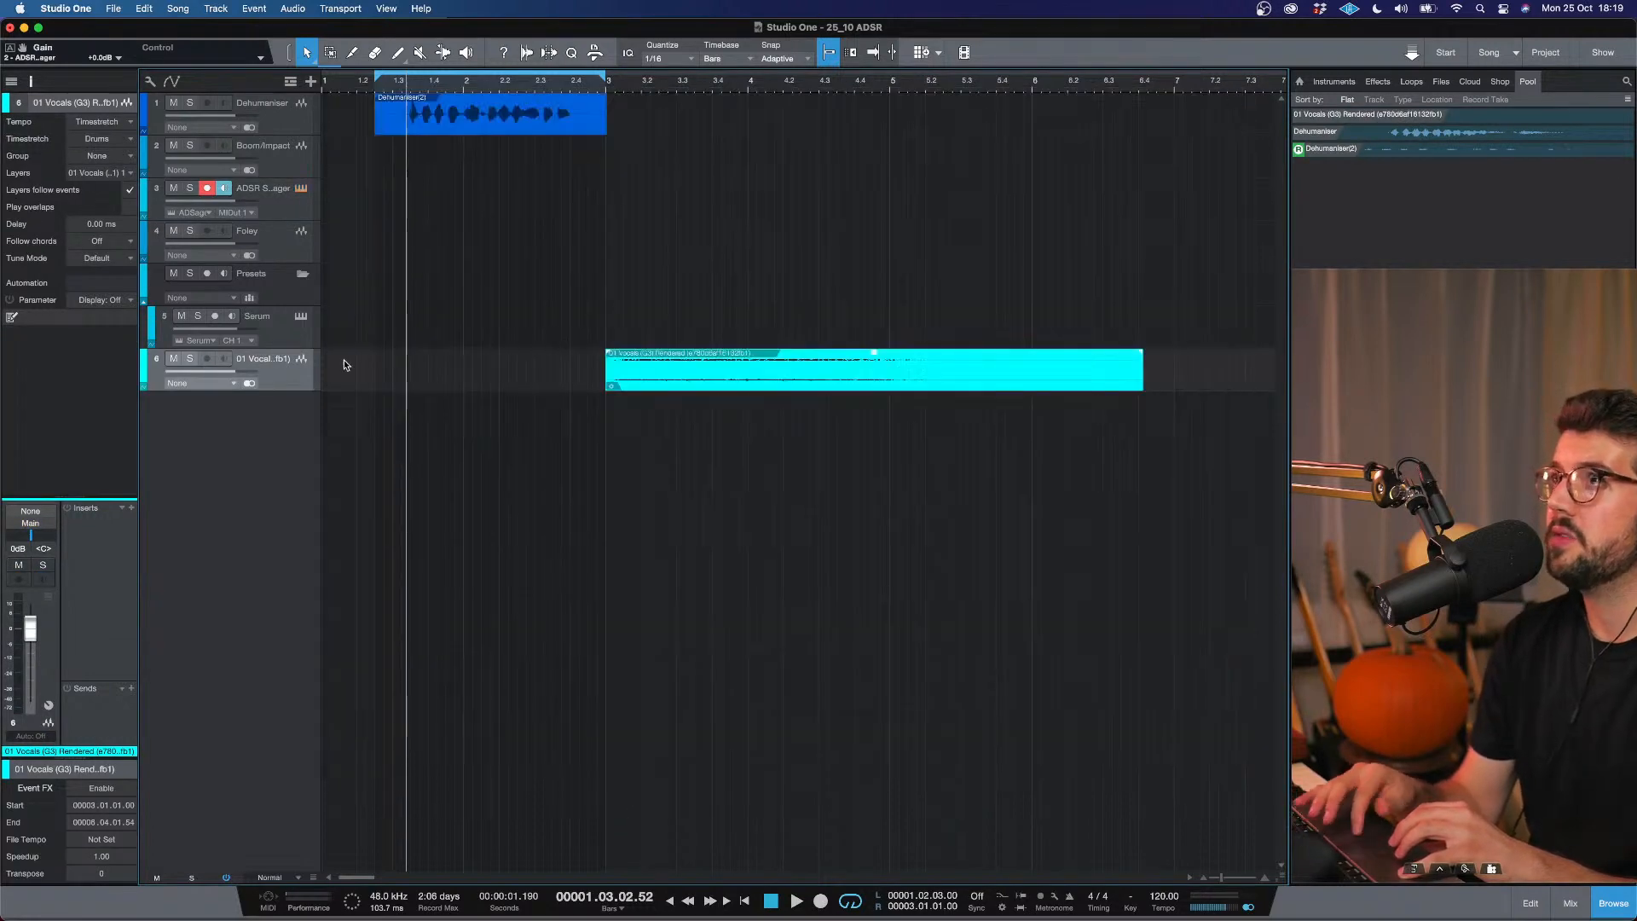
Move the vocal event onto the Dehumaniser track at about 3.3.3 and set the loop range over it from 3.3.3 to 5.4.4.
drag(663, 377, 836, 104)
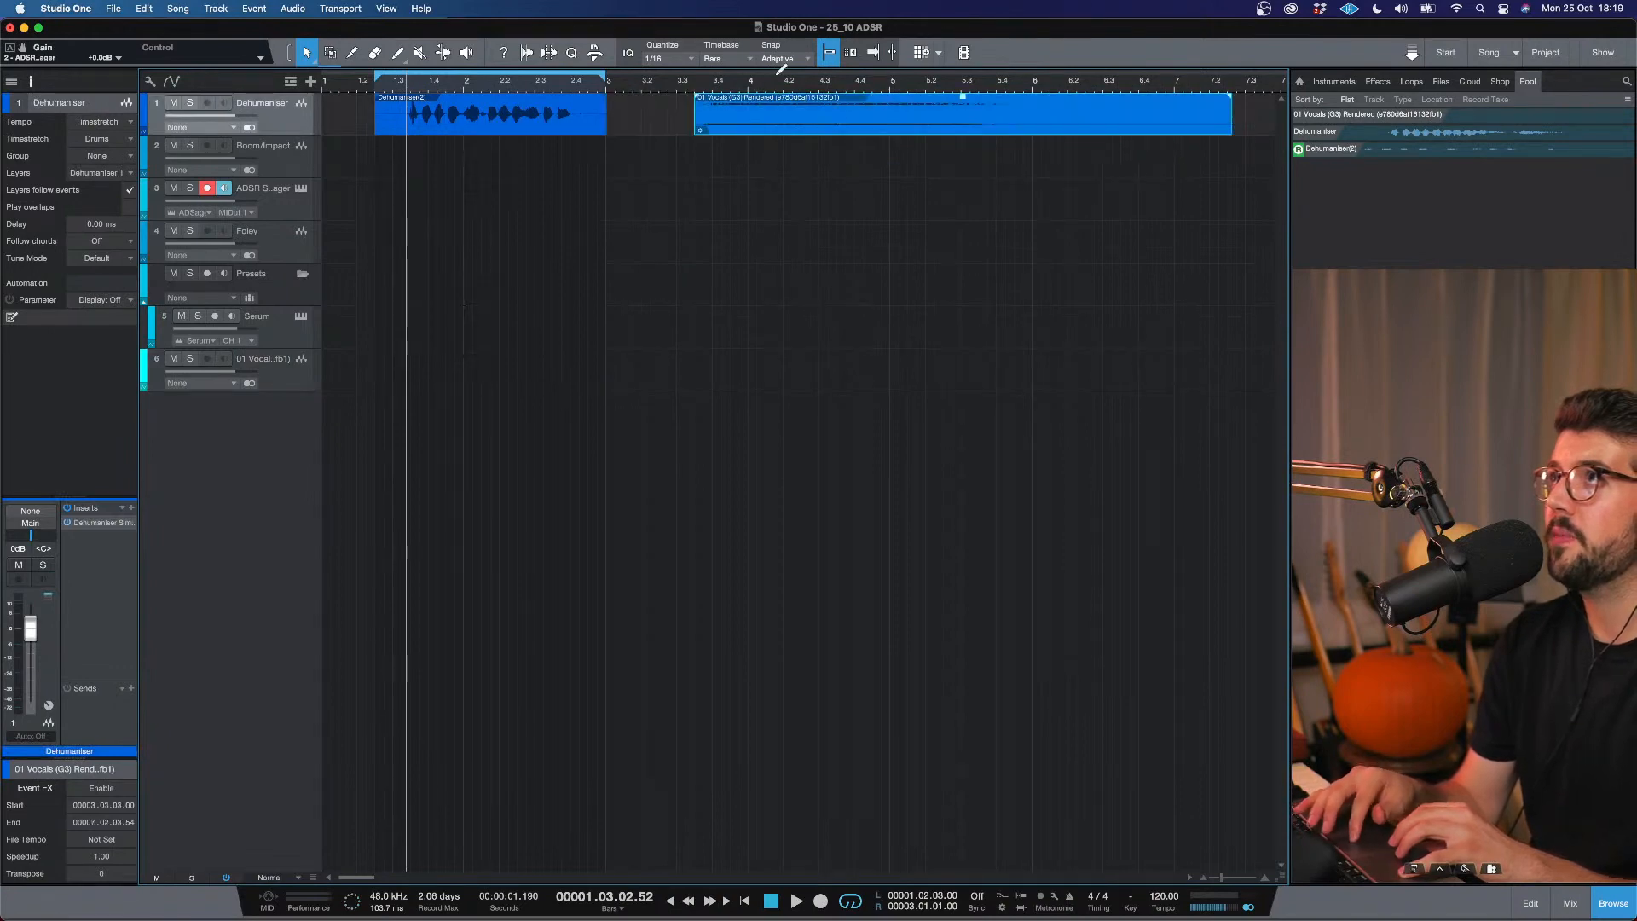
click(775, 79)
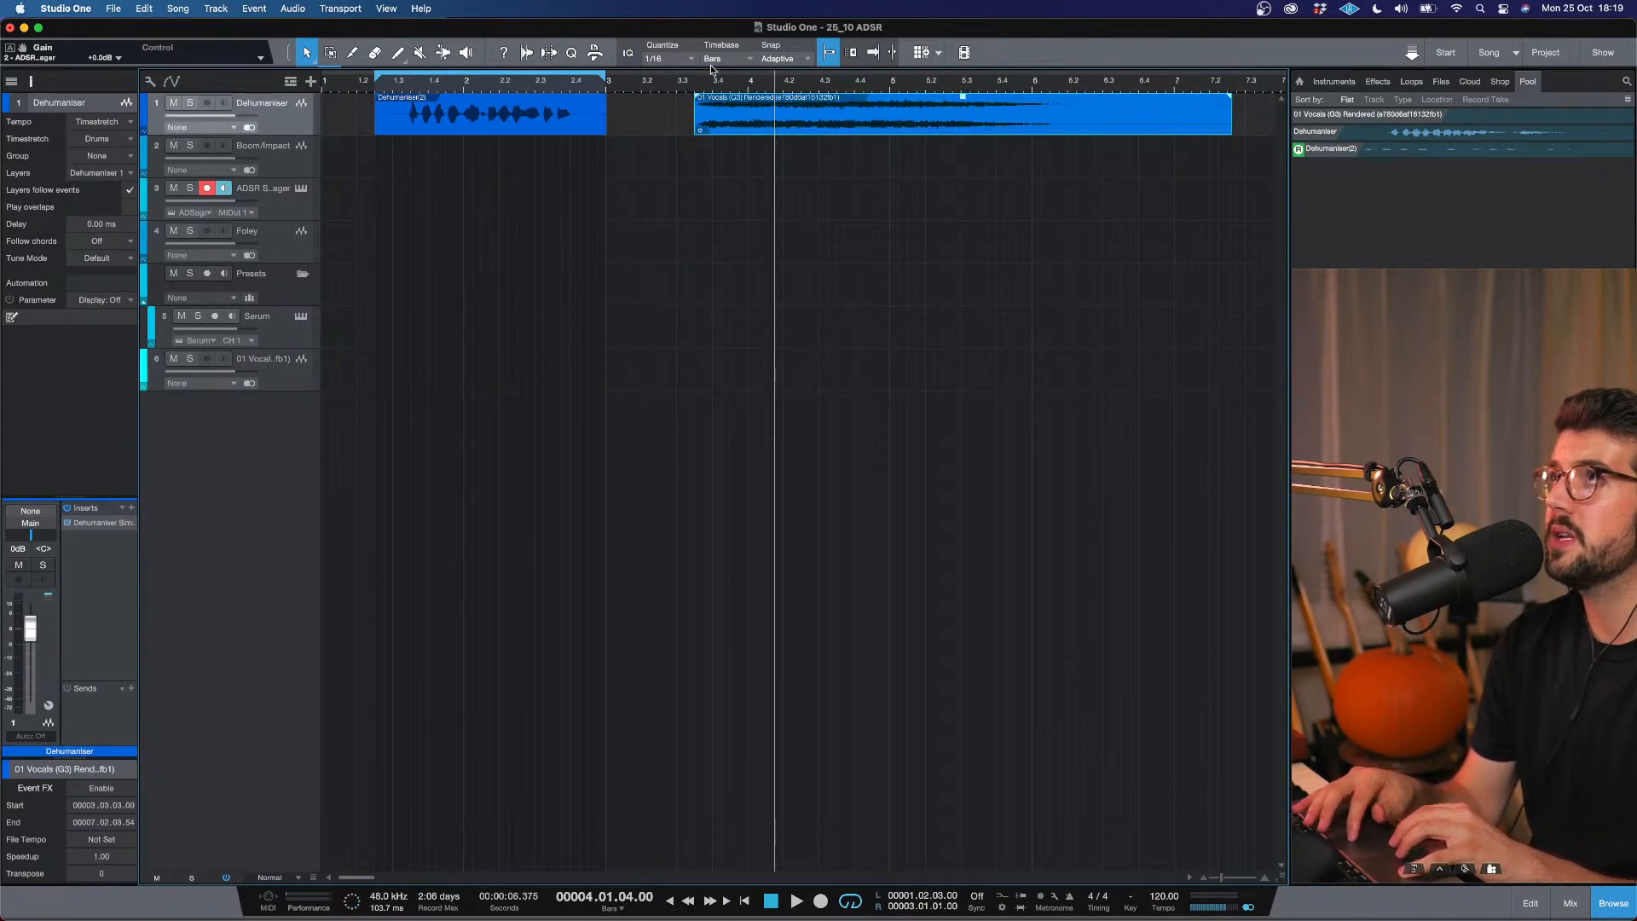
drag(699, 74, 1023, 34)
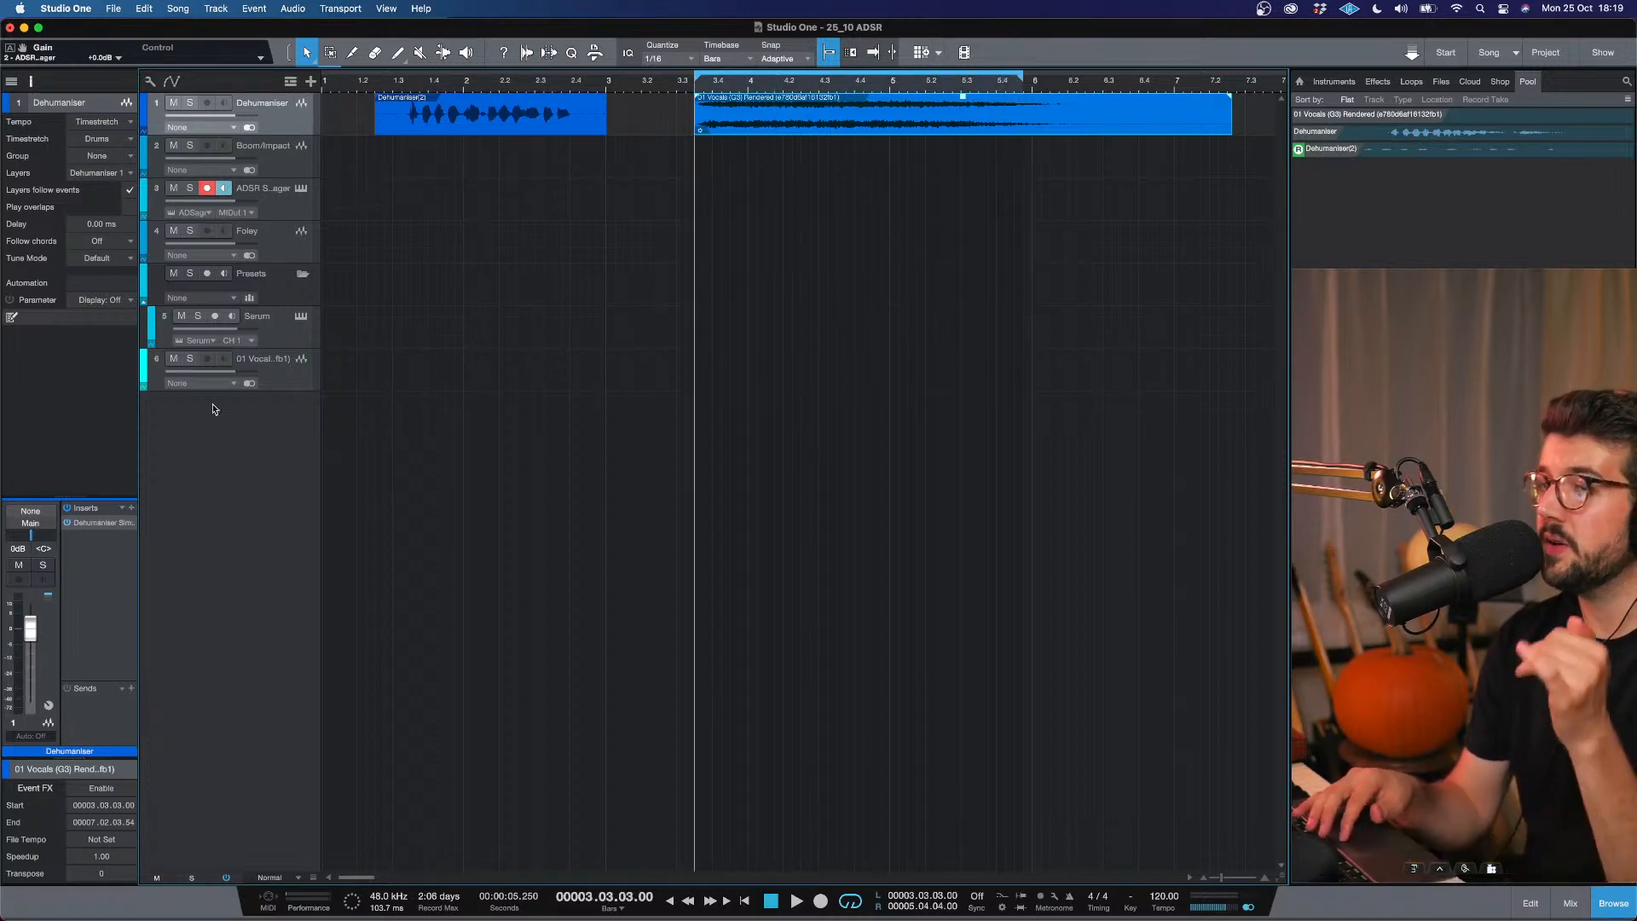
Open Dehumaniser Simple Monsters on the Dehumaniser track and play the looped vocal through the Martian preset.
double_click(100, 523)
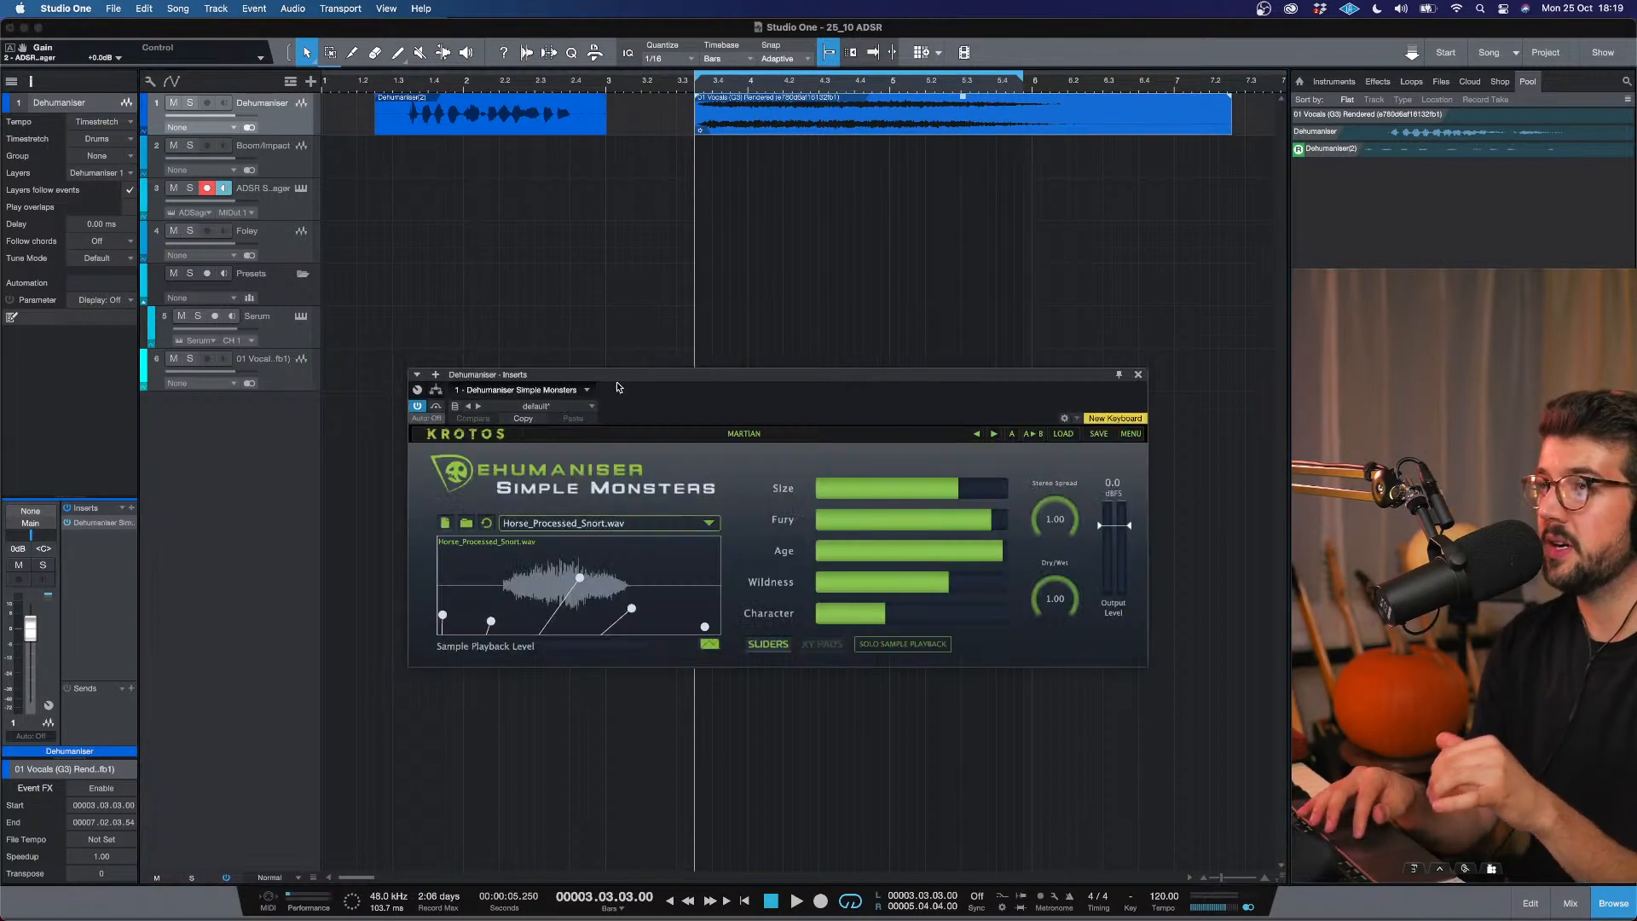
drag(620, 383, 581, 375)
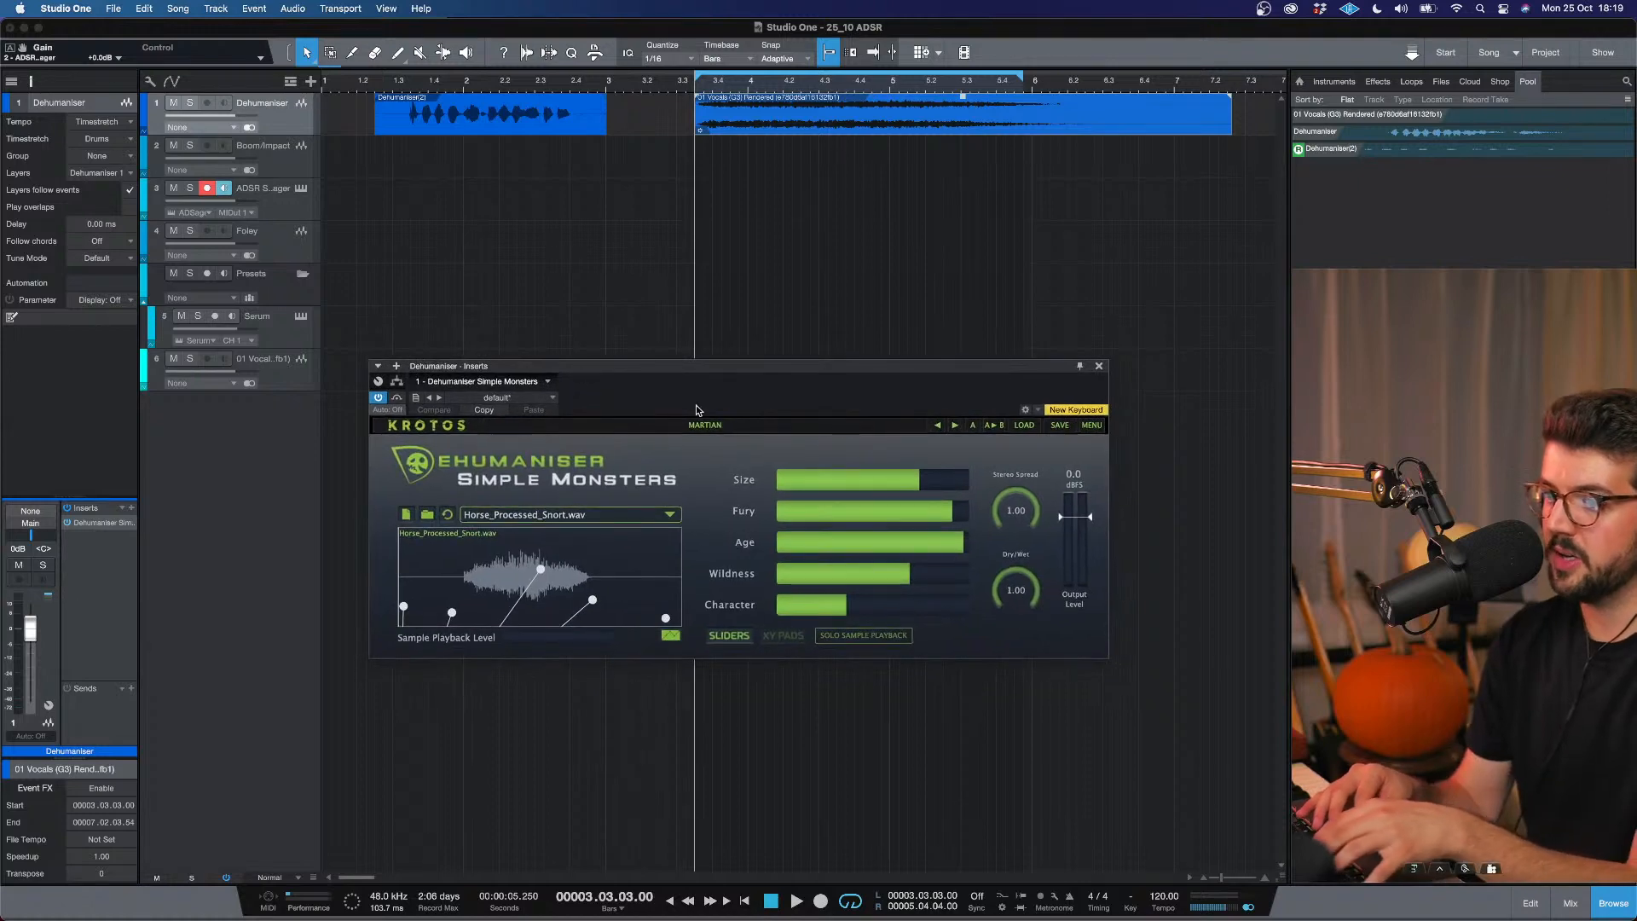
click(695, 329)
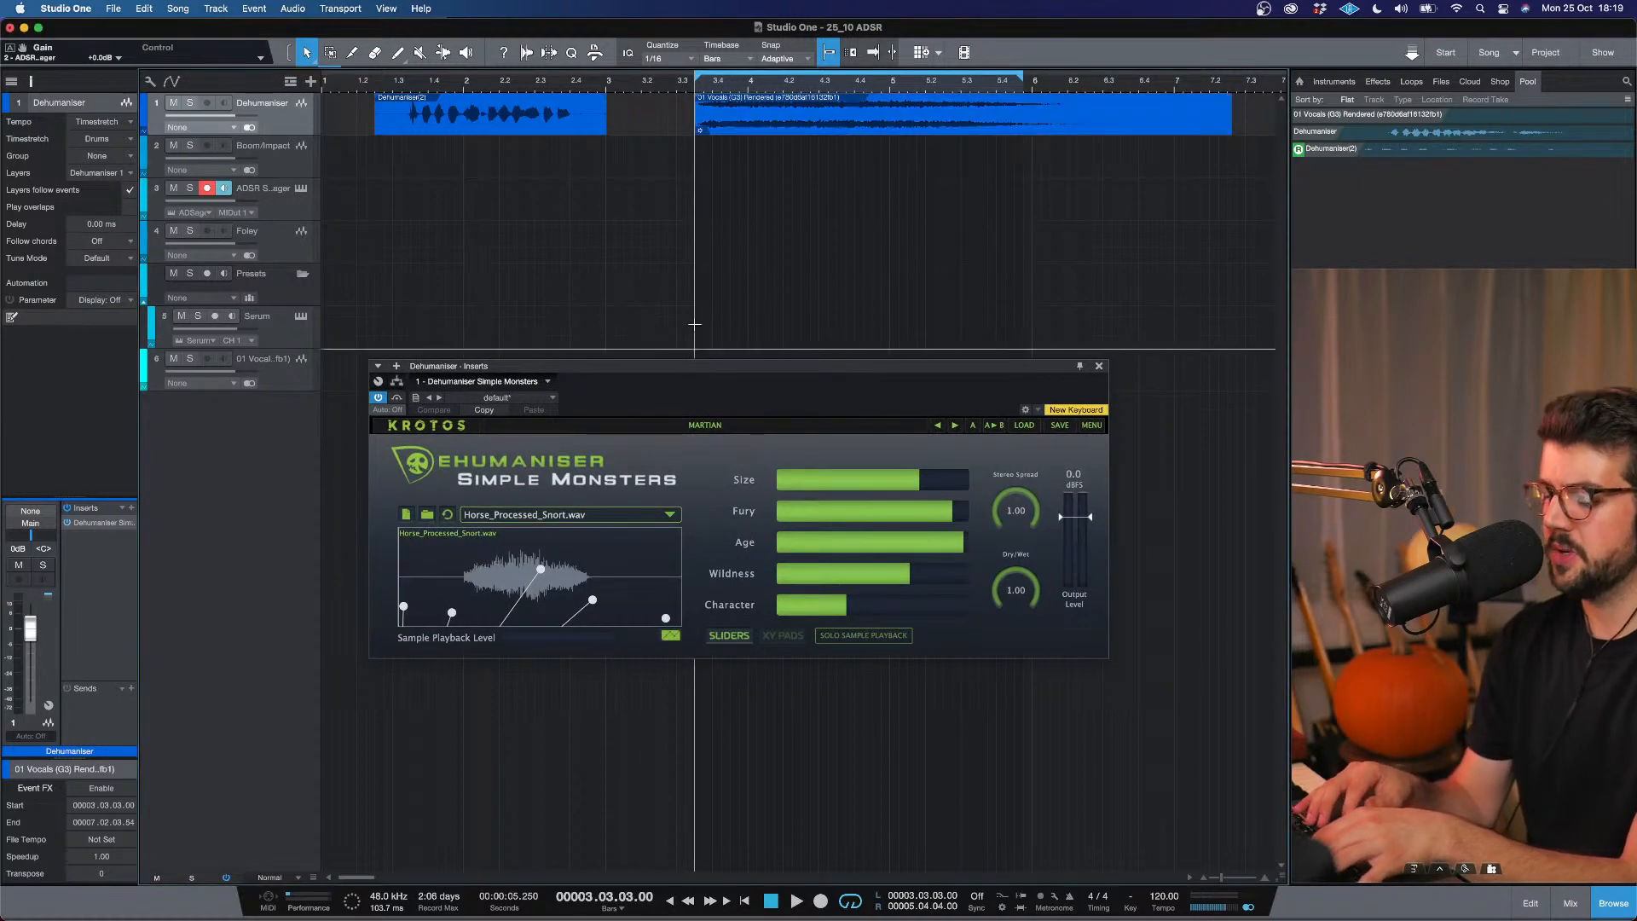
key(space)
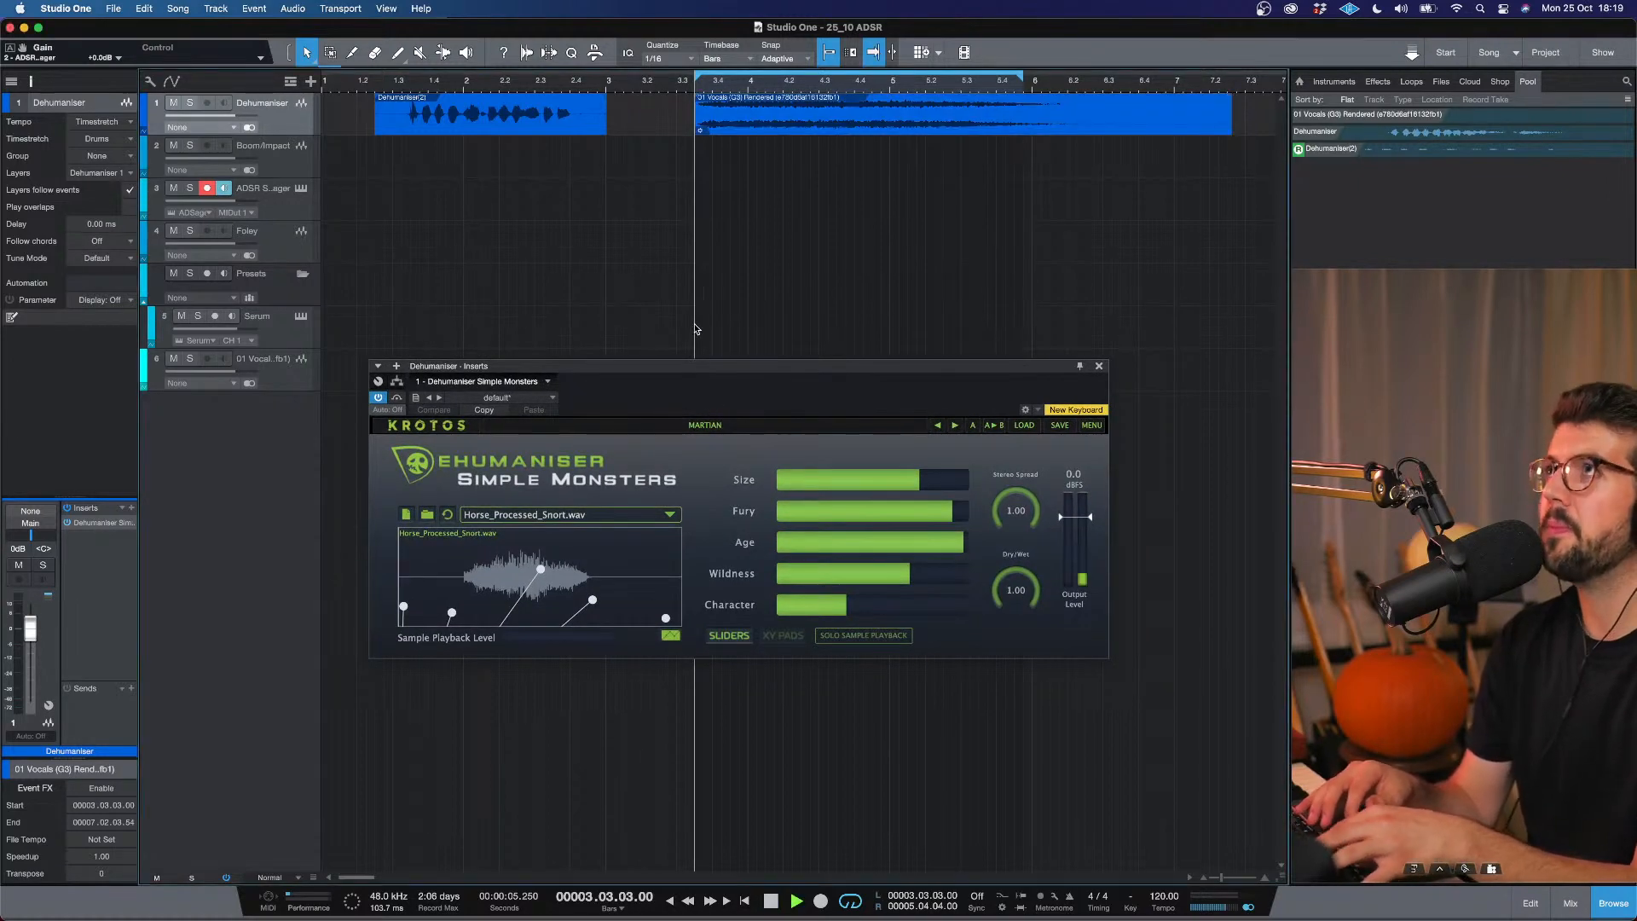
Audition successive Dehumaniser presets on the looped vocal, including Tiger Man Dialogue and Small Zombie, ending on Simple Monster.
click(955, 426)
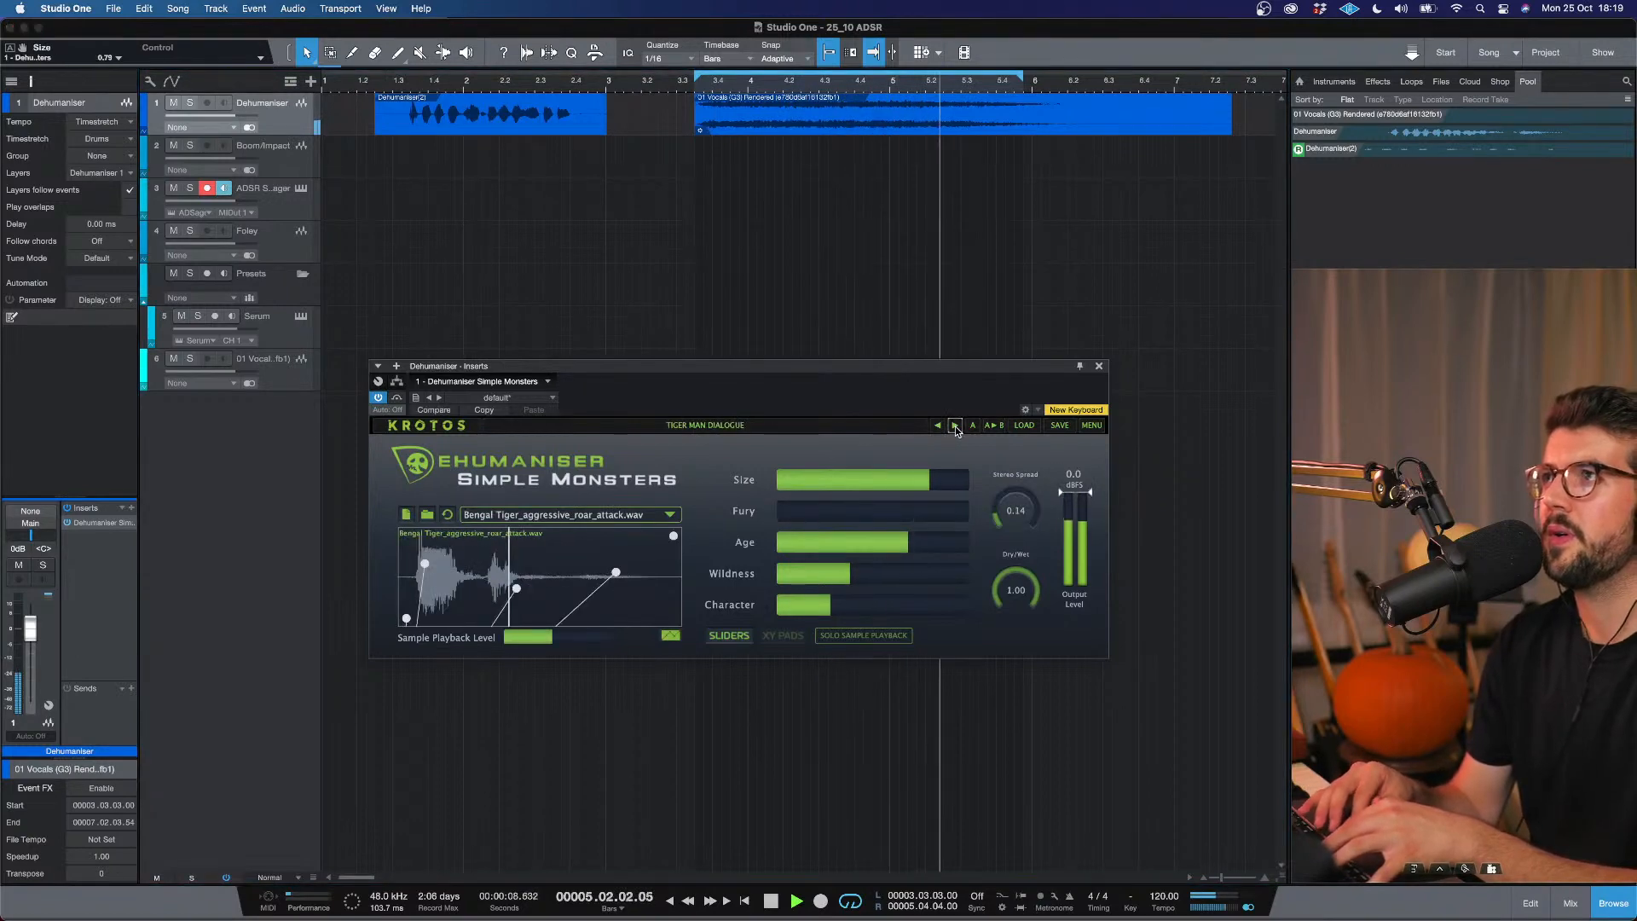
click(955, 426)
click(955, 425)
click(956, 426)
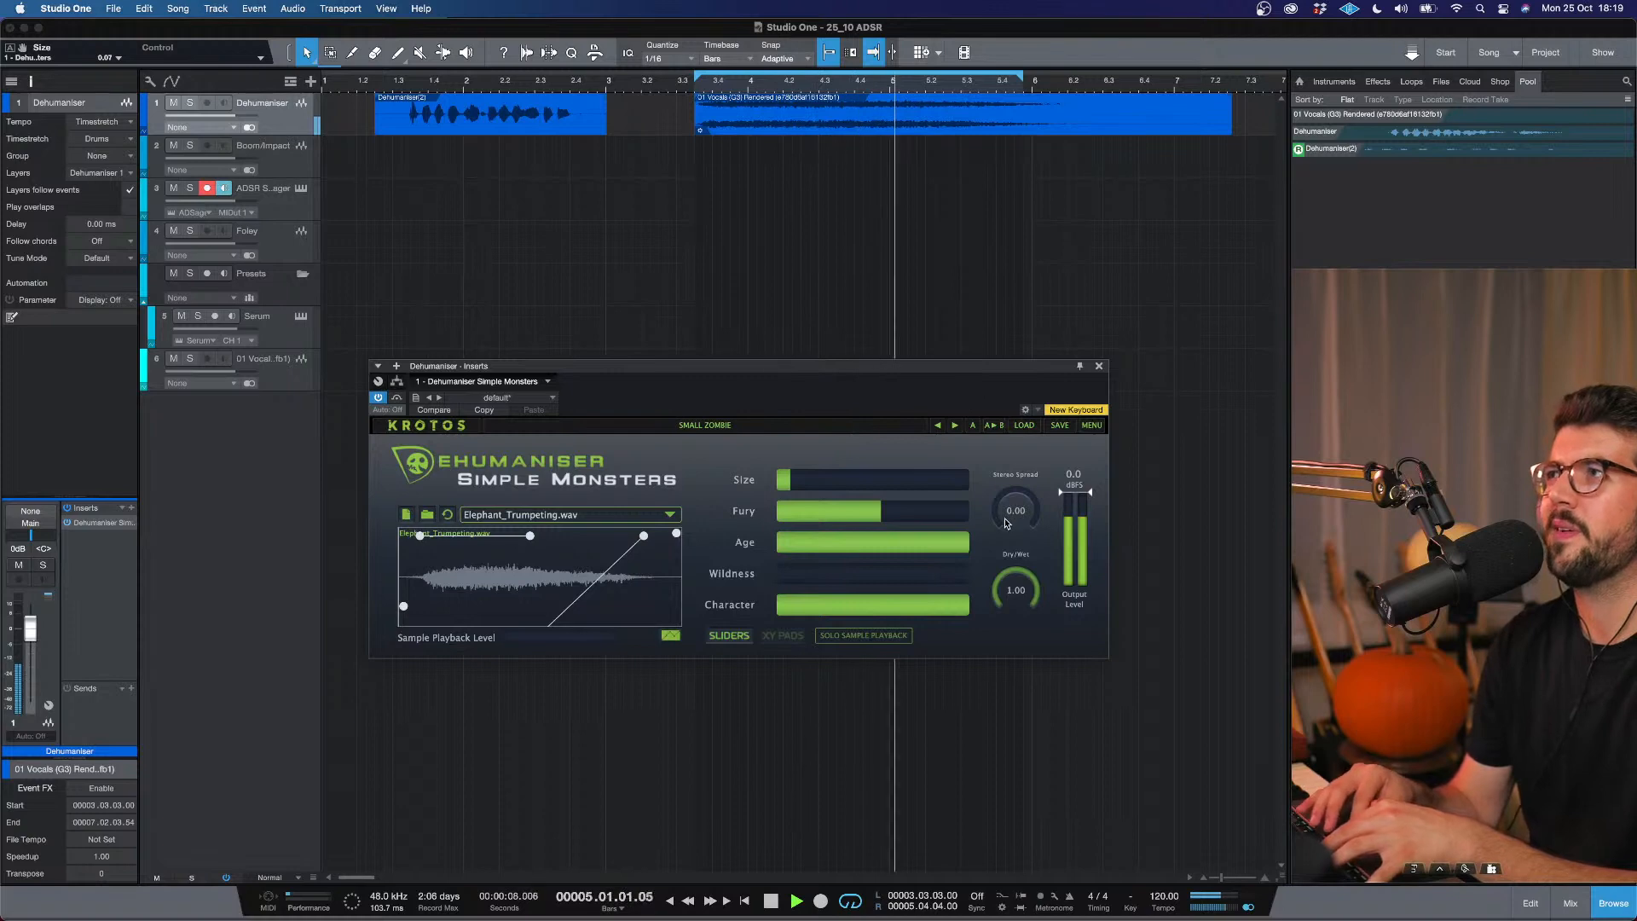
click(955, 425)
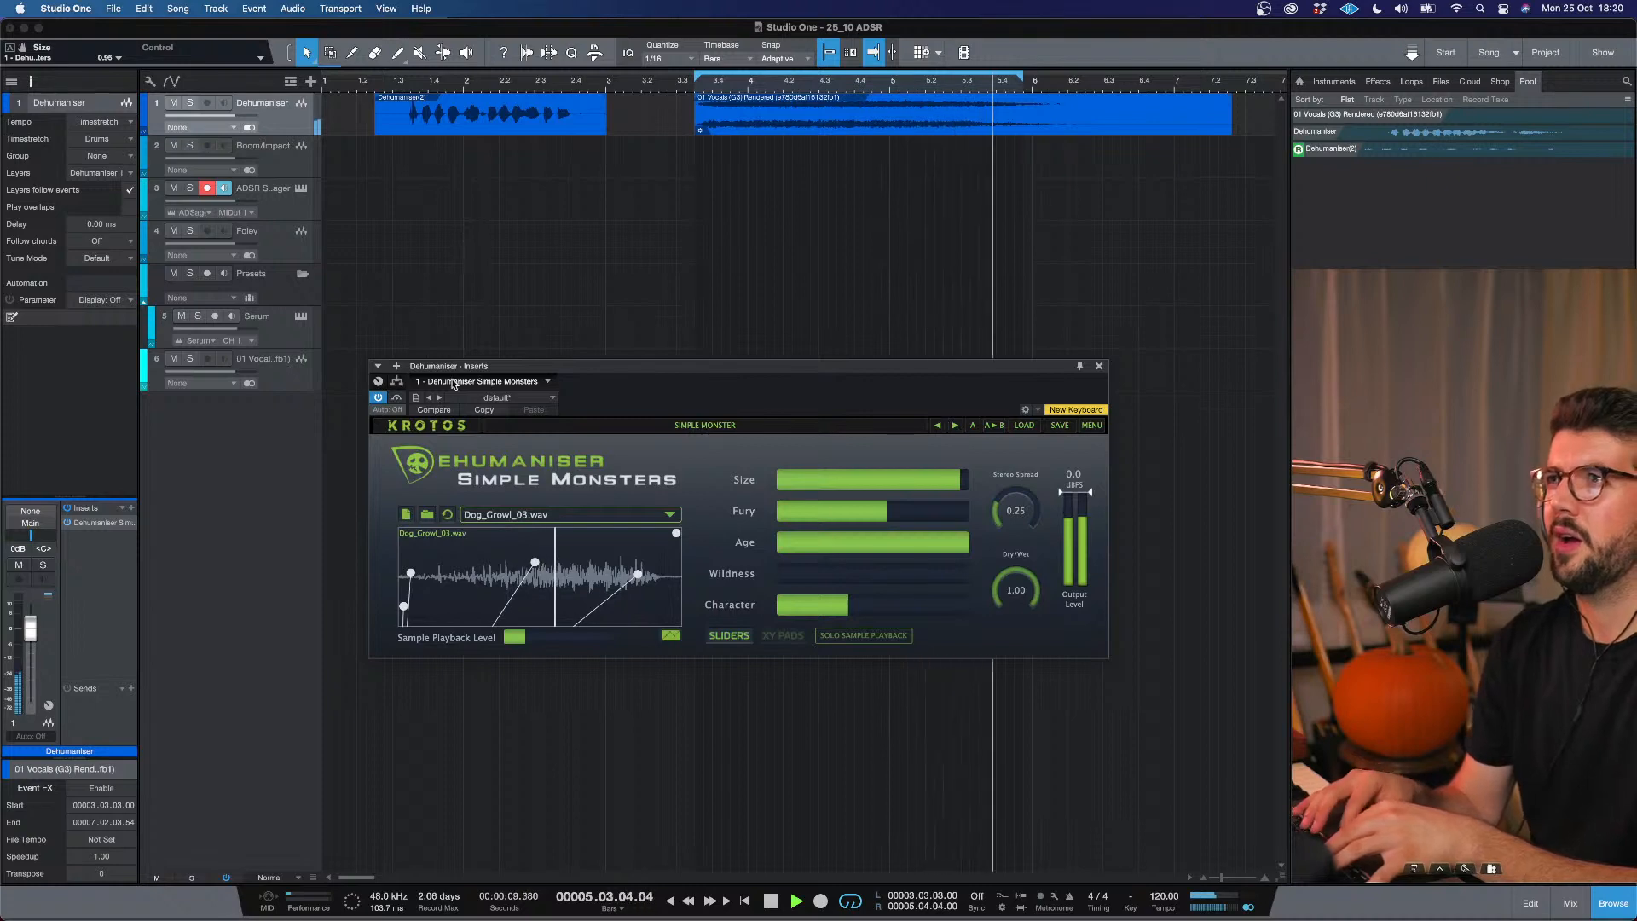
Compare the bypassed and processed vocal with the Simple Monster preset during loop playback, leaving the effect active.
click(398, 398)
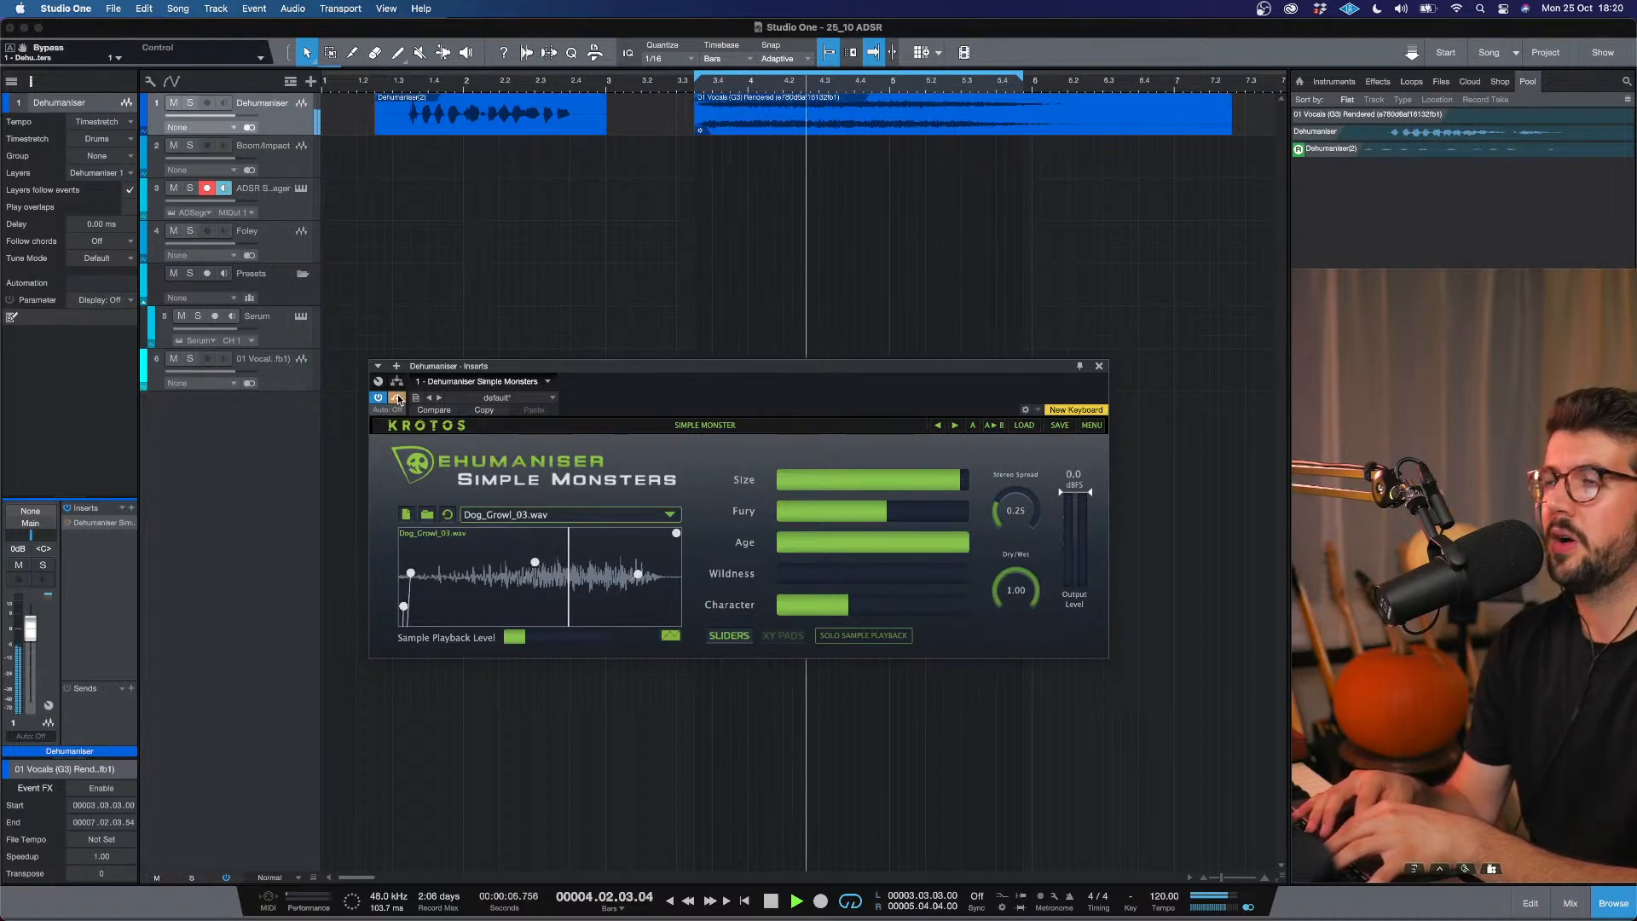
click(398, 398)
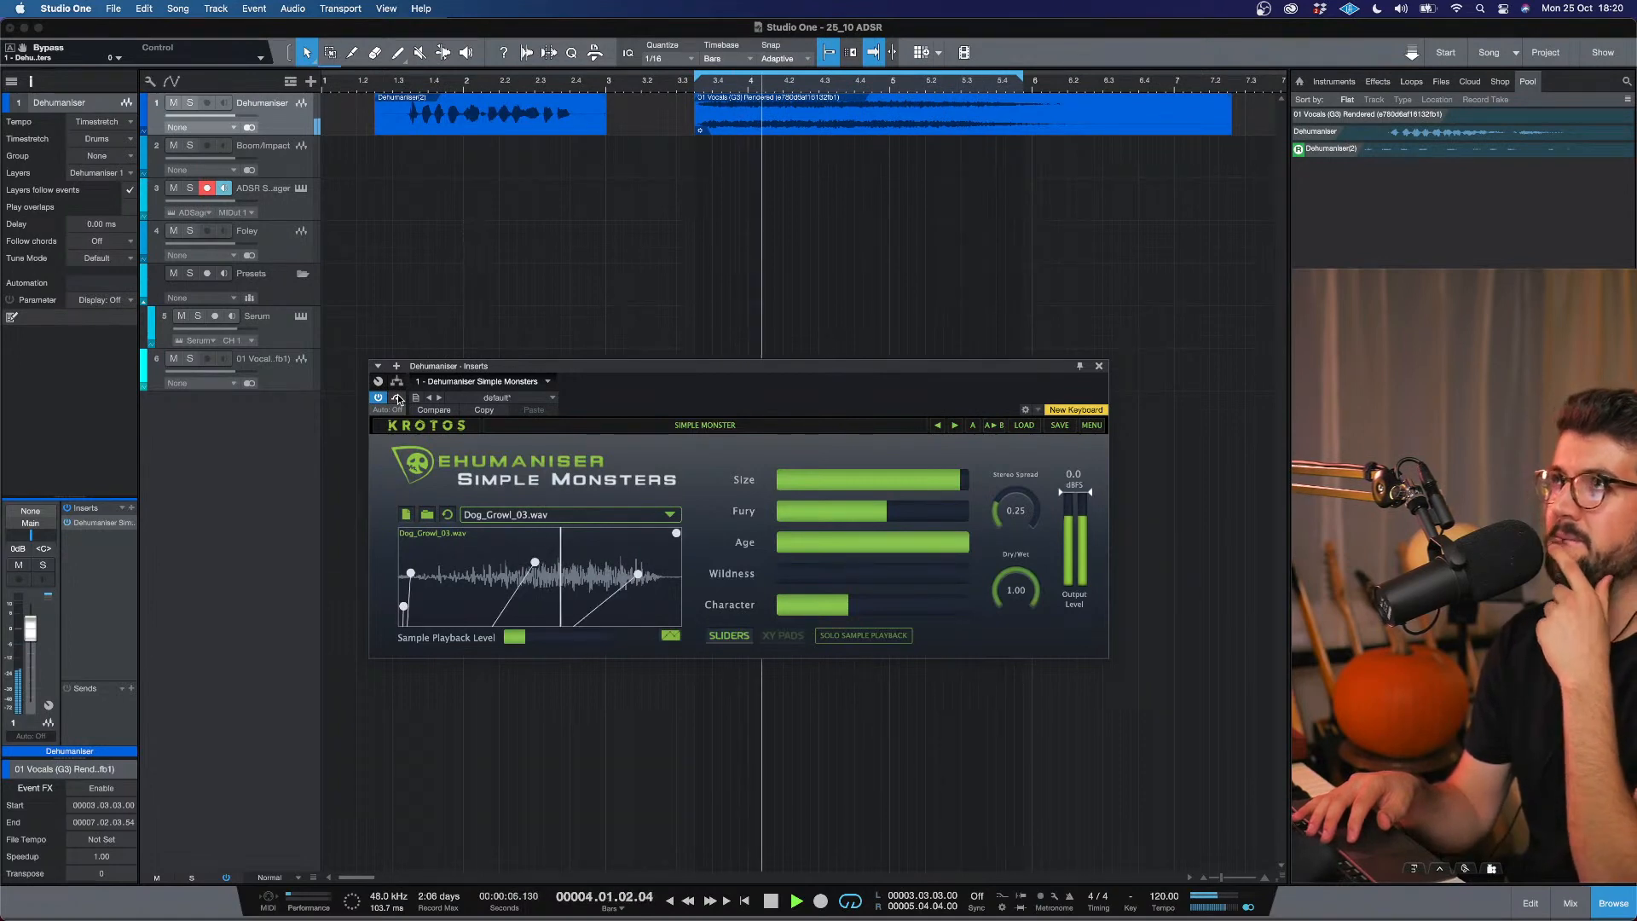
key(space)
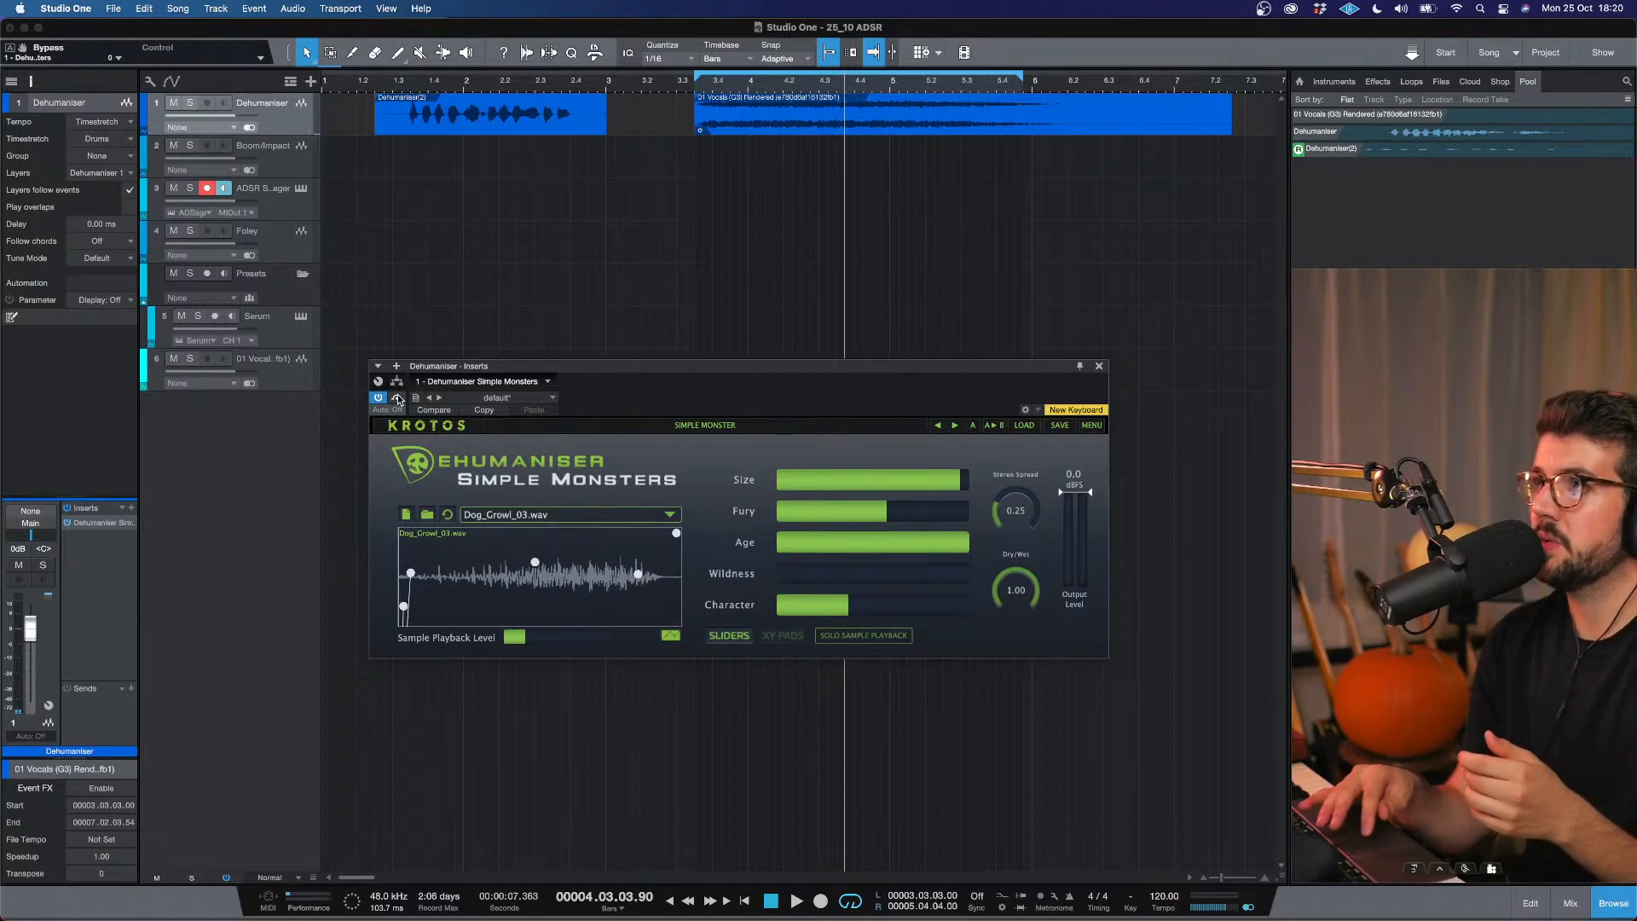
click(397, 398)
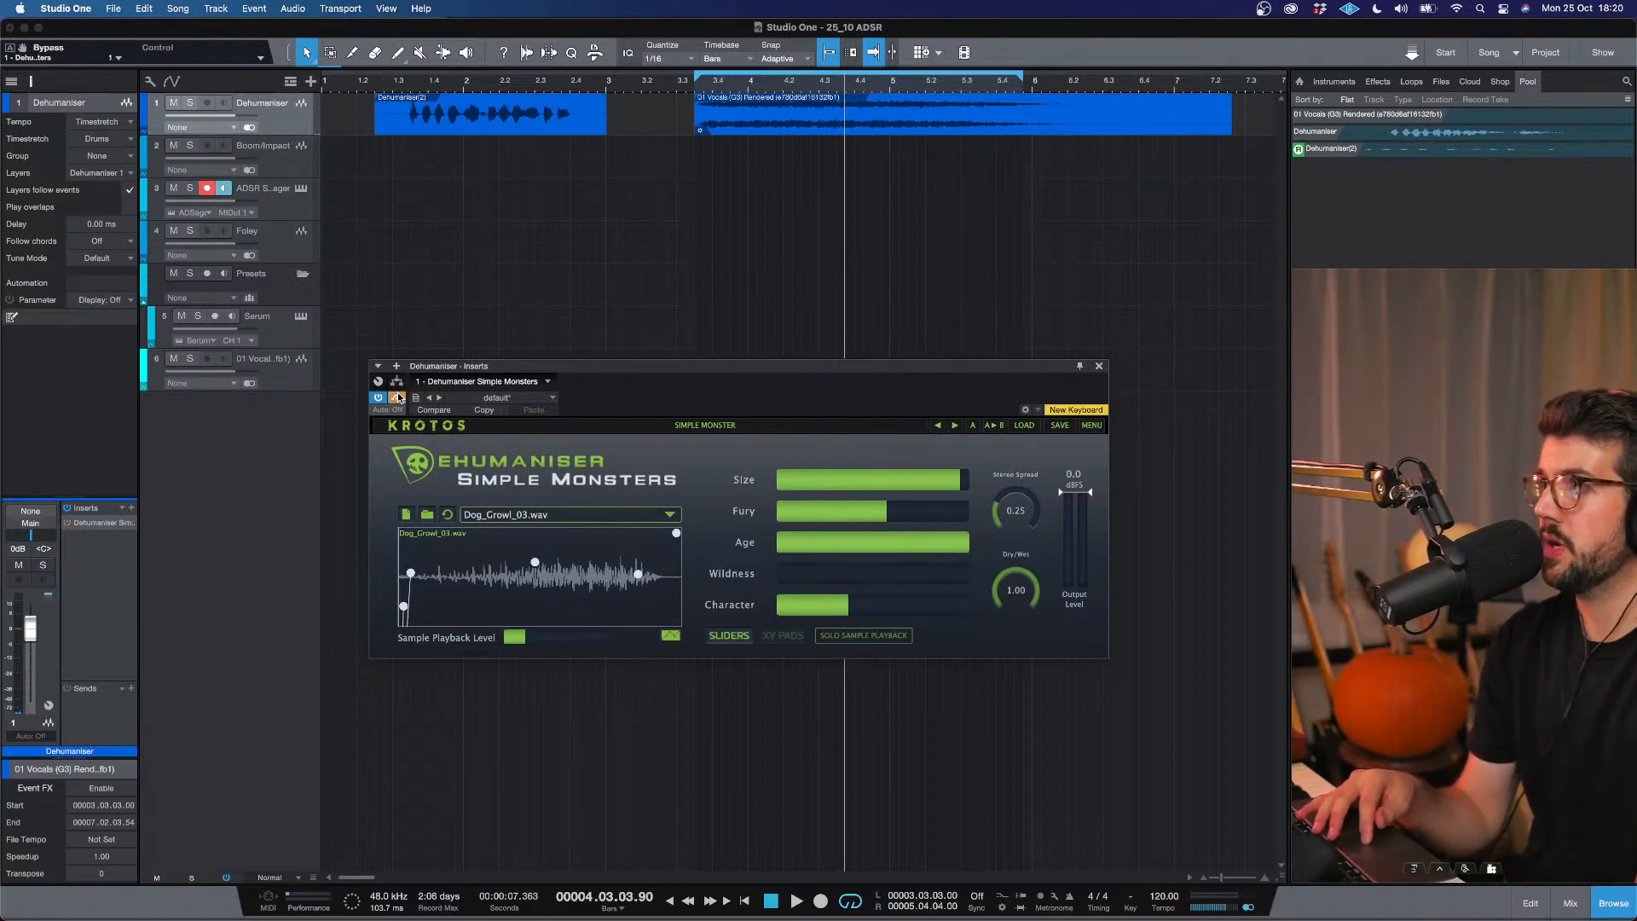
click(397, 398)
key(space)
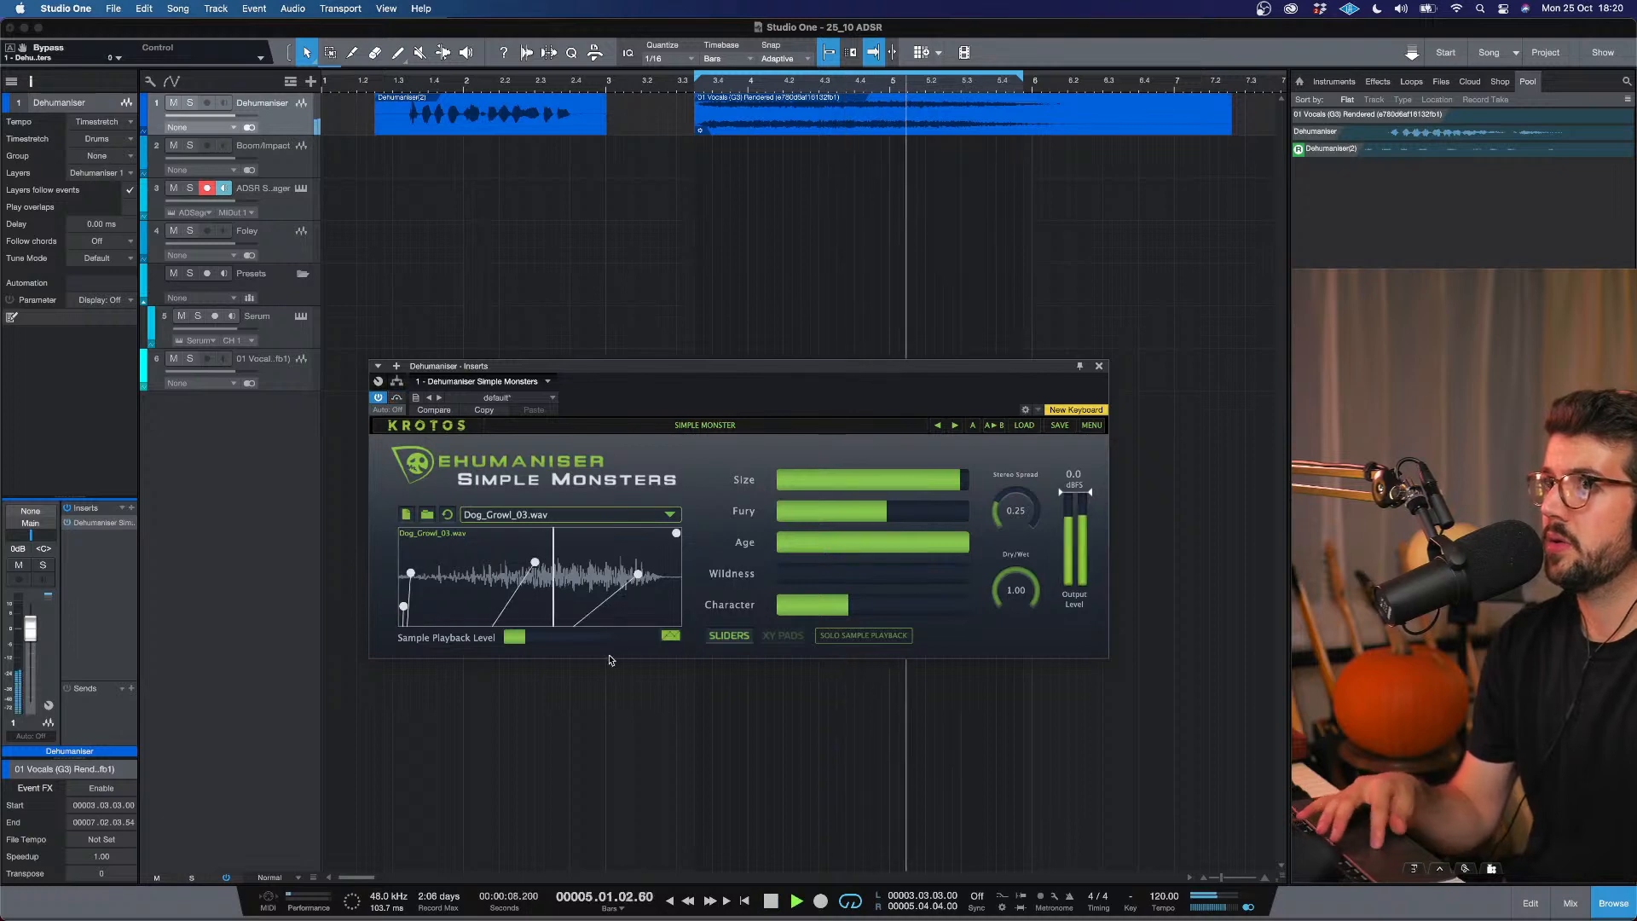
Select the Serum track, audition it together with the looped monster vocal, and close the Serum inserts window.
click(331, 317)
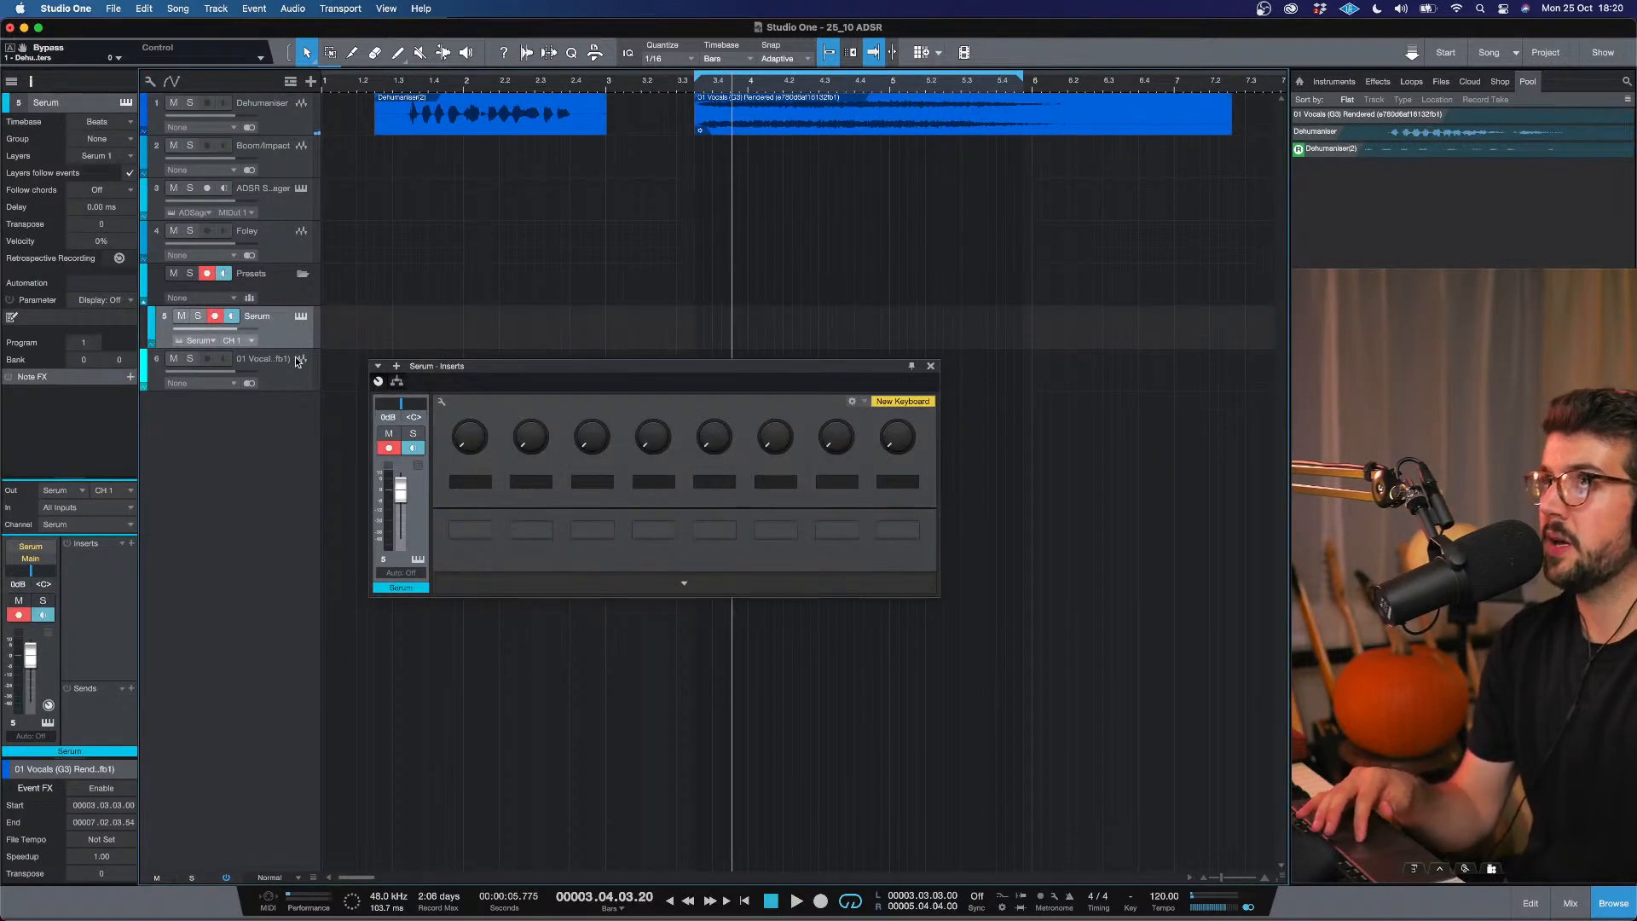
key(space)
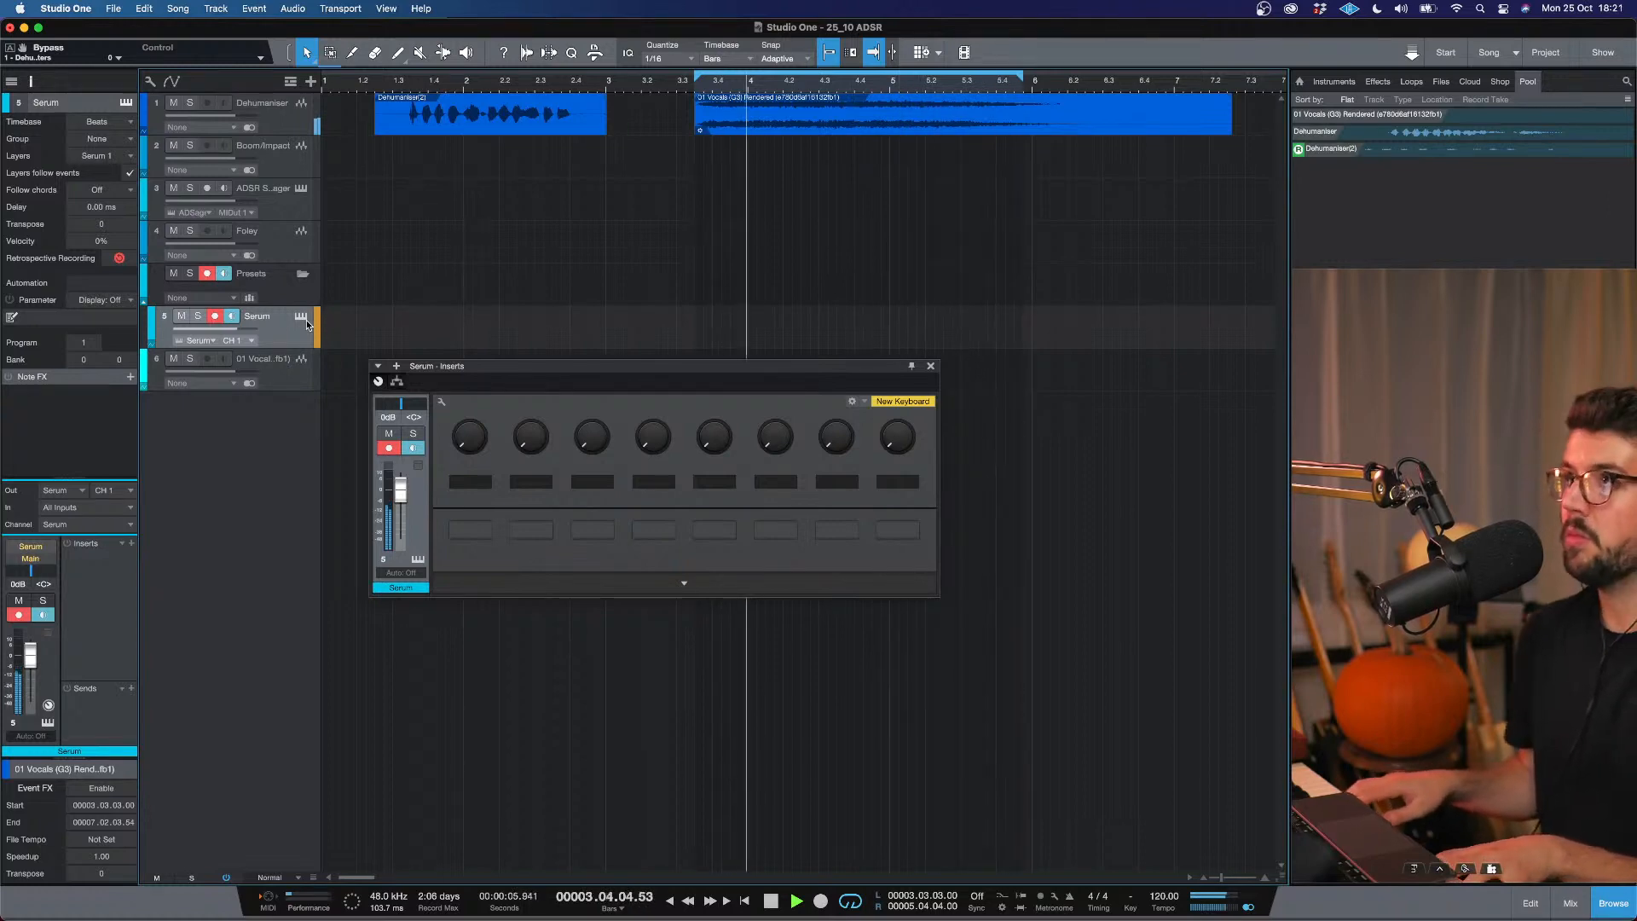
key(space)
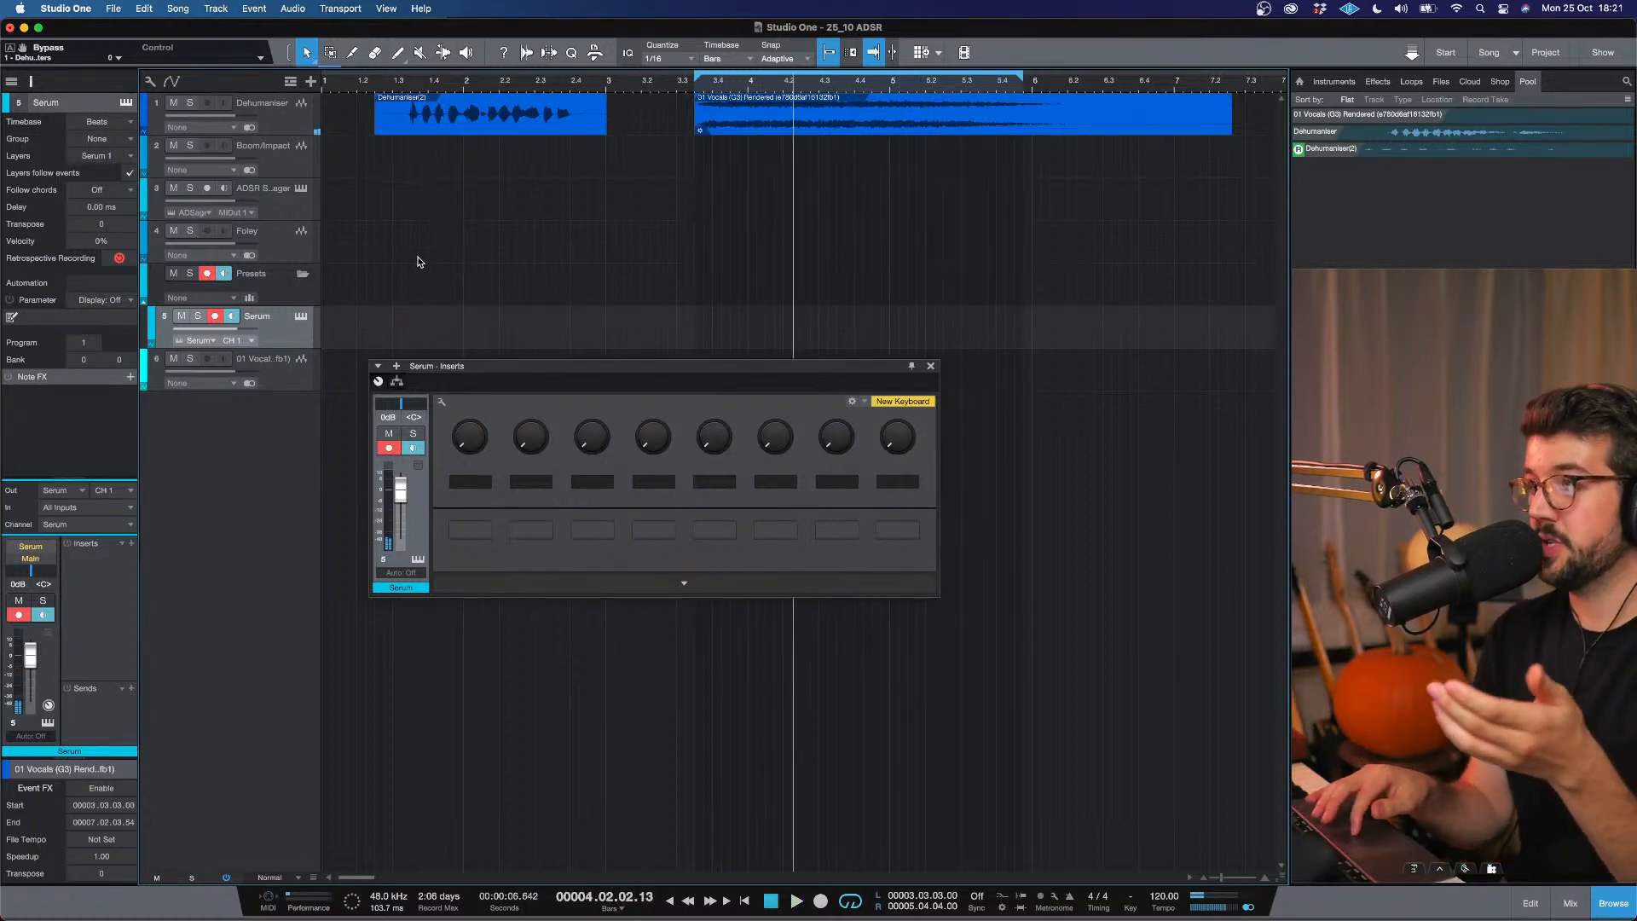
click(930, 365)
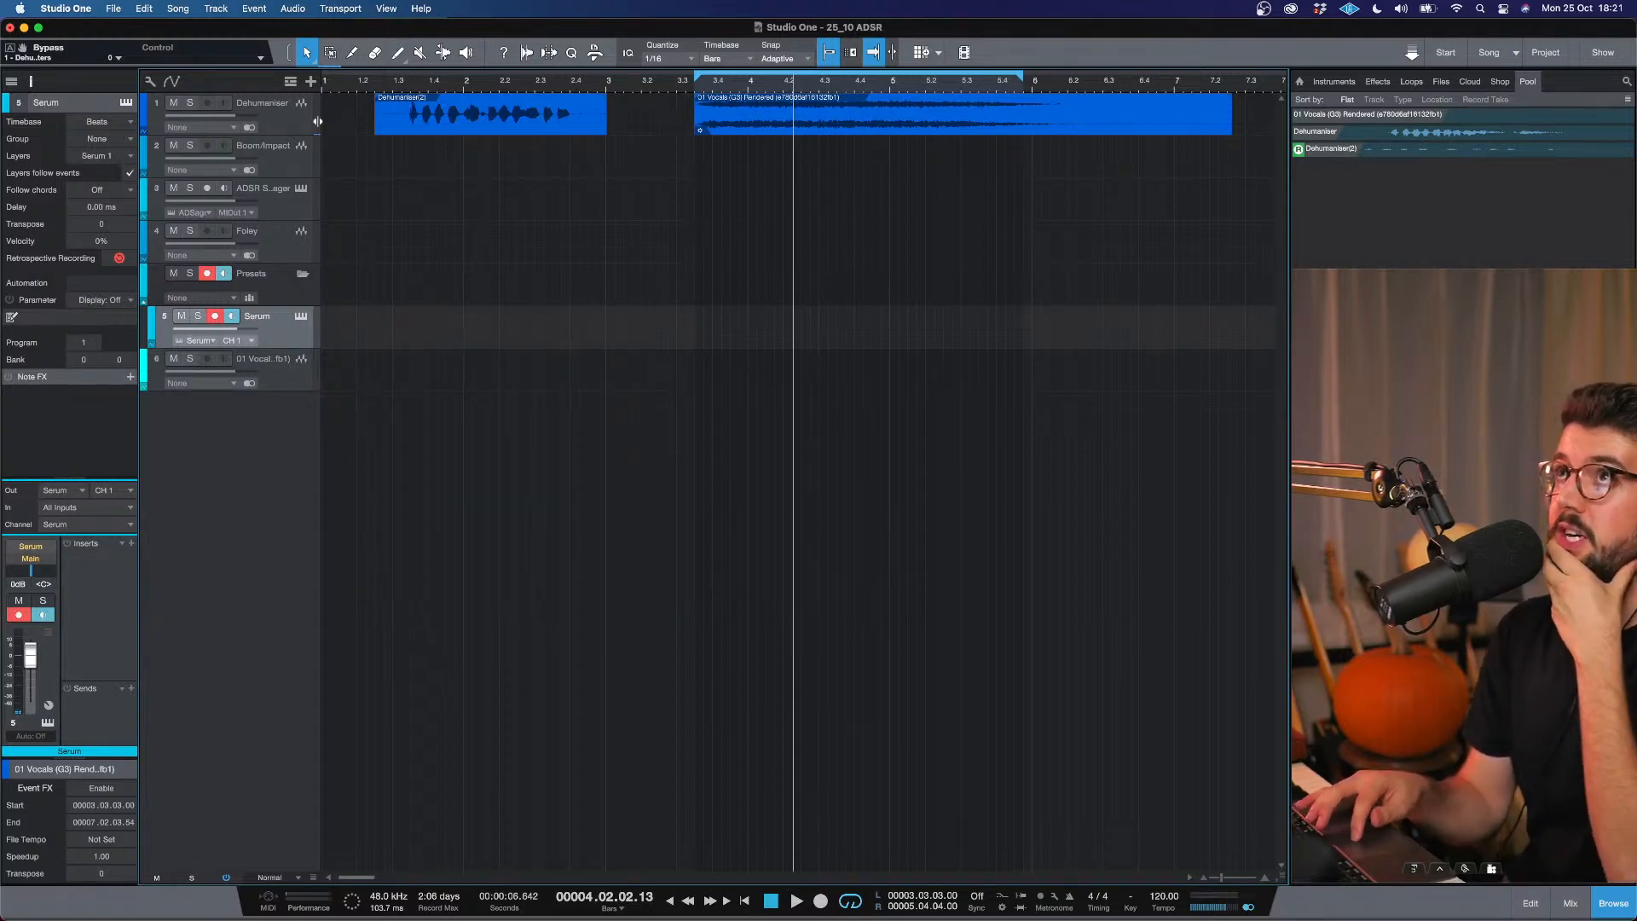
Set the Dehumaniser track's volume to about -1.8 dB after playing the looped vocal, and check Dry/Wet in its Dehumaniser plugin.
click(254, 113)
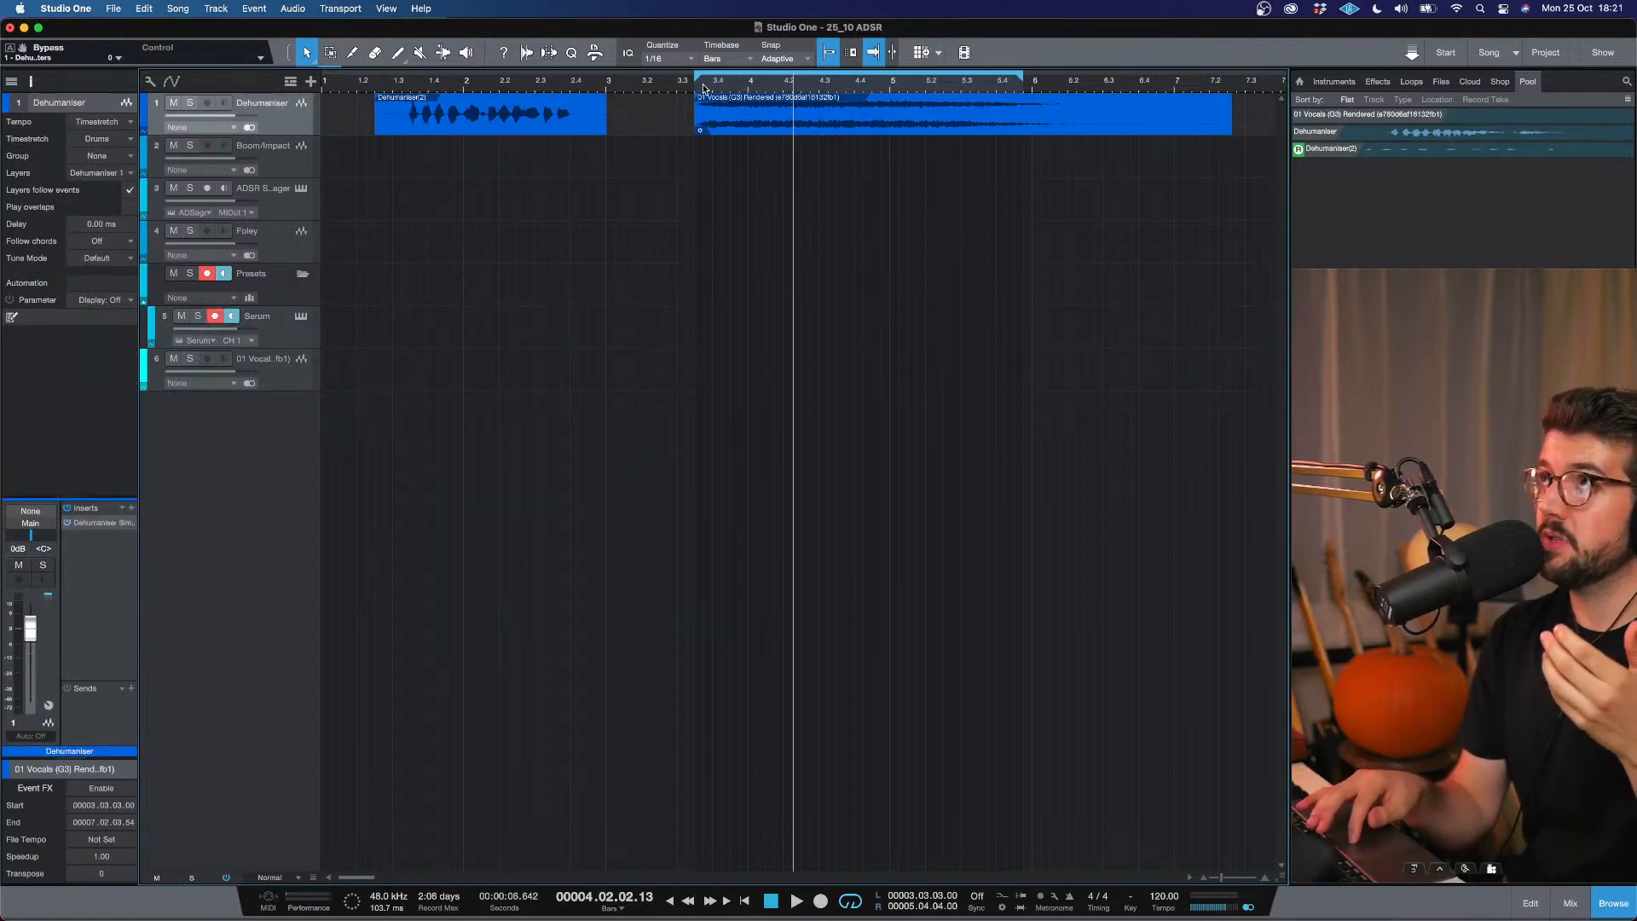
click(695, 88)
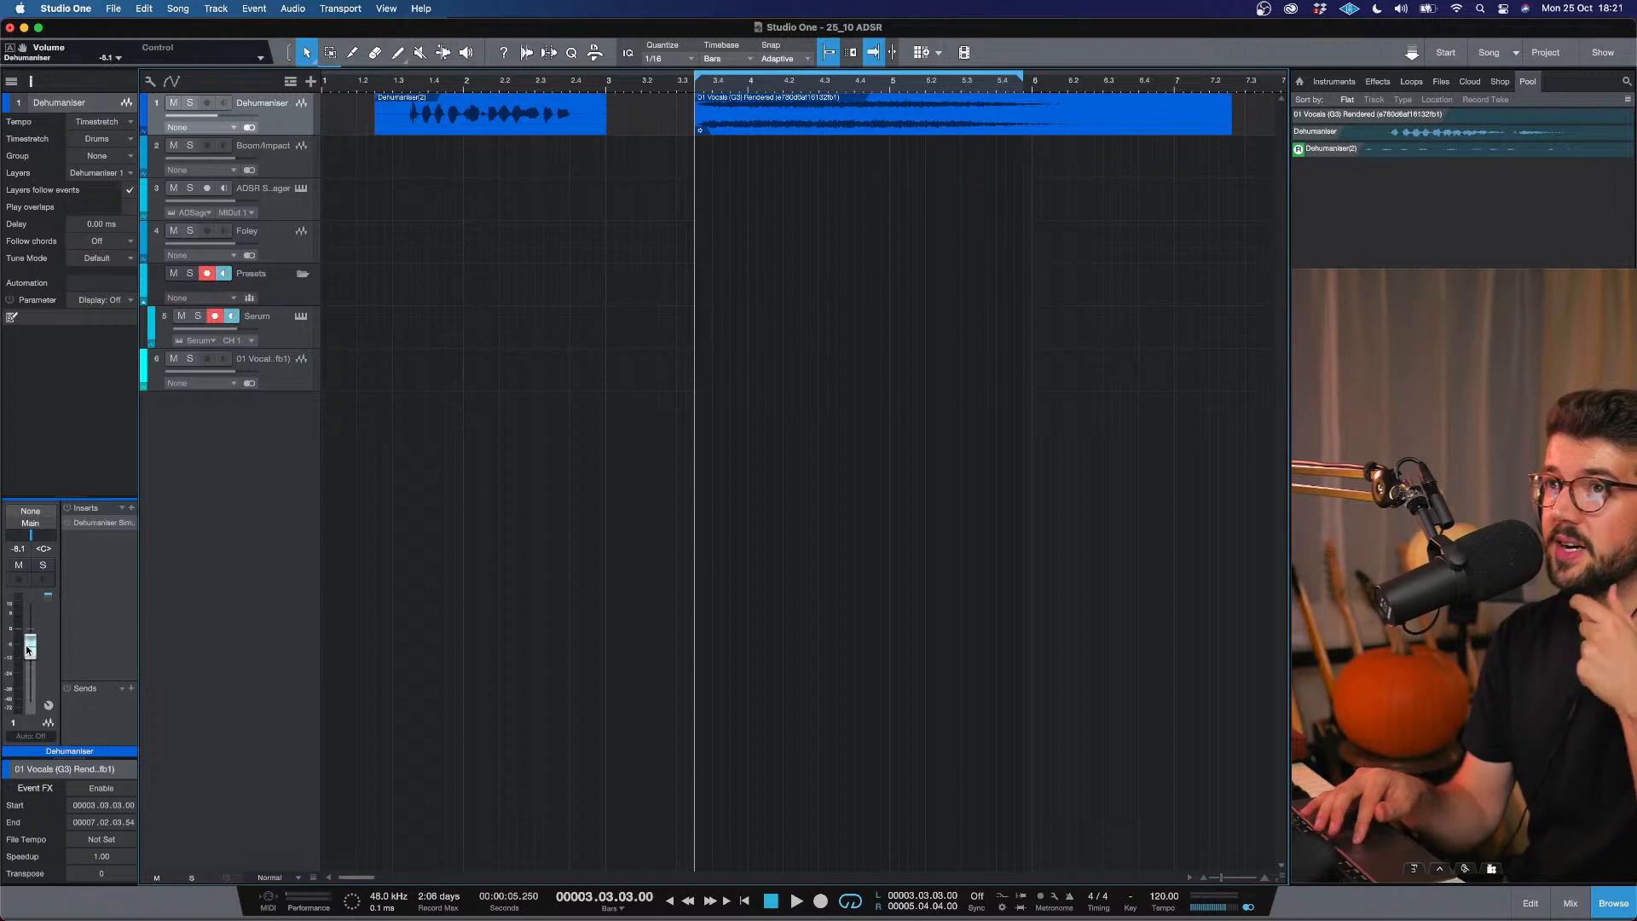
key(space)
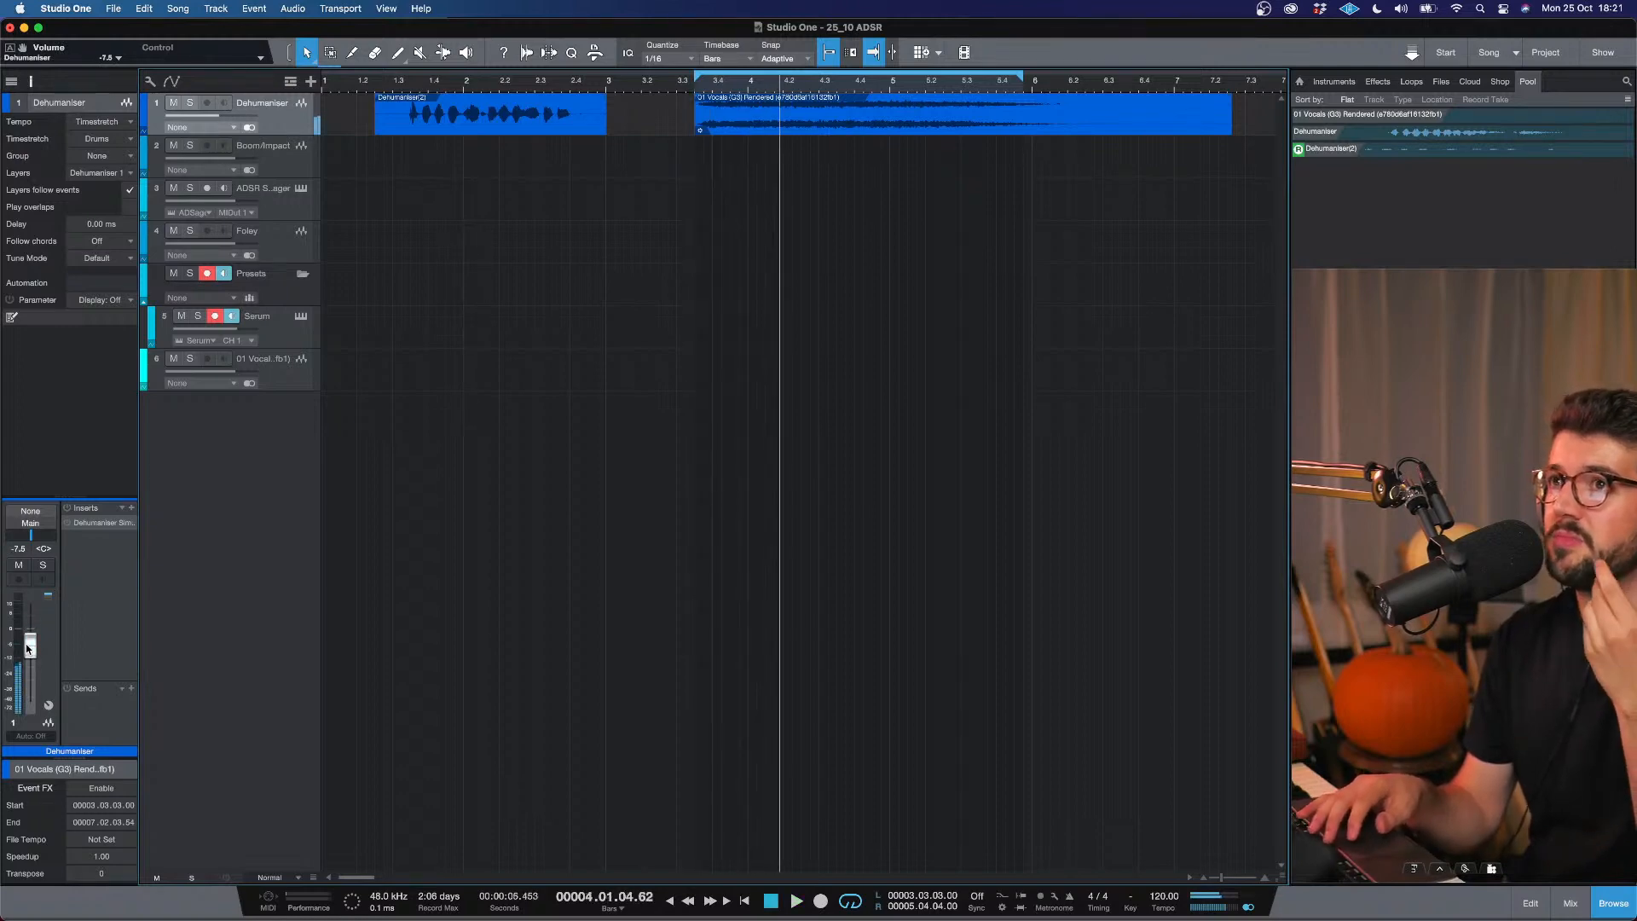
click(67, 523)
click(95, 523)
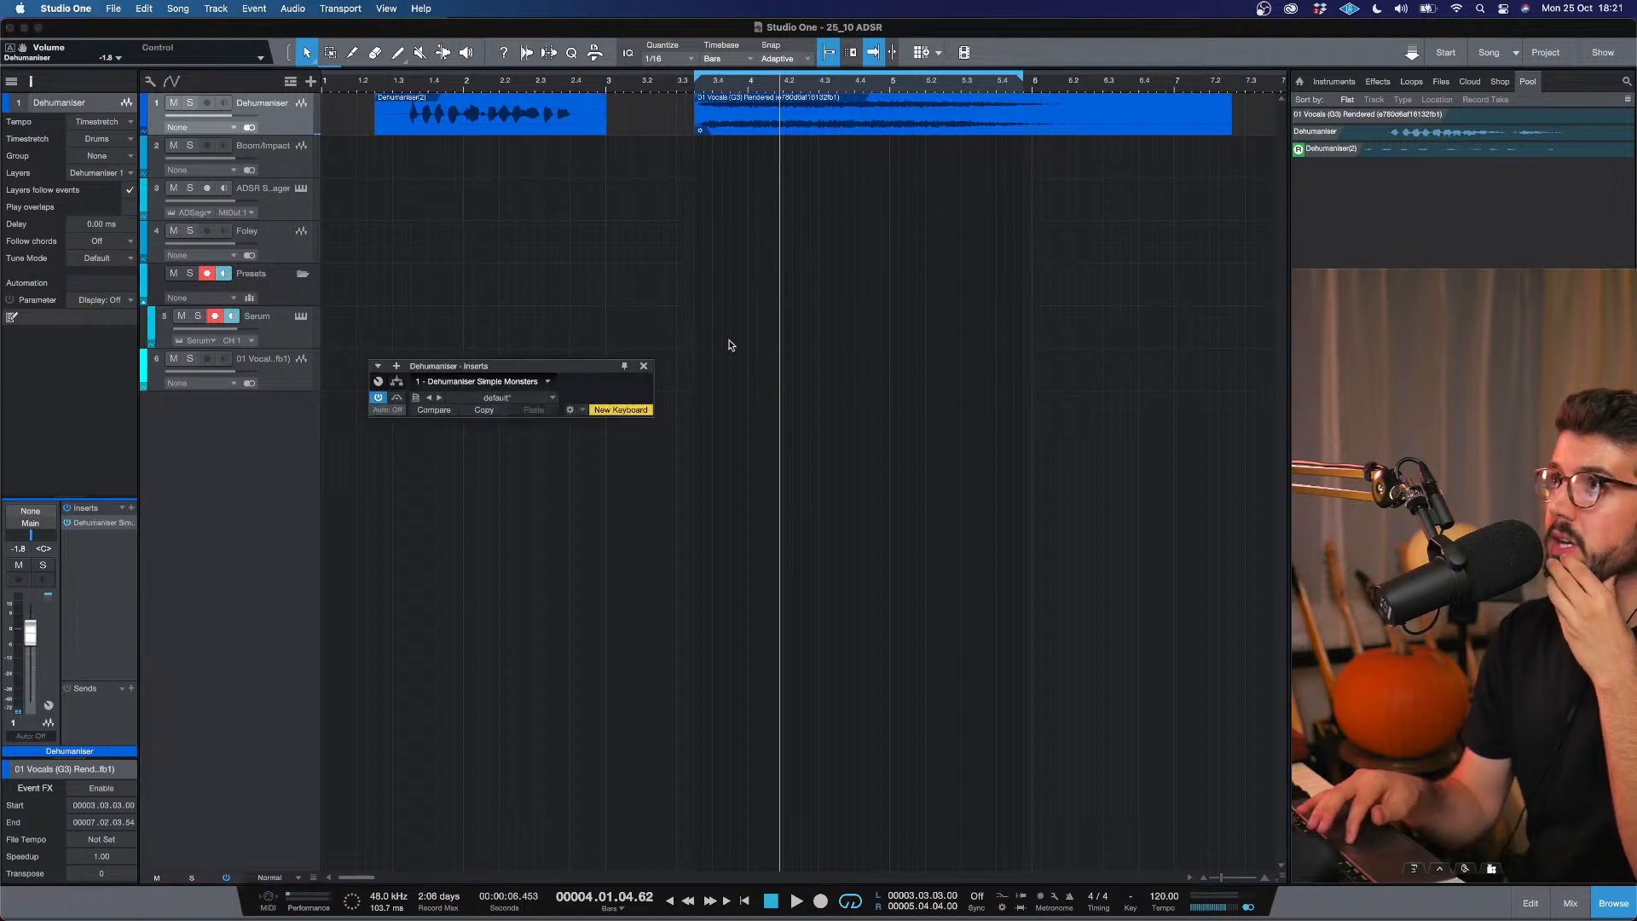
click(1100, 365)
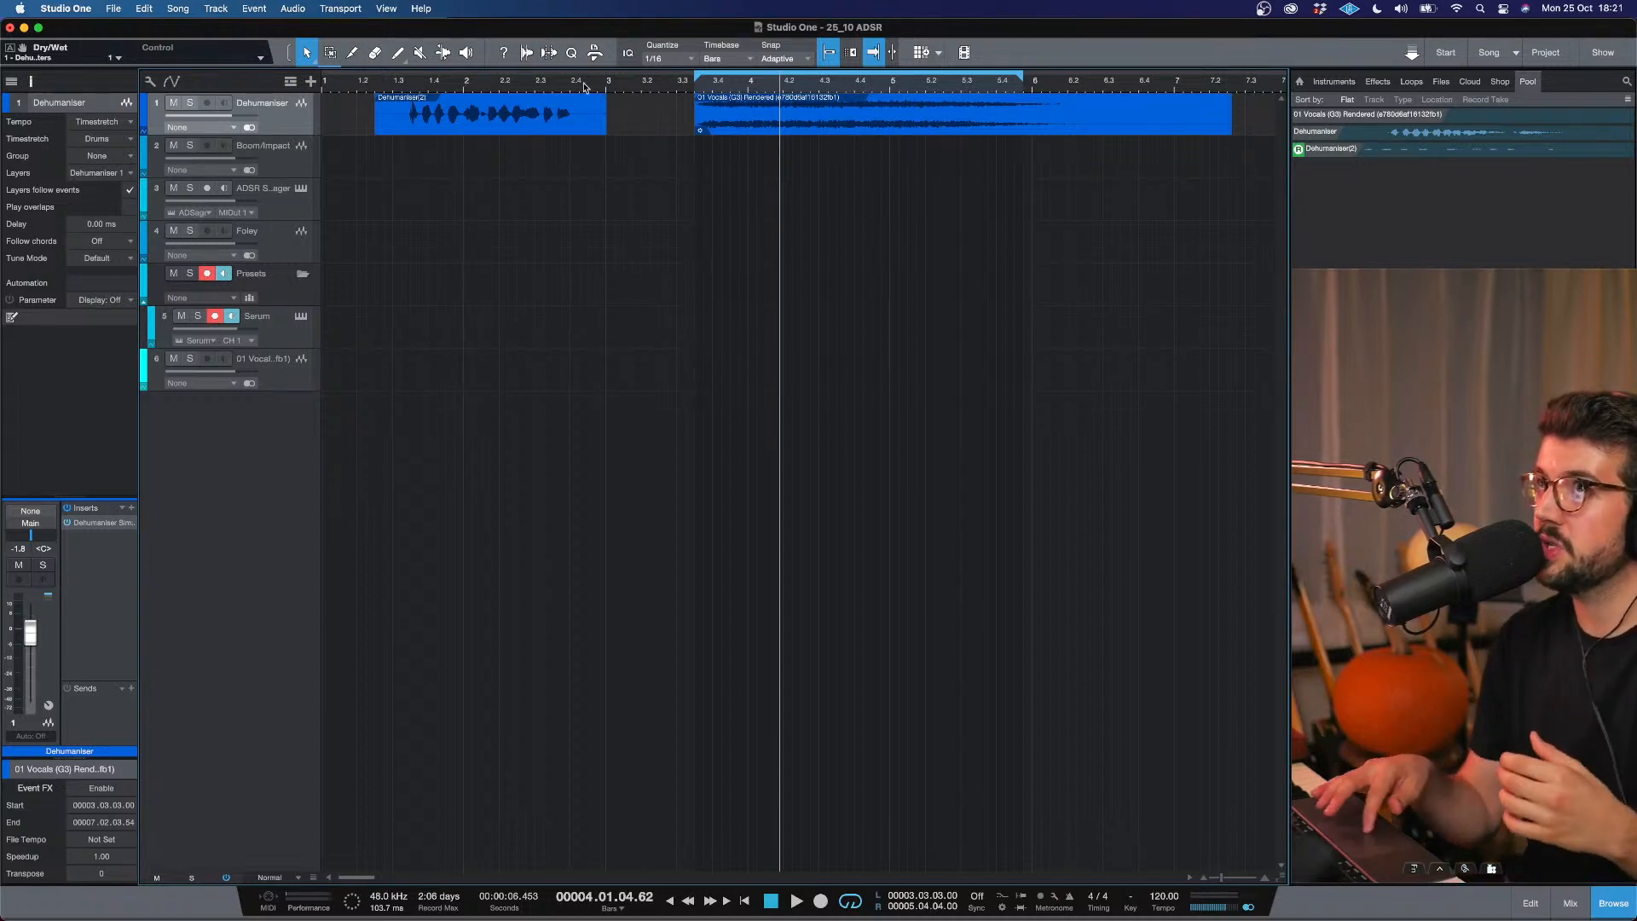
Set the loop range over the recorded voice event from 1.3.2 to bar 3 and open the track's Dehumaniser plugin.
click(403, 83)
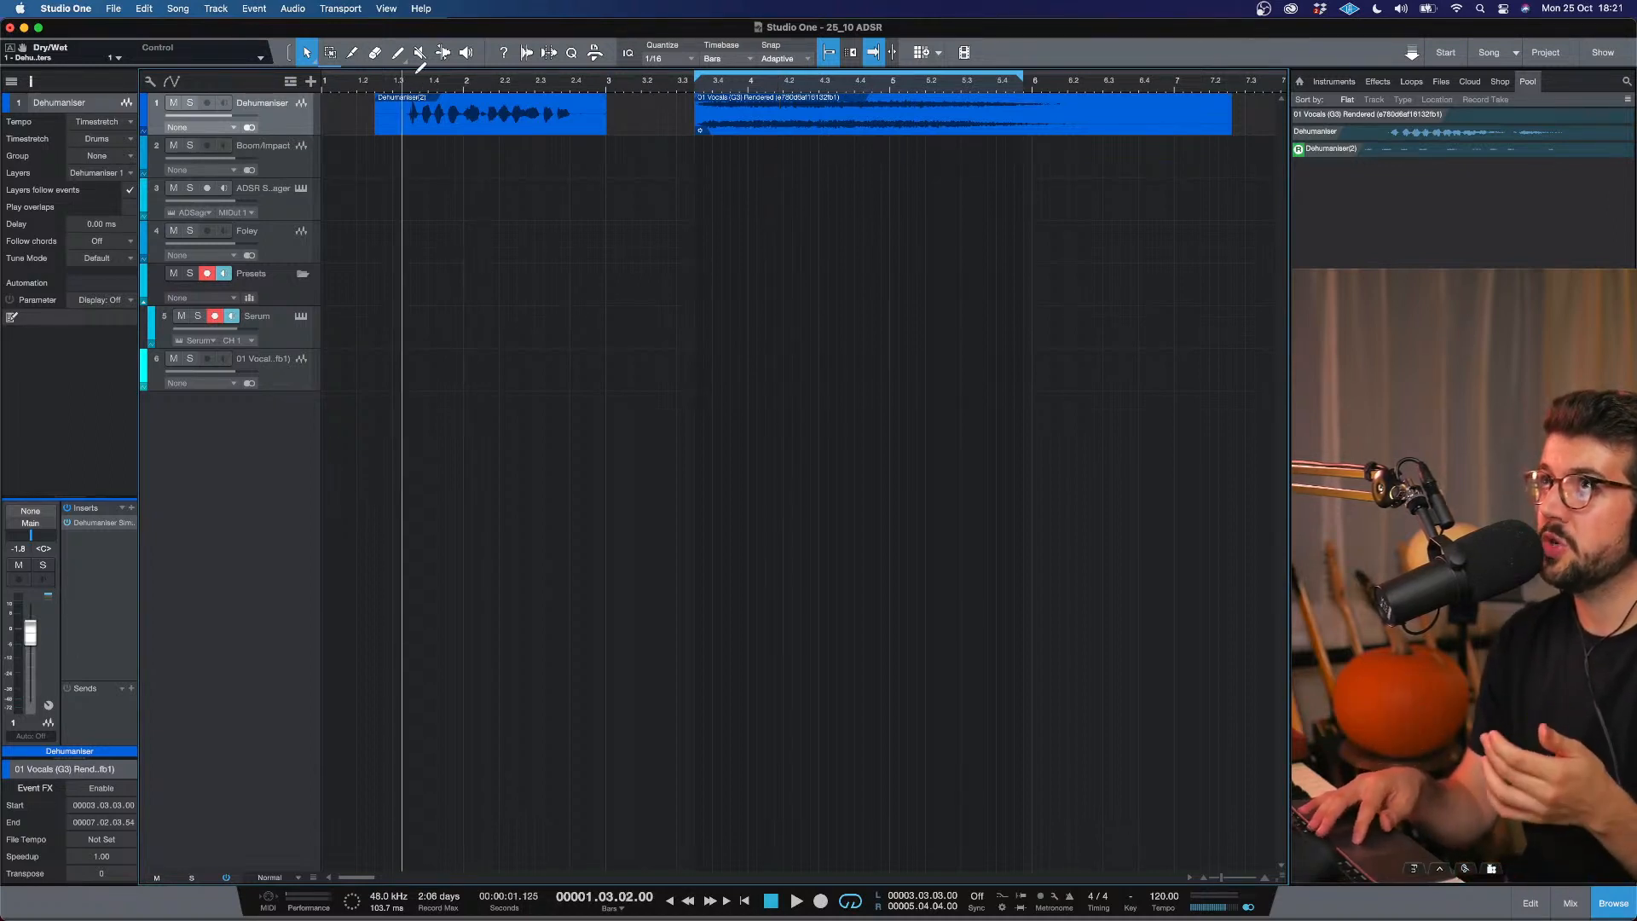
drag(408, 70, 607, 75)
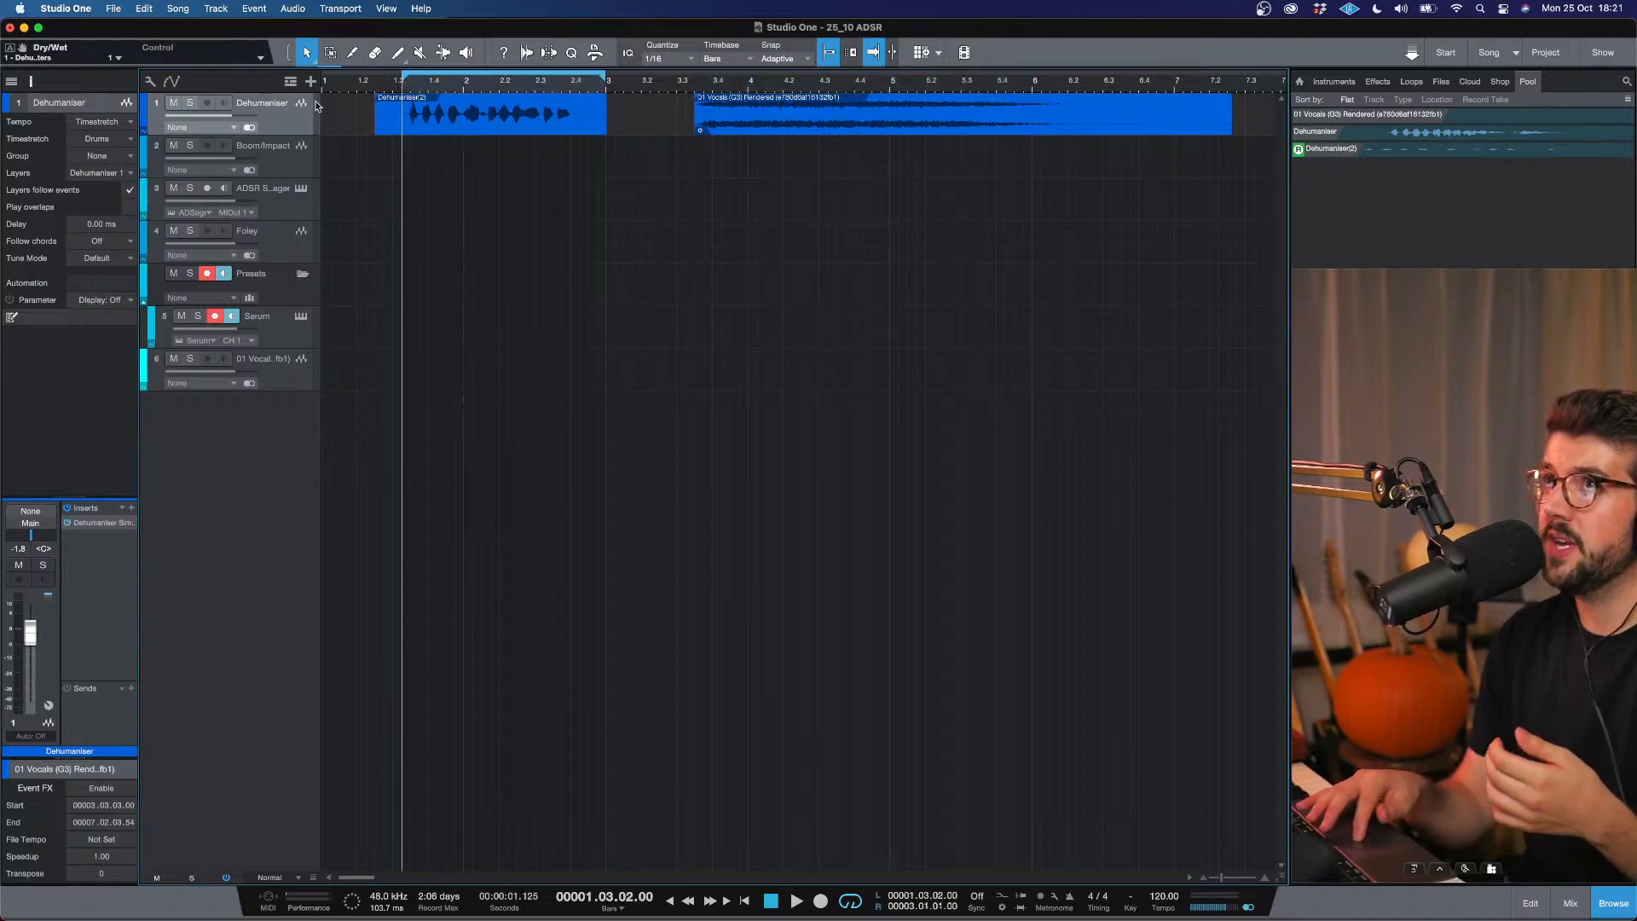
click(94, 524)
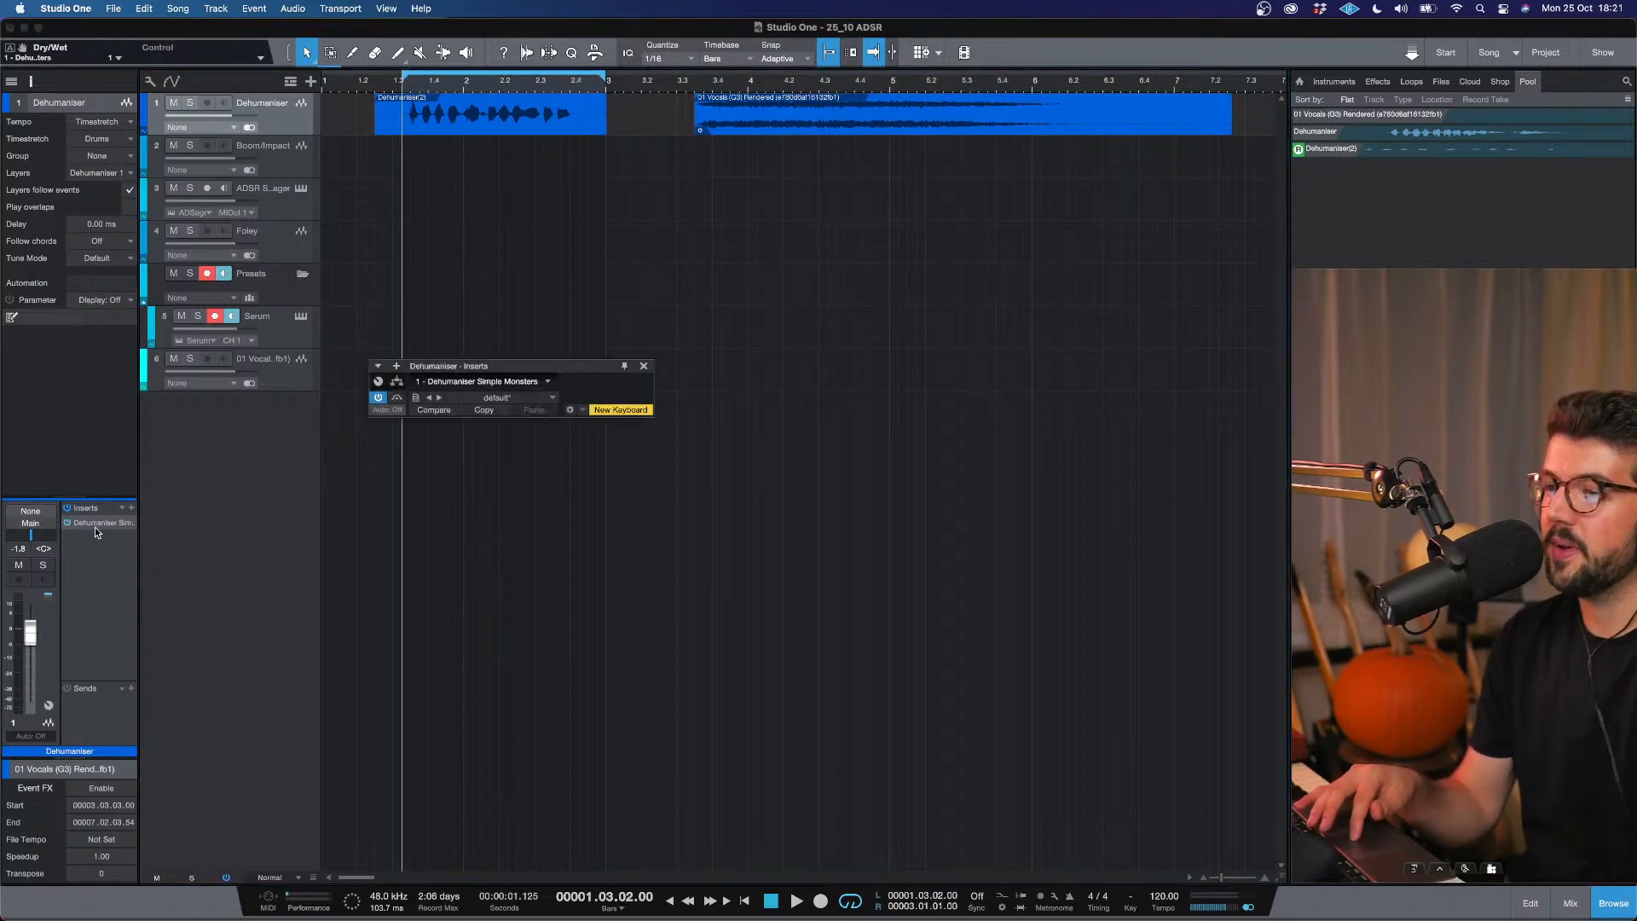
Load the Demon preset from the Dialogue category in Dehumaniser Simple Monsters.
drag(650, 372, 672, 371)
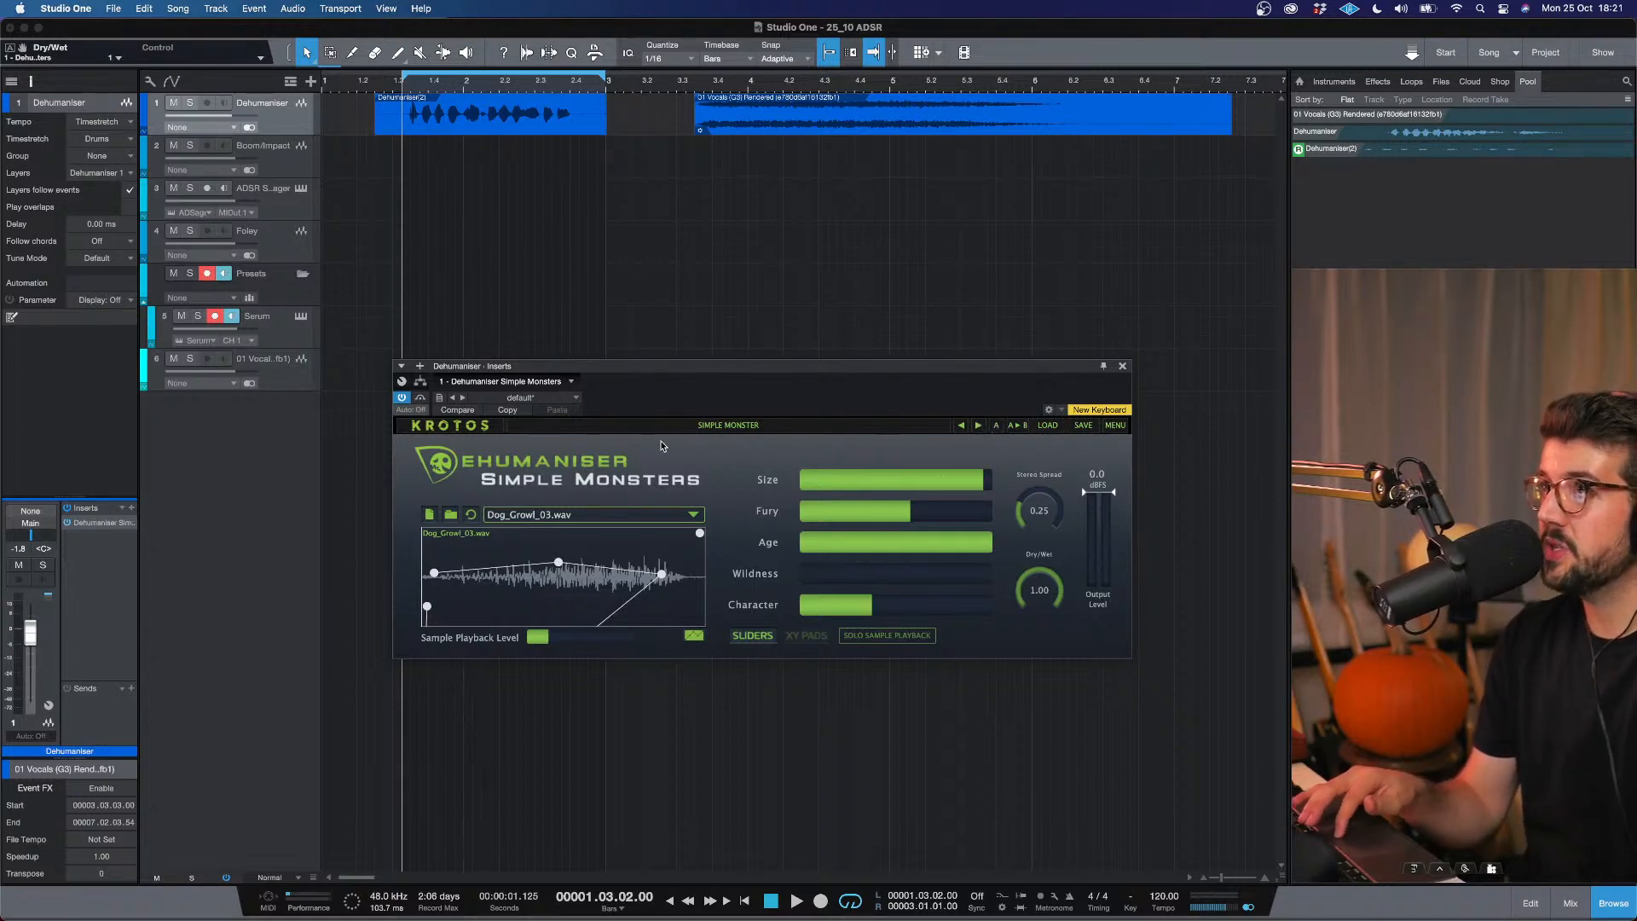
click(721, 426)
mouse_move(818, 480)
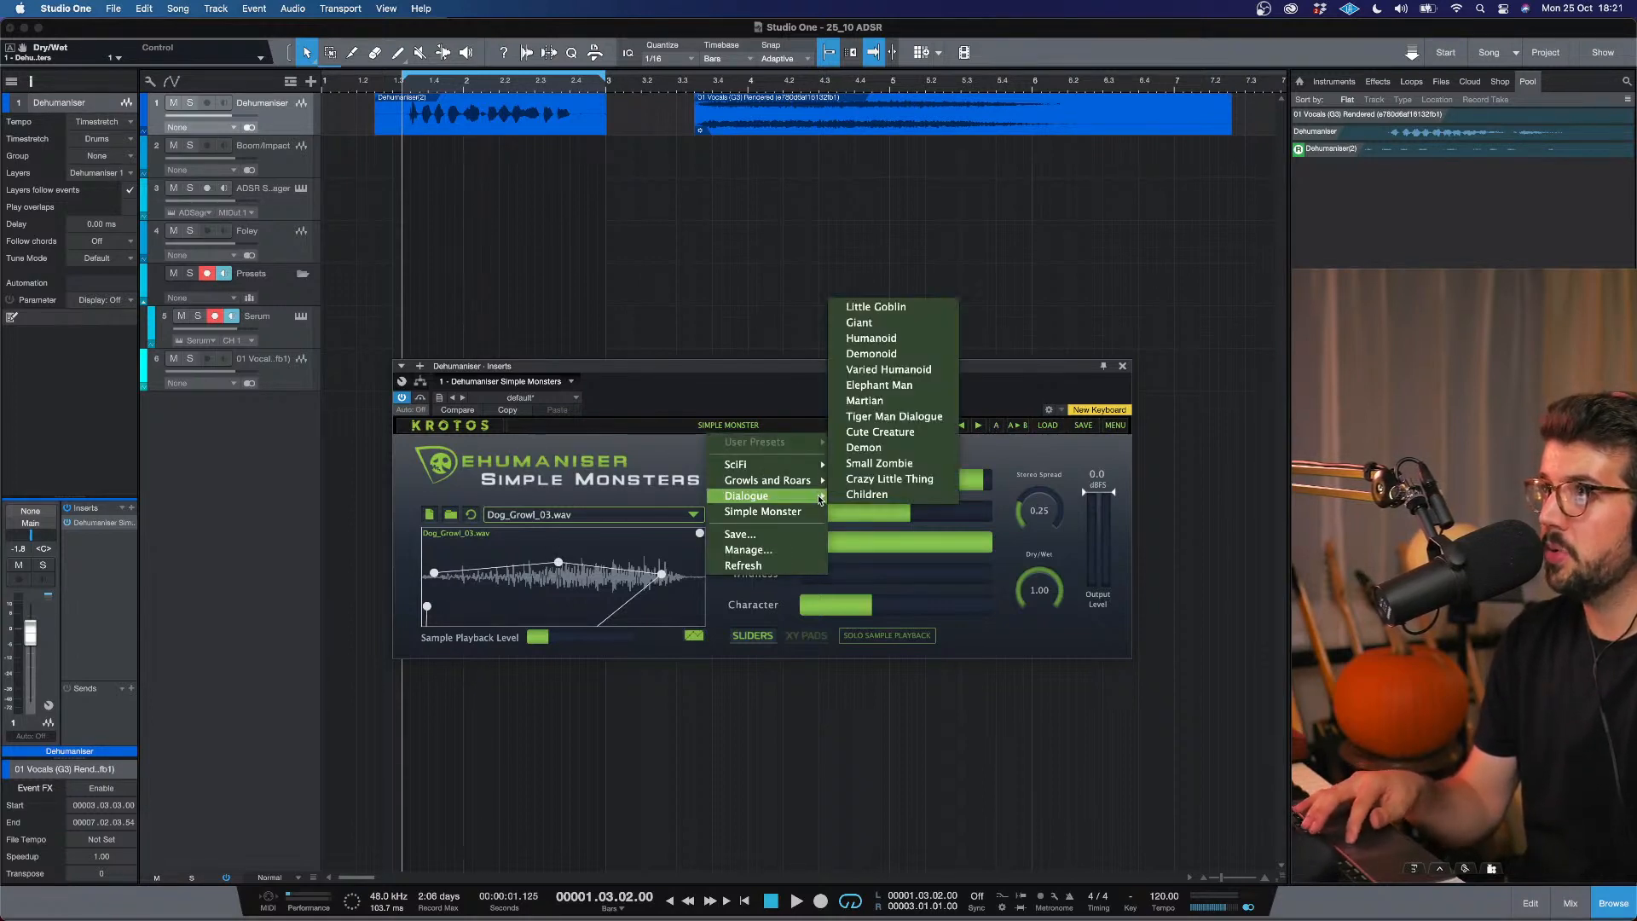
click(895, 451)
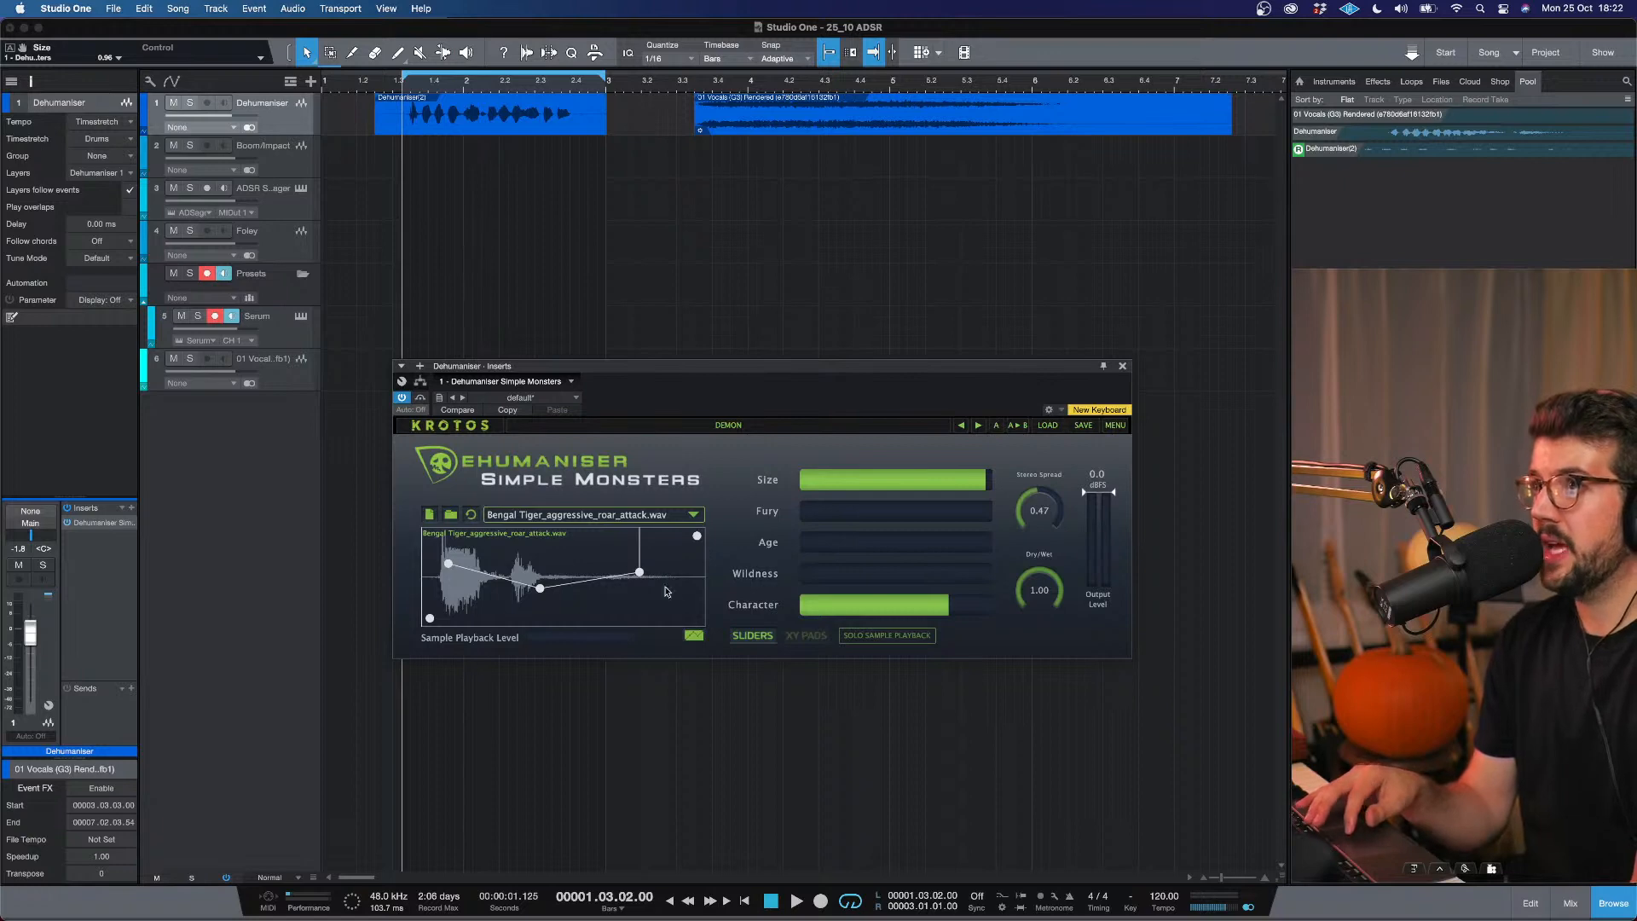
Reset the sample envelope and audition the looped vocal with the Demon preset.
click(692, 634)
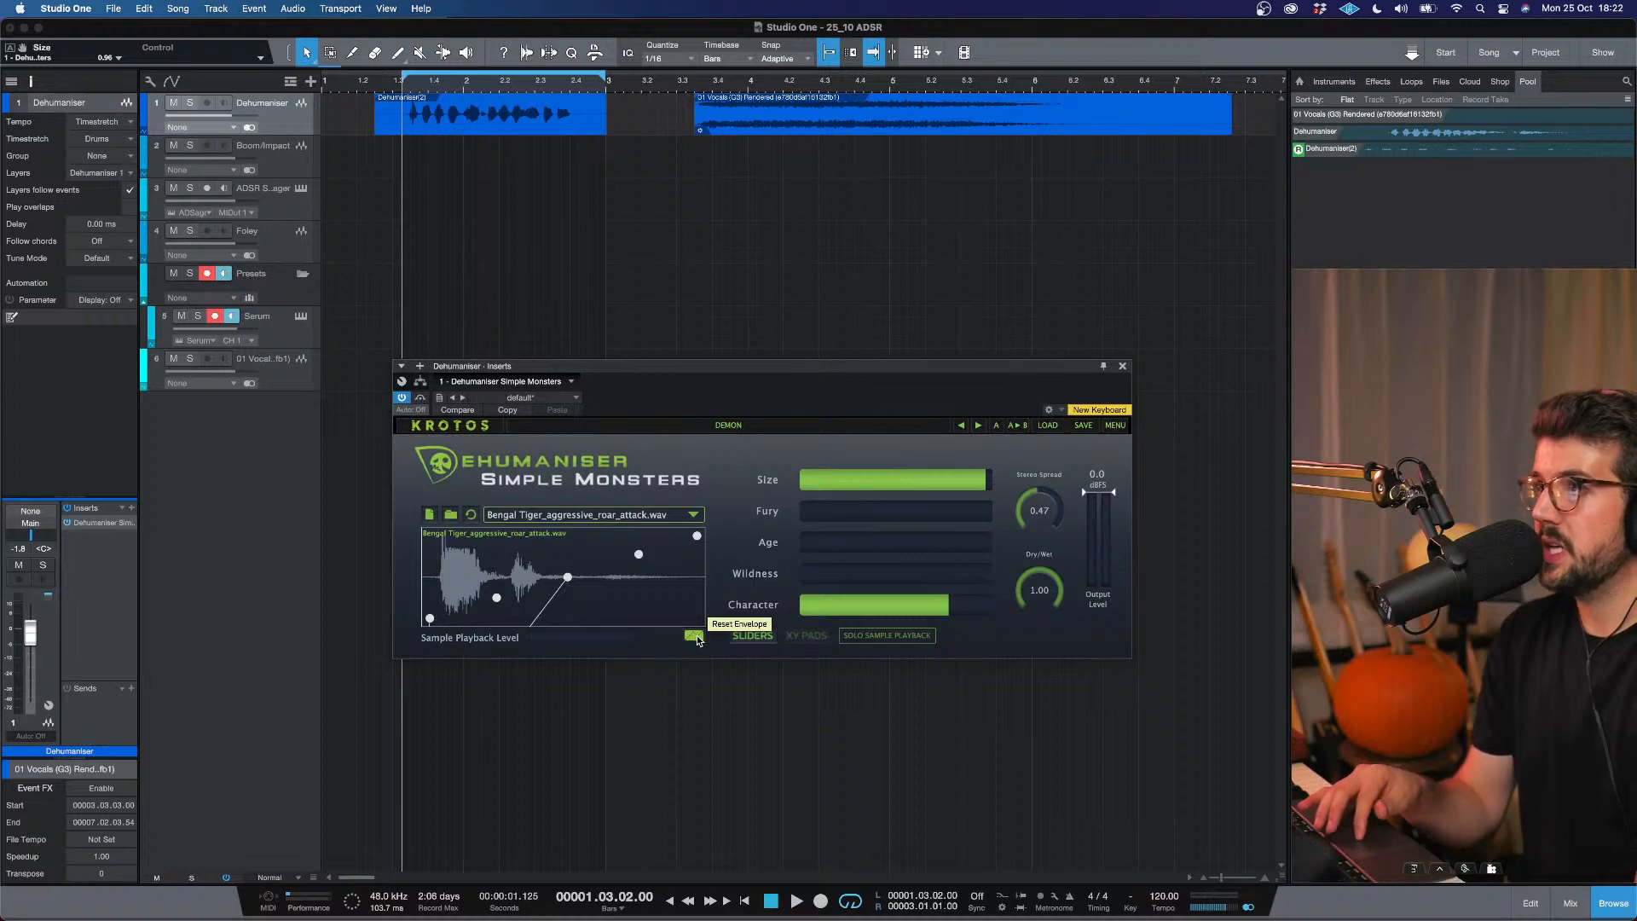
click(696, 638)
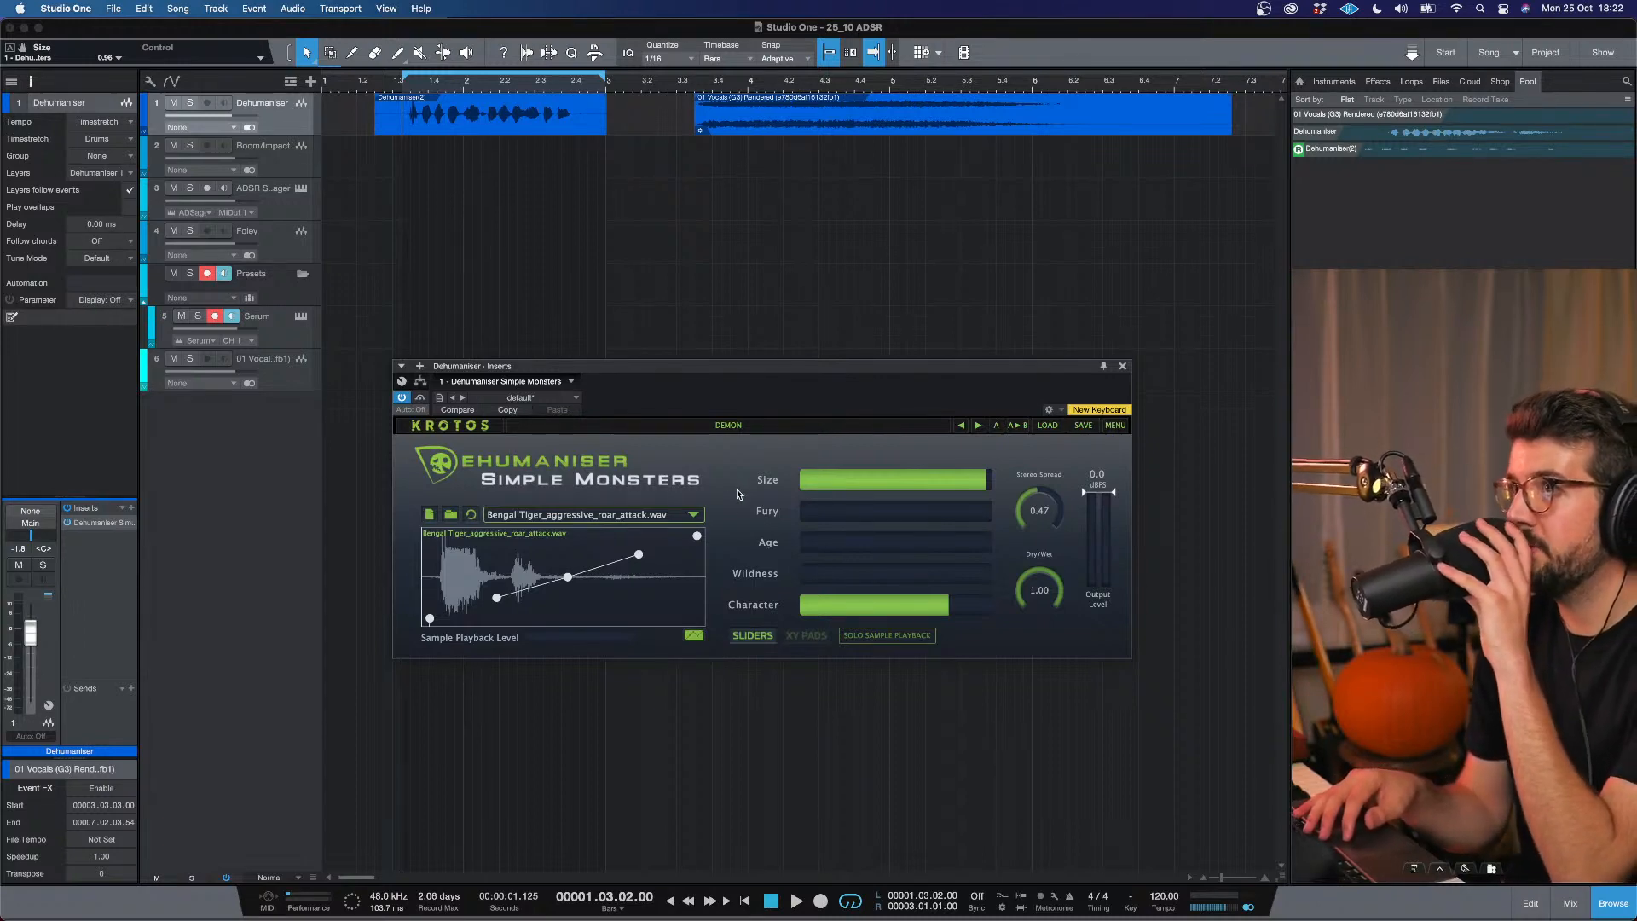
key(space)
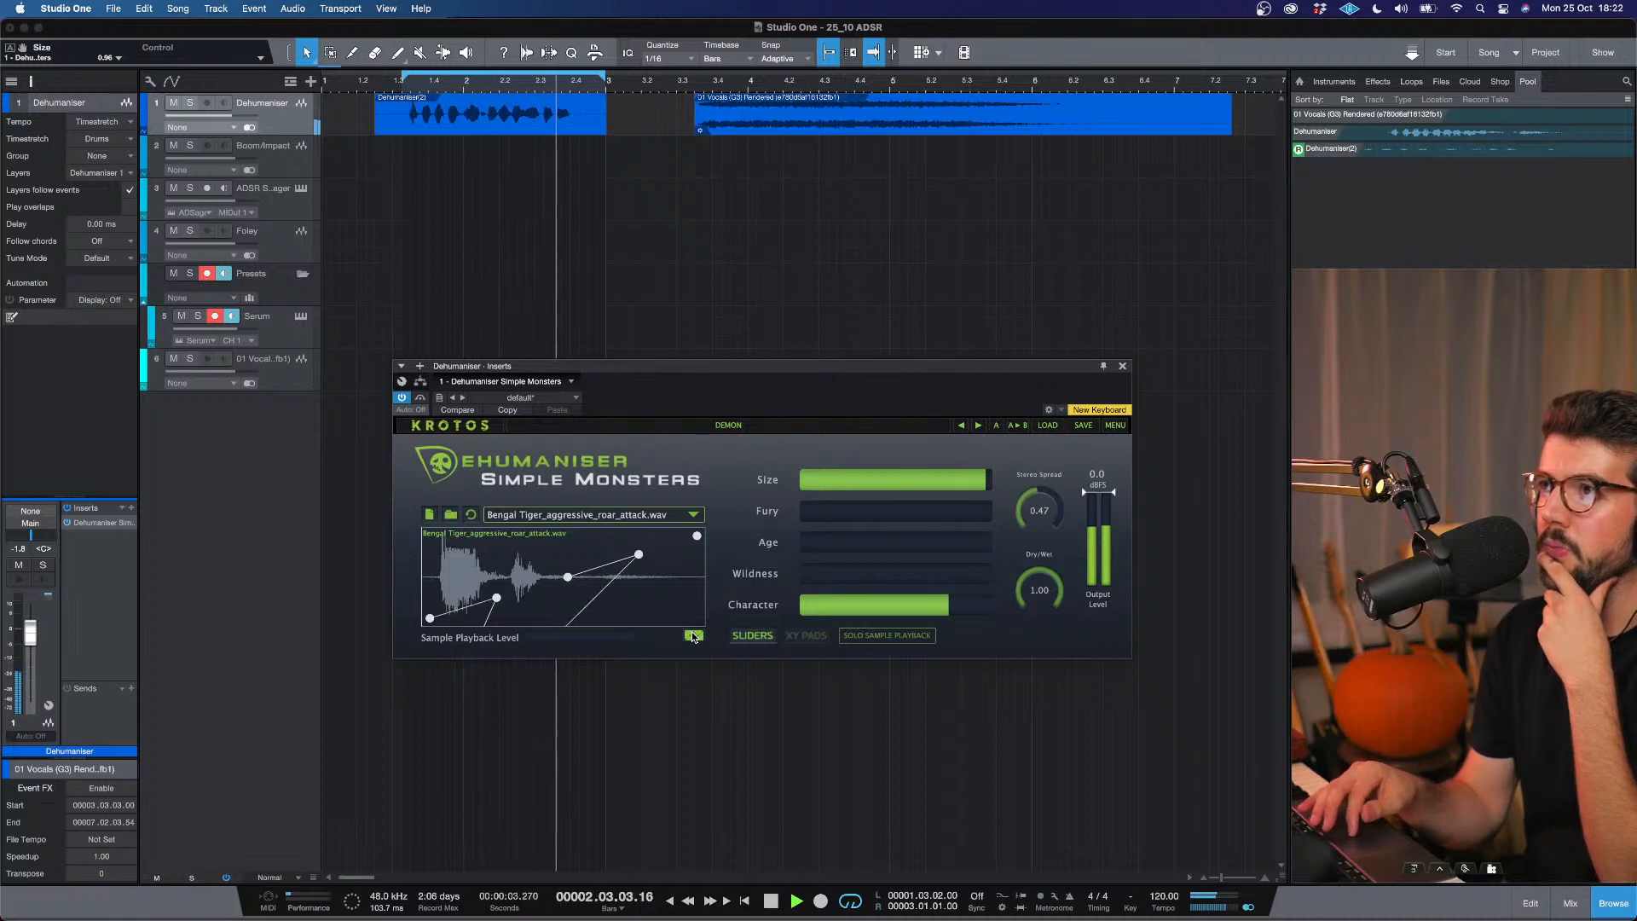
key(space)
Try reshaping the tiger roar sample's envelope by raising its first three points and lowering its last one, and reset the envelope.
drag(568, 577, 570, 547)
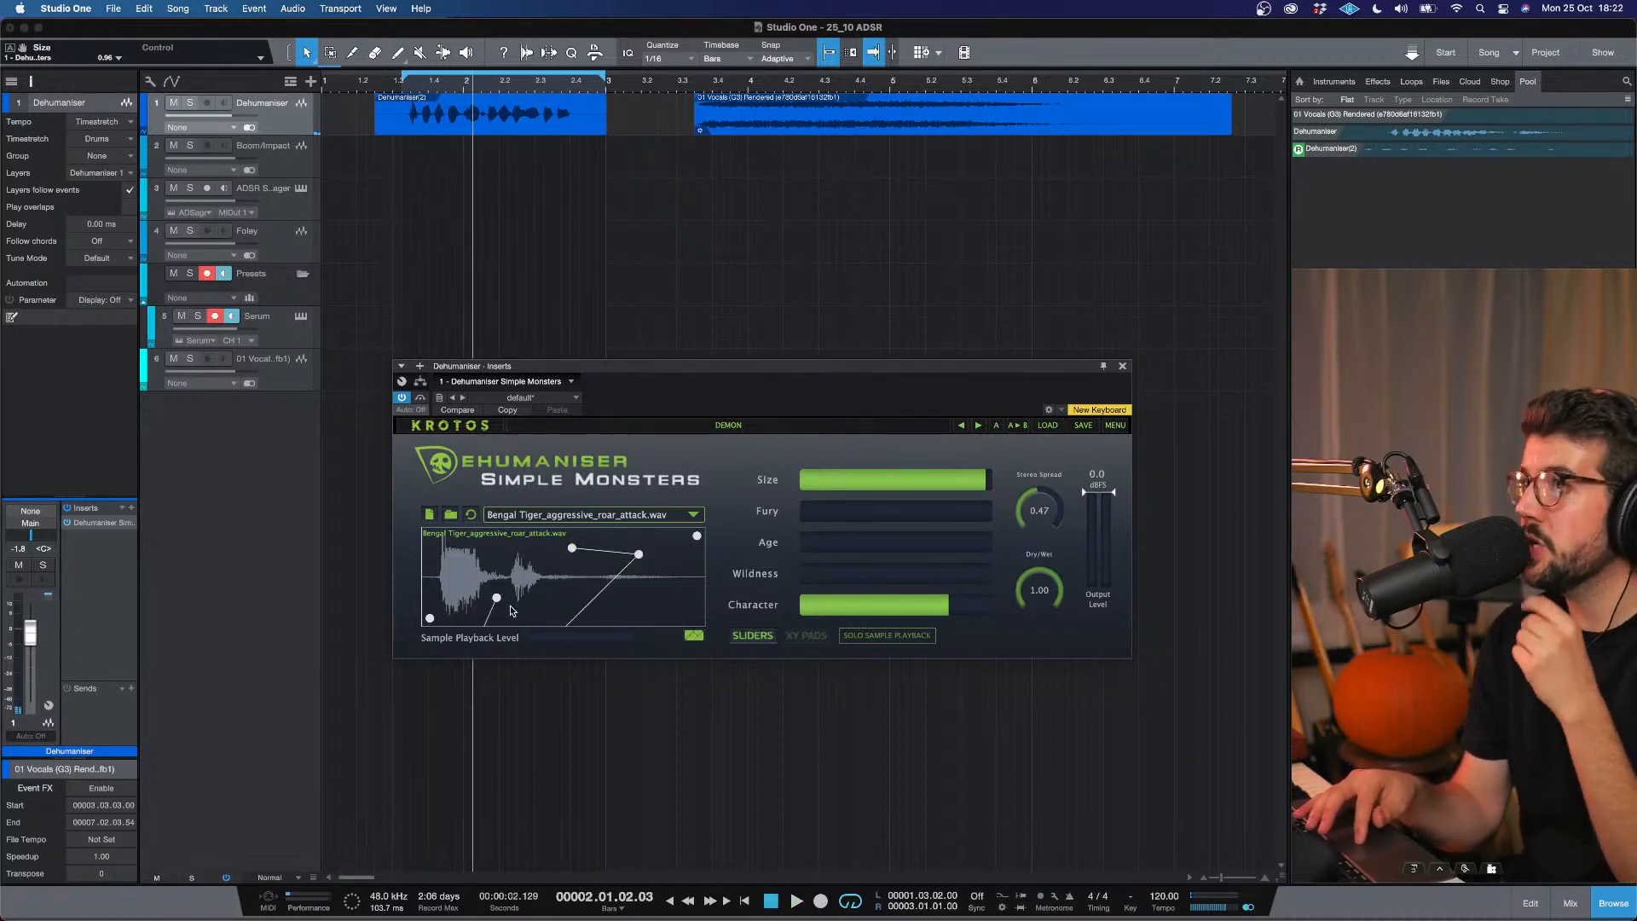
drag(496, 599, 518, 556)
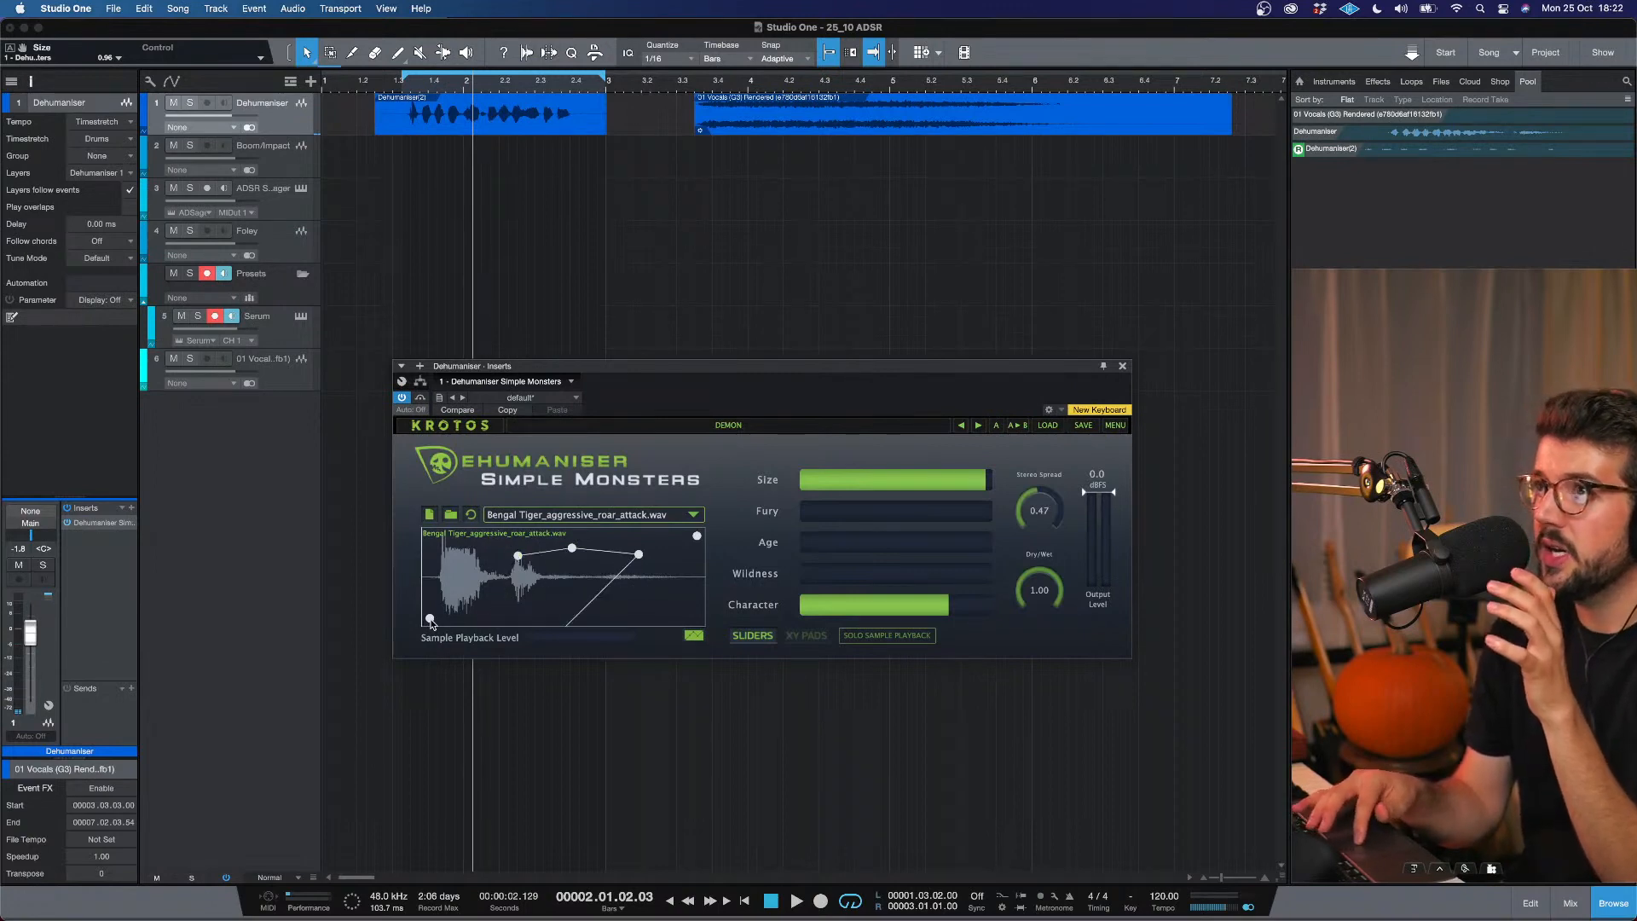
drag(431, 620, 444, 573)
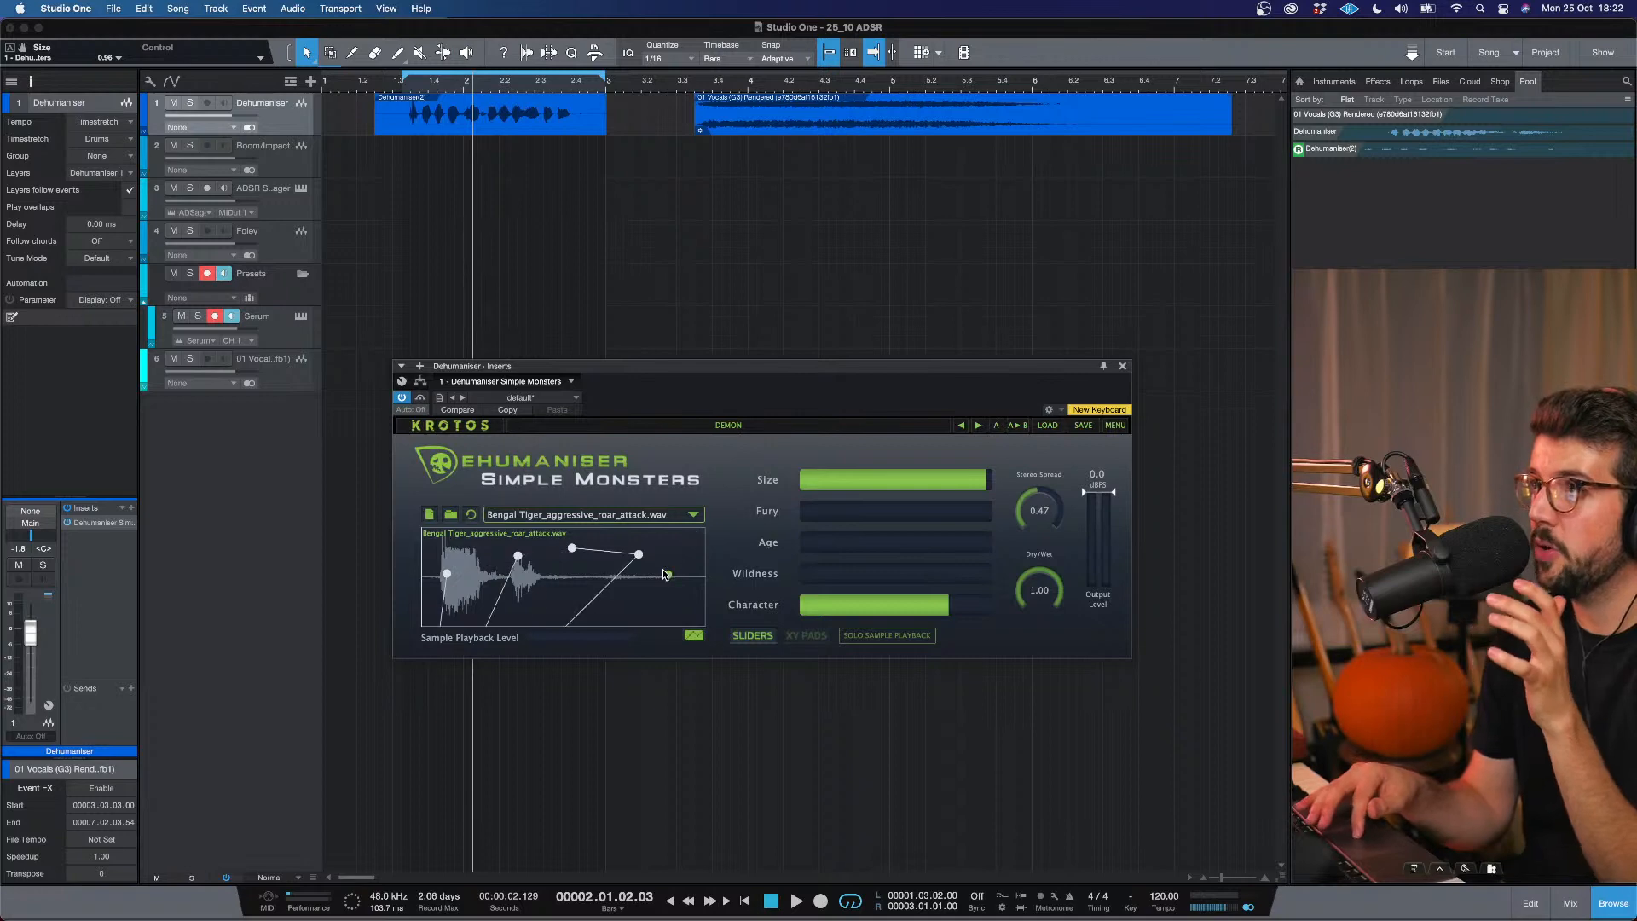
drag(697, 537, 686, 583)
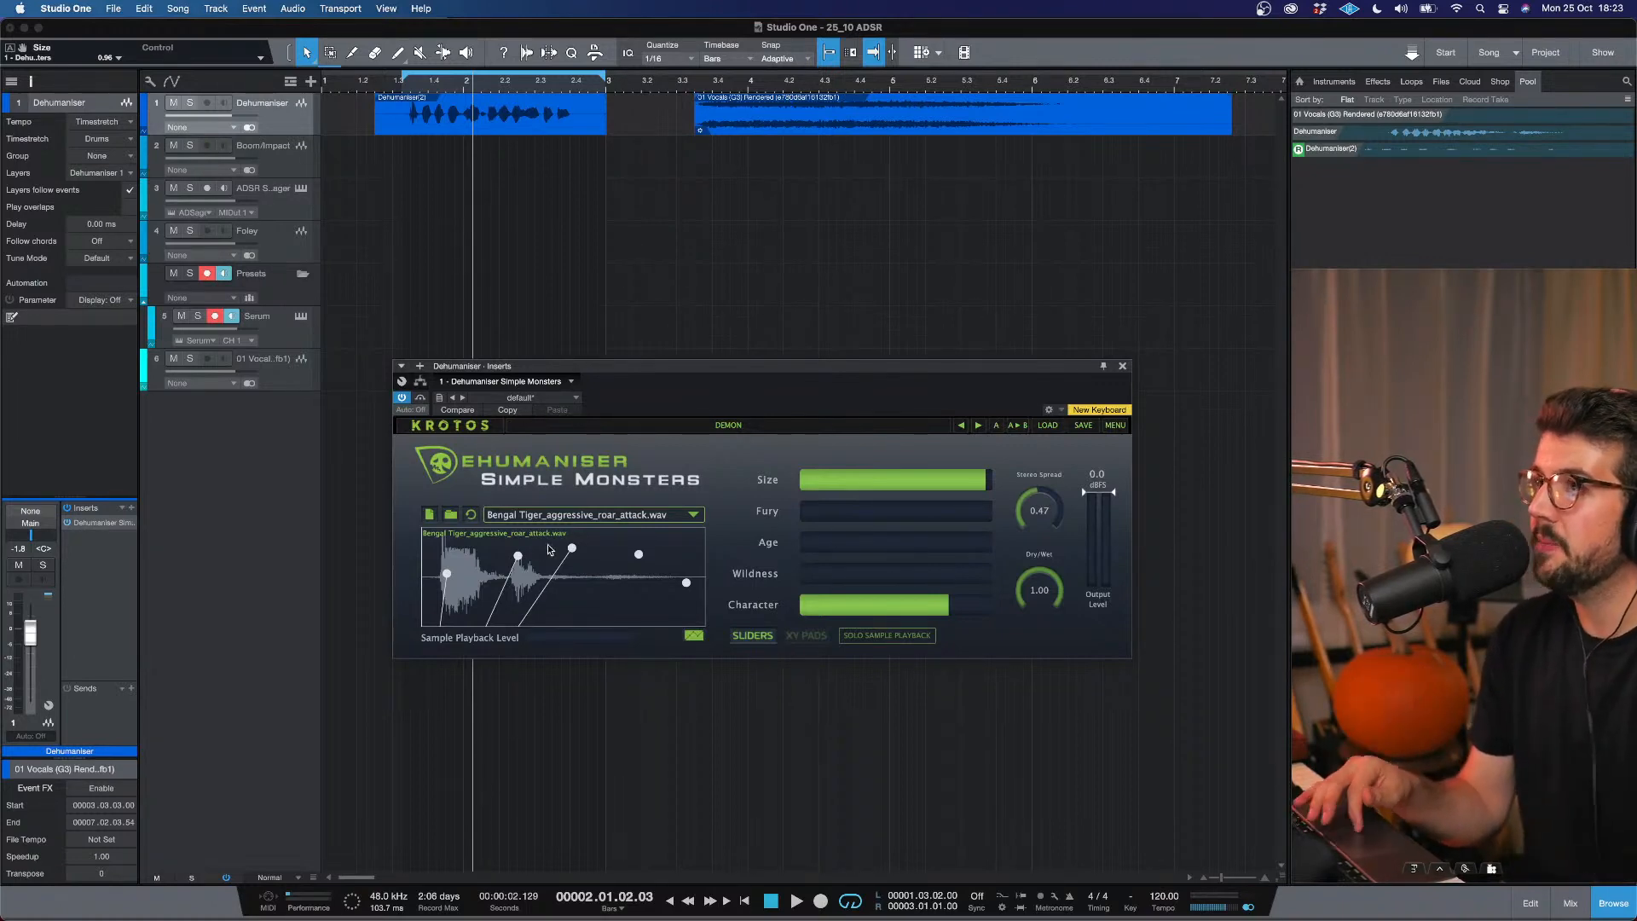
click(697, 639)
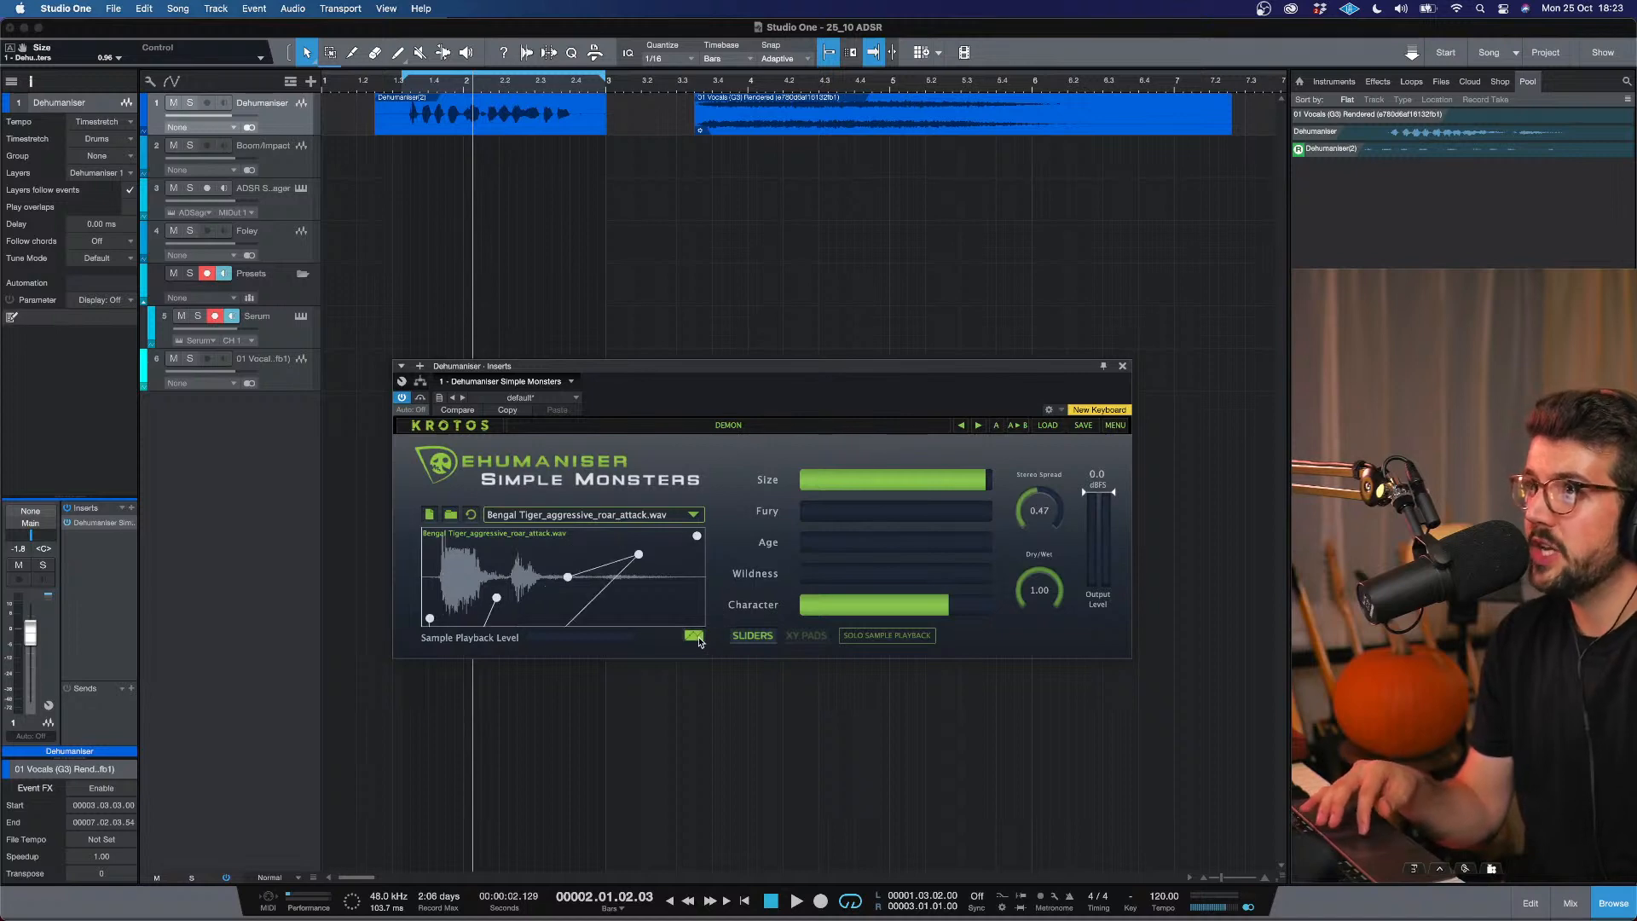
Audition Black leopard_throat_high_hiss.wav and Baby_Tiger_cry_emotional_1.wav as the sample during loop playback, lower Size, and set Fury to about 0.58.
click(692, 515)
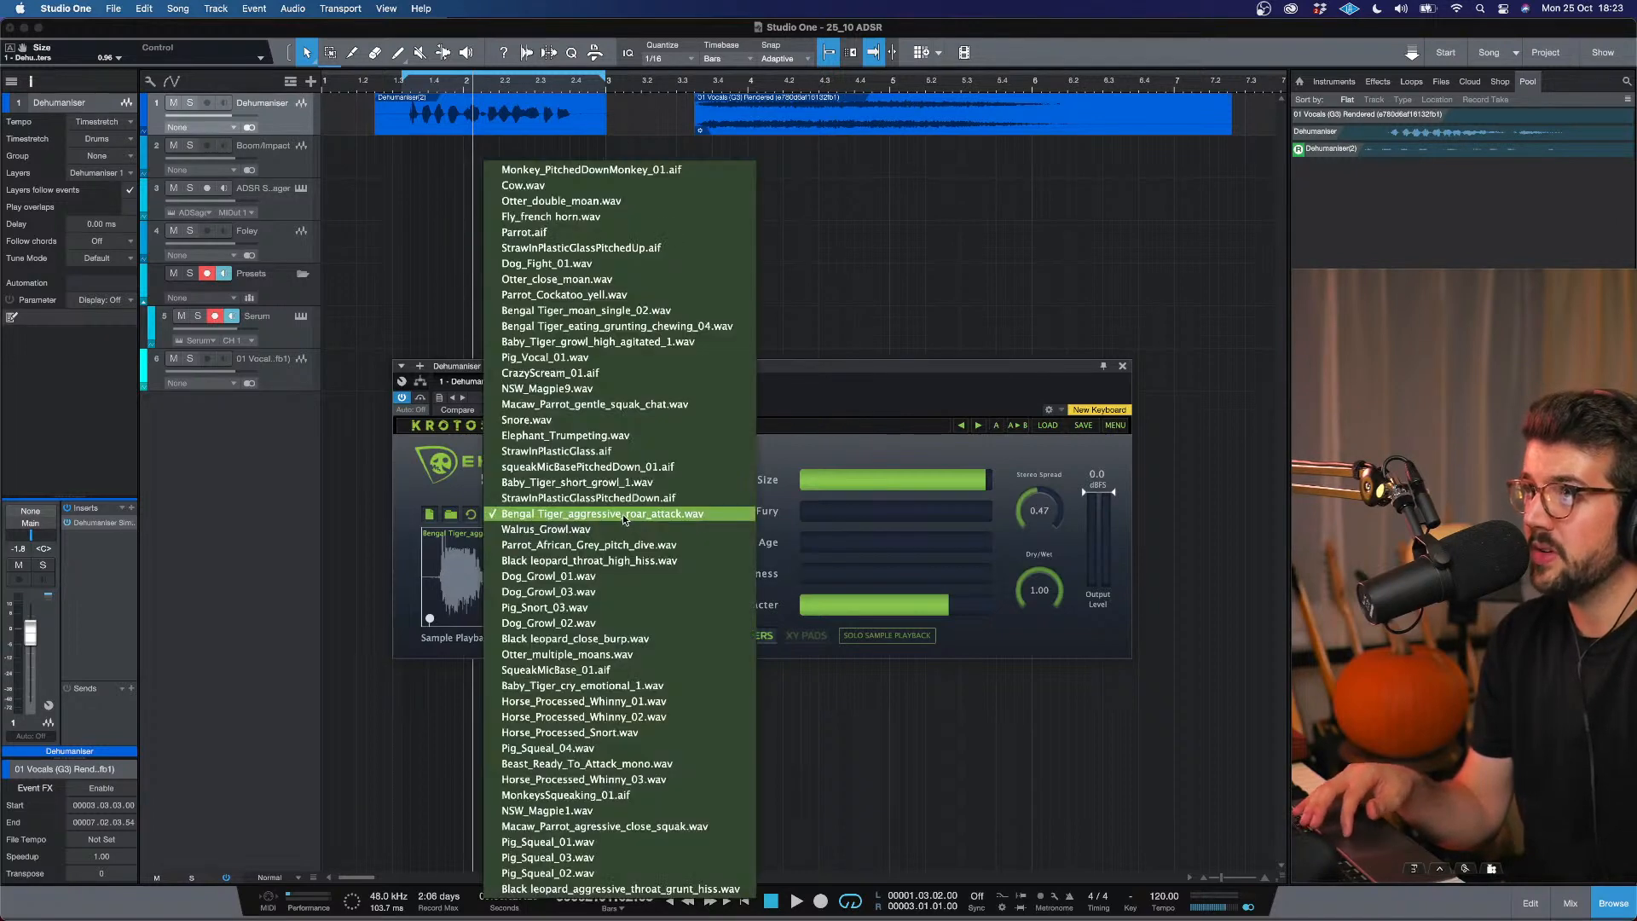
click(600, 560)
key(space)
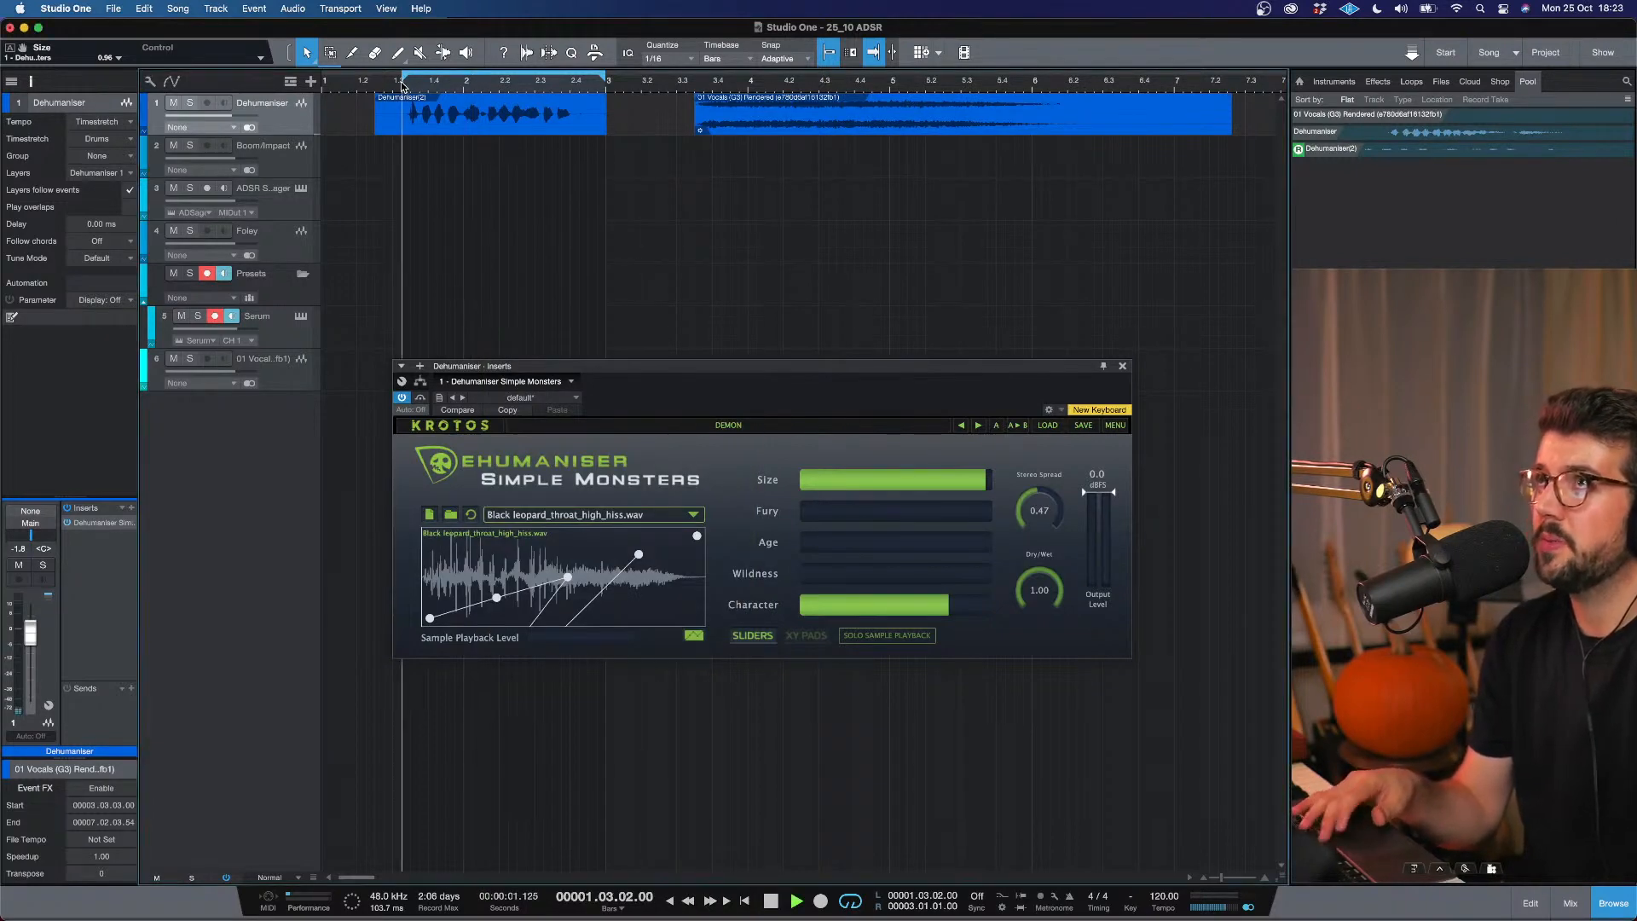
click(678, 512)
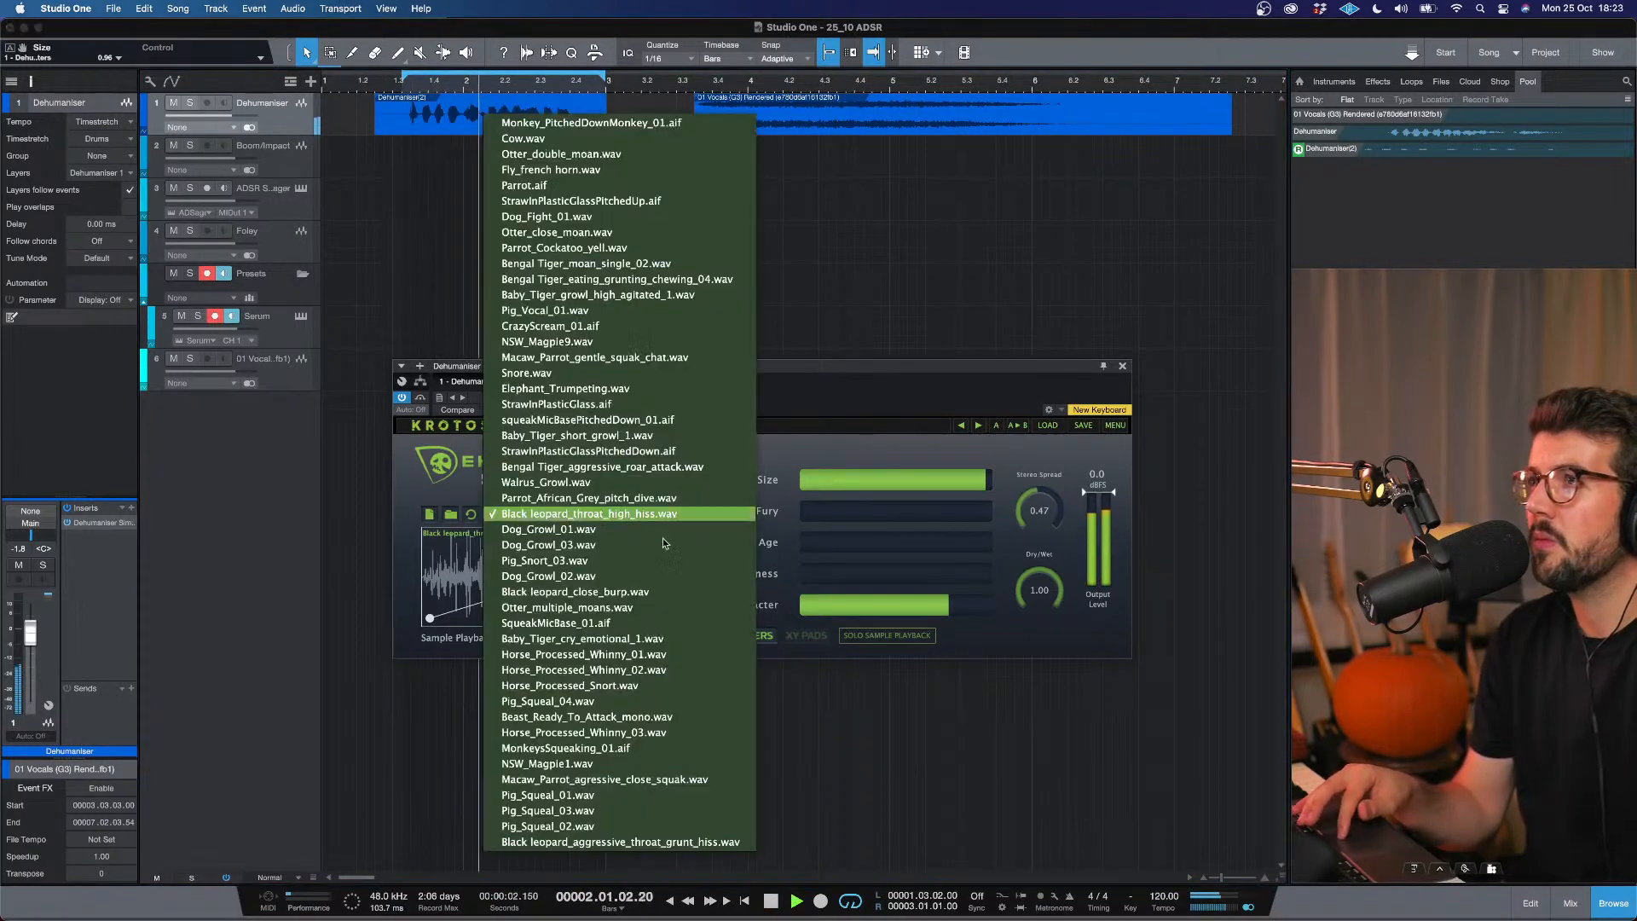
click(607, 640)
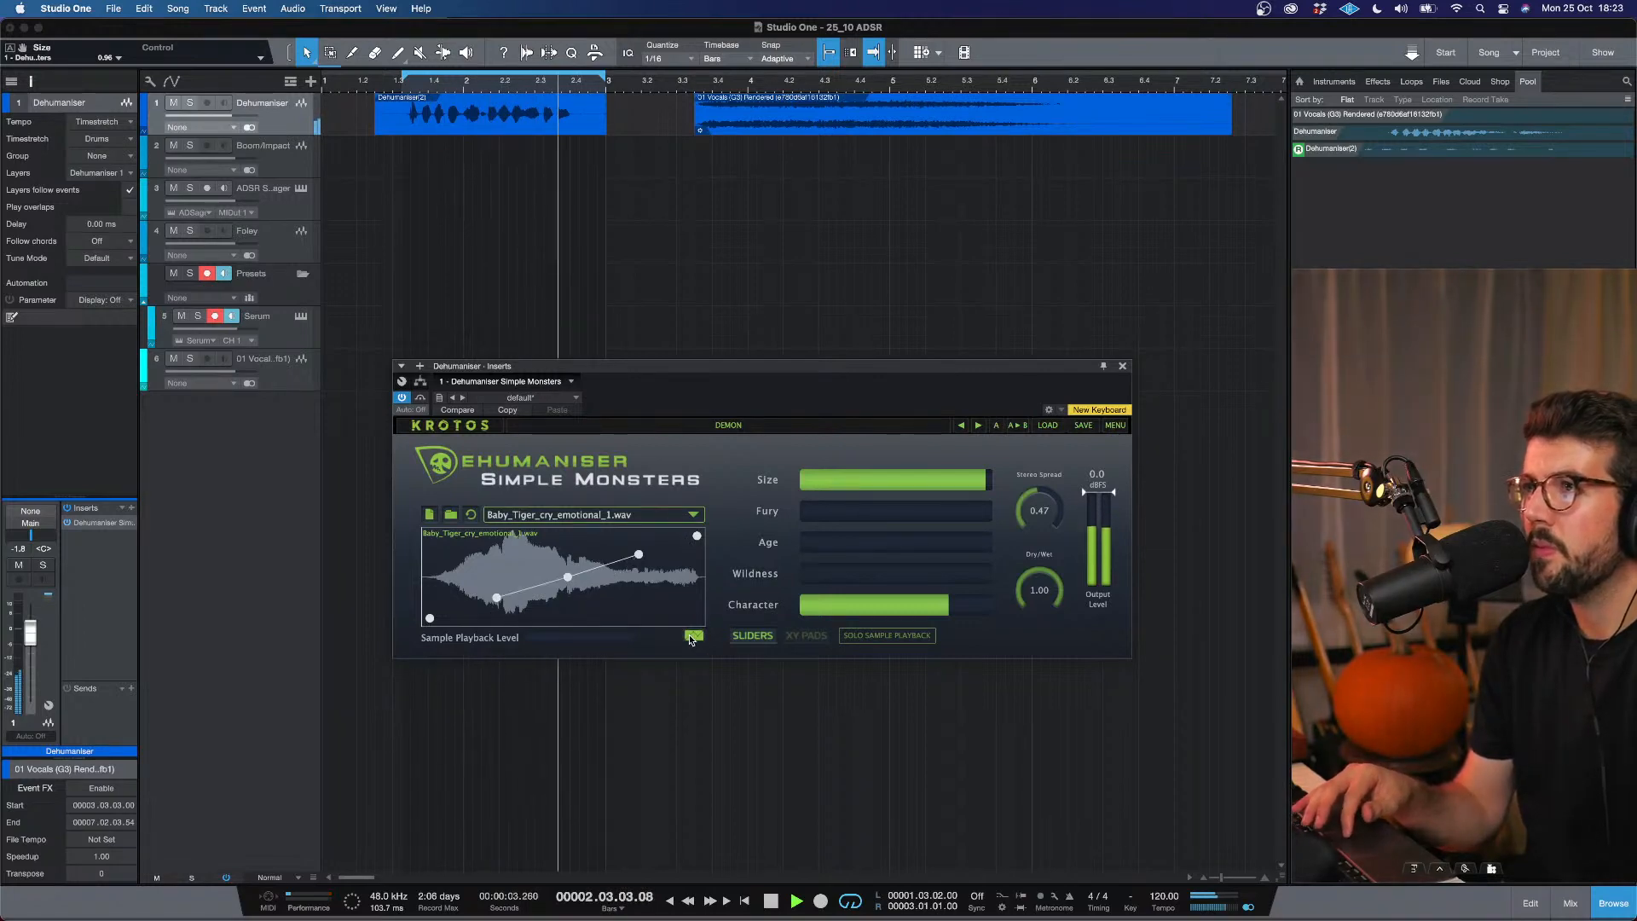
drag(937, 477, 912, 509)
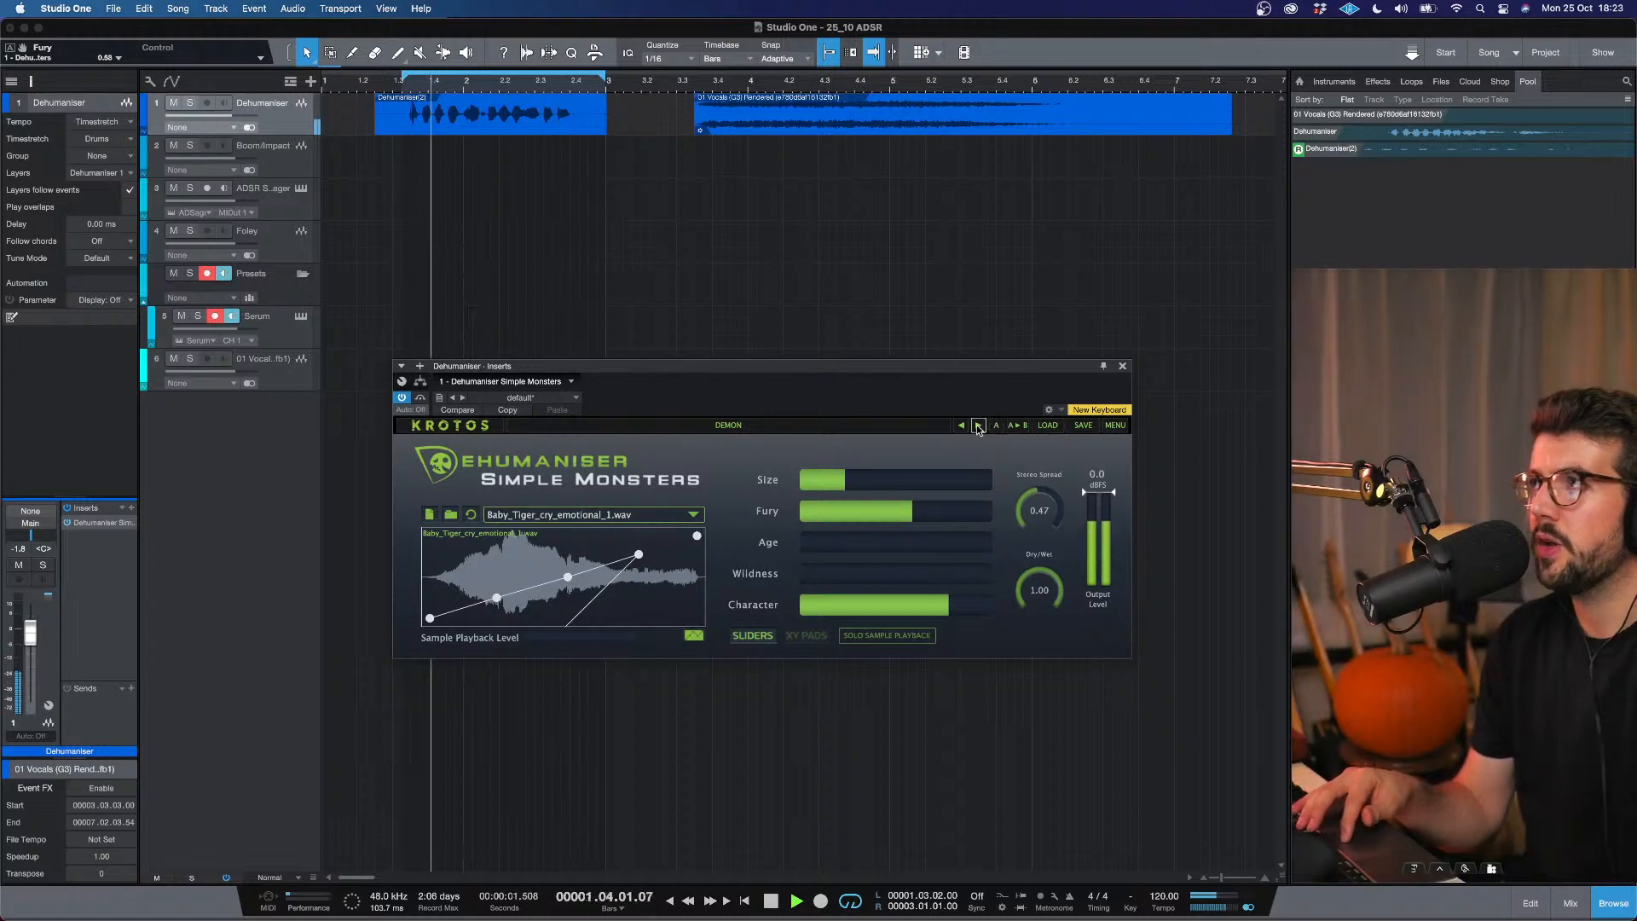
Advance through the following presets, including Crazy Little Thing, to Children while the vocal keeps looping.
click(978, 424)
click(978, 425)
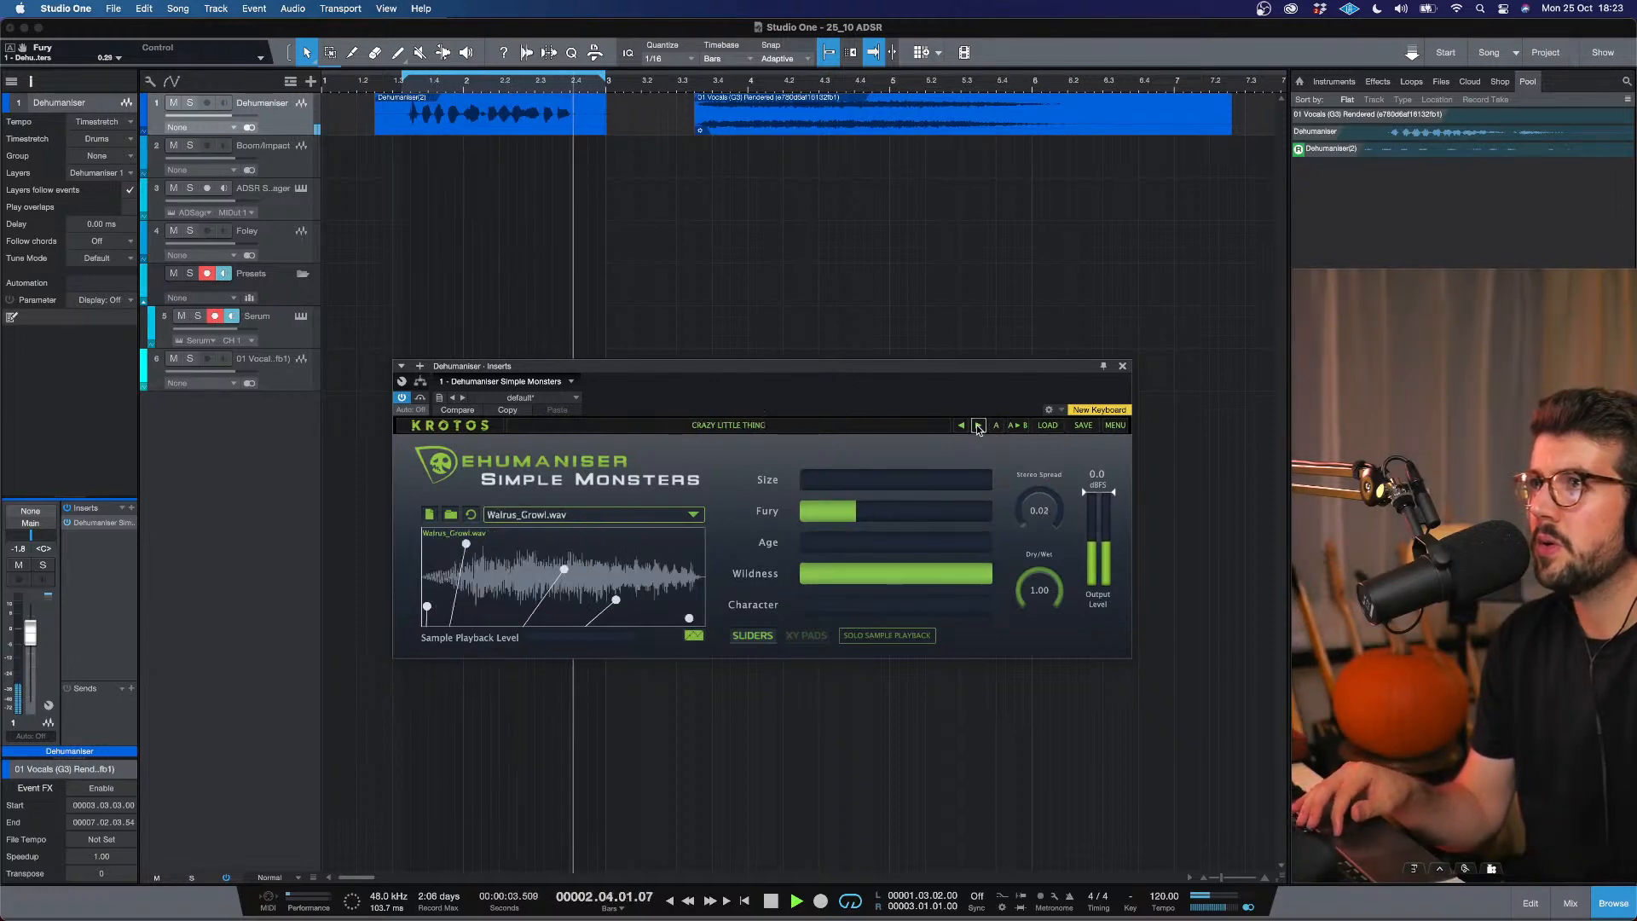
click(978, 425)
Reset the Children preset's sample envelope, set Wildness to about 0.58, and stop playback after listening.
click(694, 635)
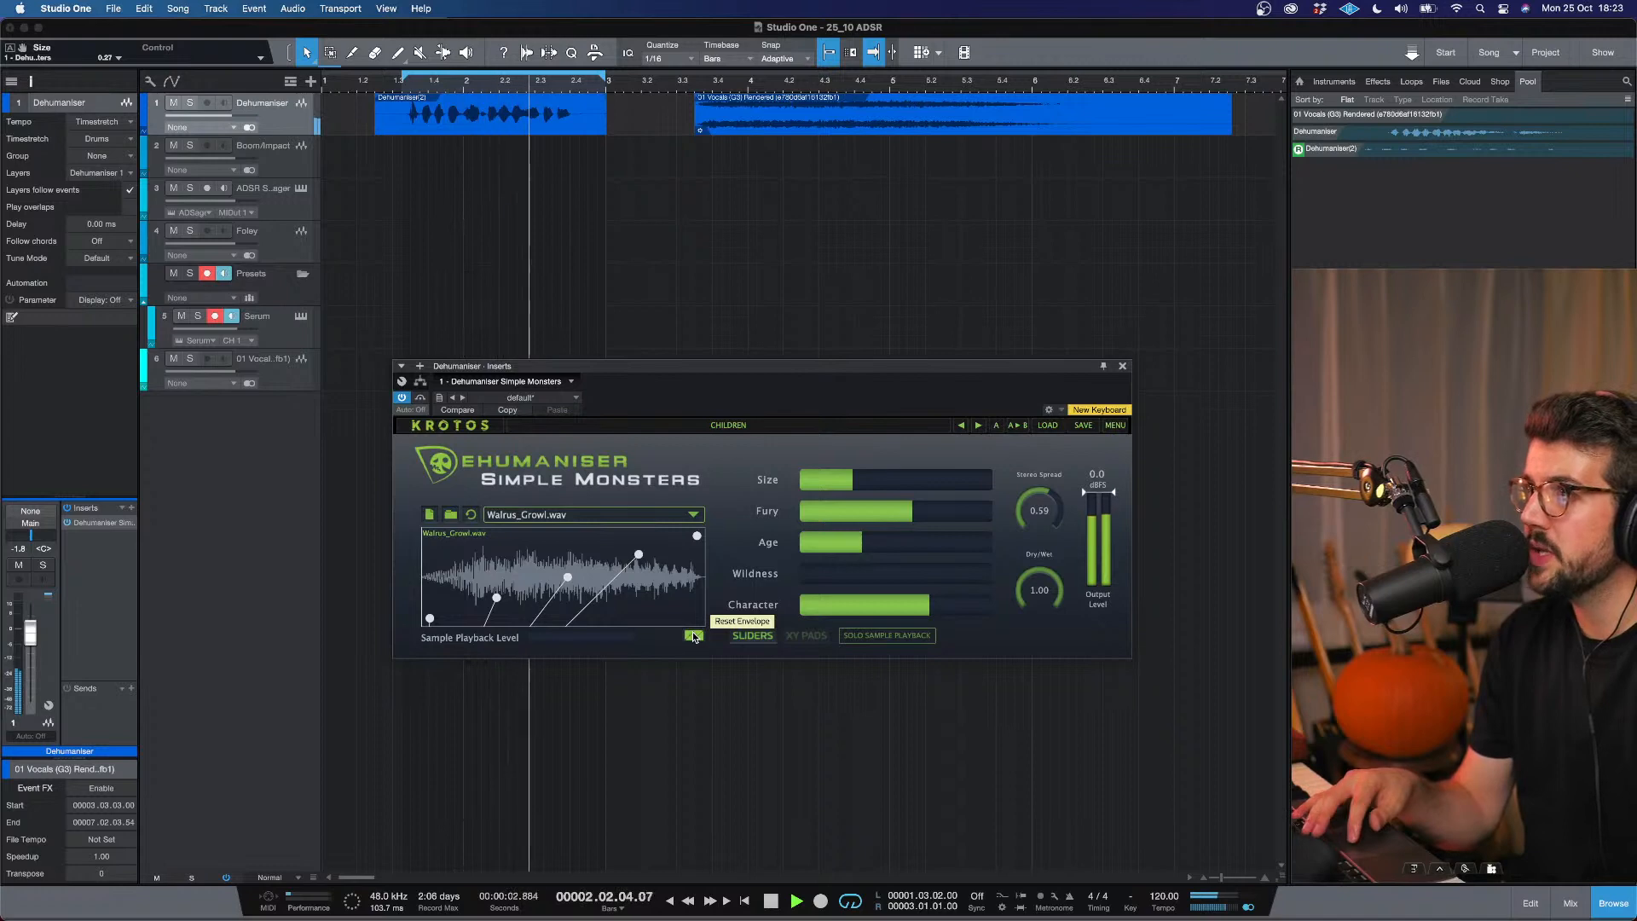
mouse_move(916, 576)
mouse_down()
mouse_move(991, 577)
mouse_move(914, 576)
mouse_up()
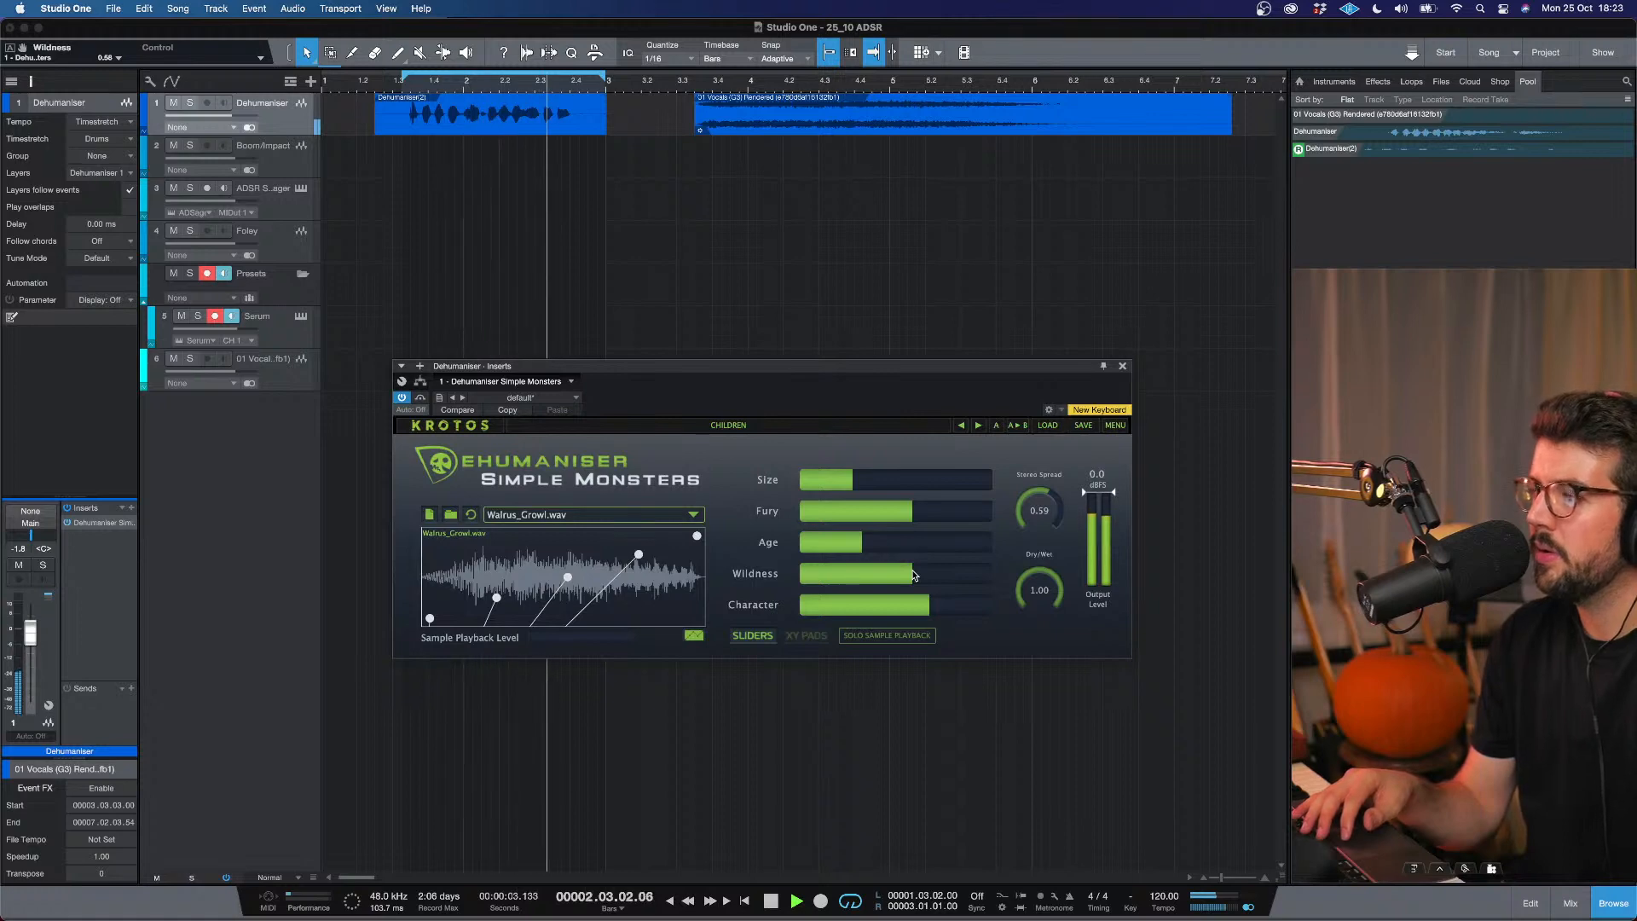
key(space)
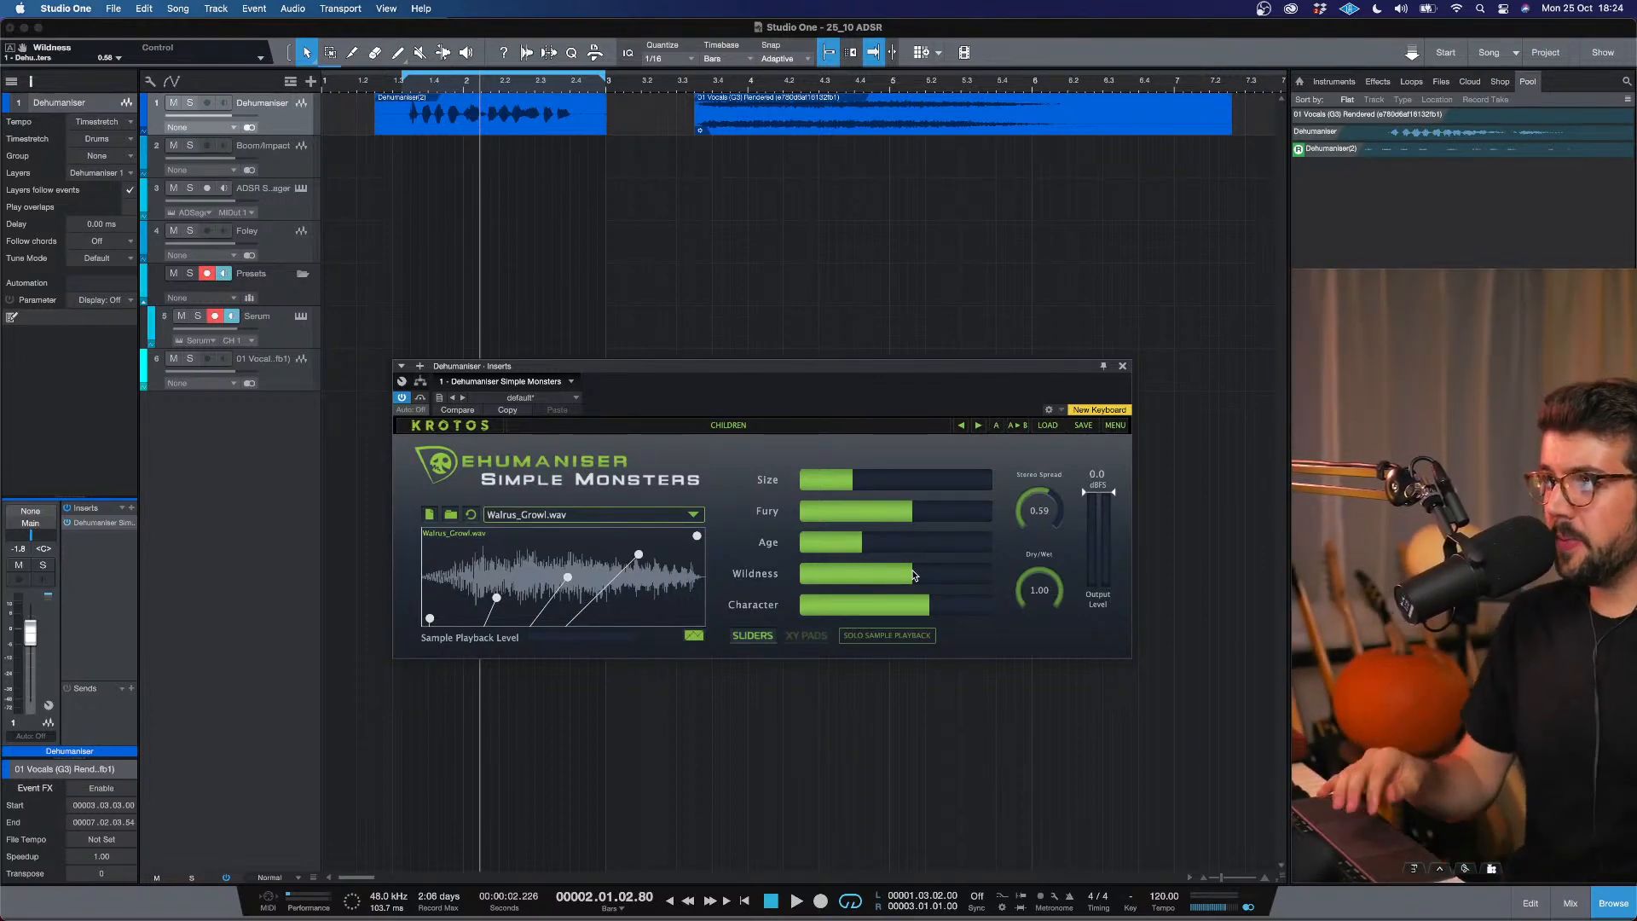
Close the Dehumaniser plugin window and remove the Dehumaniser track from the song.
click(1122, 366)
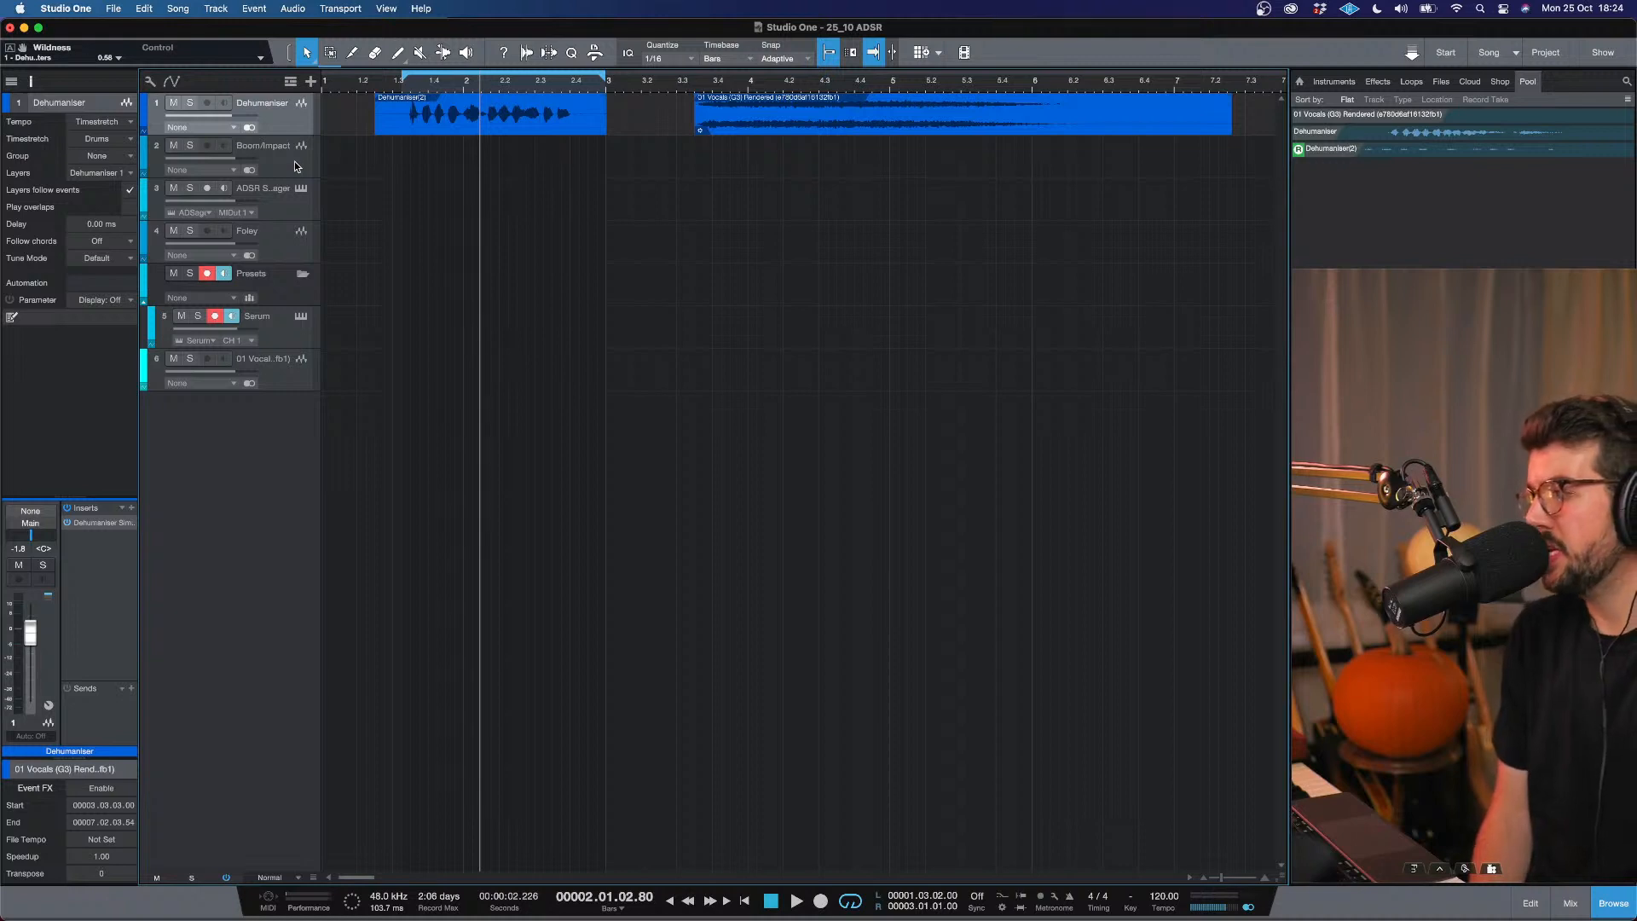
right_click(289, 113)
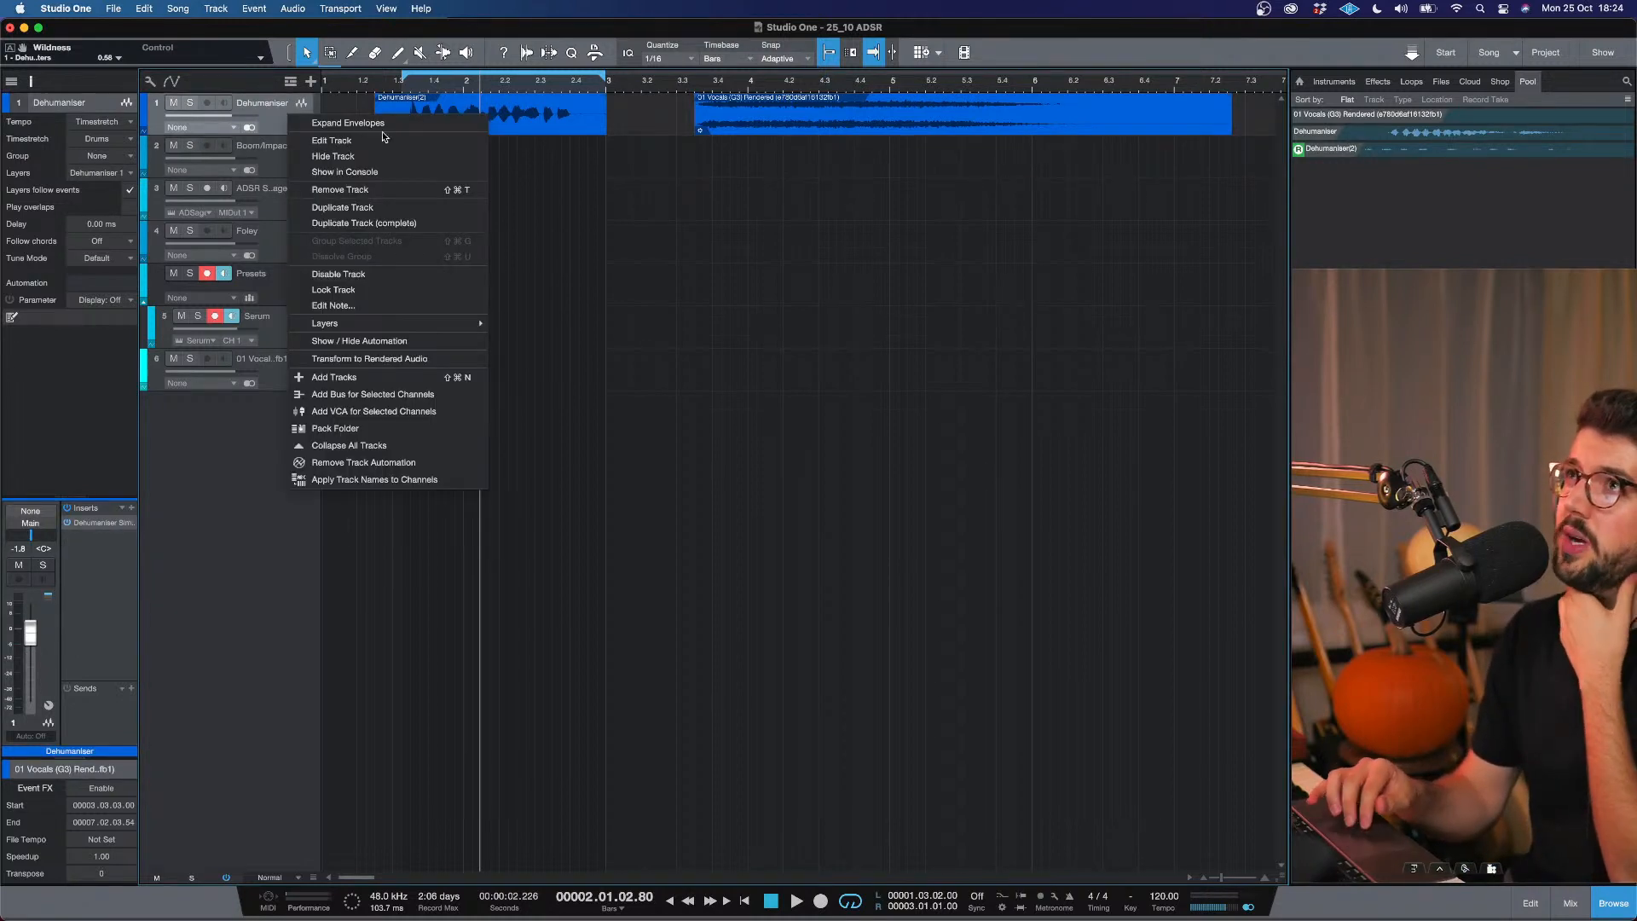
click(418, 189)
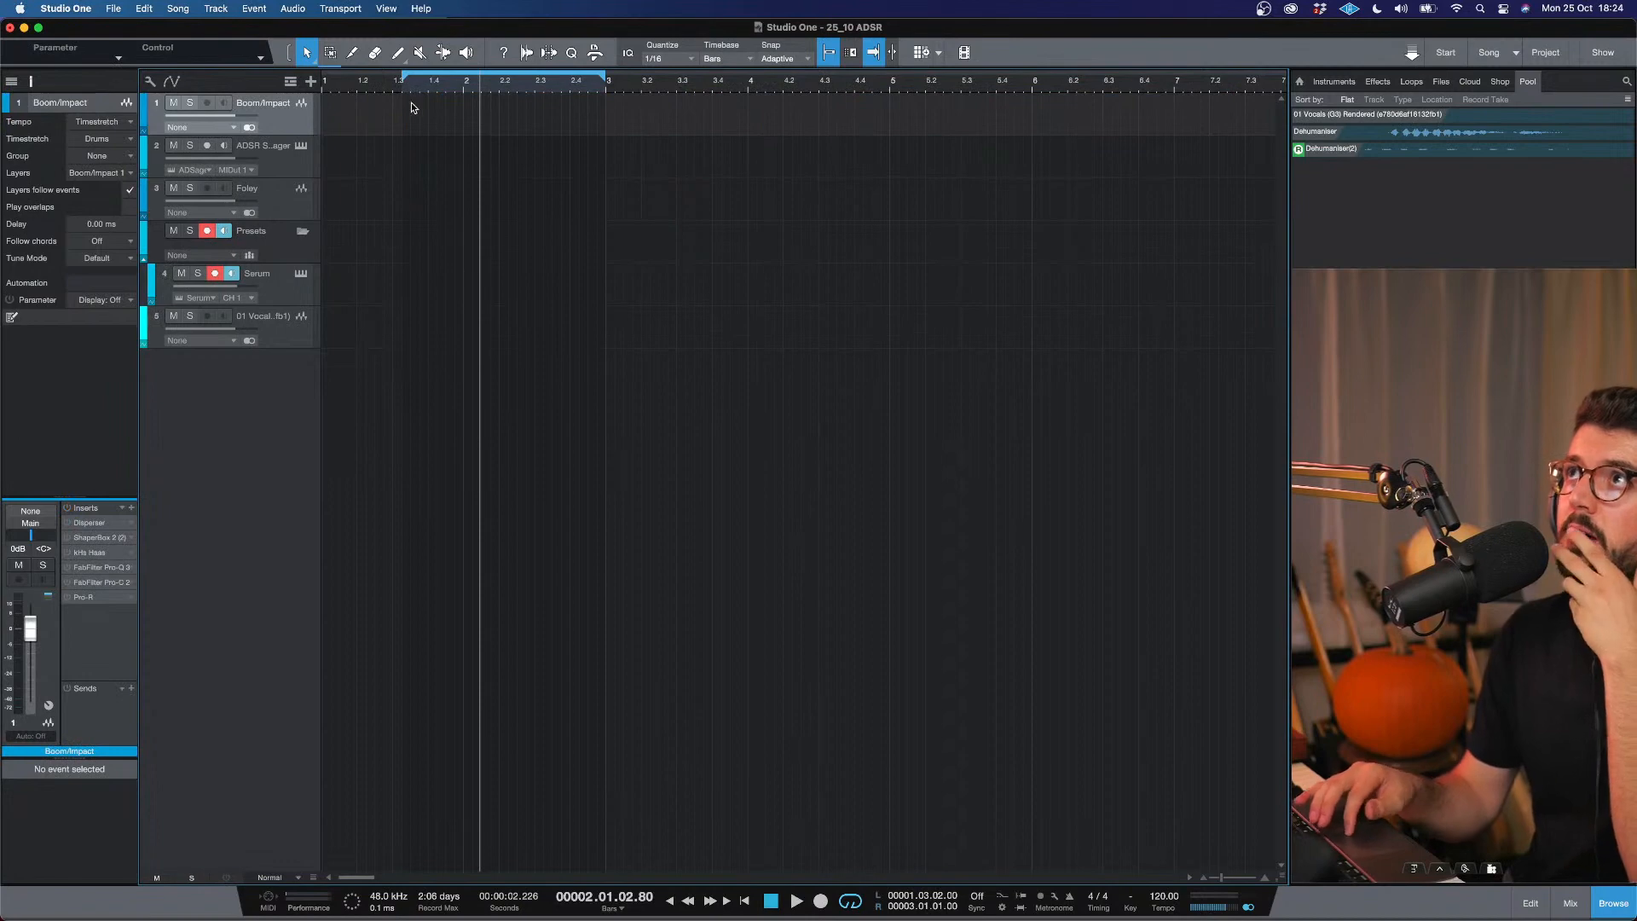
Make two complete duplicates of the Boom/Impact track, including its insert effects.
right_click(282, 118)
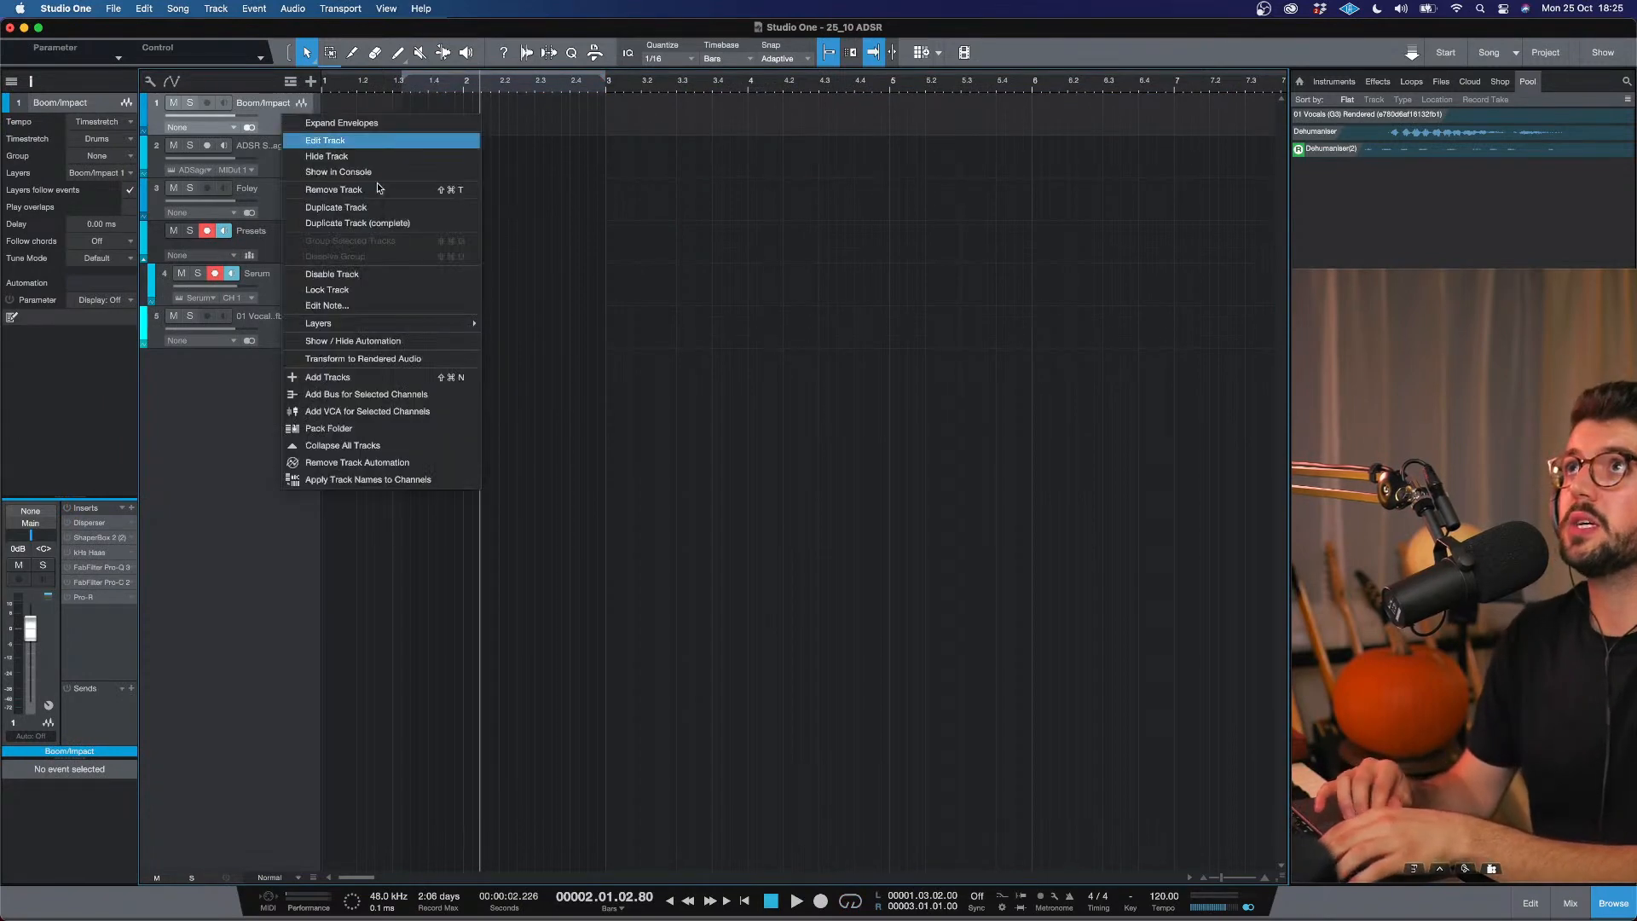
click(396, 218)
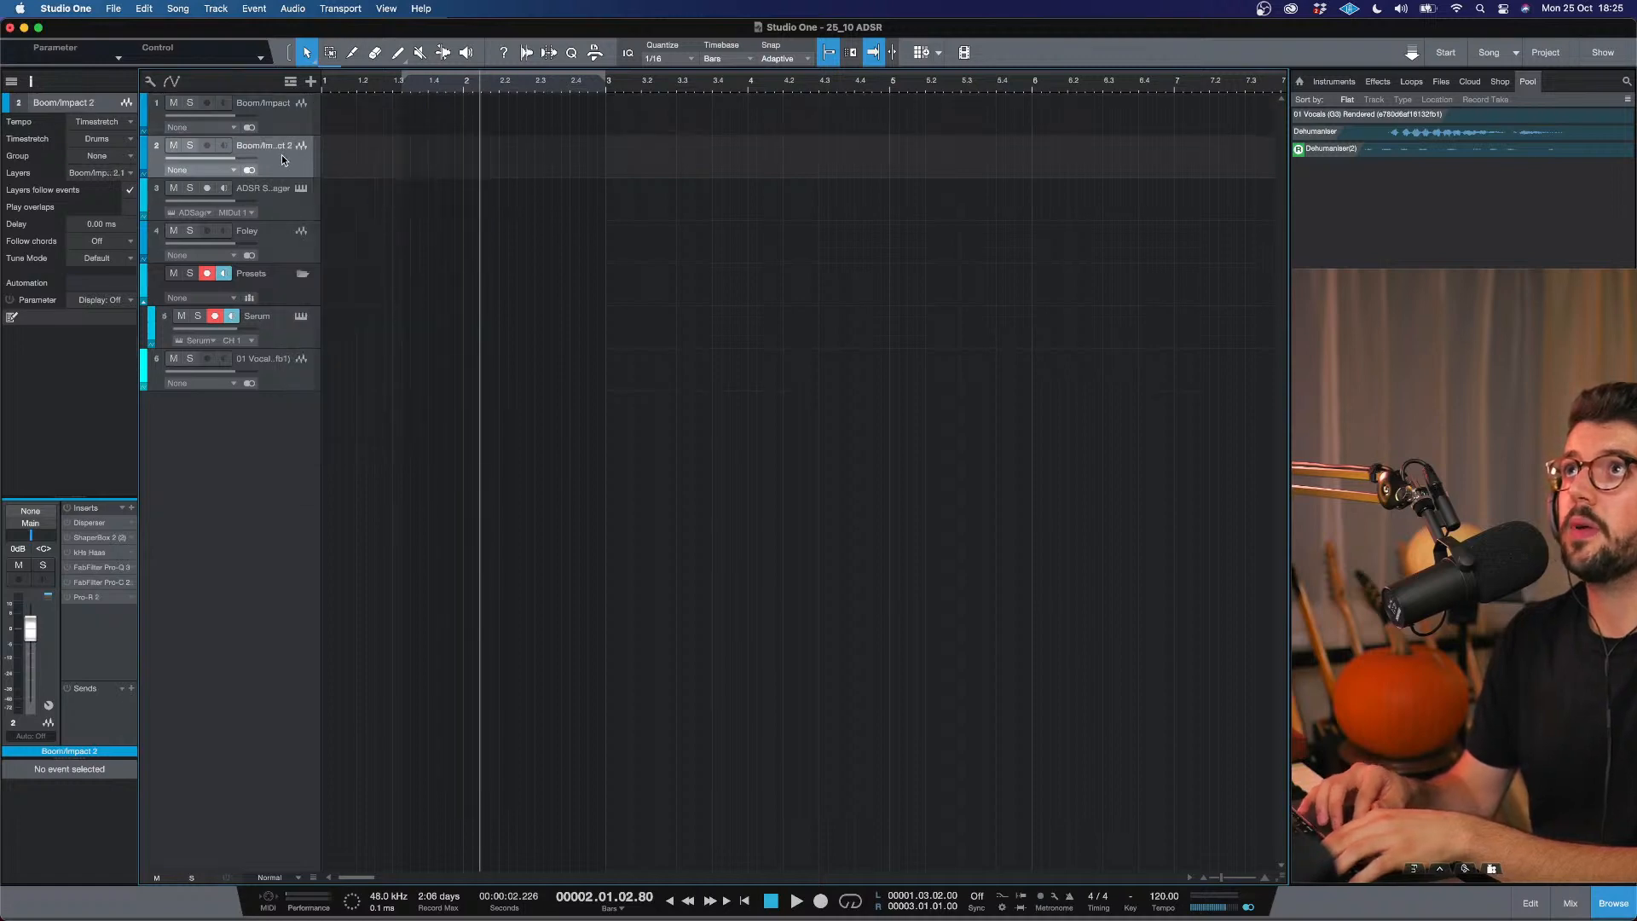
right_click(282, 156)
click(365, 268)
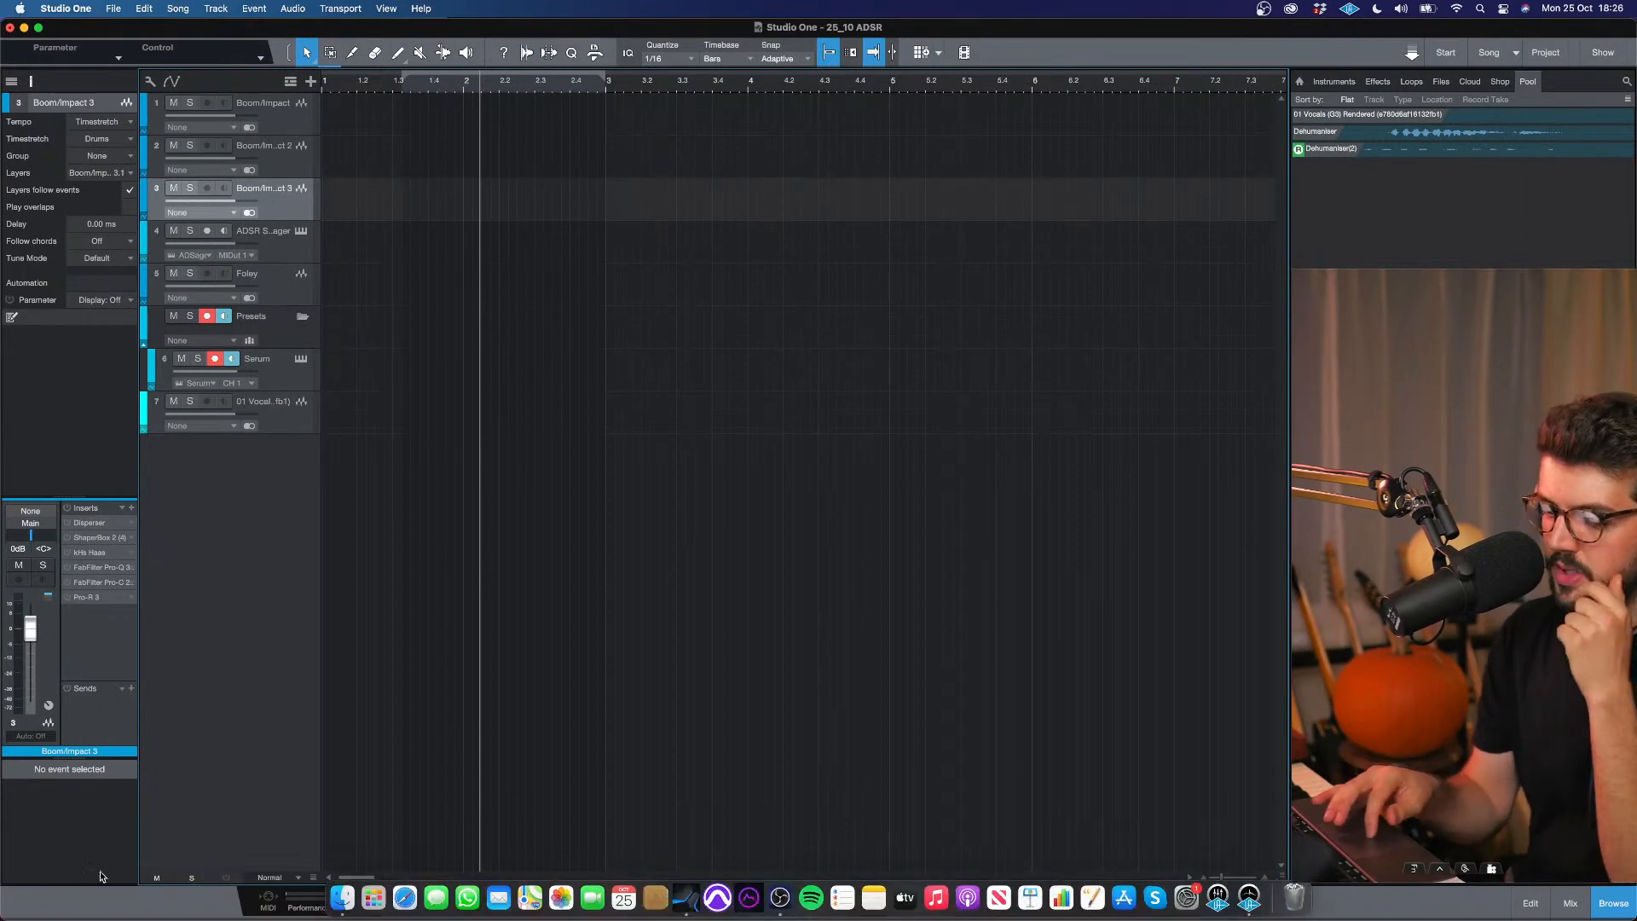
Switch to Finder, open the RAW Audio Samples folder inside 25/10 samples on the Desktop, and move the window clear of the tracks.
key(super+Tab)
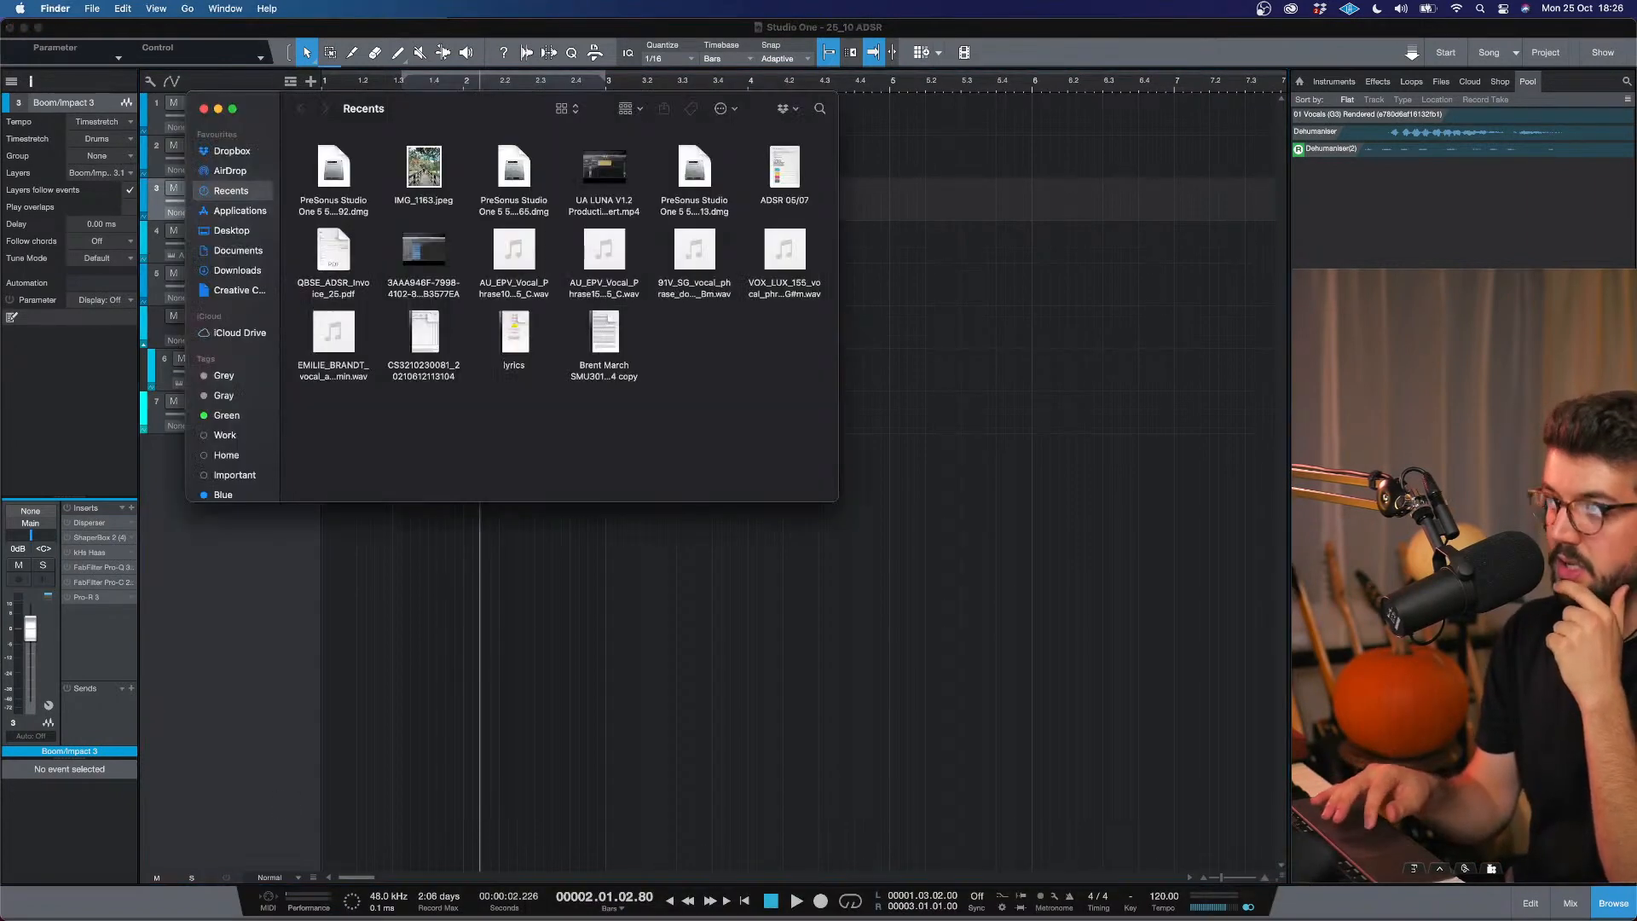
click(231, 151)
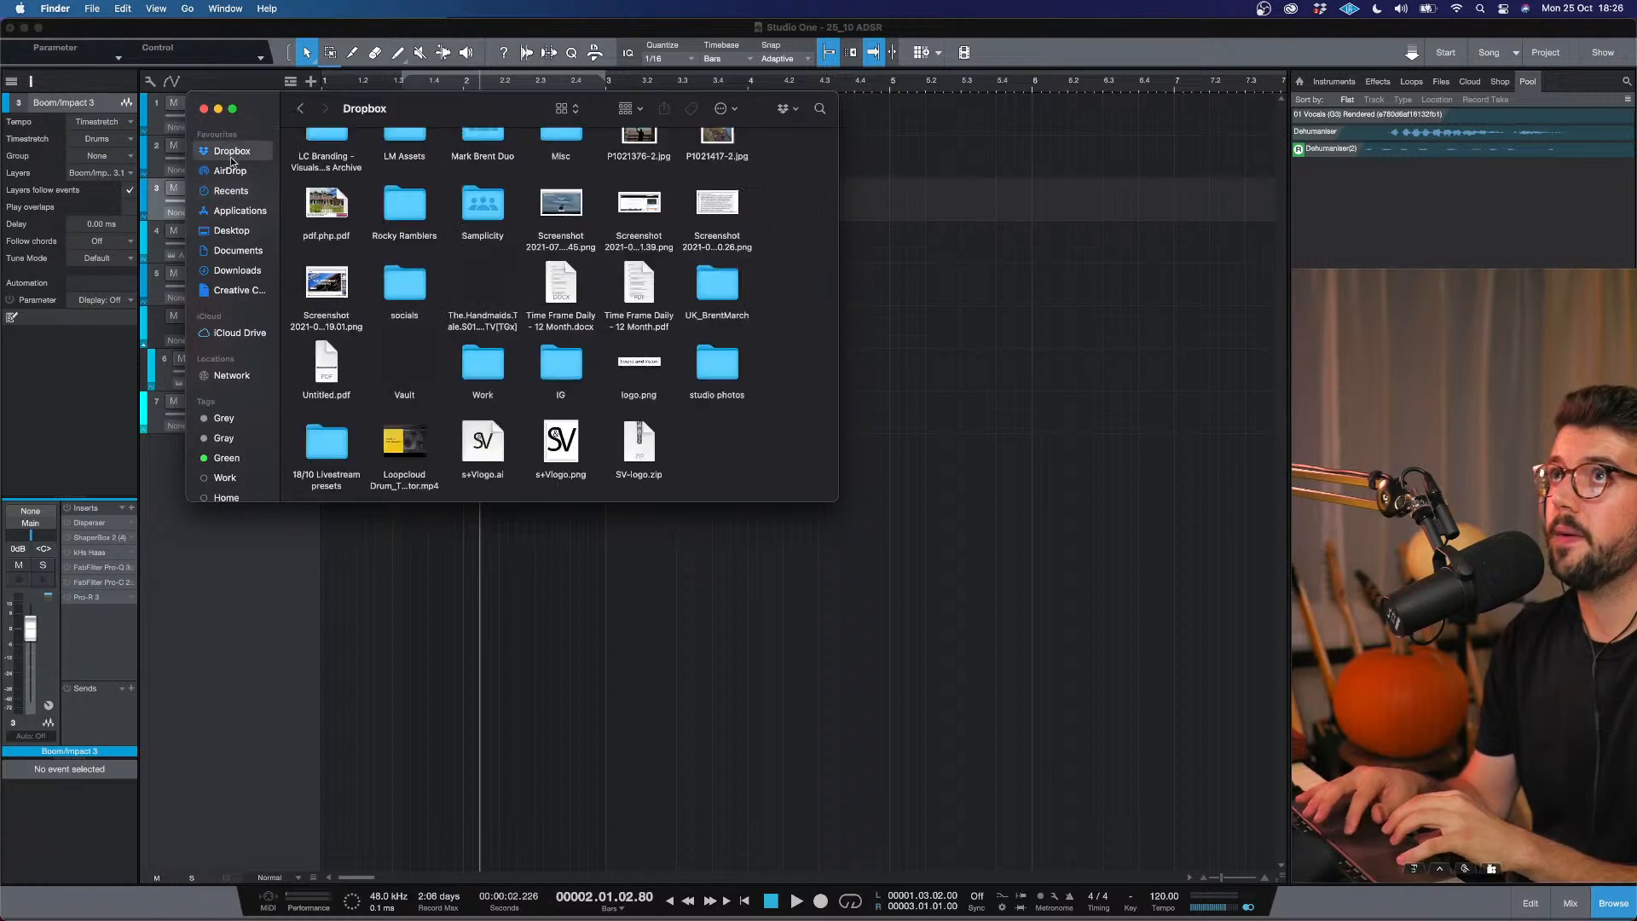
click(231, 230)
click(321, 159)
double_click(321, 159)
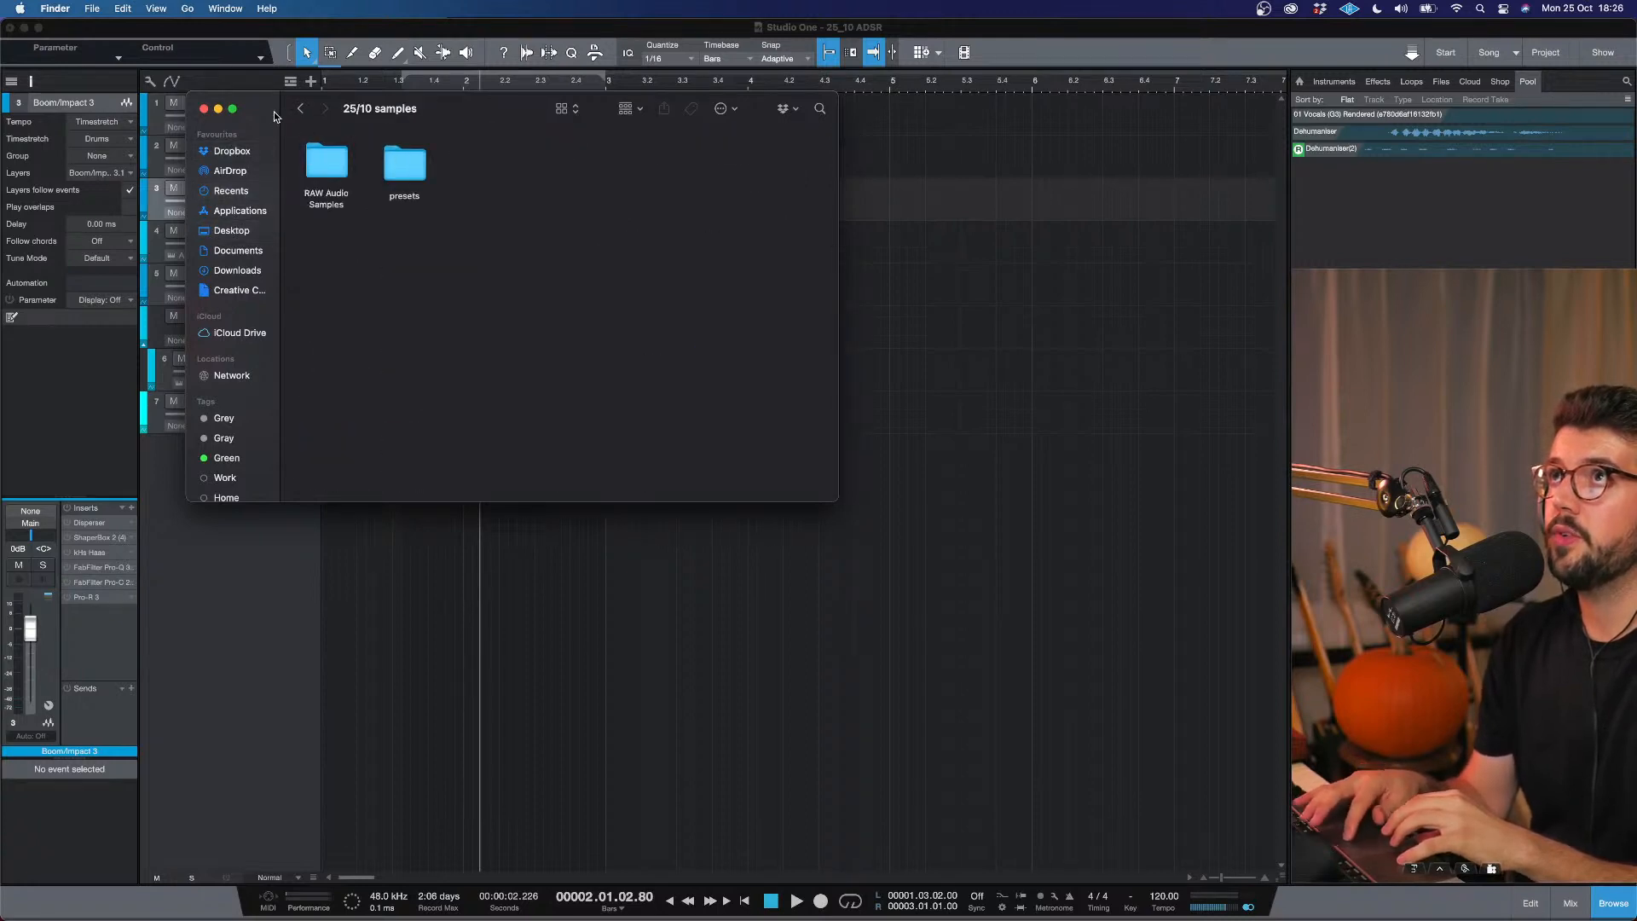
drag(279, 115, 670, 374)
click(725, 418)
double_click(725, 423)
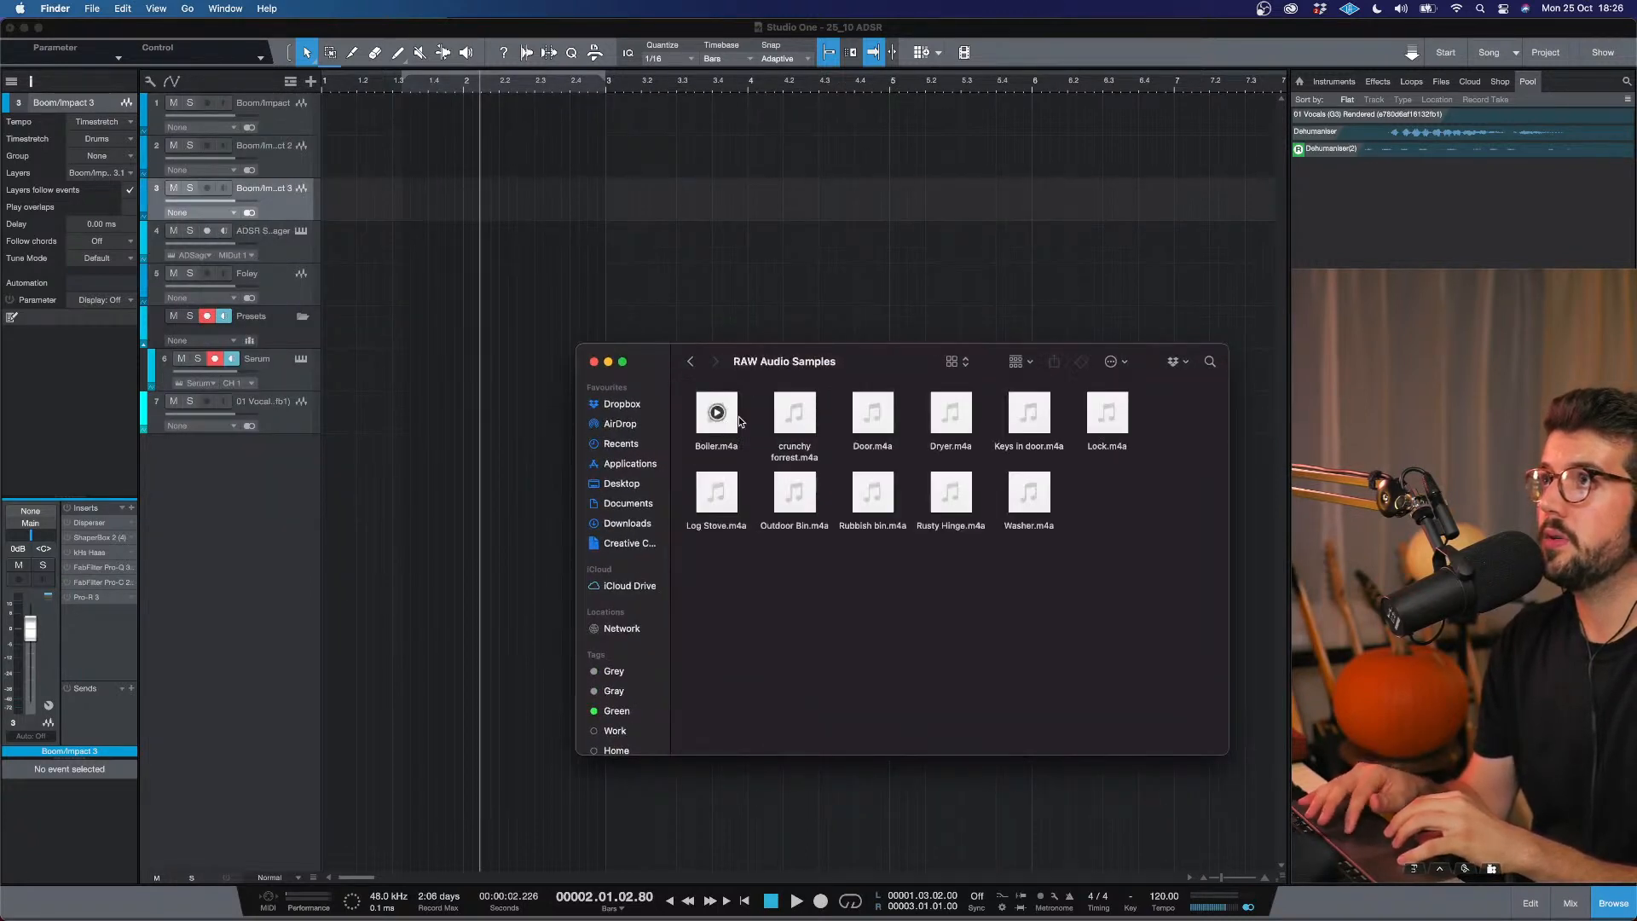
Audition the Boiler.m4a and Door.m4a recordings in the RAW Audio Samples folder.
mouse_move(795, 480)
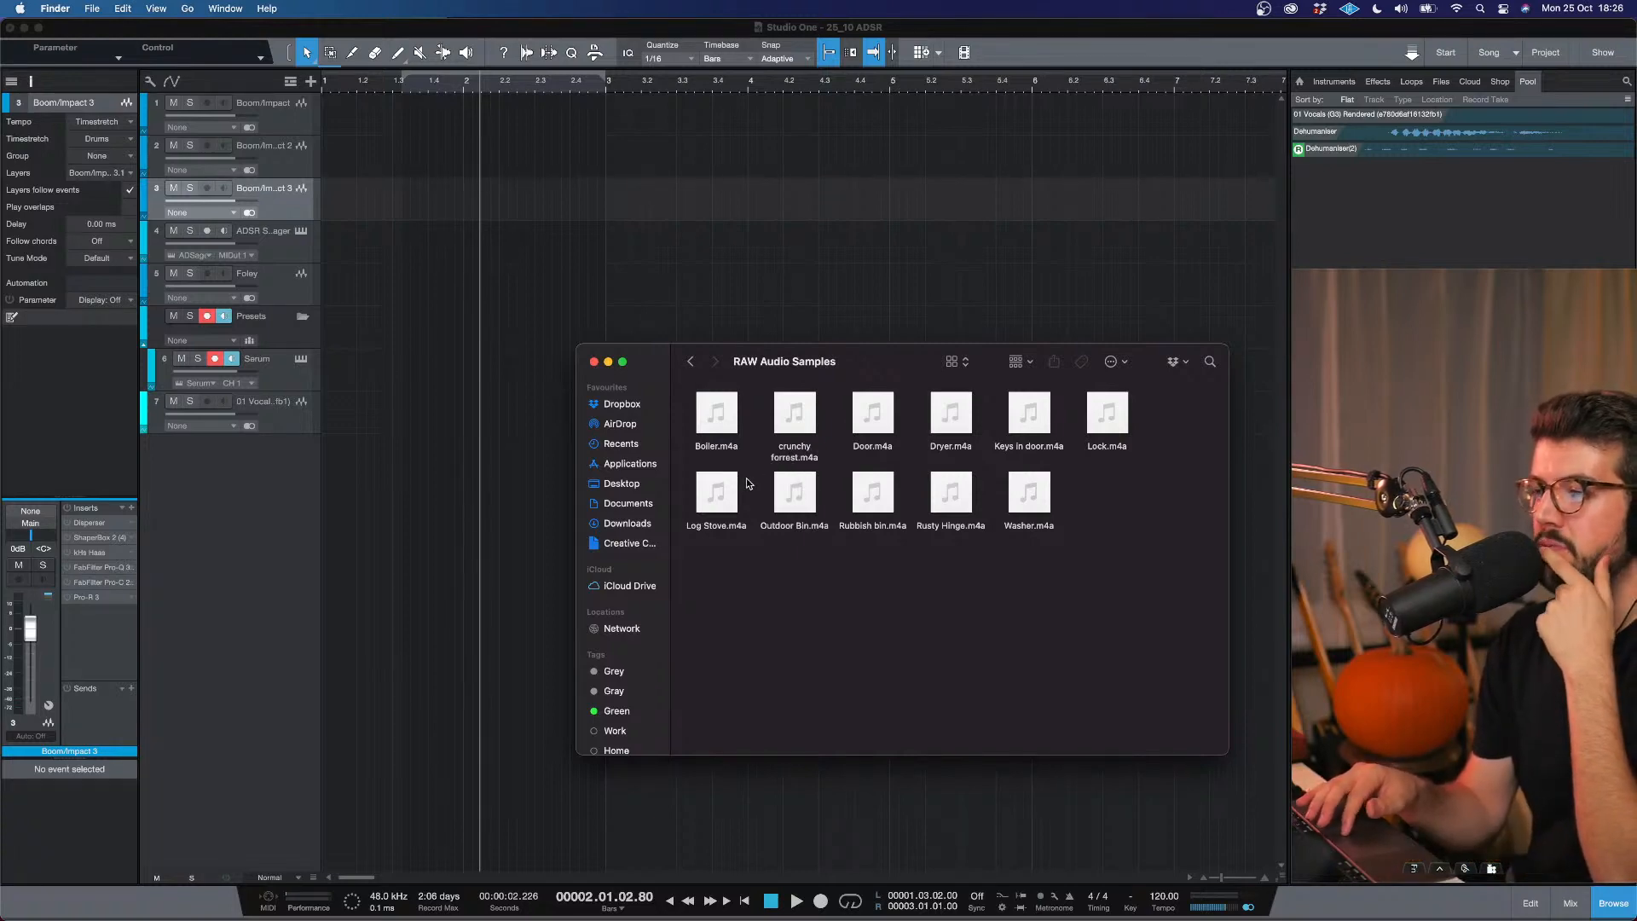
click(717, 412)
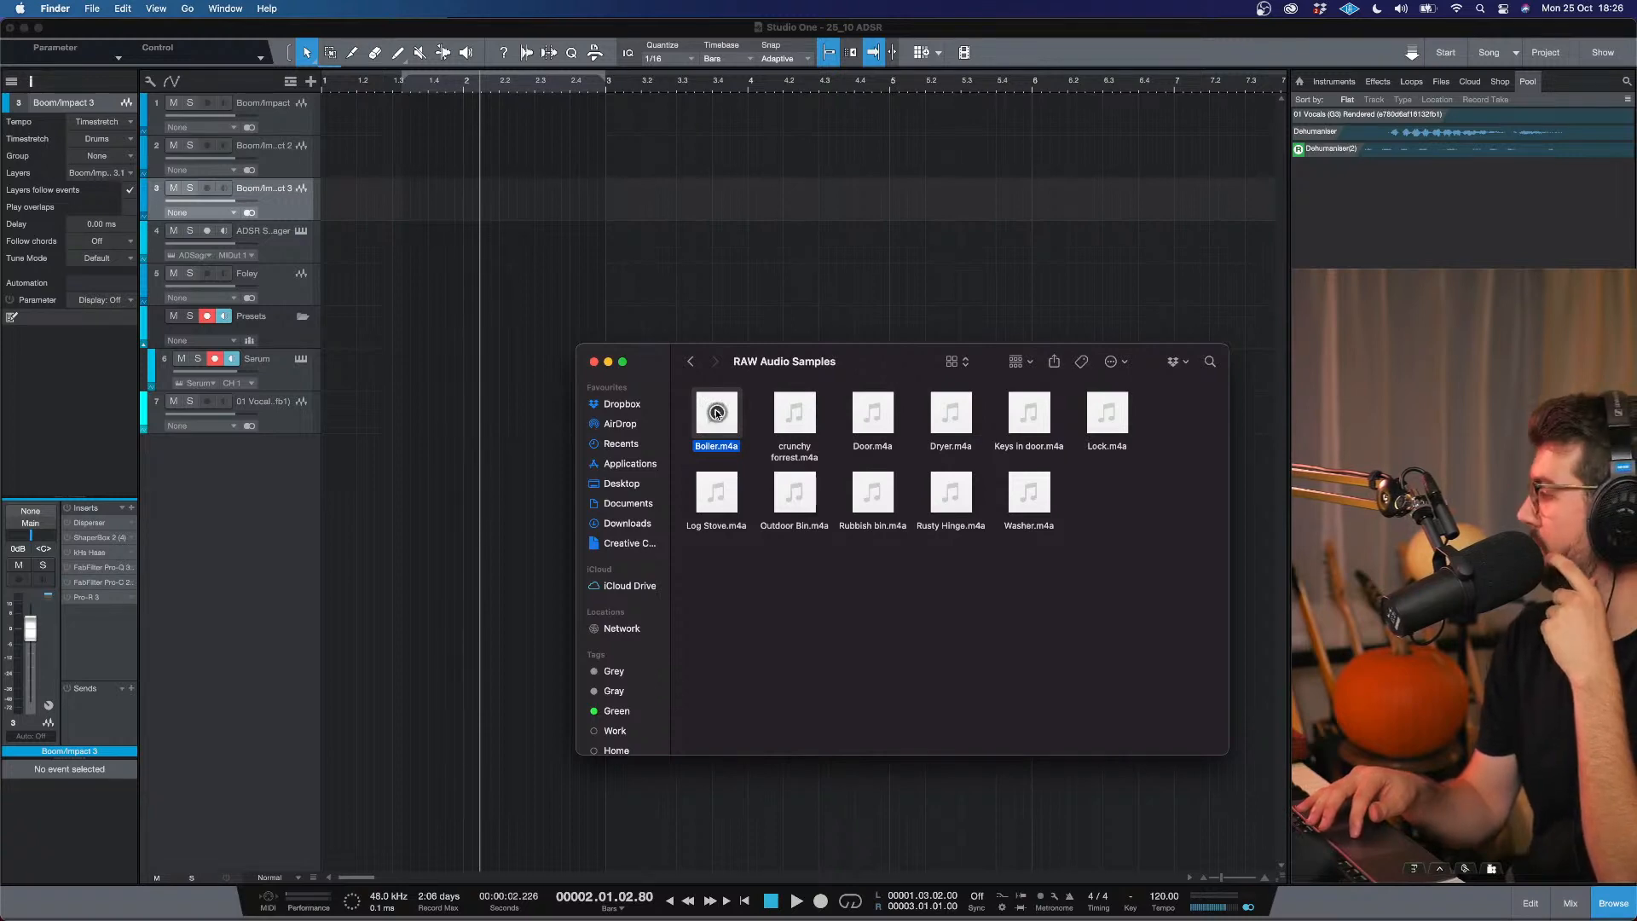
mouse_move(799, 422)
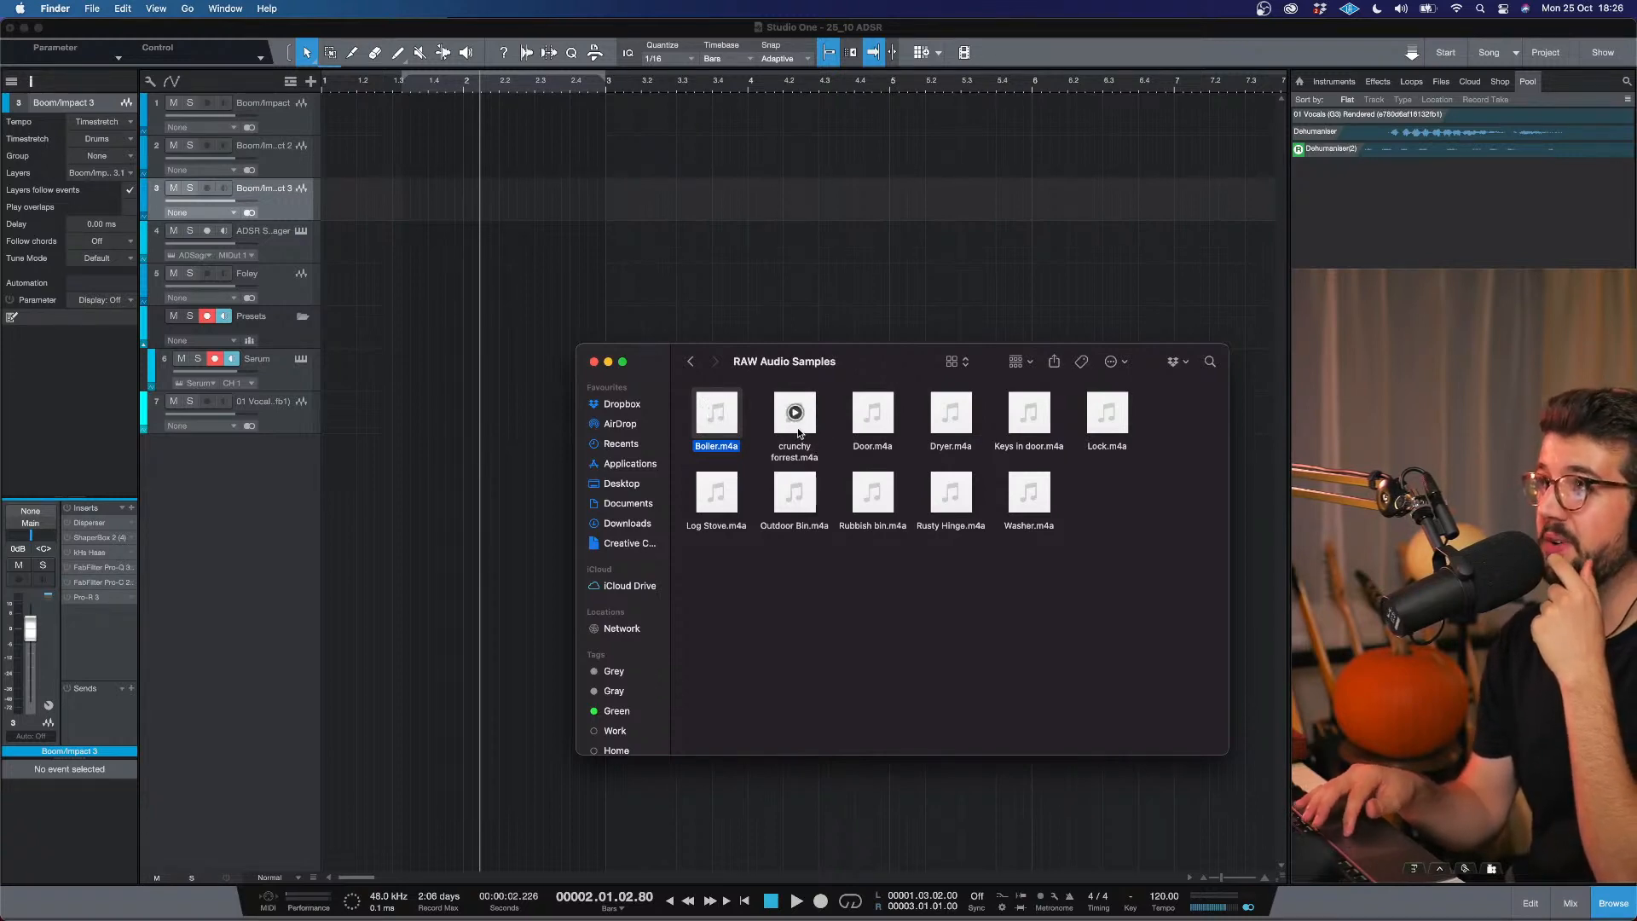
click(874, 414)
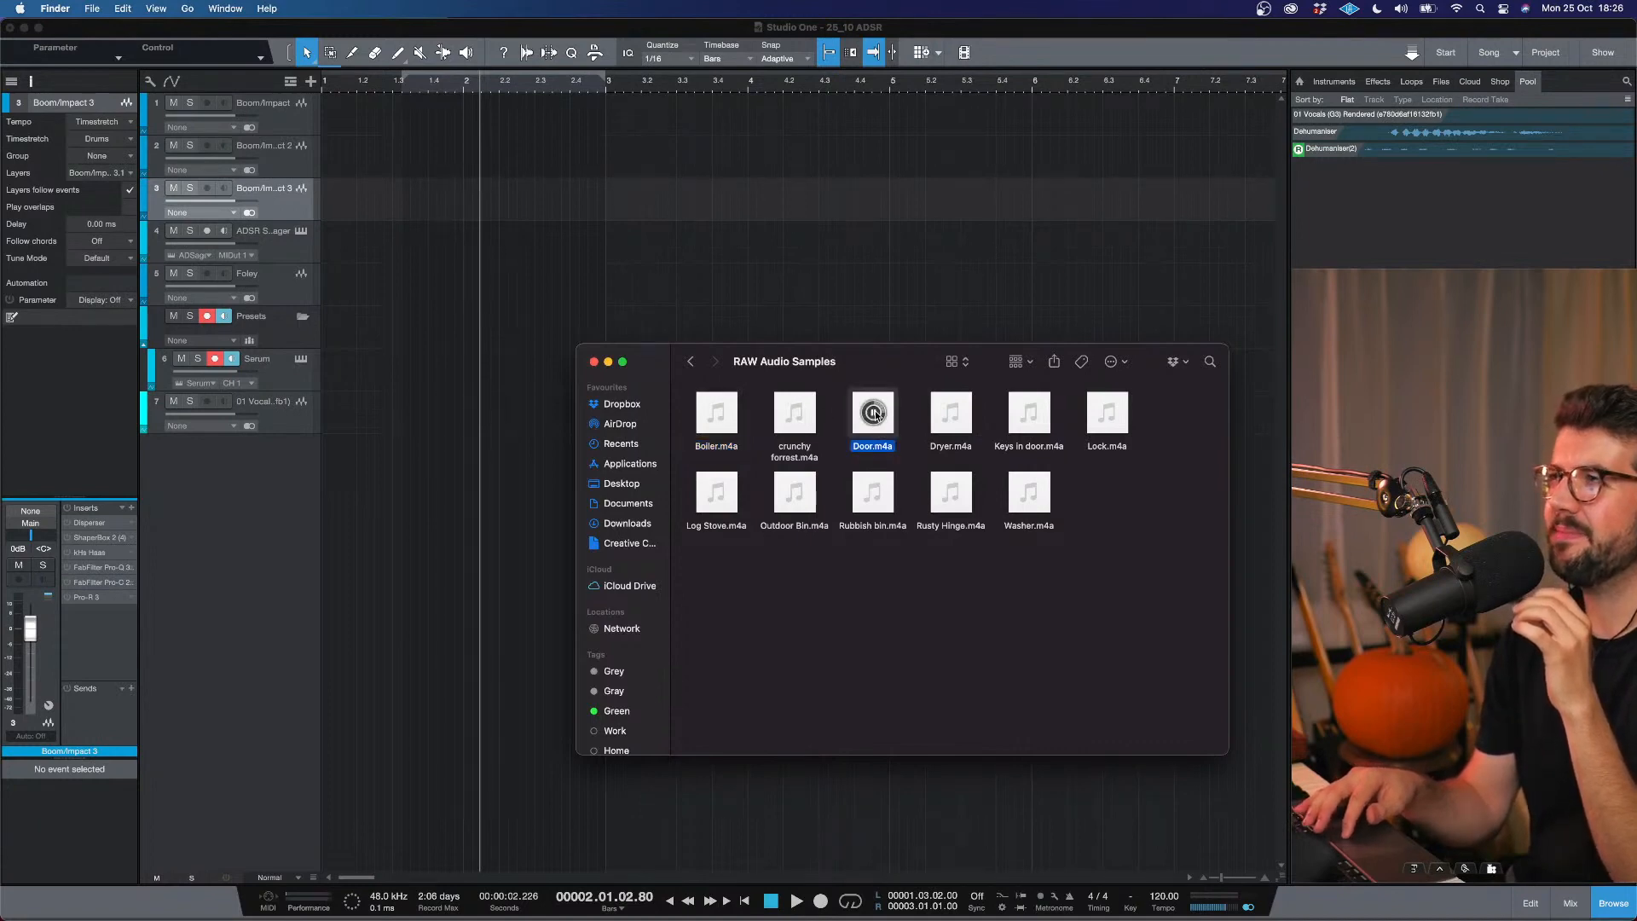
mouse_move(949, 416)
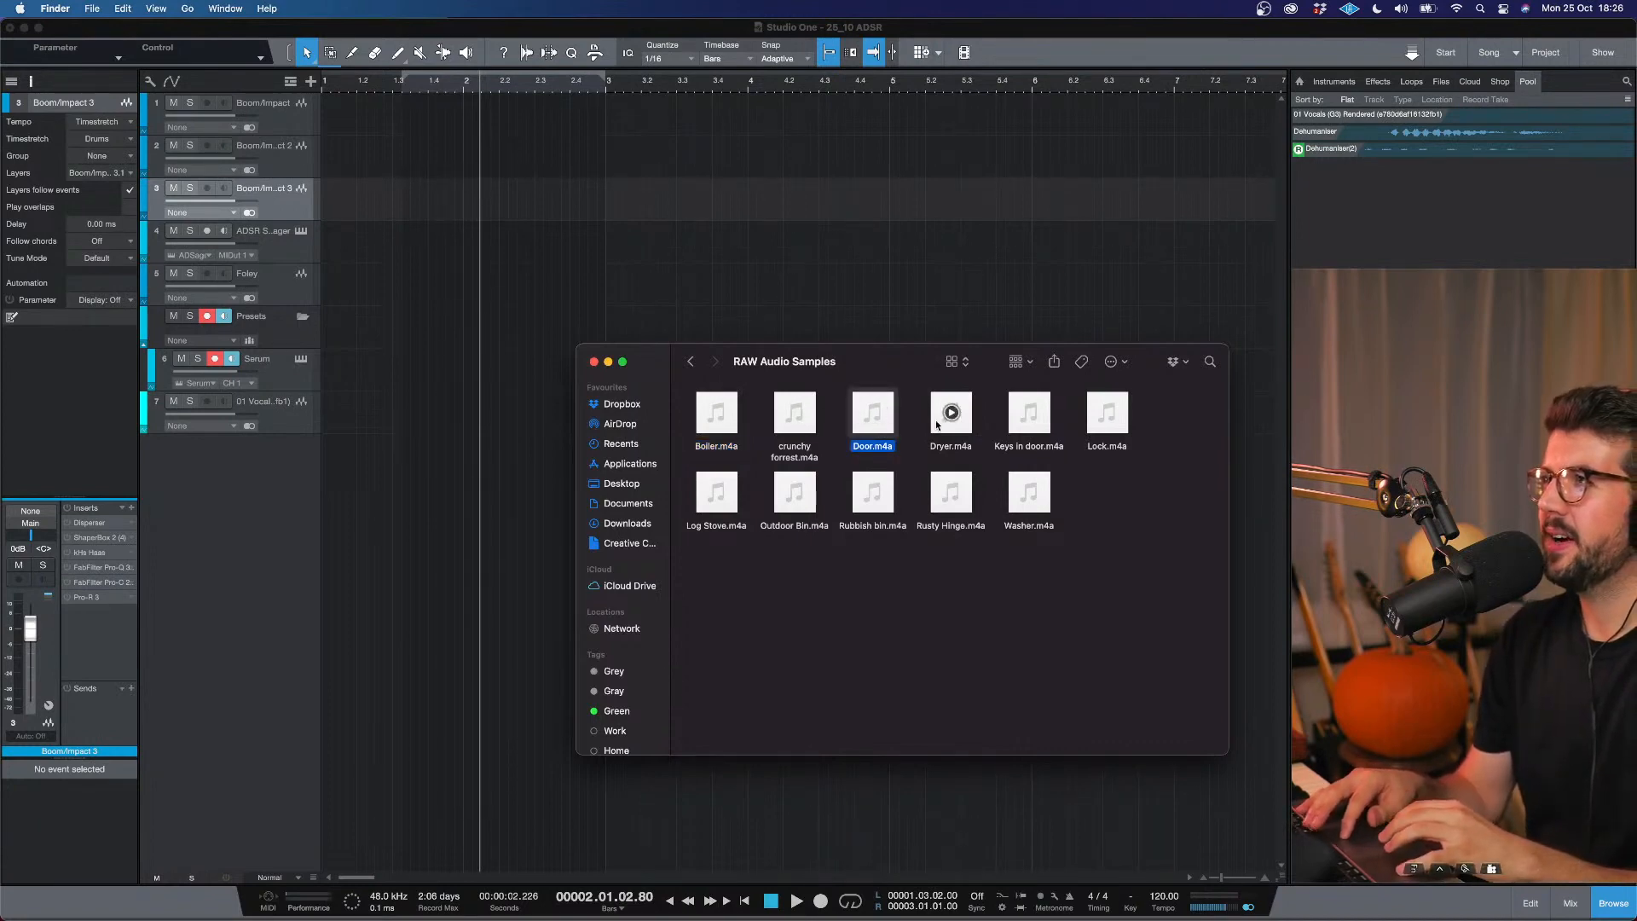
Audition Washer.m4a, import it onto the original Boom/Impact track, and import Lock.m4a onto Boom/Impact 3.
click(1029, 493)
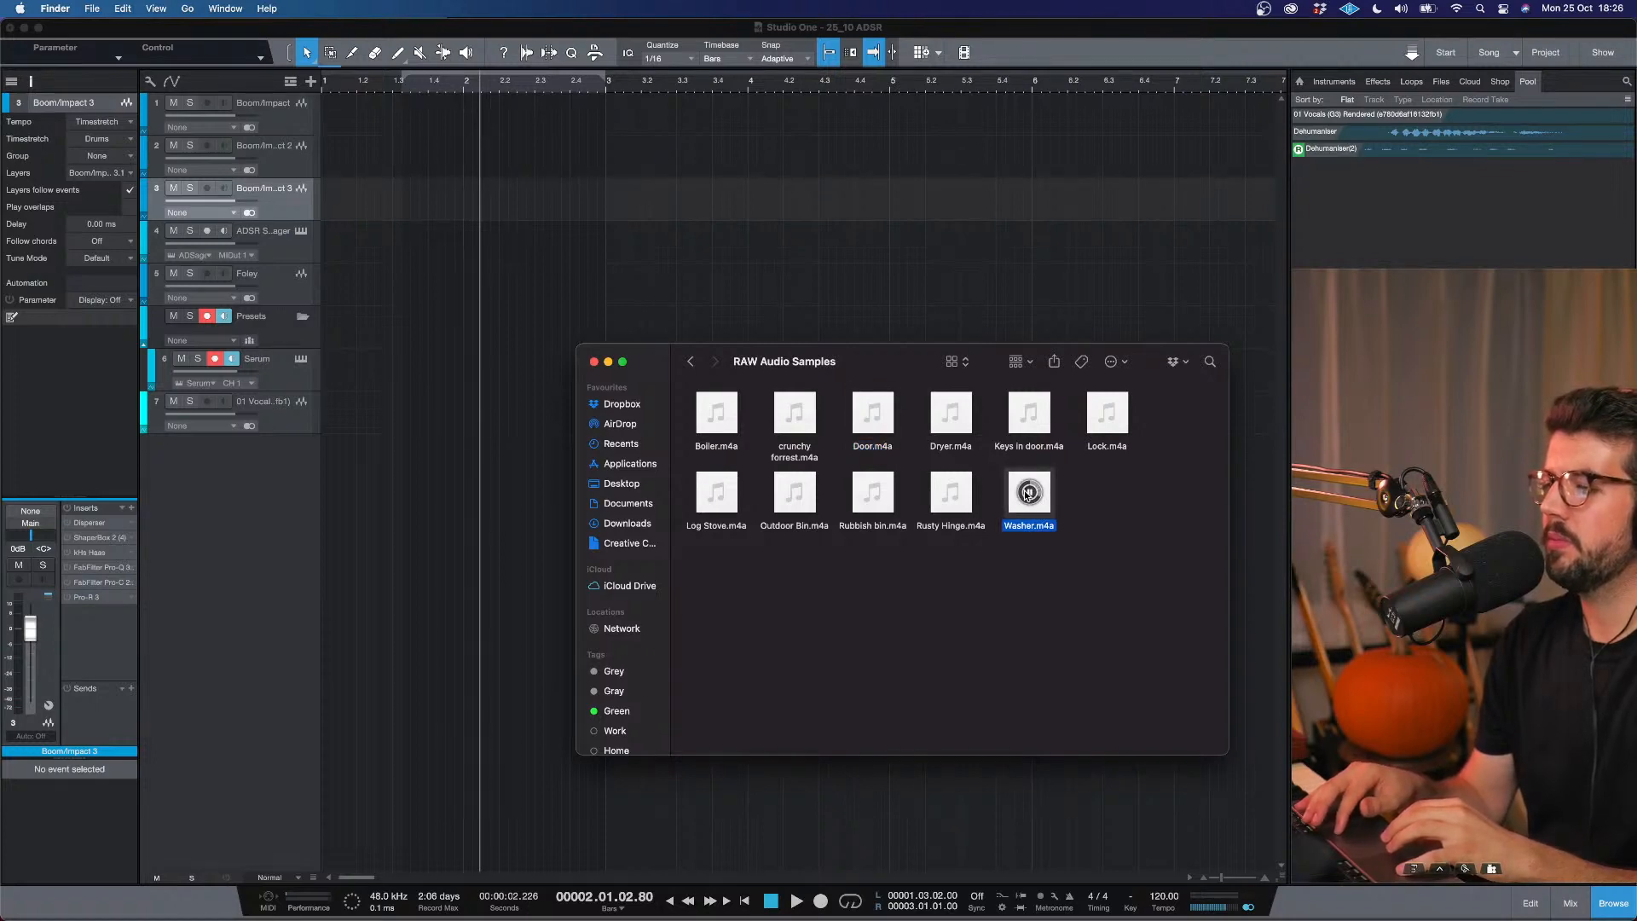
drag(1019, 517, 469, 132)
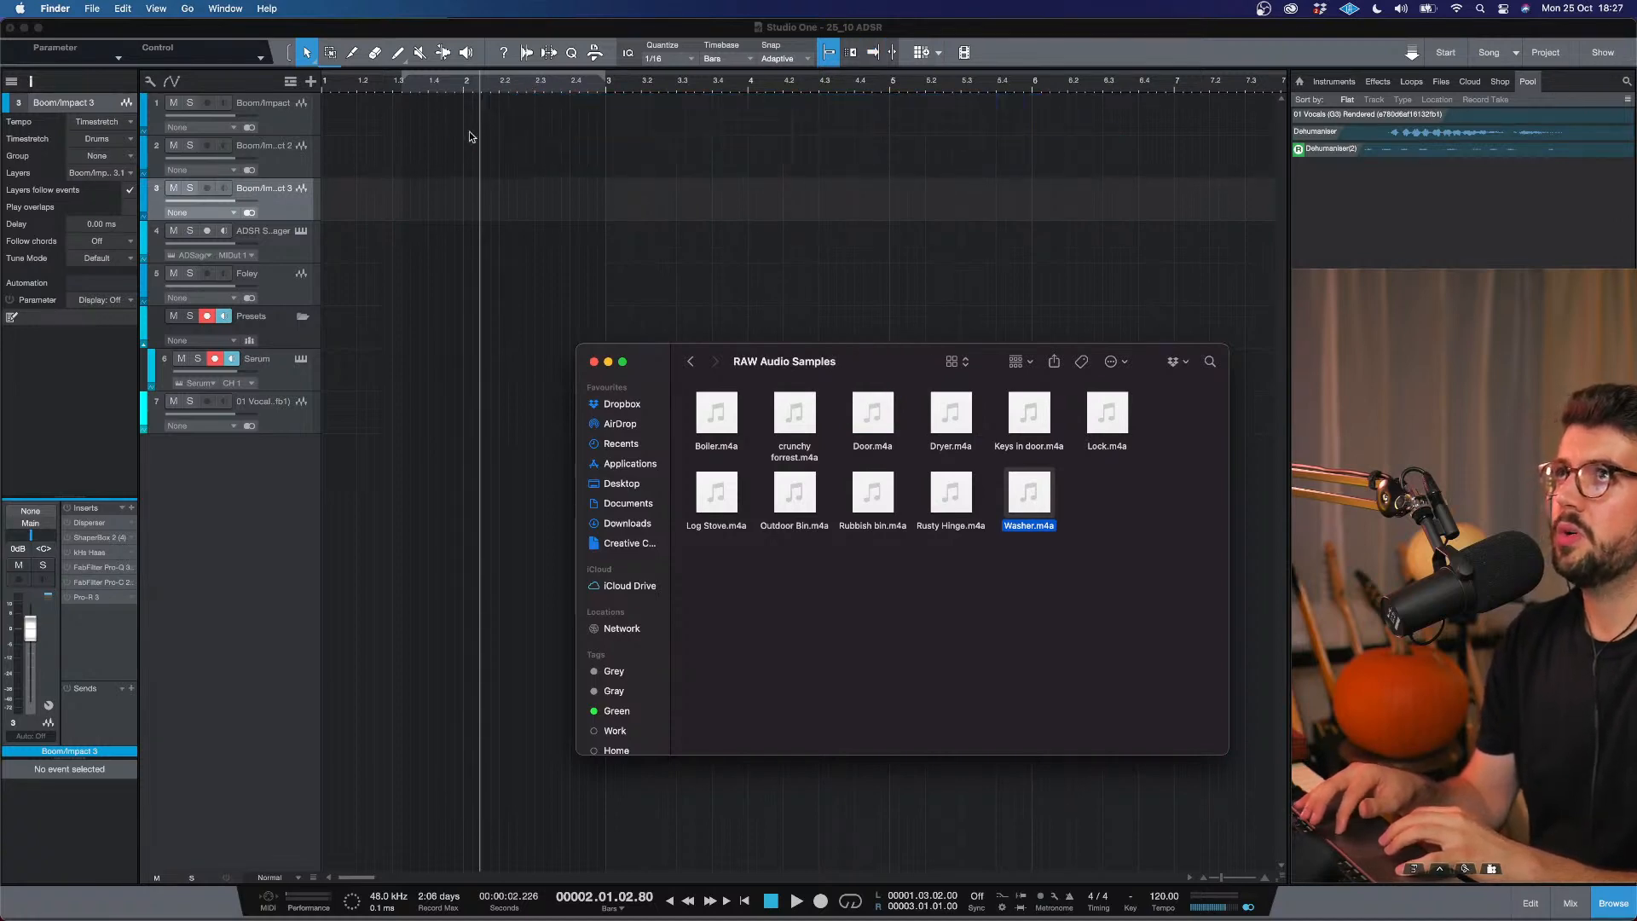
click(1107, 413)
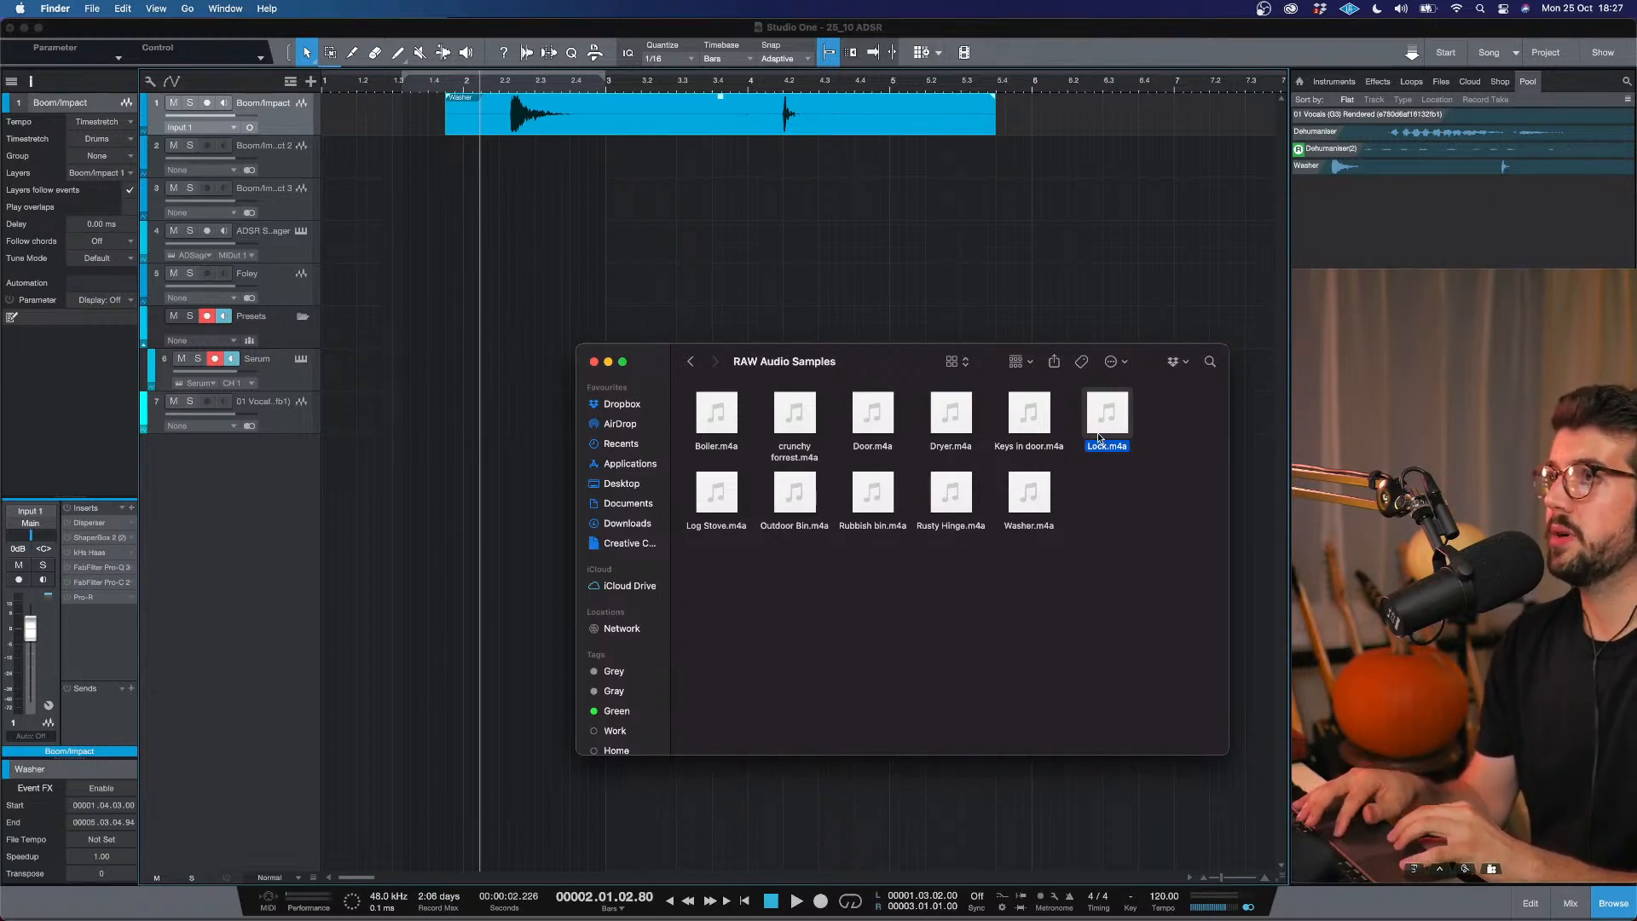
drag(1098, 433, 478, 209)
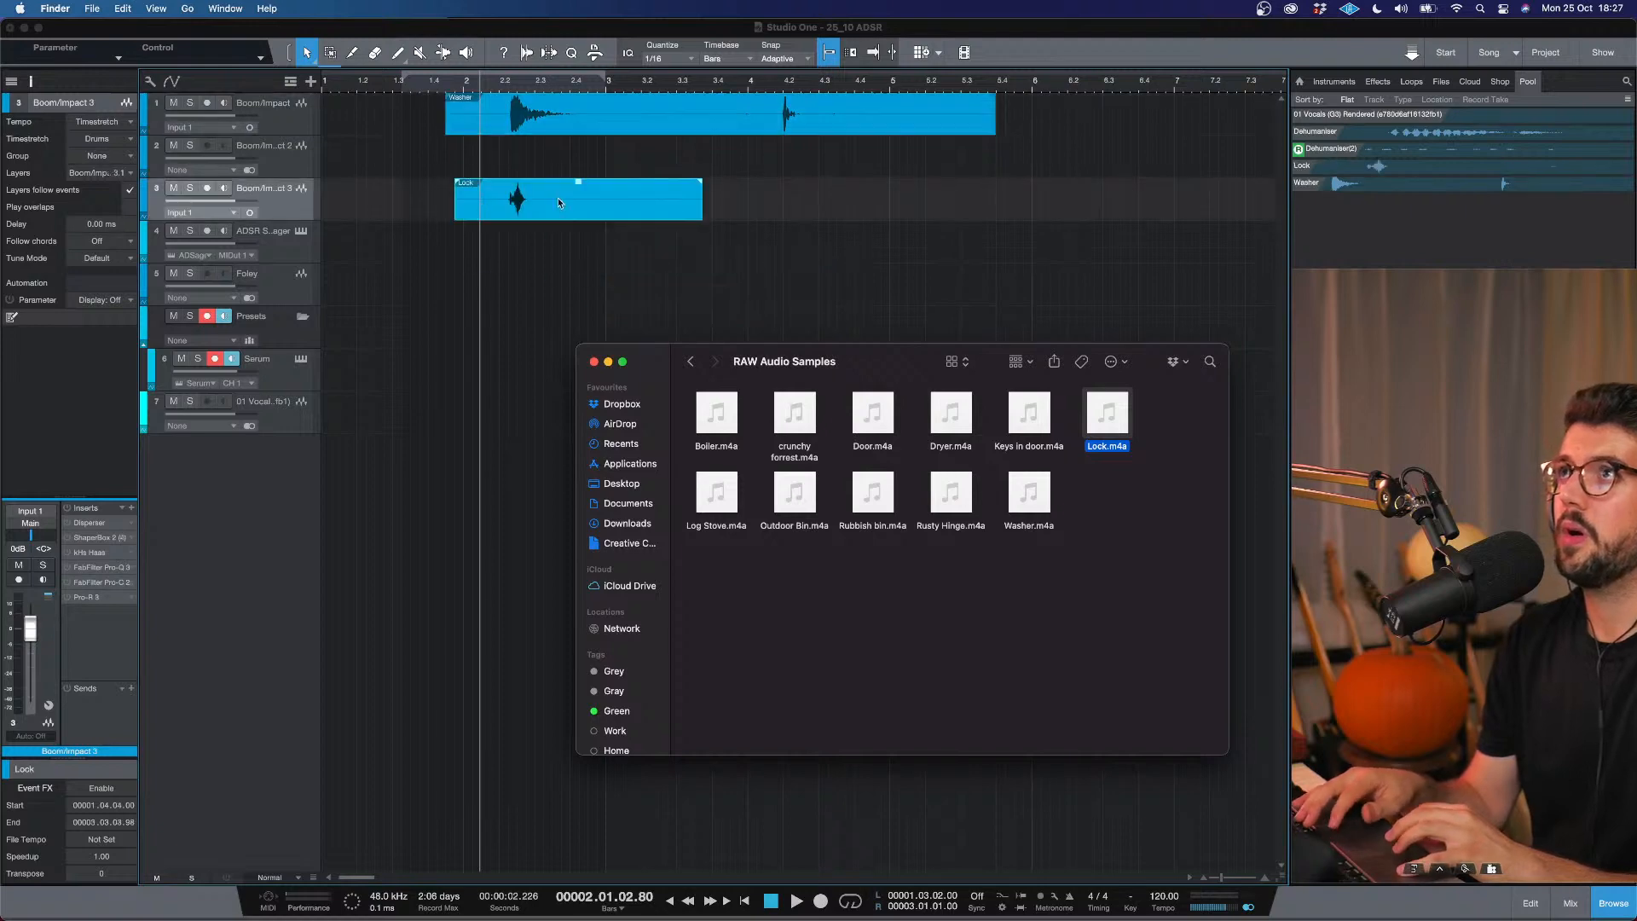
Audition the bin recordings, import Outdoor Bin.m4a onto Boom/Impact 2, and close the Finder window to return to Studio One.
click(798, 493)
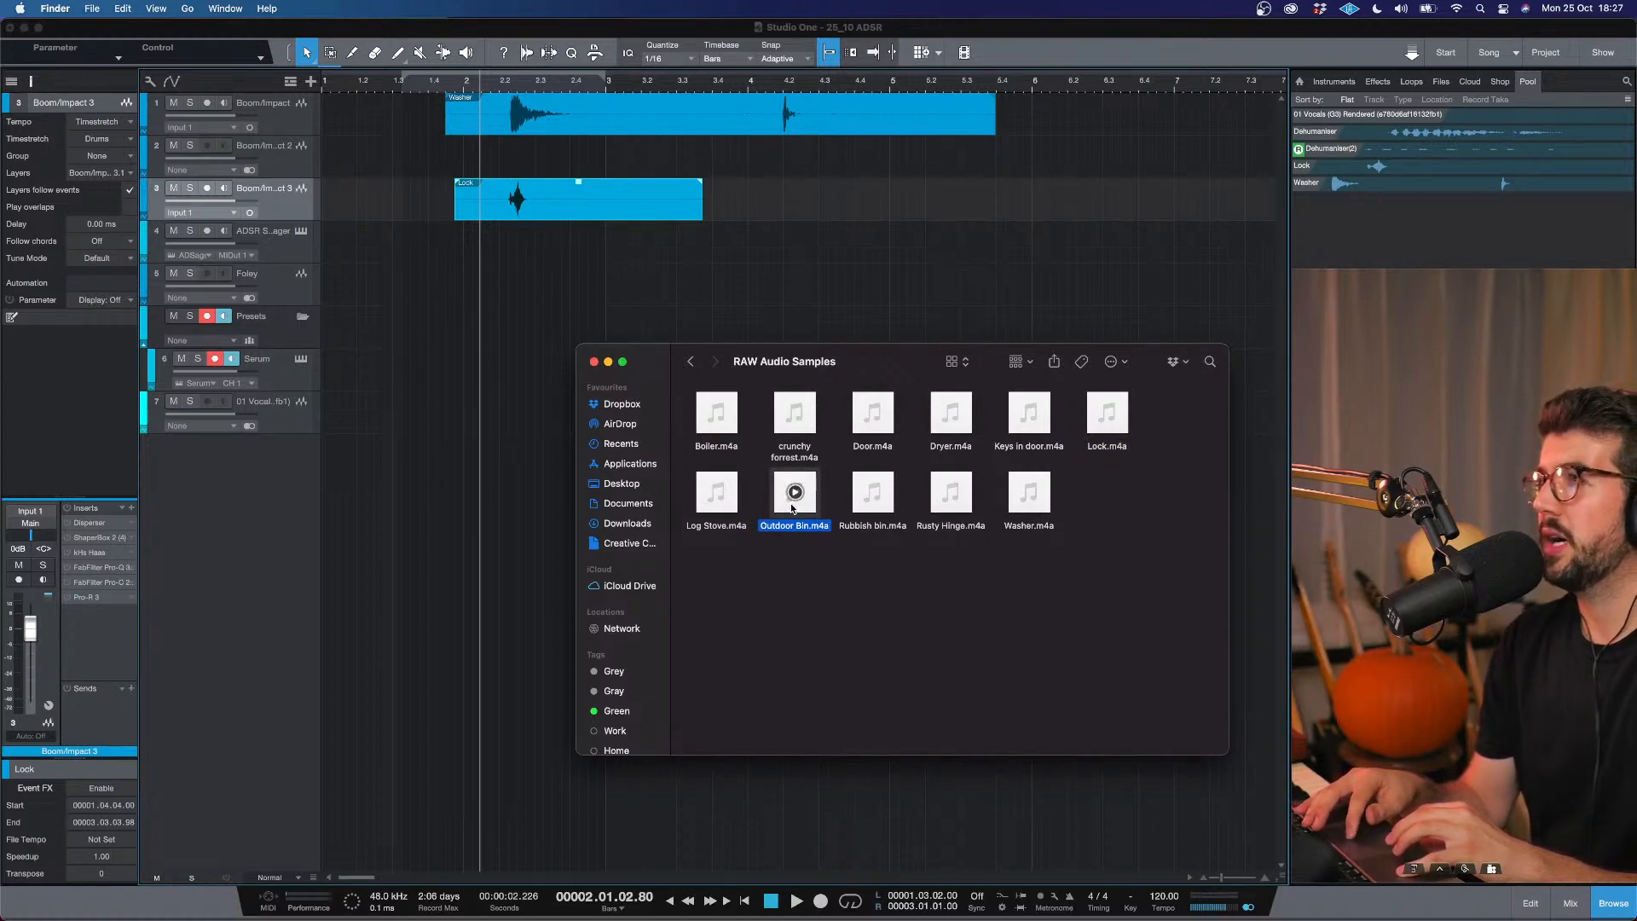
click(873, 493)
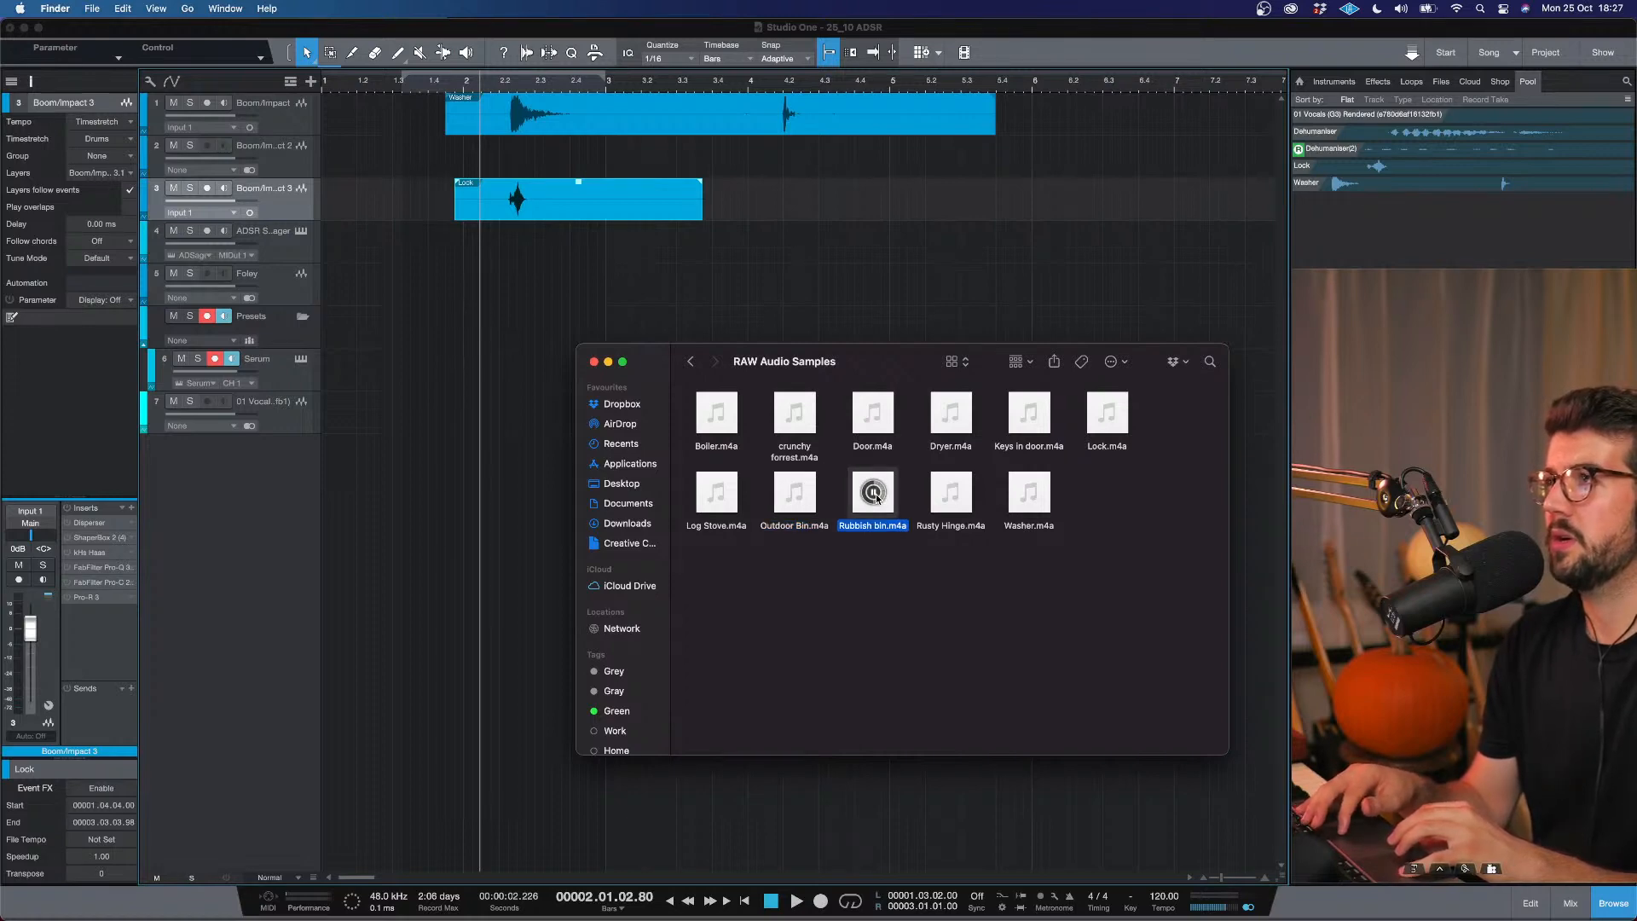
drag(794, 493, 506, 173)
key(super+w)
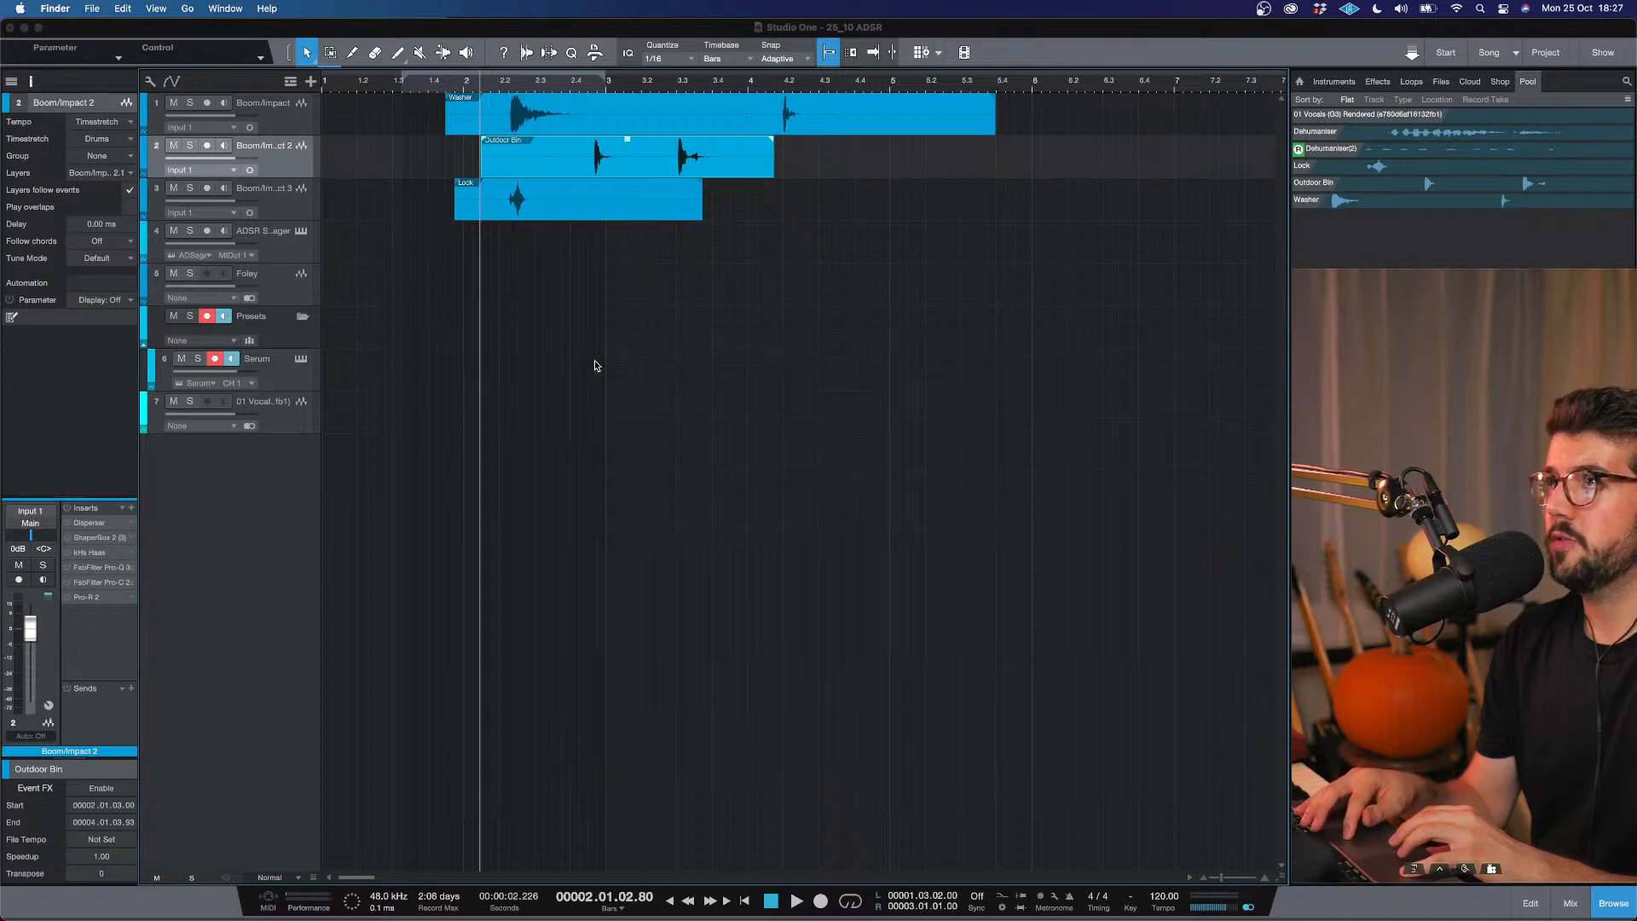
click(589, 426)
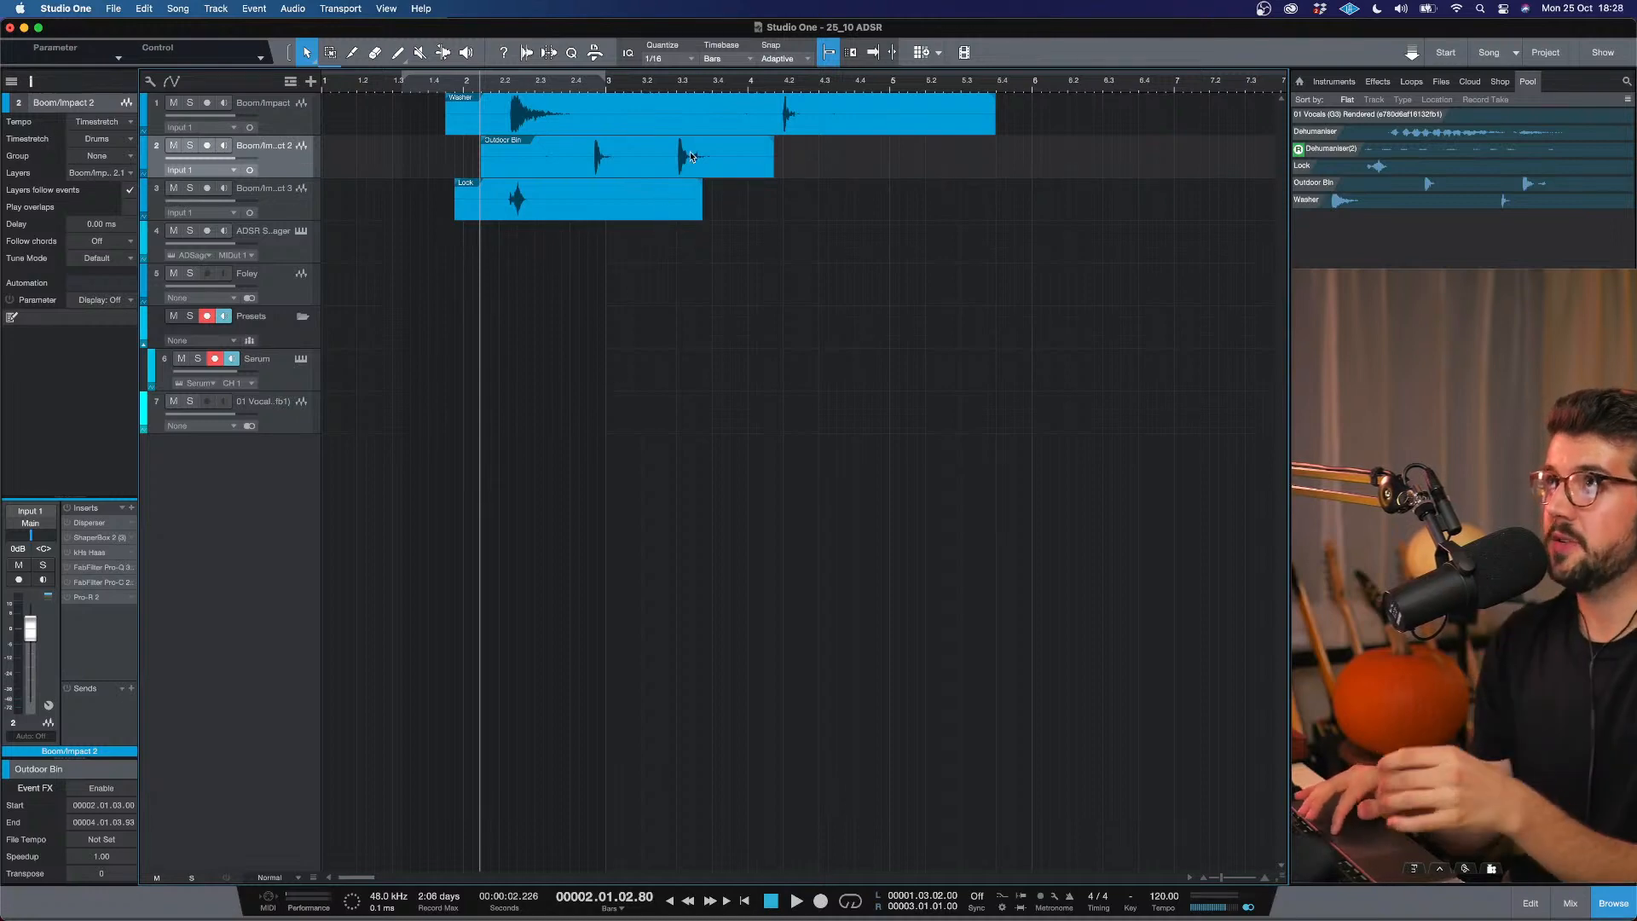
Turn off snapping, enlarge the tracks to X-Large, and split the Outdoor Bin event right before its first hit.
click(829, 52)
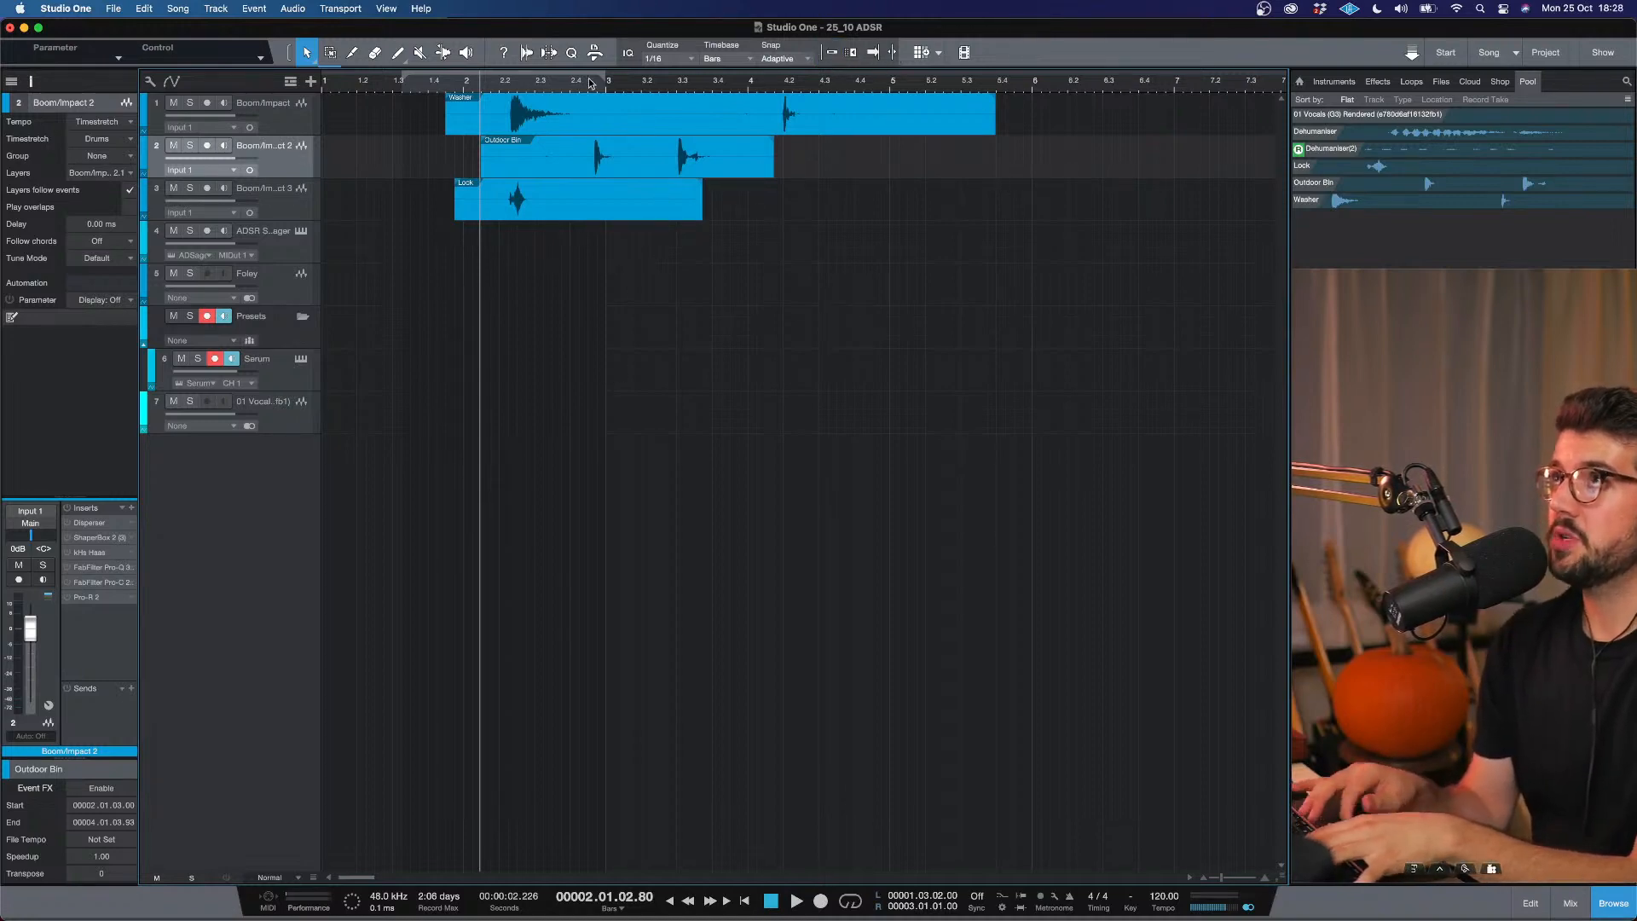
key(e)
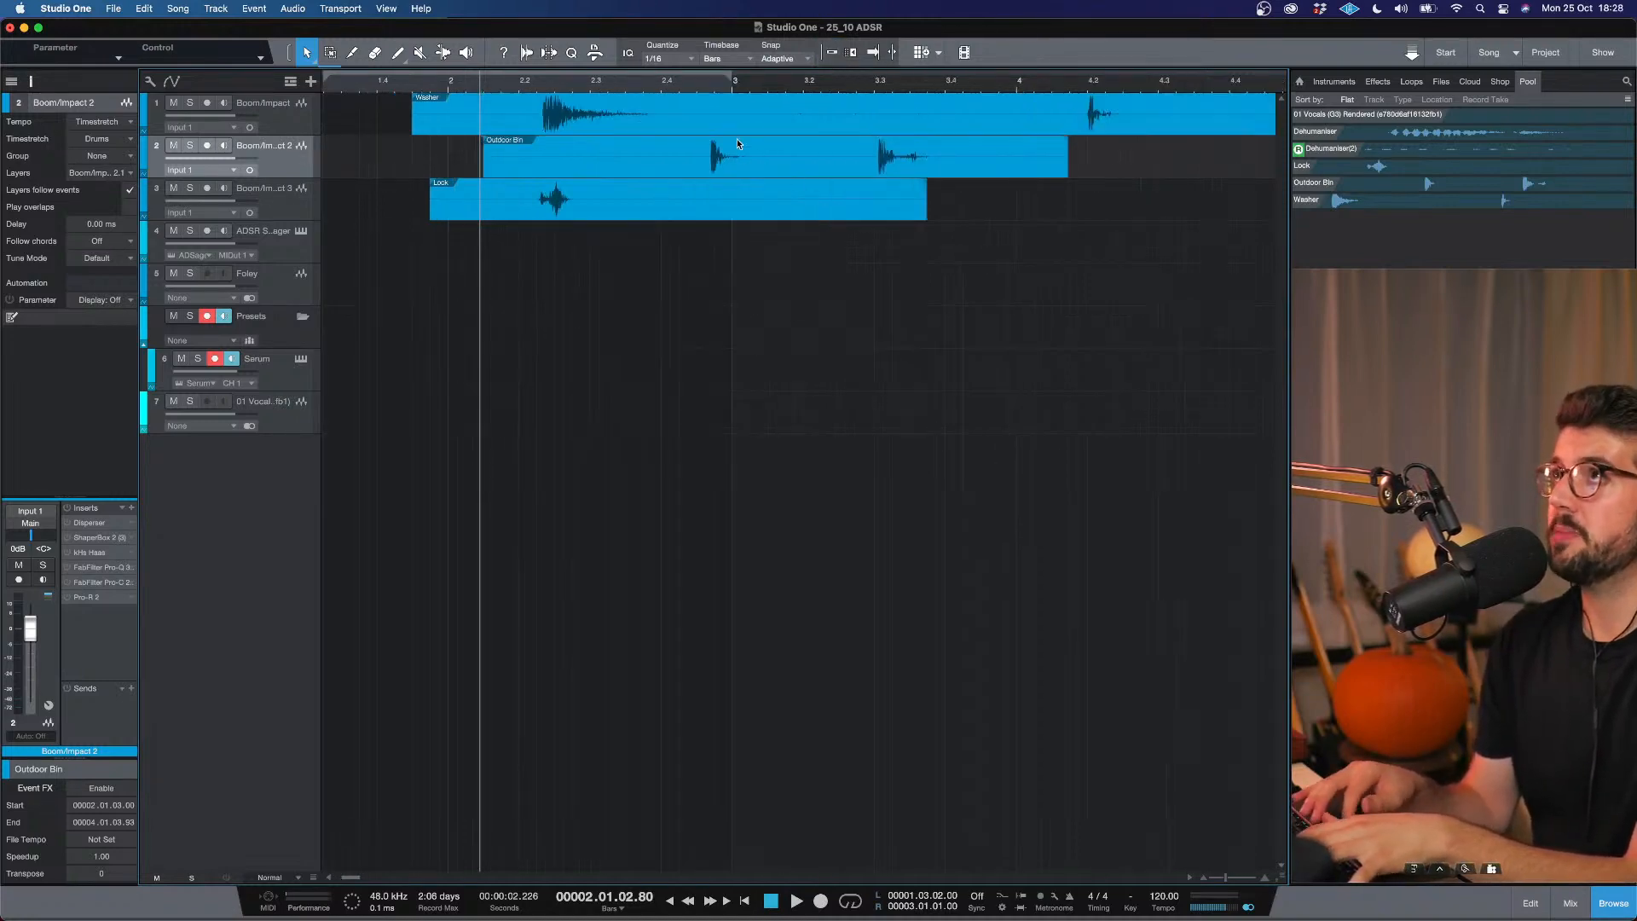
click(706, 85)
key(e)
key(e)
key(e)
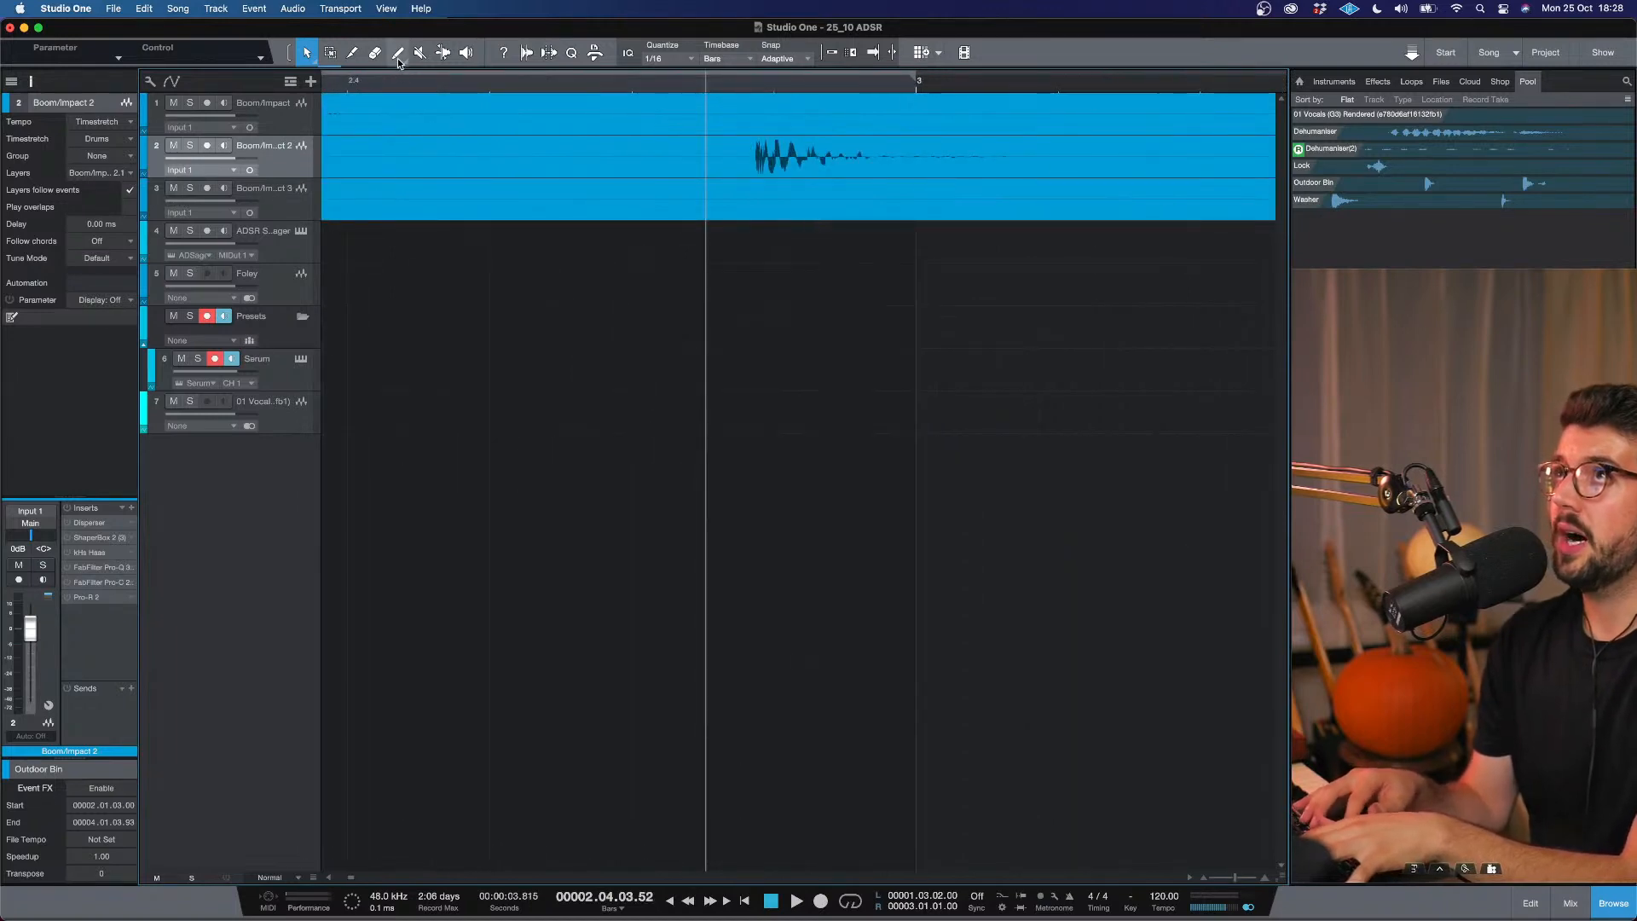
click(353, 52)
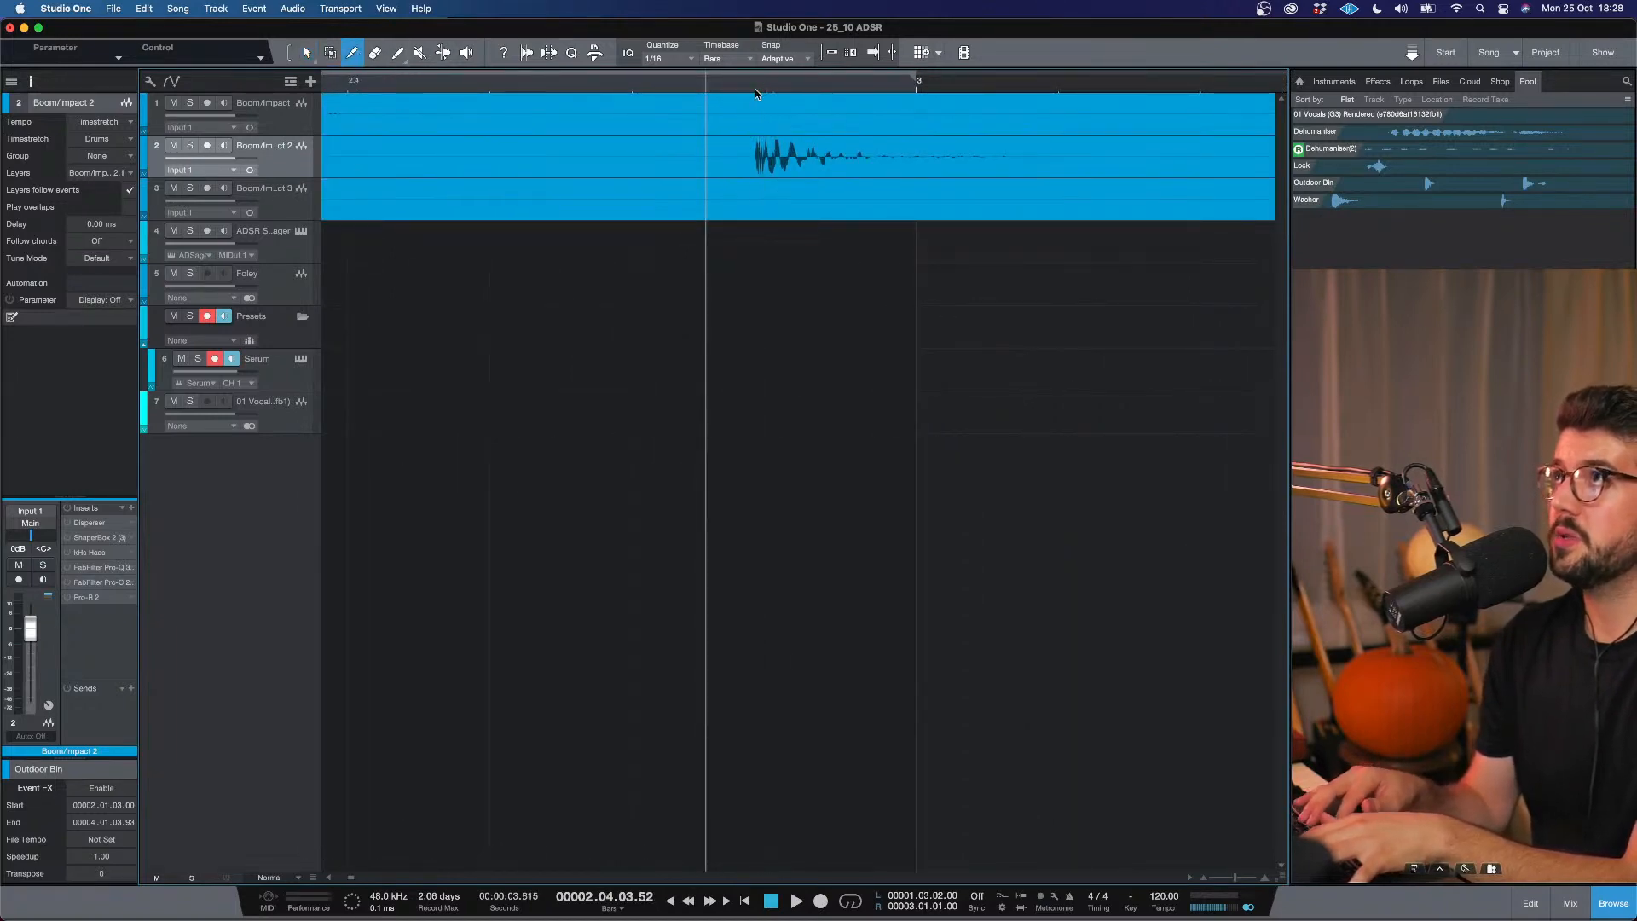
click(314, 883)
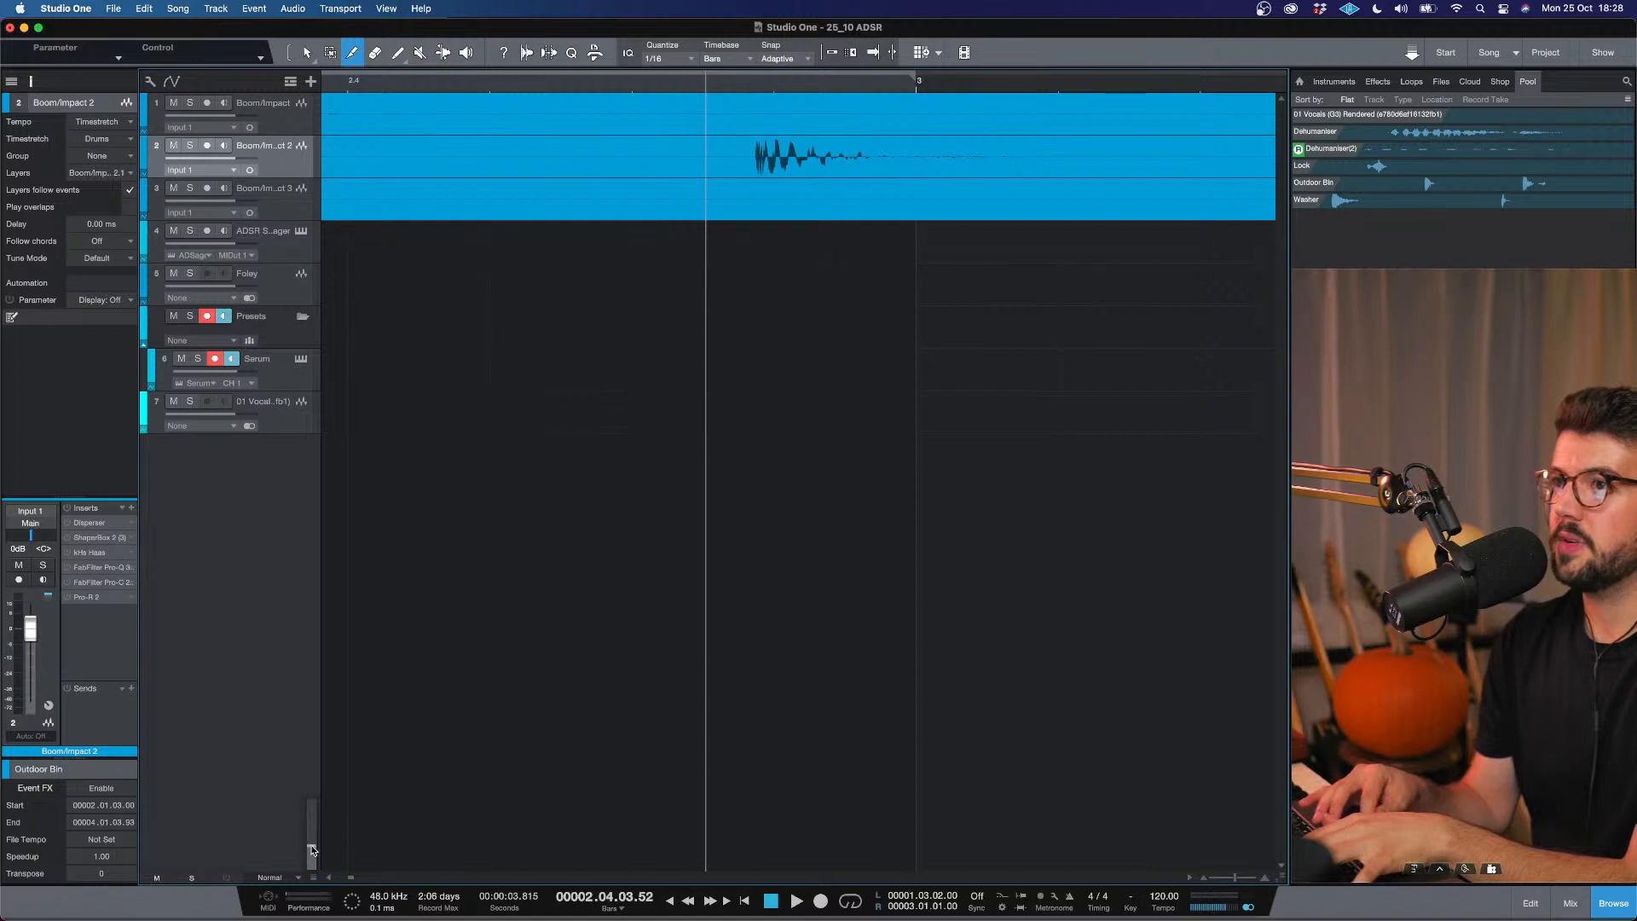
key(e)
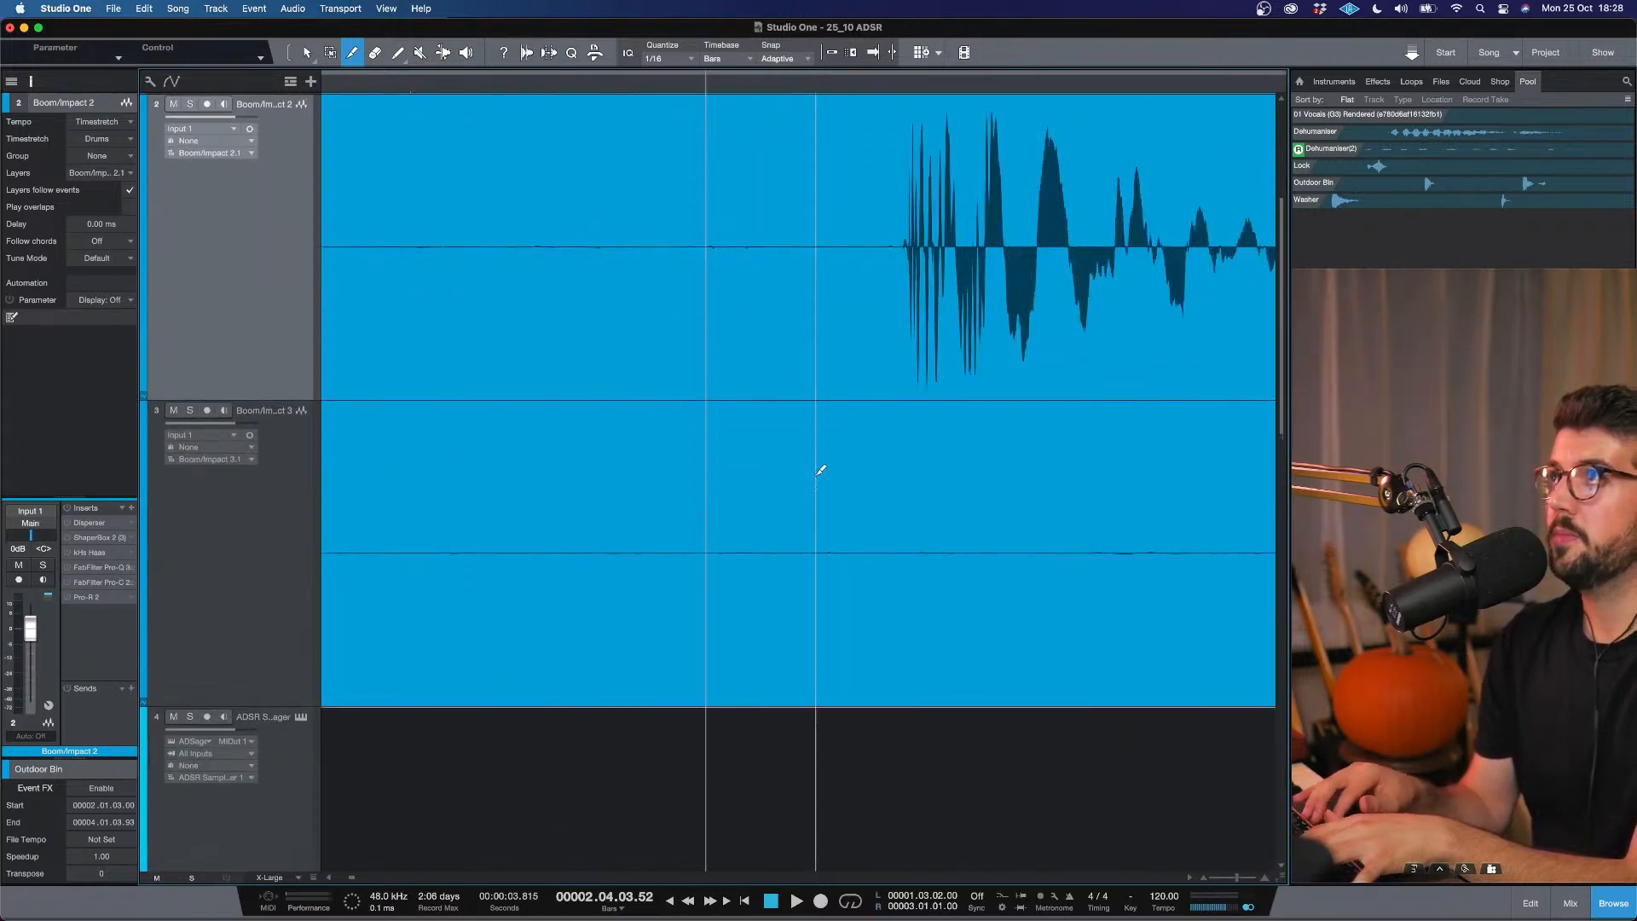
click(901, 236)
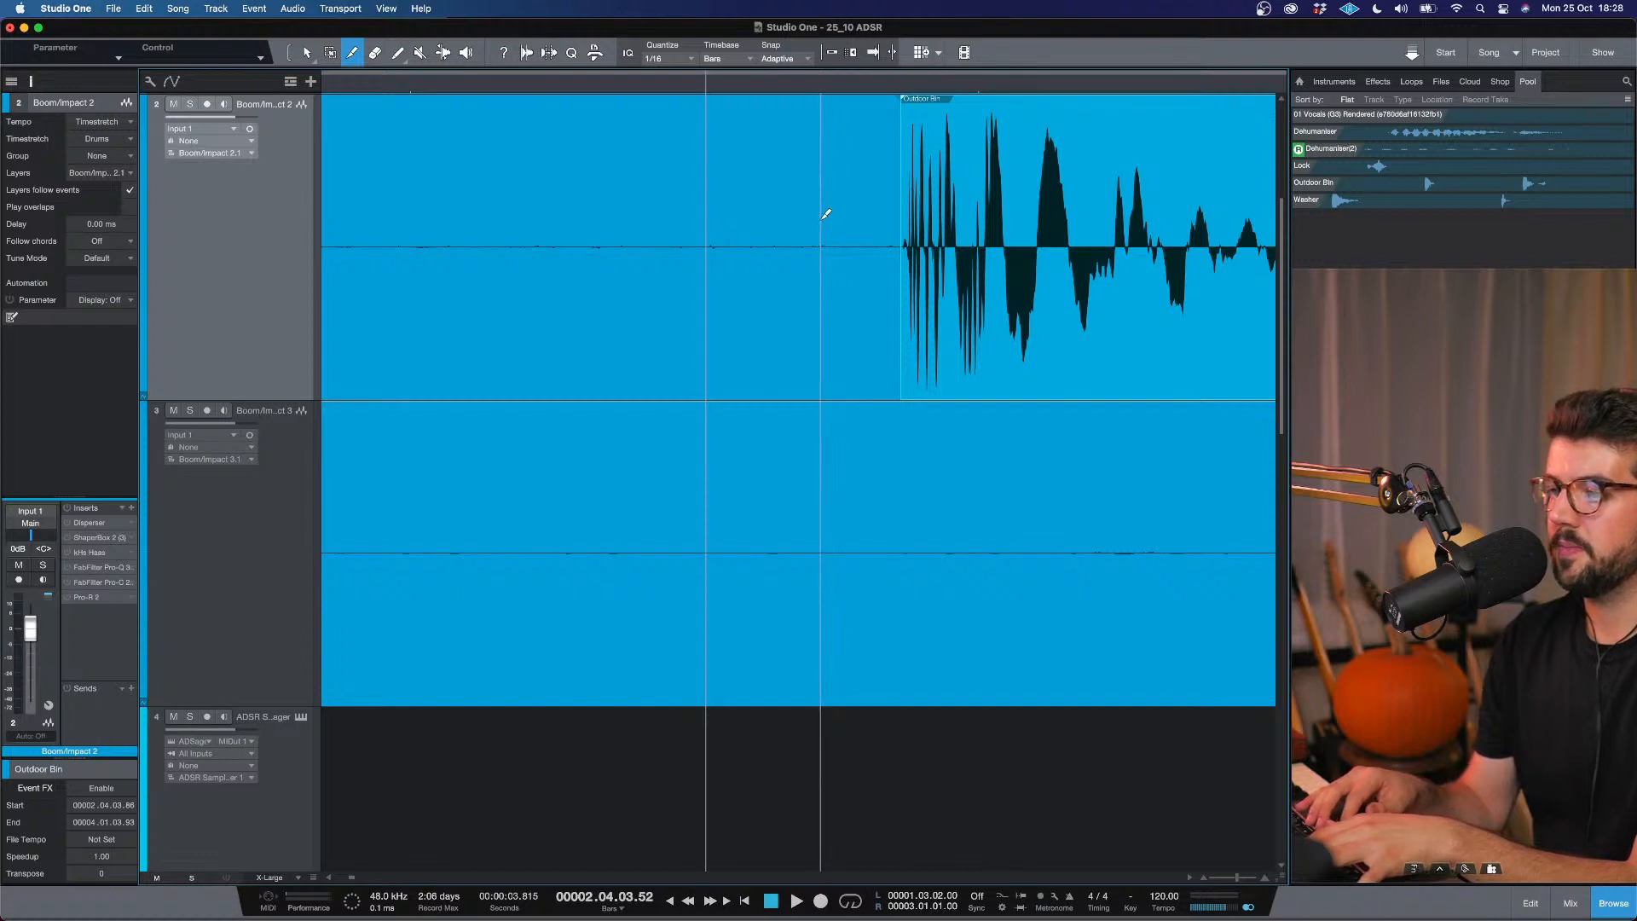
Delete the quiet opening part of Outdoor Bin and shorten the remaining event's end so only the first hit is left.
key(w)
key(w)
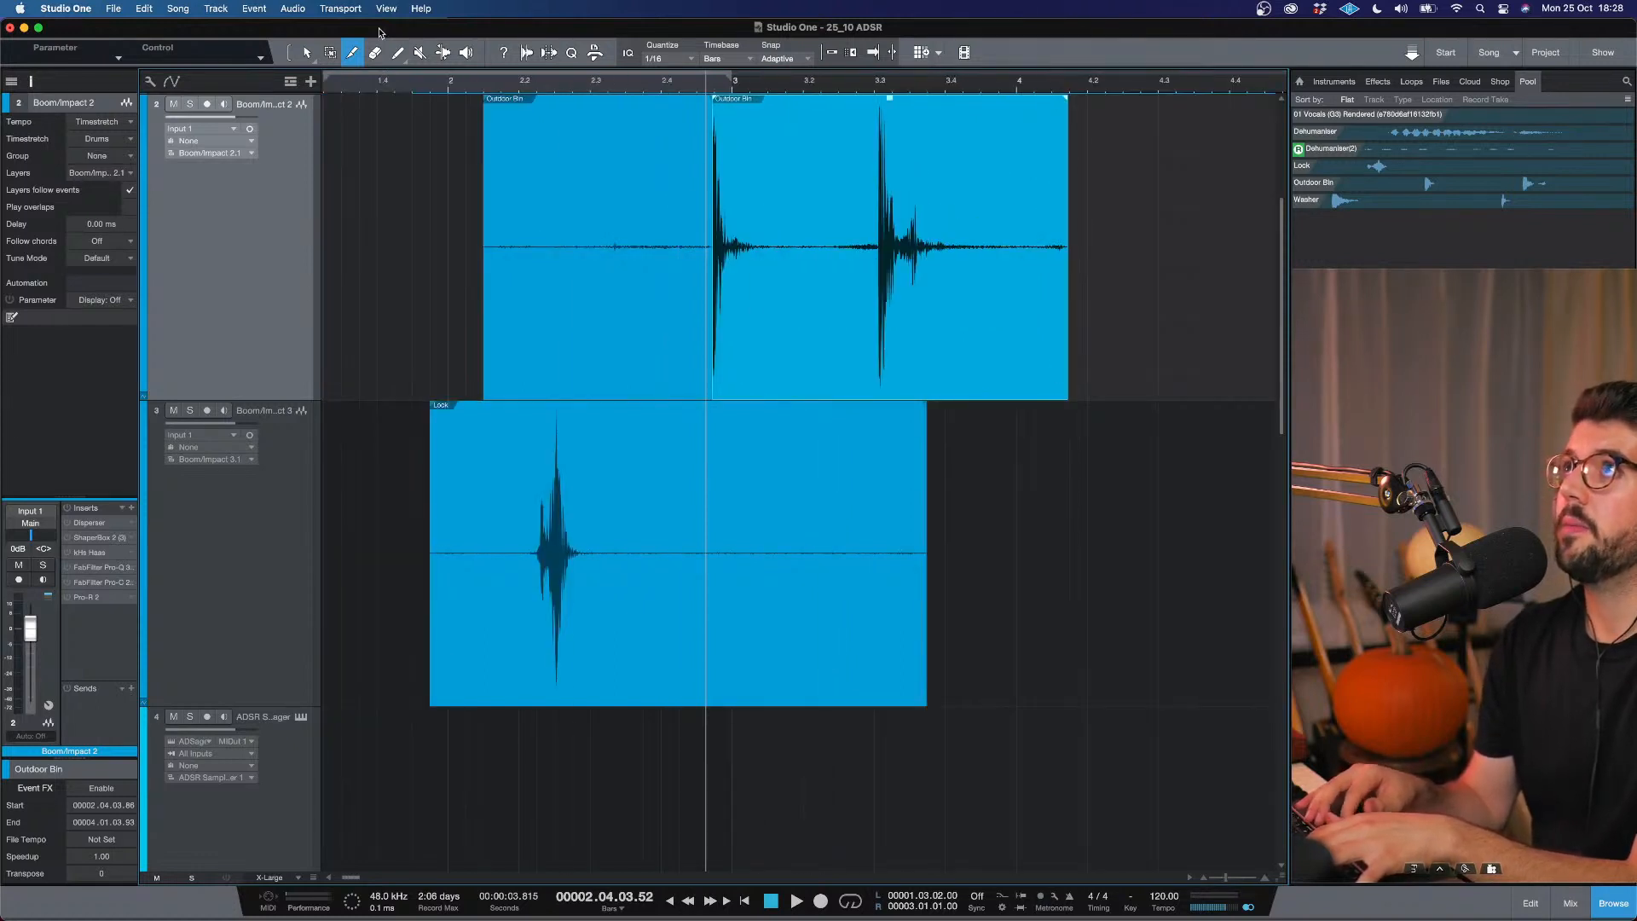
click(309, 58)
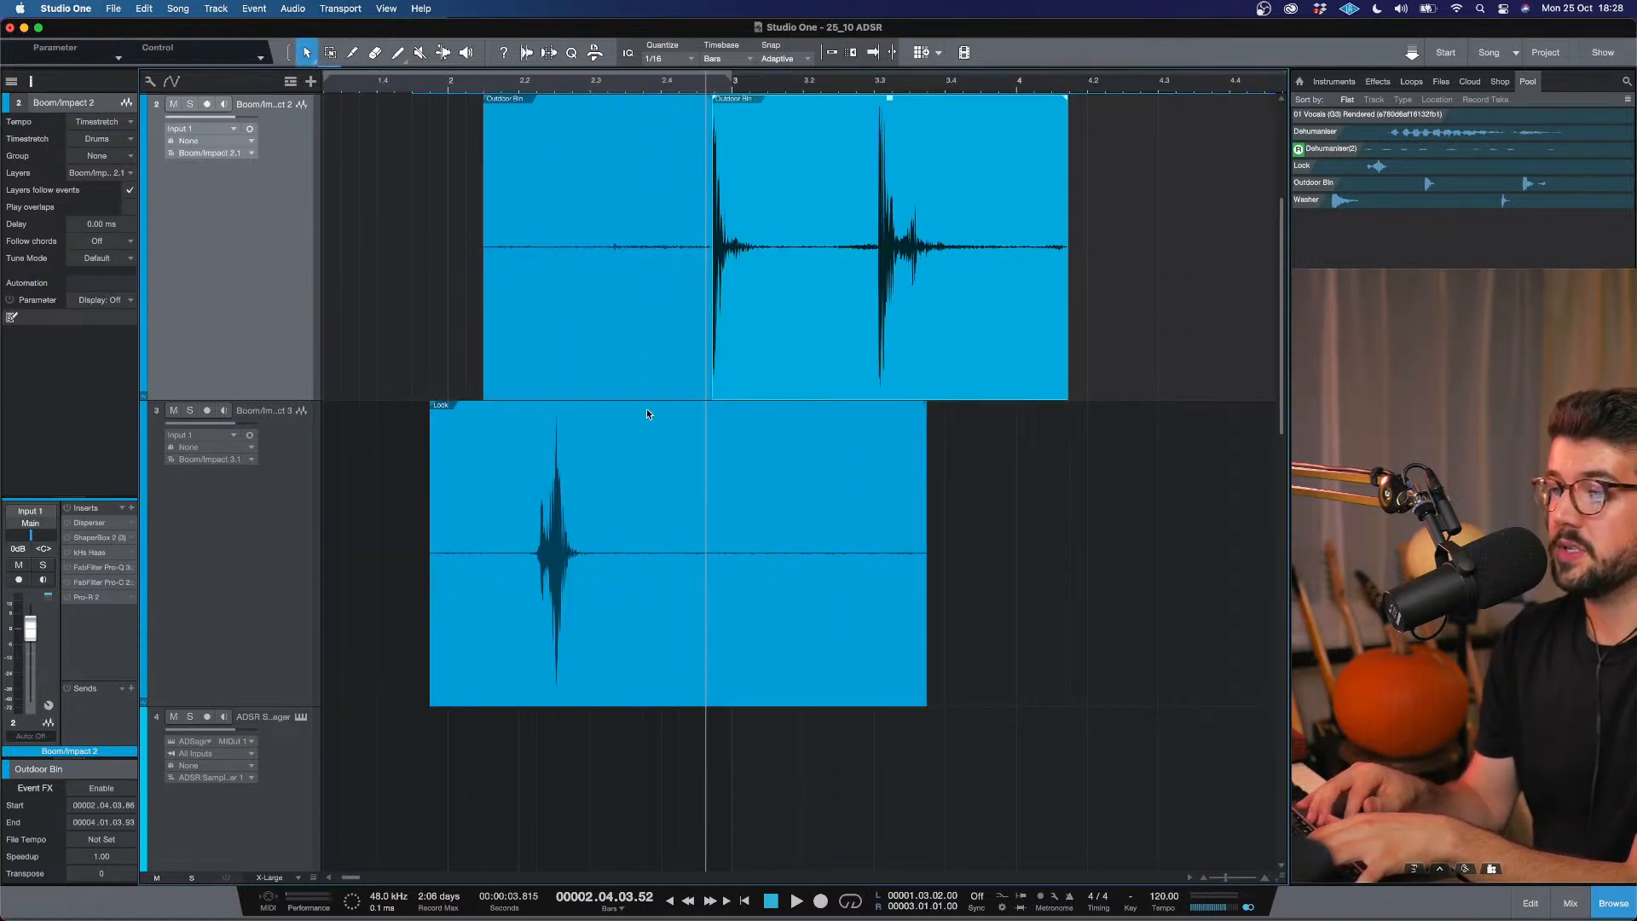
click(614, 362)
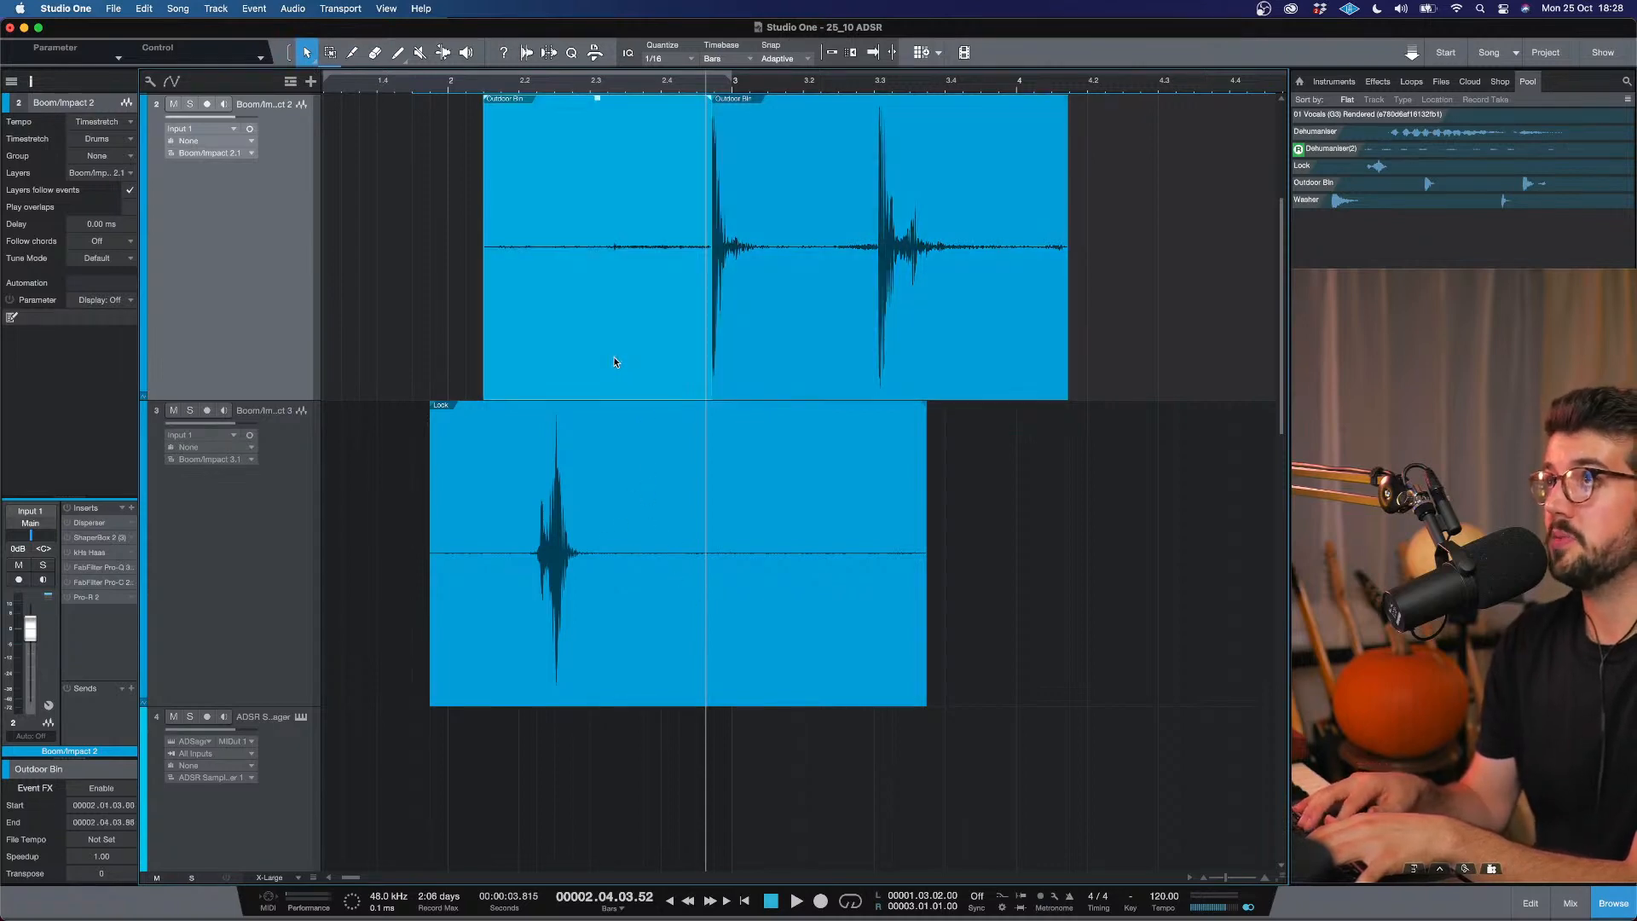
key(Delete)
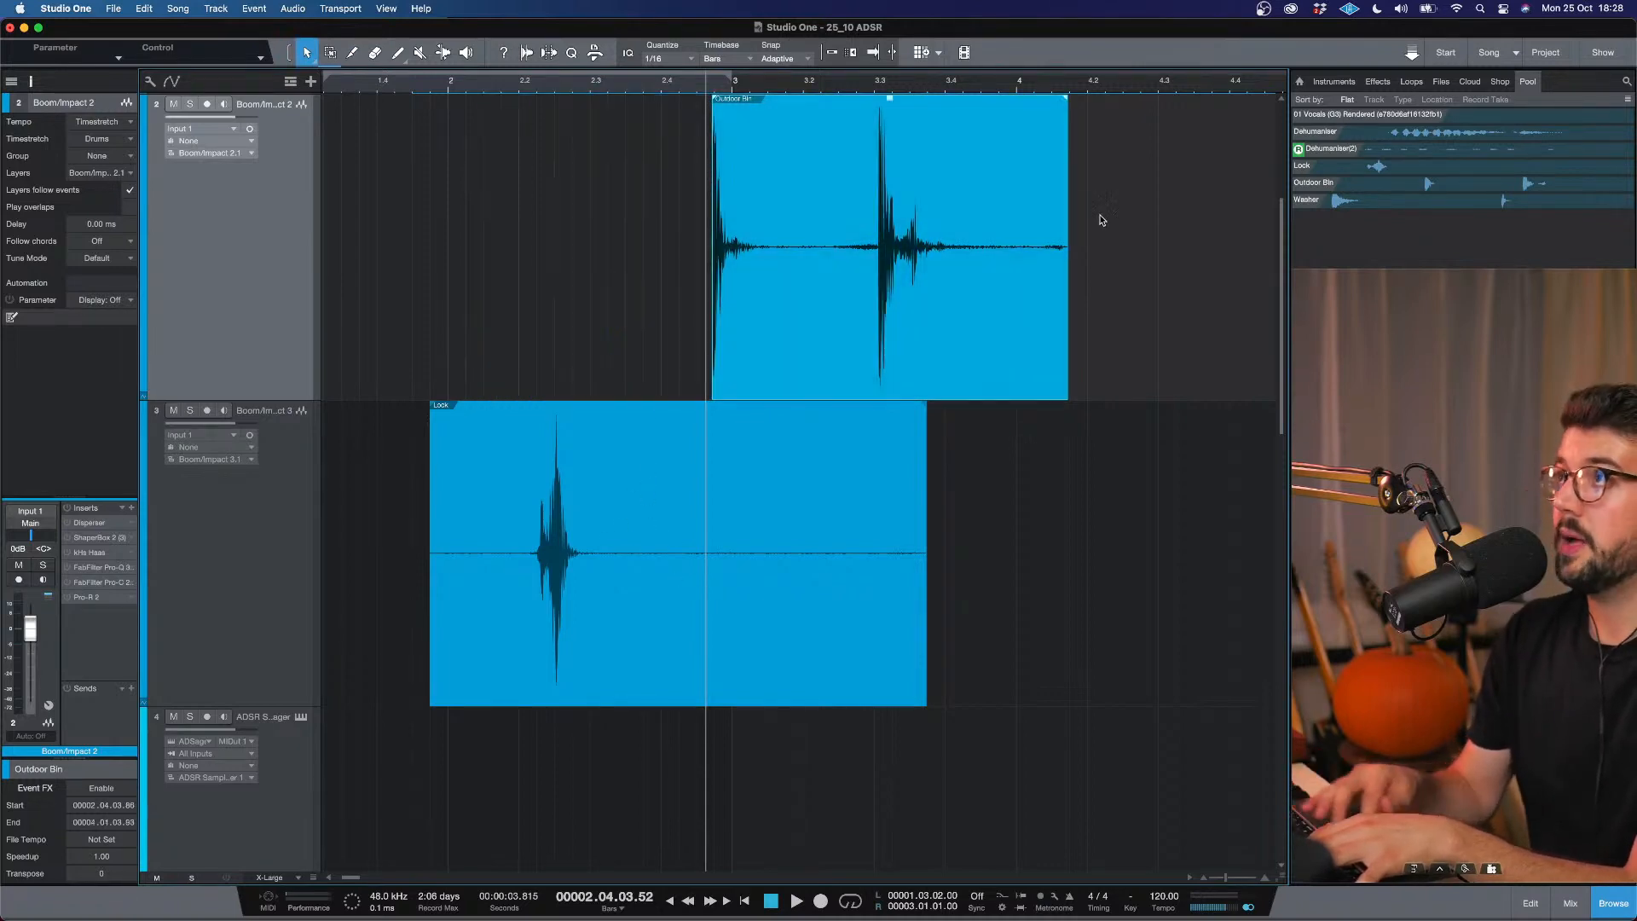
drag(1064, 155, 823, 151)
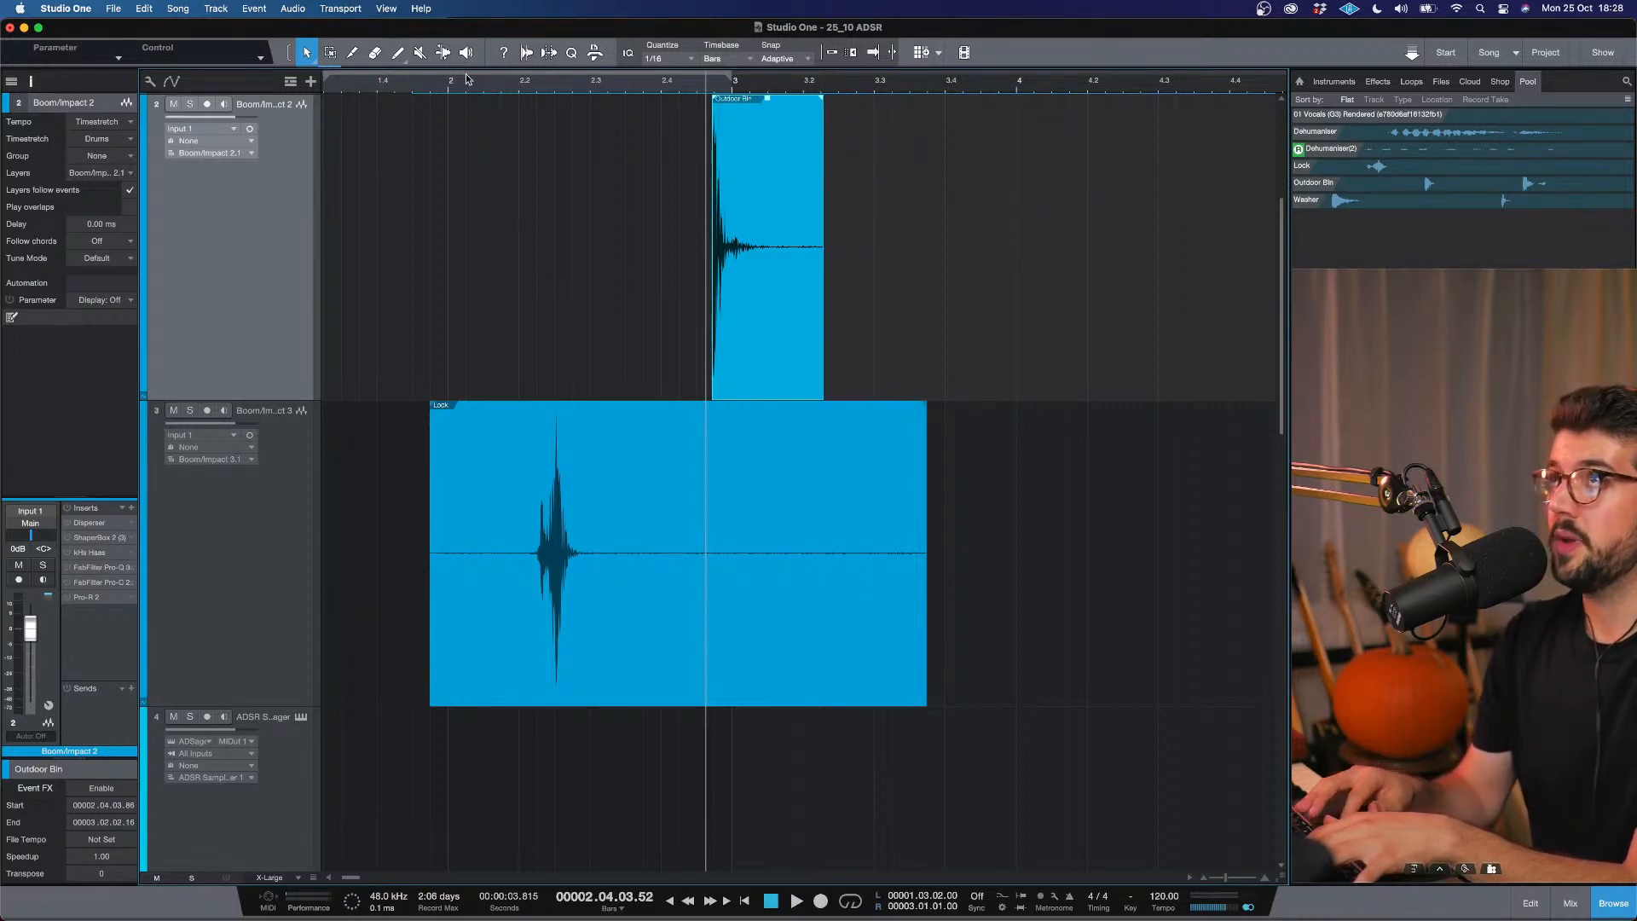
Solo the Boom/Impact 3 track and place the playback position just before the Lock recording's hit.
click(514, 98)
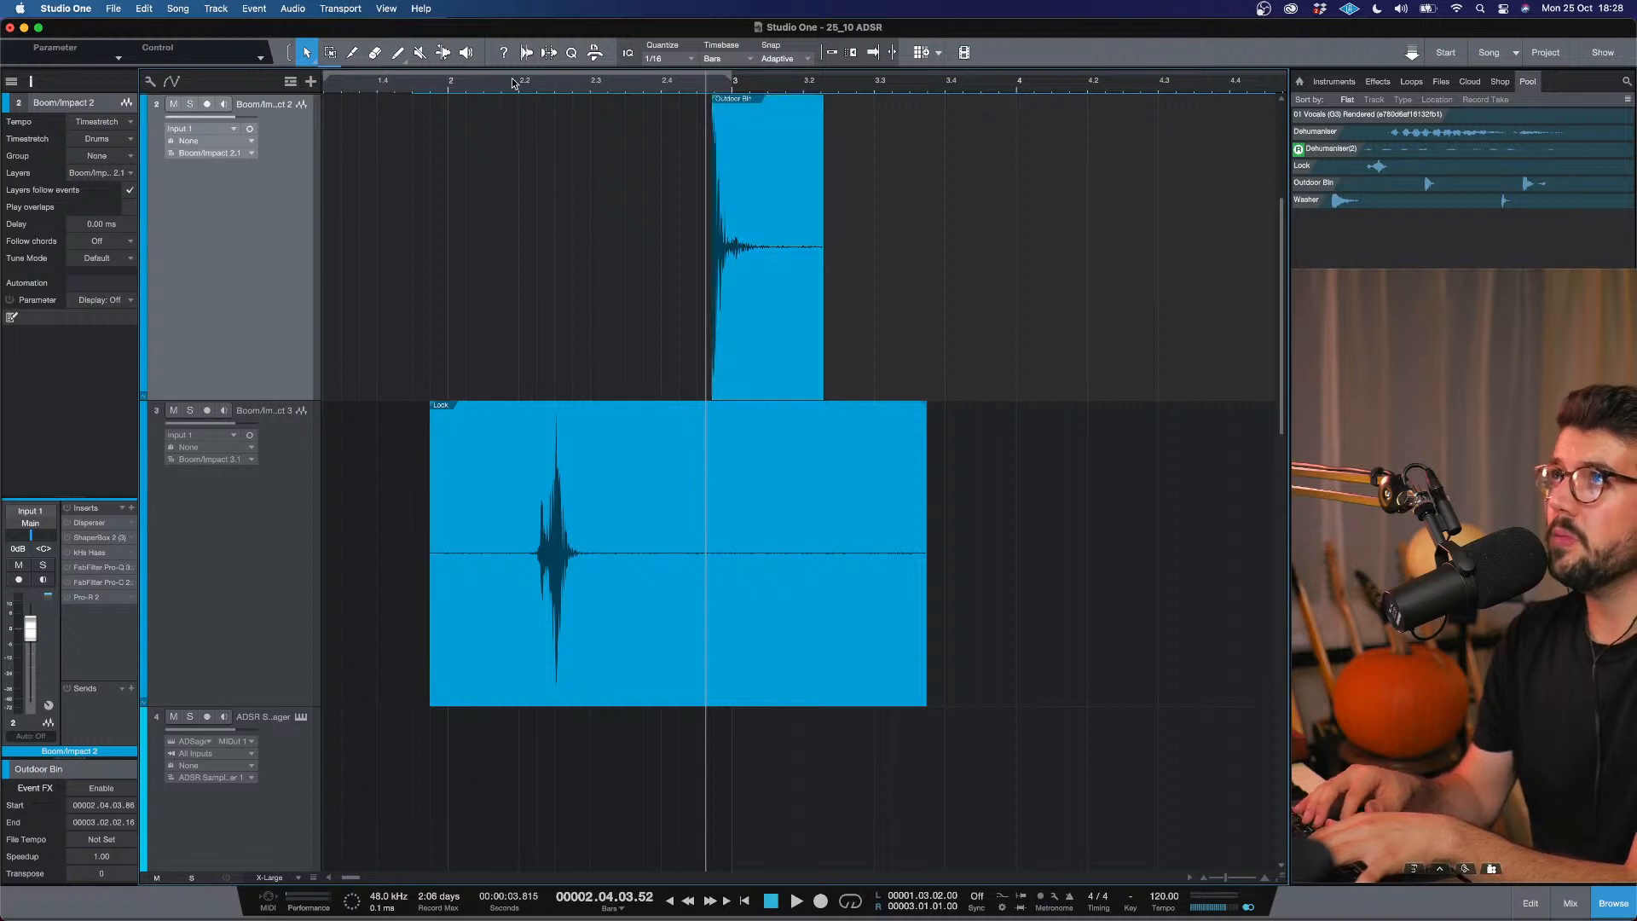
click(512, 83)
click(190, 411)
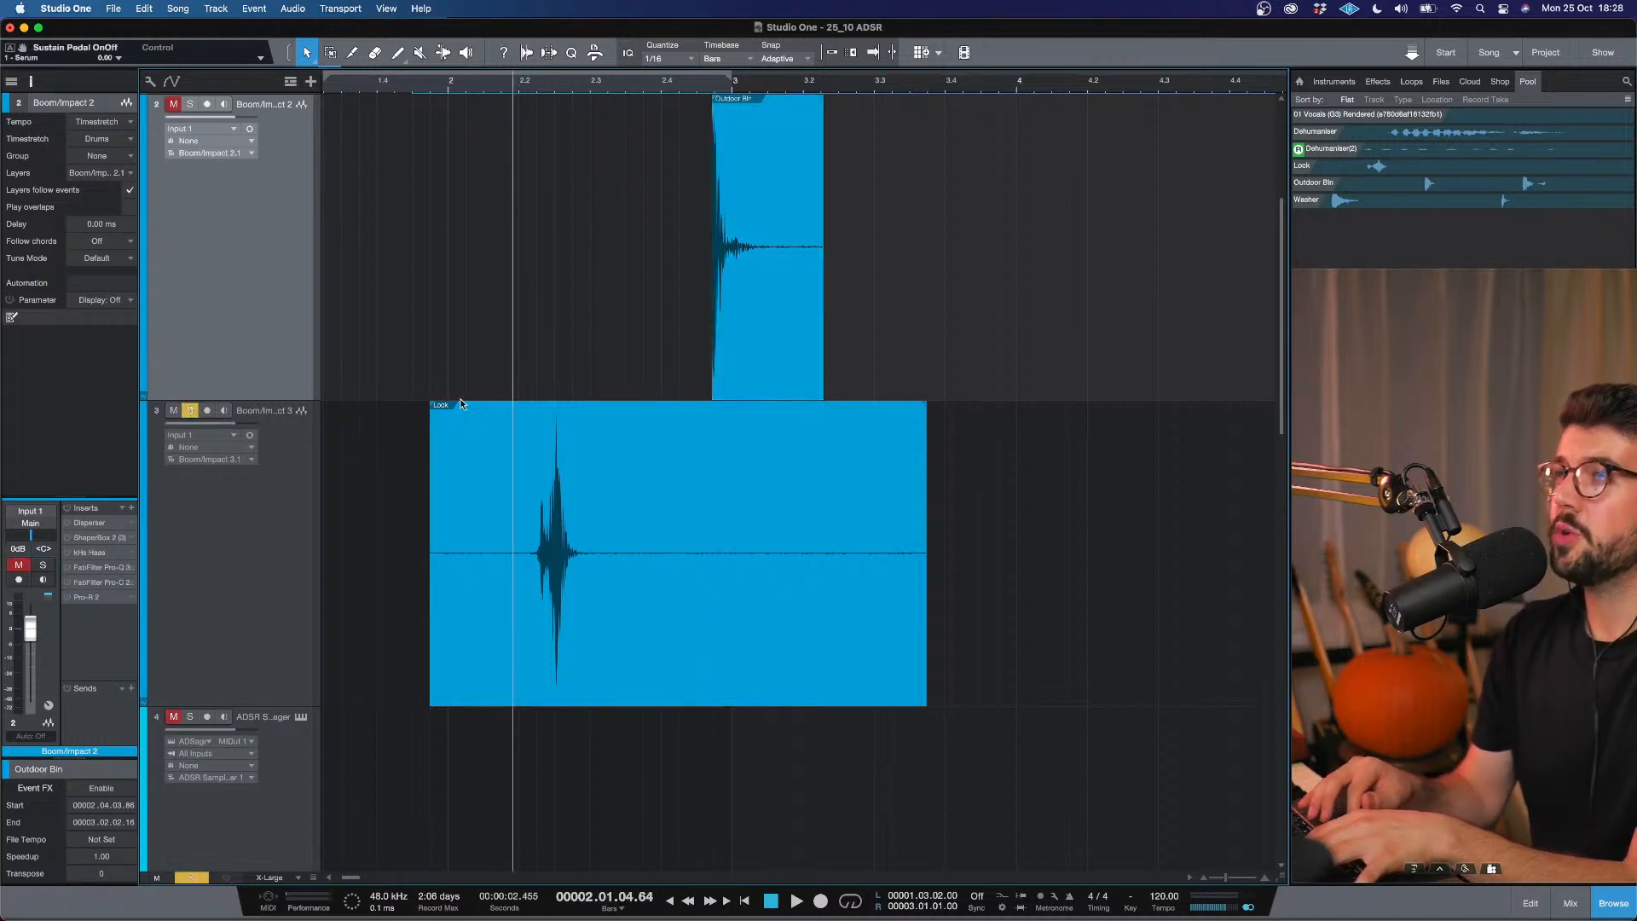
key(e)
key(e)
key(w)
key(w)
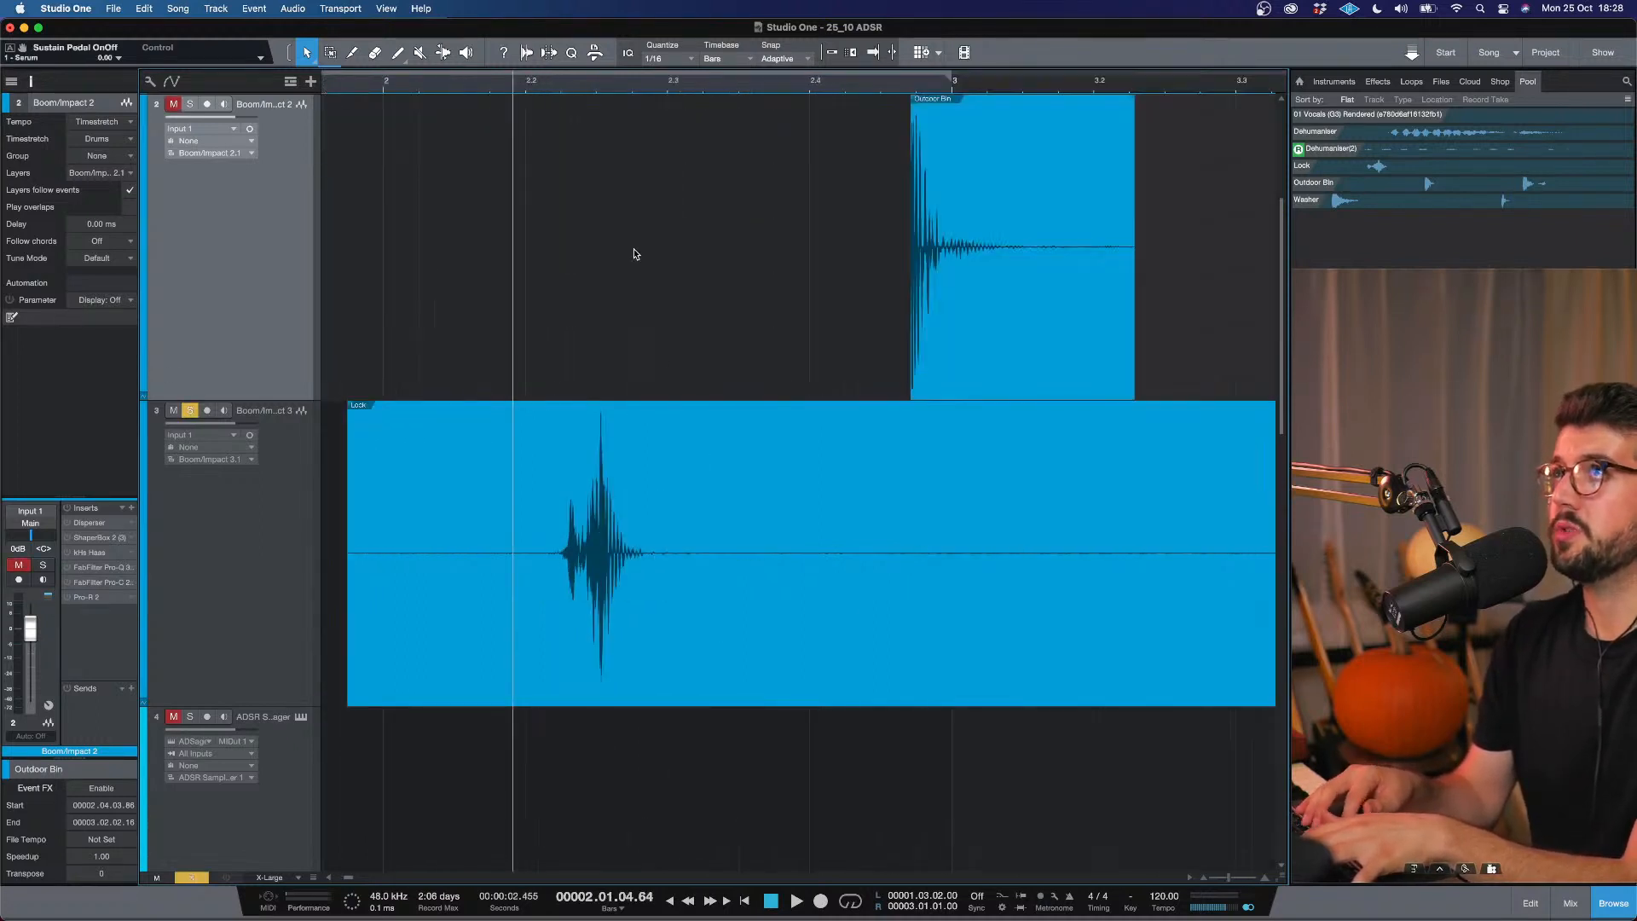
click(525, 92)
key(e)
key(e)
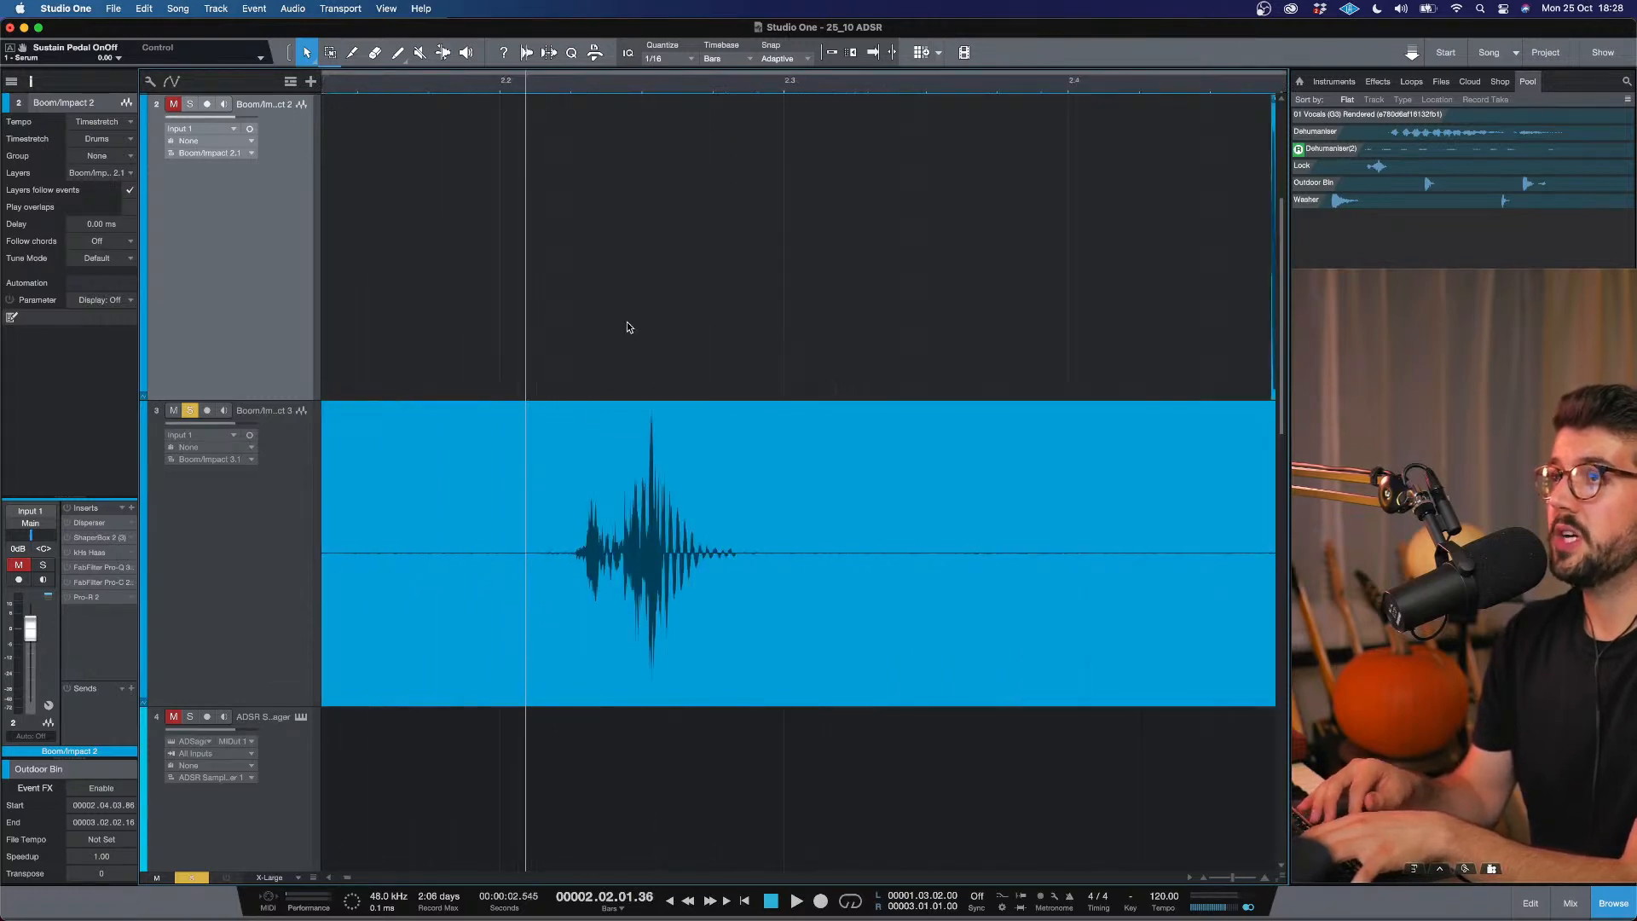
Listen to the Lock recording and split its event right where the sound begins.
click(353, 52)
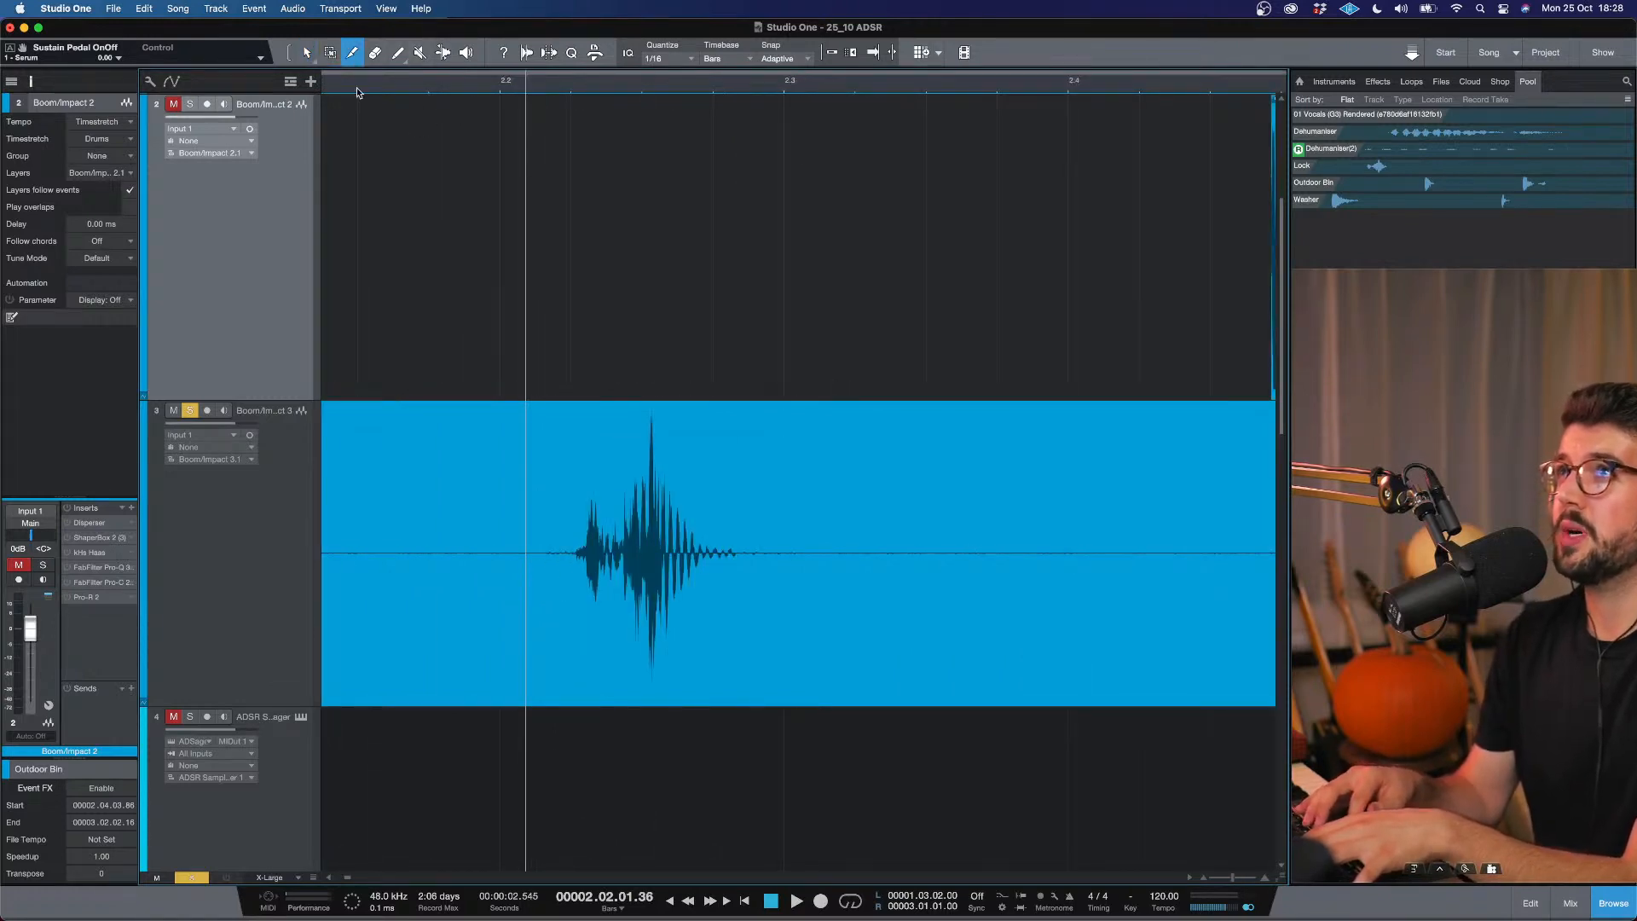
key(e)
key(e)
key(w)
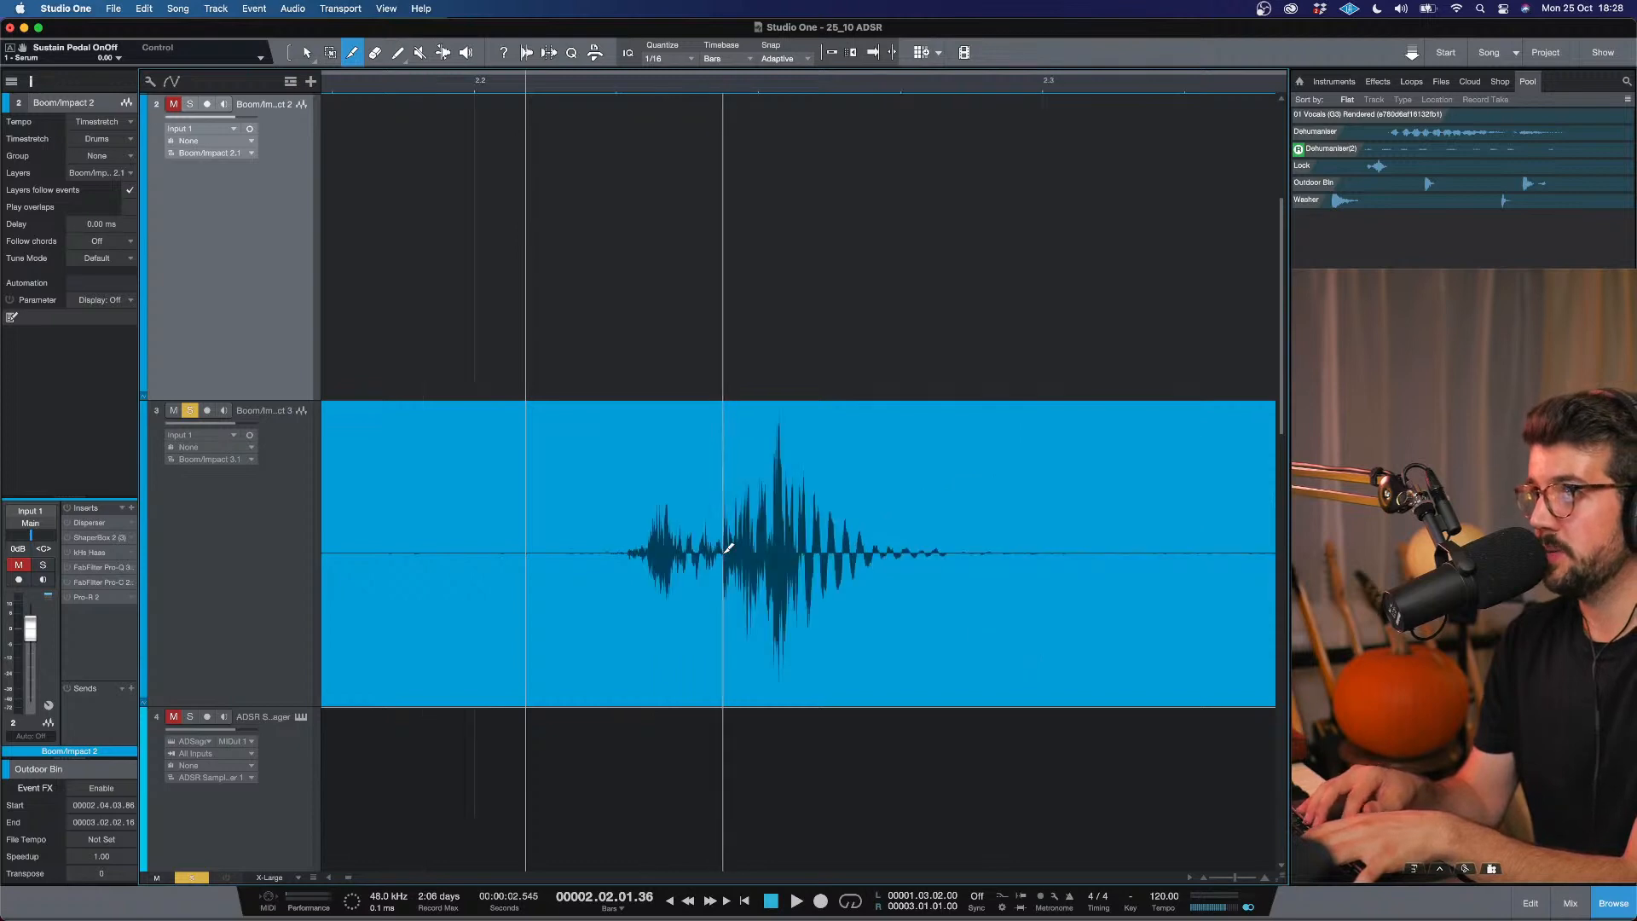
key(space)
key(w)
key(space)
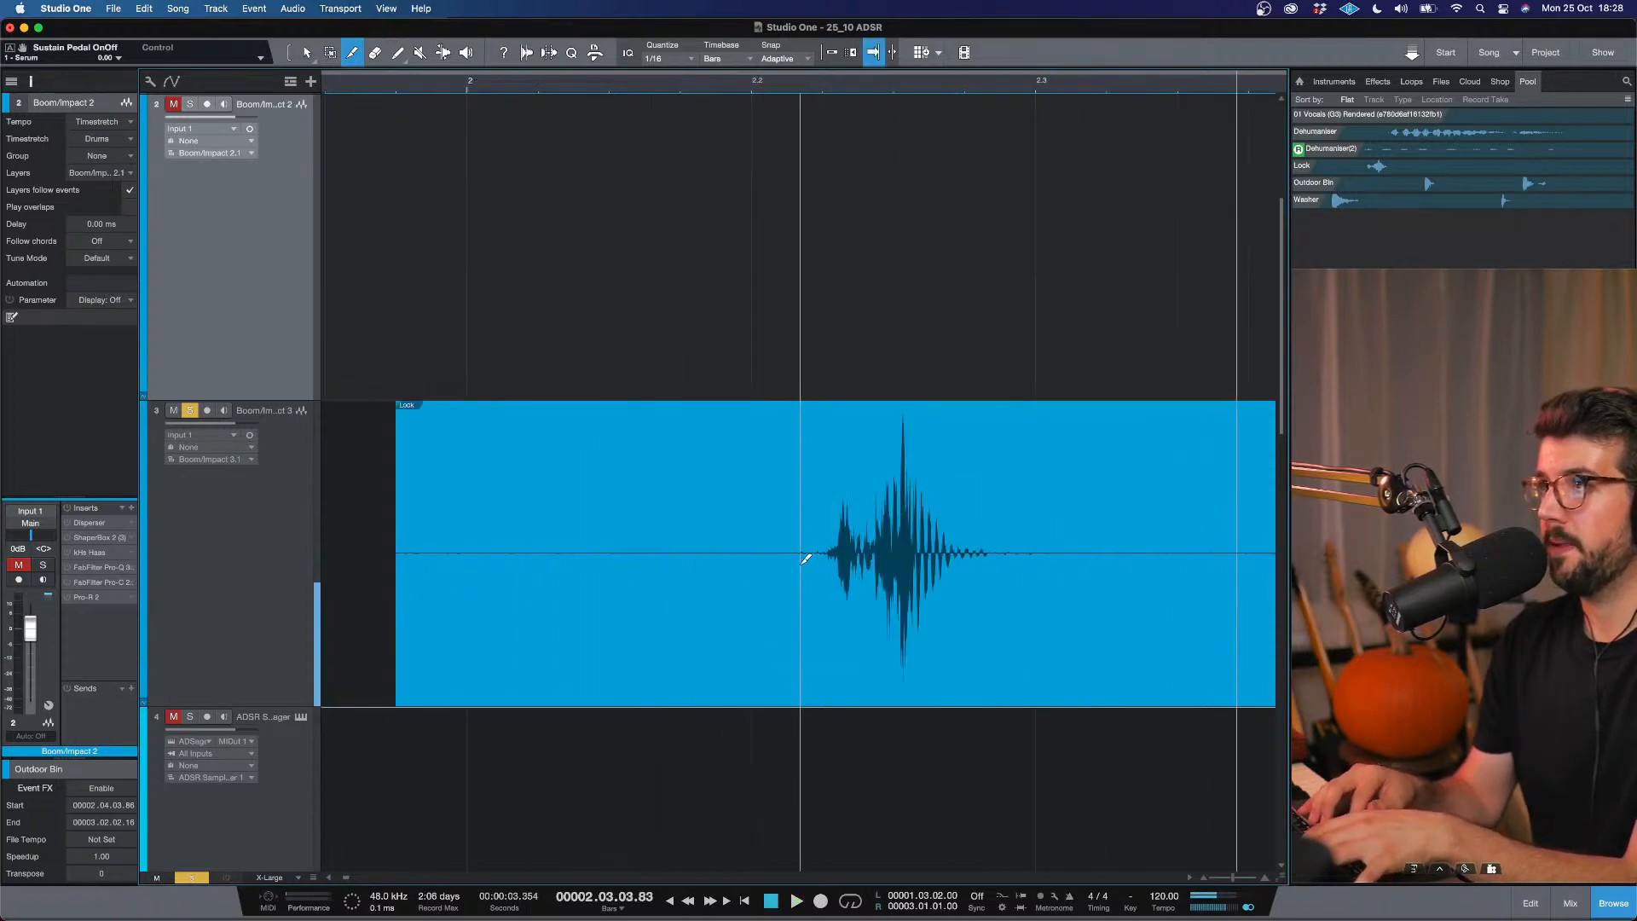
click(828, 553)
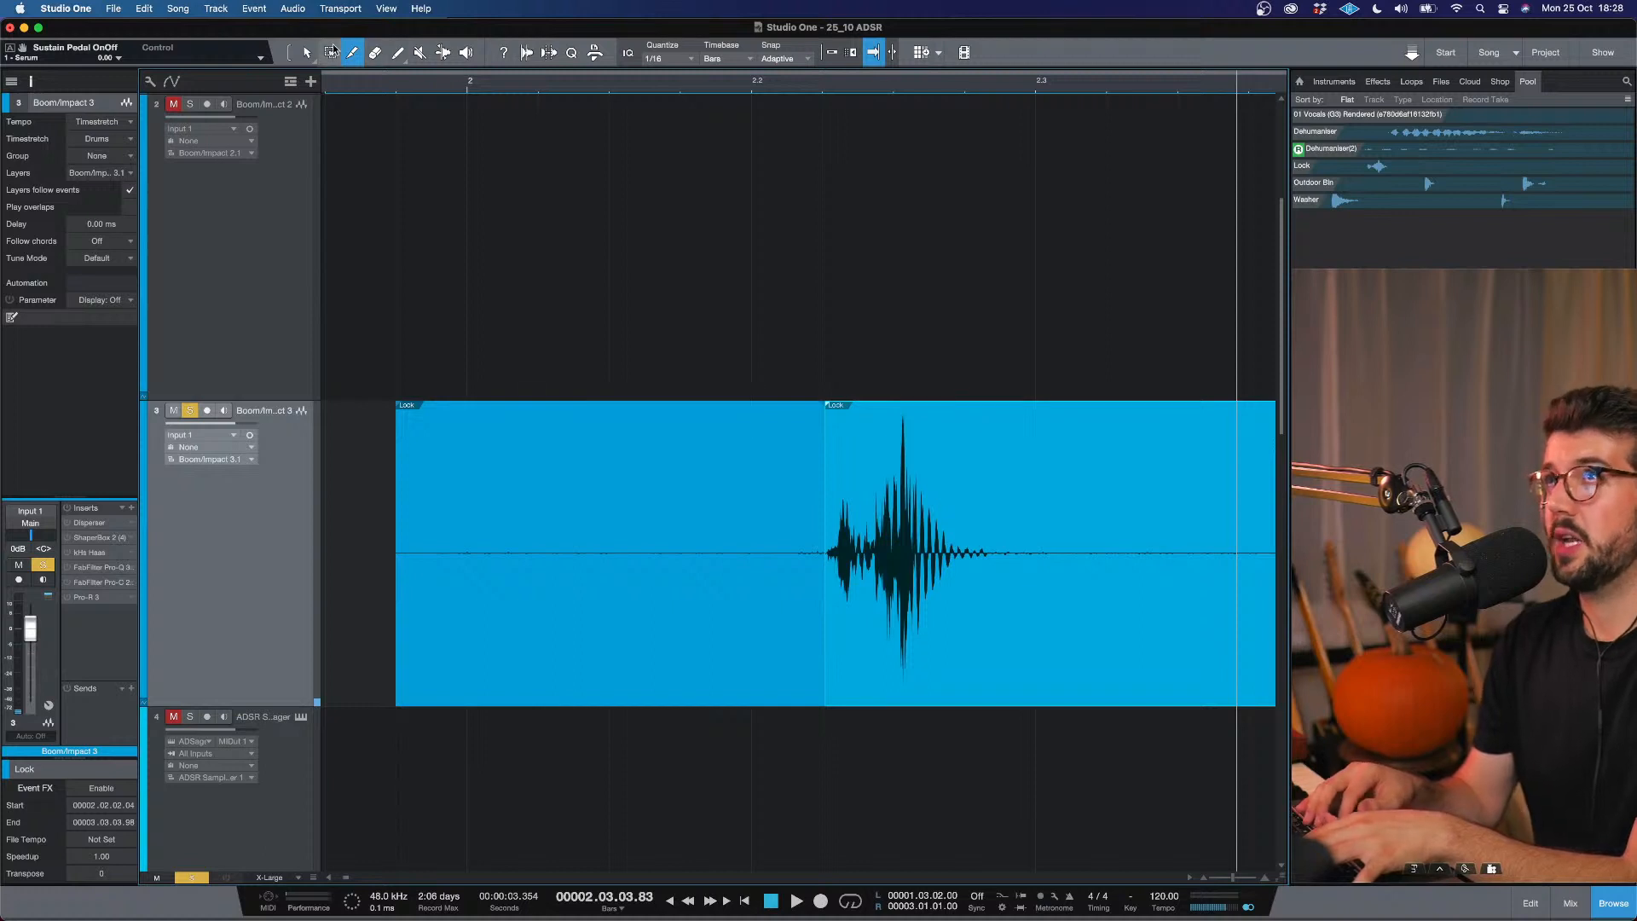
Delete the silent part of the Lock event before the split.
click(307, 52)
click(653, 413)
key(Delete)
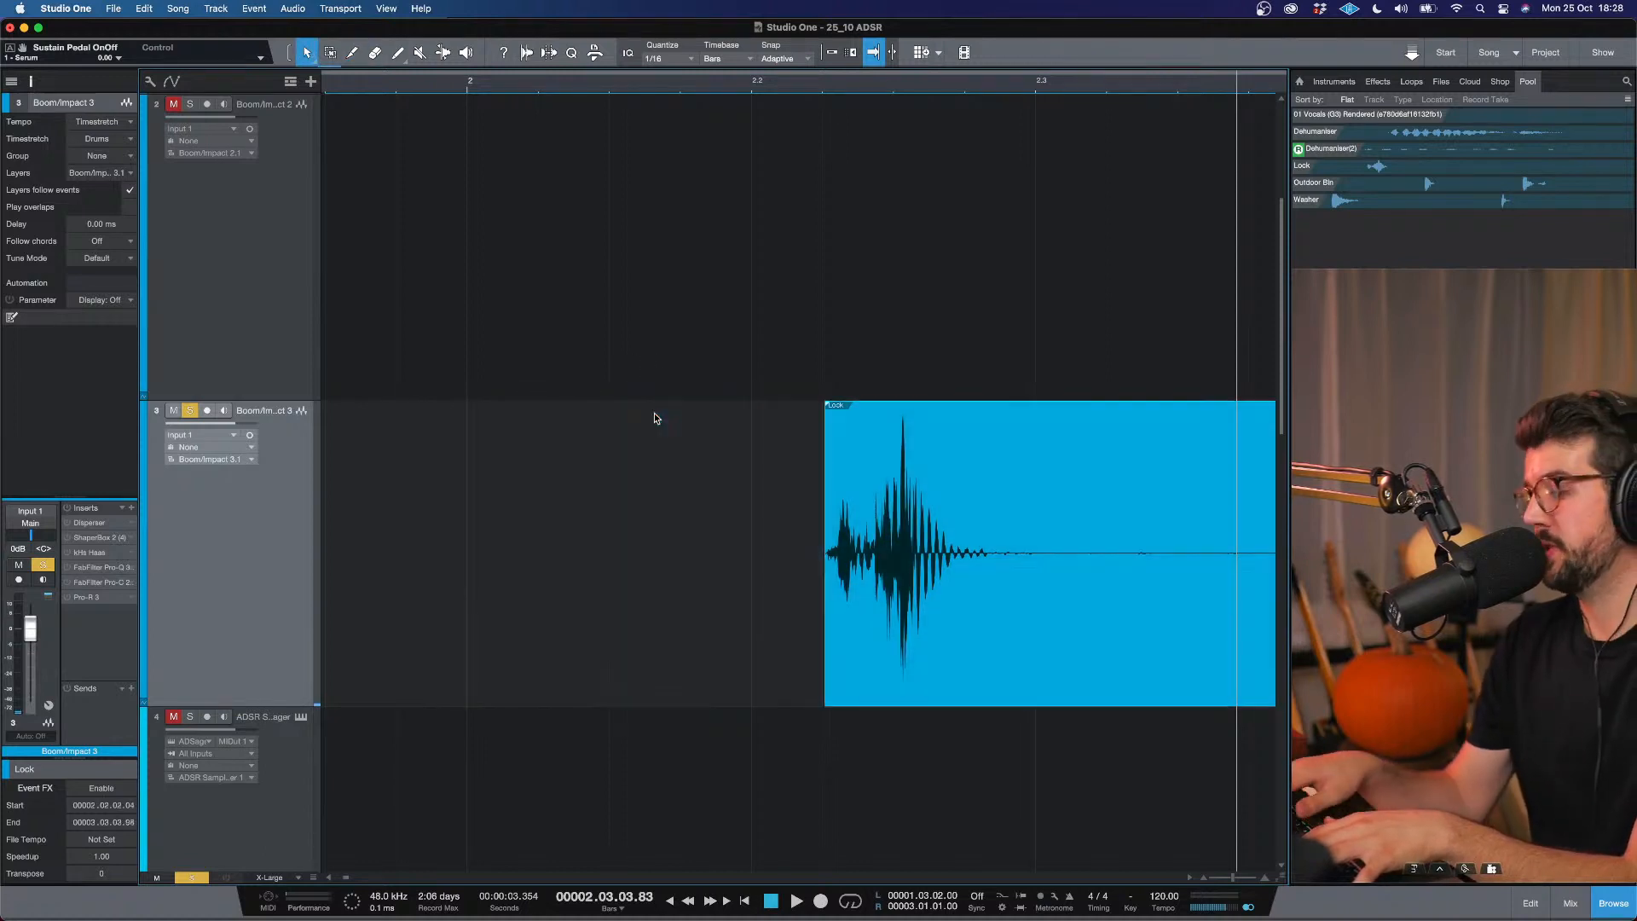
scroll(653, 413, down, 3)
scroll(798, 425, down, 3)
scroll(759, 424, up, 2)
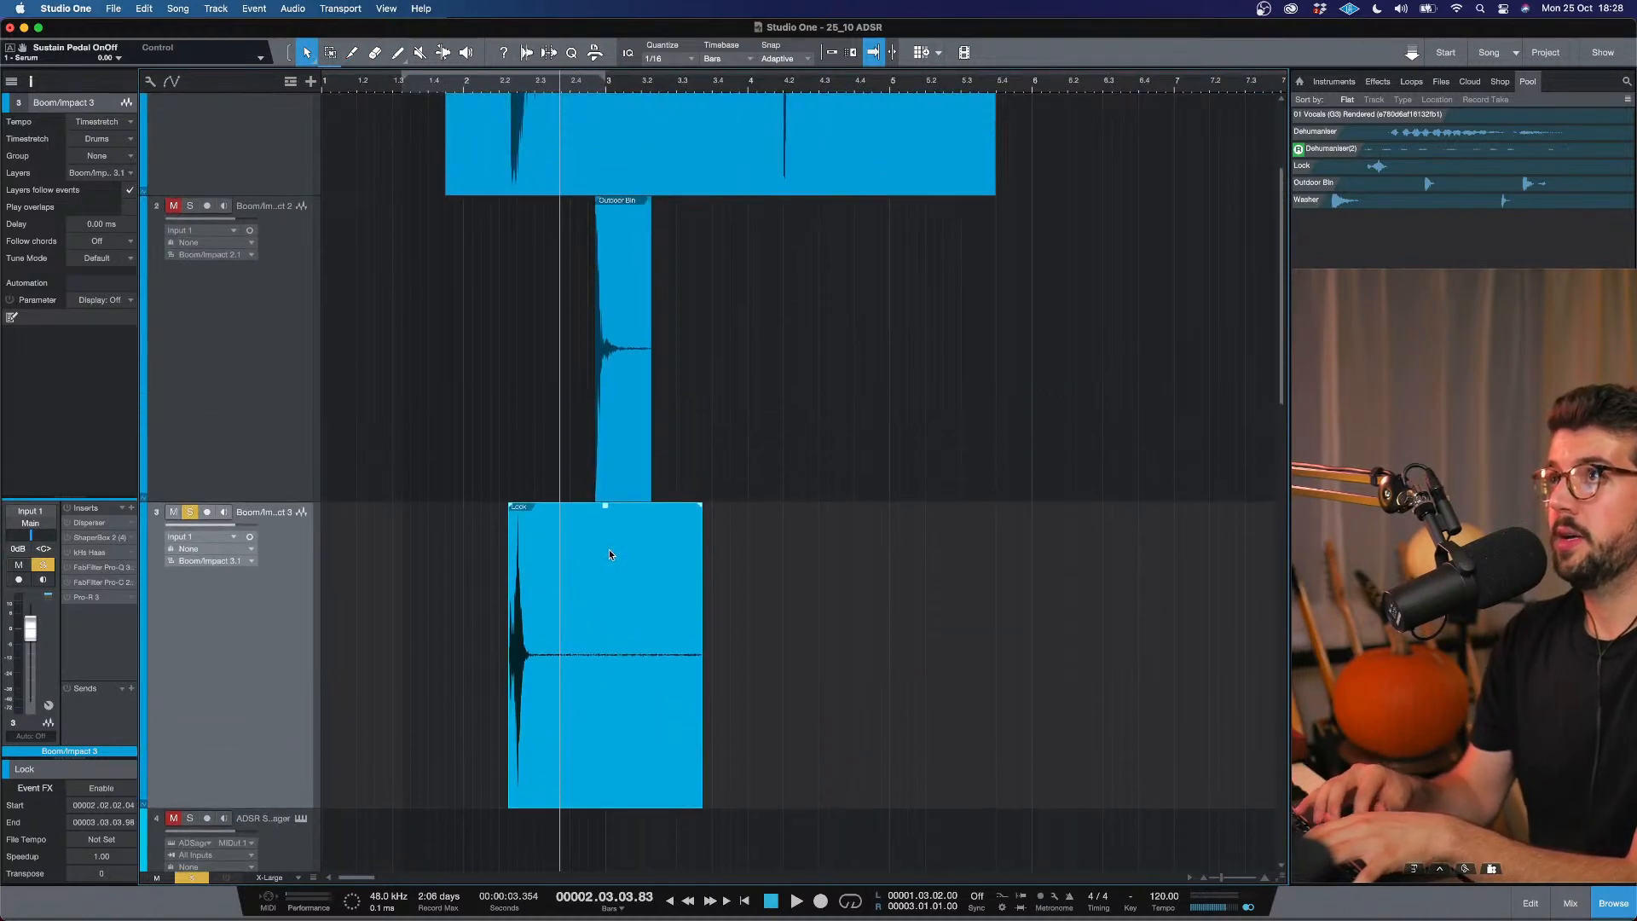
Move the Lock event so it starts in line with the Outdoor Bin event on the track above.
drag(608, 552, 698, 563)
scroll(639, 298, up, 3)
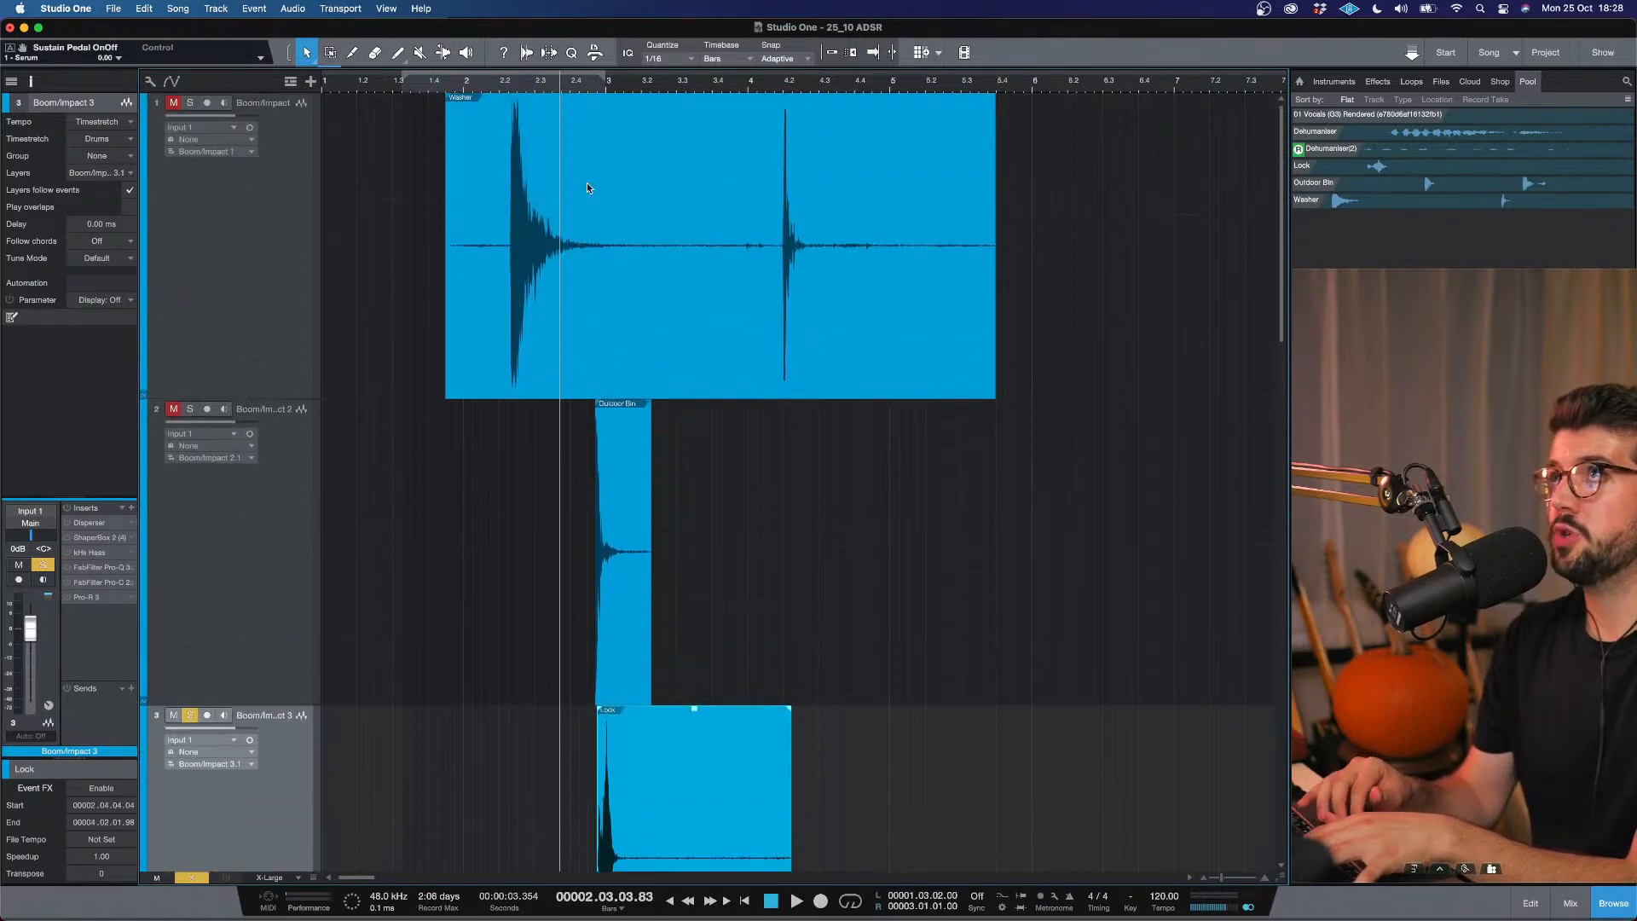
Split the Washer event on the Boom/Impact track right where its first hit begins.
click(505, 83)
key(e)
key(e)
key(e)
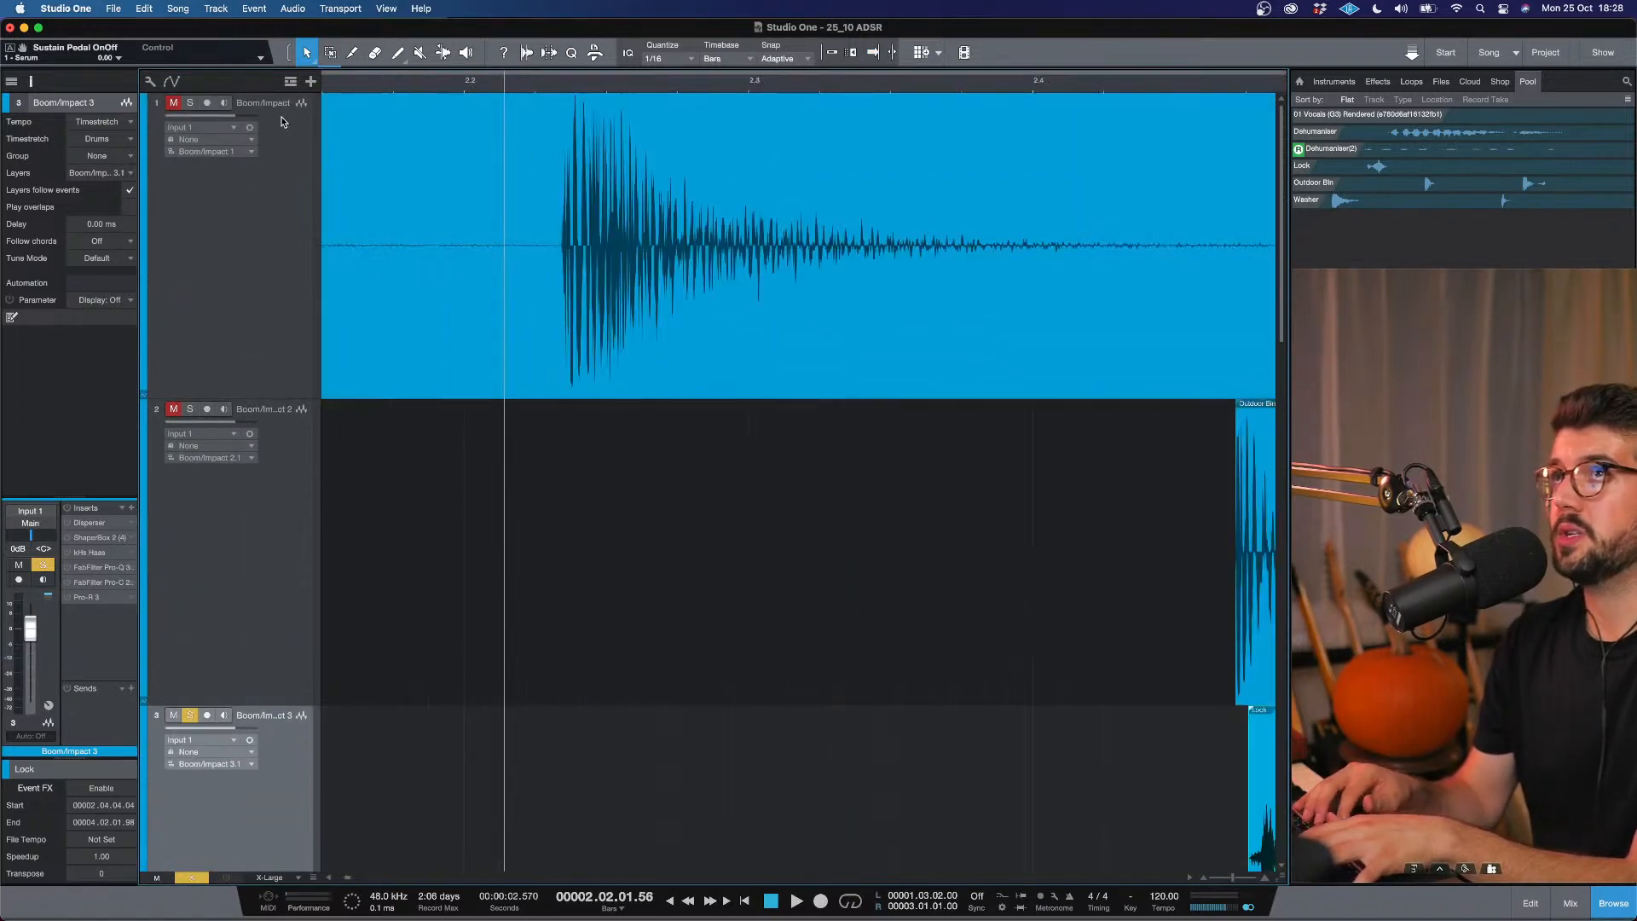
click(525, 187)
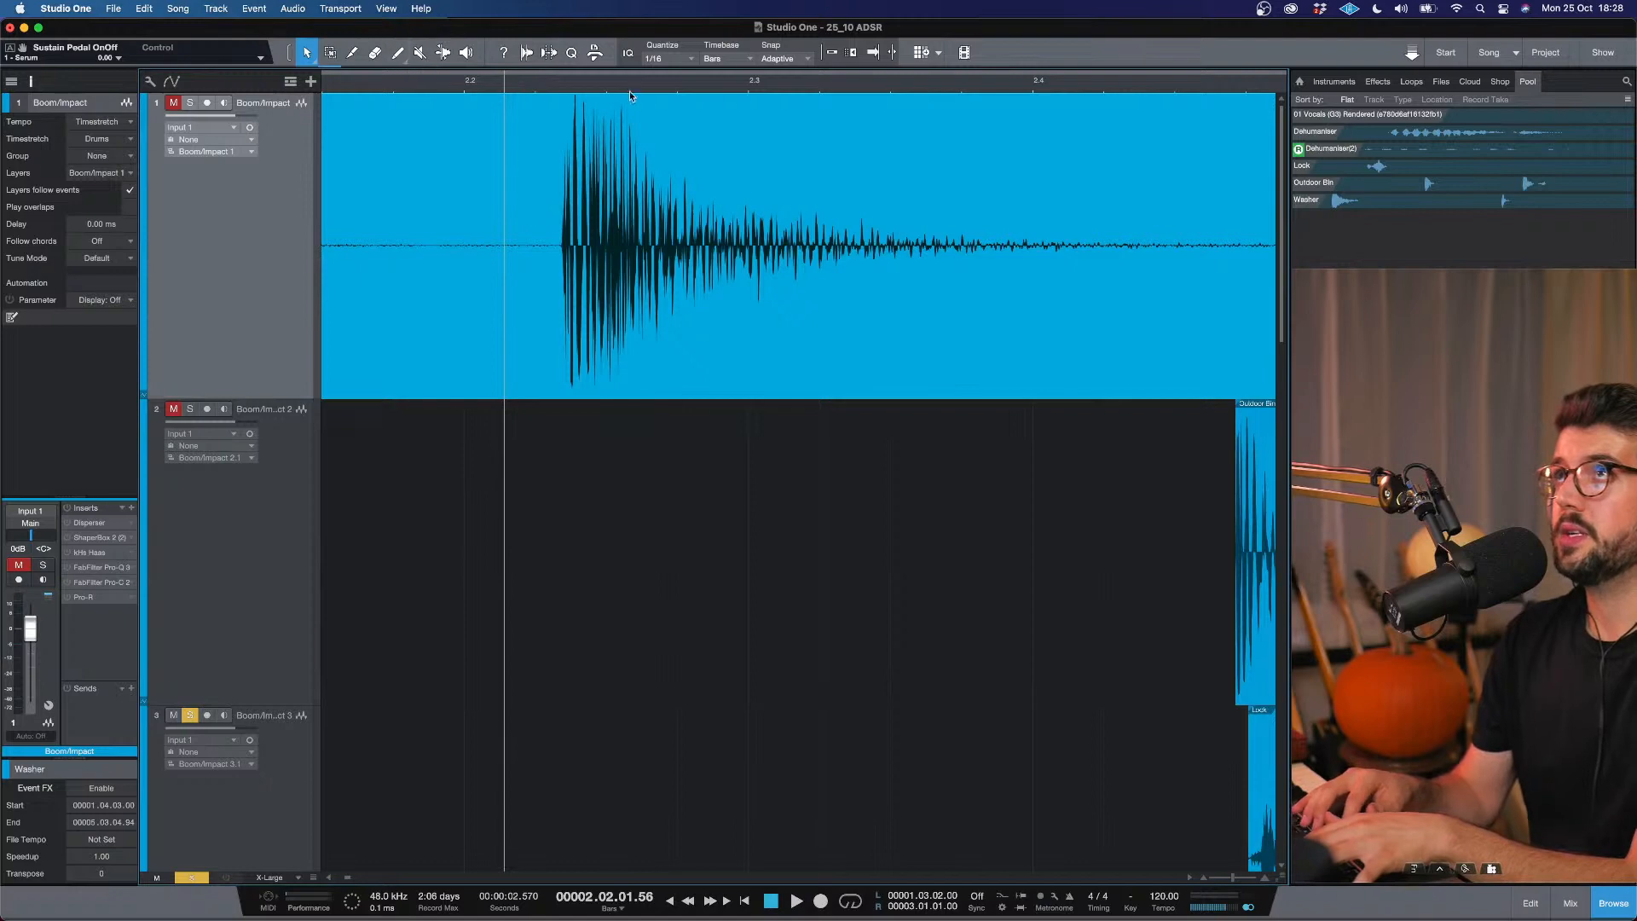
click(352, 52)
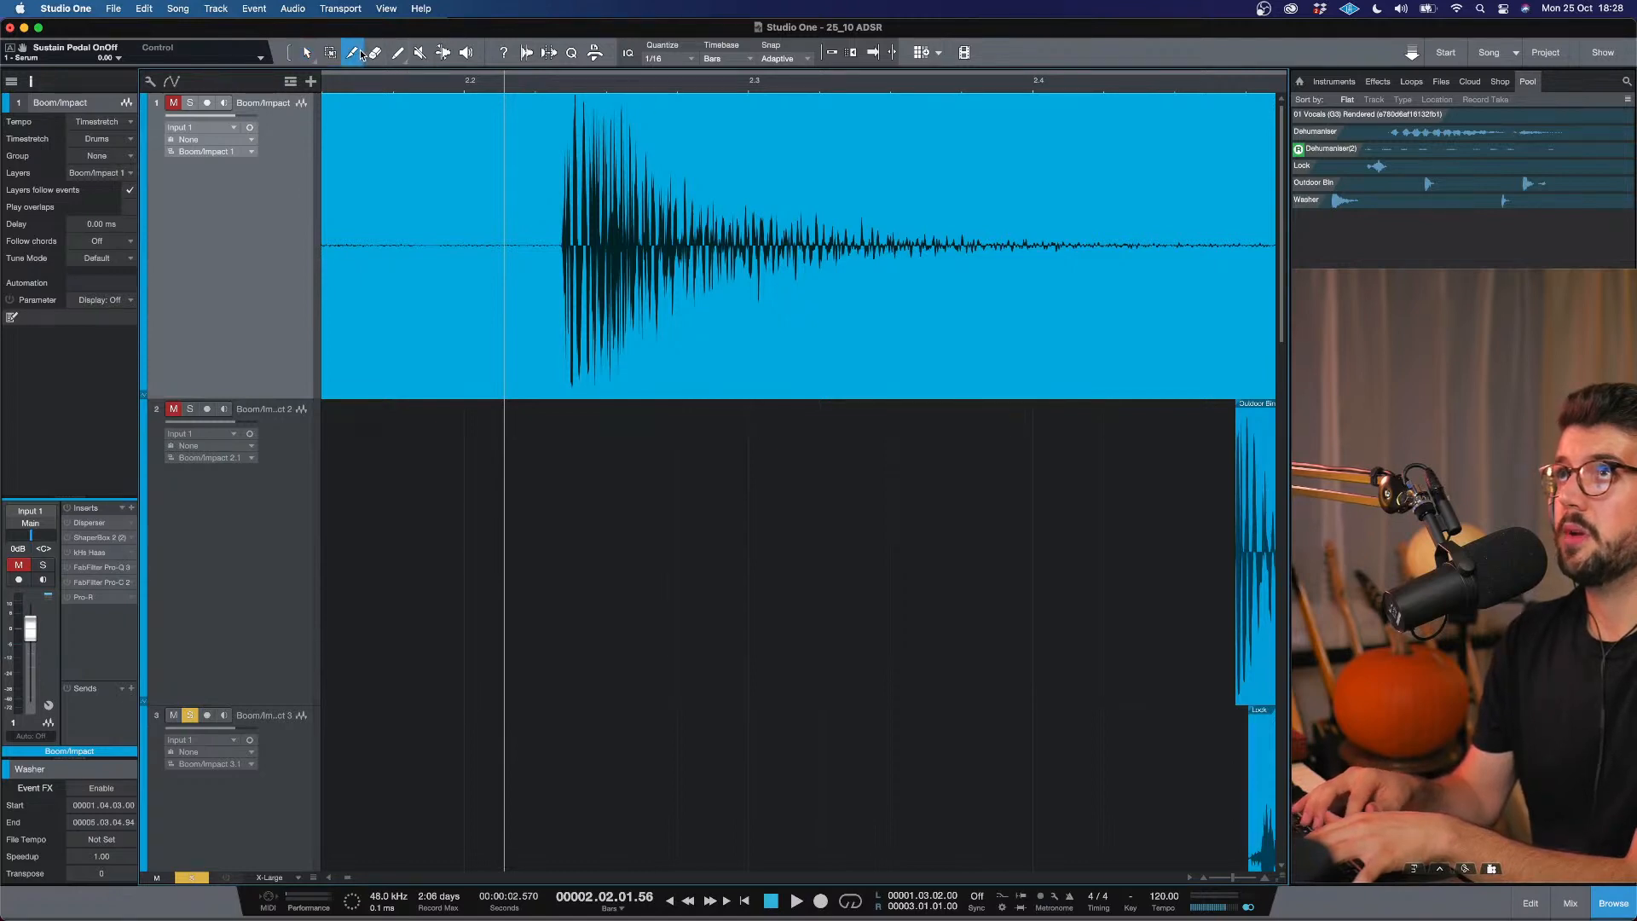
click(555, 87)
key(e)
key(e)
key(e)
key(e)
key(e)
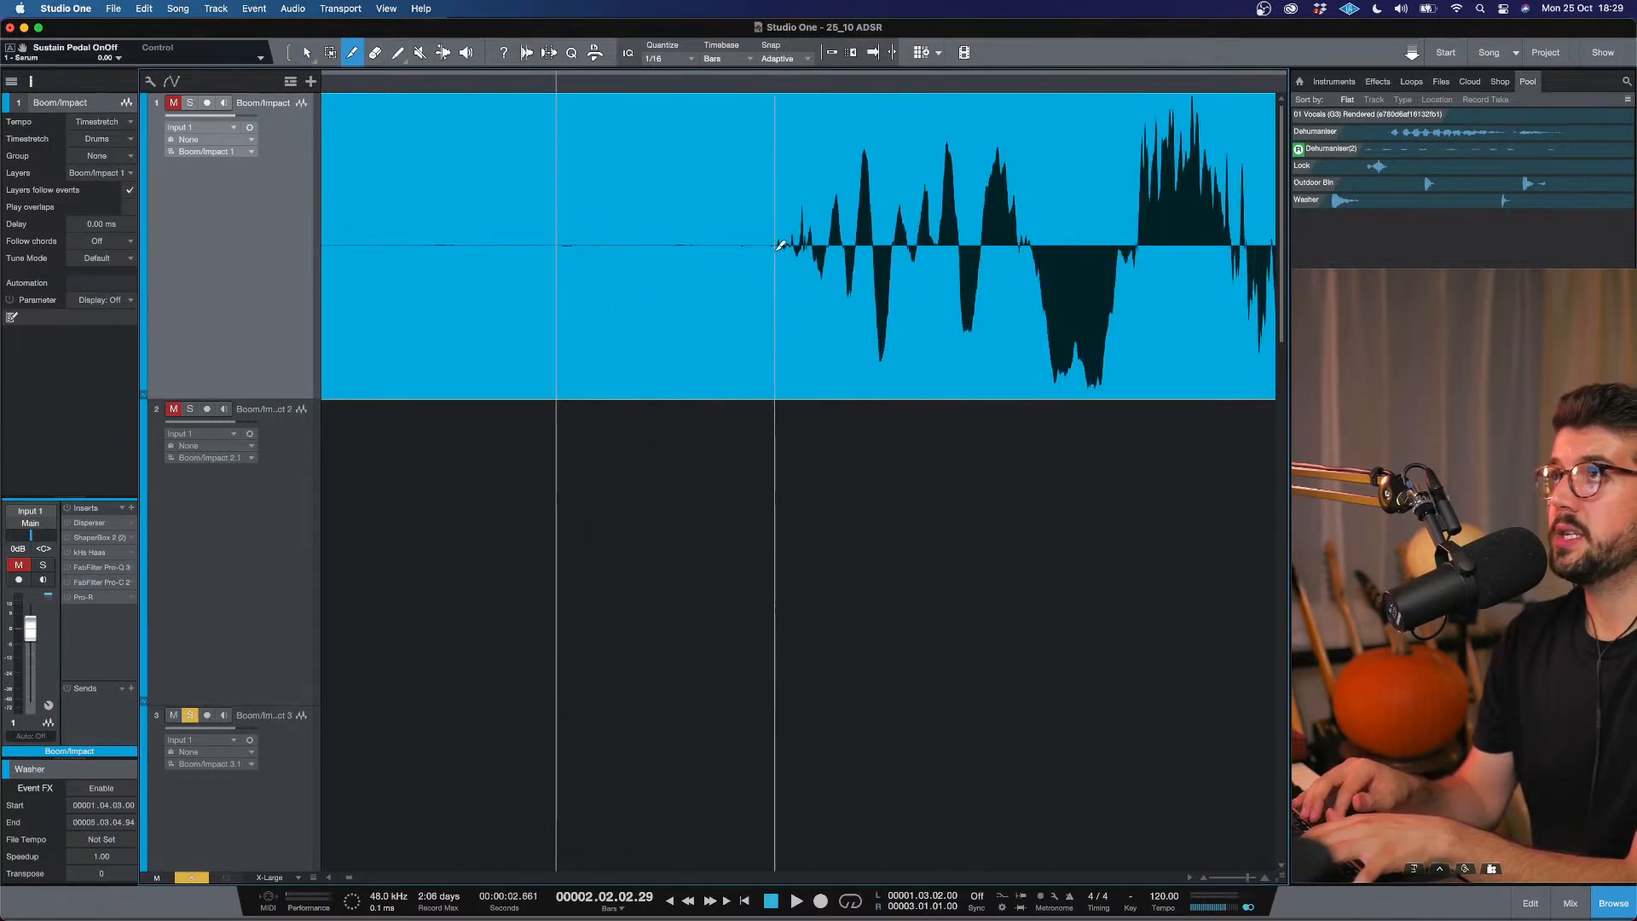
click(780, 241)
Delete the silent part of Washer before the split and shorten the remaining event's end so only the first hit is left.
key(w)
key(w)
key(w)
key(w)
key(w)
key(w)
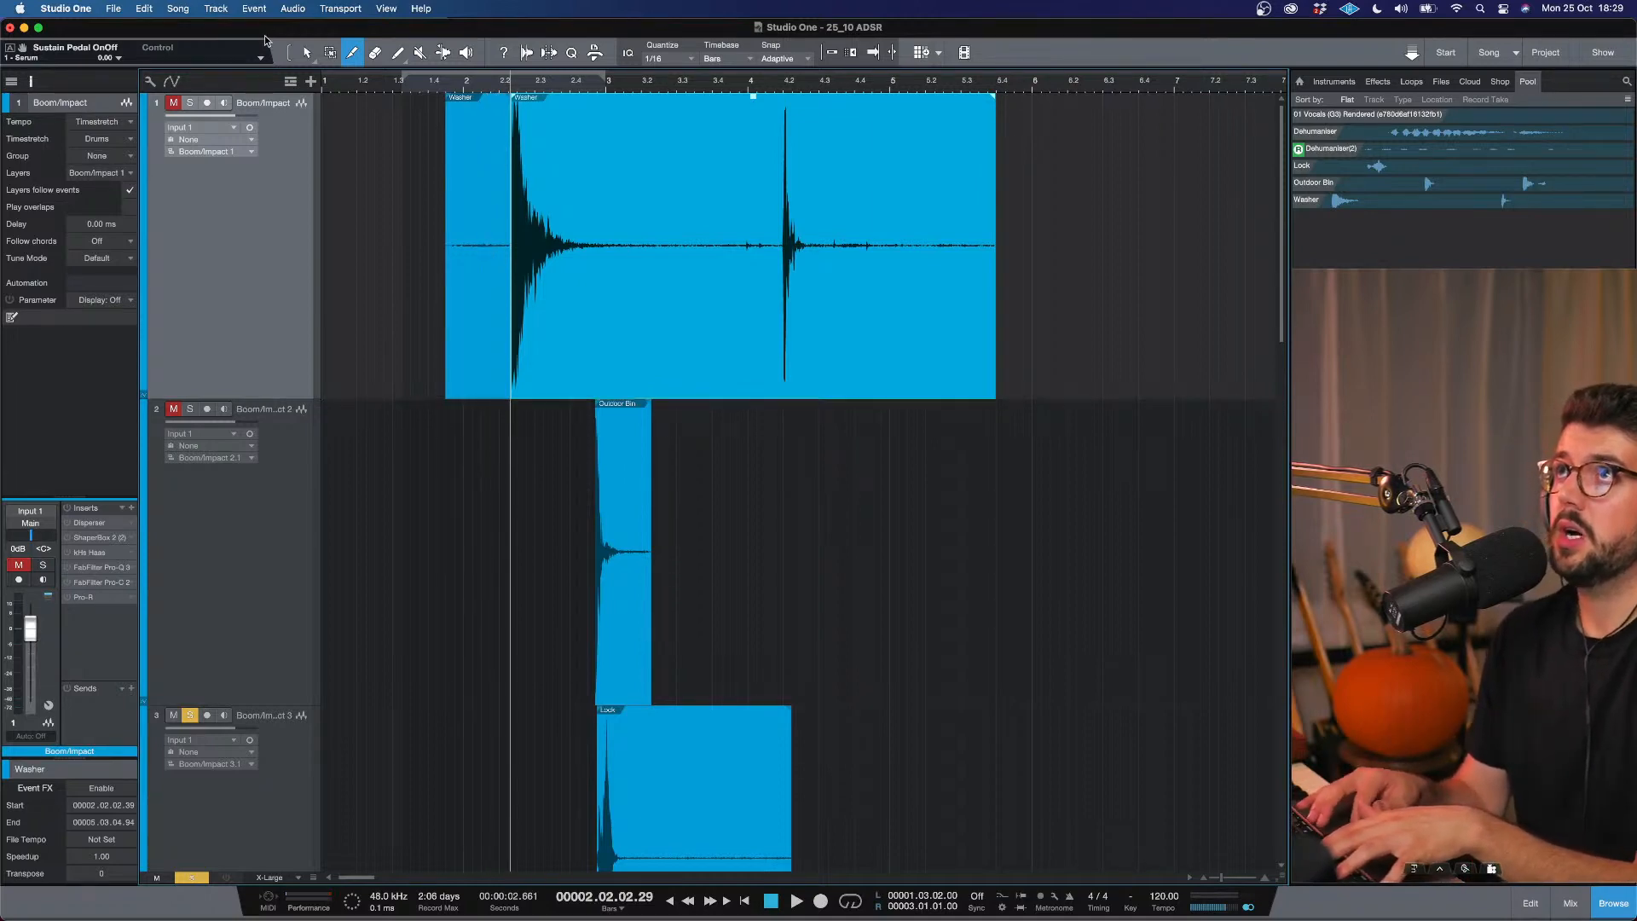
click(309, 54)
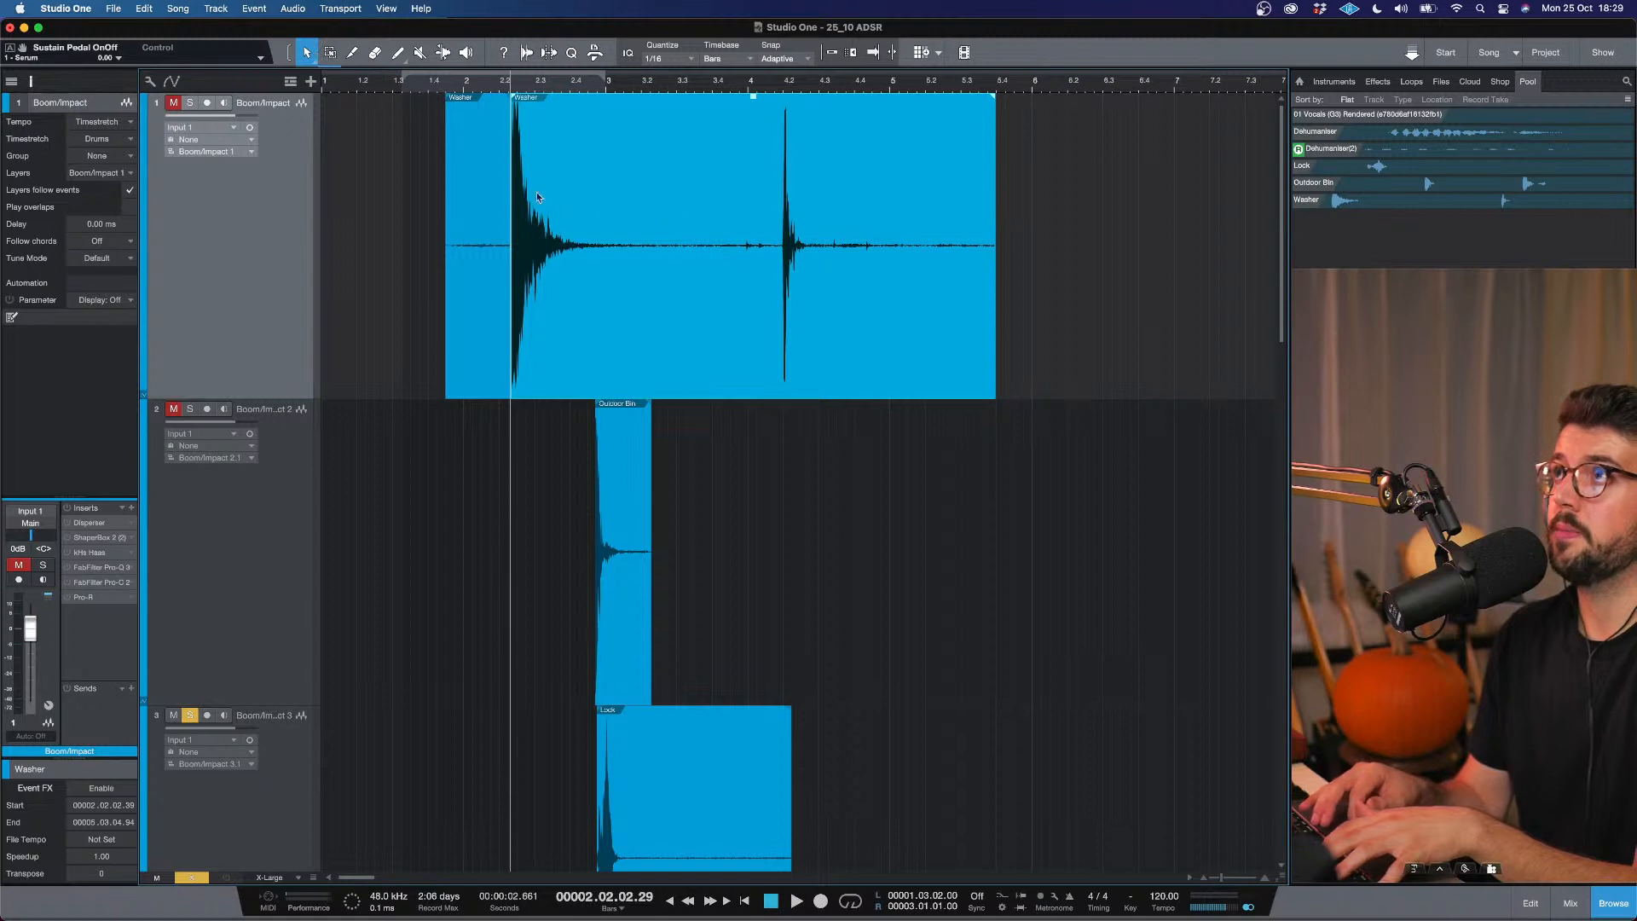
click(498, 182)
key(Delete)
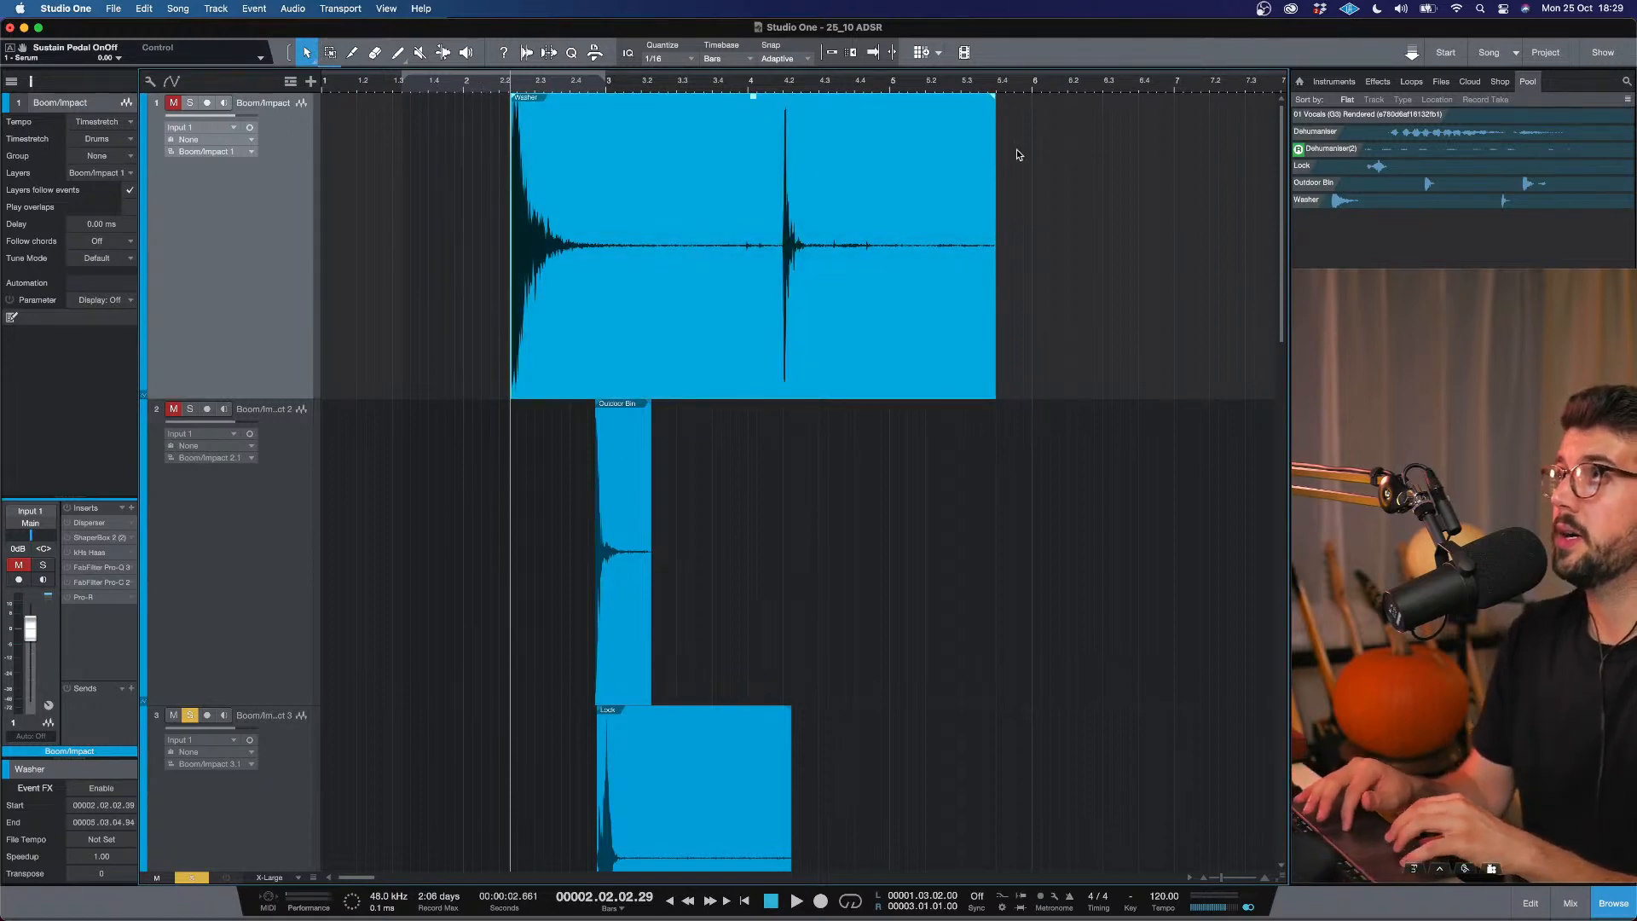
drag(994, 147, 704, 146)
With snapping on, align the starts of the Washer, Outdoor Bin and Lock events at bar 3.
drag(638, 446, 659, 606)
drag(667, 755, 677, 755)
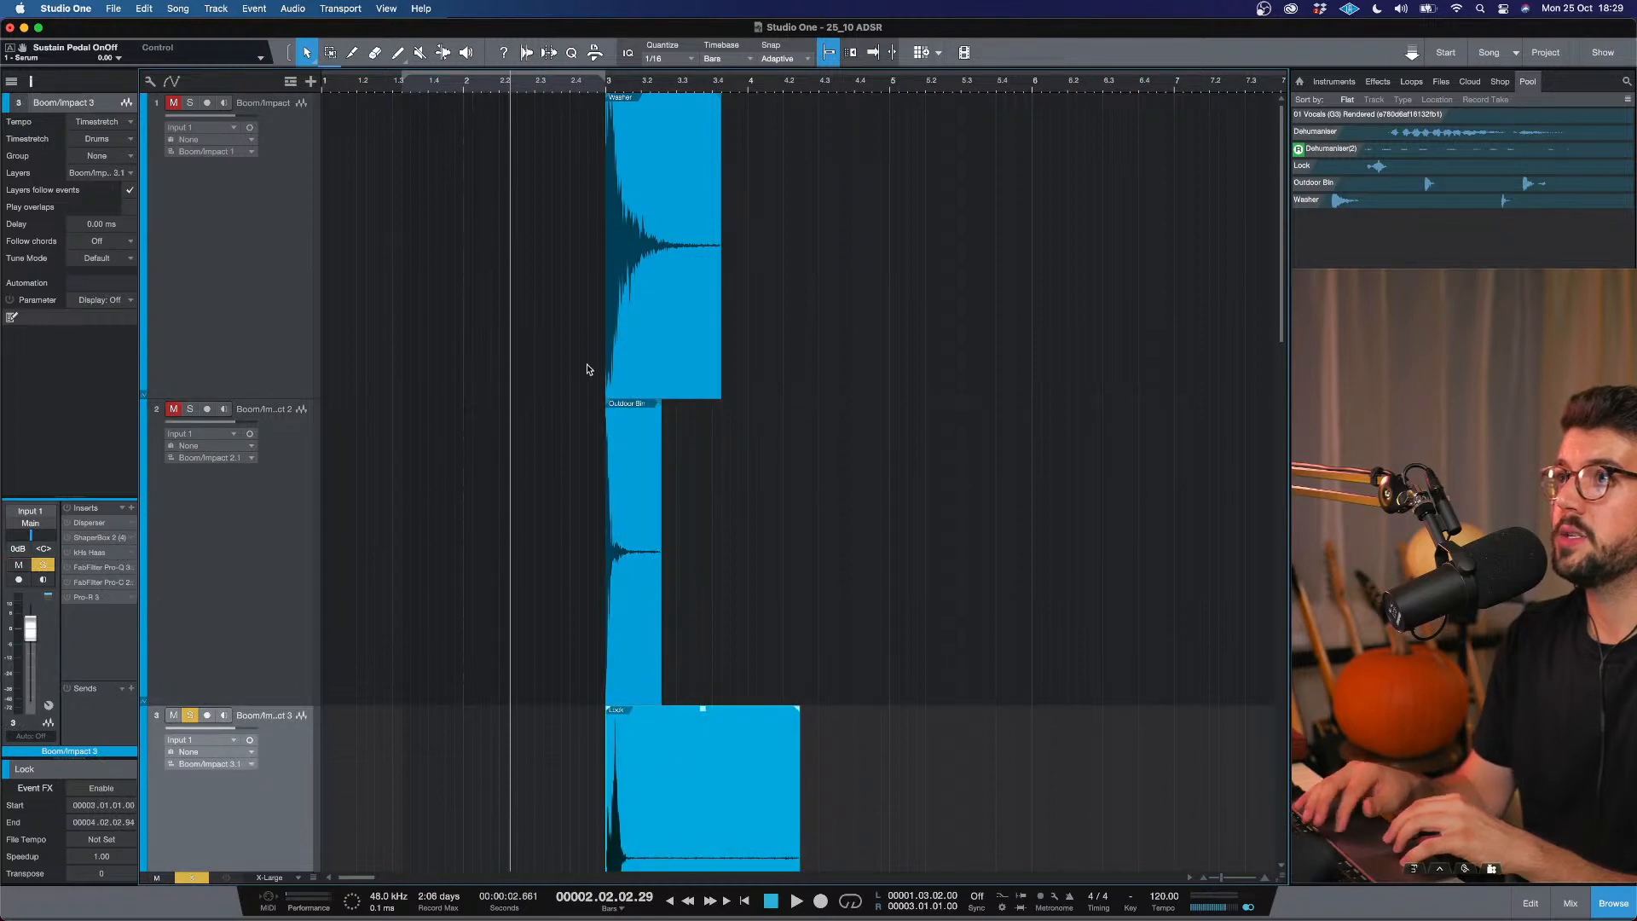
Lower the Washer event's volume slightly and bounce the Washer, Outdoor Bin and Lock events in place.
click(620, 264)
drag(664, 99, 665, 112)
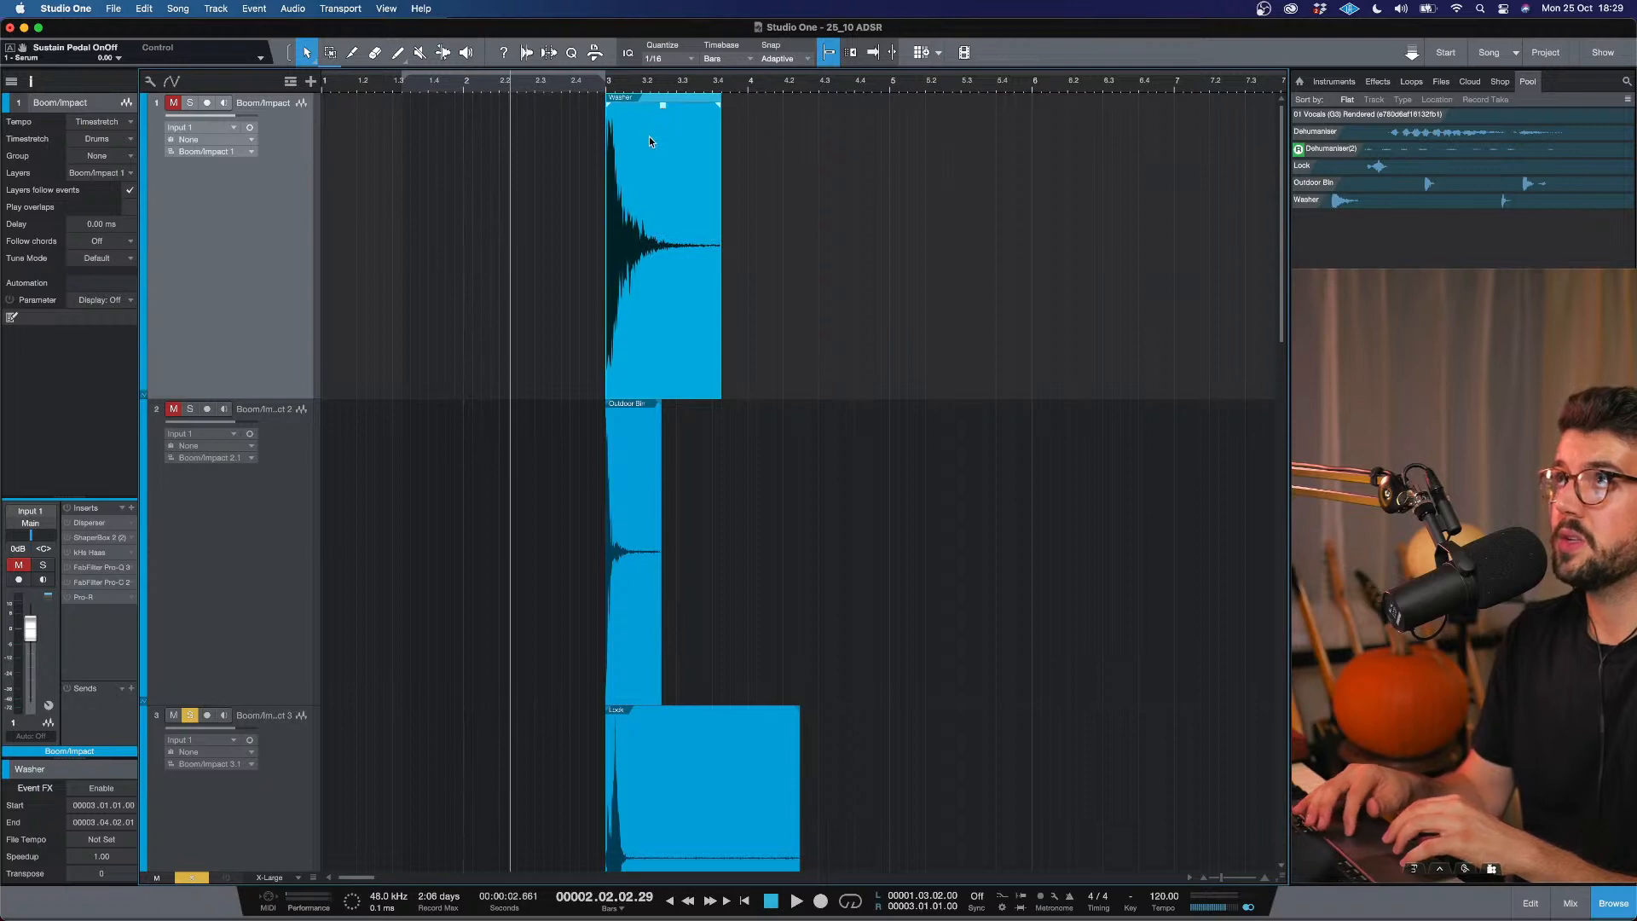
key(super+b)
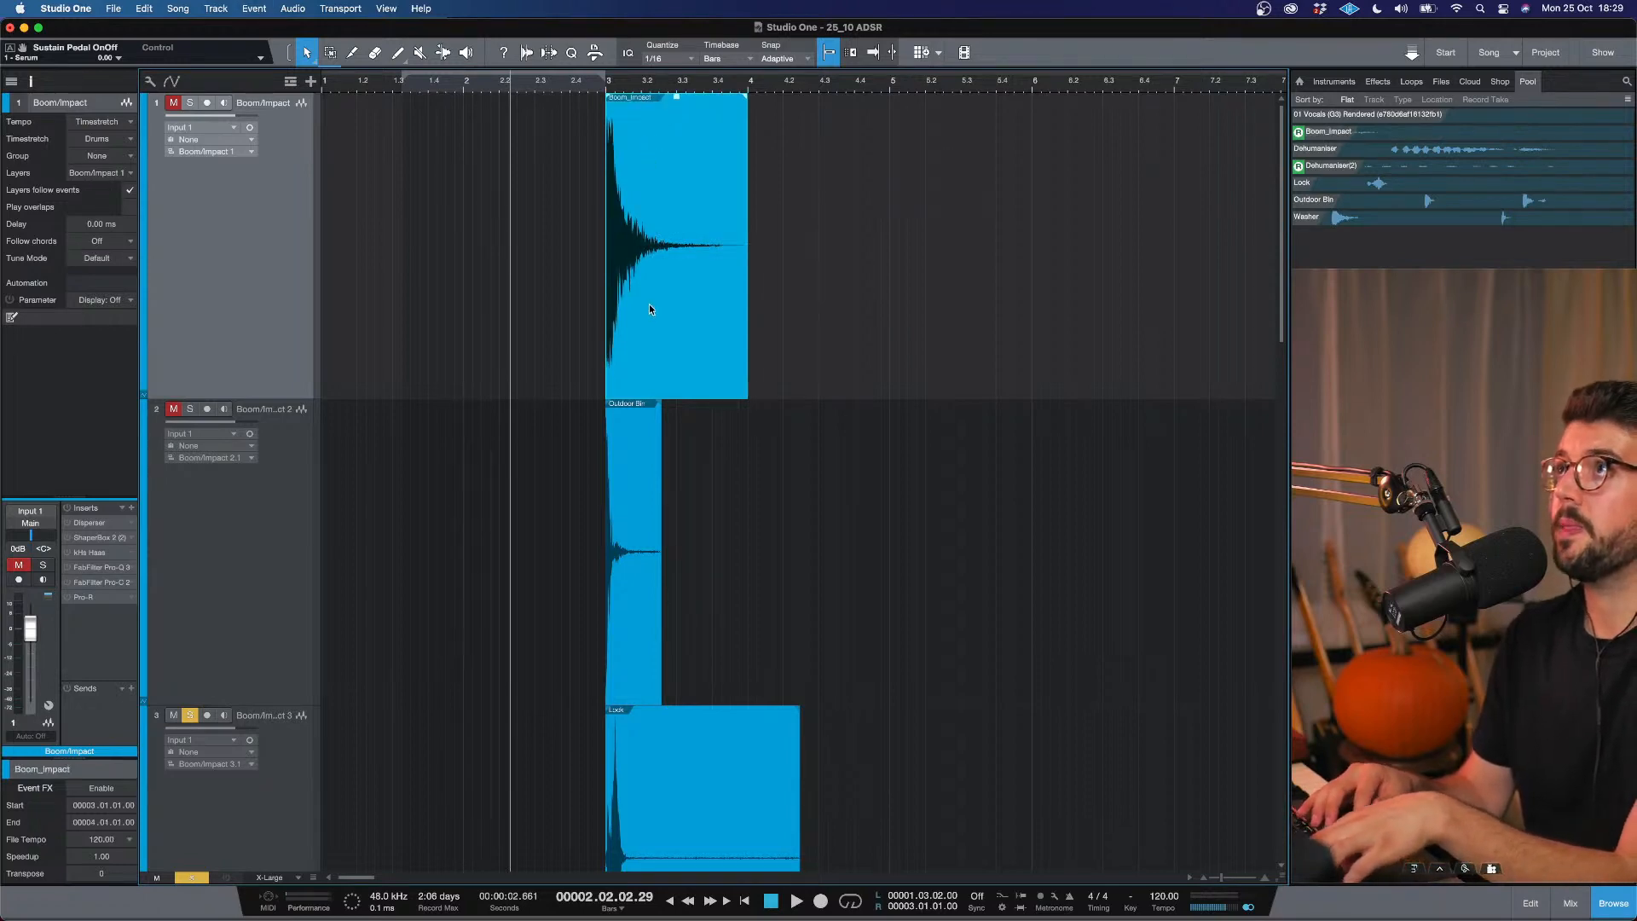
click(619, 449)
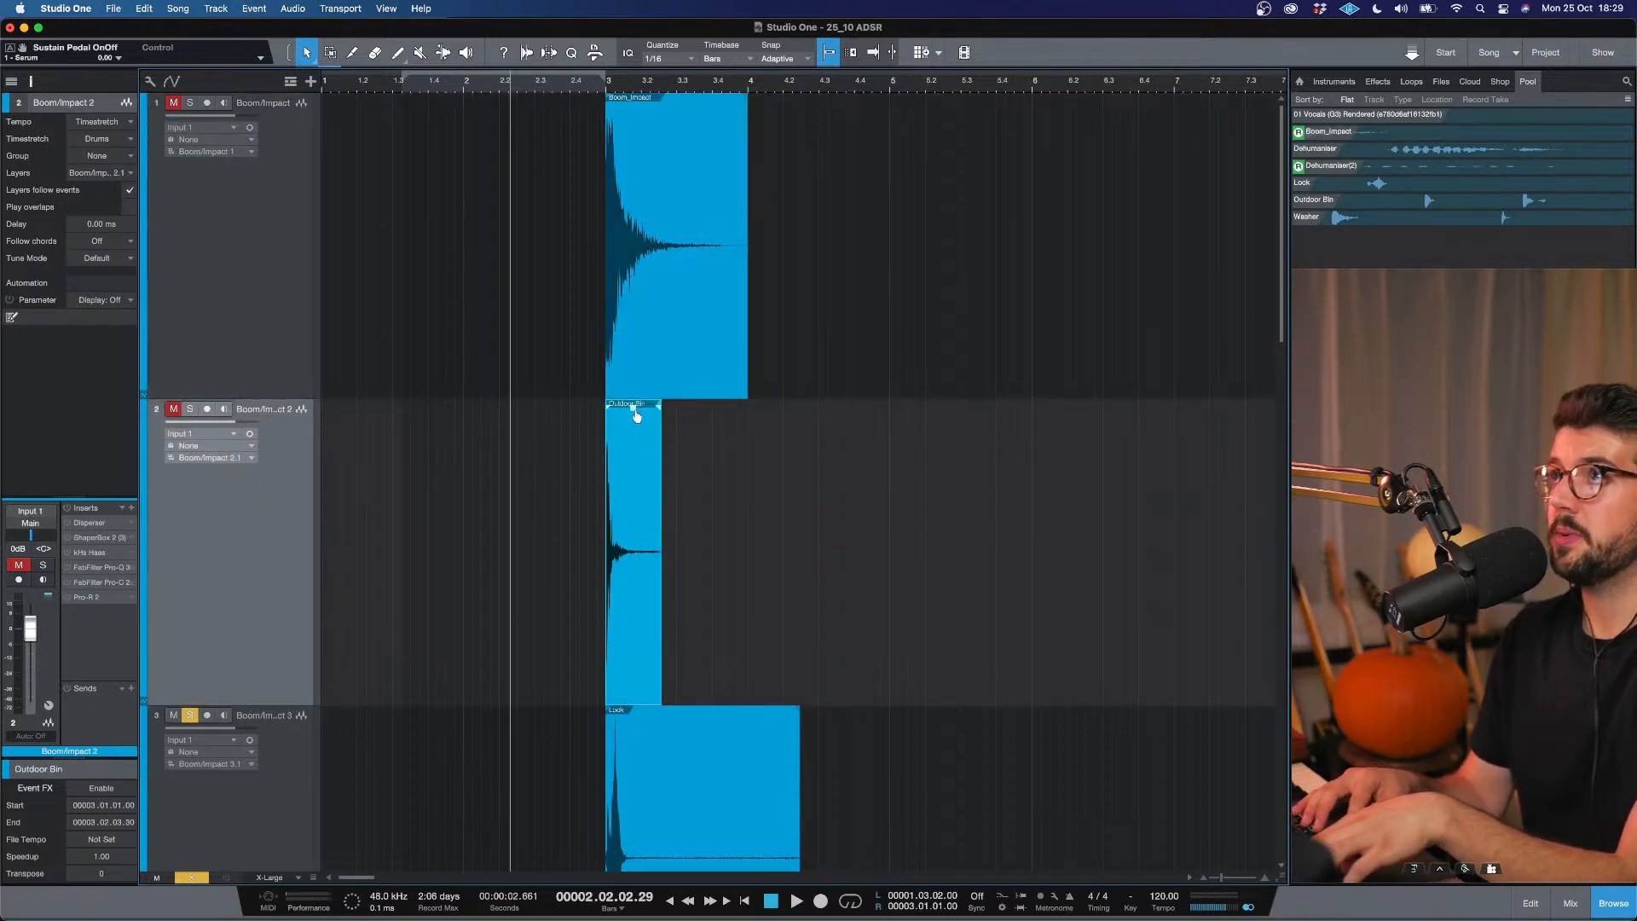
key(super+b)
click(716, 745)
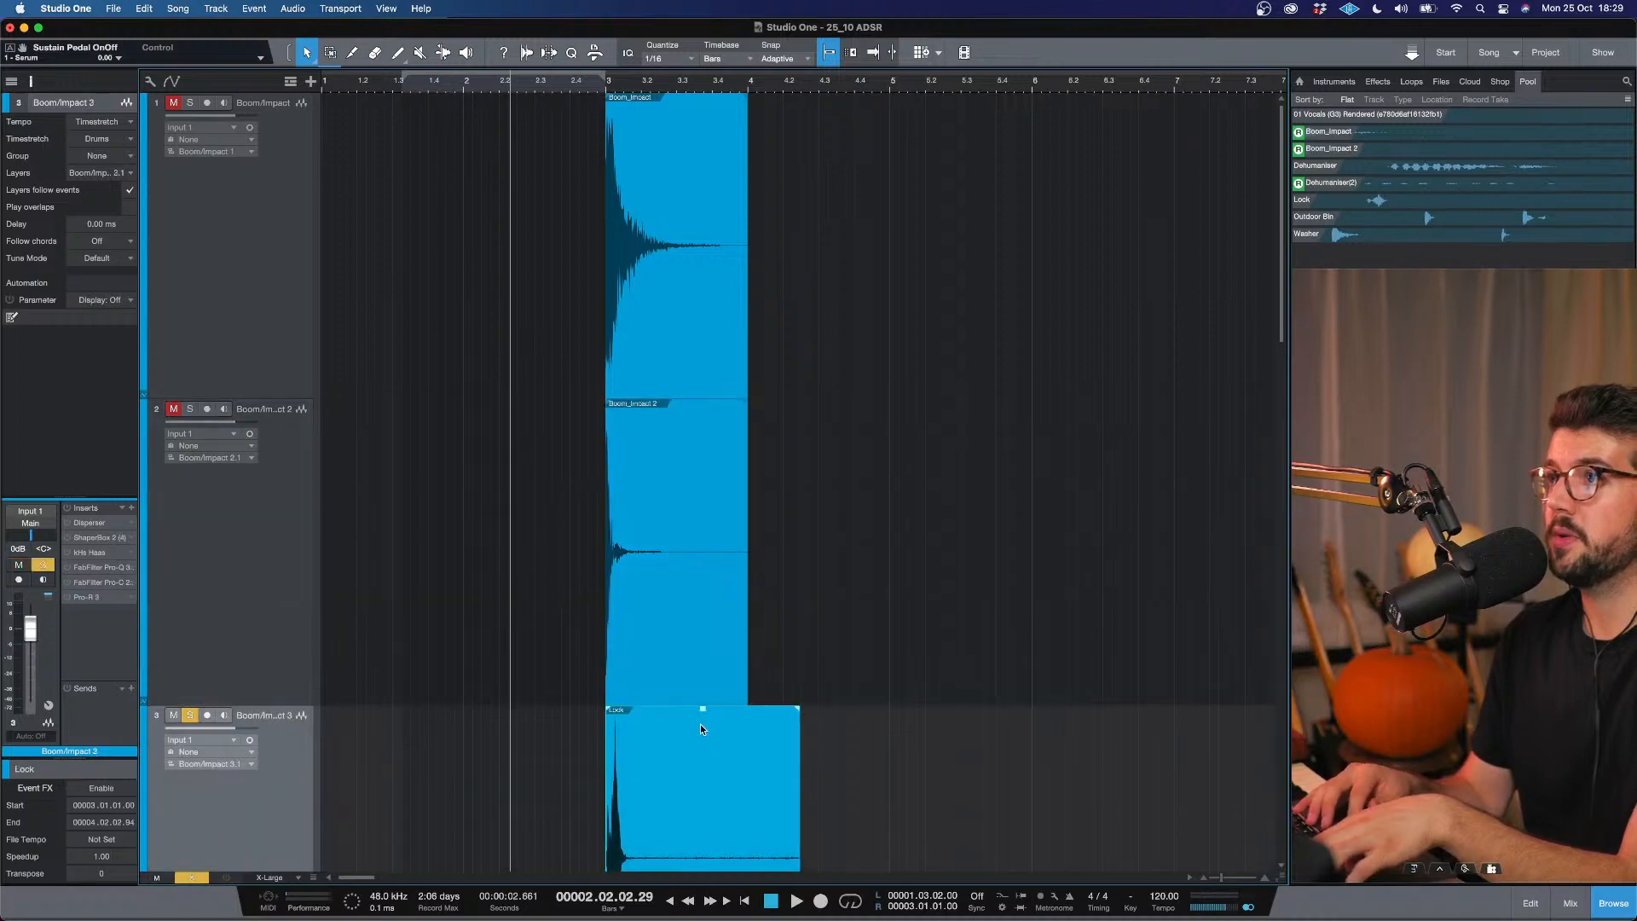
key(super+b)
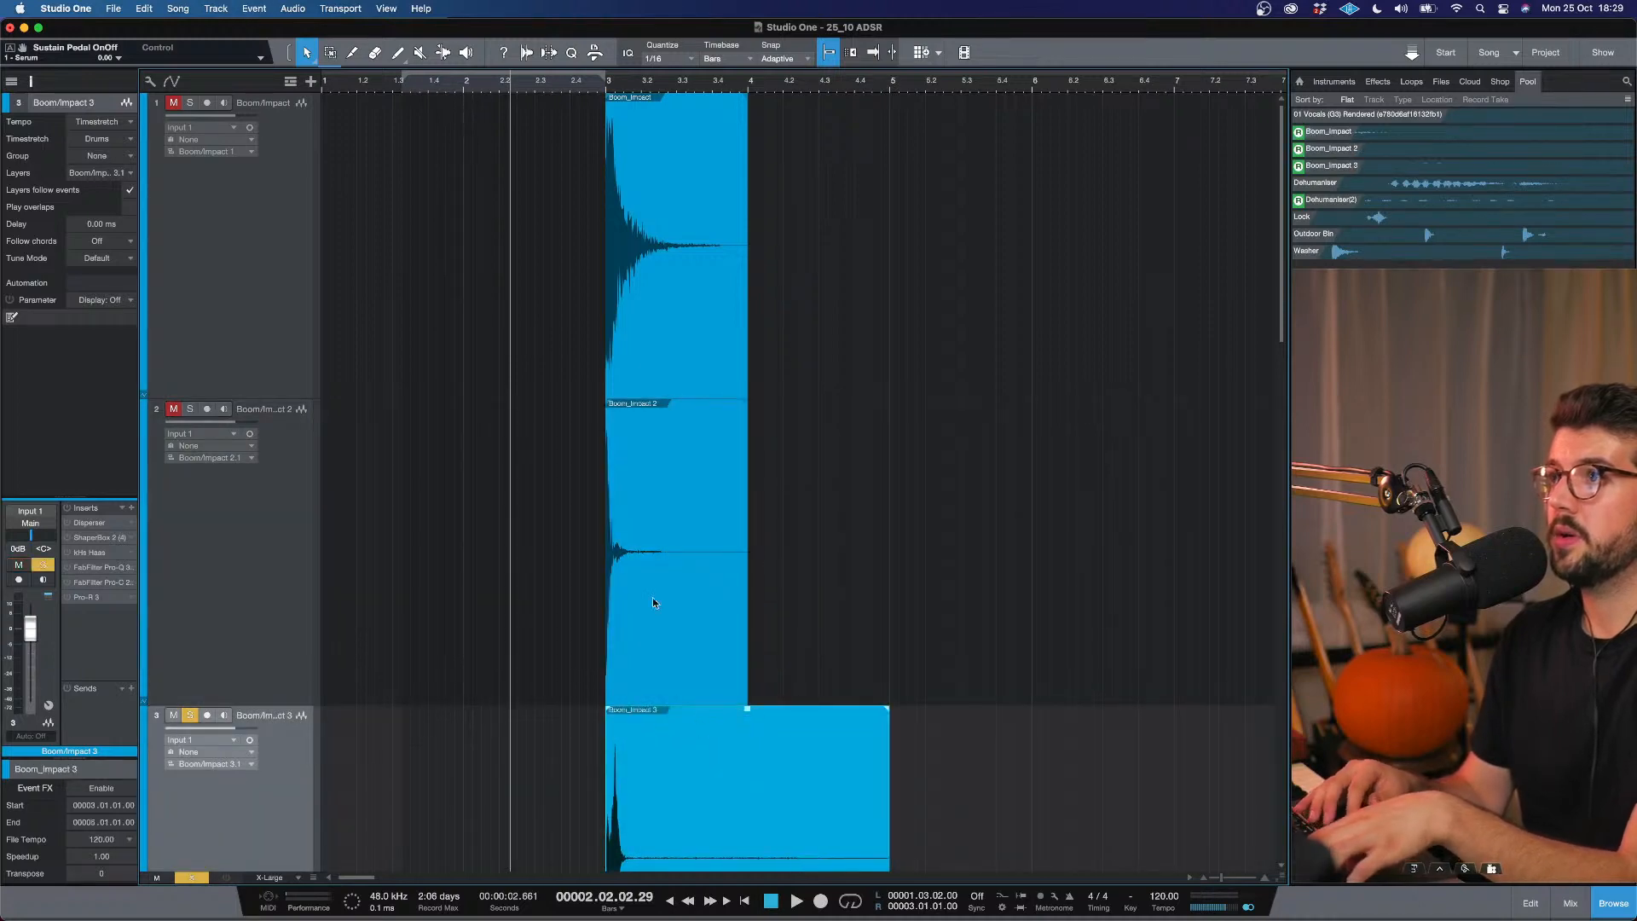
Place the playback position at bar 3 and loop the range from bar 3 to bar 5.
click(608, 81)
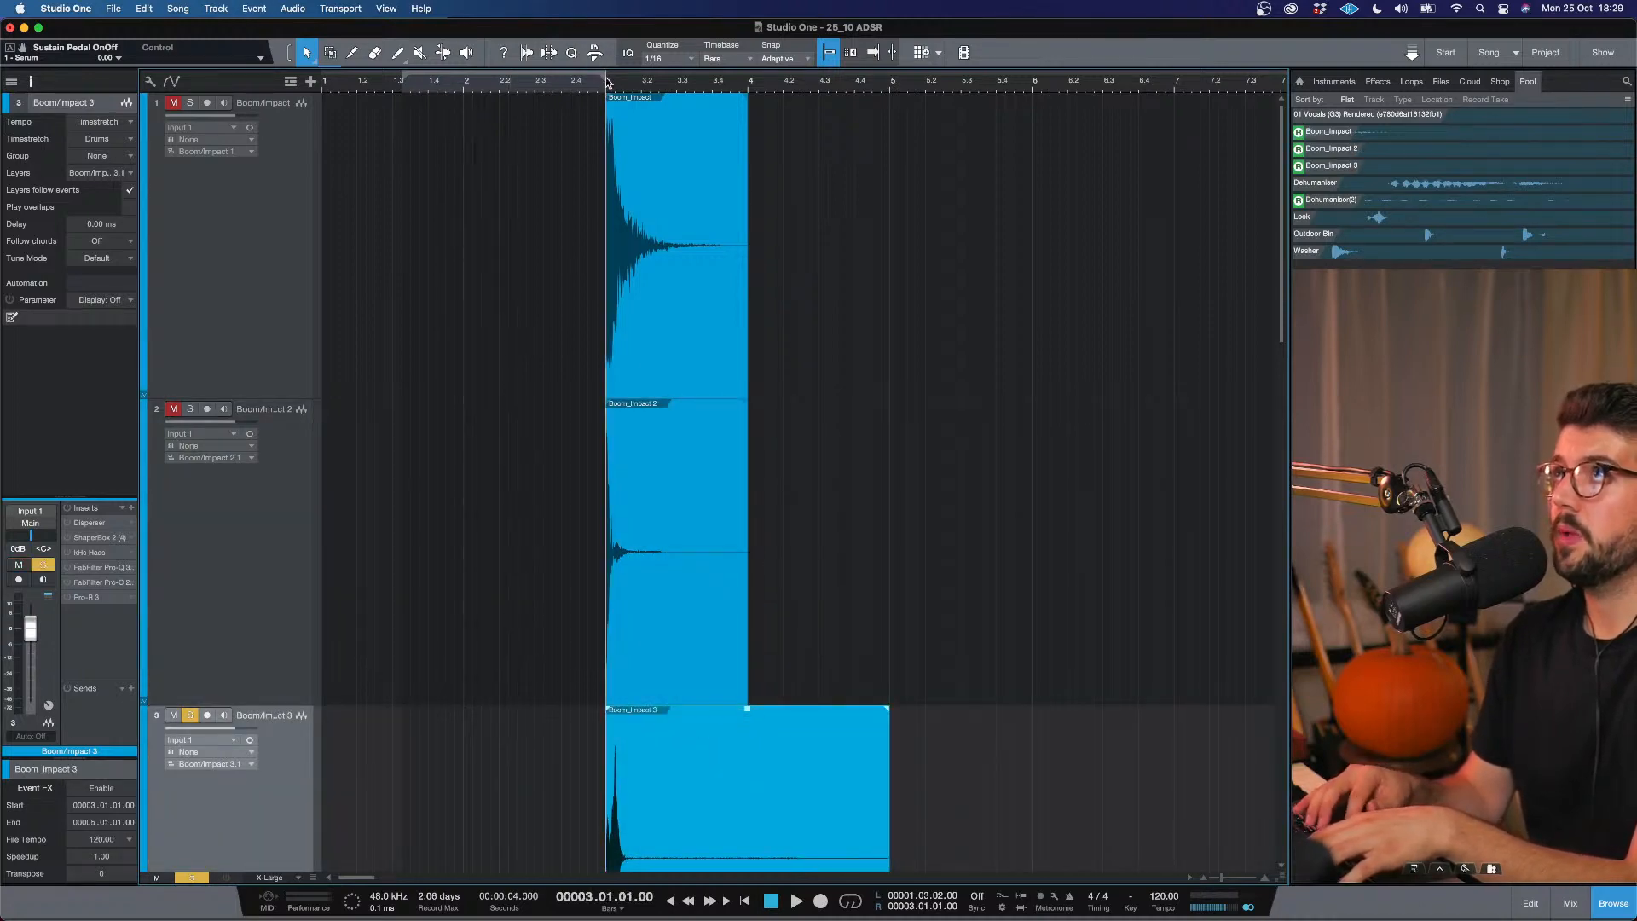
drag(608, 75, 885, 91)
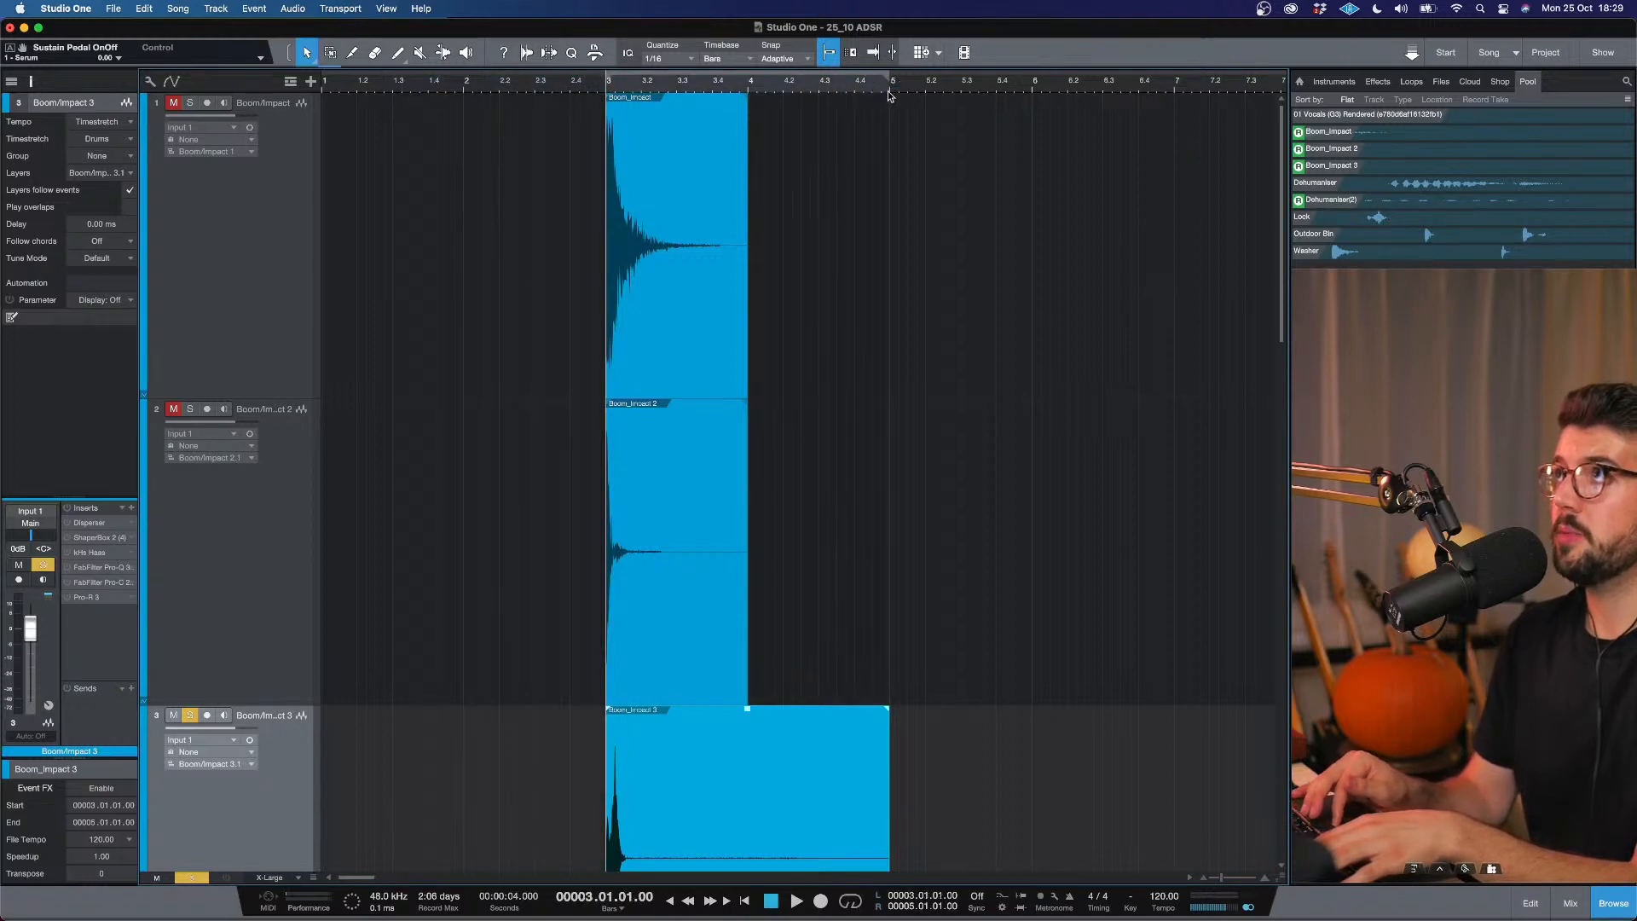
key(slash)
key(e)
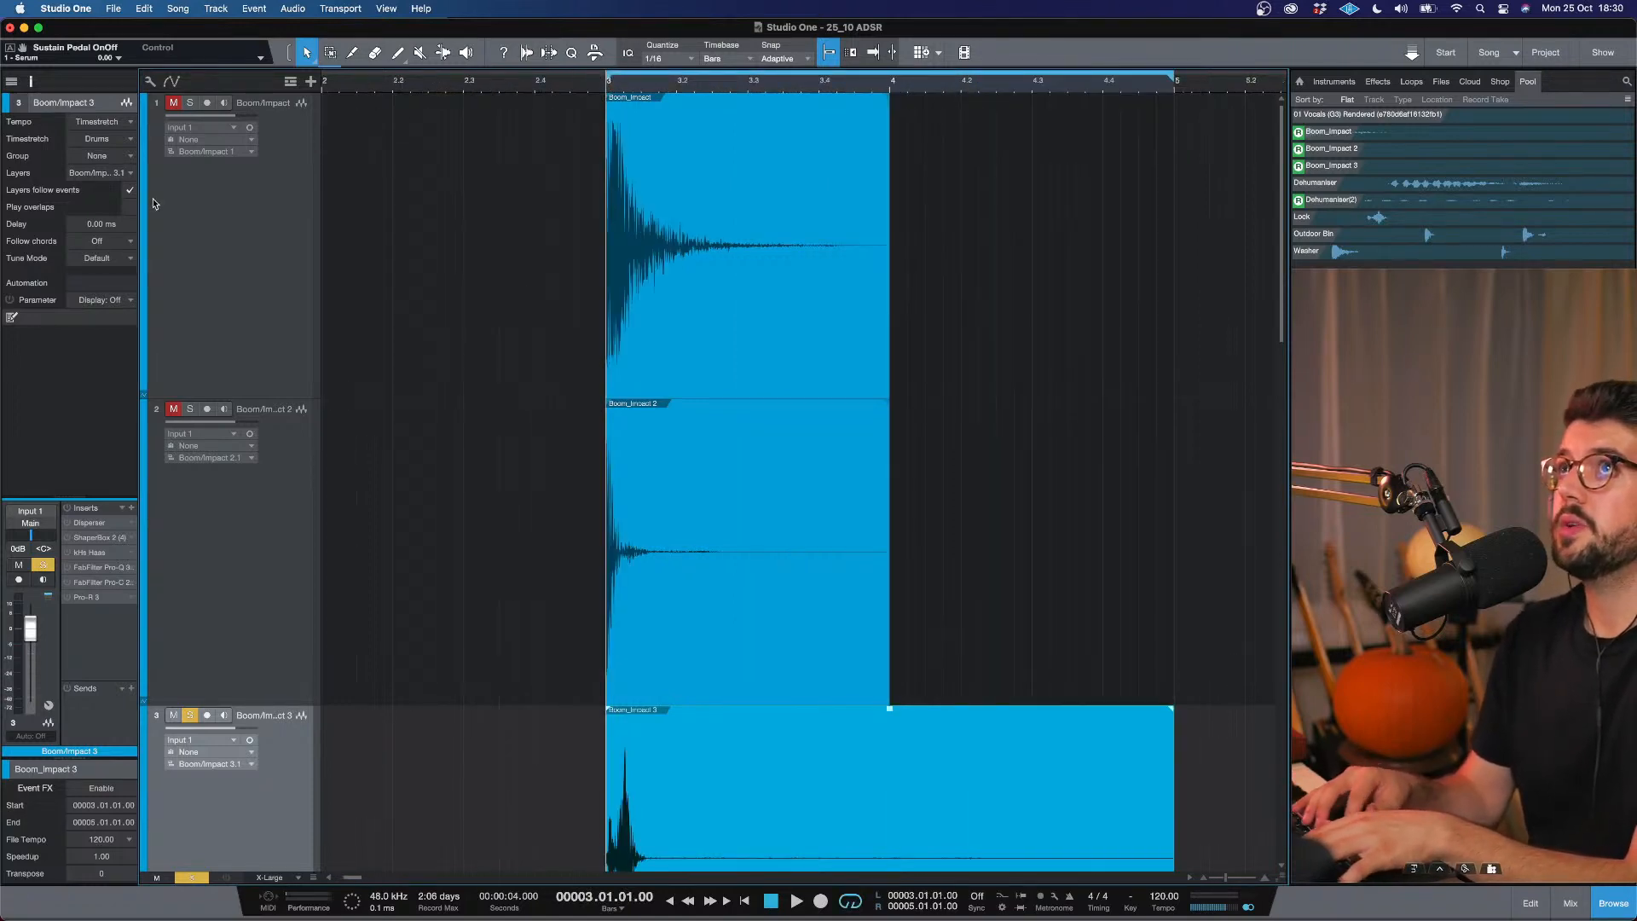
Solo the Boom/Impact track instead of Boom/Impact 3 and switch the three Boom/Impact tracks from mono to stereo.
key(s)
click(191, 106)
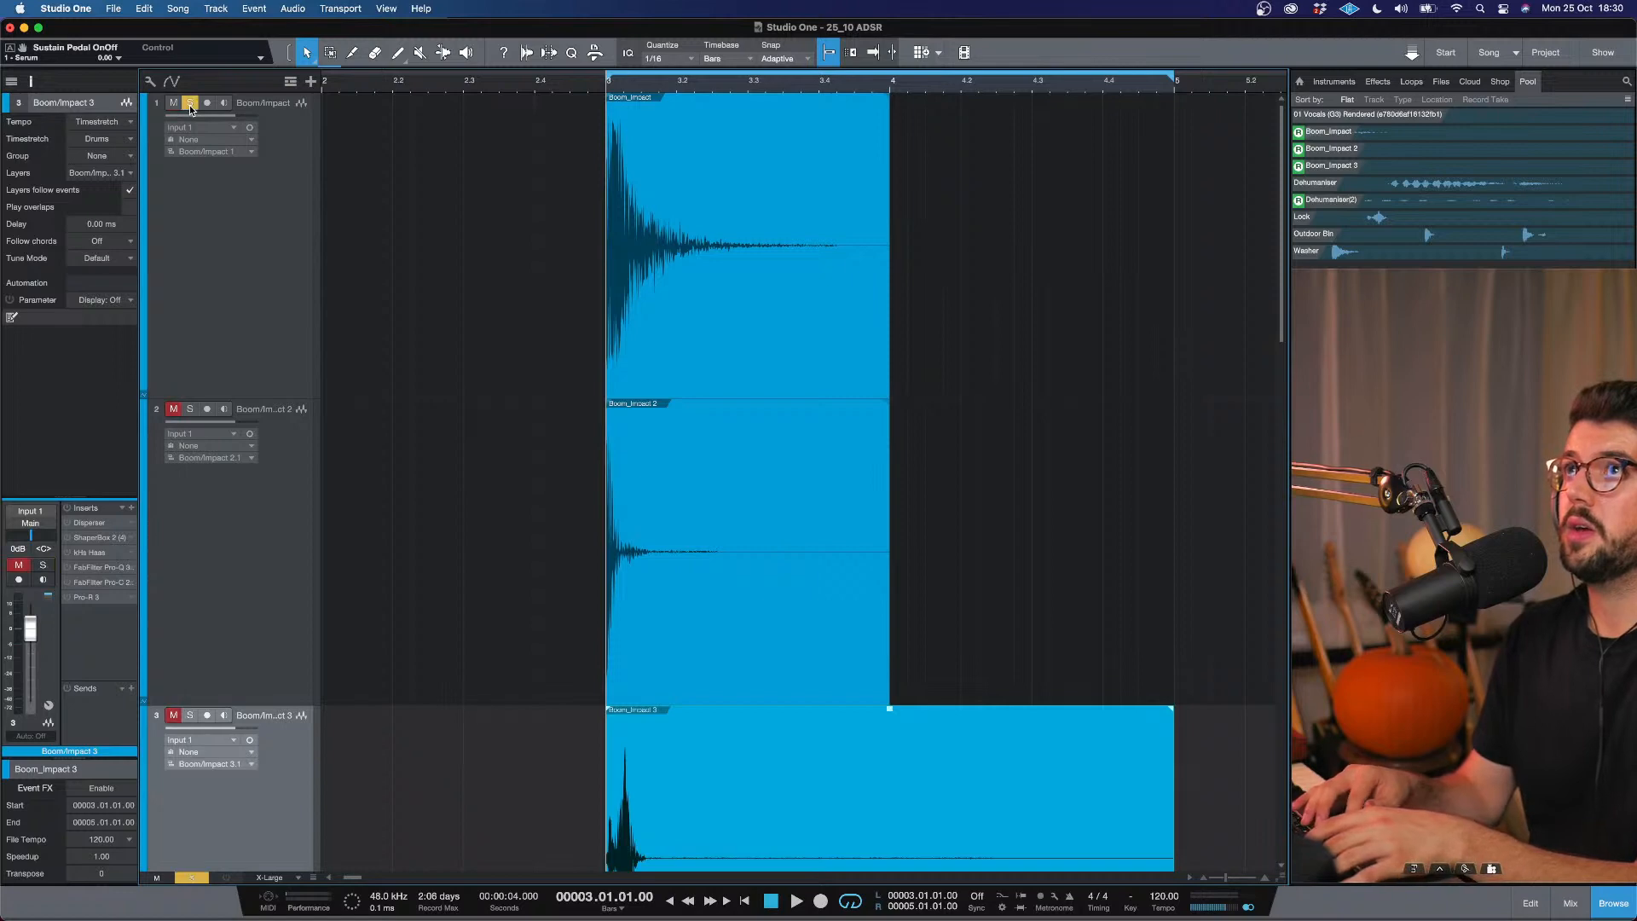
key(e)
key(w)
key(w)
click(258, 223)
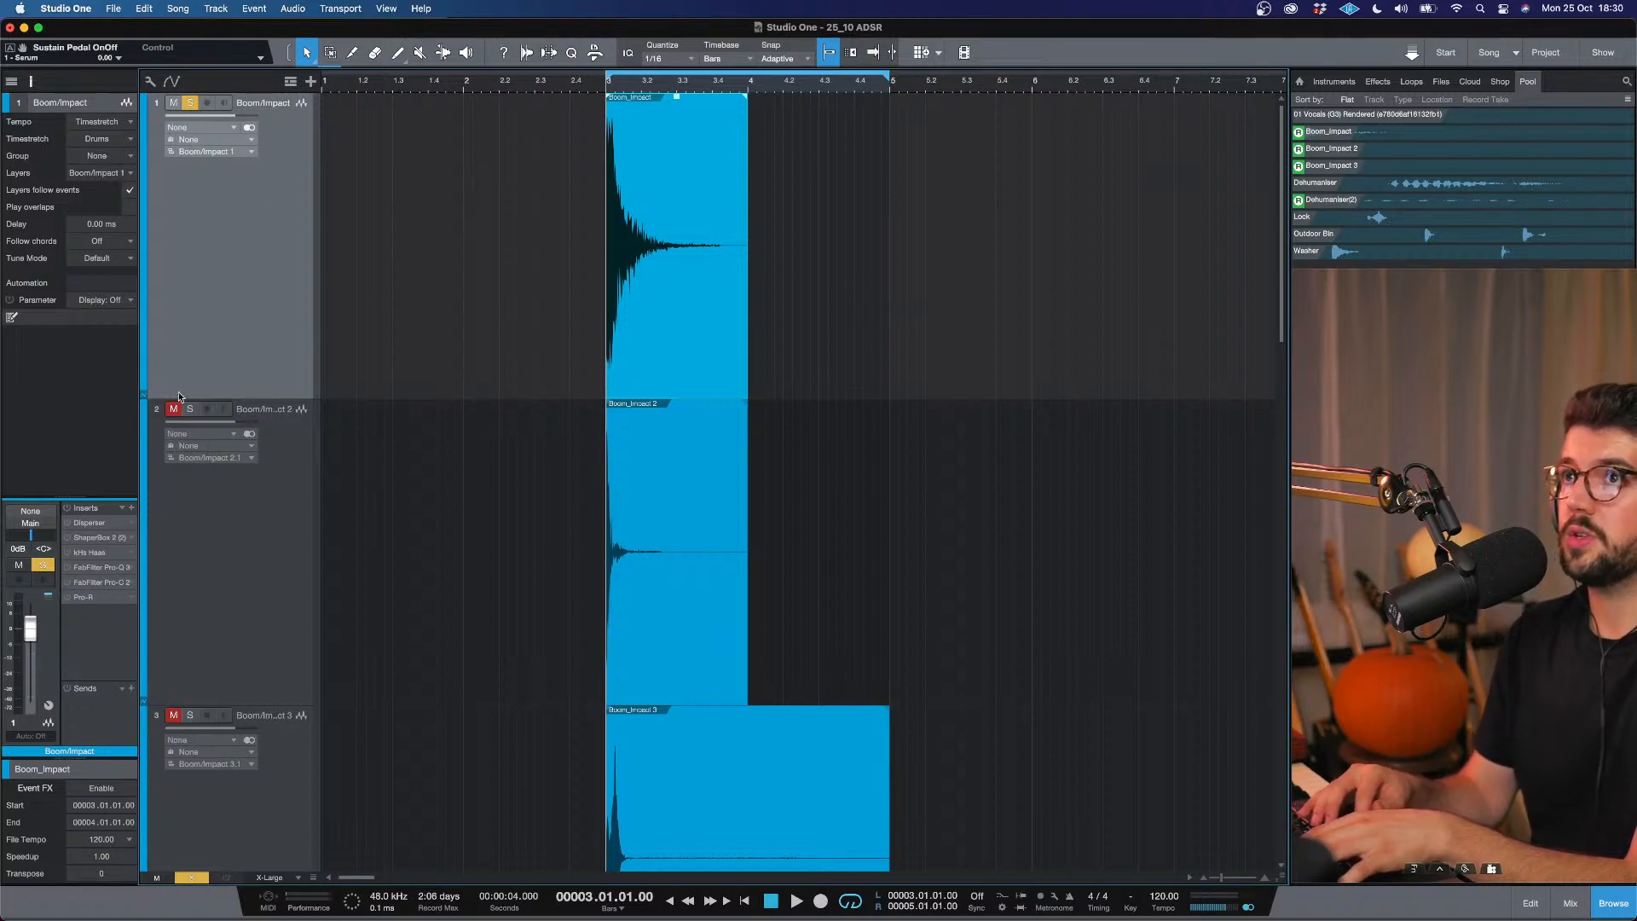
Listen to the soloed Boom/Impact hit from bar 3 several times.
key(w)
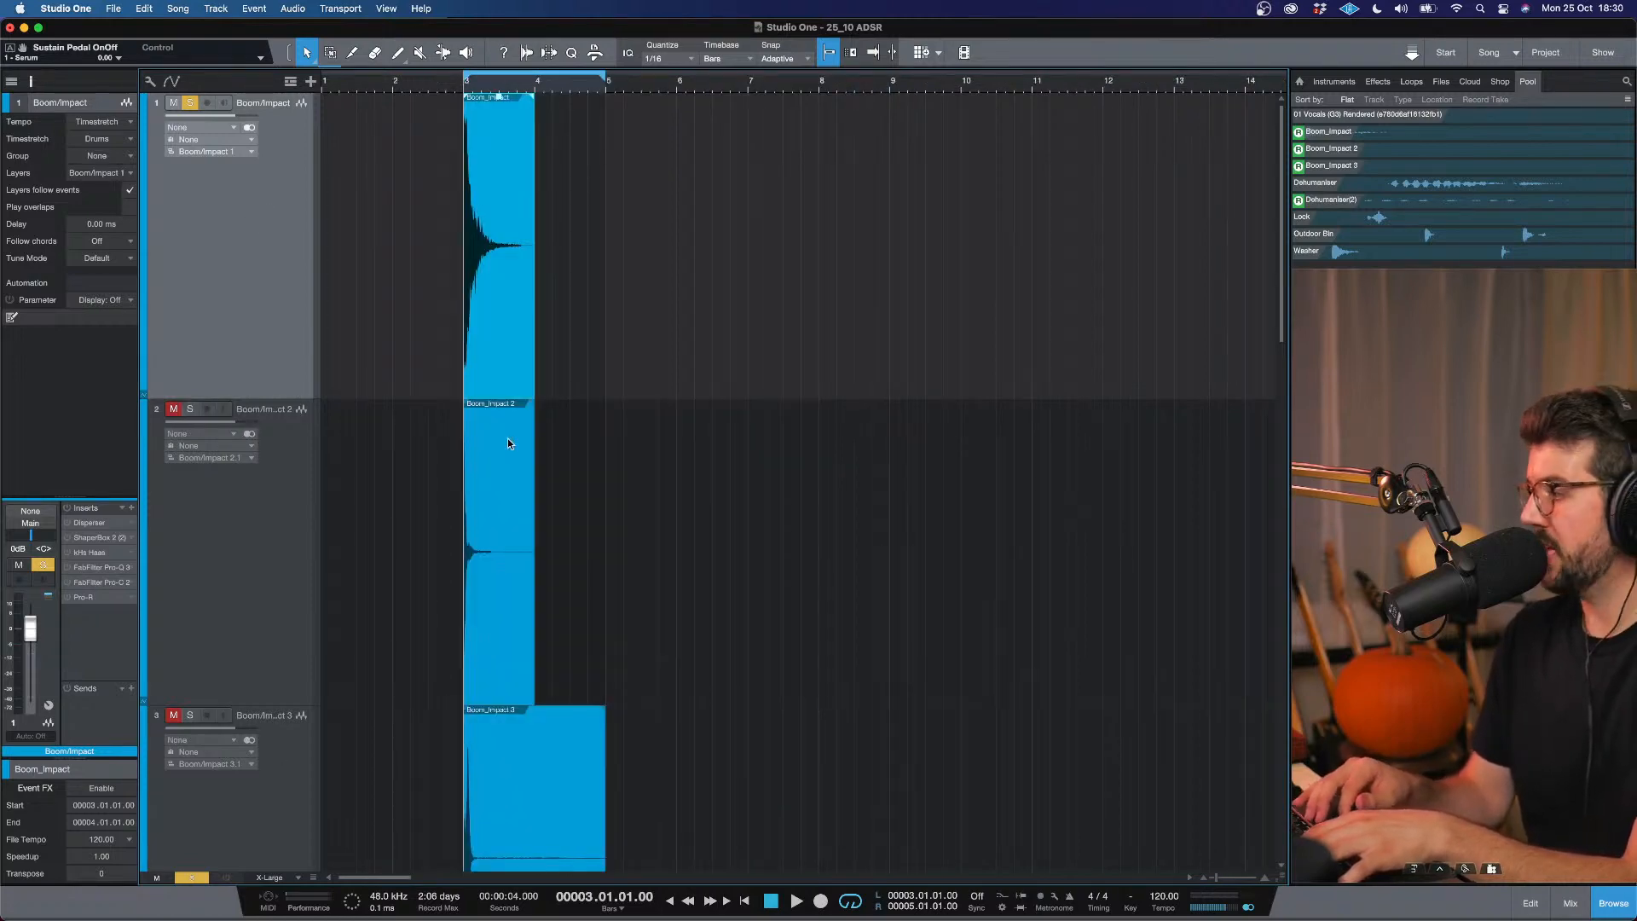
key(e)
key(e)
key(space)
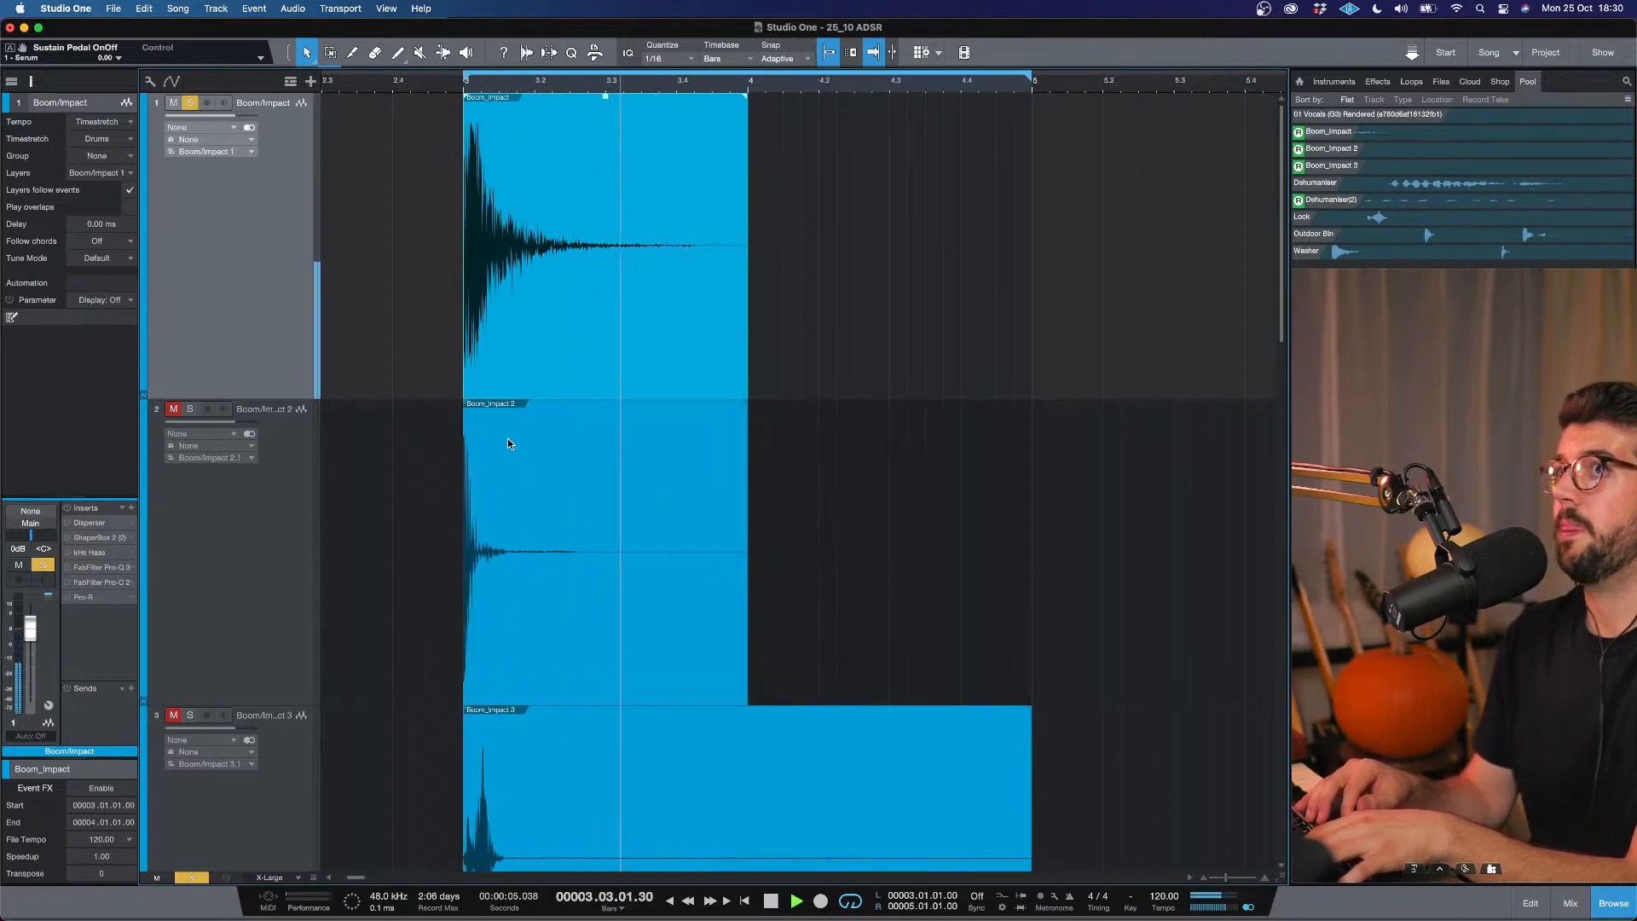
key(space)
key(space)
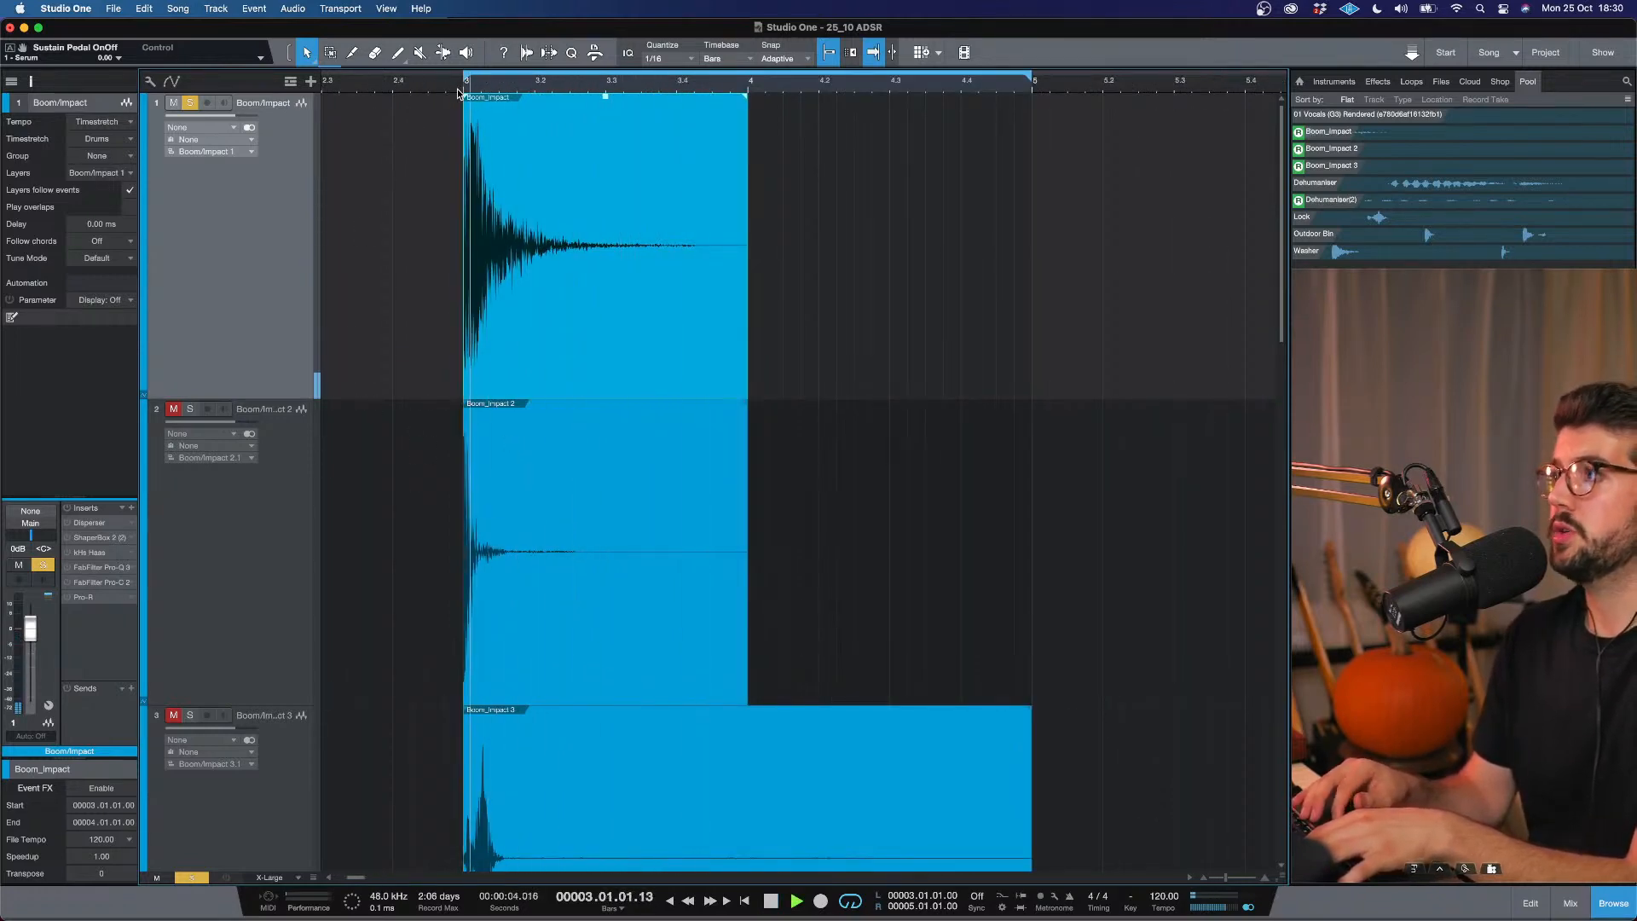
key(space)
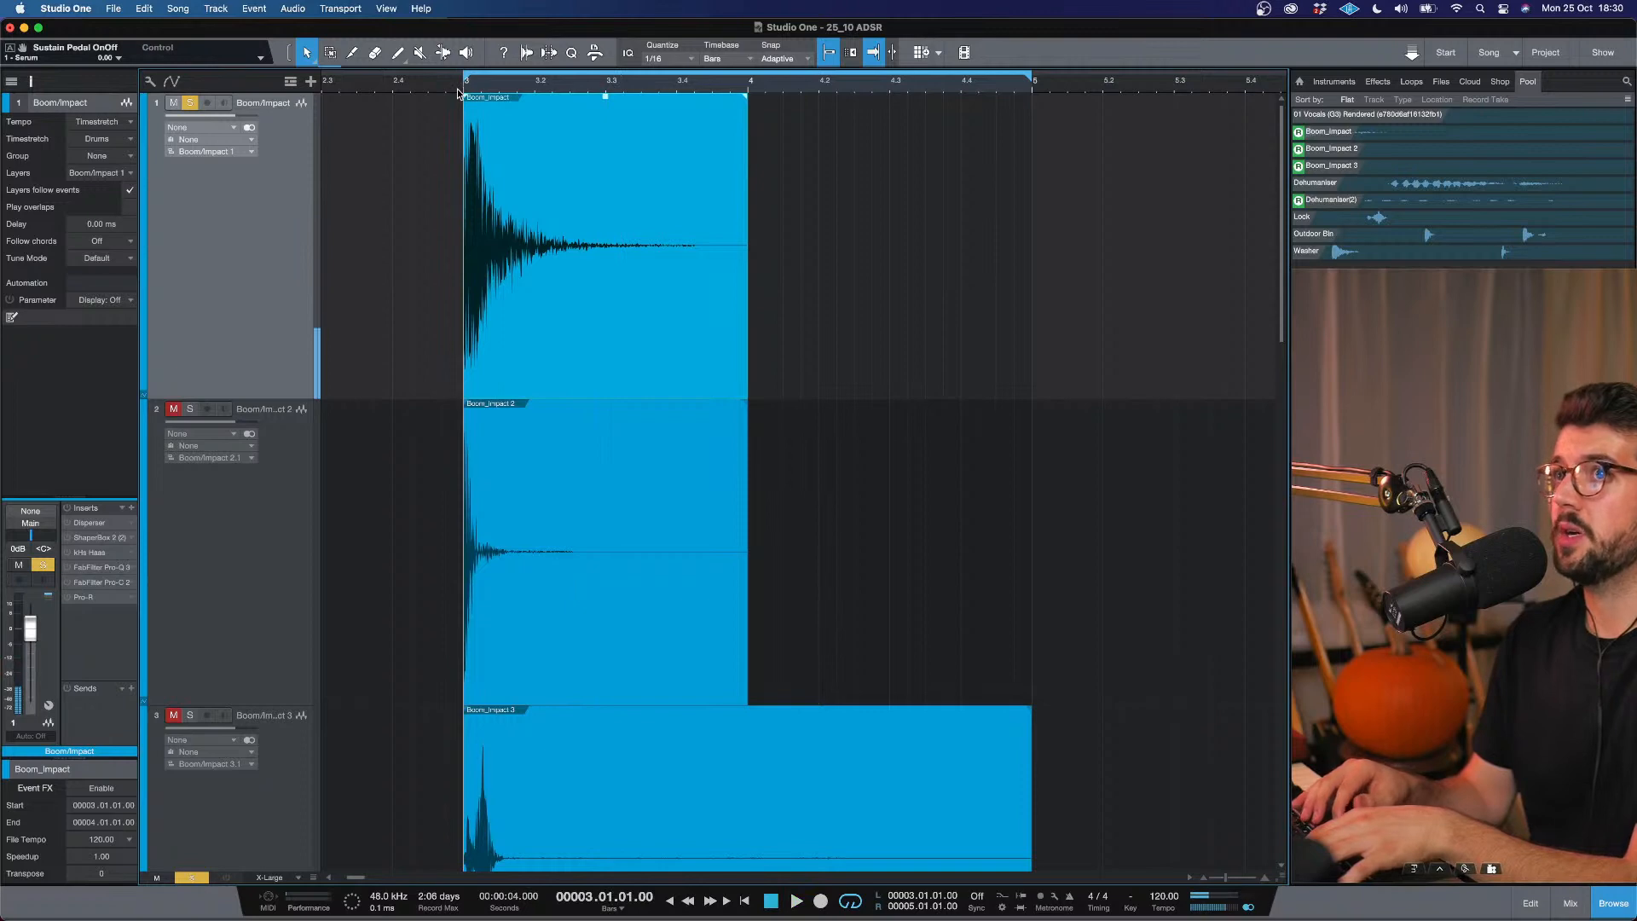
key(space)
key(space)
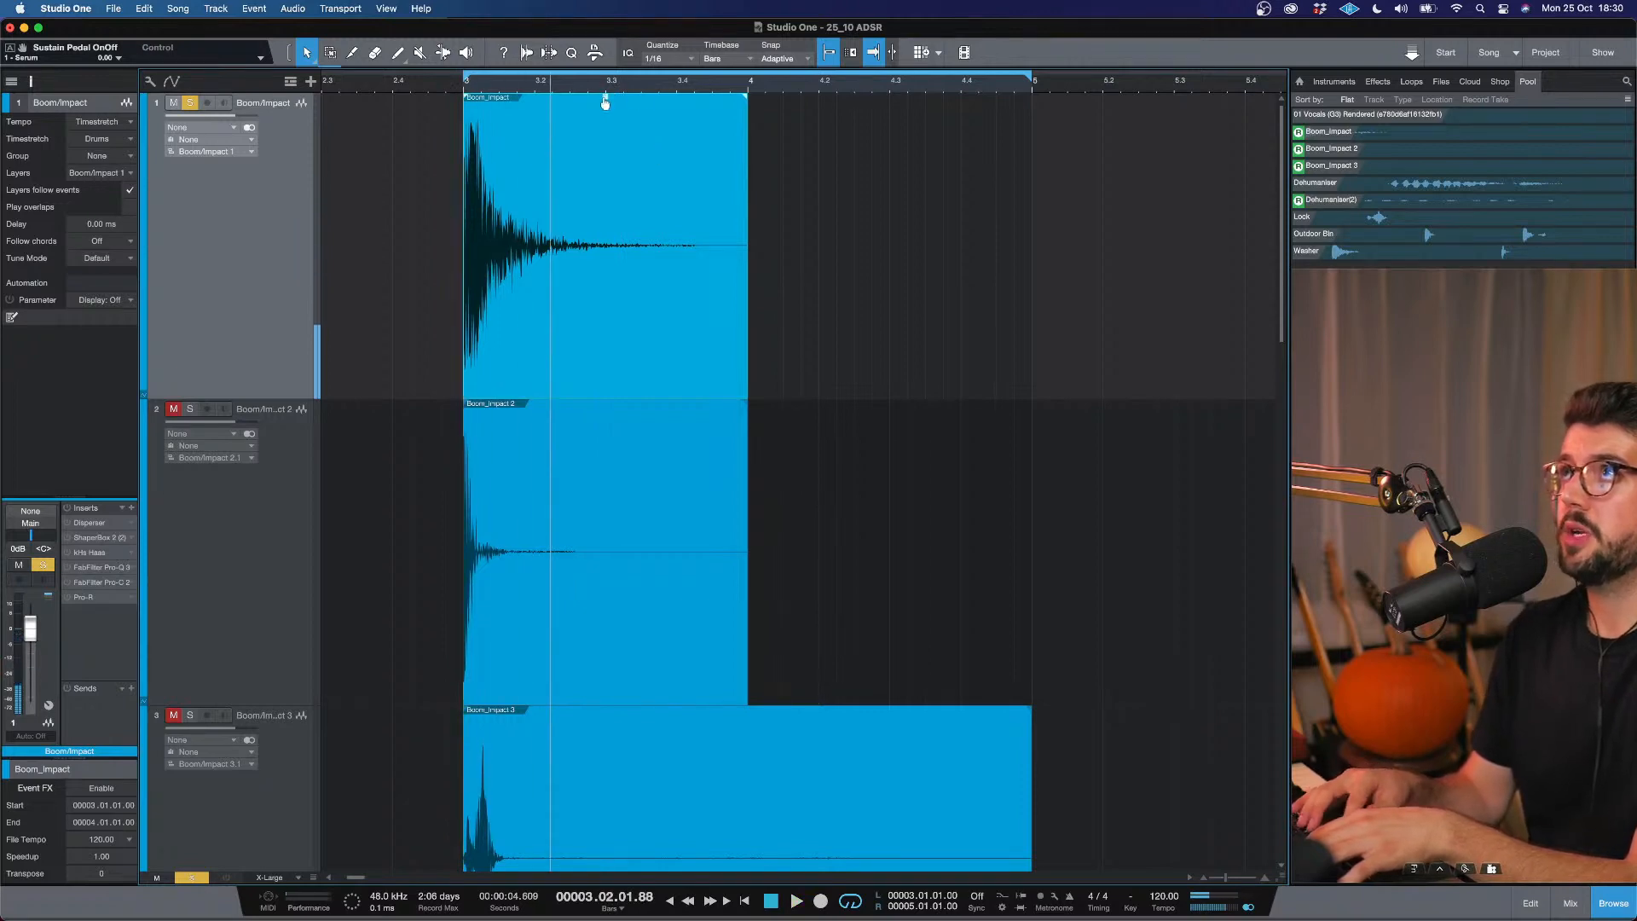
Lower the Boom/Impact event's volume slightly and bounce the events on all three Boom/Impact tracks to stereo audio.
drag(605, 102, 605, 113)
key(super+b)
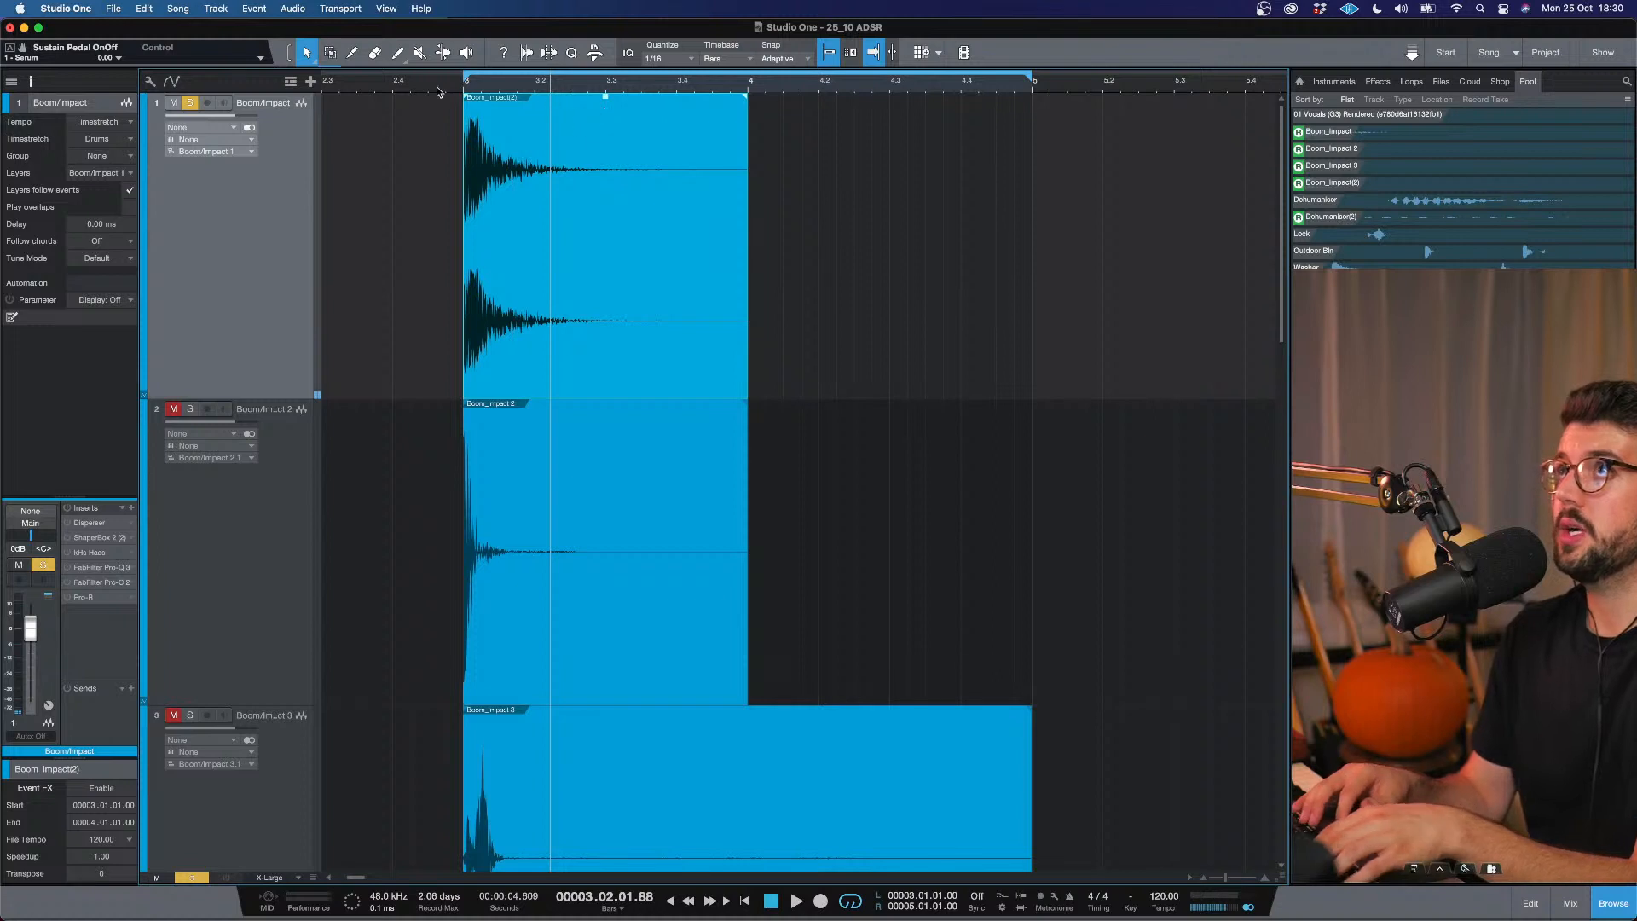
click(546, 474)
key(super+b)
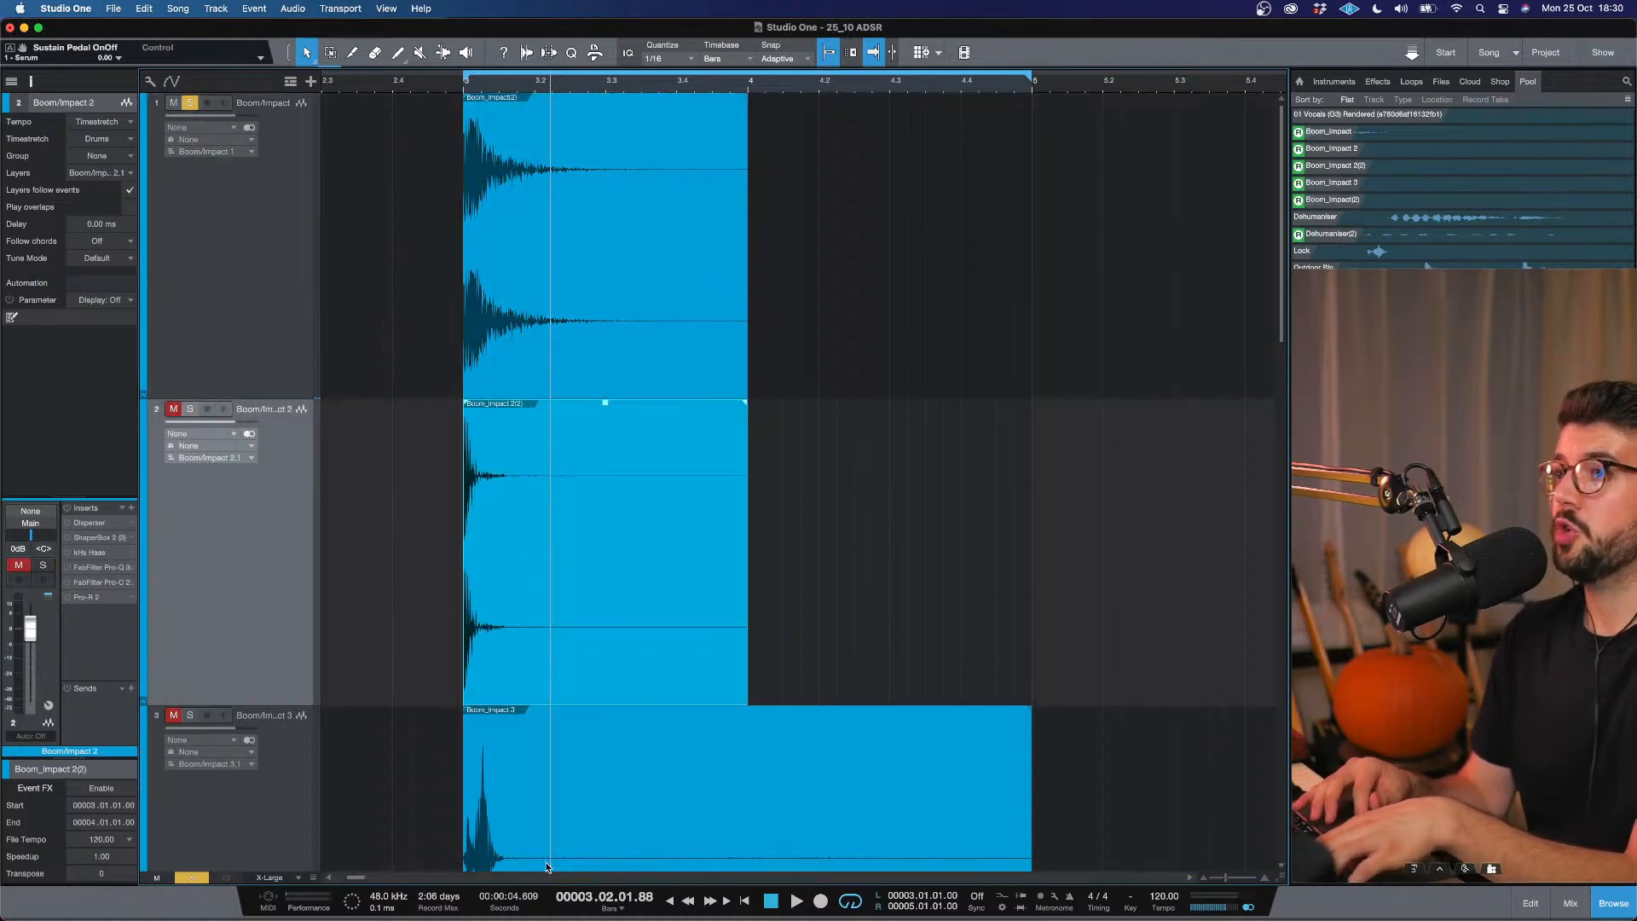
click(563, 822)
key(super+b)
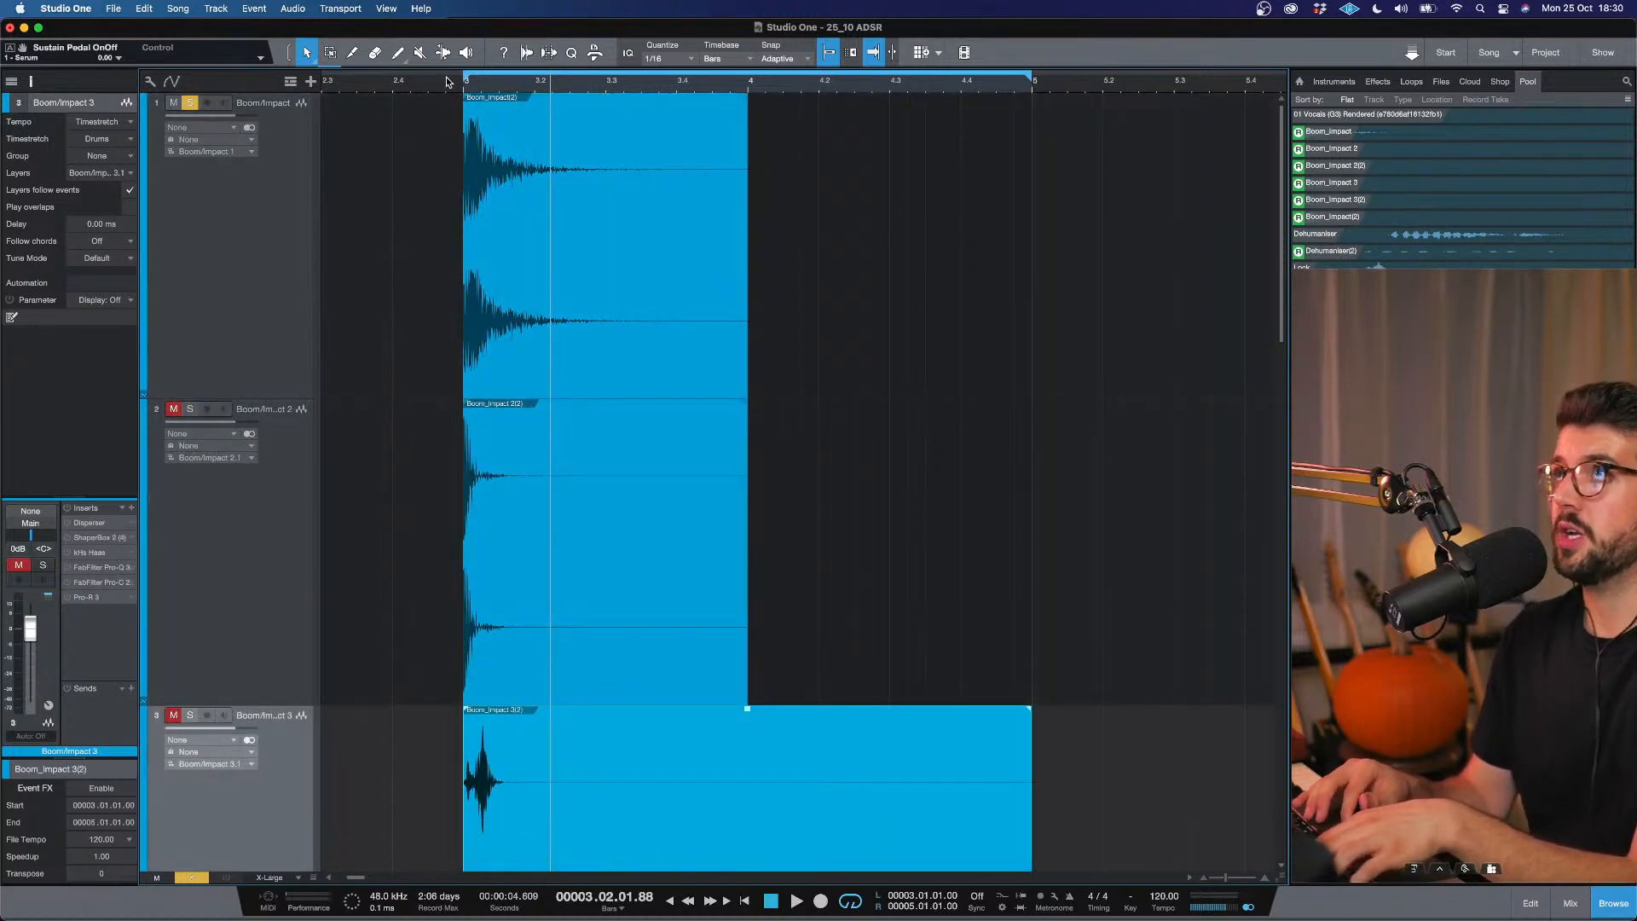
Enable FabFilter Pro-Q 3 on Boom/Impact 3, set a 12 dB/oct high cut at about 228 Hz, and listen from bar 3.
click(462, 89)
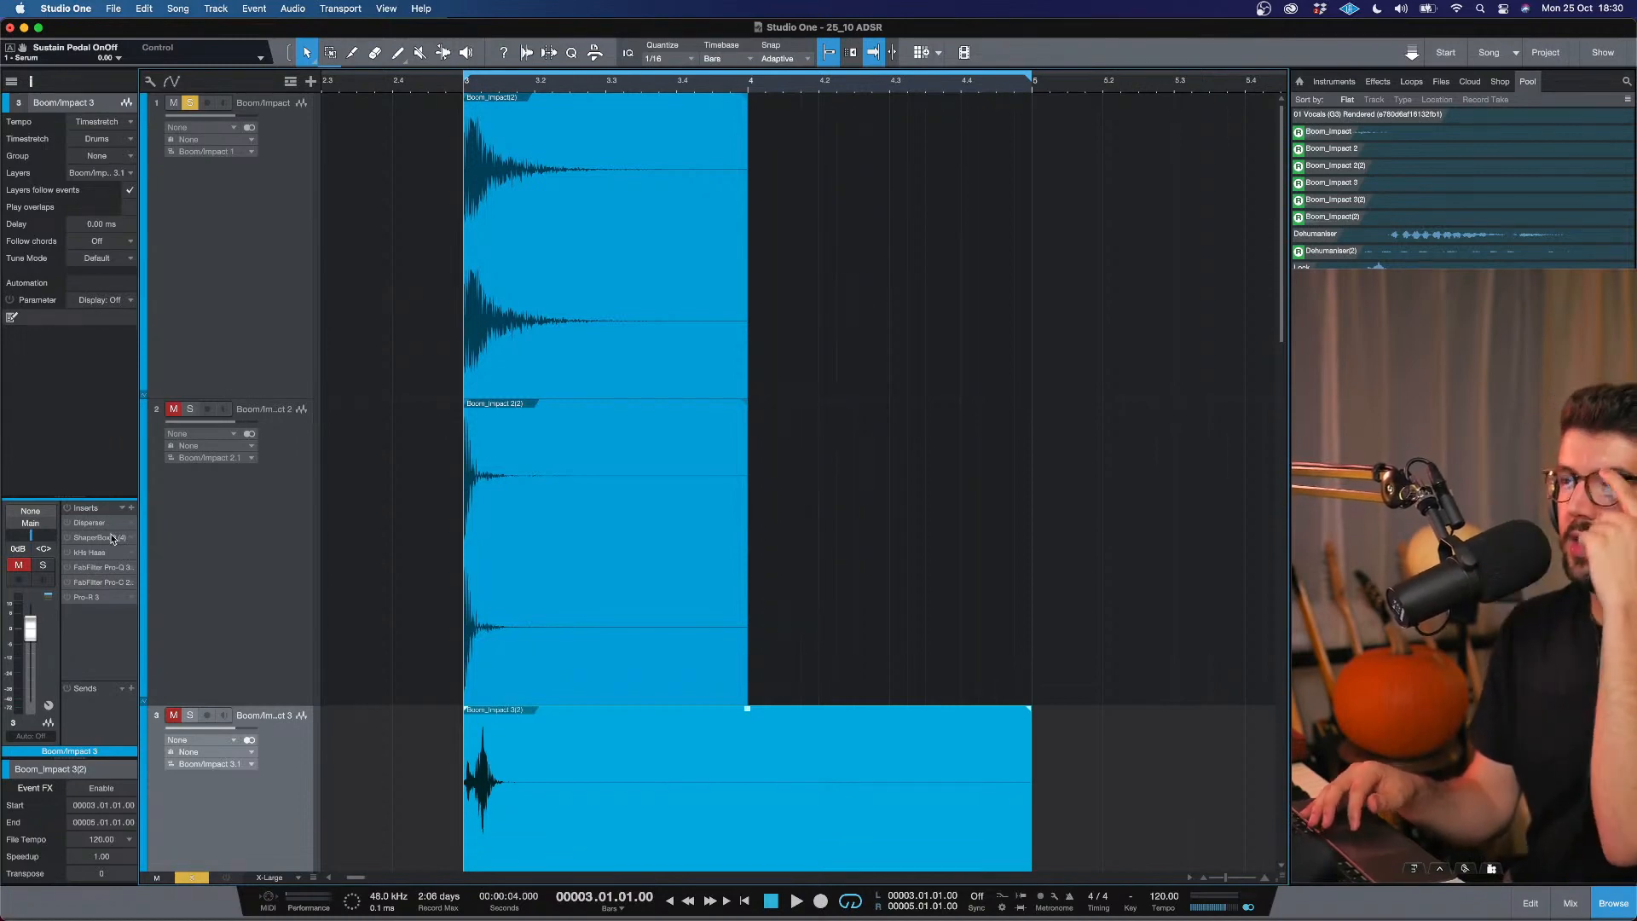
click(78, 569)
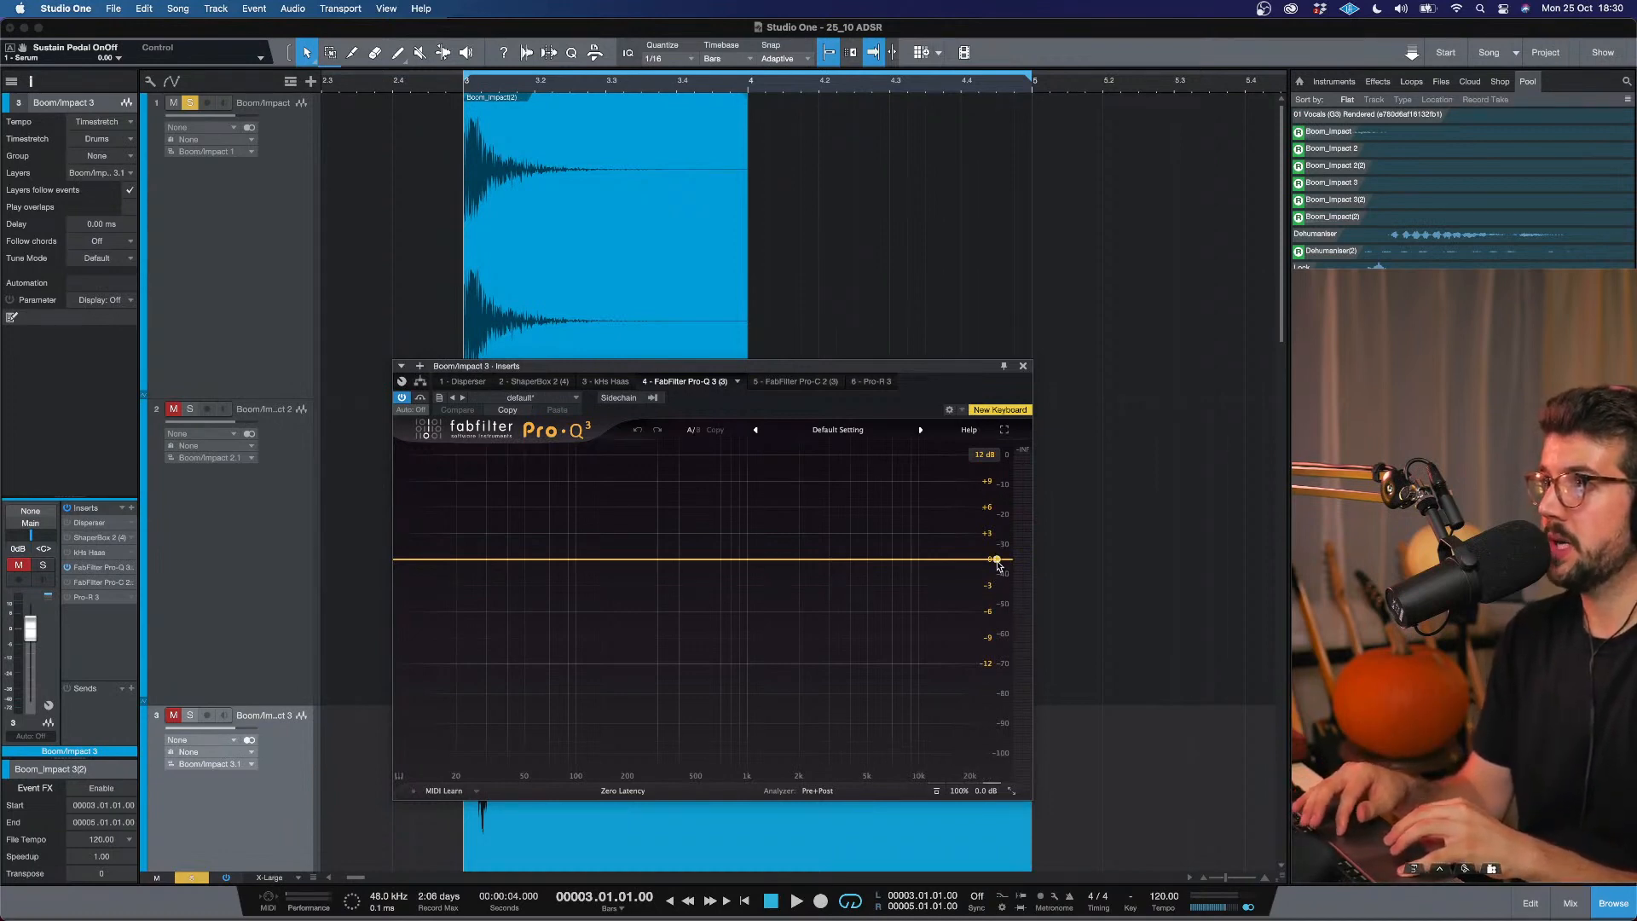
drag(997, 563, 637, 556)
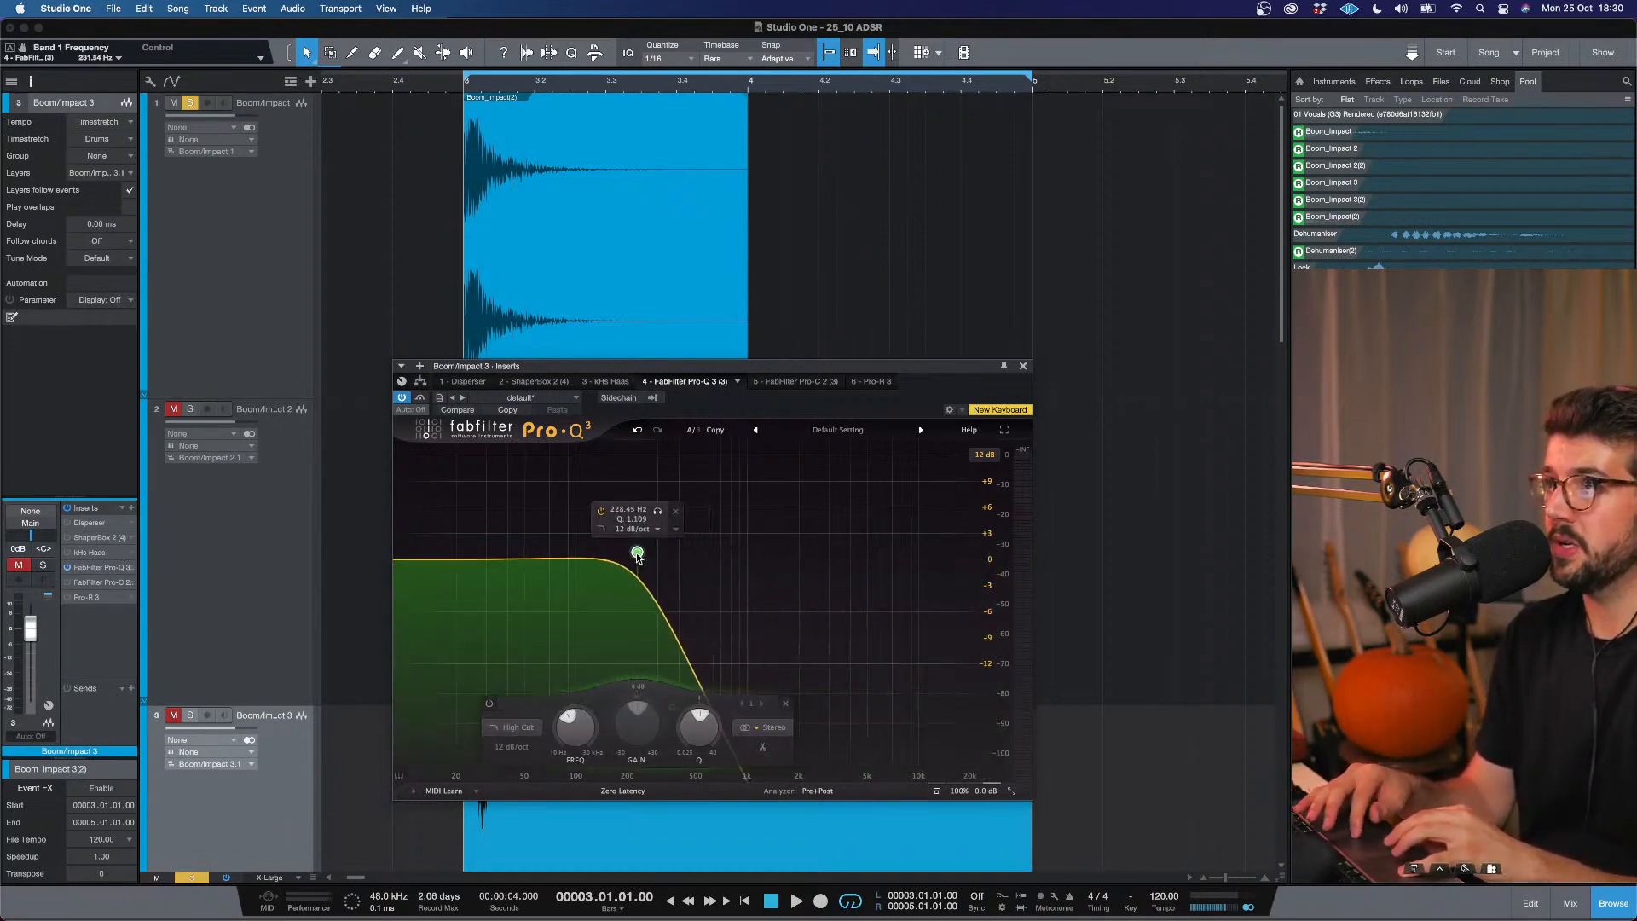
key(space)
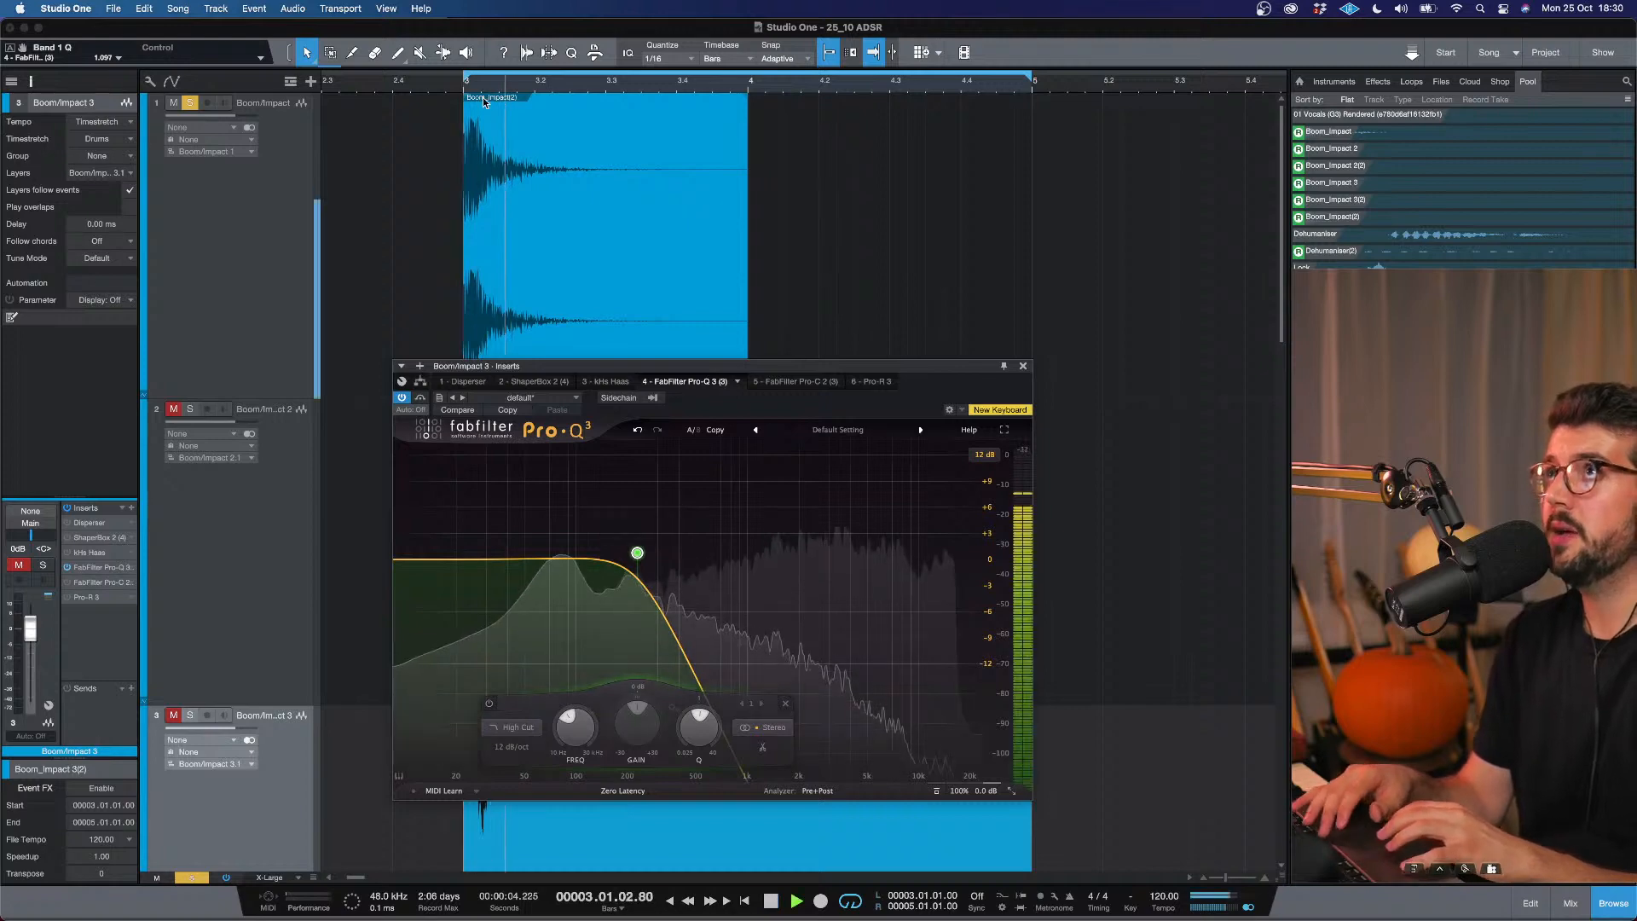
key(space)
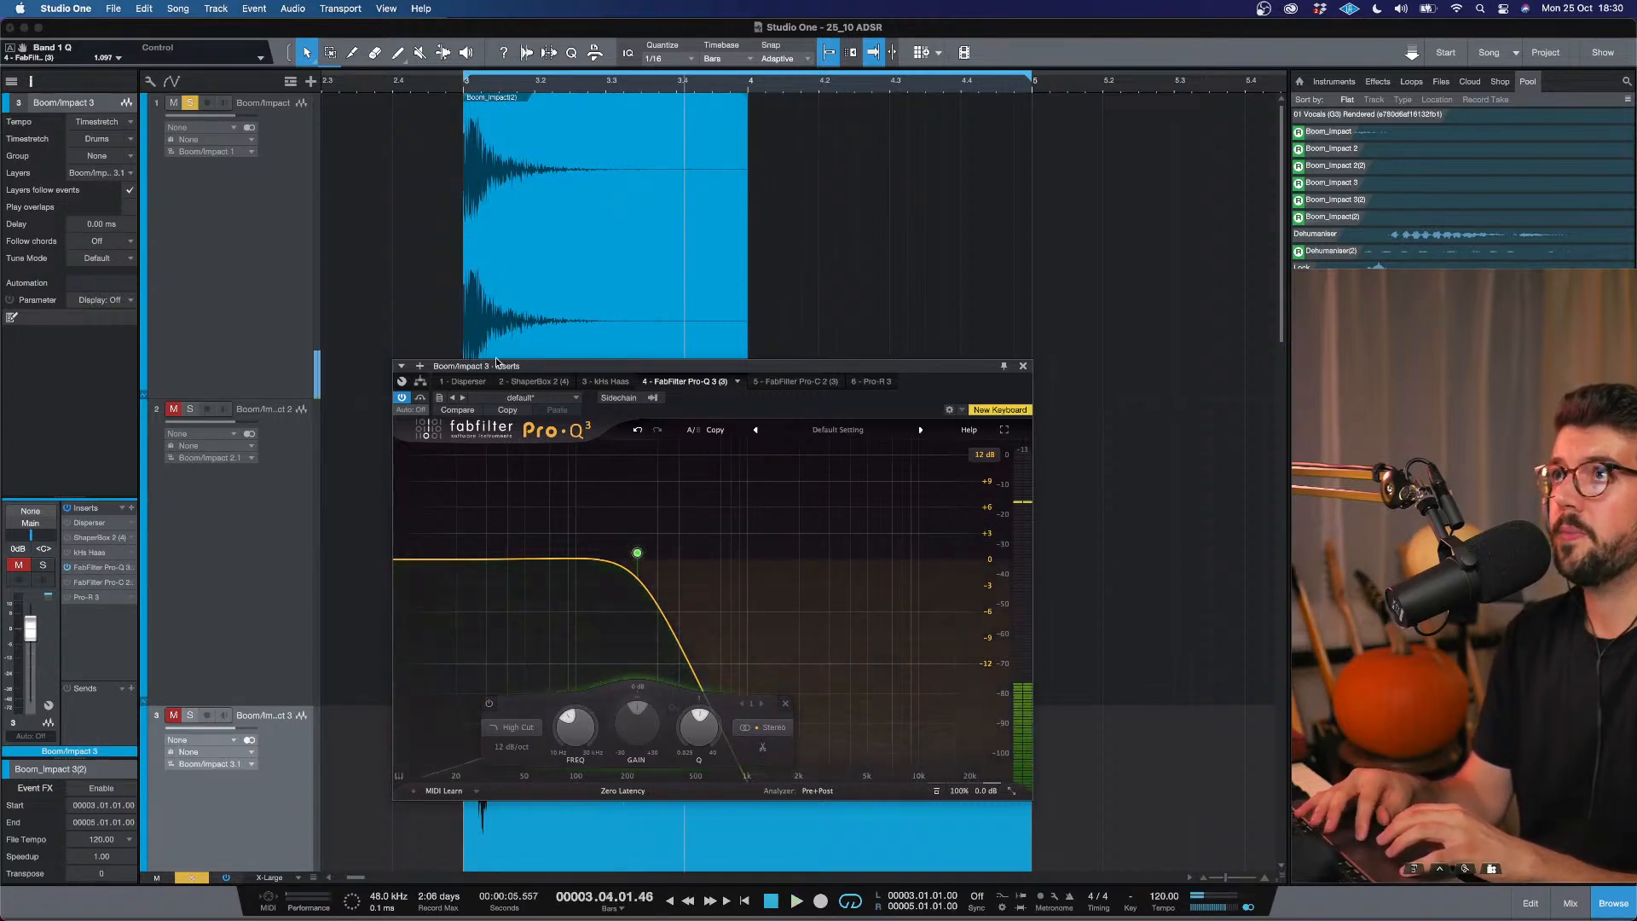
drag(669, 369, 667, 235)
key(space)
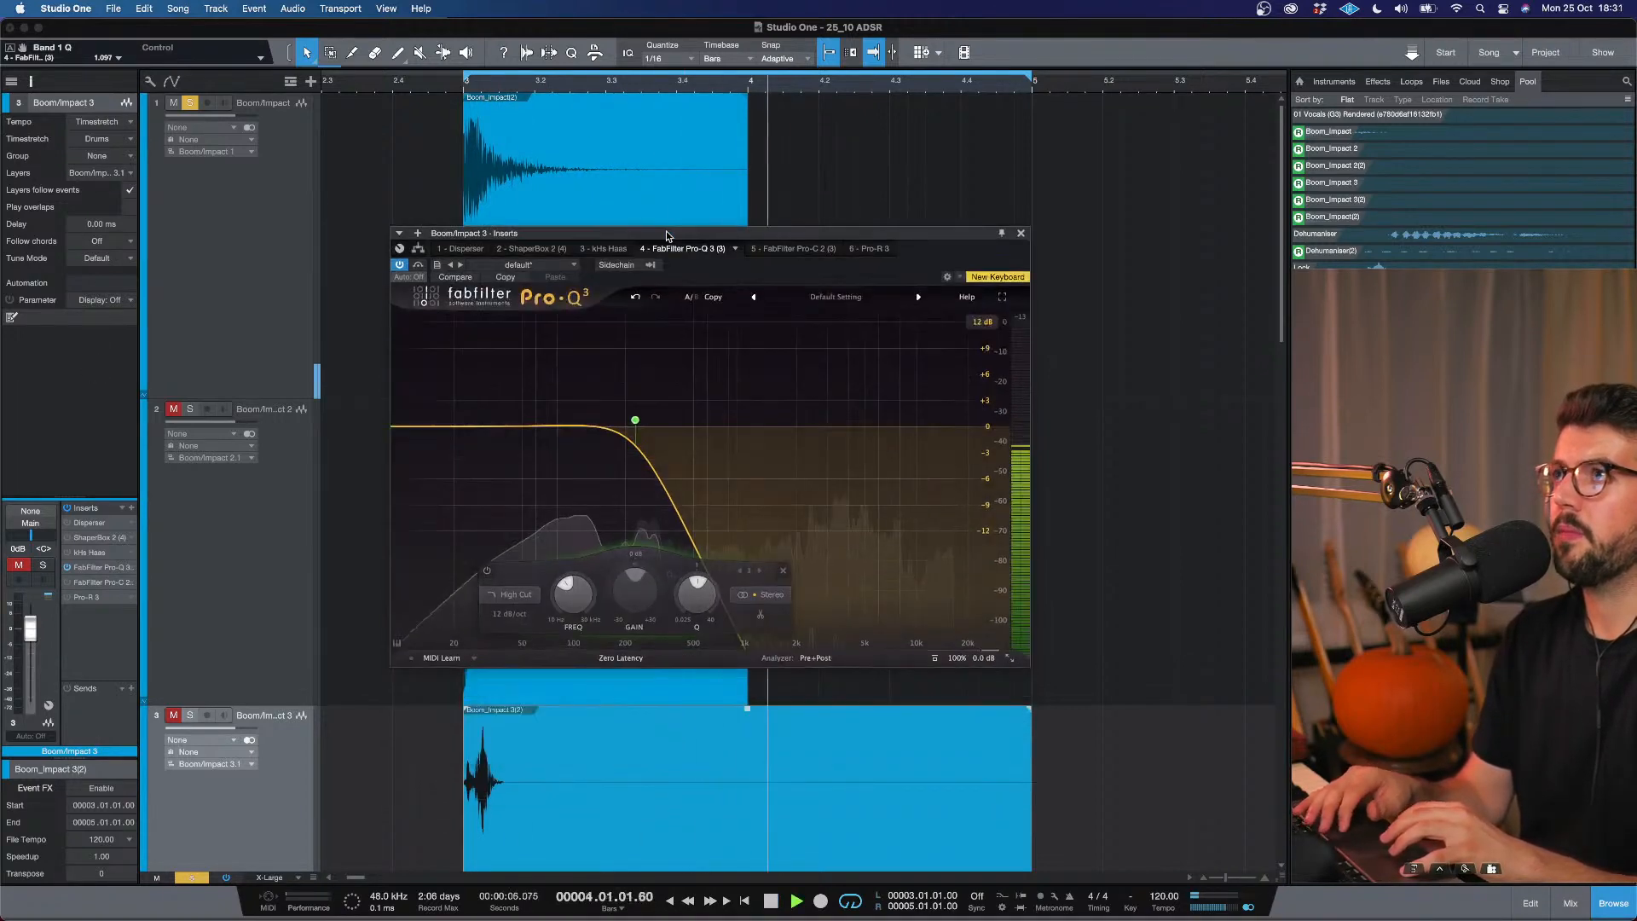
key(space)
Bounce the event on the Boom/Impact track once more and play it back.
click(522, 156)
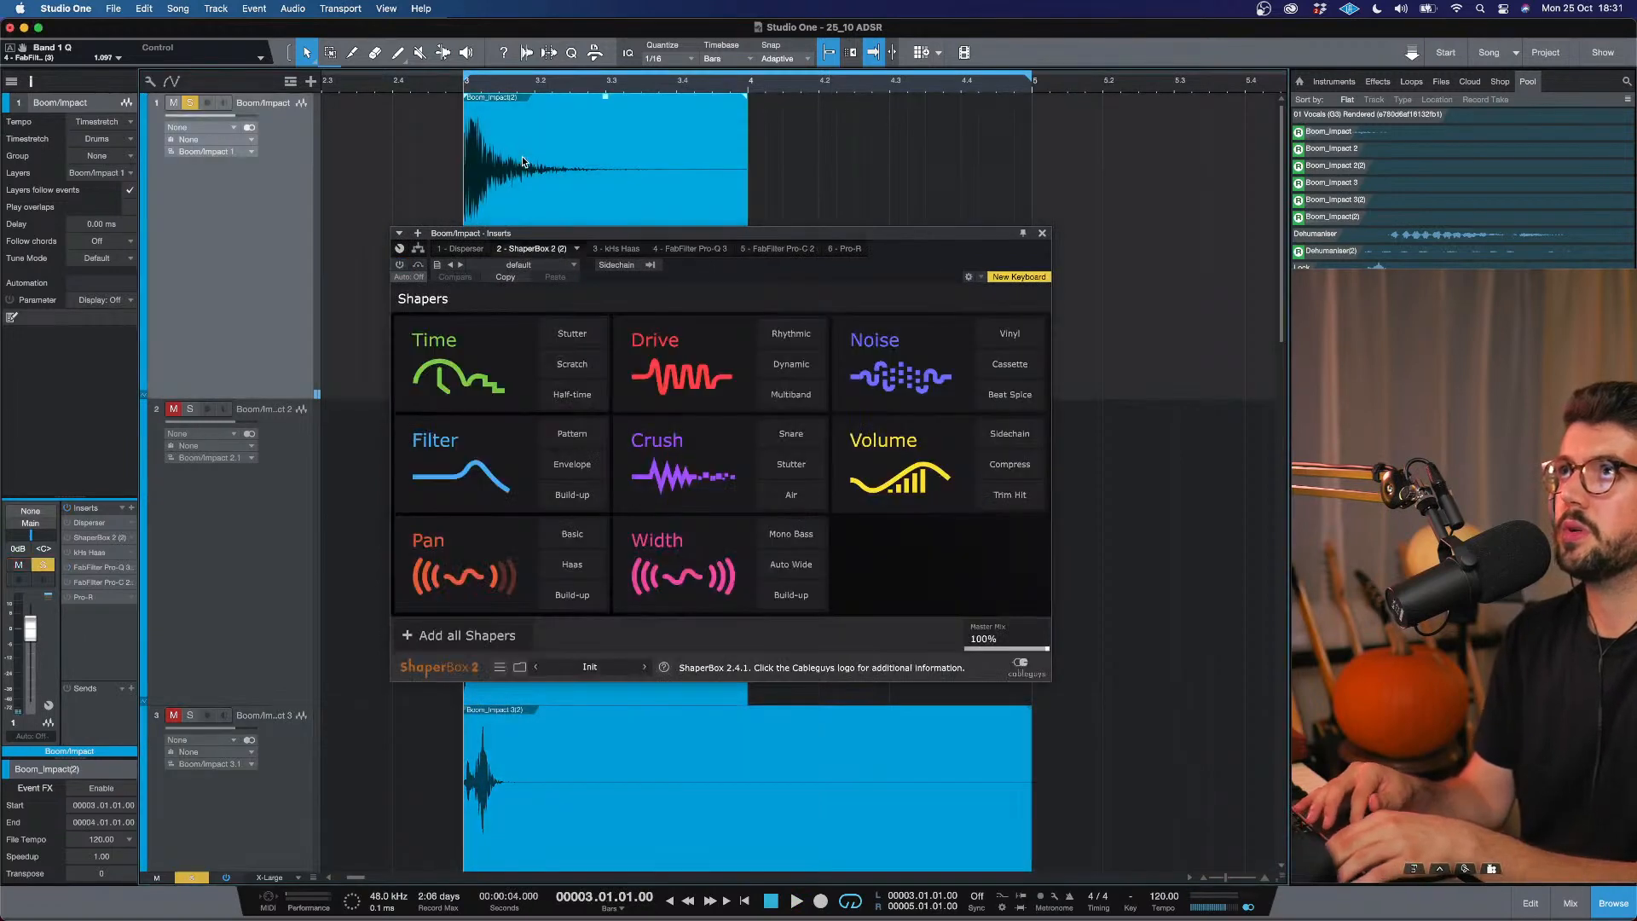
key(space)
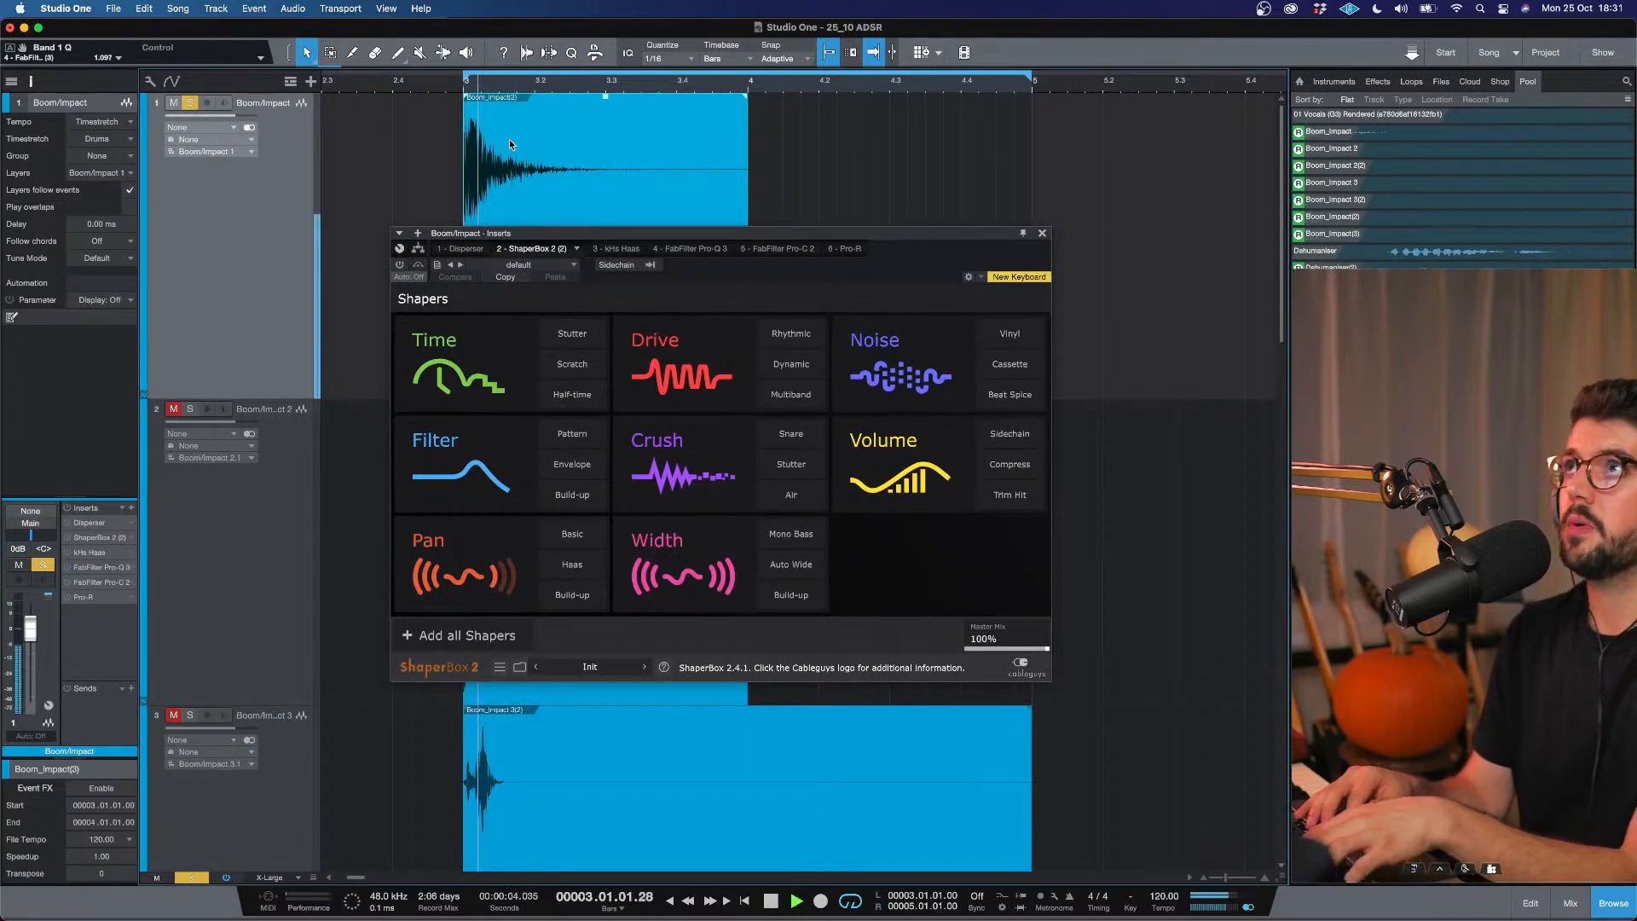
Enable FabFilter Pro-Q 3 on Boom/Impact, add a 12 dB/oct high cut at about 421 Hz, and play it back.
click(106, 581)
click(104, 568)
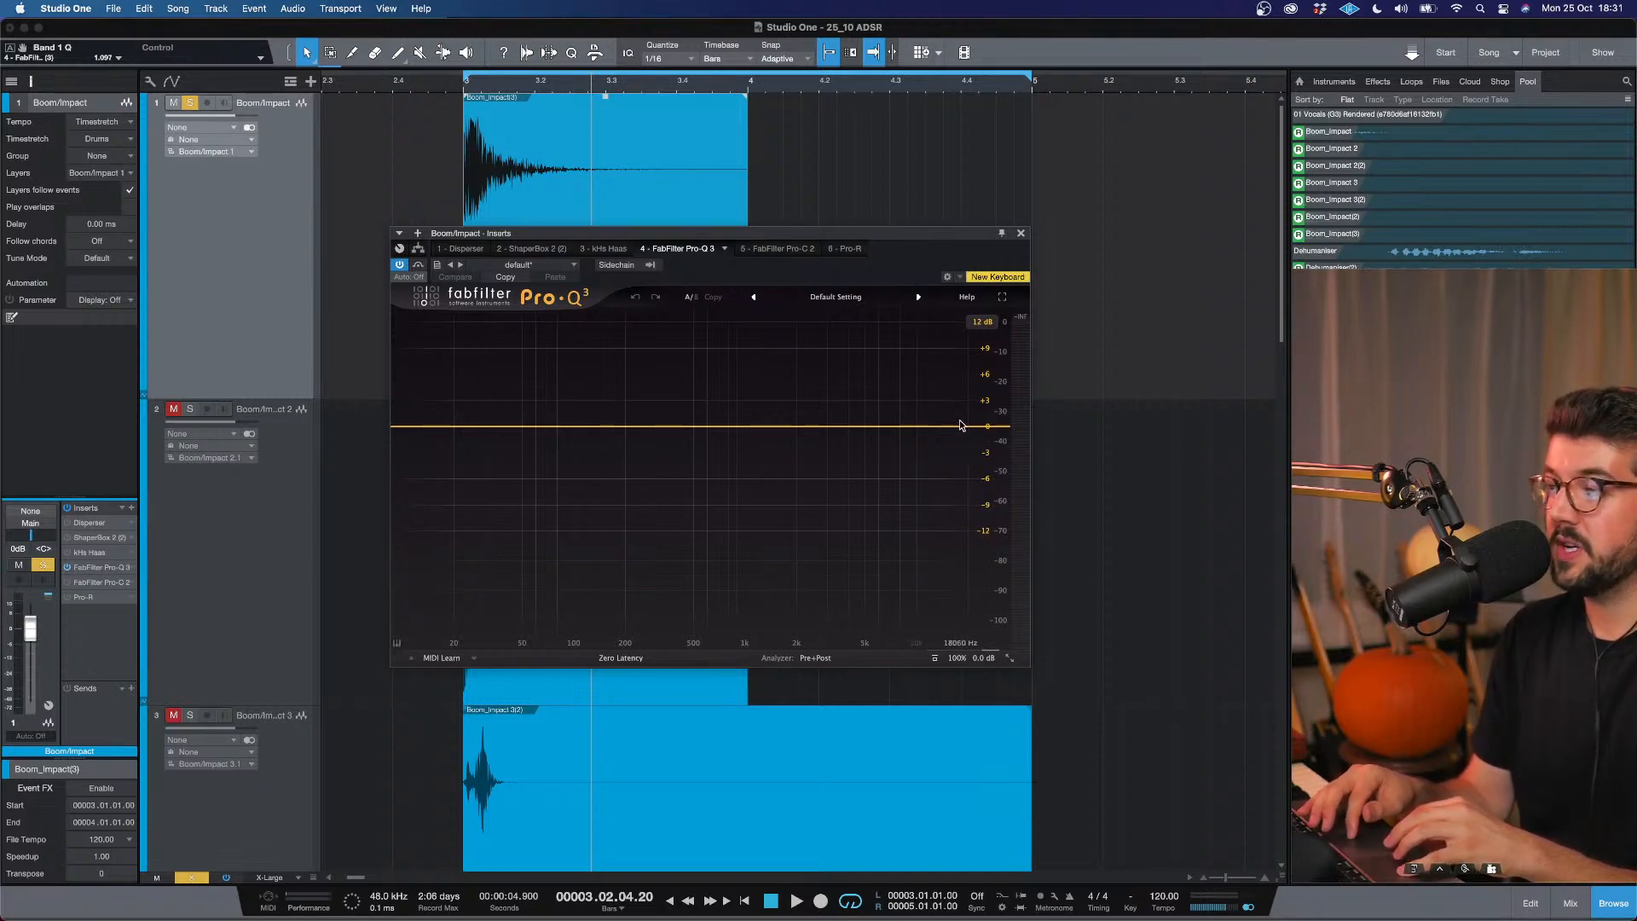
drag(961, 426, 680, 434)
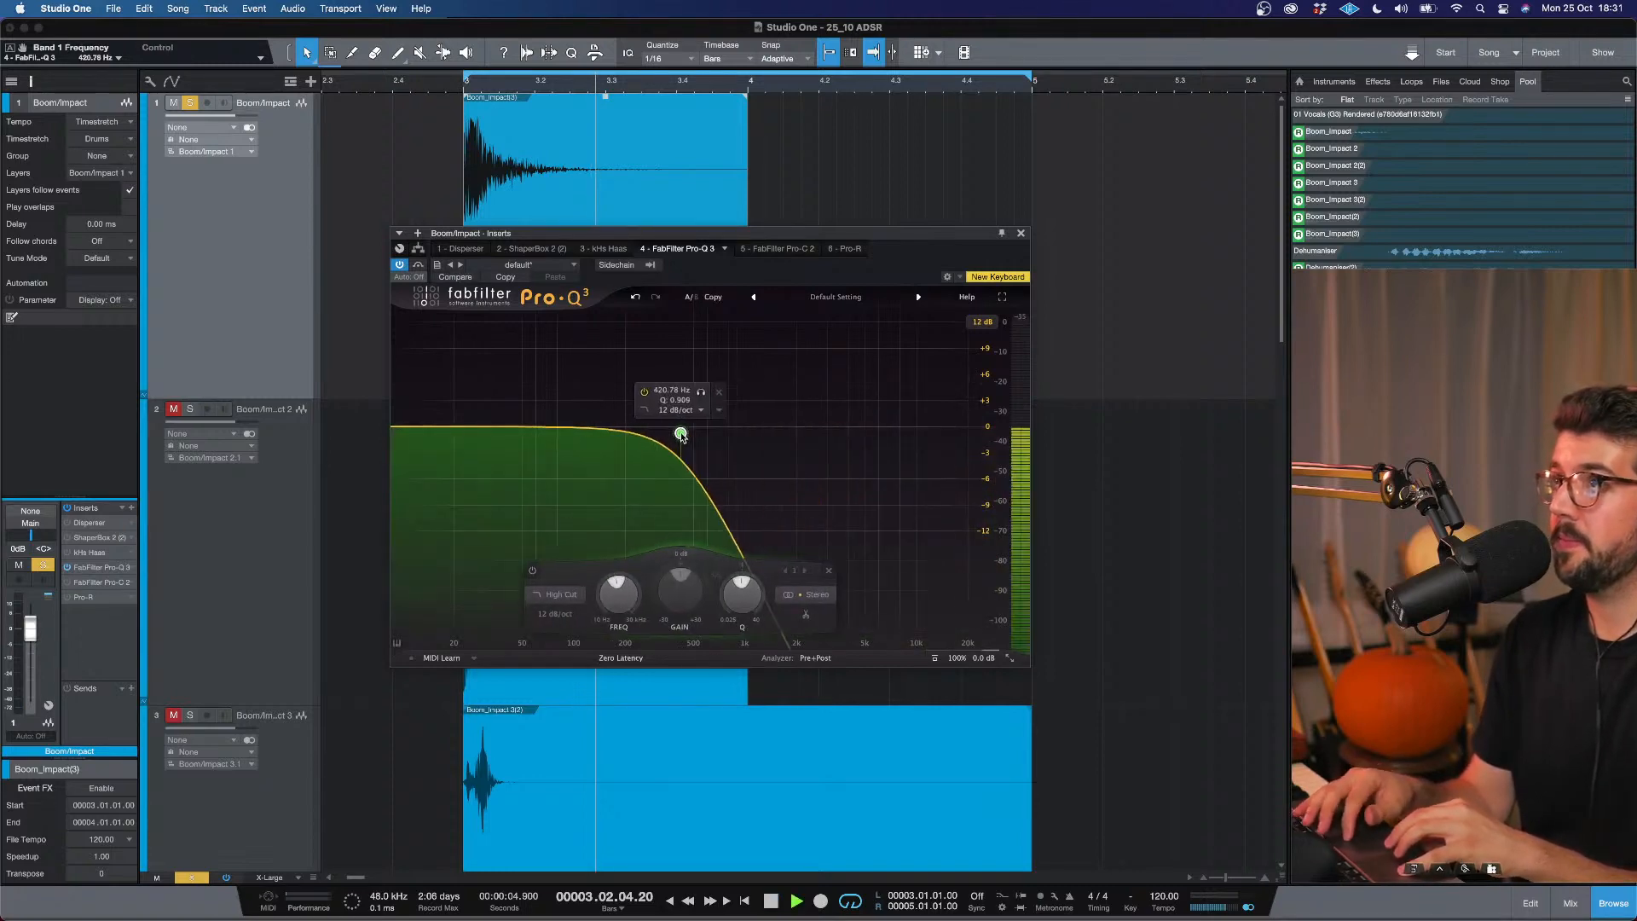
key(space)
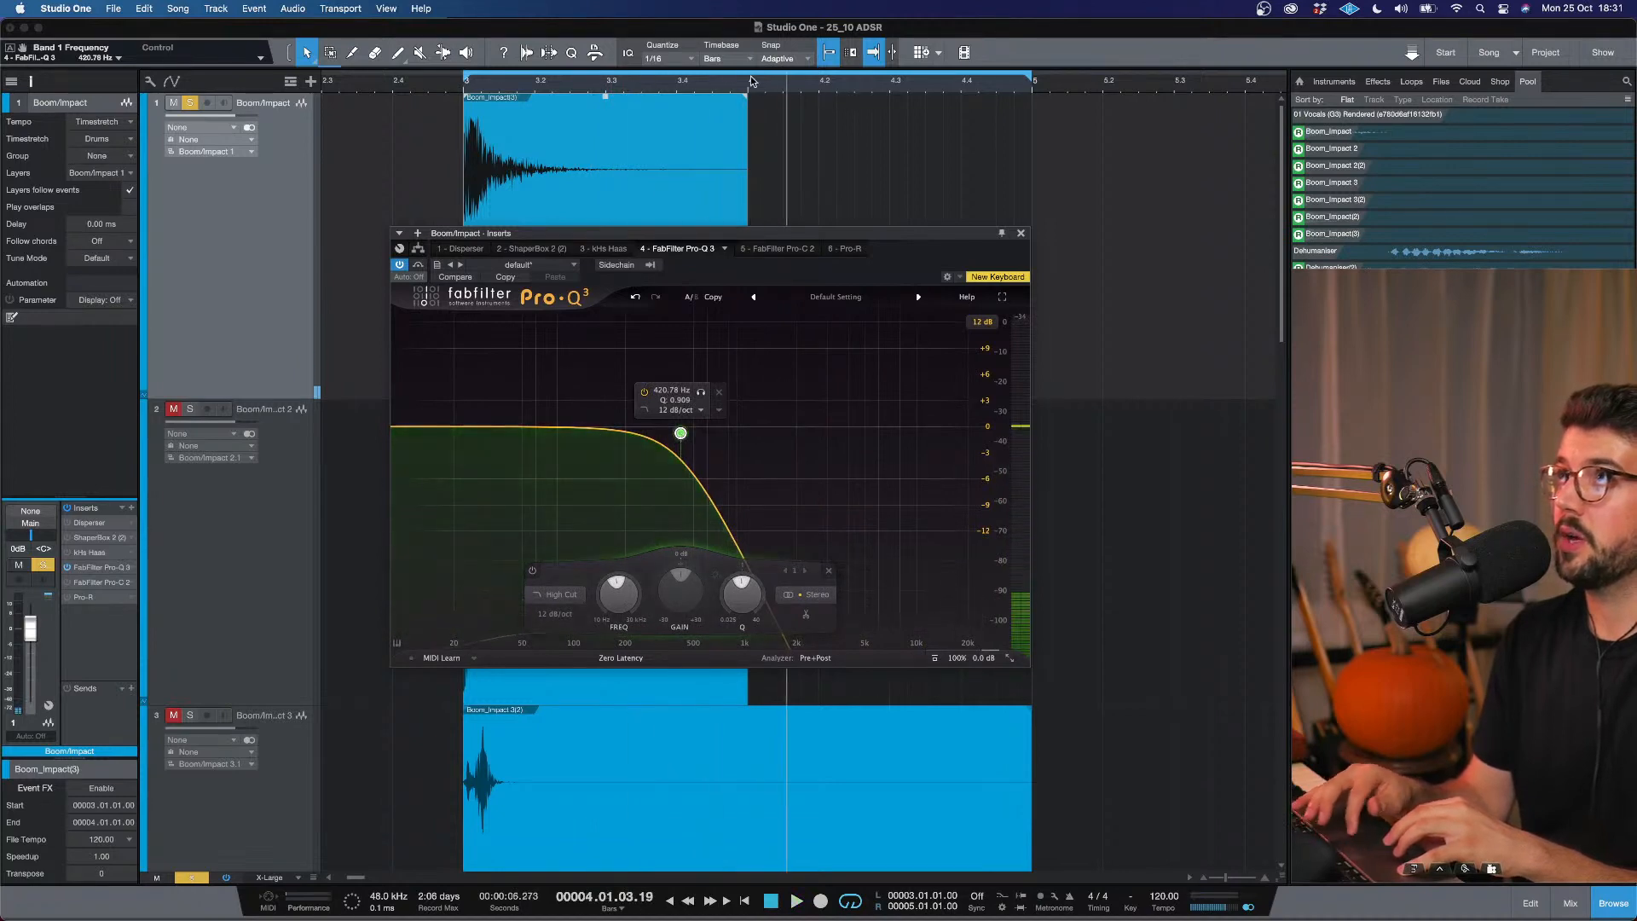
Shorten the loop to end at bar 4 and lower the Boom/Impact high cut to about 114 Hz while listening.
drag(750, 76, 466, 78)
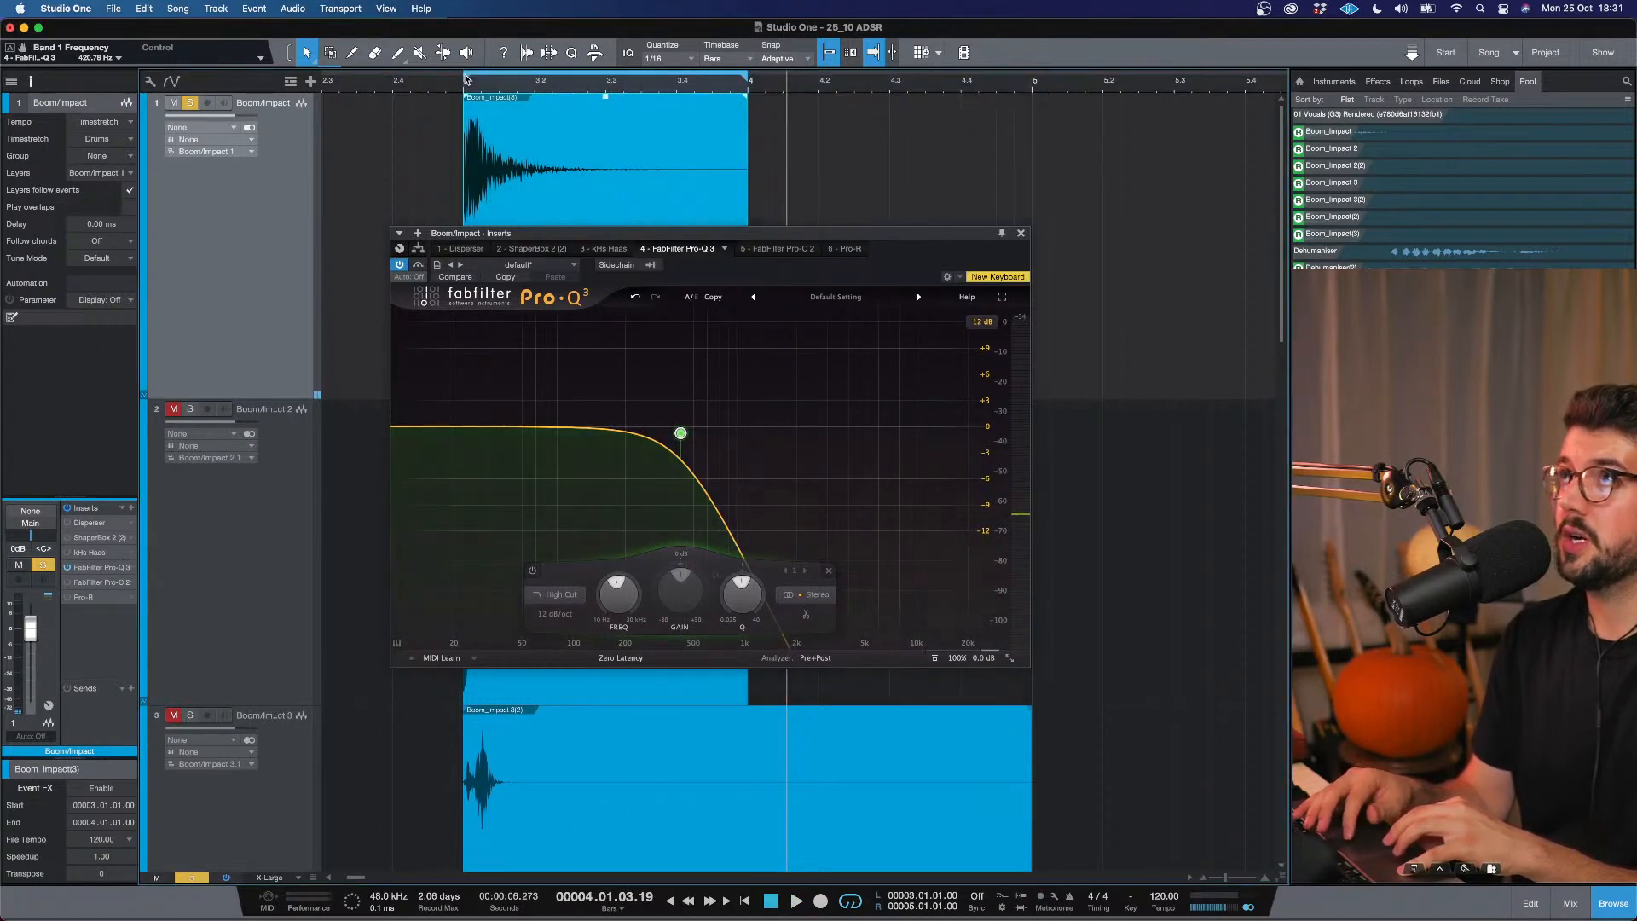
key(space)
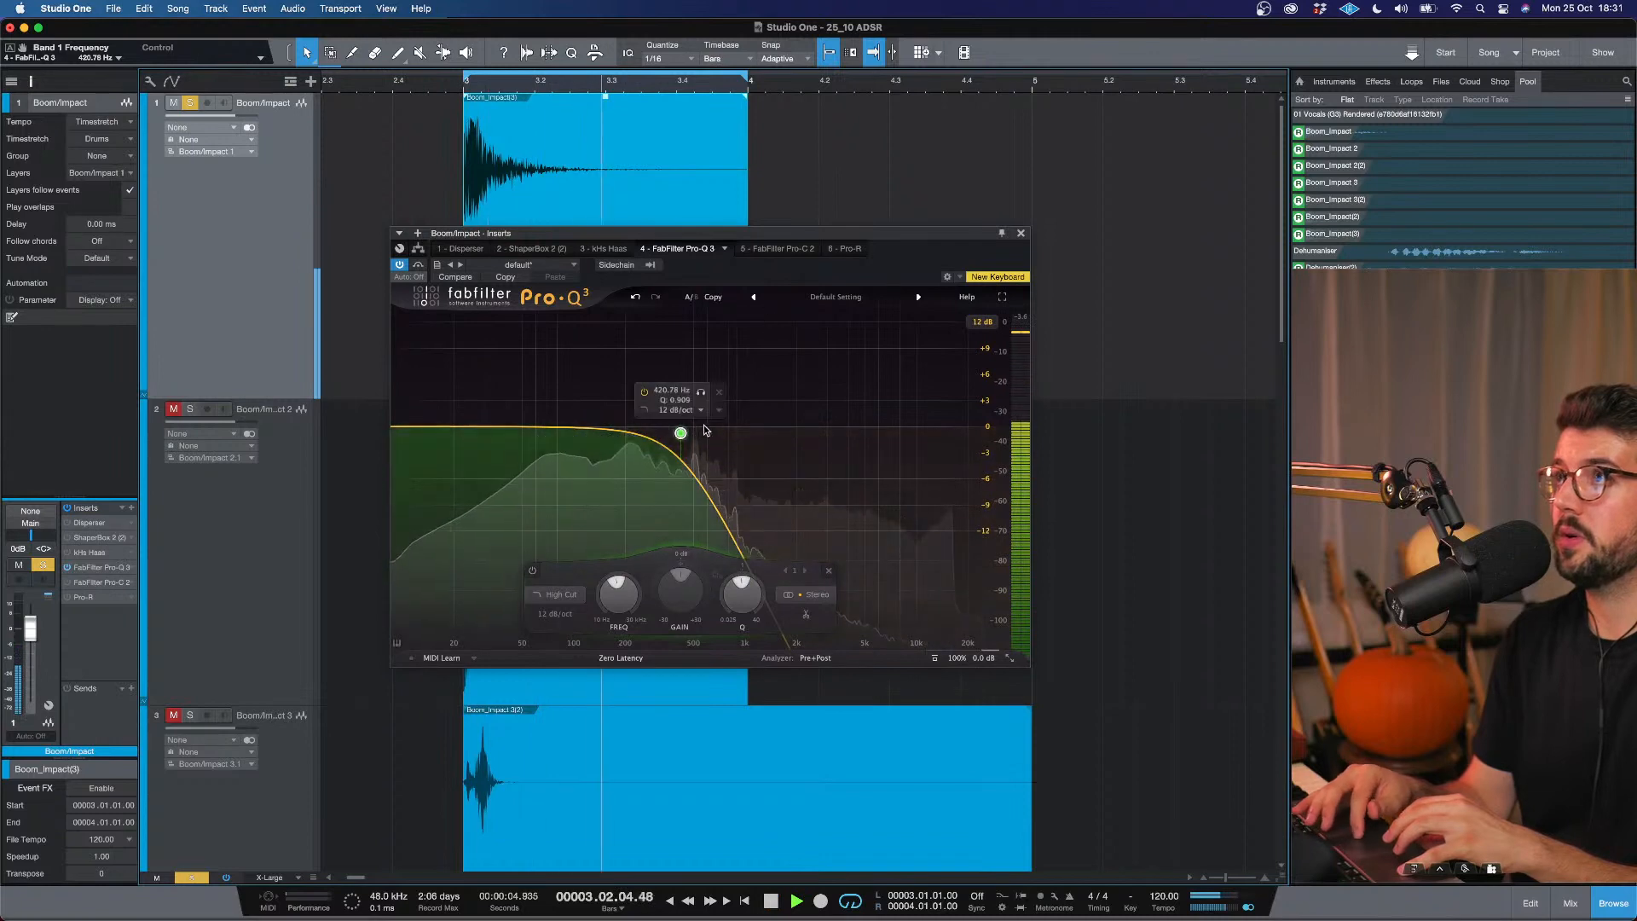
drag(680, 434, 583, 419)
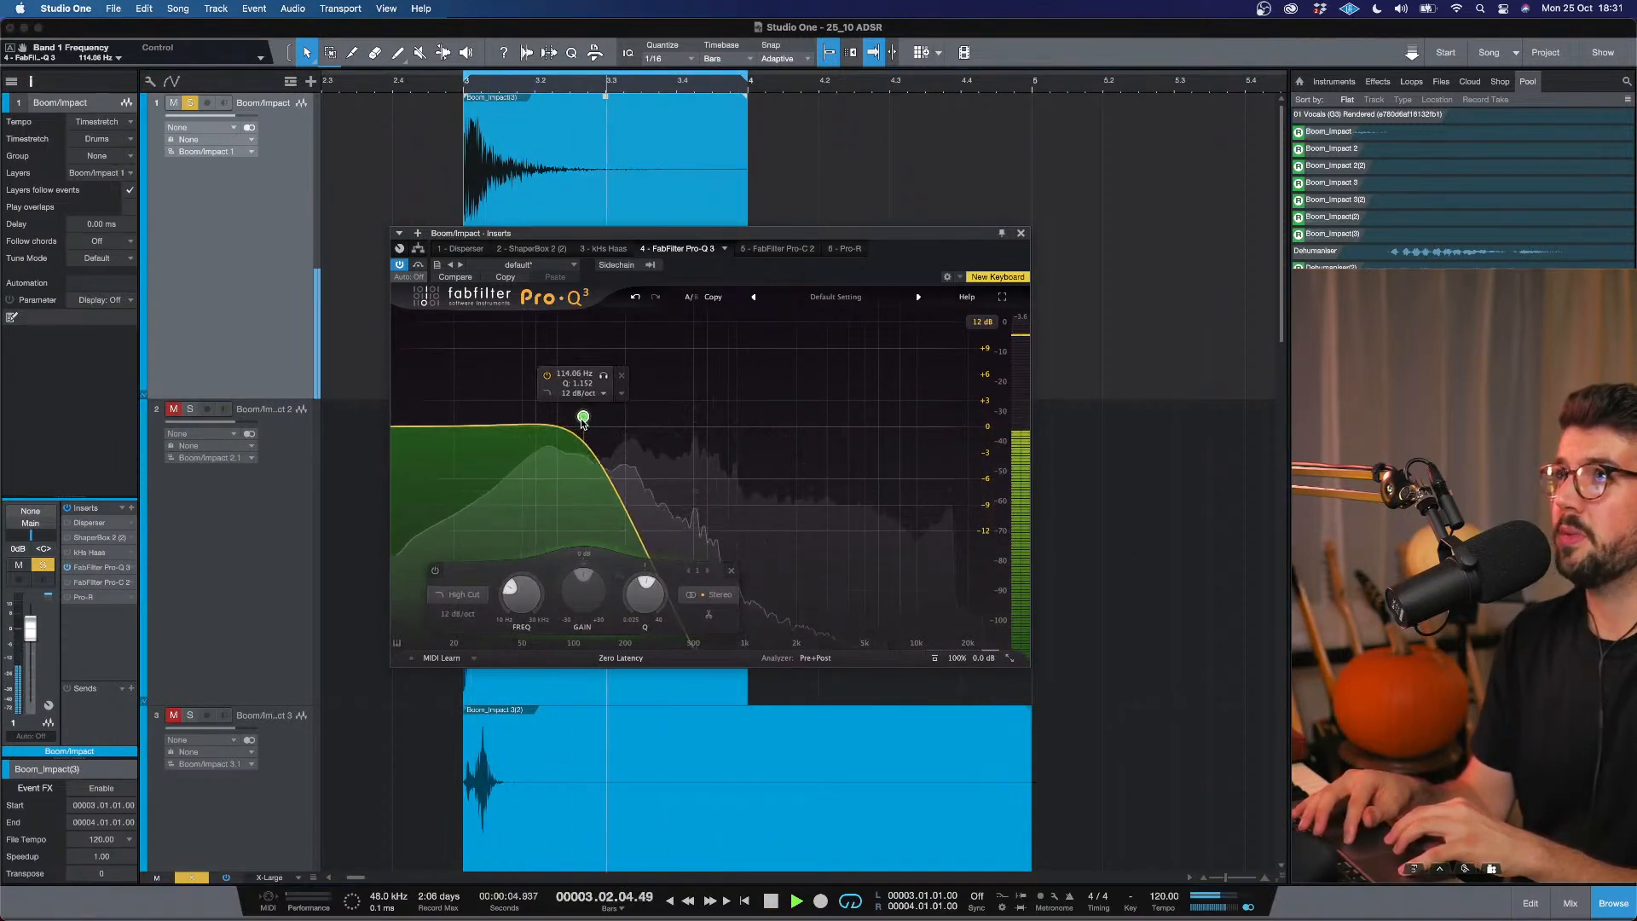
key(space)
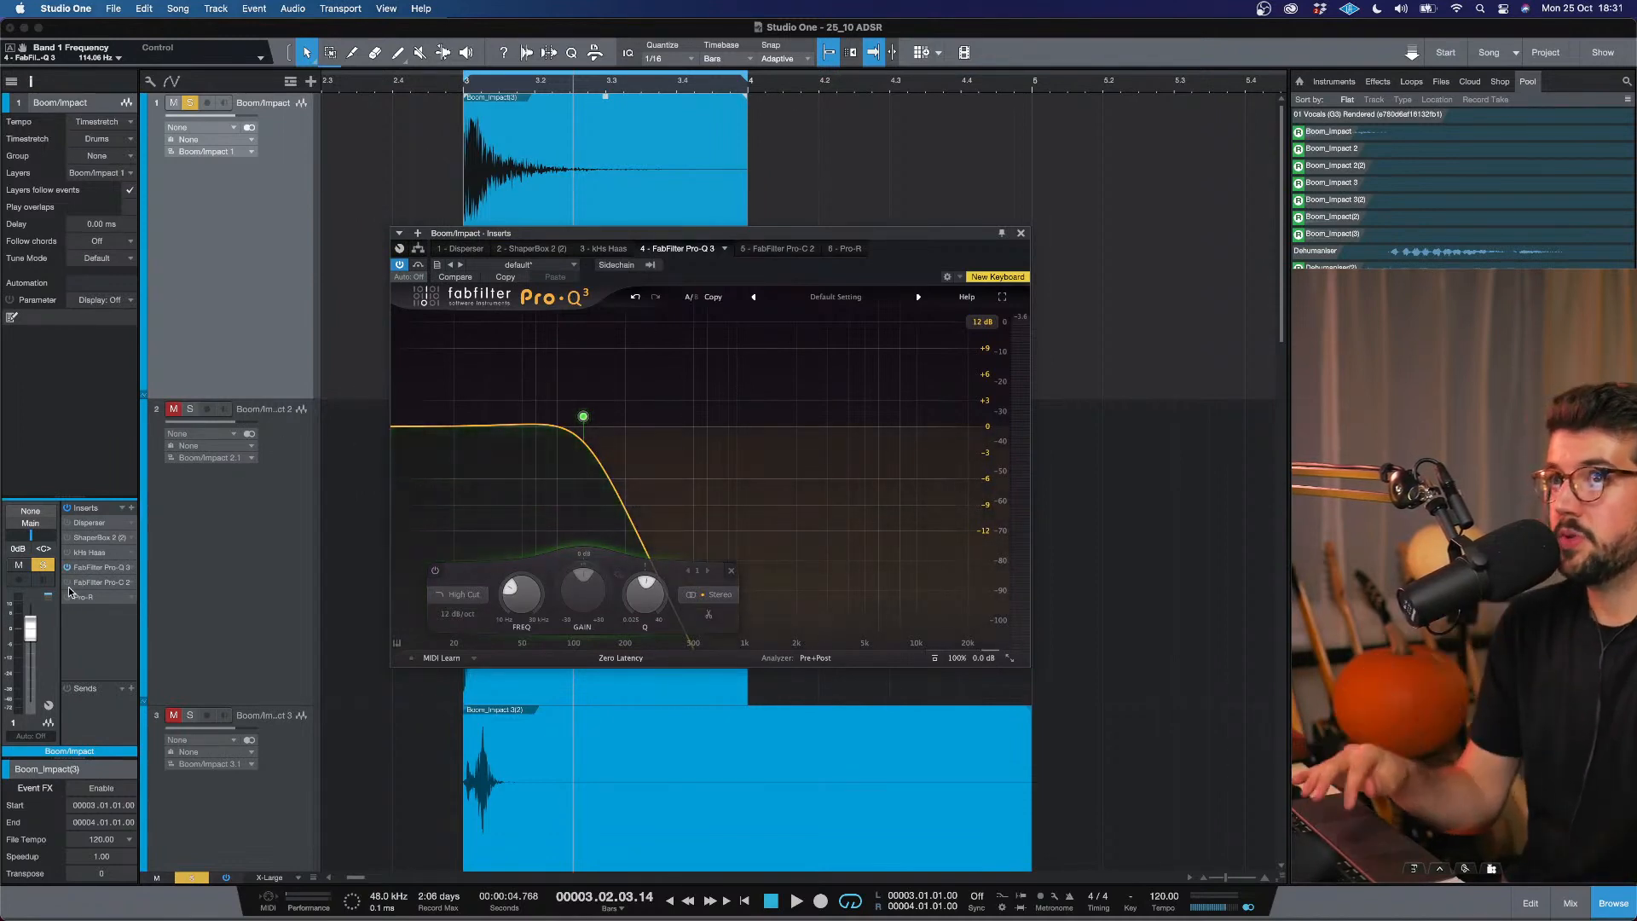
Insert kHs Pitch Shifter on Boom/Impact, set its pitch to -2.00 semitones, and listen to the hit.
click(129, 509)
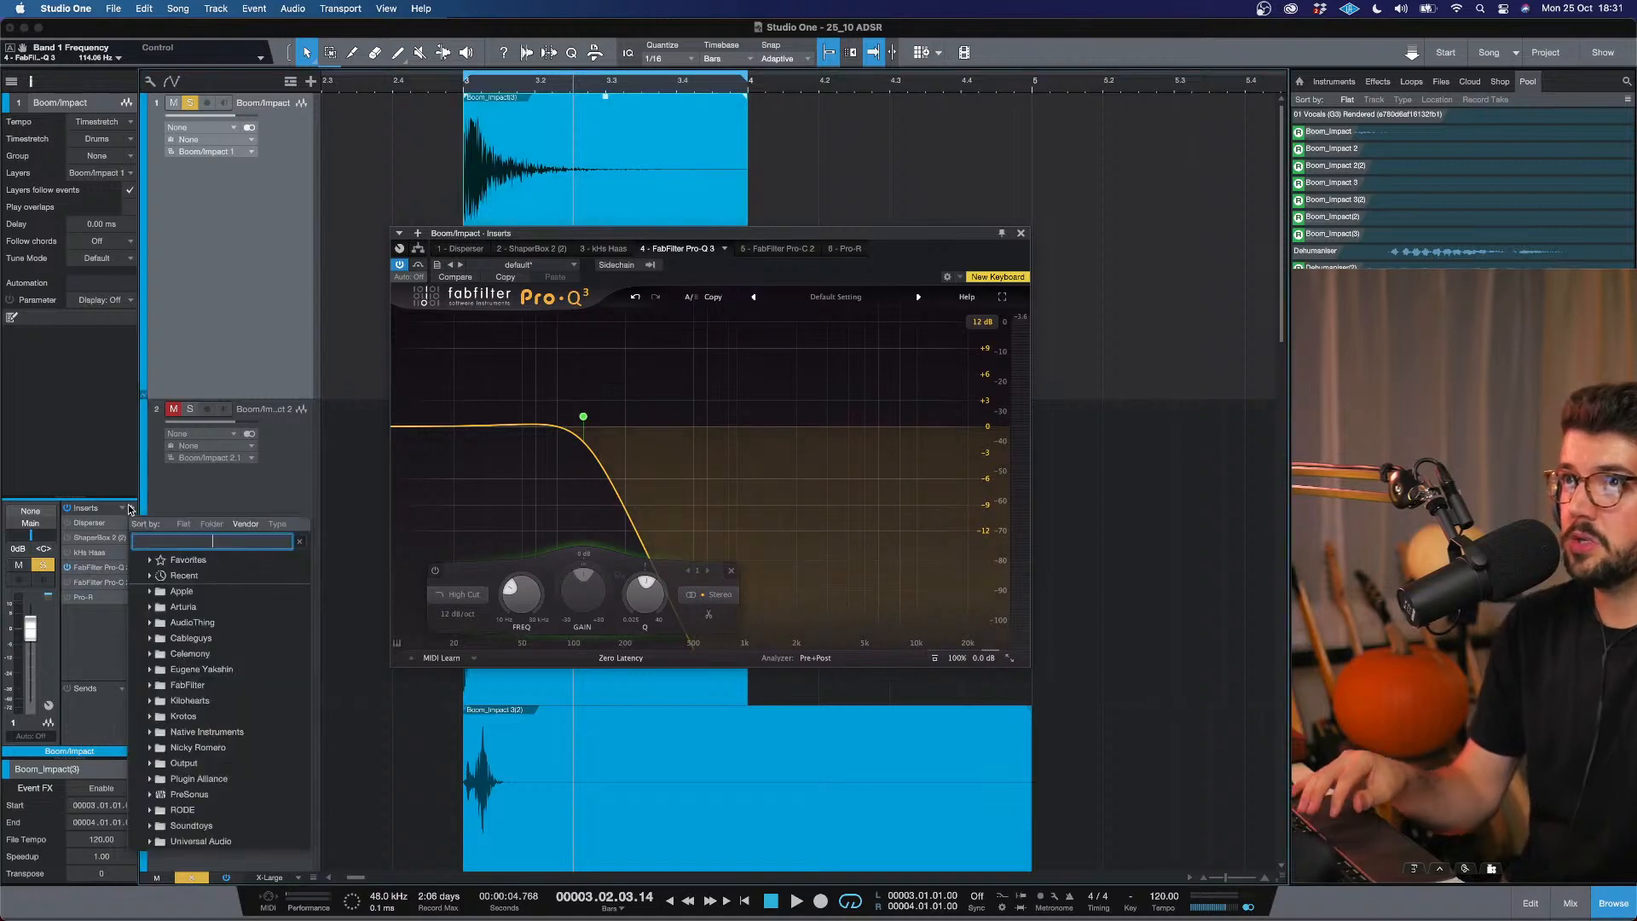
text(pitch)
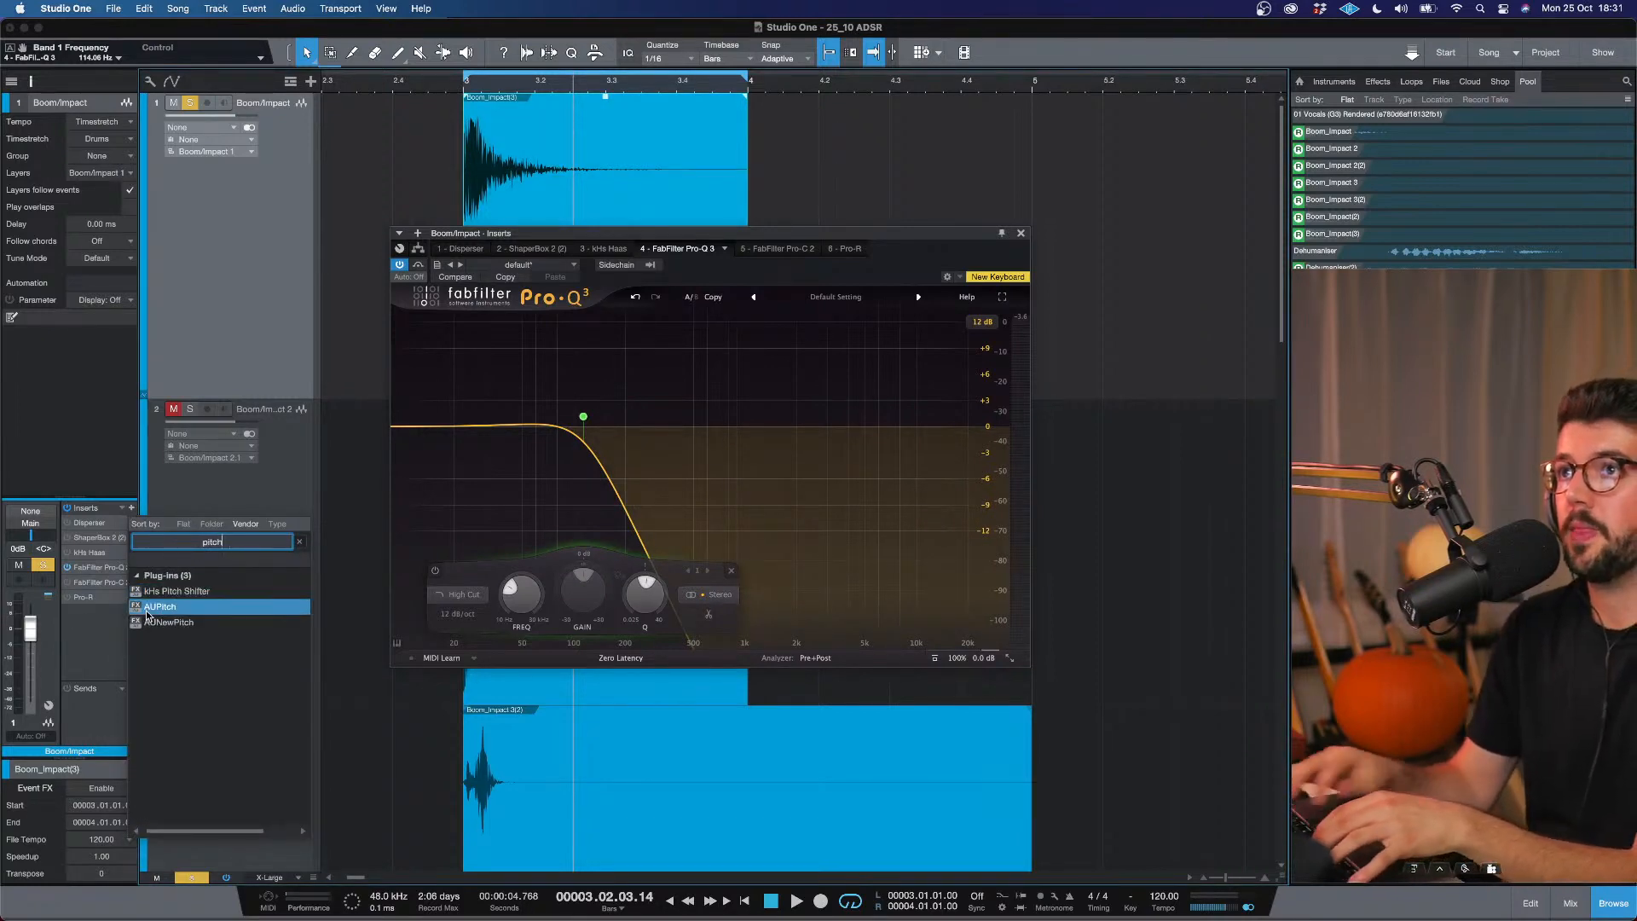
click(164, 590)
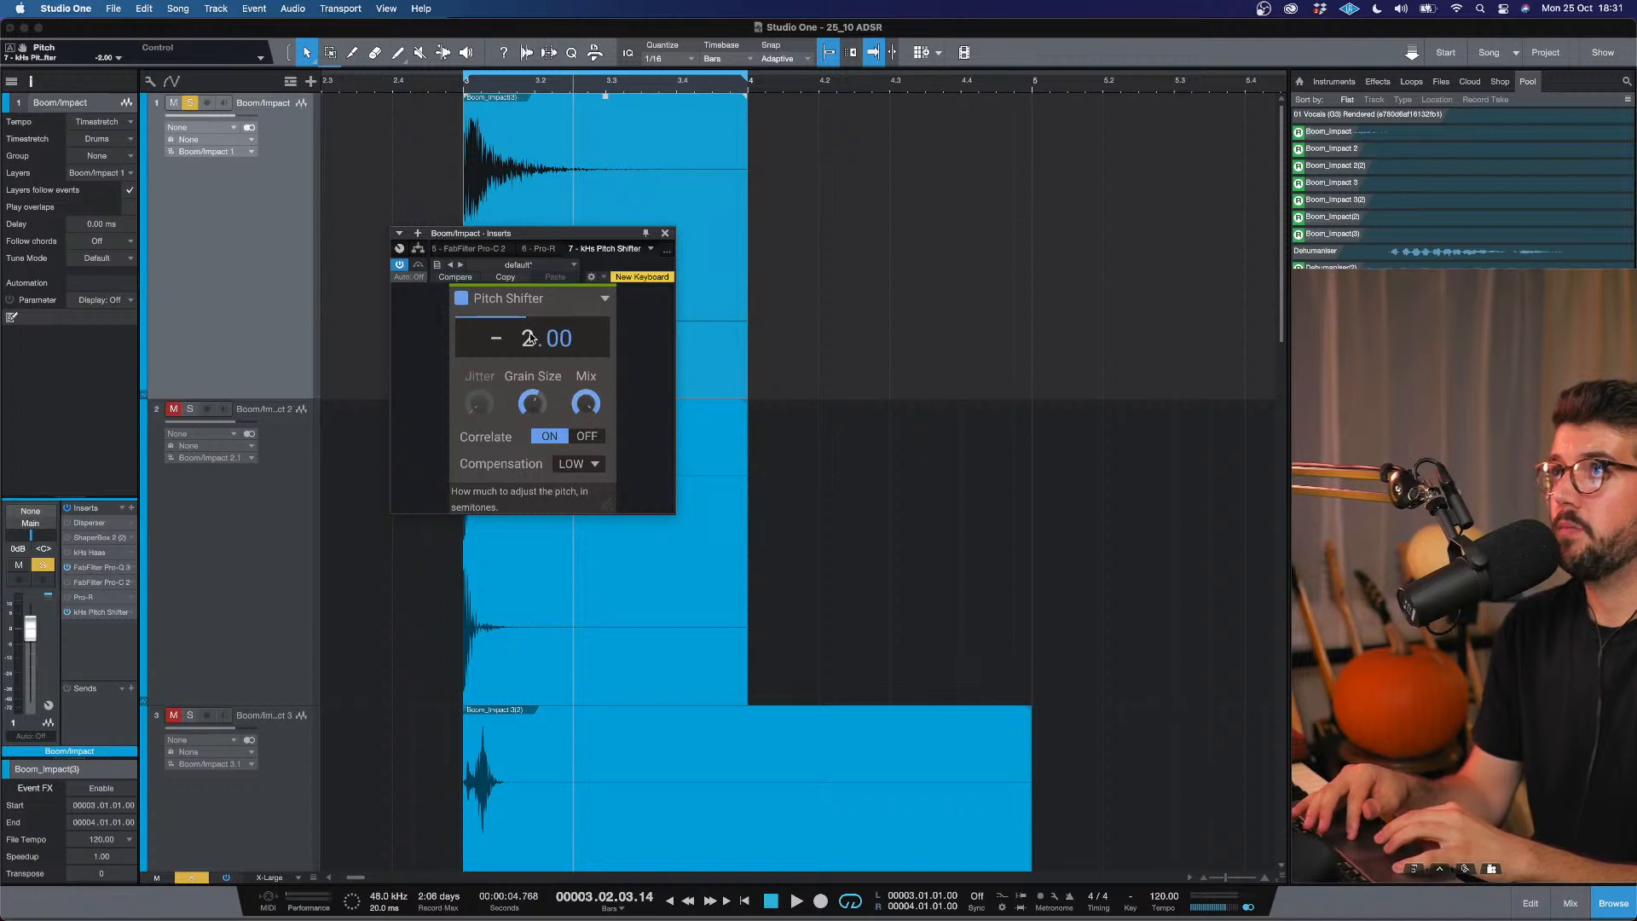
key(space)
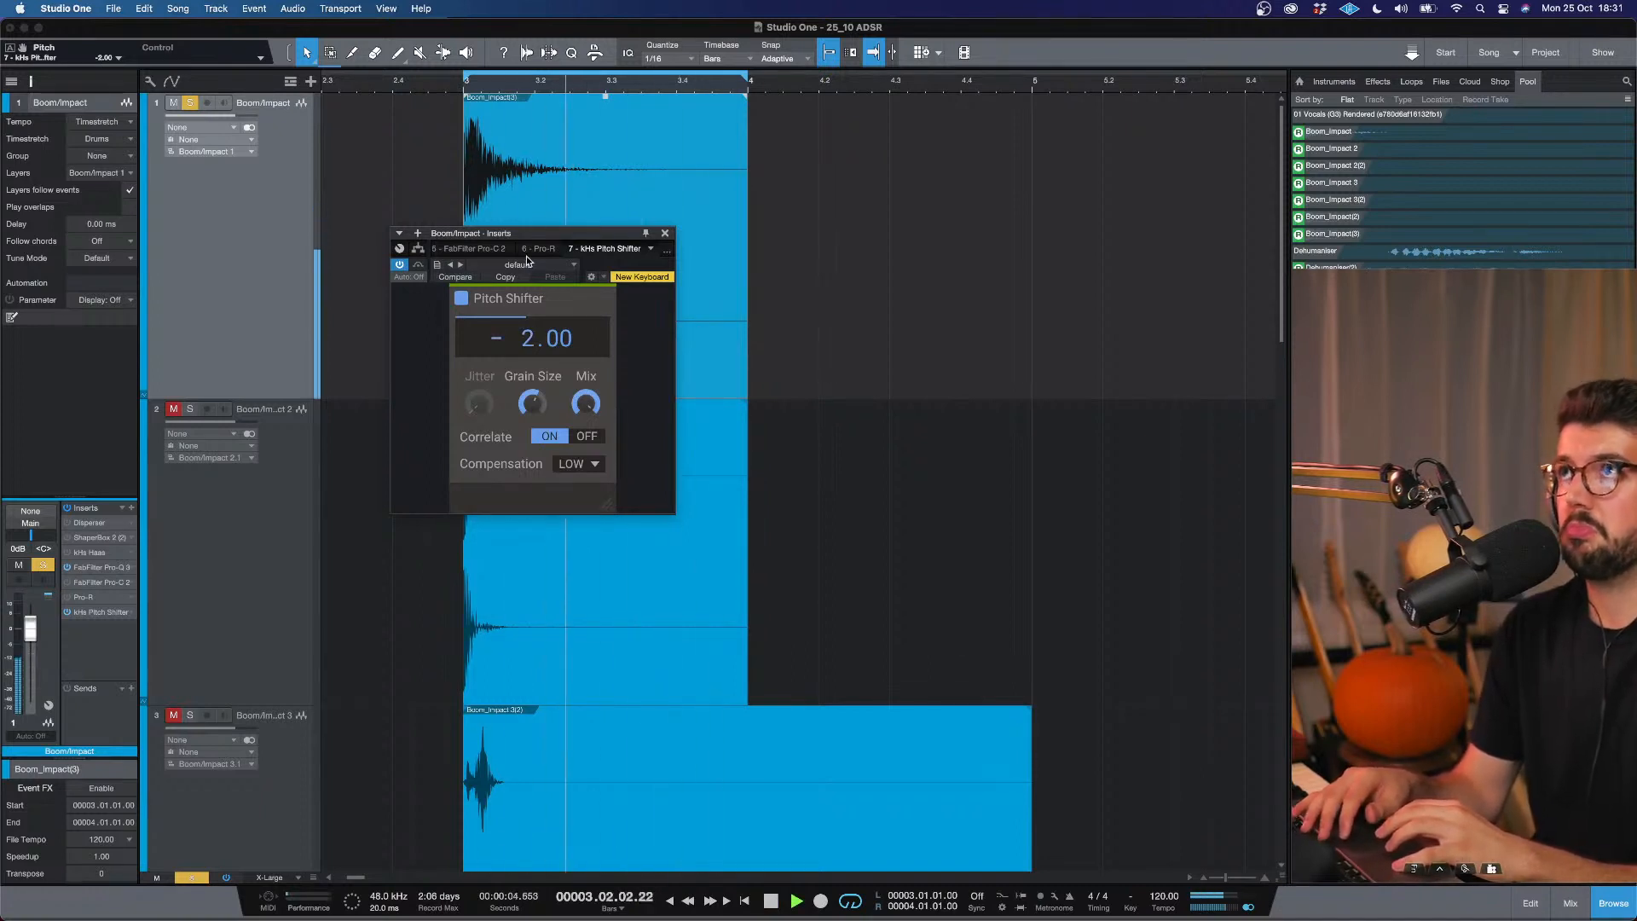
key(space)
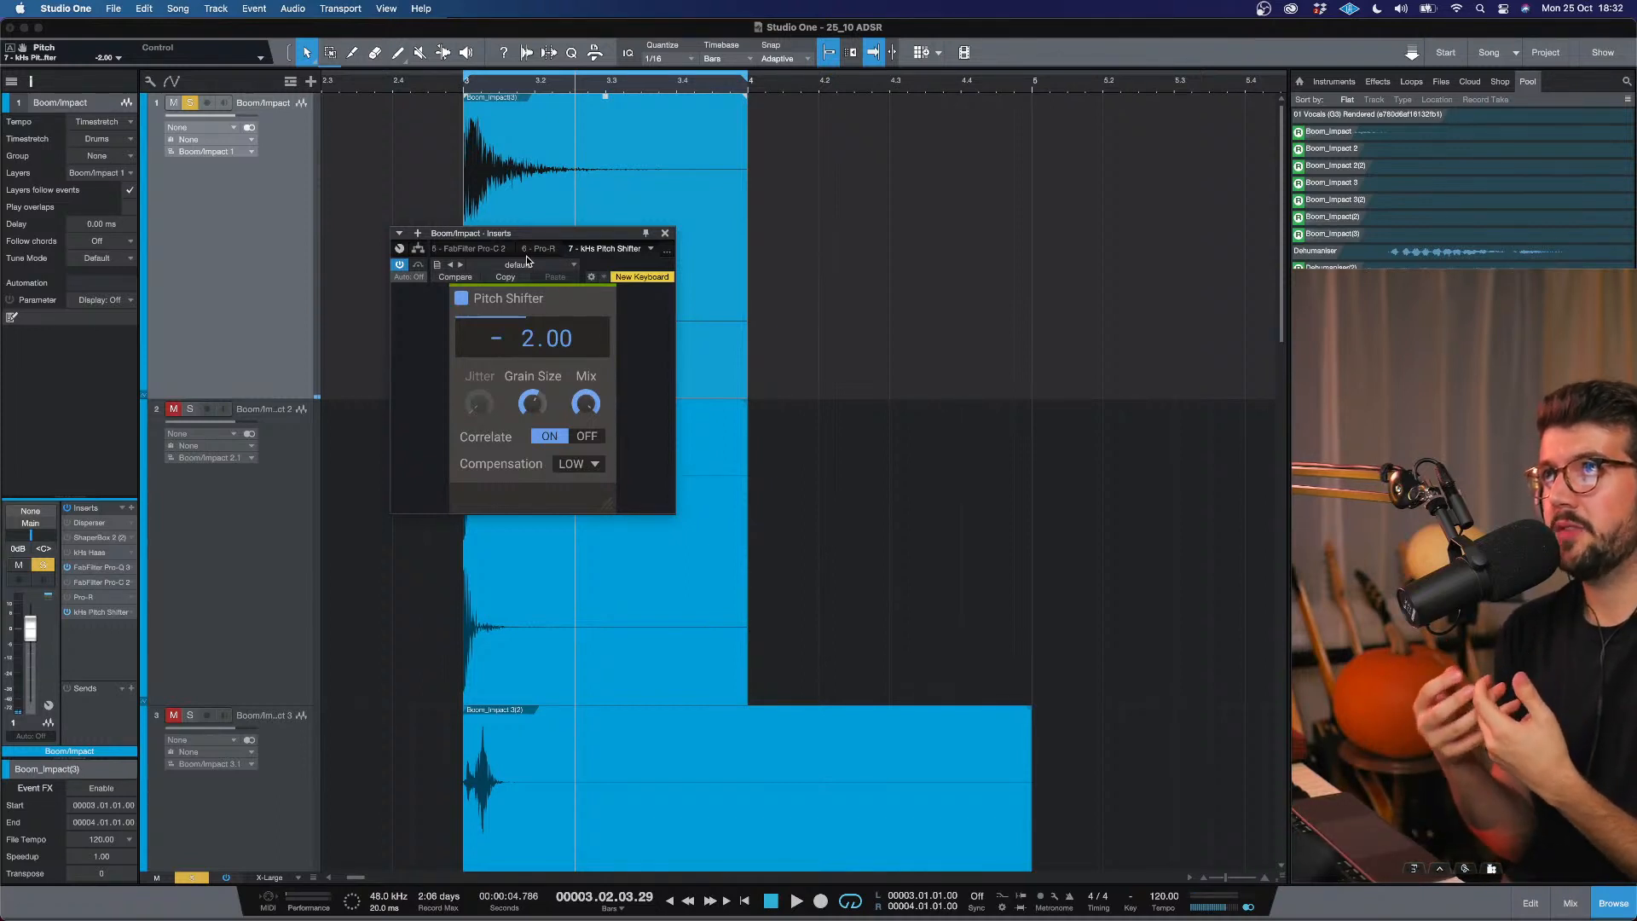
Replay the pitched hit and move the Pitch Shifter ahead of FabFilter Pro-C 2 in the Boom/Impact insert chain.
key(space)
key(space)
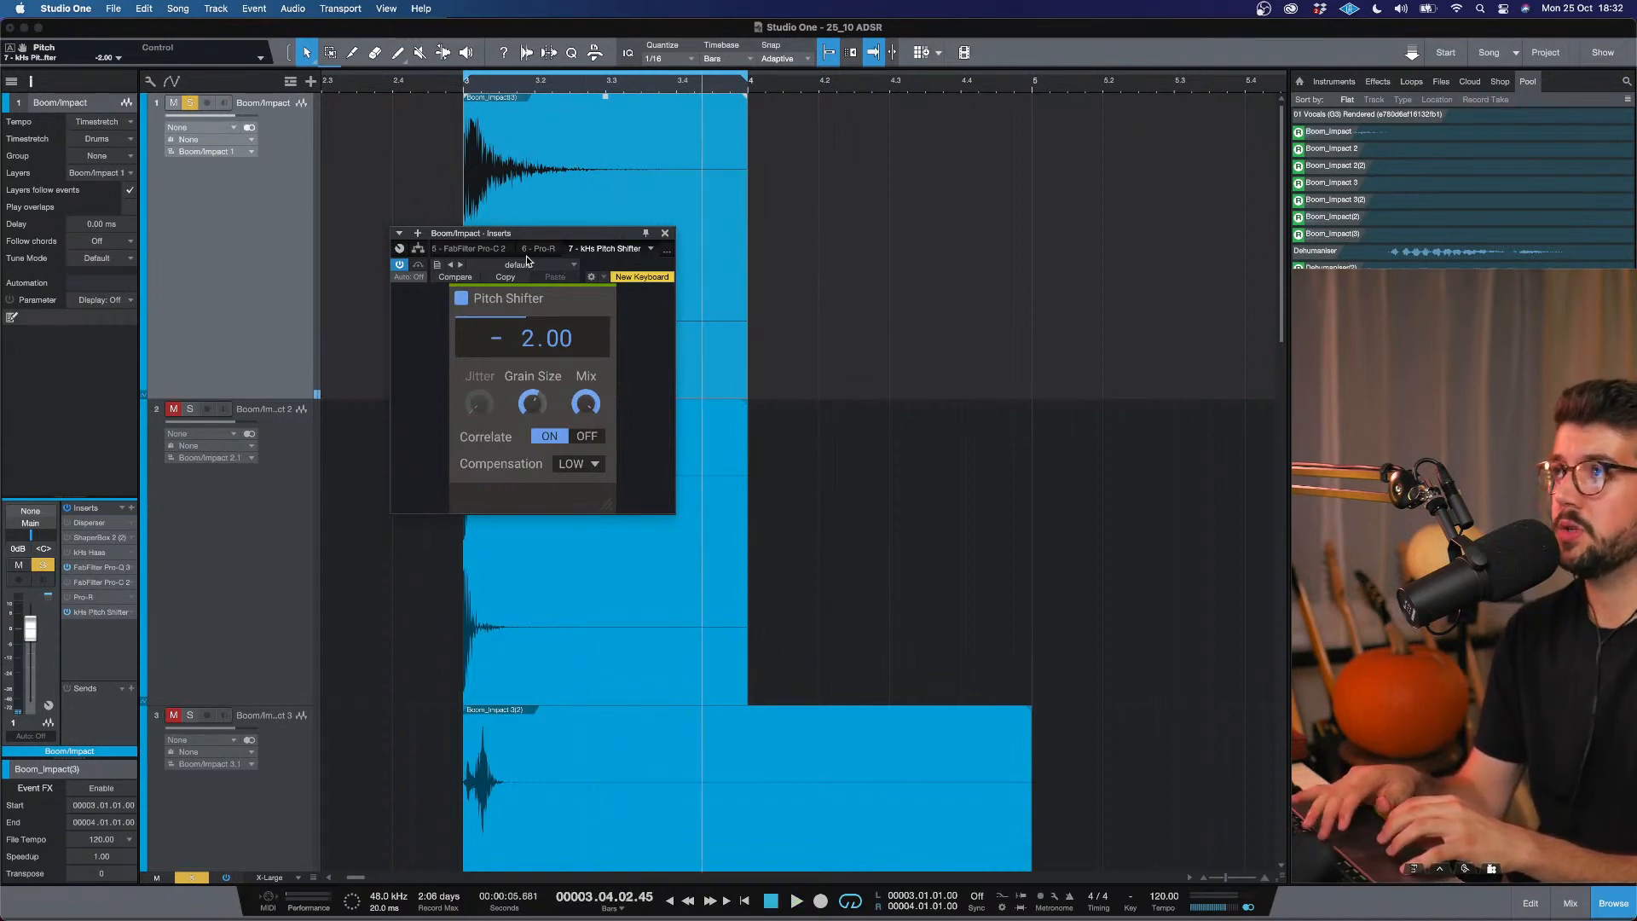
key(space)
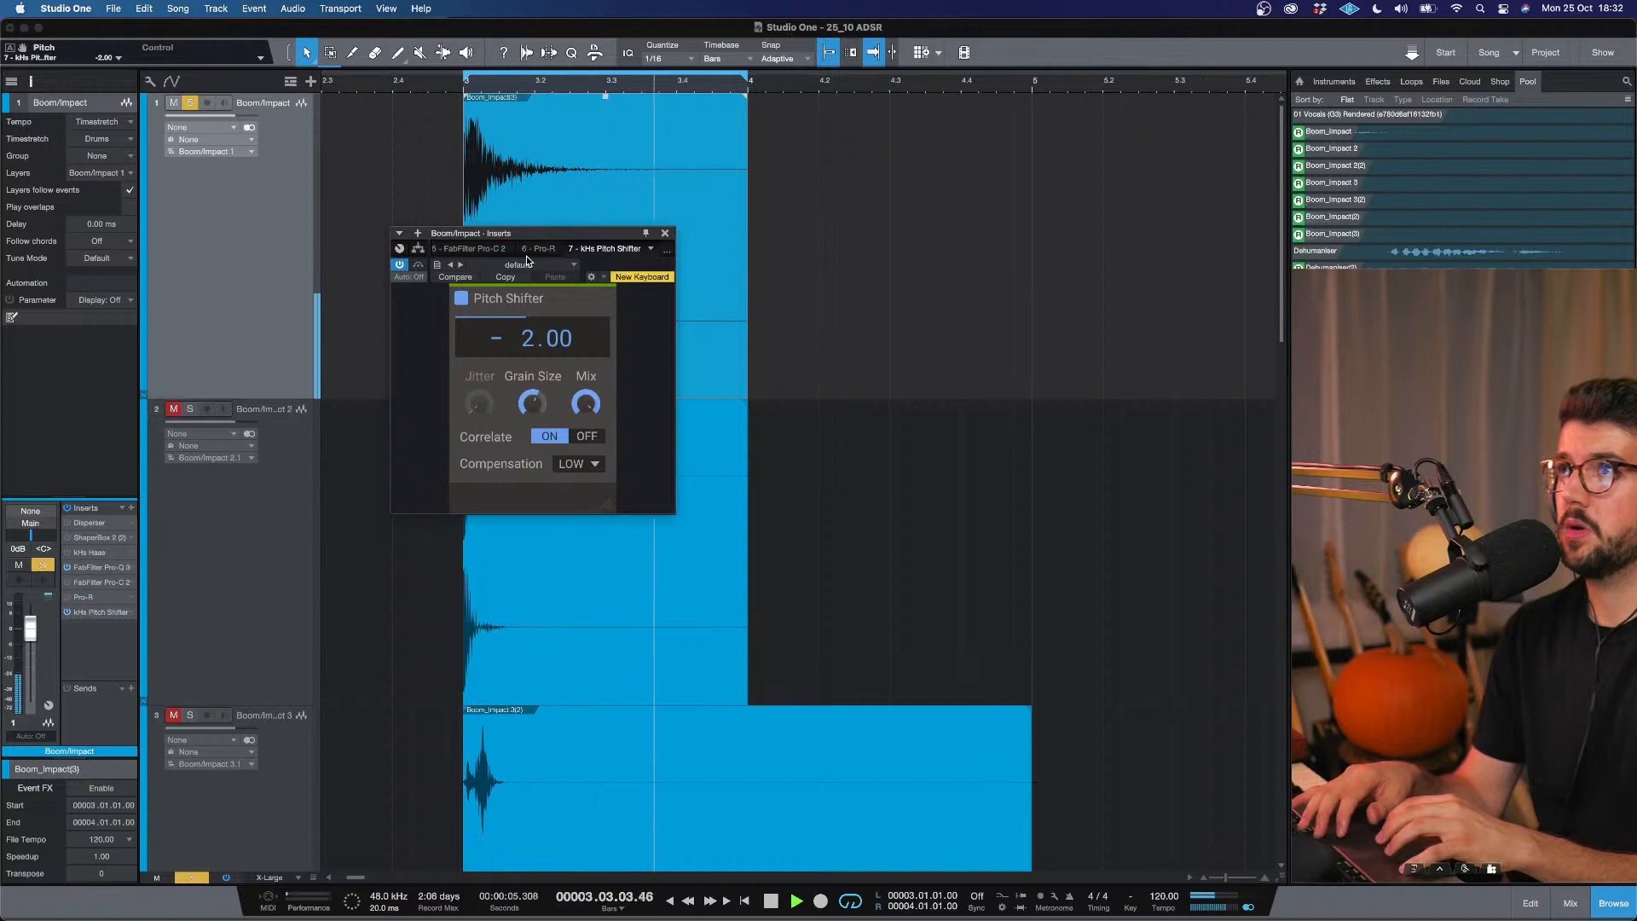
key(space)
drag(121, 614, 106, 573)
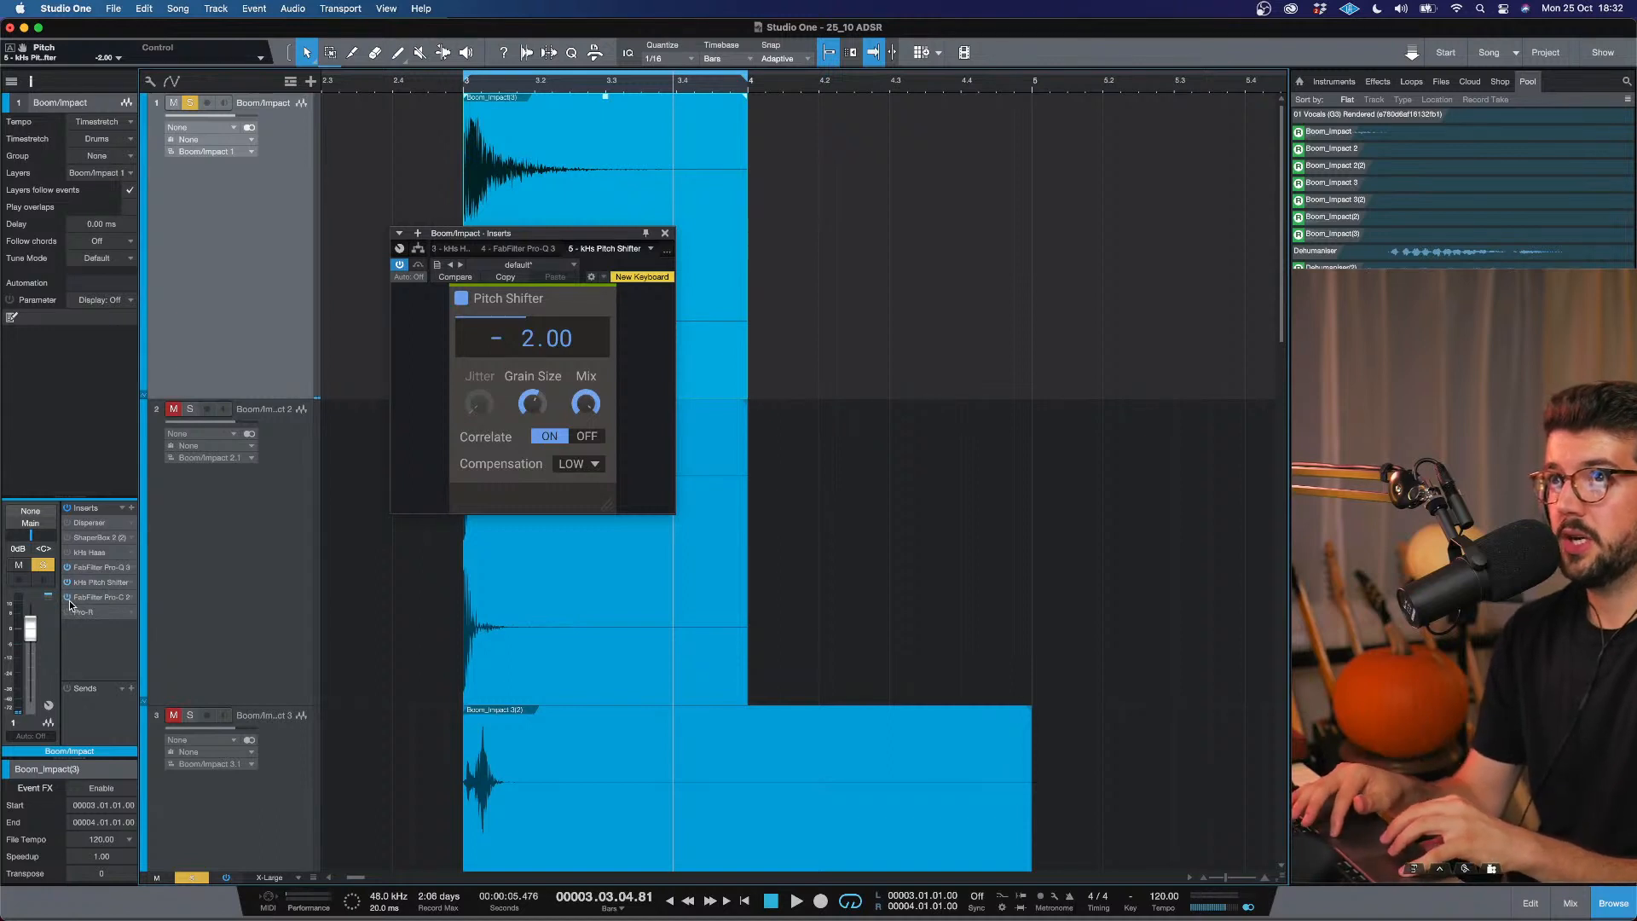
Enable FabFilter Pro-C 2 on Boom/Impact, set the ratio to 100:1 and the attack to about 11 ms, and return to bar 3.
click(89, 598)
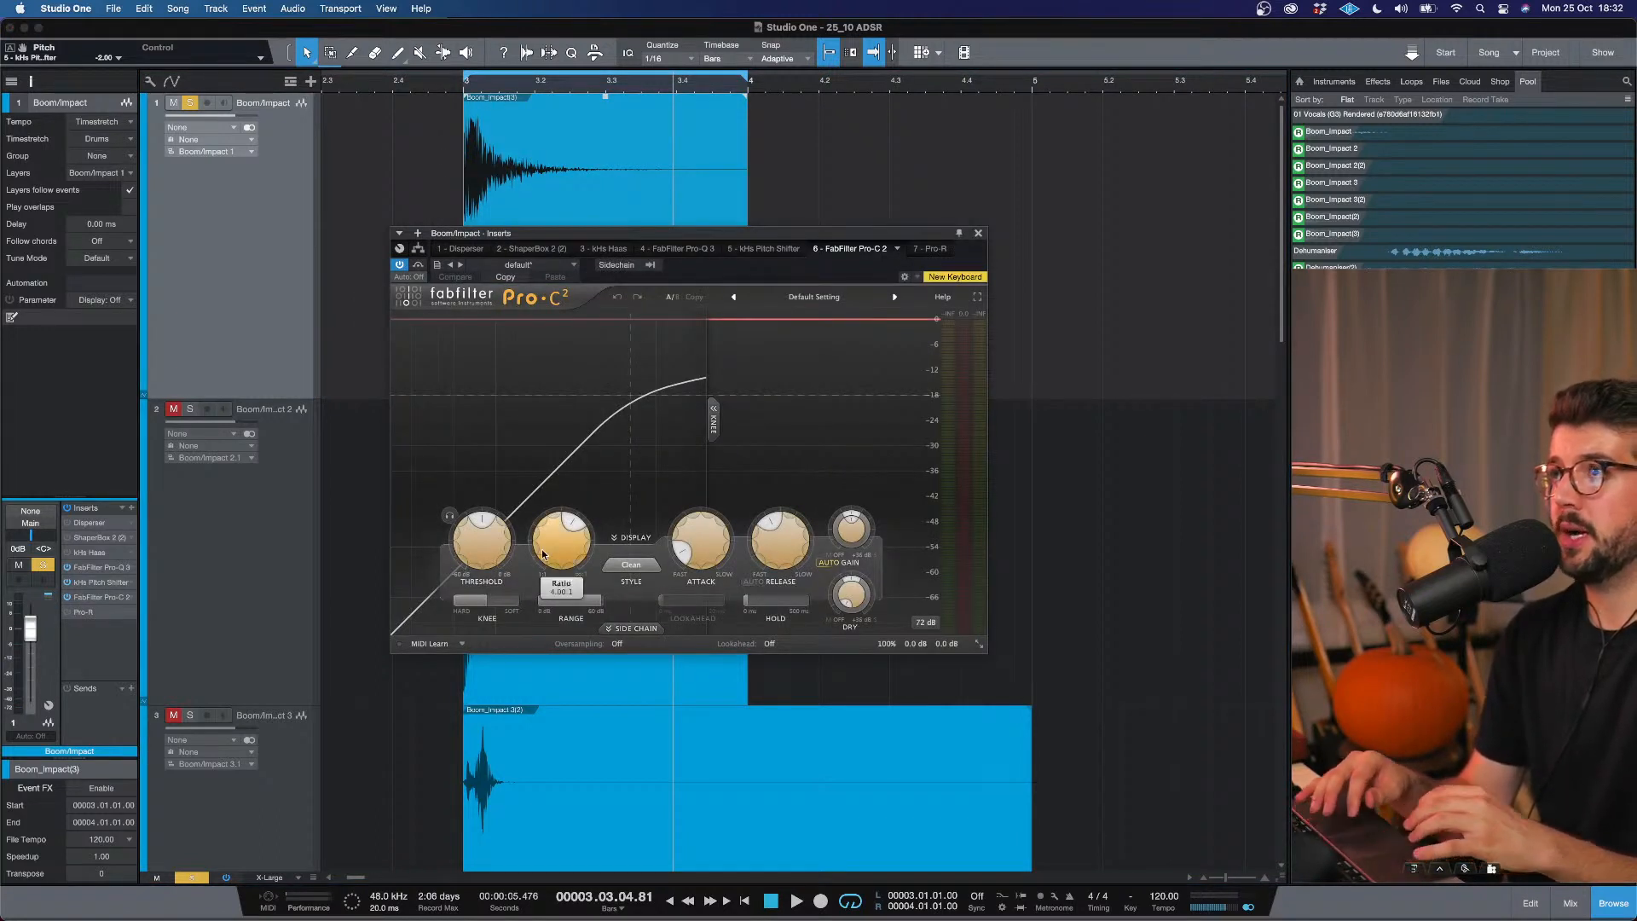
drag(569, 535, 540, 485)
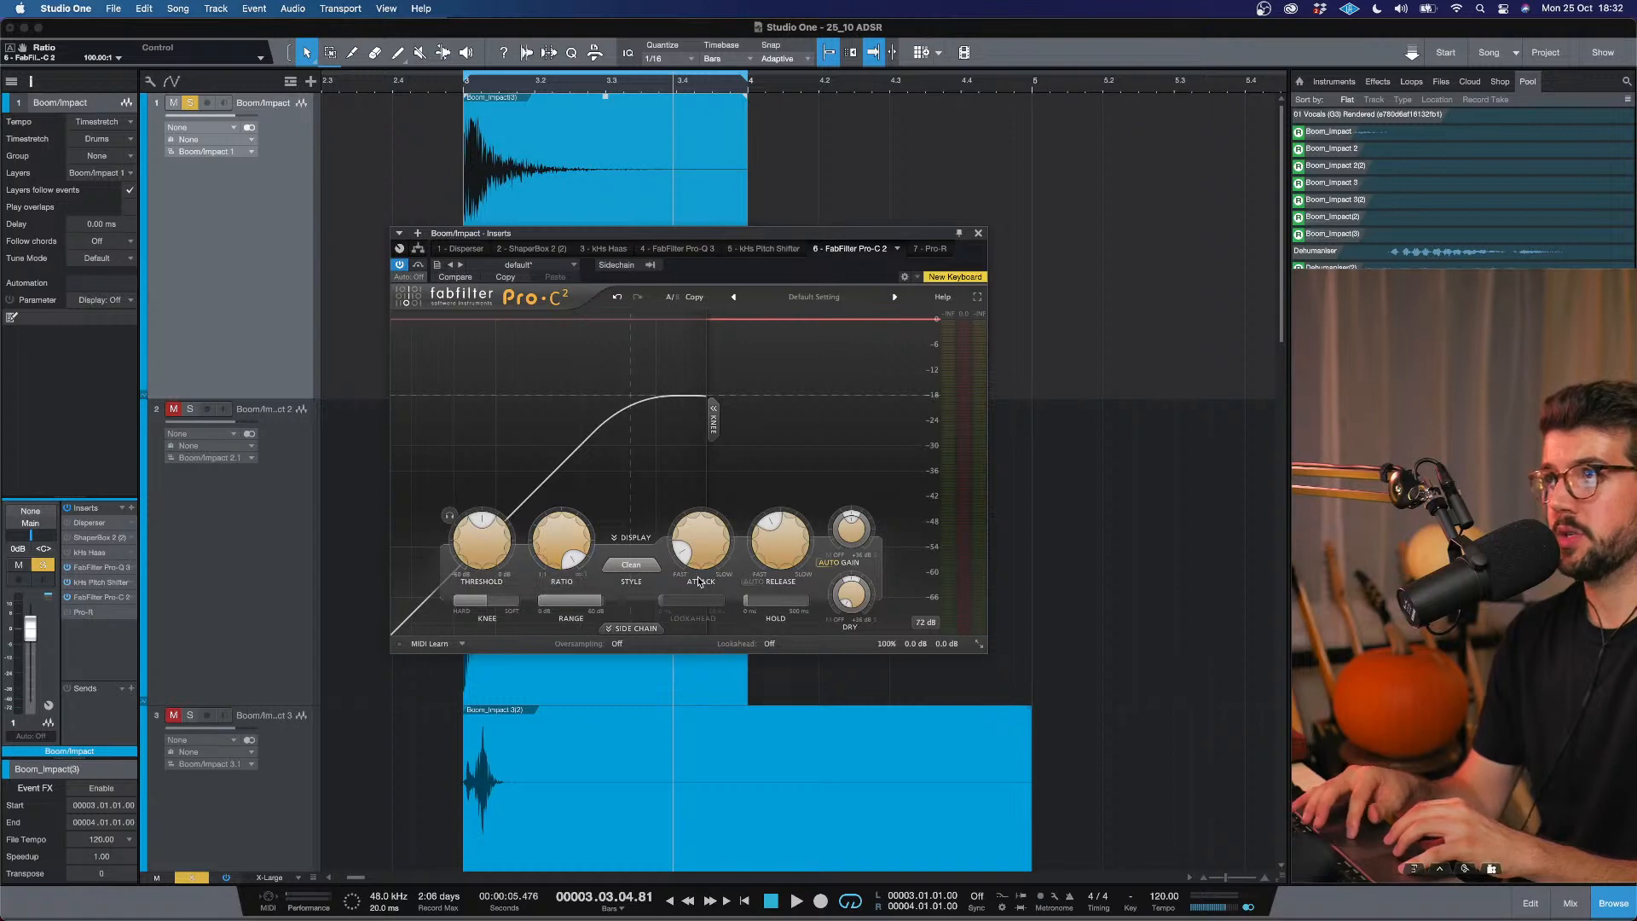
click(465, 84)
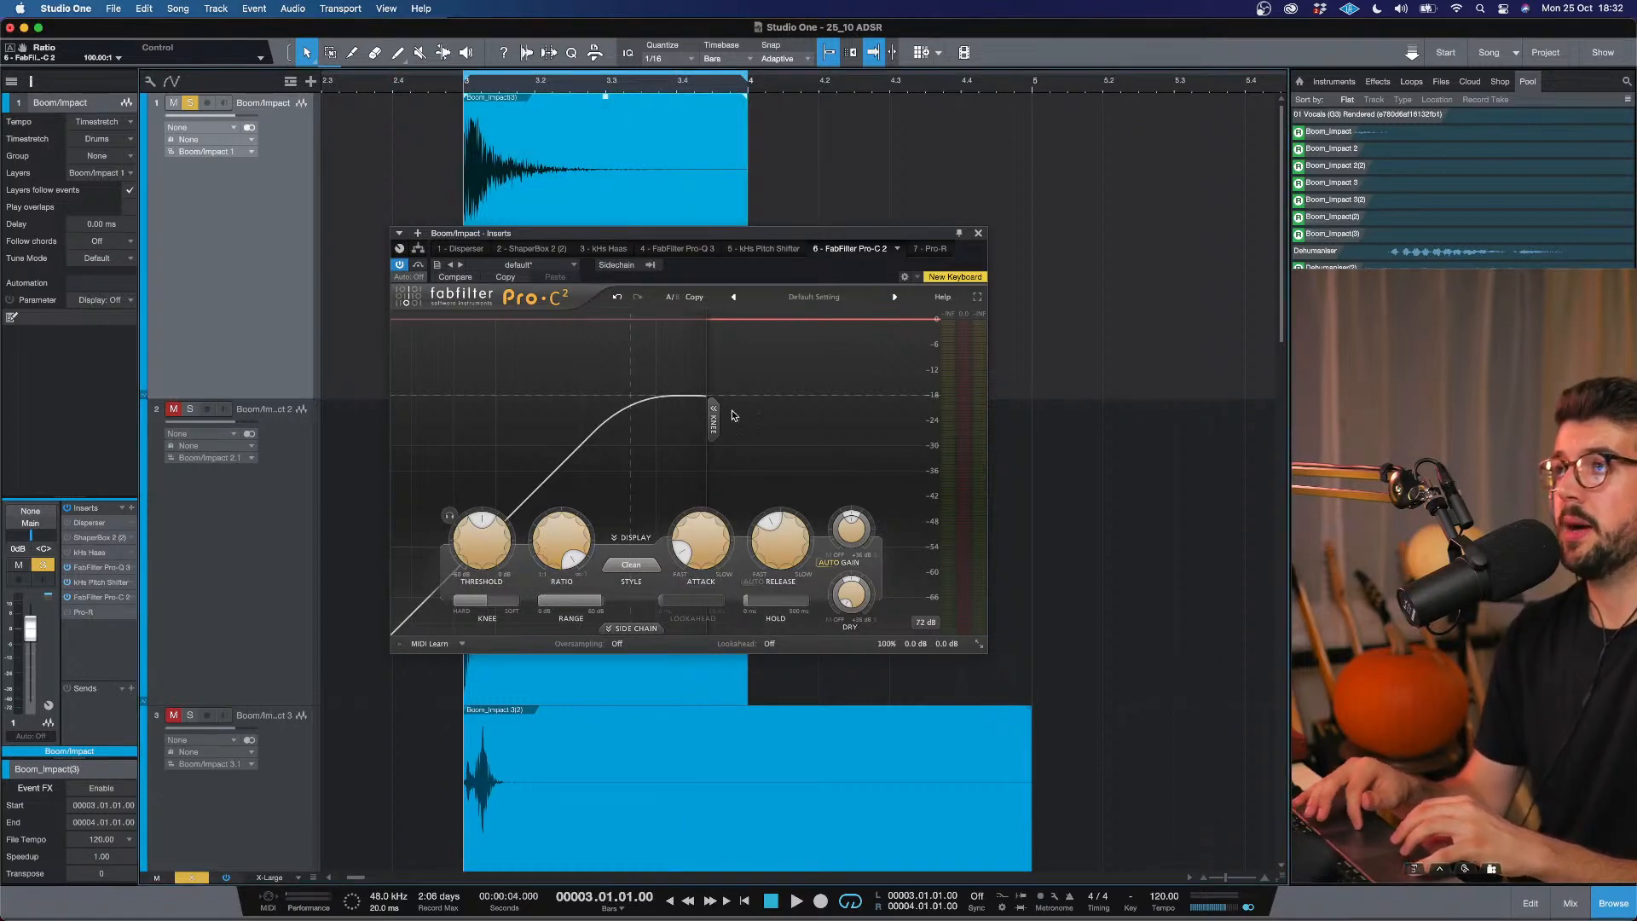
click(685, 554)
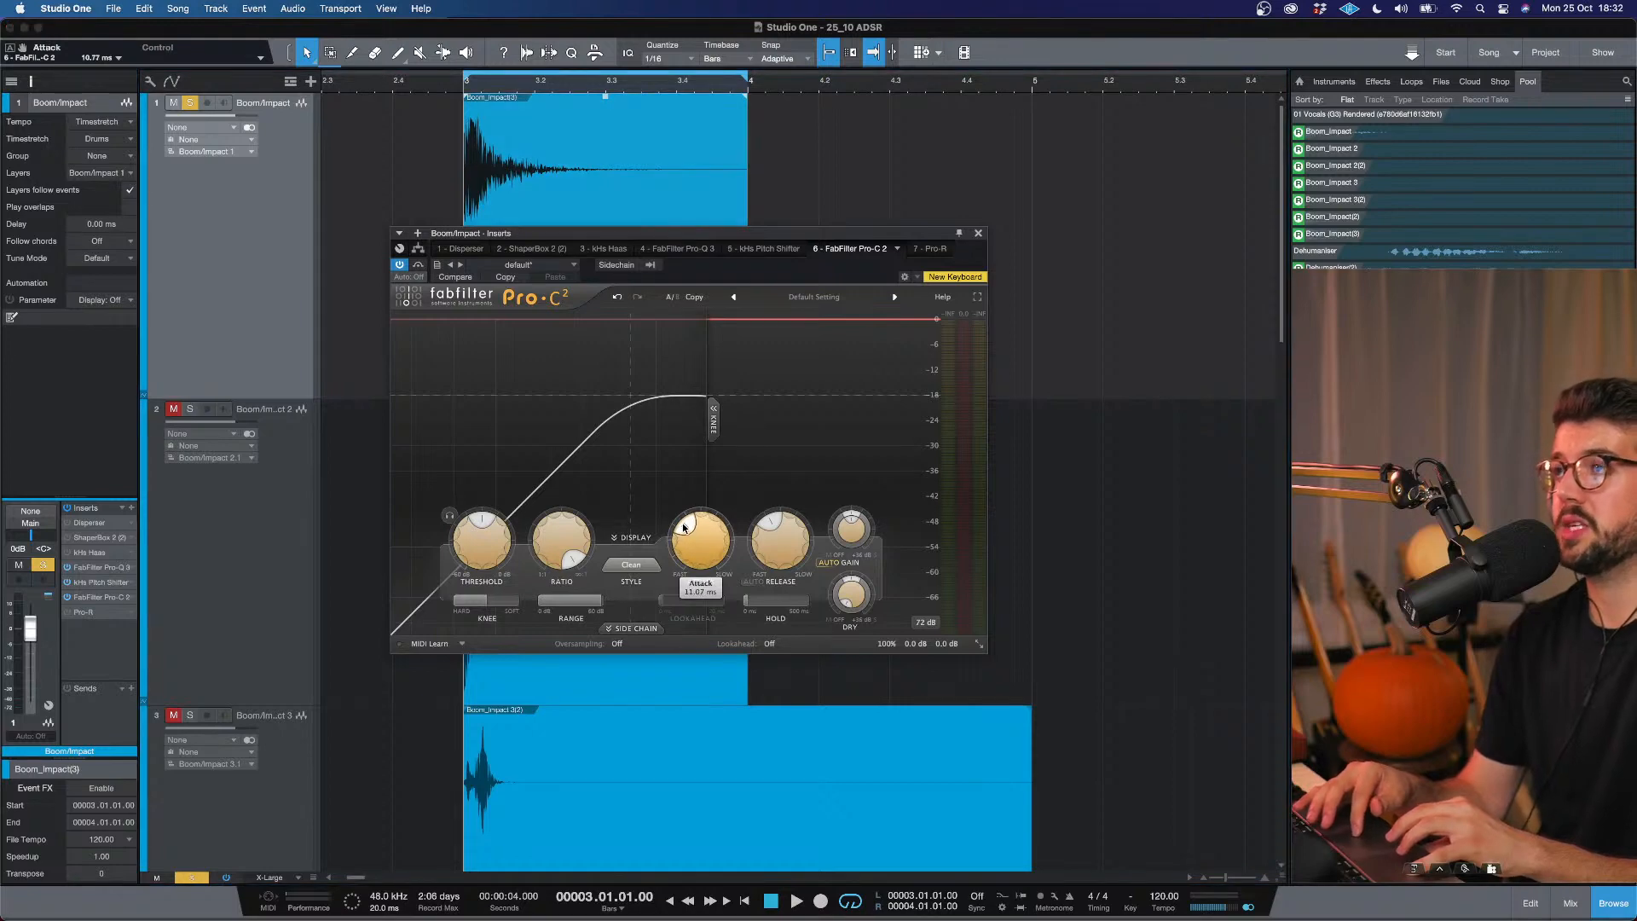
Set the Pro-C 2 threshold to about -17 dB while auditioning the Boom/Impact hit.
key(space)
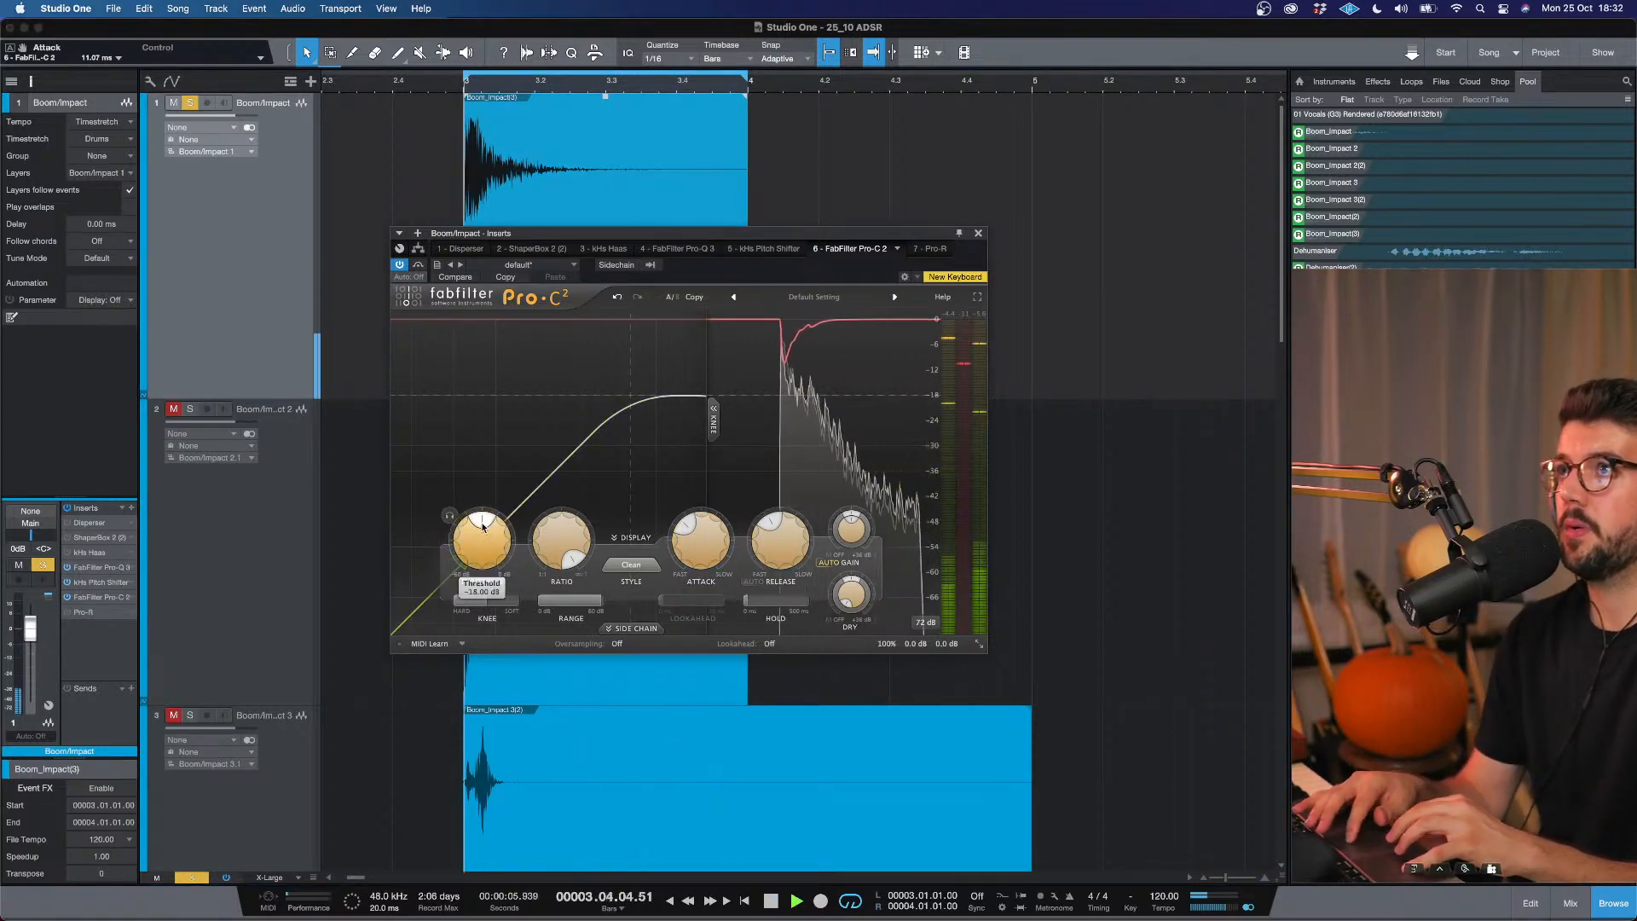
drag(484, 521, 492, 521)
key(space)
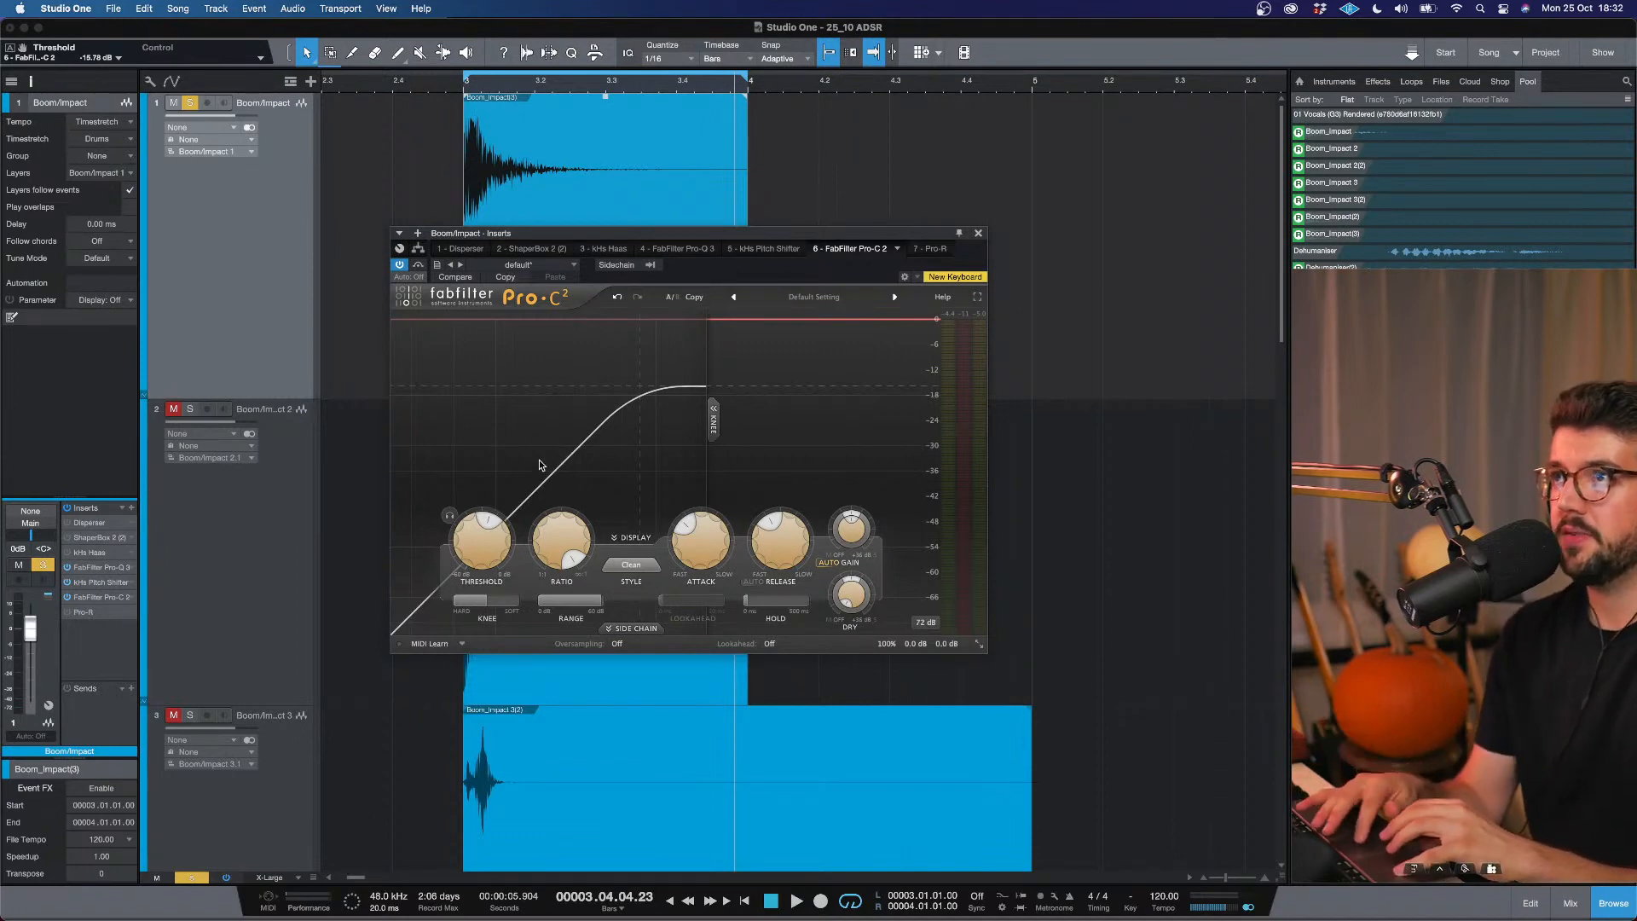
mouse_move(490, 521)
mouse_down()
mouse_move(476, 515)
mouse_move(499, 513)
mouse_up()
key(space)
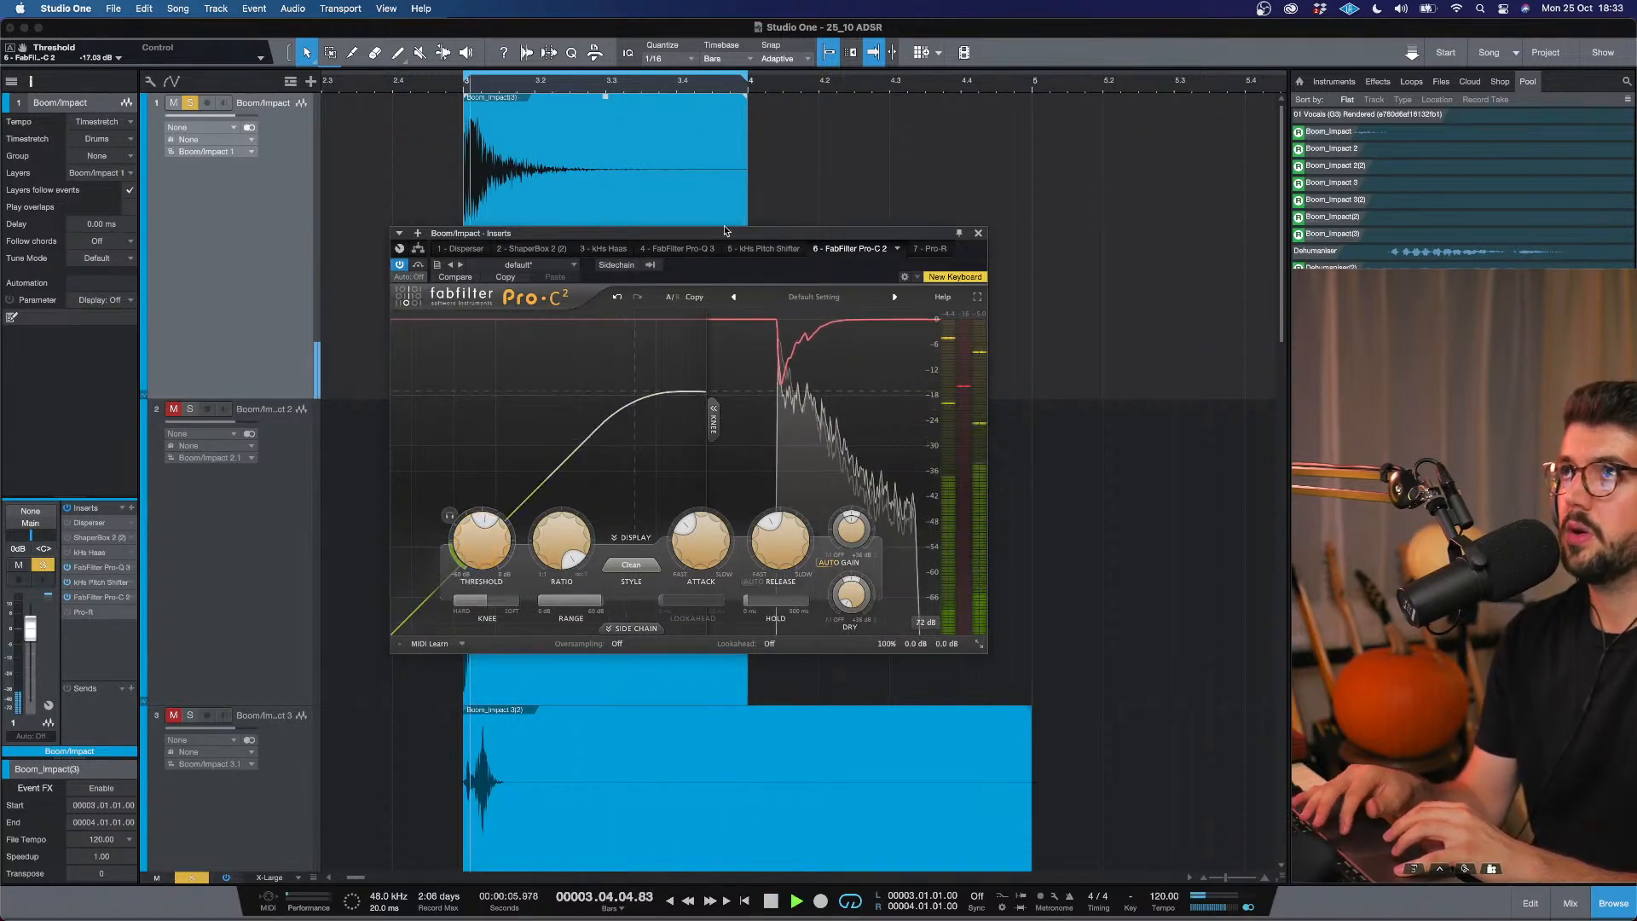
Open the Boom/Impact EQ and add a fade-out over roughly the last third of the bar 3 event during playback.
click(109, 568)
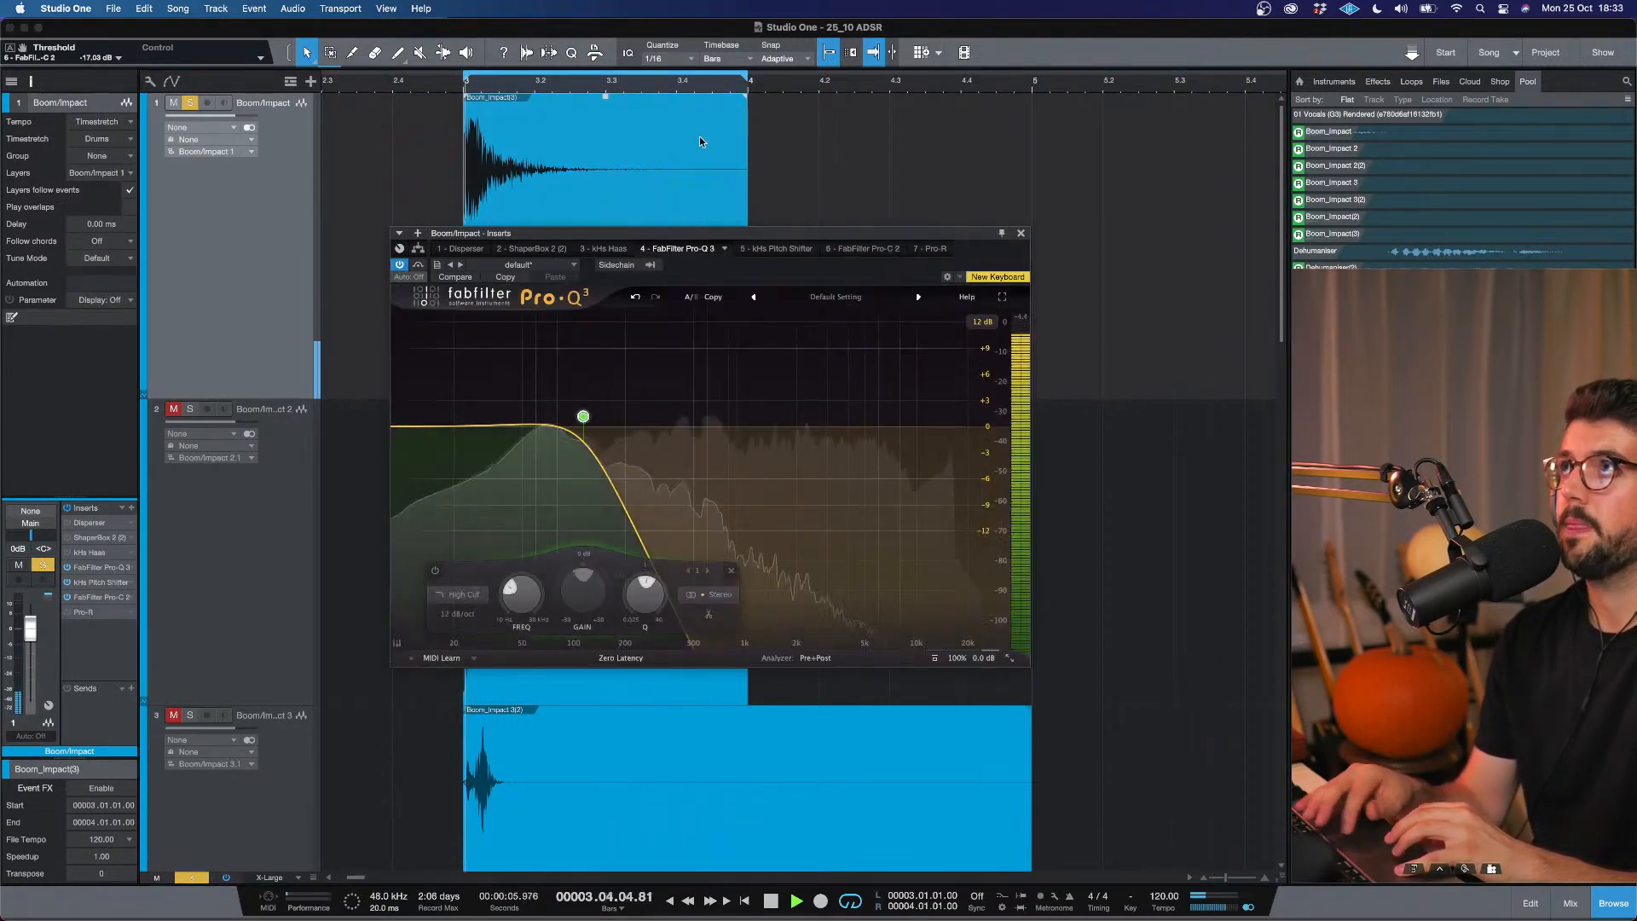
drag(747, 98, 649, 116)
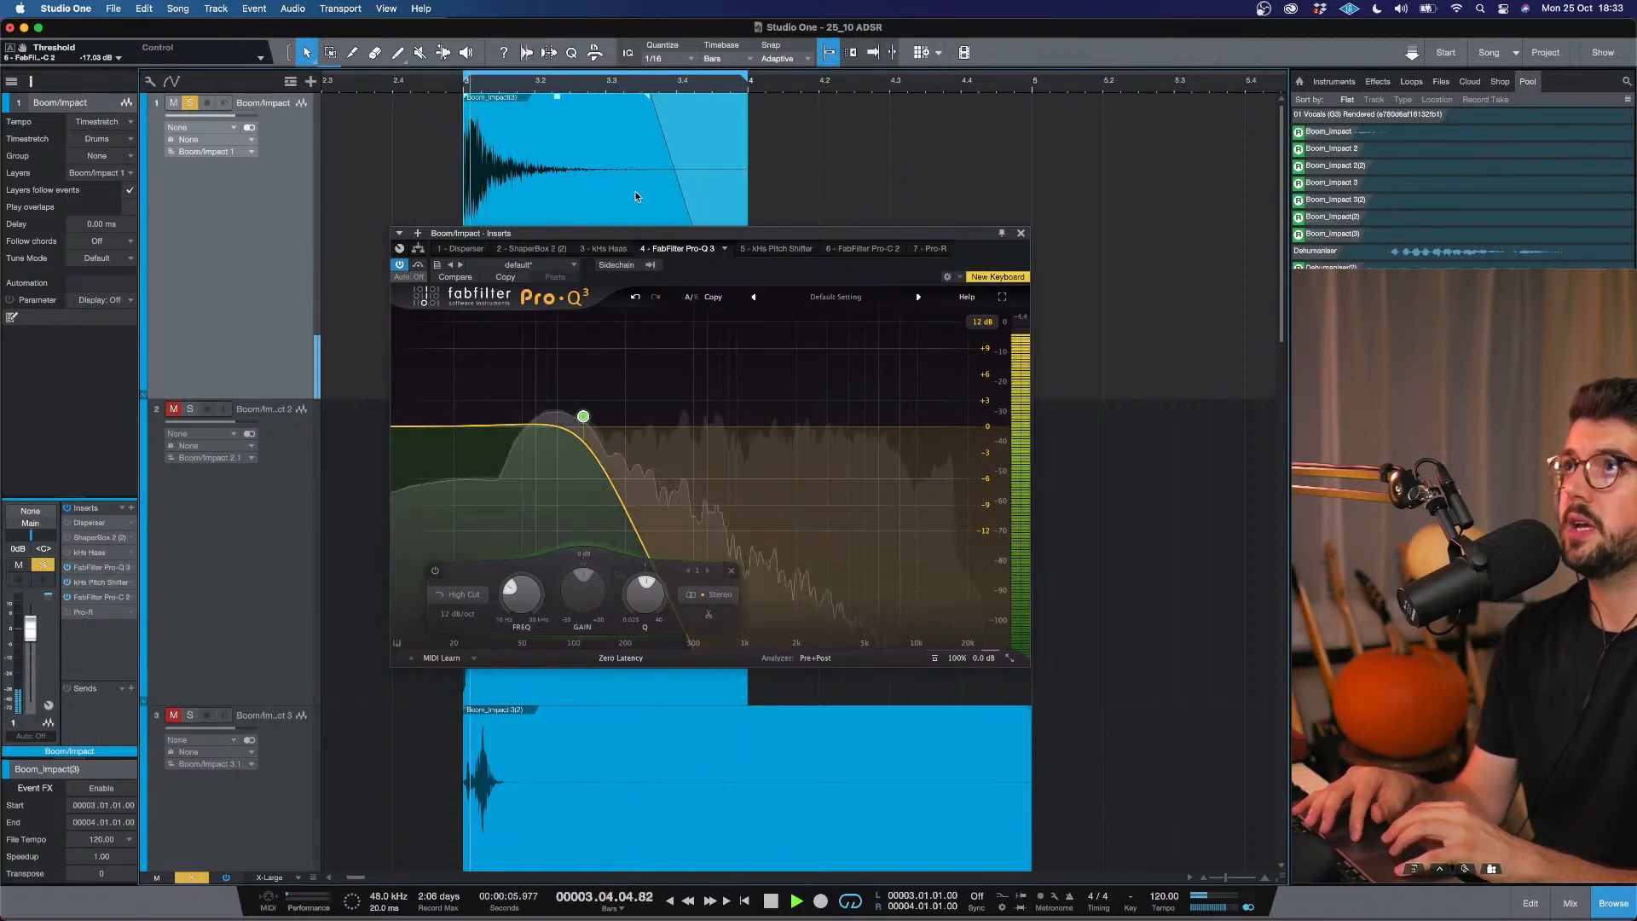
key(space)
Enable ShaperBox 2 on Boom/Impact, add the Volume shaper, and load a Trimming wave that cuts the level within the first beat.
click(78, 537)
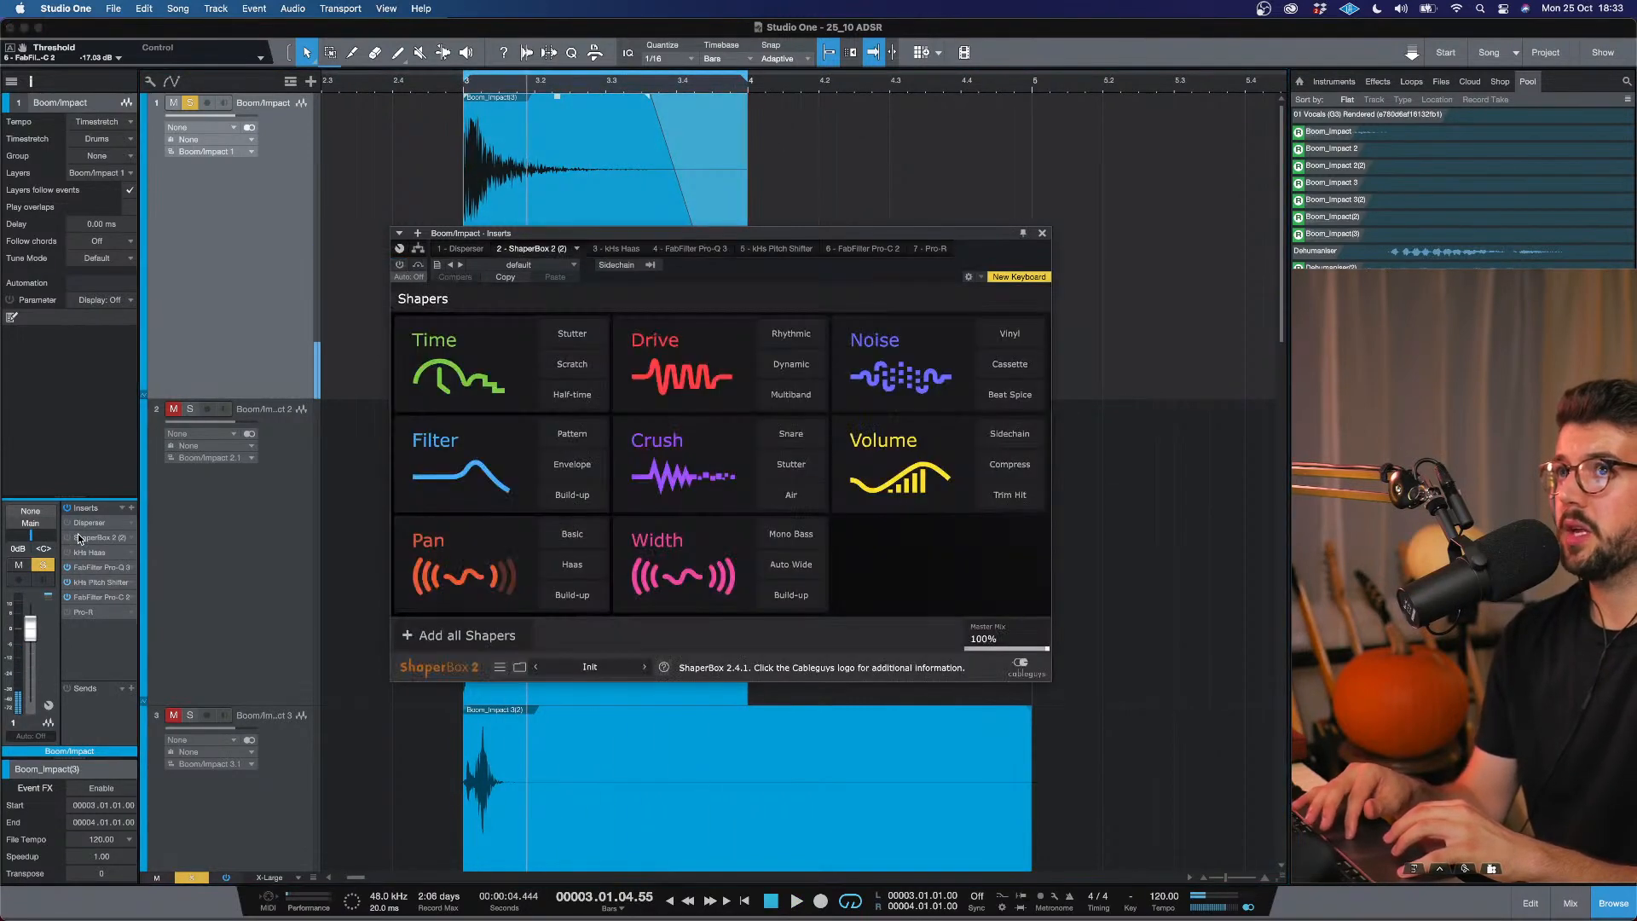
click(895, 463)
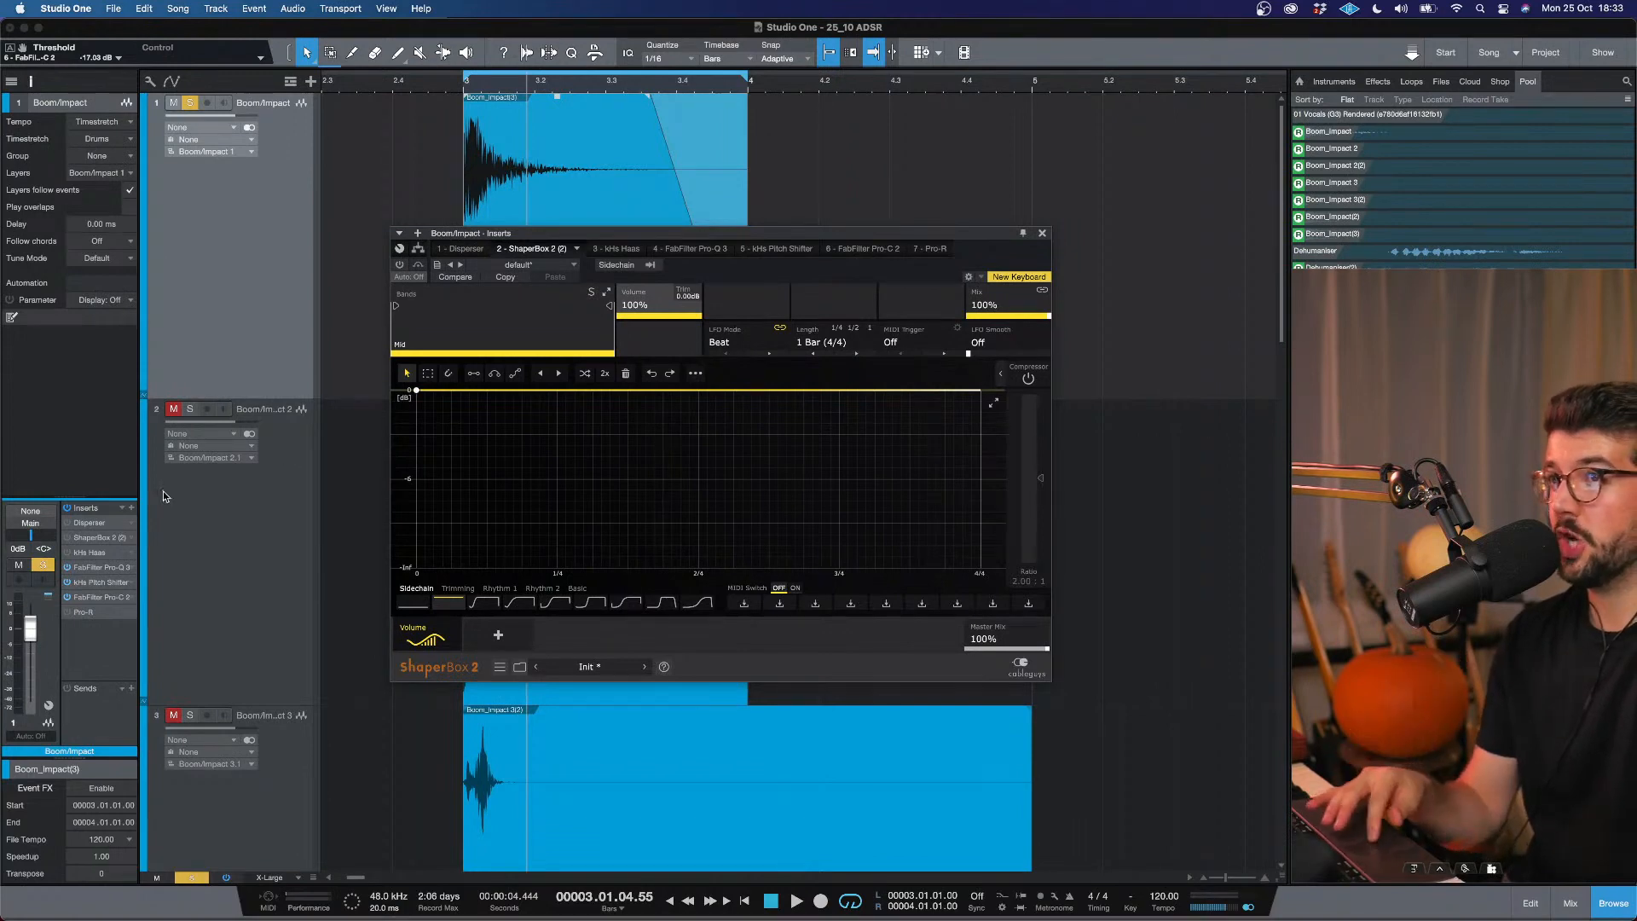
click(68, 538)
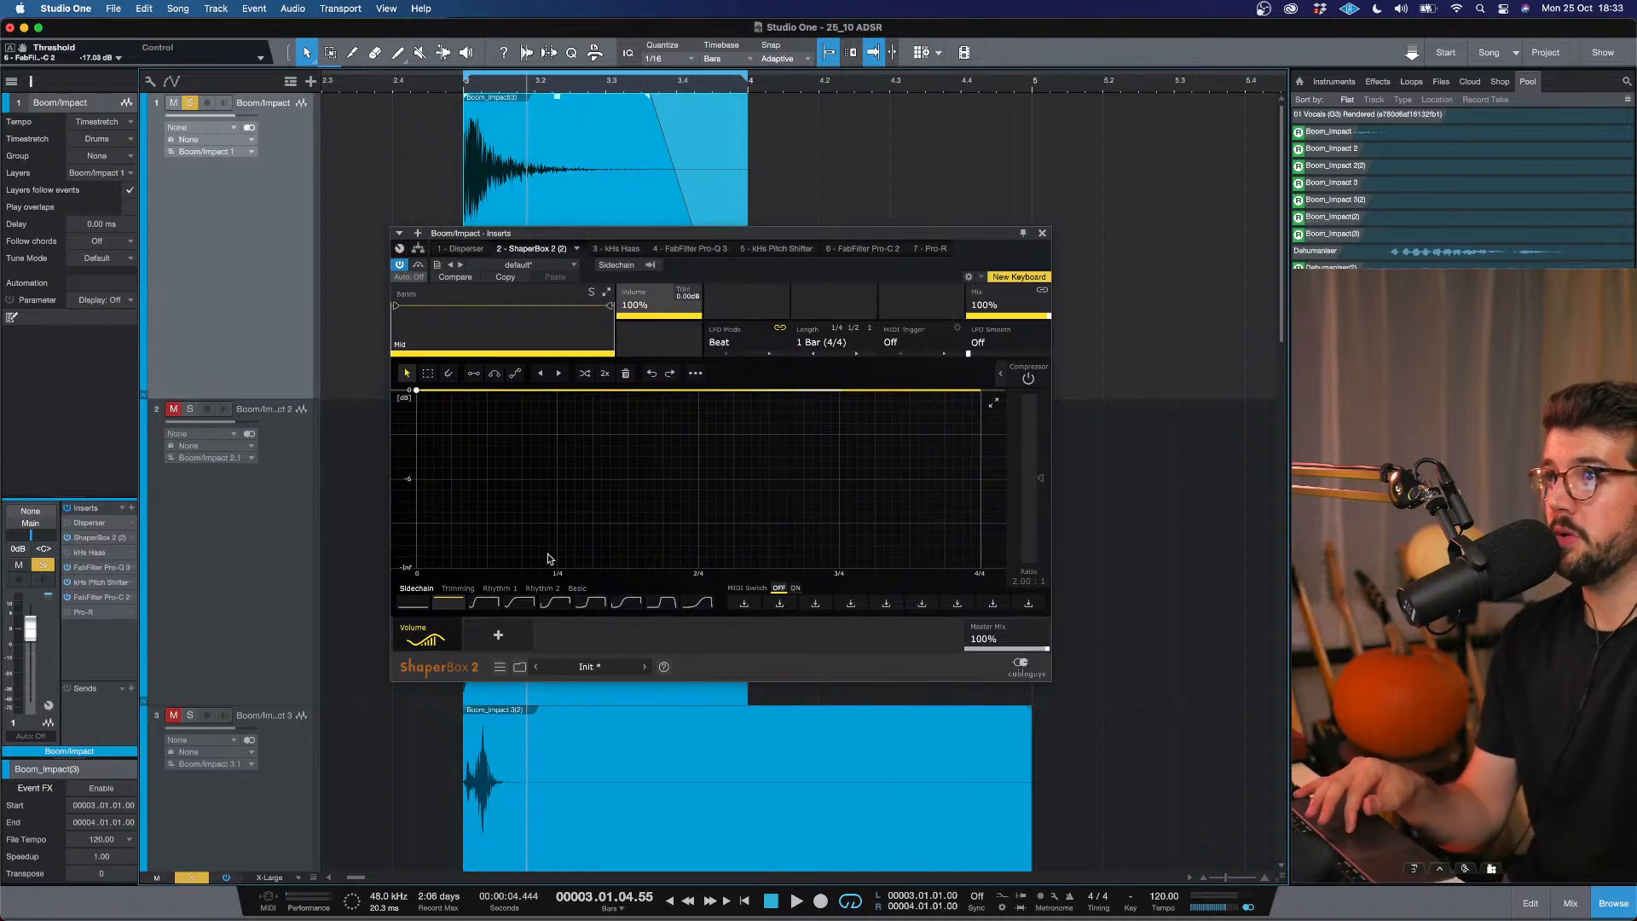
click(458, 589)
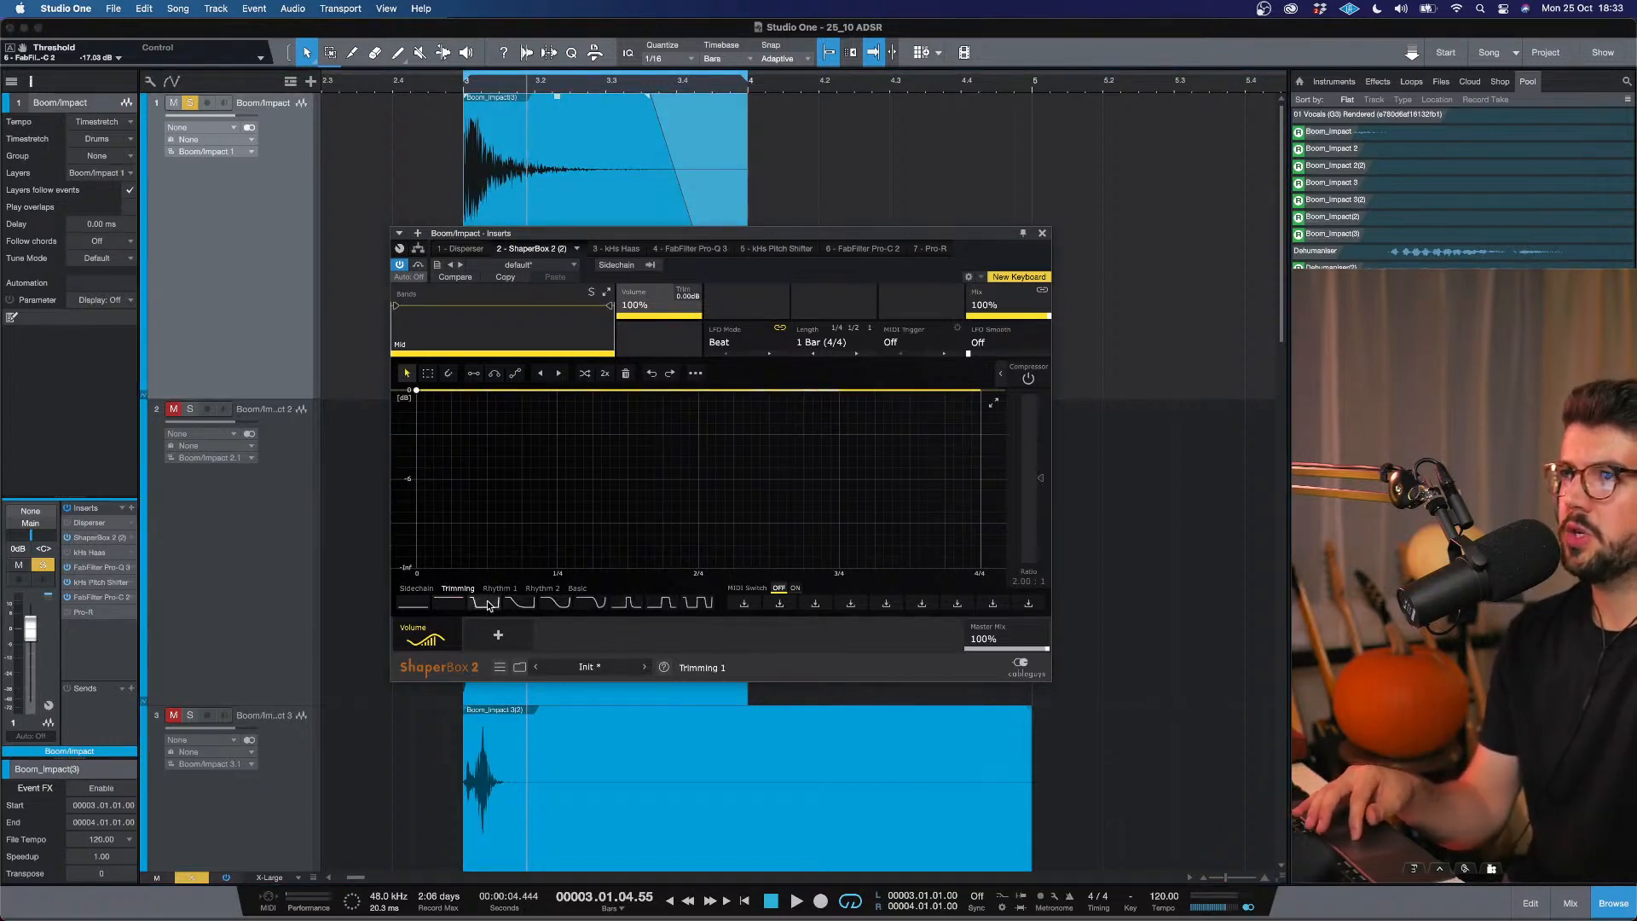
click(486, 602)
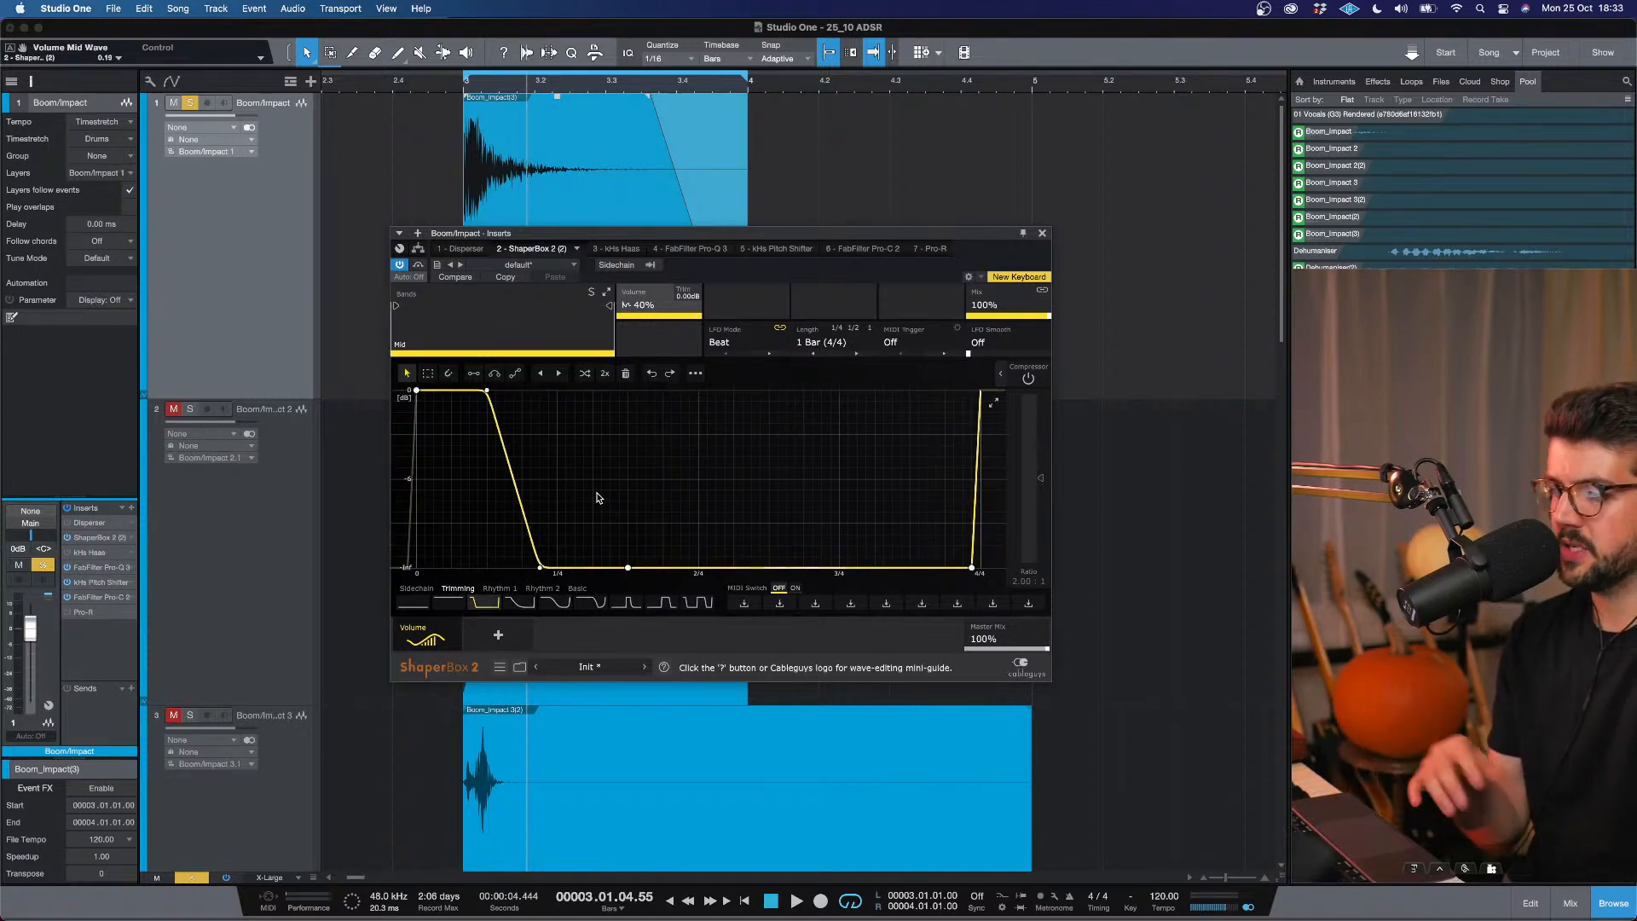
Listen to the volume-trimmed Boom/Impact hit from bar 3.
click(465, 83)
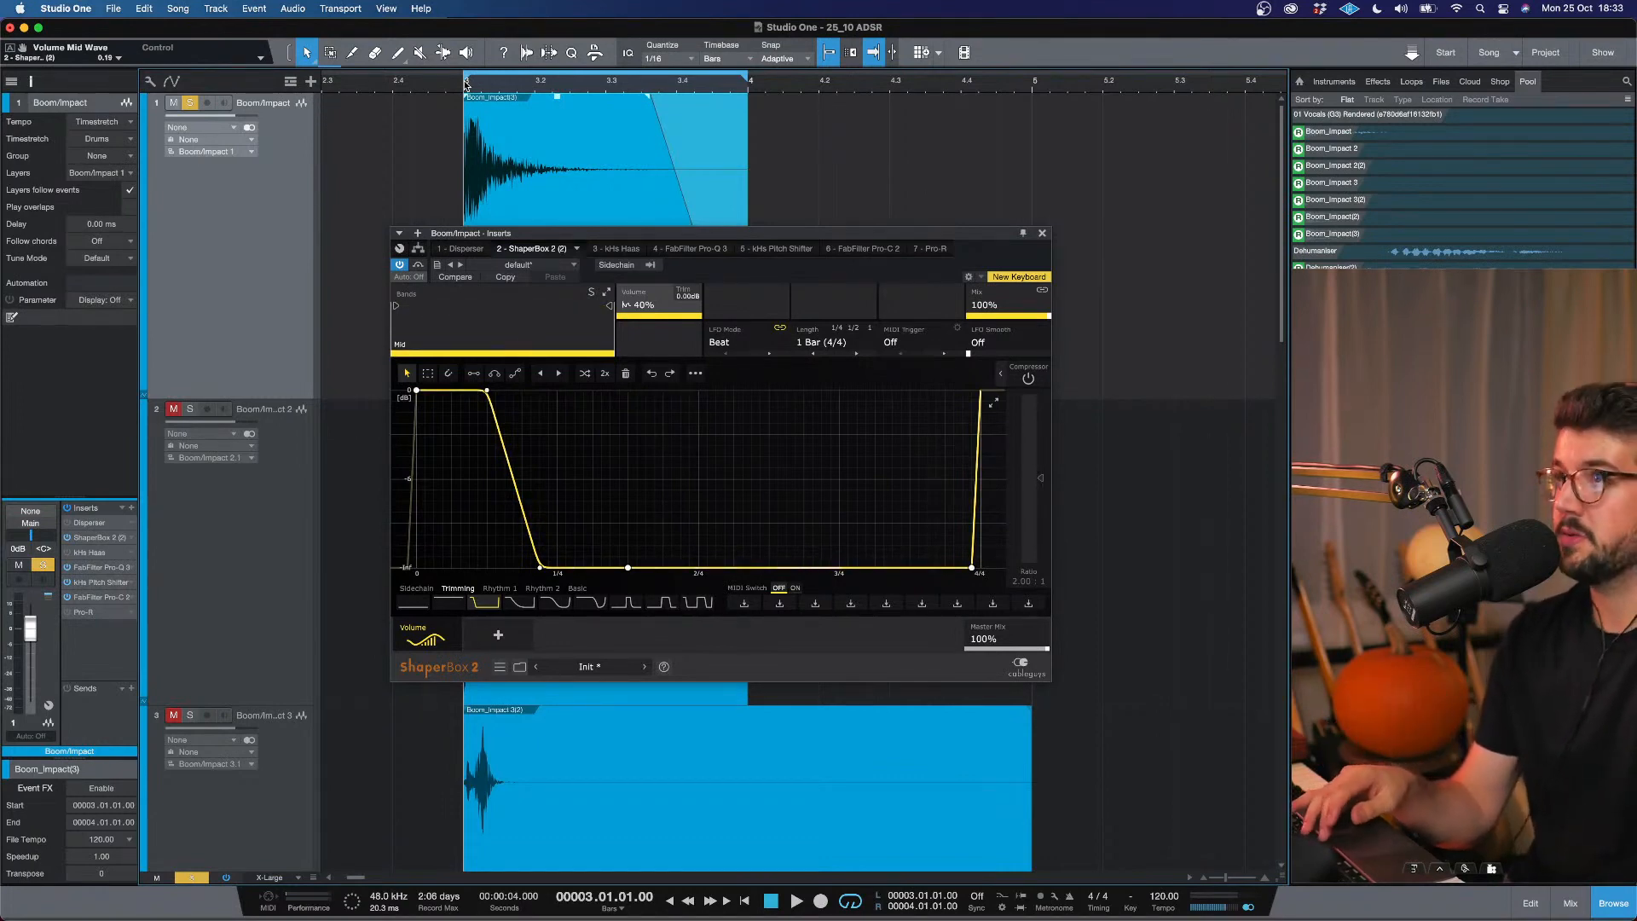
key(space)
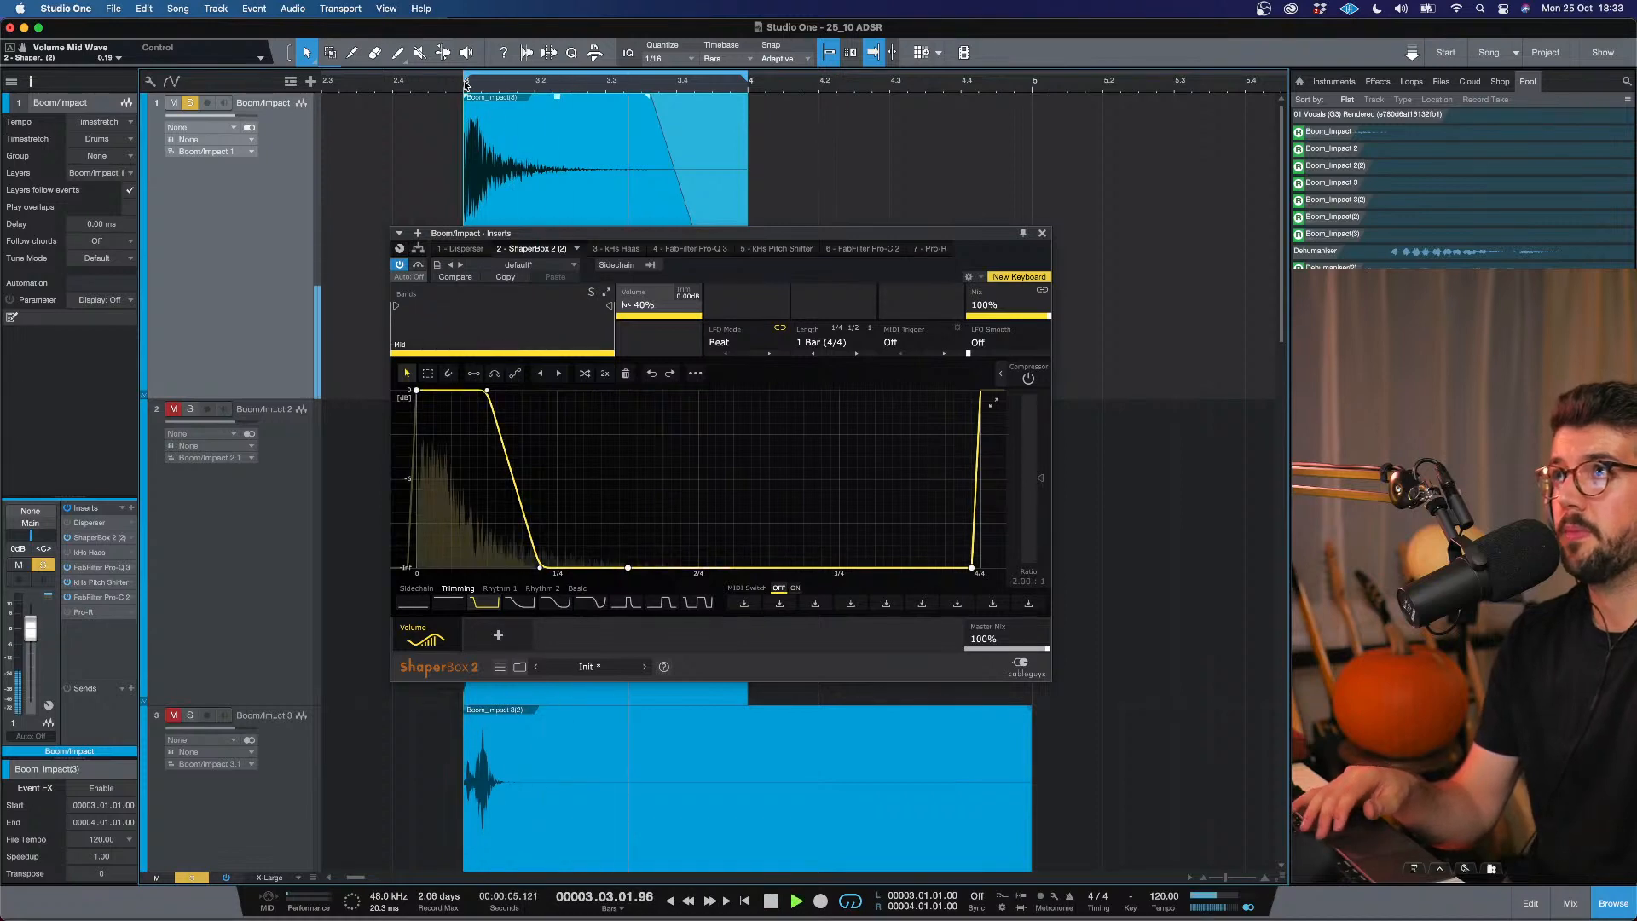
key(space)
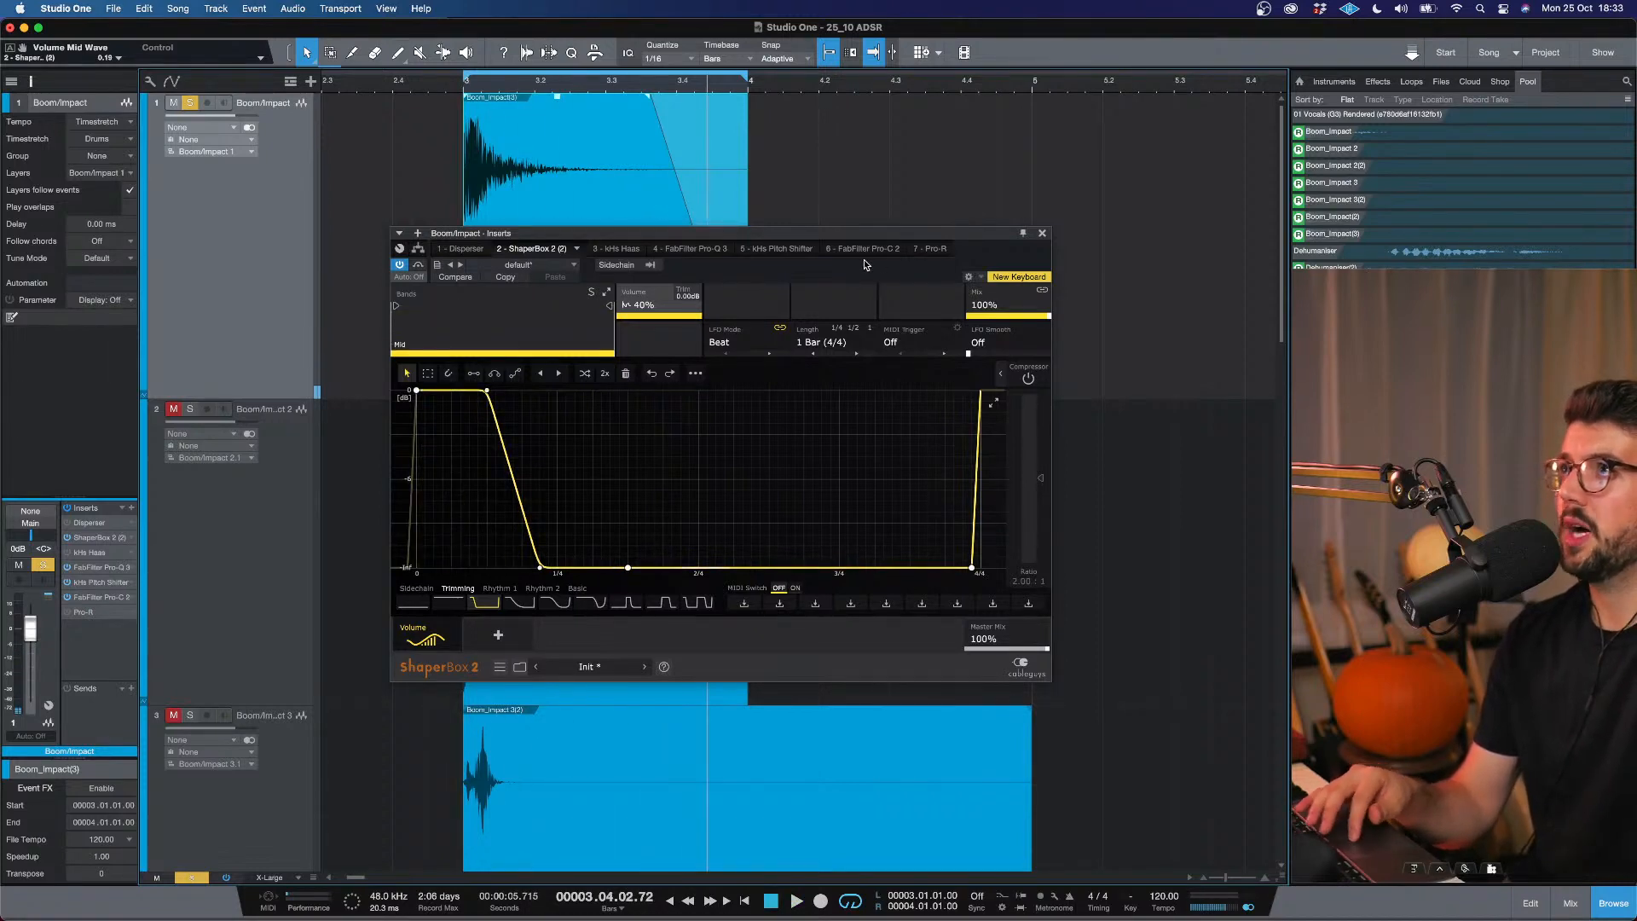
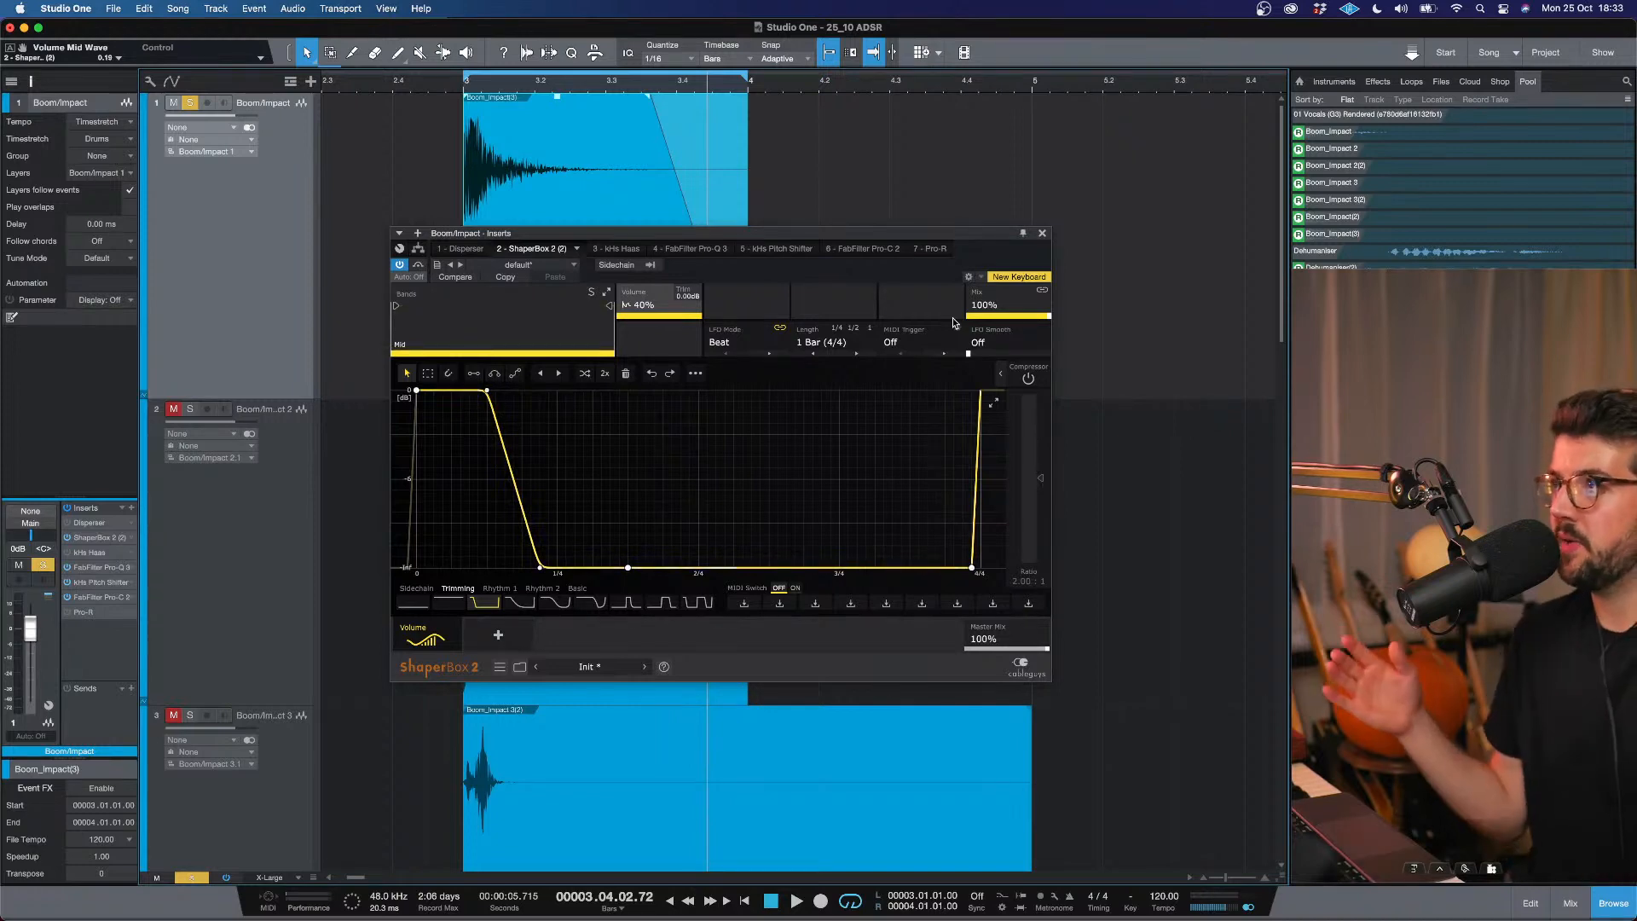
Shift the volume wave's fall later on Boom/Impact, holding full level almost to beat 1/4 and reaching silence just after it.
click(488, 391)
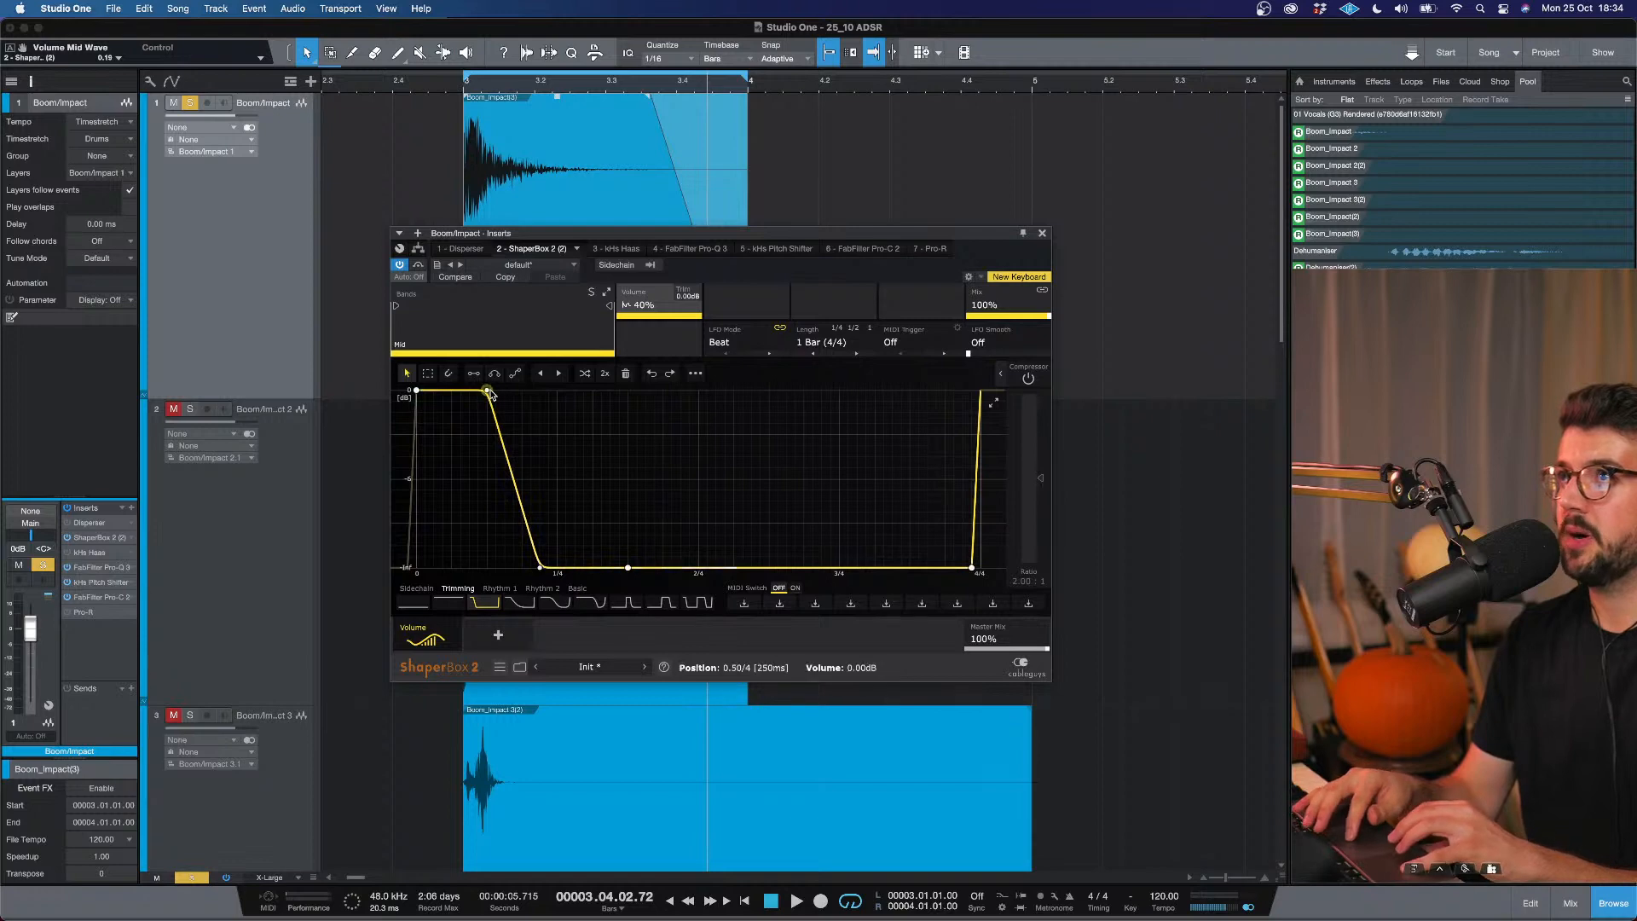
drag(490, 394, 539, 392)
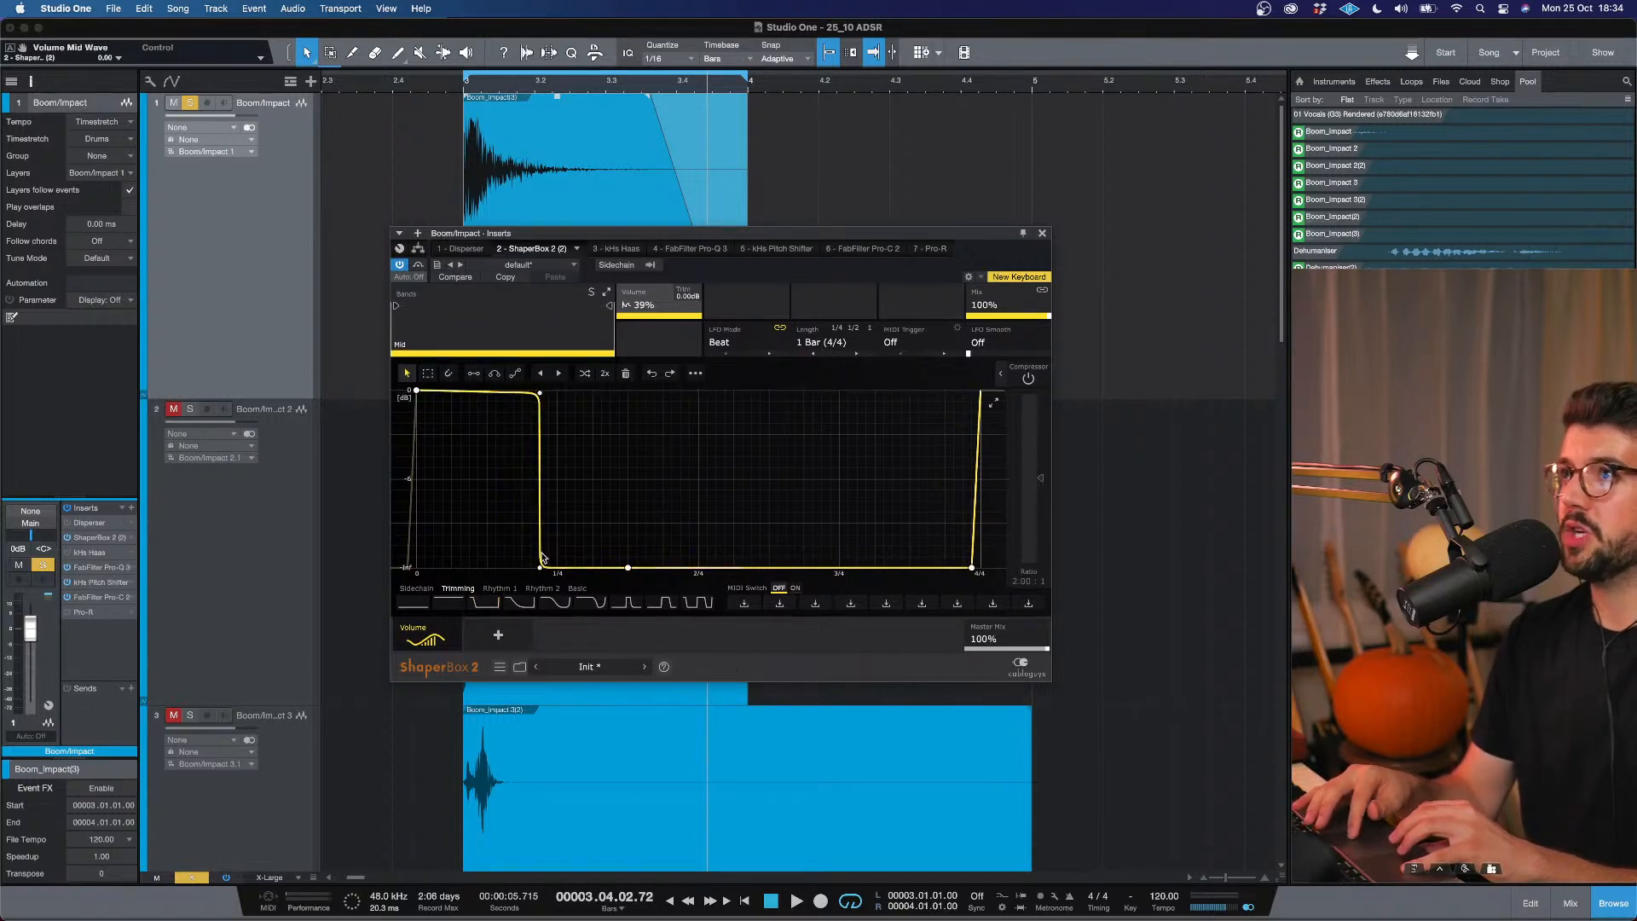
drag(541, 566, 603, 567)
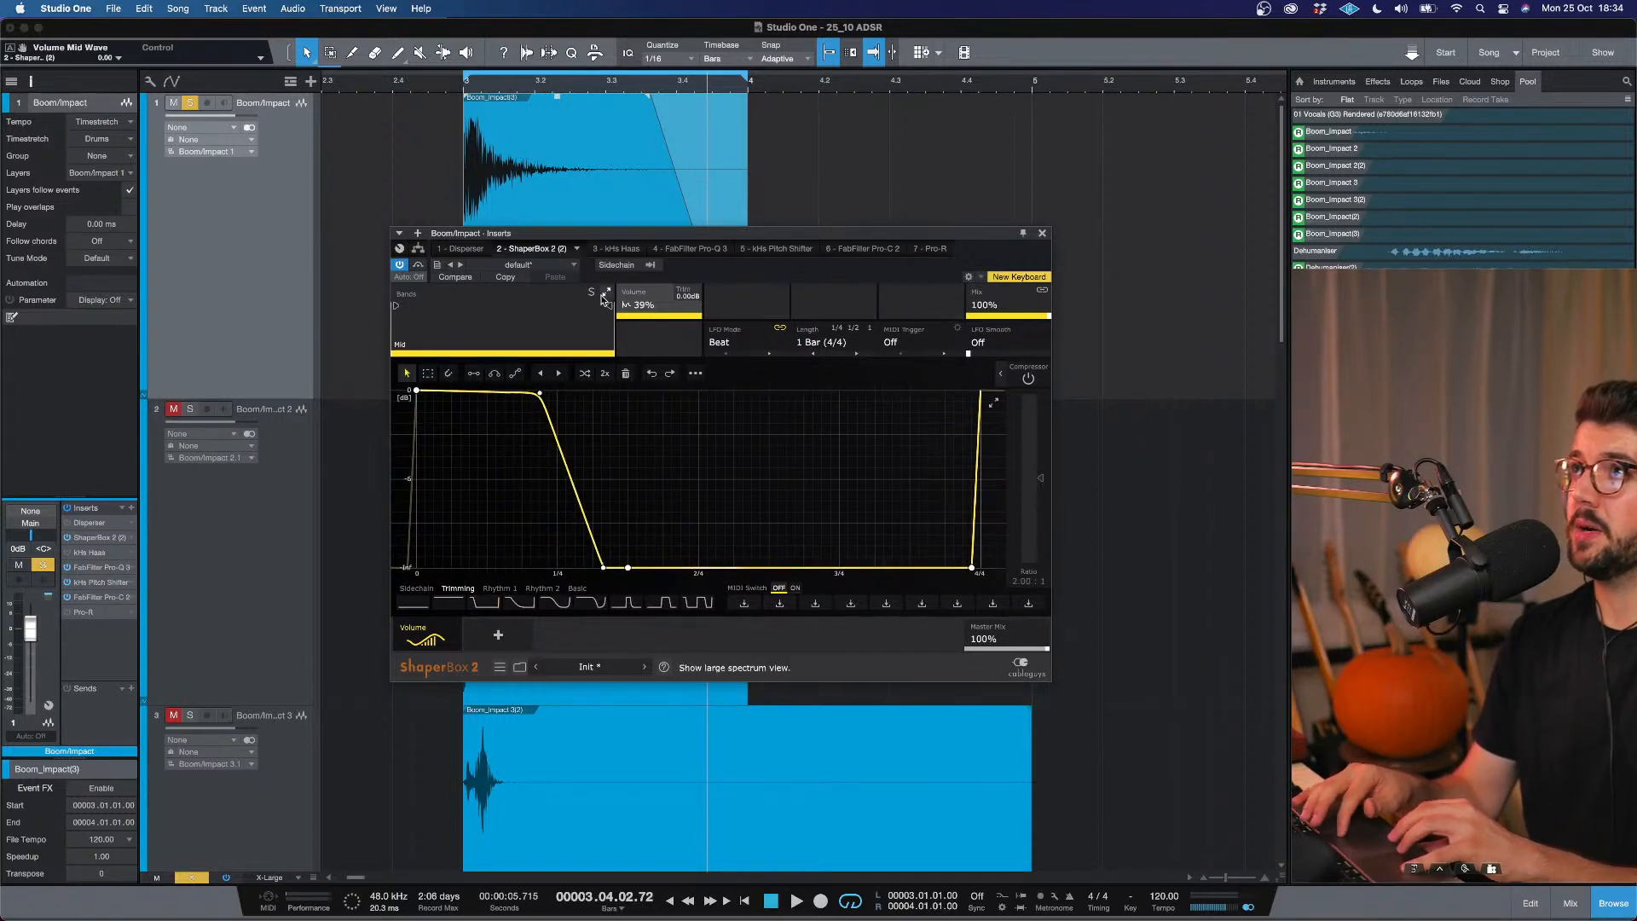
Split off a High band at about 170 Hz and load the steep-drop Trimming wave on it, comparing with the Mid band.
drag(613, 306, 461, 305)
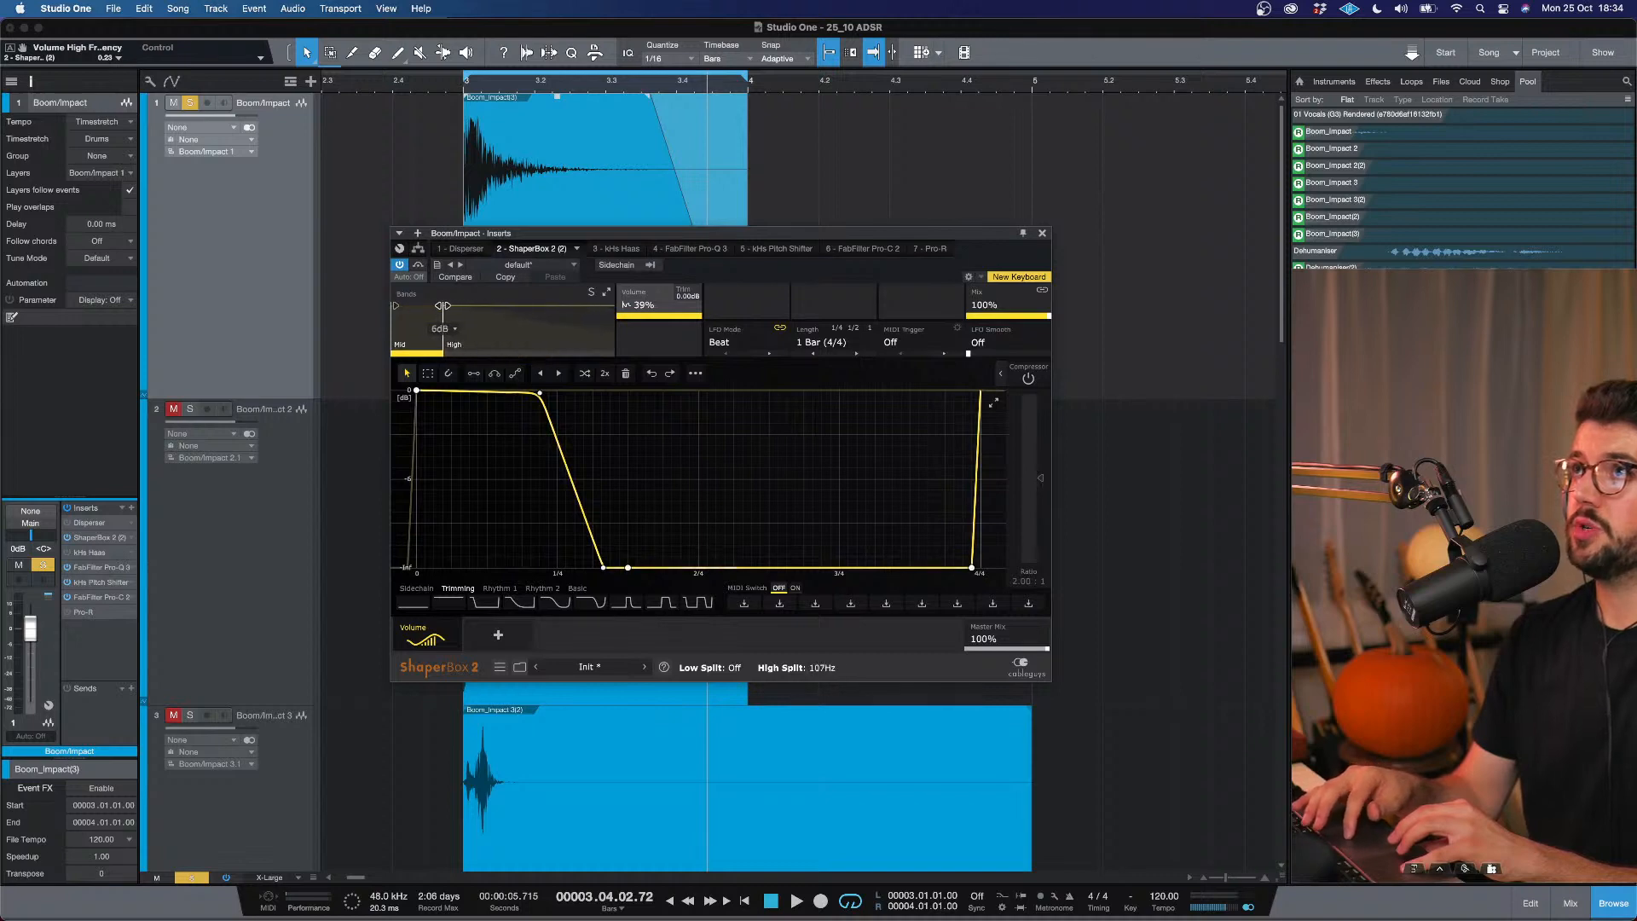
key(space)
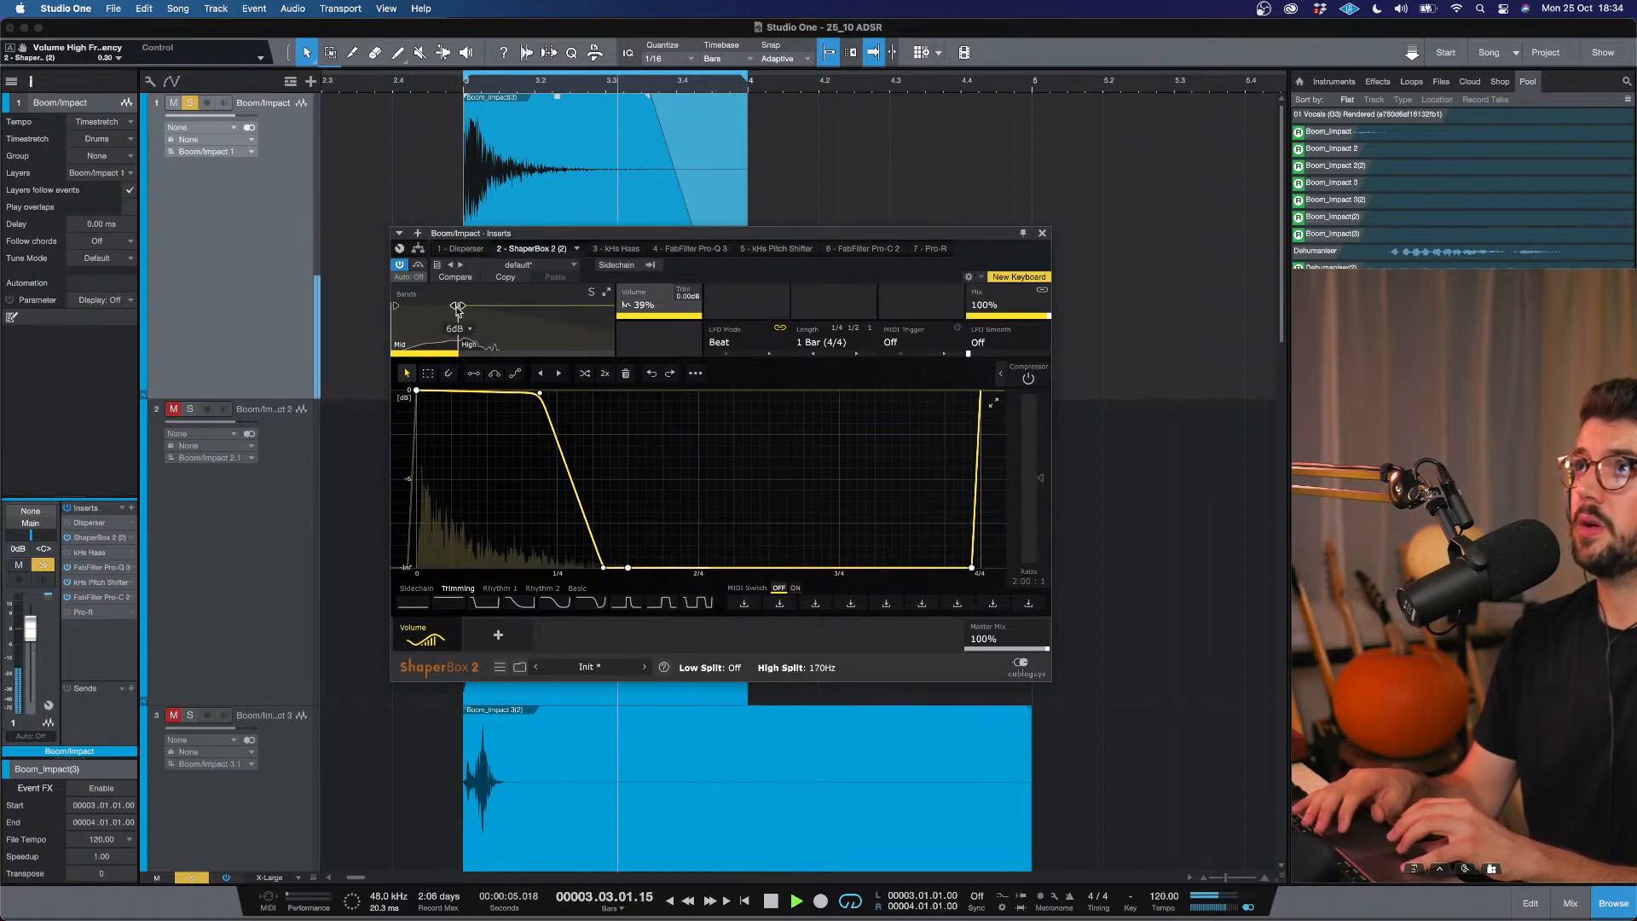
click(507, 337)
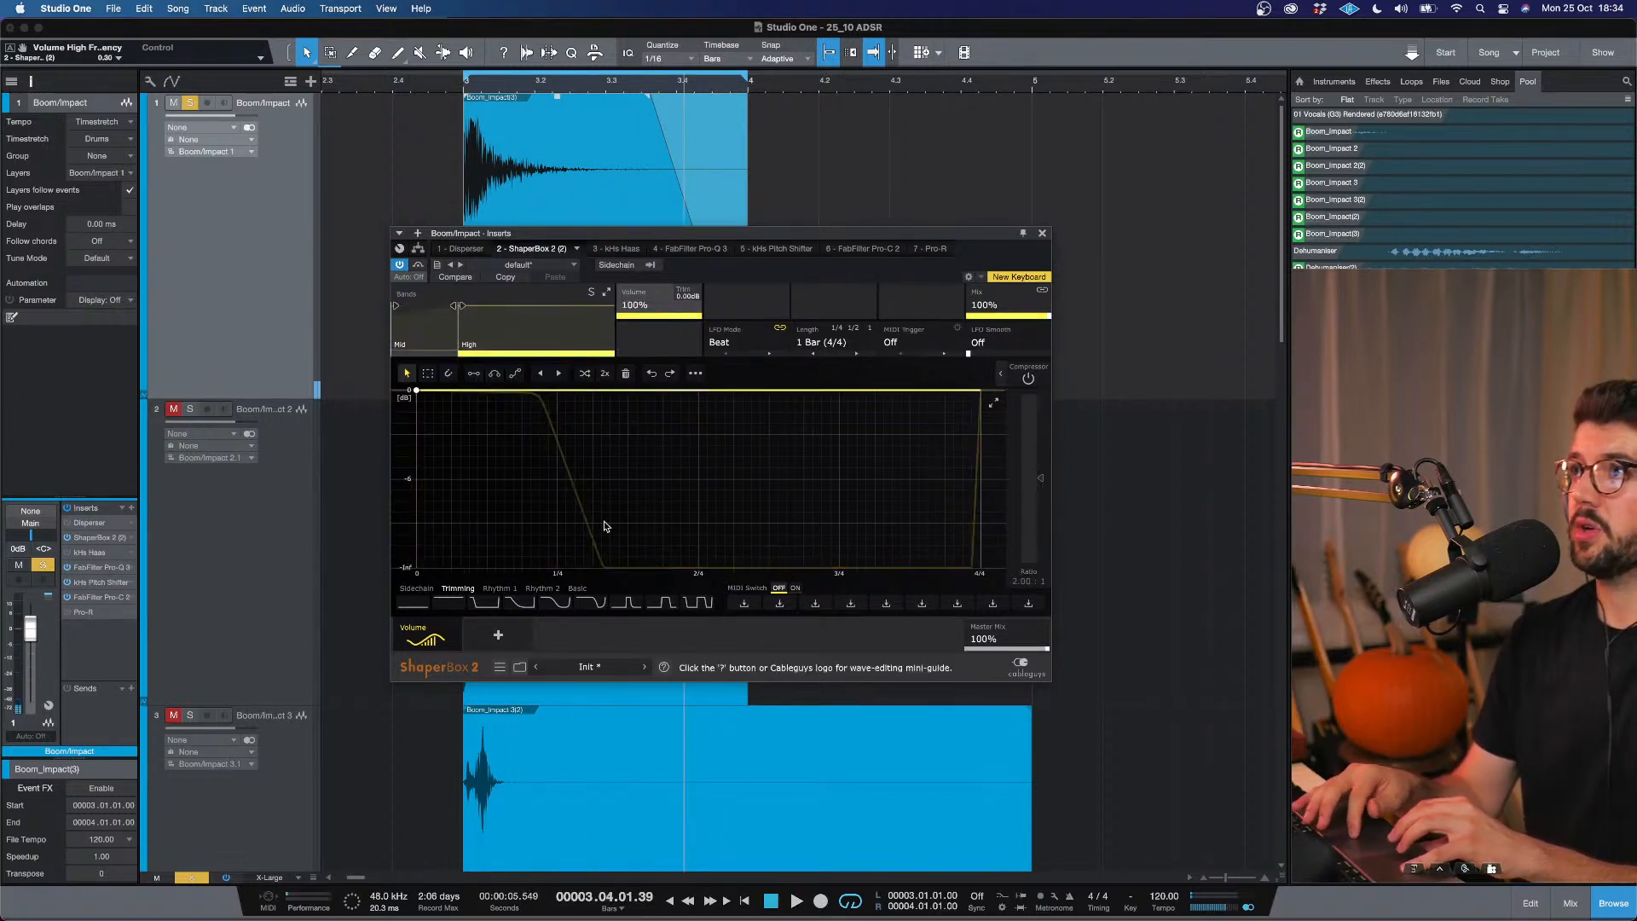
click(498, 605)
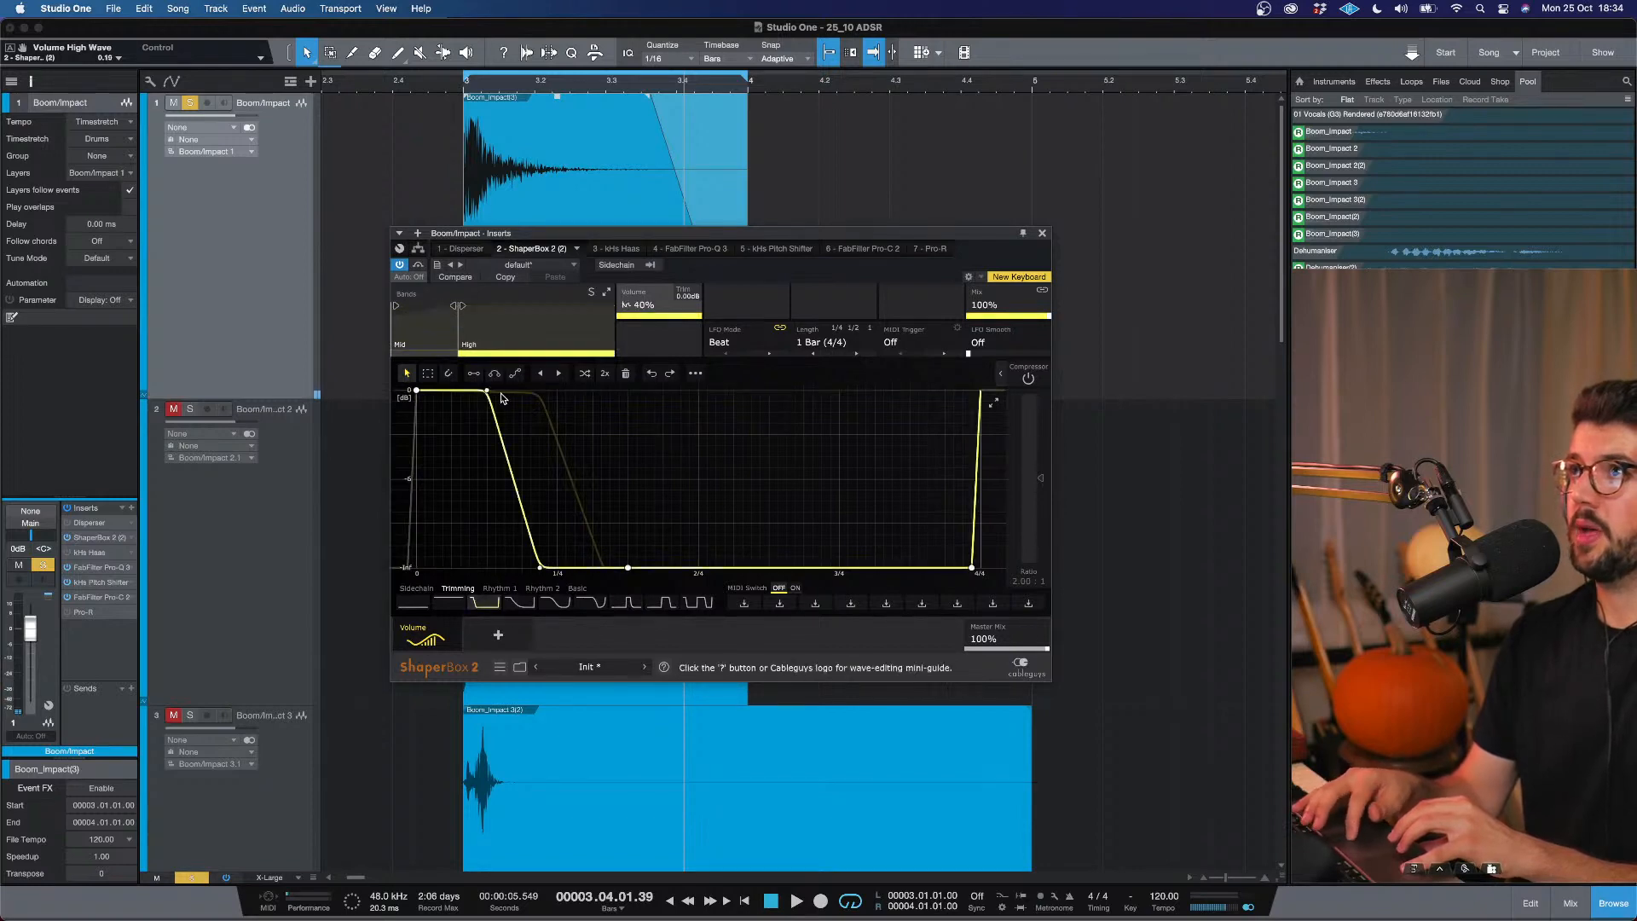
drag(475, 380, 540, 393)
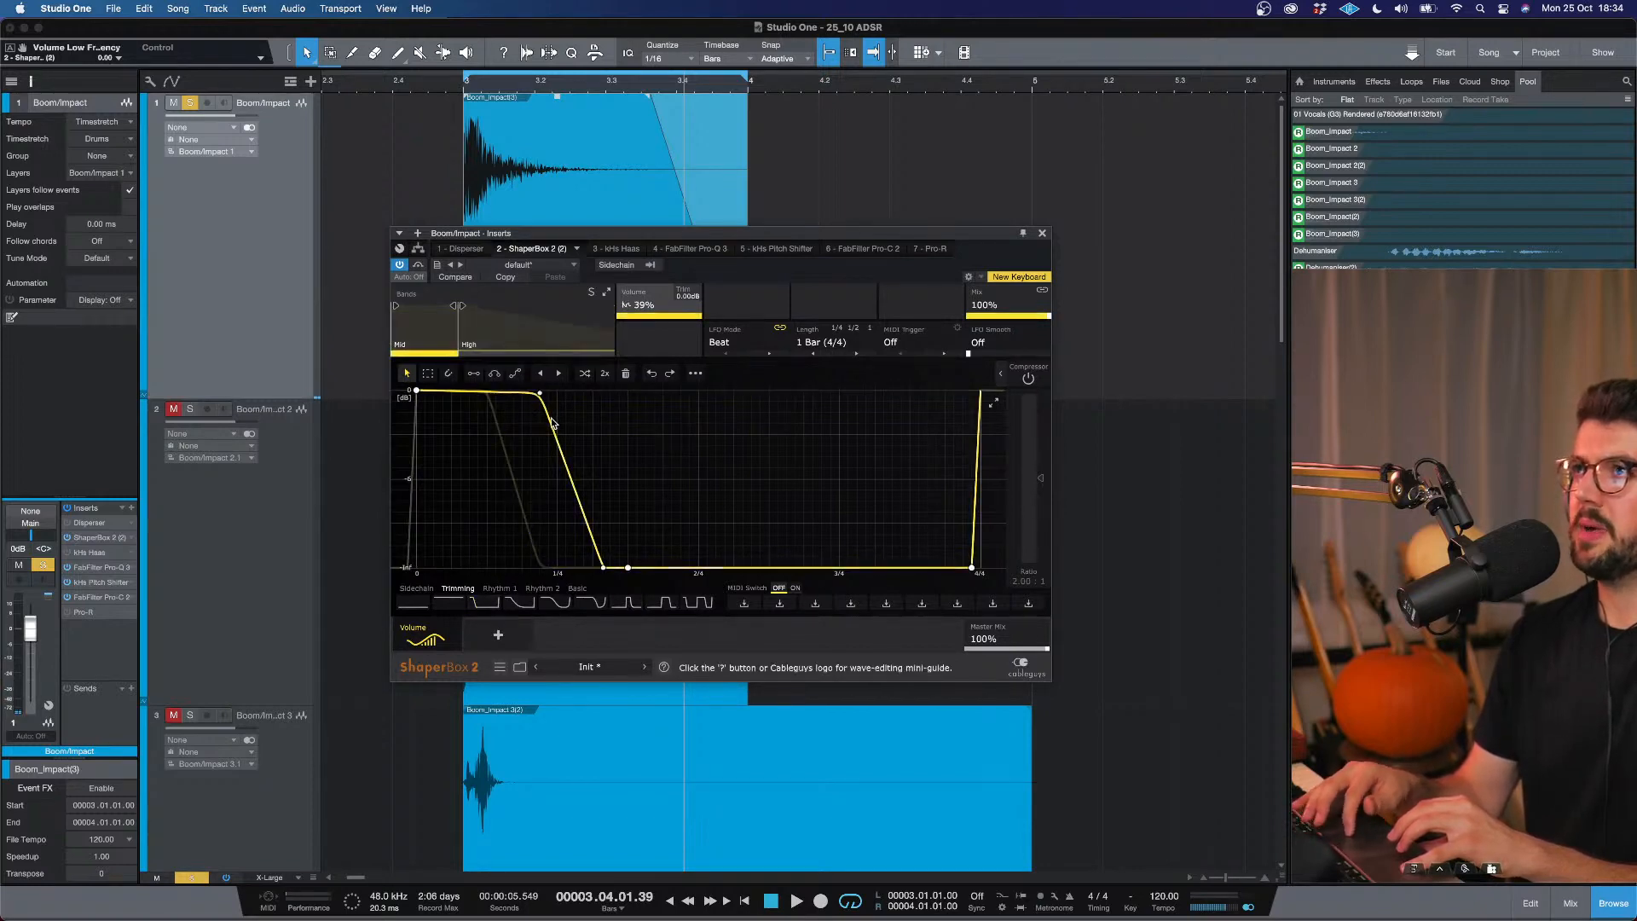
key(super+z)
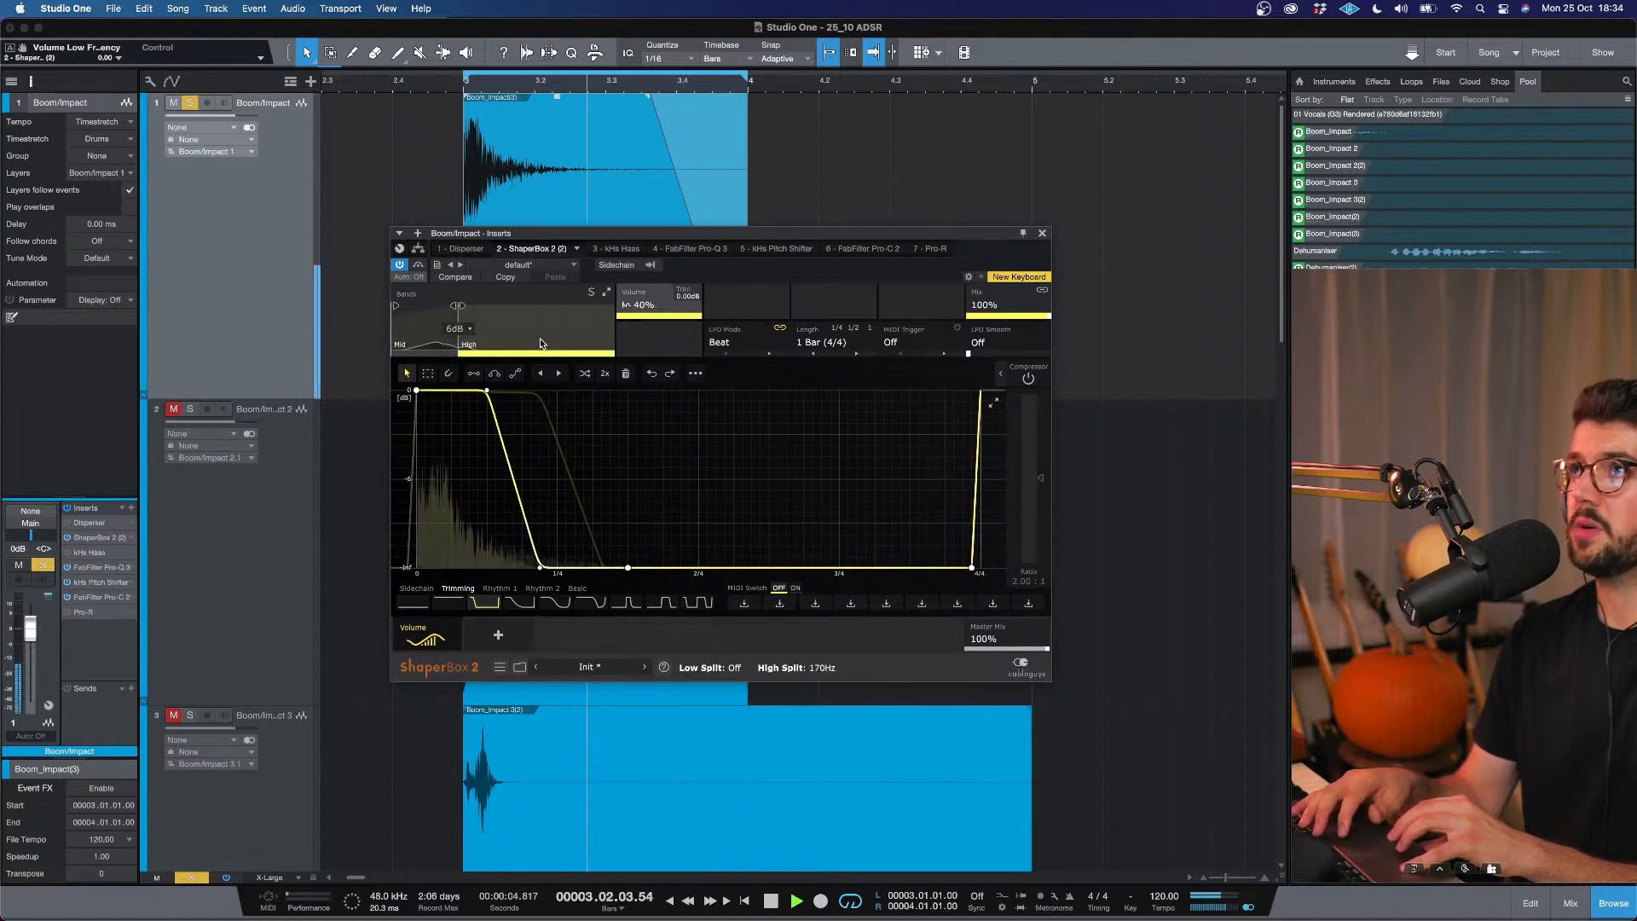
Reshape the High band's volume wave to hold full level until about 363 ms and reach silence at about 557 ms.
drag(486, 390, 519, 391)
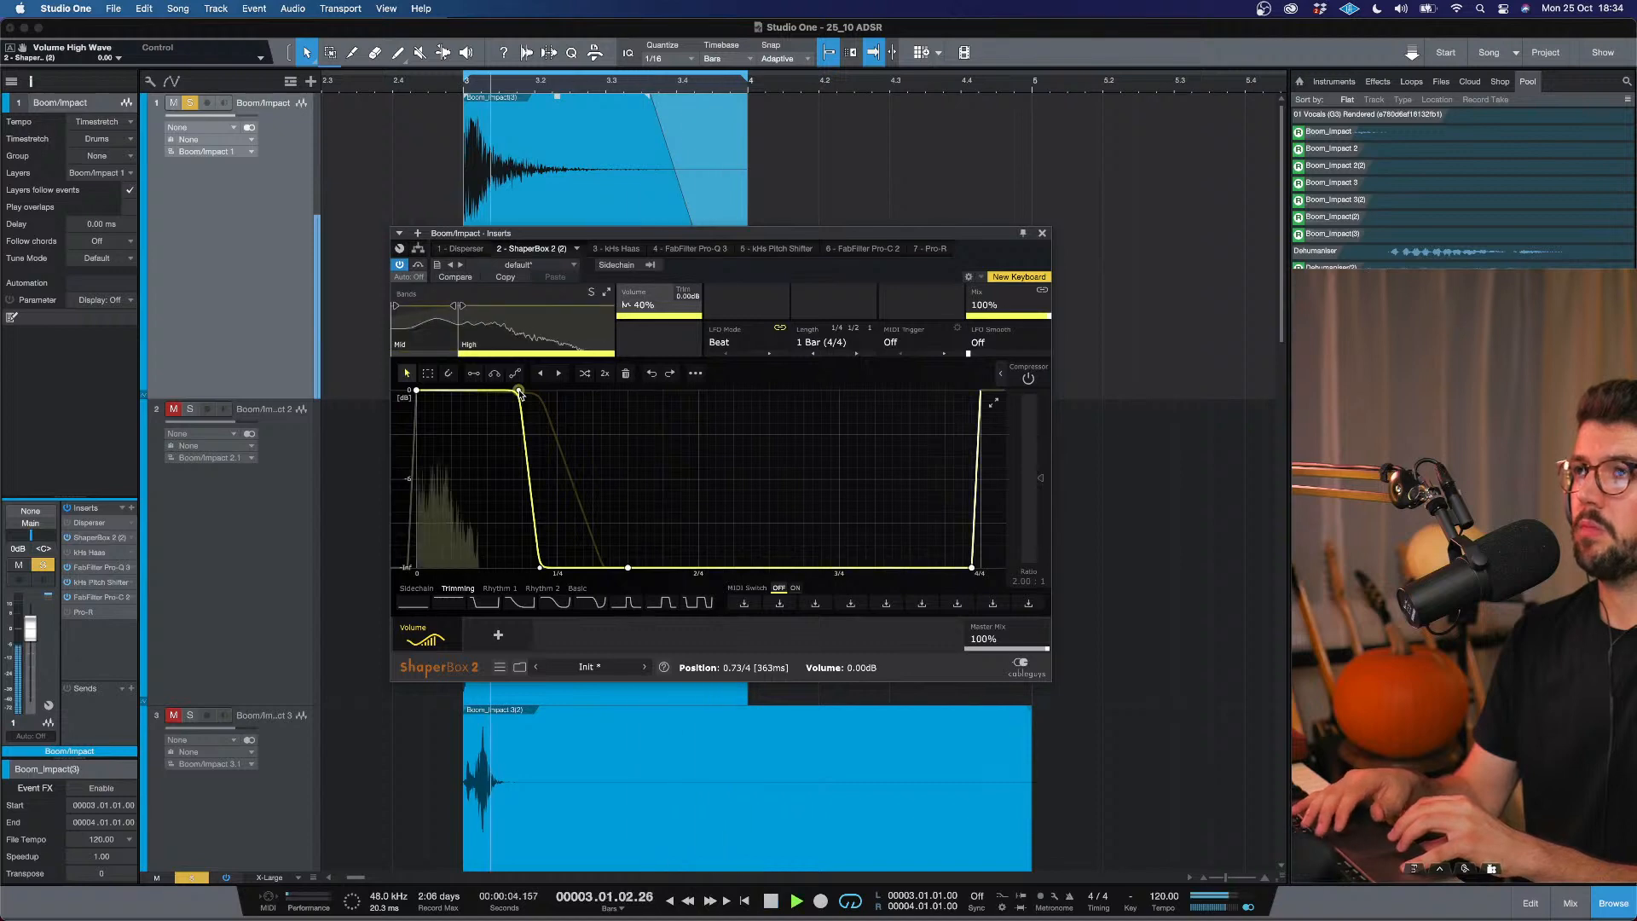
key(space)
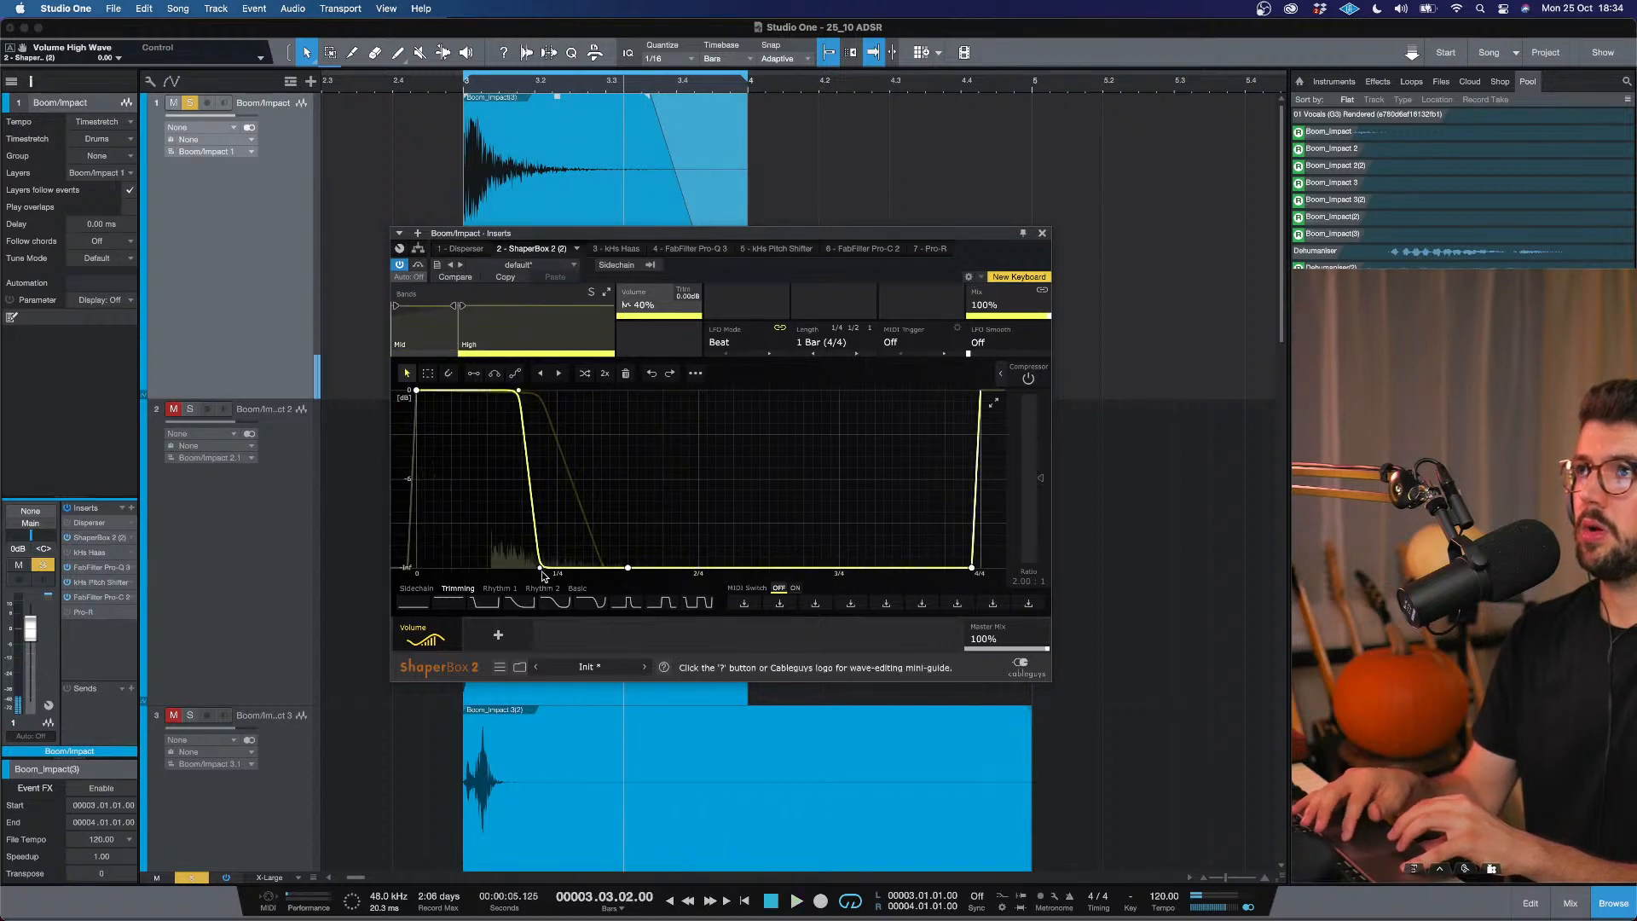
drag(541, 567, 574, 568)
key(space)
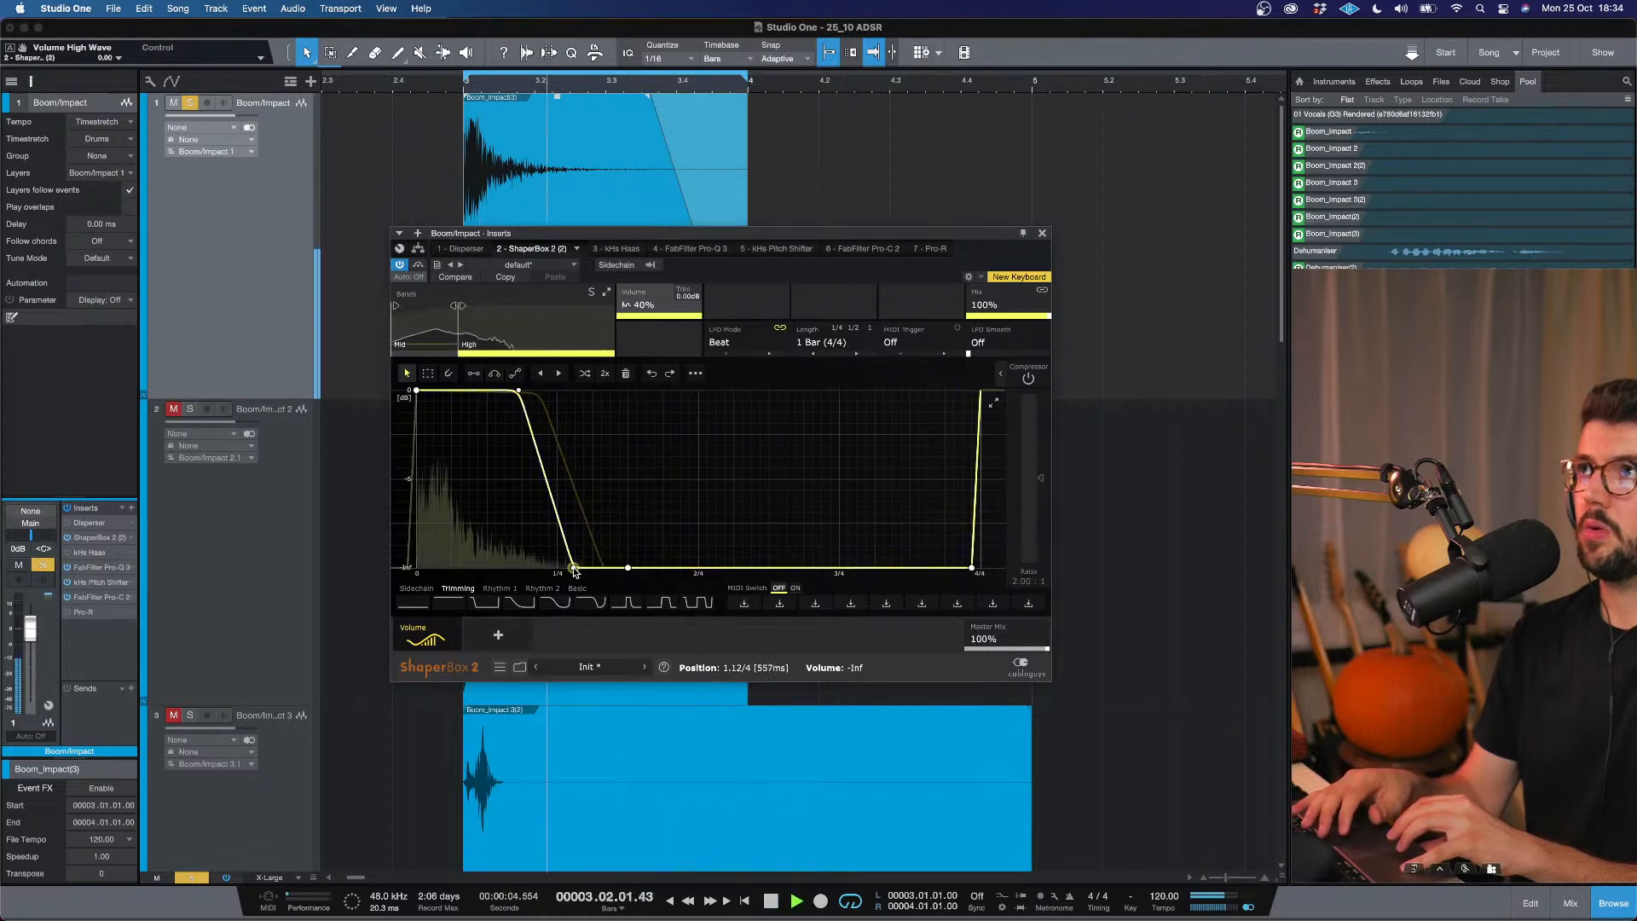
Stretch the High band's fall so it reaches silence at about 977 ms, and audition the hit.
drag(574, 568, 692, 570)
key(space)
key(super+z)
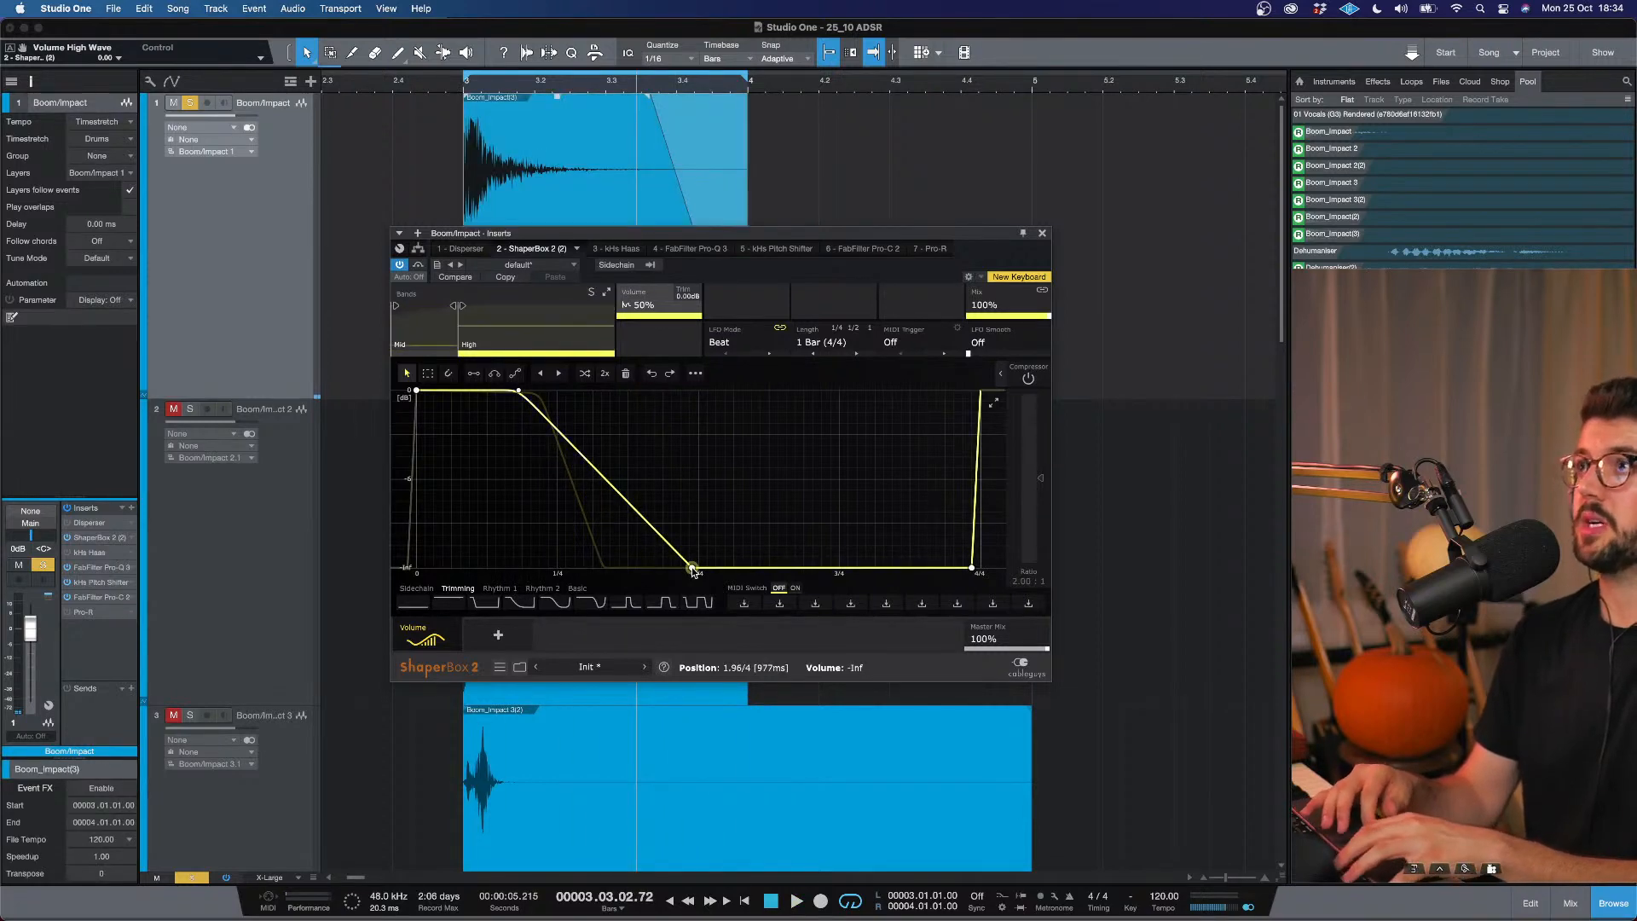
key(space)
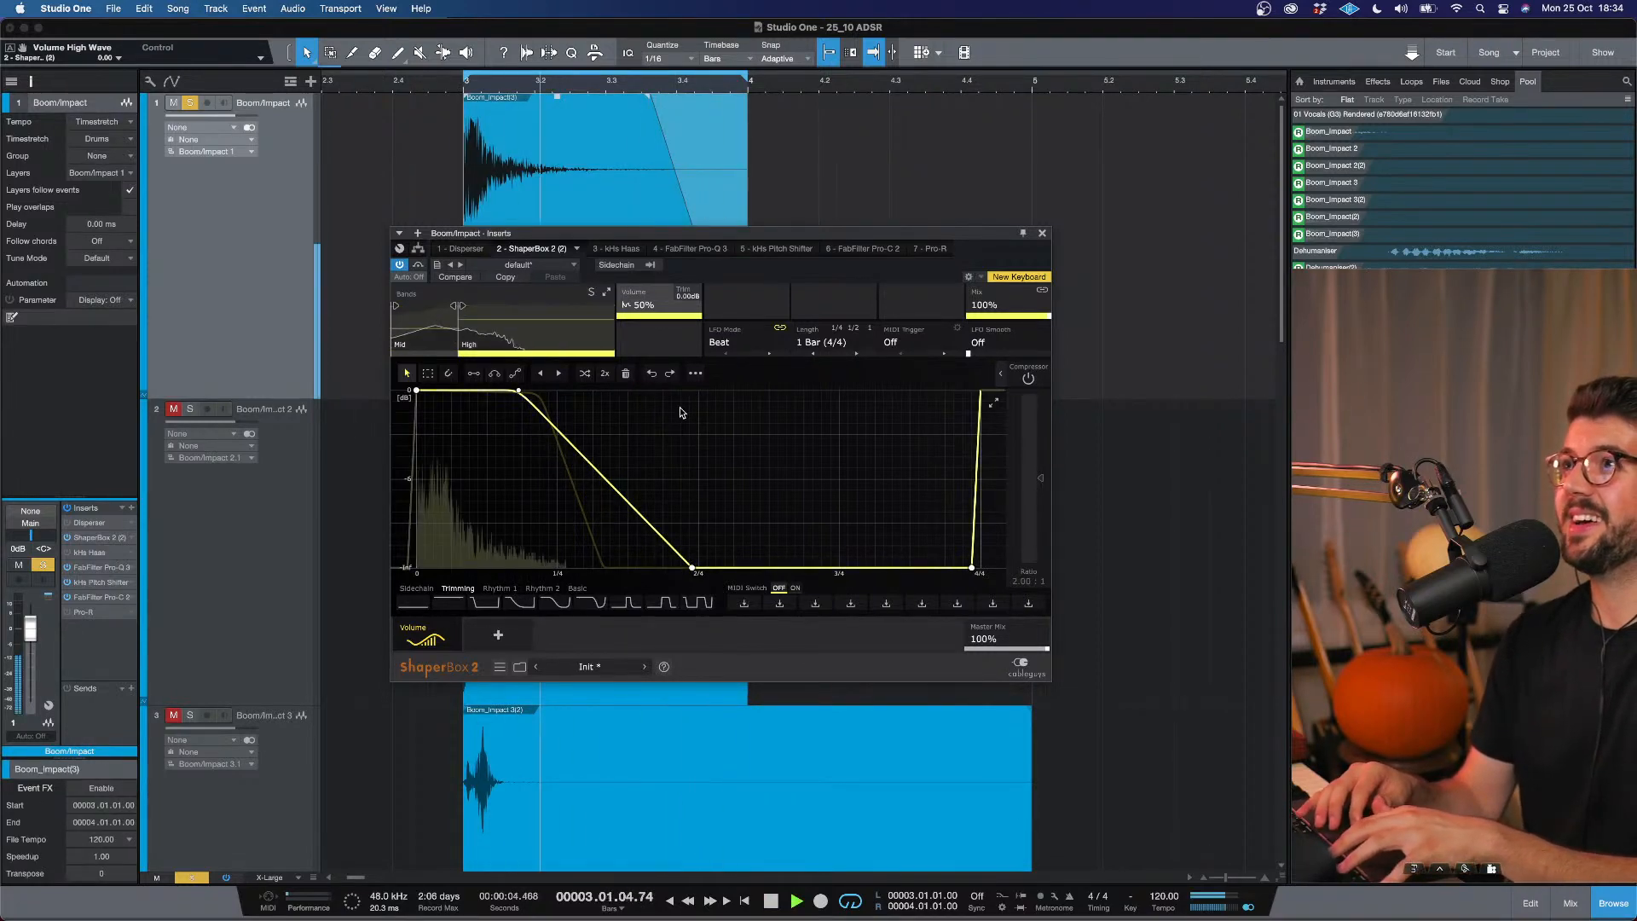
key(space)
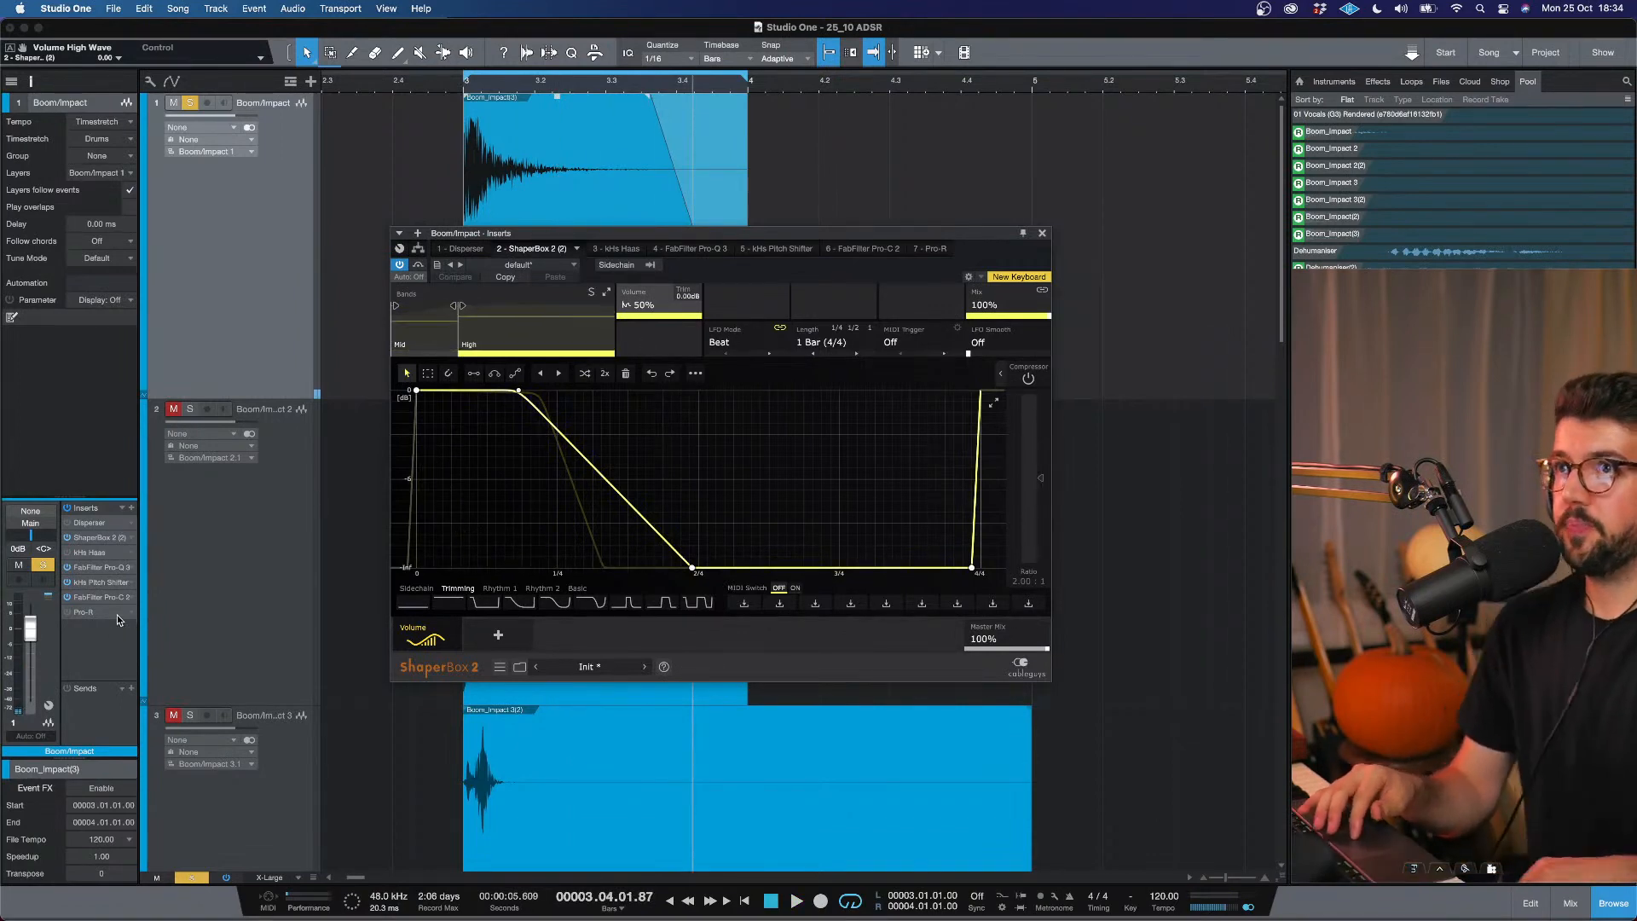
Close the Boom/Impact effects, then solo and select the Boom/Impact 2 track and audition its hit.
click(1044, 234)
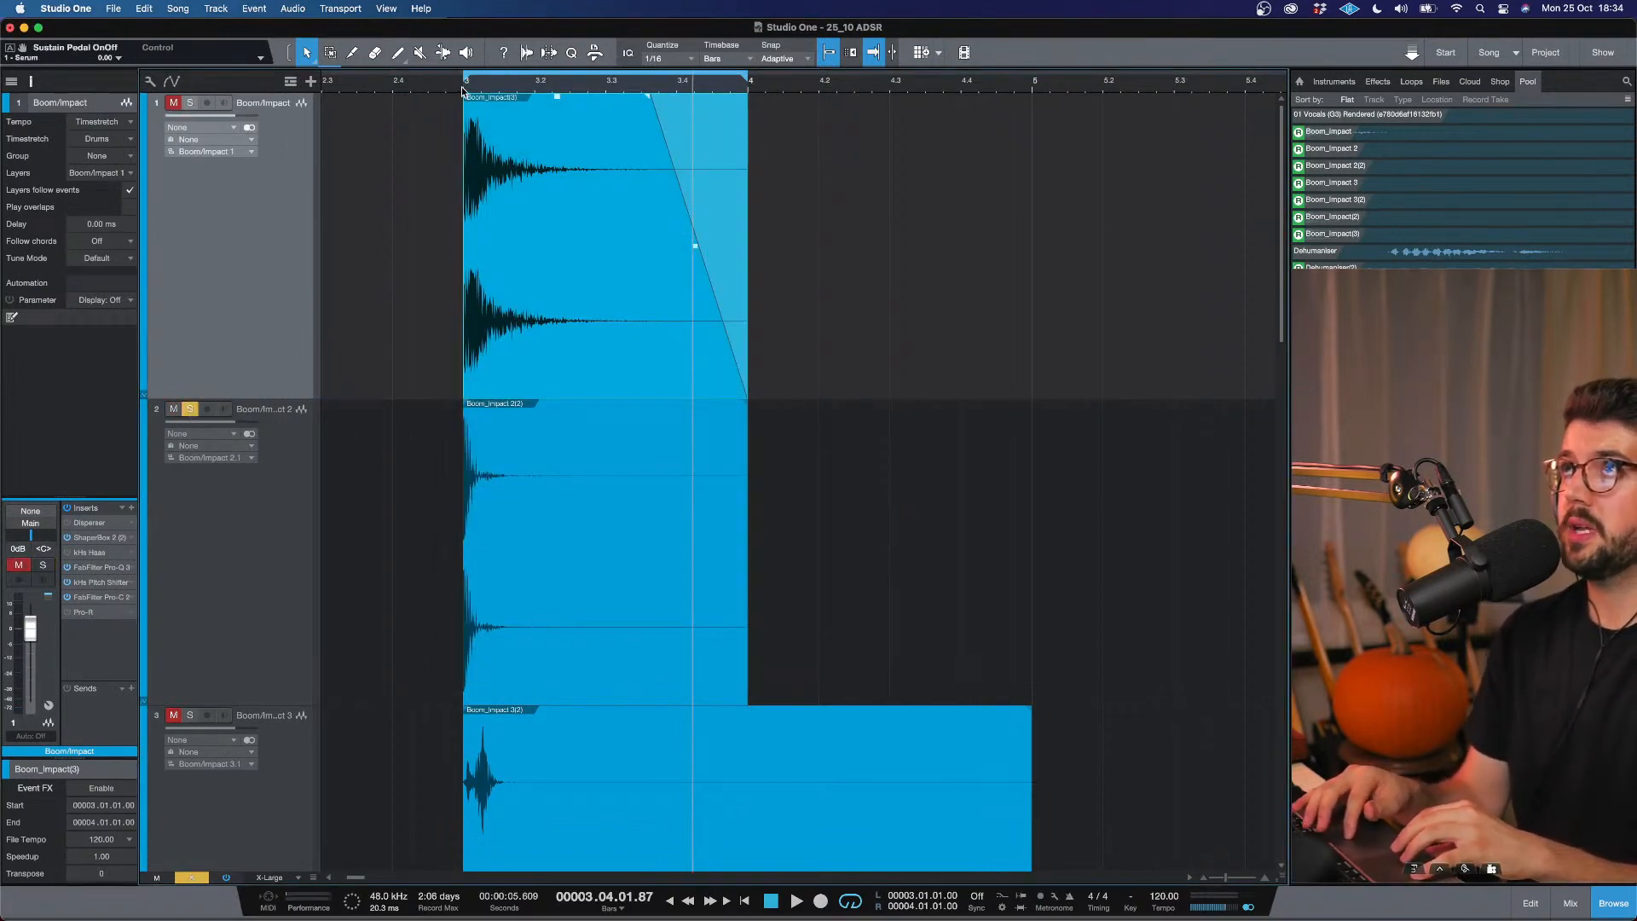
click(228, 585)
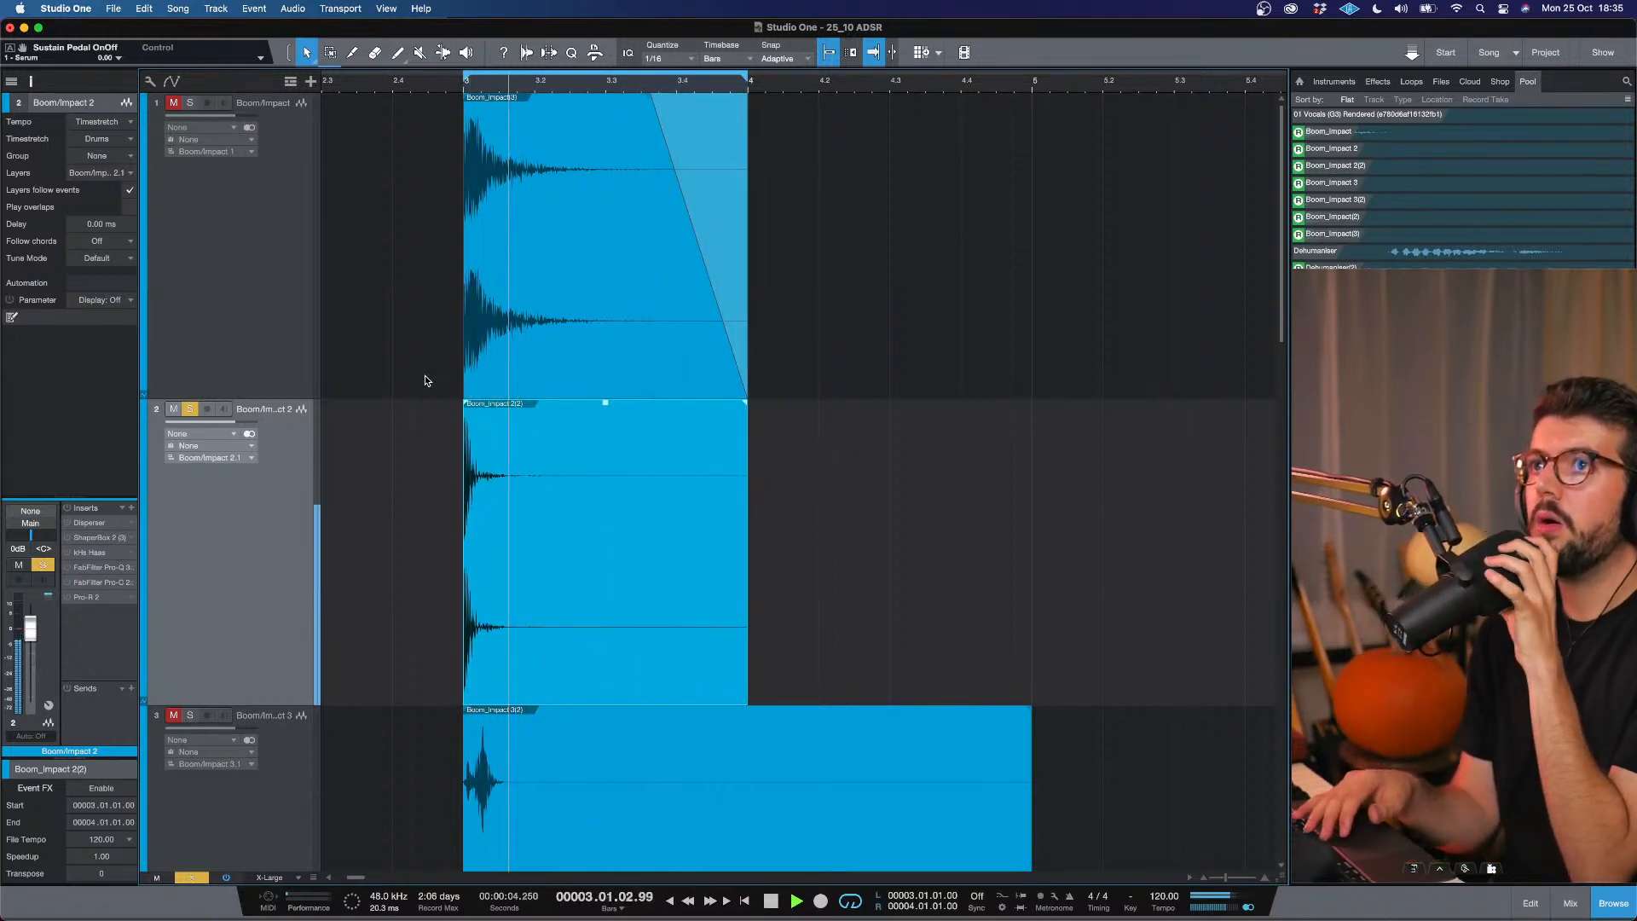
key(space)
Lower the gain of the Boom/Impact 2 event slightly, bounce it to a new event, and play it back.
drag(605, 403, 606, 402)
click(607, 407)
click(603, 416)
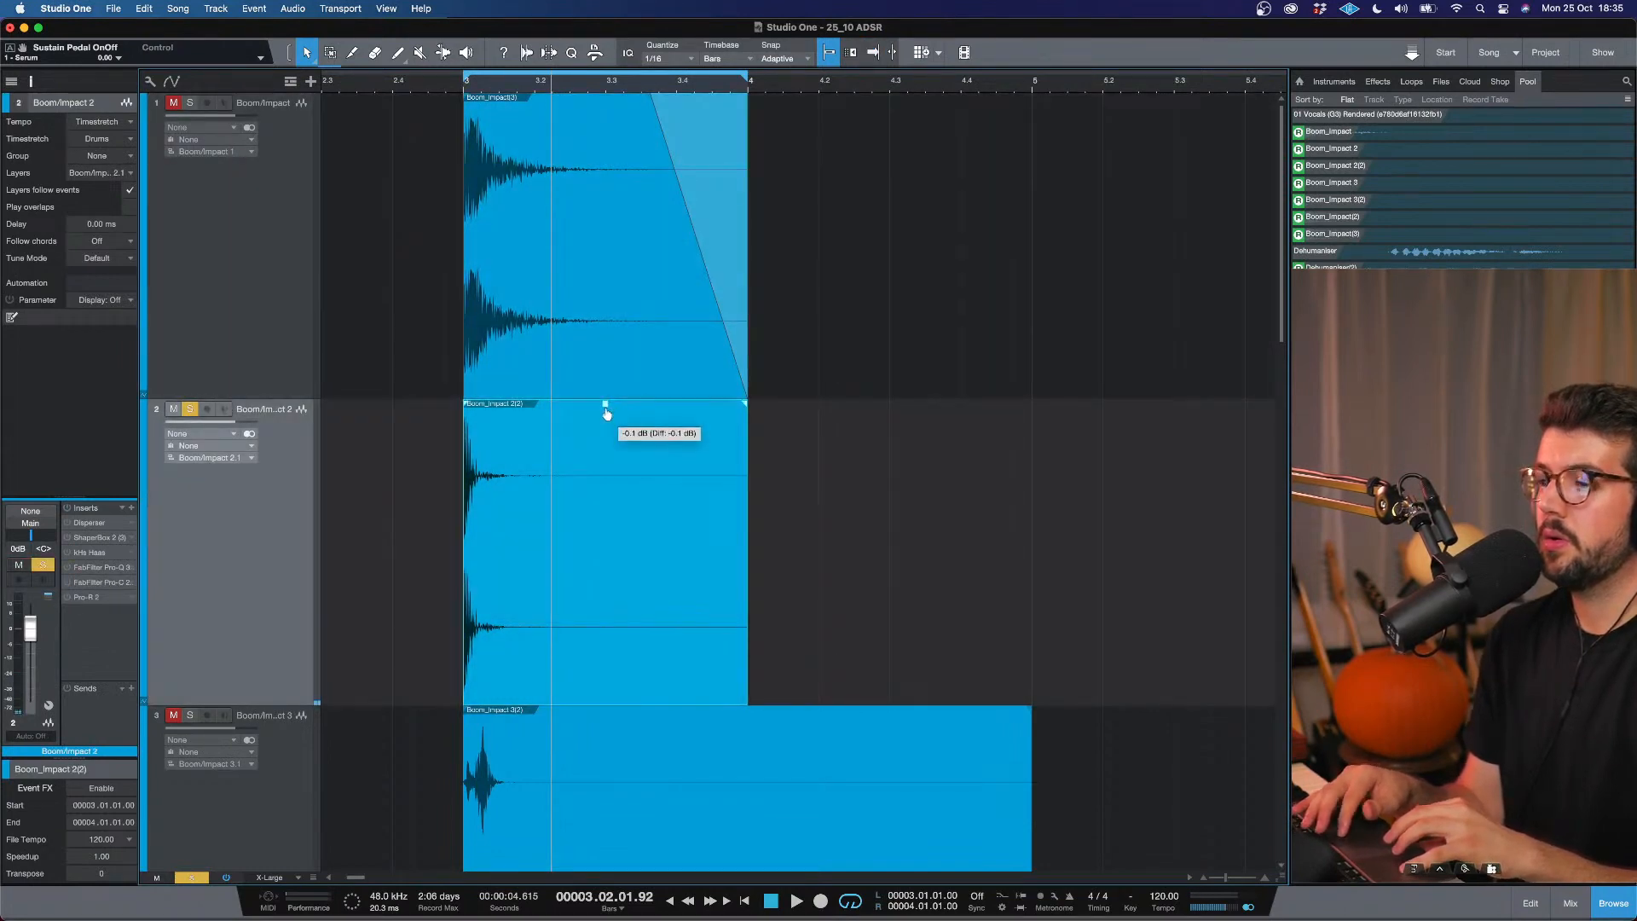
drag(606, 414, 610, 427)
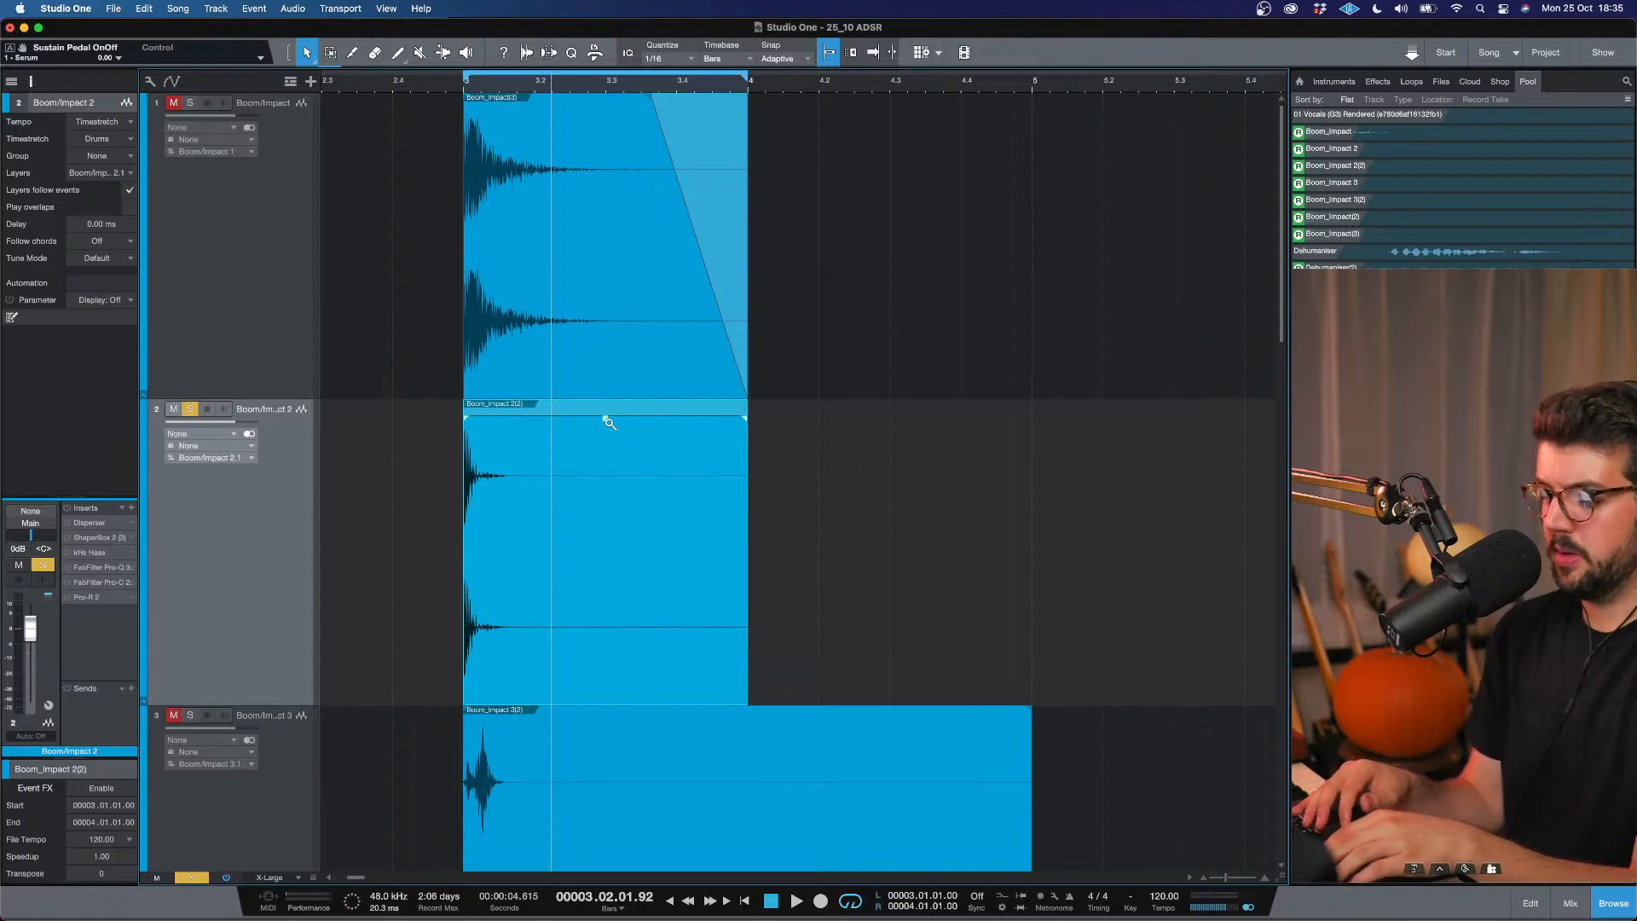
key(space)
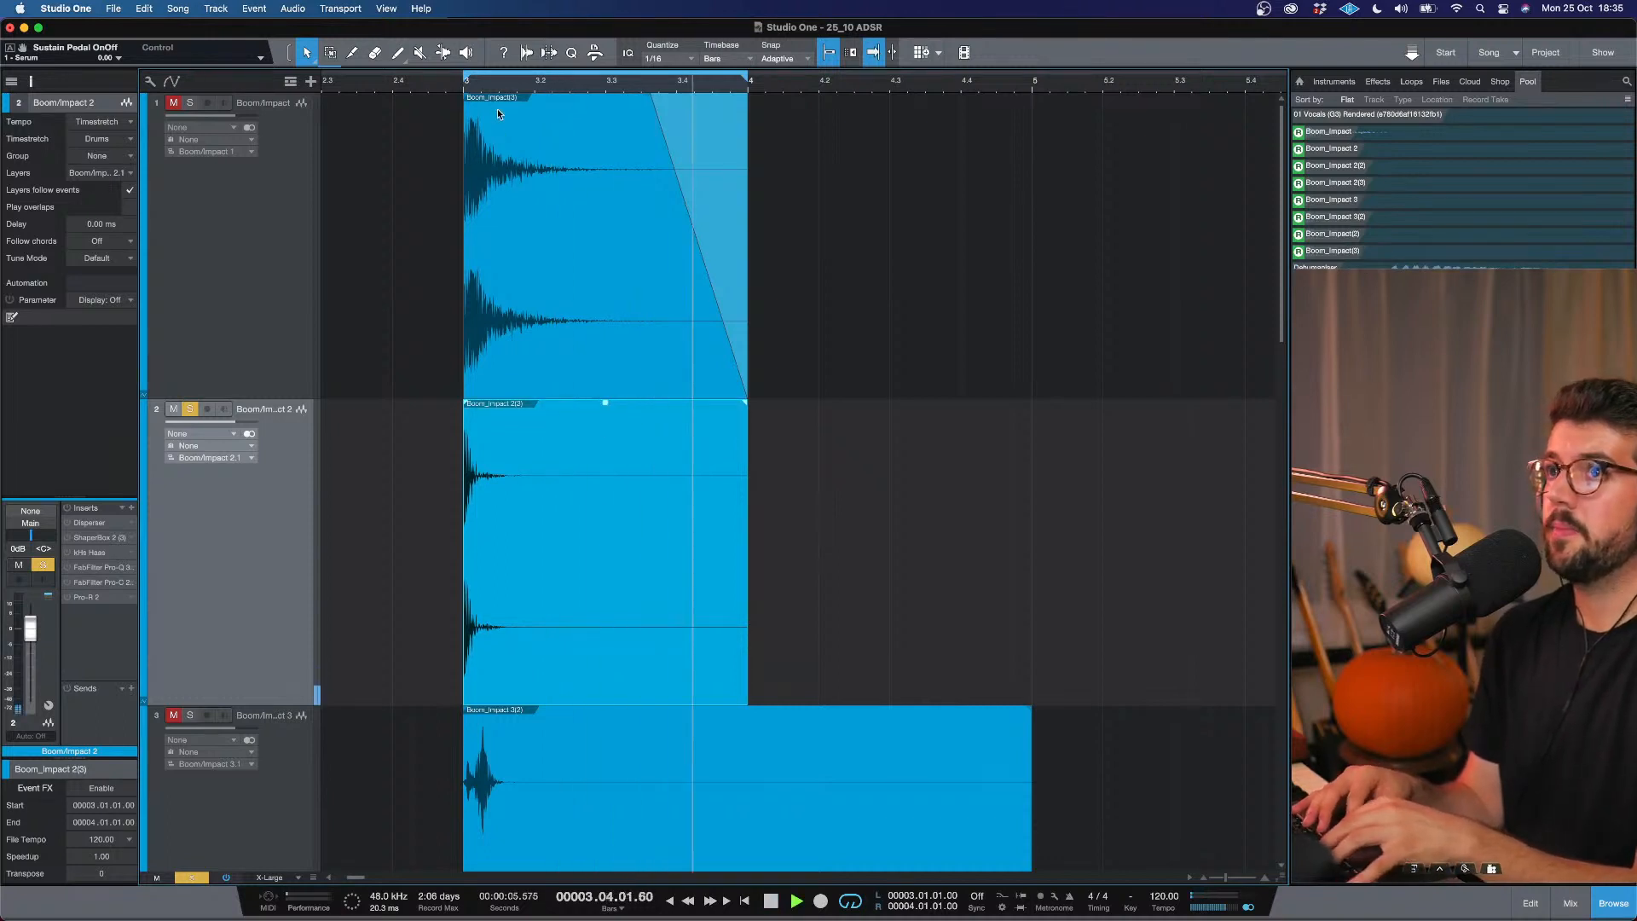
key(space)
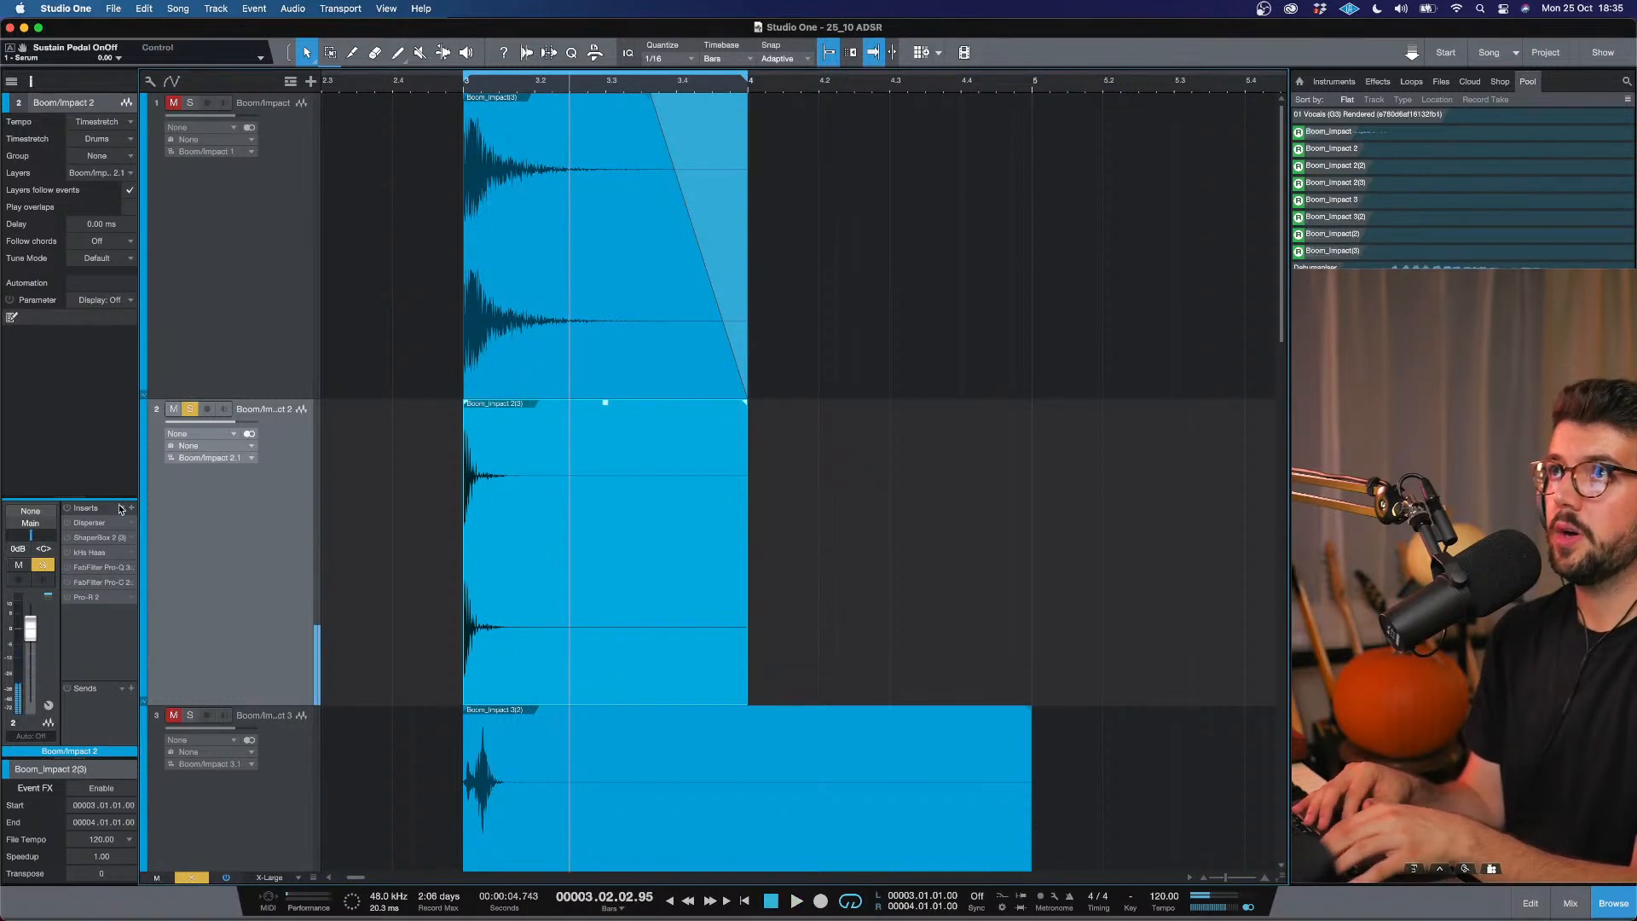
Enable Pro-Q 3 on Boom/Impact 2 with a low cut at about 95 Hz and a high cut at about 2.6 kHz.
click(92, 568)
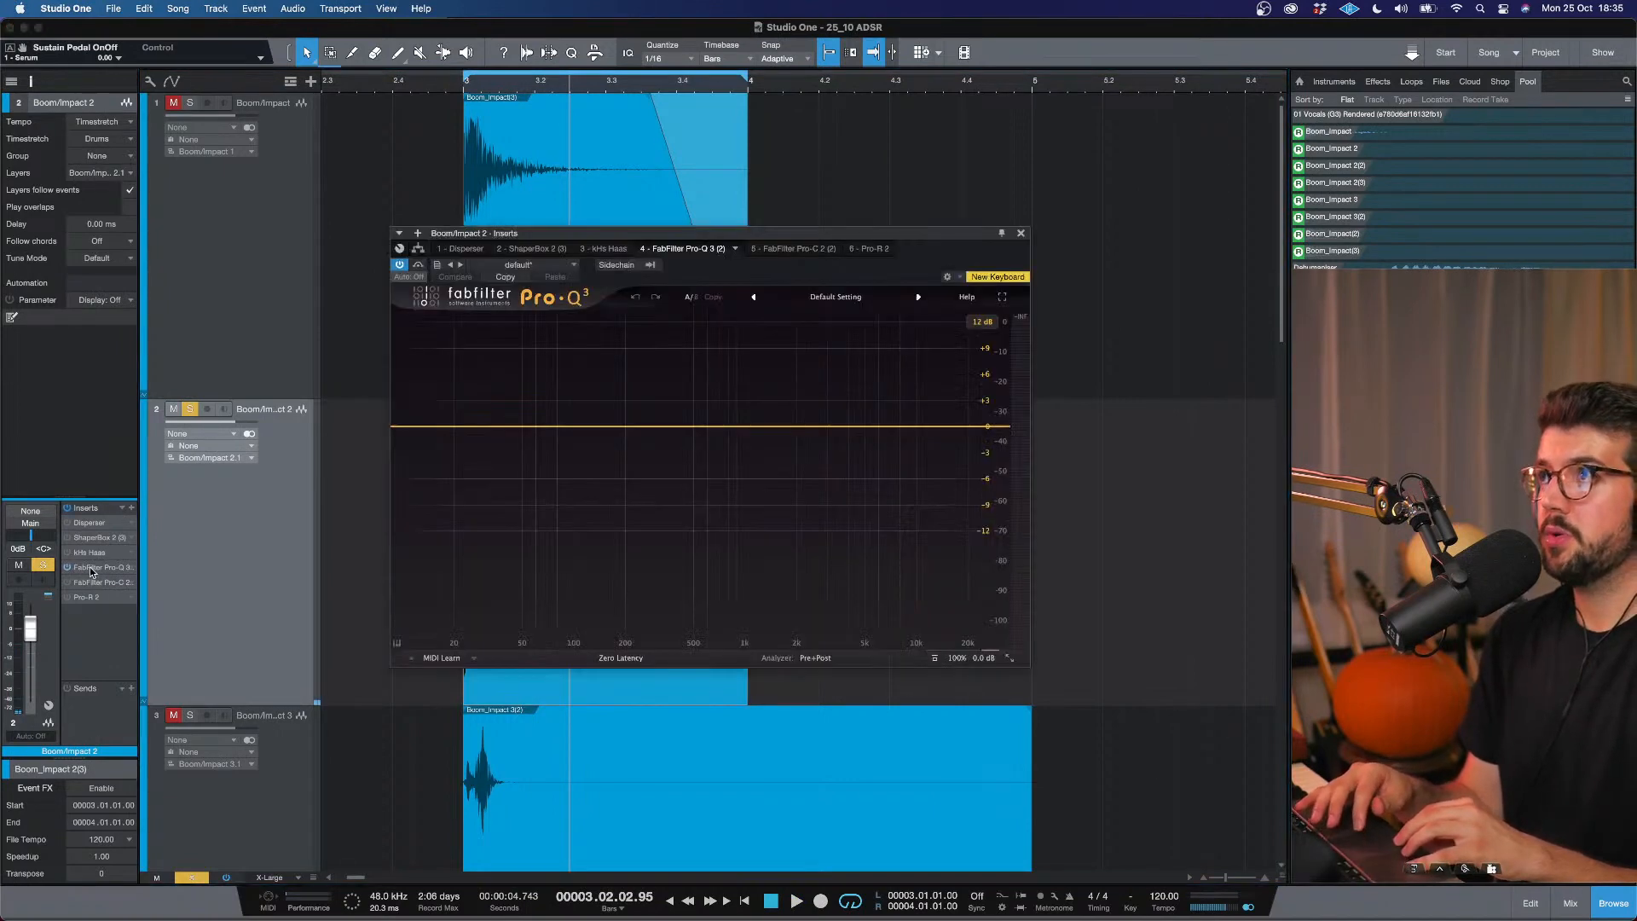
click(414, 428)
drag(413, 427, 571, 424)
key(space)
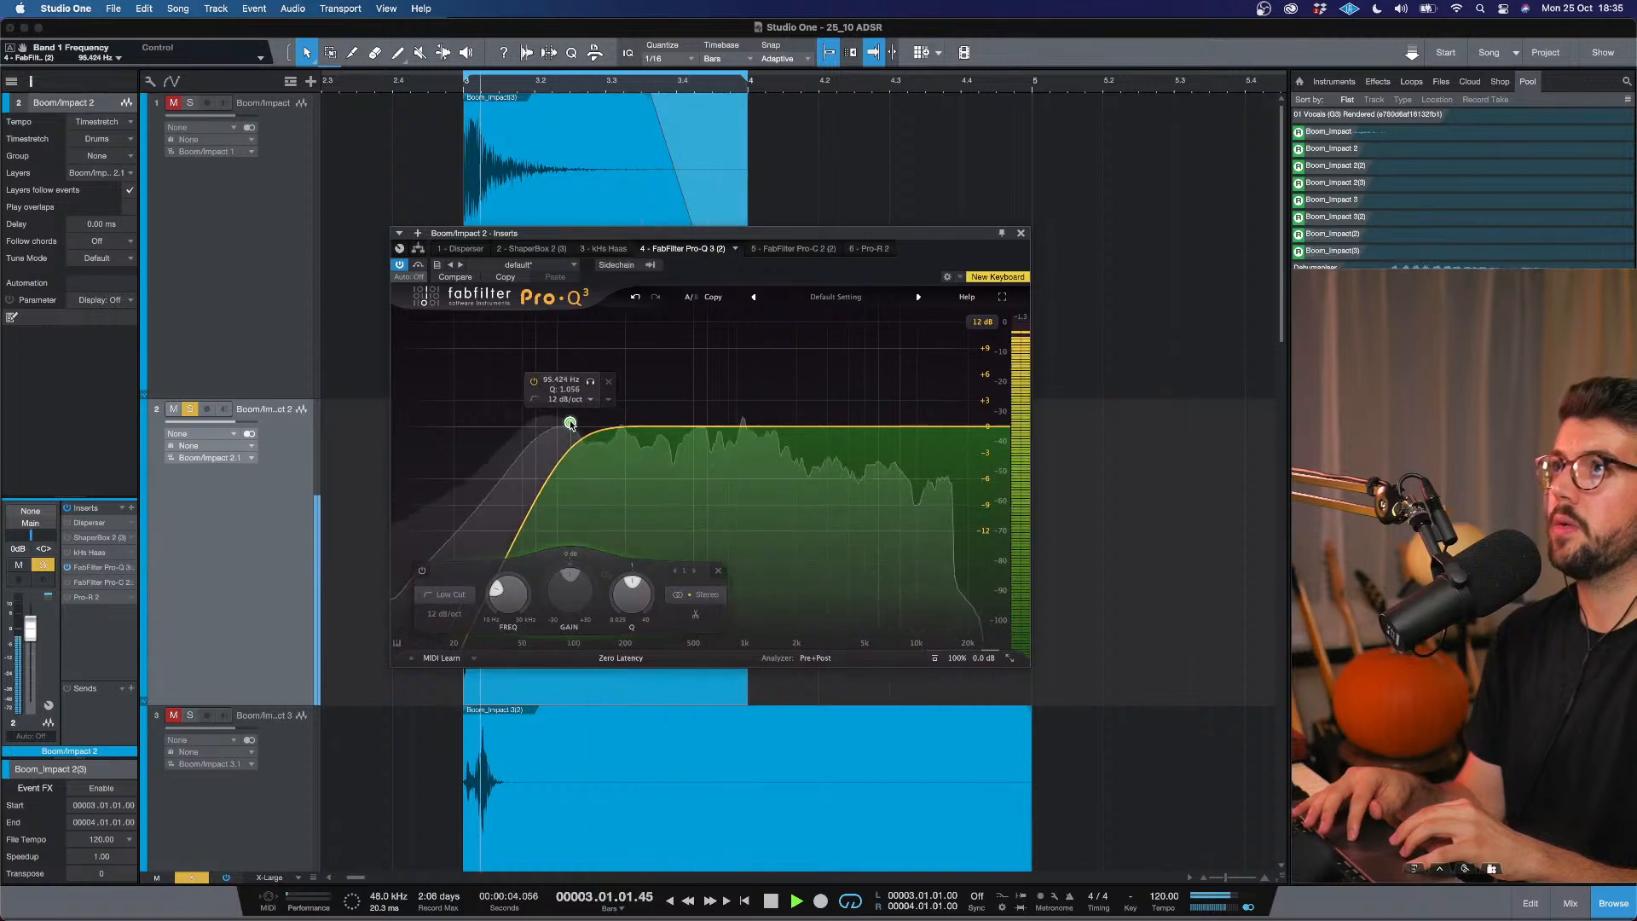
click(973, 426)
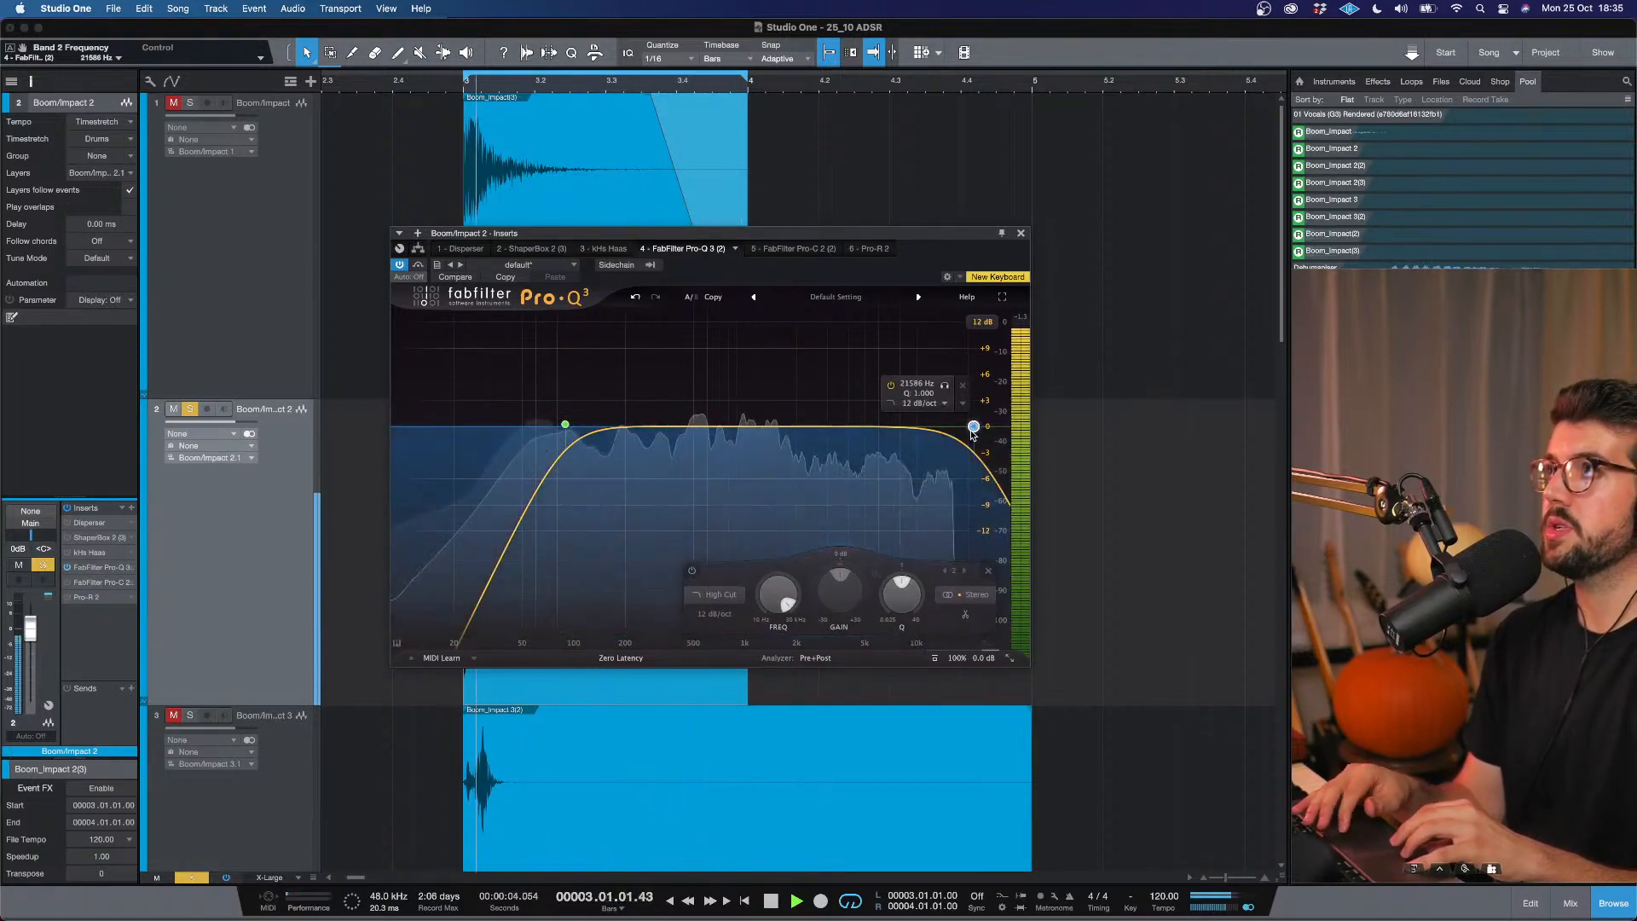
drag(973, 426, 817, 421)
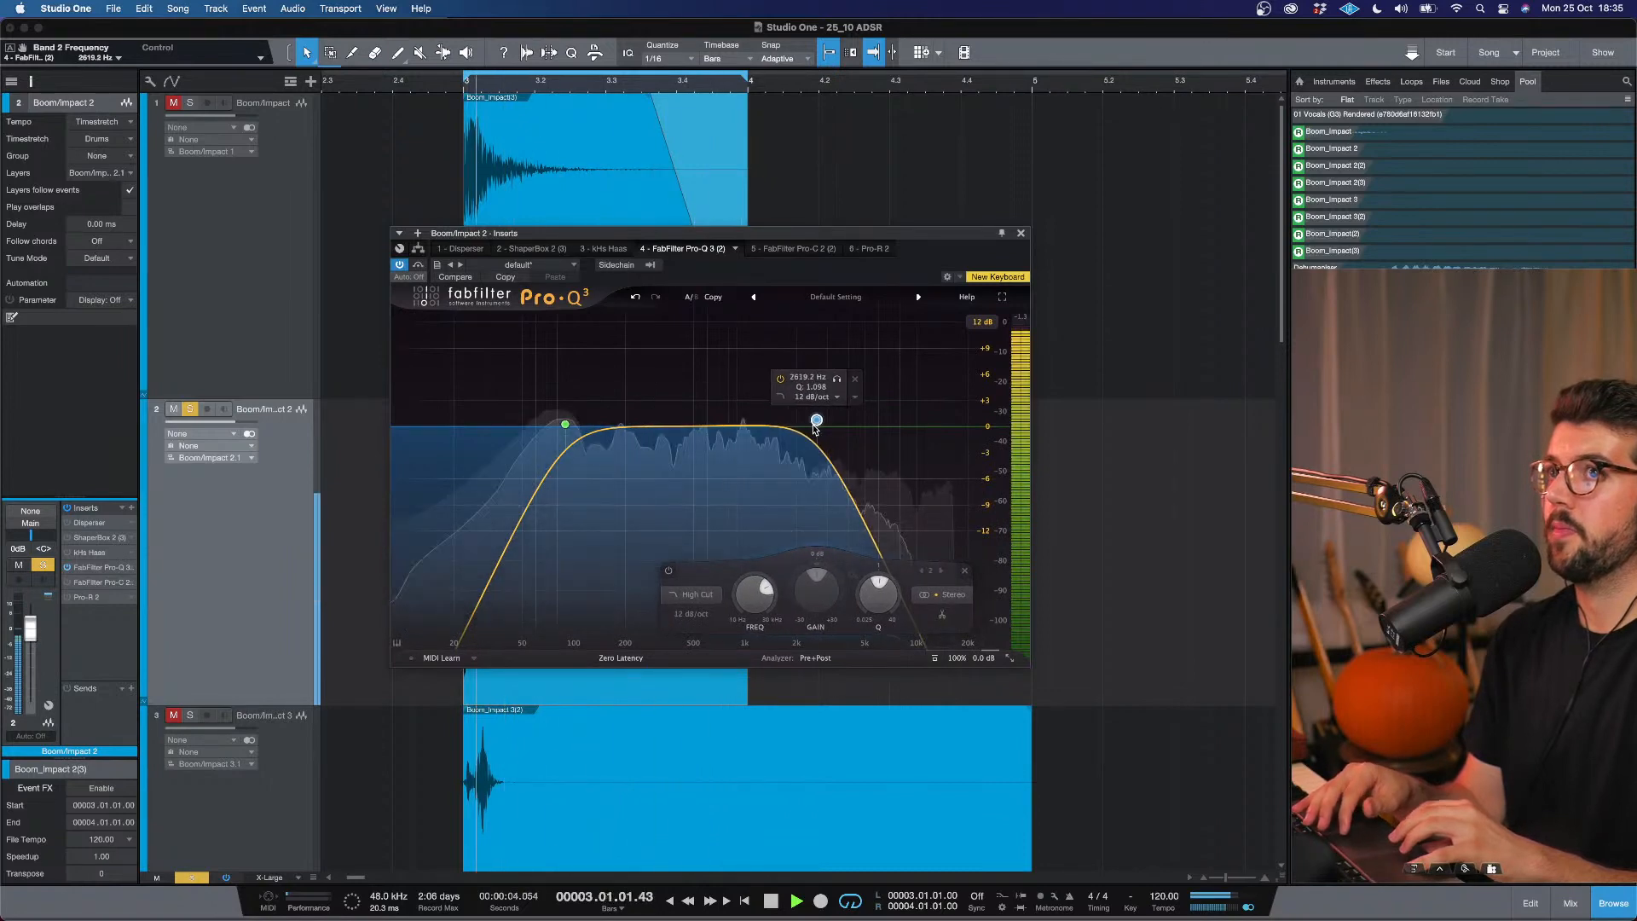
key(space)
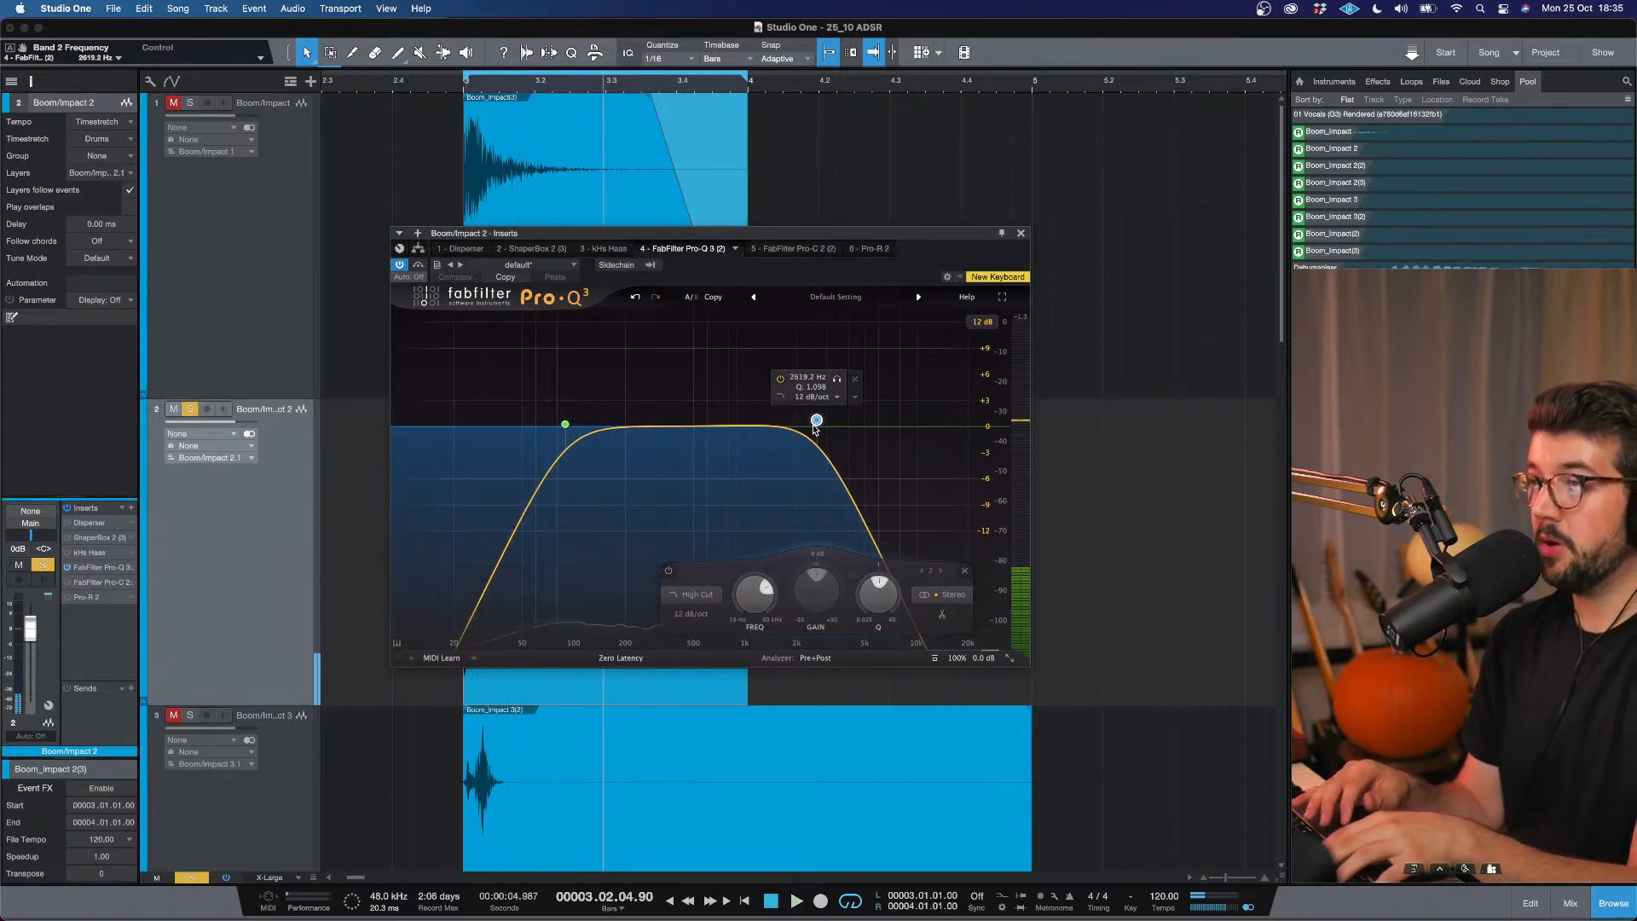
Enable Pro-C 2 on Boom/Impact 2 and set its ratio to 100:1 and release to about 366 ms during playback.
click(793, 249)
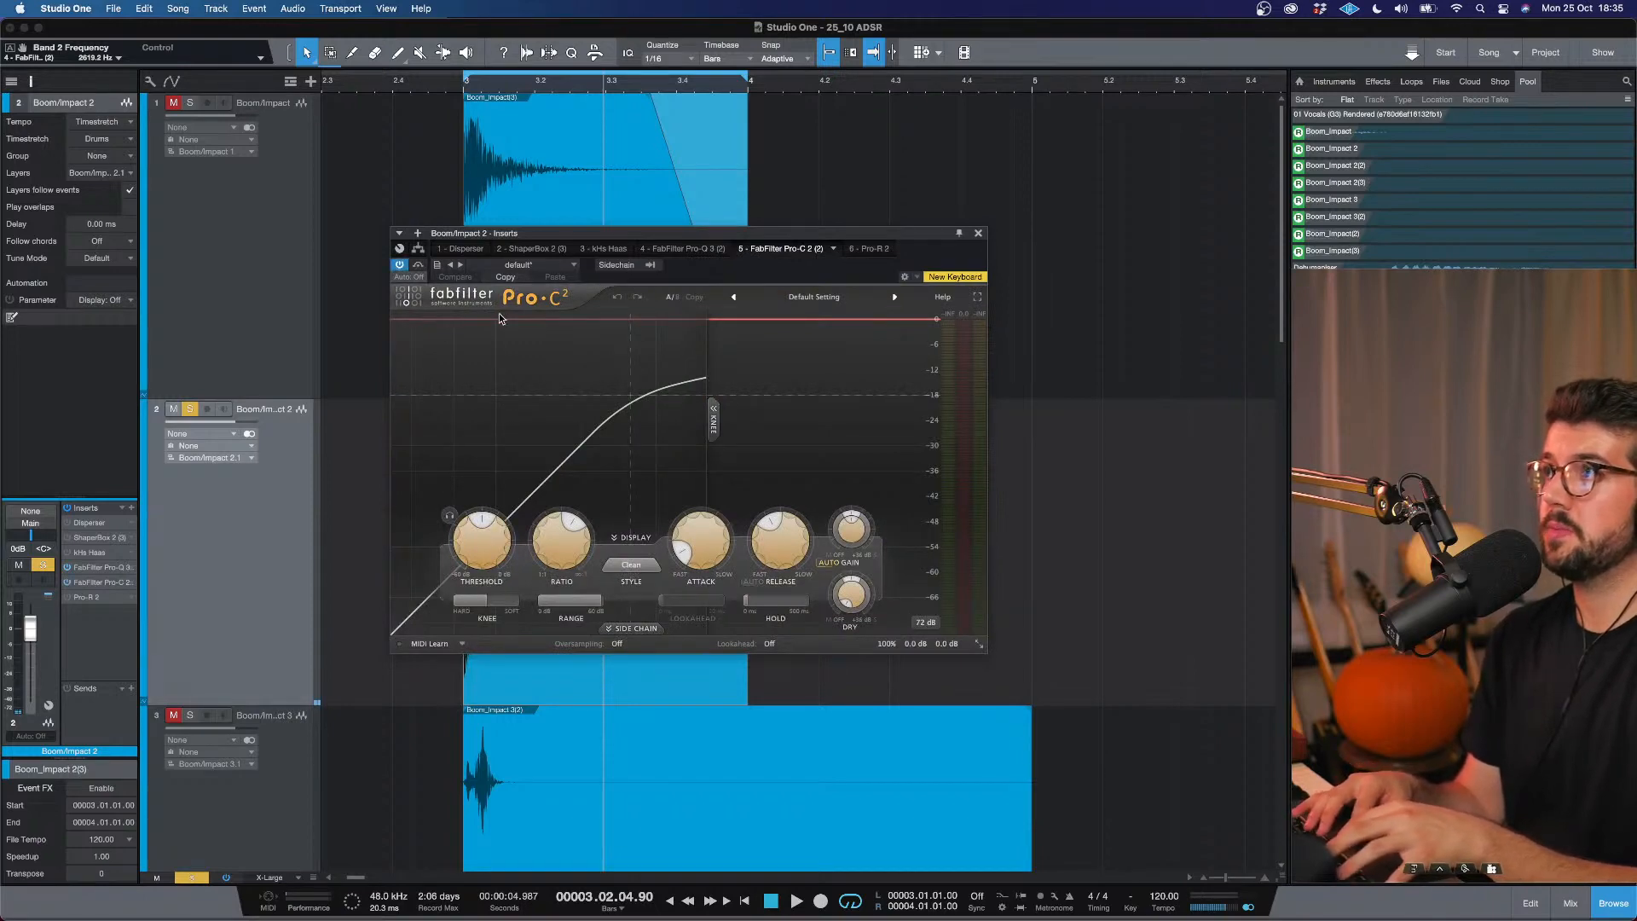
mouse_move(917, 643)
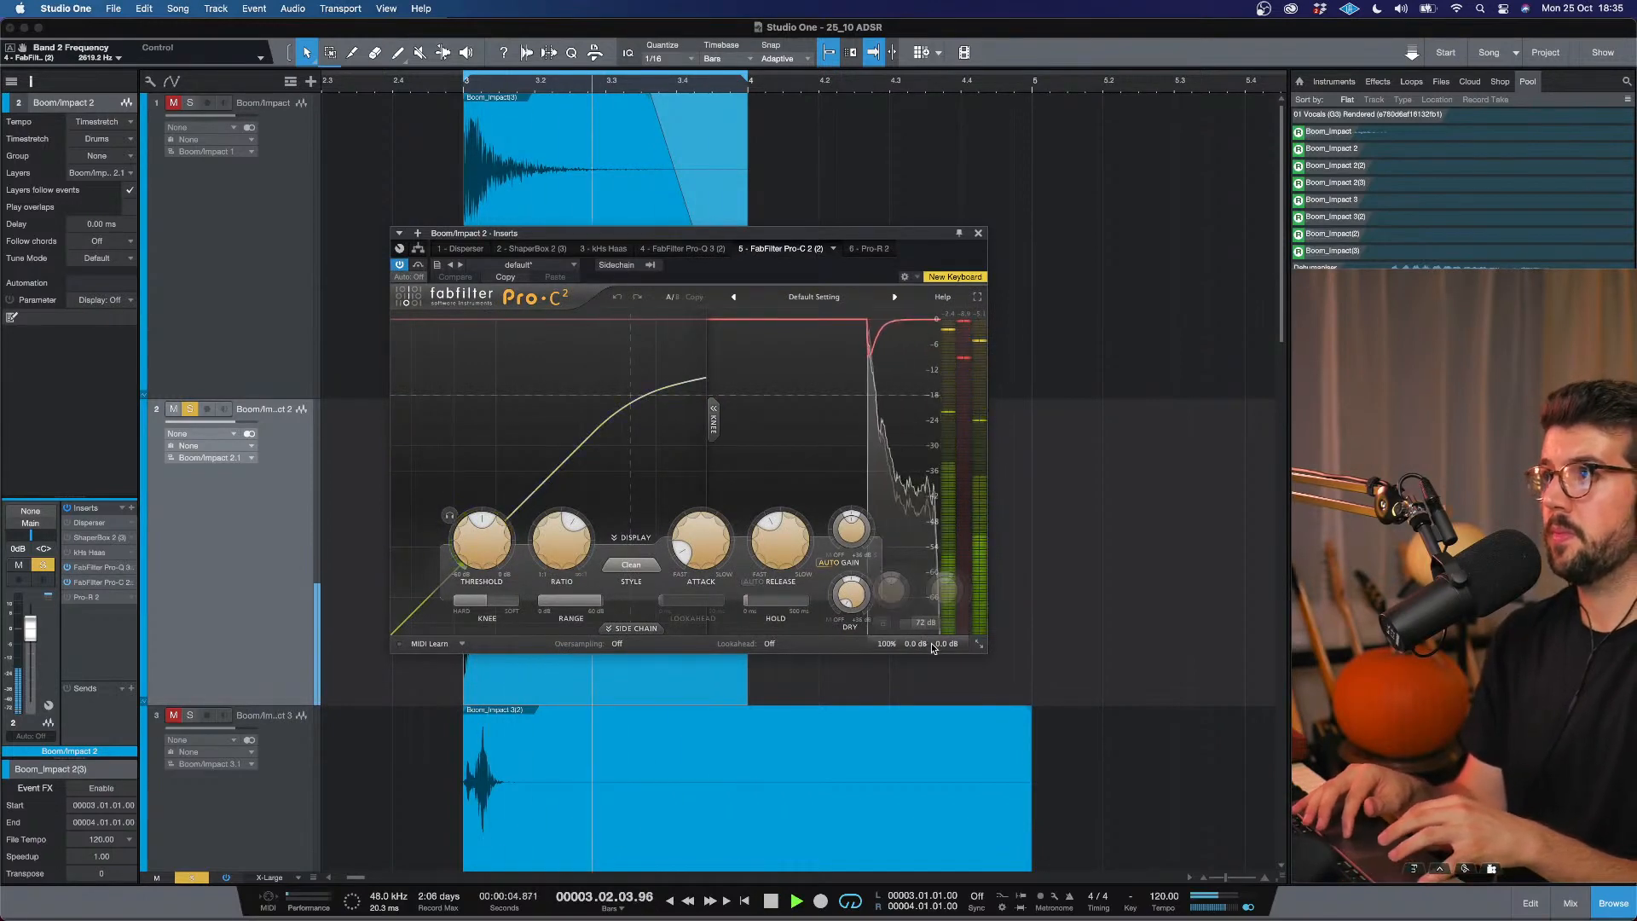
drag(574, 530, 573, 634)
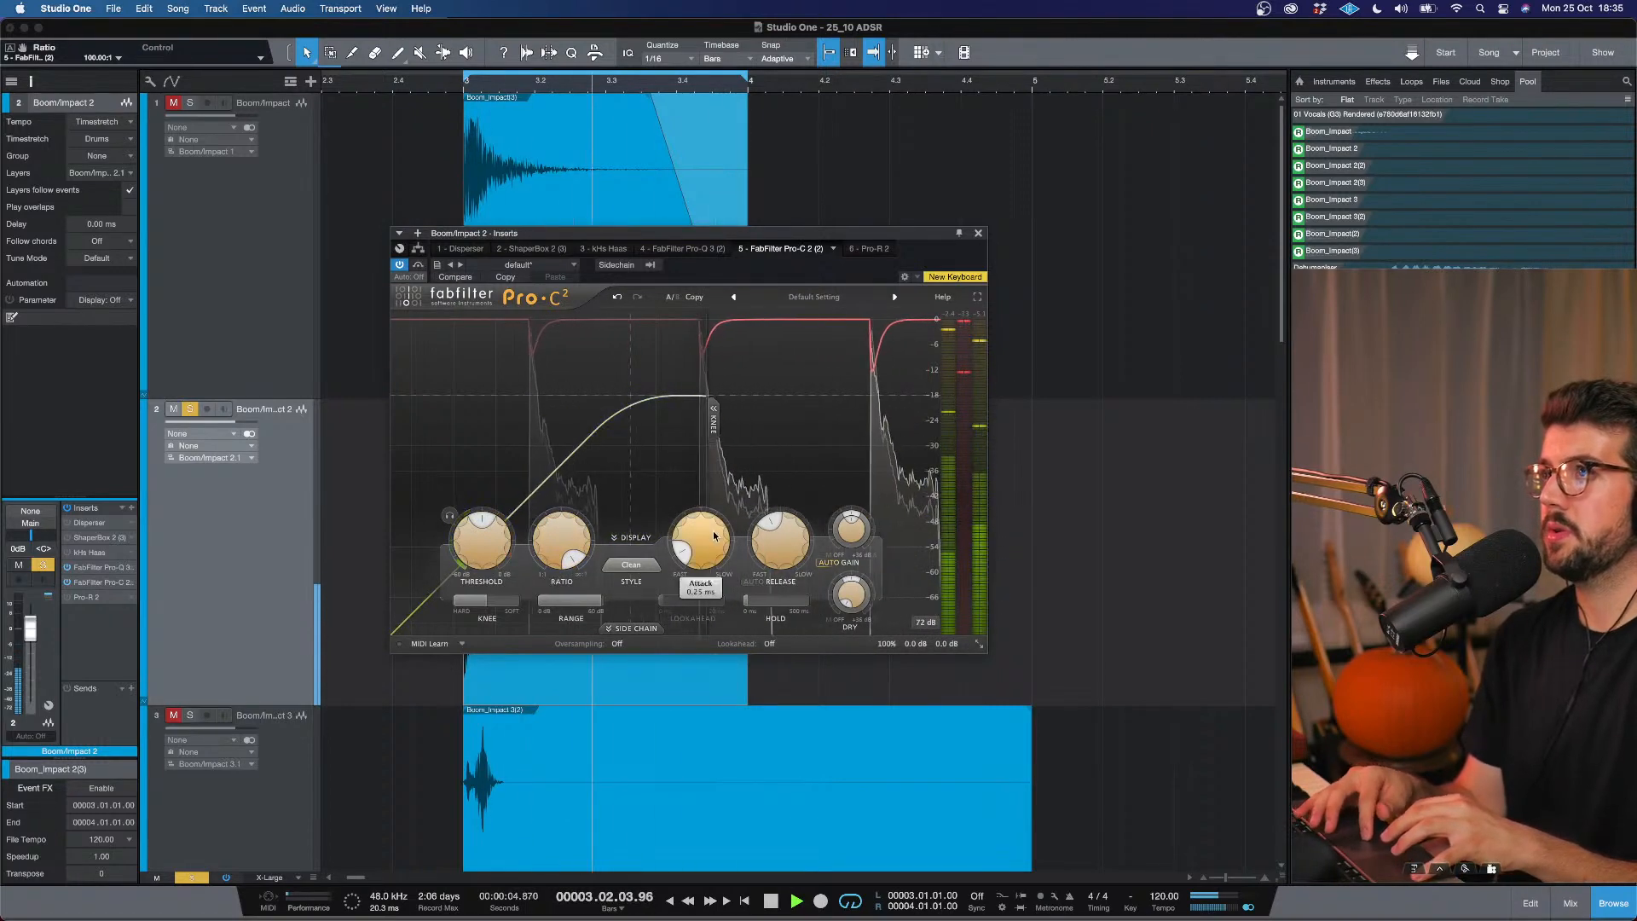
drag(775, 529, 771, 497)
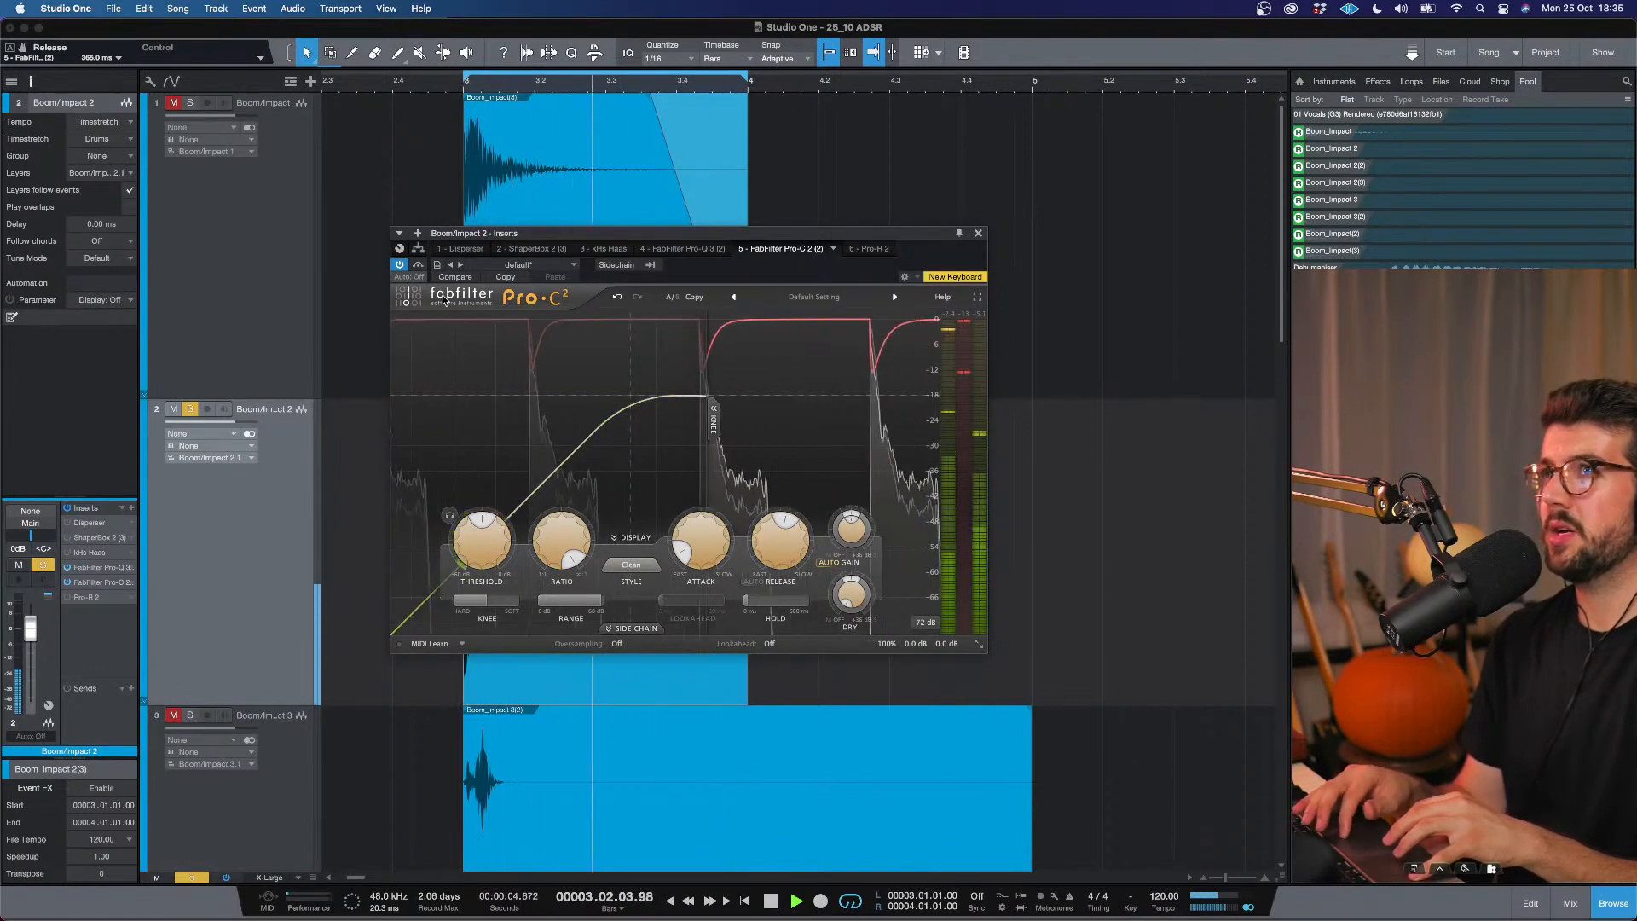
key(space)
Add the Volume shaper in Boom/Impact 2's ShaperBox 2, load a Trimming wave with a long curved fall, and start playback.
click(532, 248)
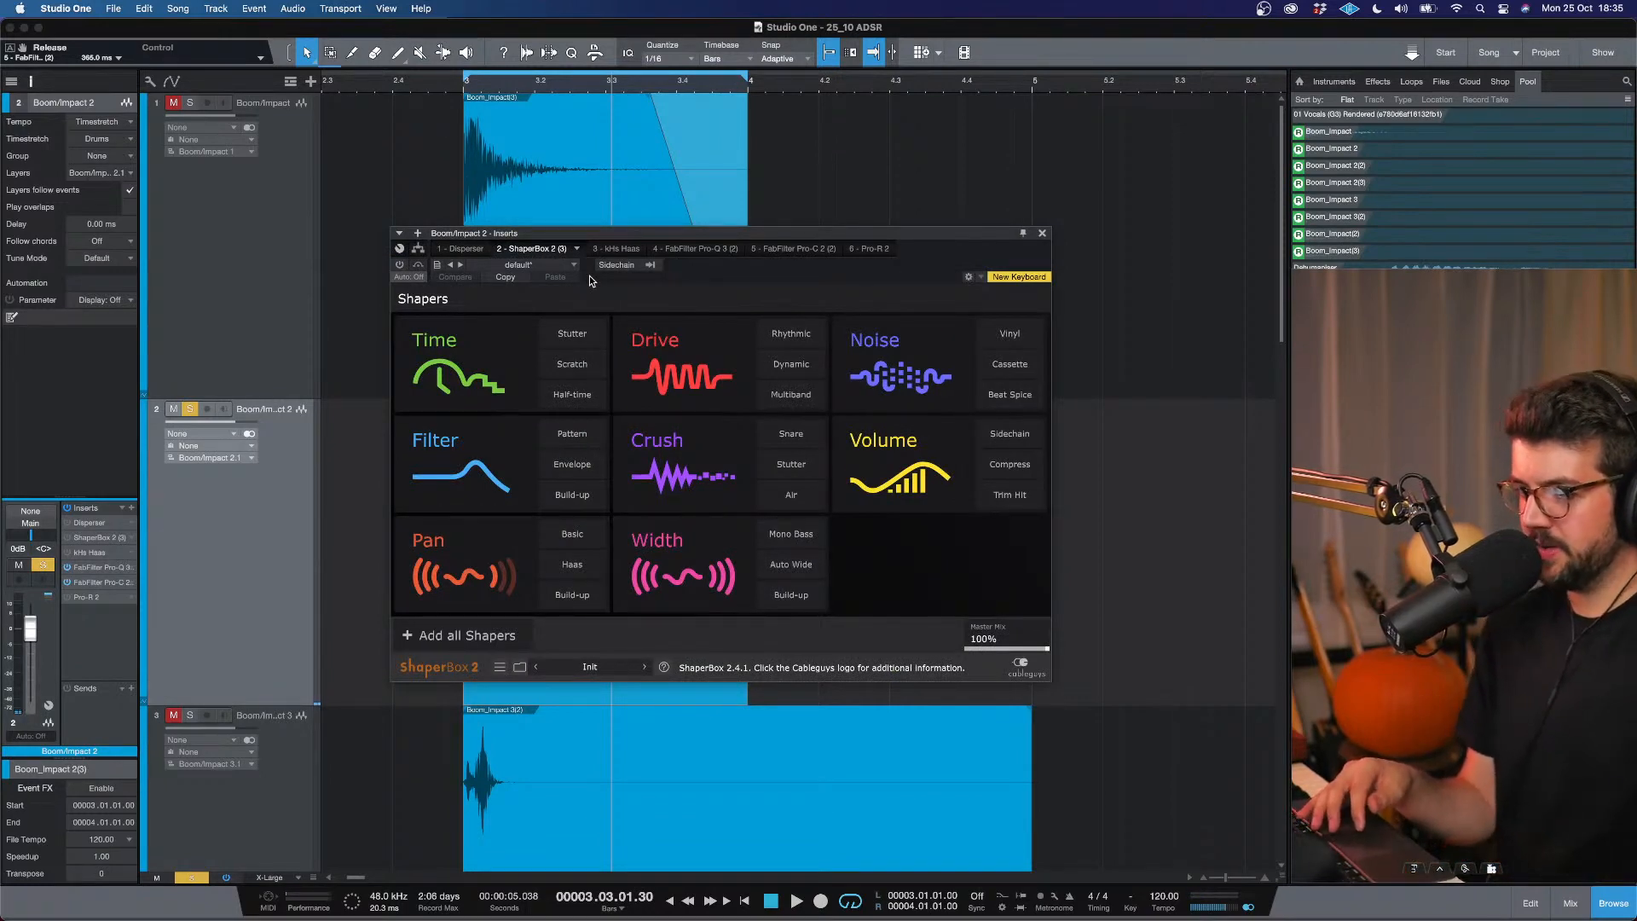
click(928, 474)
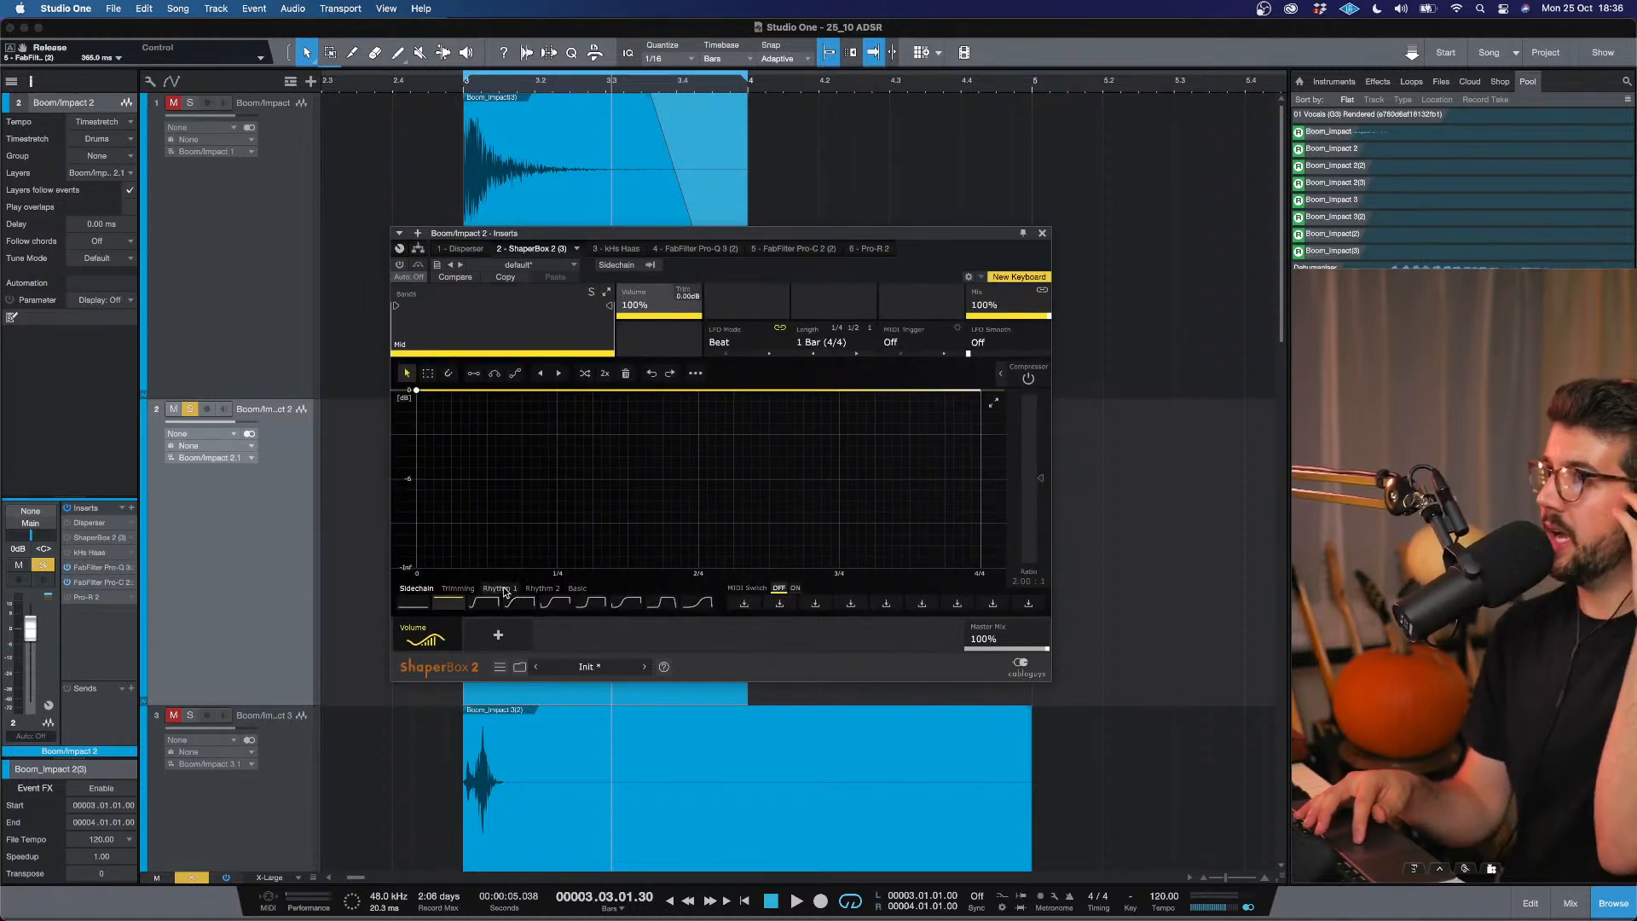
click(466, 589)
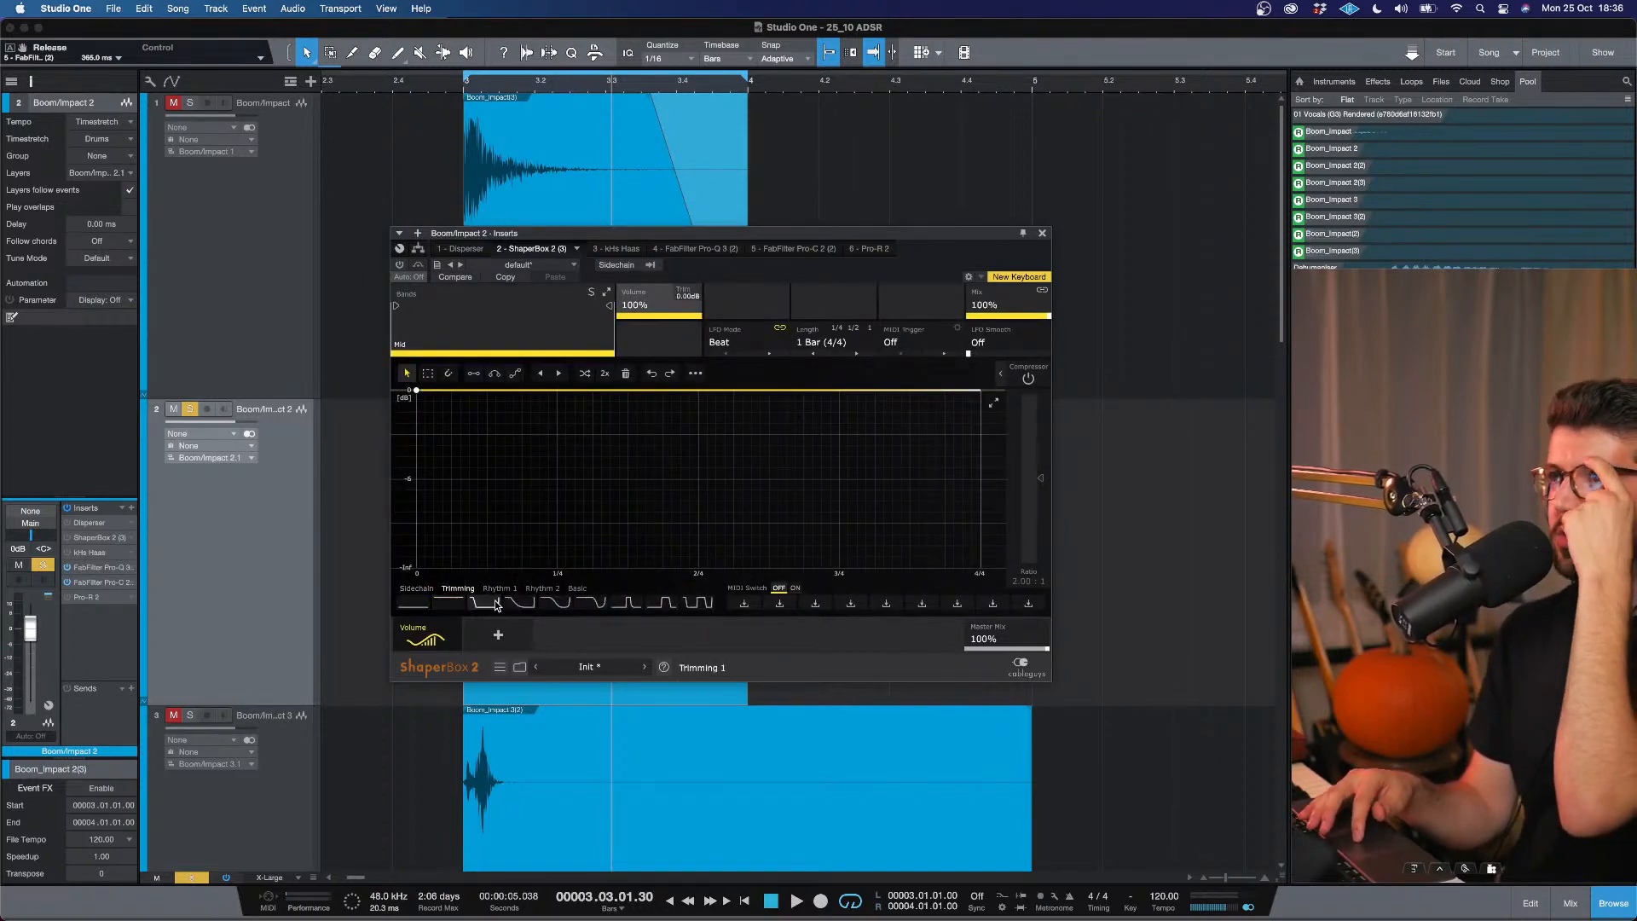
click(510, 600)
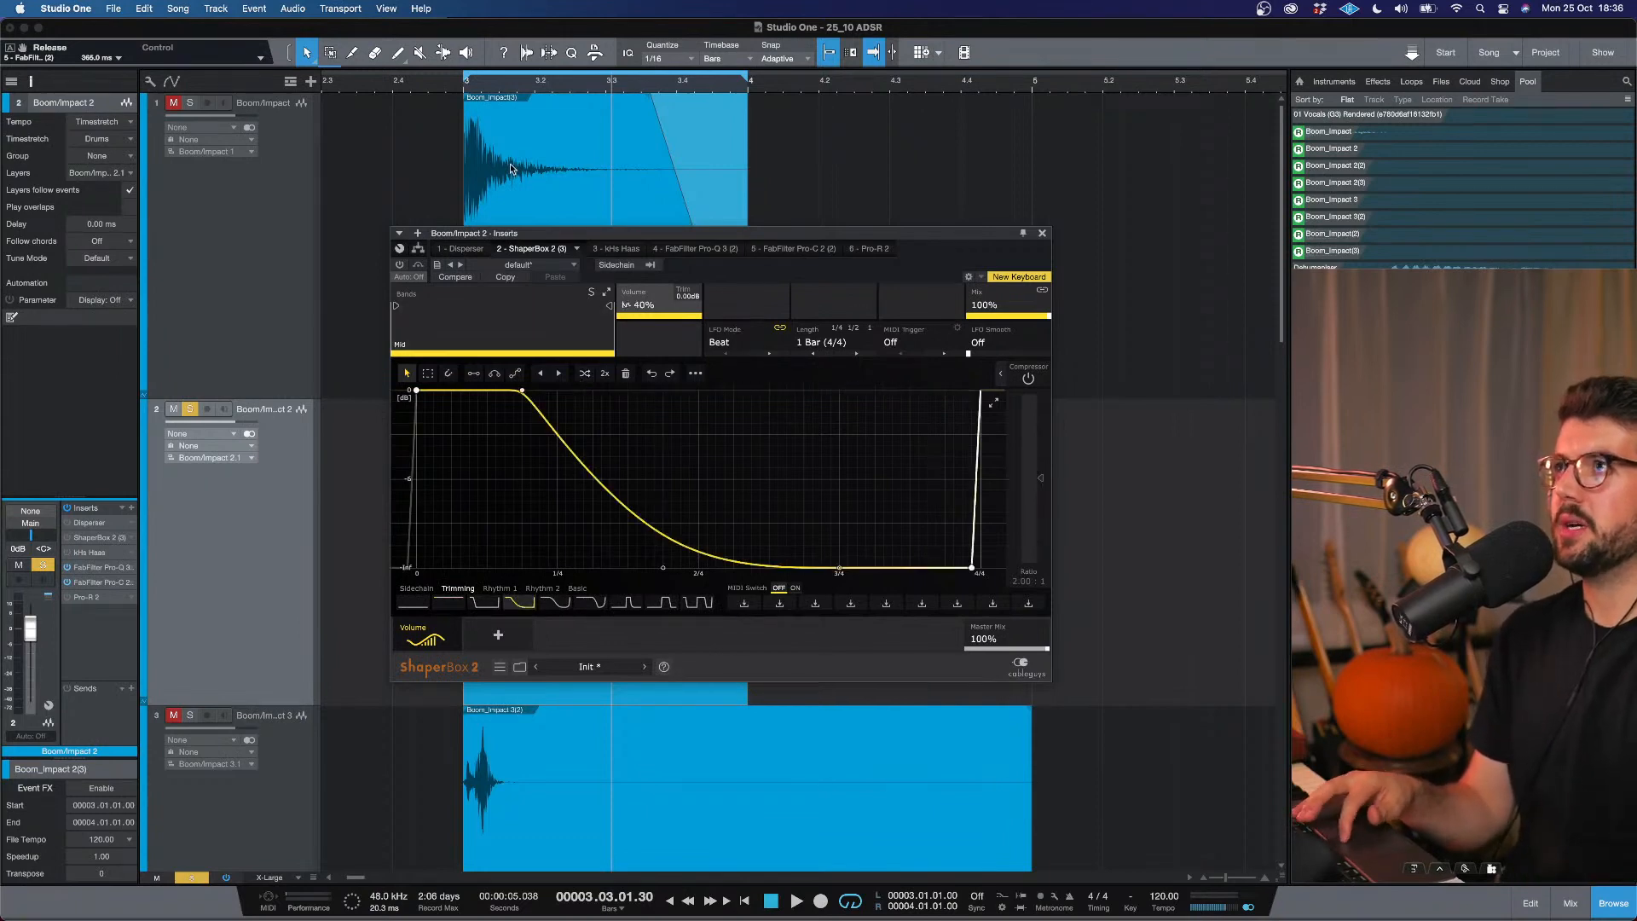
key(space)
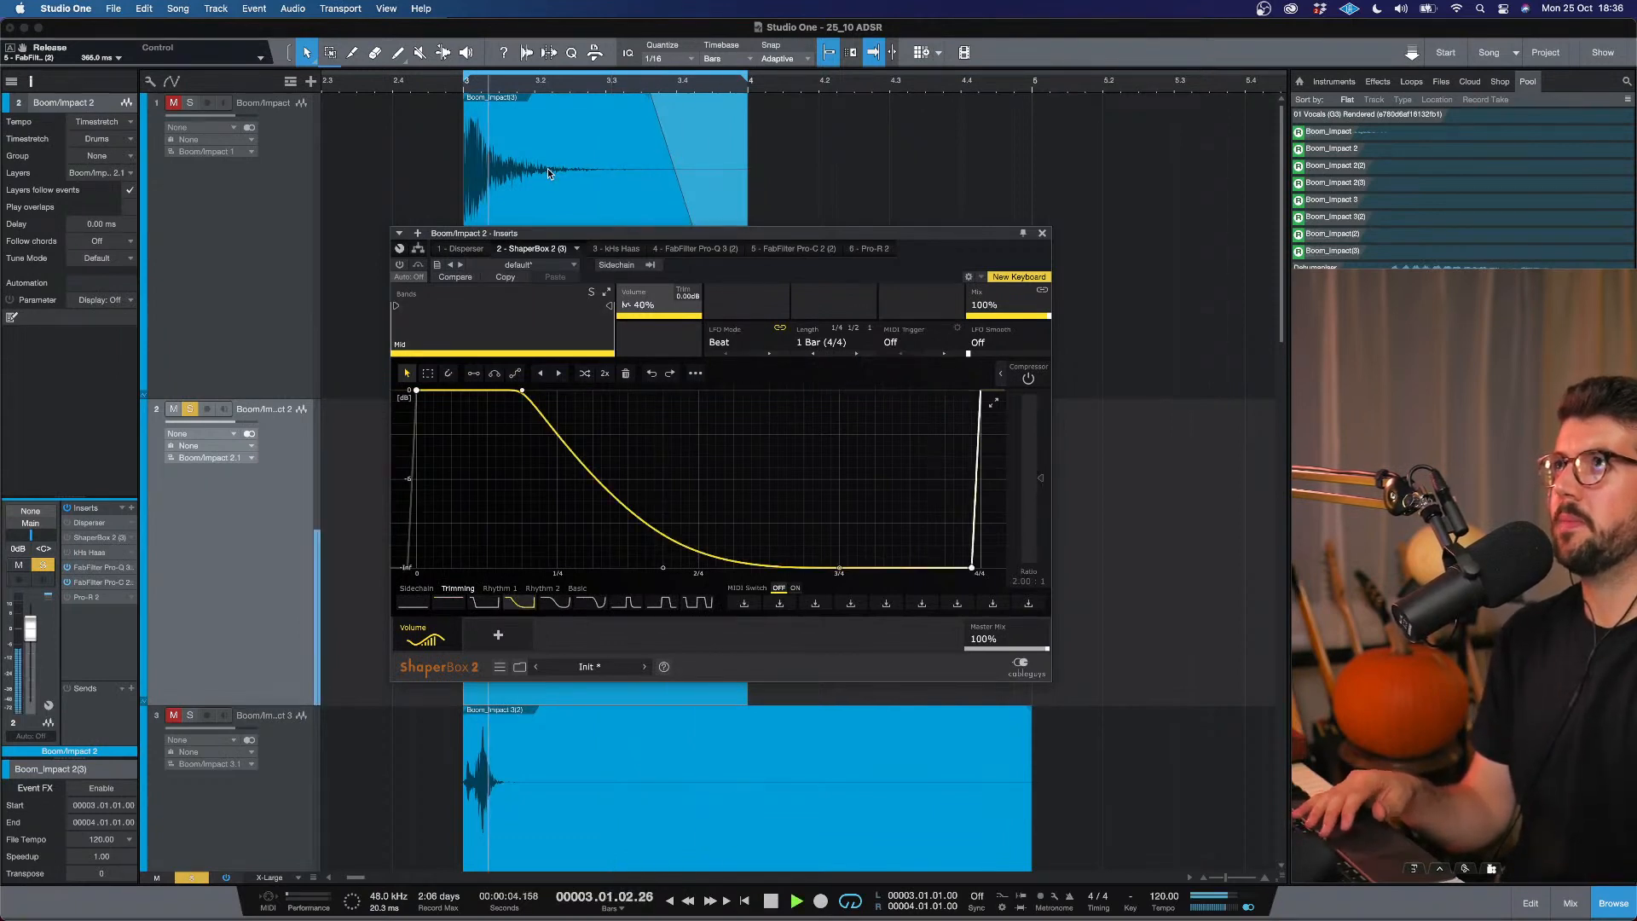
Enable ShaperBox 2 on Boom/Impact 2 and play the layer to audition its volume shape.
key(space)
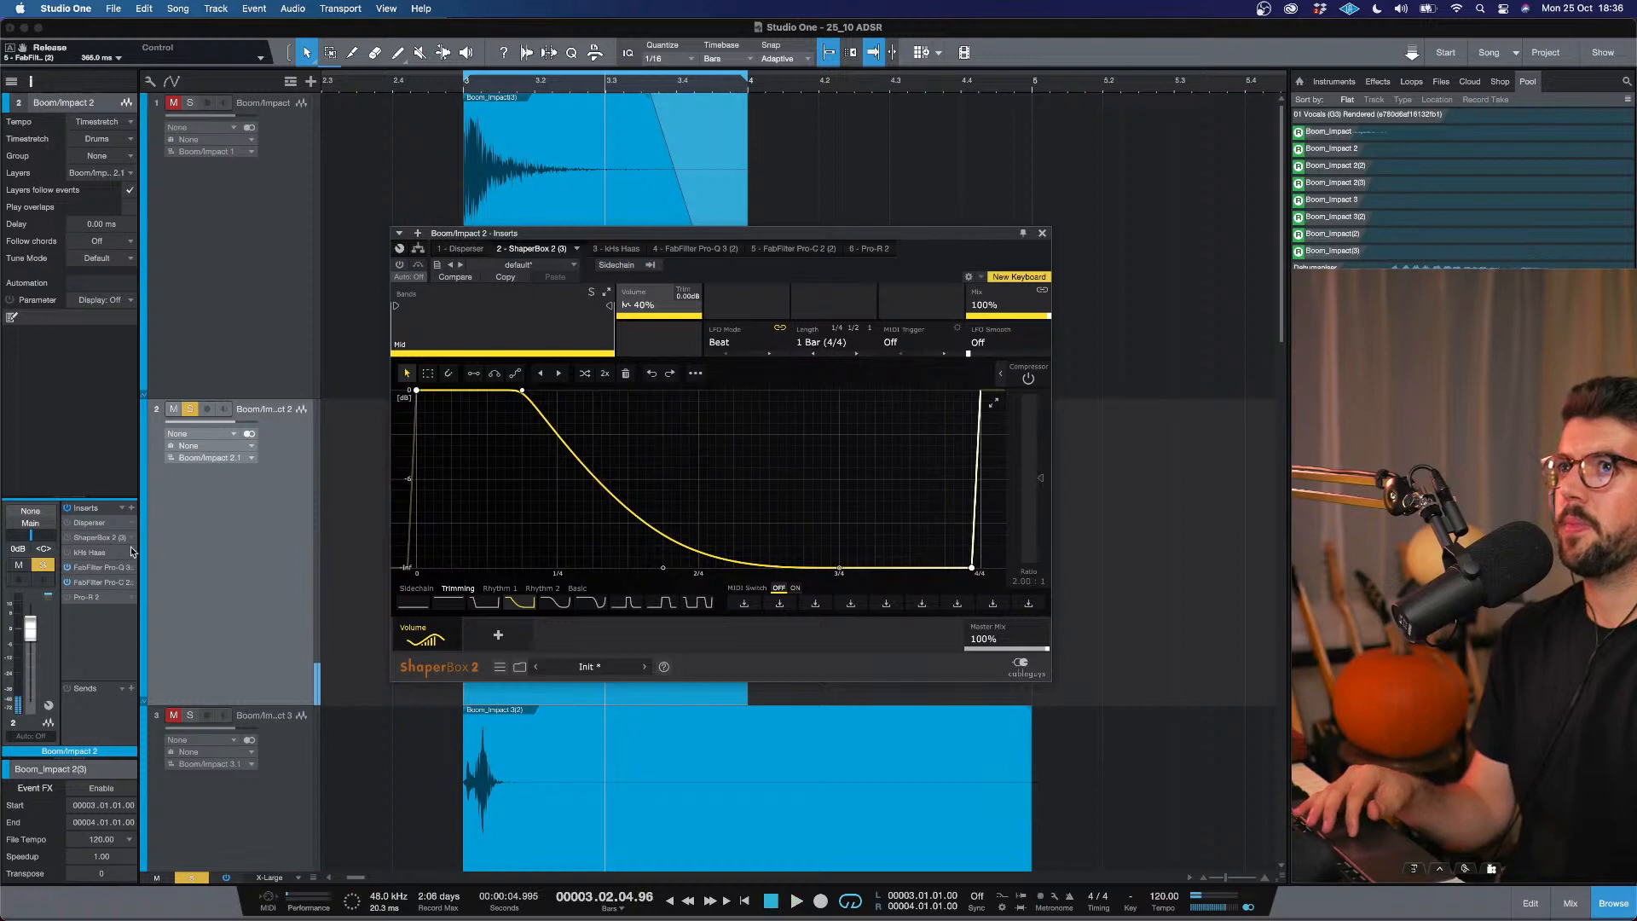
key(space)
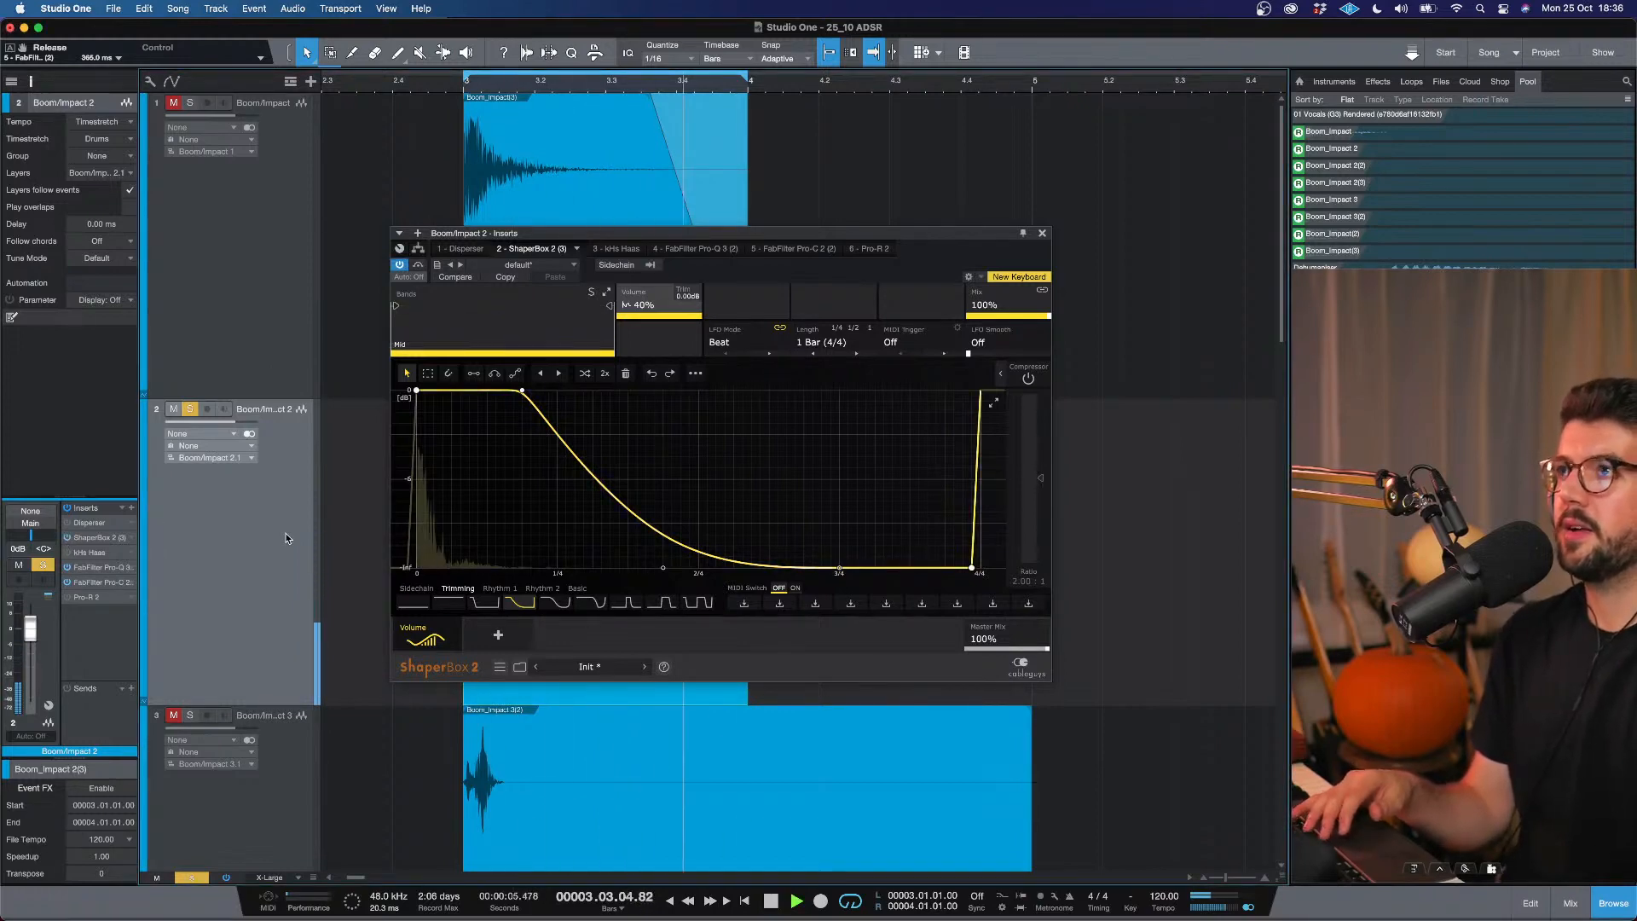
key(space)
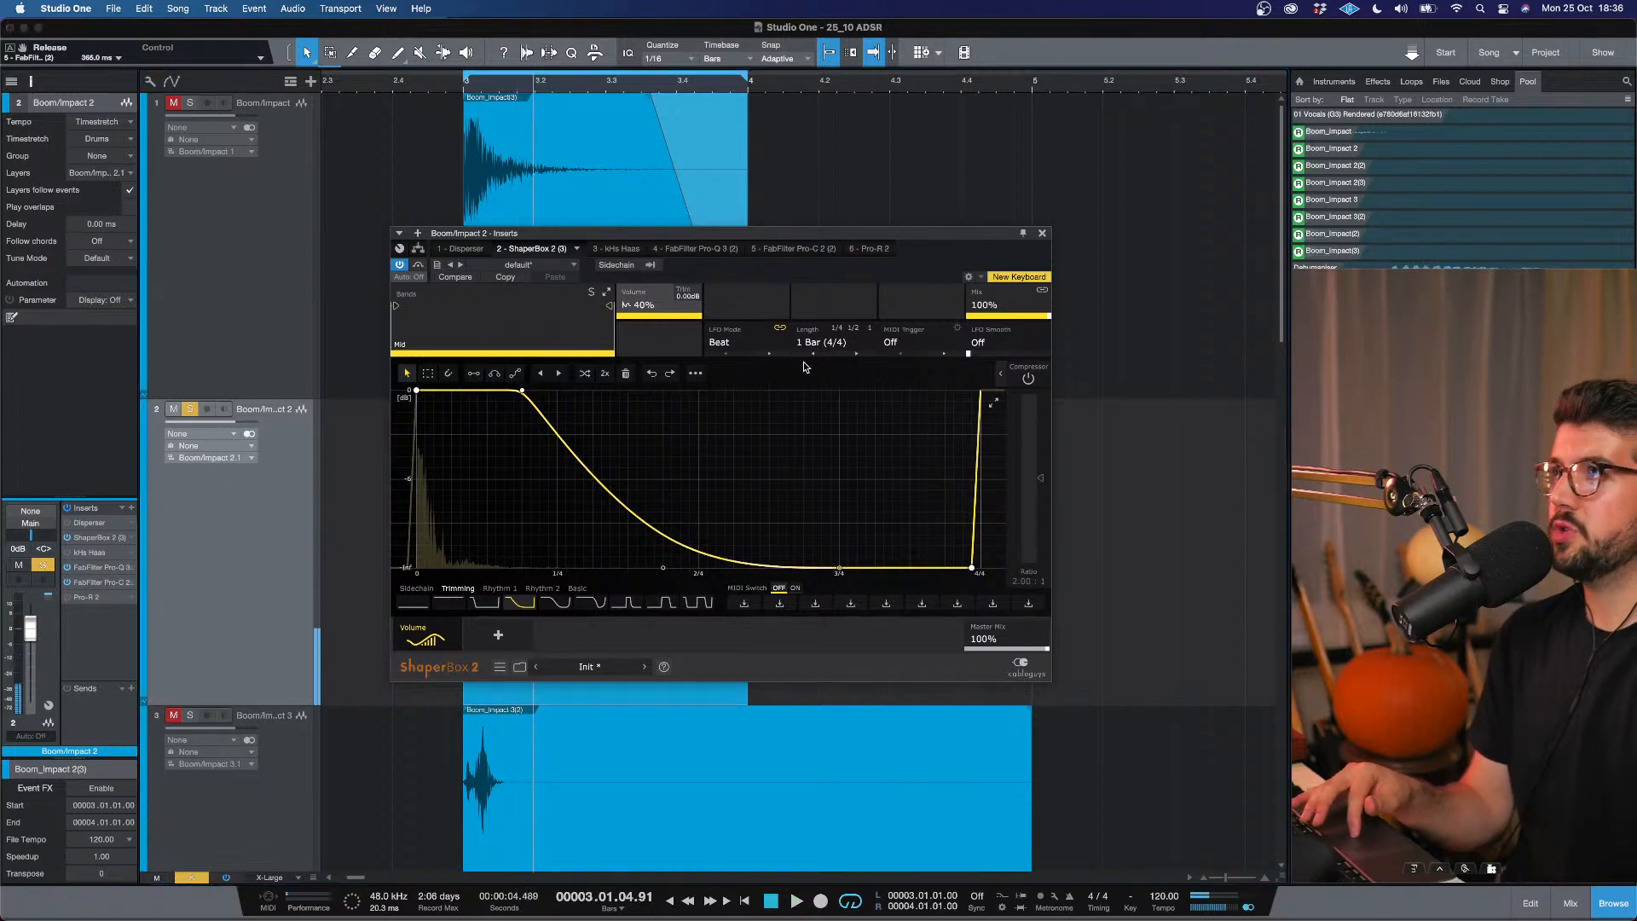
scroll(811, 355, down, 1)
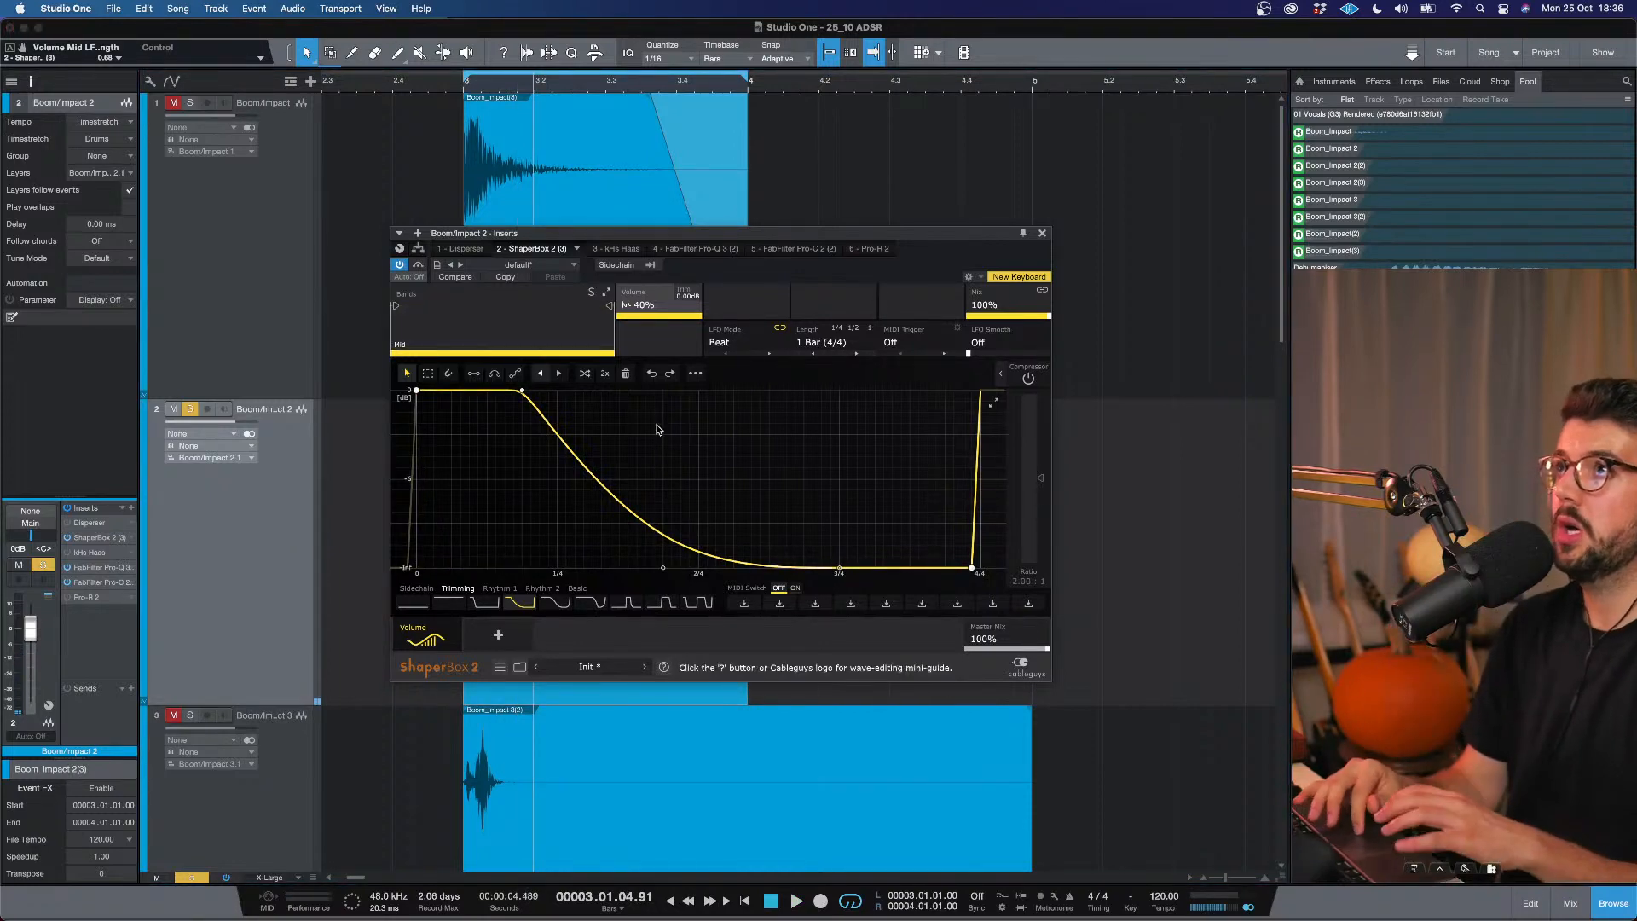
Move the volume wave's low end point to 3/4, bend the fall steeply with its curve handle at 0.75/4 and -33.9 dB, and play it.
drag(971, 566, 840, 567)
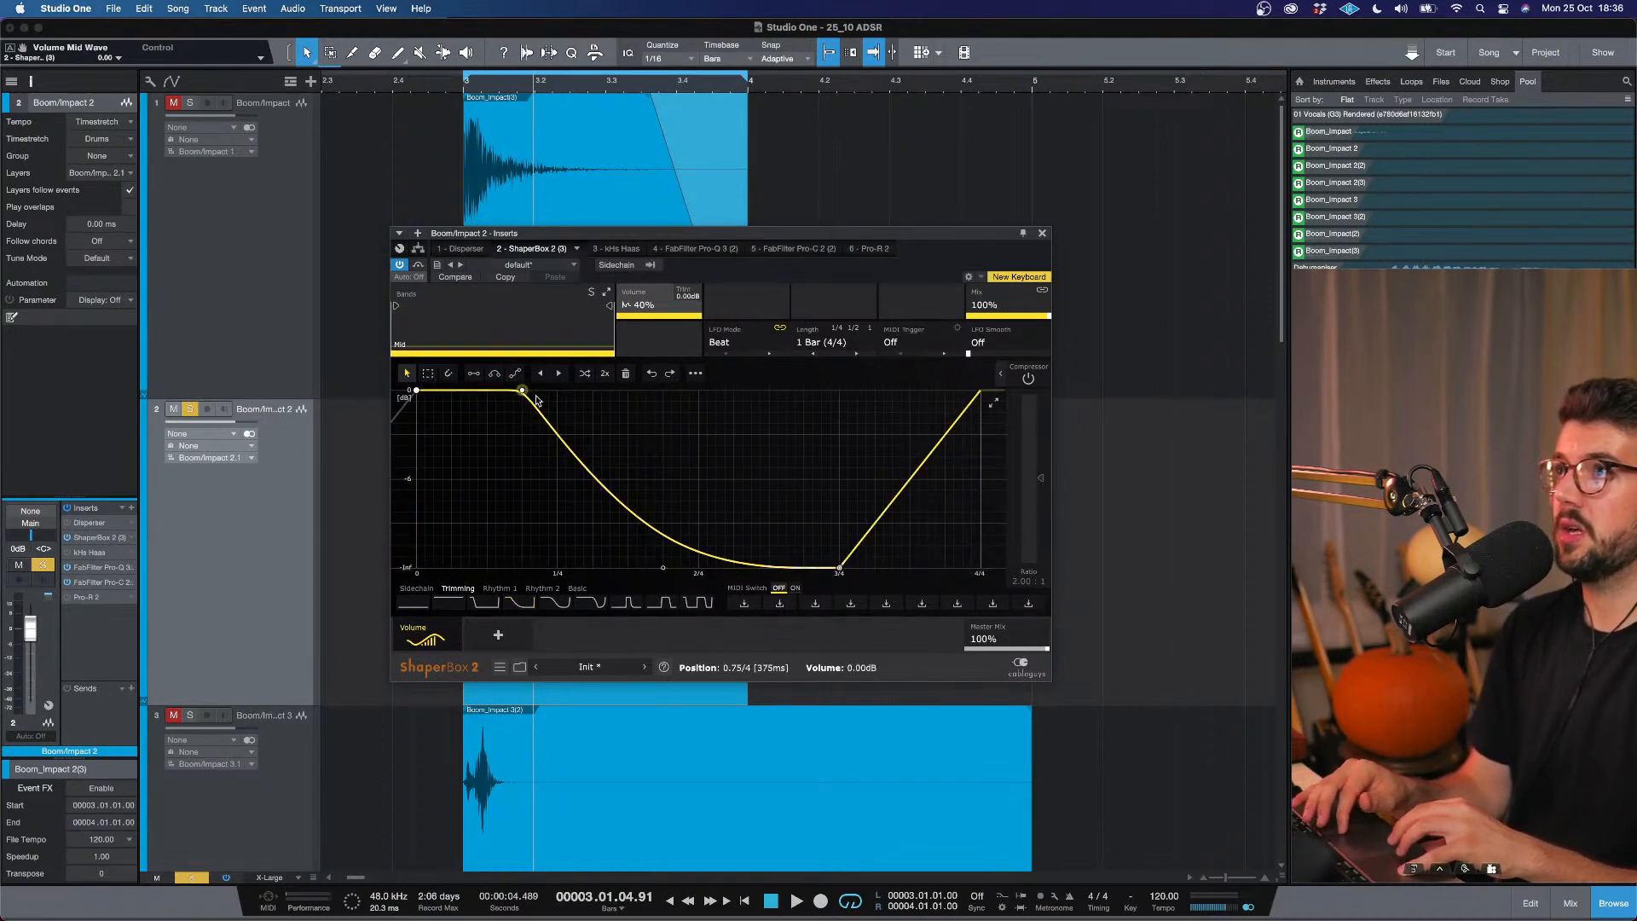
double_click(664, 569)
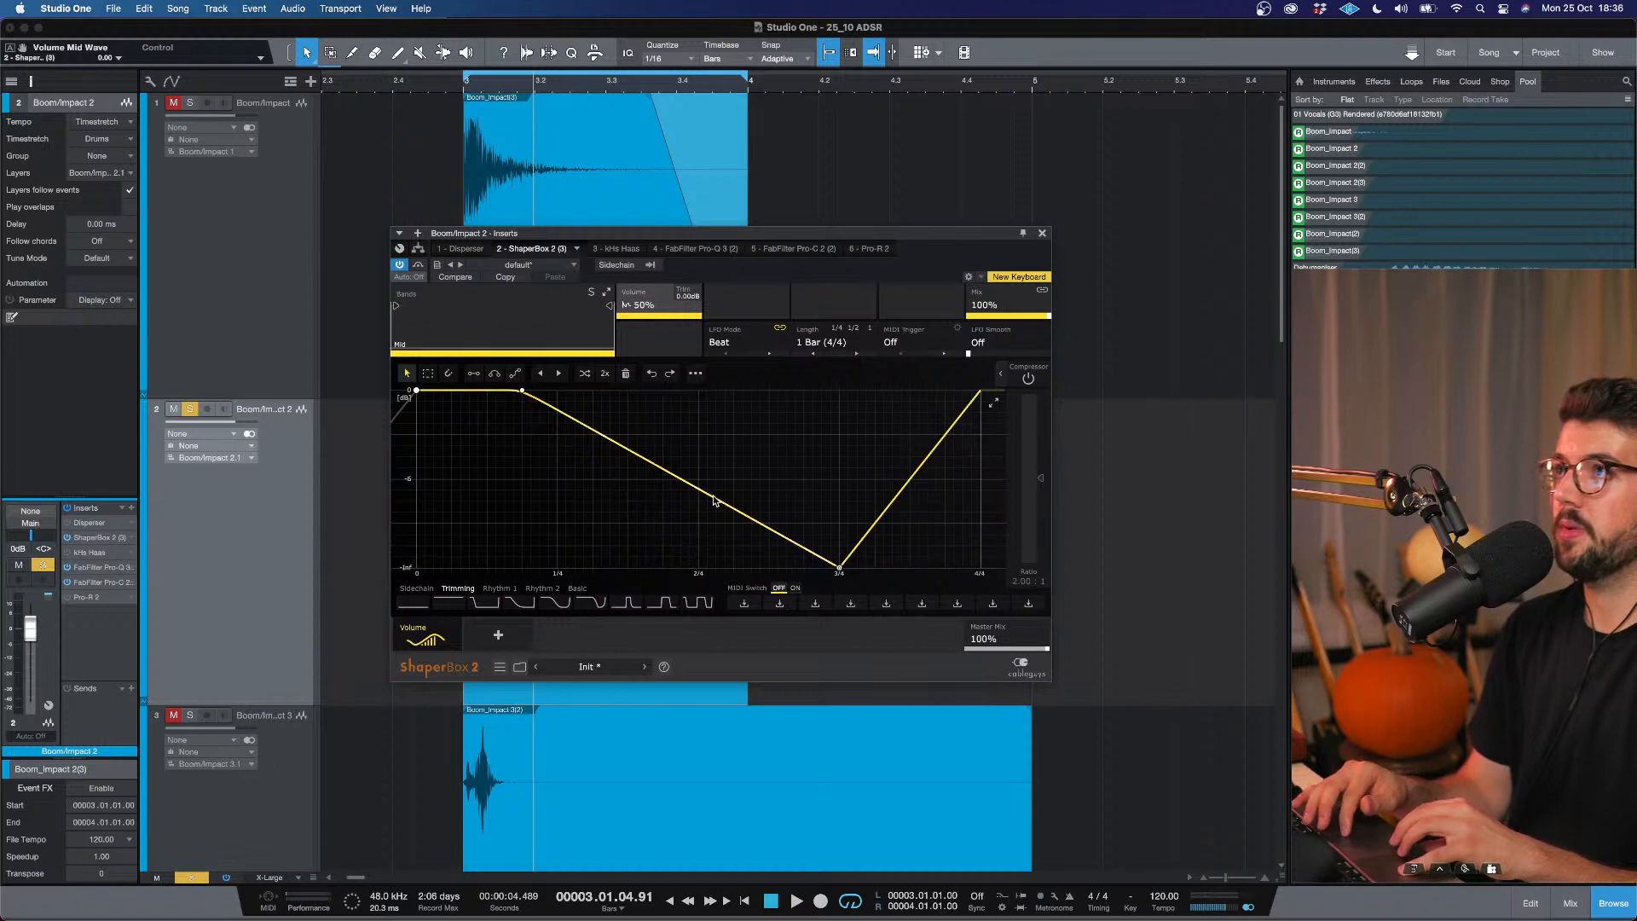
drag(705, 490, 523, 567)
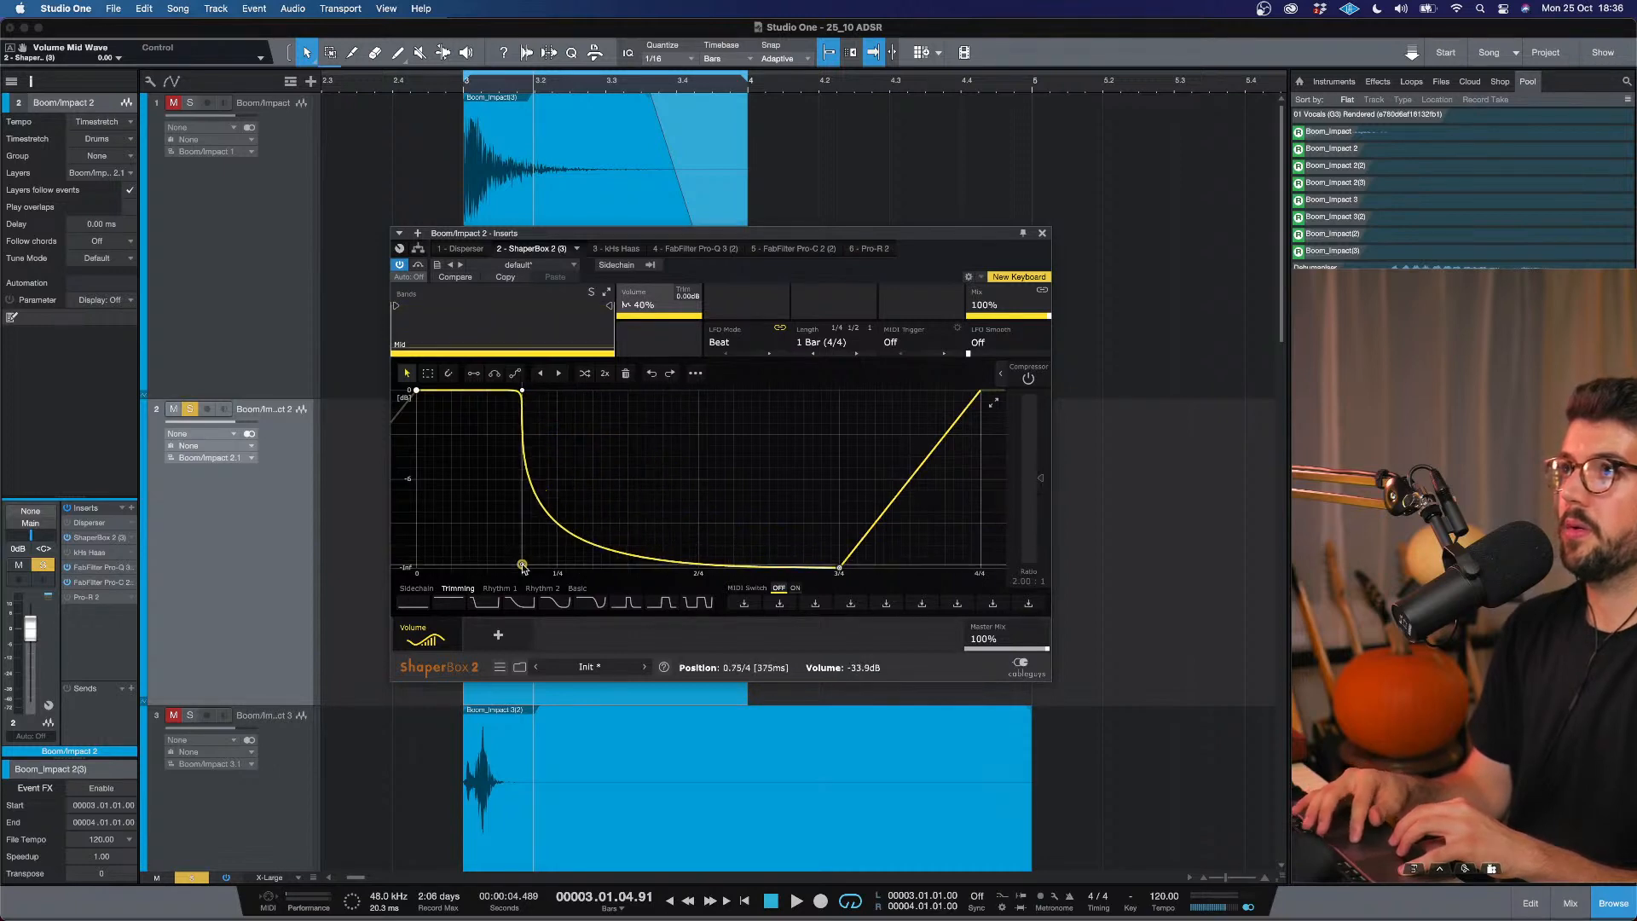
key(space)
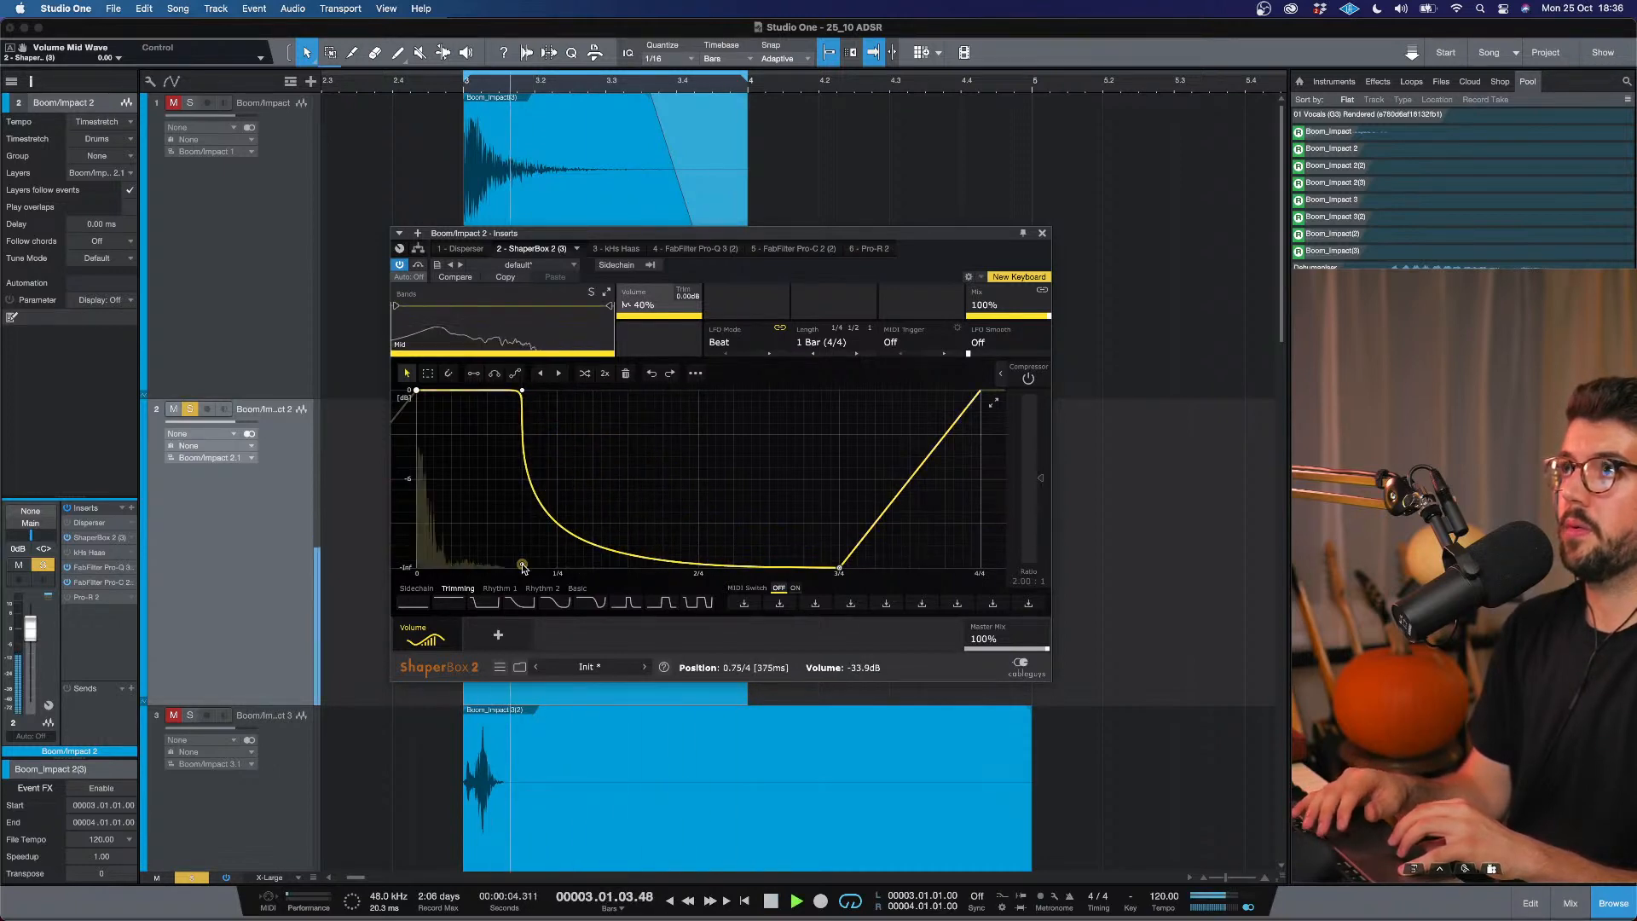
key(space)
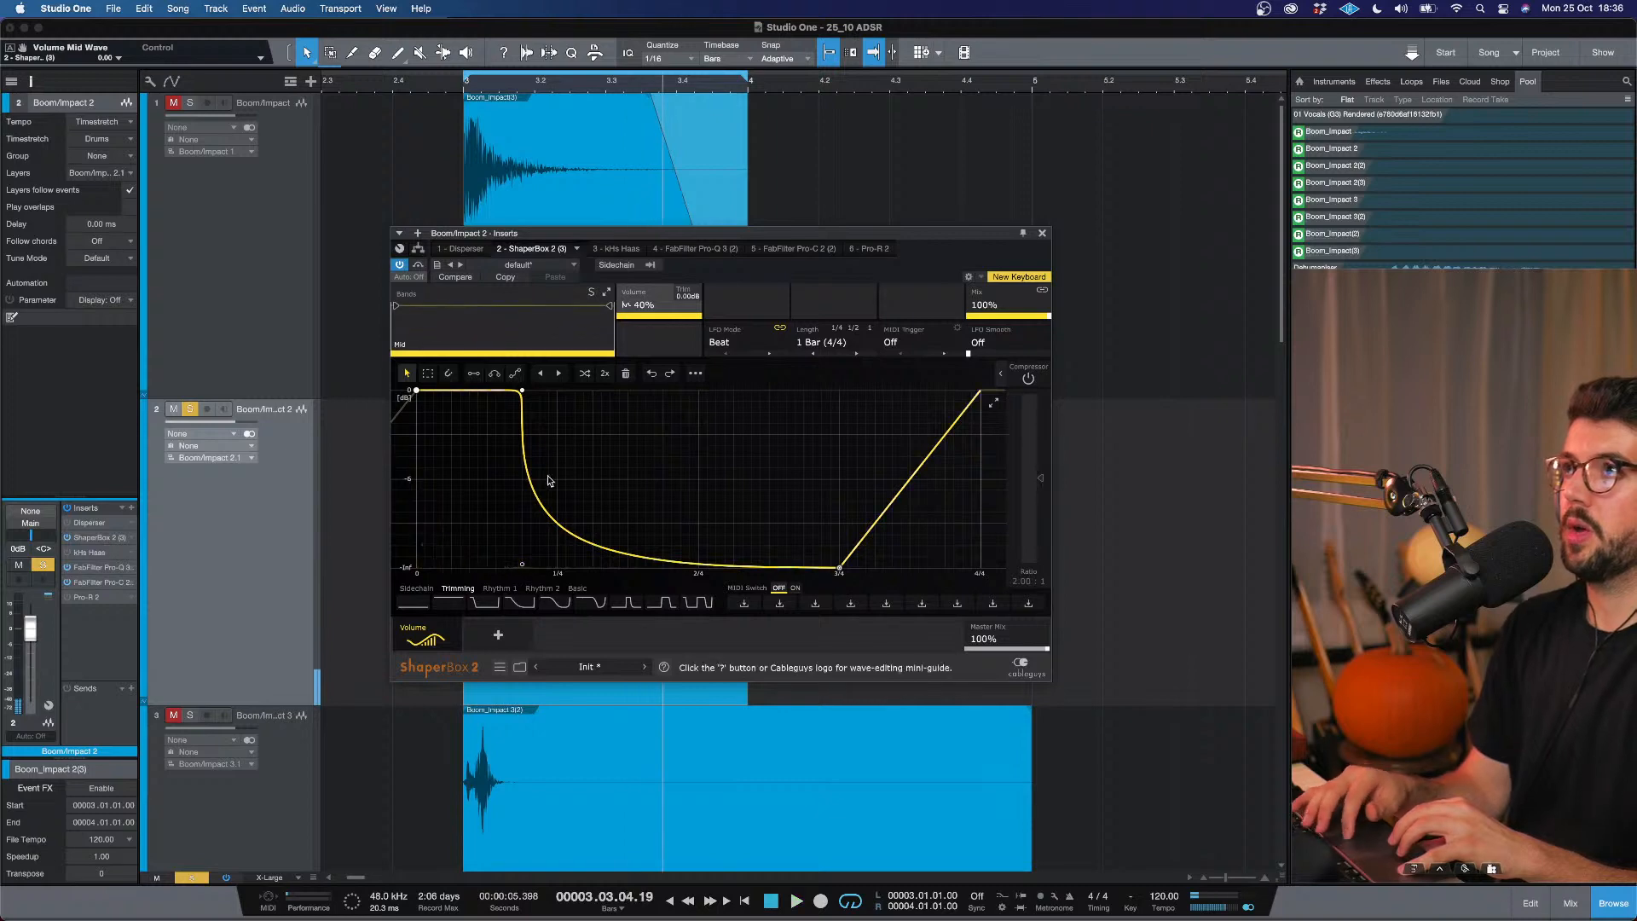
Shorten the wave's initial hold by moving its top point to about 0.27/4 (133 ms), and play the layer.
drag(523, 394, 455, 394)
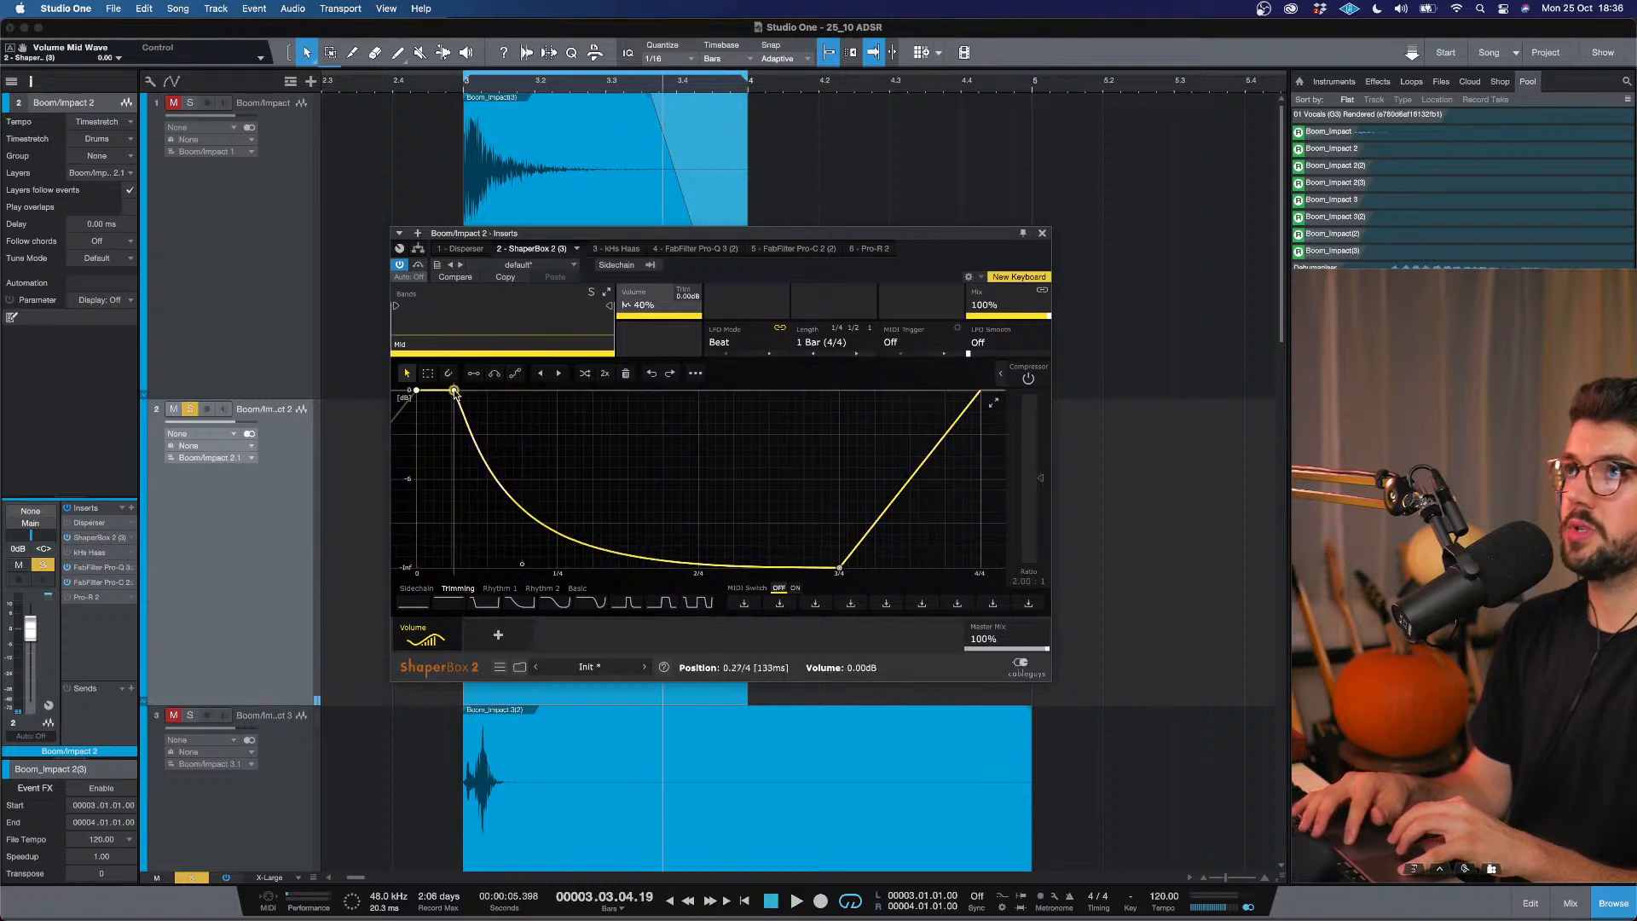
key(space)
key(space)
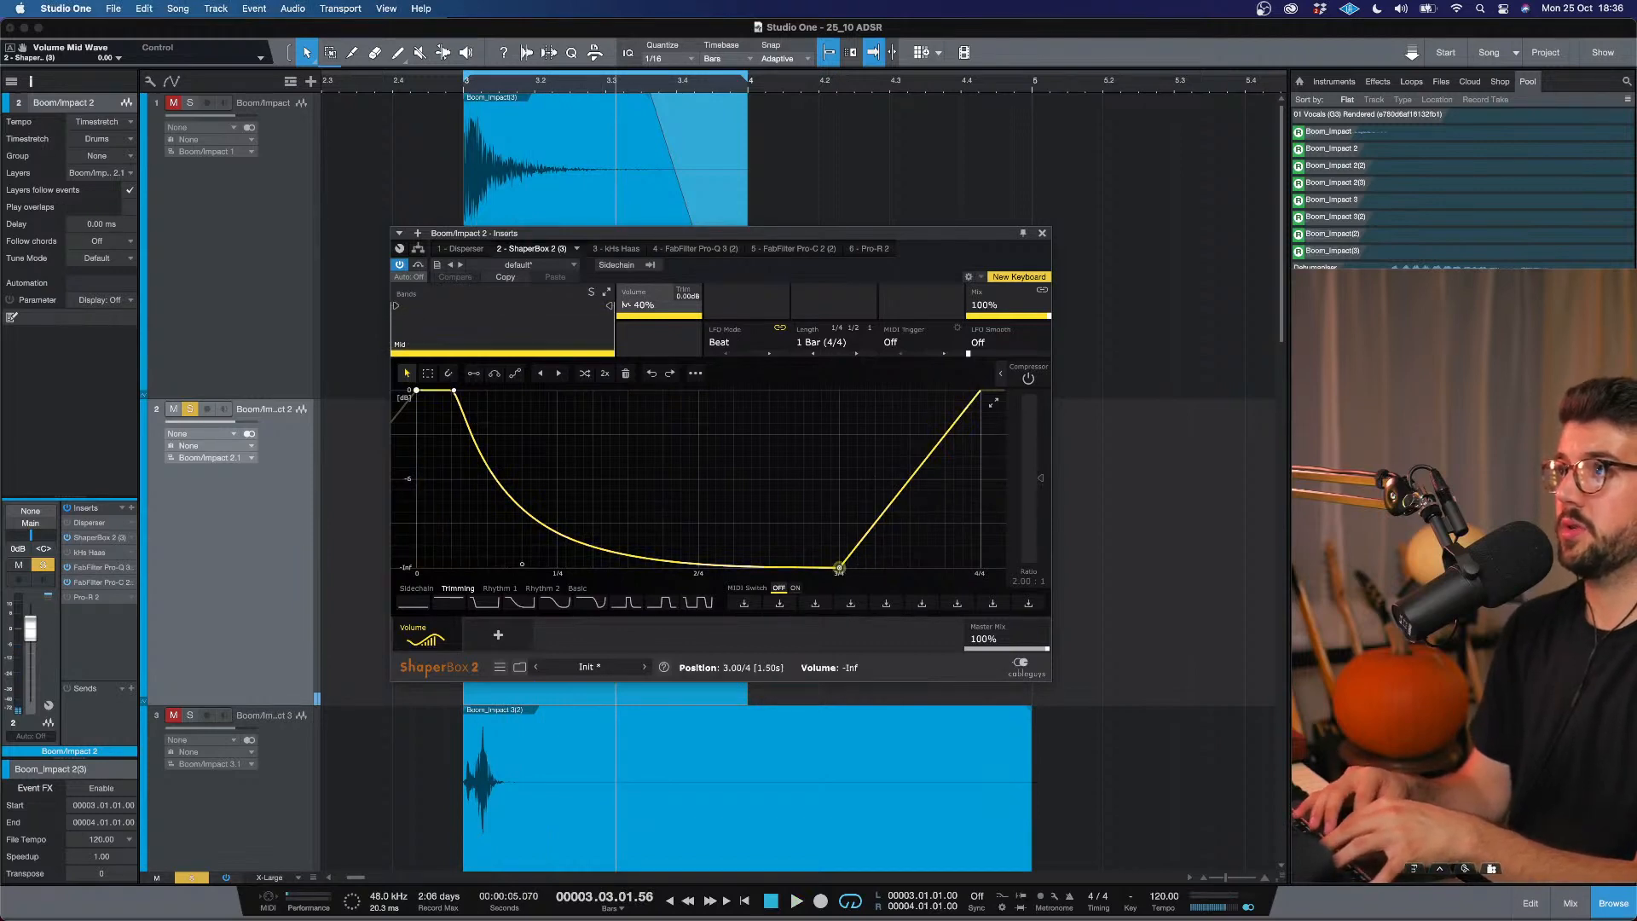
Delete the wave's low point at 3/4, lower the end point at 4/4 to -Inf, and close the plug-in window.
double_click(840, 567)
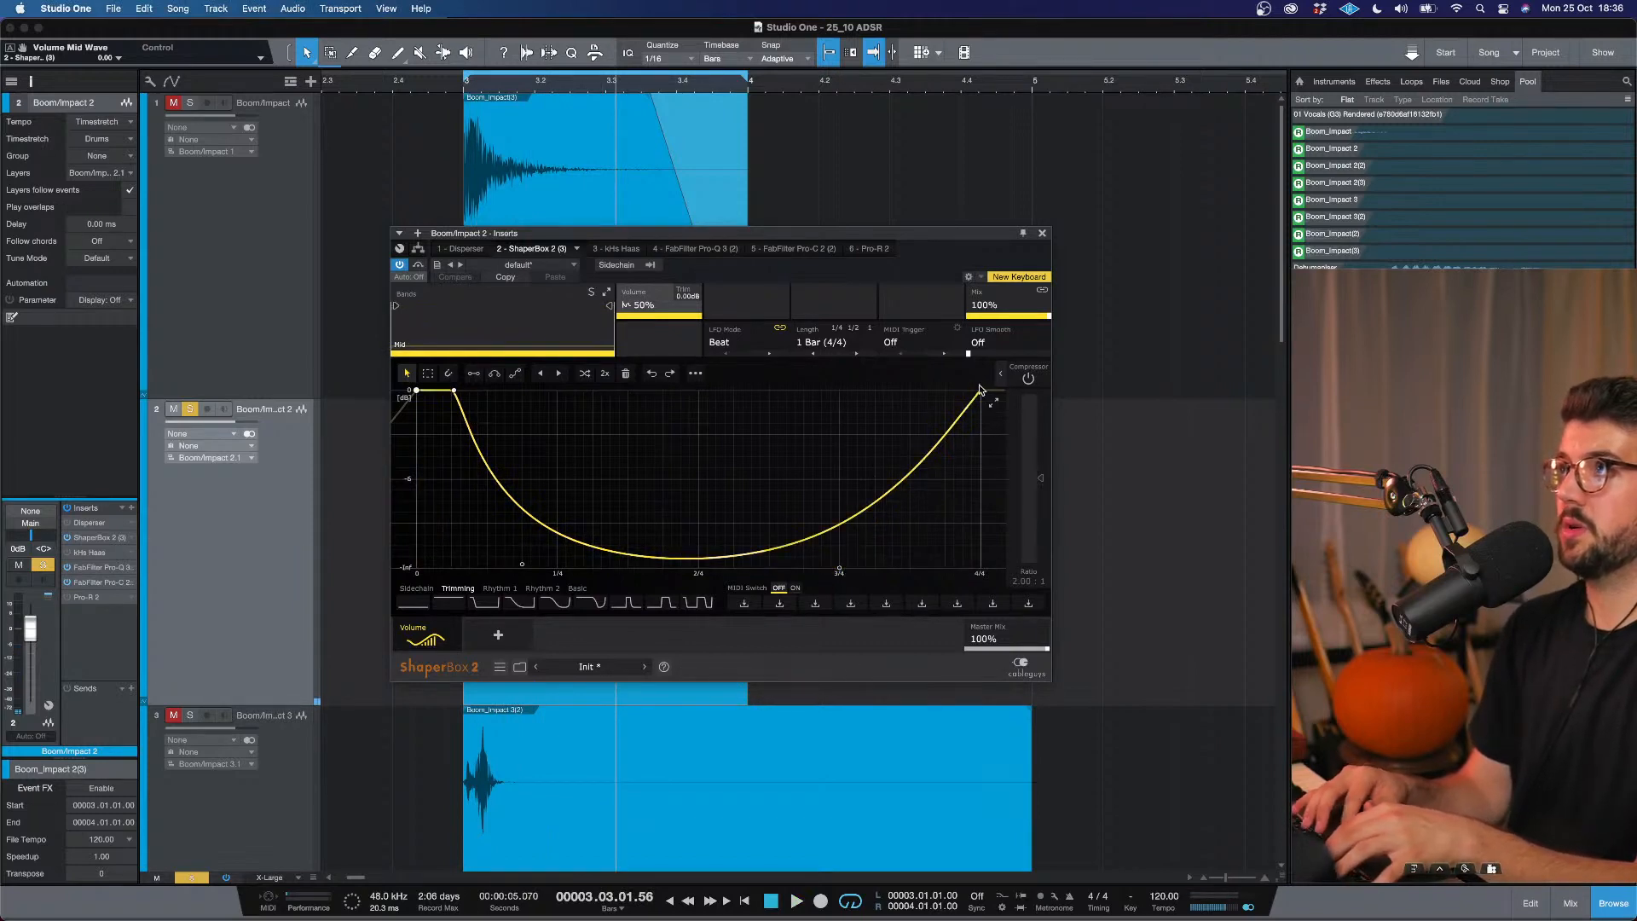
drag(980, 398, 981, 567)
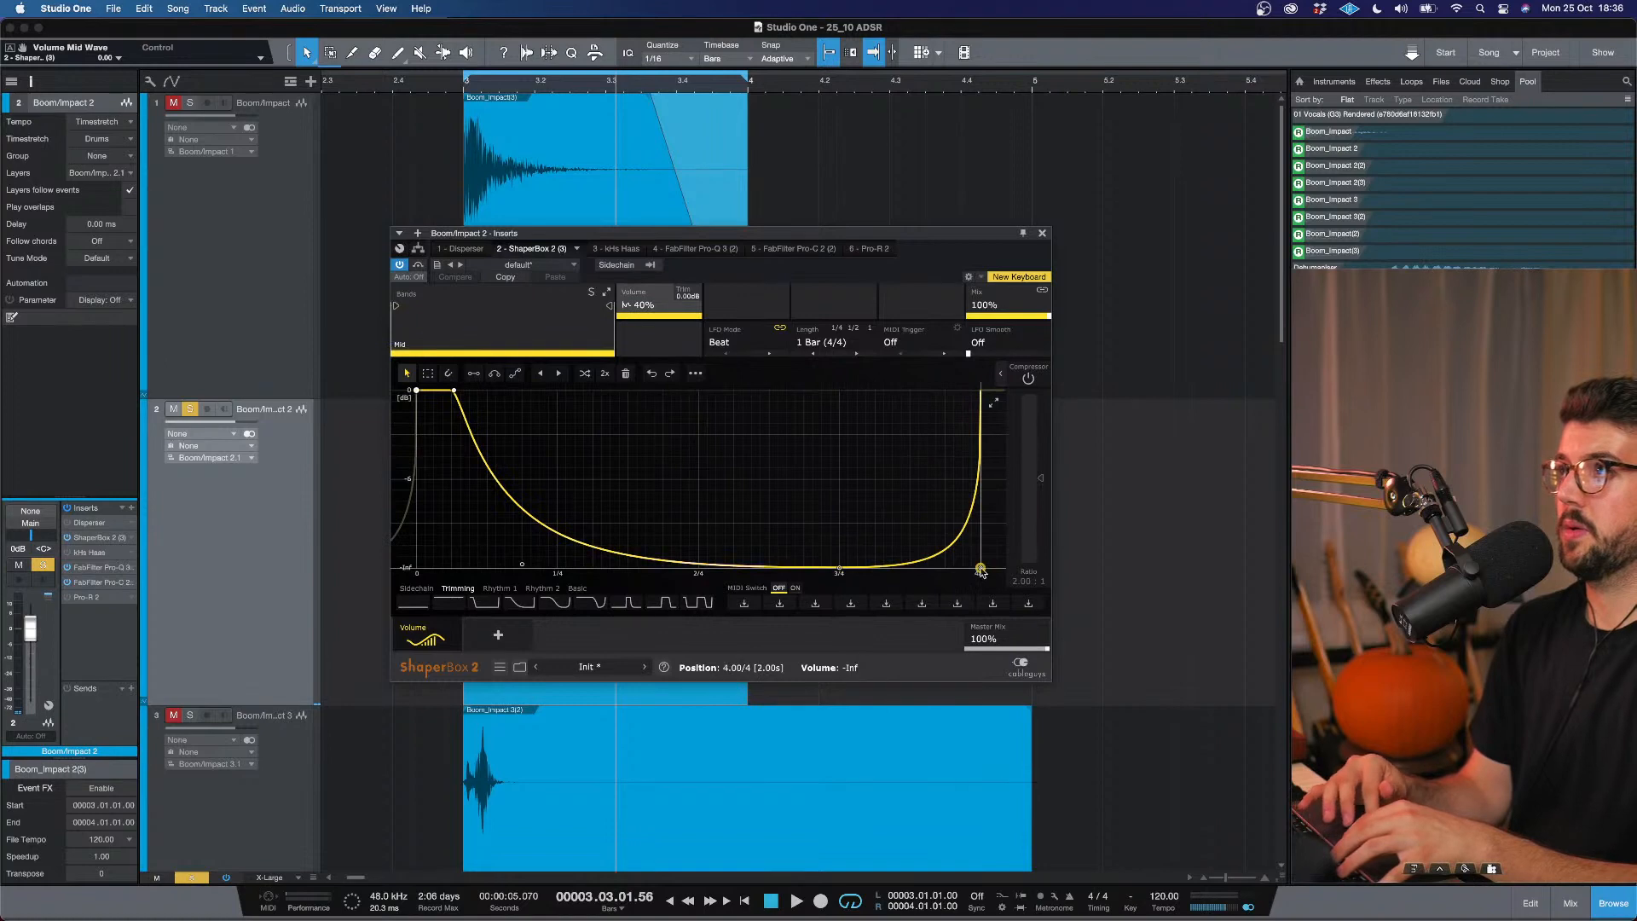
click(1042, 233)
key(space)
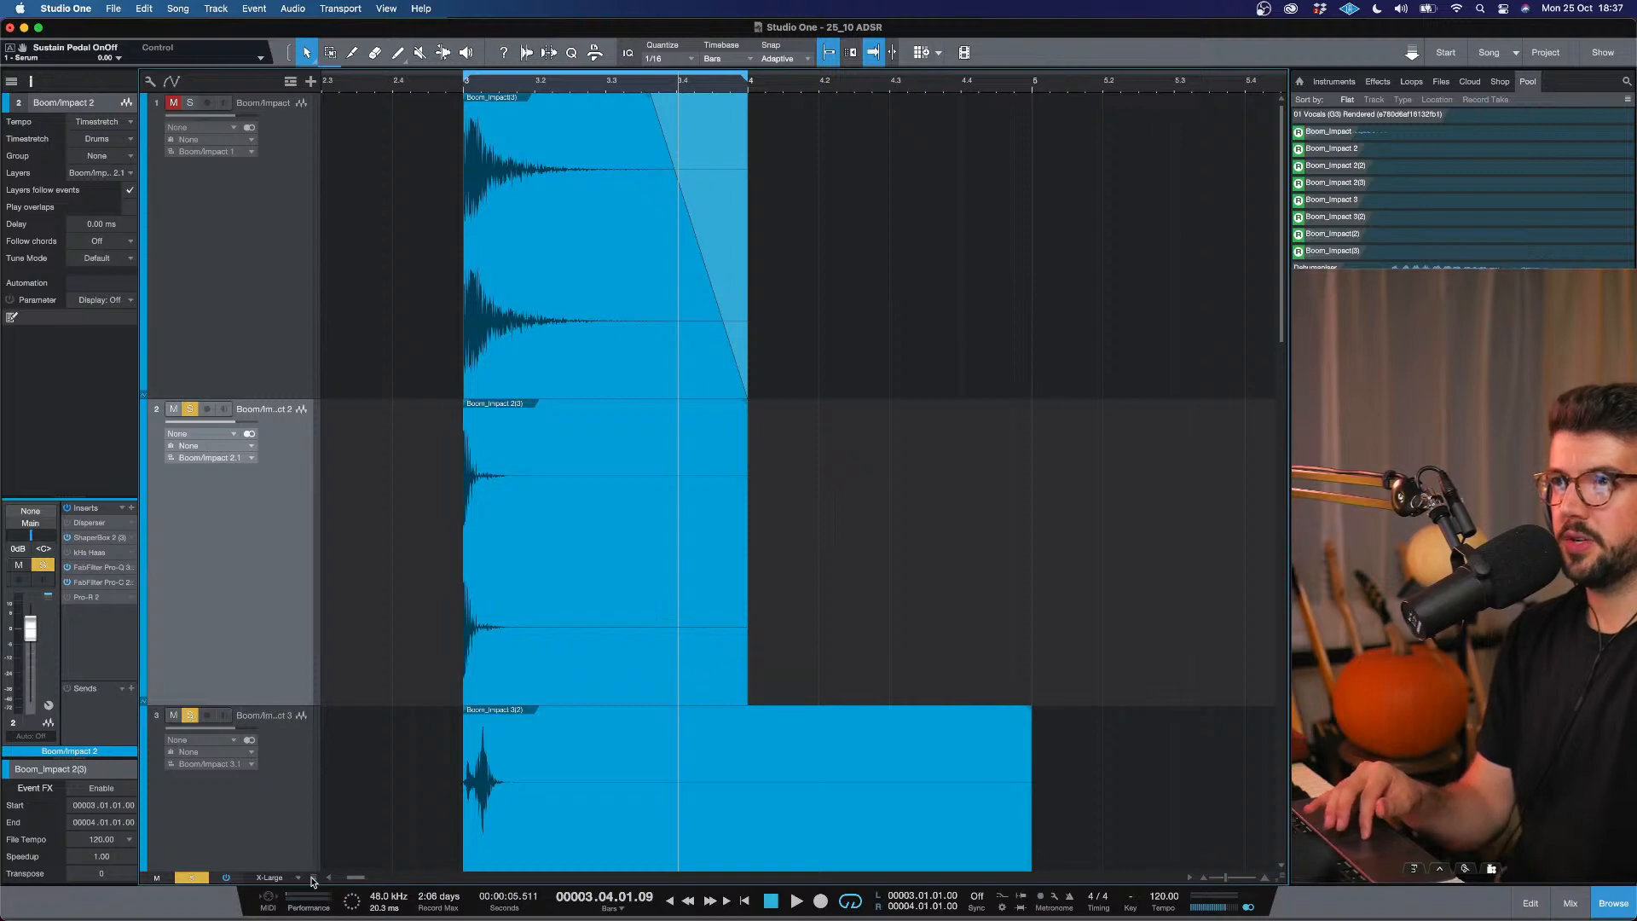
Reduce the track height to Medium, unsolo Boom/Impact 2, play Boom/Impact 3 from bar 3 and select its track.
mouse_move(312, 807)
mouse_down()
mouse_move(306, 855)
mouse_move(334, 824)
mouse_up()
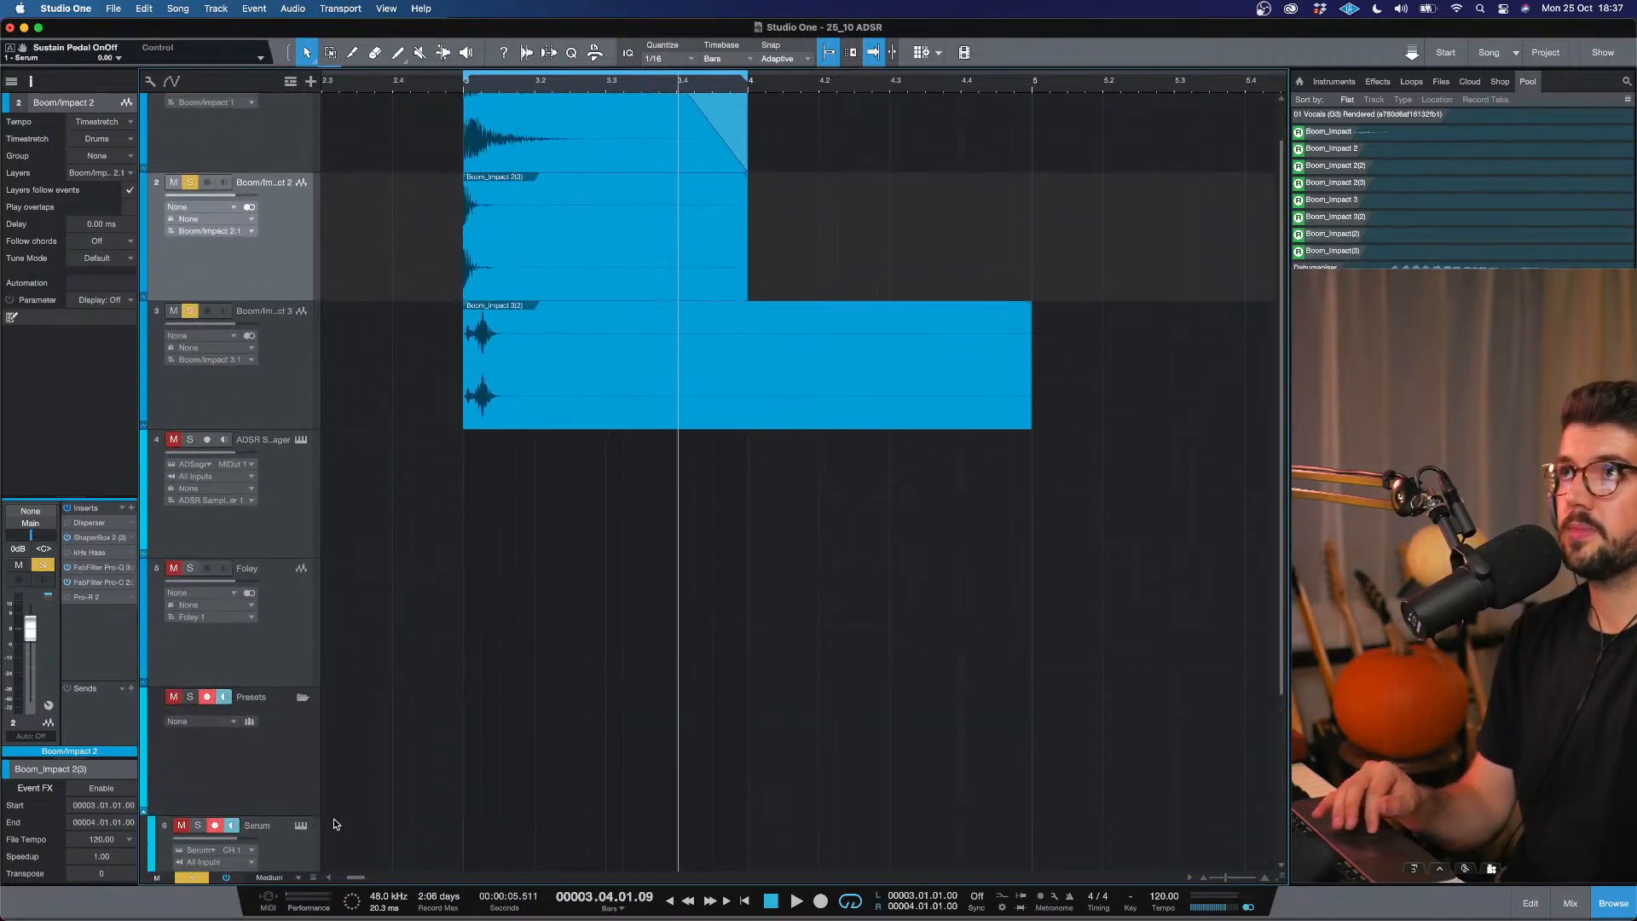
click(462, 85)
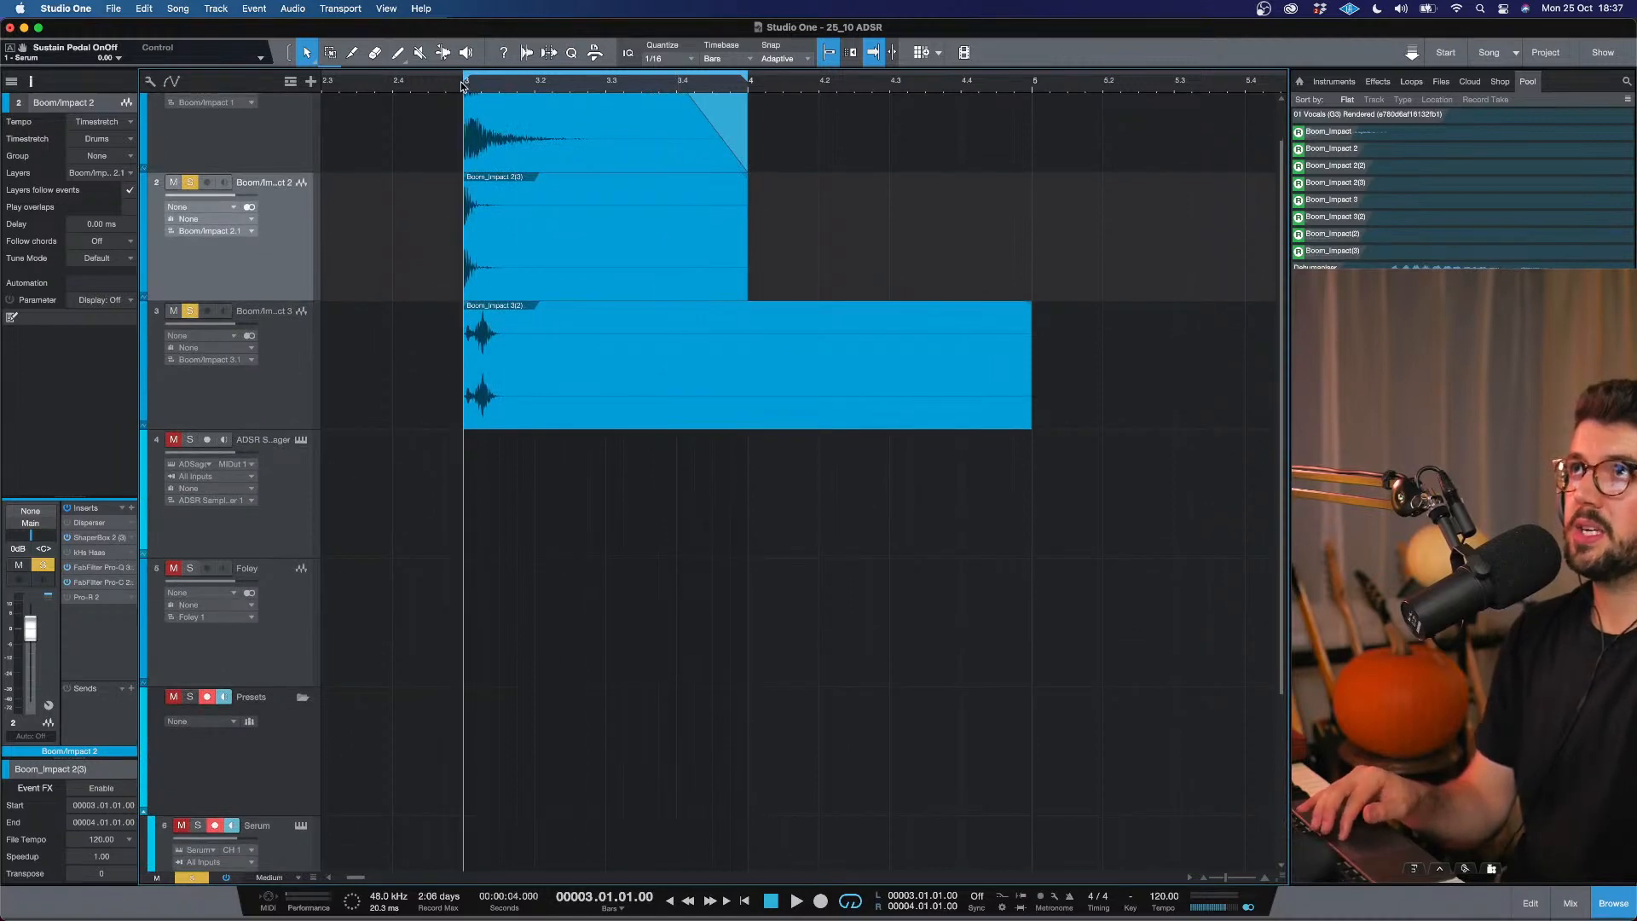
scroll(219, 178, up, 2)
click(188, 231)
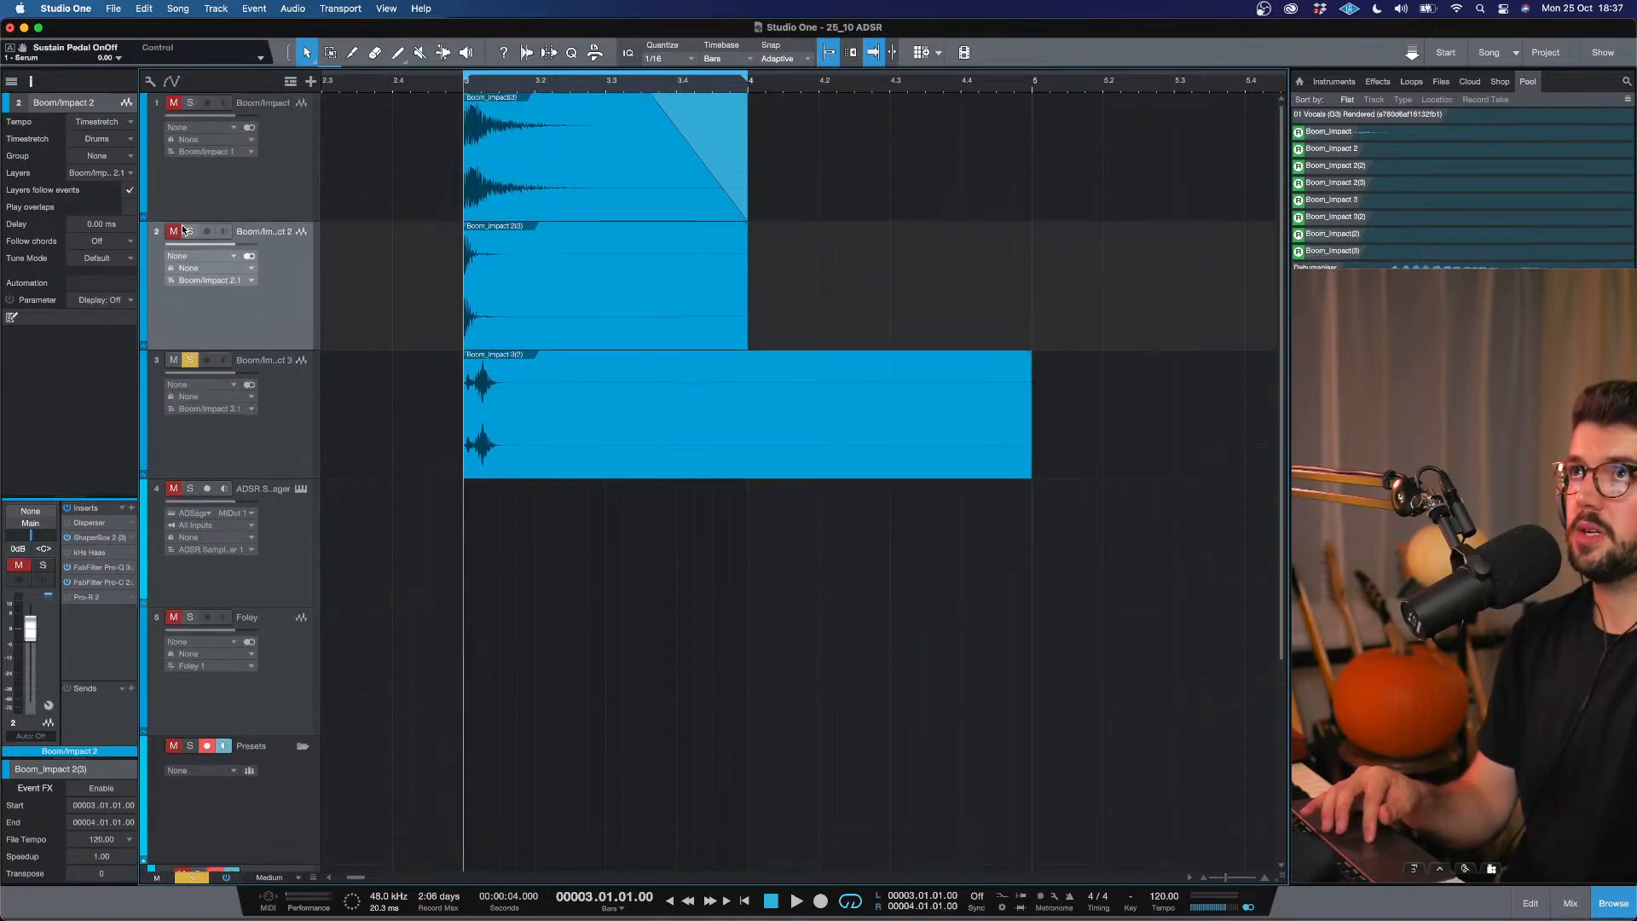
key(space)
click(227, 470)
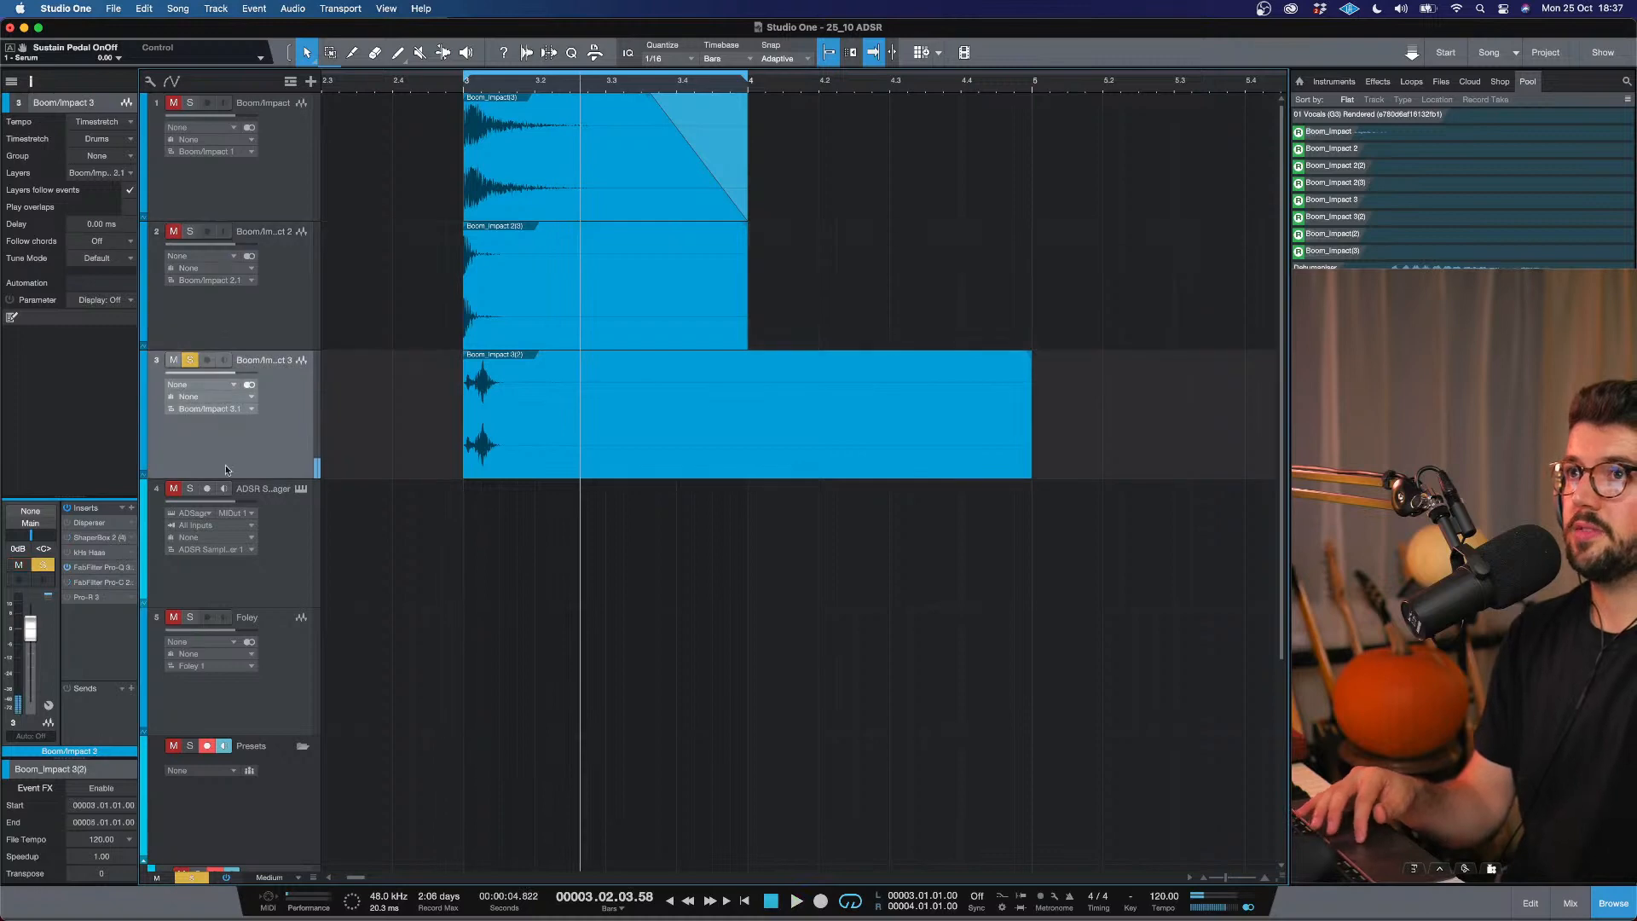
Remove the high cut band from Pro-Q 3 on Boom/Impact 3 and play the layer.
click(103, 569)
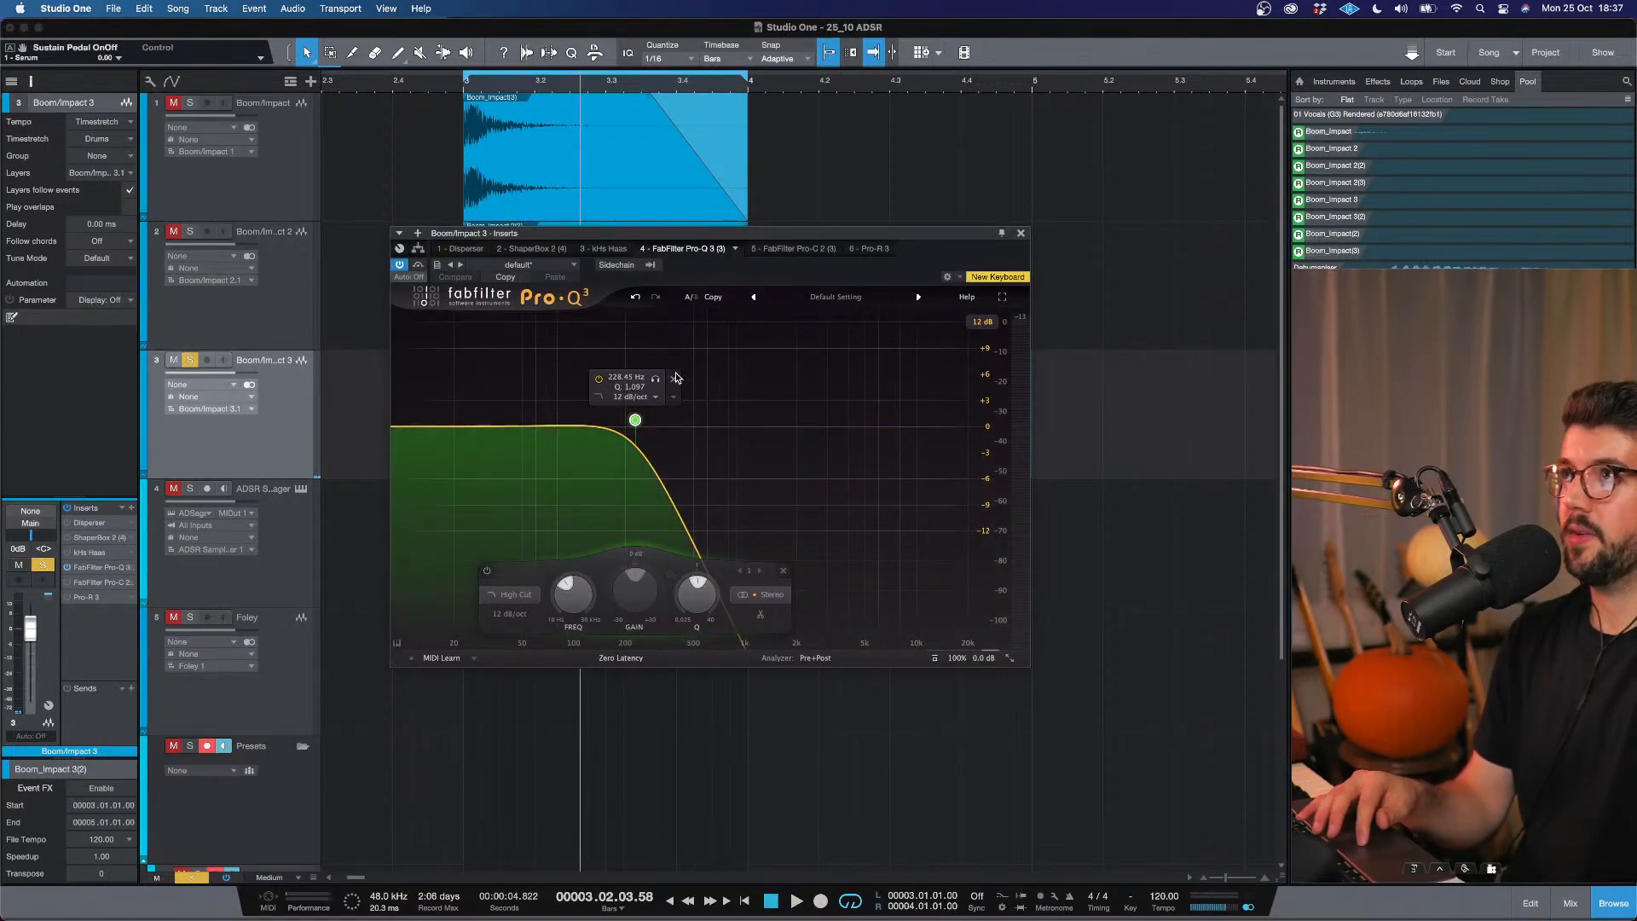
click(676, 377)
key(space)
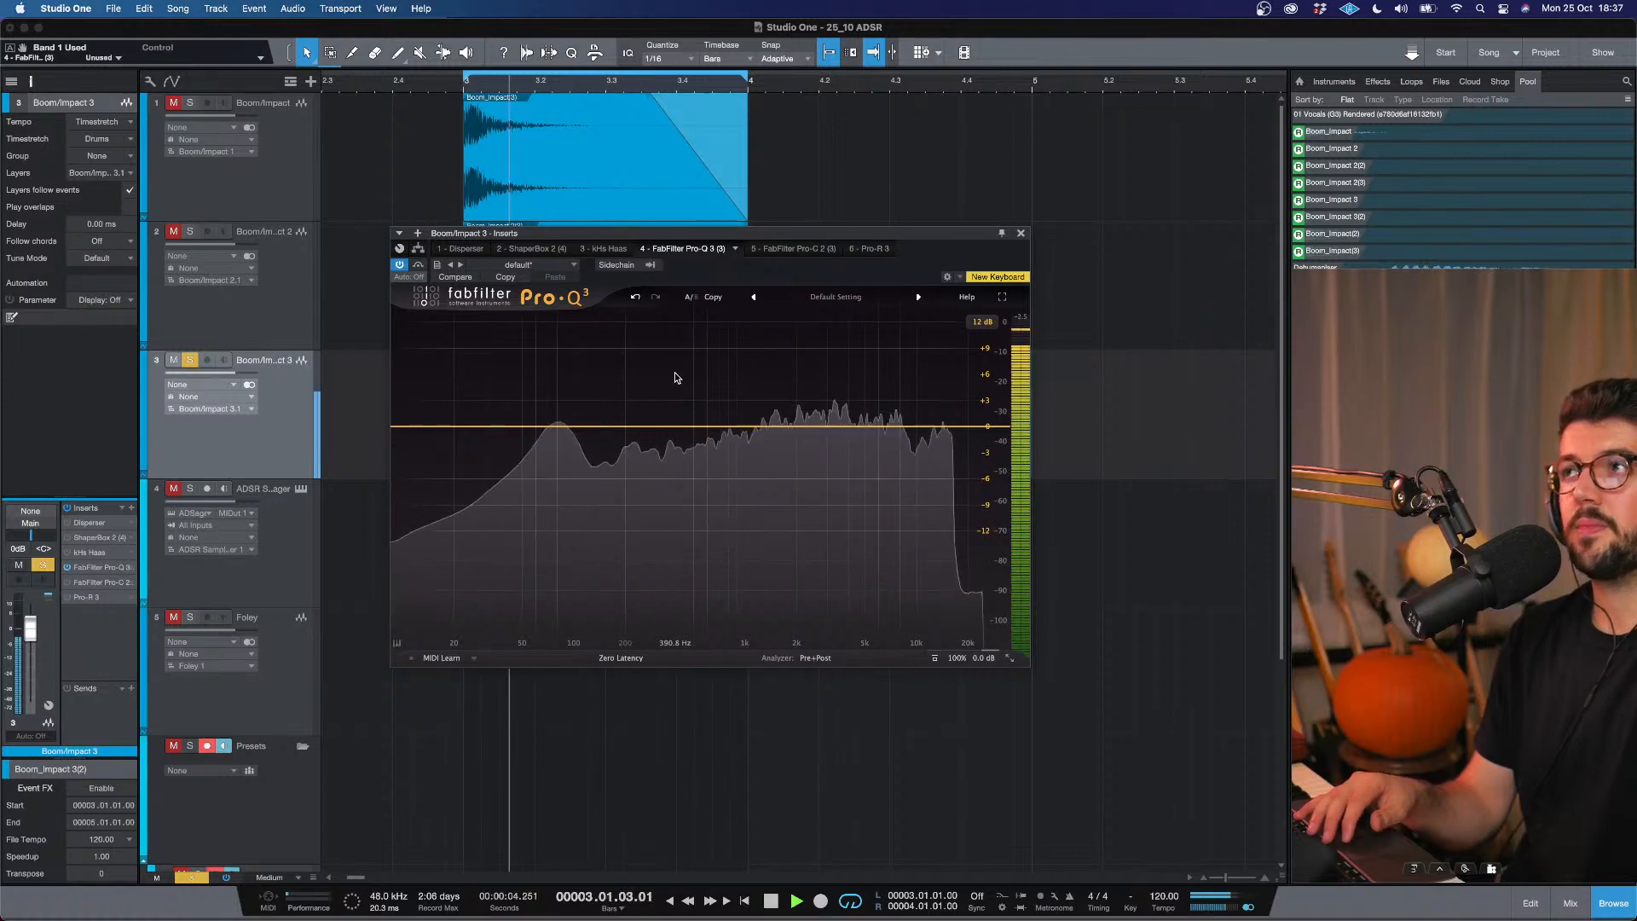
key(space)
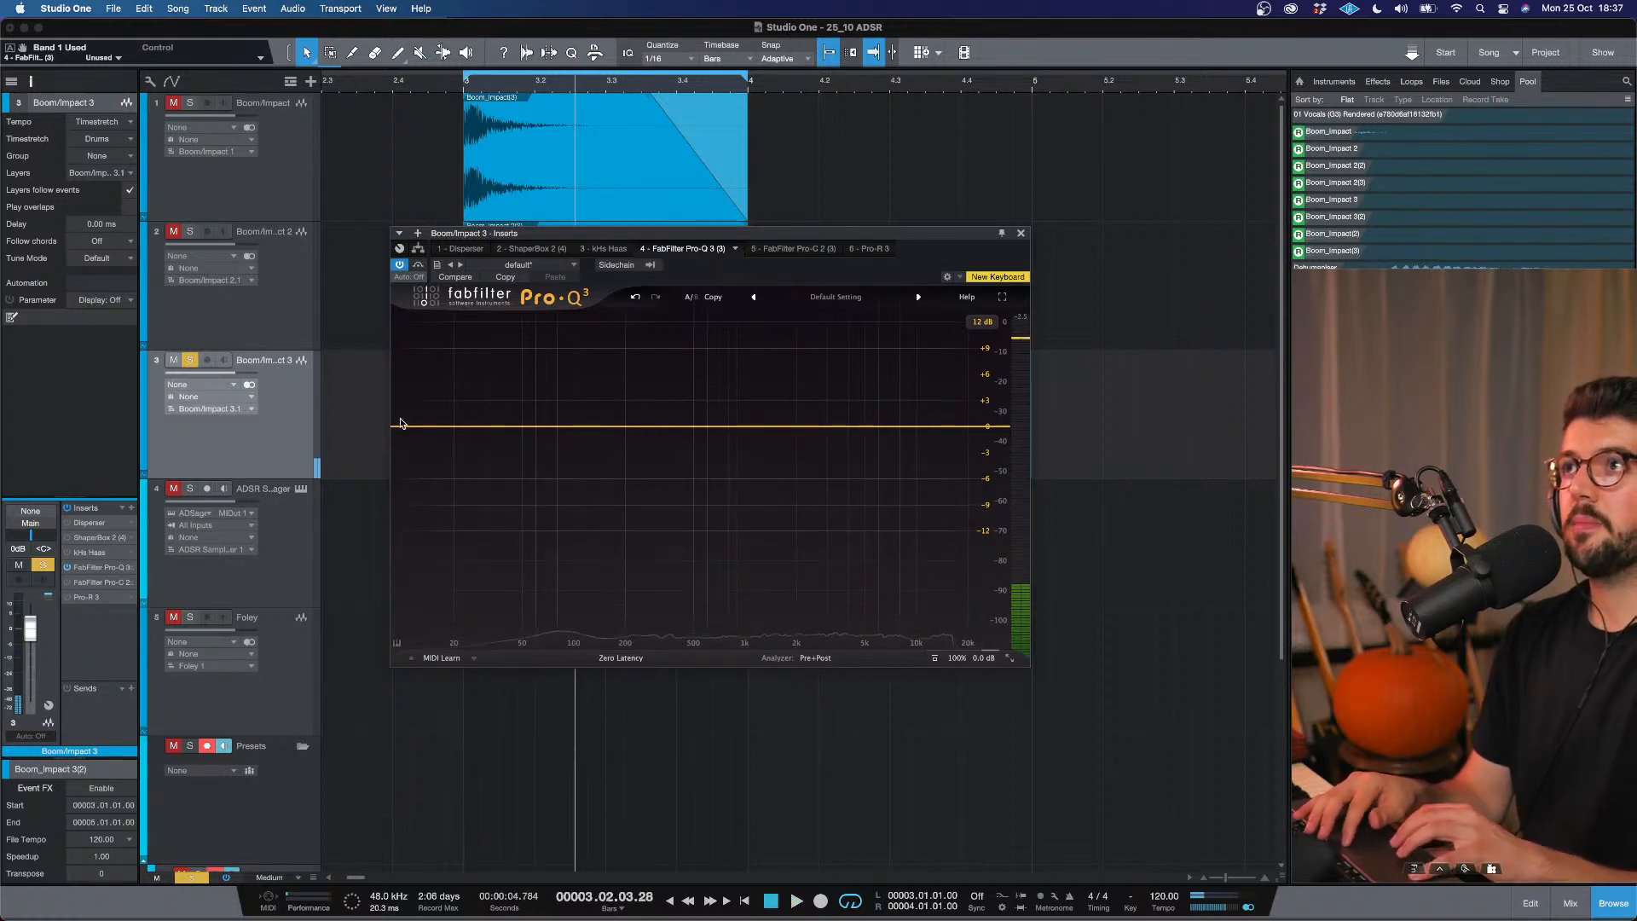
Add a low cut at about 794 Hz in Boom/Impact 3's Pro-Q 3, audition it, and close the plug-in.
drag(401, 427, 728, 426)
key(space)
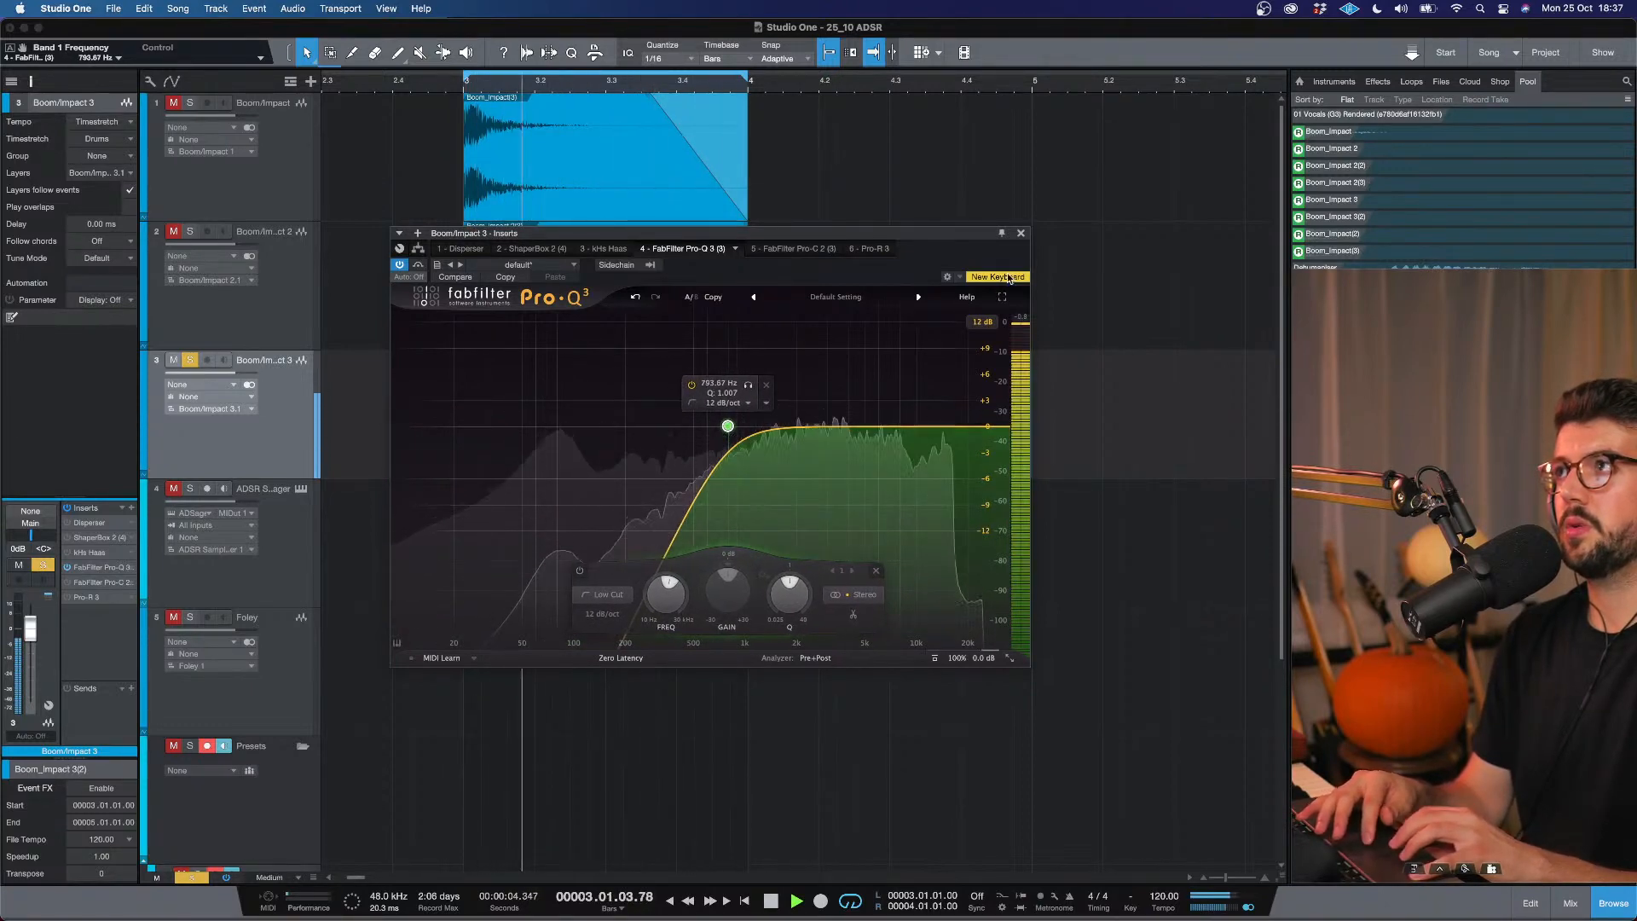
key(space)
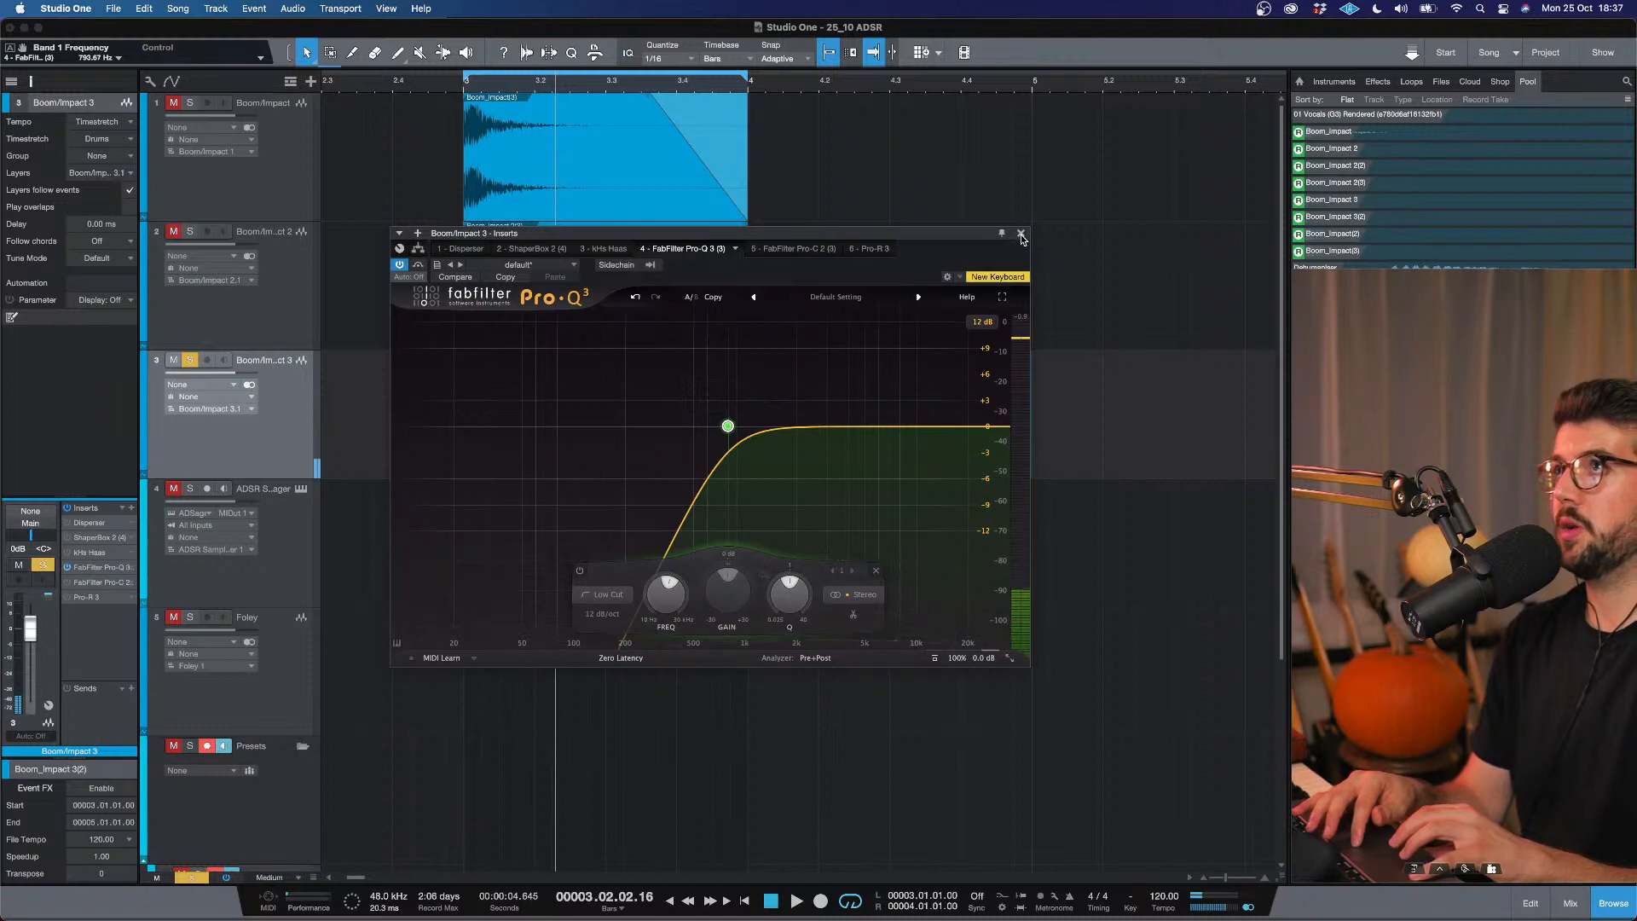
click(1022, 234)
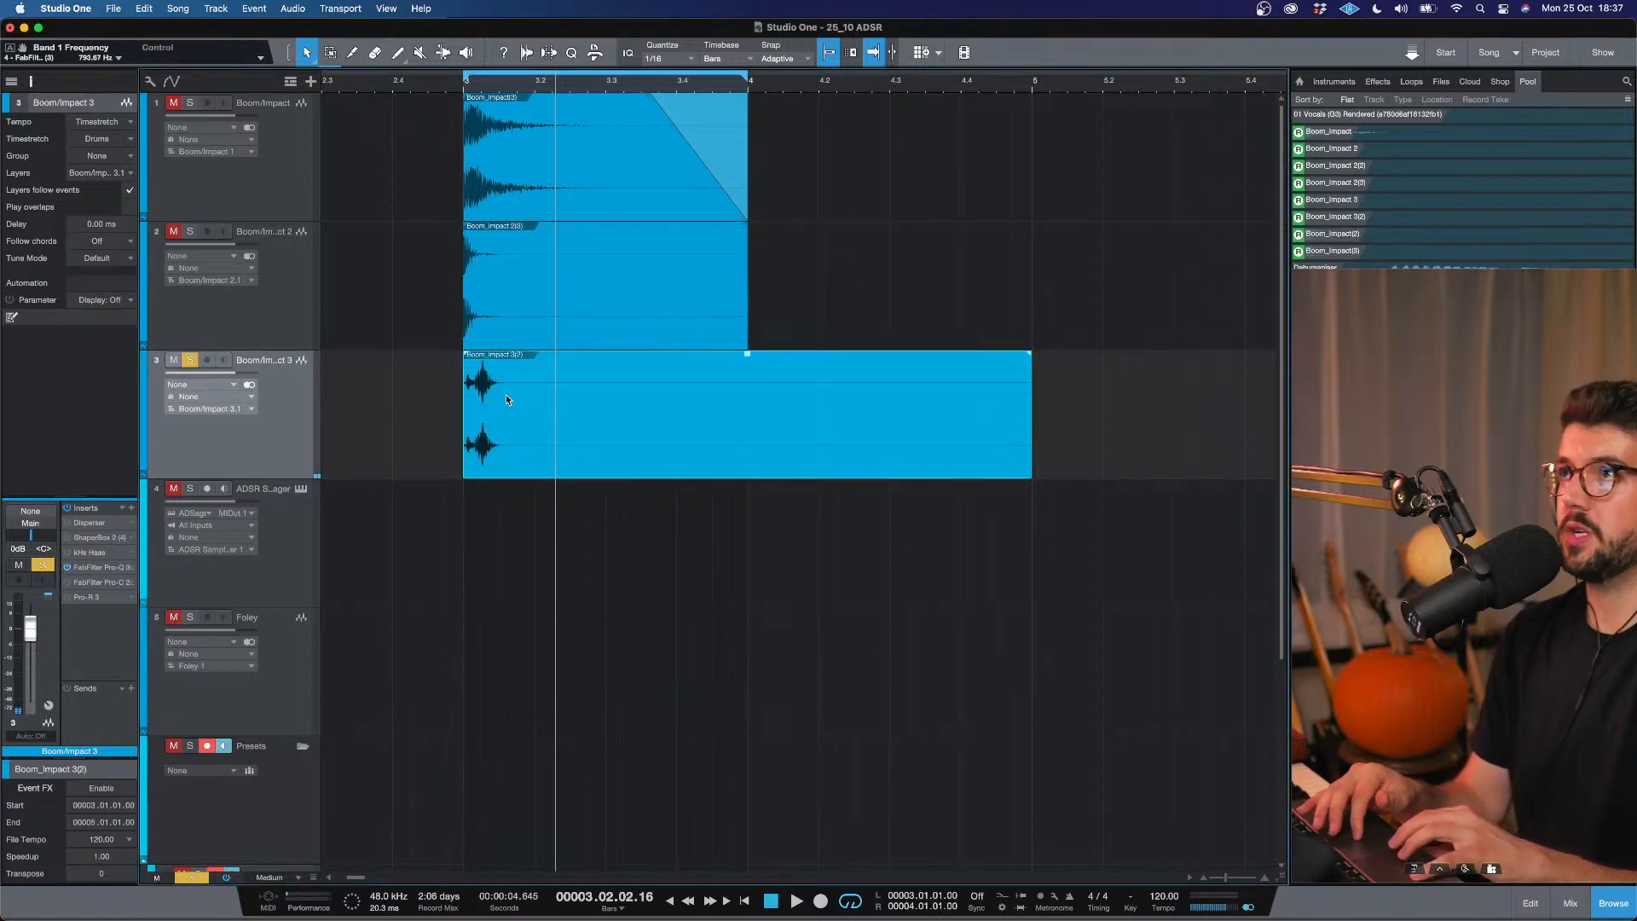
Try shifting the Boom/Impact 3 event earlier so its peak falls on bar 3, and play it from there.
drag(480, 374, 462, 374)
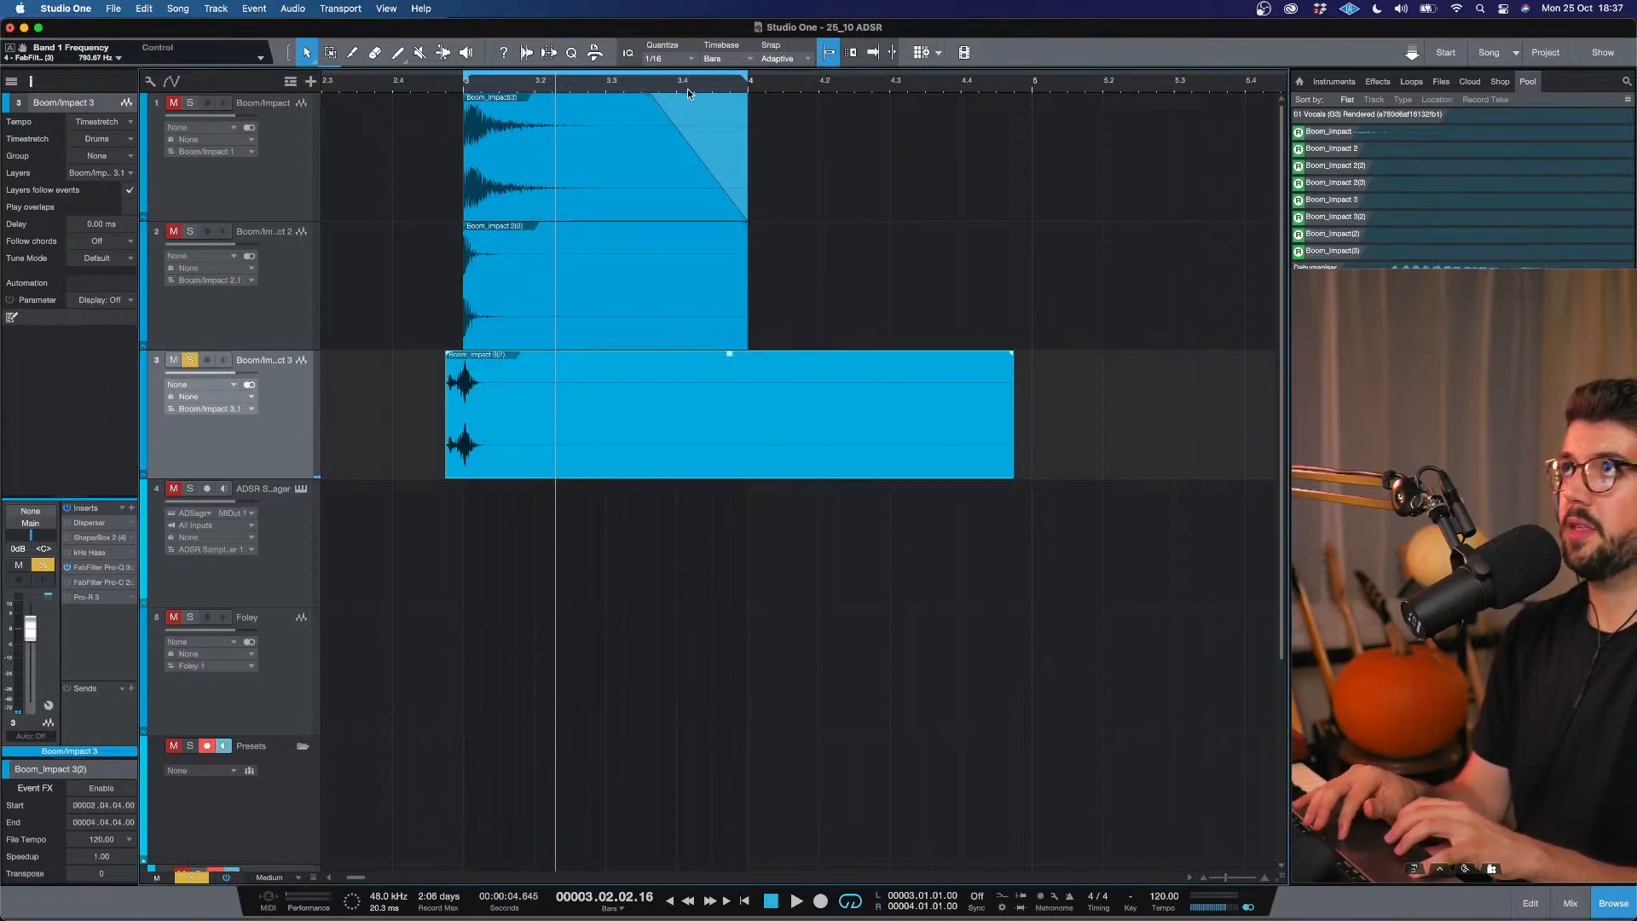
click(462, 90)
key(space)
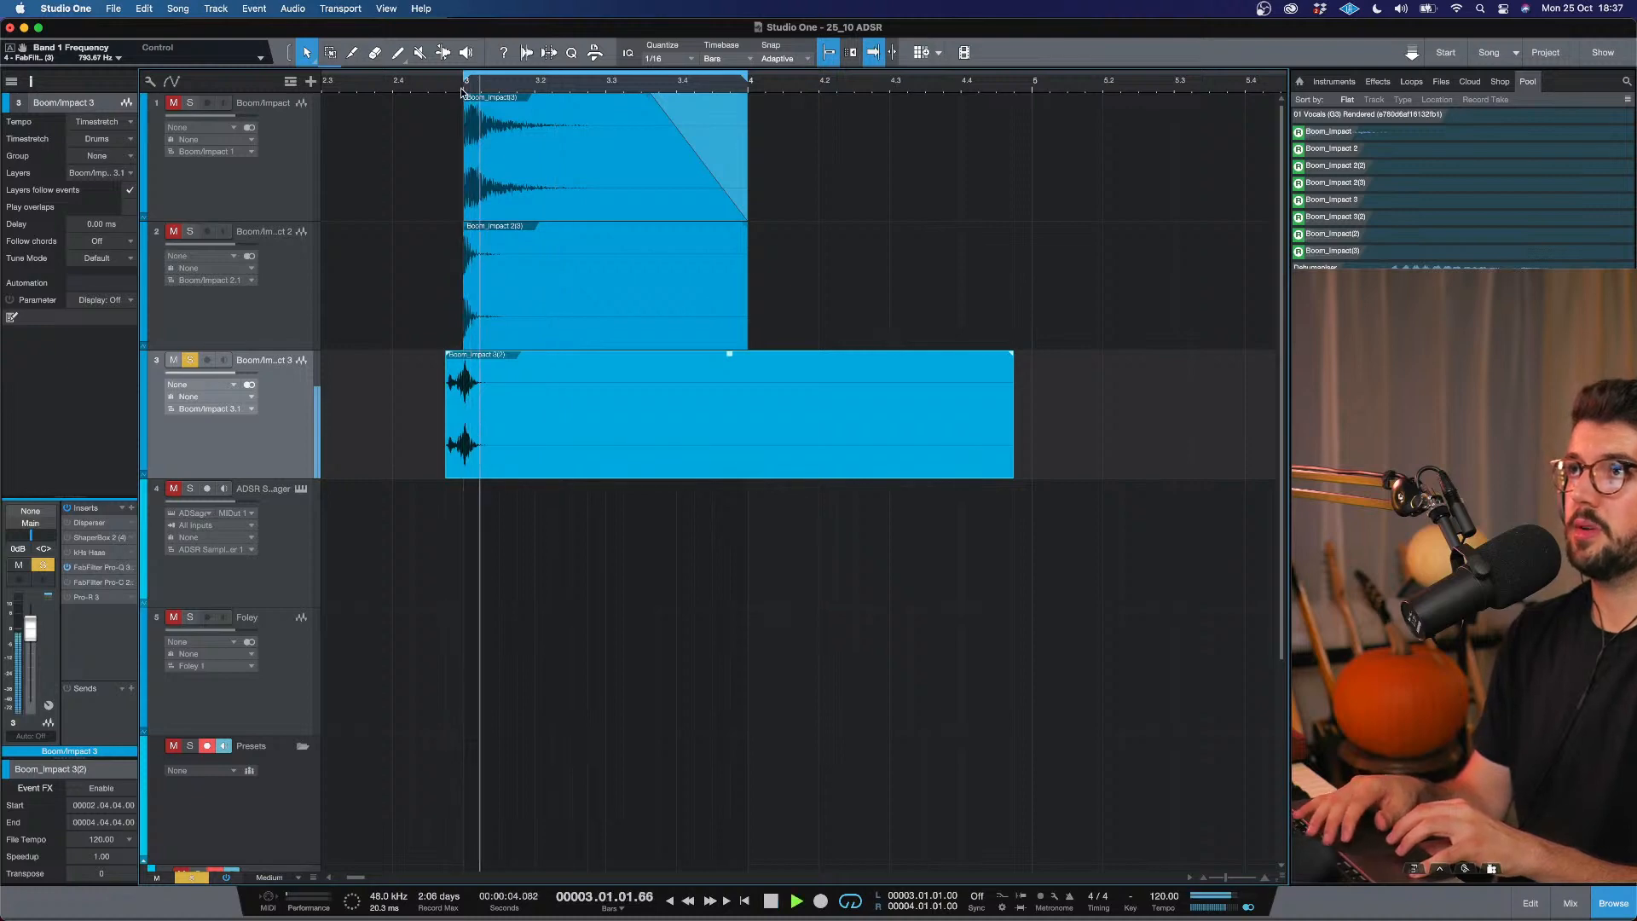
key(space)
key(alt+Right)
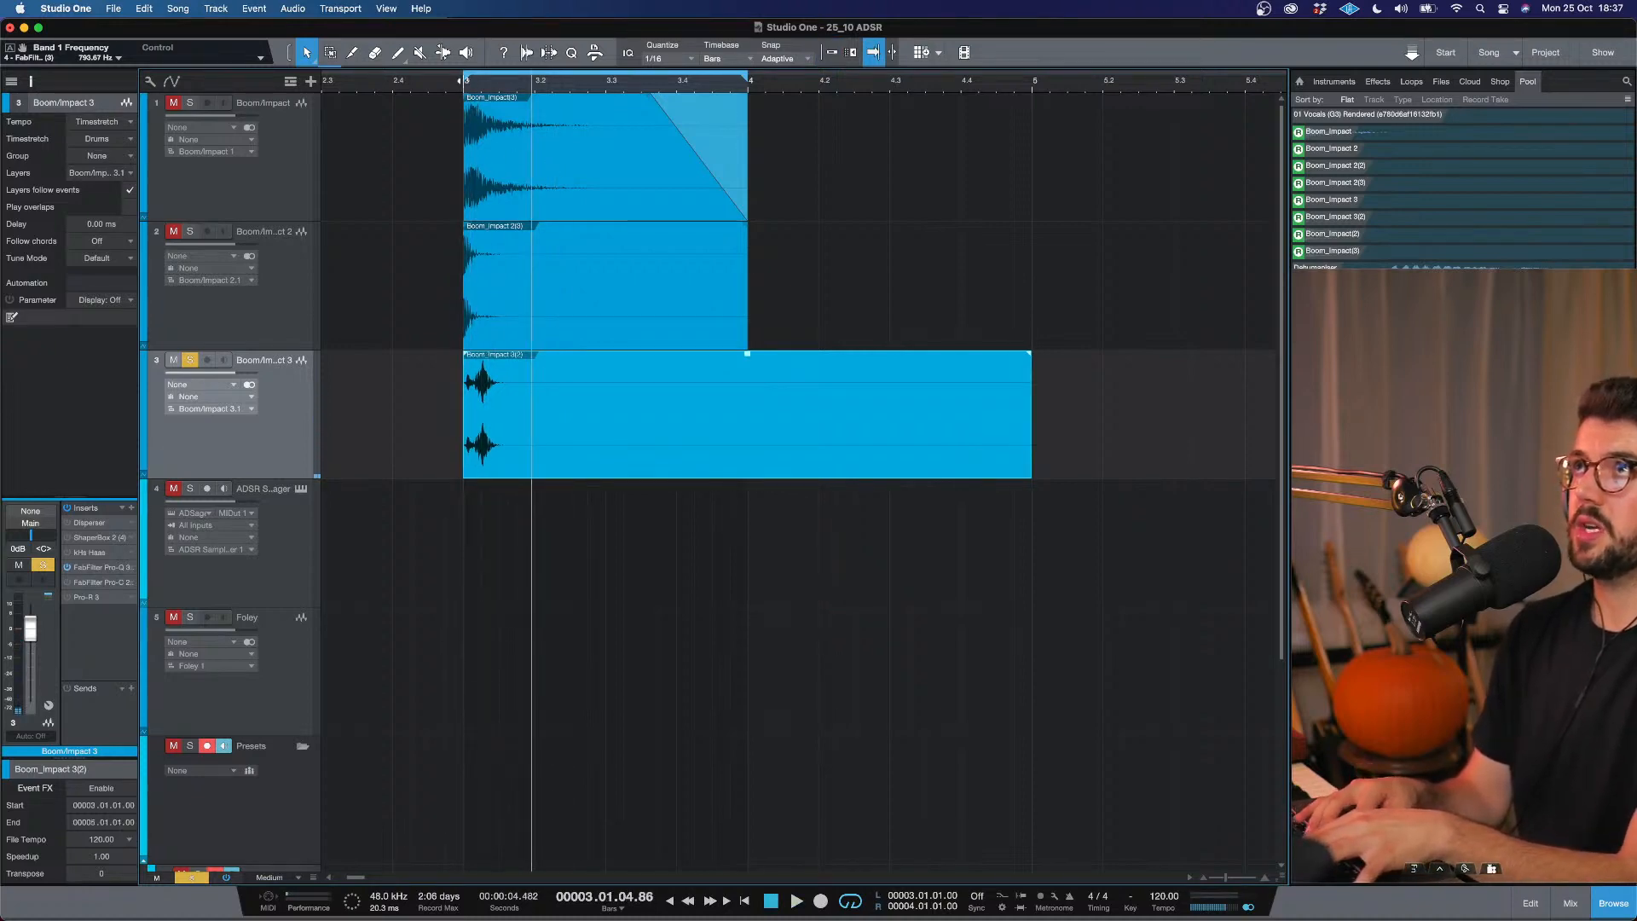
Zoom the arrangement in on the start of the three Boom/Impact events at bar 3.
drag(462, 82, 600, 389)
key(ctrl+Up)
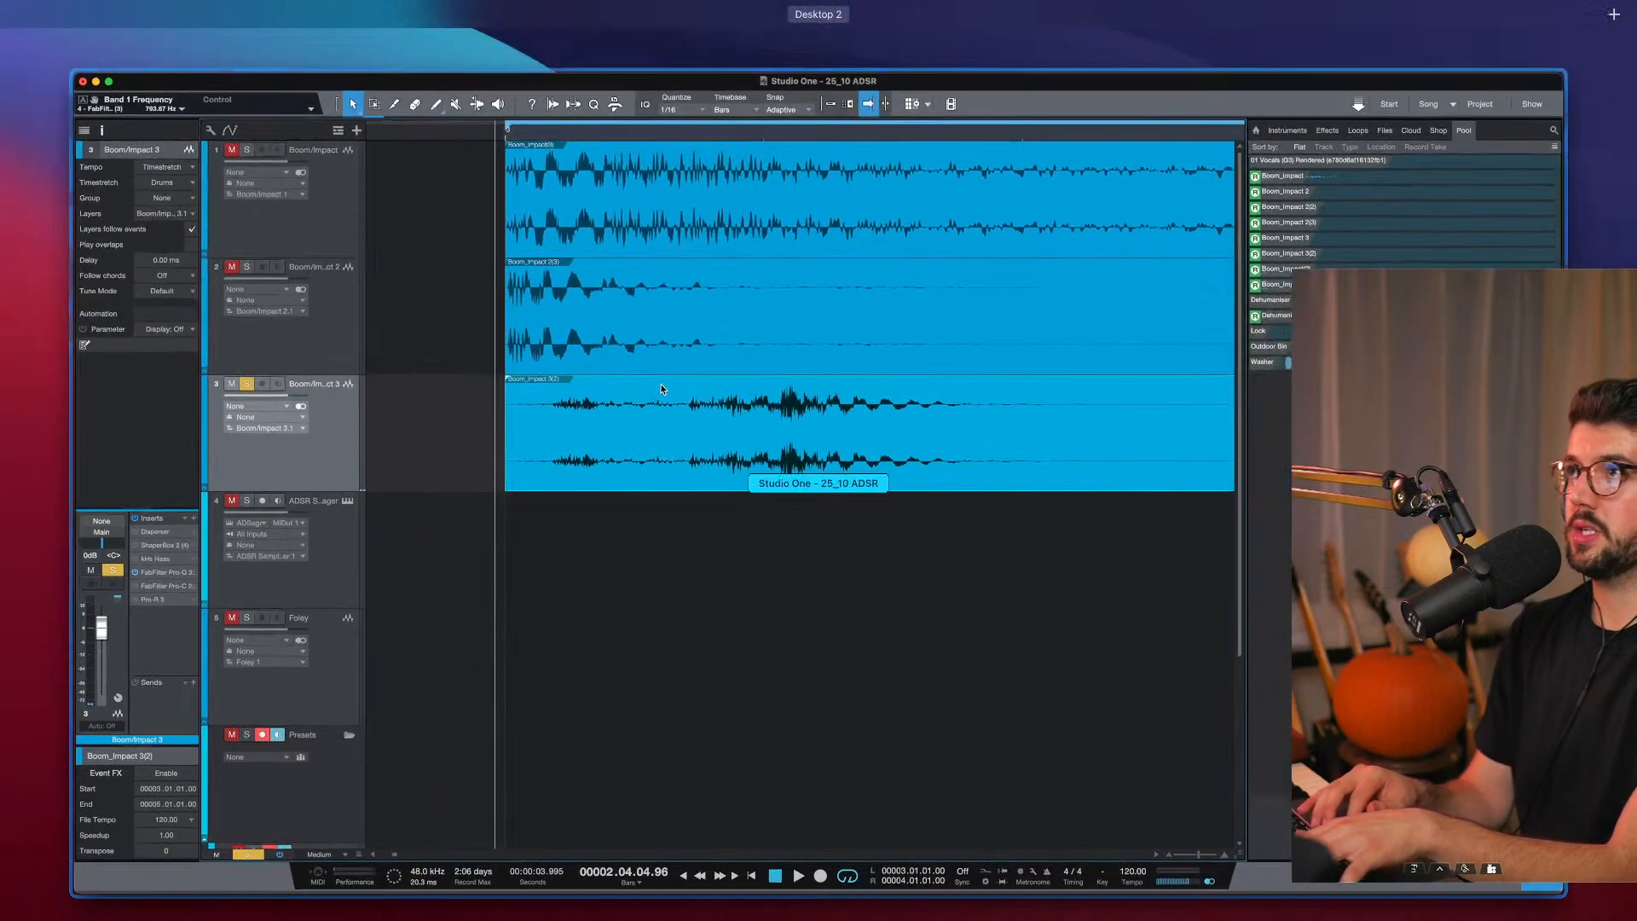
Split the Boom/Impact 3 event just before its second, louder hit and delete the front part.
click(668, 385)
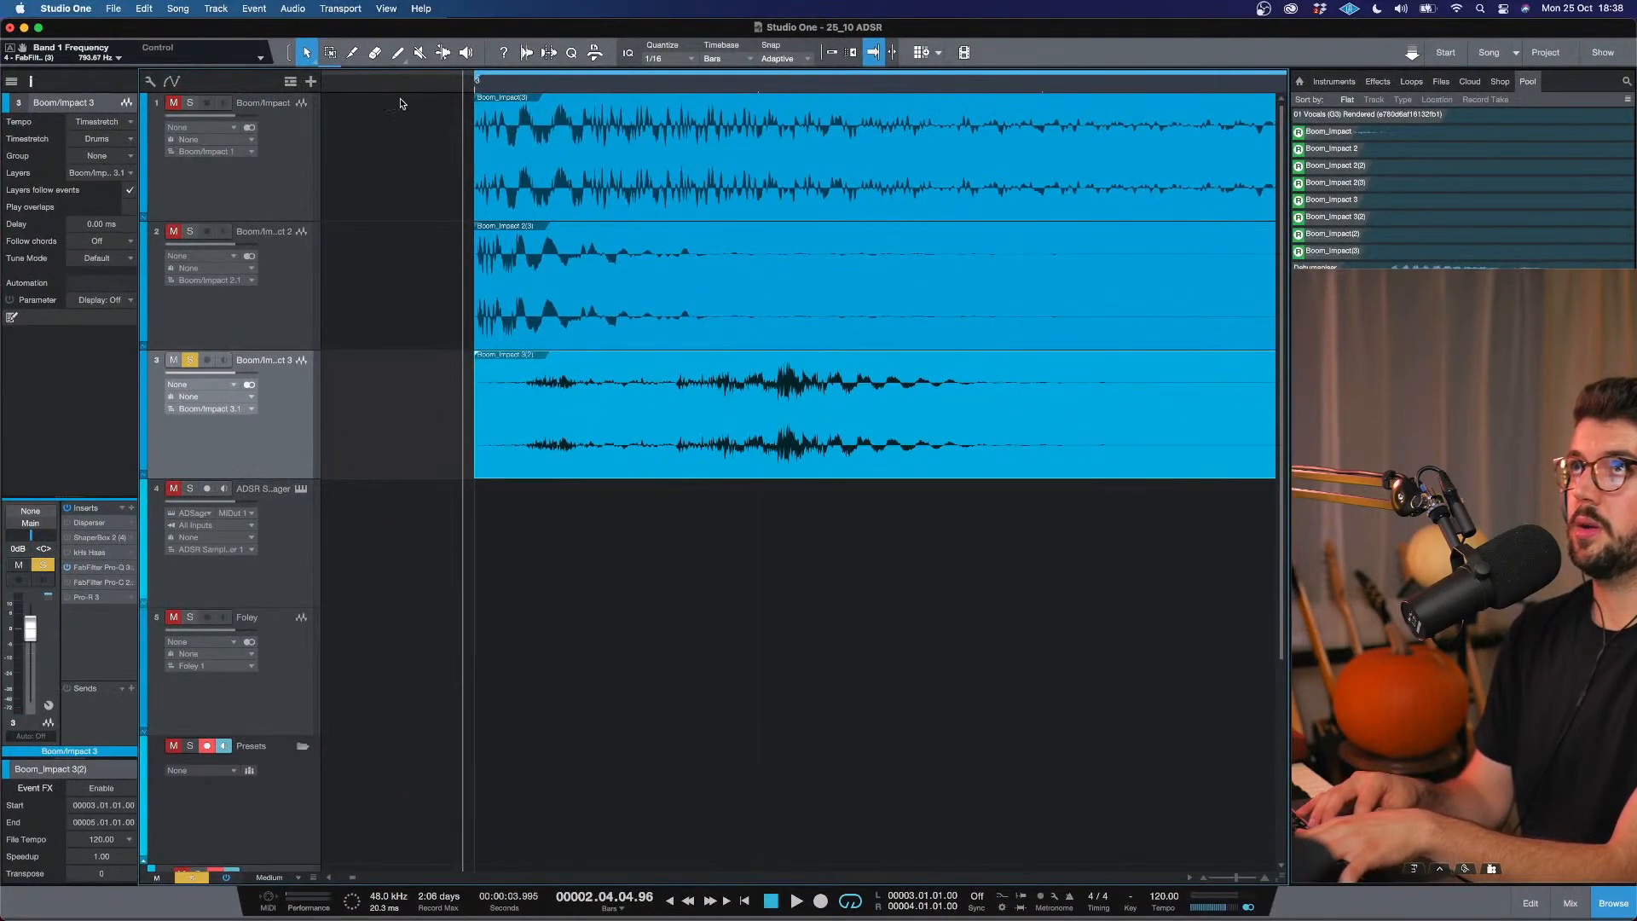
click(353, 54)
click(676, 379)
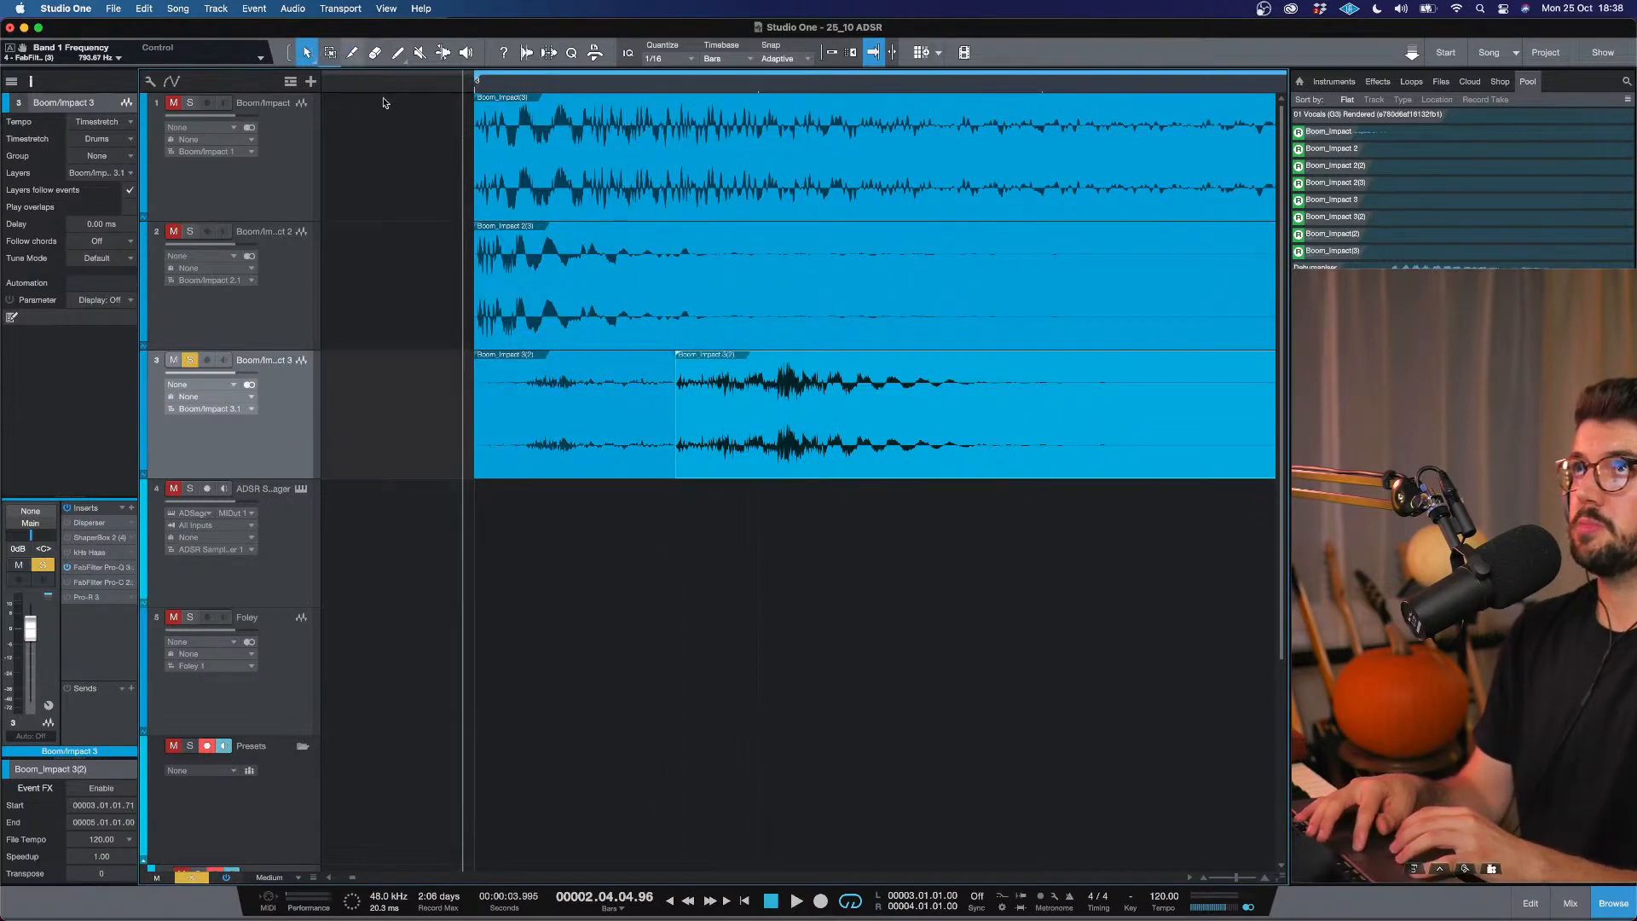
click(532, 387)
key(Delete)
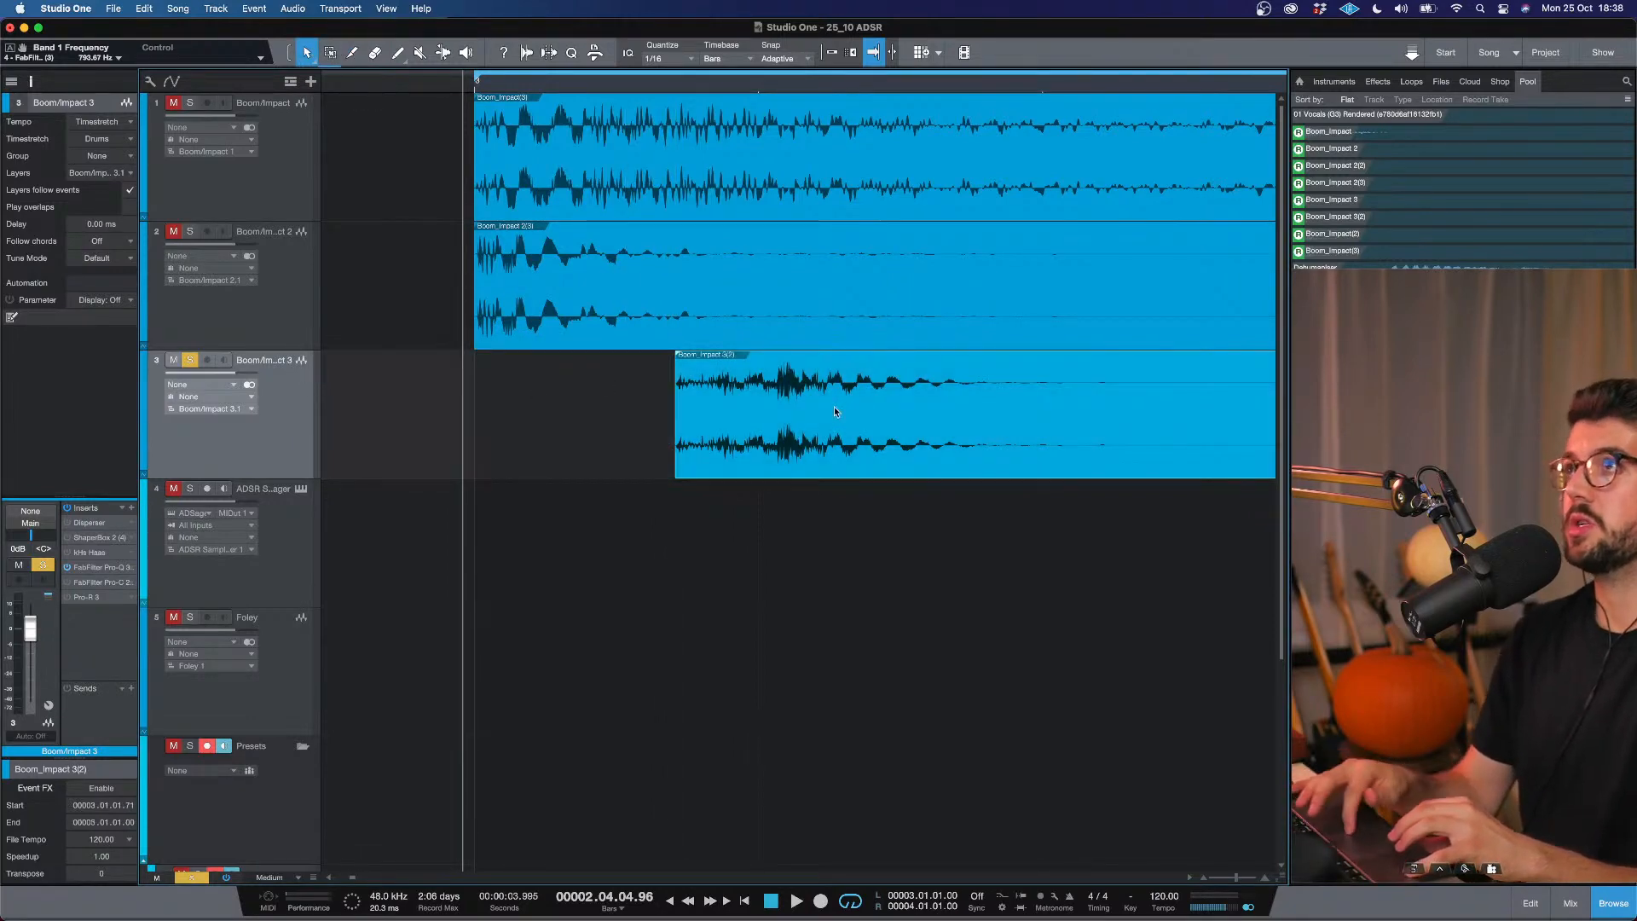
Move the remaining Boom/Impact 3 event to the start of bar 3, select all three boom events and audition the result.
drag(812, 383, 610, 379)
drag(575, 606, 443, 99)
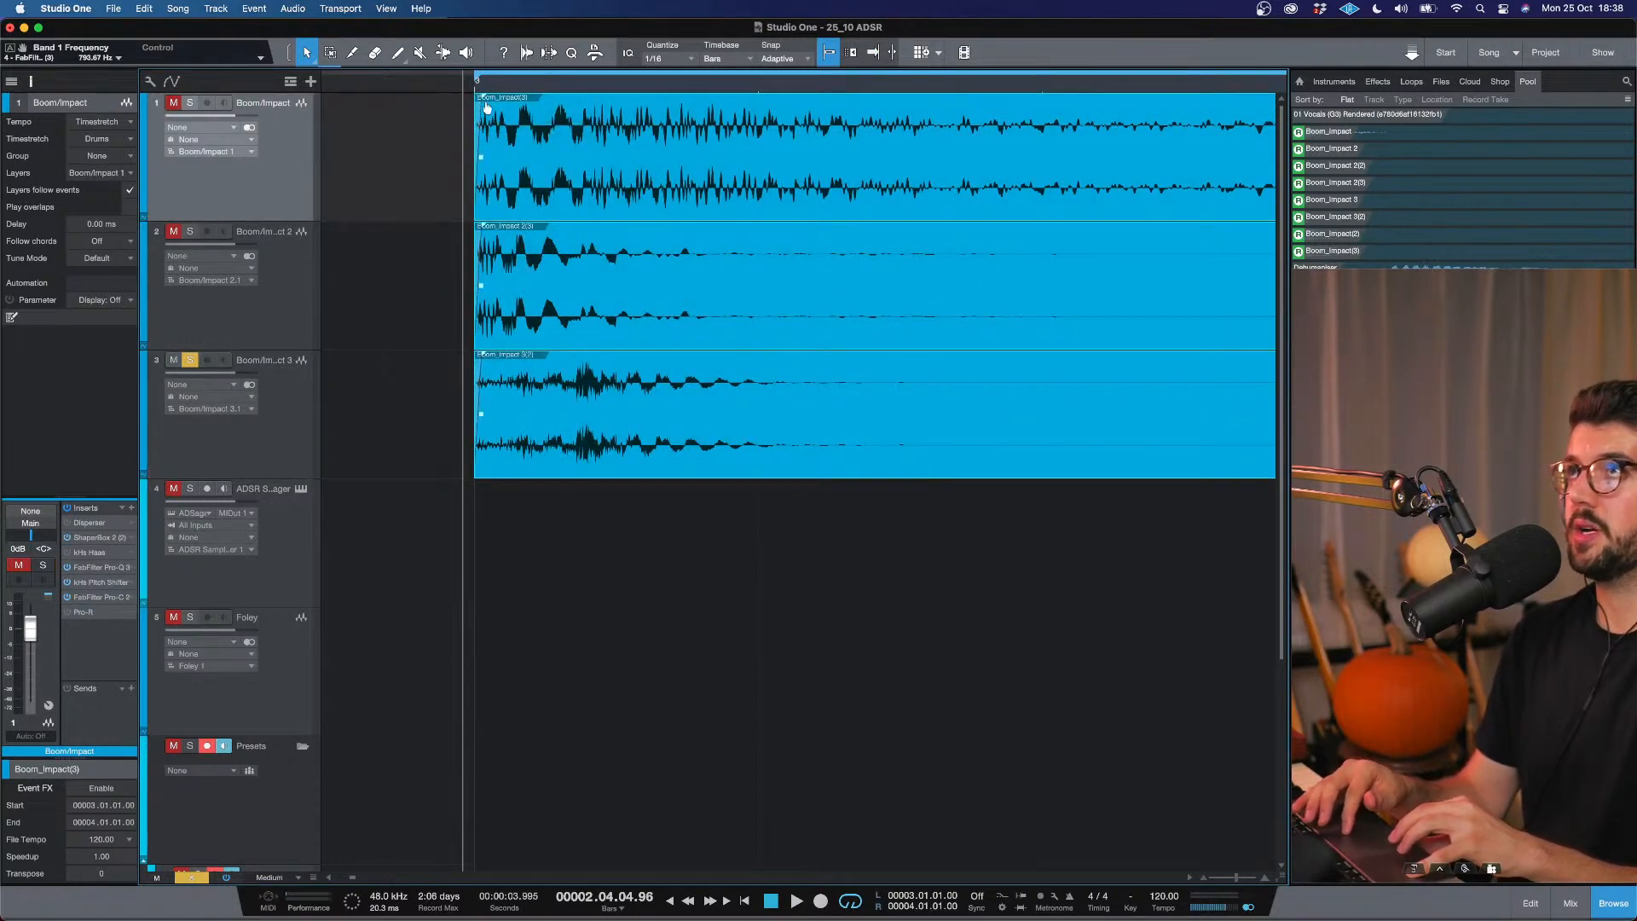
key(space)
key(space)
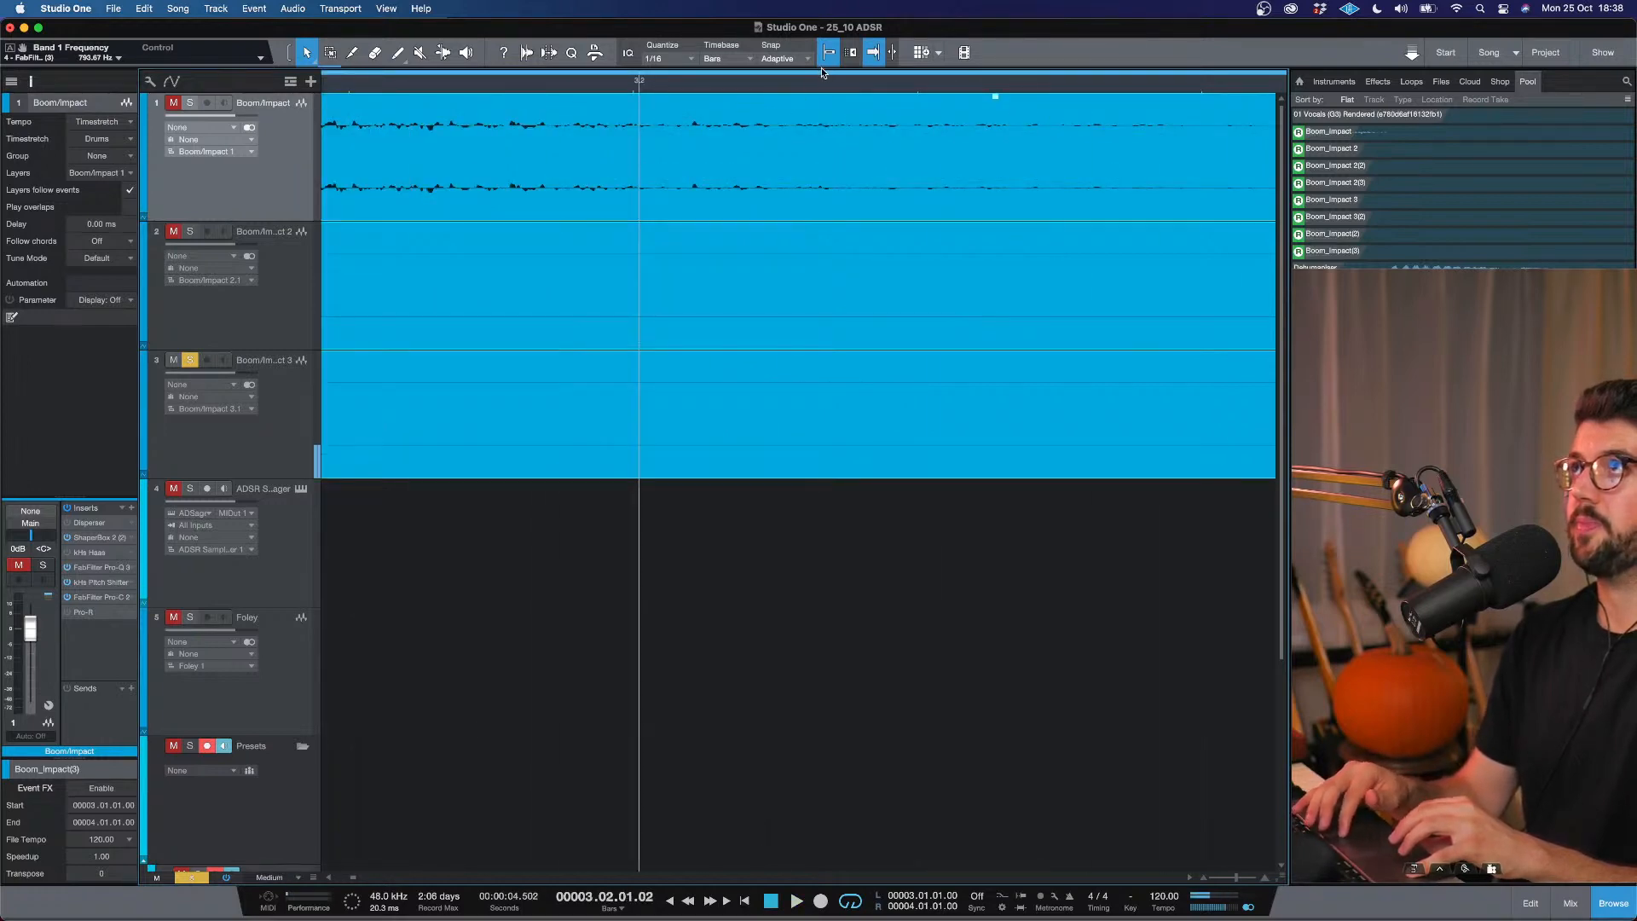
Open FabFilter Pro-C 2 on the Boom/Impact 3 track, set its ratio to 100:1 and audition the compression.
scroll(575, 326, down, 5)
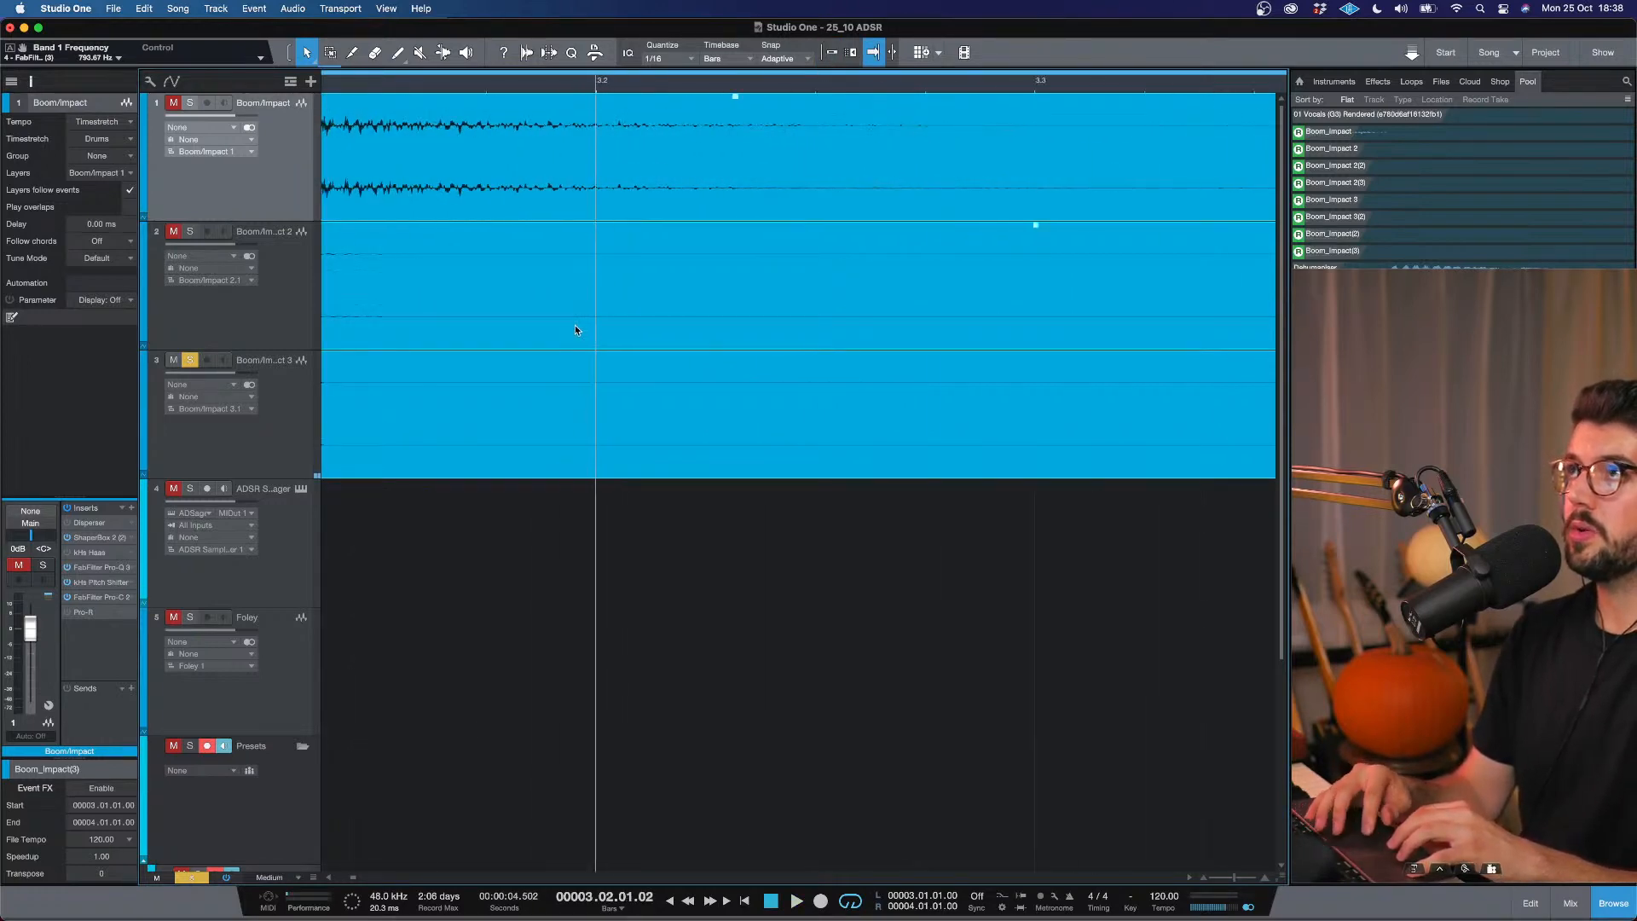
scroll(575, 326, left, 5)
click(258, 436)
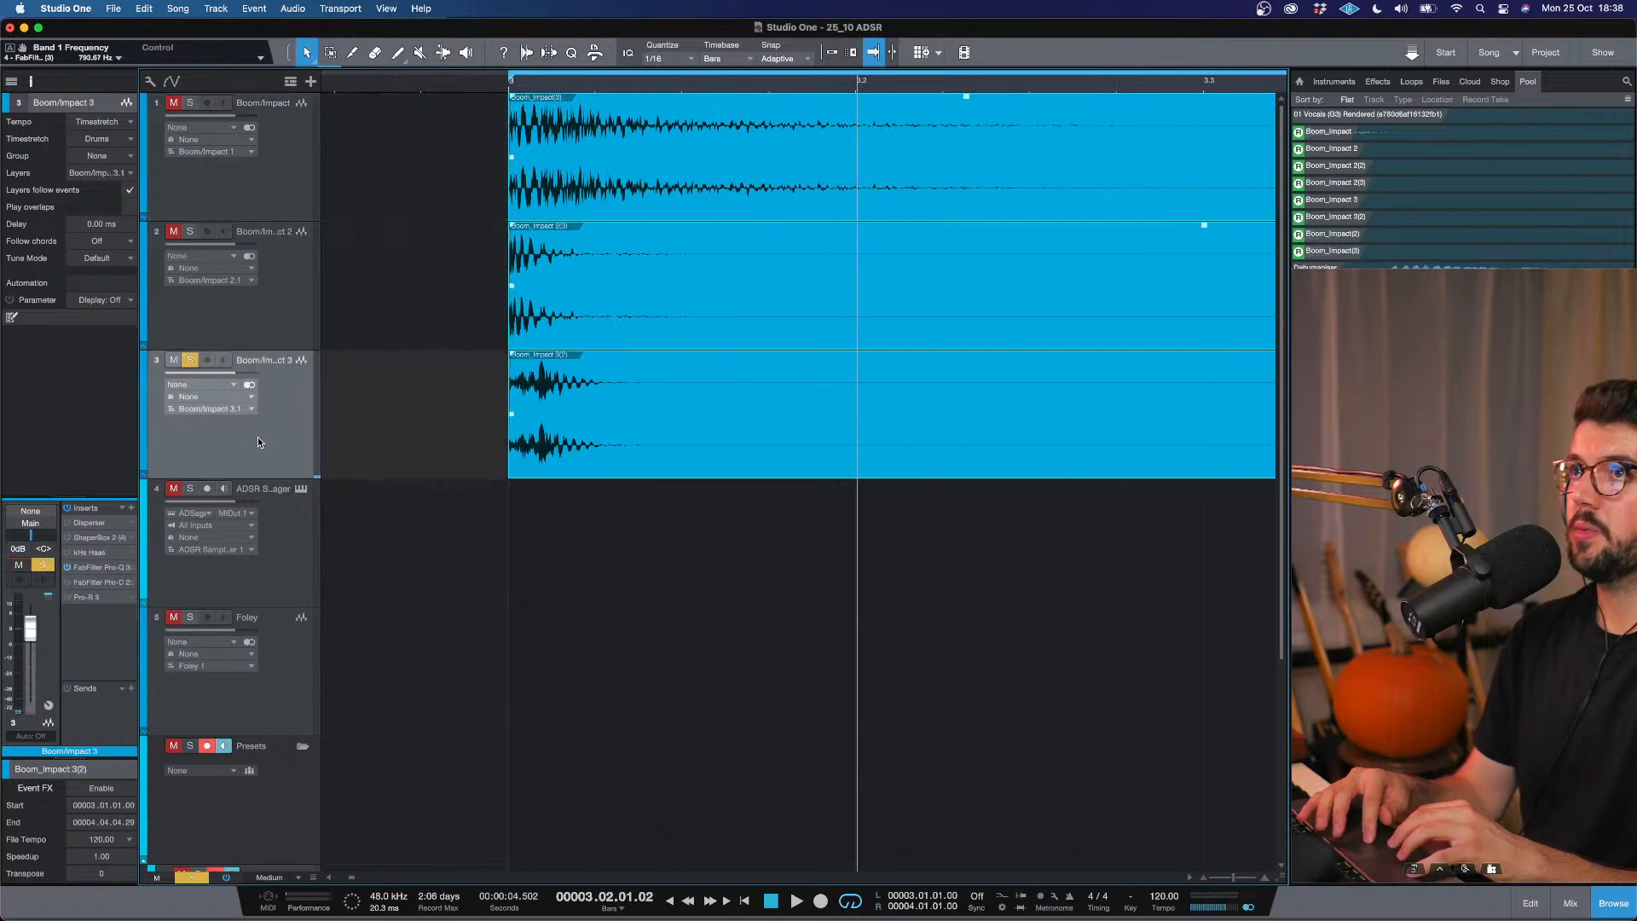
double_click(90, 583)
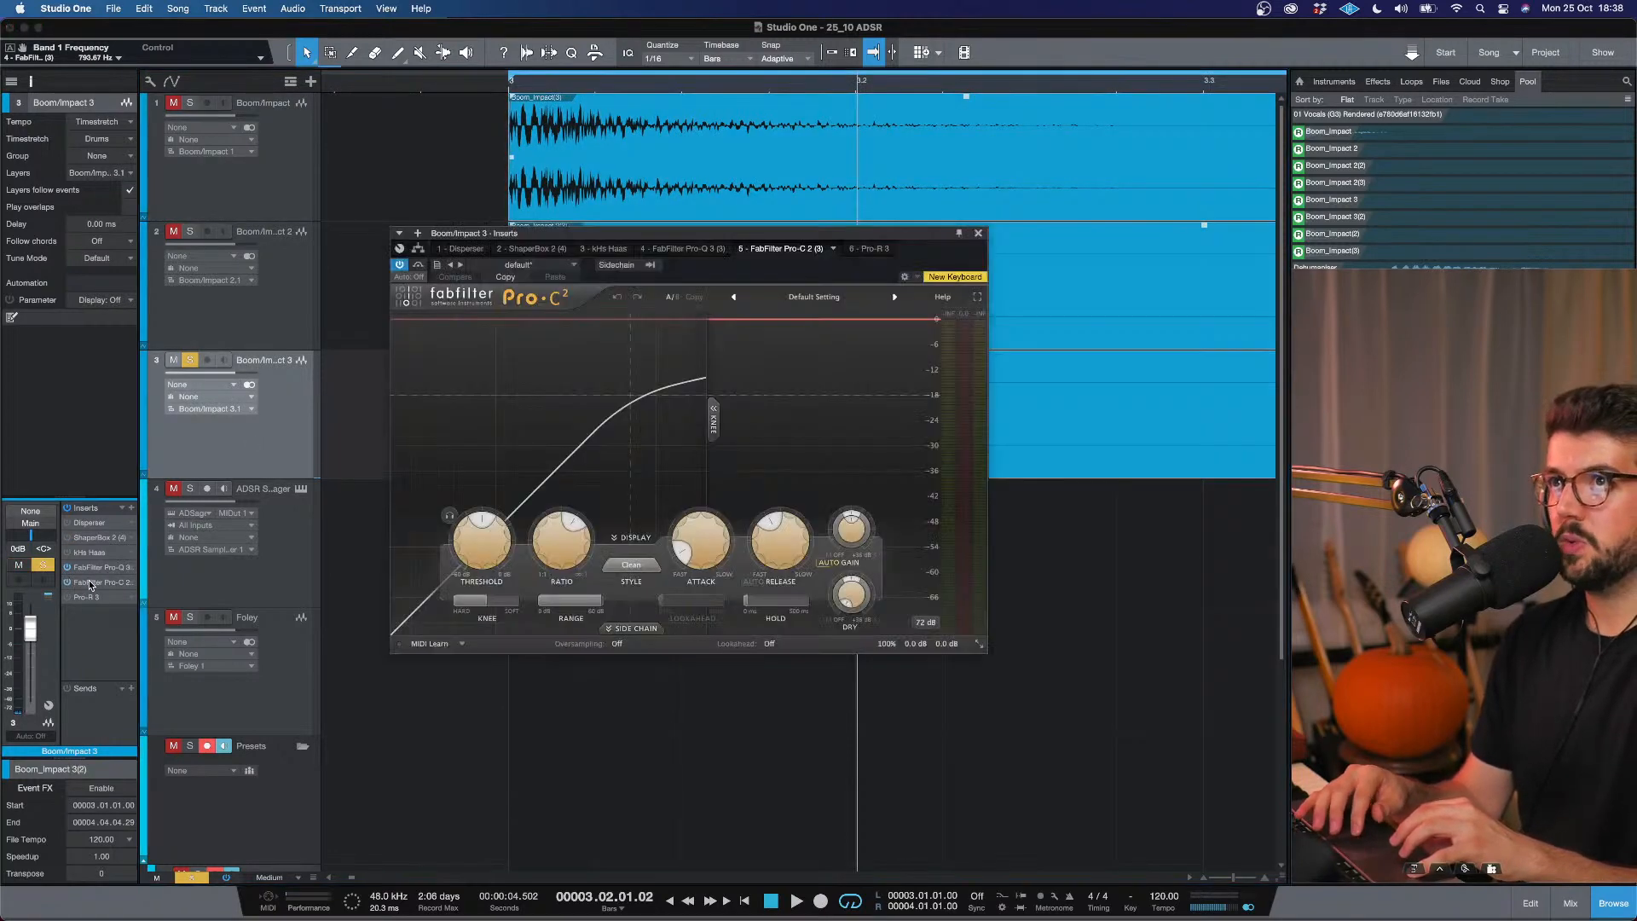
drag(589, 534, 611, 407)
key(space)
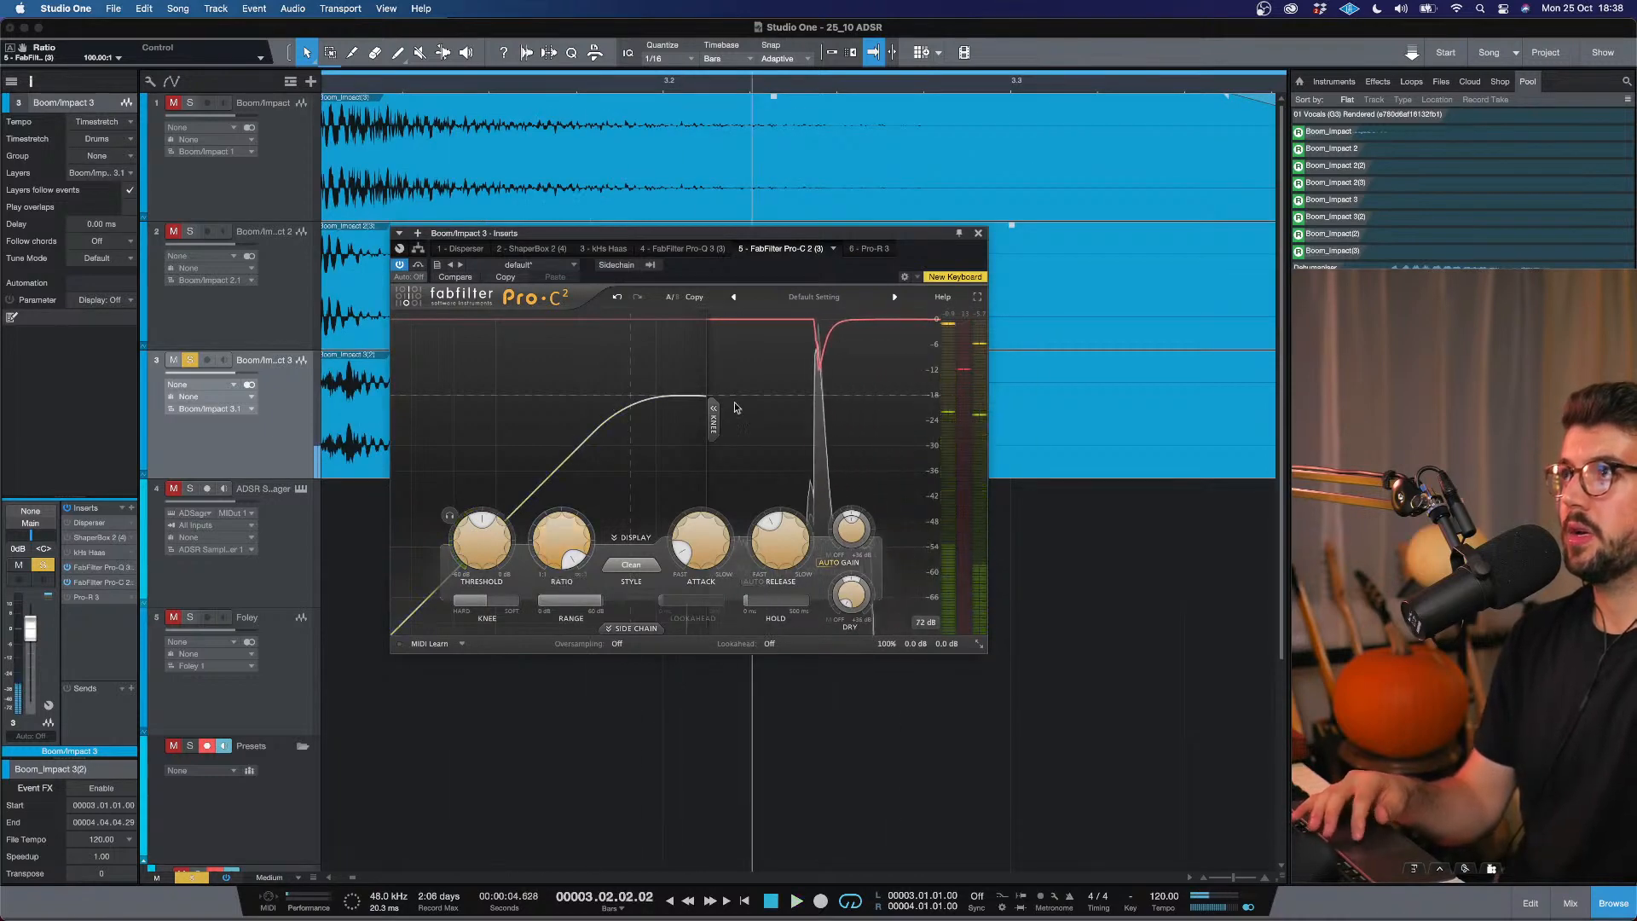
Set the compressor's attack to 1.01 ms during playback and close the plug-in window.
scroll(620, 83, down, 3)
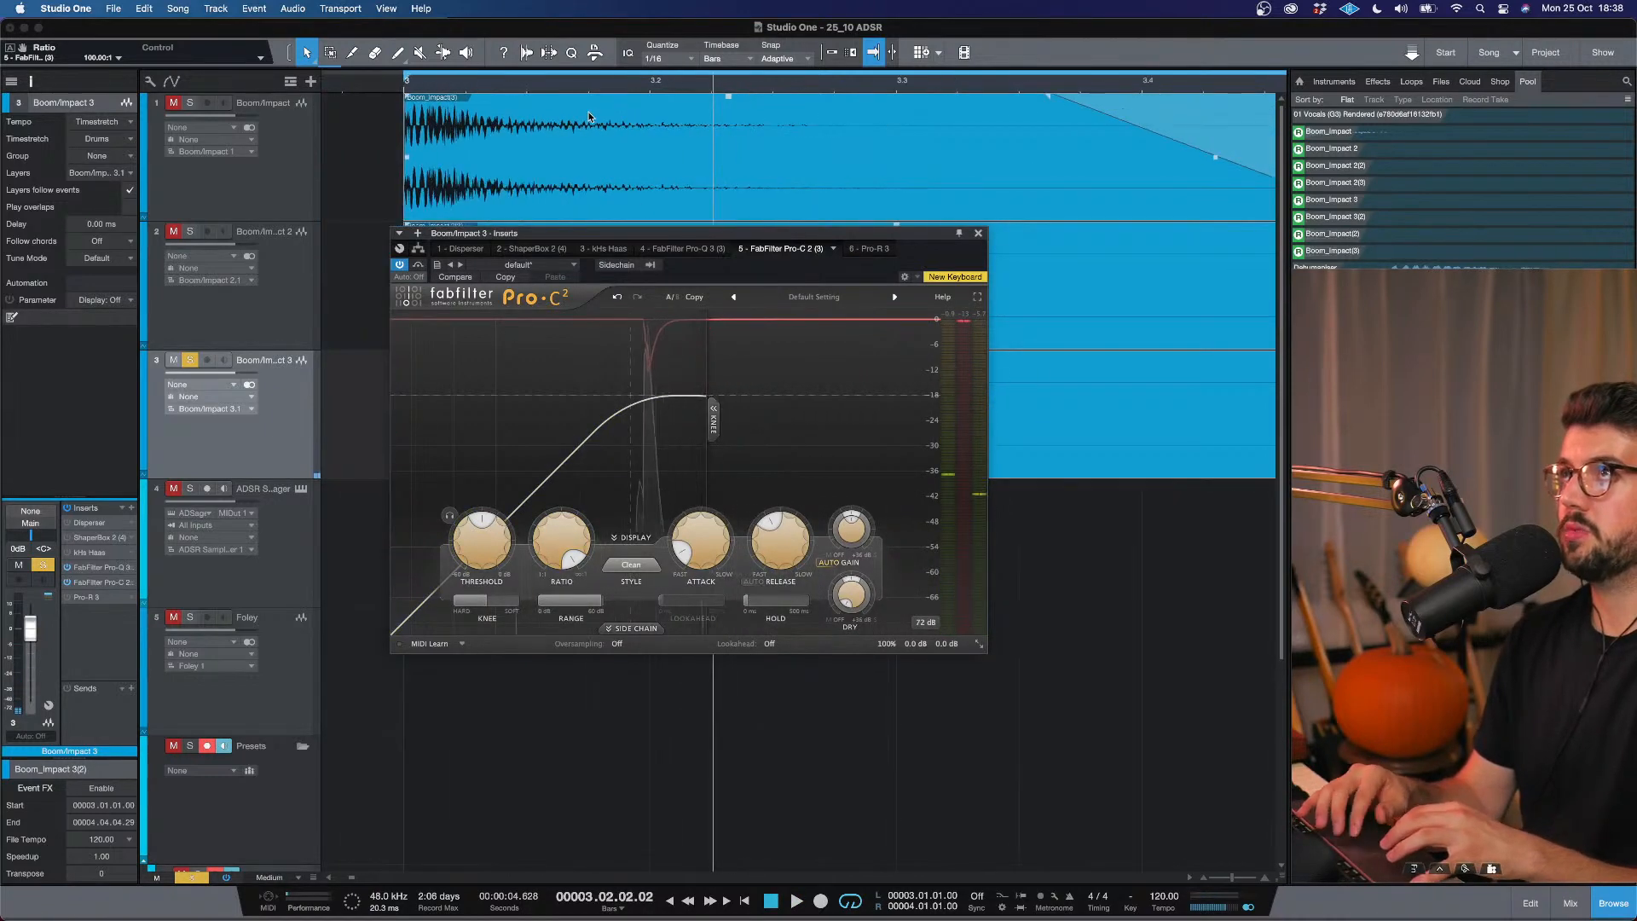
key(space)
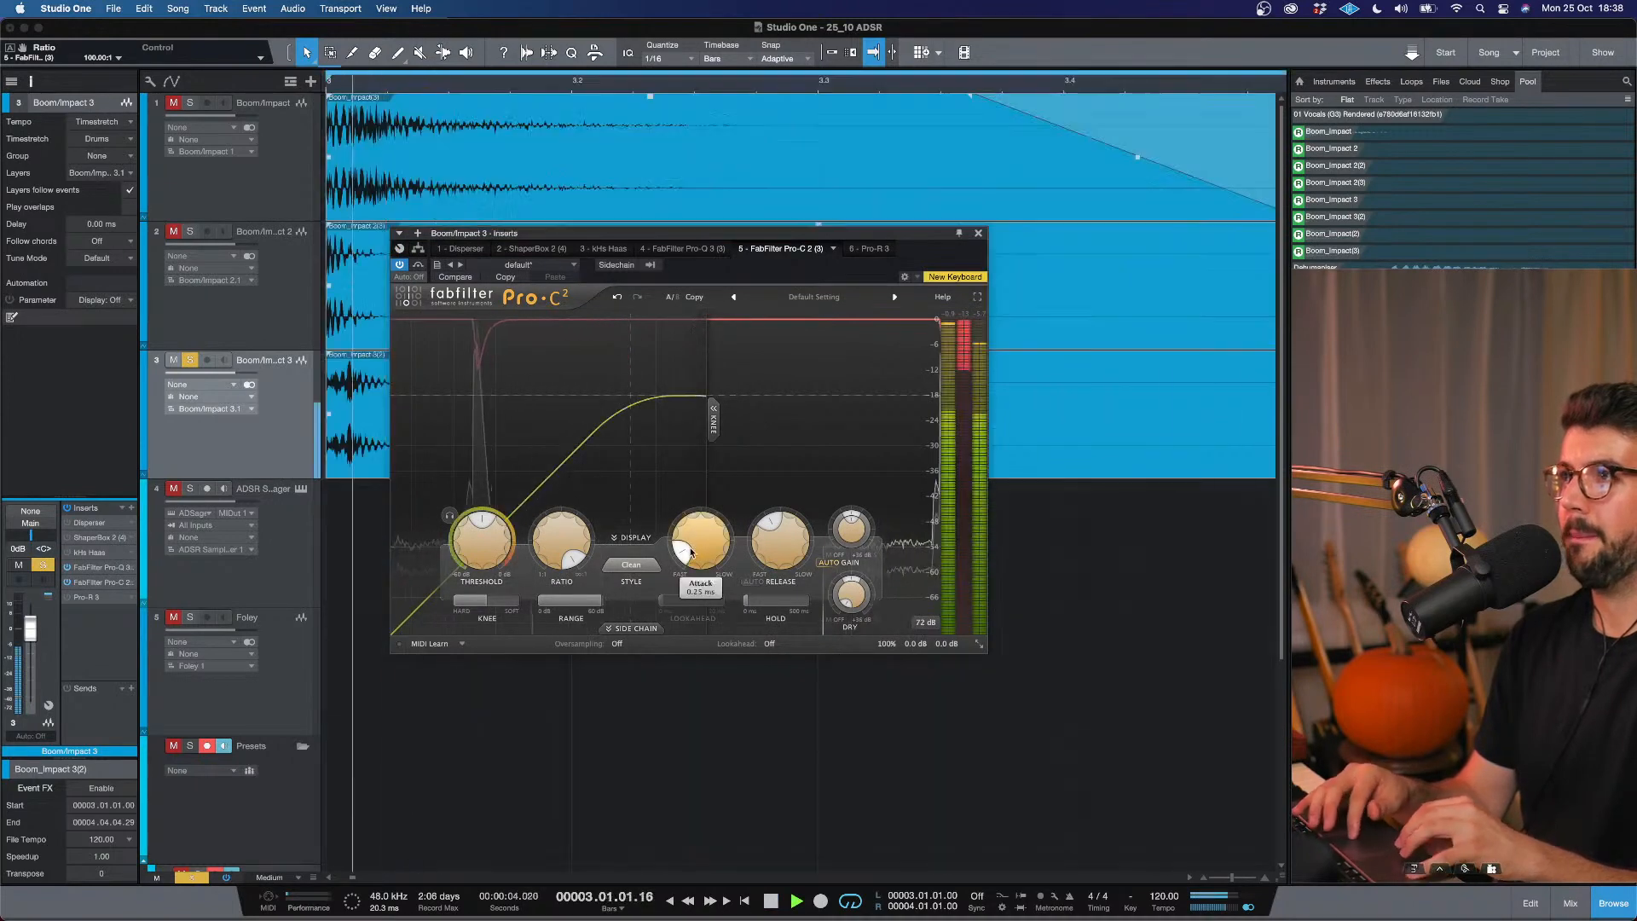
drag(685, 551, 683, 546)
key(space)
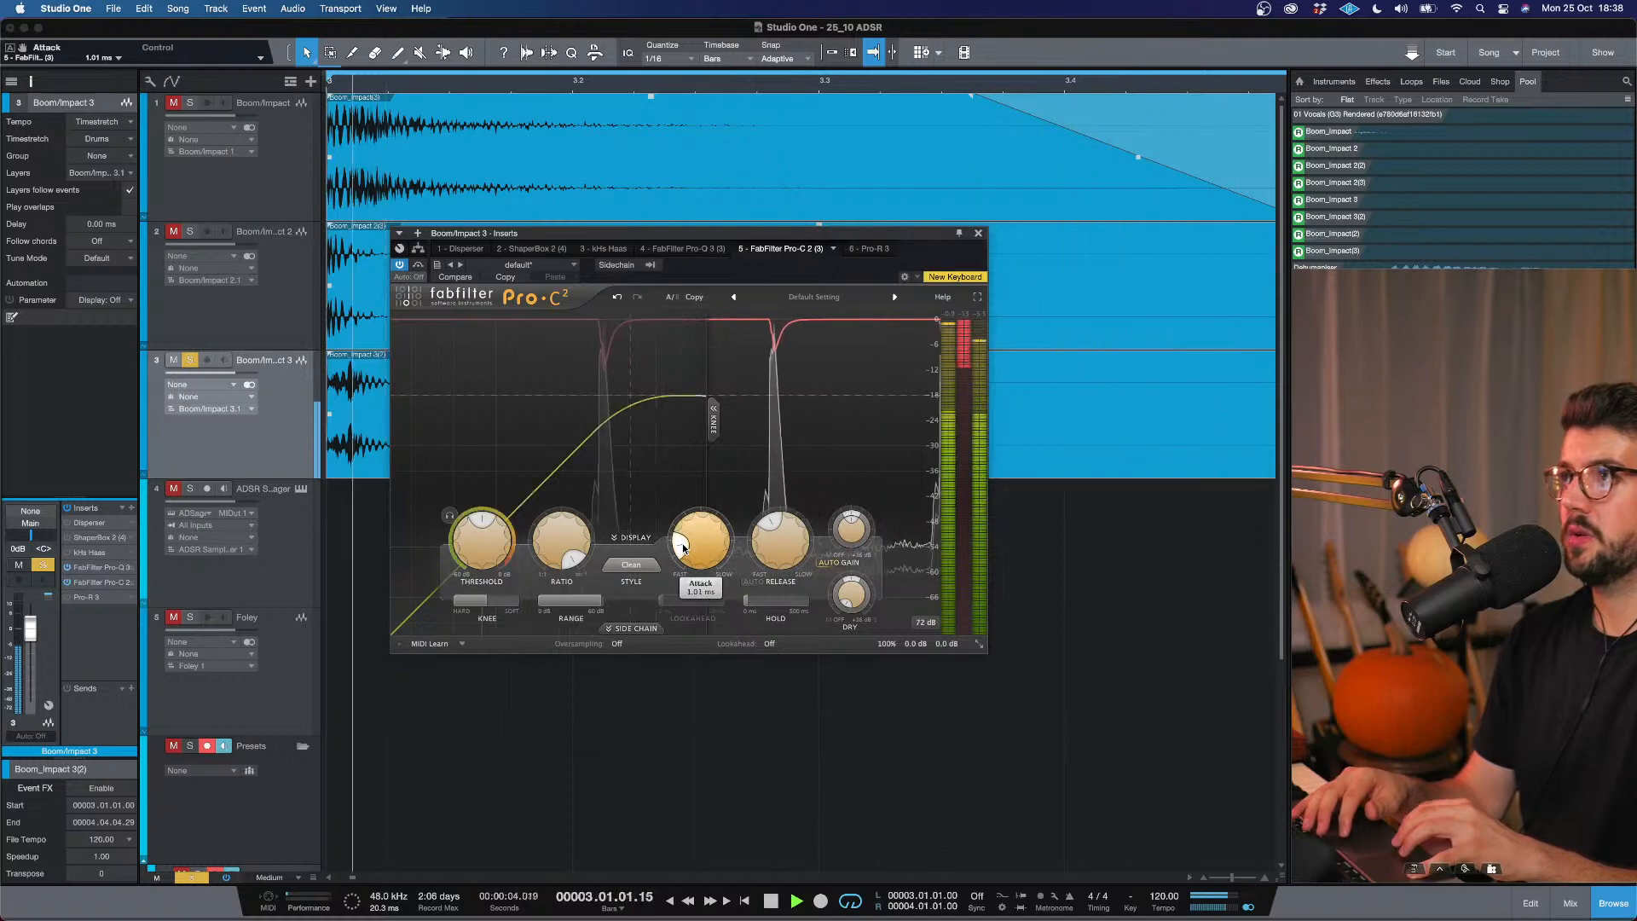
click(977, 234)
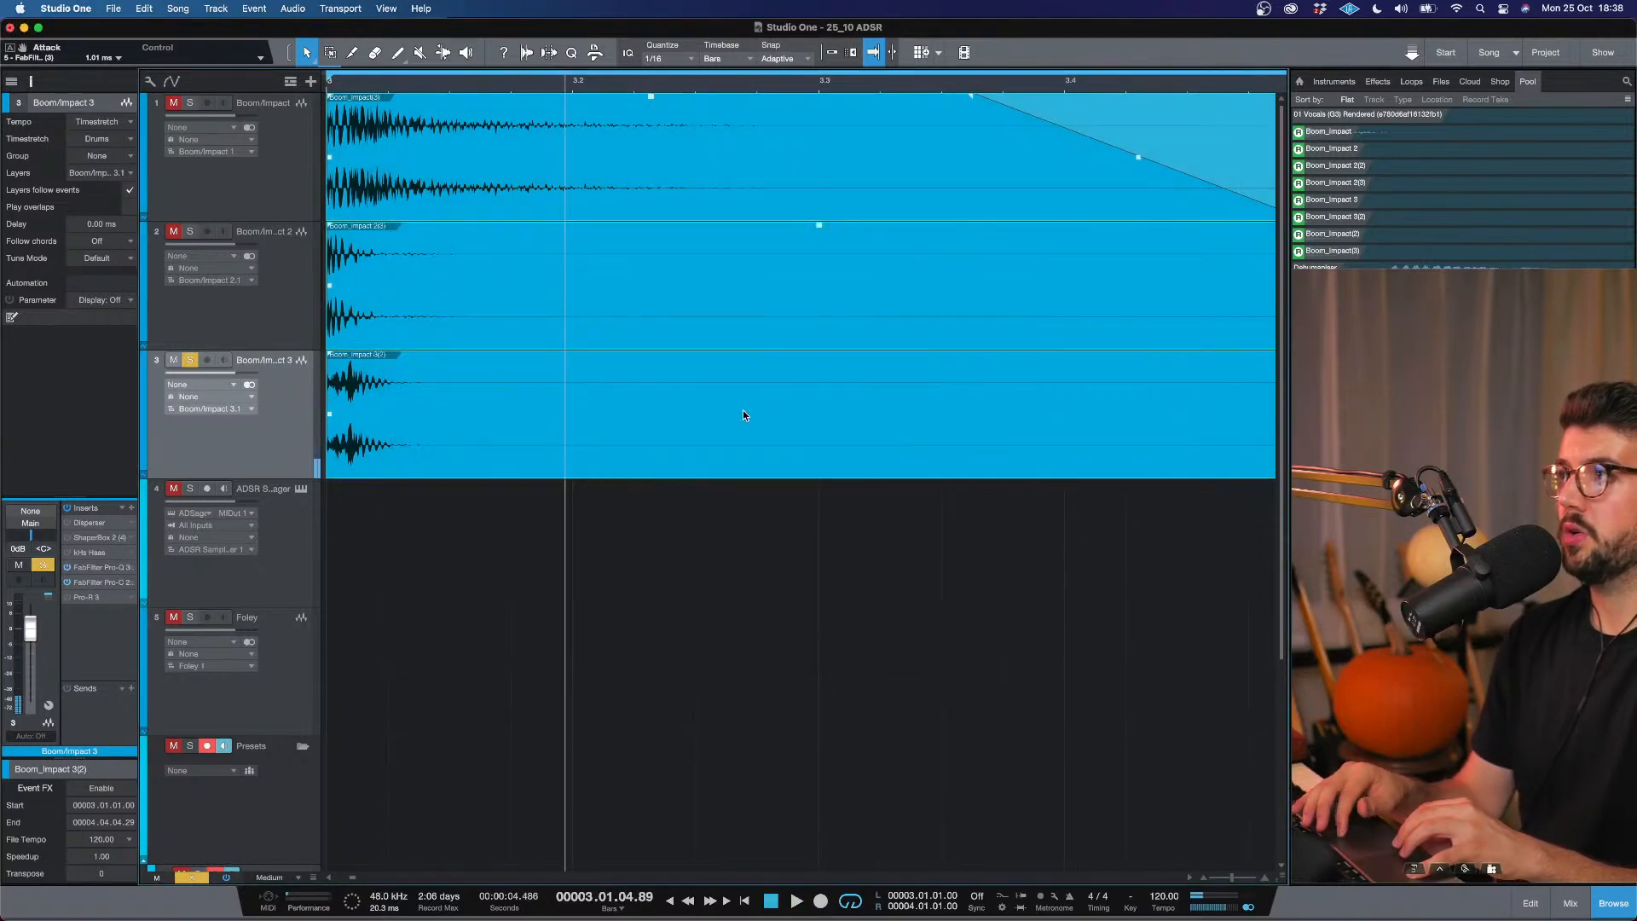
Open ShaperBox 2 on the Boom/Impact 3 track, add a Volume shaper with the Trimming 2 curve and audition it.
scroll(743, 410, left, 5)
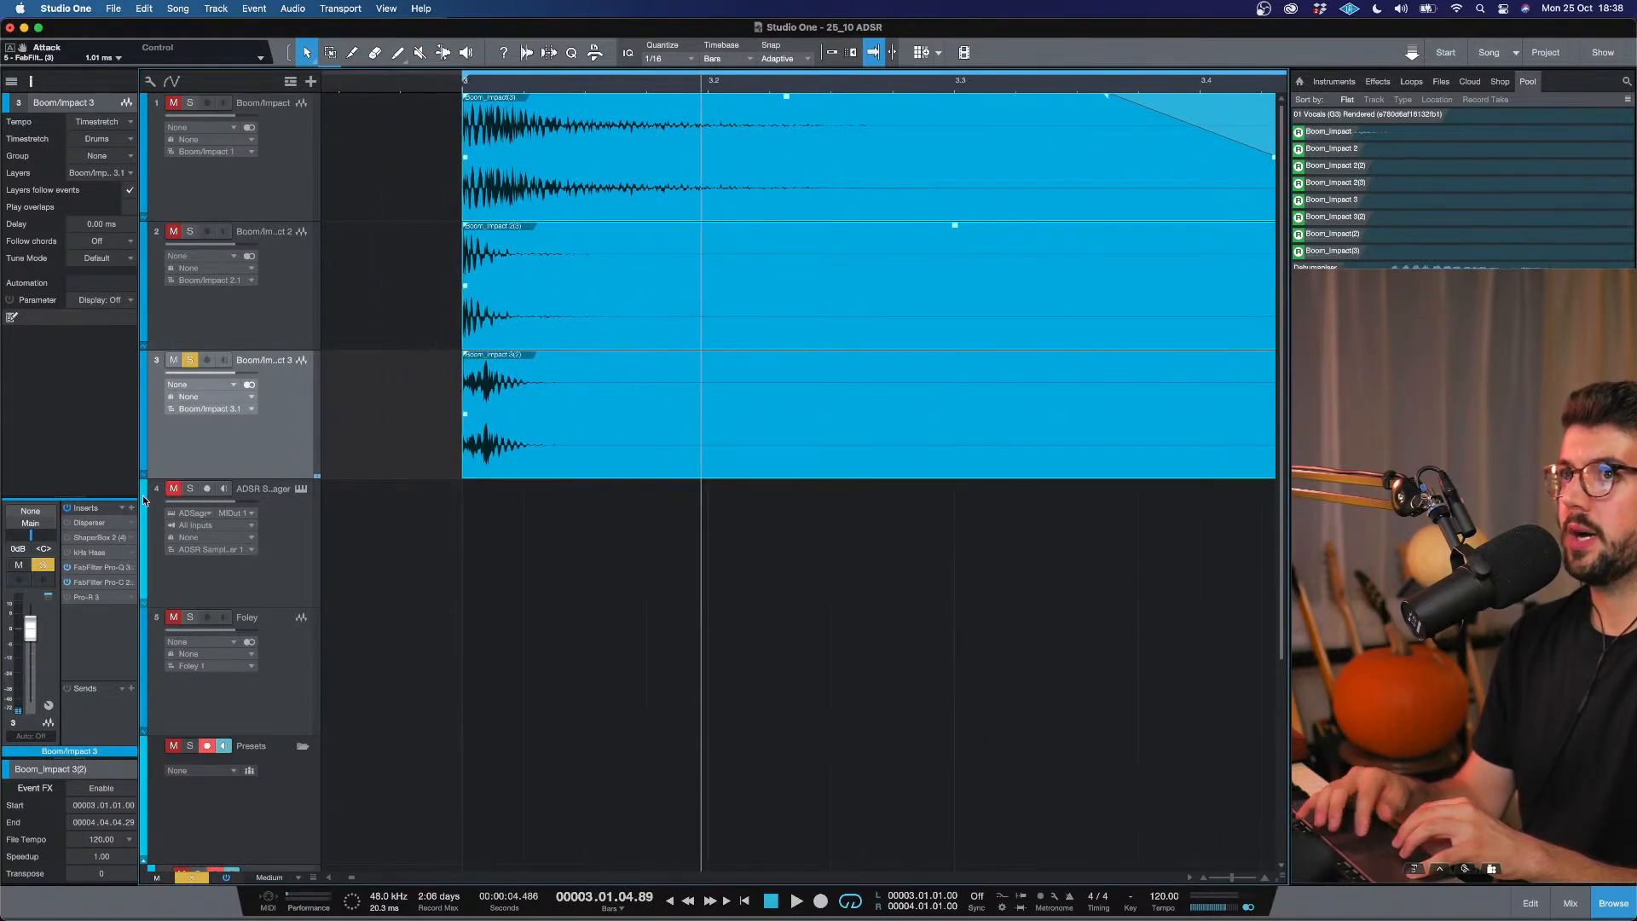
double_click(70, 540)
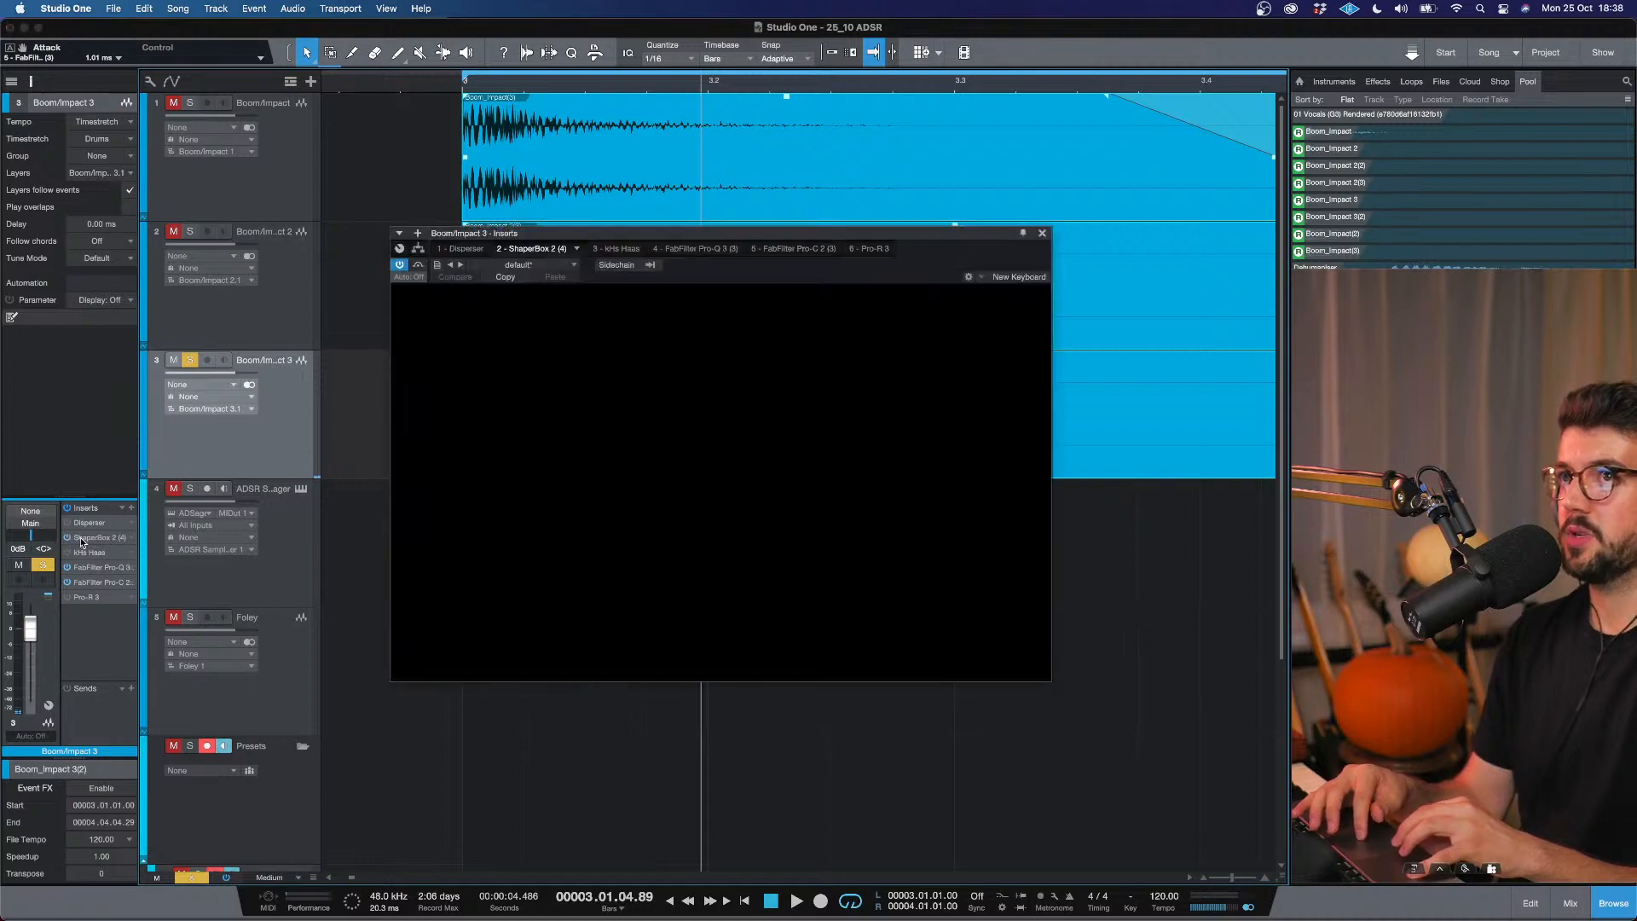
click(909, 438)
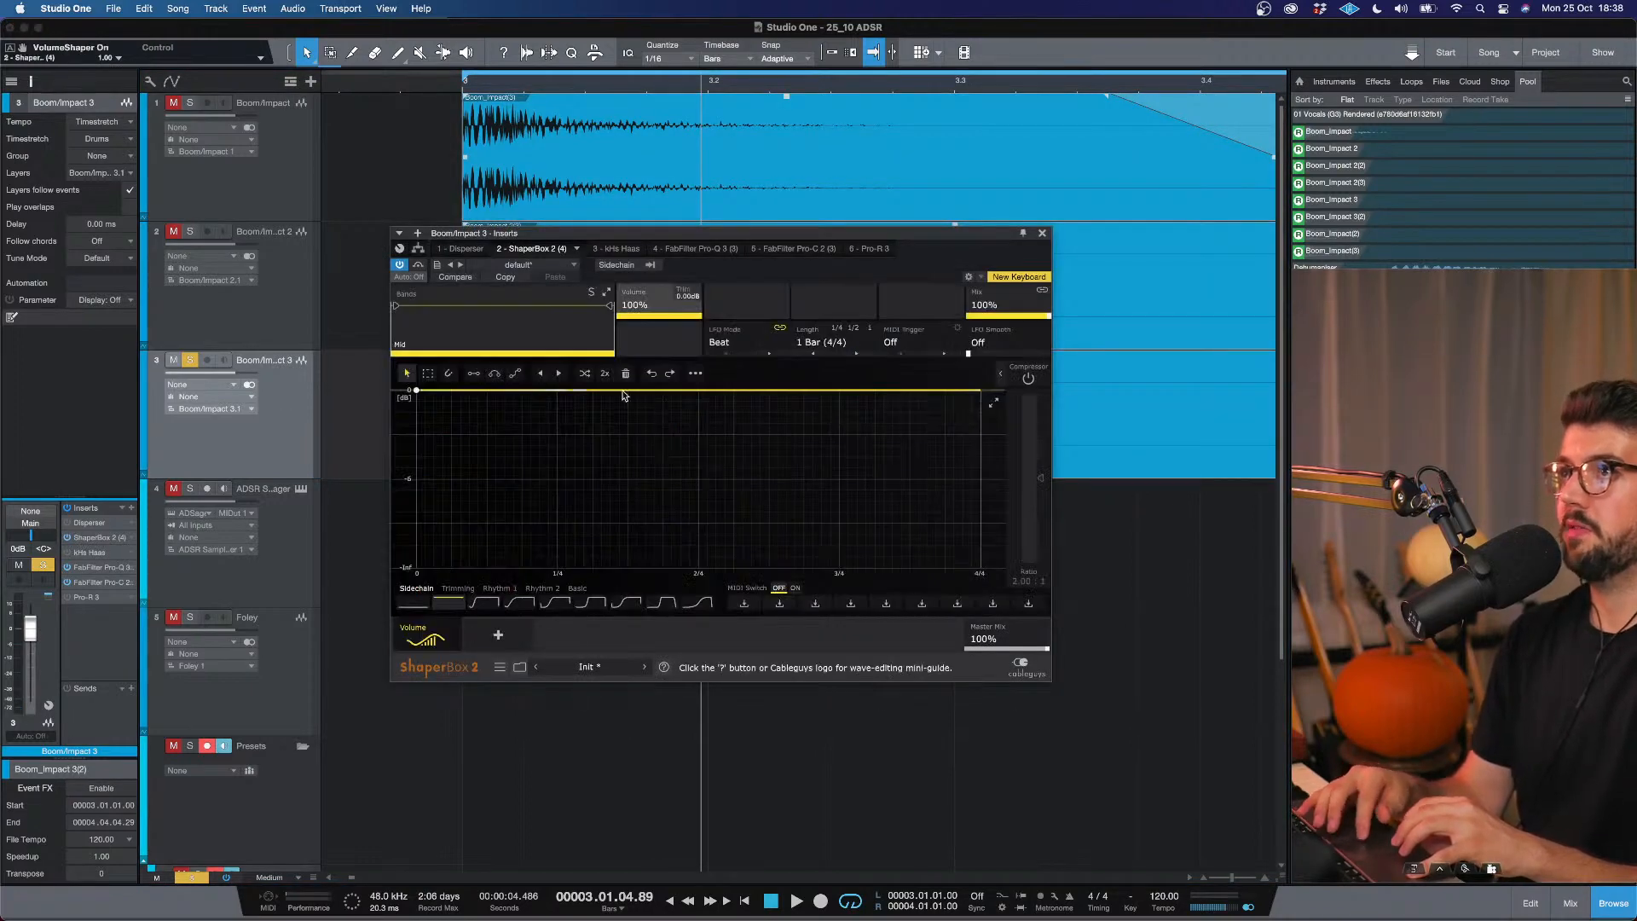
click(457, 589)
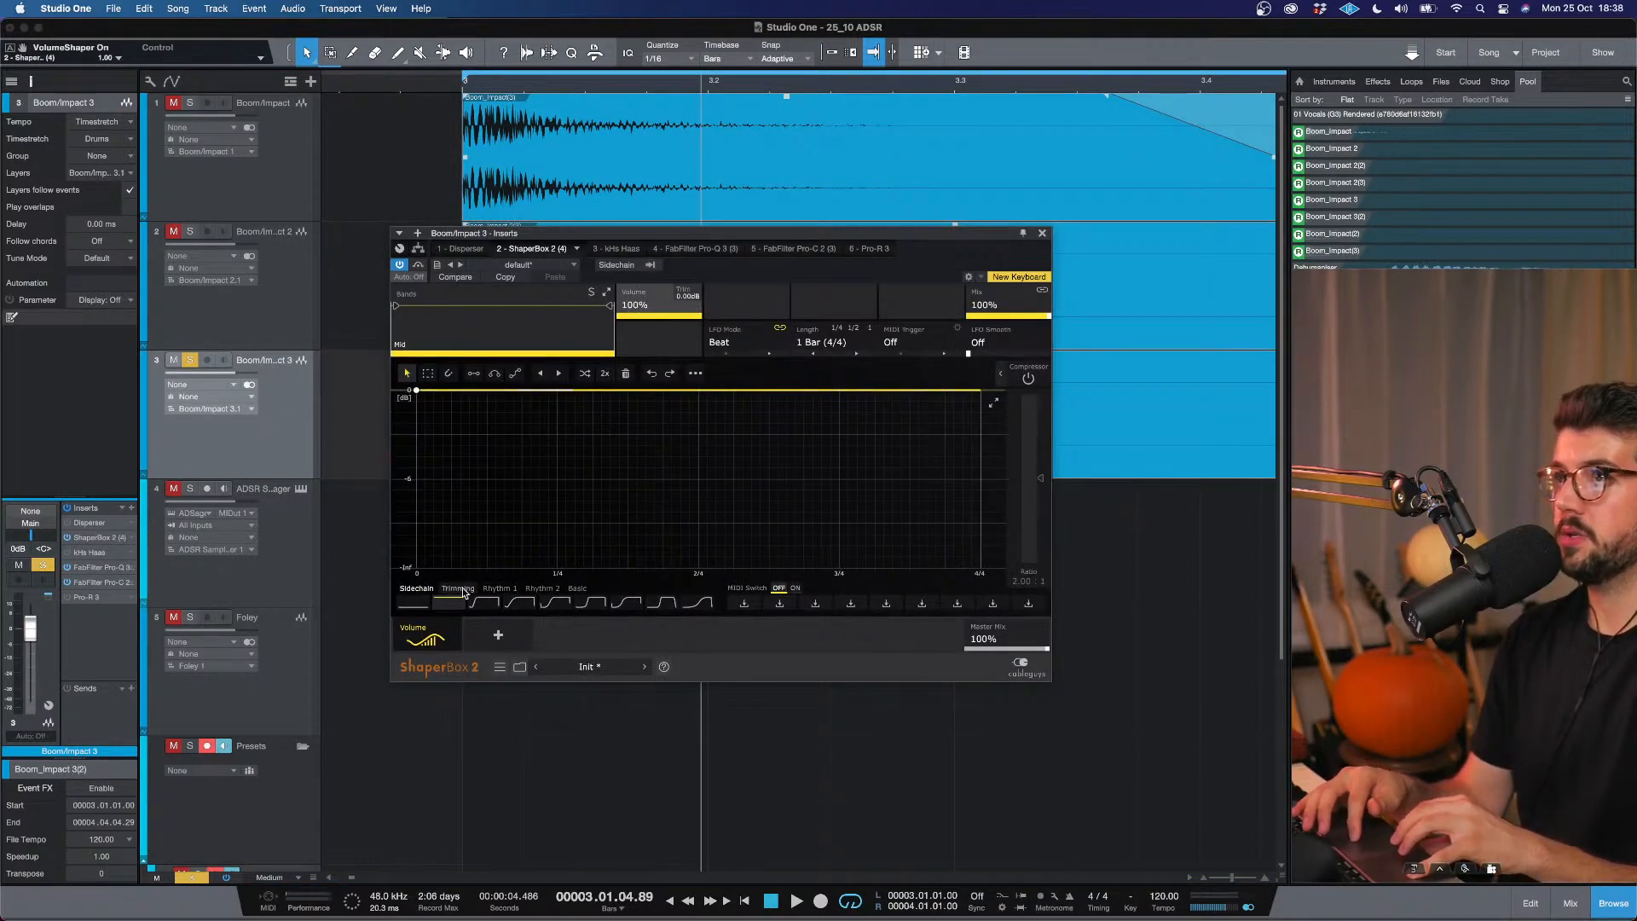
click(534, 604)
key(space)
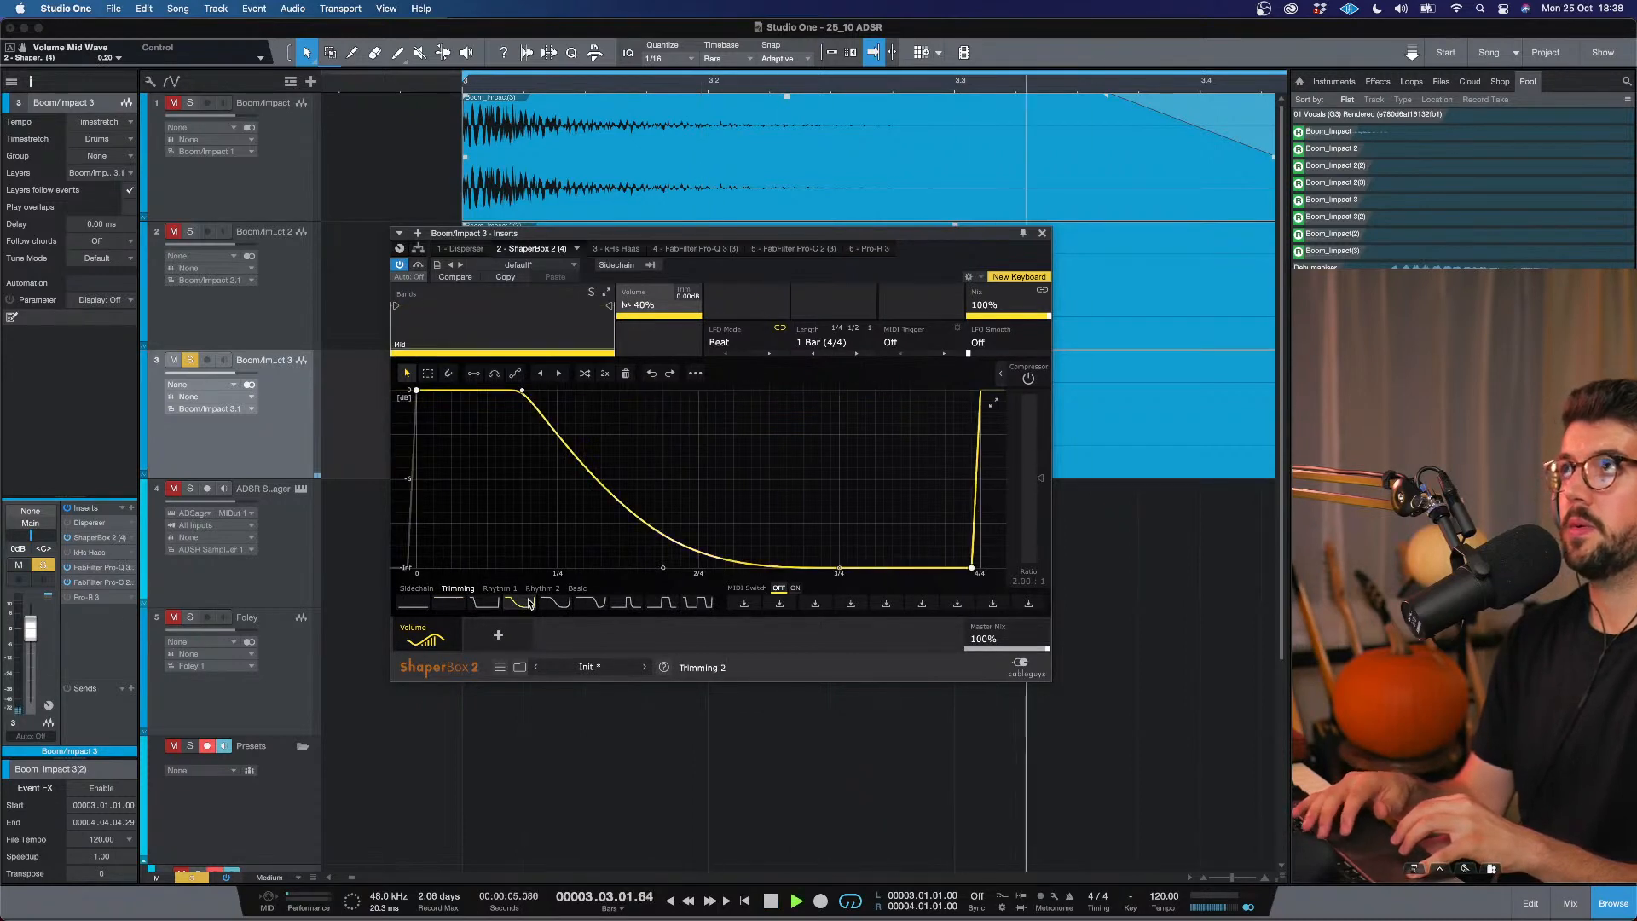
key(space)
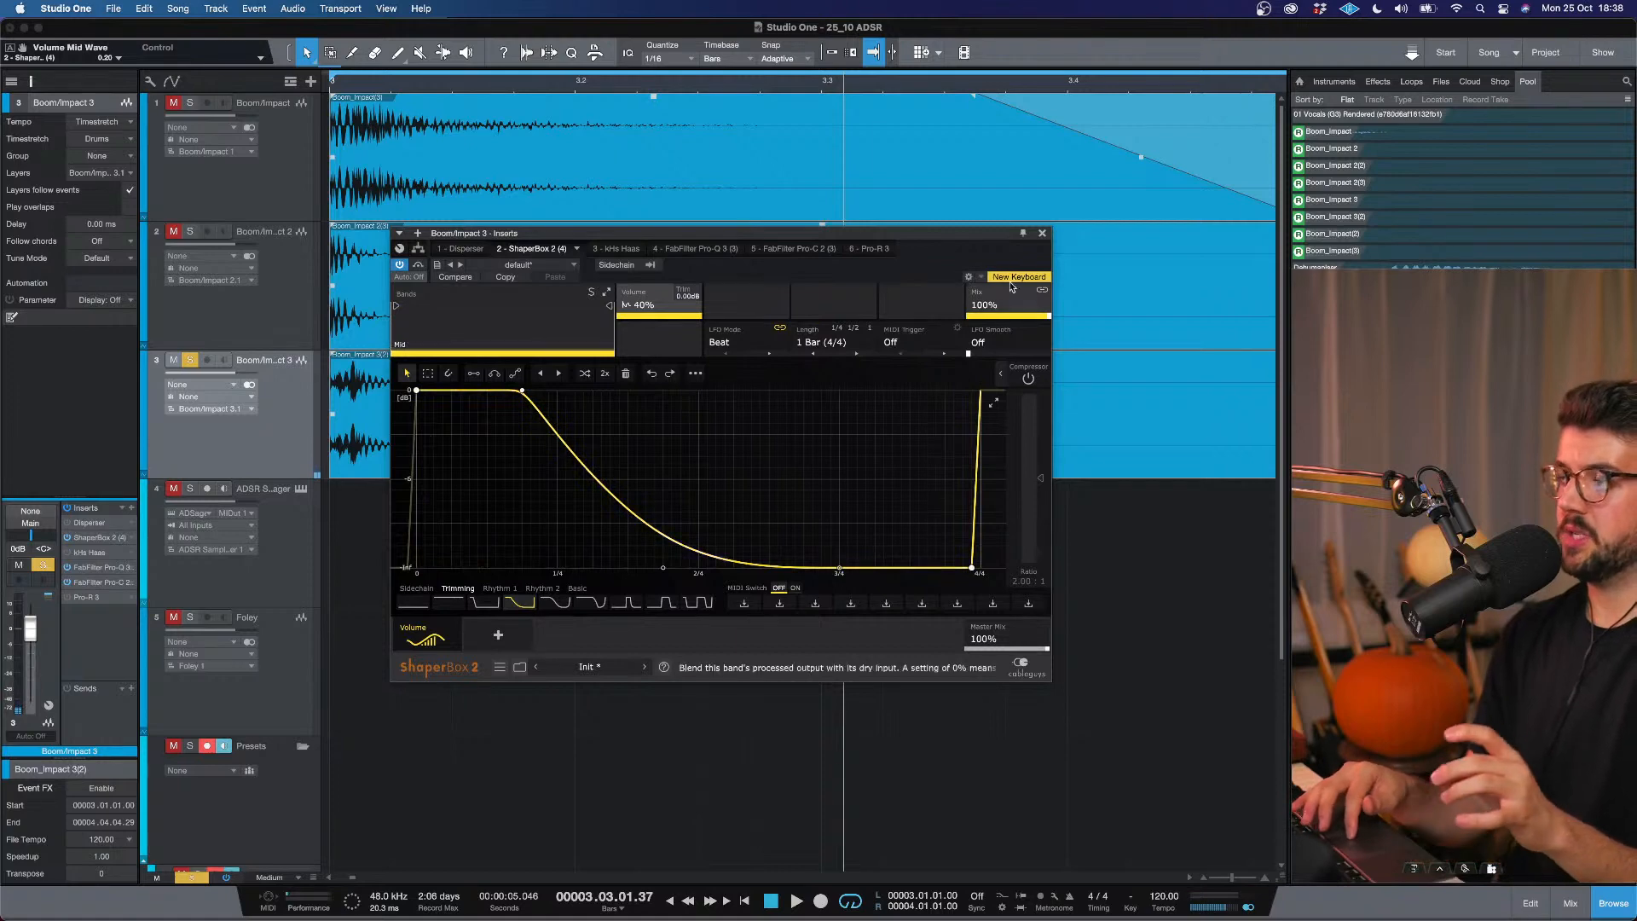
Add a Noise shaper in ShaperBox 2, set its mix to 15%, audition it and close the plug-in window.
click(510, 641)
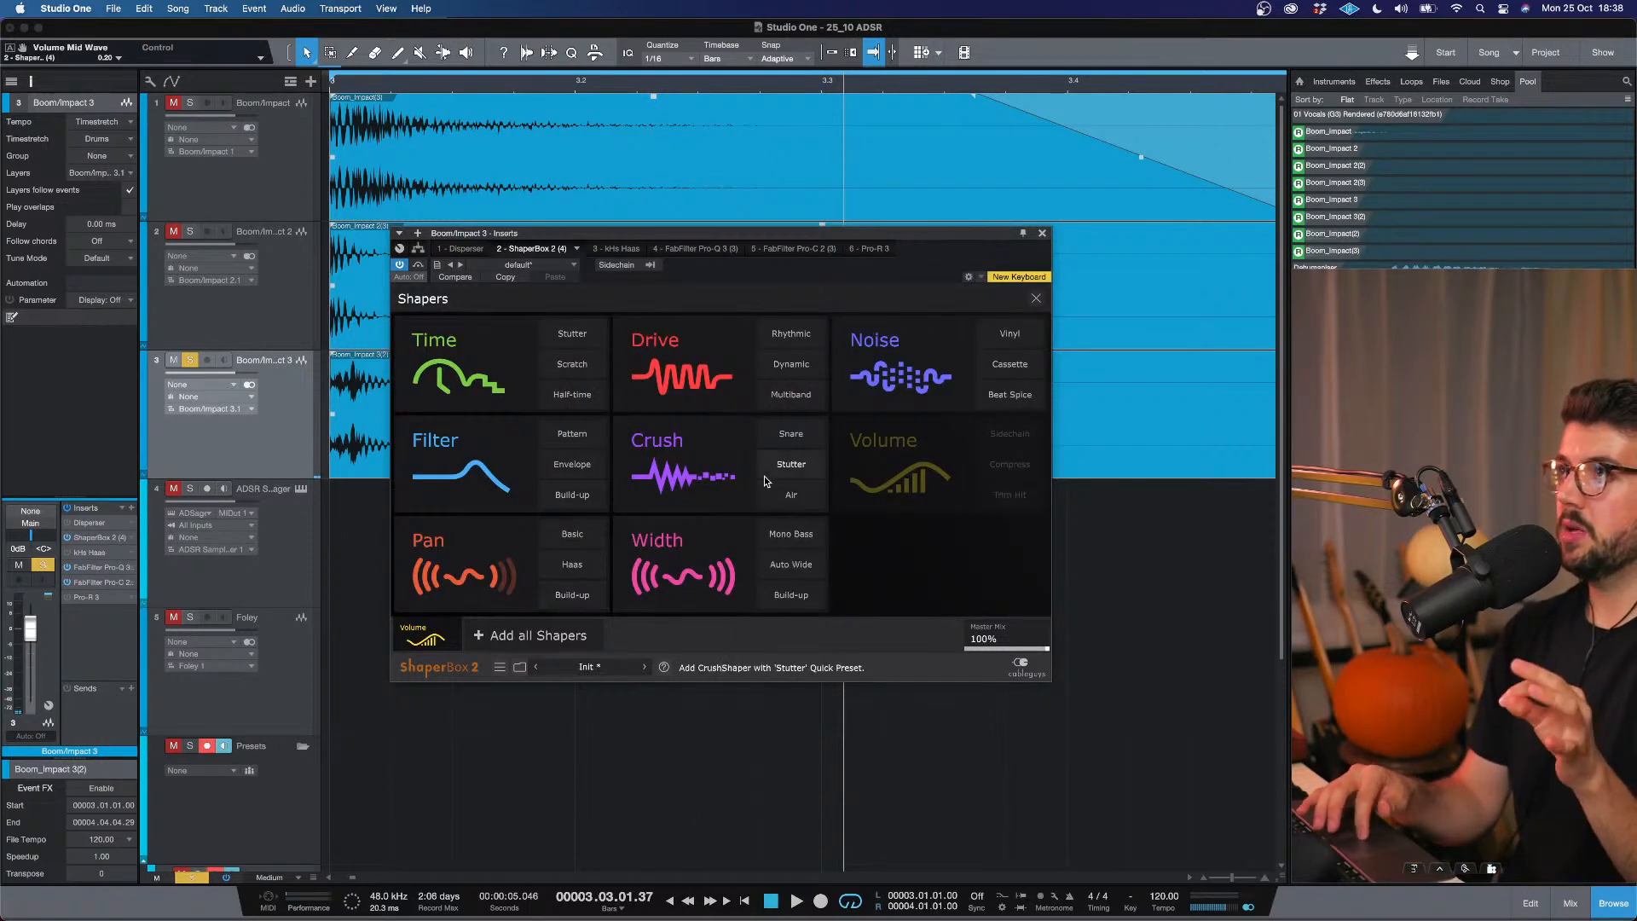
click(929, 361)
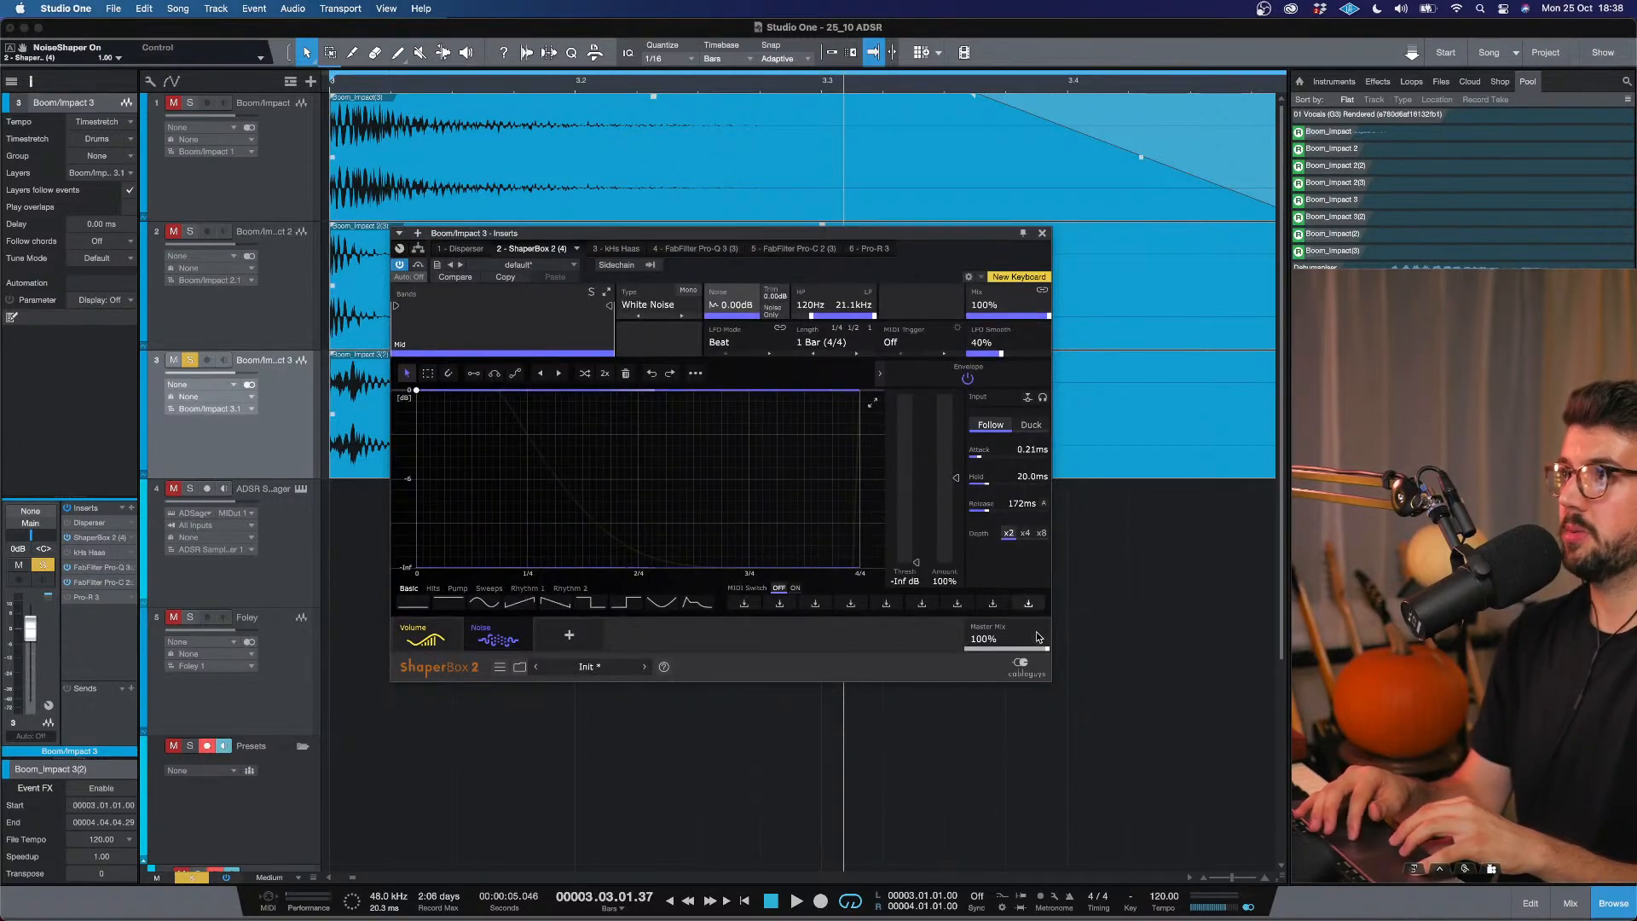
drag(1045, 313, 981, 314)
key(space)
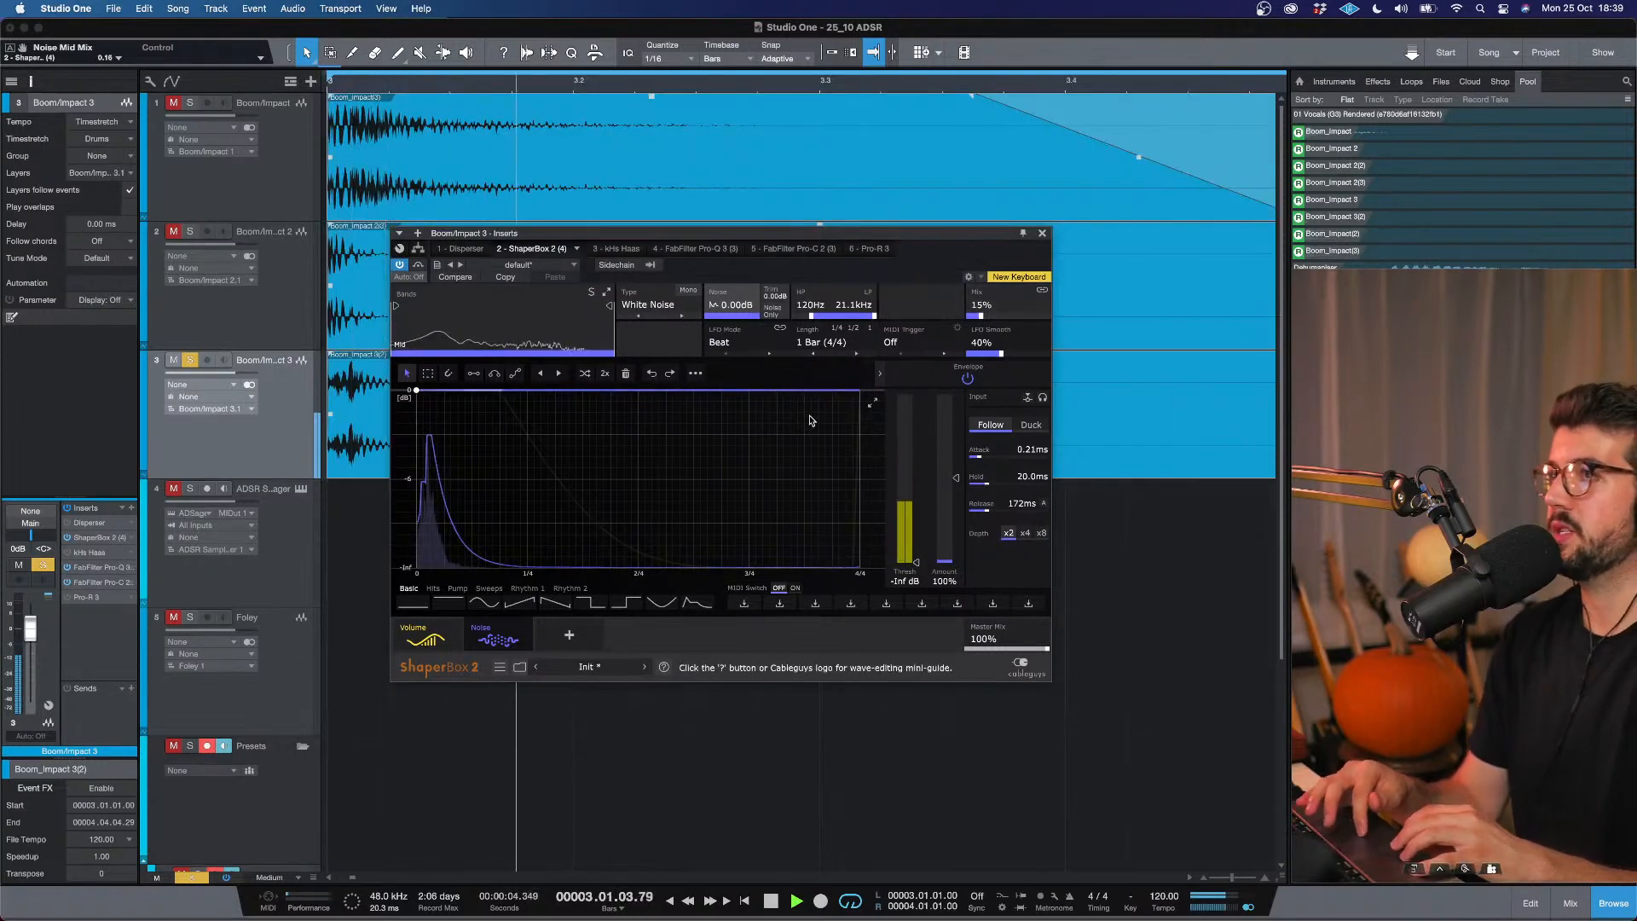
key(space)
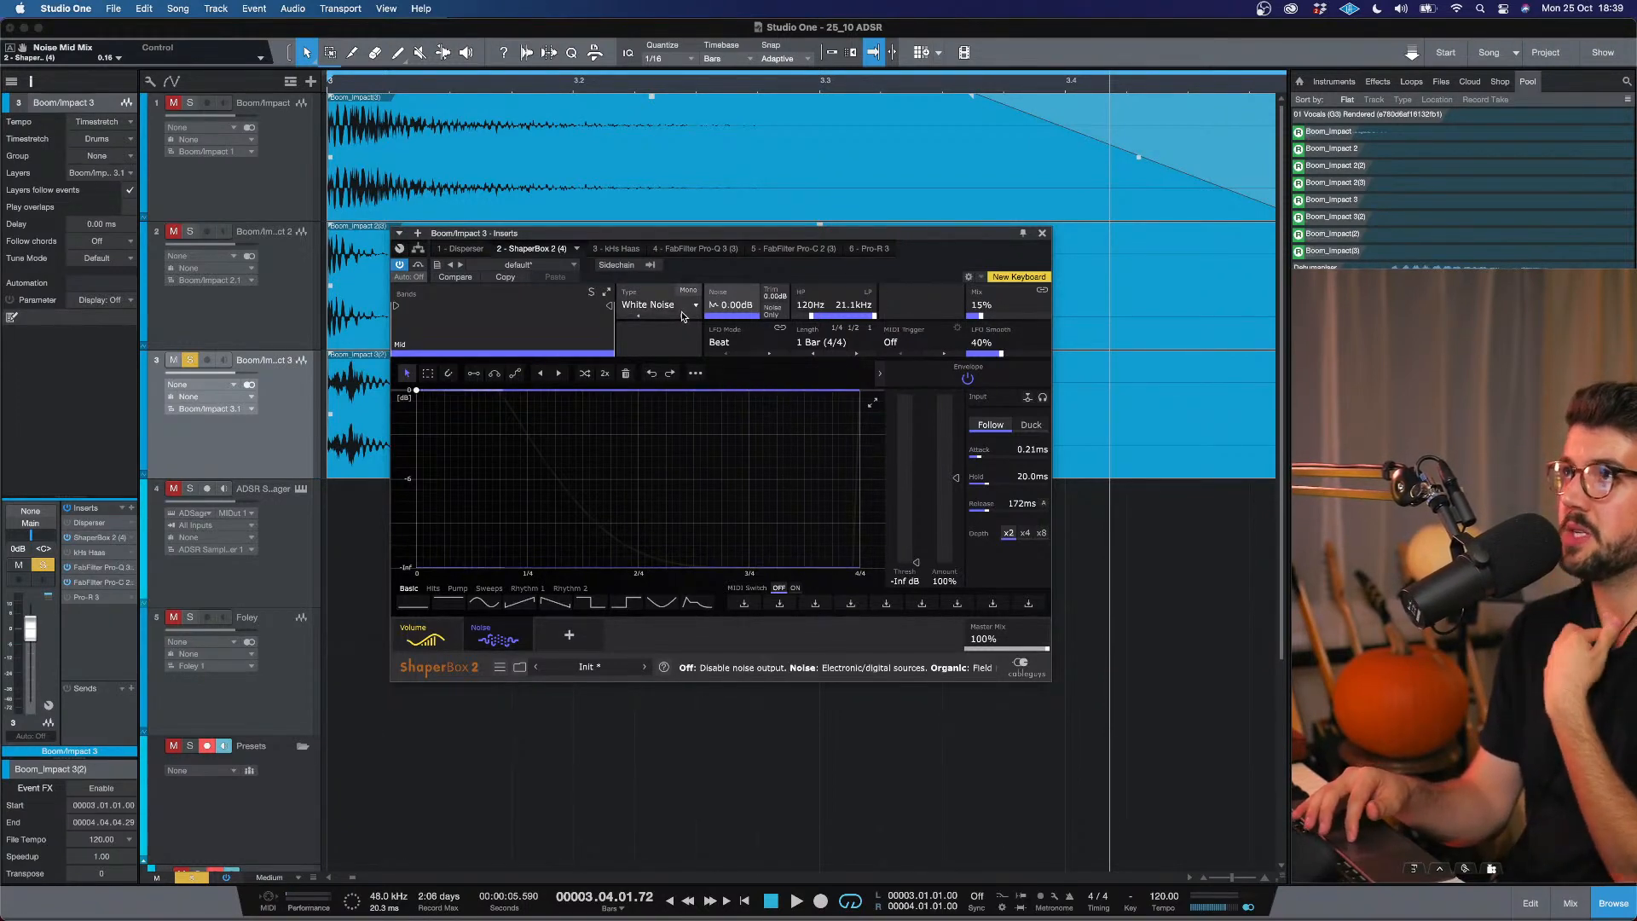
click(1042, 234)
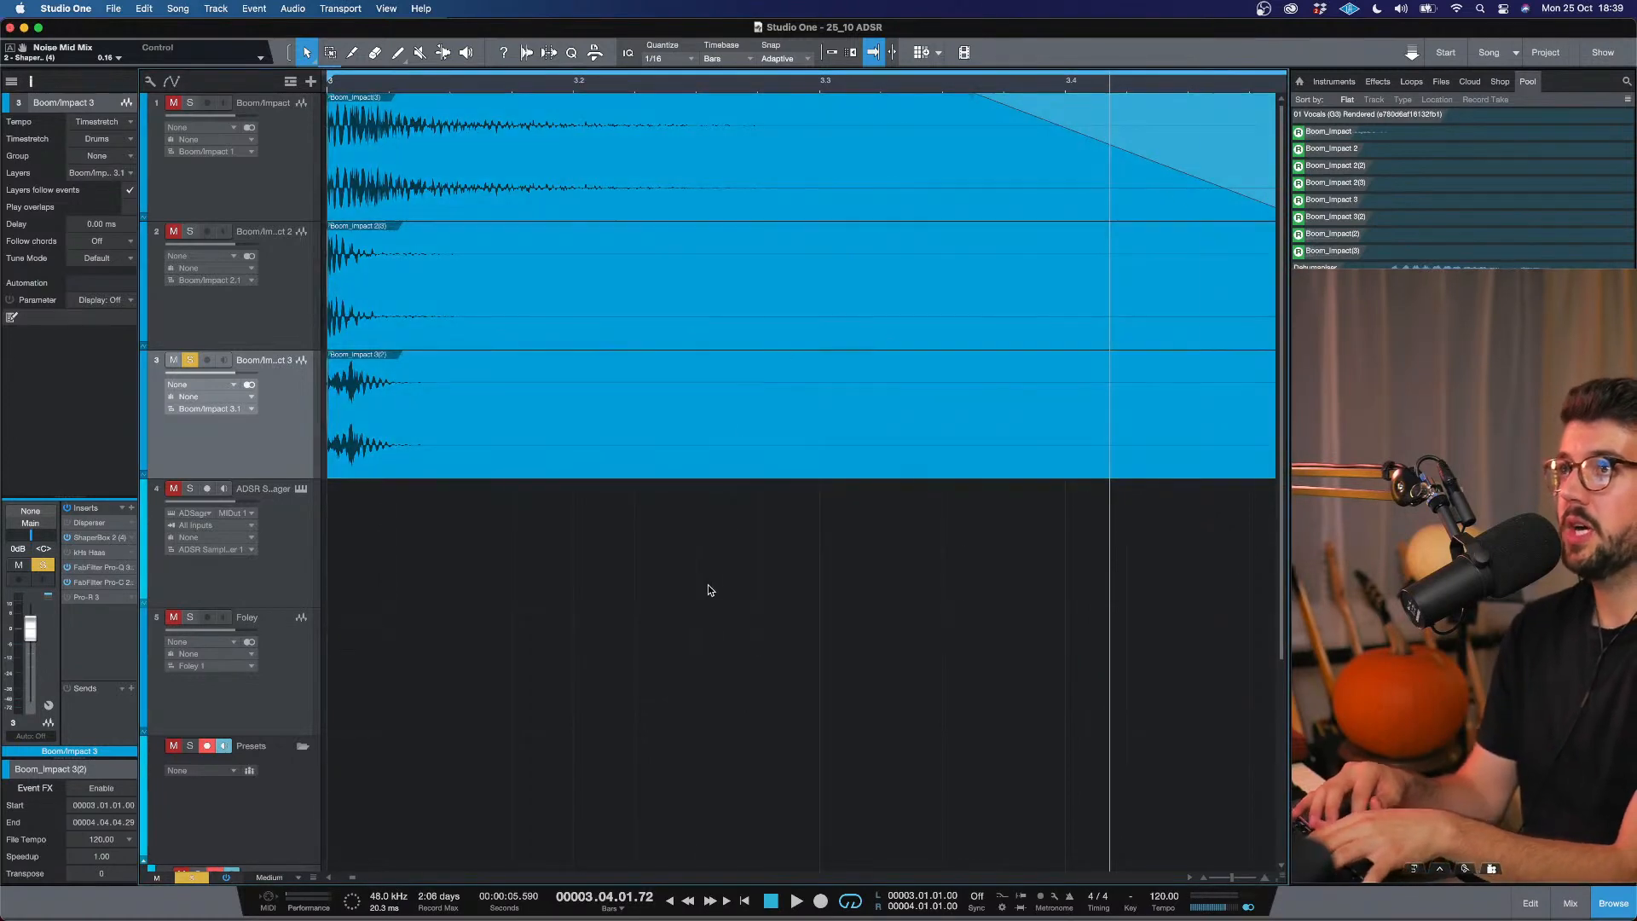
Solo all three Boom/Impact tracks and play the layers together from the start of bar 3.
key(w)
key(w)
key(e)
click(620, 85)
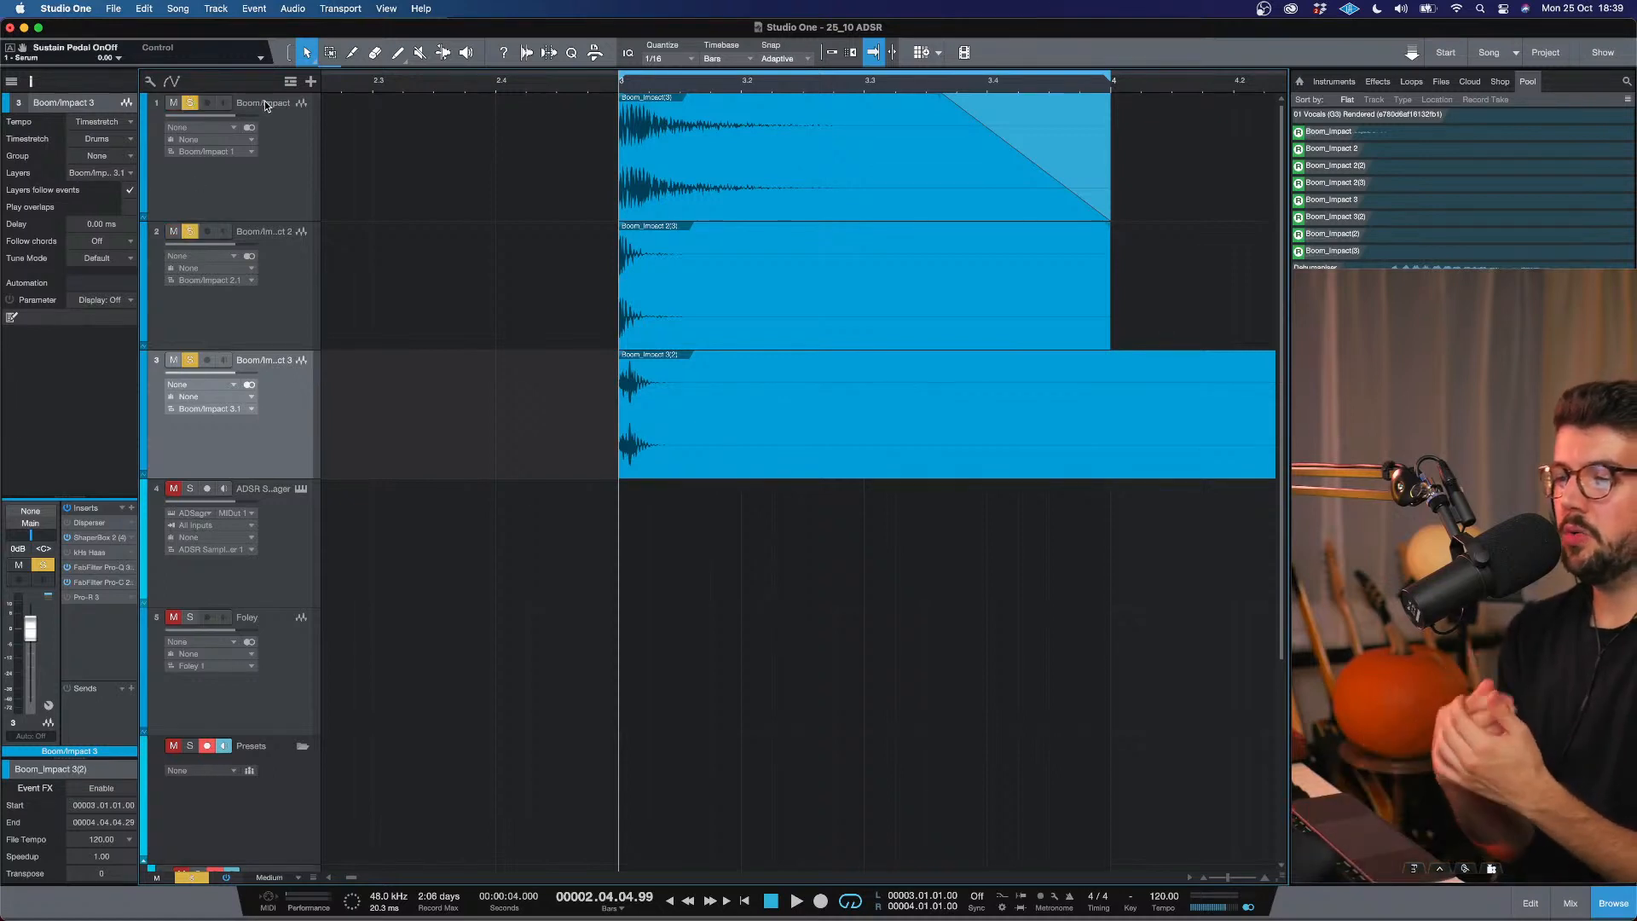
key(space)
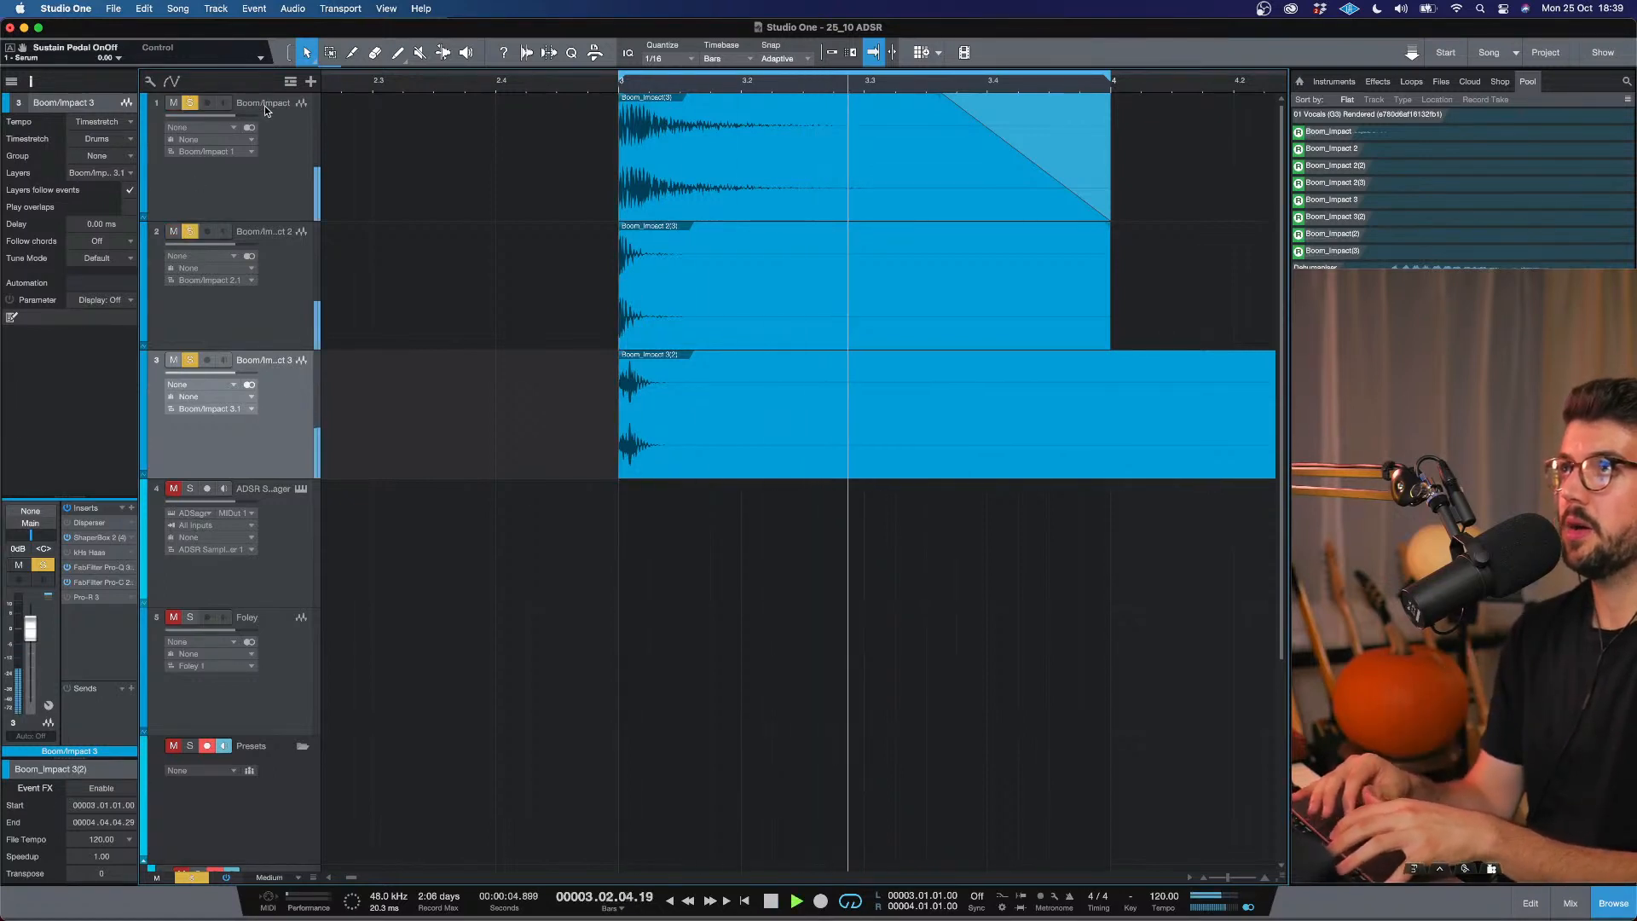
click(273, 150)
click(620, 85)
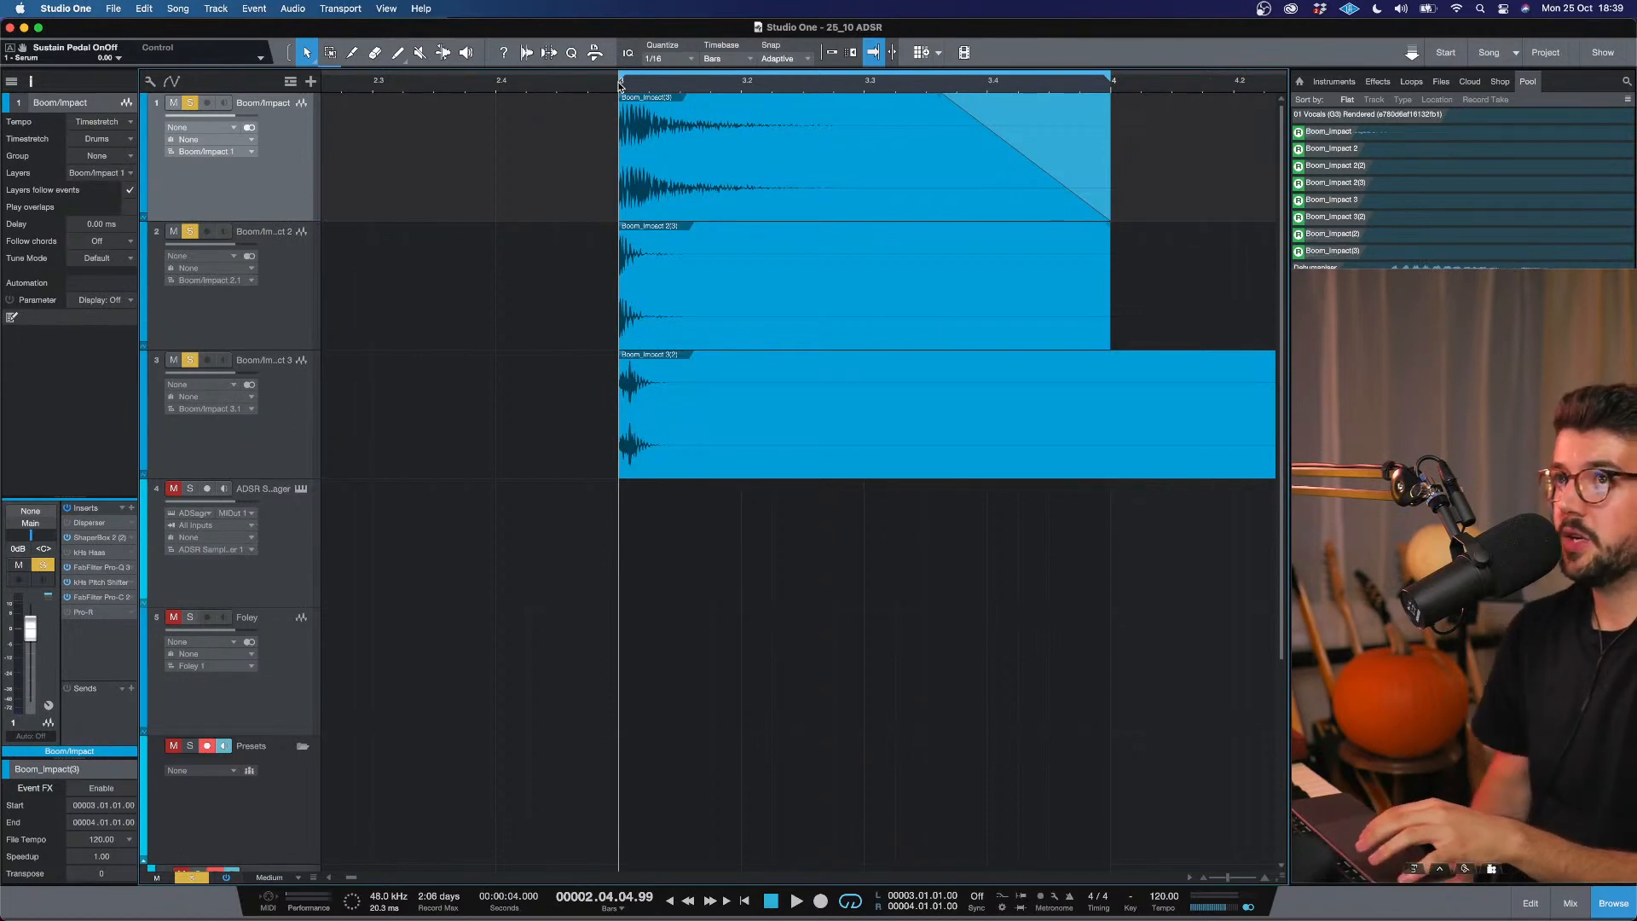
key(space)
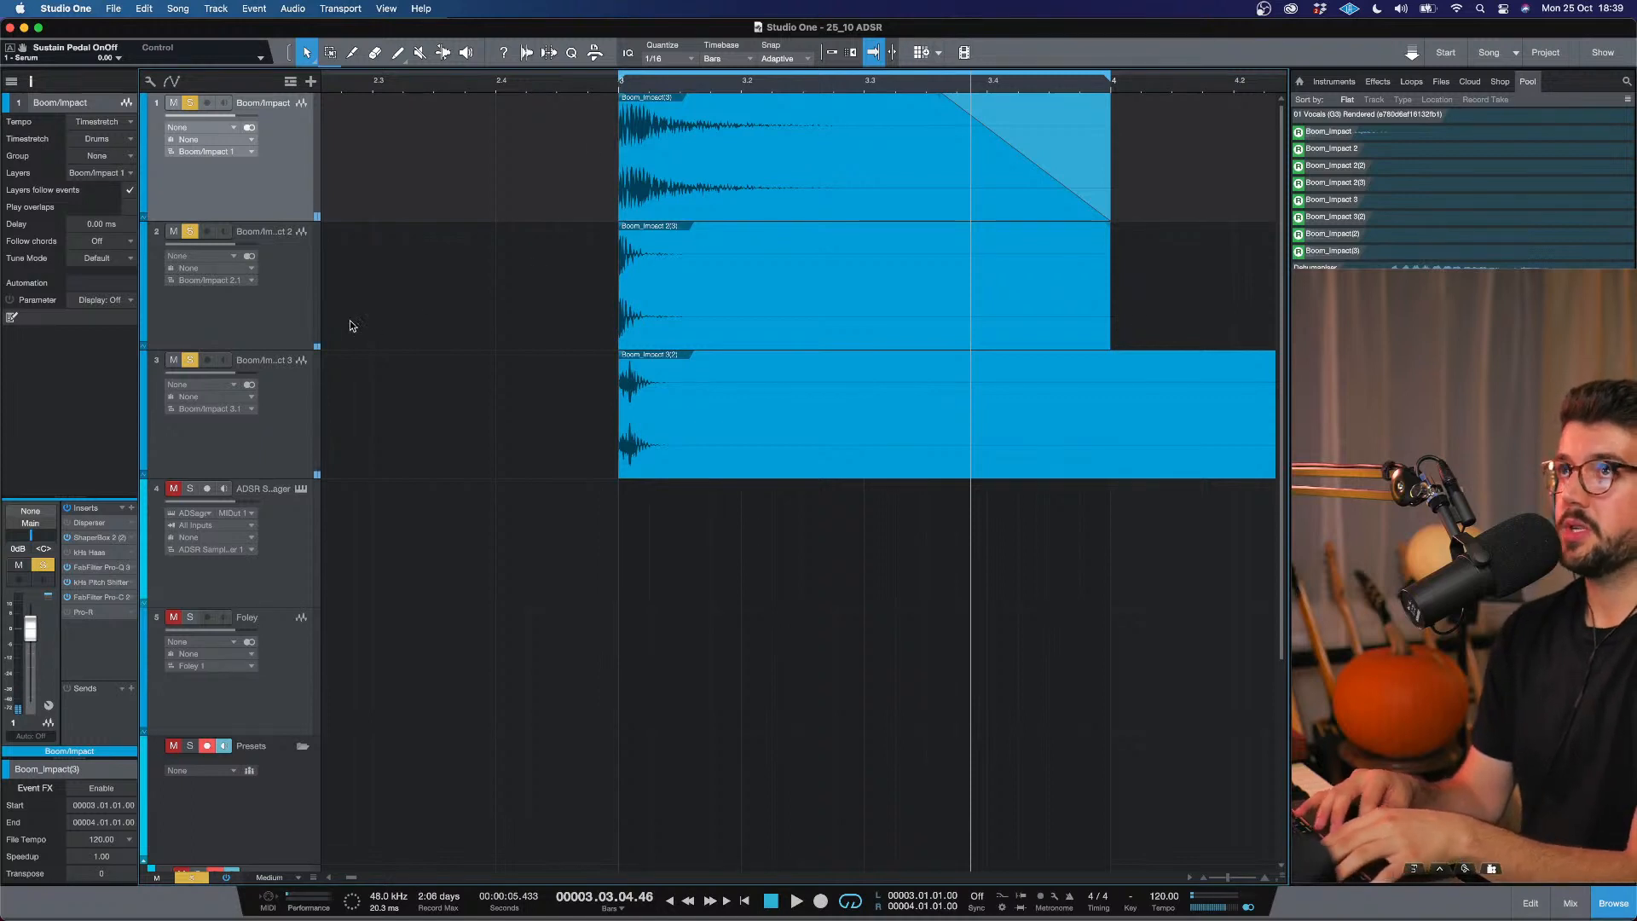
Find the Fog Convolver plug-in by searching for "fog" and insert it on the Boom/Impact 3 track.
click(294, 317)
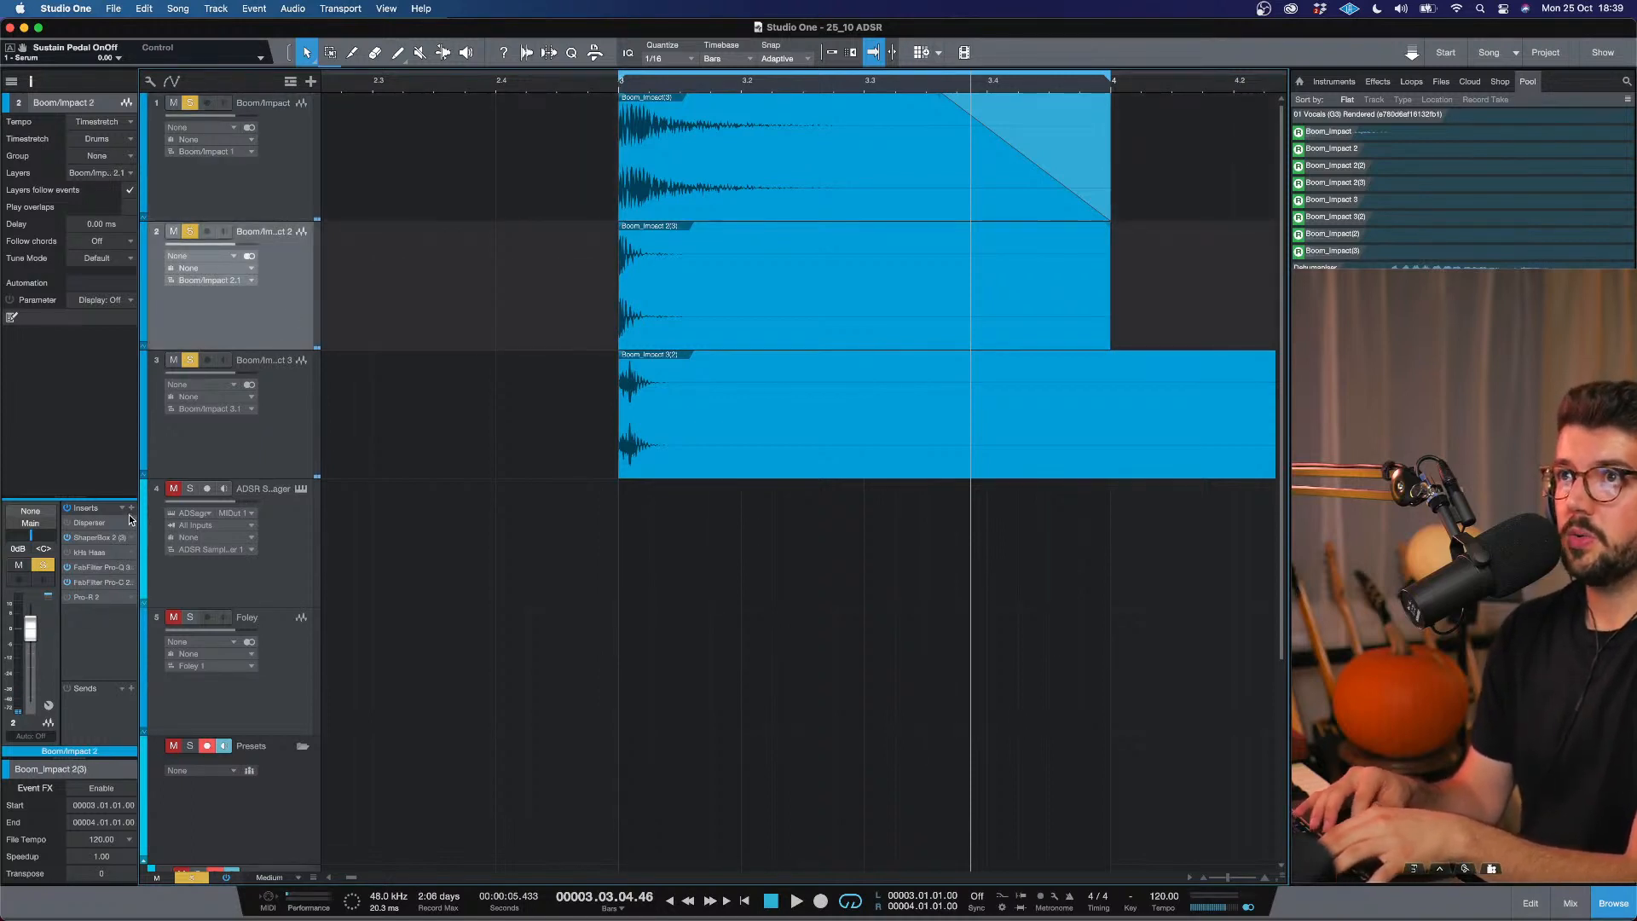
click(264, 437)
click(131, 508)
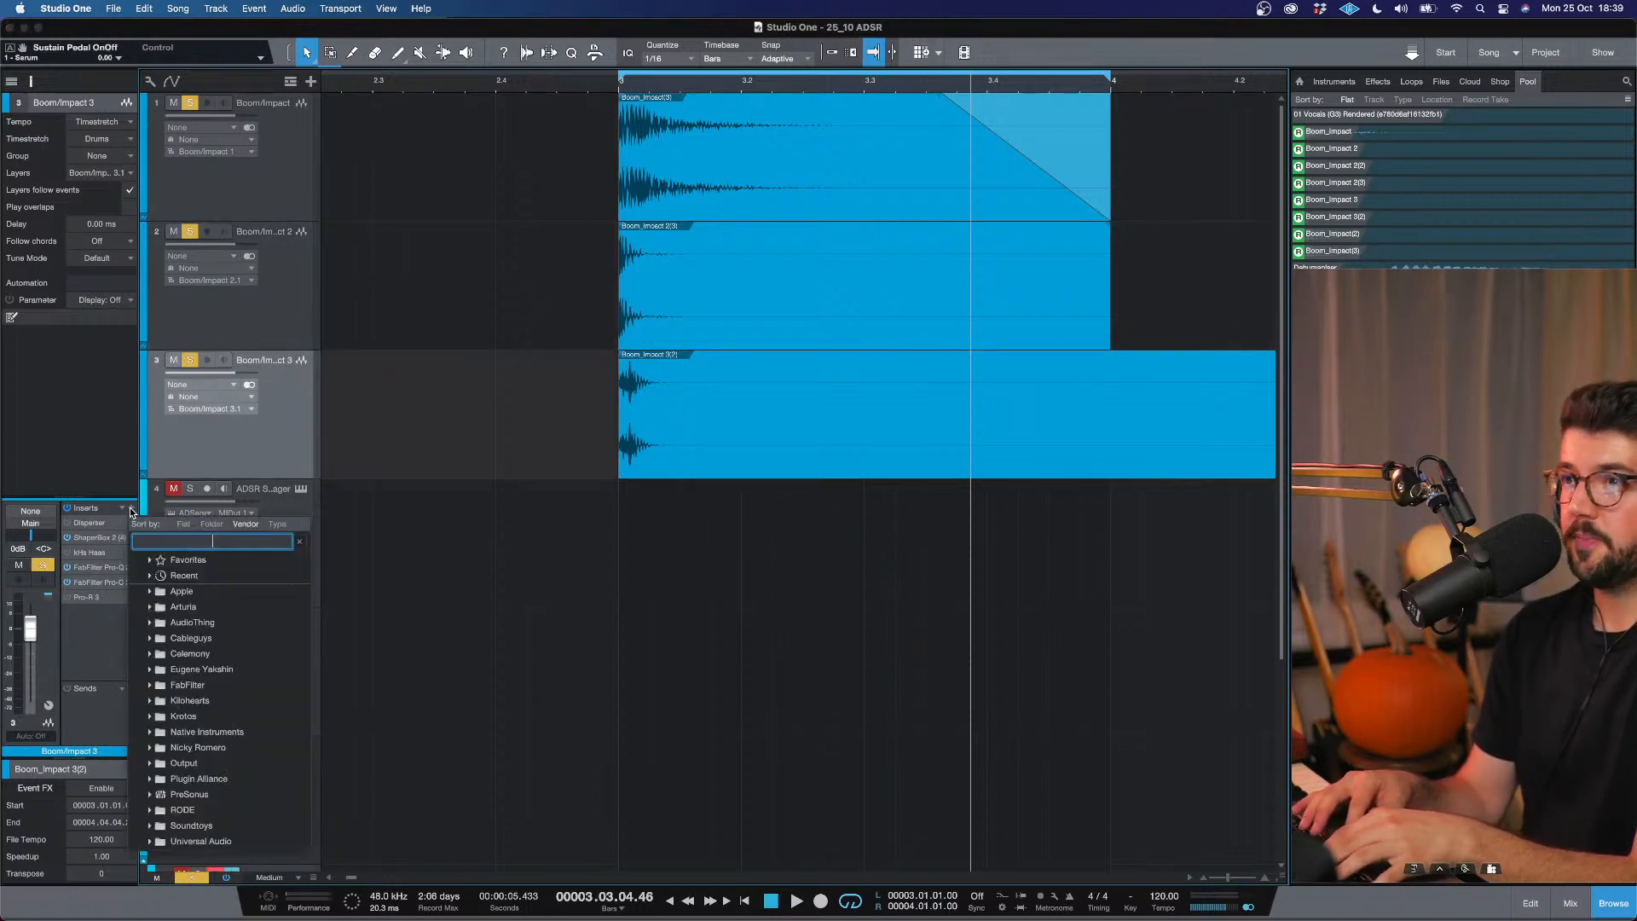
text(fog)
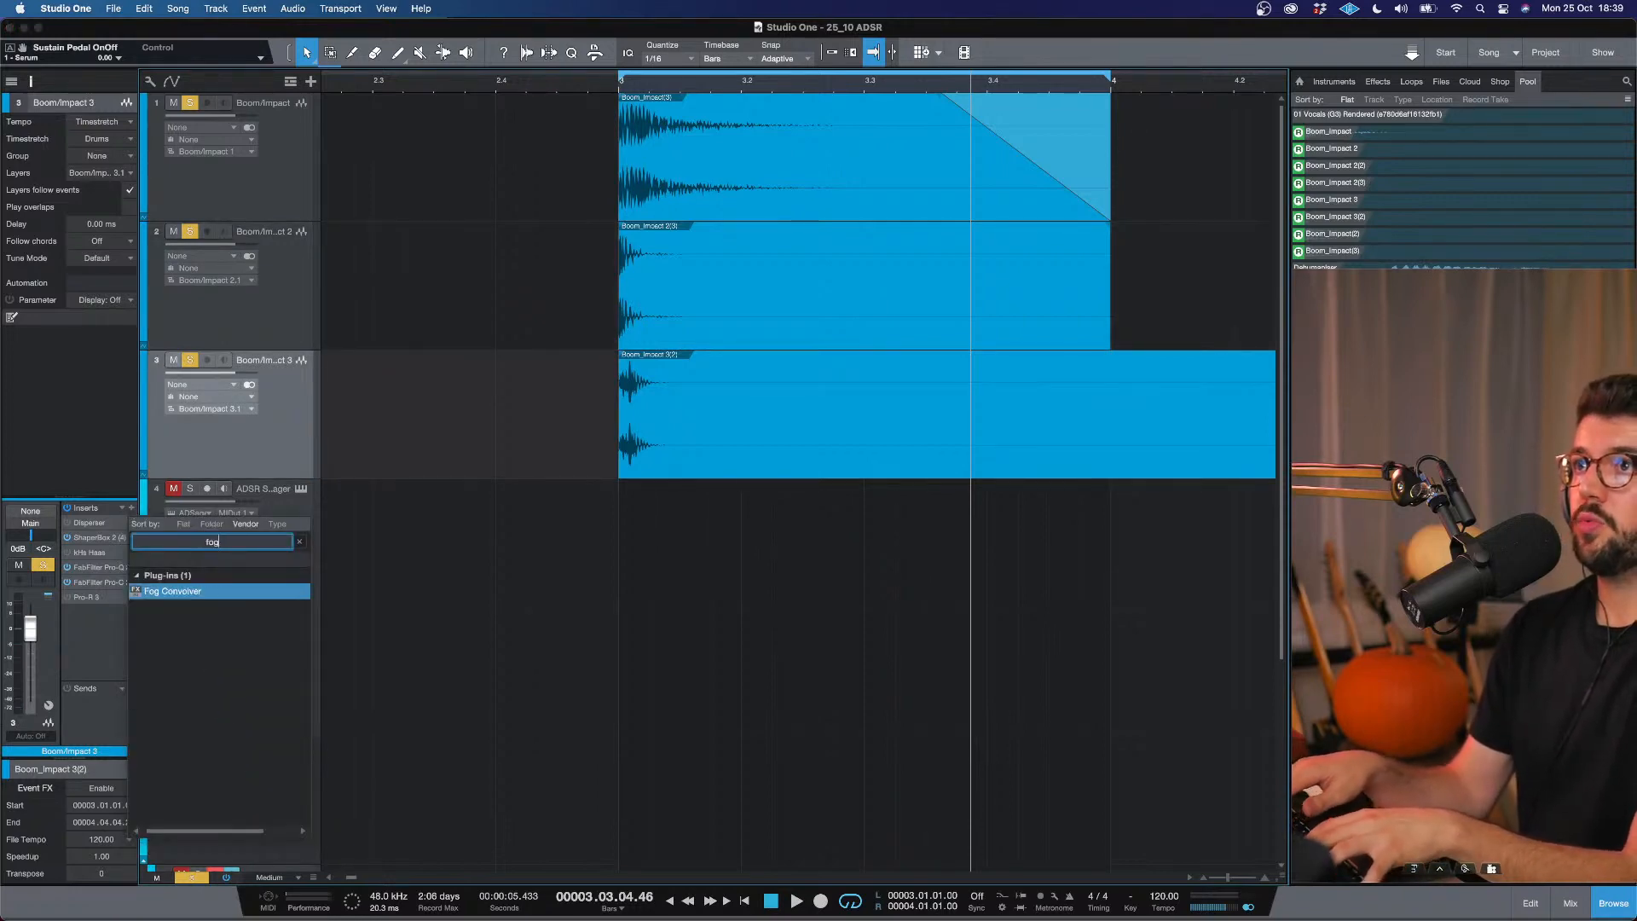
key(Return)
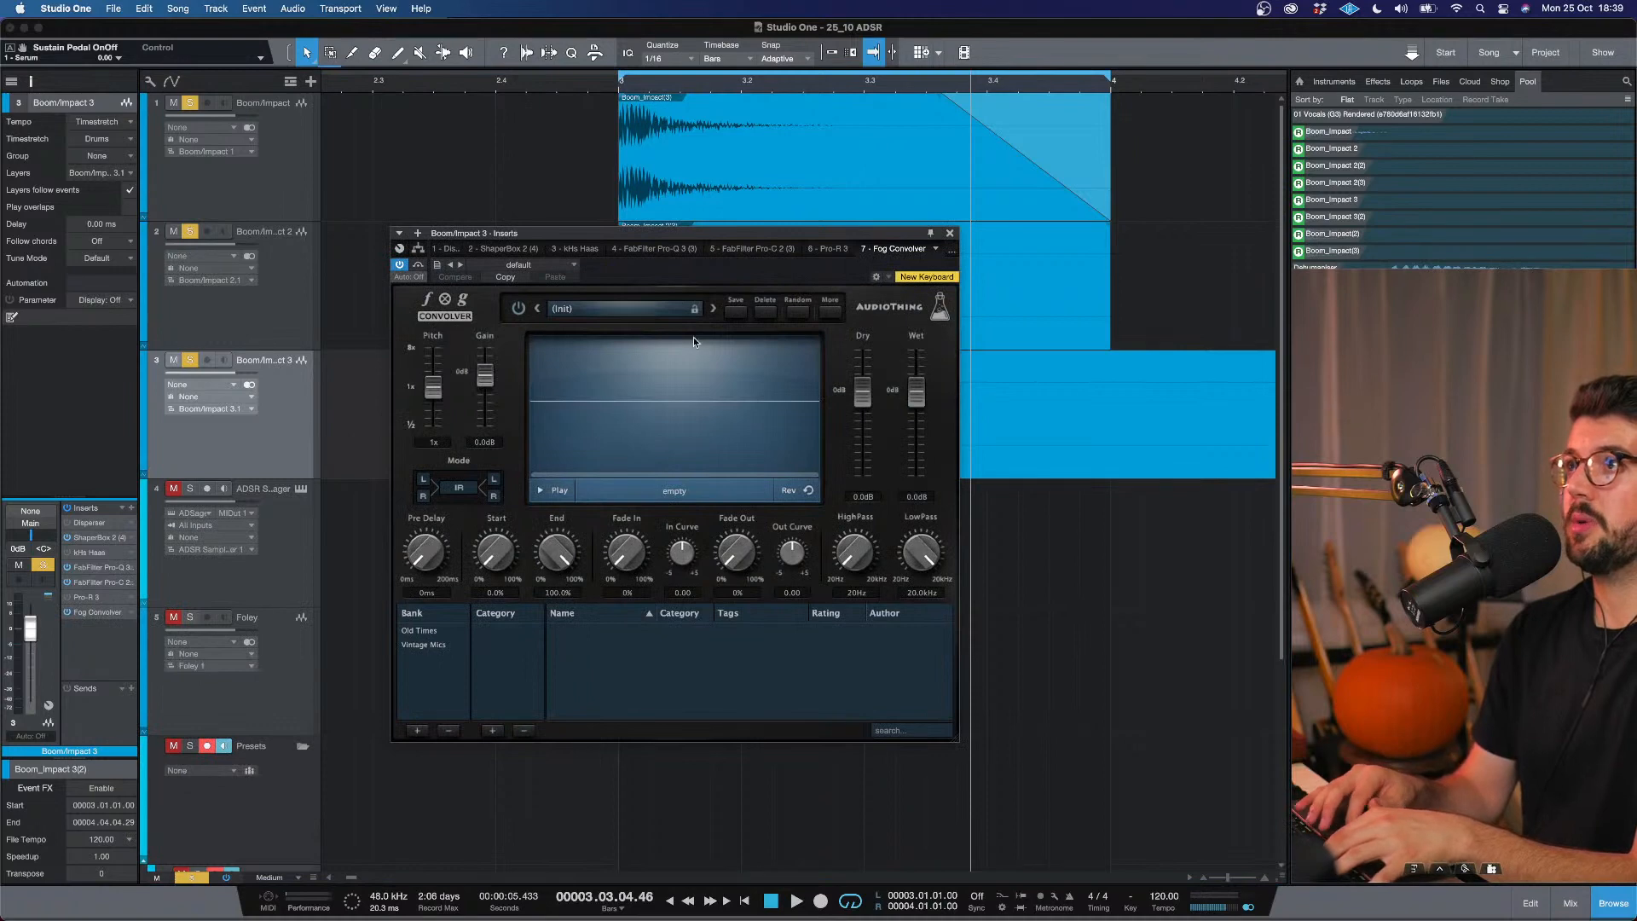
Browse the Old Times and Vintage Mics impulse banks in Fog Convolver, leaving Vintage Mics selected, and enlarge the plug-in.
click(441, 632)
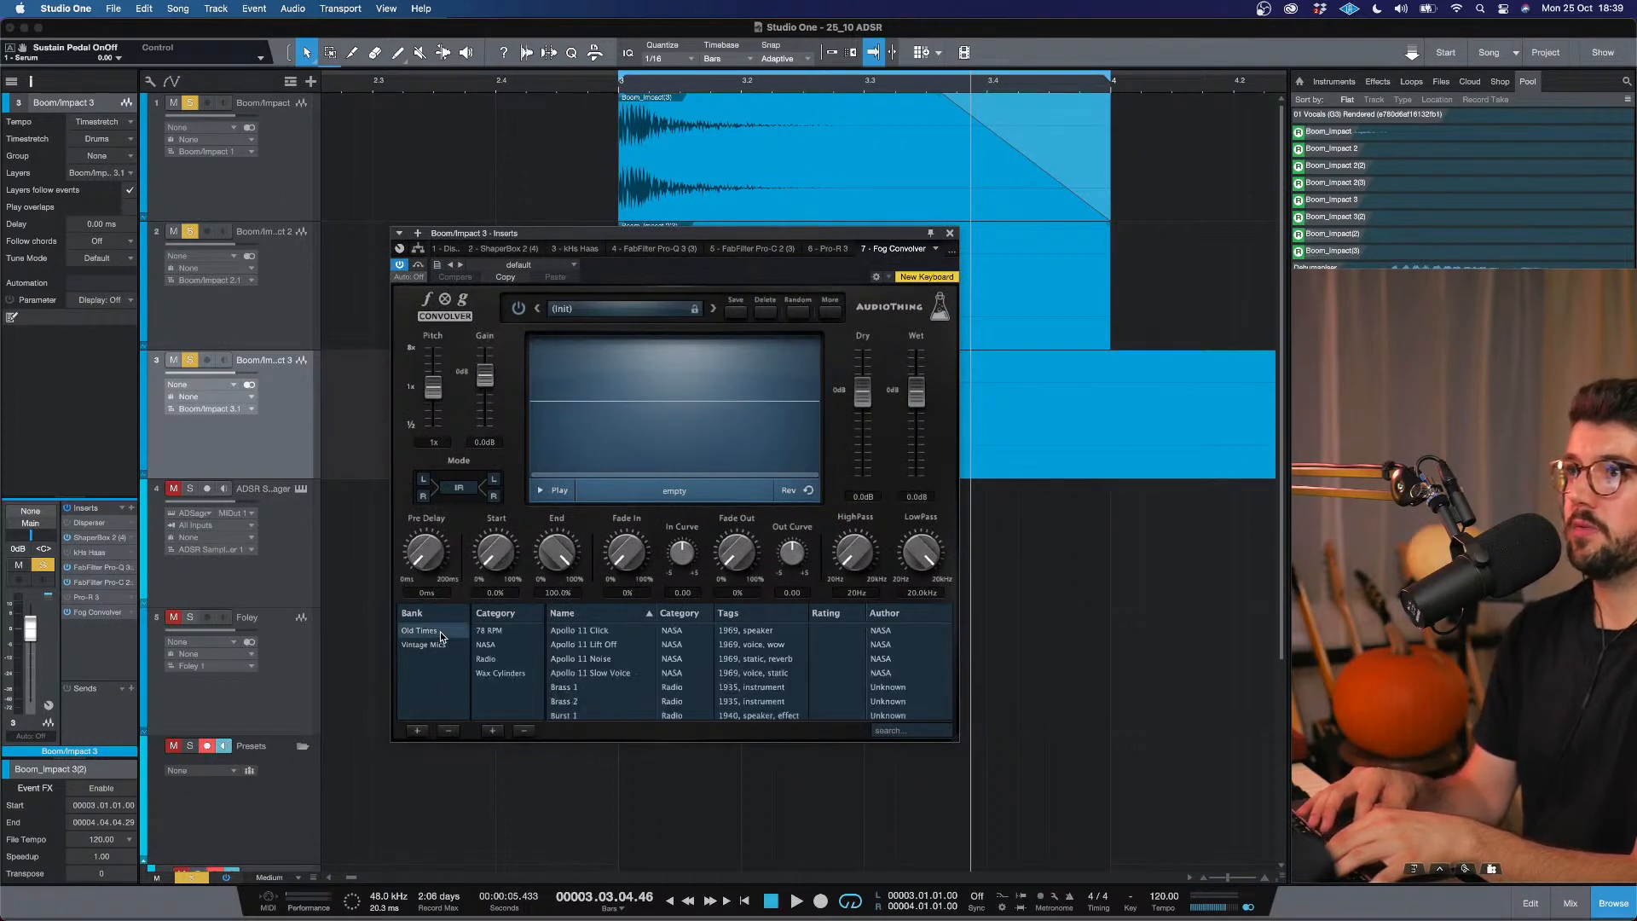
click(437, 646)
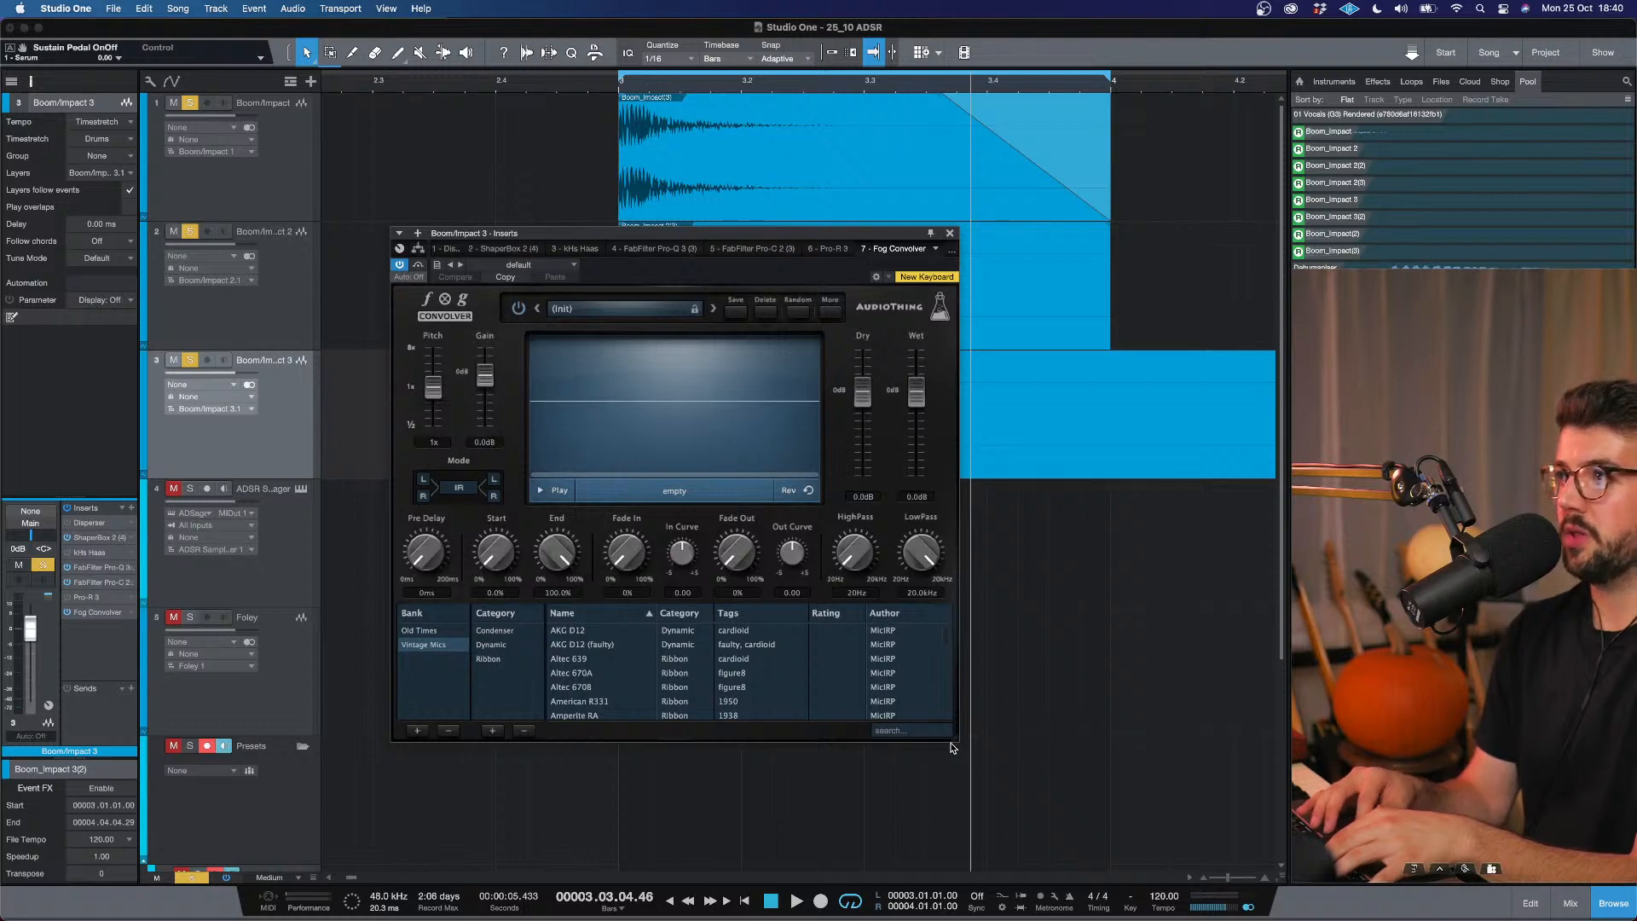
drag(960, 744, 1085, 800)
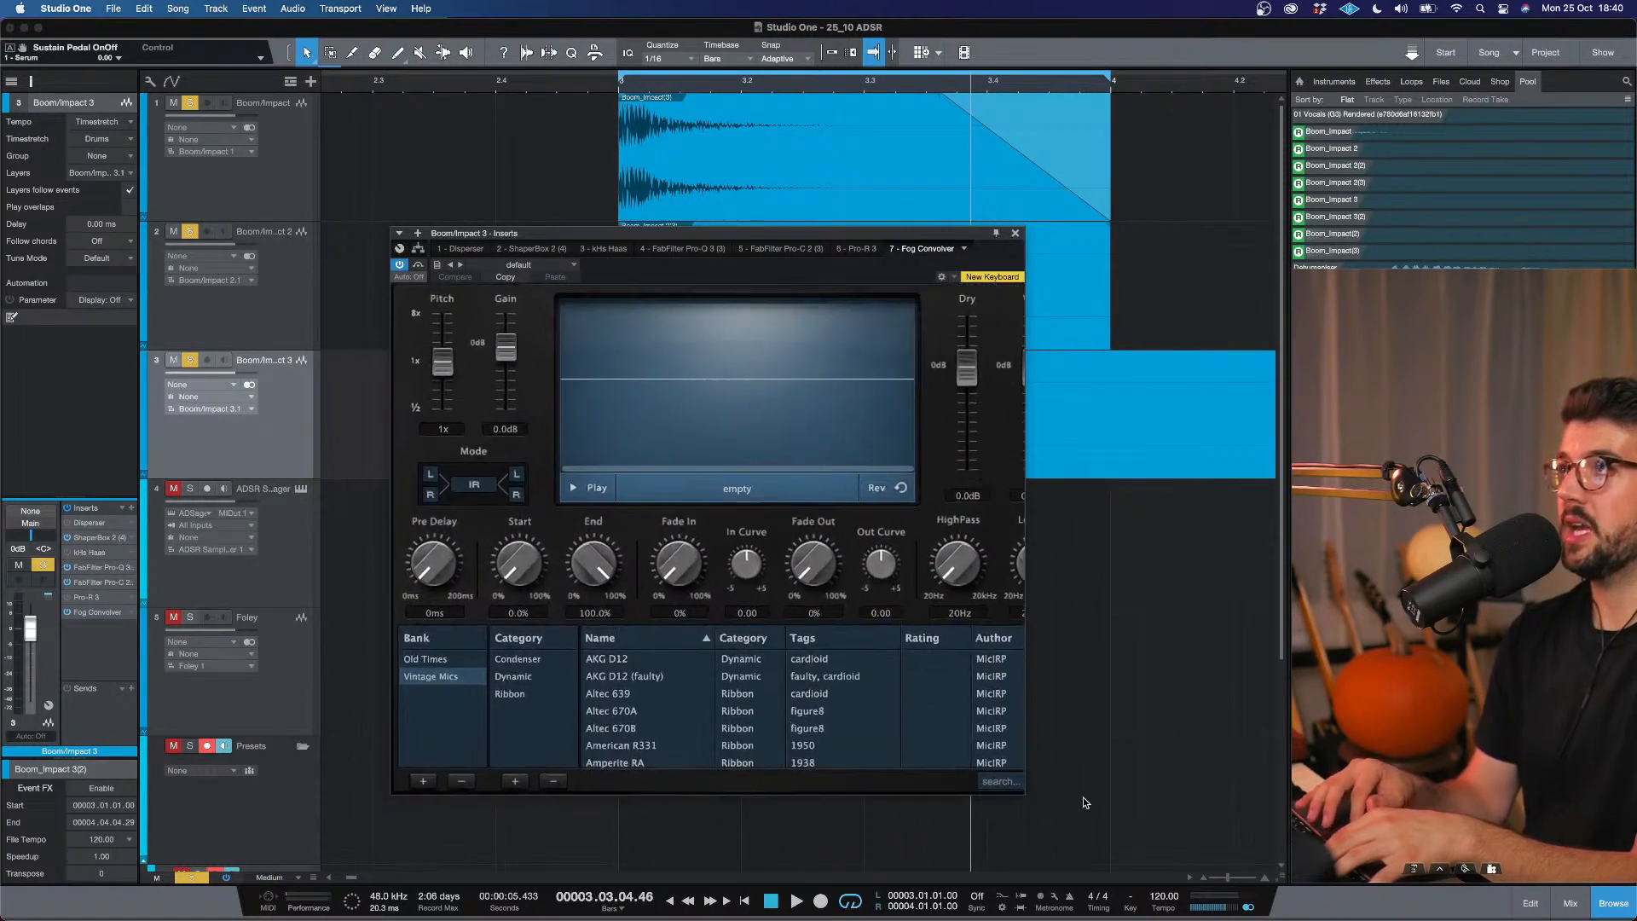
Move the Fog Convolver window fully into view and browse the impulse list of the Vintage Mics bank, checking it against Old Times.
drag(968, 233, 958, 192)
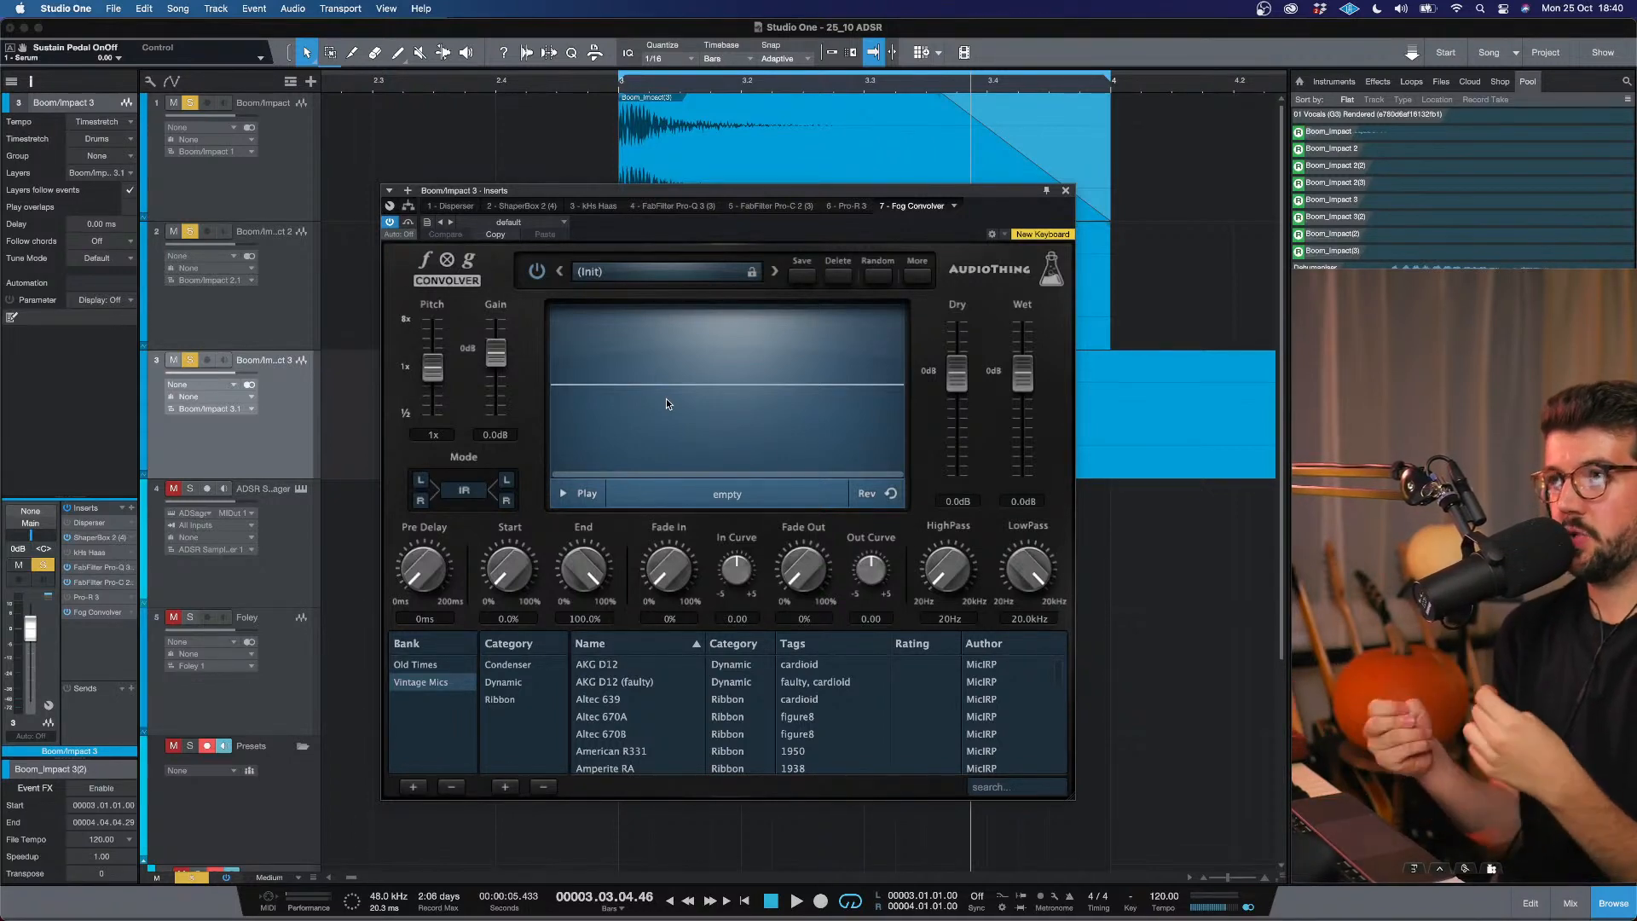
scroll(624, 688, down, 3)
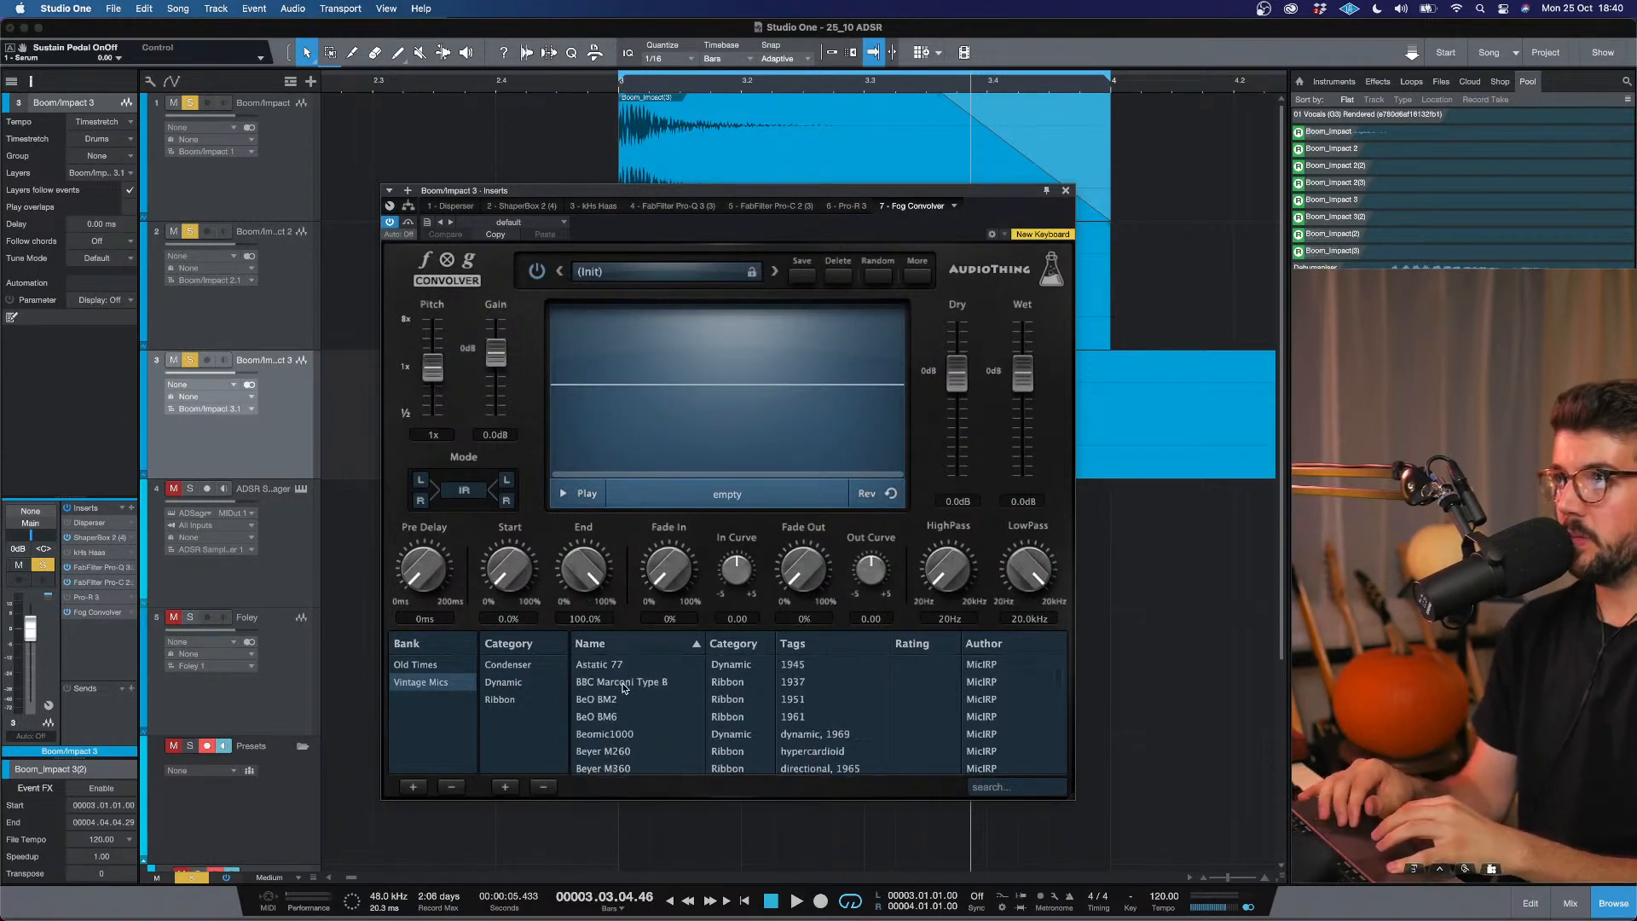
scroll(624, 687, down, 3)
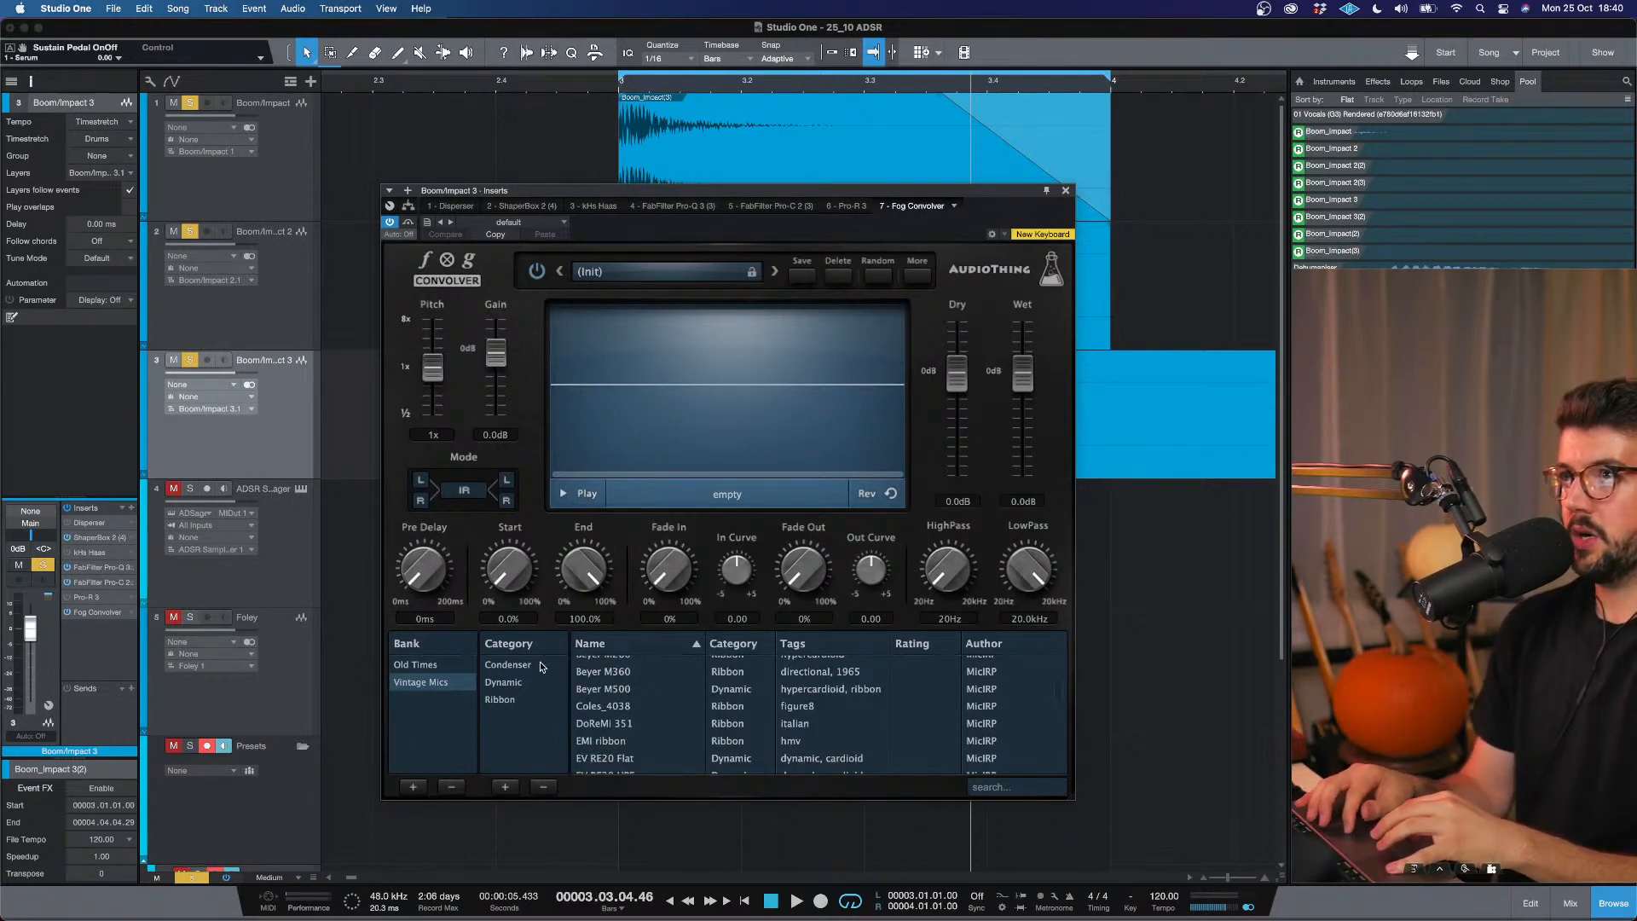
click(426, 665)
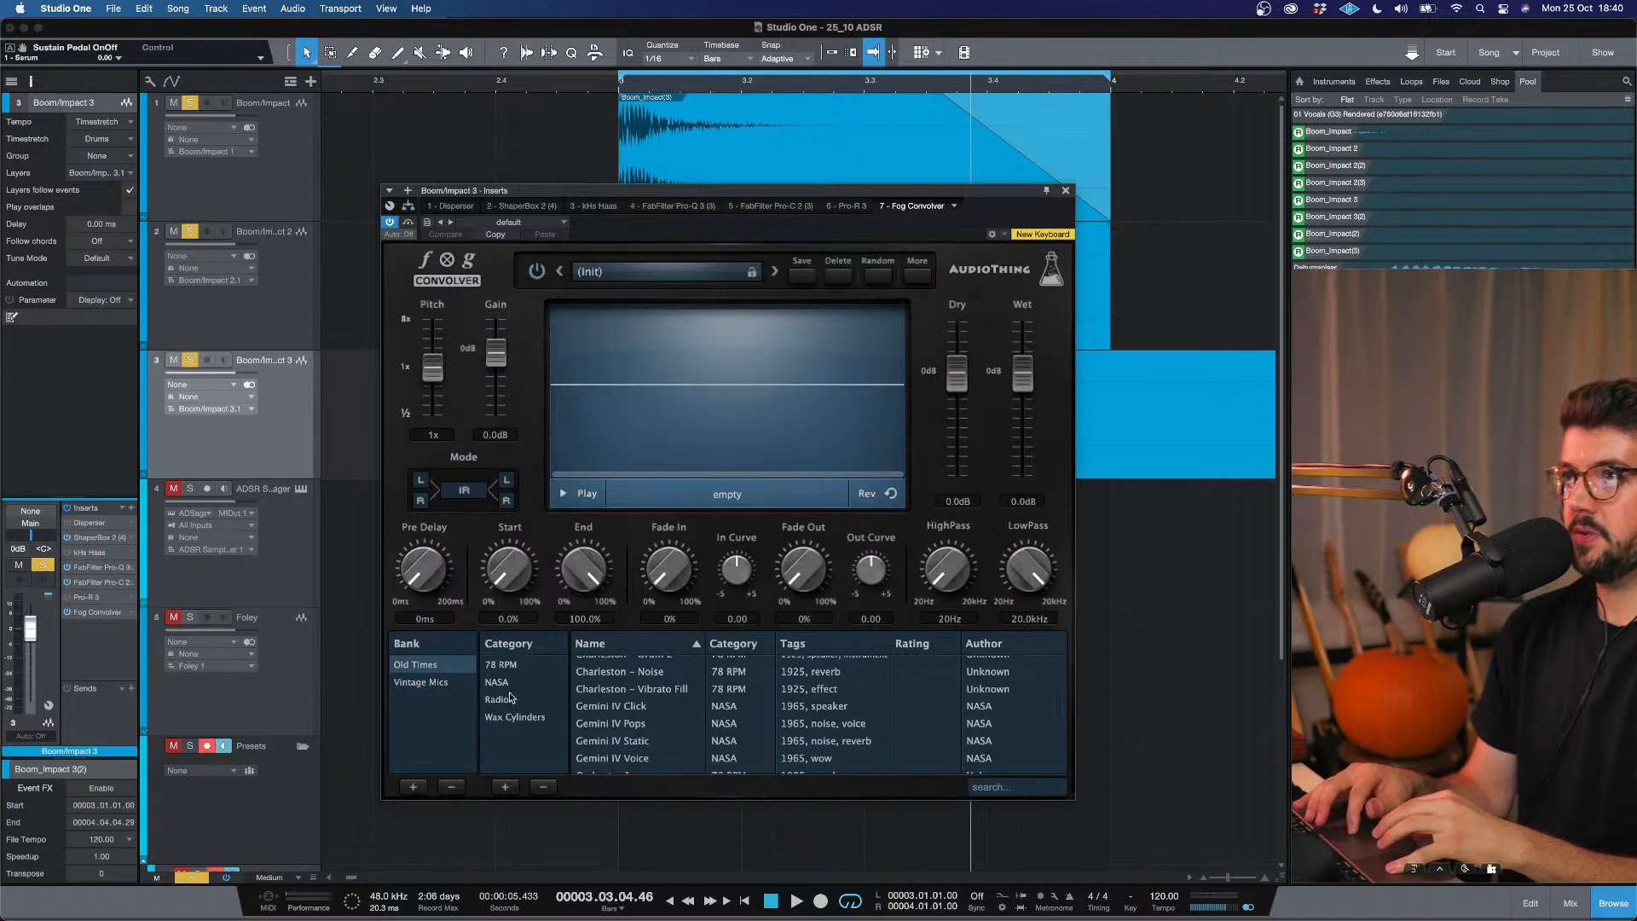
click(468, 679)
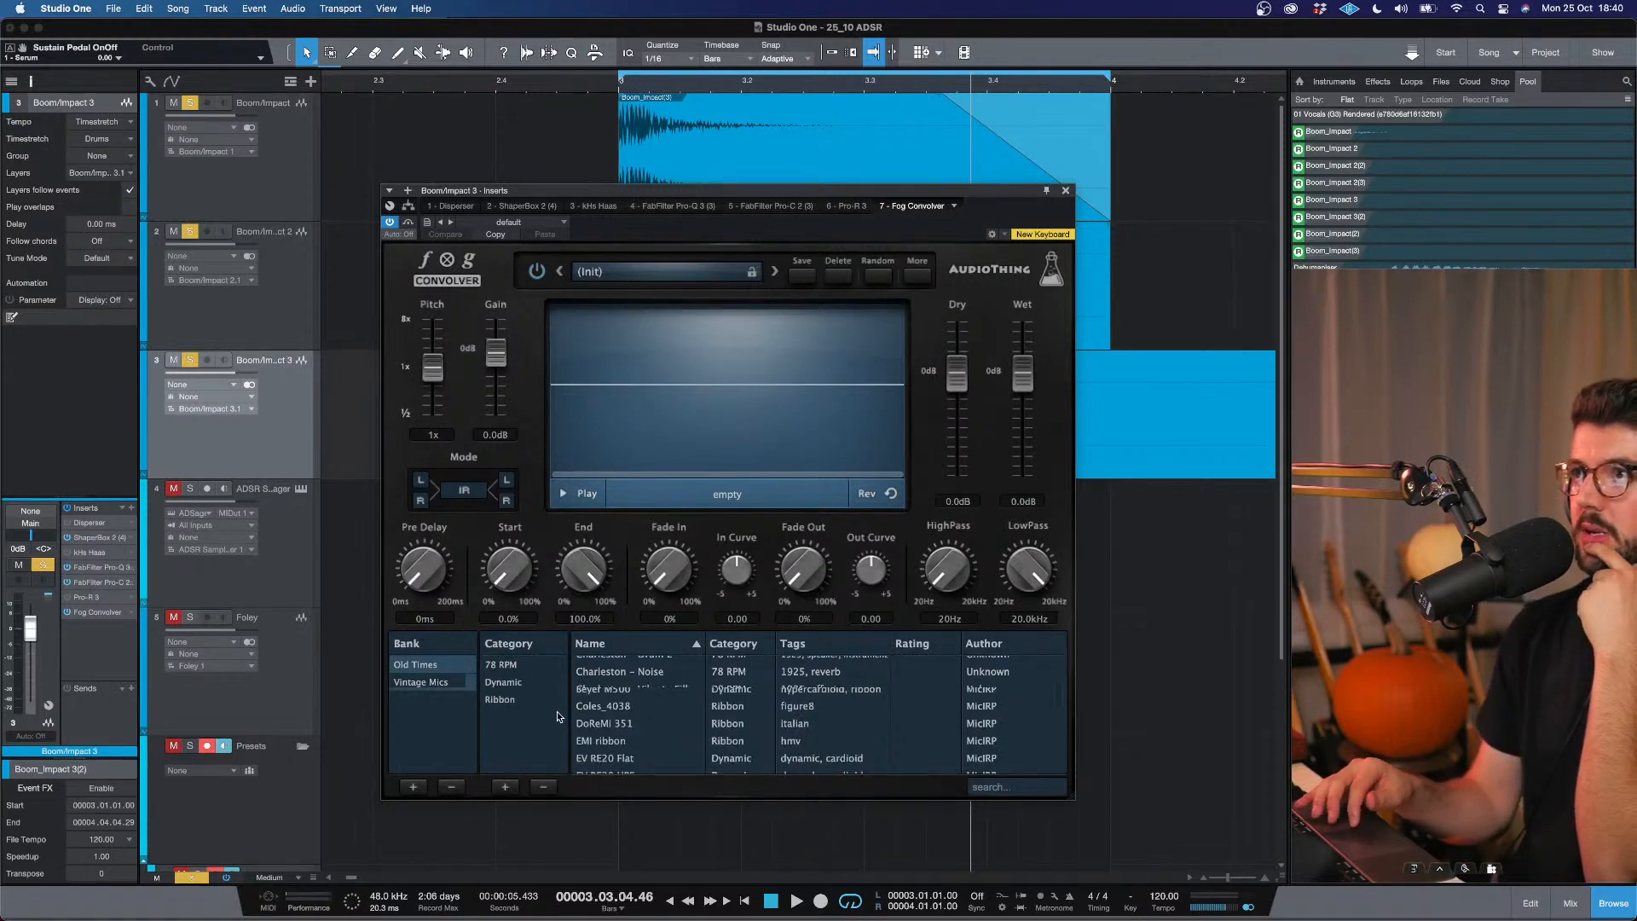
scroll(686, 696, down, 15)
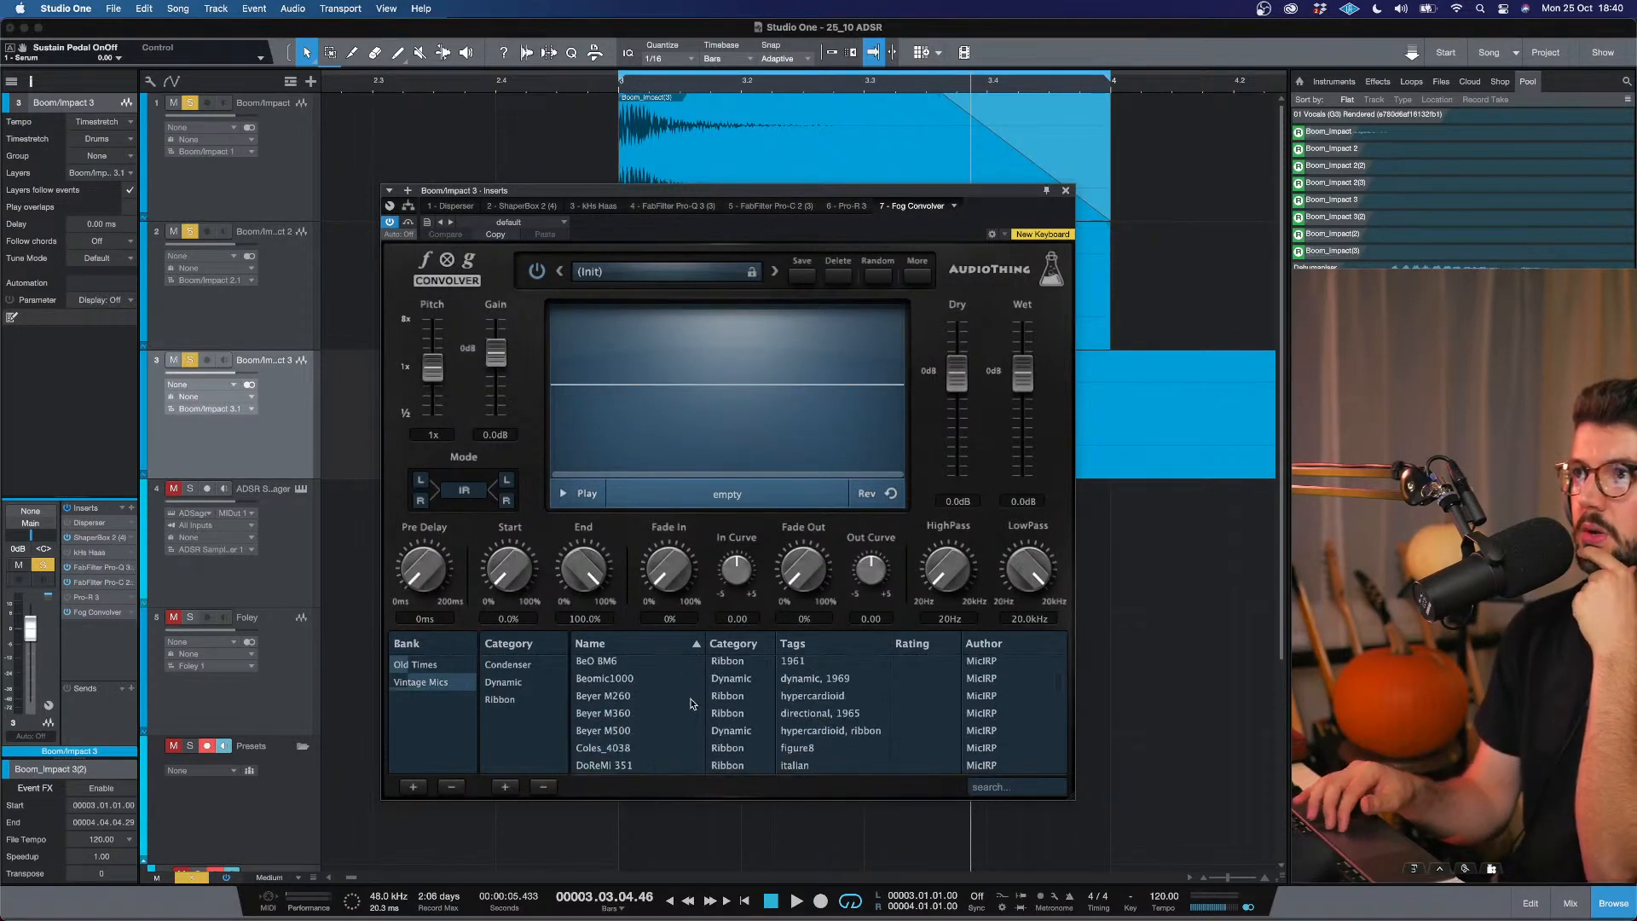
scroll(691, 704, down, 3)
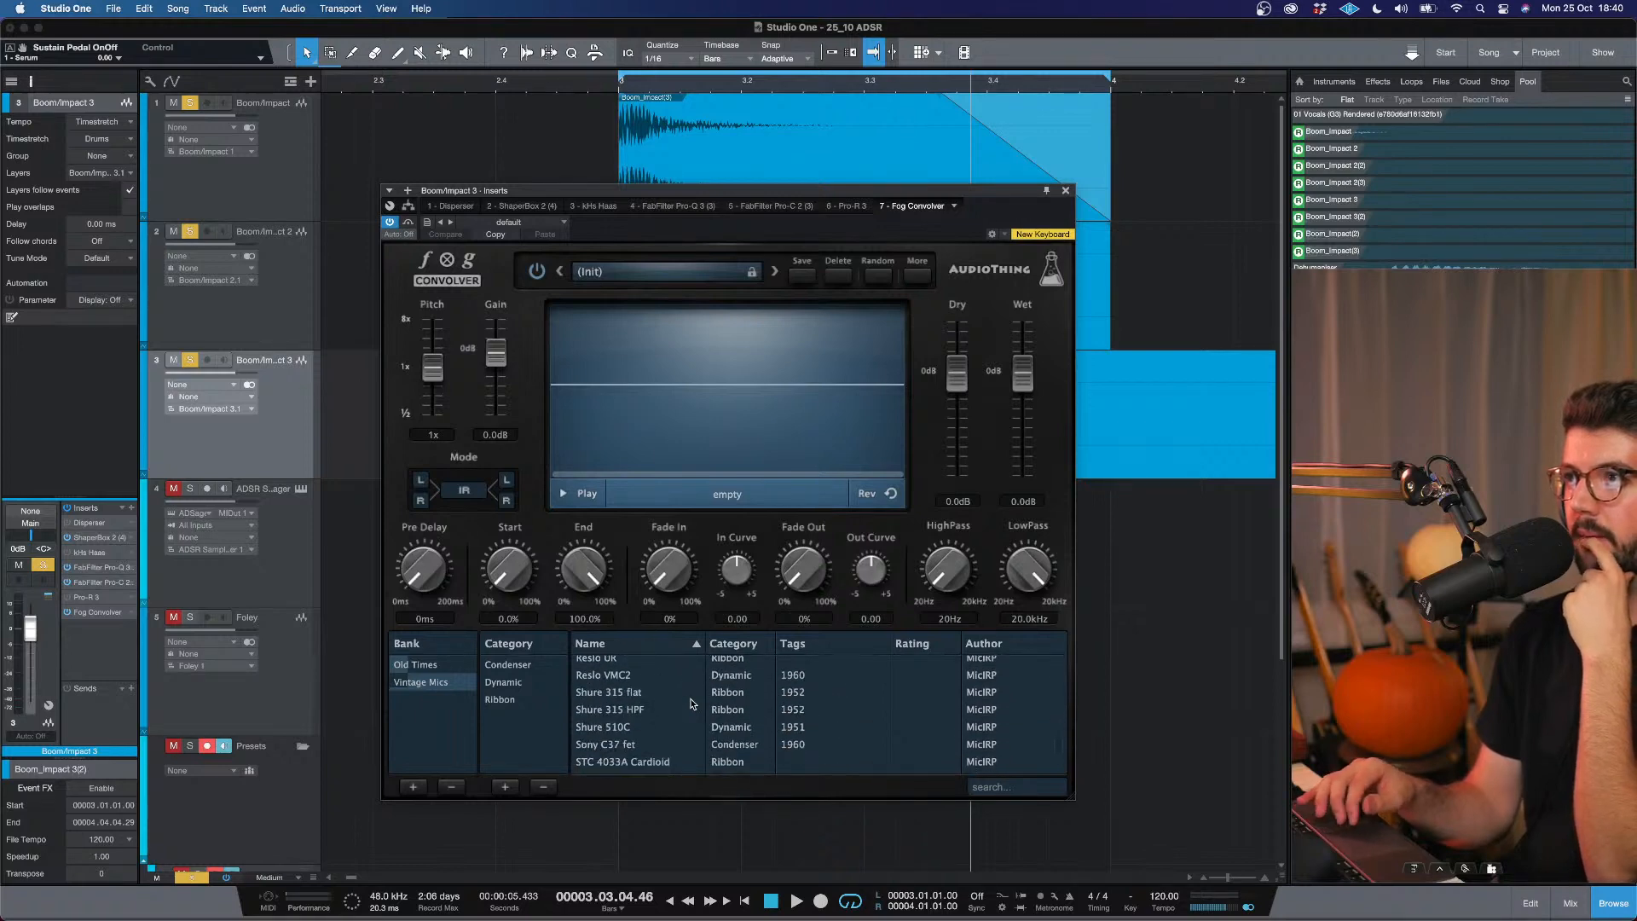
scroll(691, 704, down, 3)
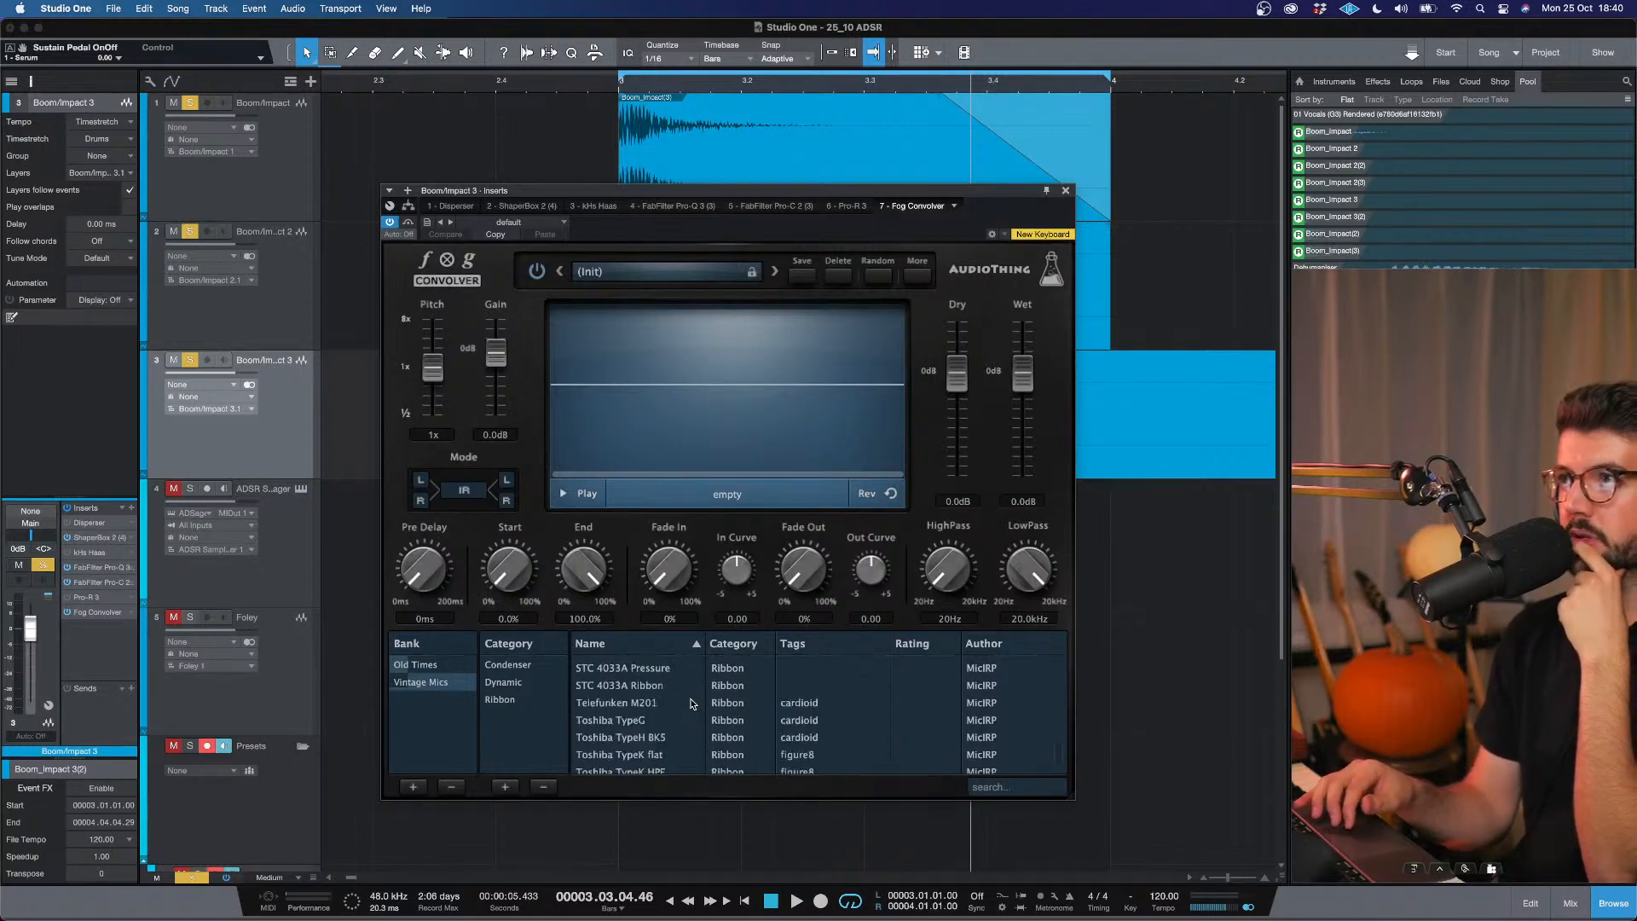
Load the Apollo 11 Lift Off impulse from the NASA category of the Old Times bank.
click(422, 663)
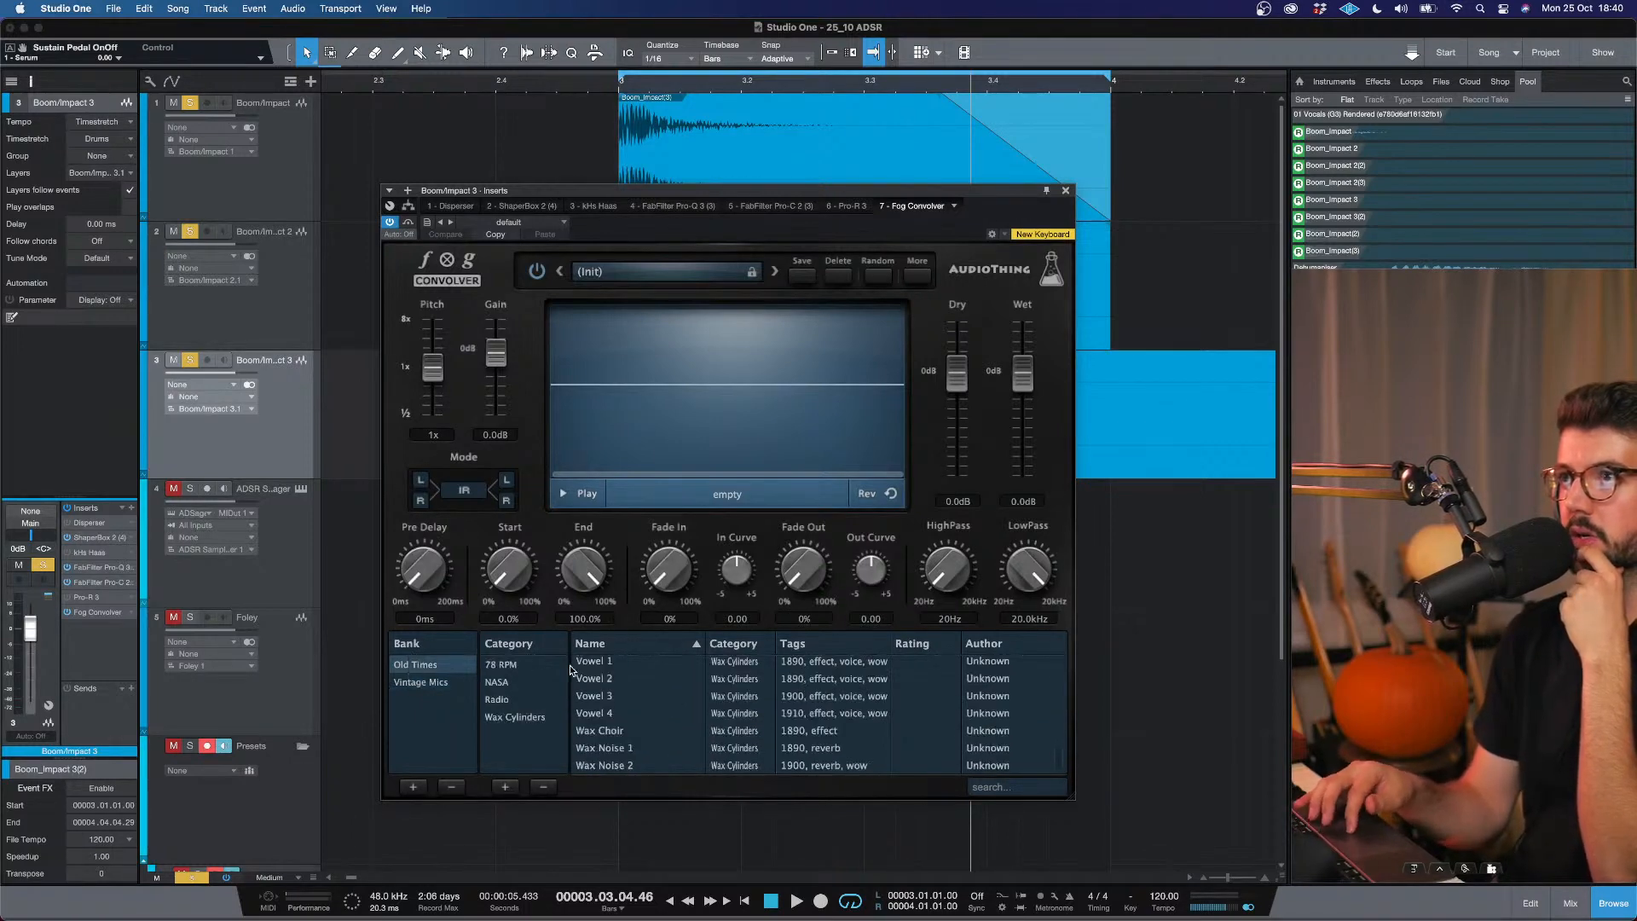
click(530, 698)
click(531, 665)
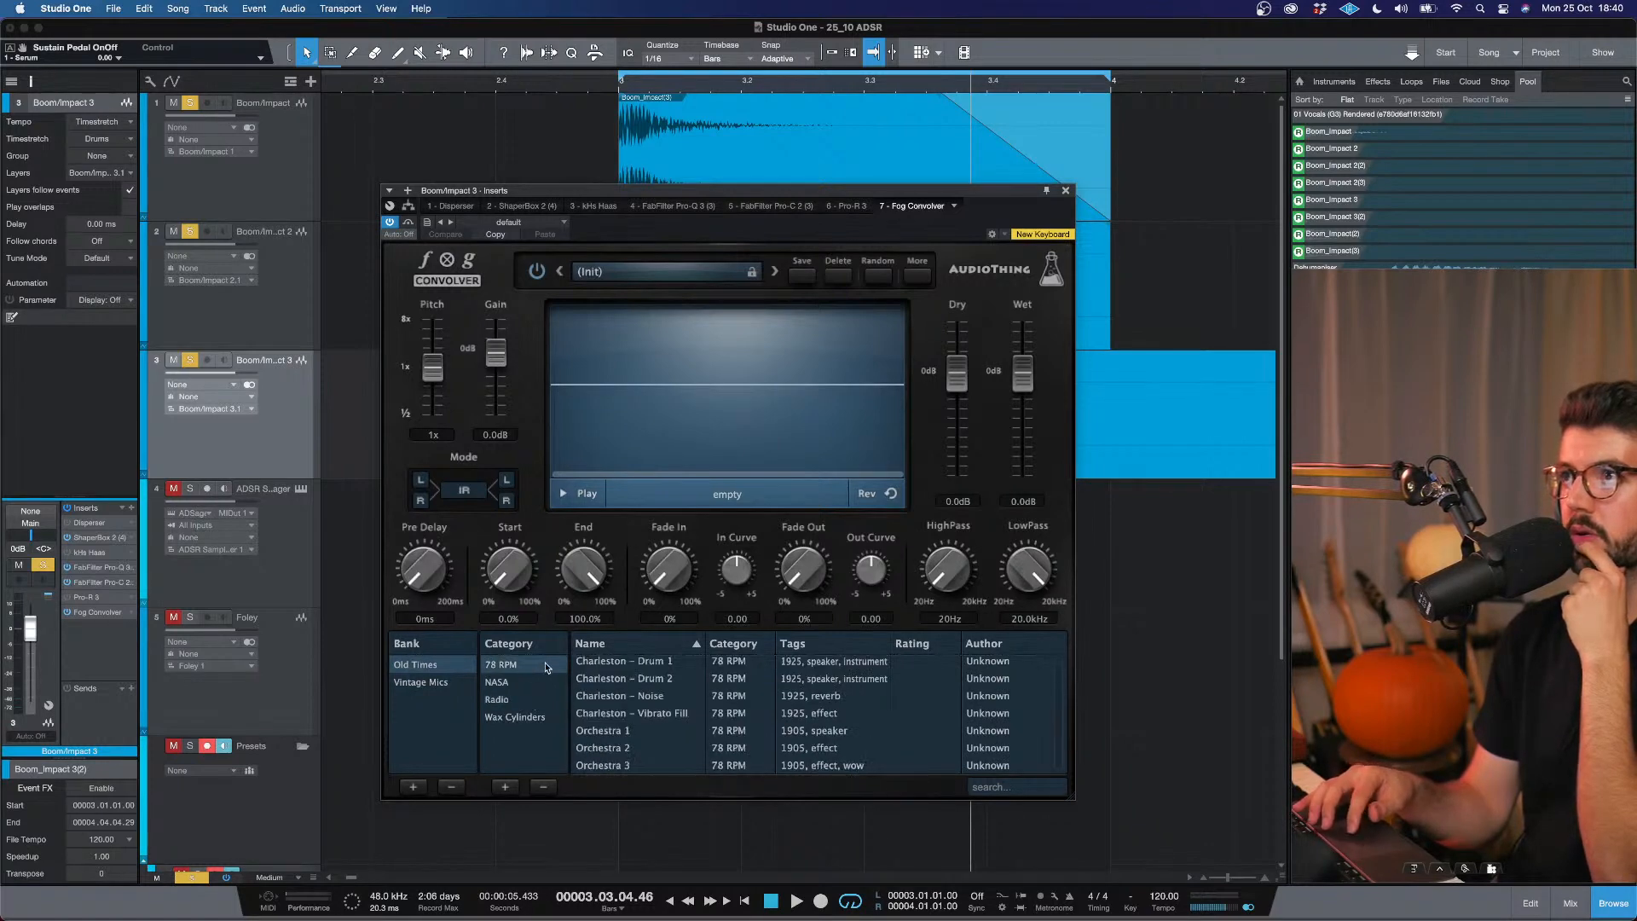
click(554, 683)
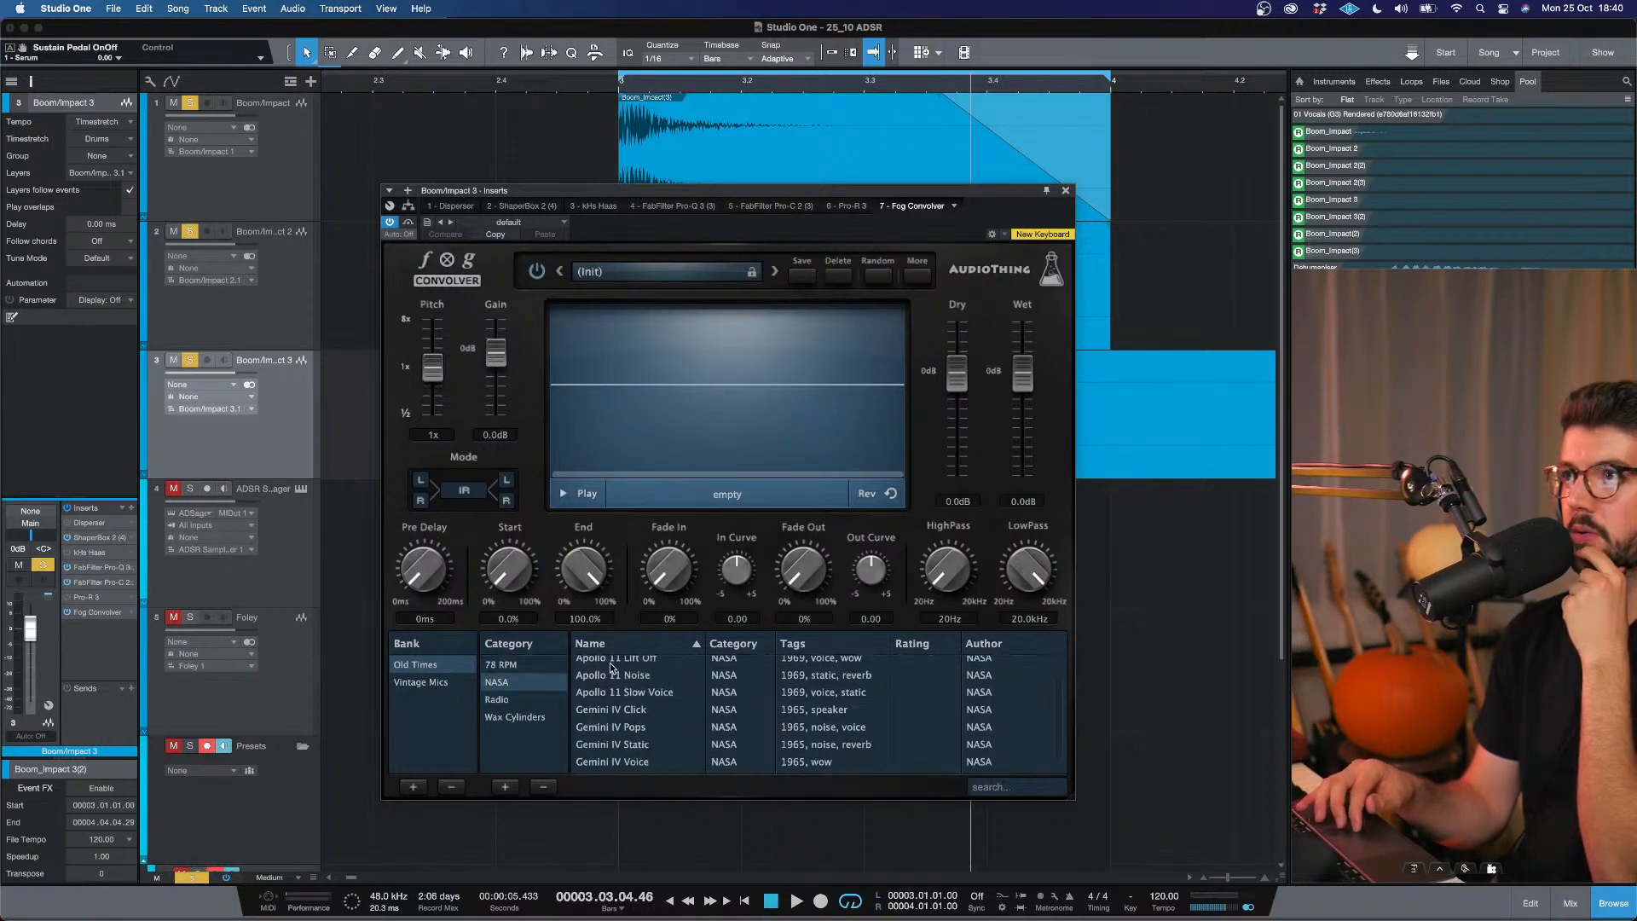
click(612, 668)
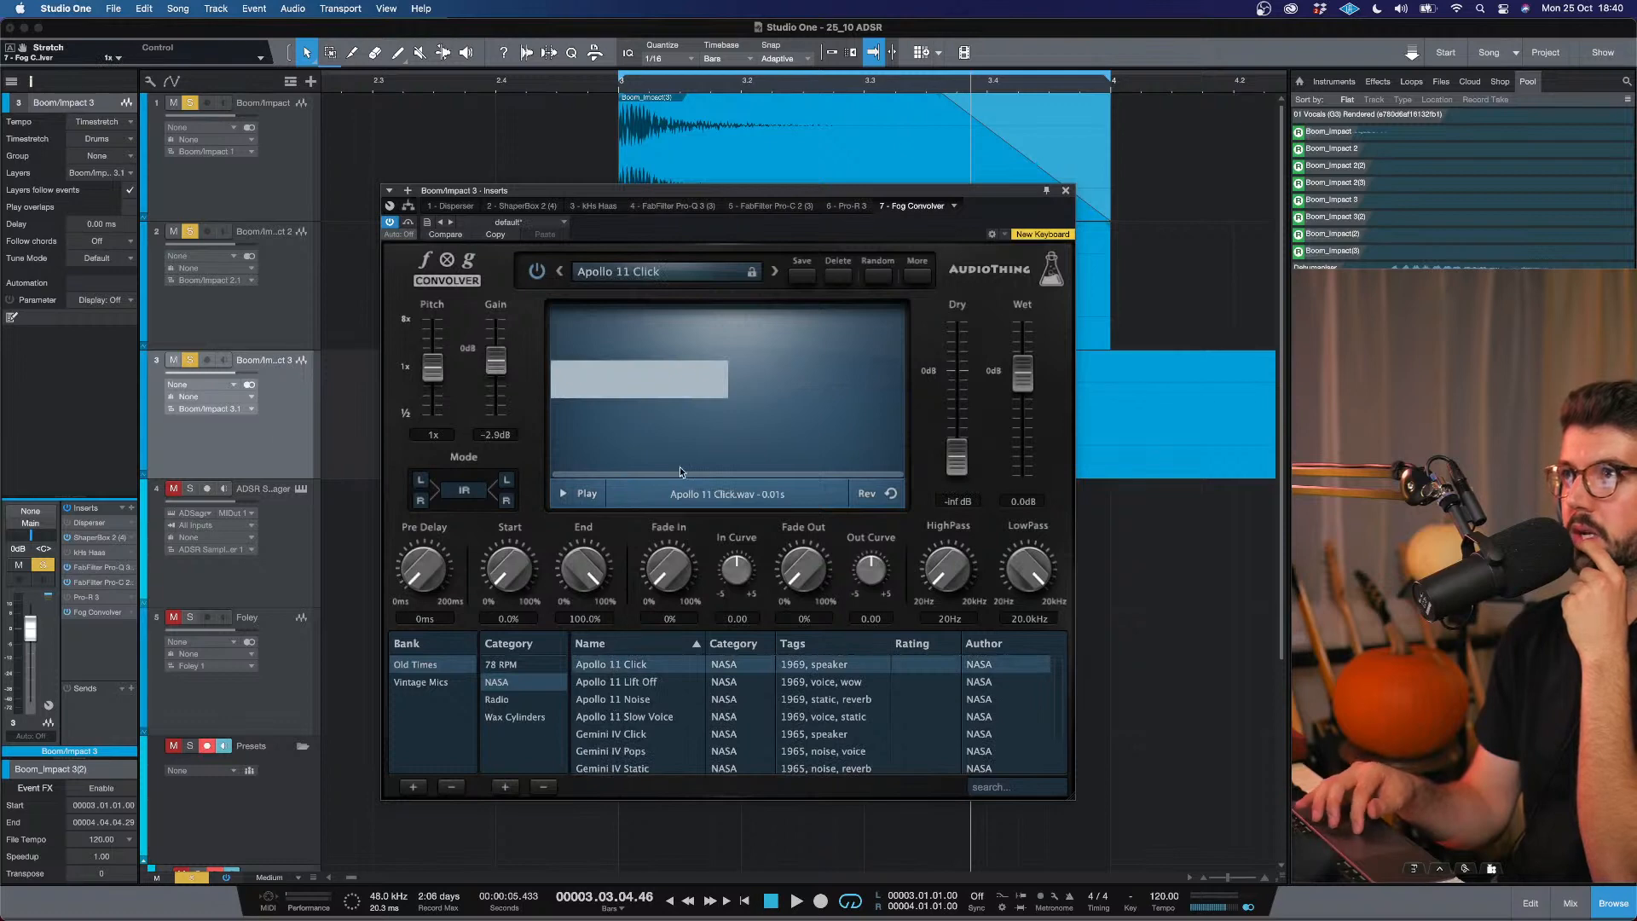
click(657, 683)
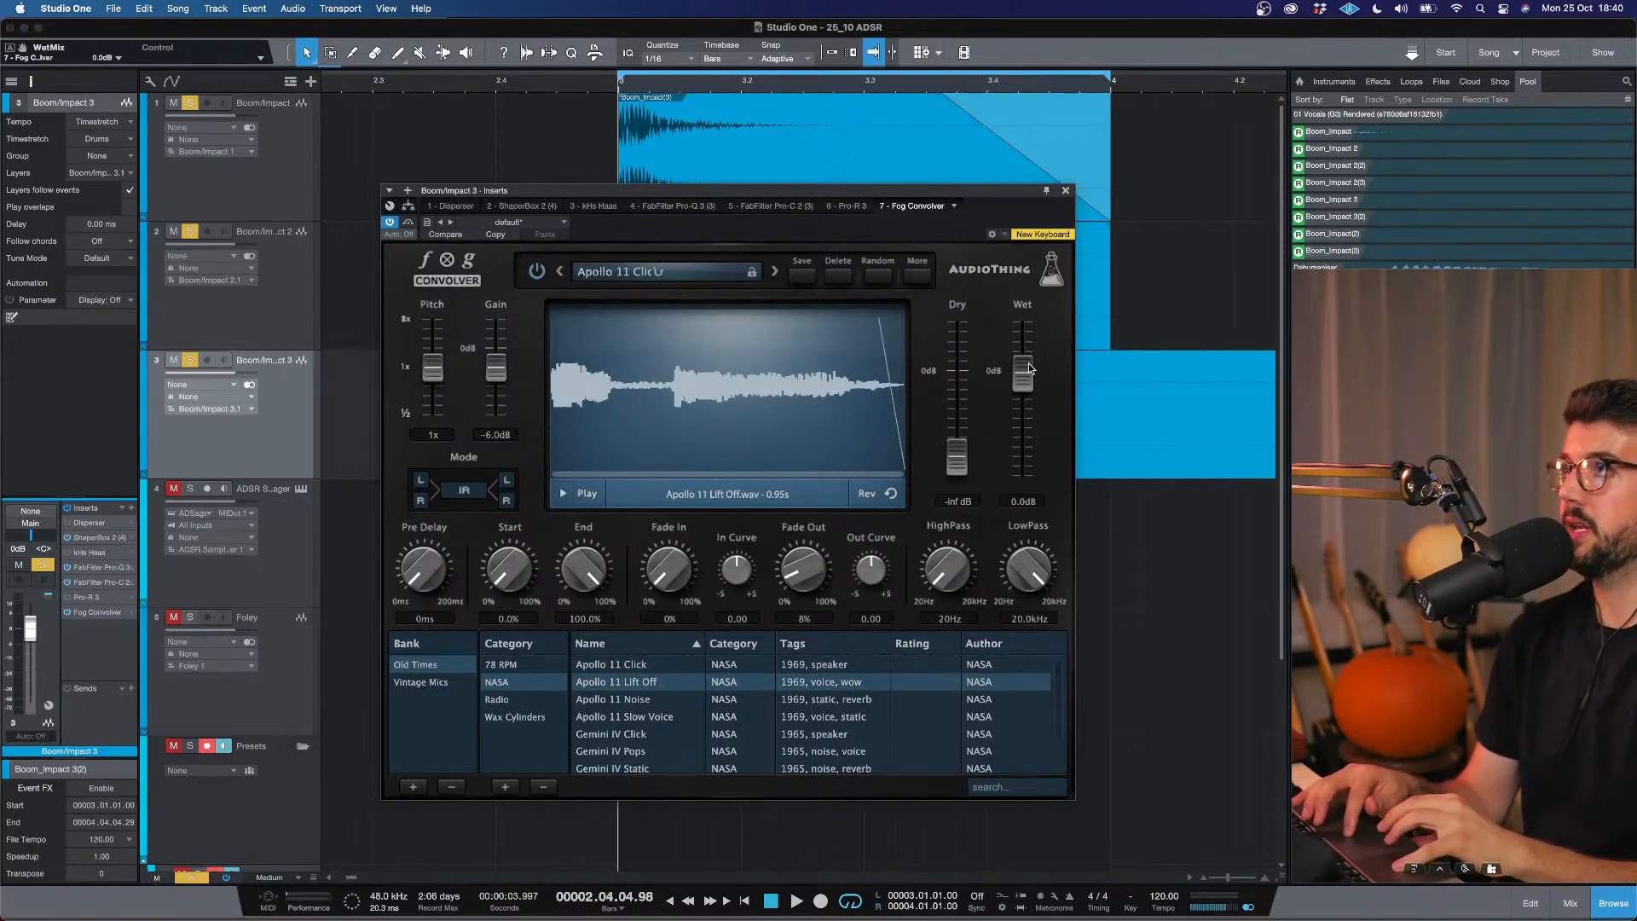
Leave only Boom/Impact 3 soloed and audition the convolver with dry at 0.0 dB and wet at -12.8 dB.
drag(1028, 361, 1050, 634)
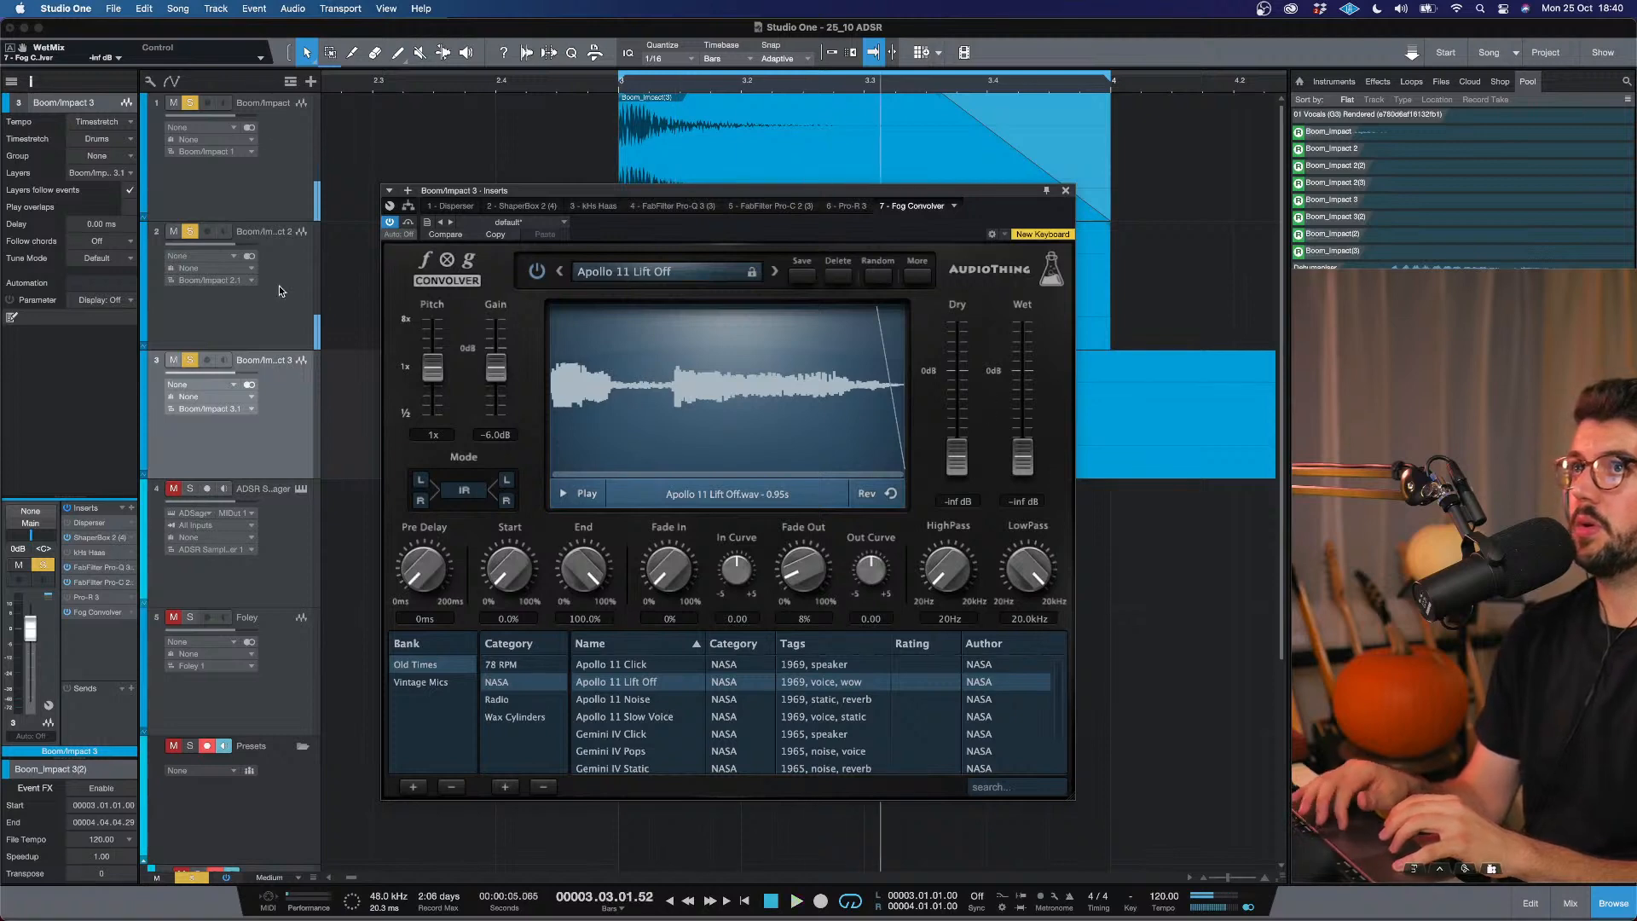
click(196, 233)
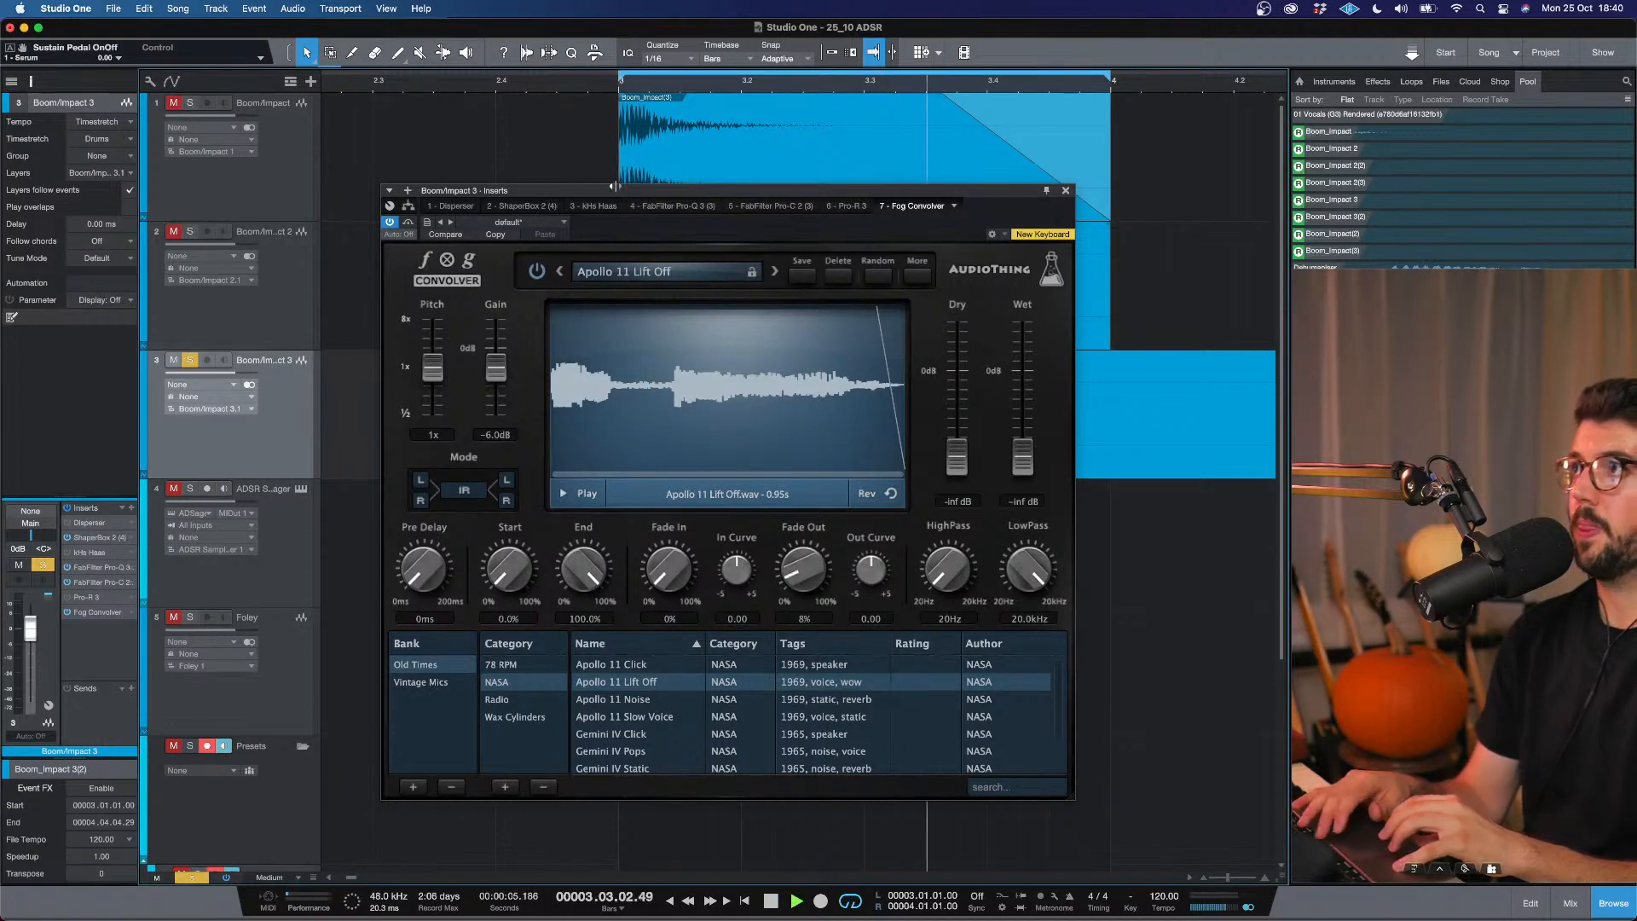
double_click(969, 456)
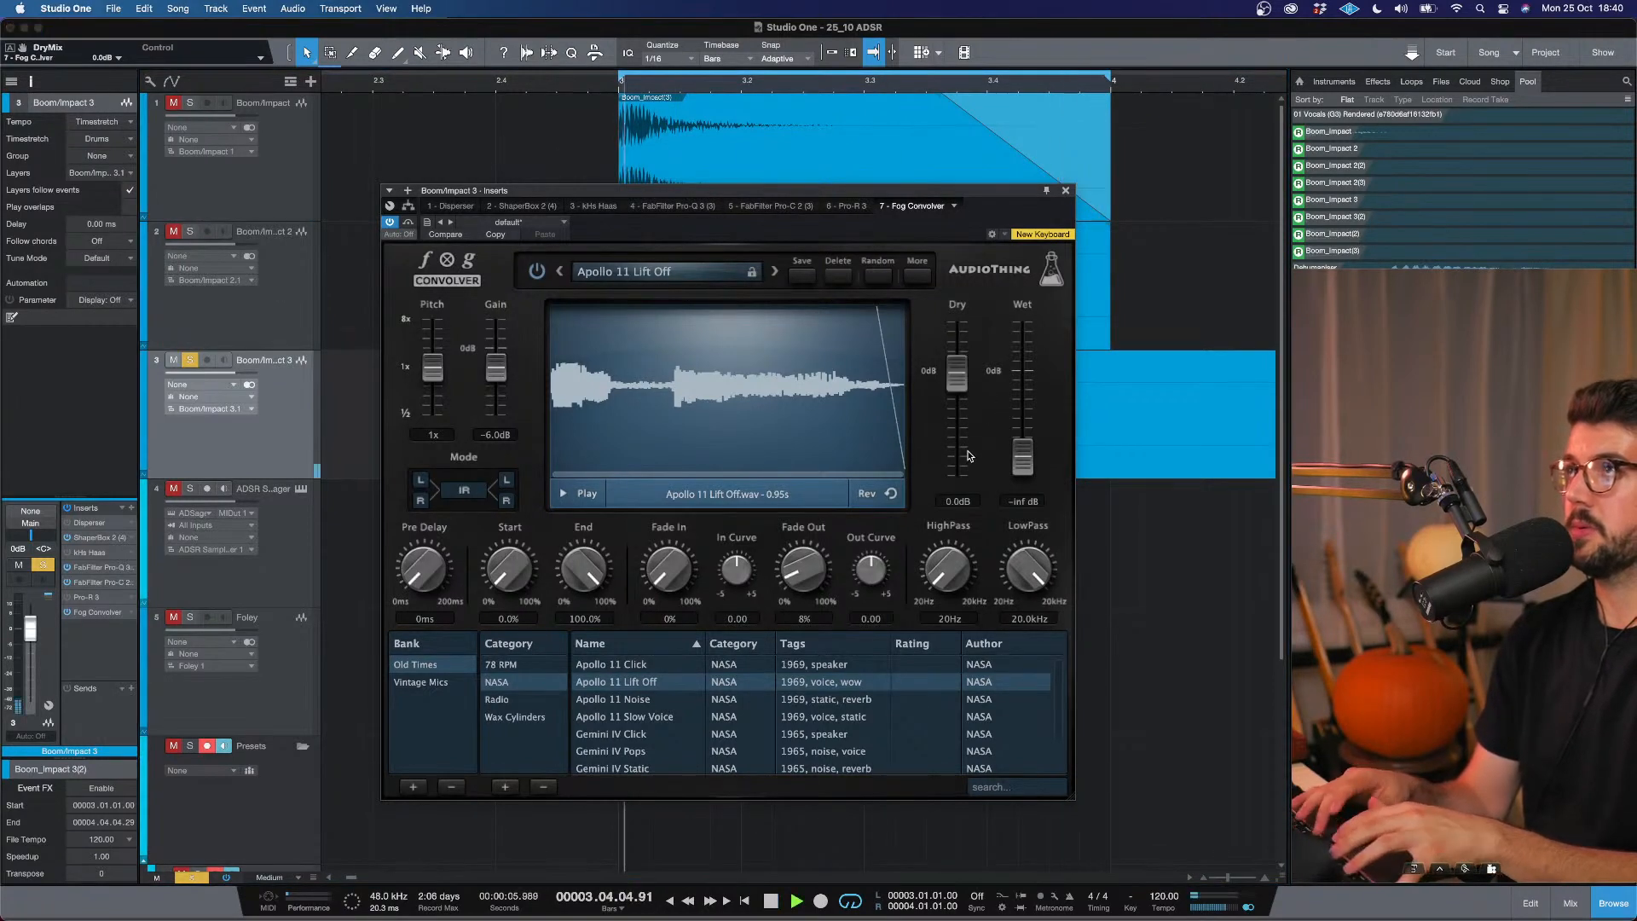
drag(1023, 457, 1021, 384)
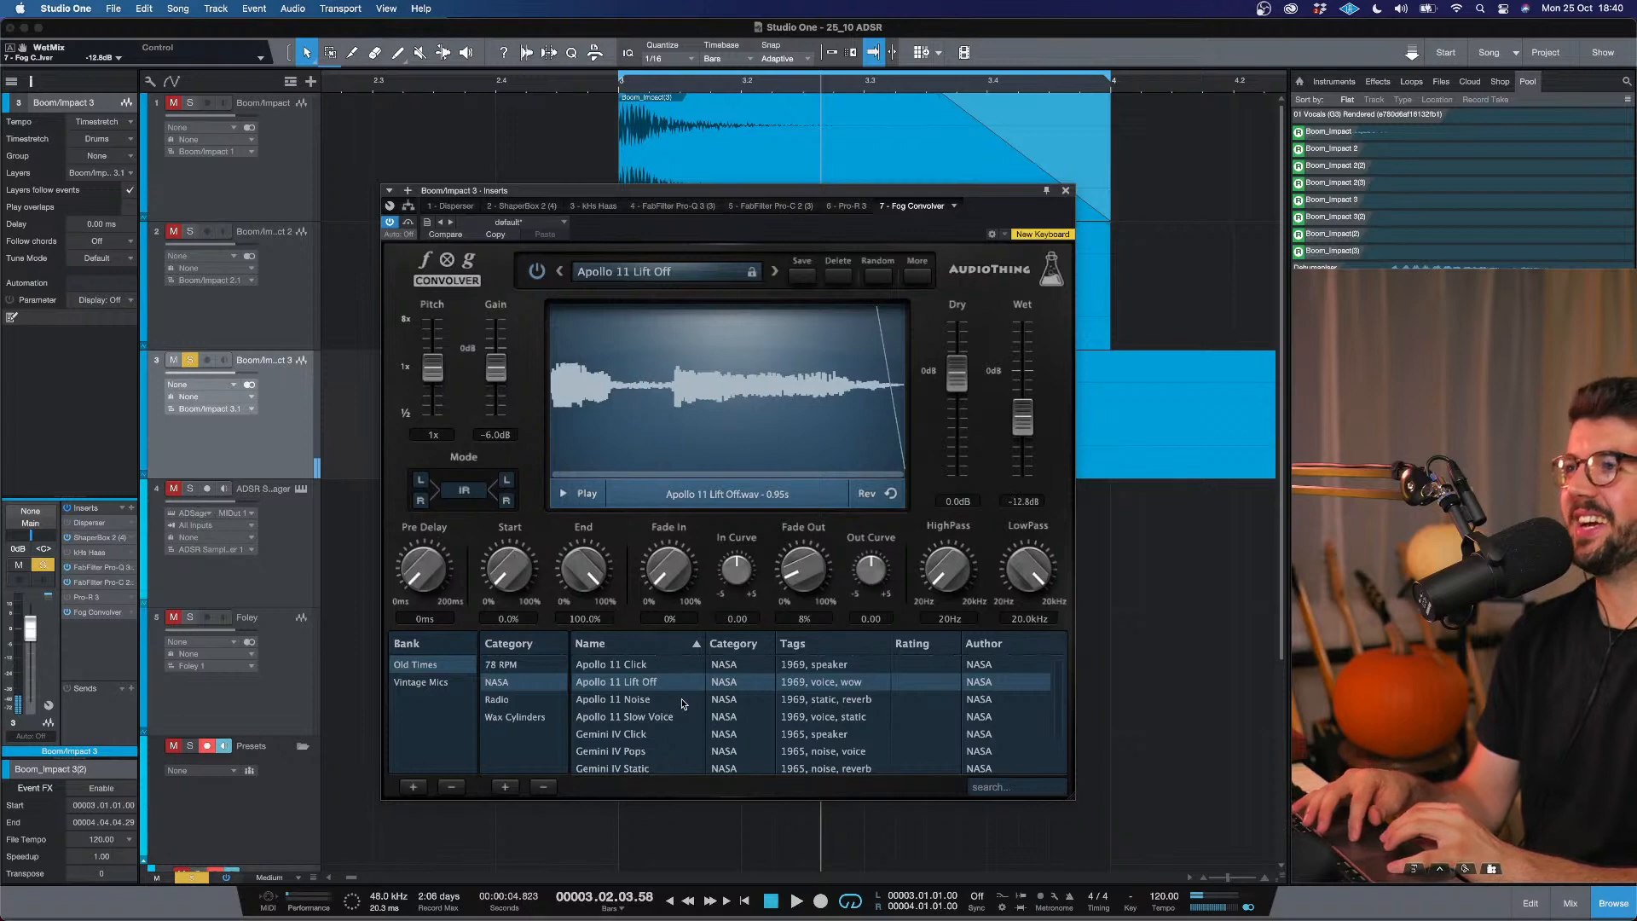
Load the Gemini IV Pops impulse from the NASA category and audition it on Boom/Impact 3.
scroll(649, 704, down, 2)
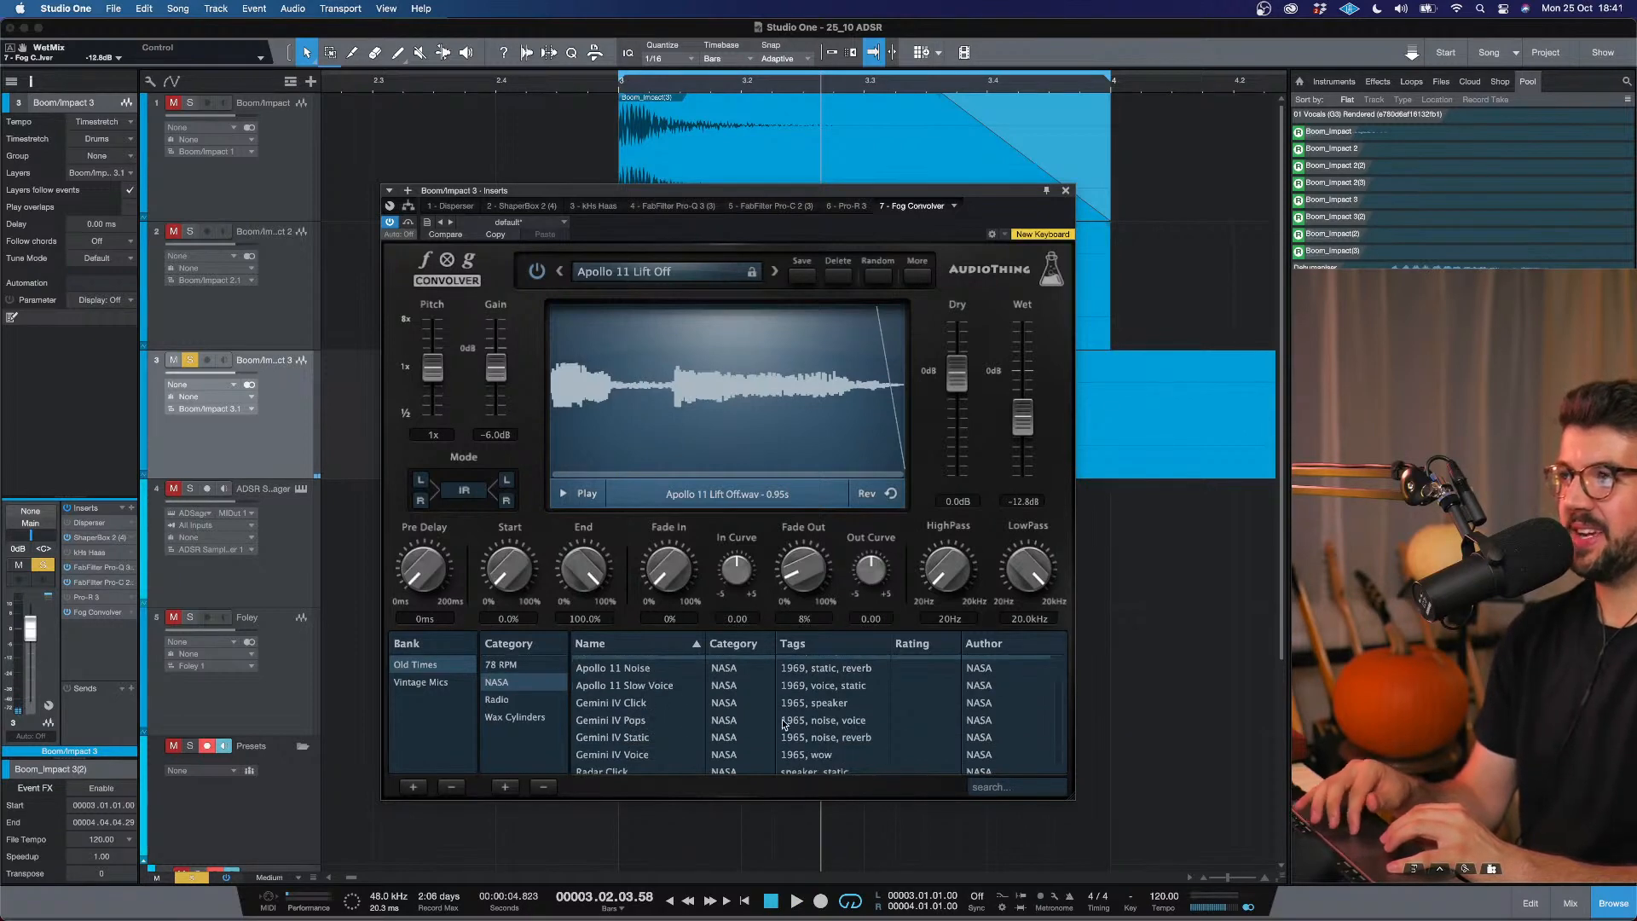
click(608, 721)
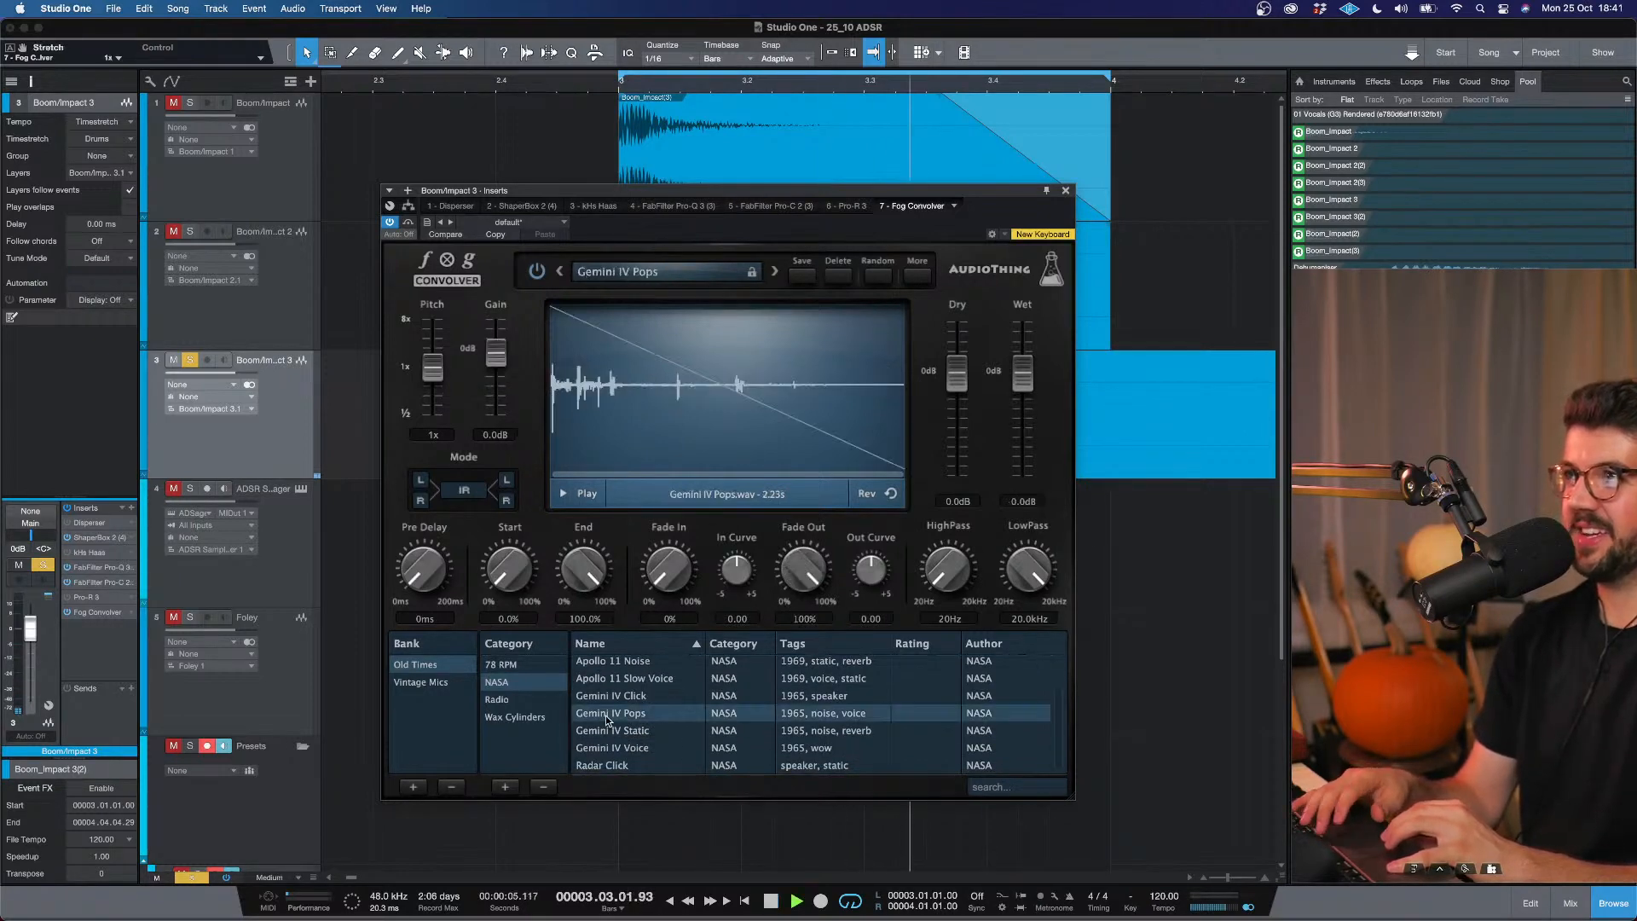
key(space)
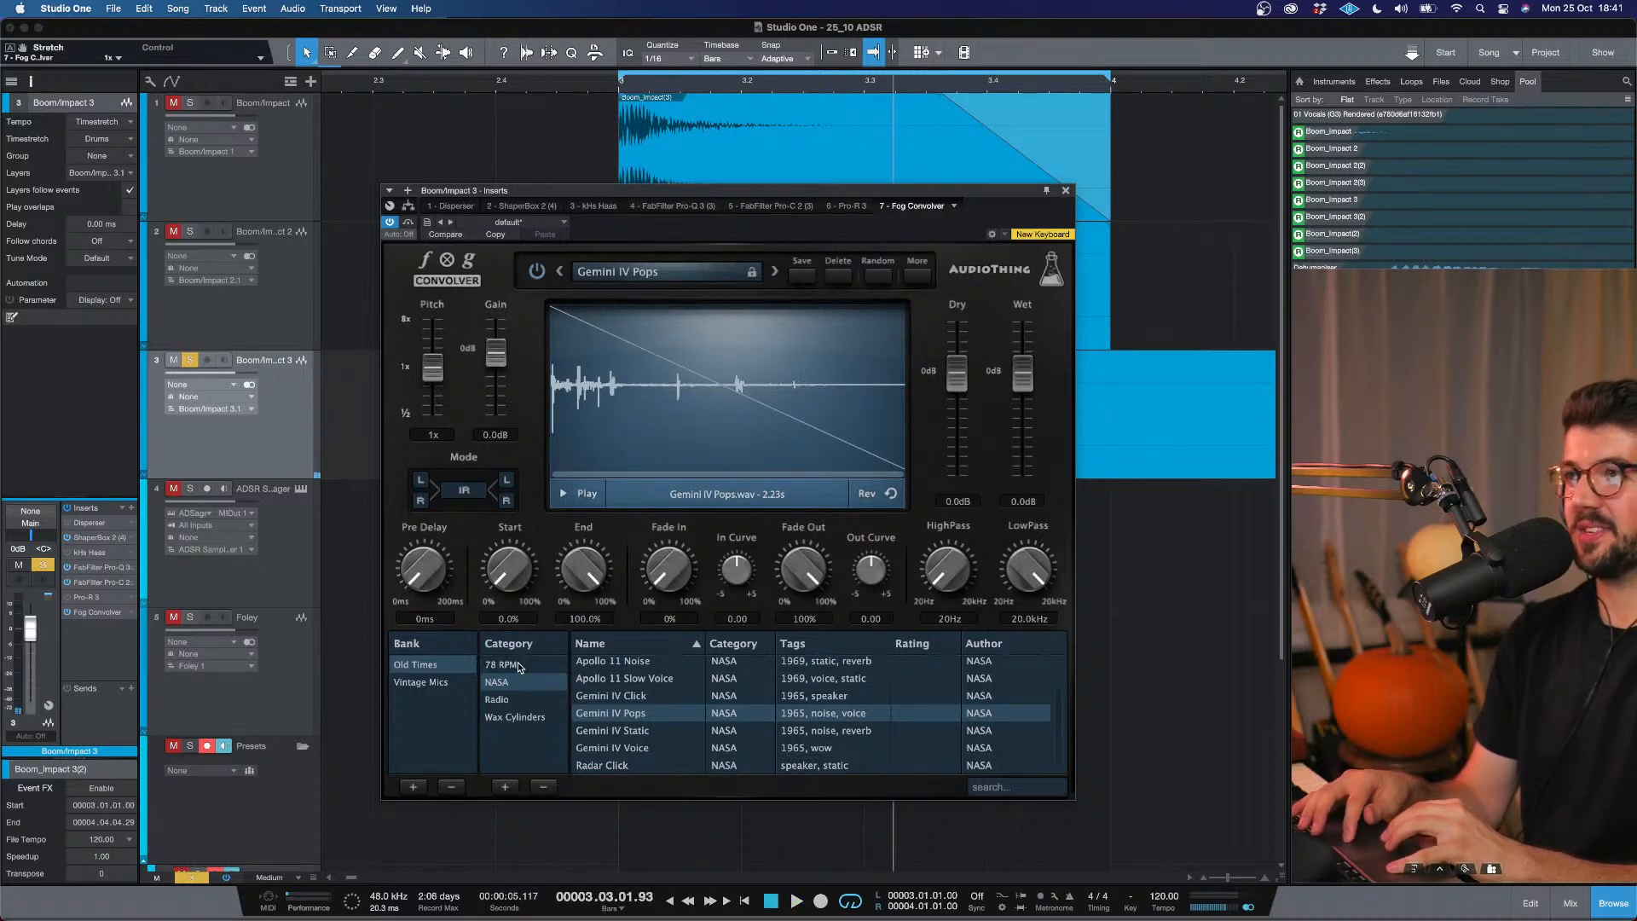
Browse the Condenser and Ribbon impulses in the Vintage Mics bank.
click(449, 679)
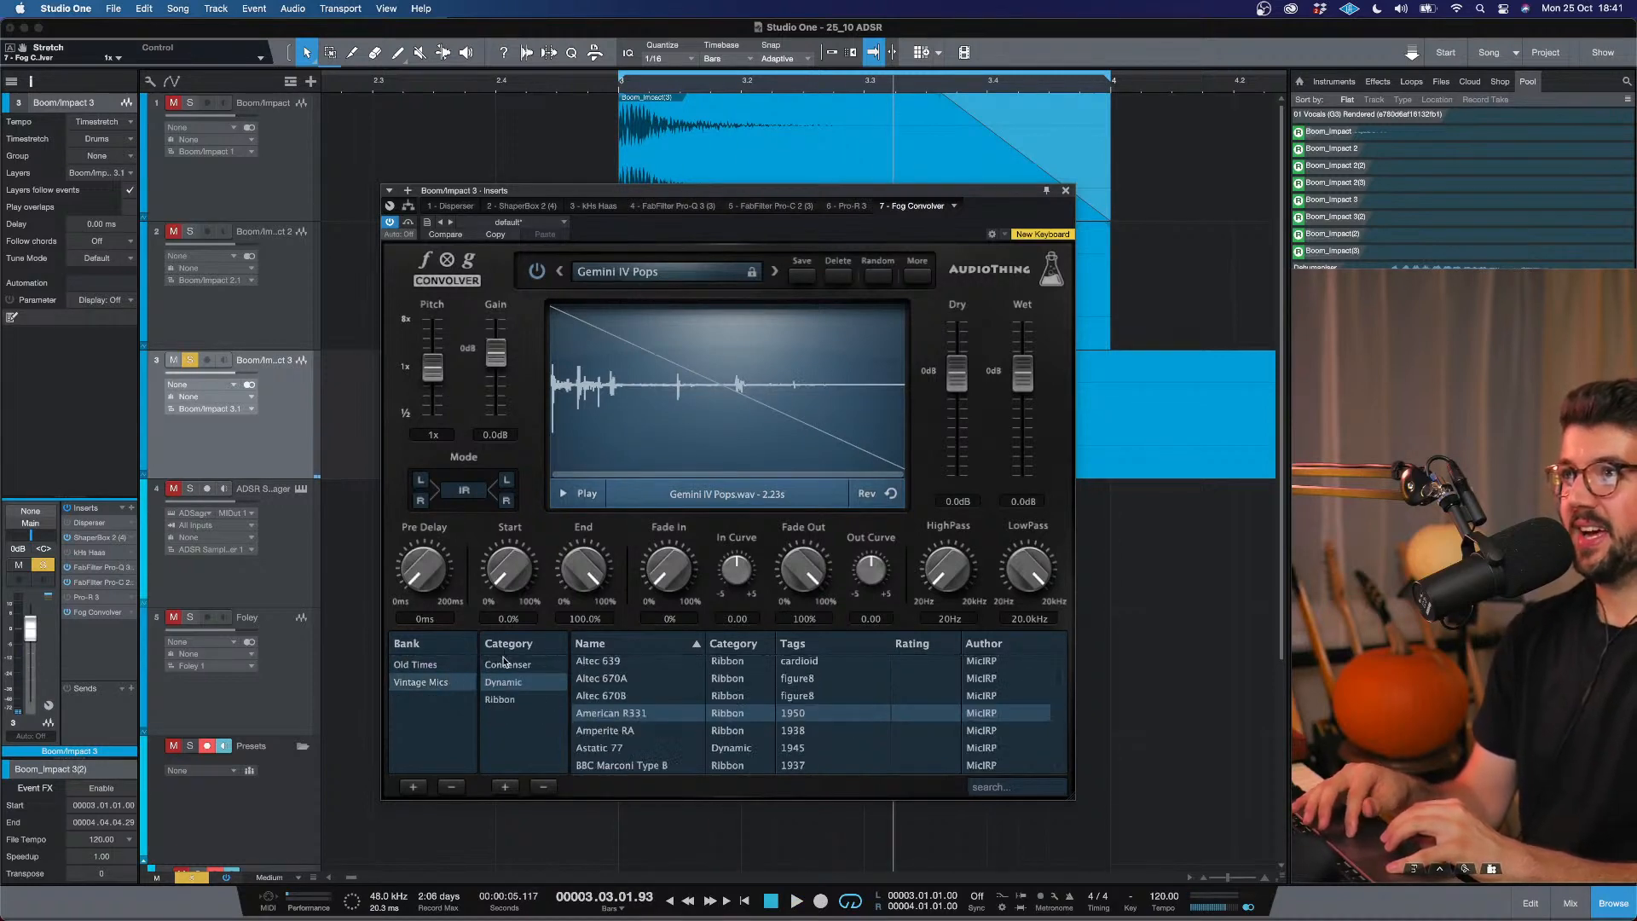
click(506, 663)
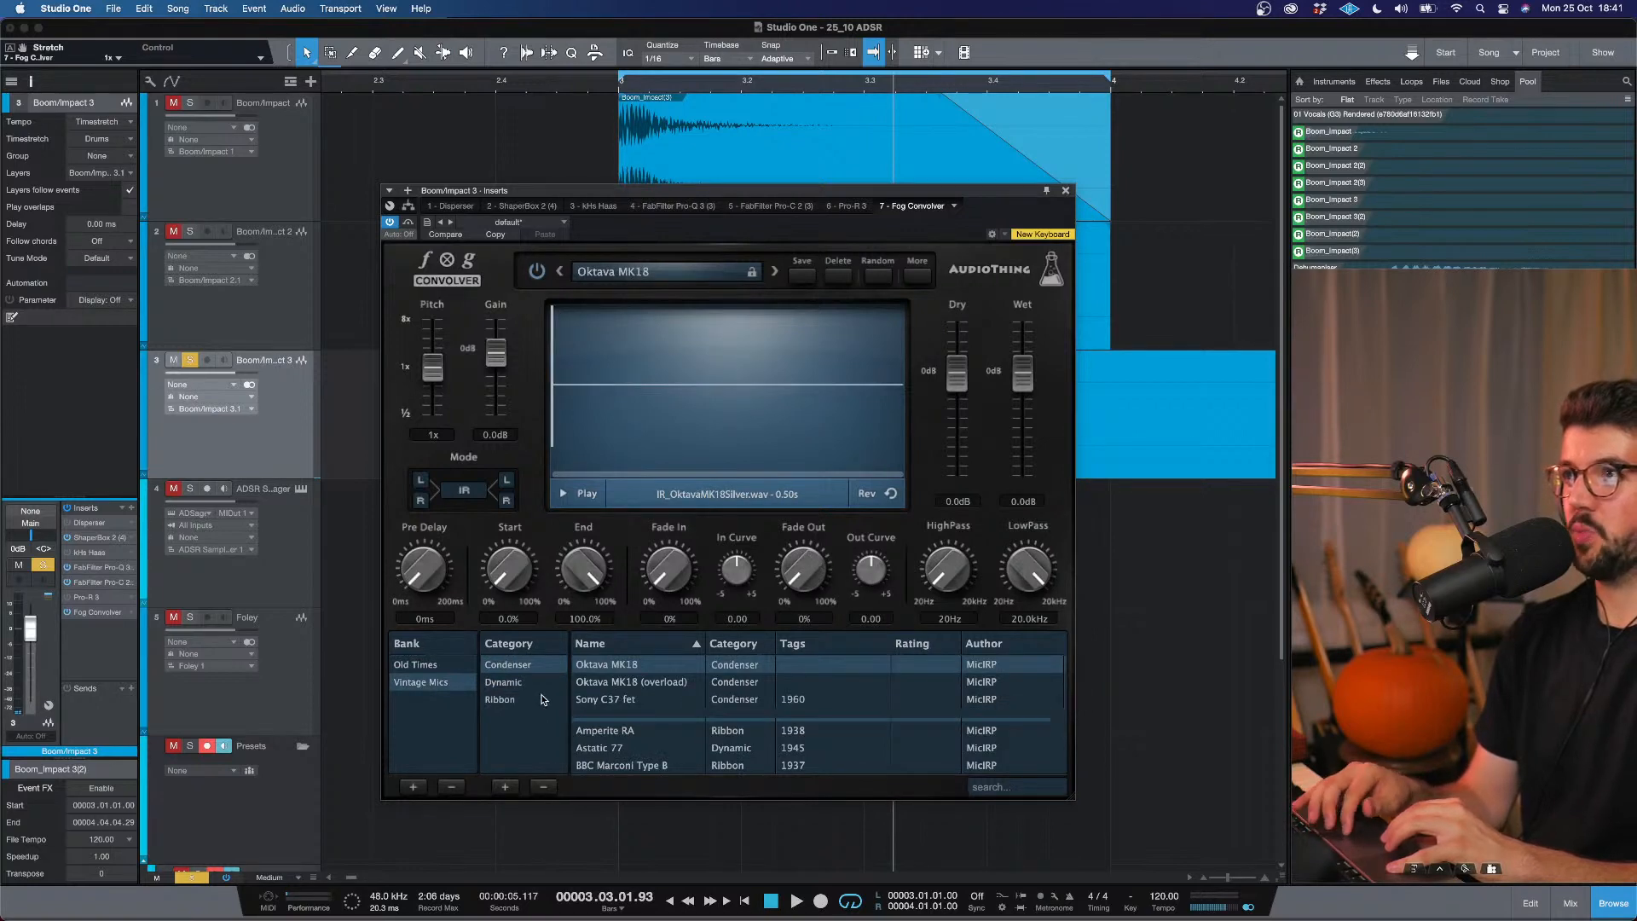
click(541, 699)
scroll(633, 699, down, 10)
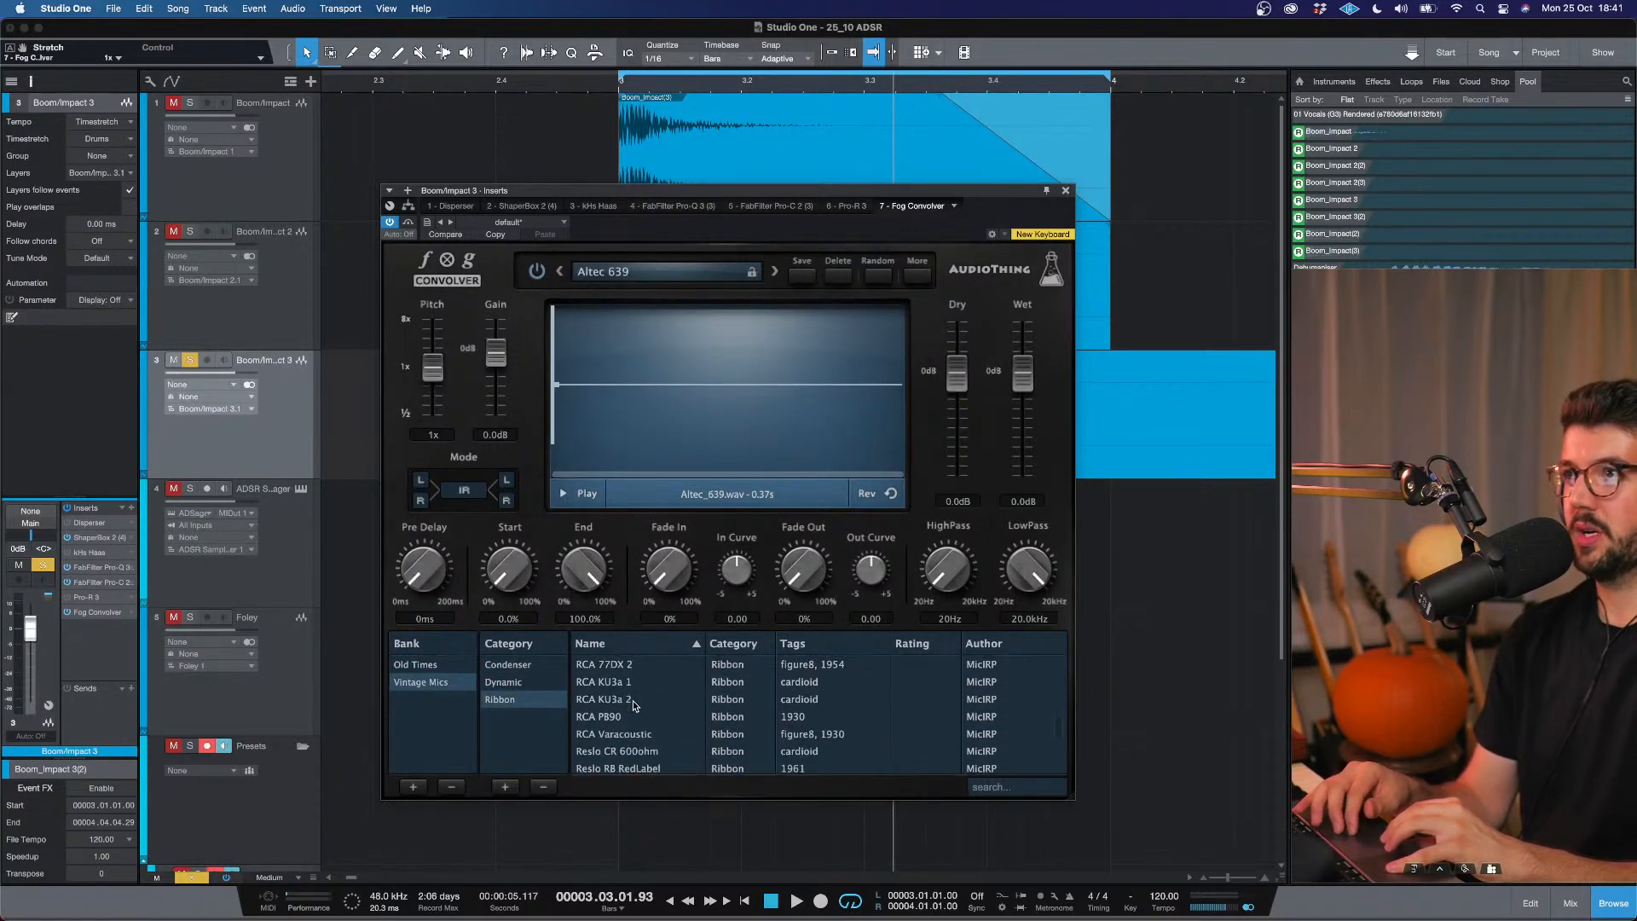
scroll(616, 747, down, 5)
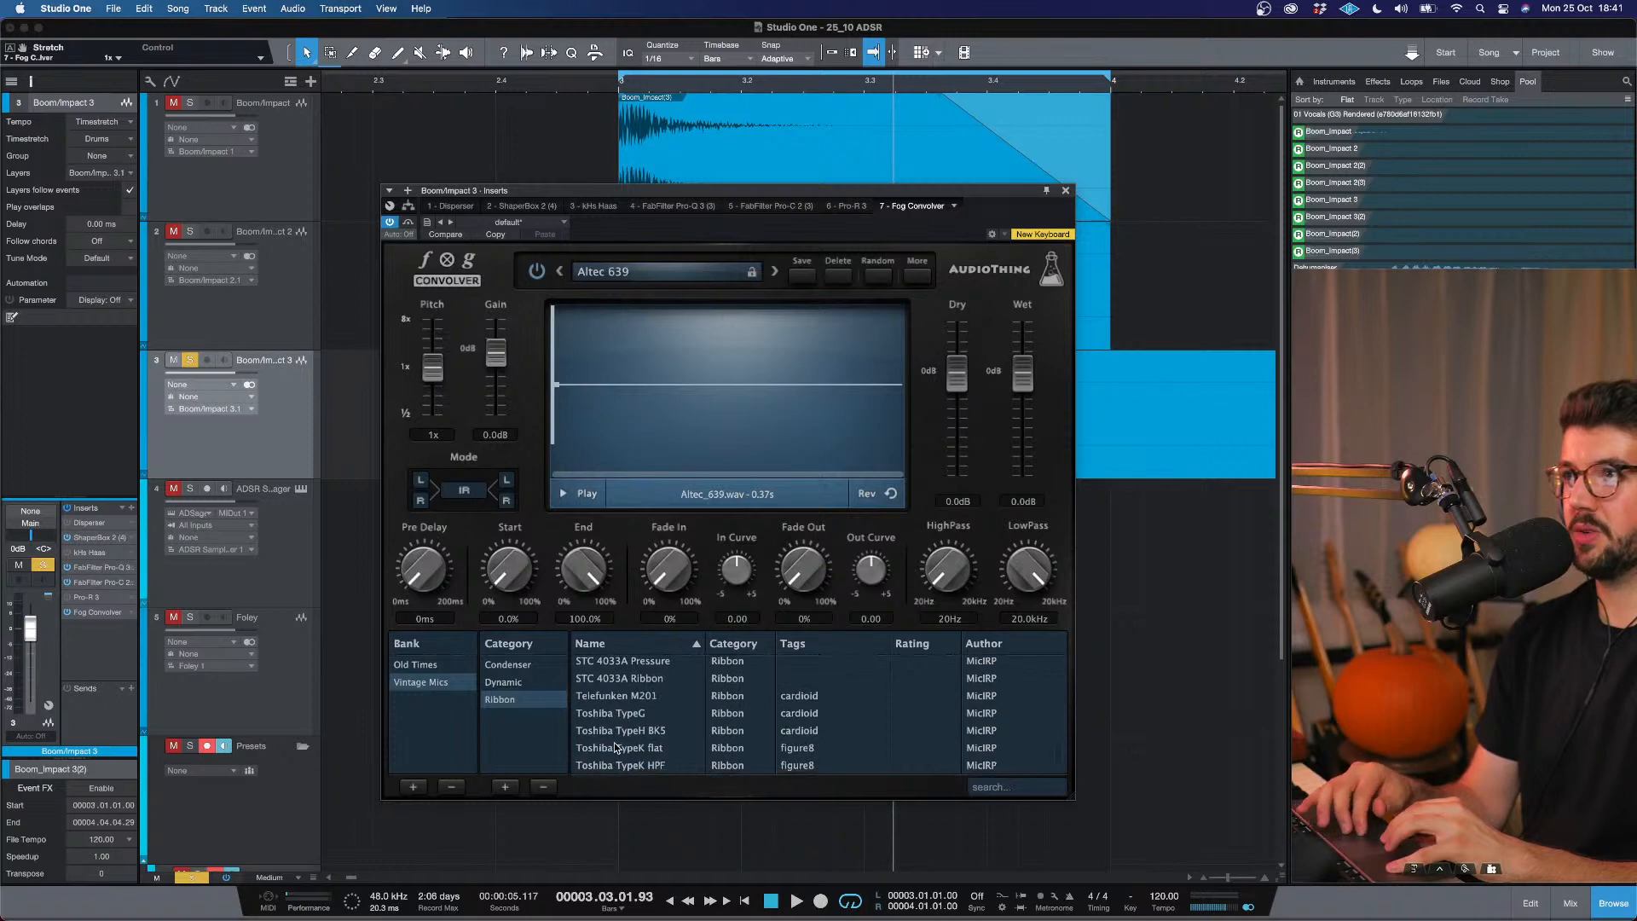
Look through the Wax Cylinders, NASA, 78 RPM and Radio impulses in the Old Times bank.
click(444, 666)
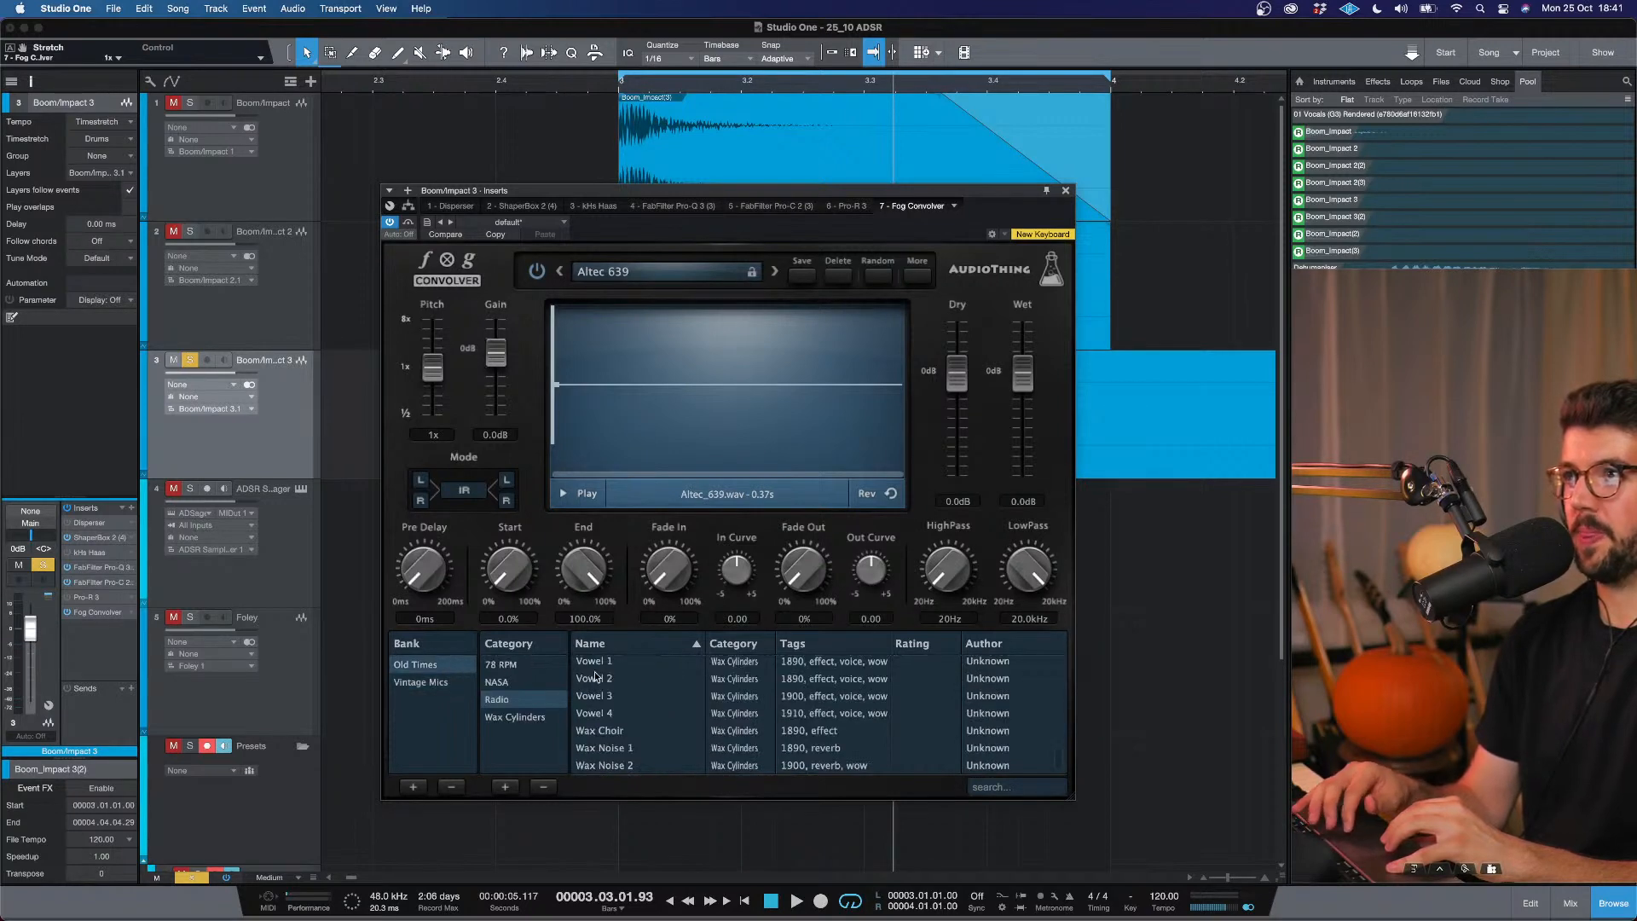
click(531, 717)
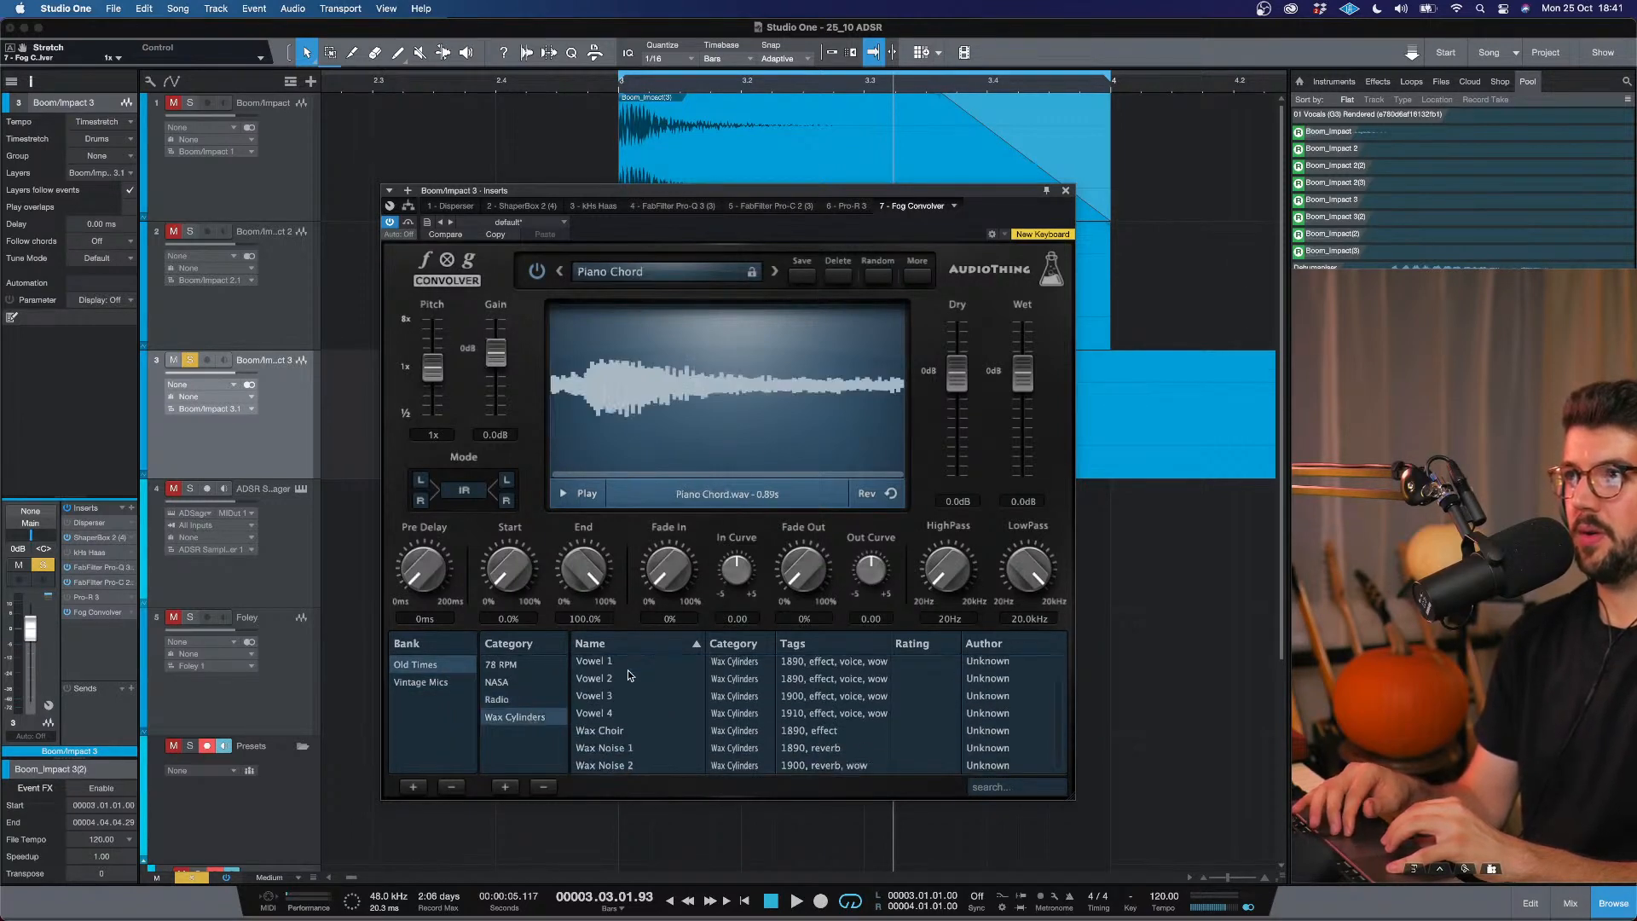
click(526, 683)
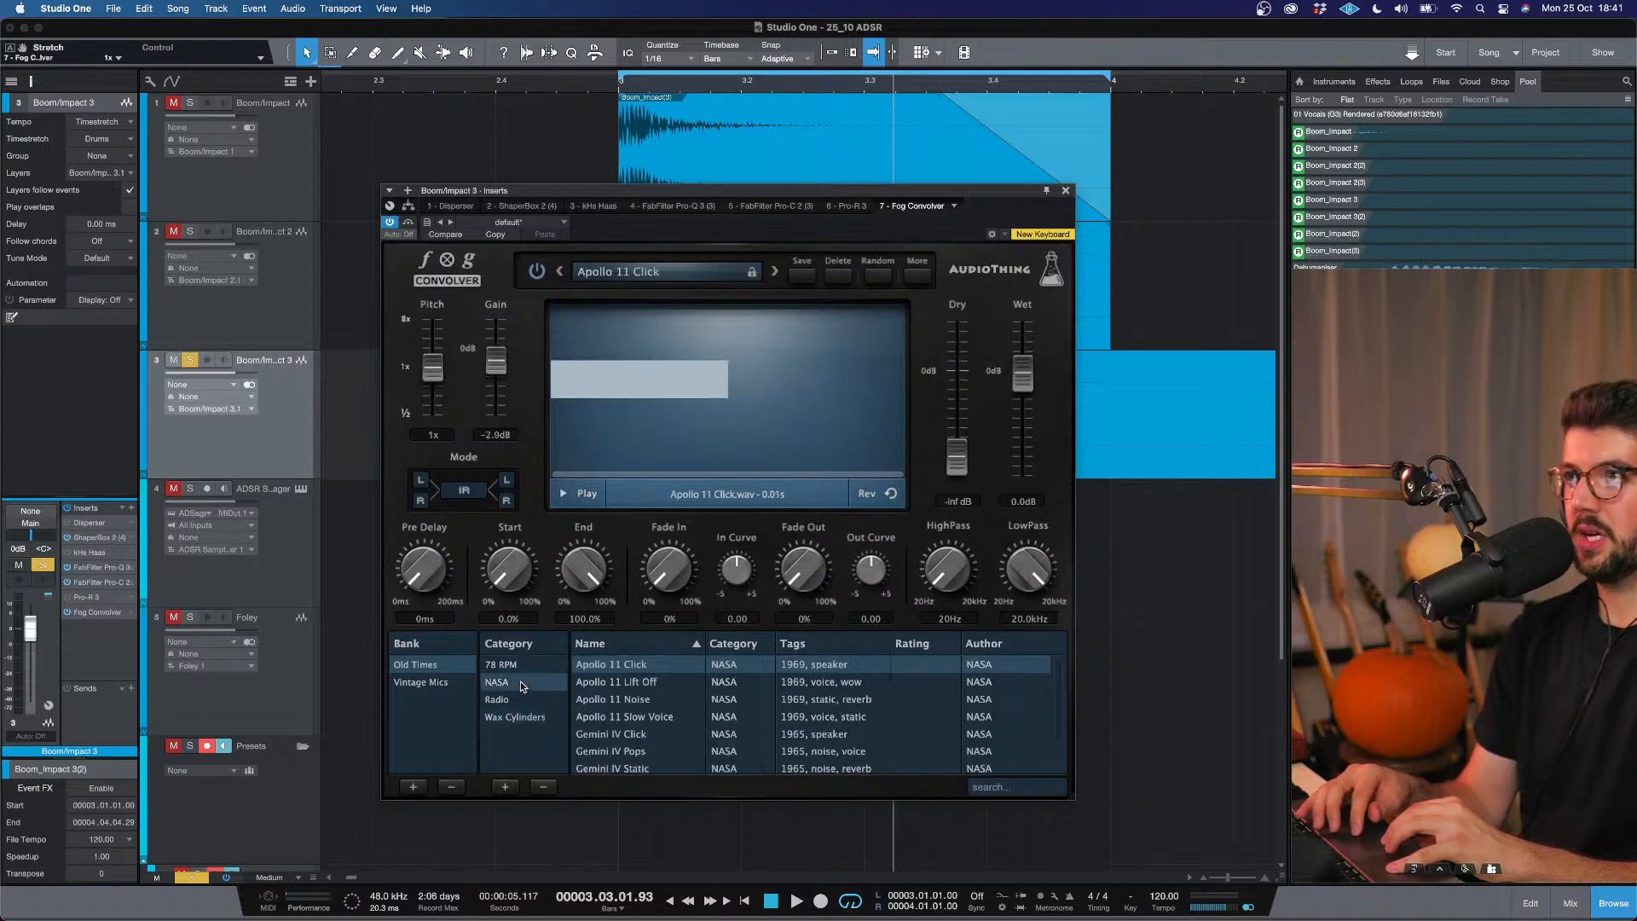
scroll(603, 692, up, 1)
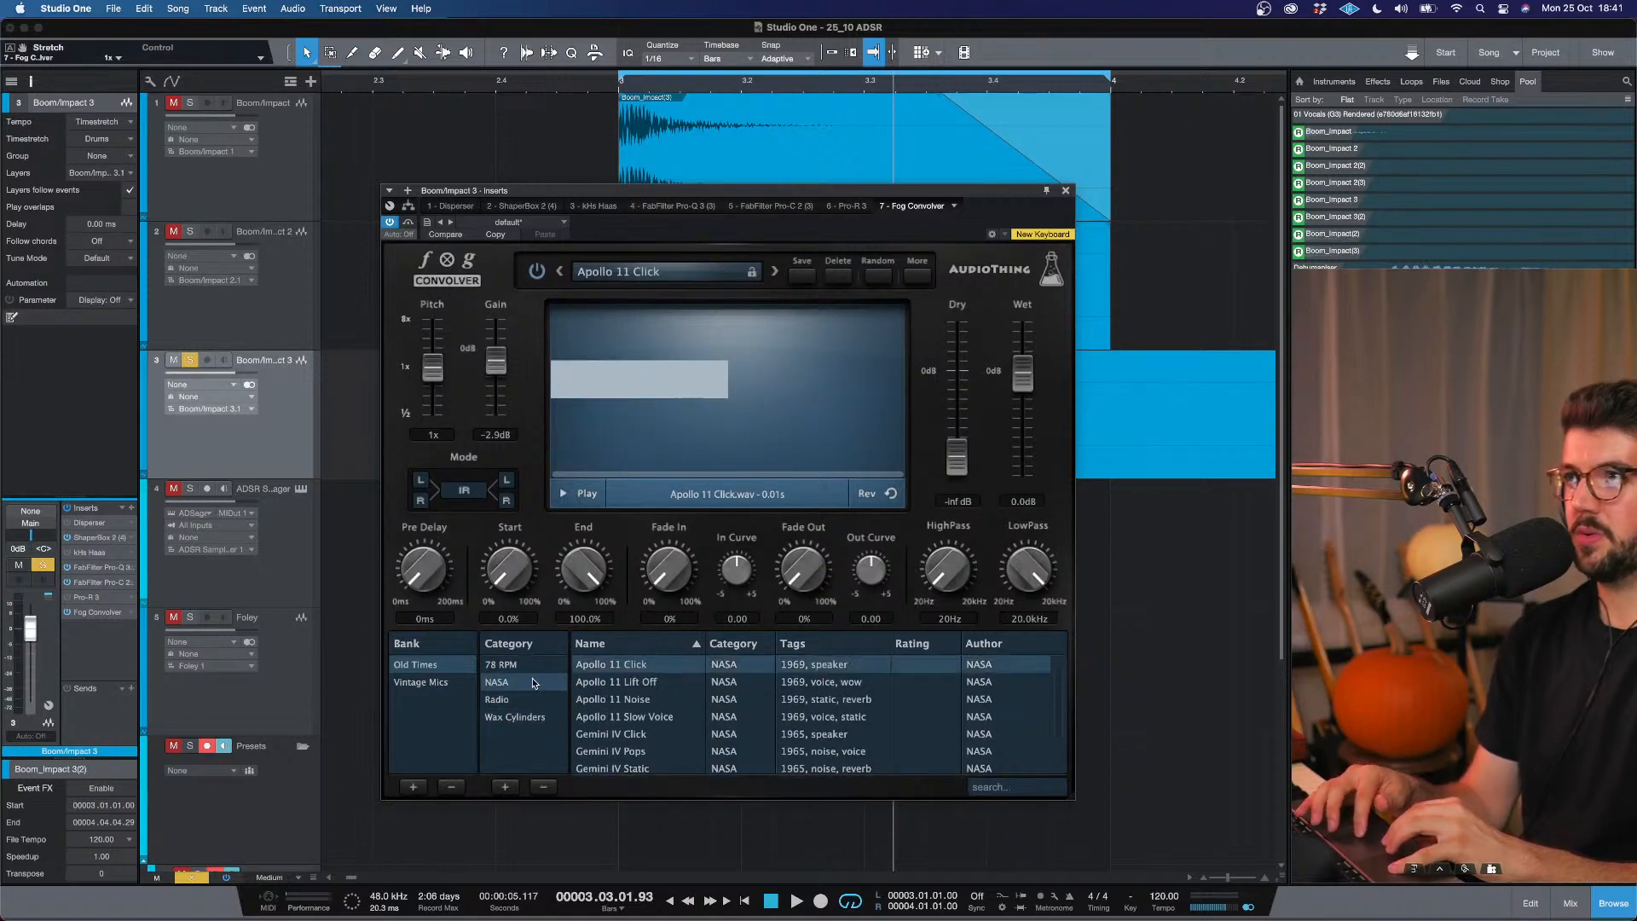
click(501, 664)
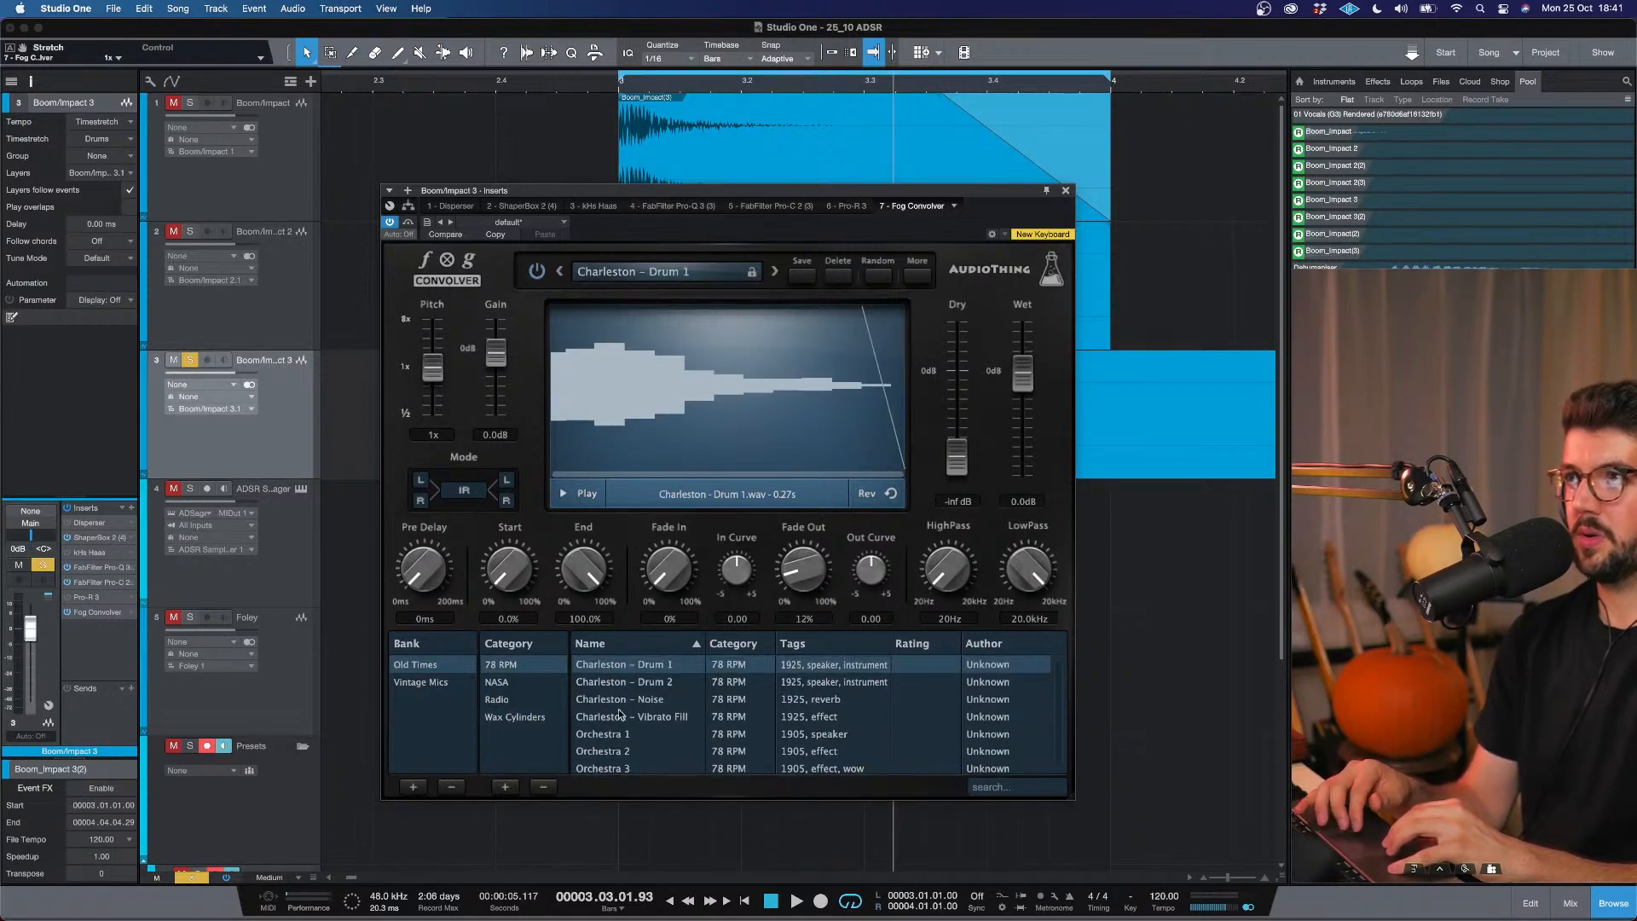
click(541, 697)
scroll(648, 679, down, 5)
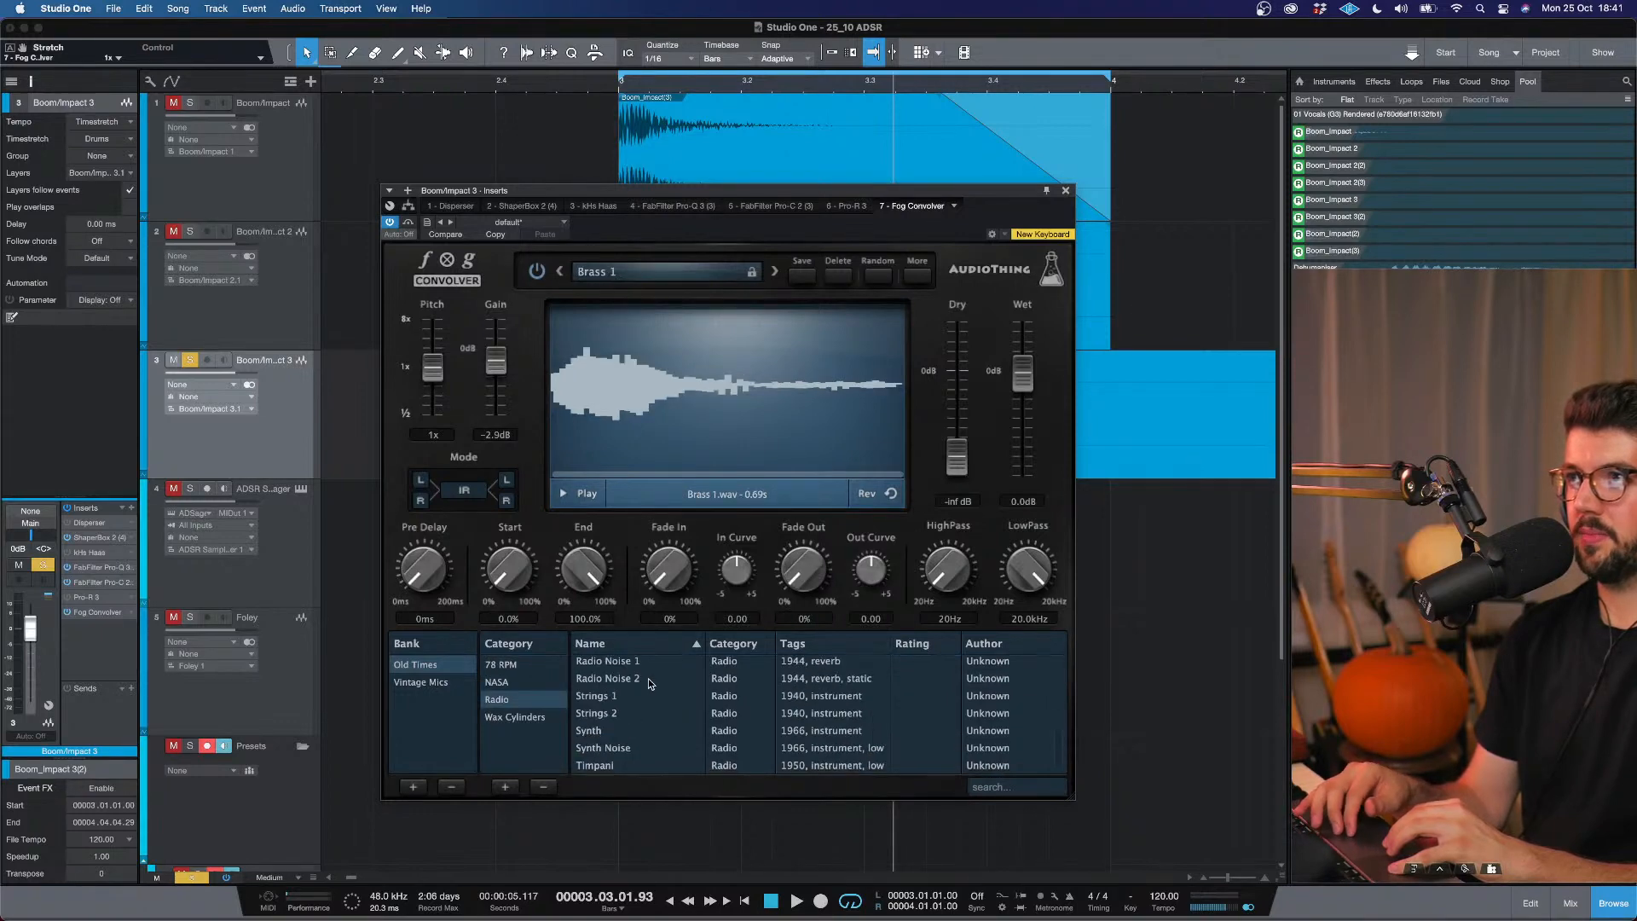
scroll(648, 679, up, 5)
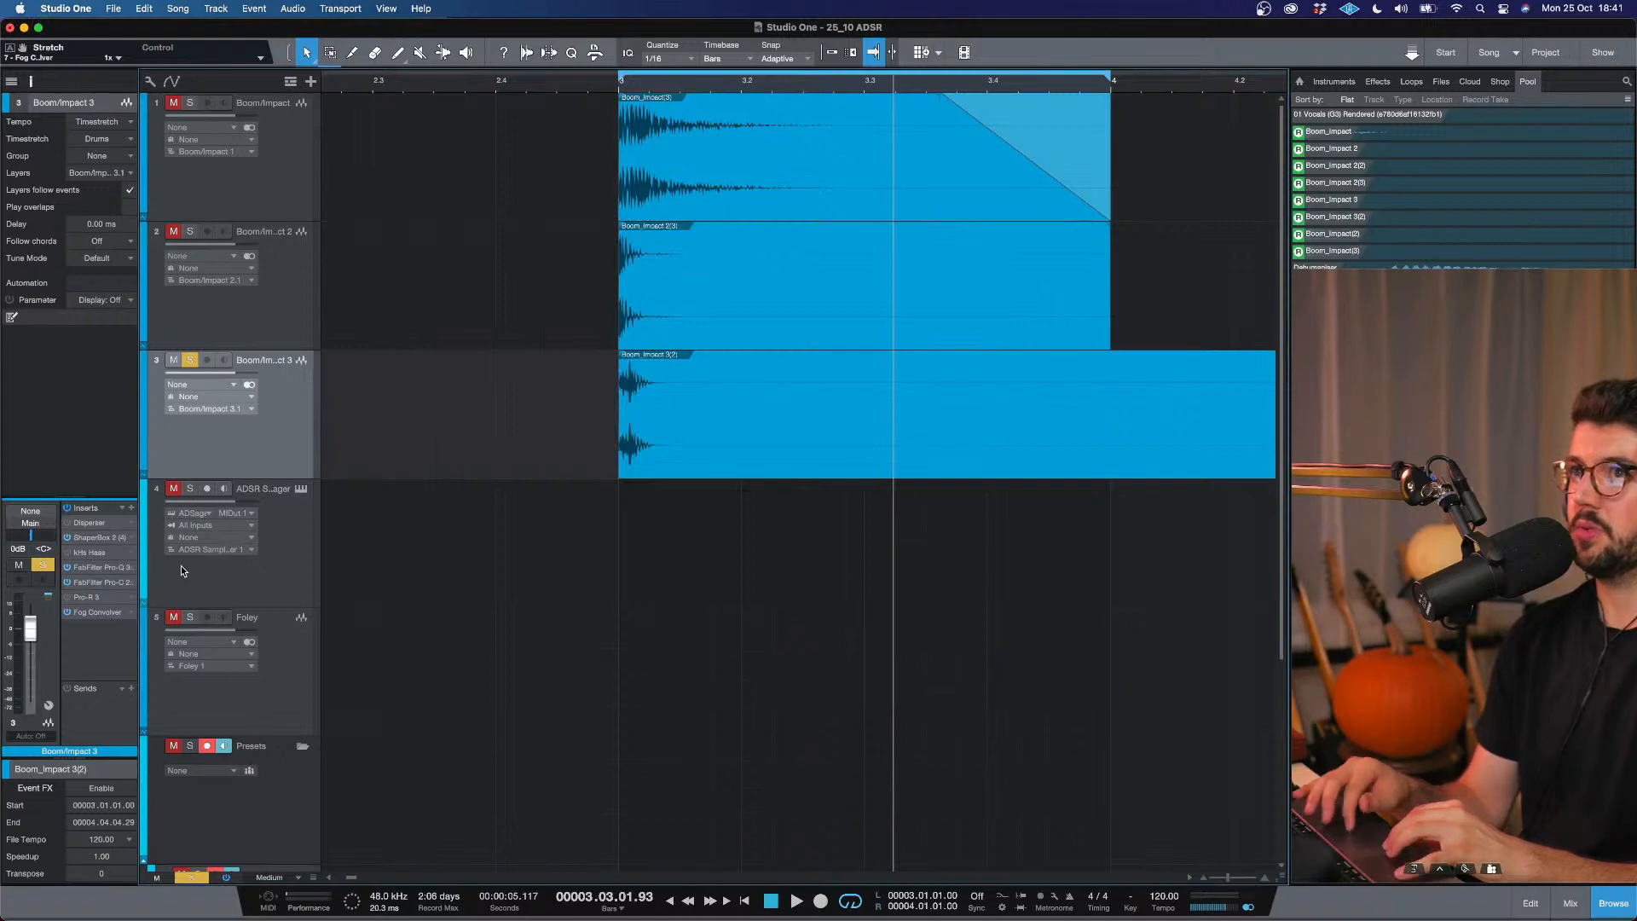
Activate and open the Pro-R 3 reverb on Boom/Impact 3 in place of Fog Convolver, and set its window size to Large.
click(86, 598)
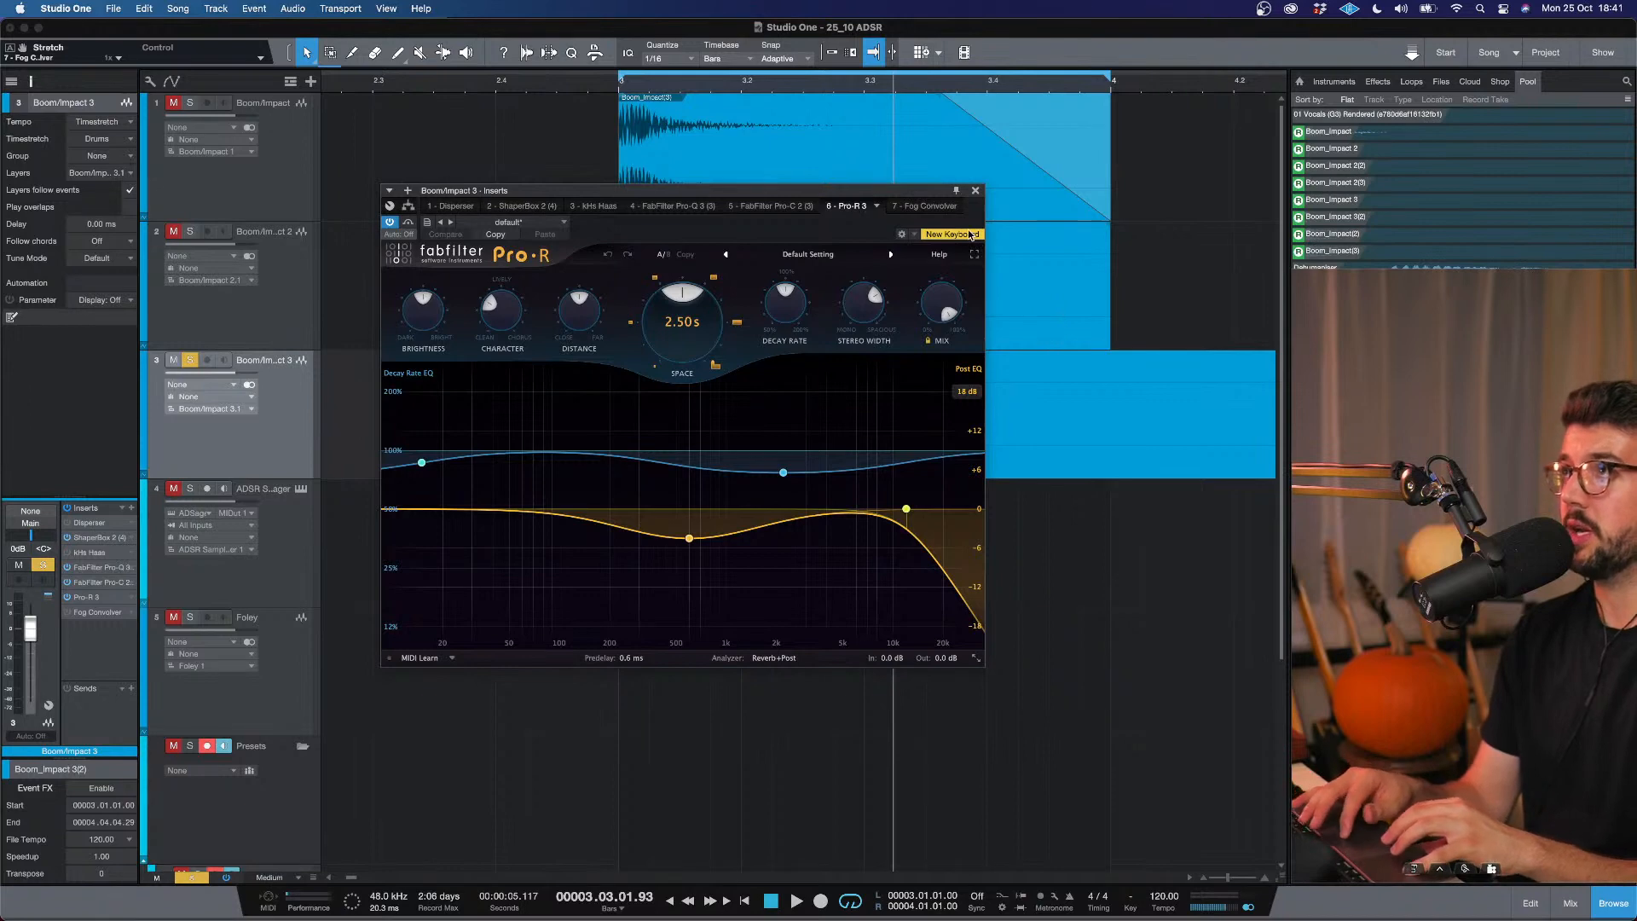
click(977, 658)
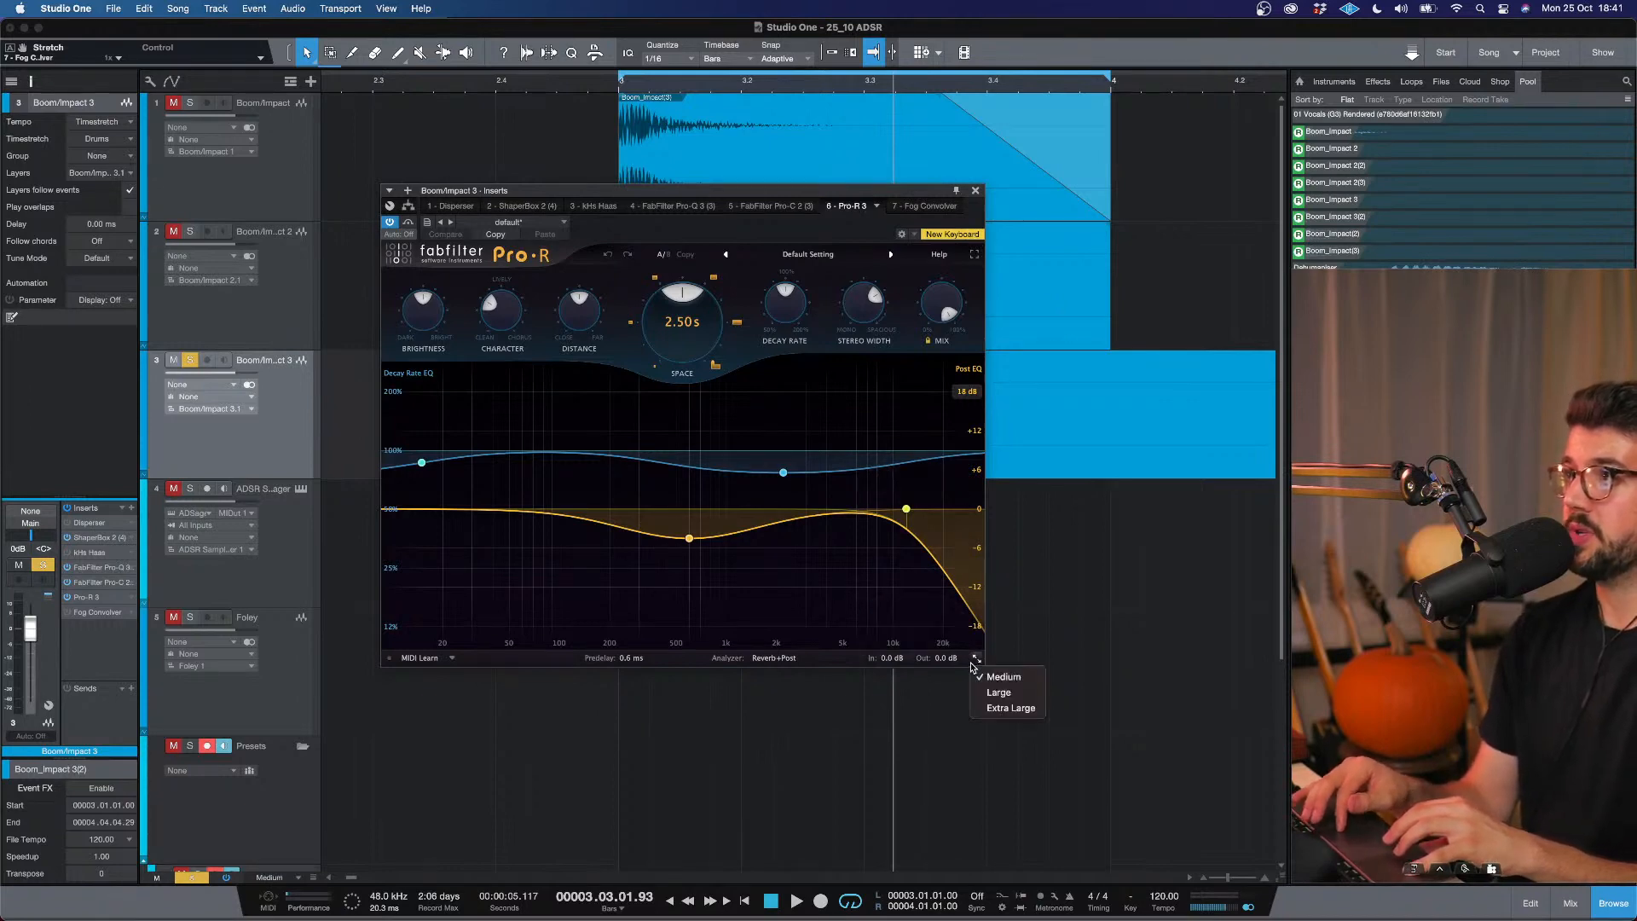
click(998, 692)
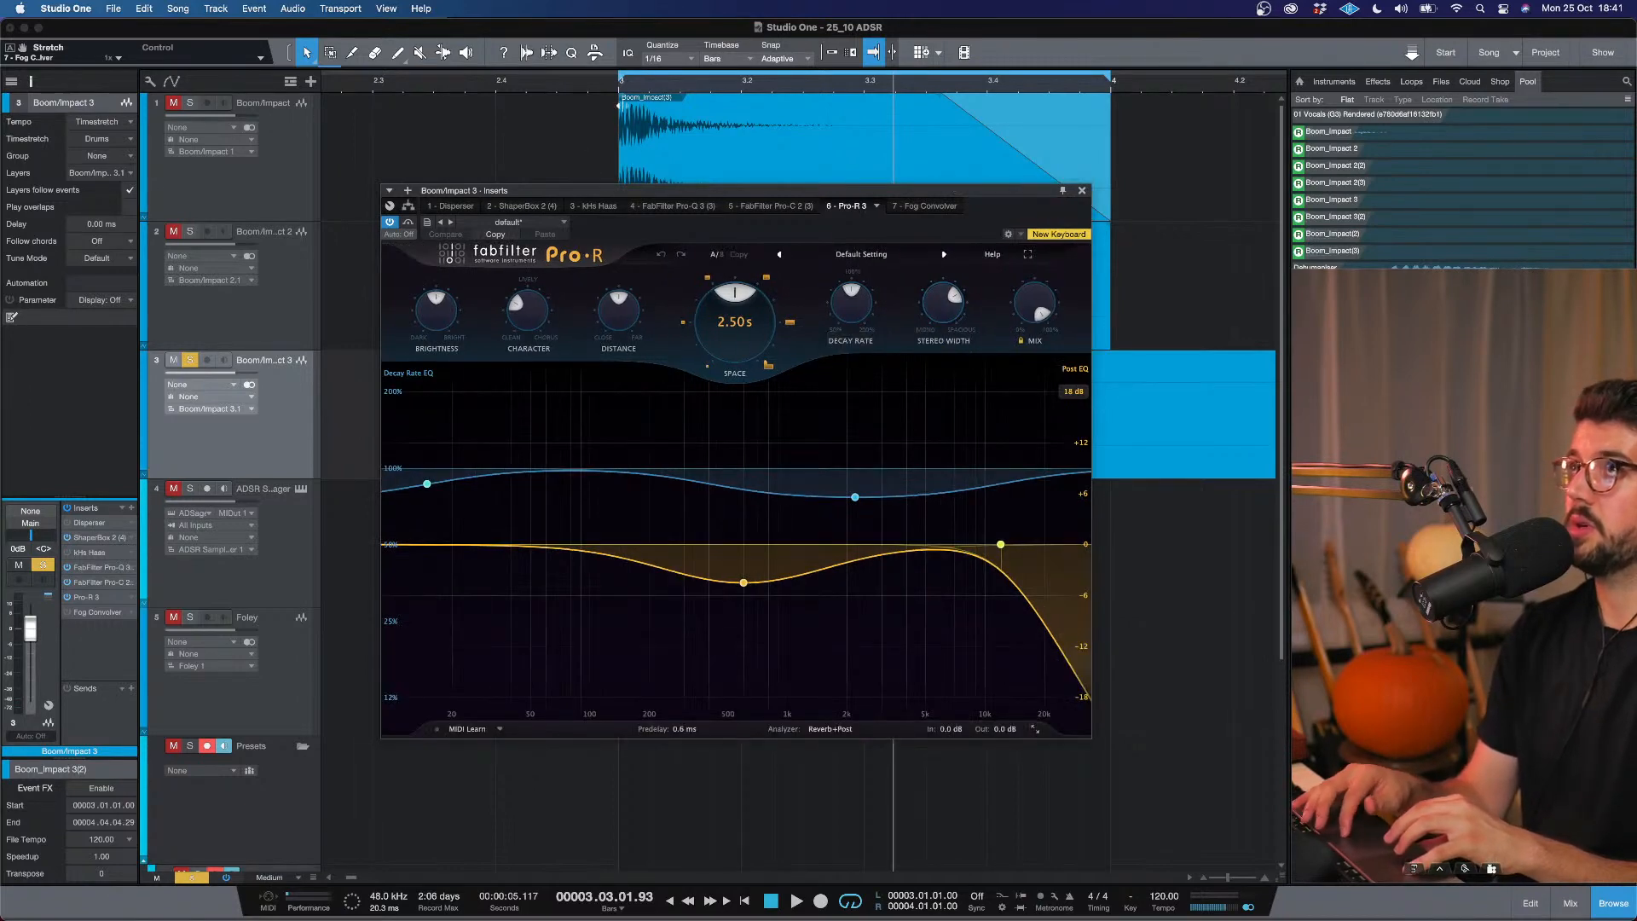
In the Pro-R 3 post EQ on Boom/Impact 3, remove the 600 Hz band and add a low cut at about 700 Hz.
click(619, 81)
click(812, 252)
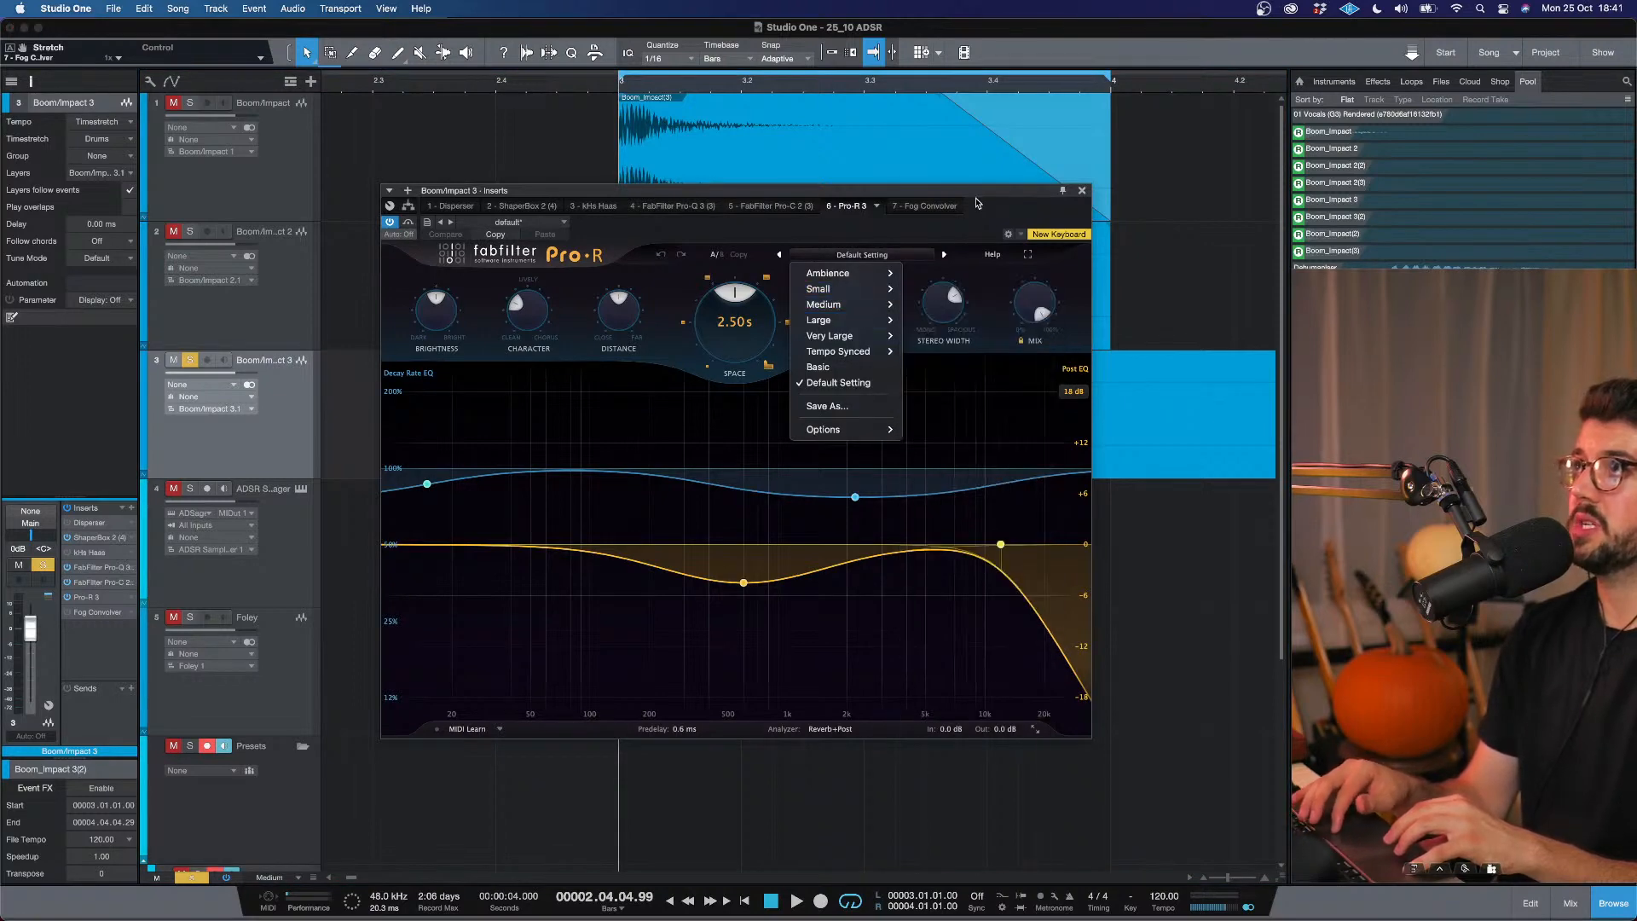
key(Escape)
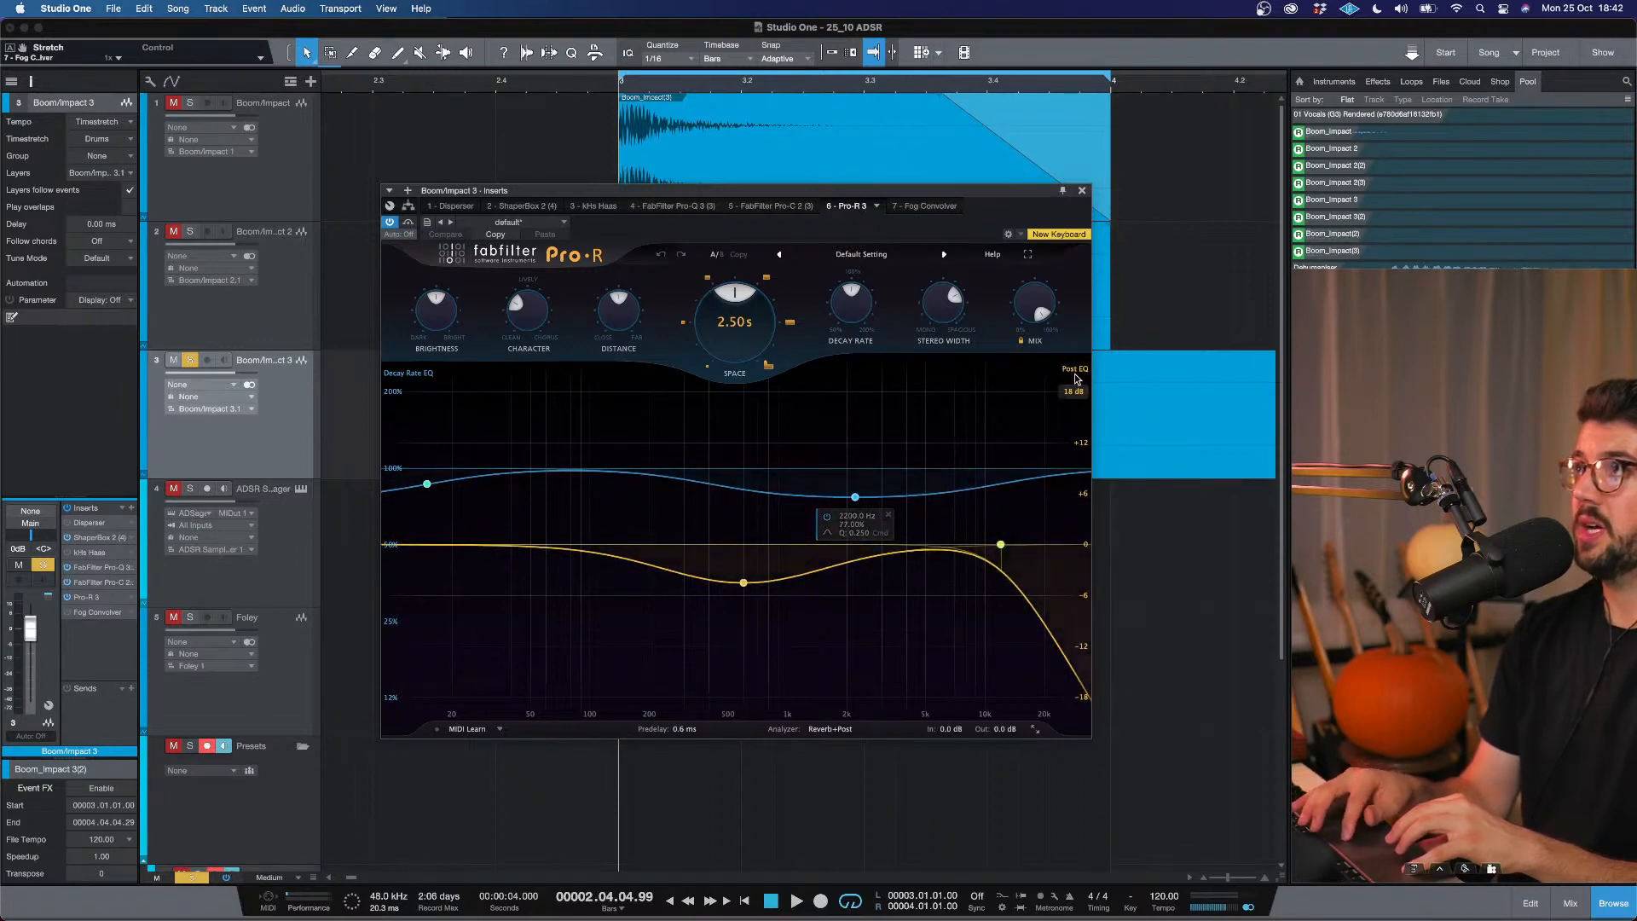
click(425, 544)
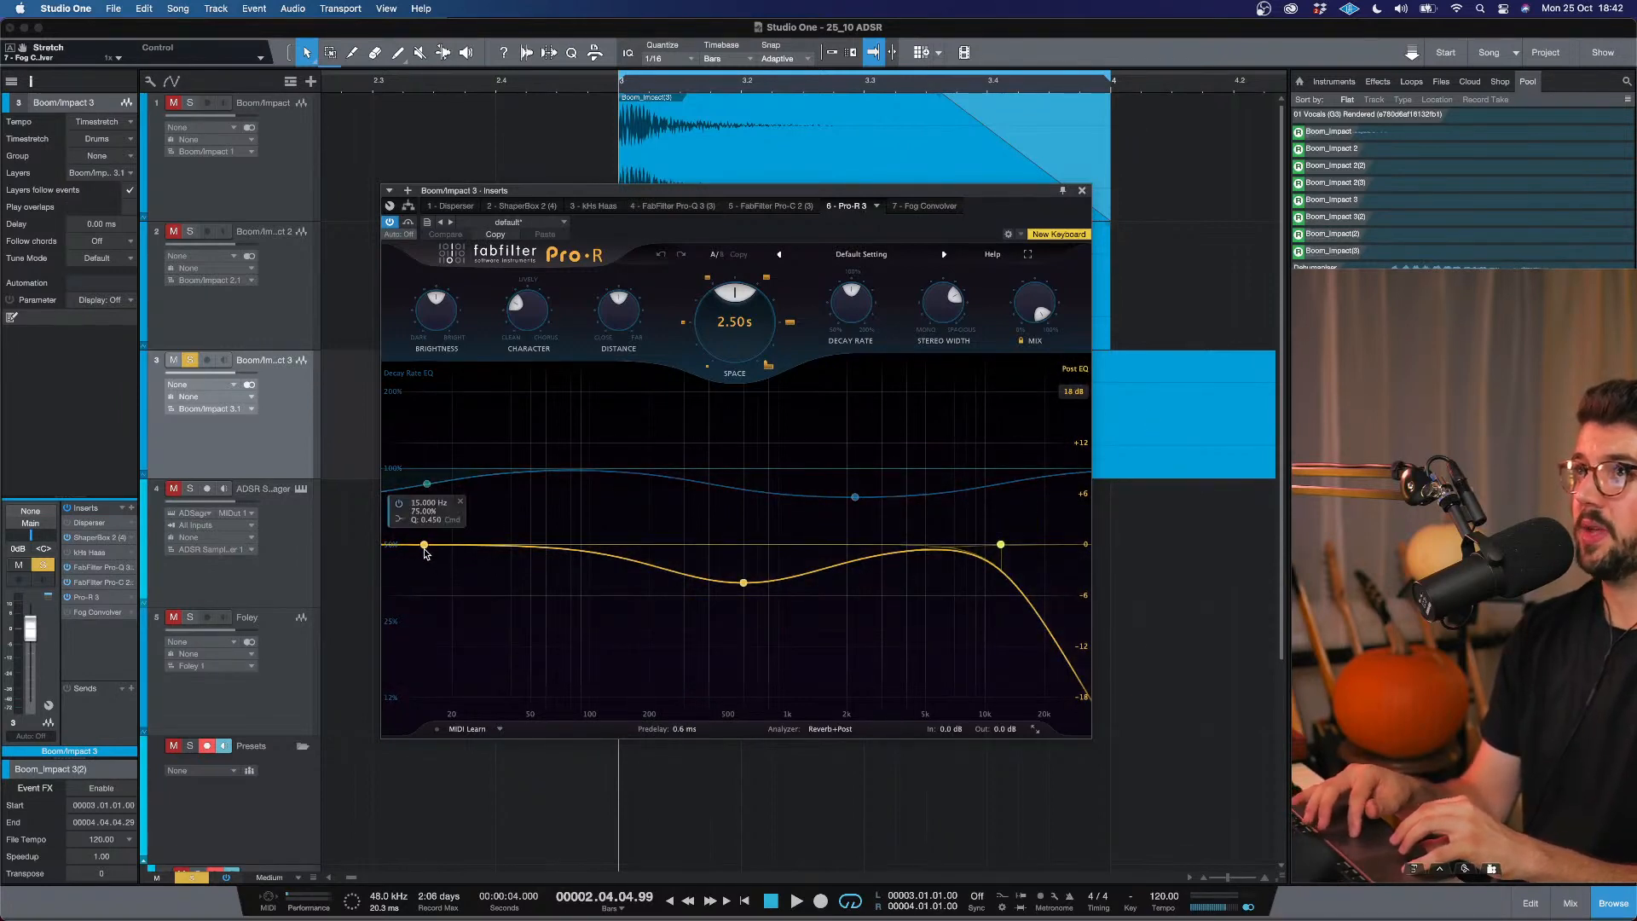
drag(424, 545, 682, 538)
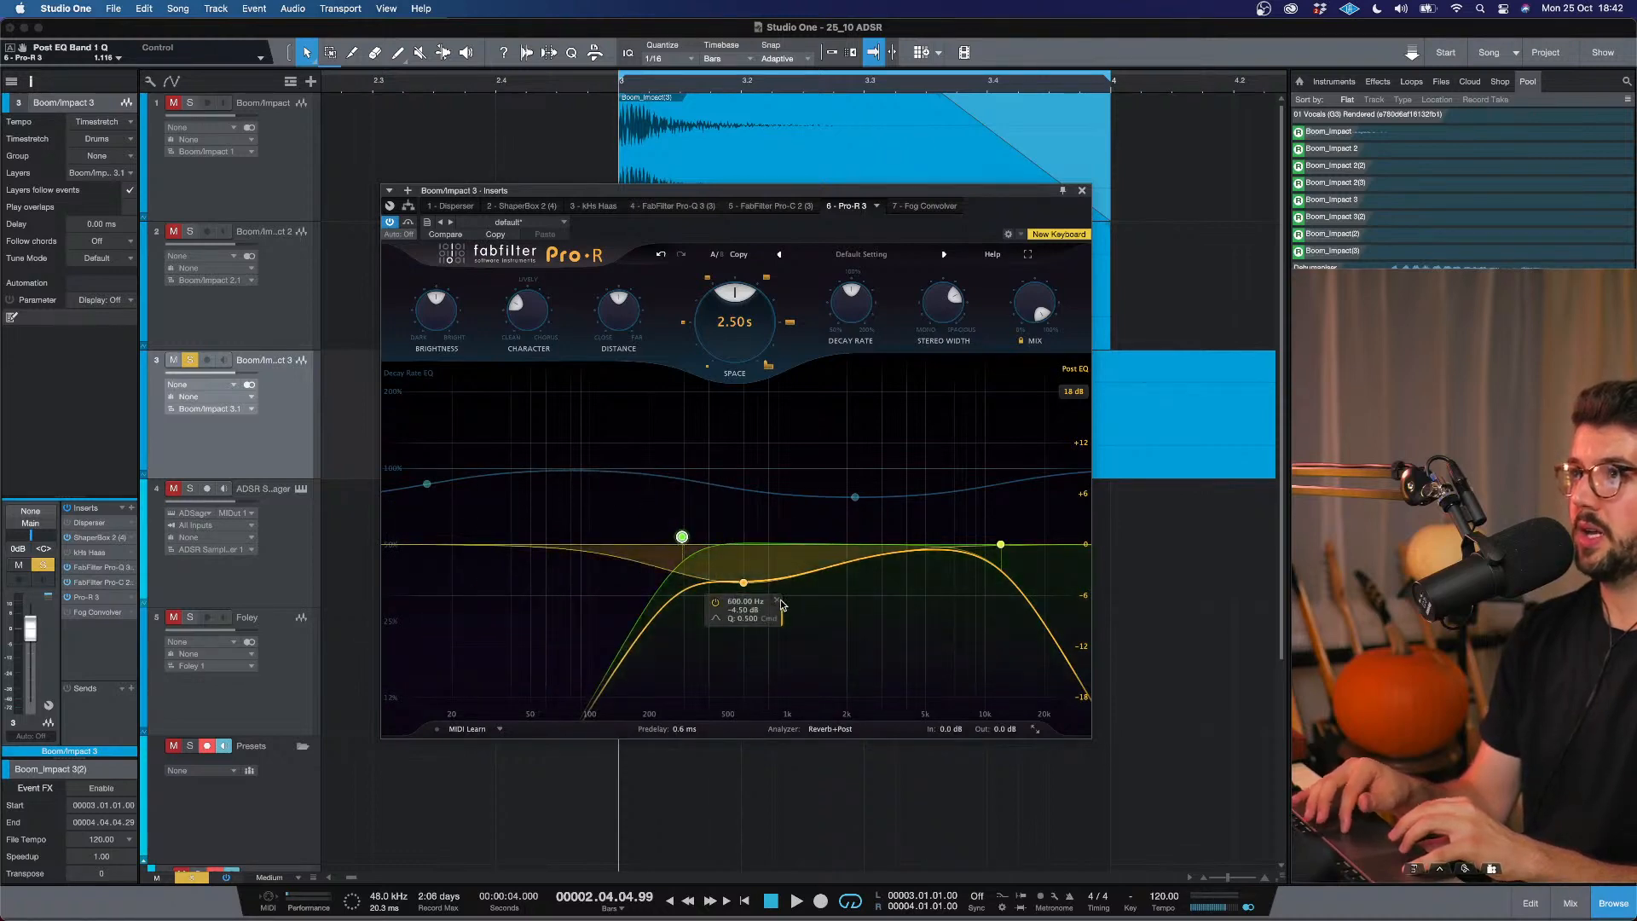
click(777, 602)
key(space)
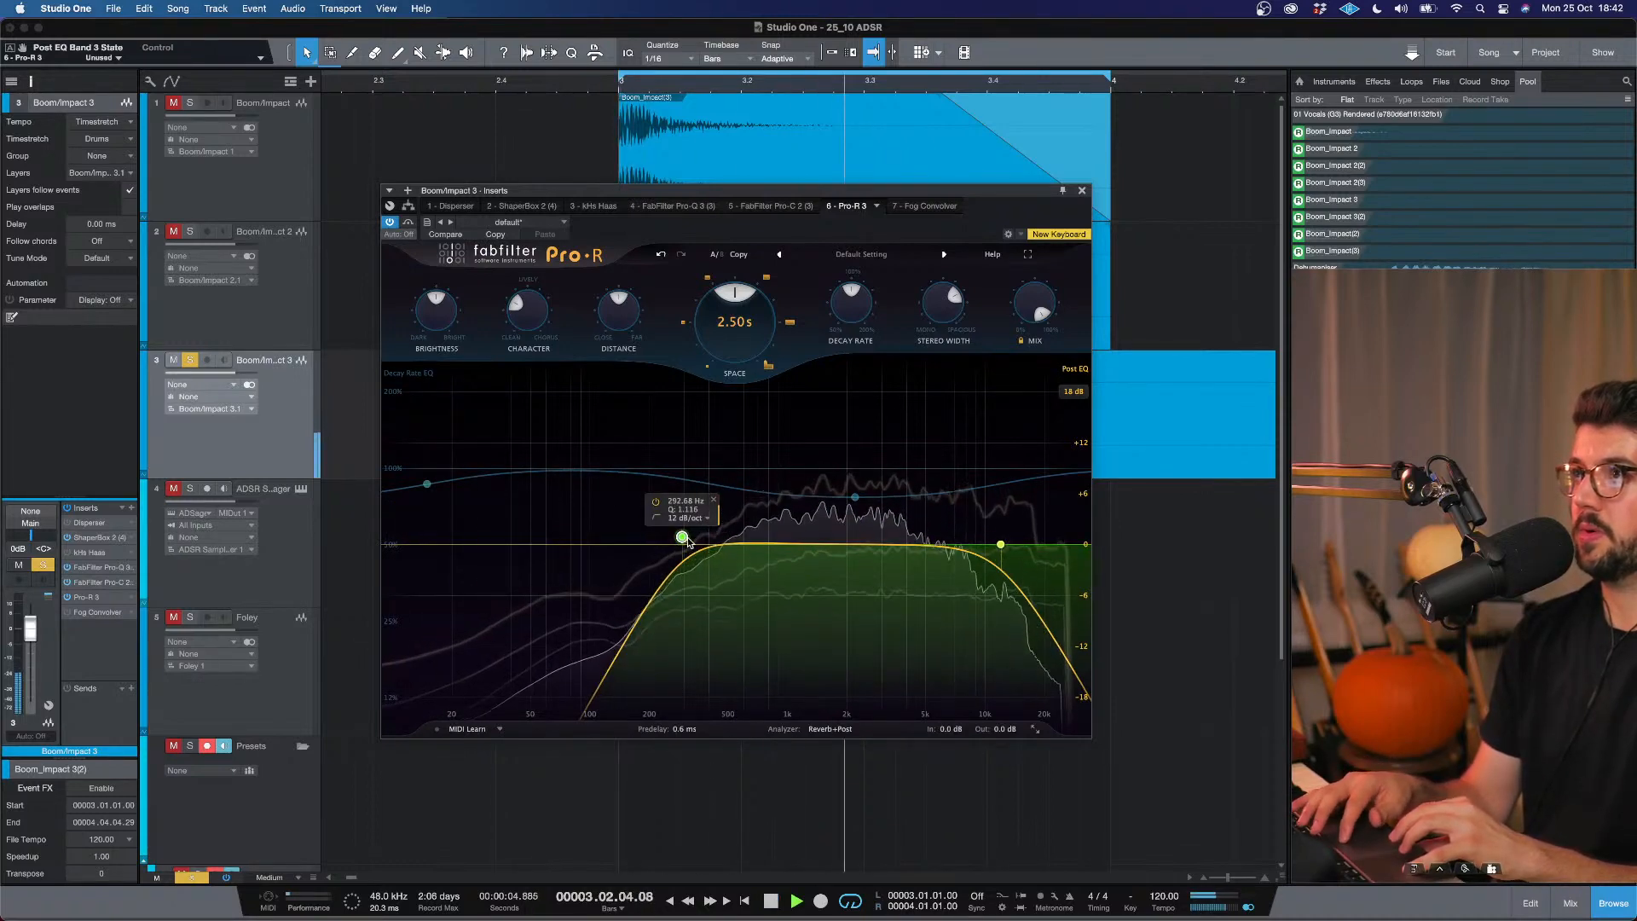
drag(686, 542, 756, 534)
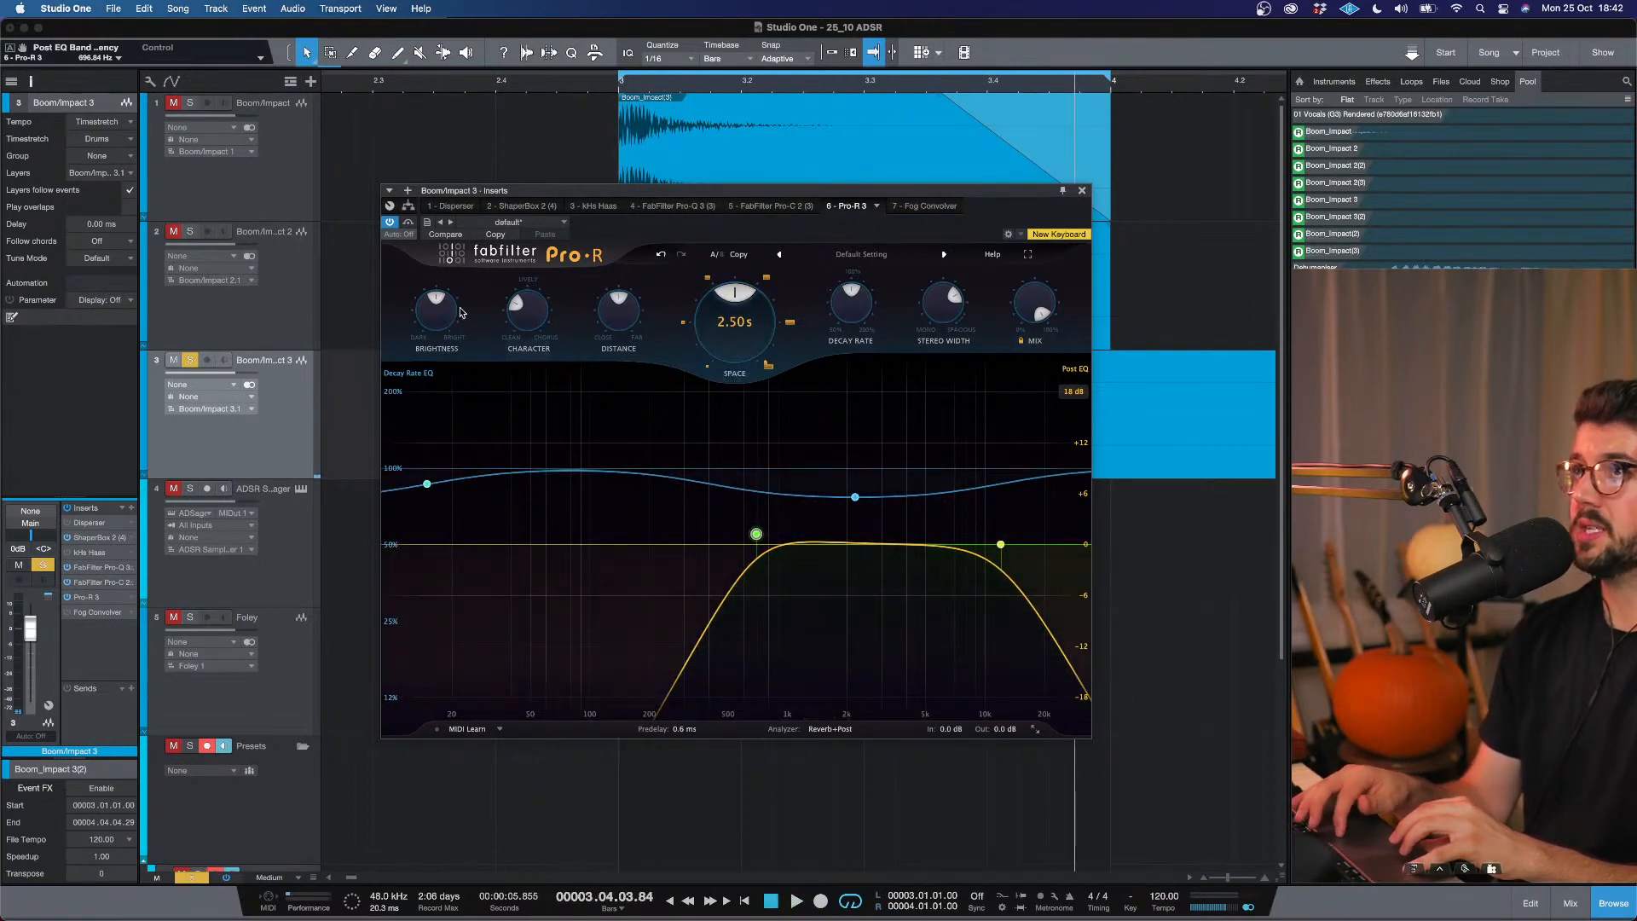
Lower Pro-R 3's brightness slightly, set its distance to about 29%, and raise the post EQ high cut's Q to about 1.1.
mouse_move(439, 295)
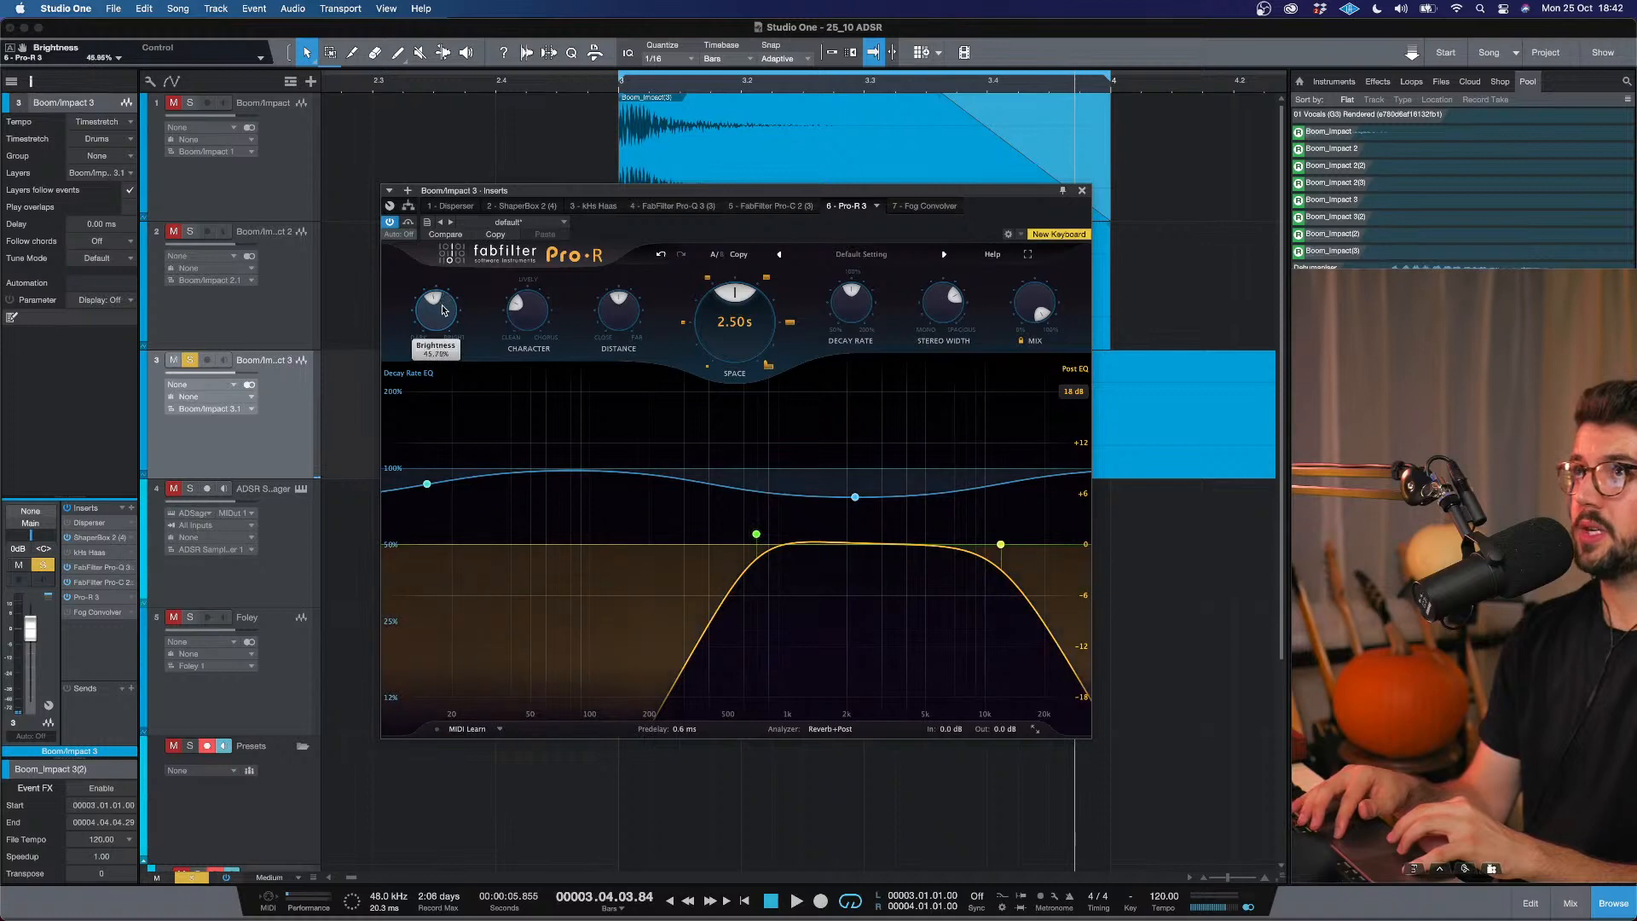
mouse_move(619, 303)
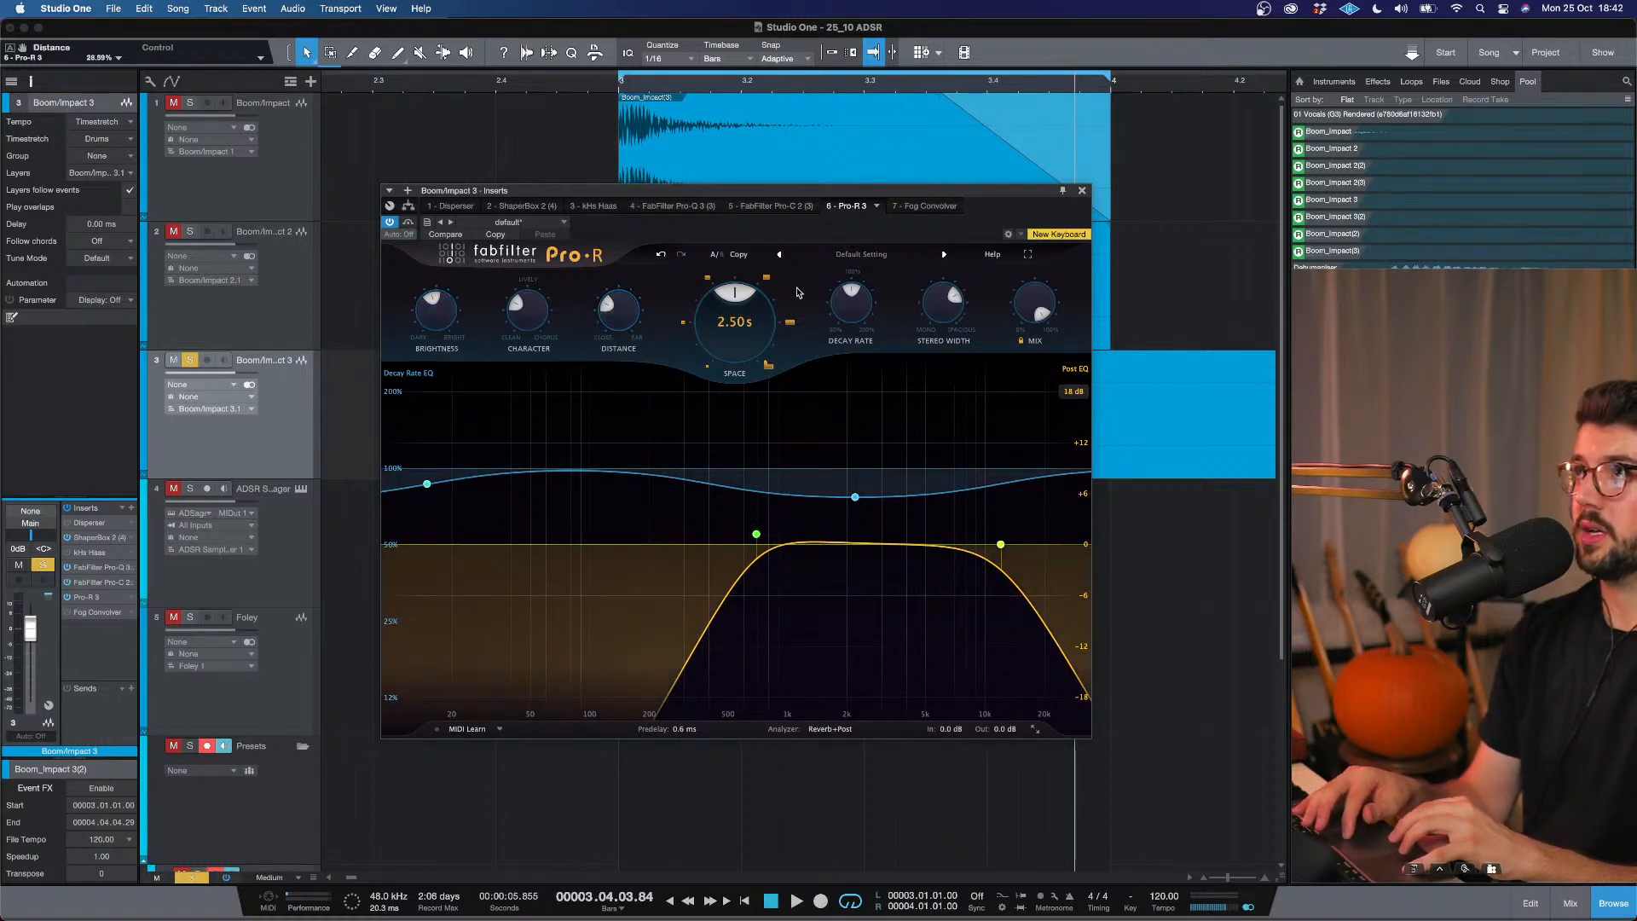
mouse_move(1014, 567)
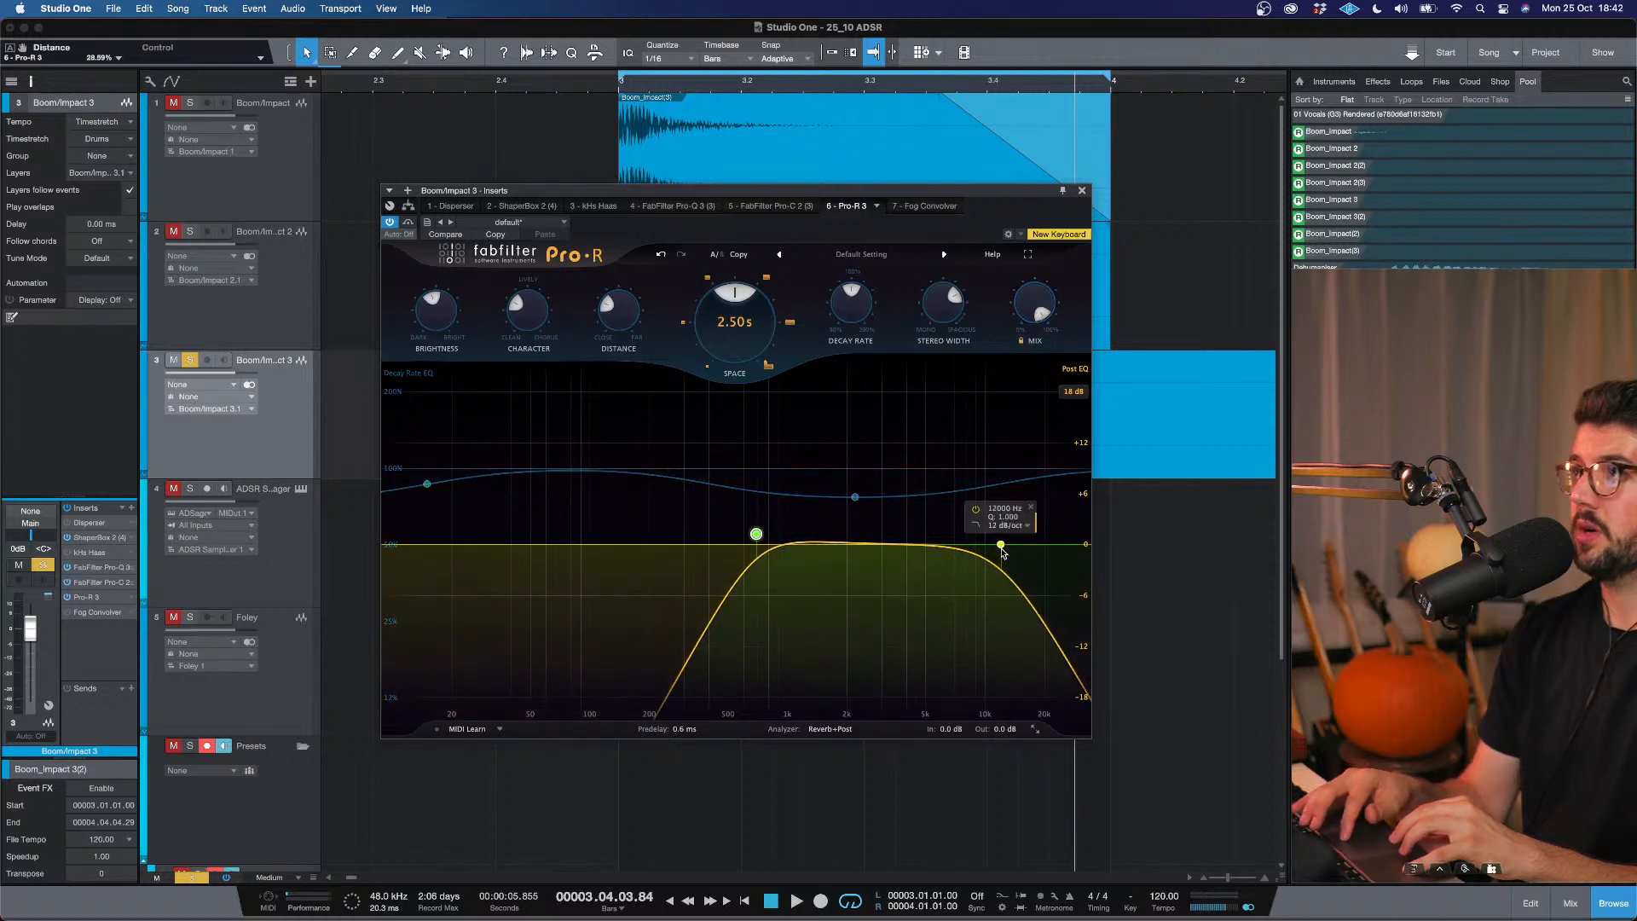
drag(1004, 552, 1003, 544)
mouse_move(844, 496)
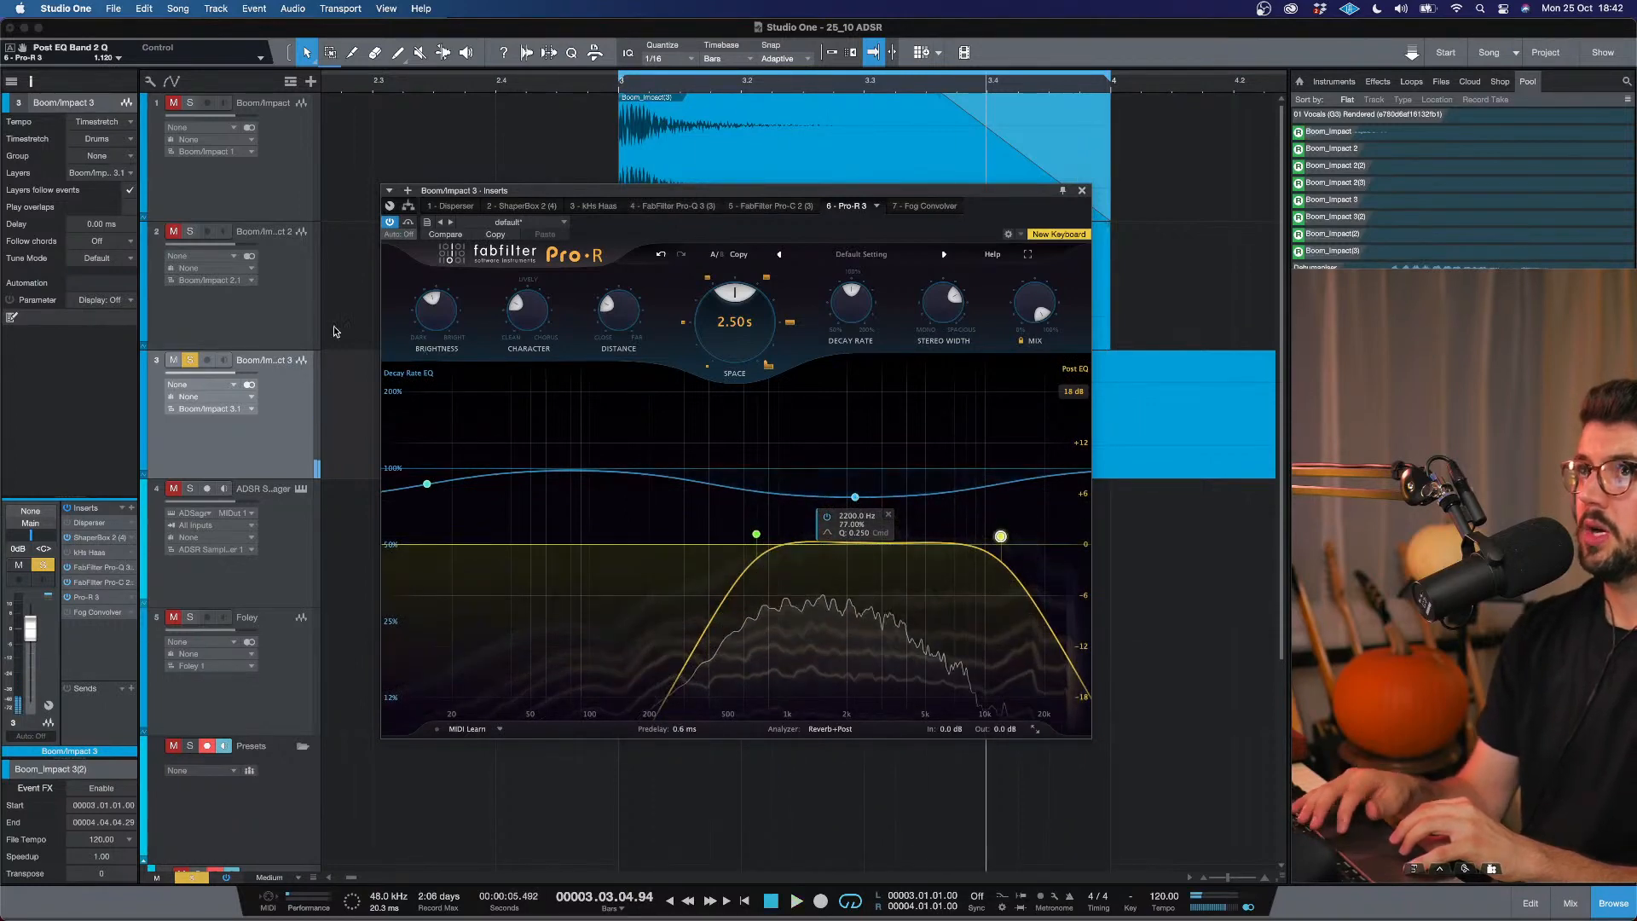
Activate and open the Pro-R 2 reverb on Boom/Impact 2, and audition that track soloed in place of Boom/Impact 3.
key(Up)
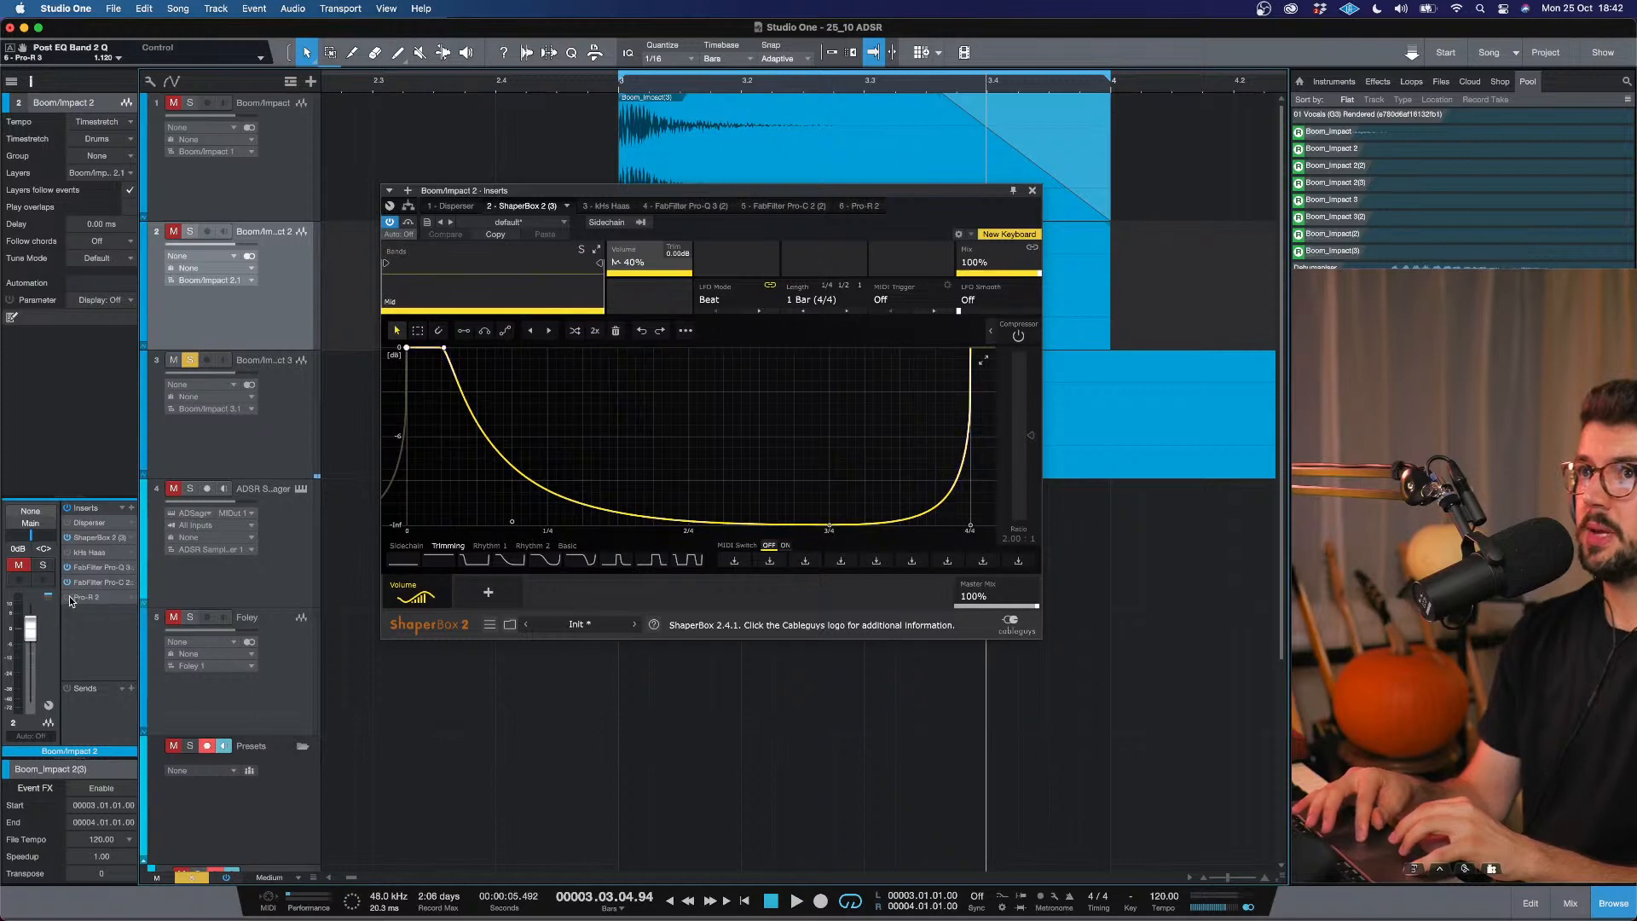
click(859, 206)
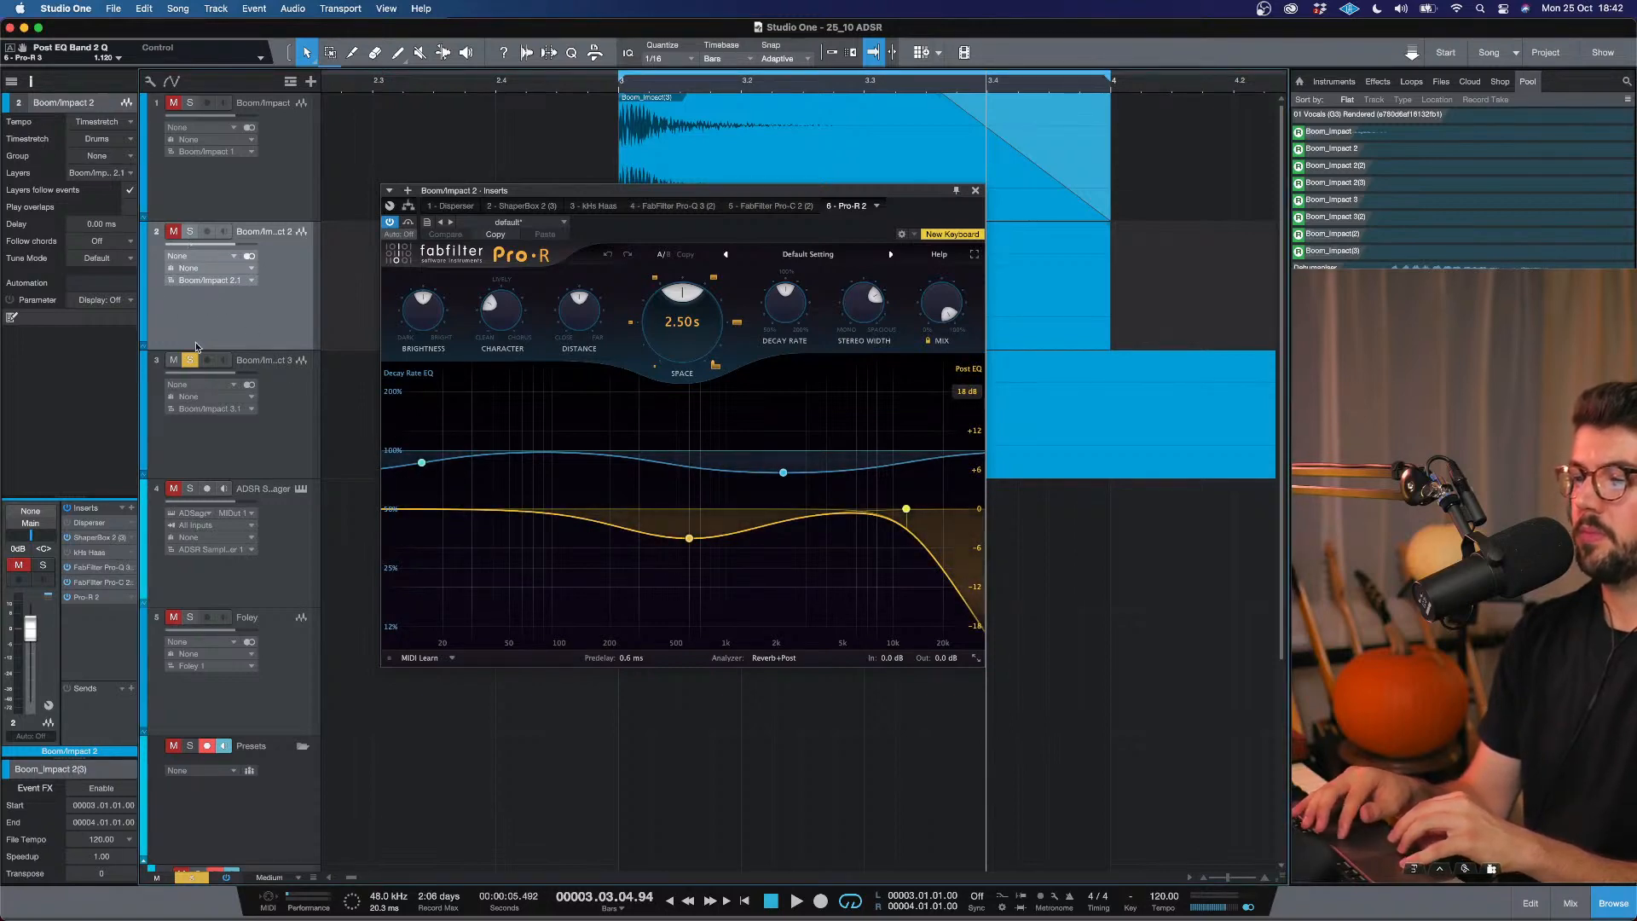
click(191, 232)
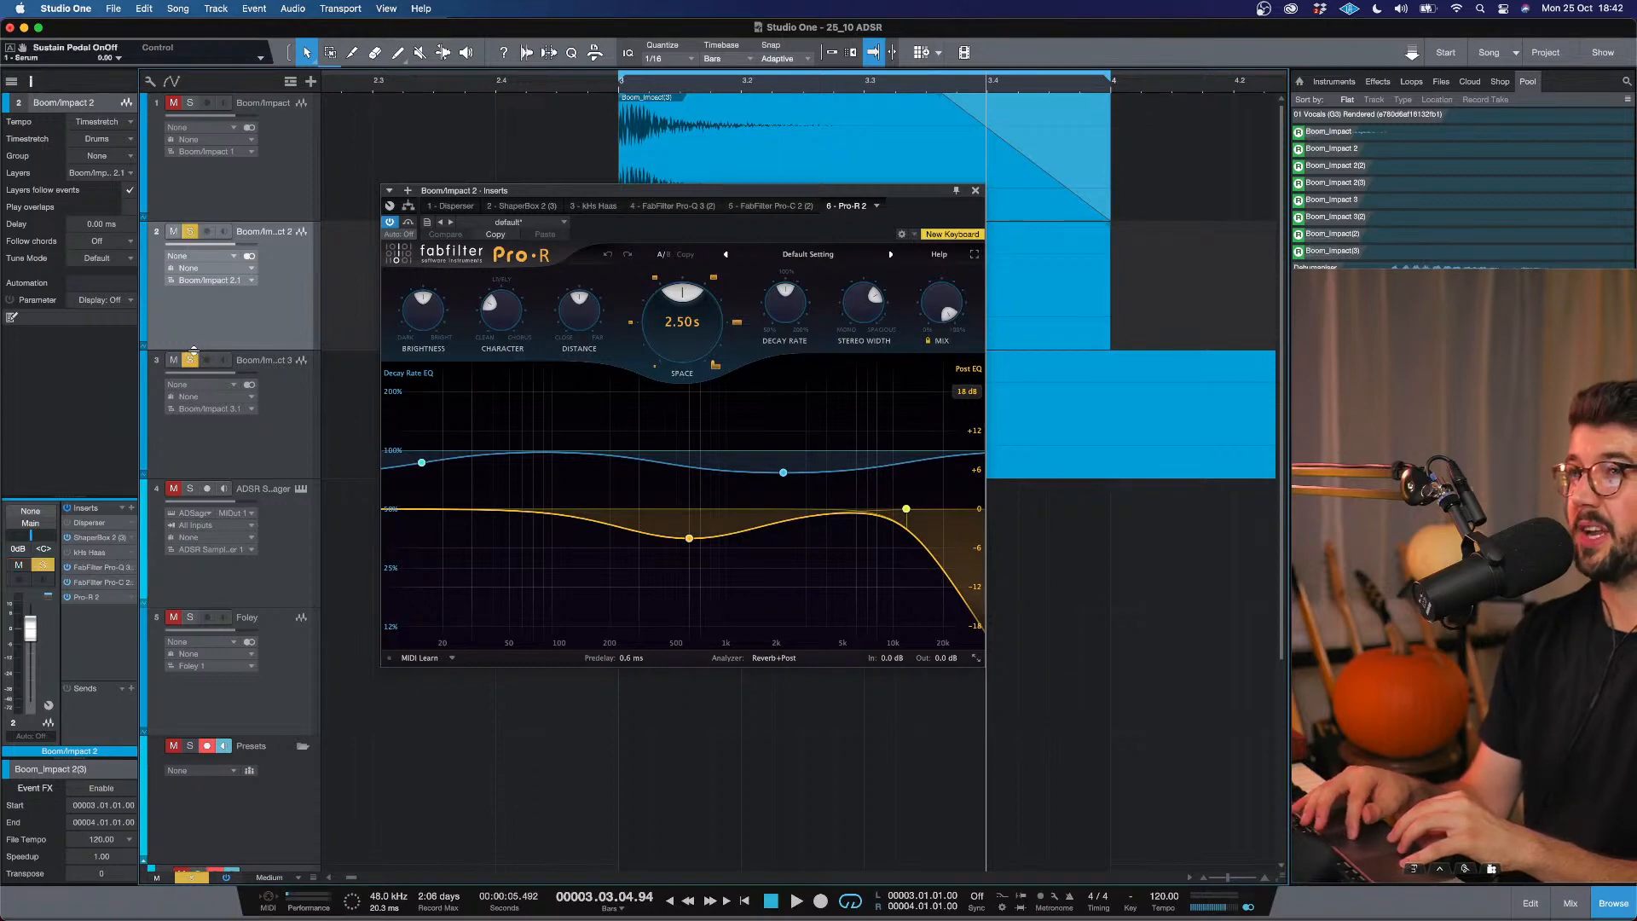
click(191, 359)
key(space)
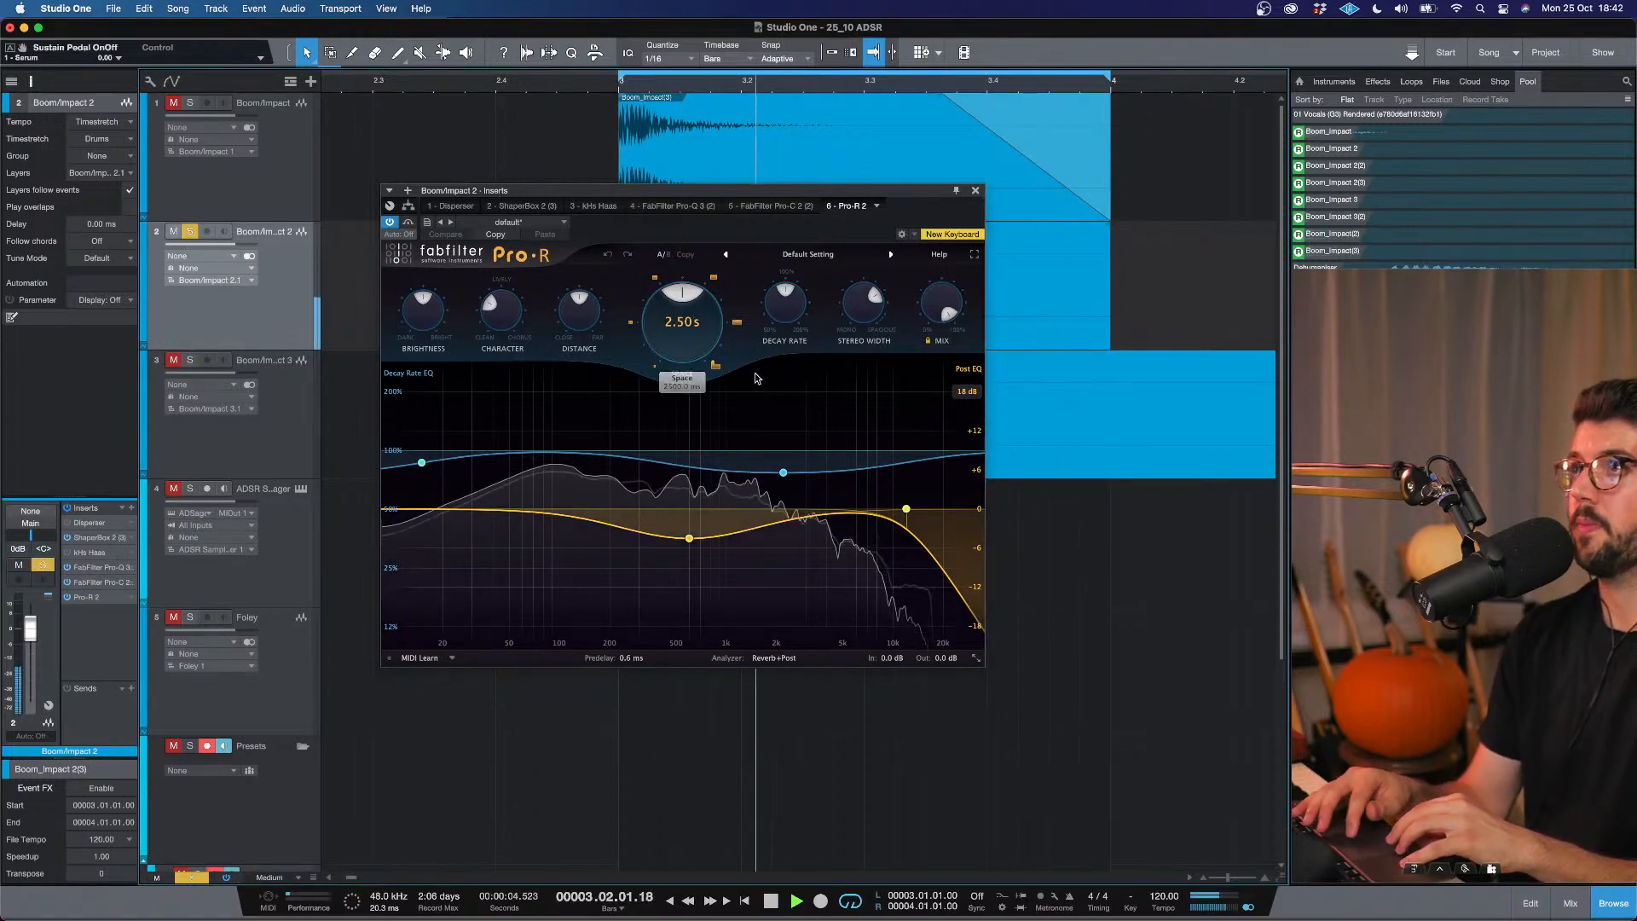
key(space)
Set Pro-R 2's mix to about 73% and its predelay to about 7.8 ms, raise the character slightly, and audition Boom/Impact 2.
drag(947, 310, 953, 291)
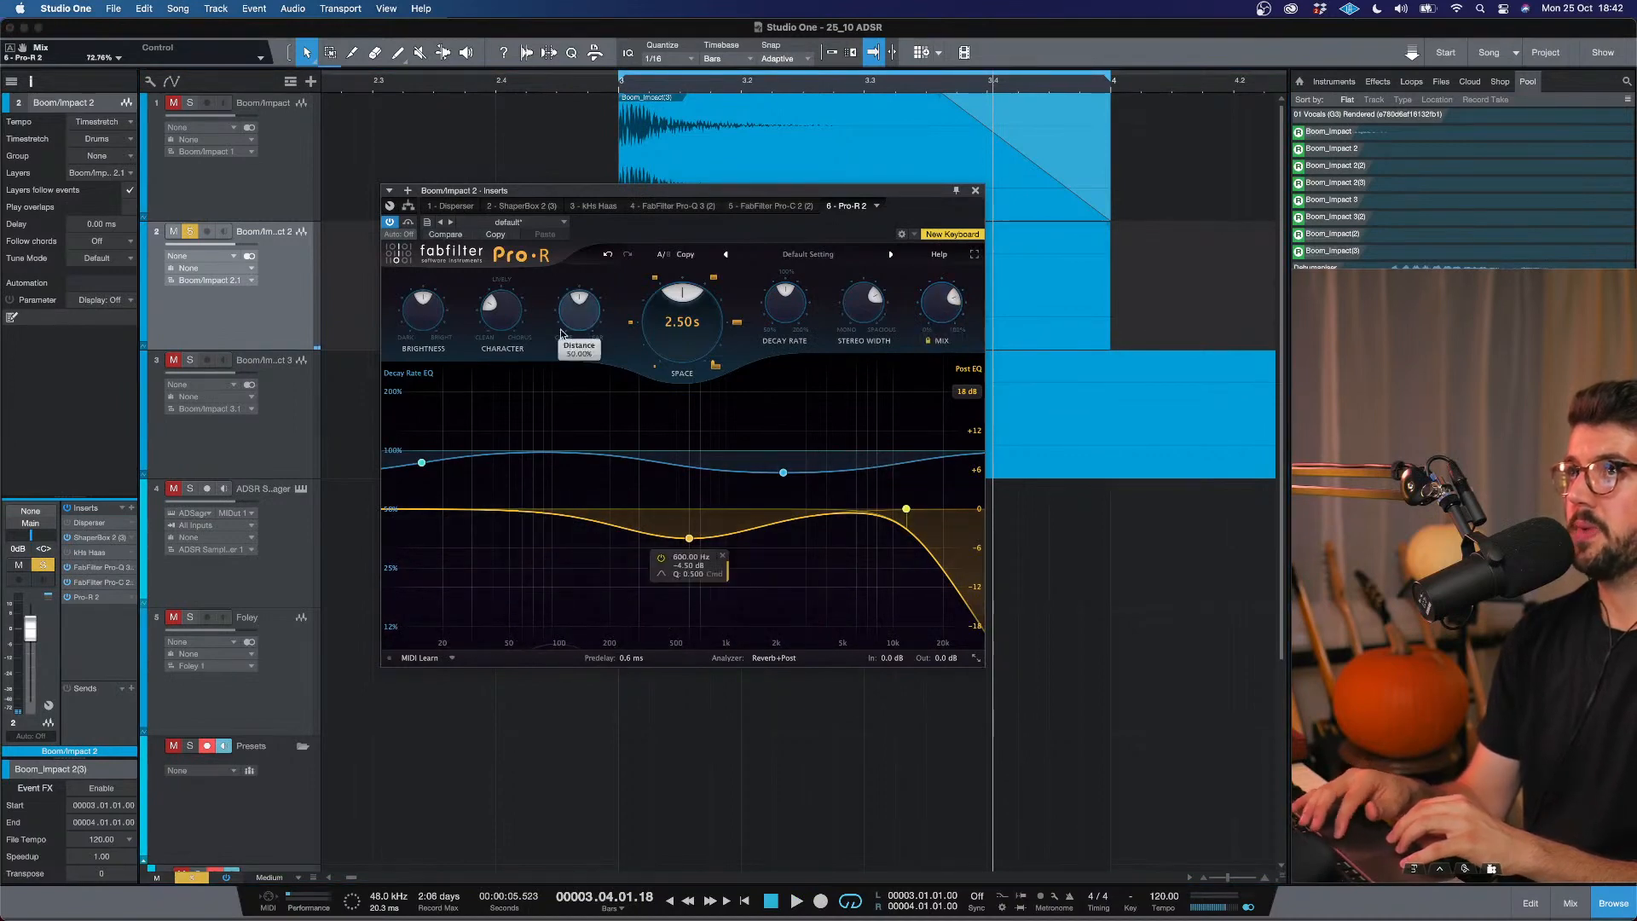
mouse_move(621, 663)
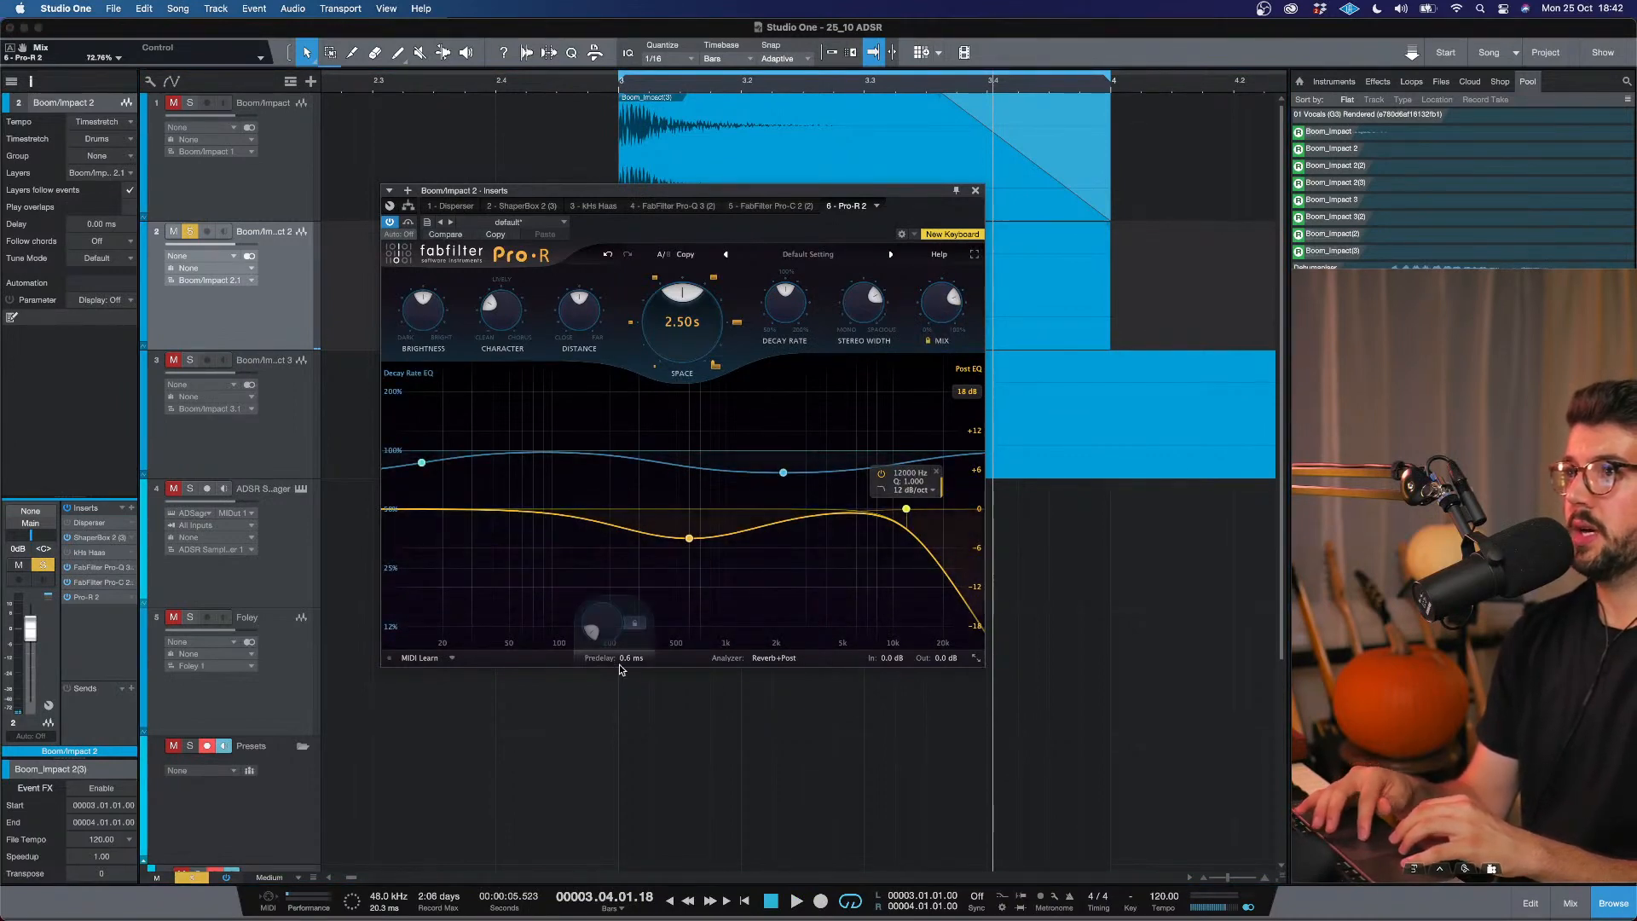
drag(601, 642, 586, 631)
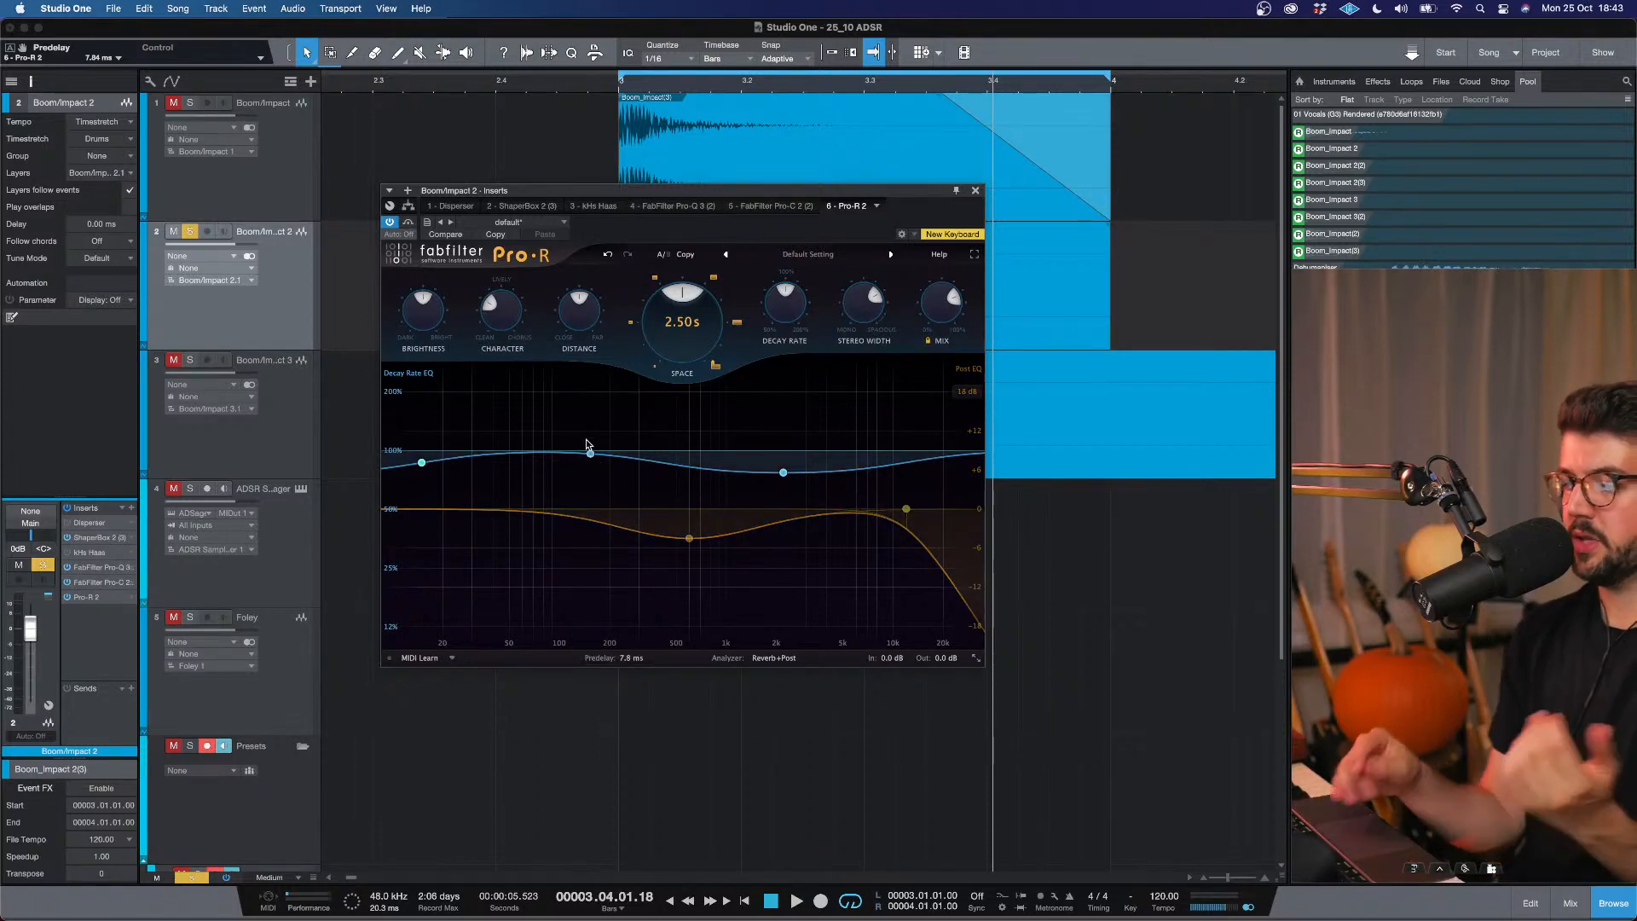
key(space)
key(space)
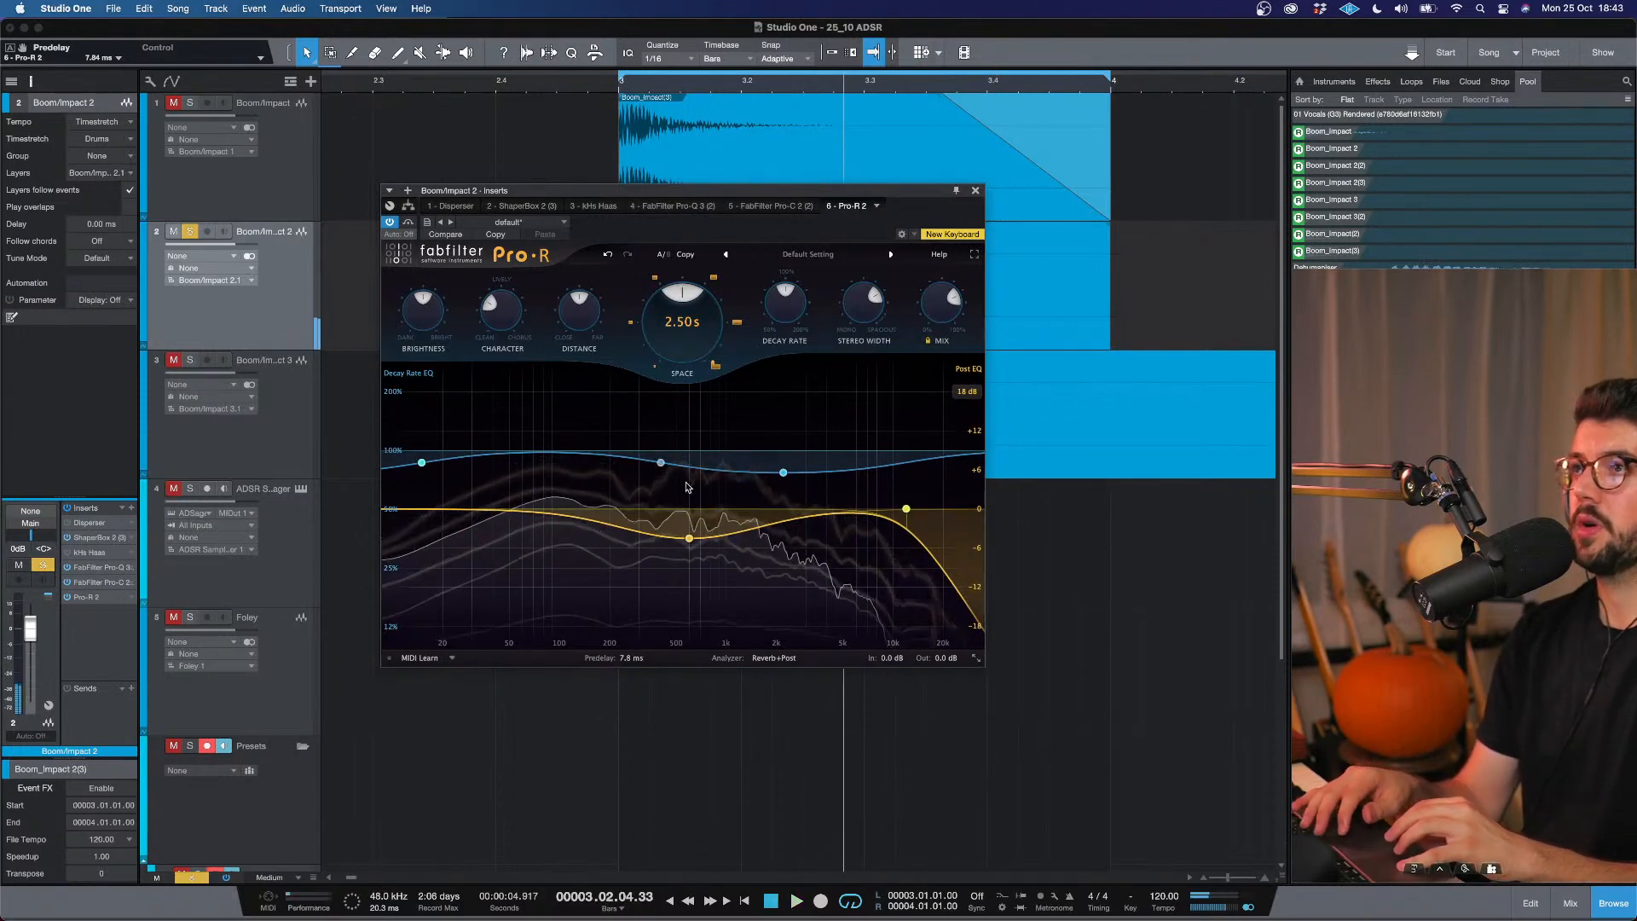
Remove the 600 Hz band from Pro-R 2's post EQ and add a low cut at about 210 Hz.
mouse_move(909, 511)
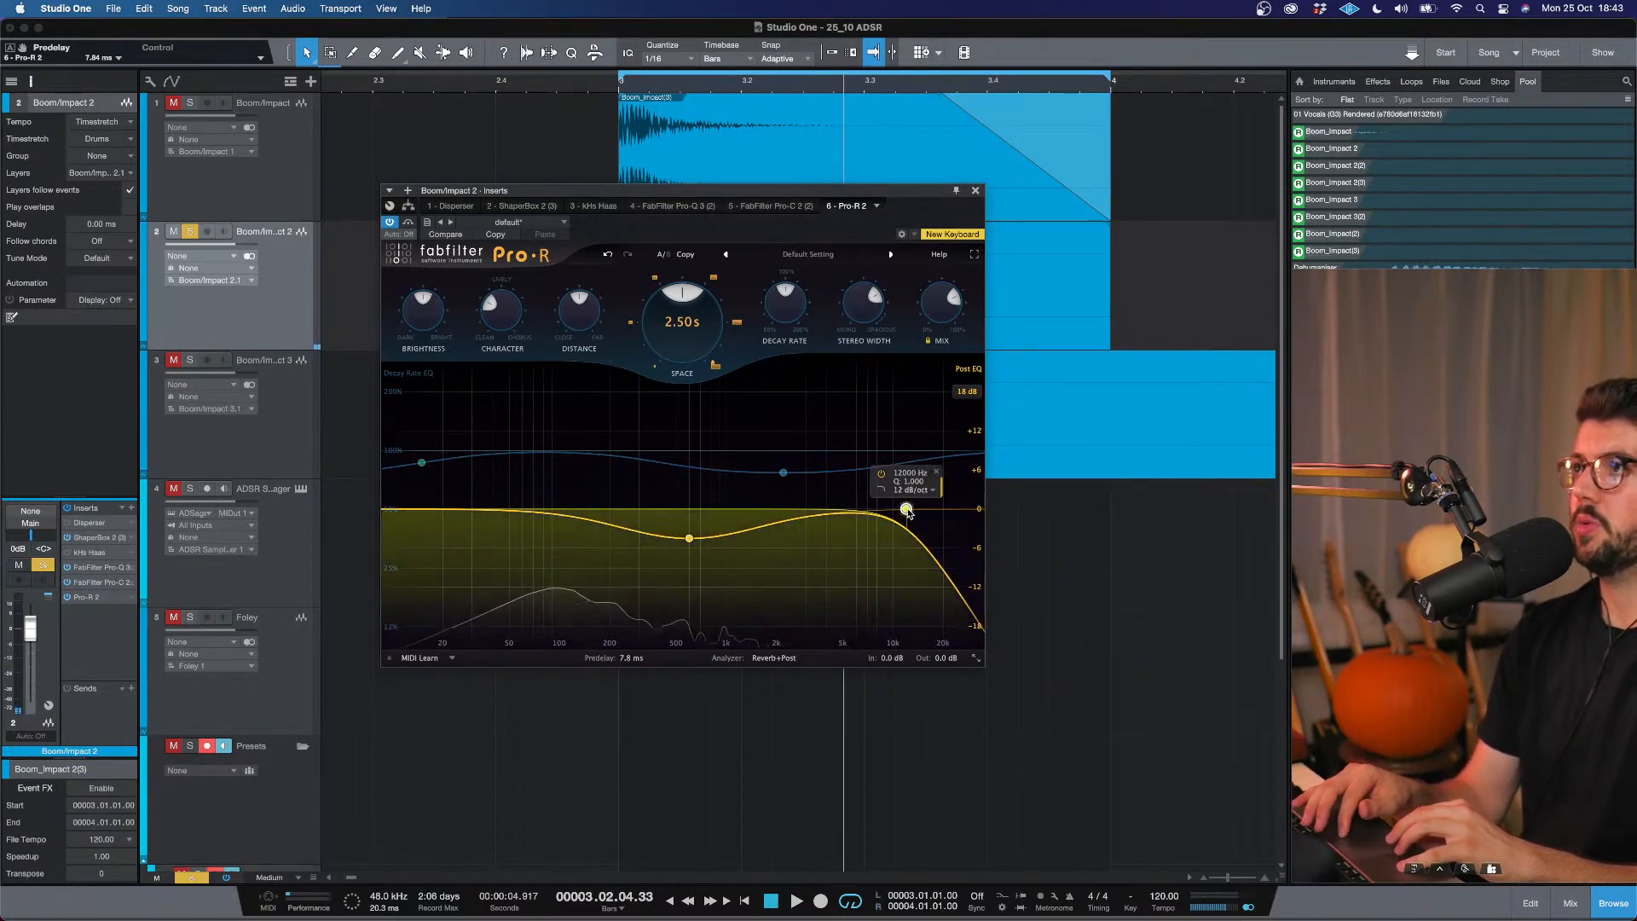
mouse_move(713, 559)
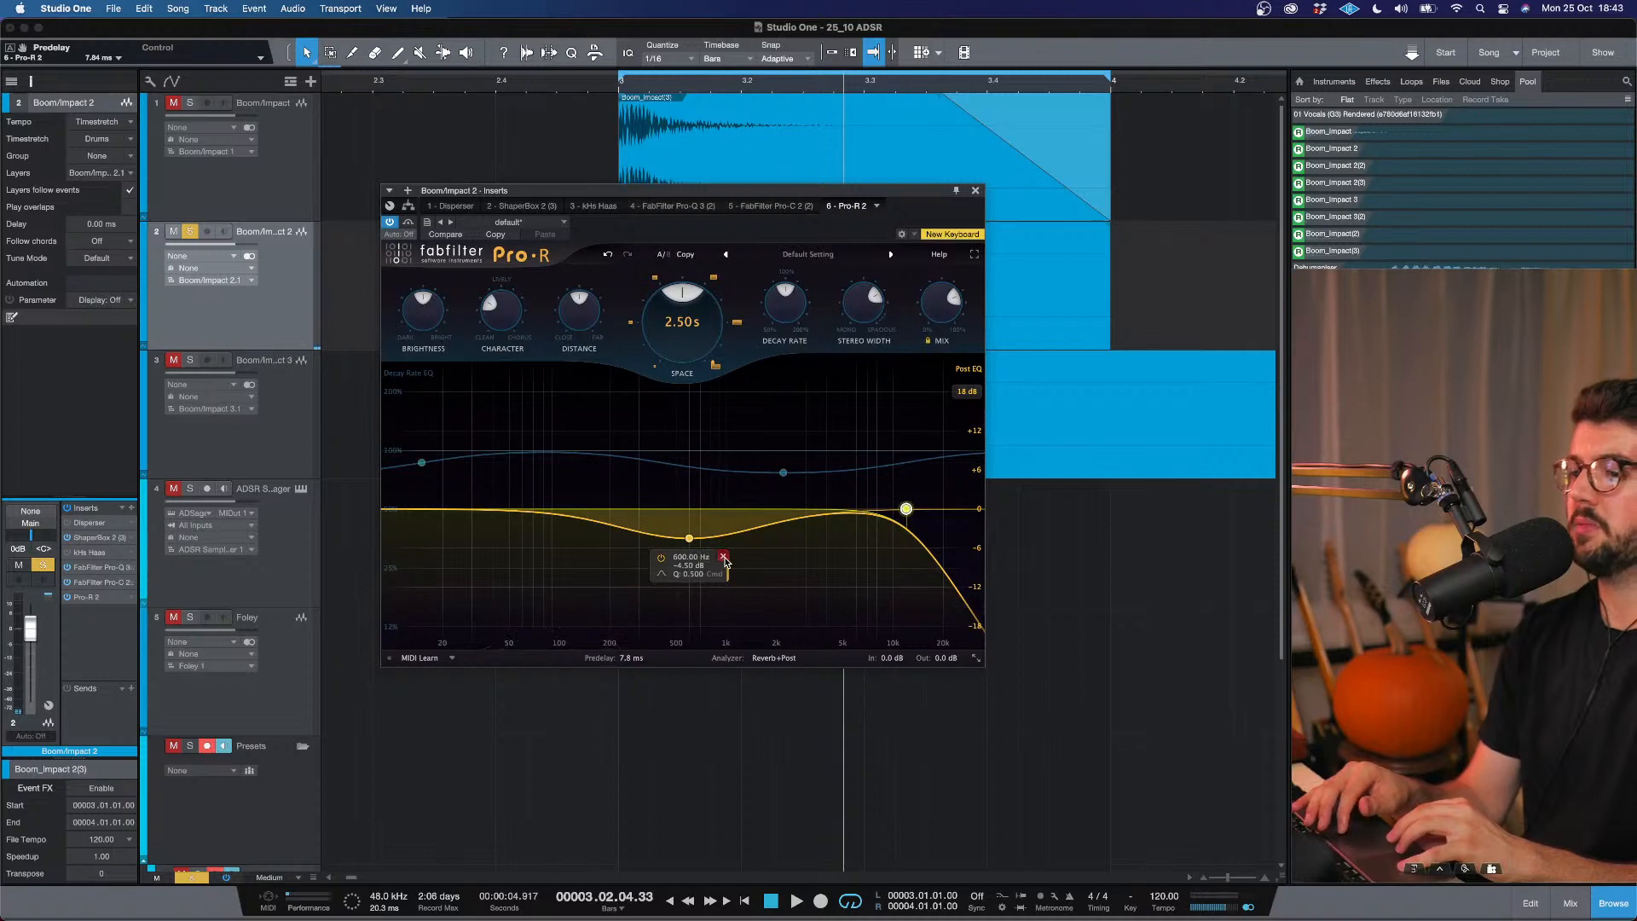
click(725, 560)
click(392, 509)
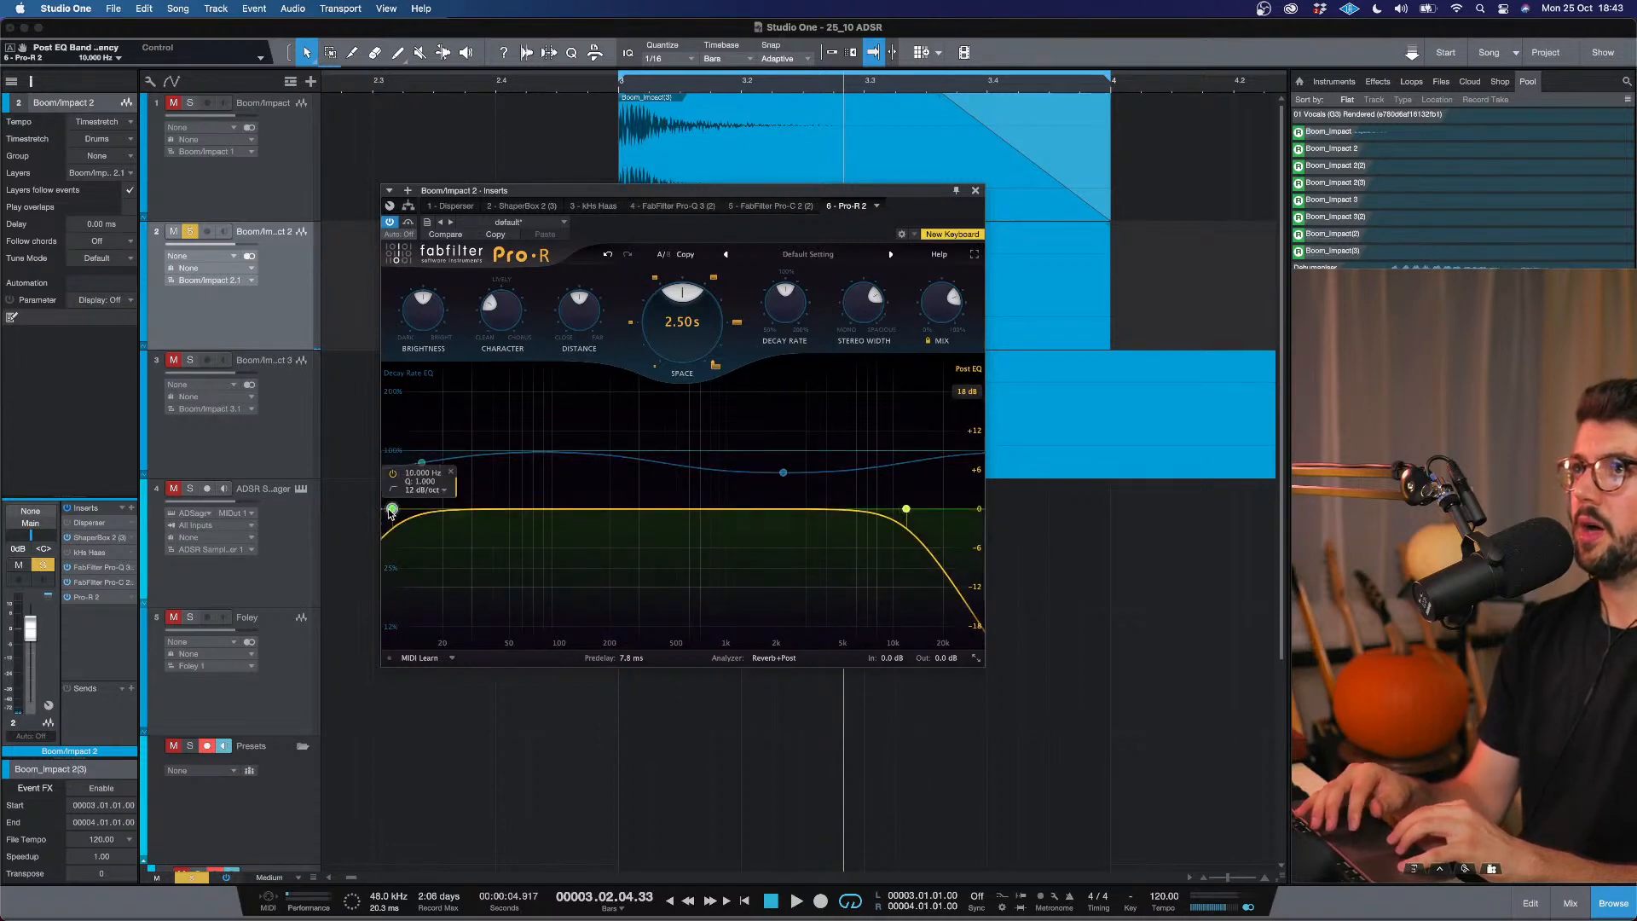
drag(392, 509, 612, 509)
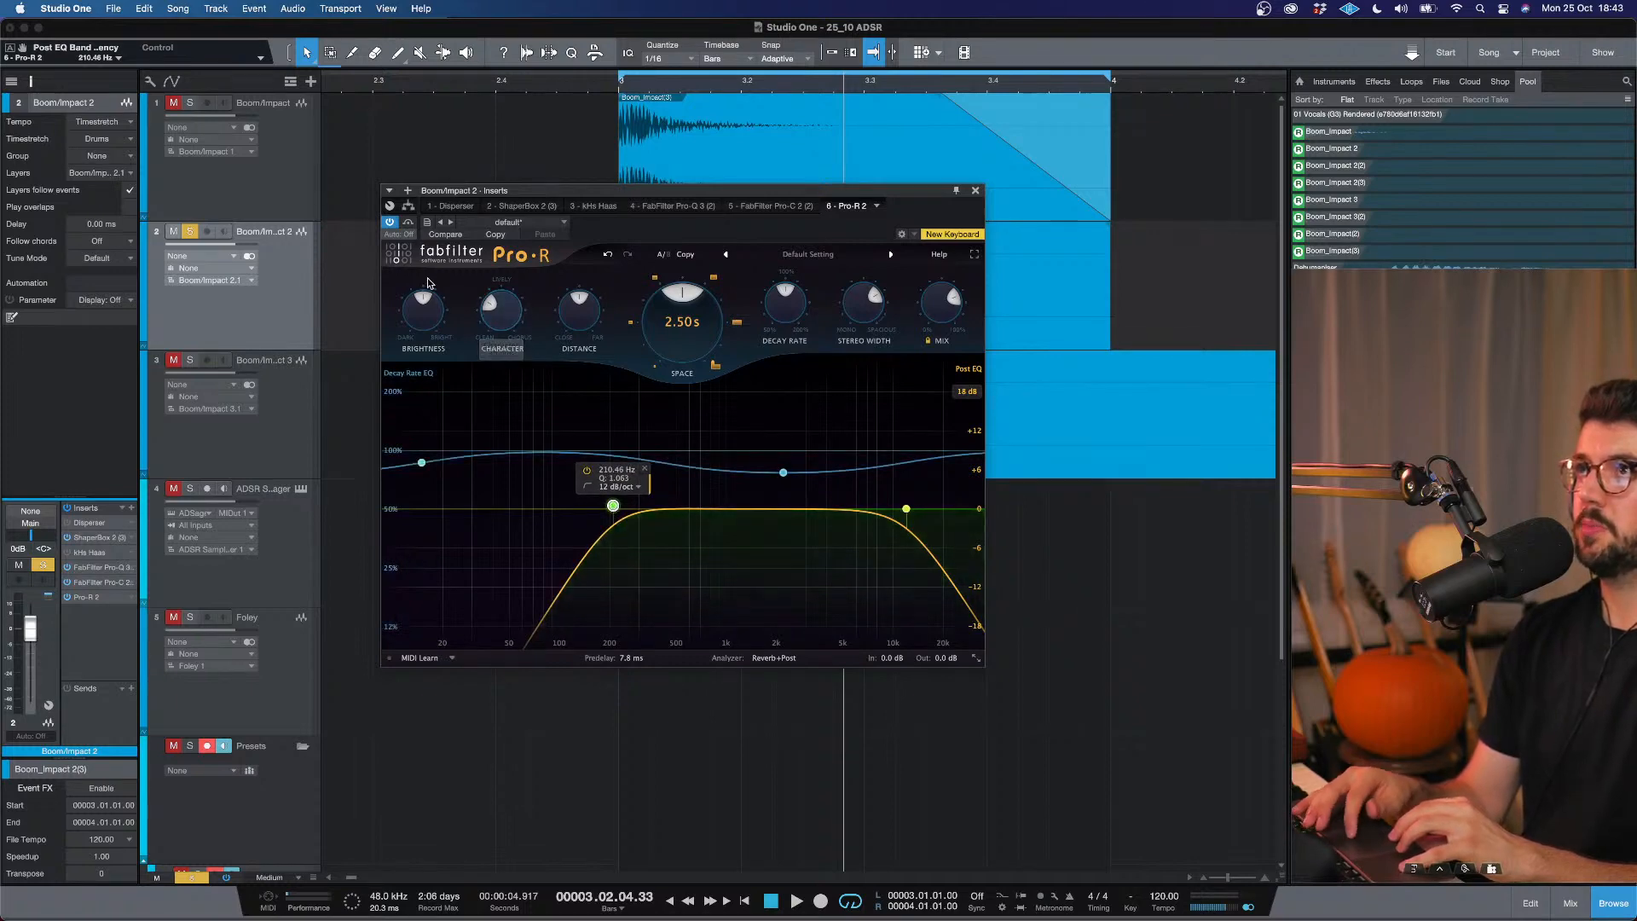
Lower Pro-R 2's brightness slightly, set its space to 2.99 s, and audition the reverb.
drag(423, 300, 429, 299)
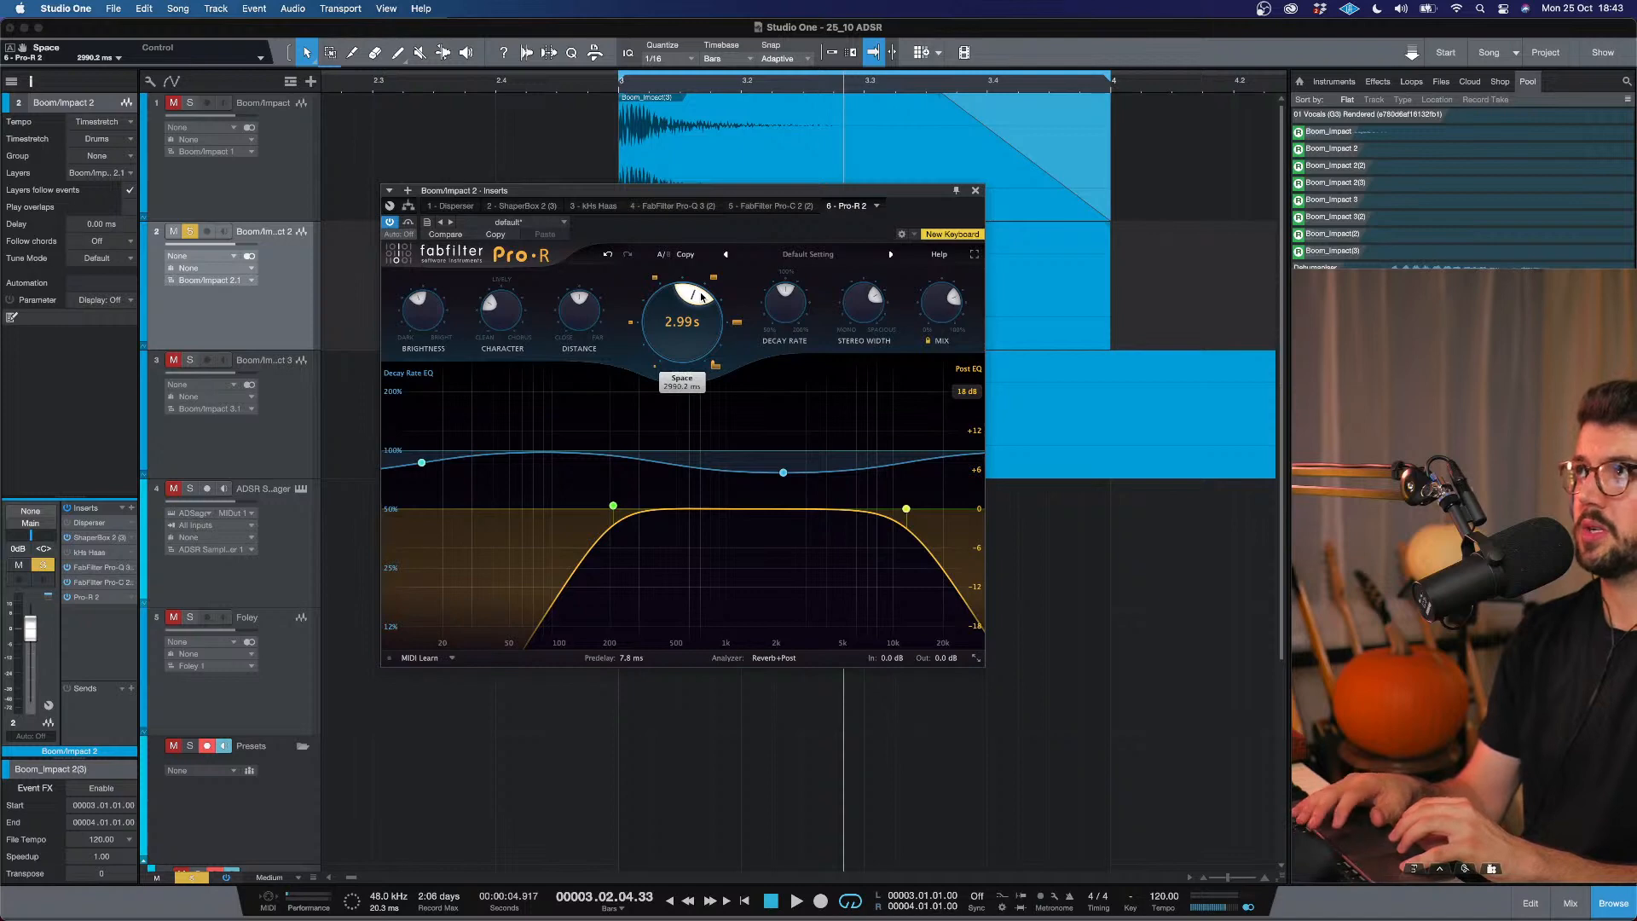
key(space)
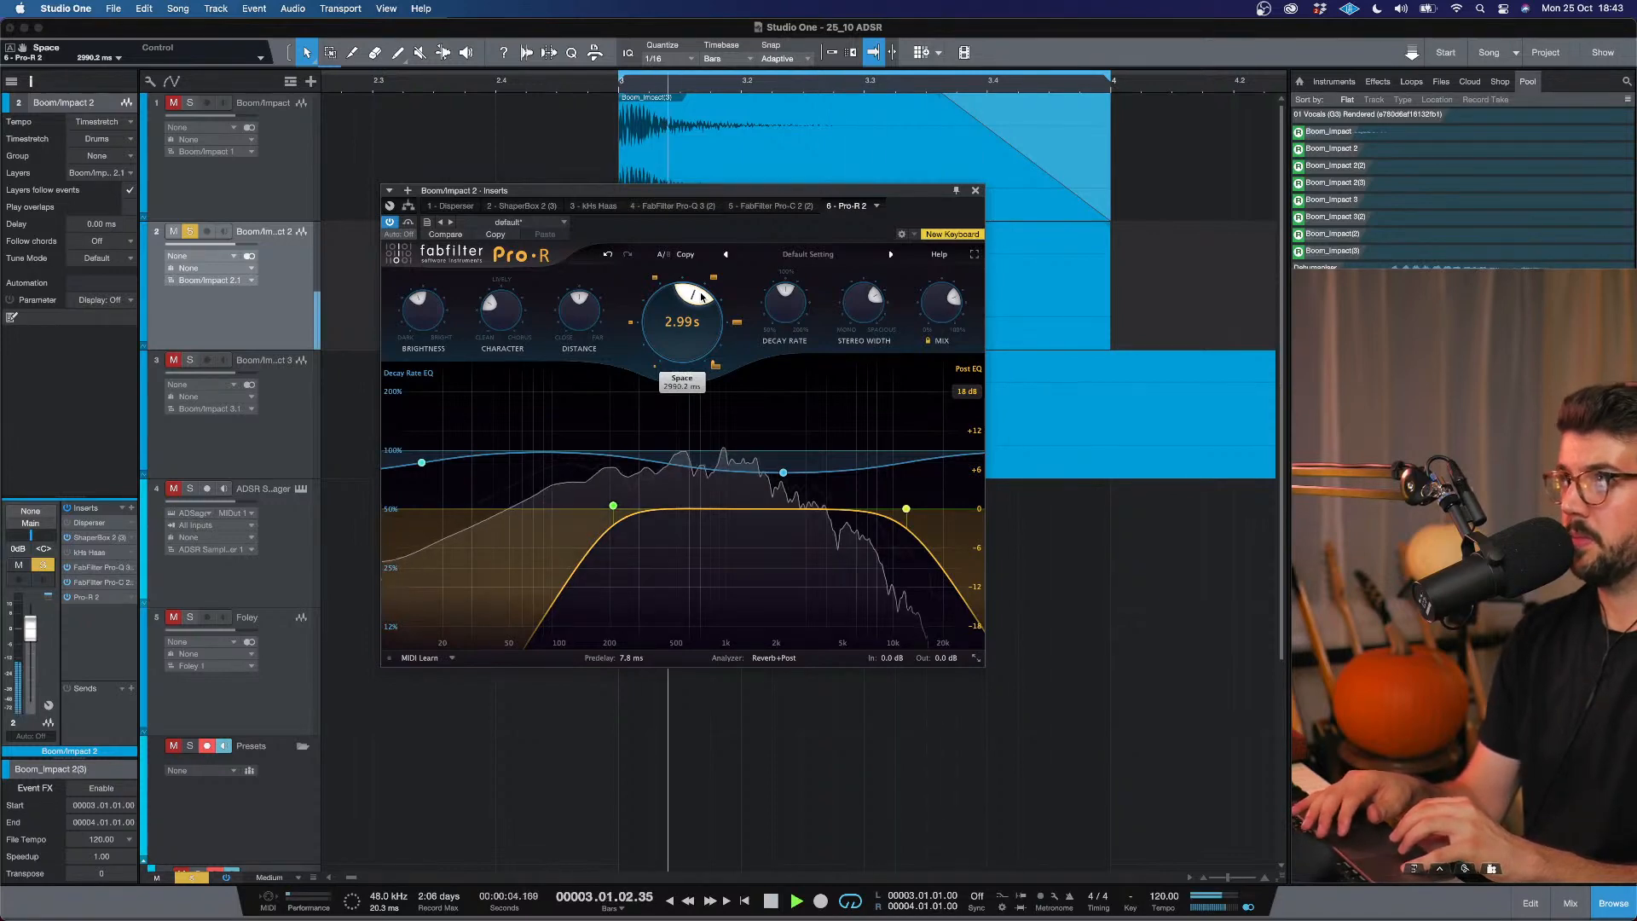
key(space)
Move Pro-R 2's low cut to about 100 Hz and high cut to about 3.1 kHz, and set the decay rate to about 76%.
mouse_move(617, 509)
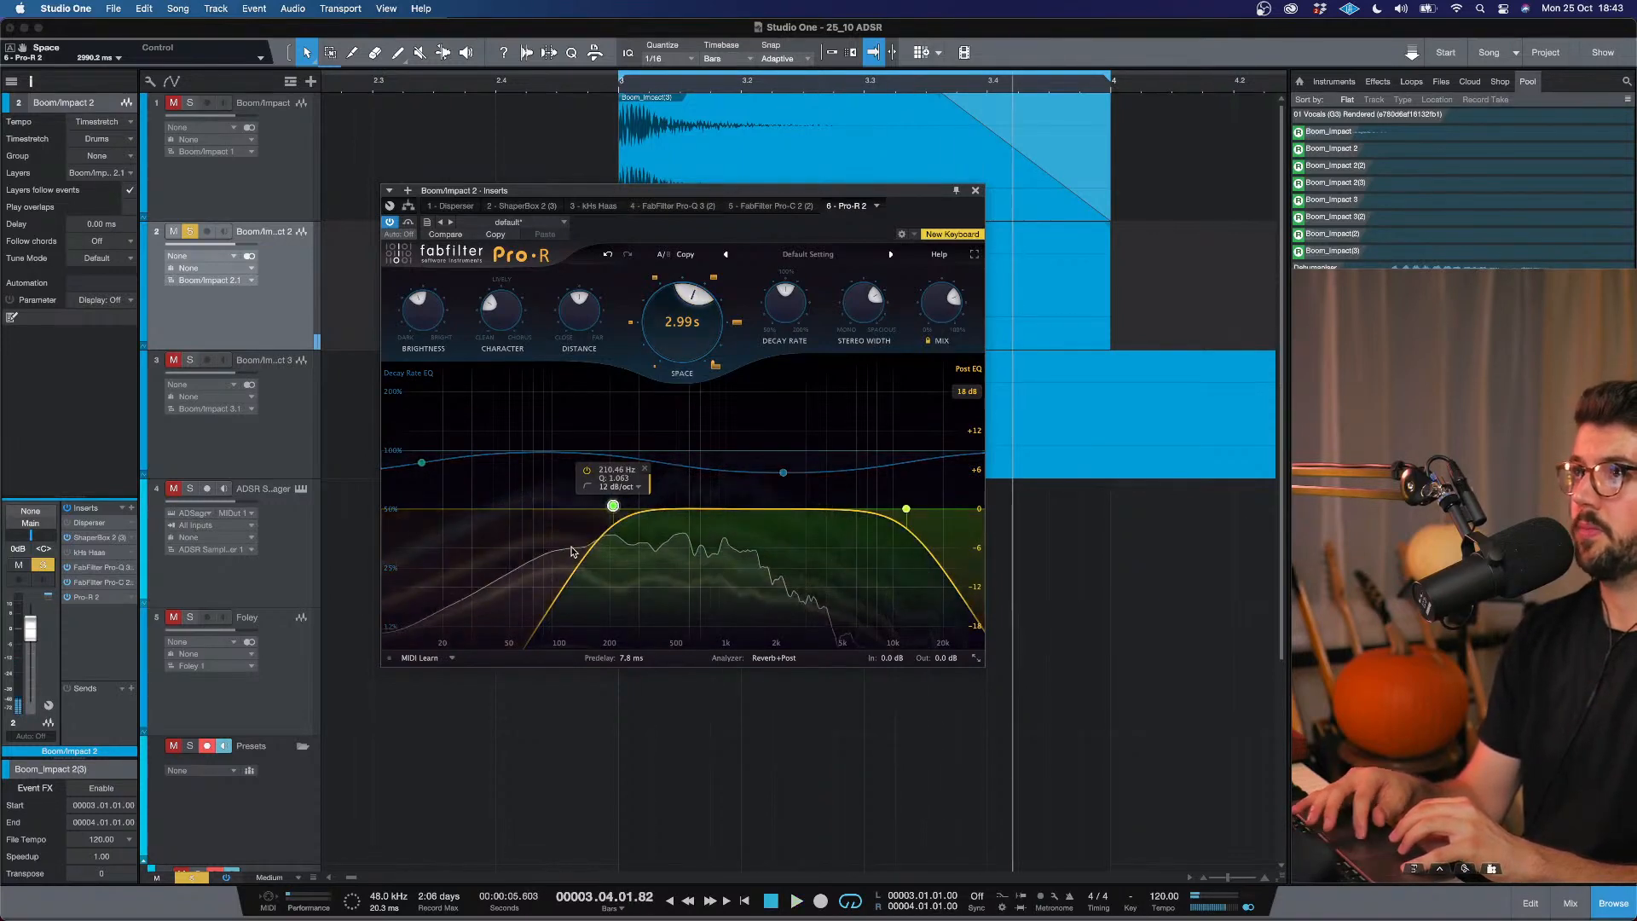
drag(620, 512, 558, 508)
key(space)
mouse_move(905, 509)
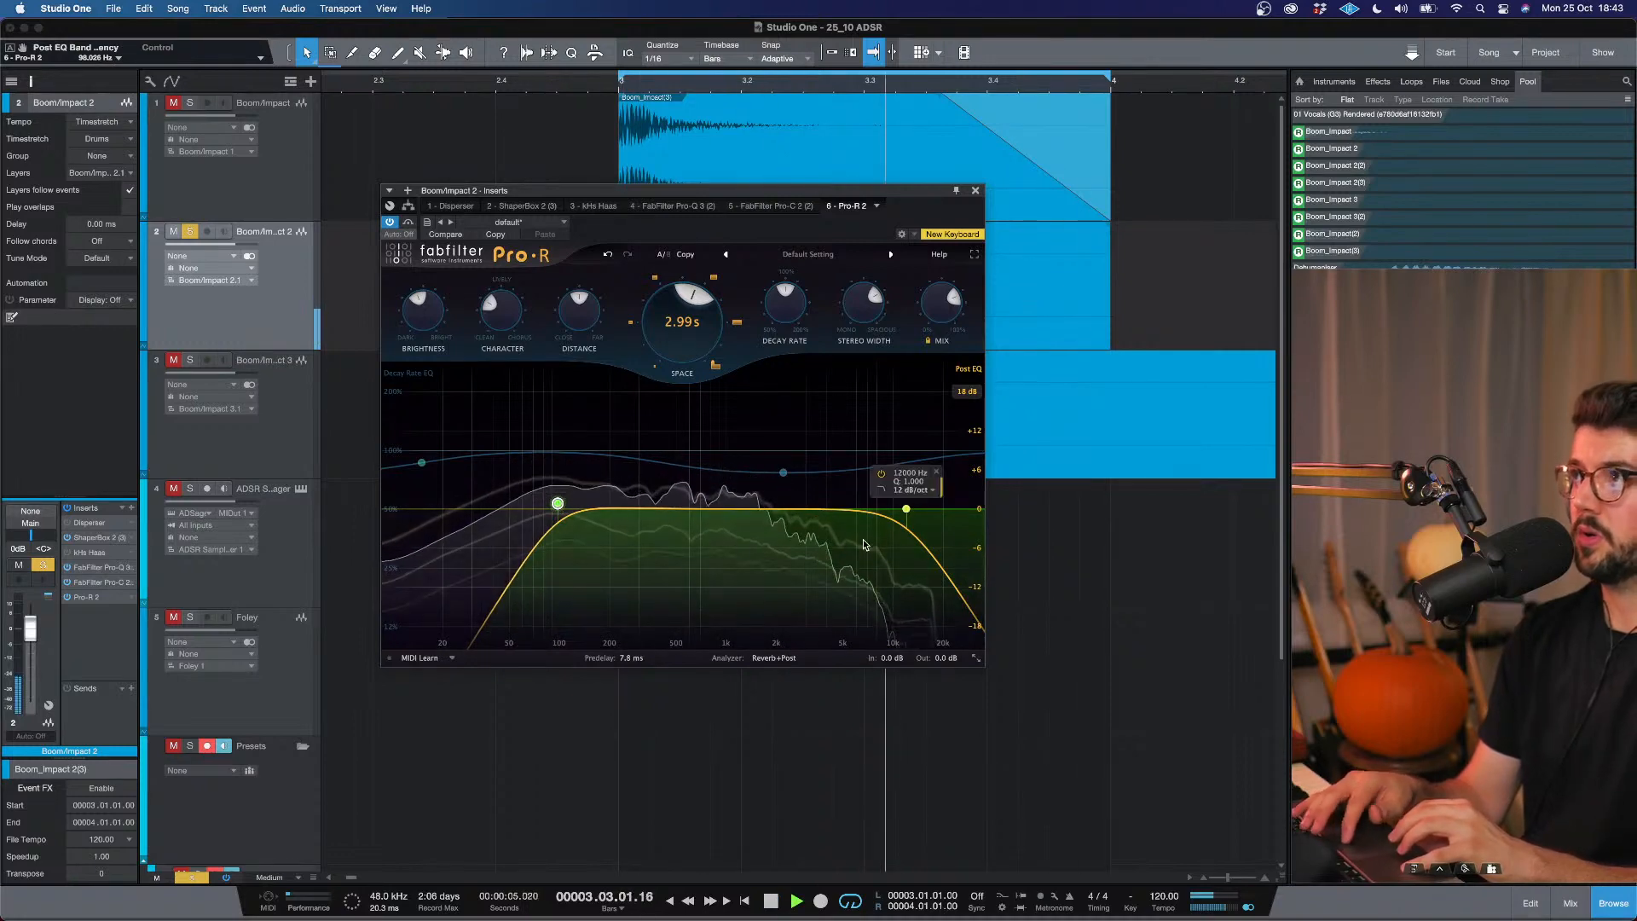
drag(905, 509, 808, 509)
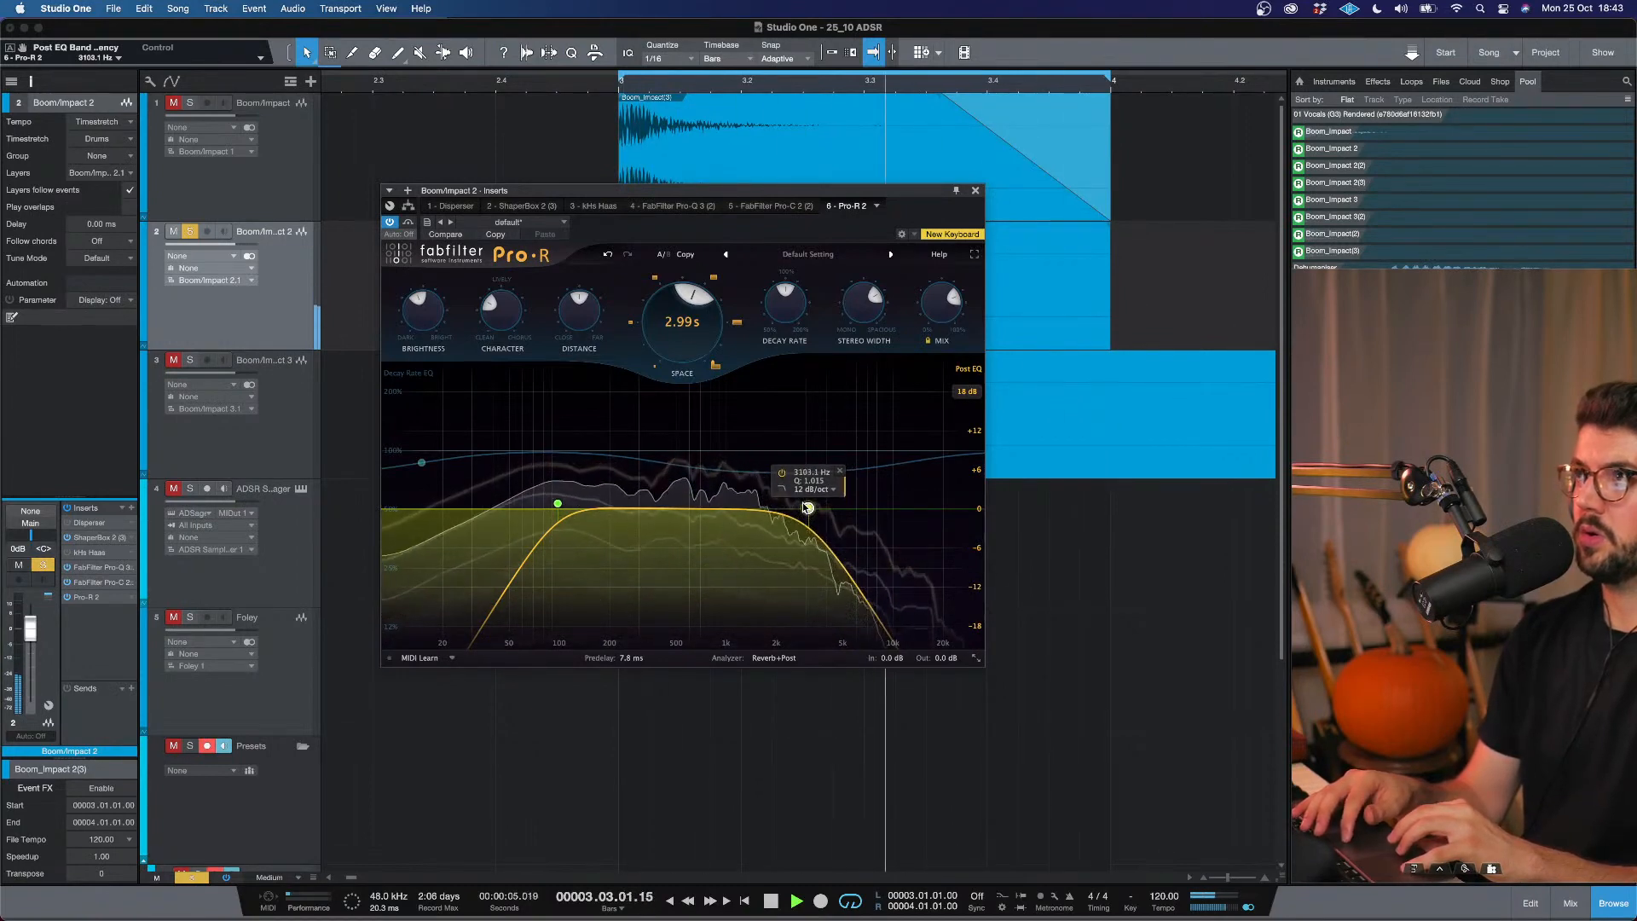
drag(784, 300, 780, 298)
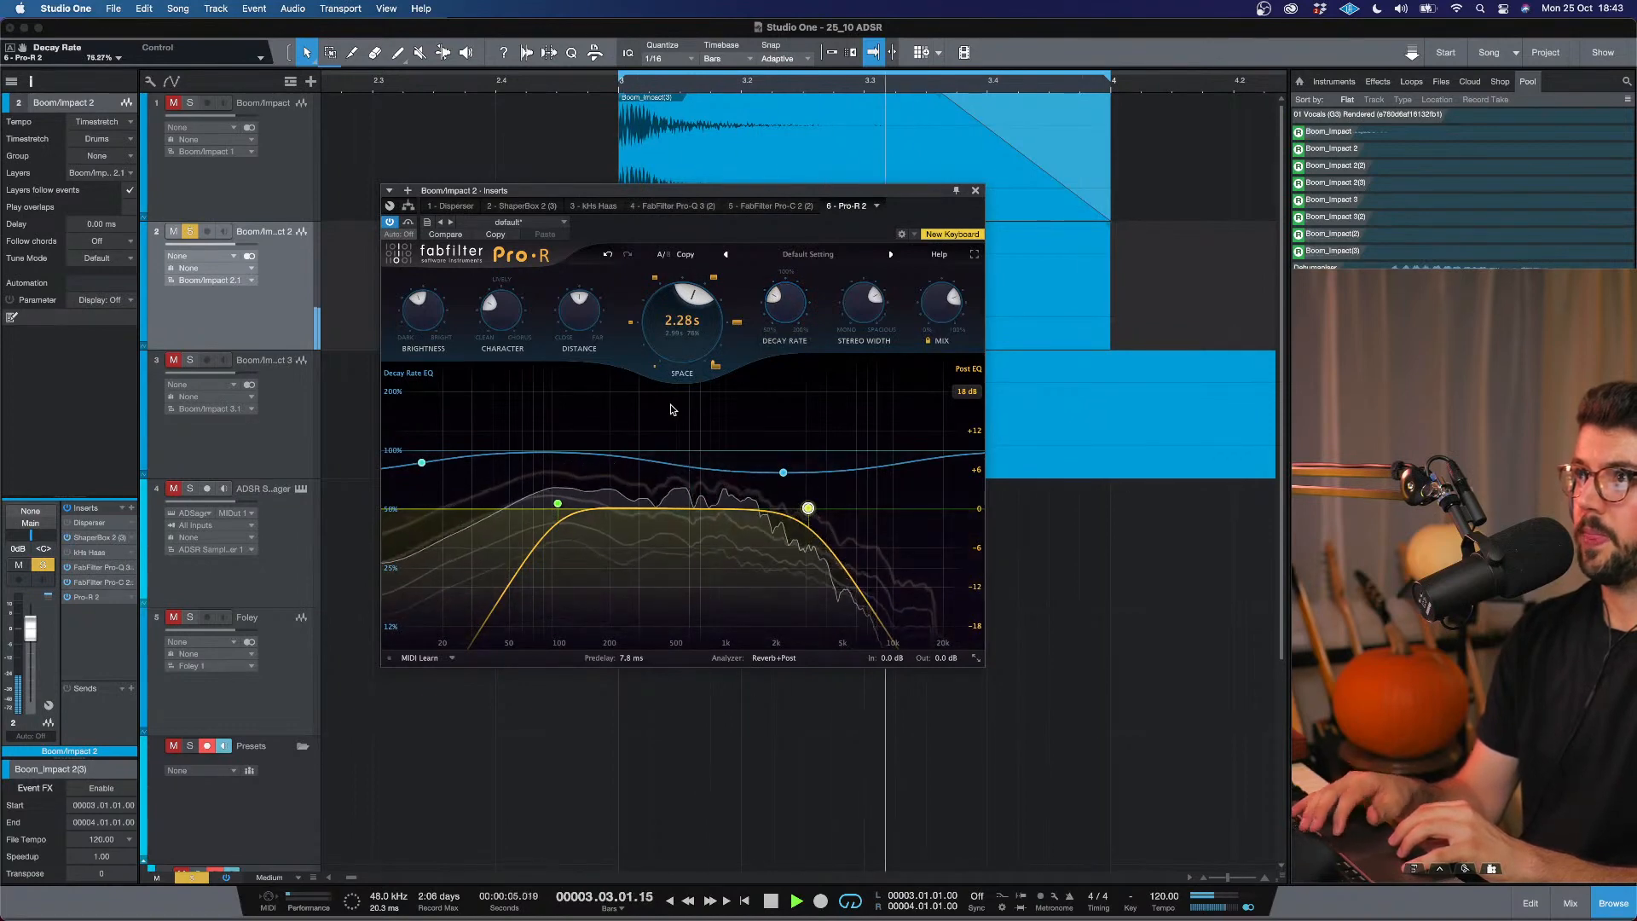
key(space)
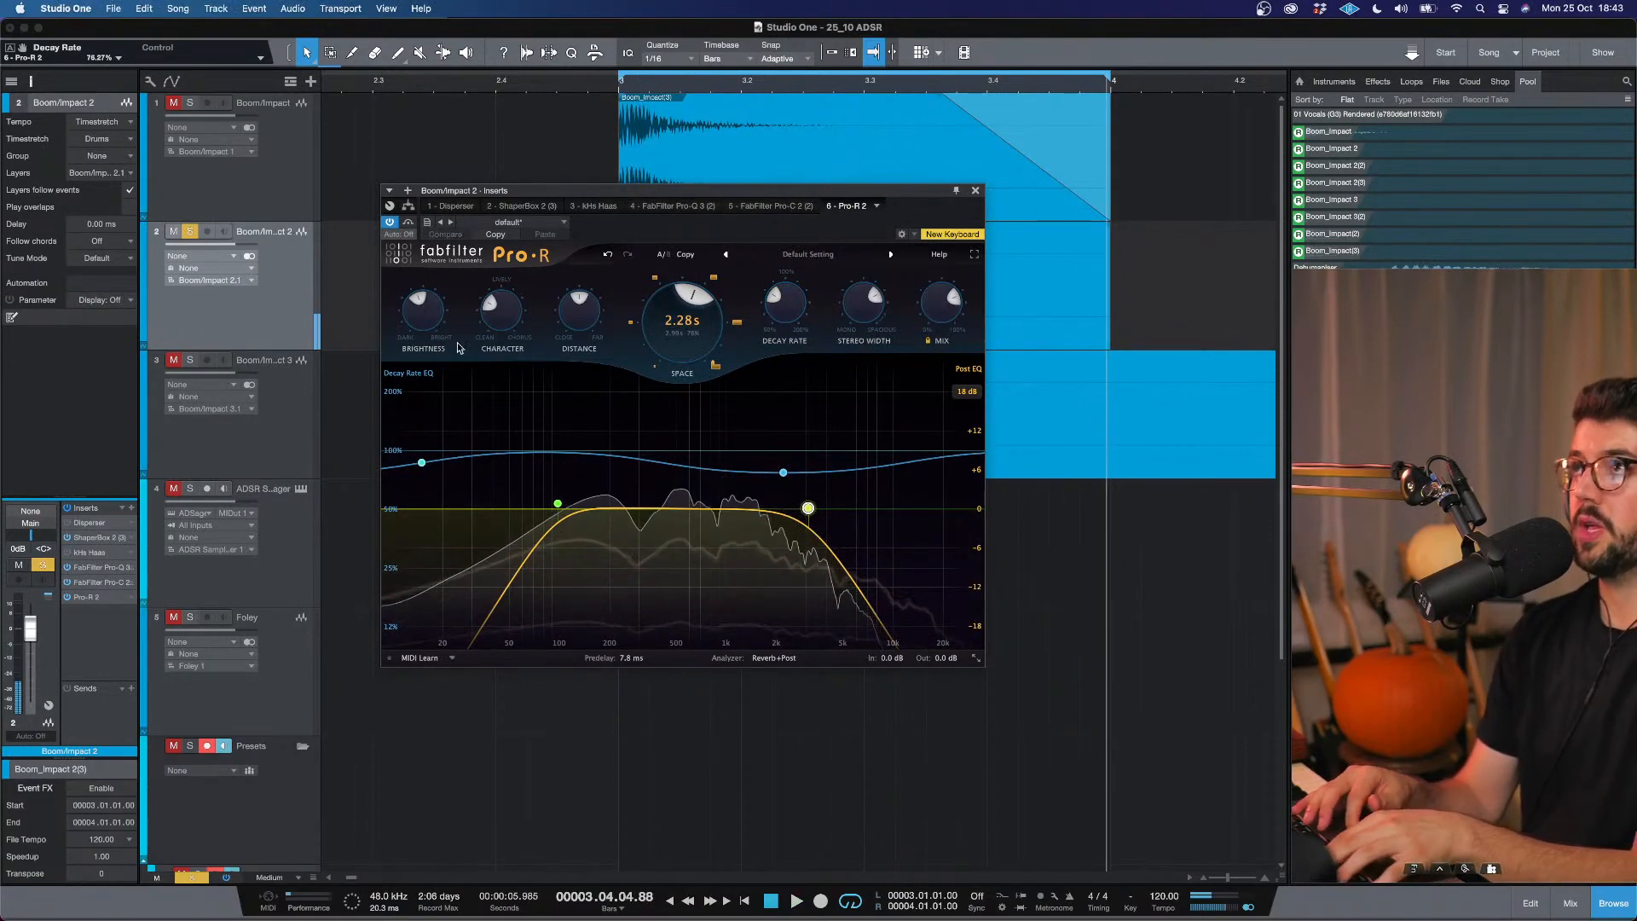
Turn off the solo on Boom/Impact 2 and audition all three Boom/Impact layers together from the start of bar 3.
click(186, 205)
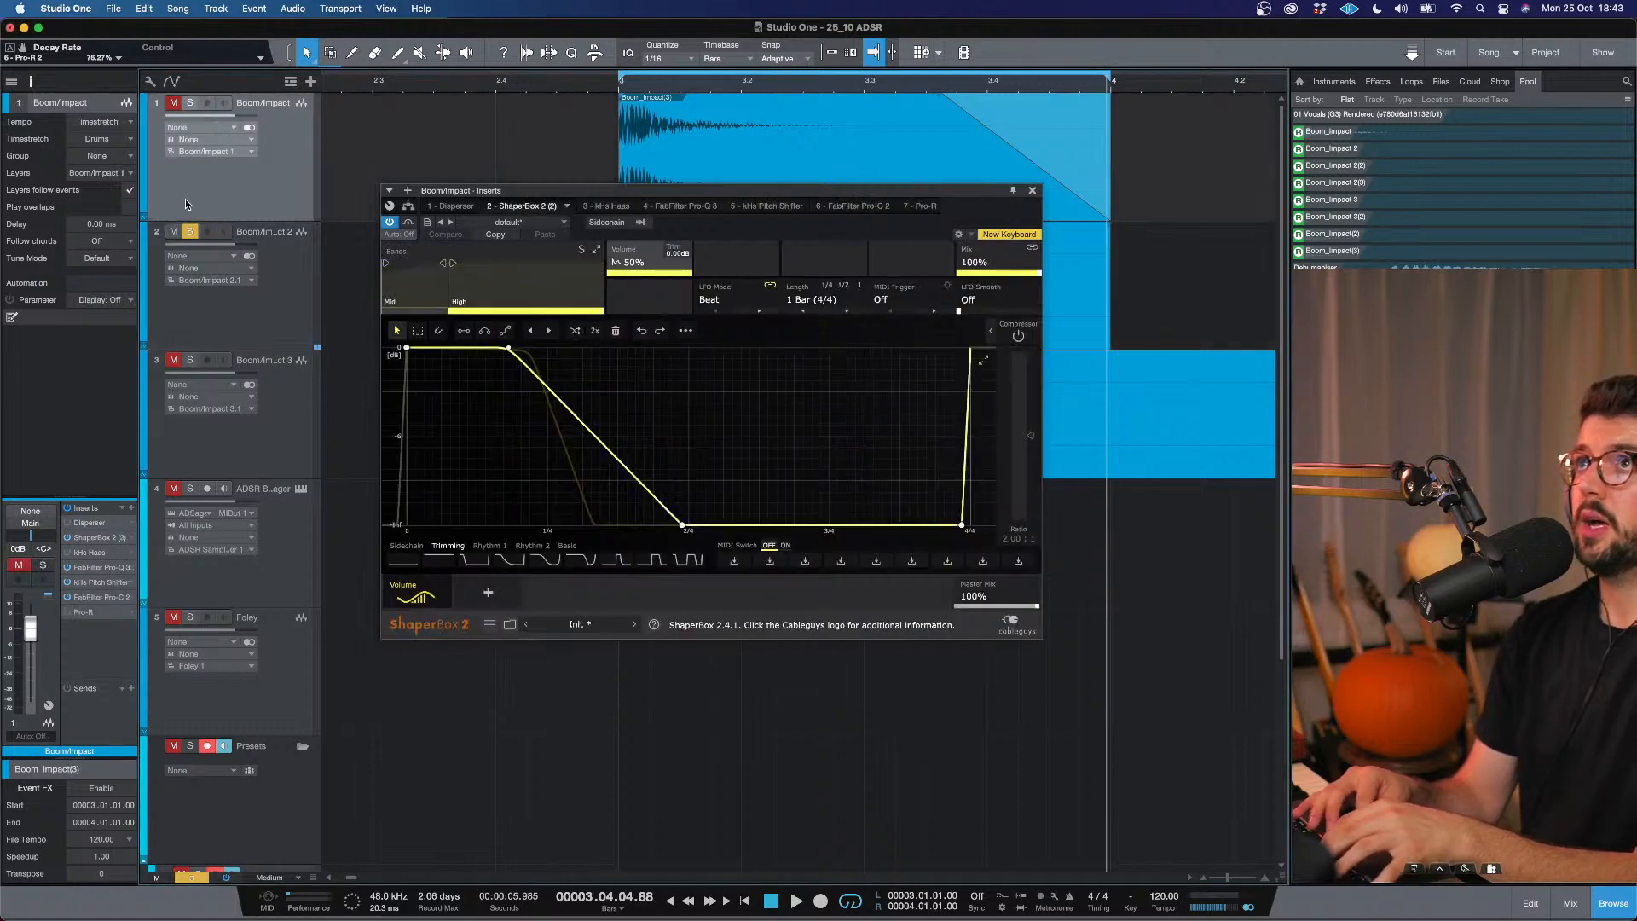
click(190, 229)
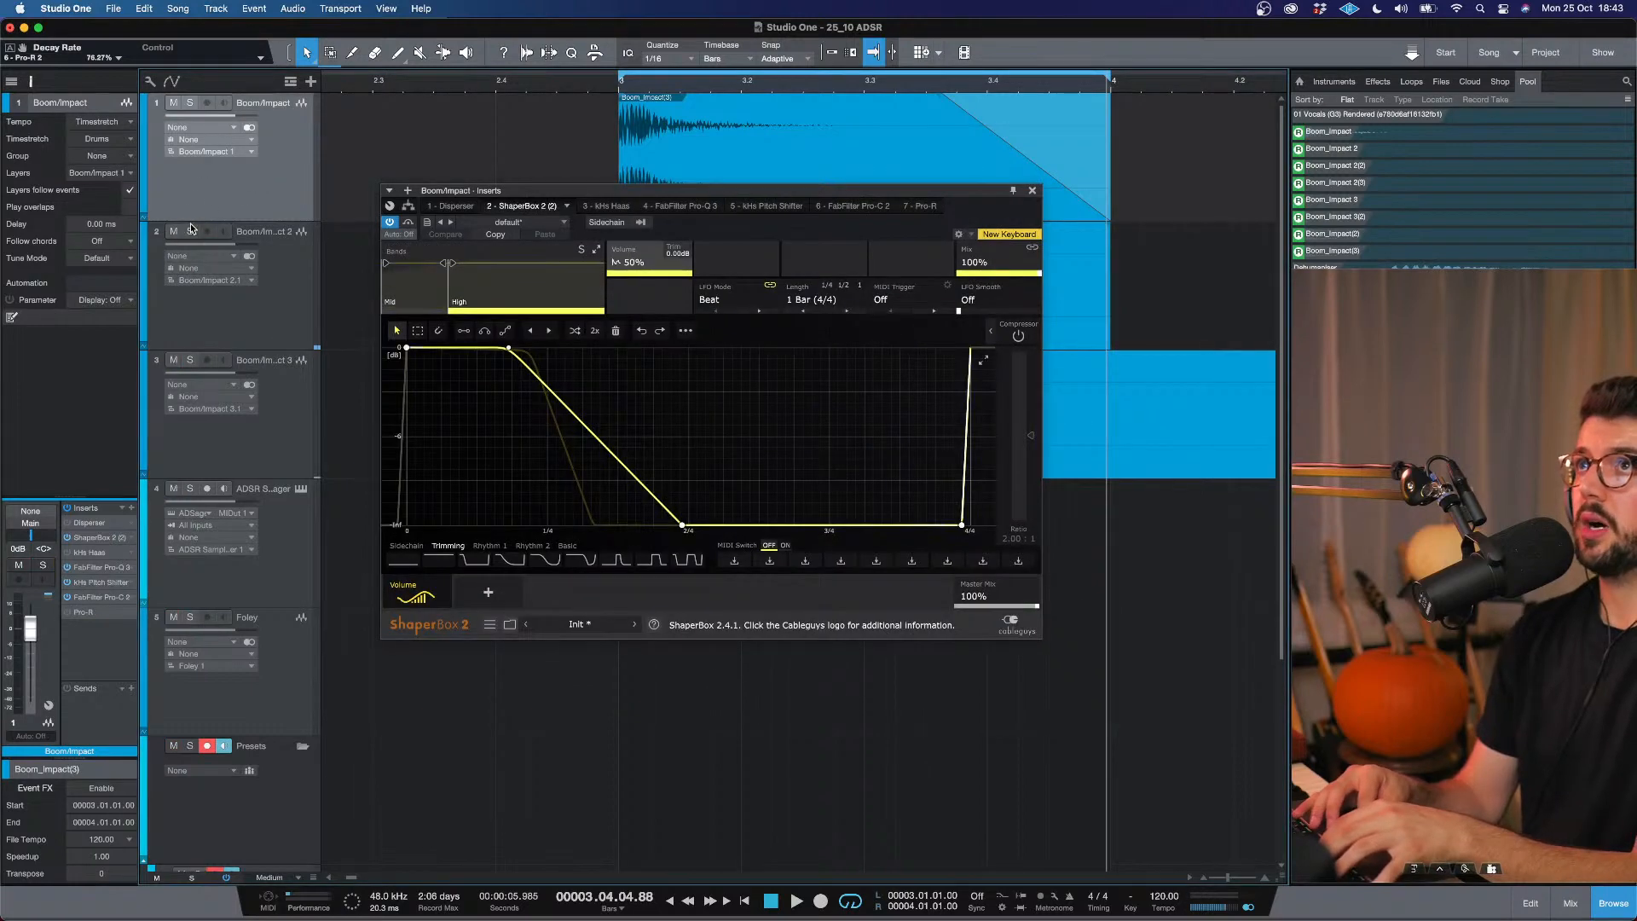
click(620, 85)
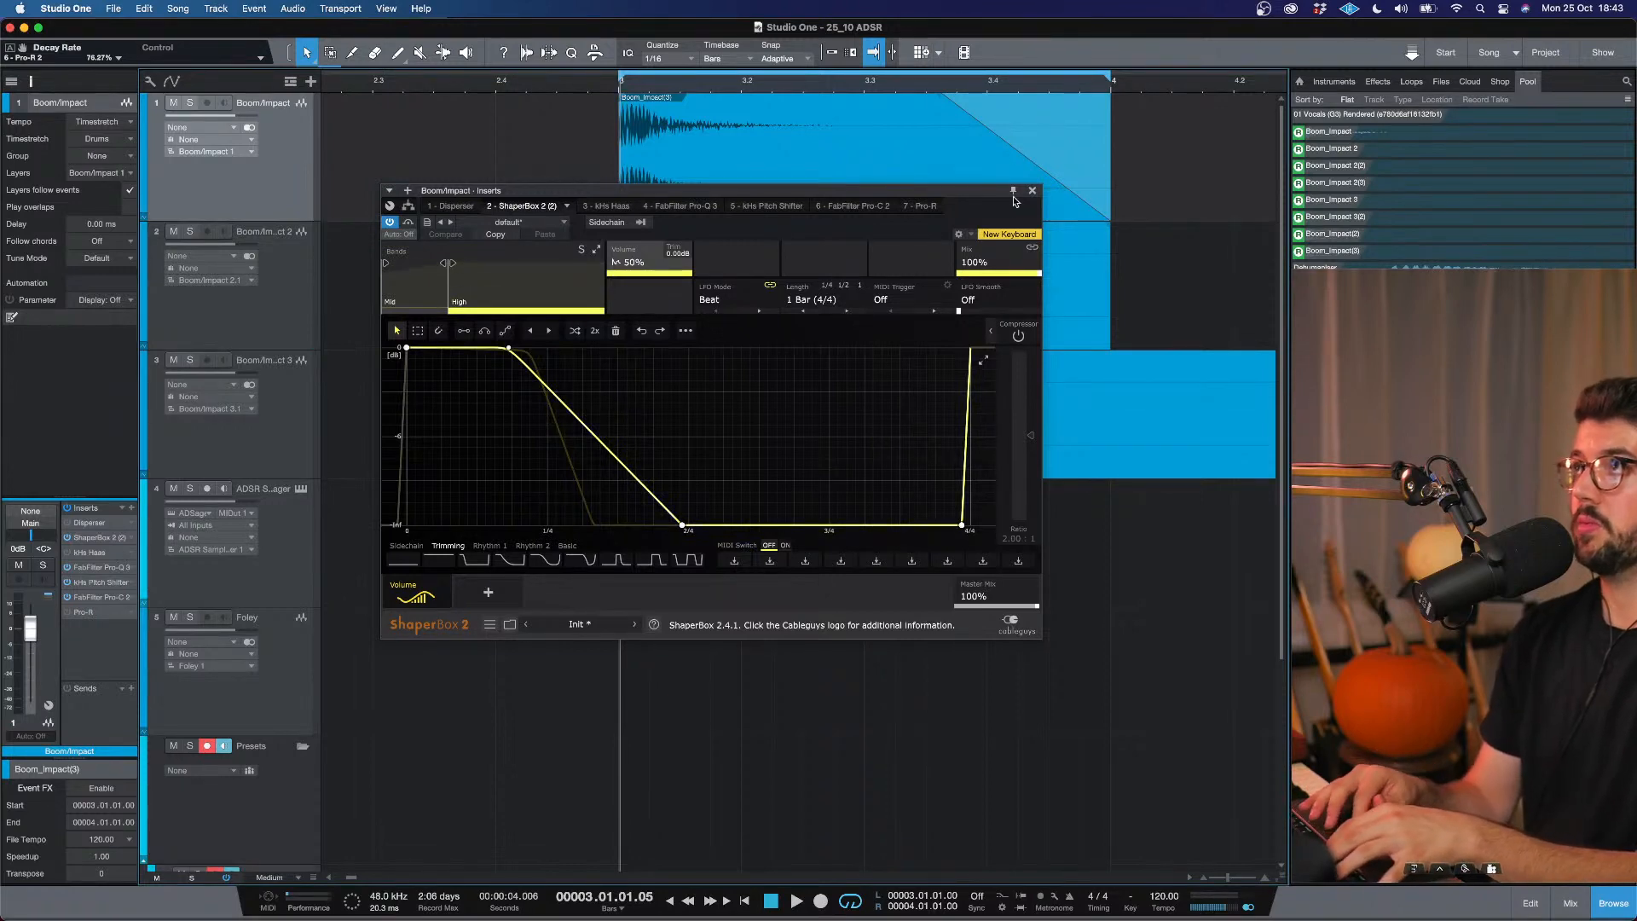
drag(929, 198, 969, 207)
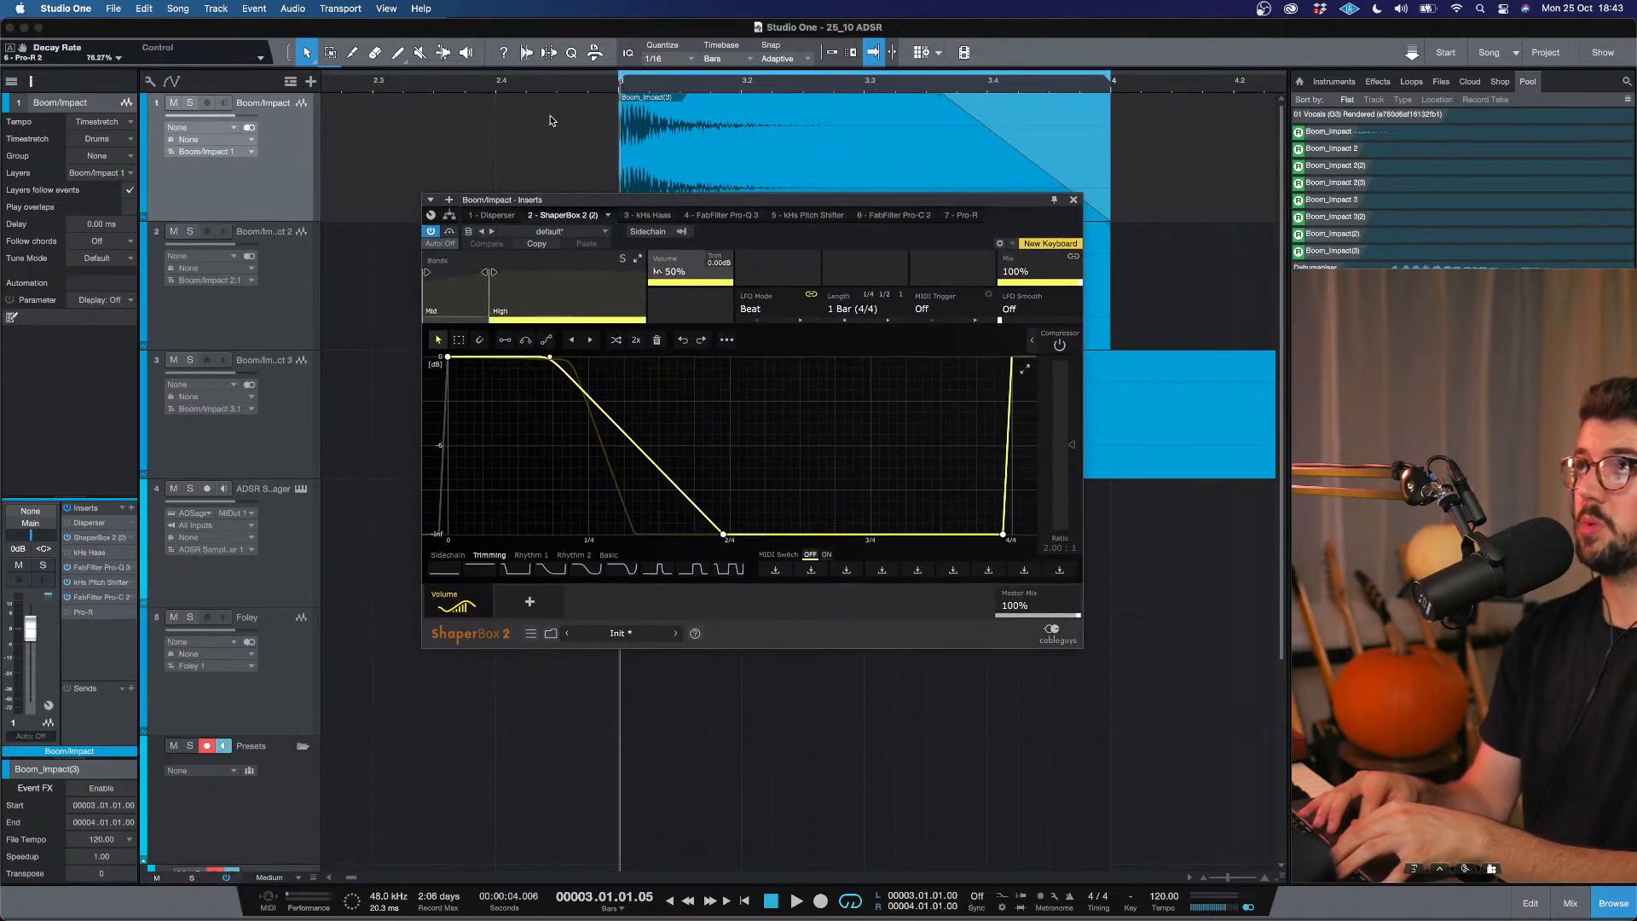
key(space)
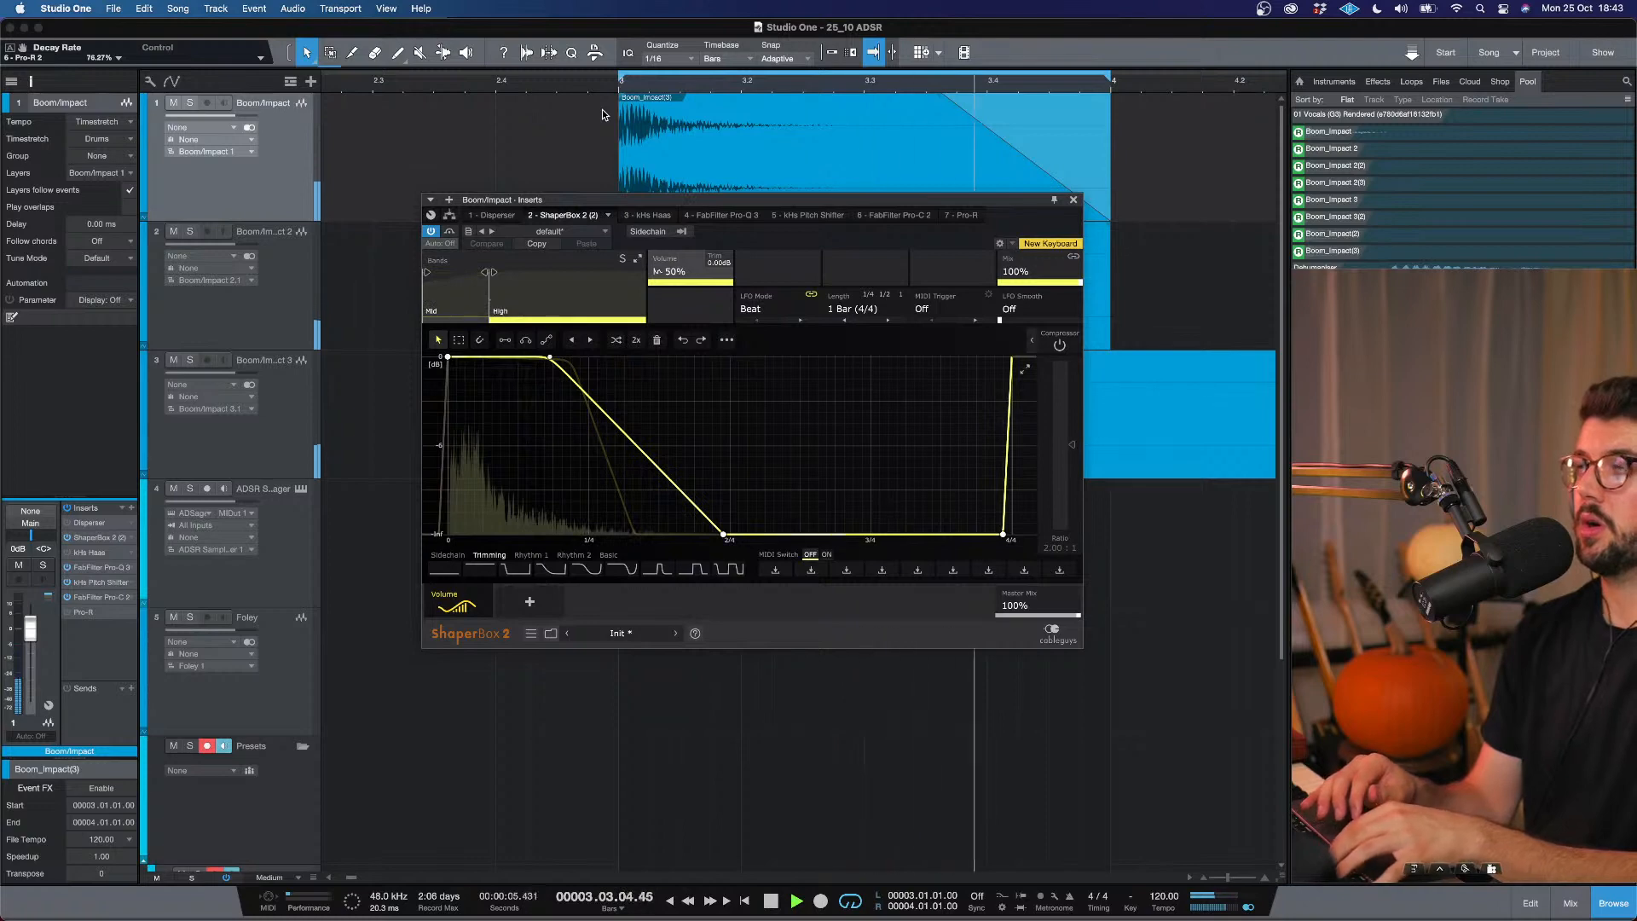
key(space)
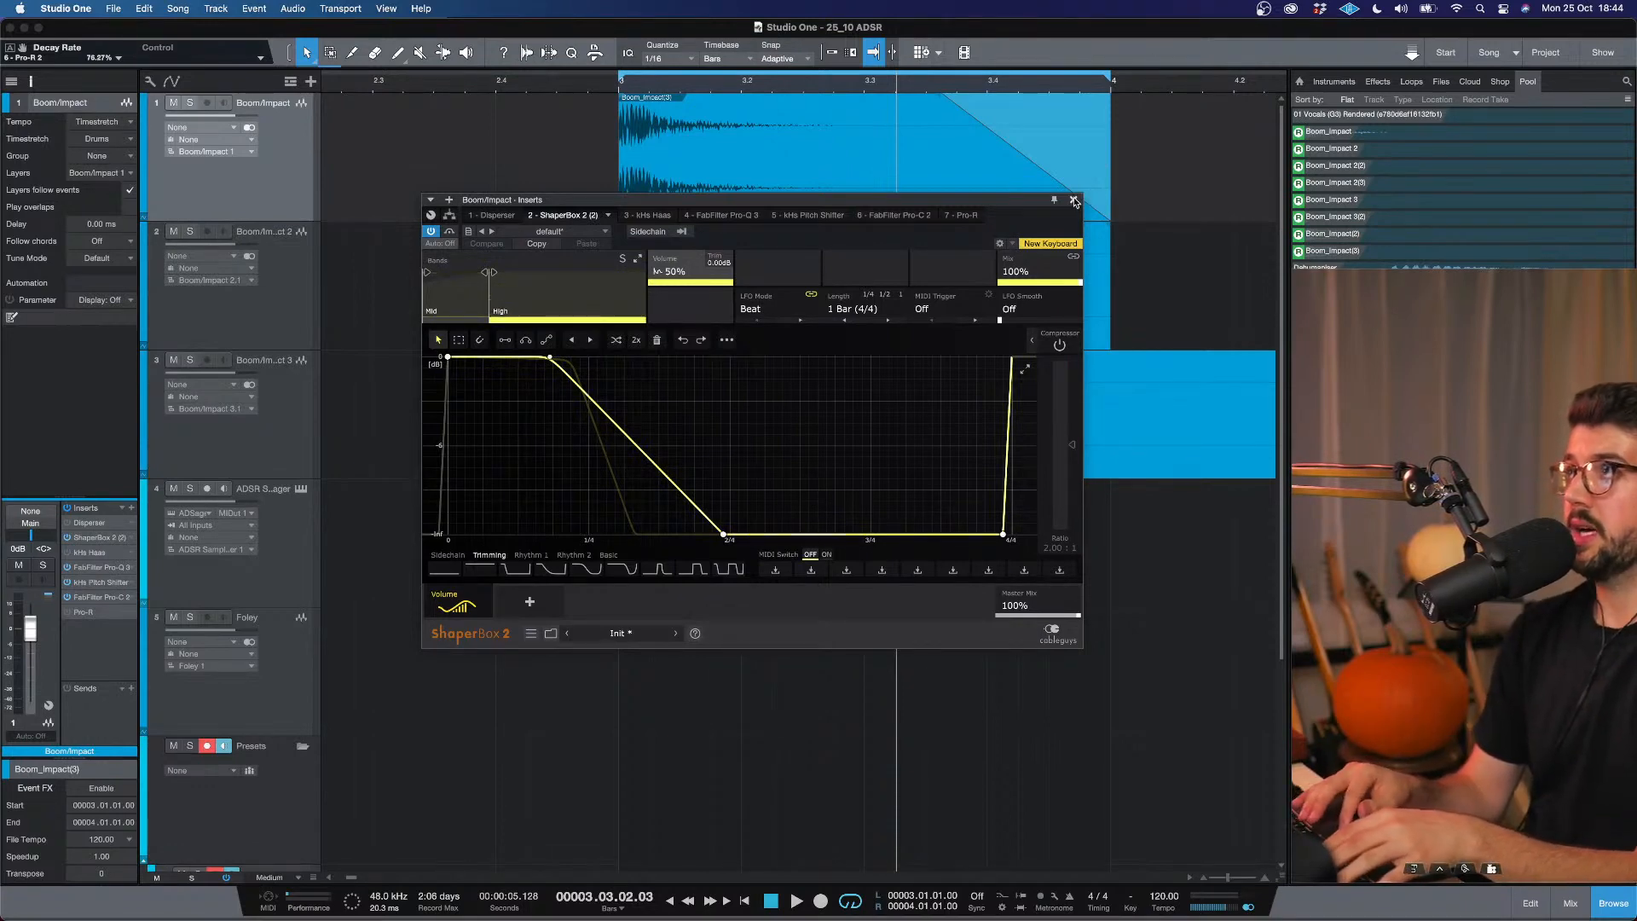
Return the playback position to the start of bar 3, close the plug-in window and audition all three Boom/Impact layers.
click(618, 92)
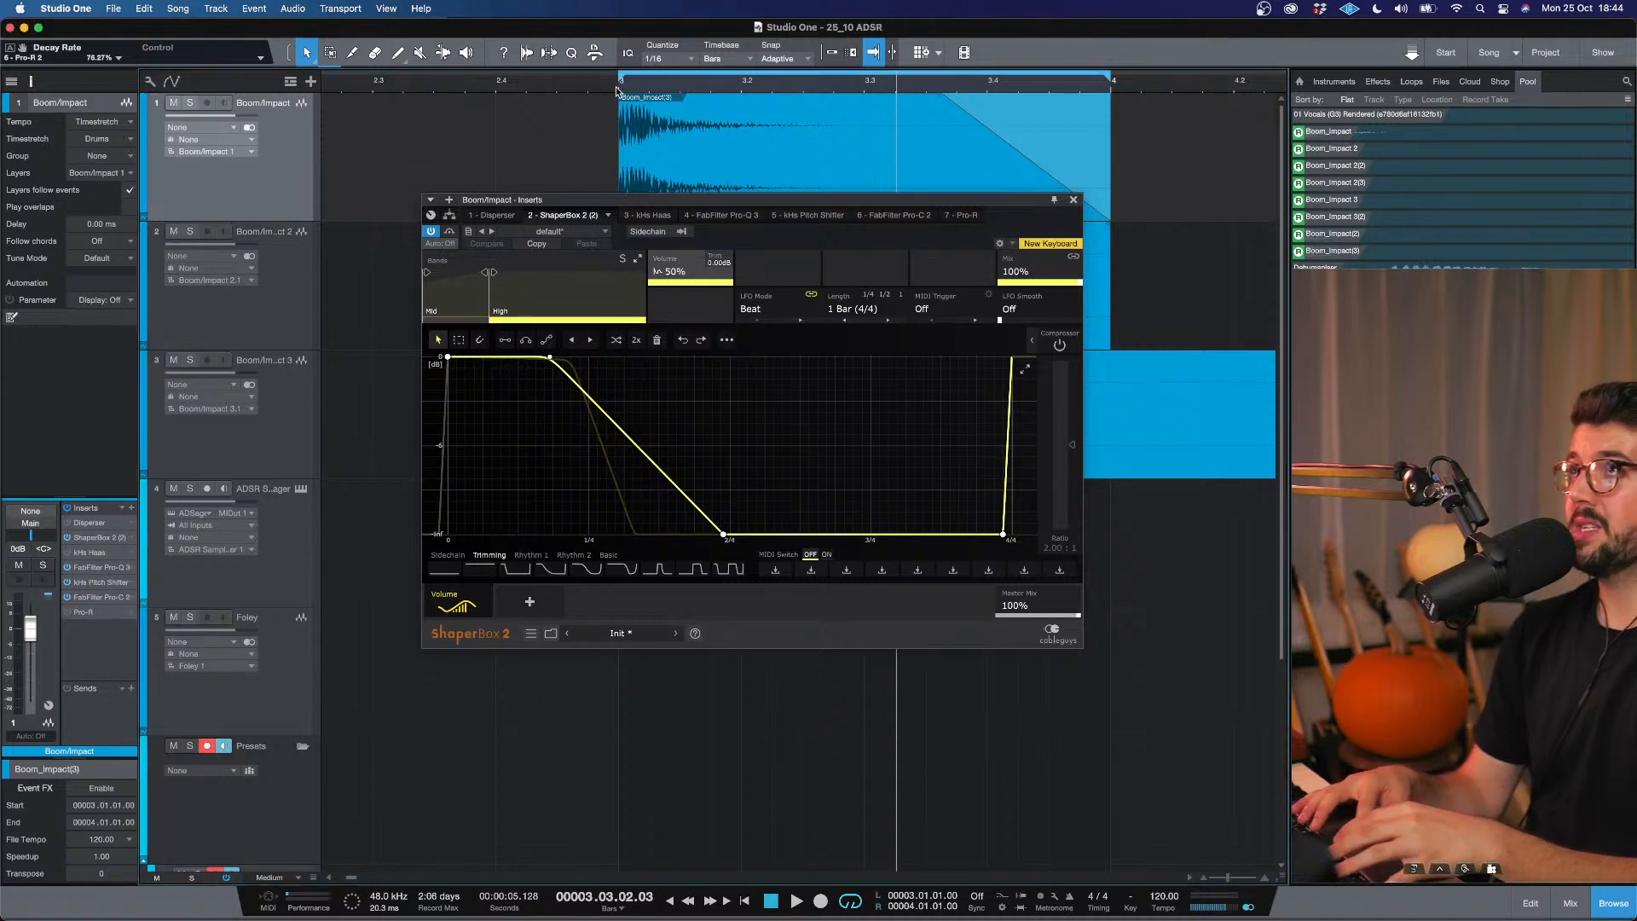
click(617, 92)
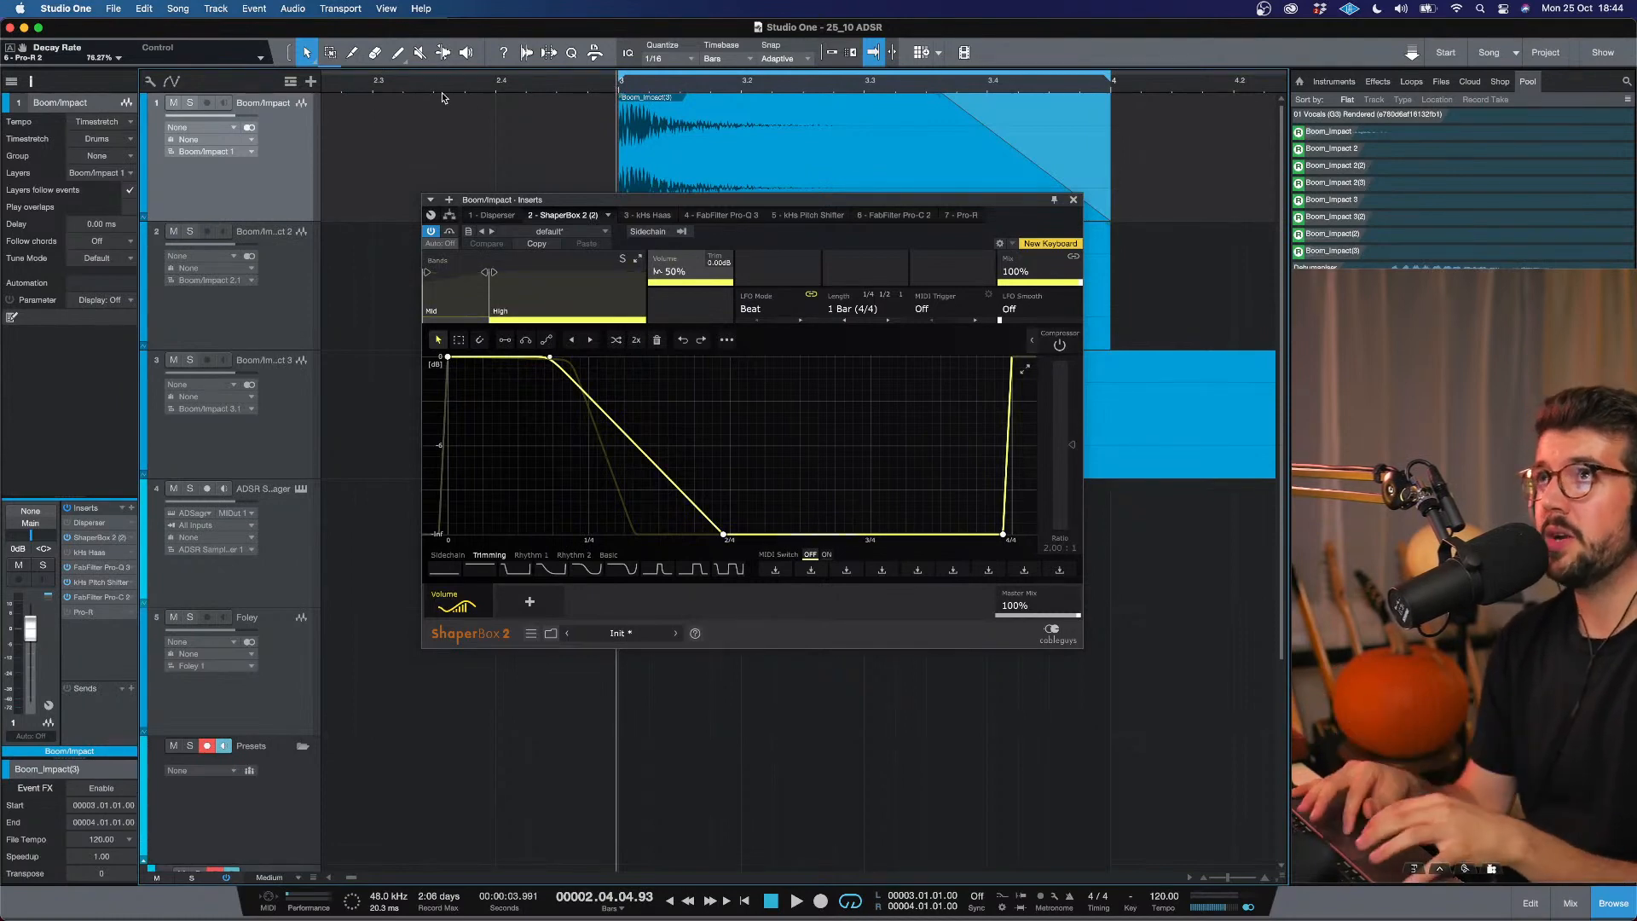
click(1073, 199)
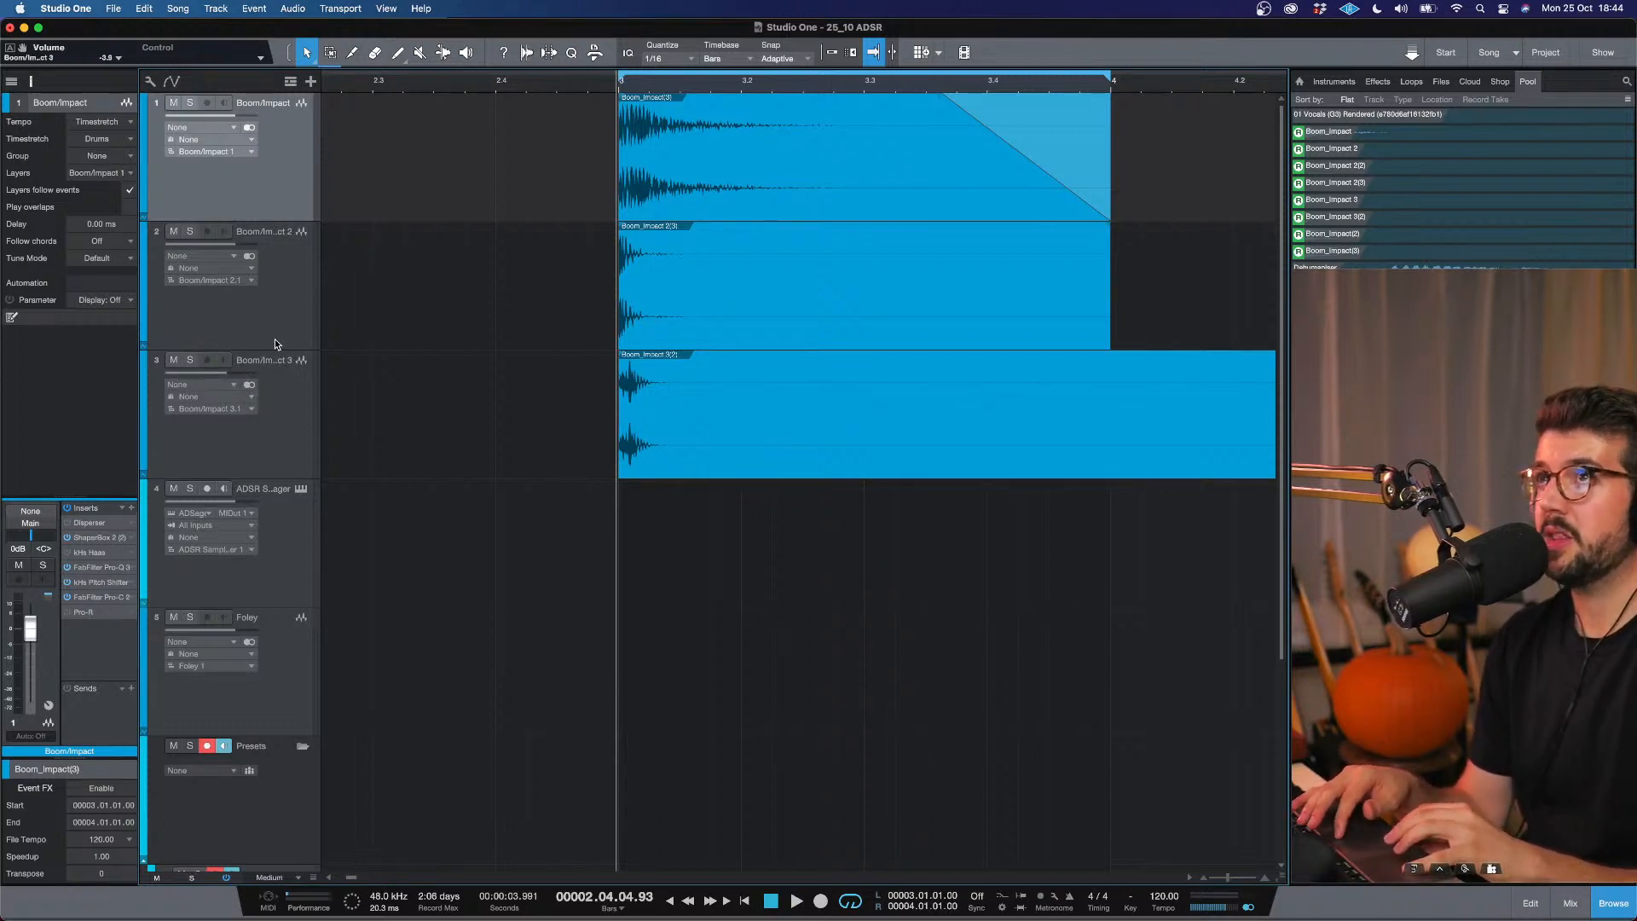
key(space)
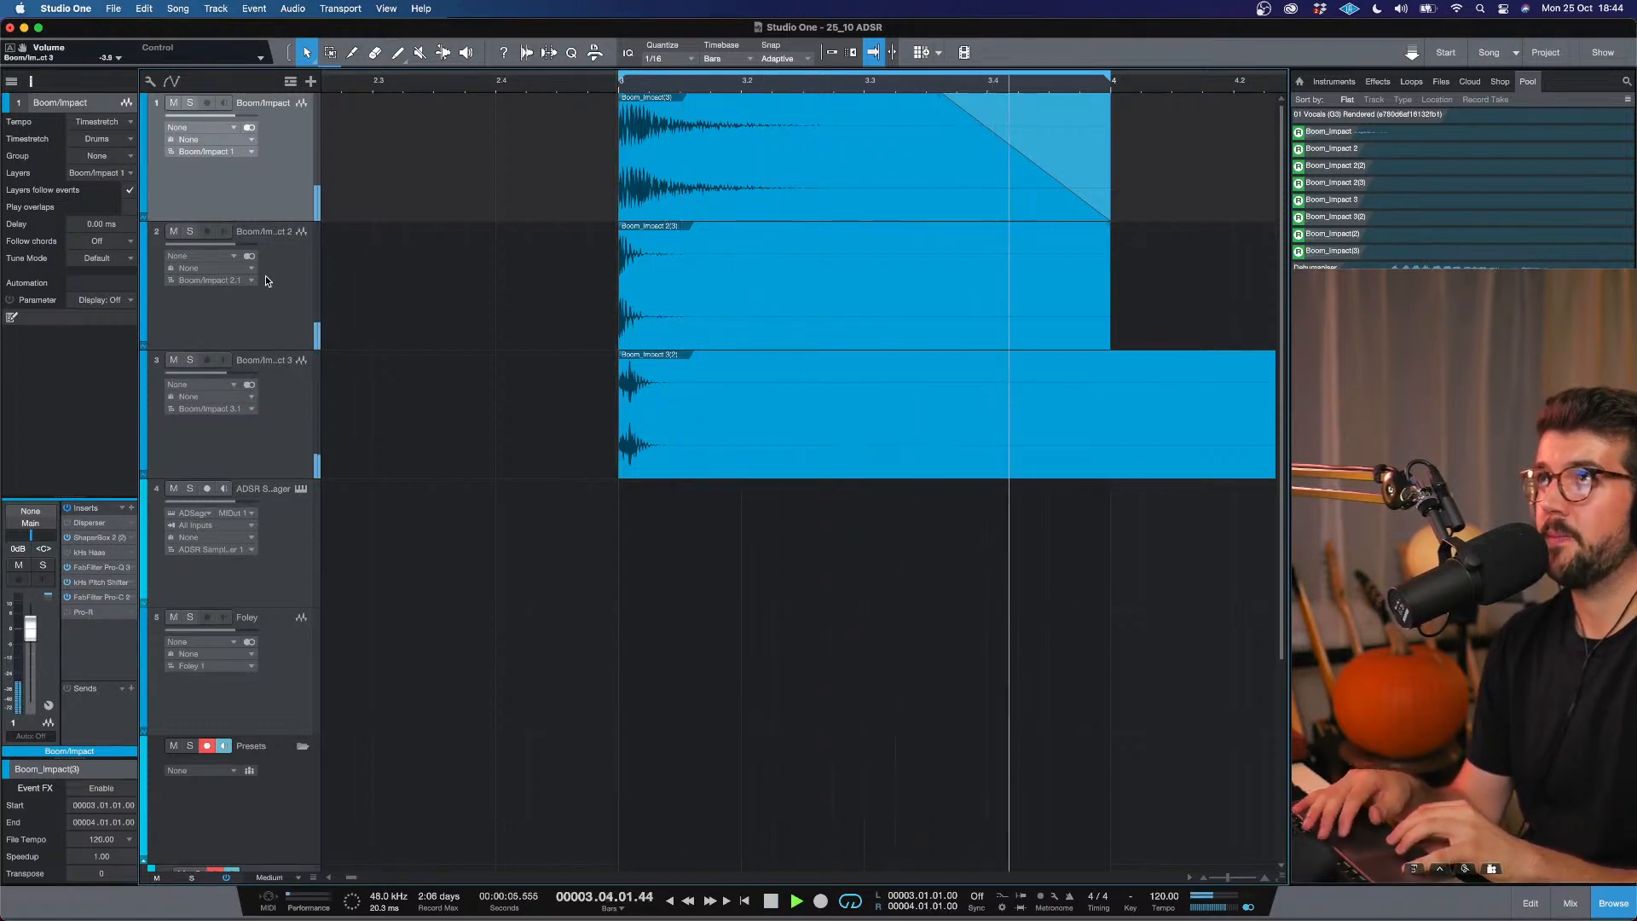
Activate the kHs Haas insert on Boom/Impact 3 and return the playback position to the start of bar 3.
click(299, 393)
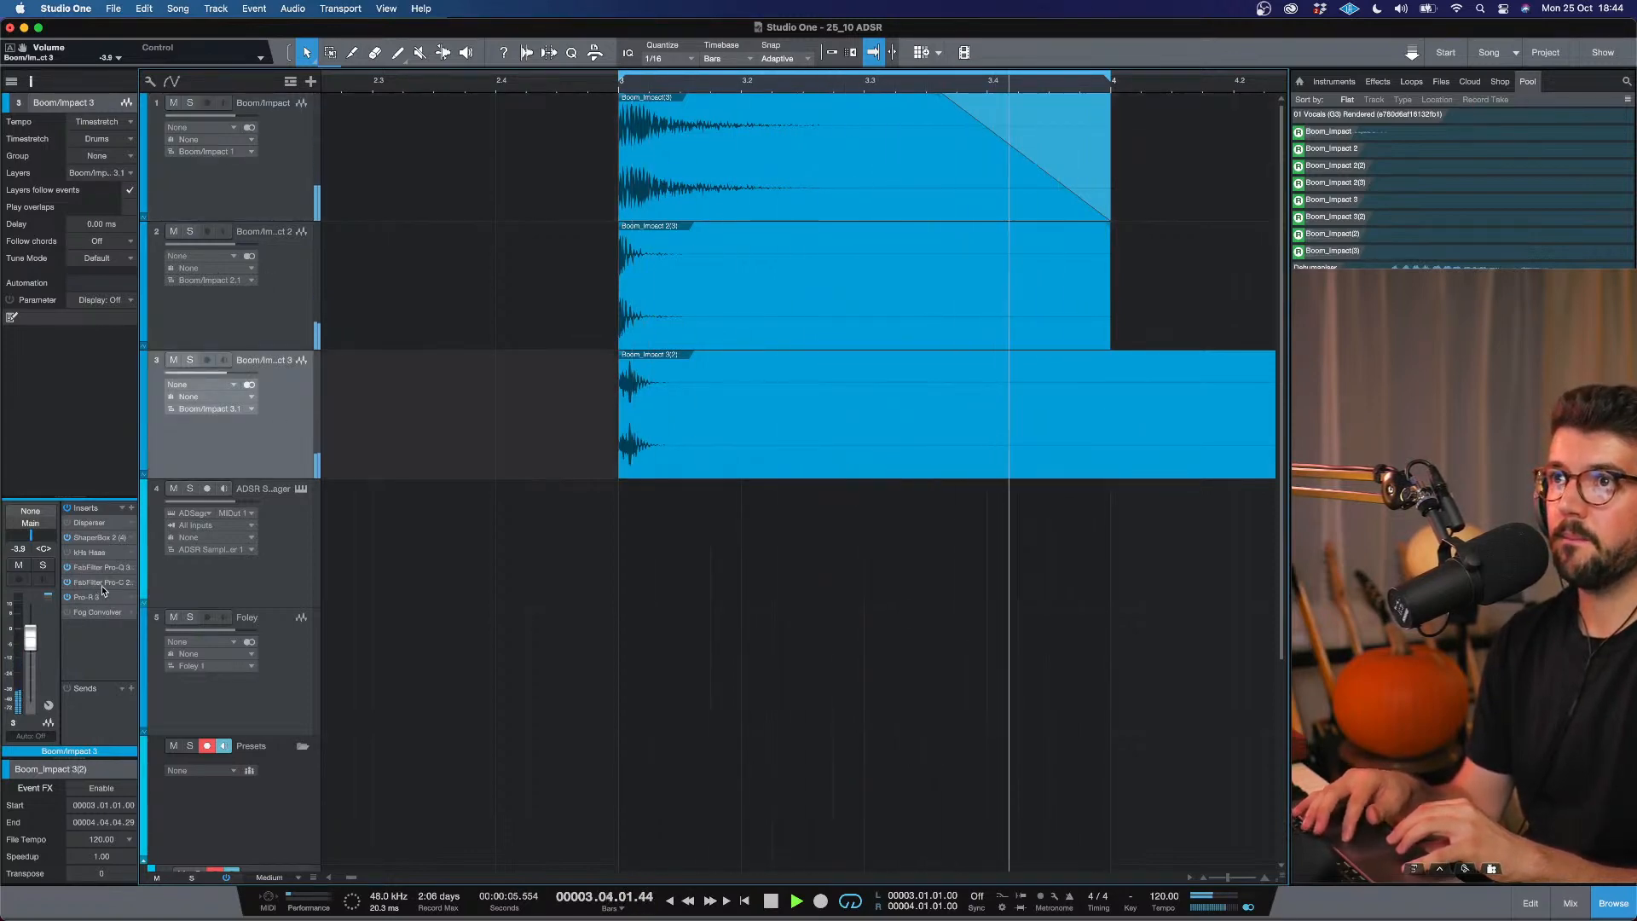
key(space)
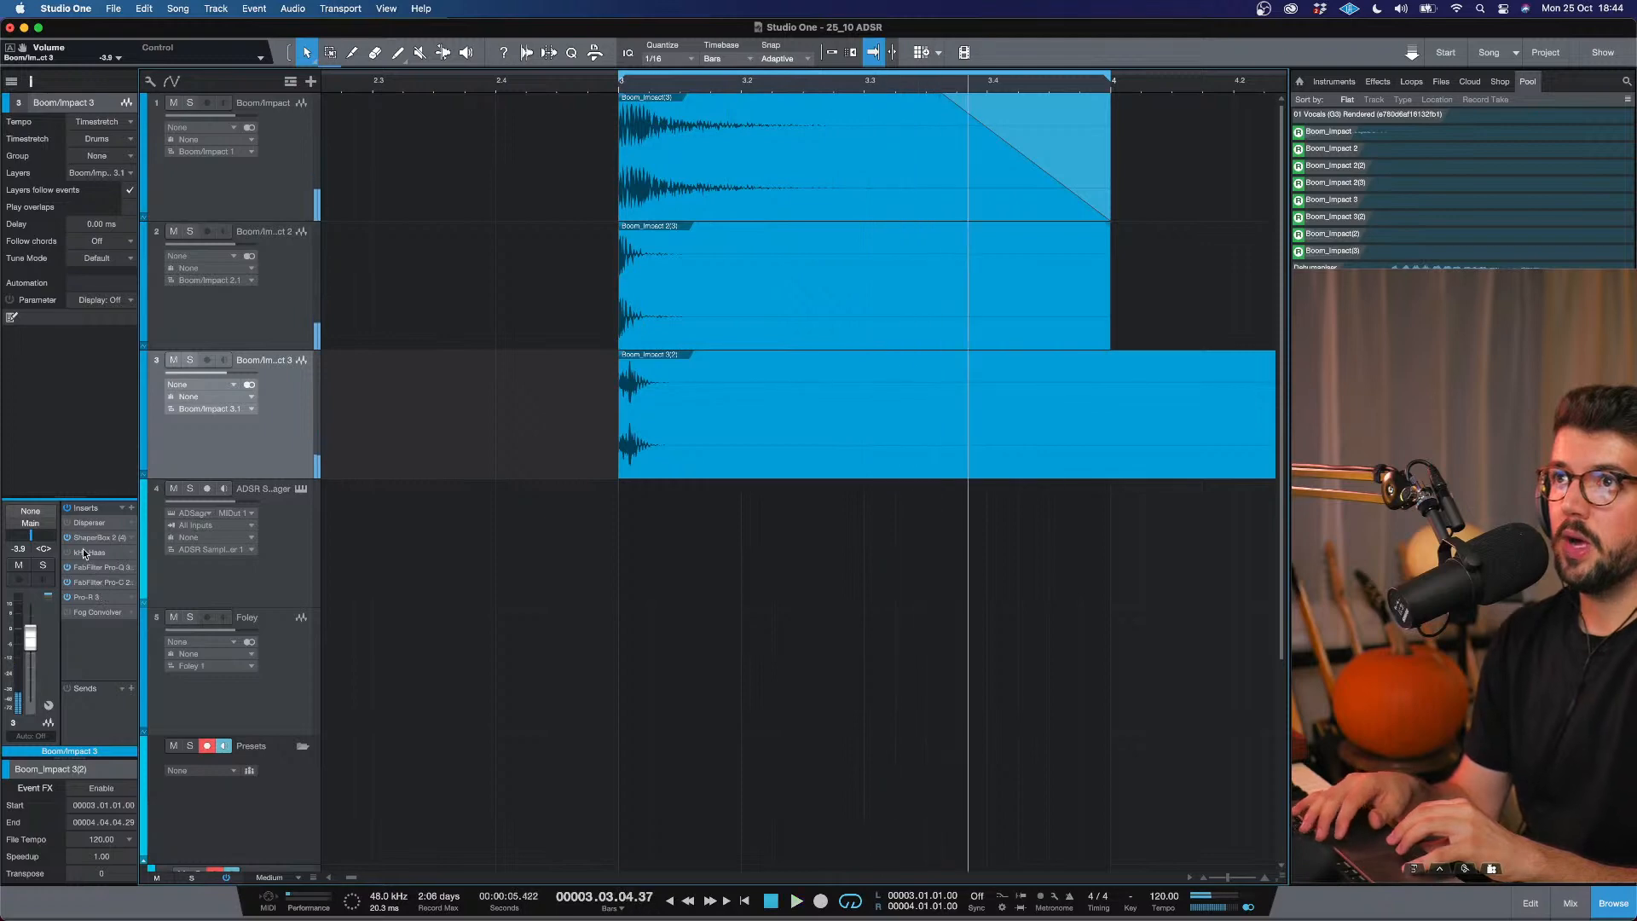
click(89, 552)
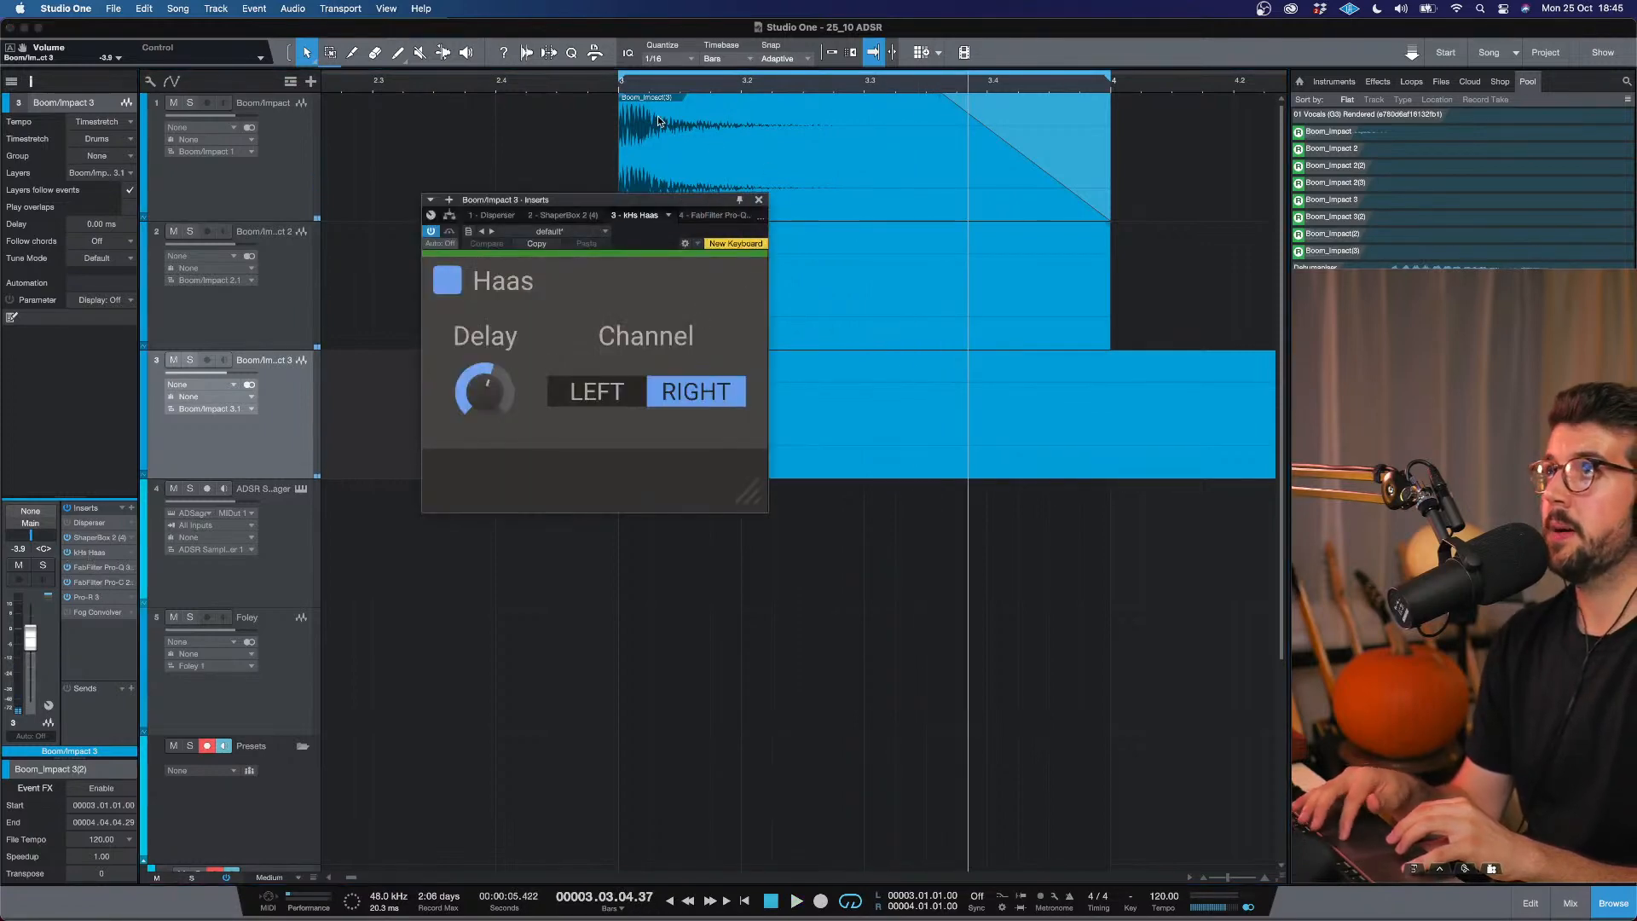
click(621, 86)
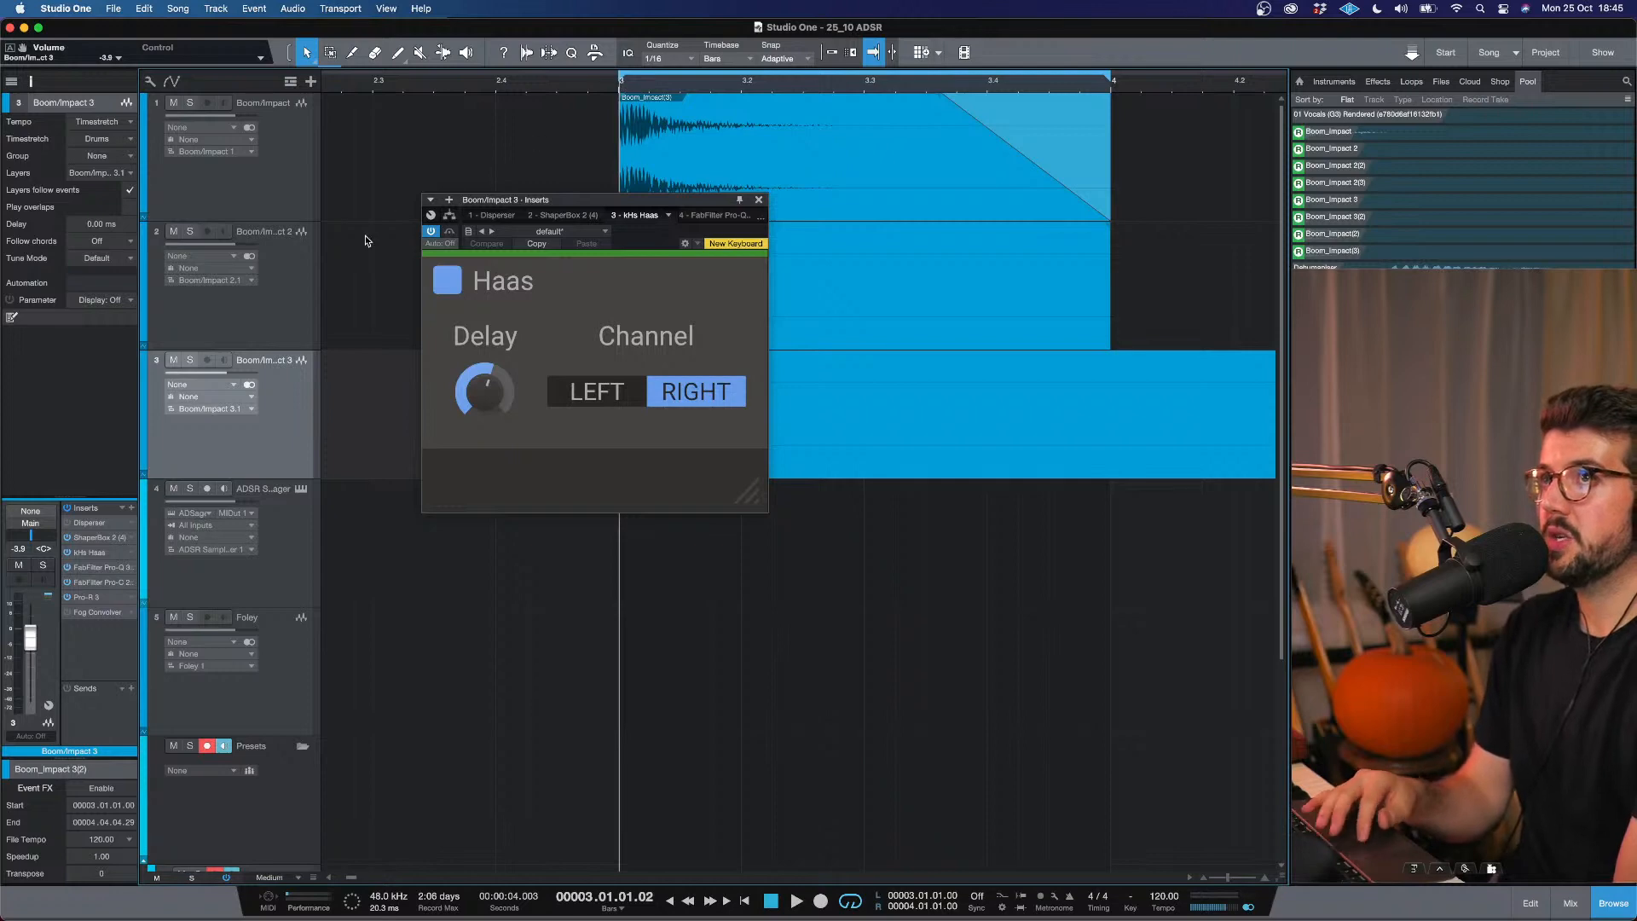
Audition only the Boom/Impact and Boom/Impact 2 layers together, without Boom/Impact 3.
click(189, 233)
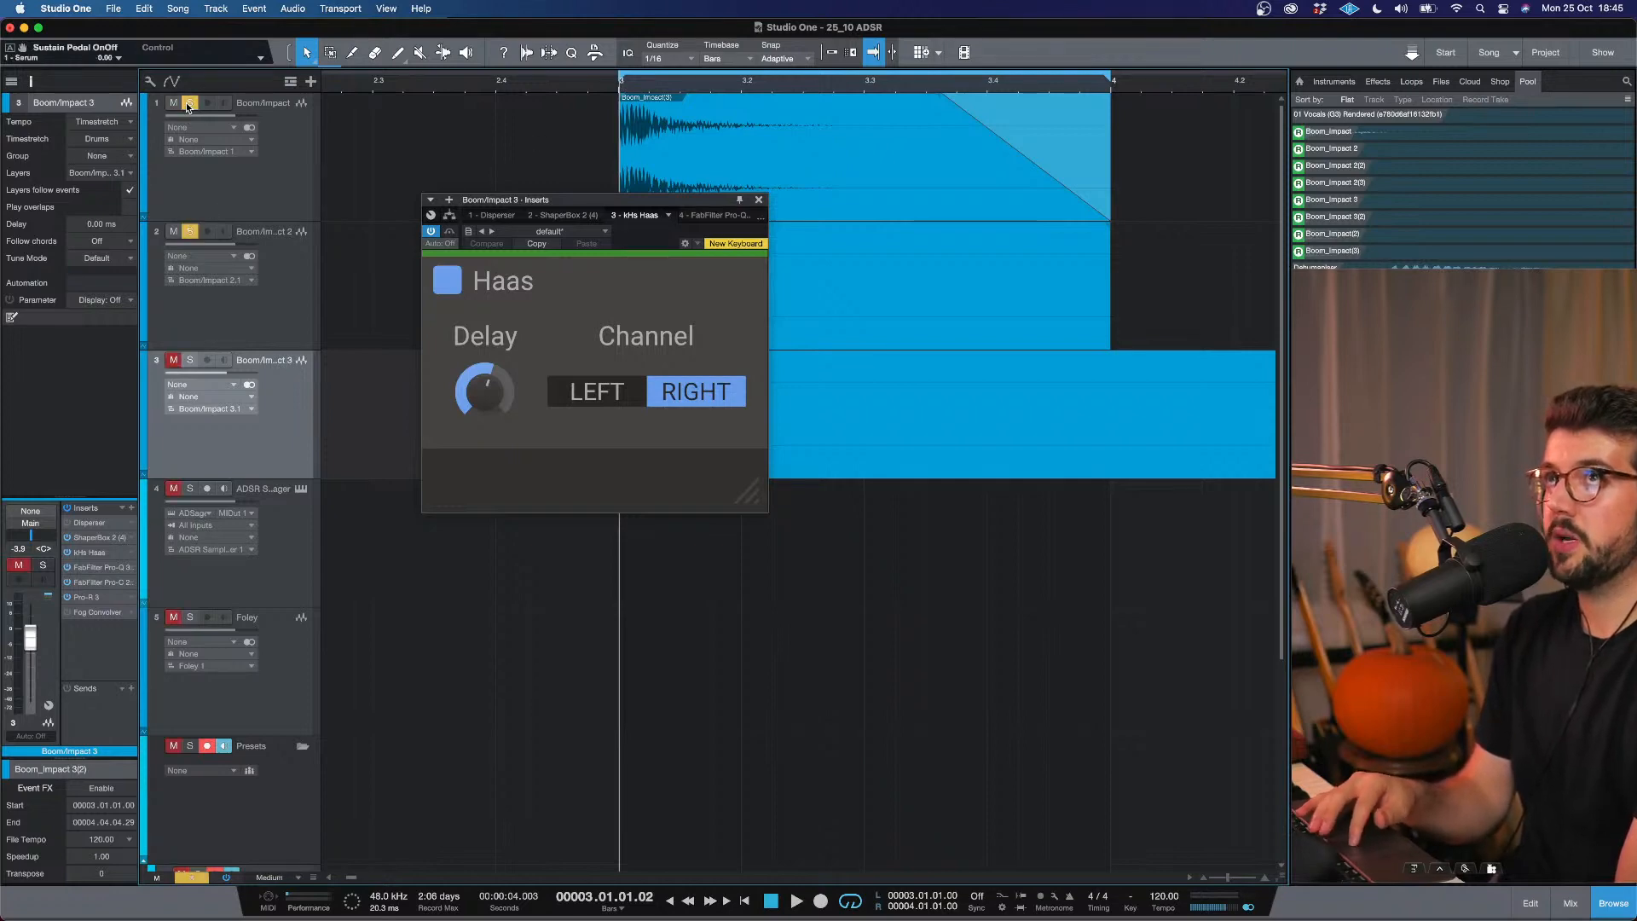
key(space)
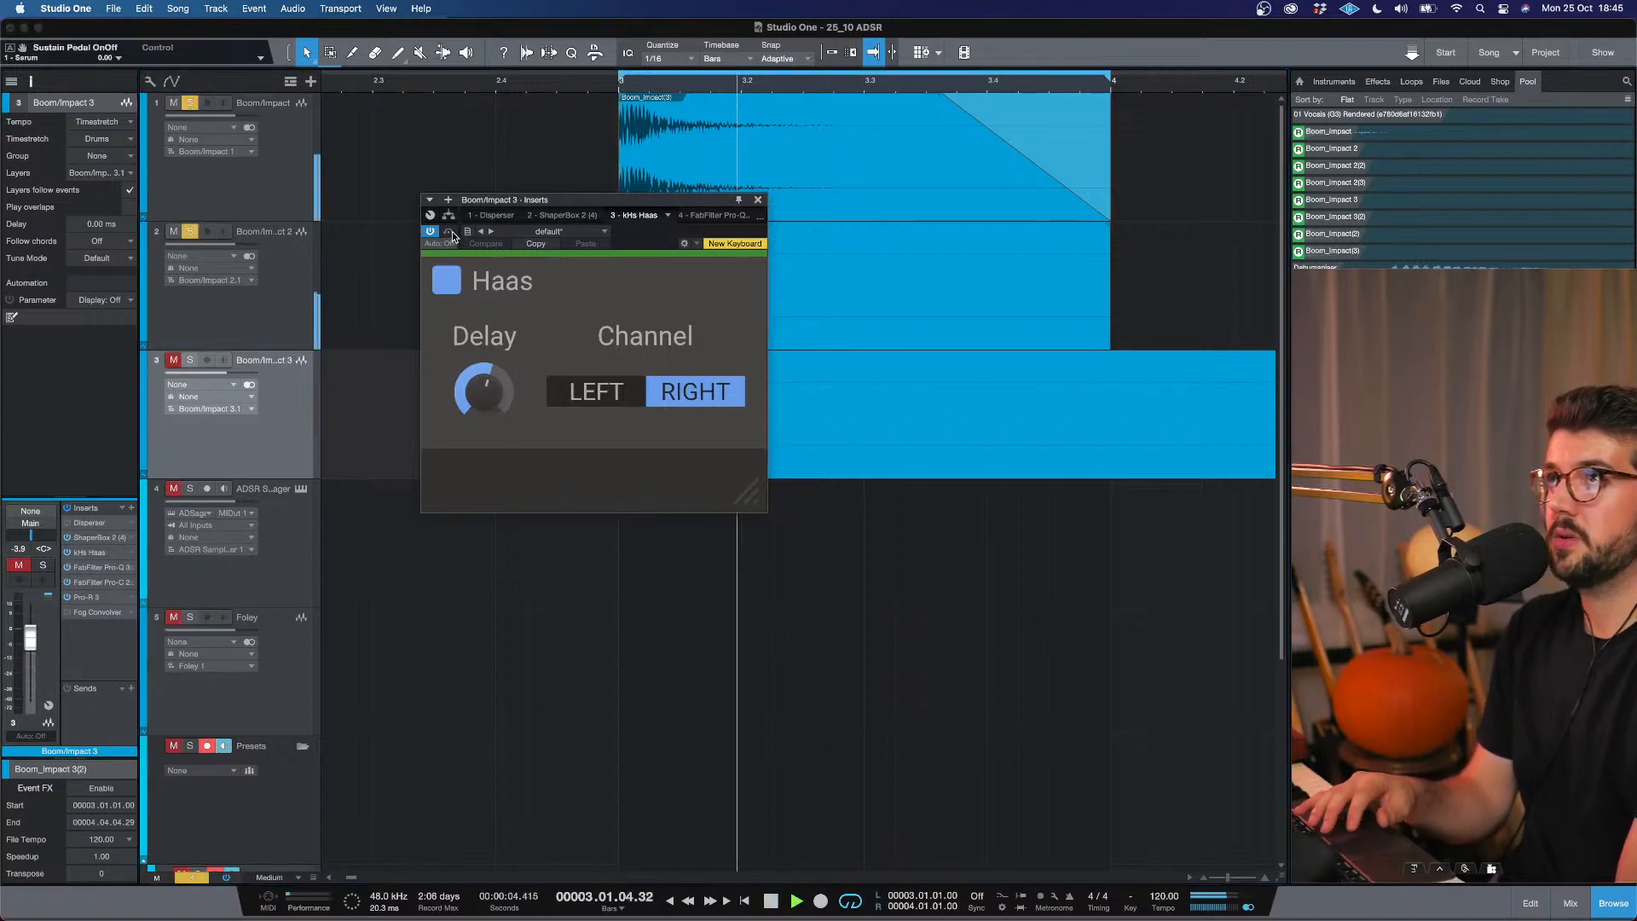
key(space)
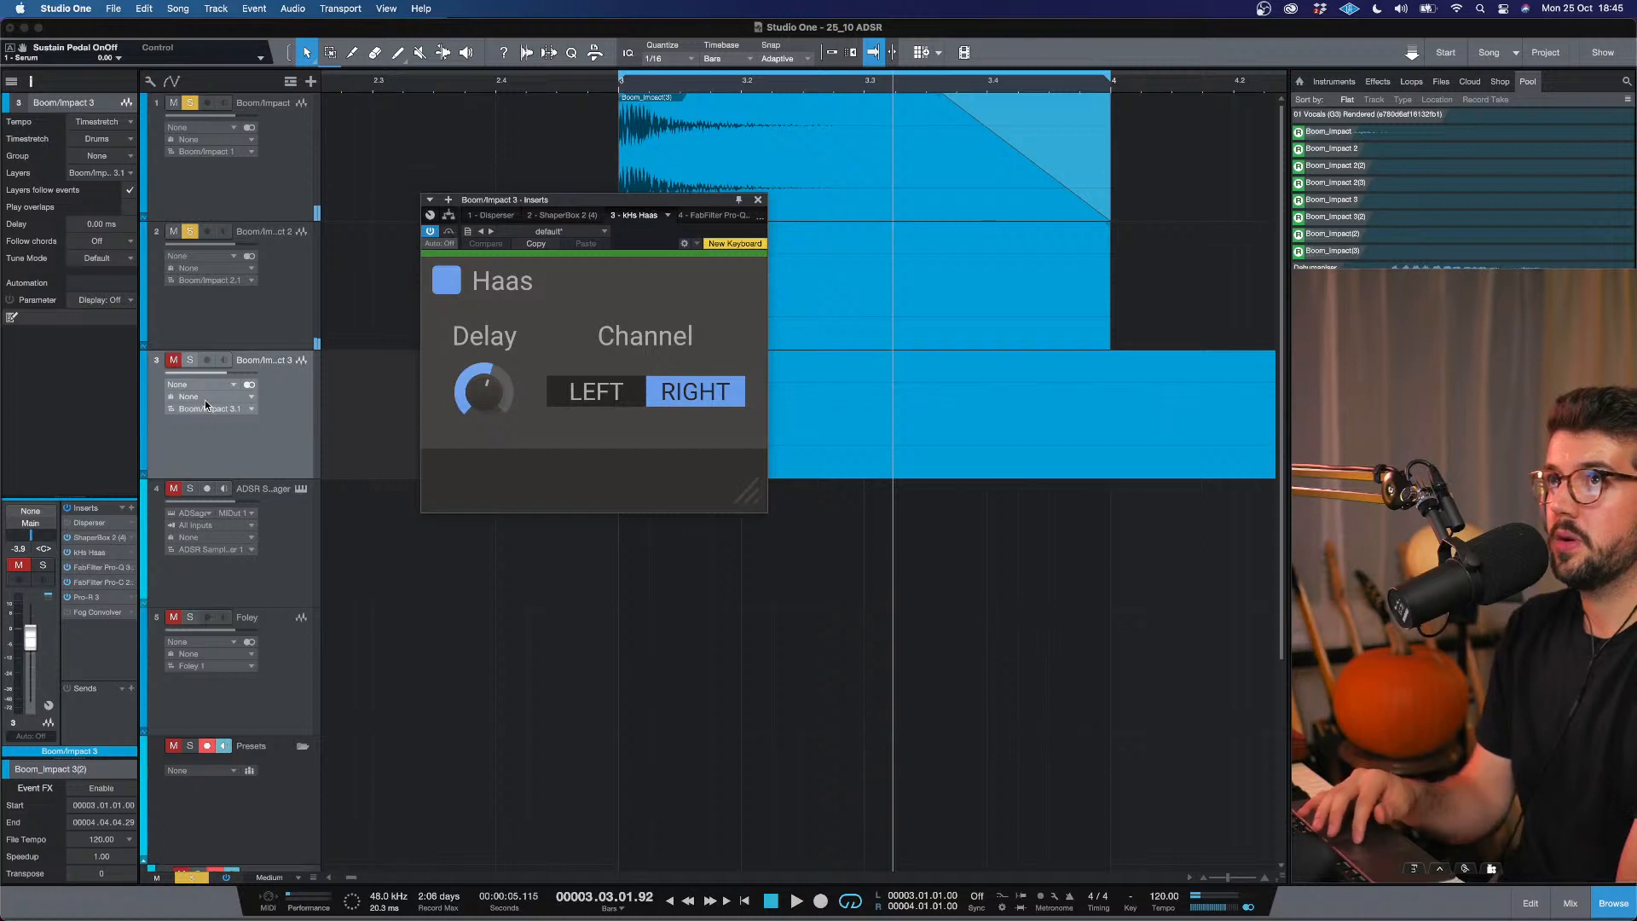
click(191, 232)
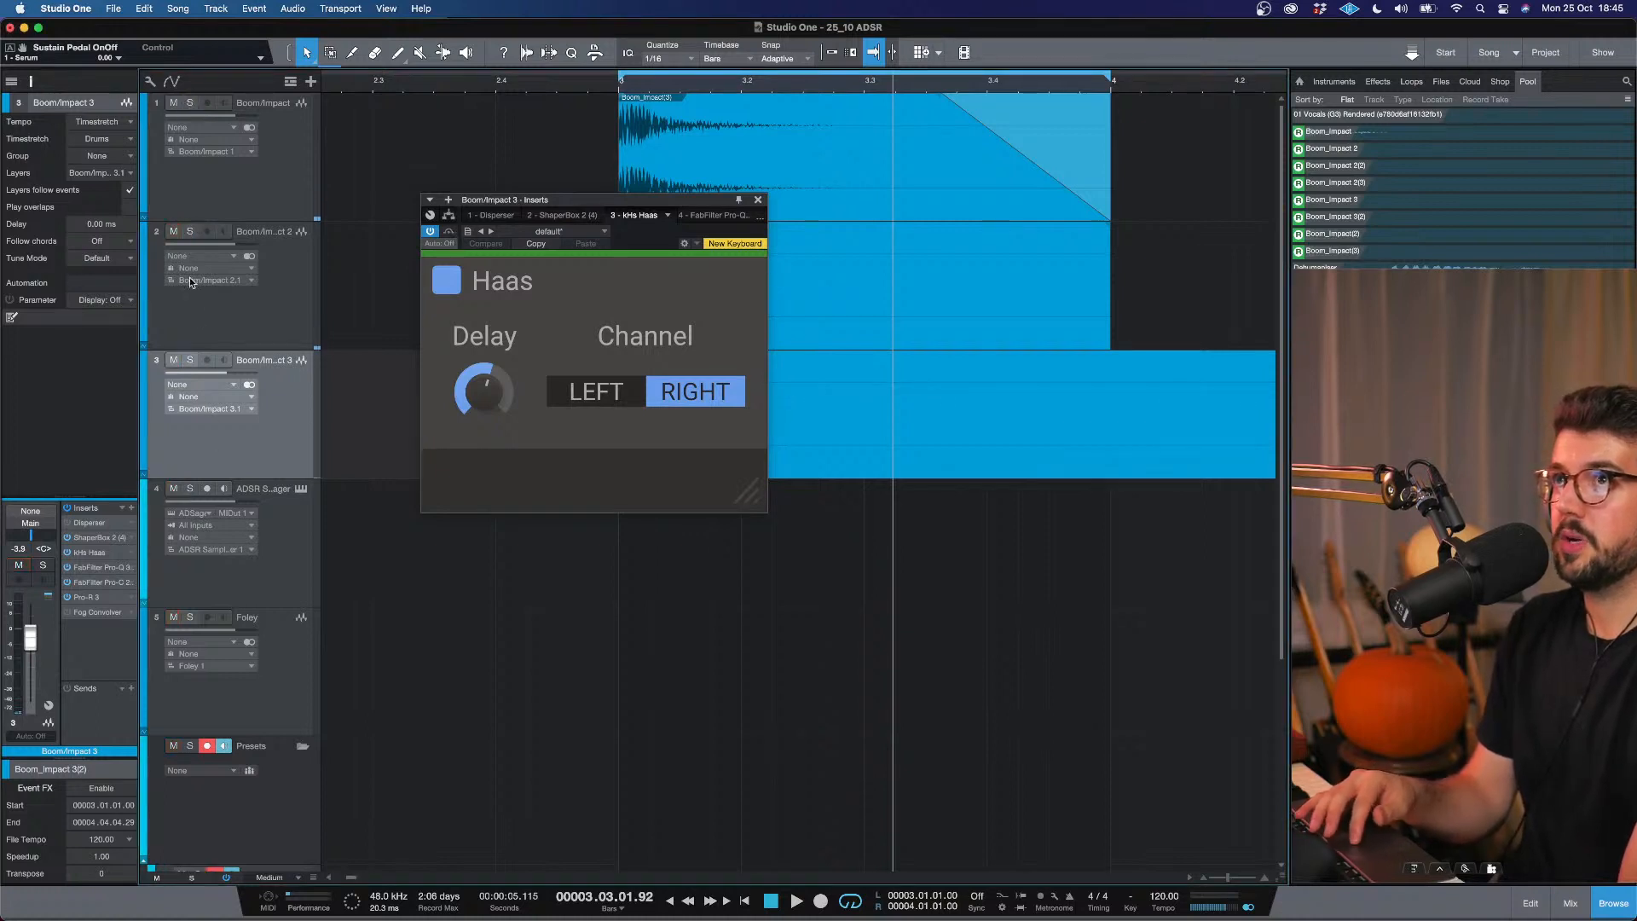
Solo Boom/Impact 3 and compare its sound with the Haas effect disabled and enabled.
click(189, 362)
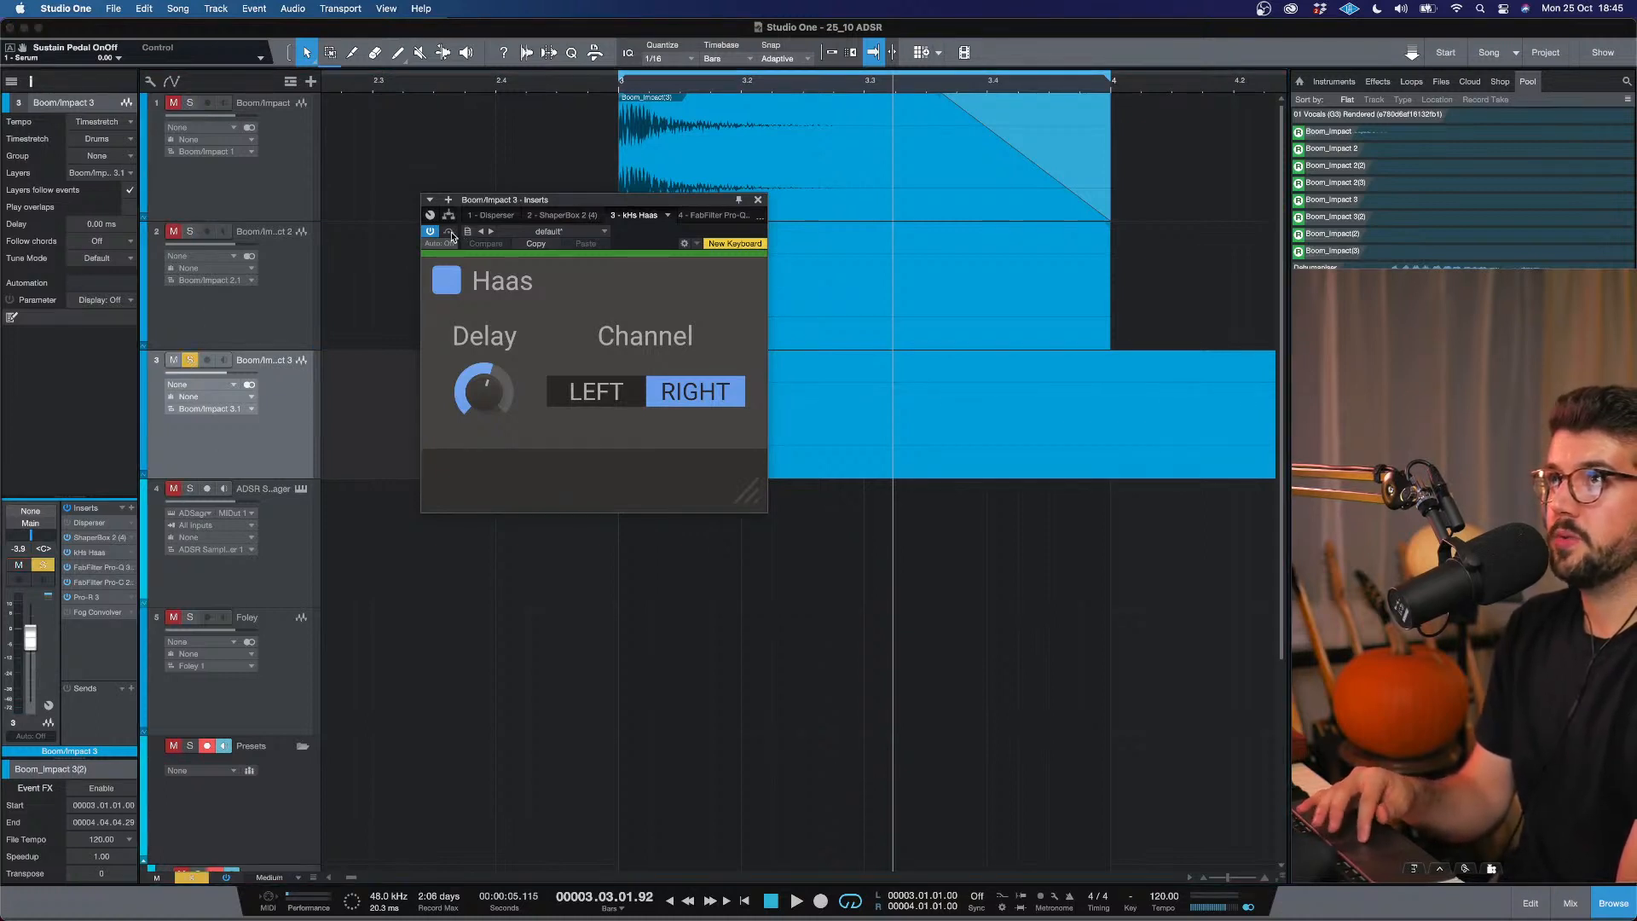
mouse_move(504, 289)
mouse_move(453, 285)
key(space)
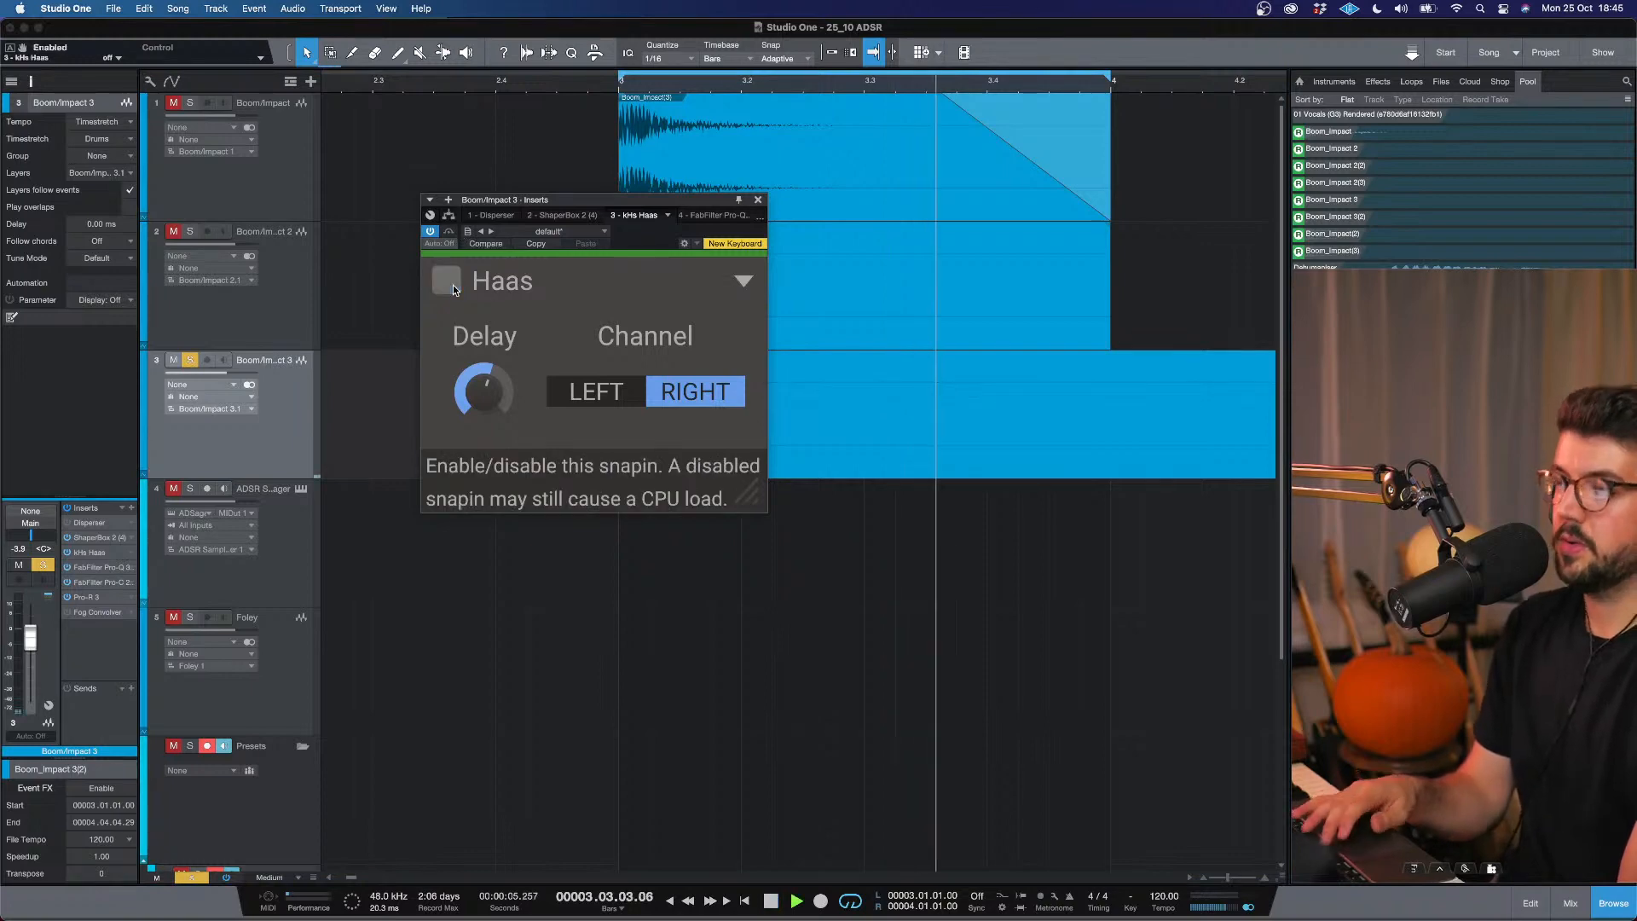
key(space)
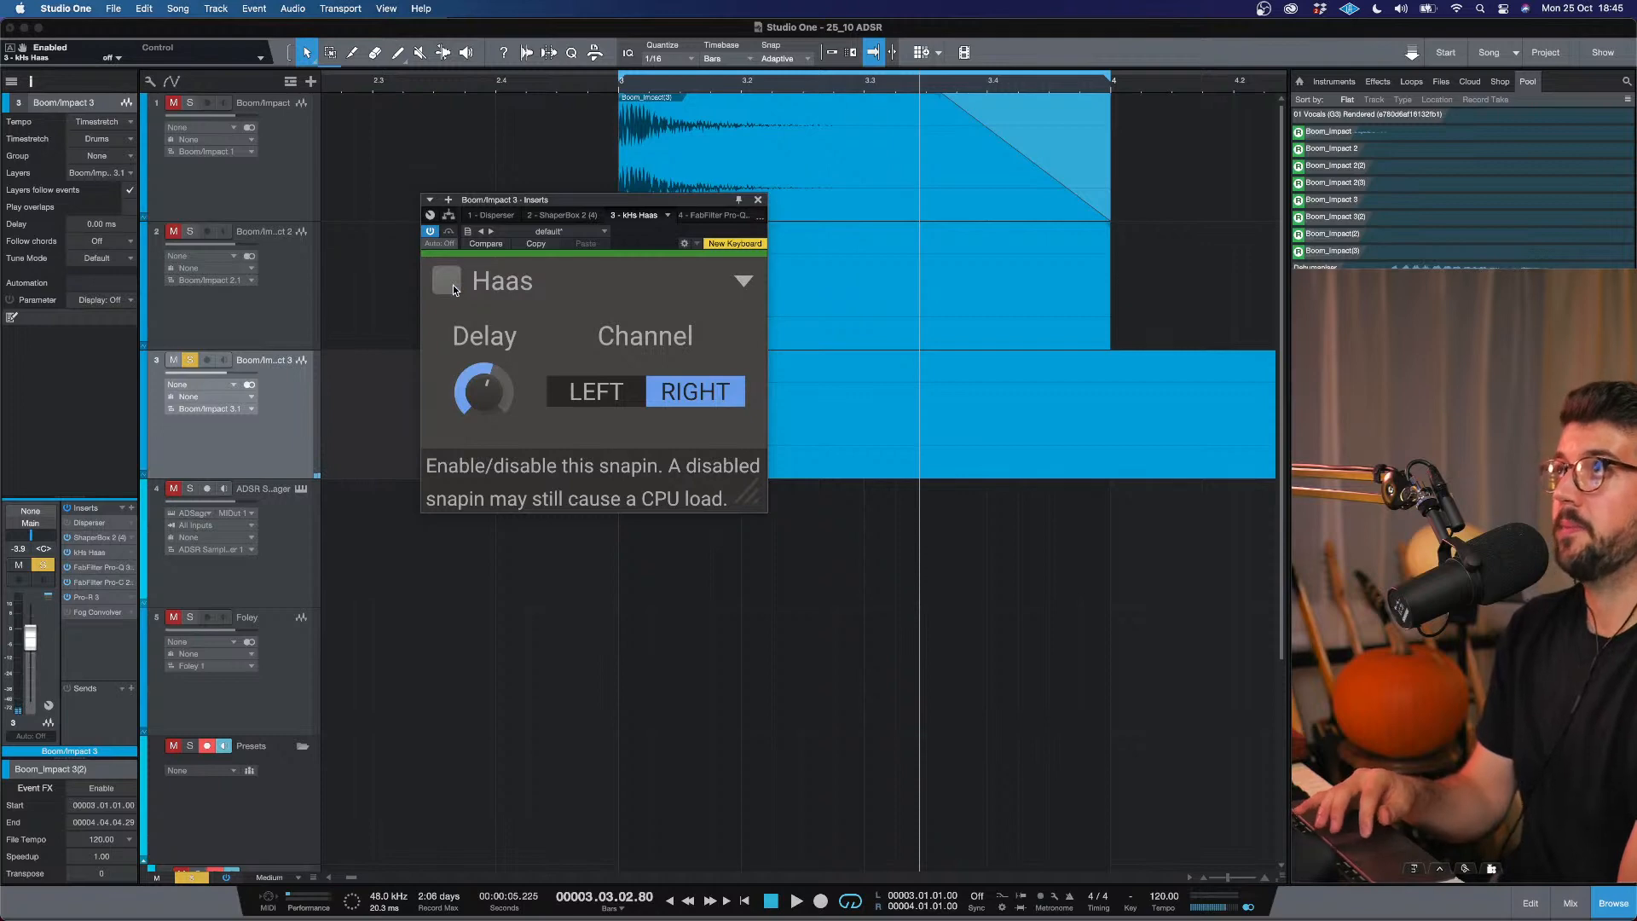
key(space)
key(space)
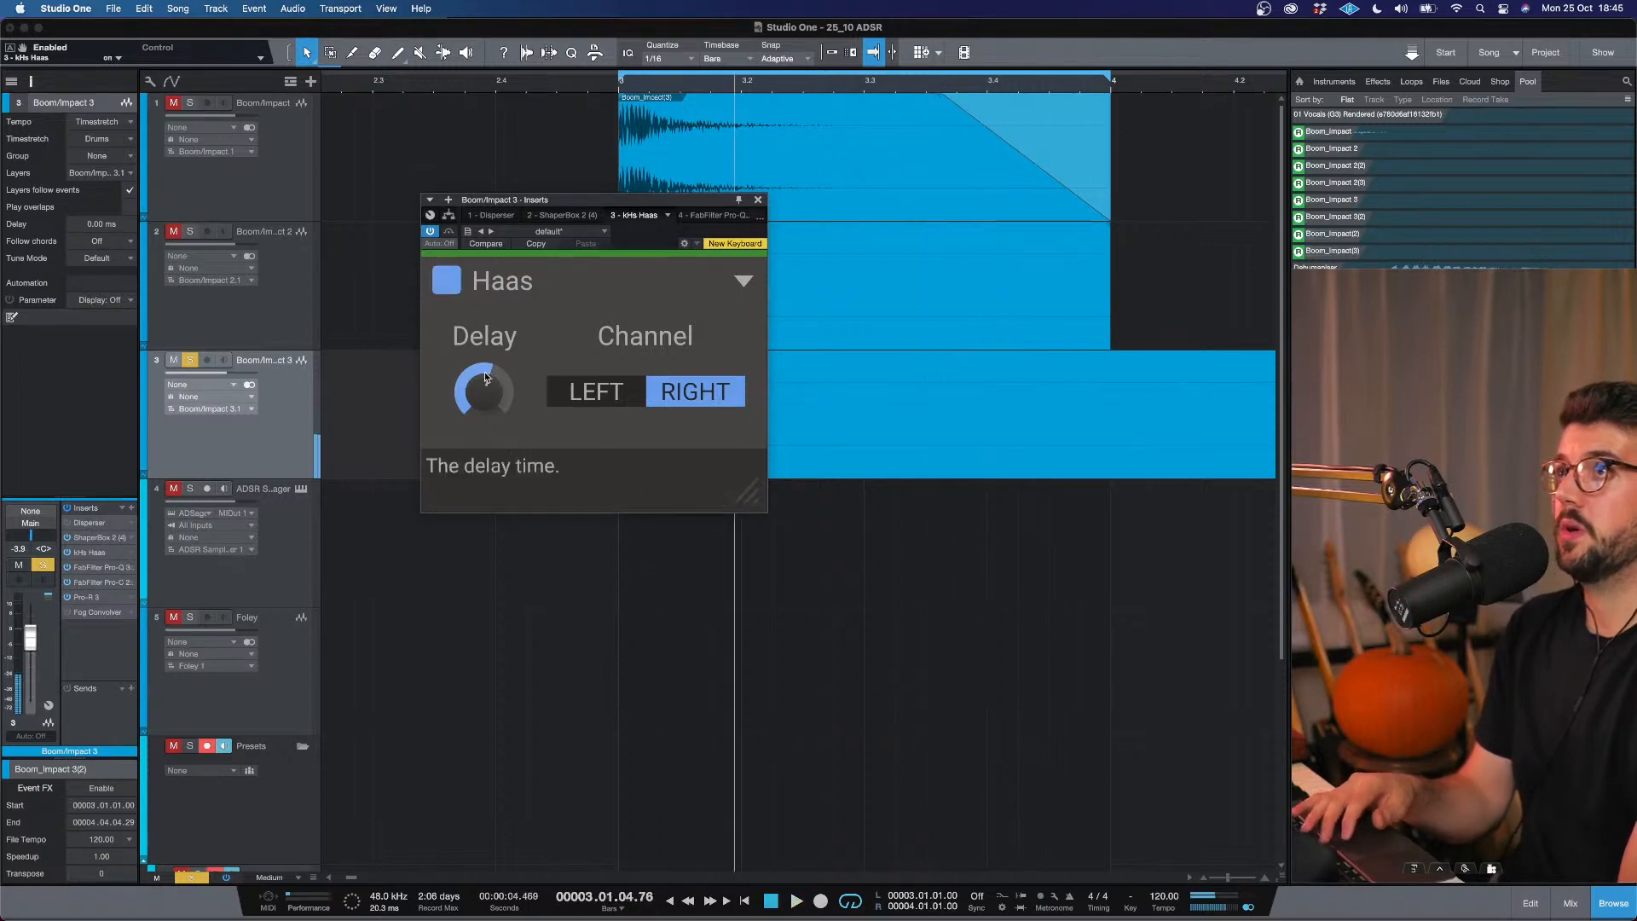
Set the Haas delay on Boom/Impact 3 to about 20.3 ms and play the layer from the start of bar 3.
drag(495, 398, 495, 391)
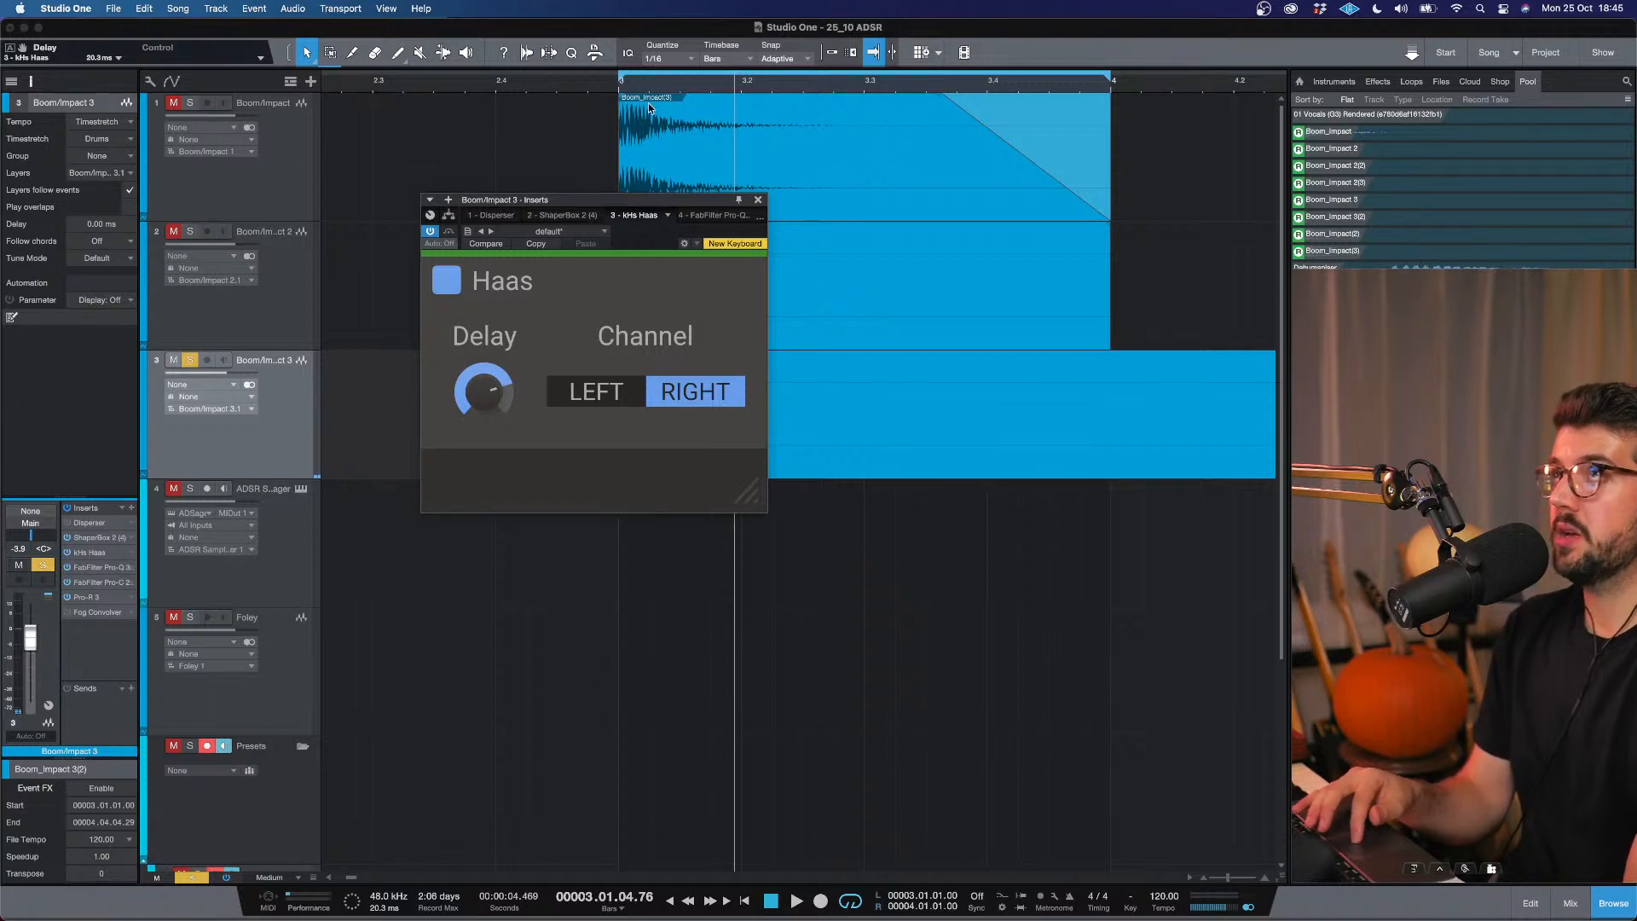
click(617, 91)
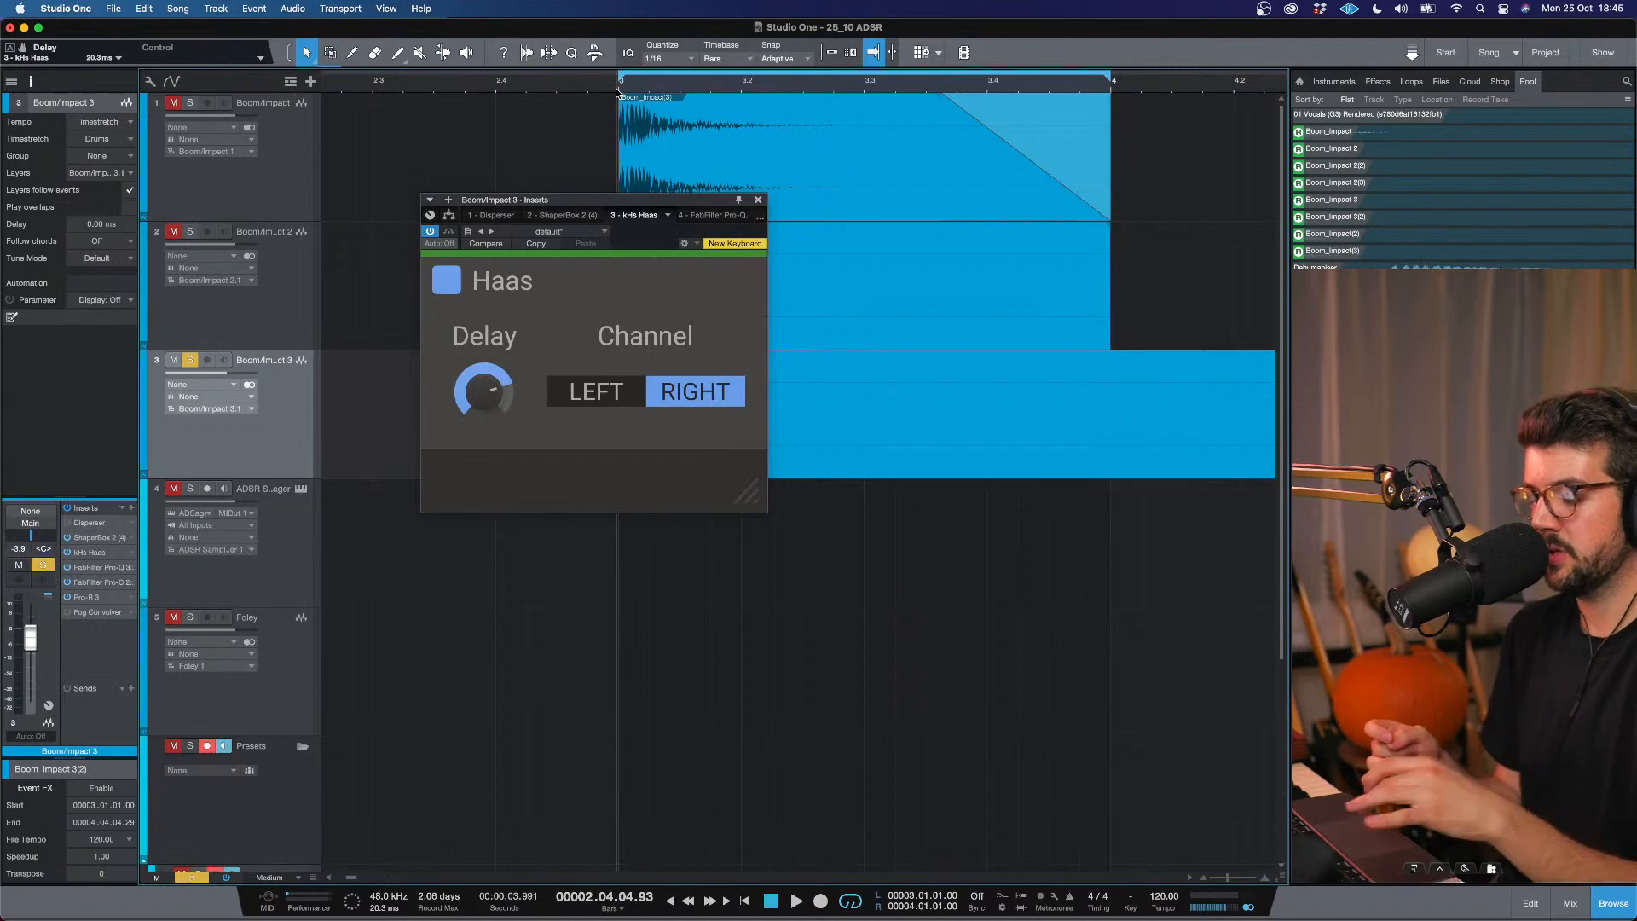
key(space)
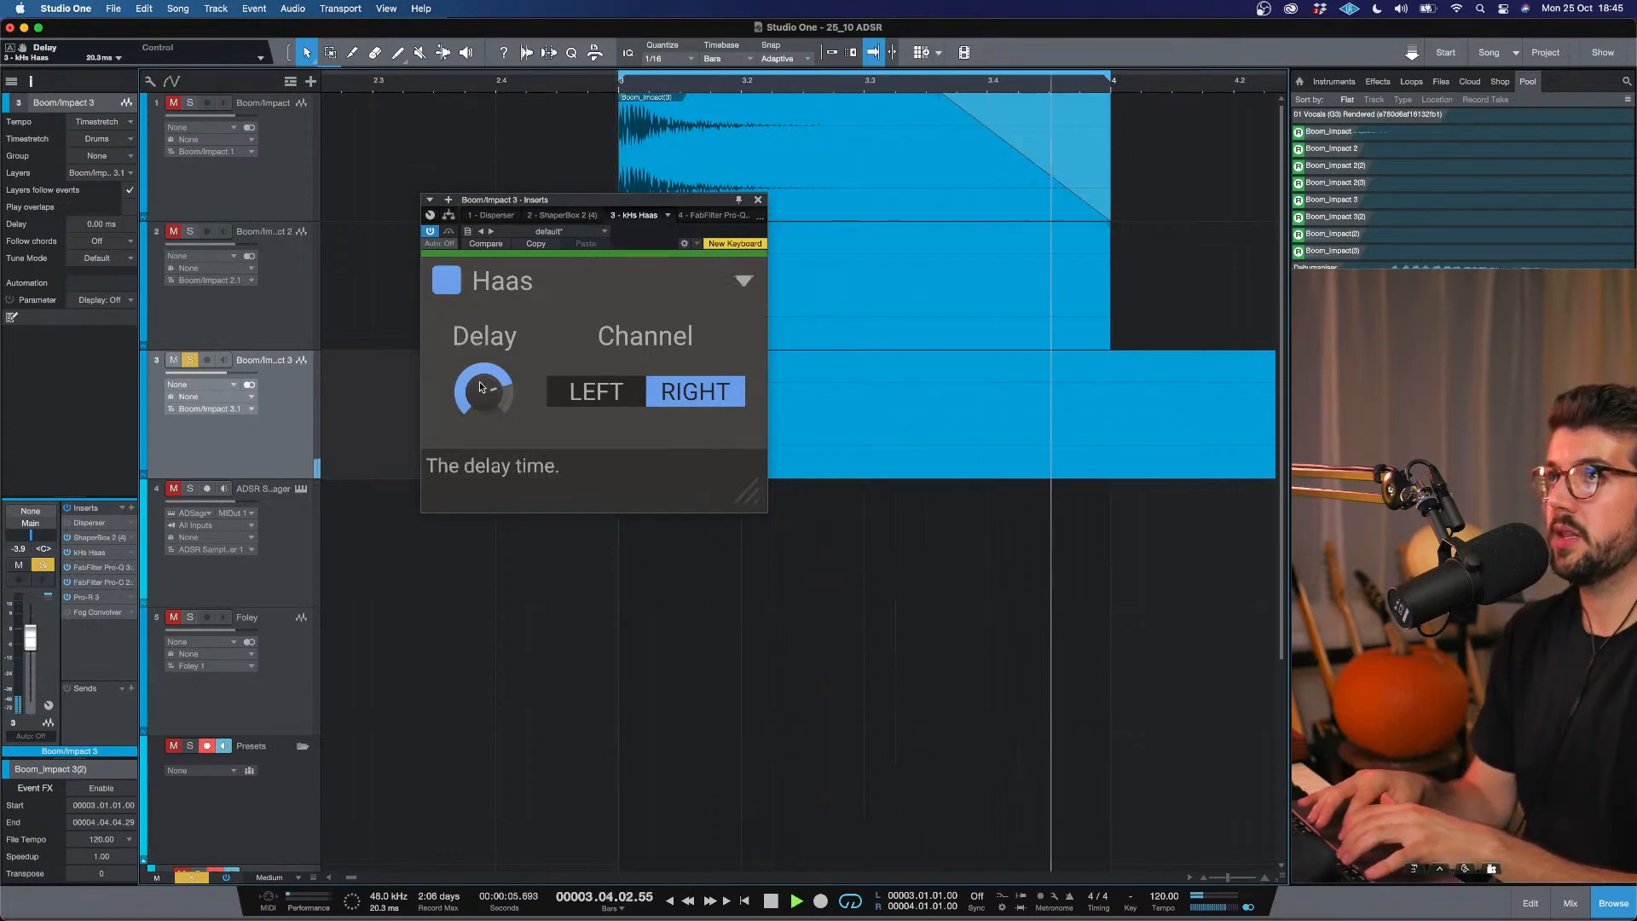
Compare delaying the left versus right channel in Haas, and listen to the effect switched off and on.
click(666, 392)
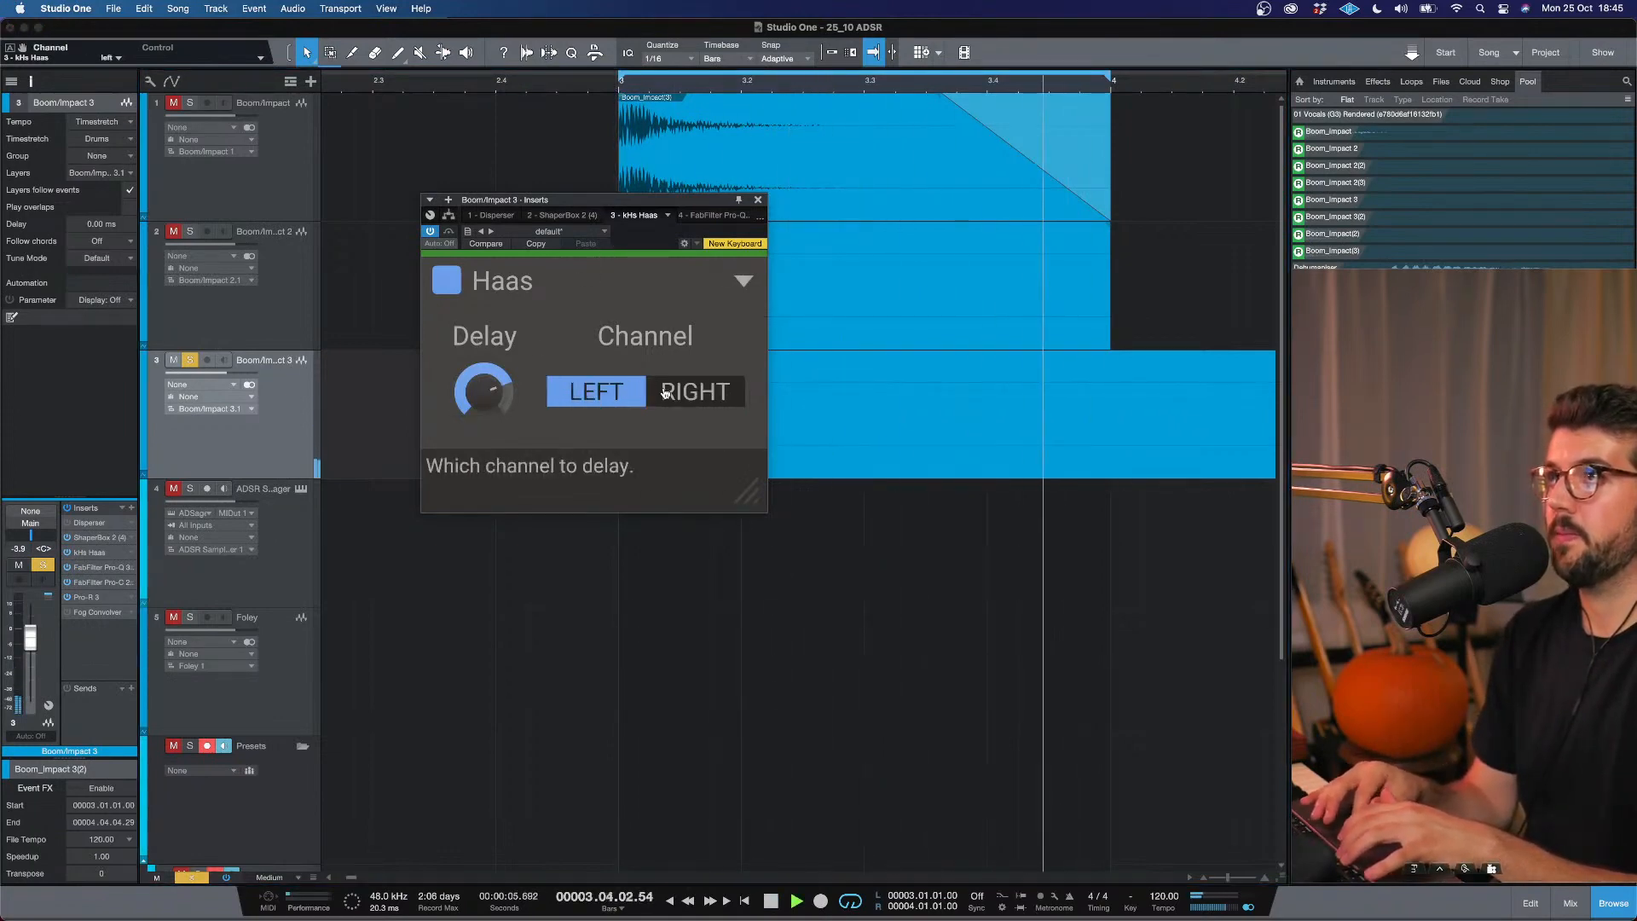
click(666, 392)
click(452, 290)
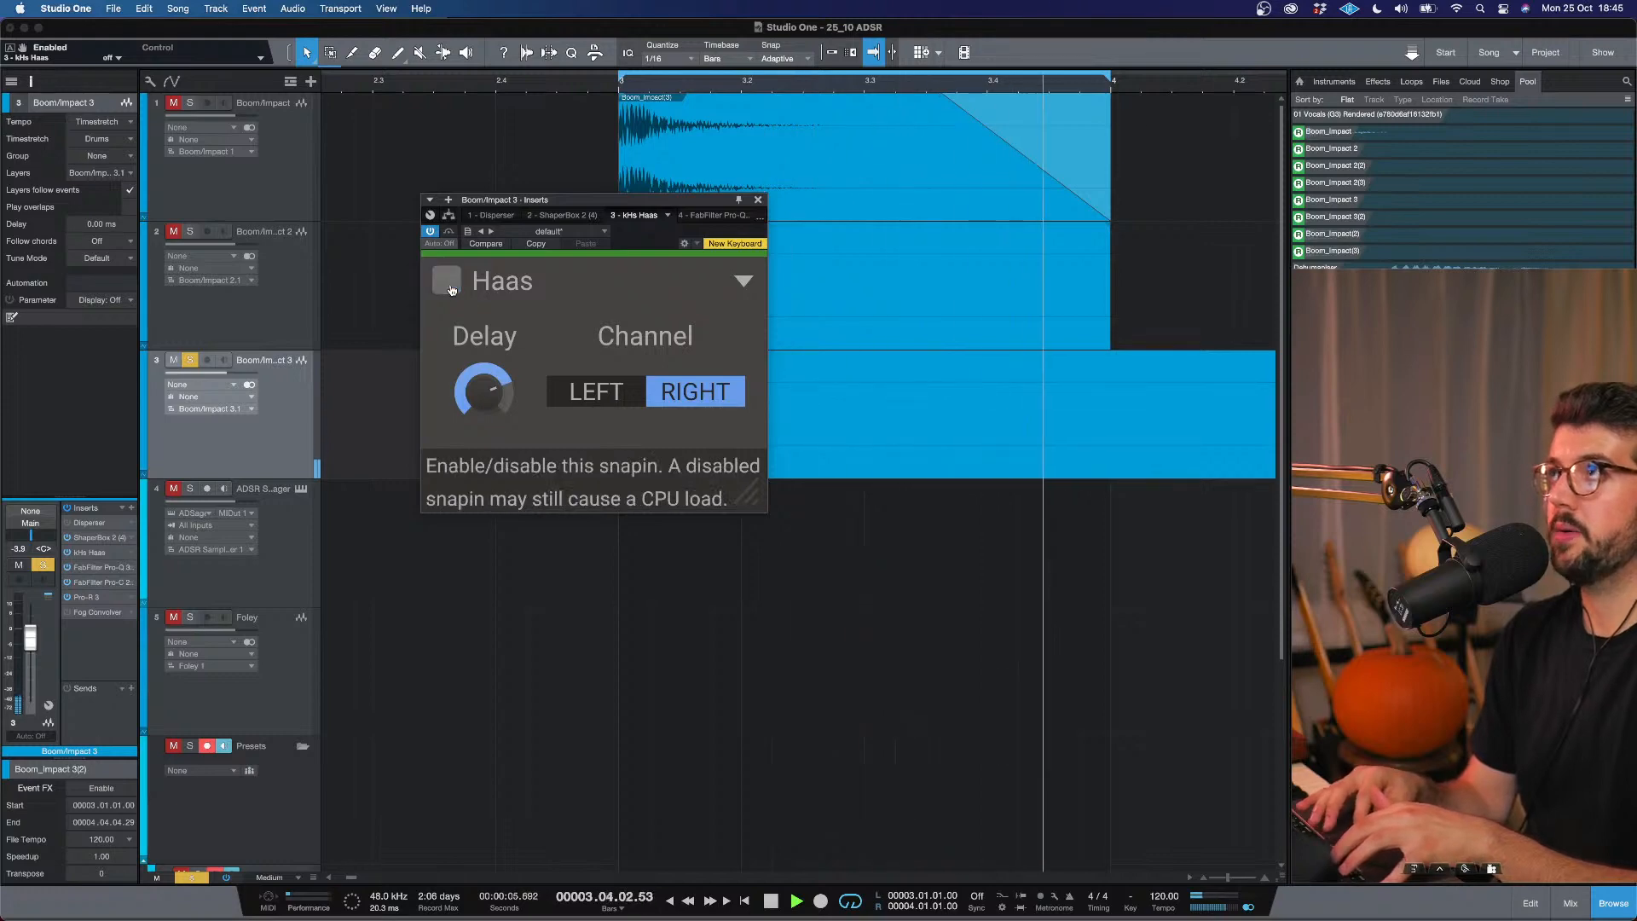
click(452, 290)
key(space)
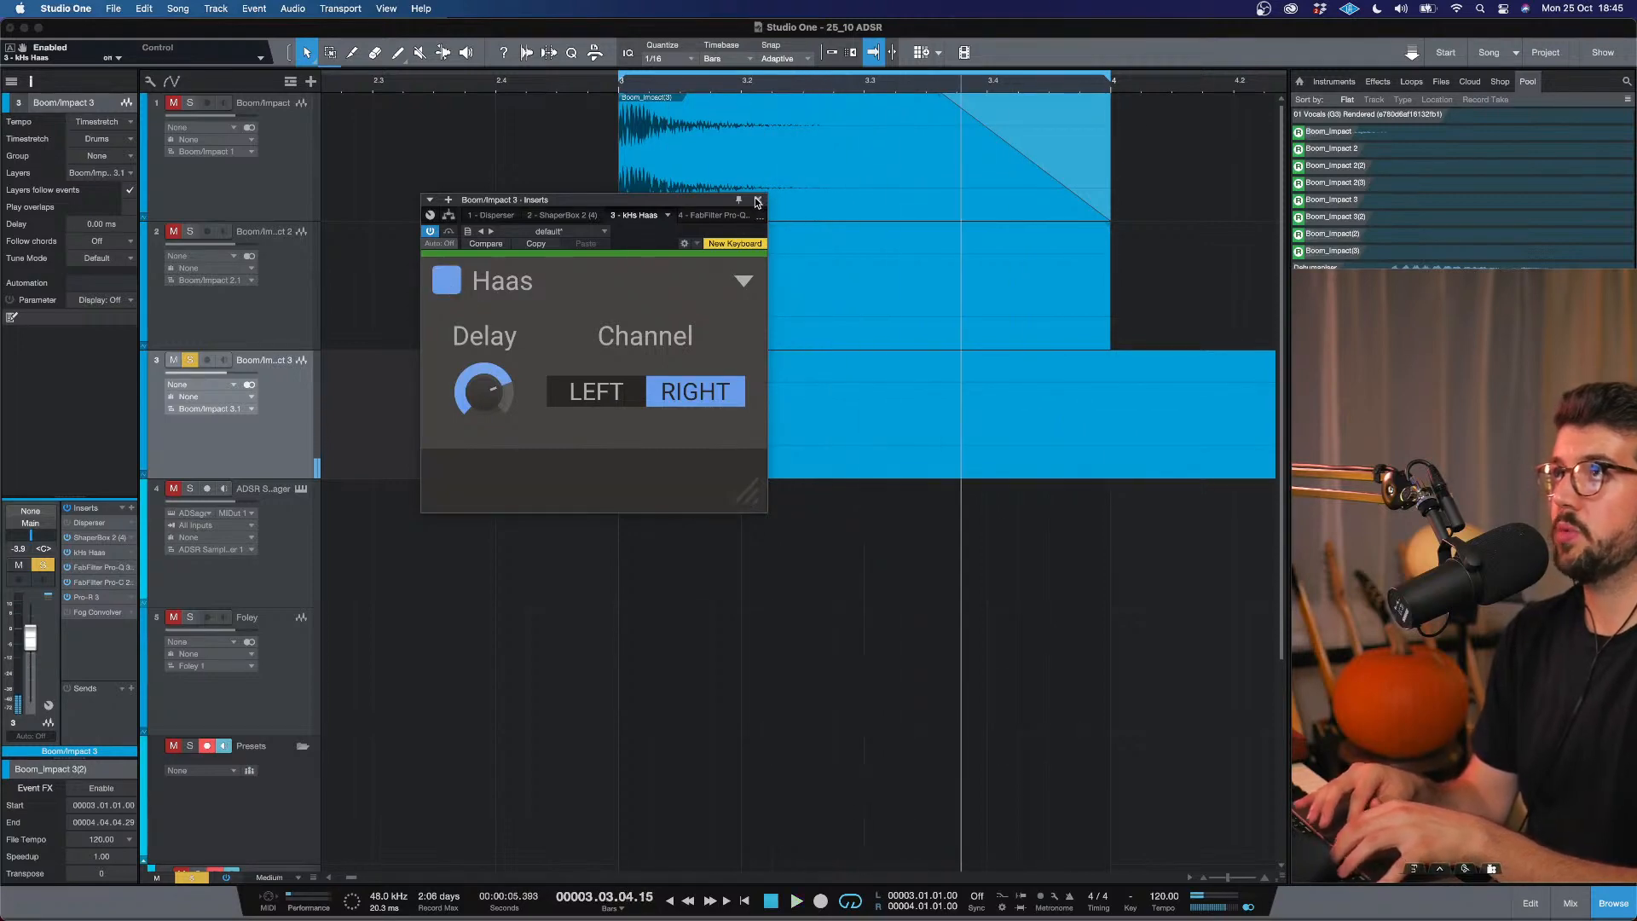
Insert RedlightDist on Boom/Impact 3 and place it between Pro-C 2 and the Pro-R reverb.
click(131, 509)
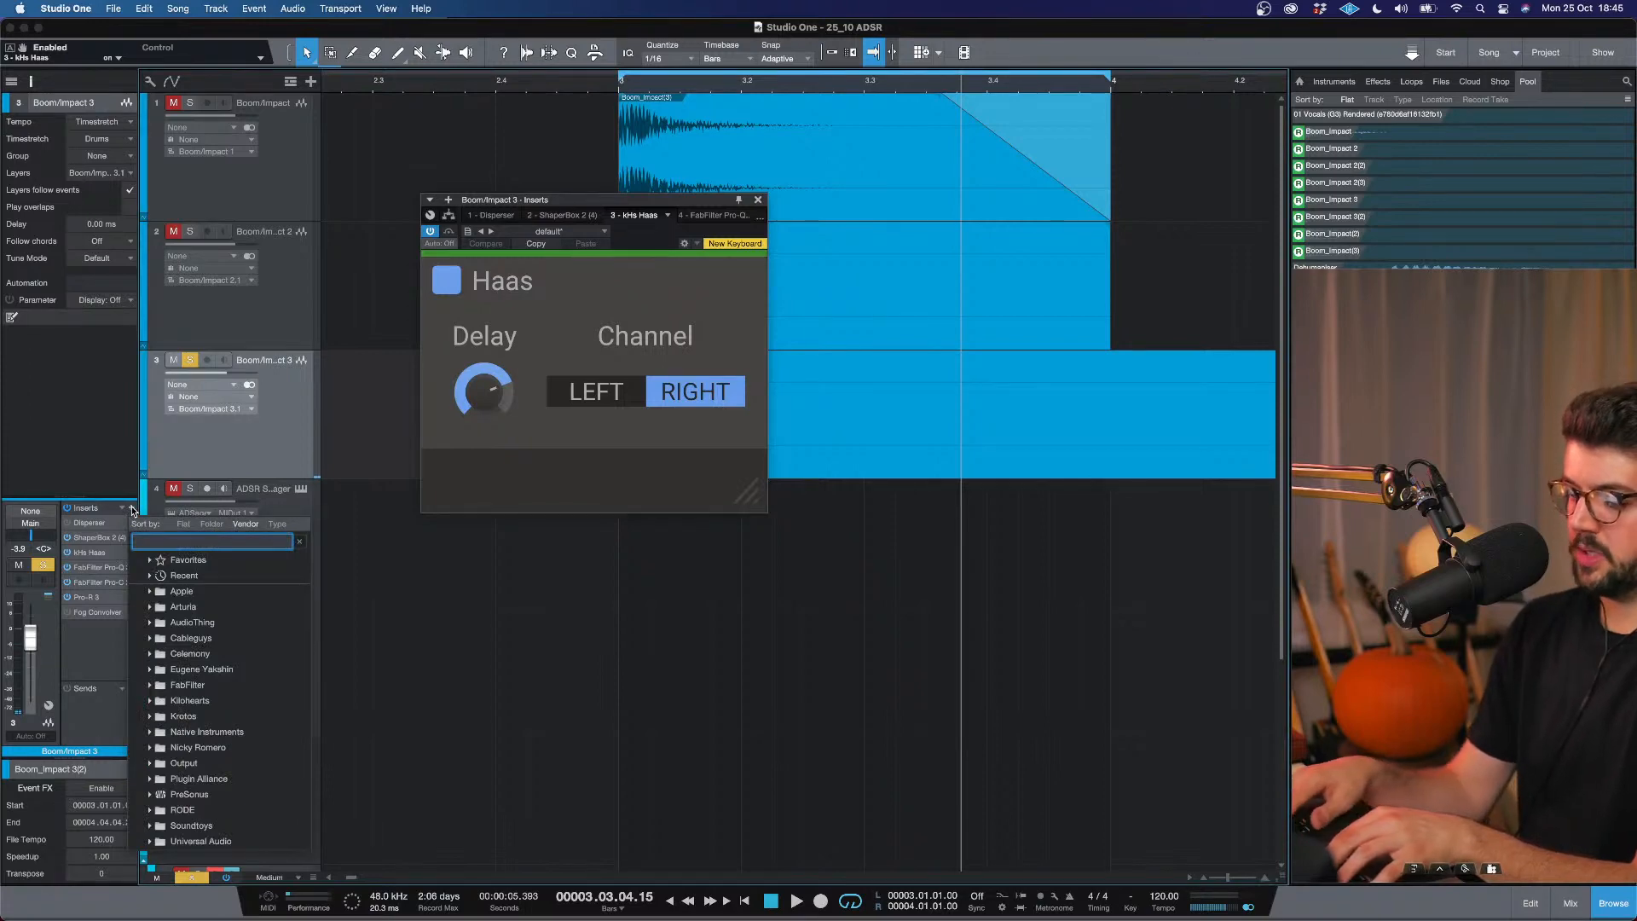
text(red)
key(Return)
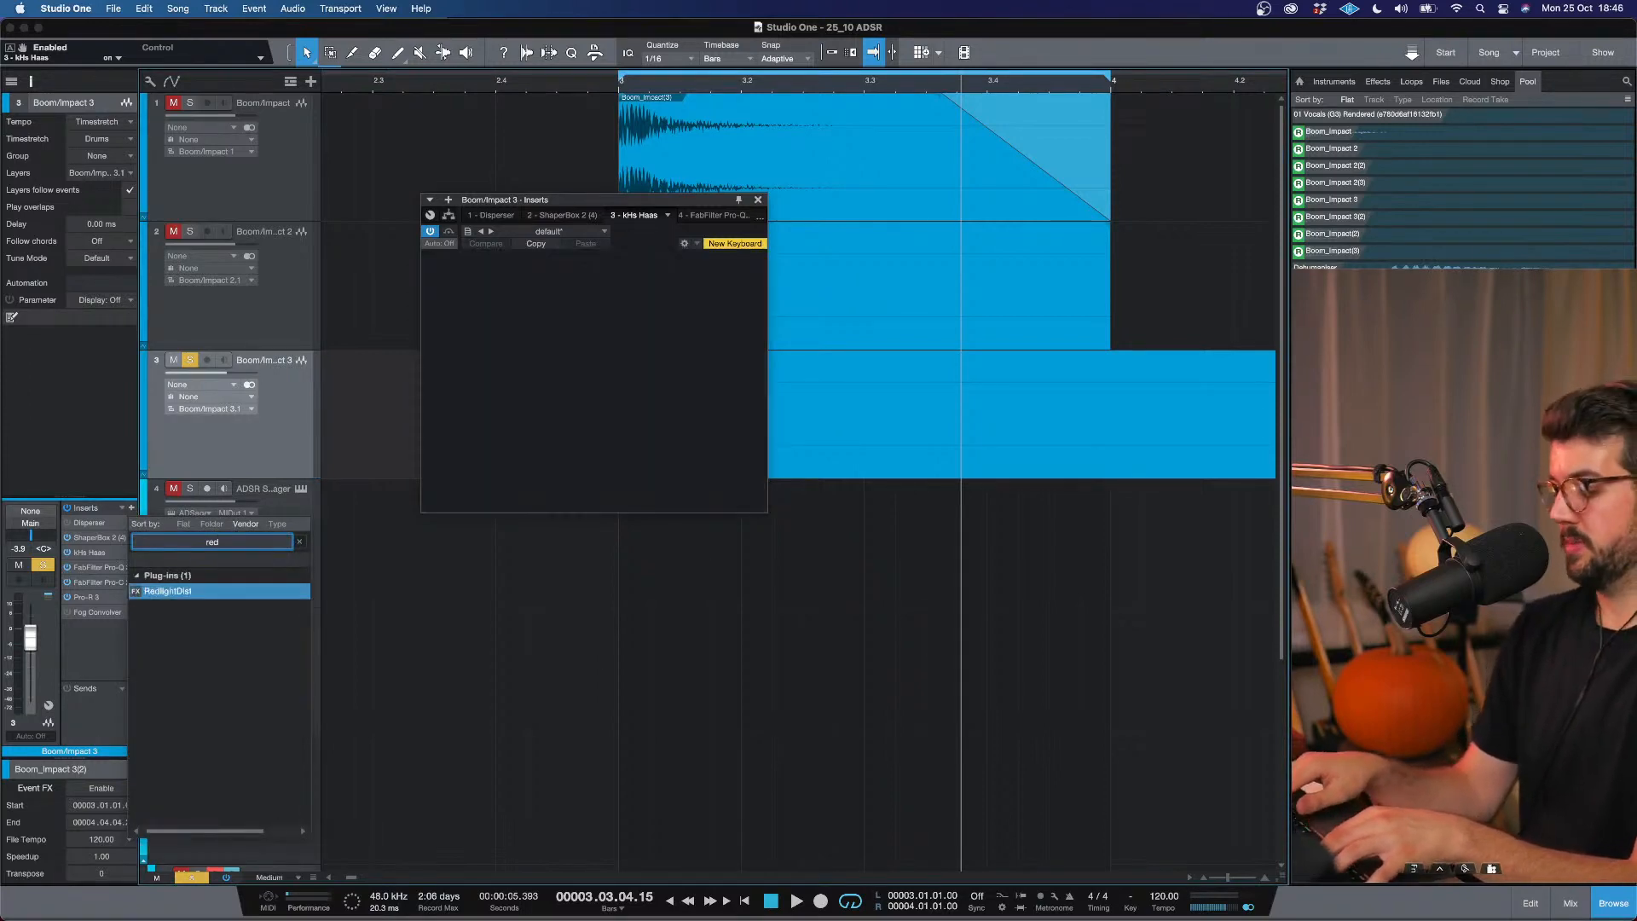
drag(101, 629, 101, 600)
Lower RedlightDist's mix on Boom/Impact 3 to about 26.5% while auditioning the layer.
click(629, 452)
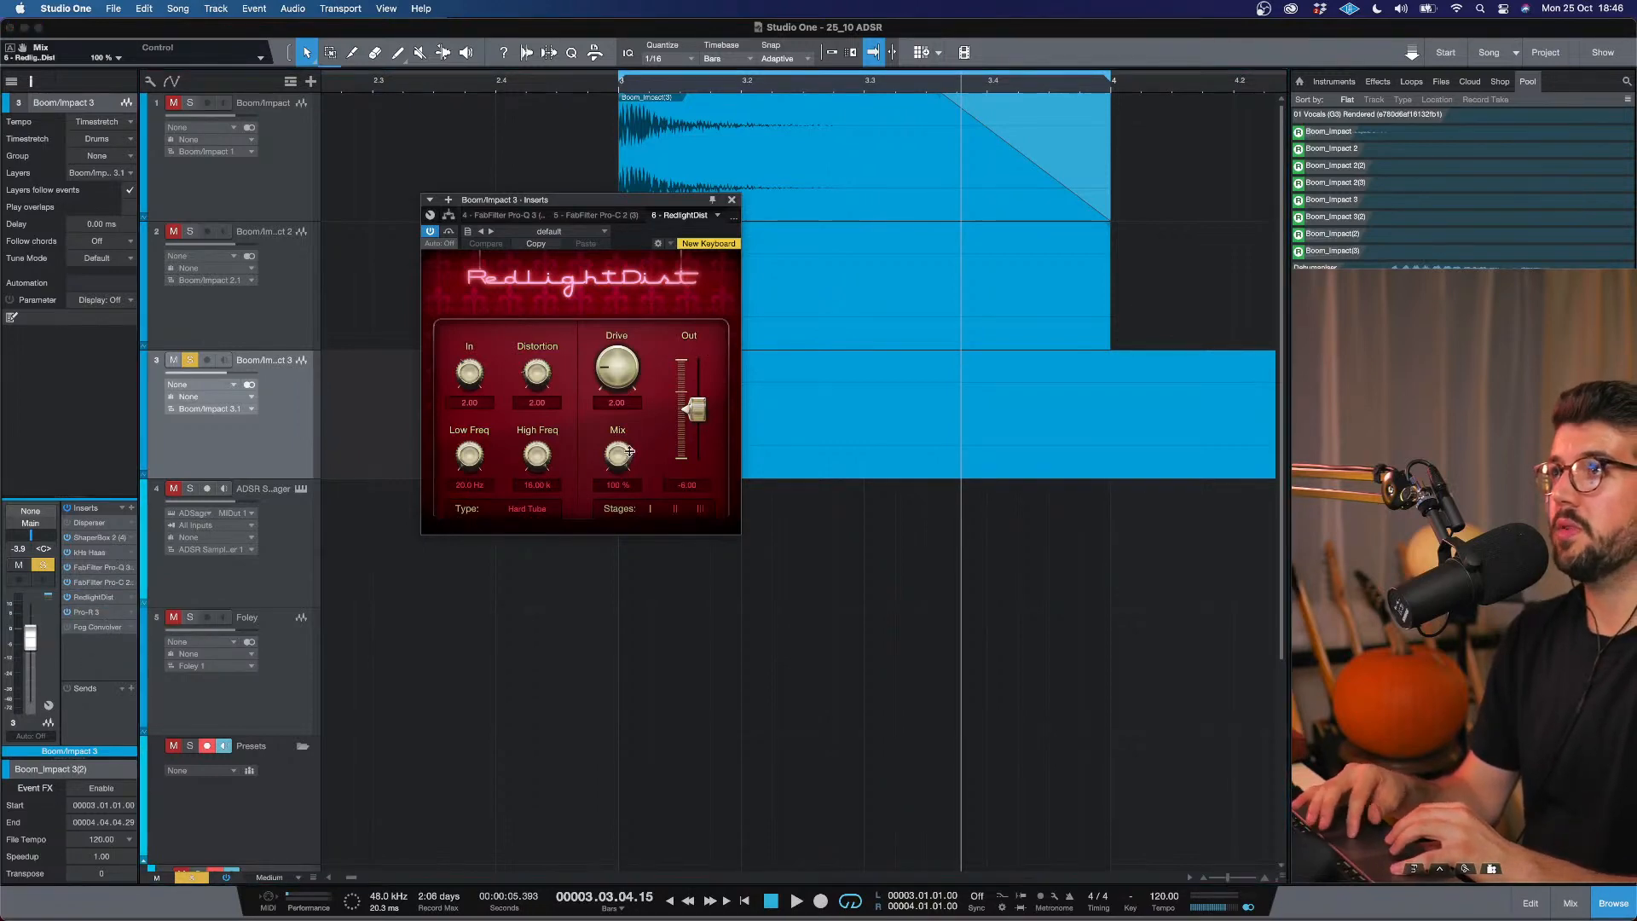
drag(627, 588, 622, 650)
key(space)
mouse_move(627, 456)
mouse_down()
mouse_move(625, 421)
mouse_move(629, 460)
mouse_up()
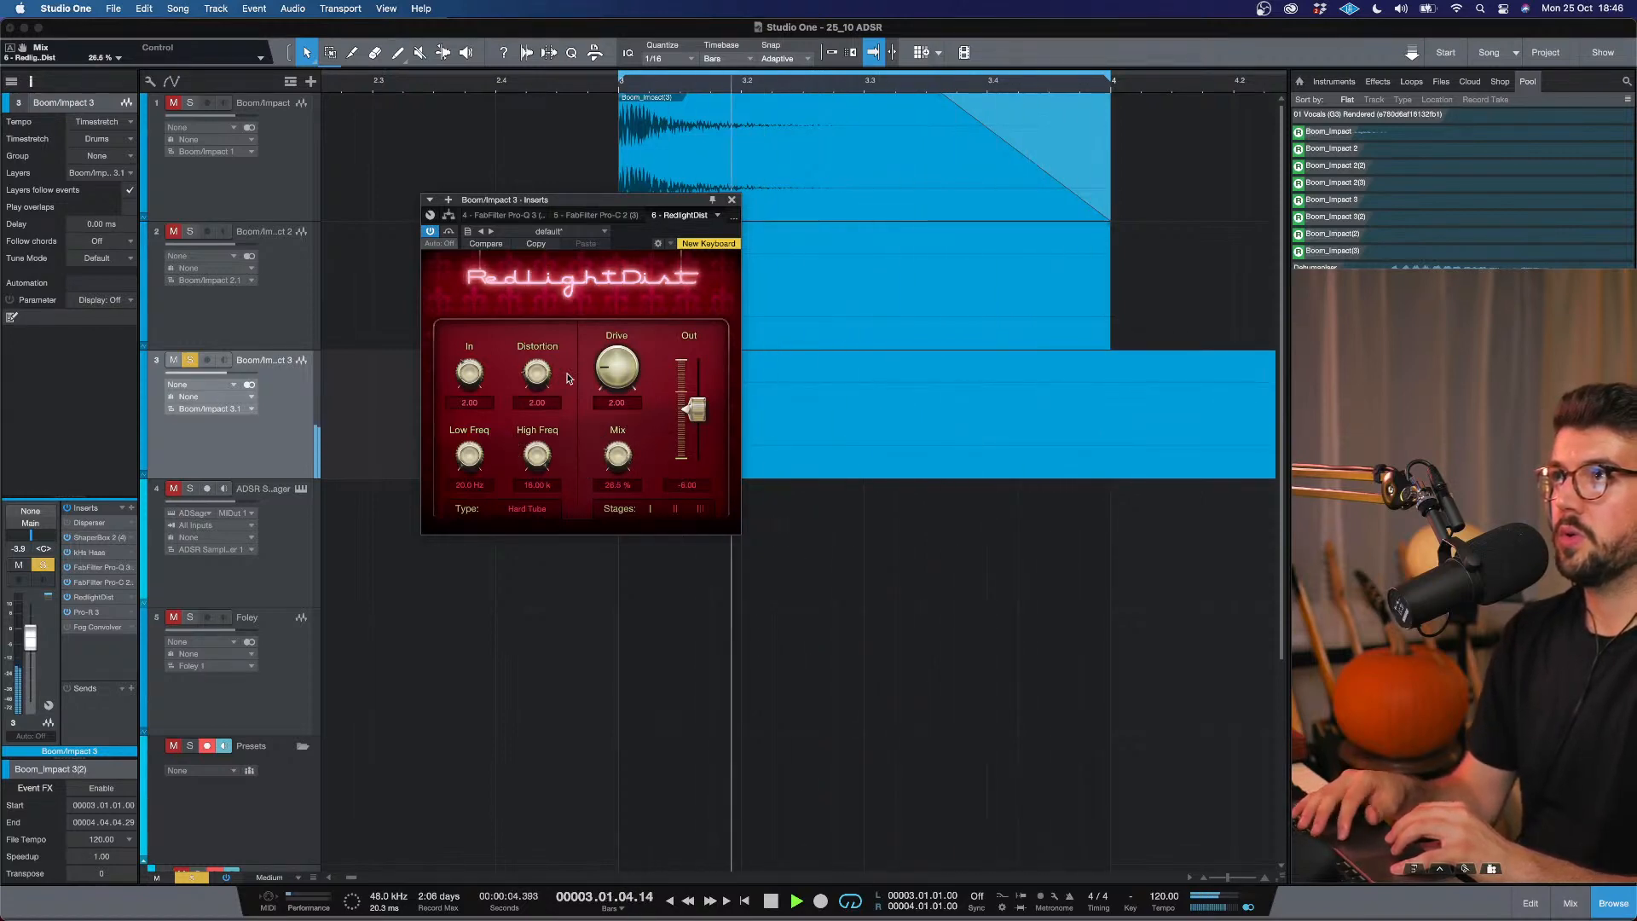
key(space)
Solo Boom/Impact 2 instead and insert RedlightDist before Pro-R 2 with its mix at 31%.
click(294, 299)
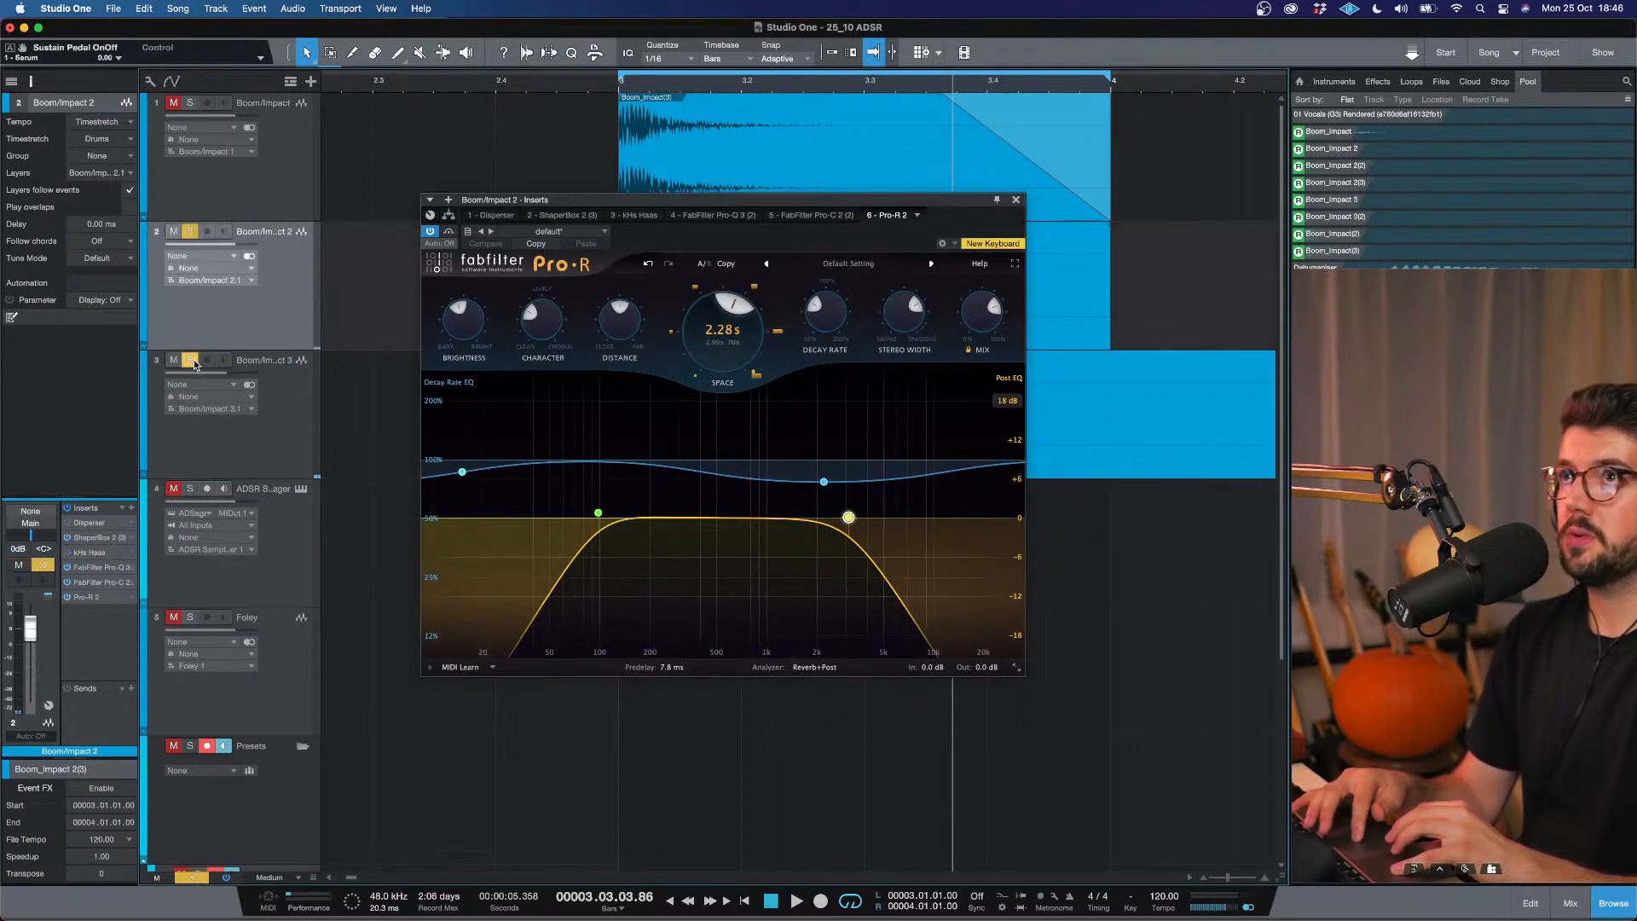
click(131, 507)
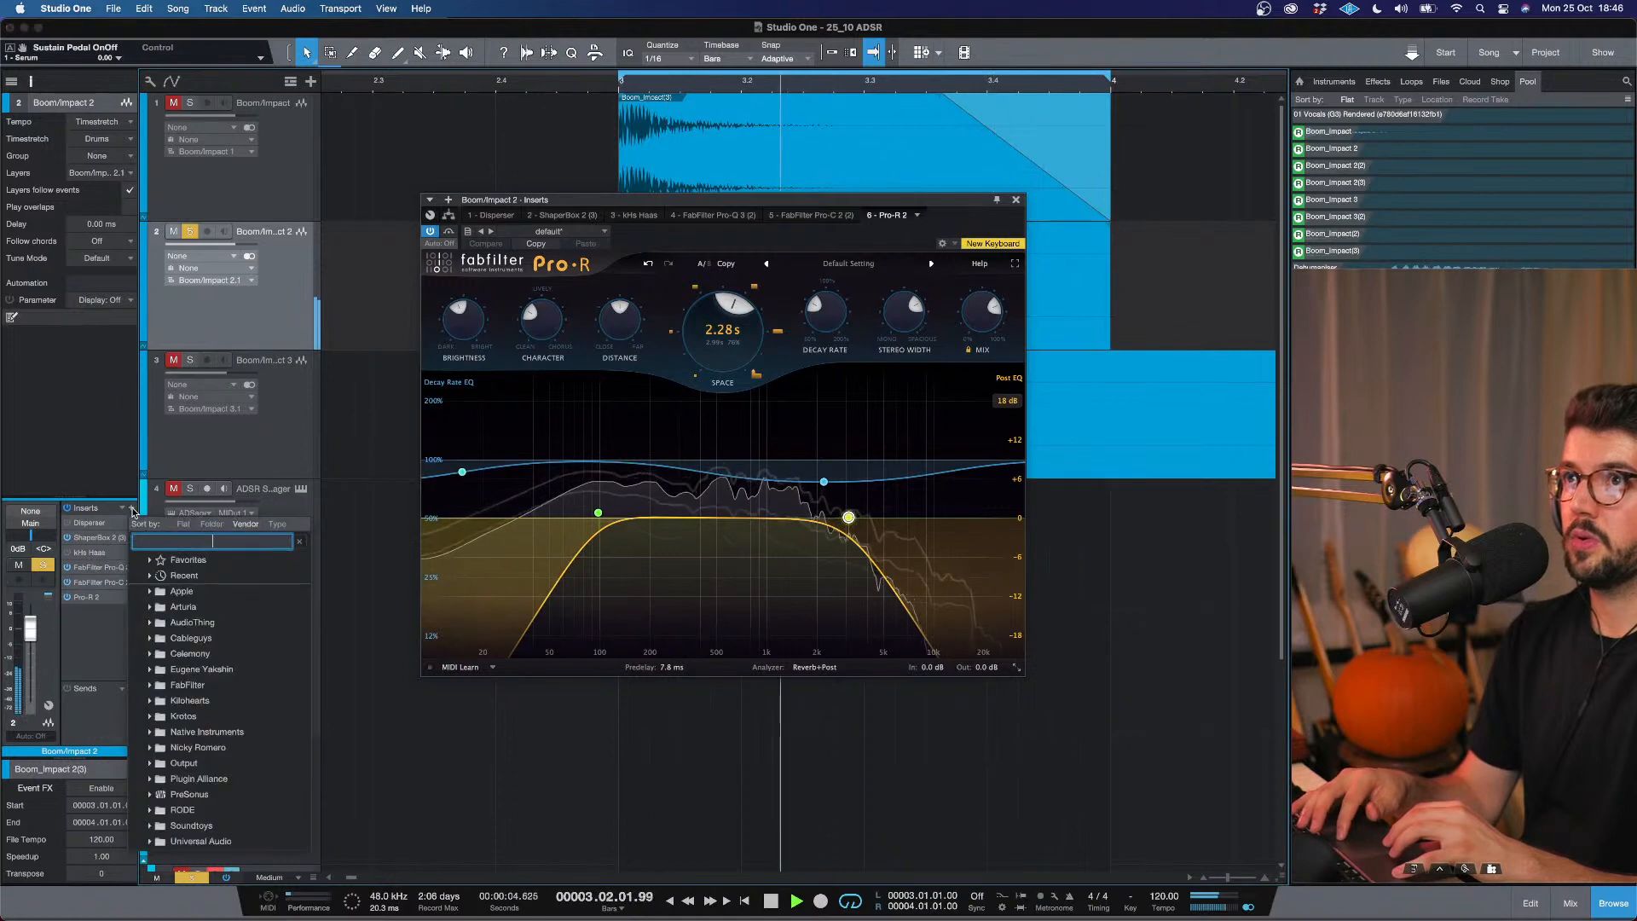
text(sa)
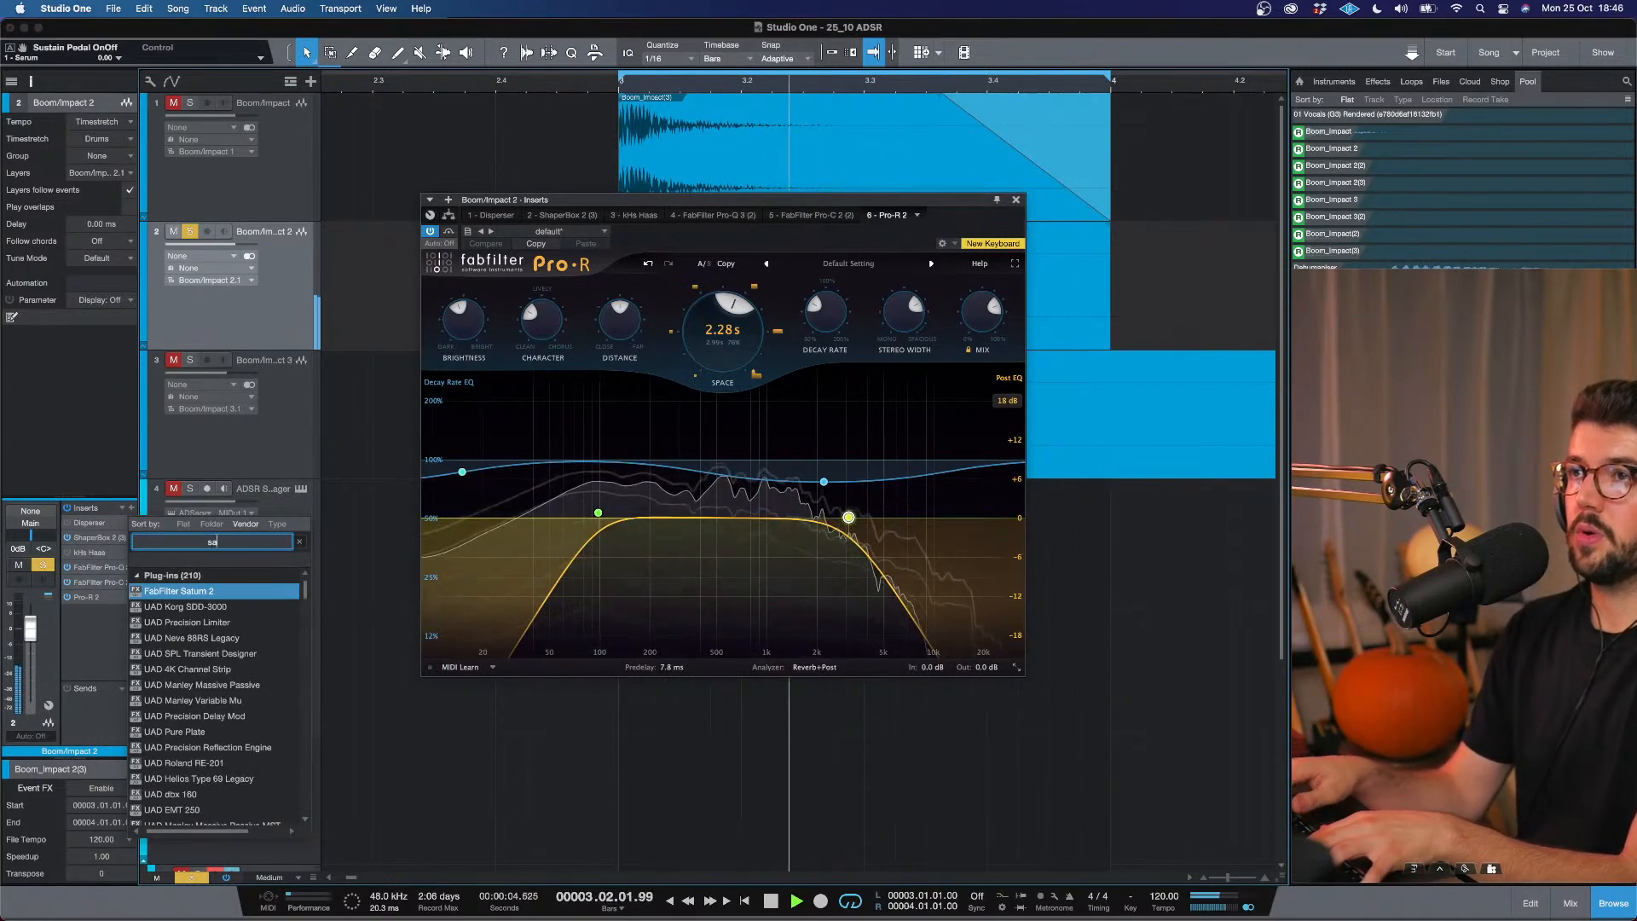
key(BackSpace)
key(BackSpace)
text(erd)
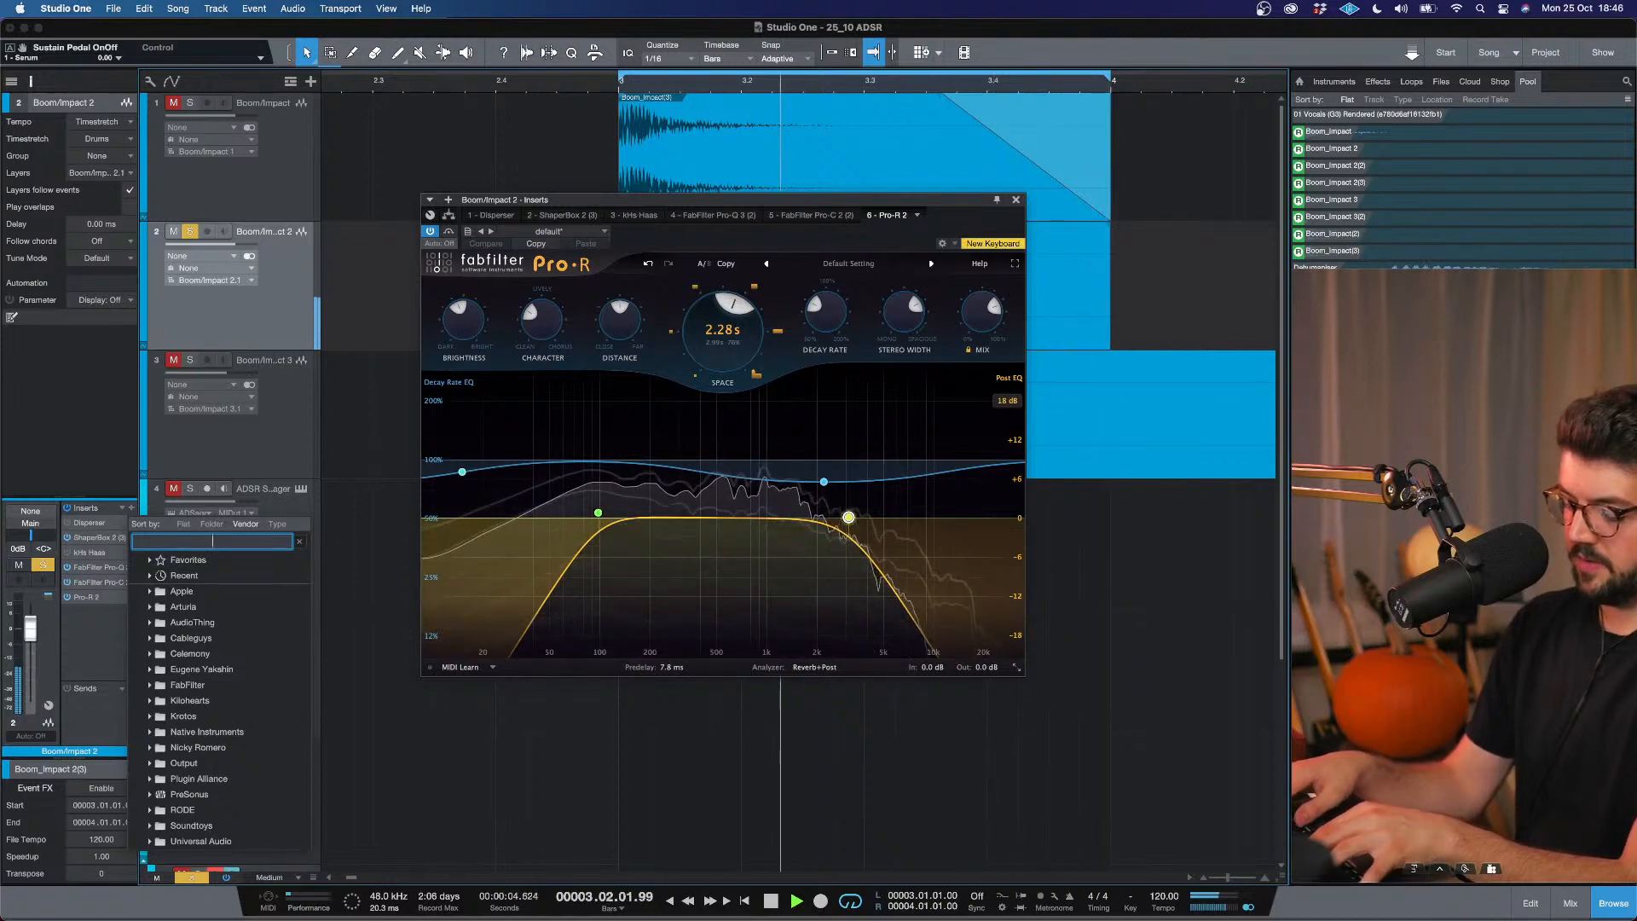
key(BackSpace)
key(BackSpace)
key(BackSpace)
text(red)
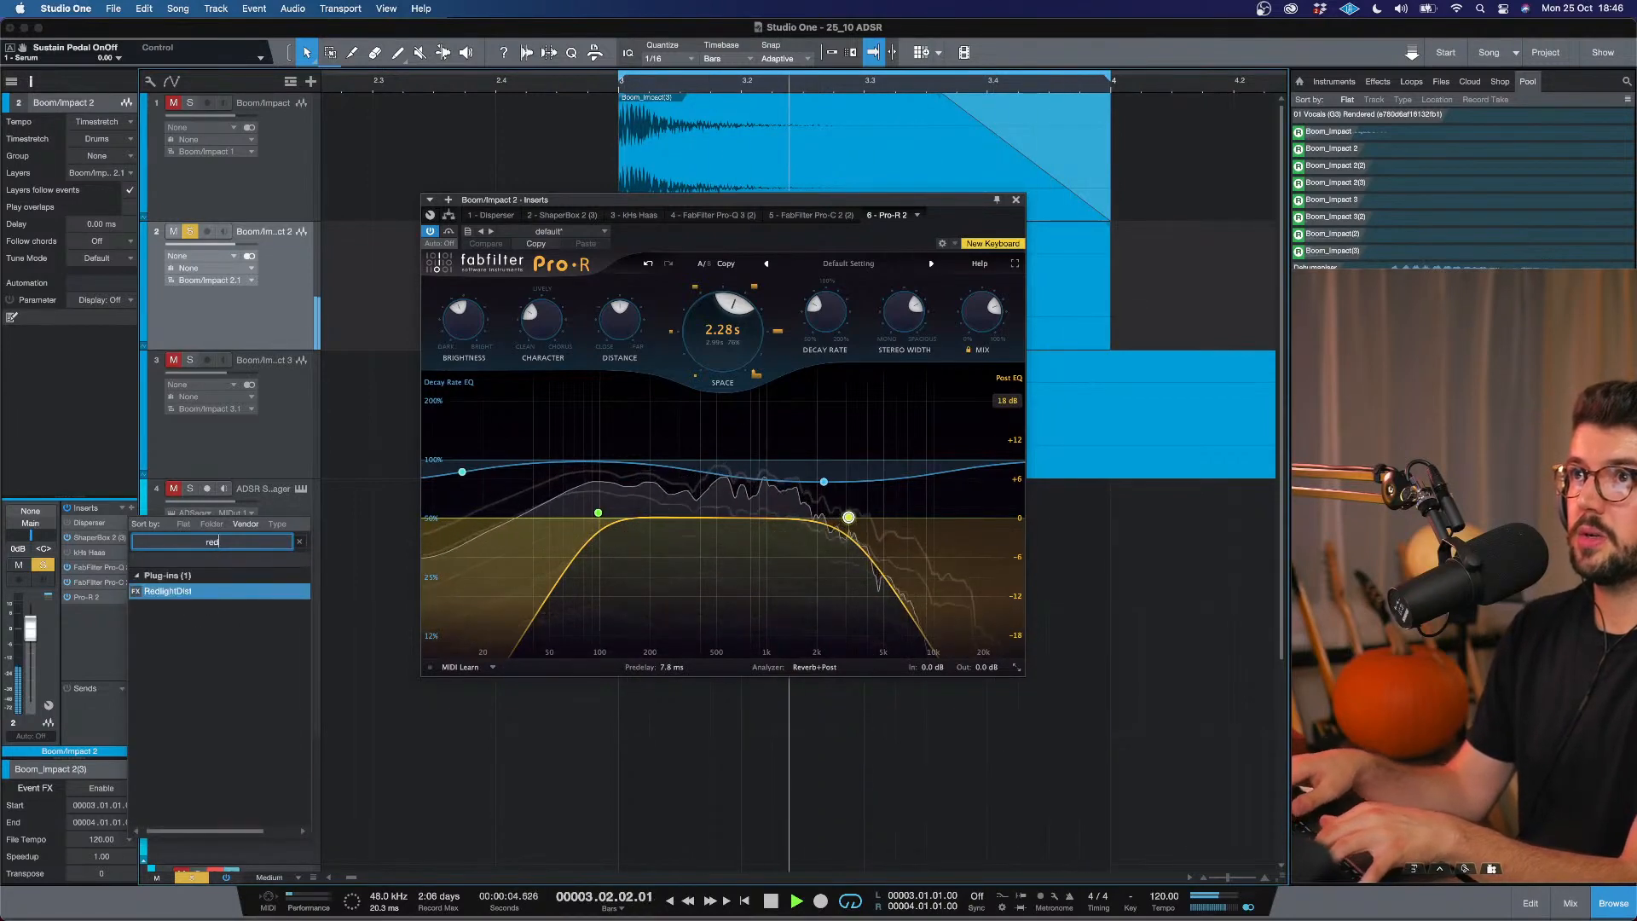
key(Return)
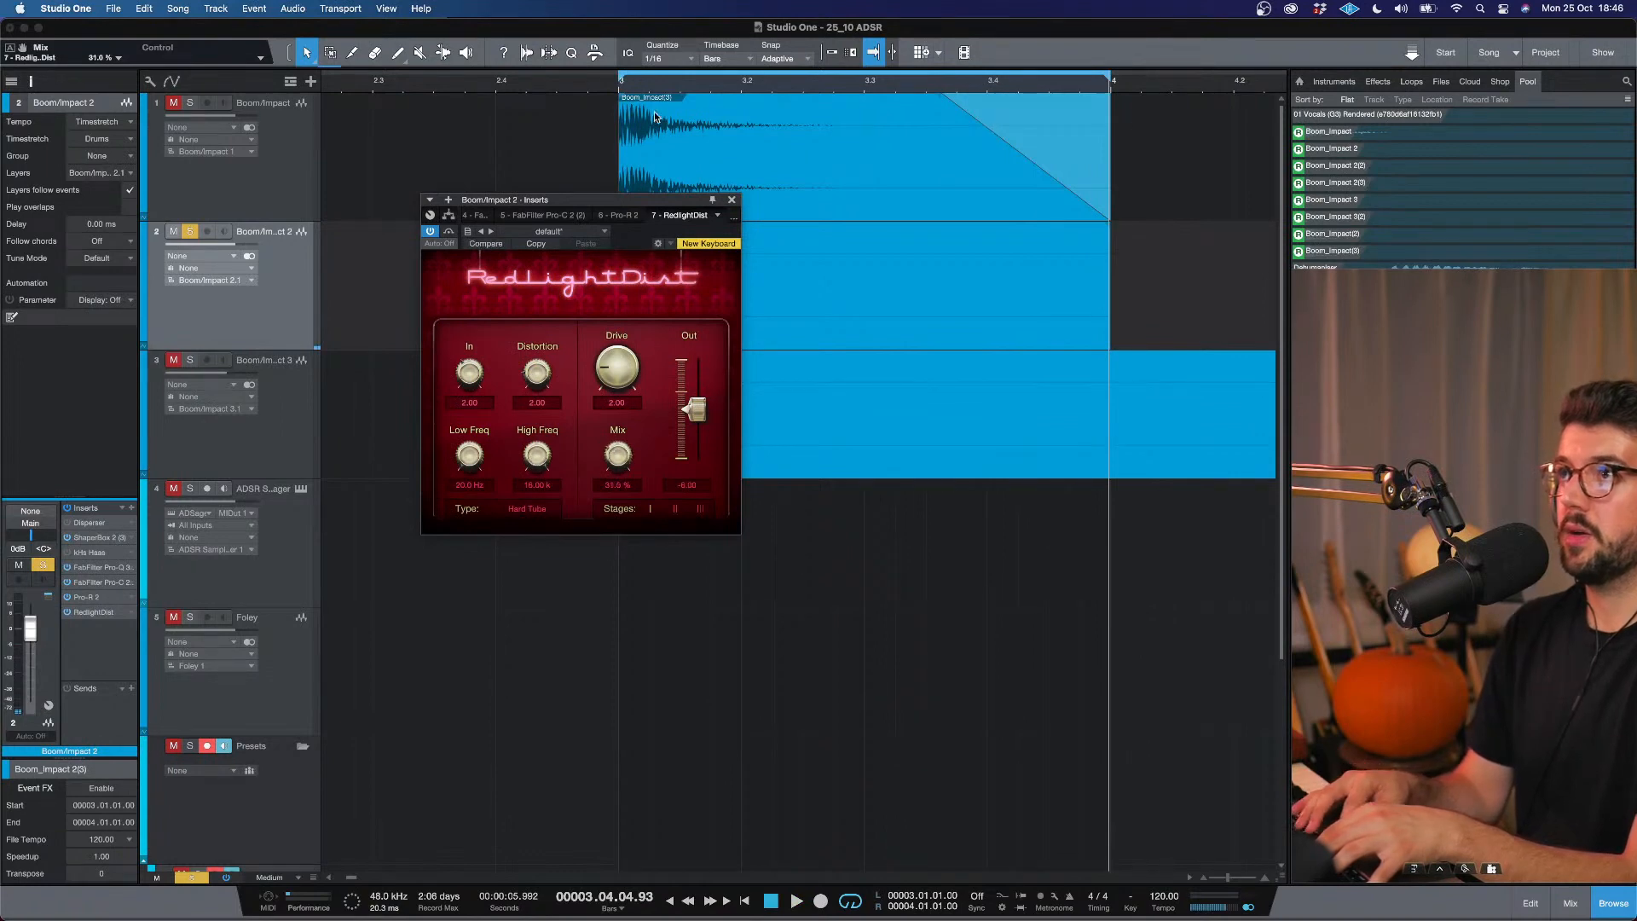
drag(94, 612, 102, 595)
Raise RedlightDist's distortion to about 2.65 on Boom/Impact 2 and try the Fuzz type while auditioning the layer.
key(space)
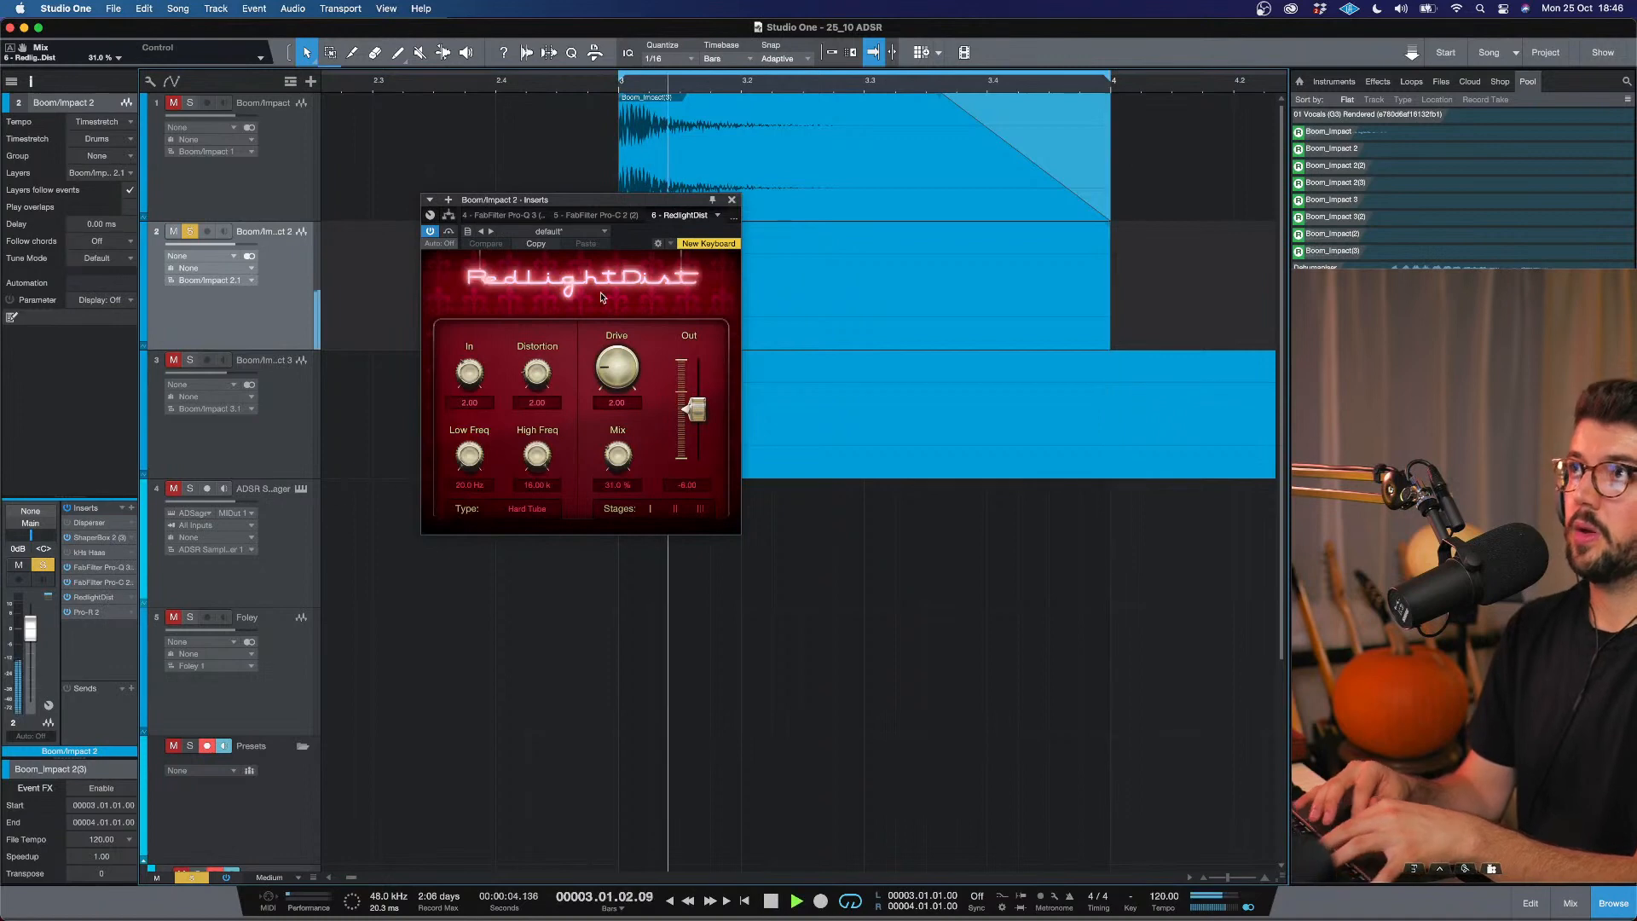
drag(527, 372, 527, 341)
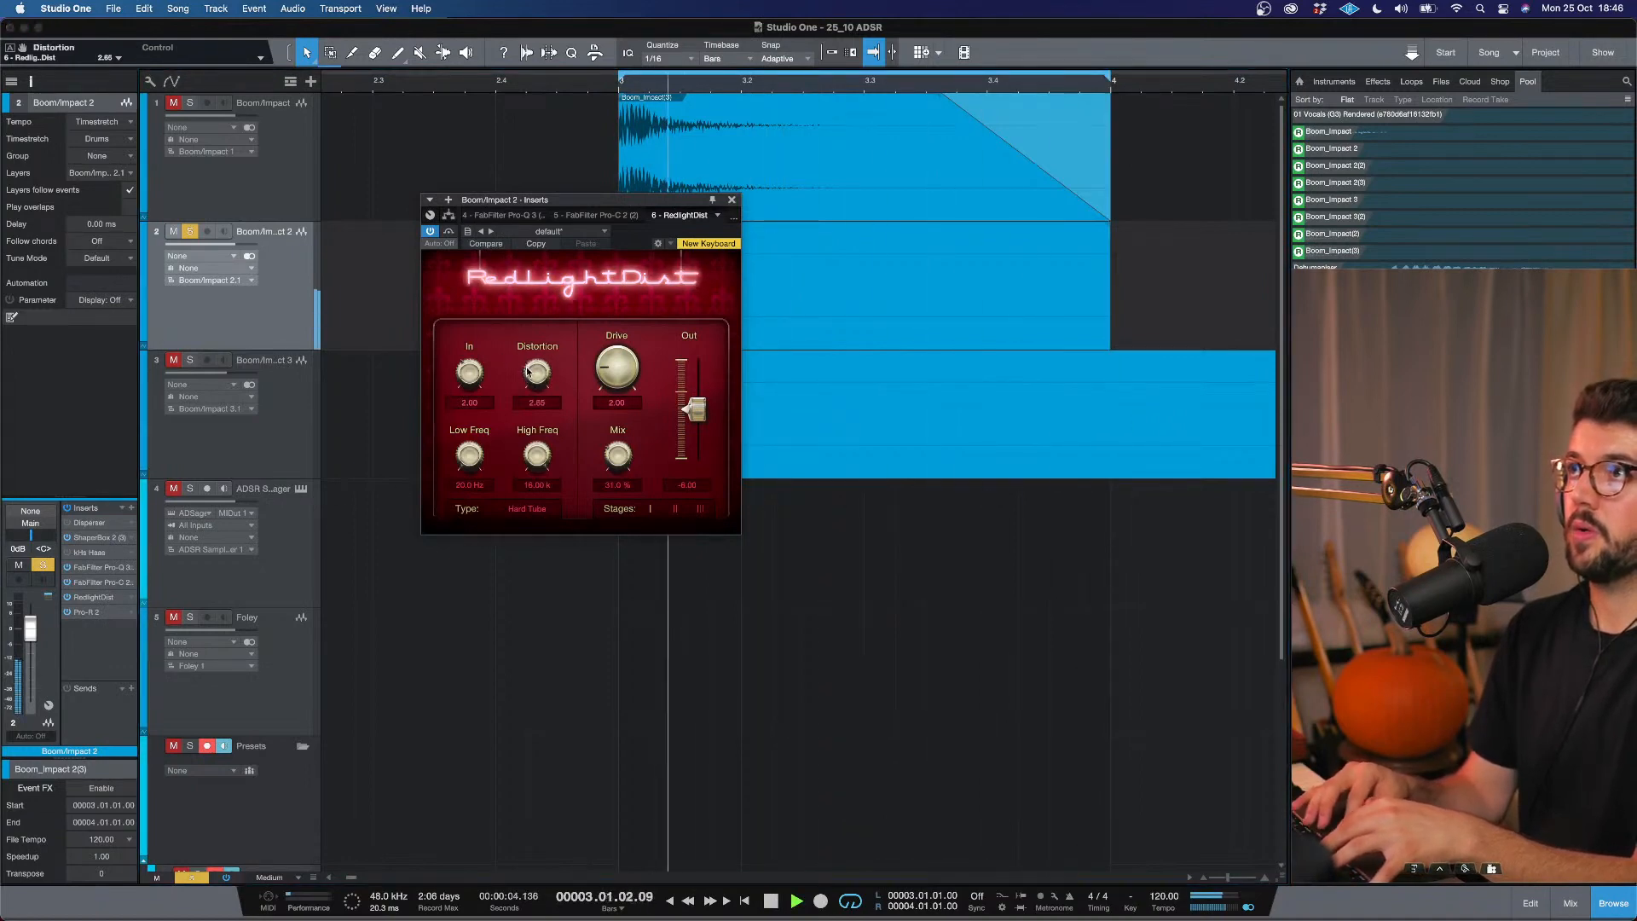
click(525, 509)
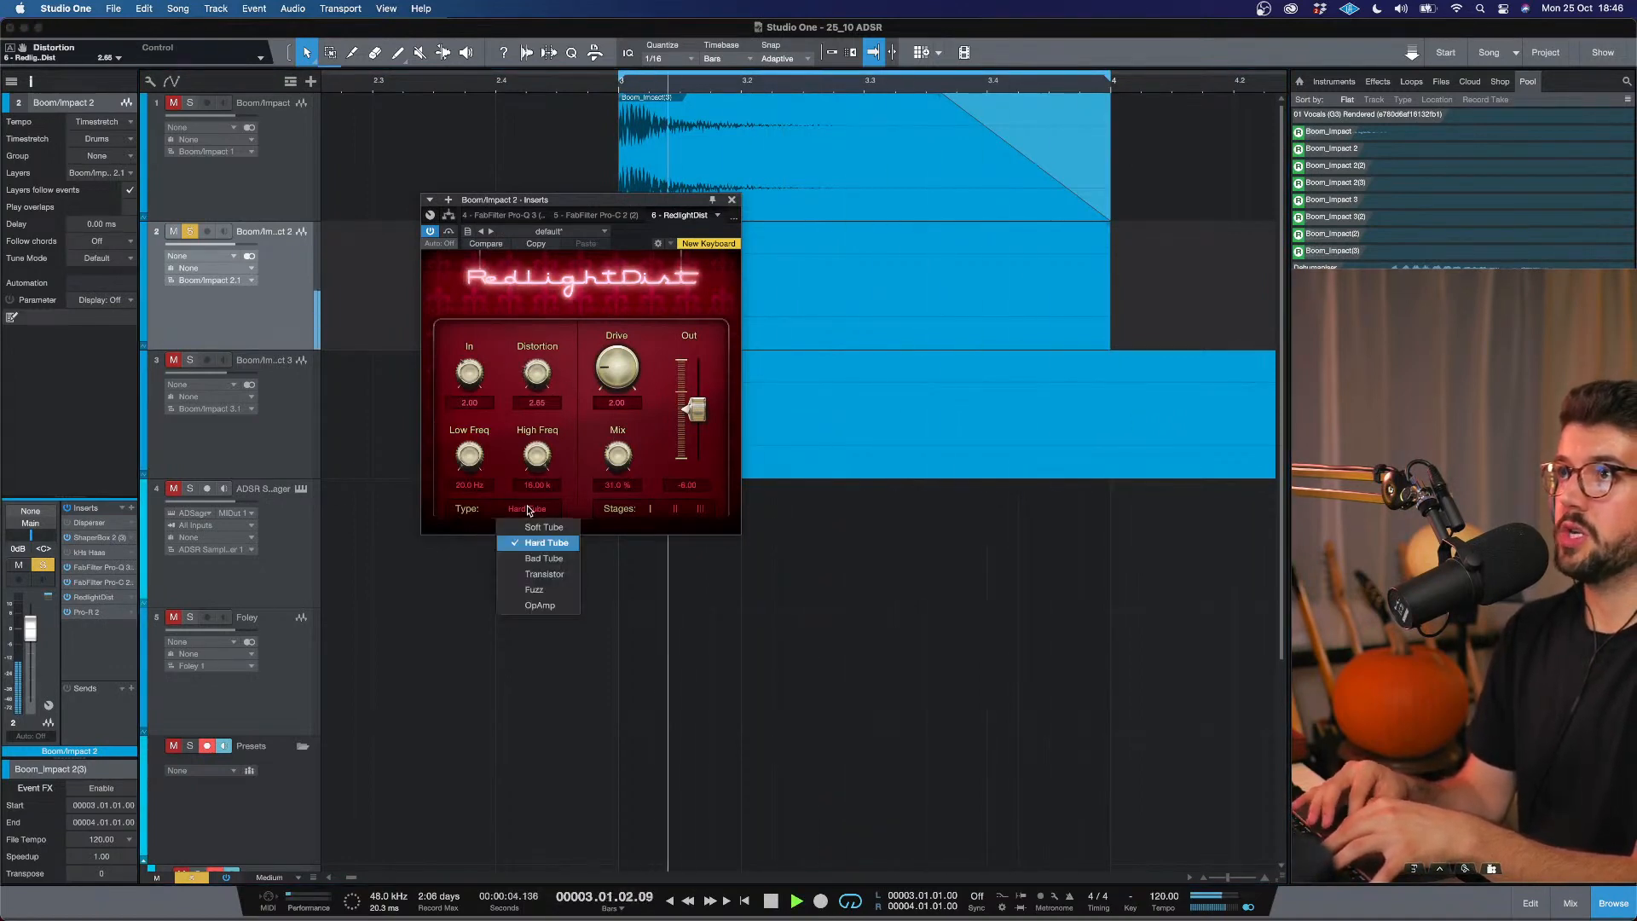
click(555, 588)
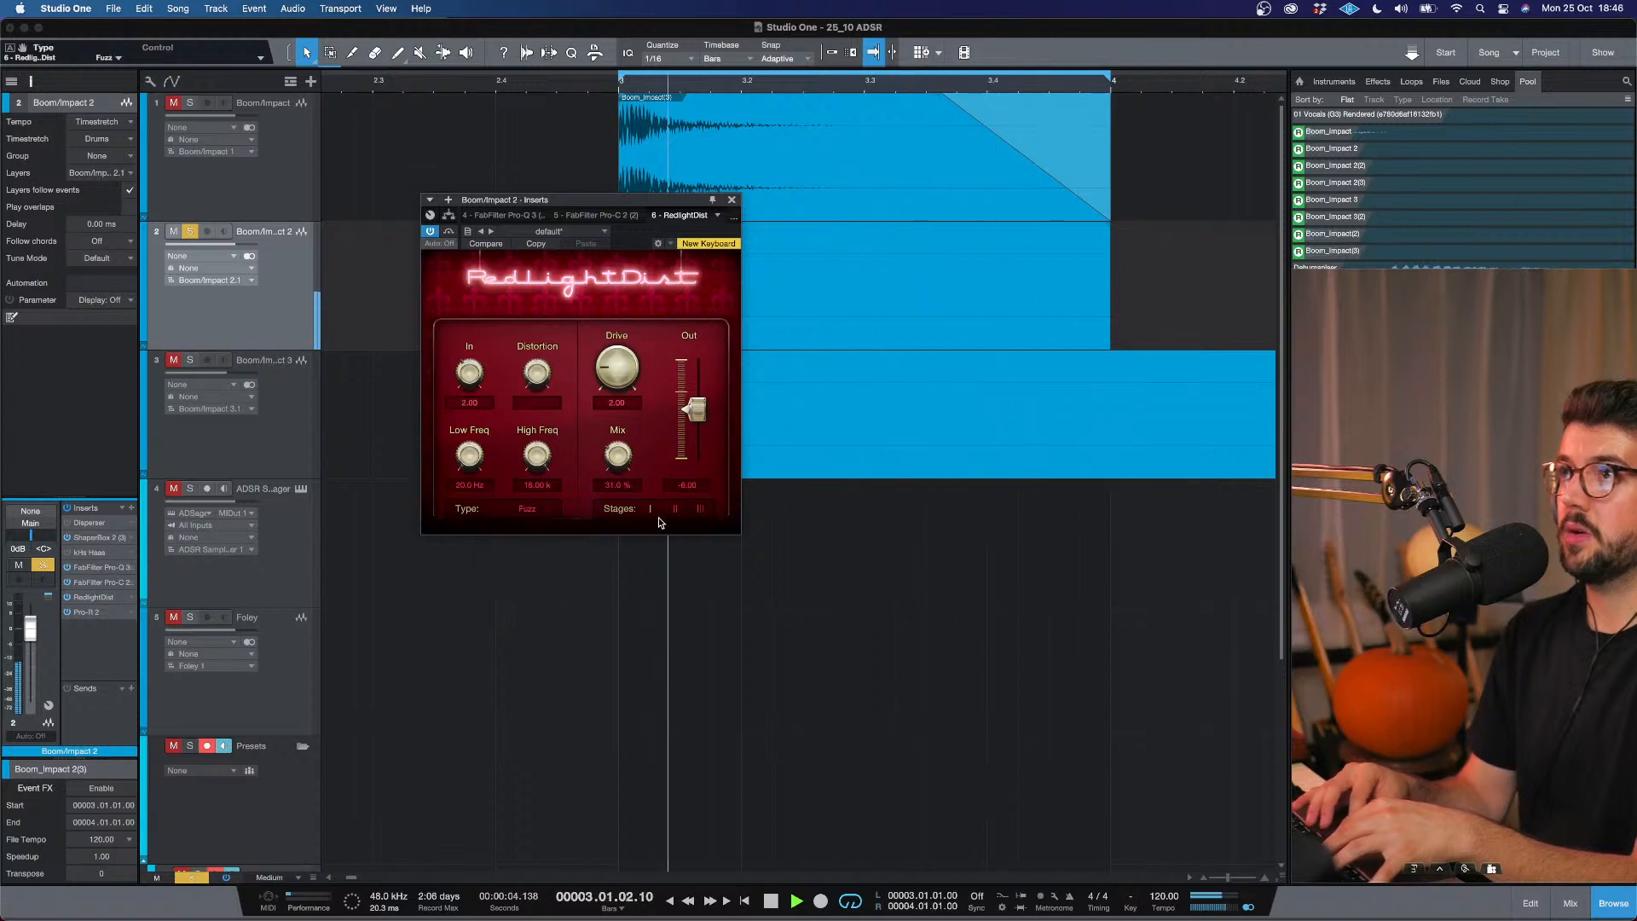
Use two stages in RedlightDist and set mix to about 41.5%, drive to 4.42 and high frequency to about 8.53 kHz.
drag(620, 457, 623, 441)
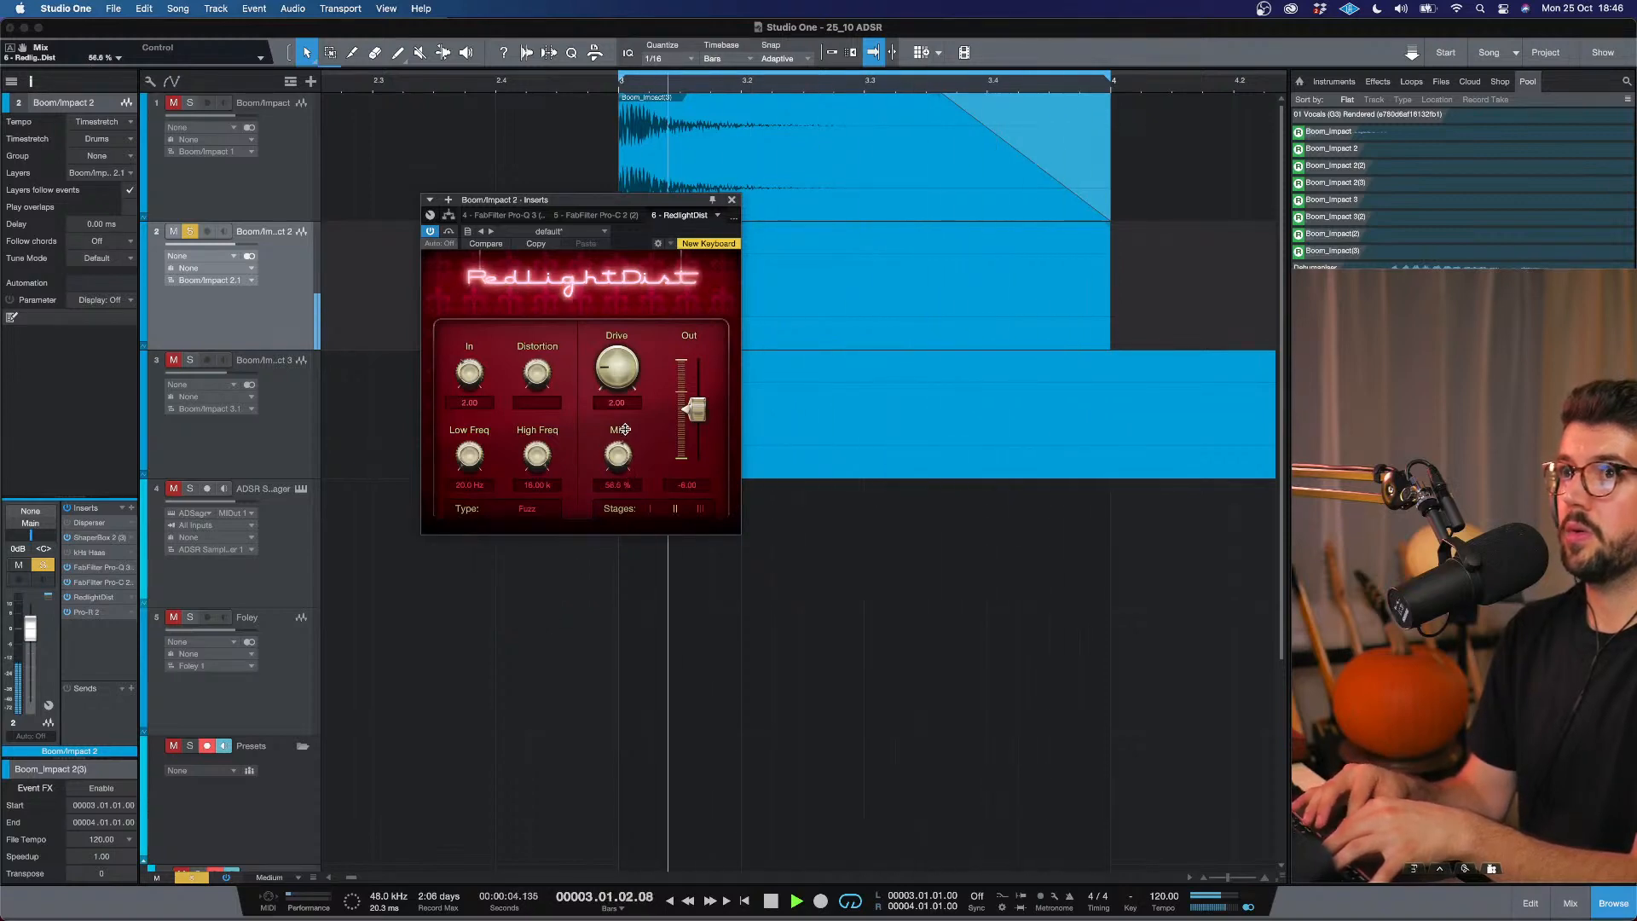
drag(618, 368, 620, 352)
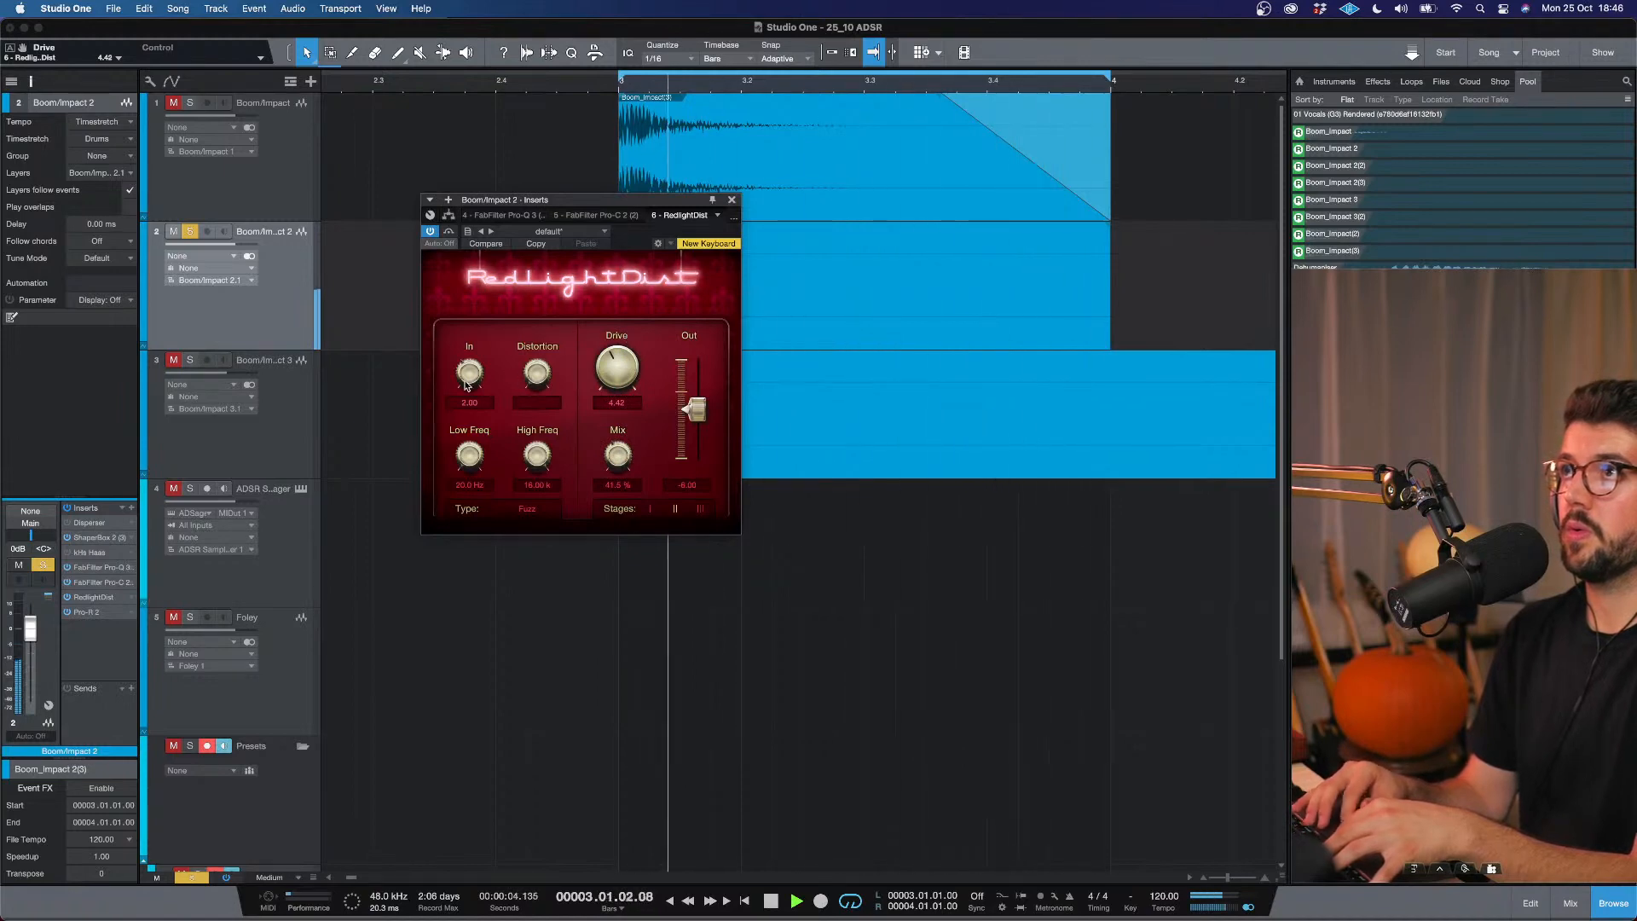
drag(537, 457, 541, 469)
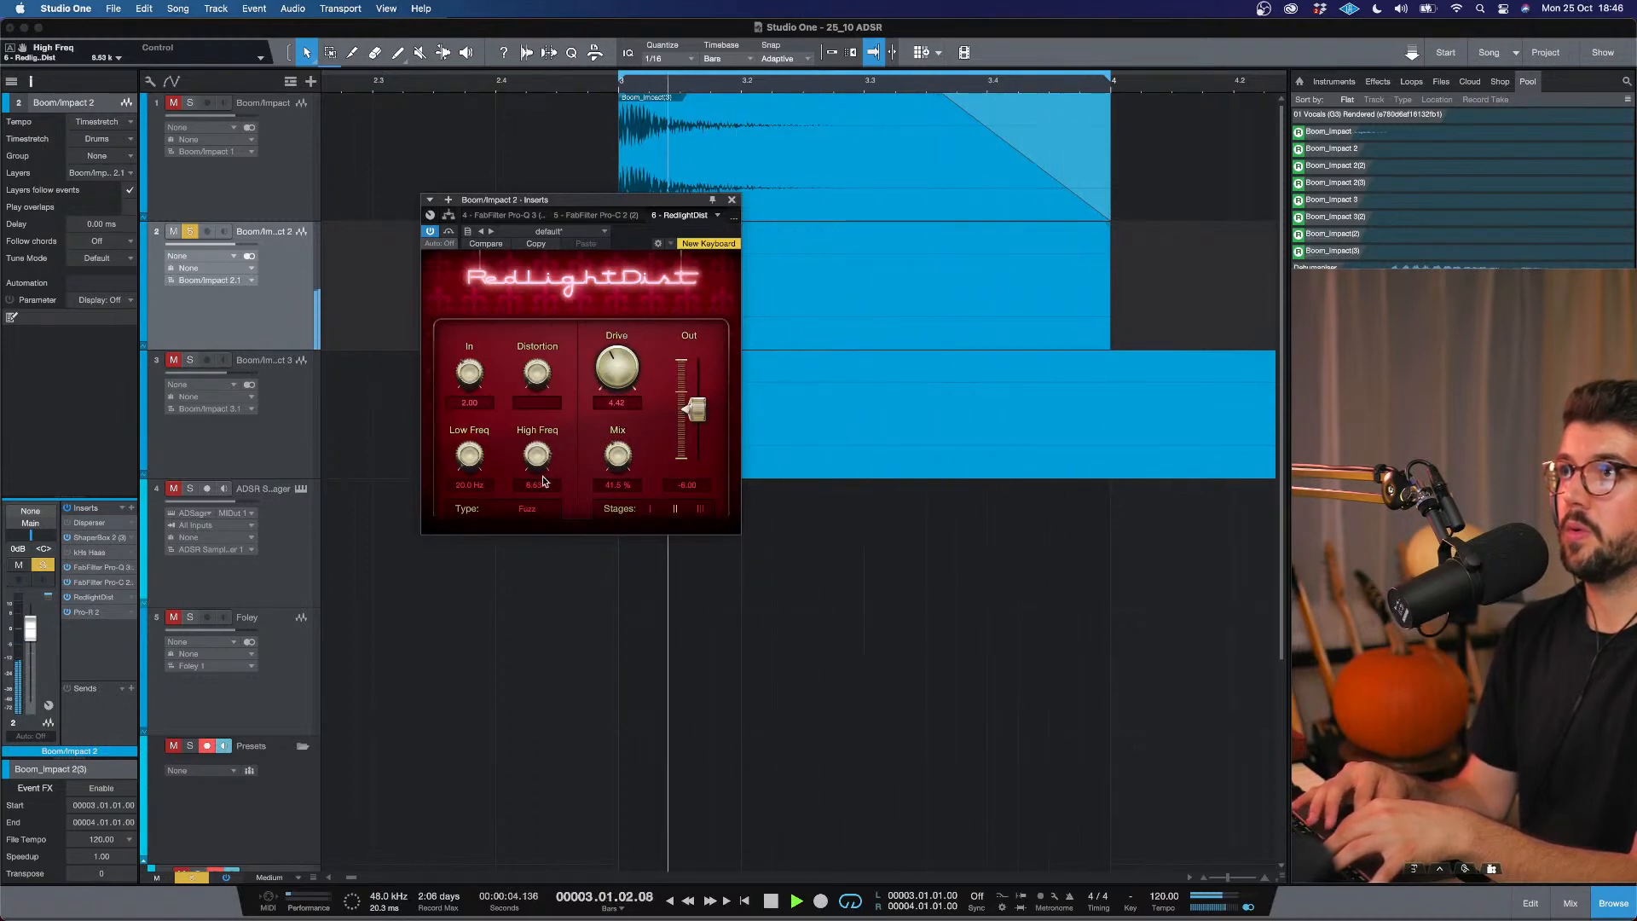
Change RedlightDist's distortion type on Boom/Impact 2 to Bad Tube and audition the result.
click(527, 508)
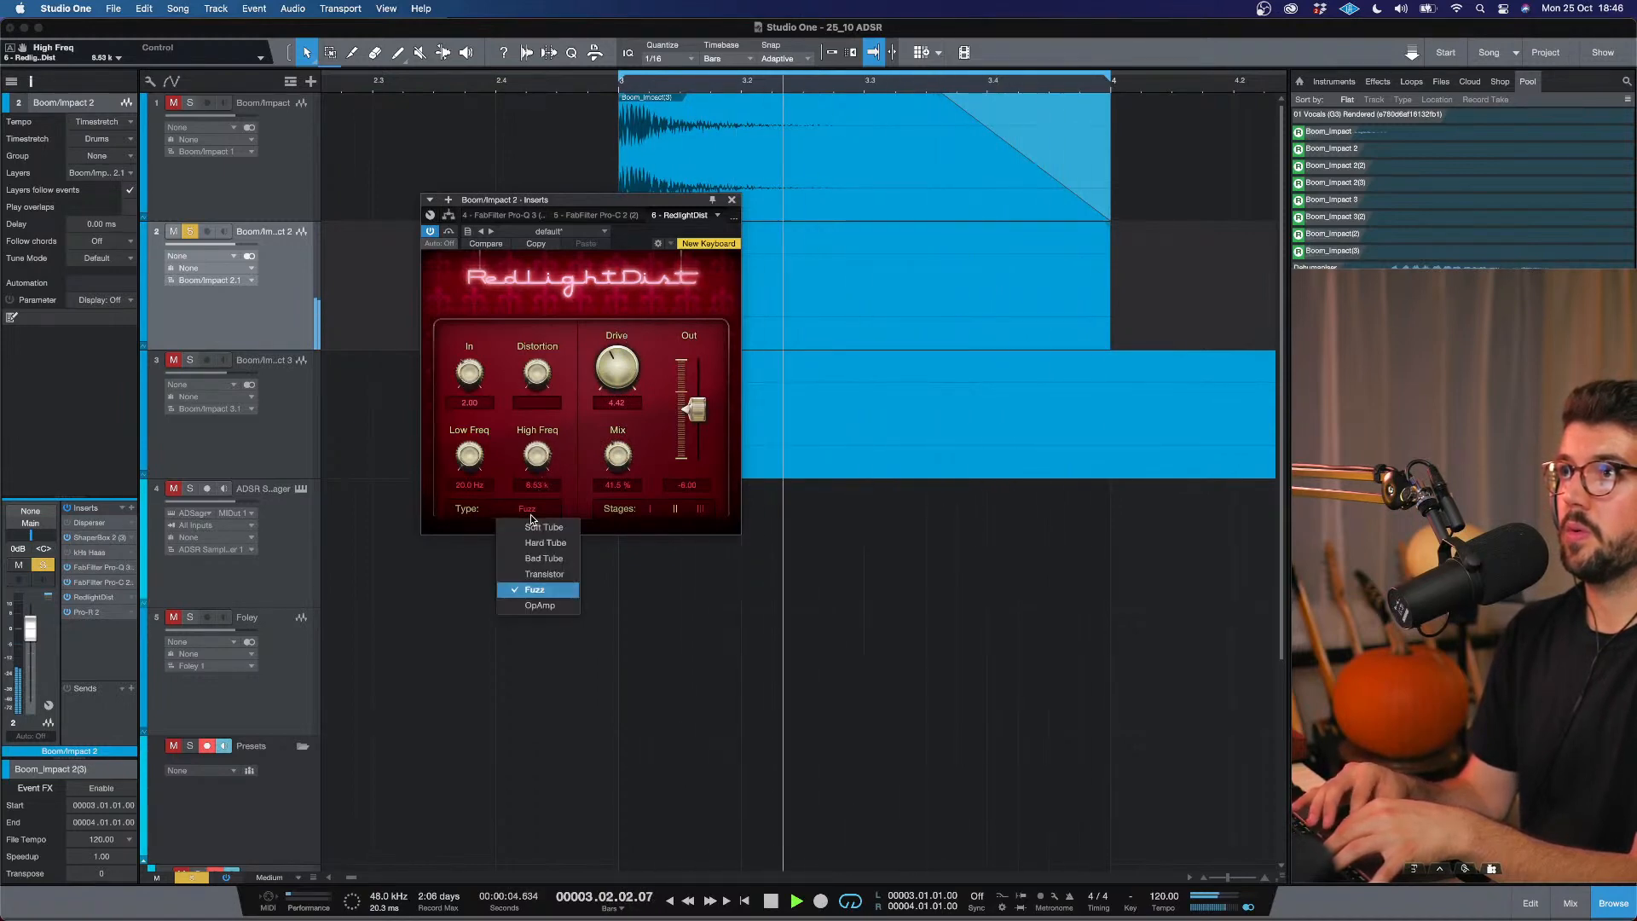
click(543, 557)
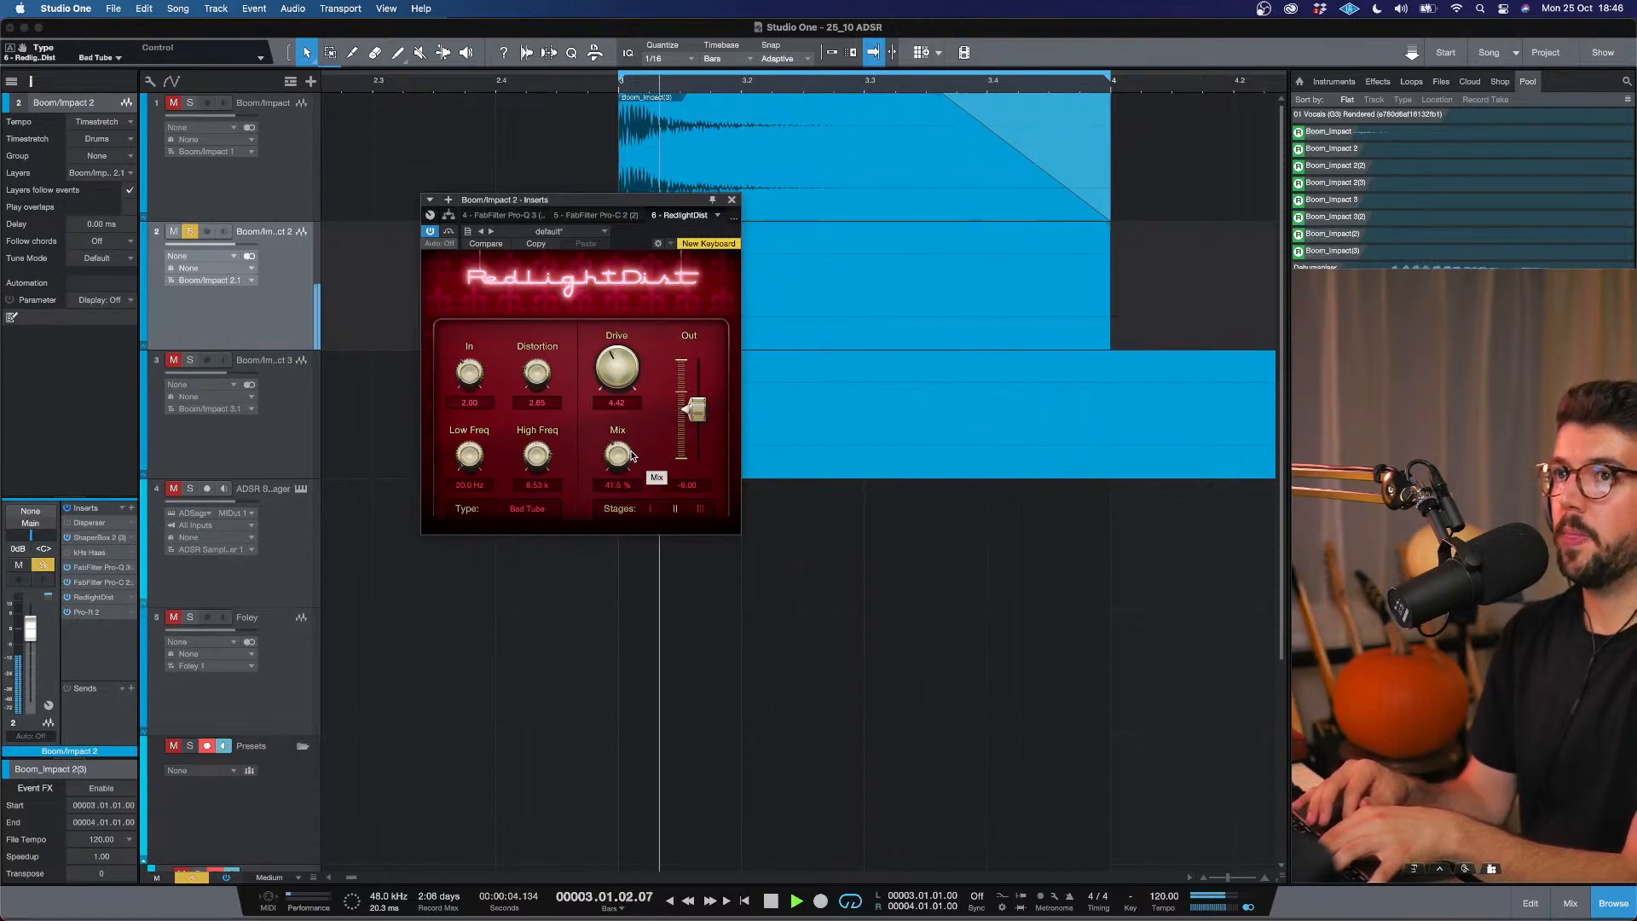
key(space)
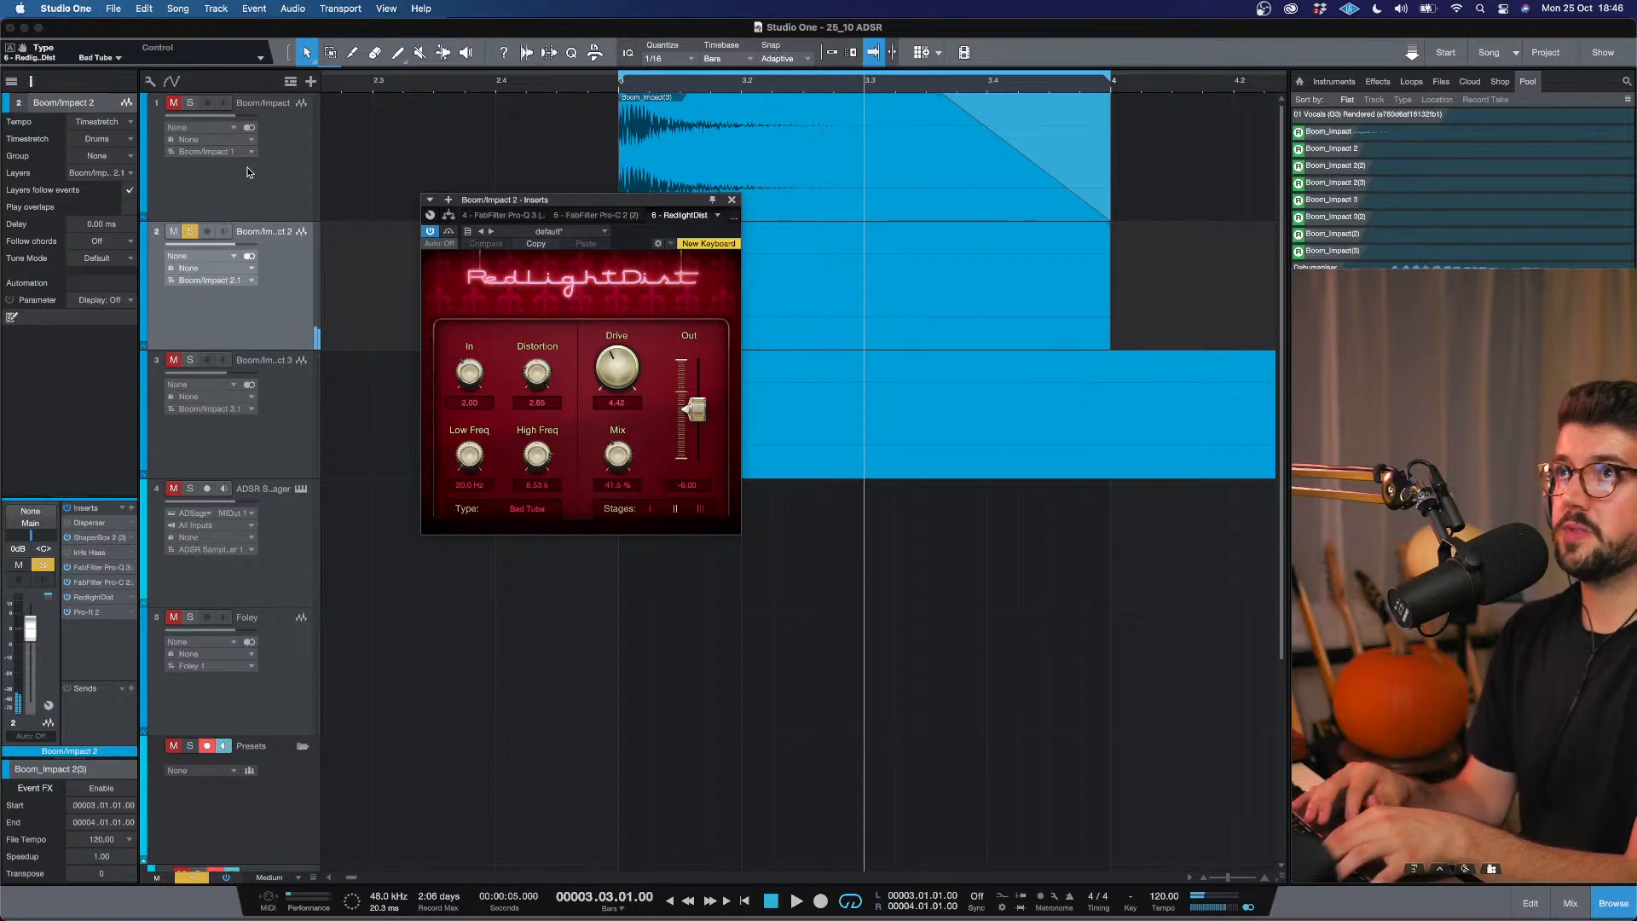
Unsolo Boom/Impact 2 and solo the first Boom/Impact track, with Disperser enabled and the playhead at the start of bar 3.
click(192, 233)
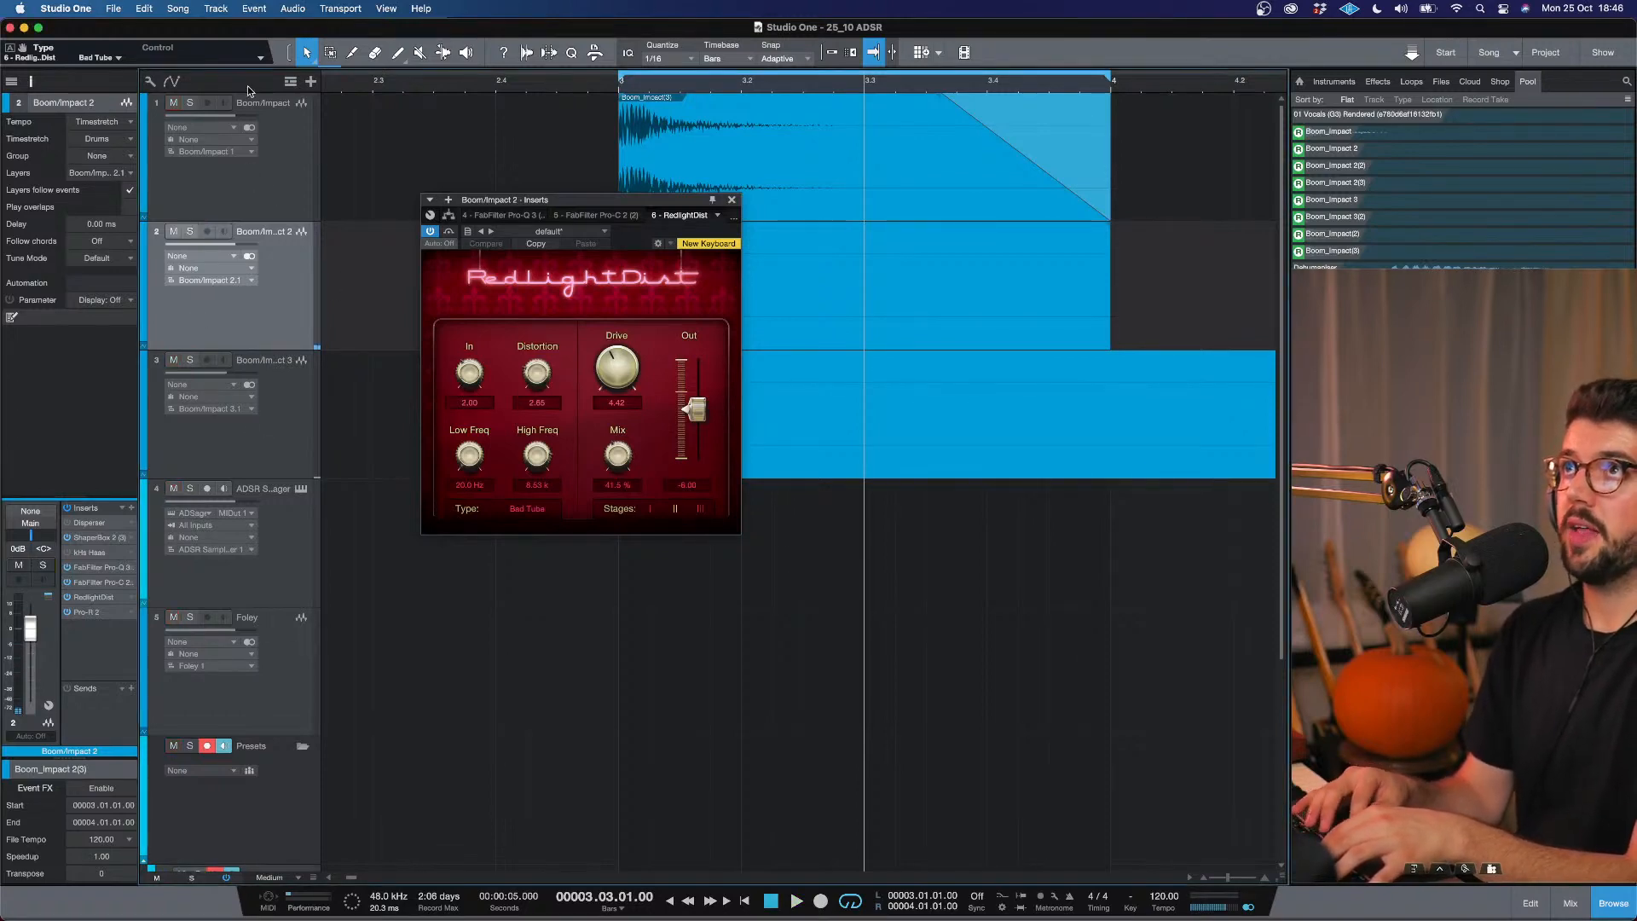
click(288, 110)
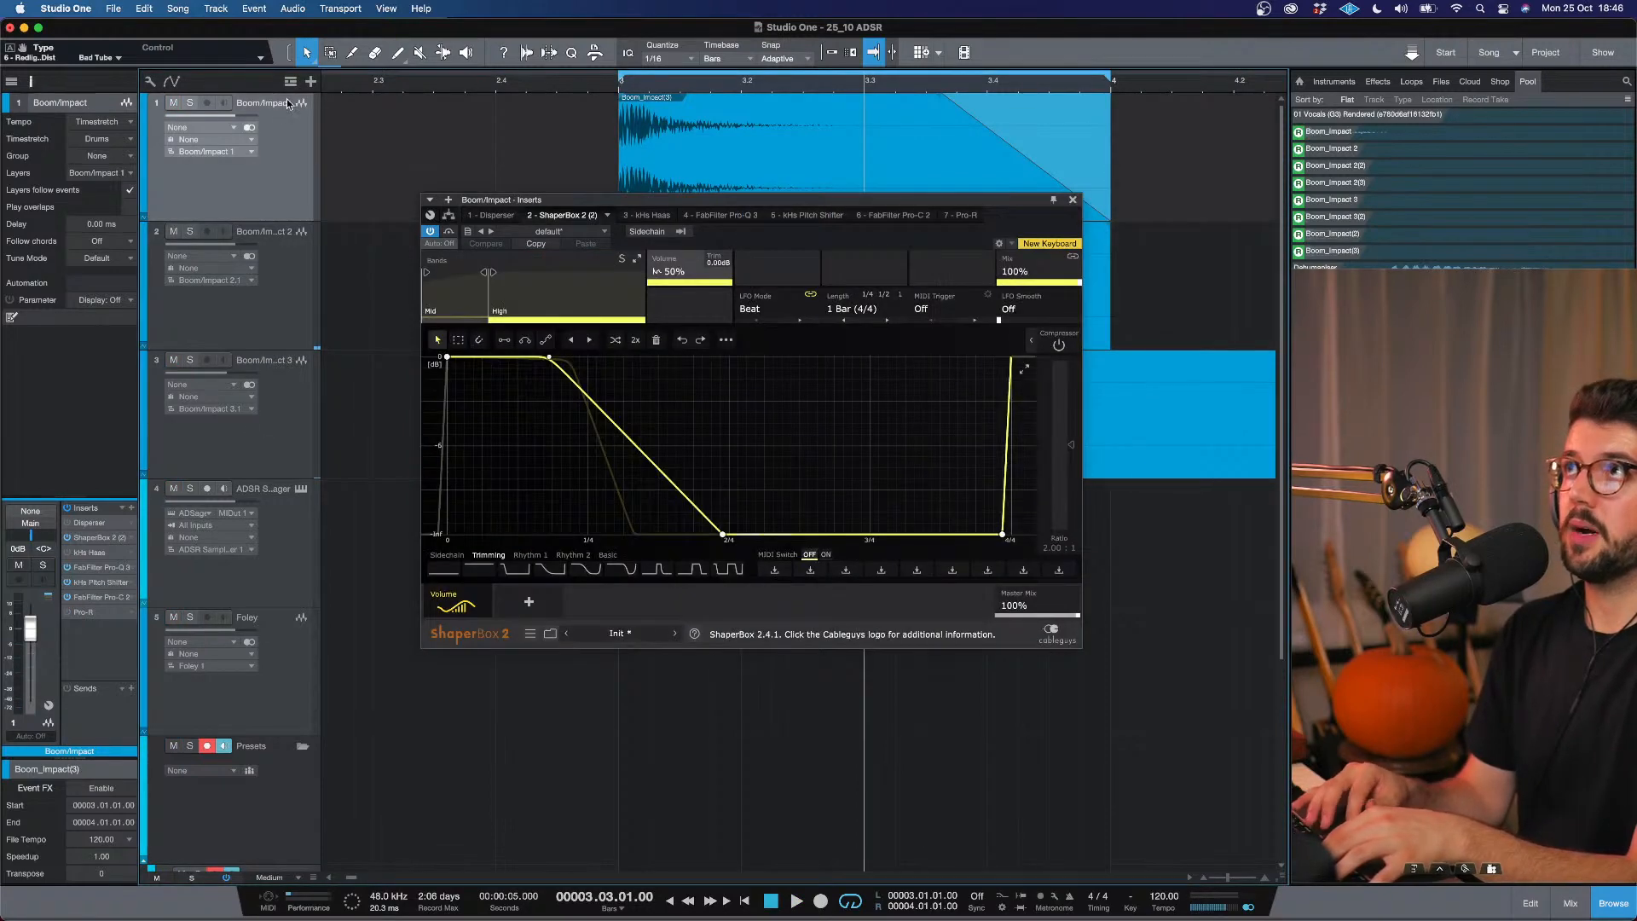
click(620, 81)
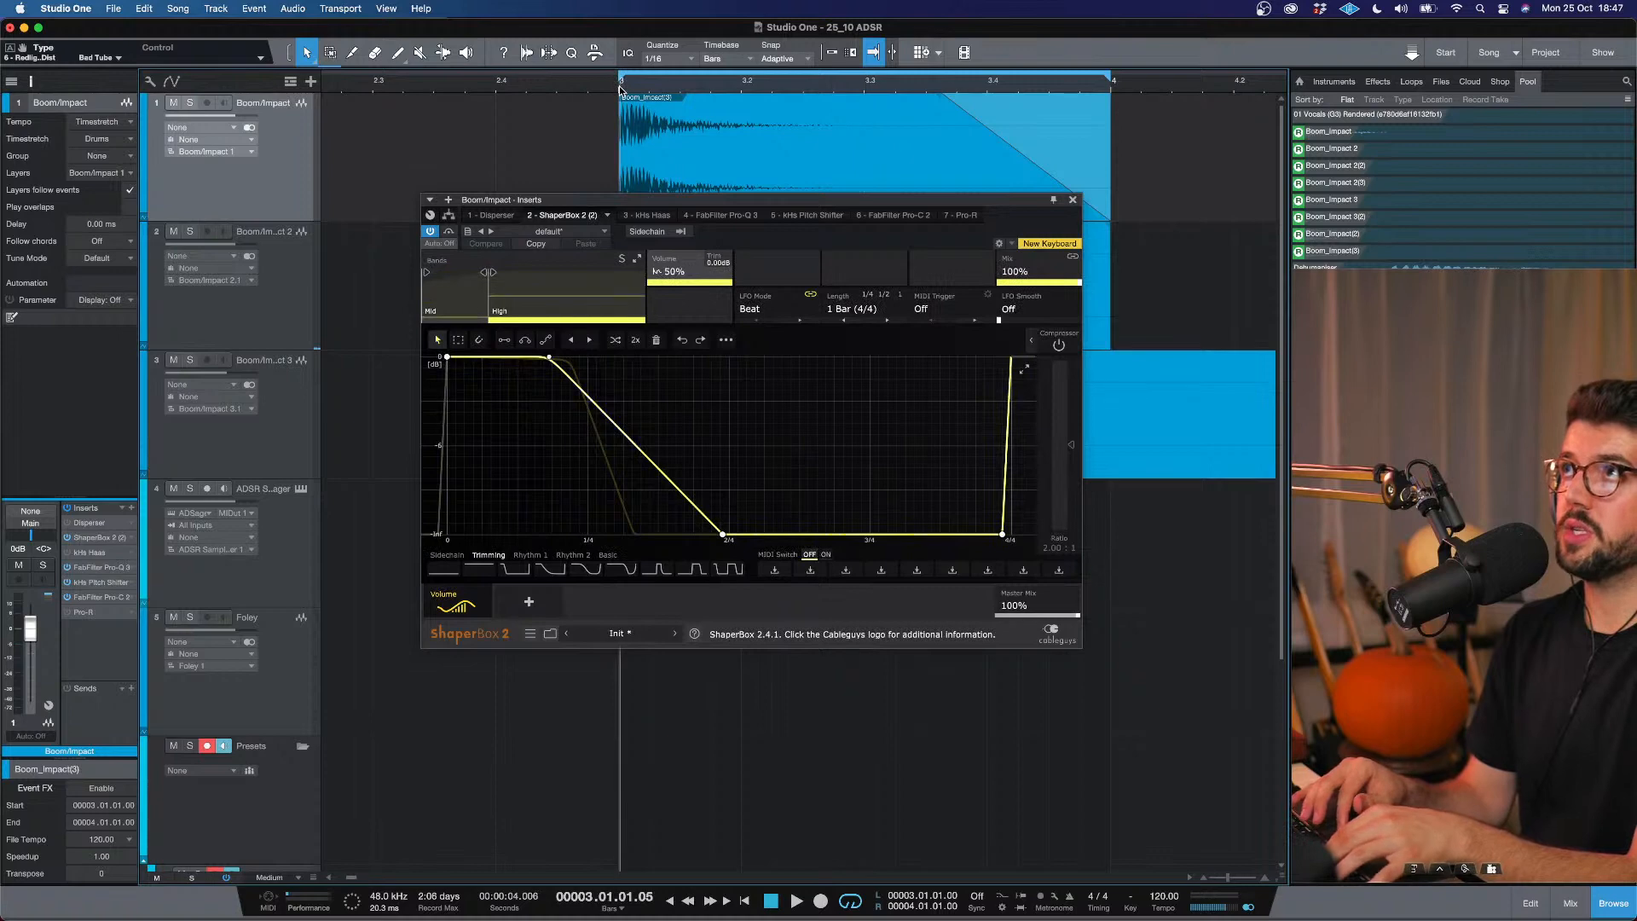
click(1073, 200)
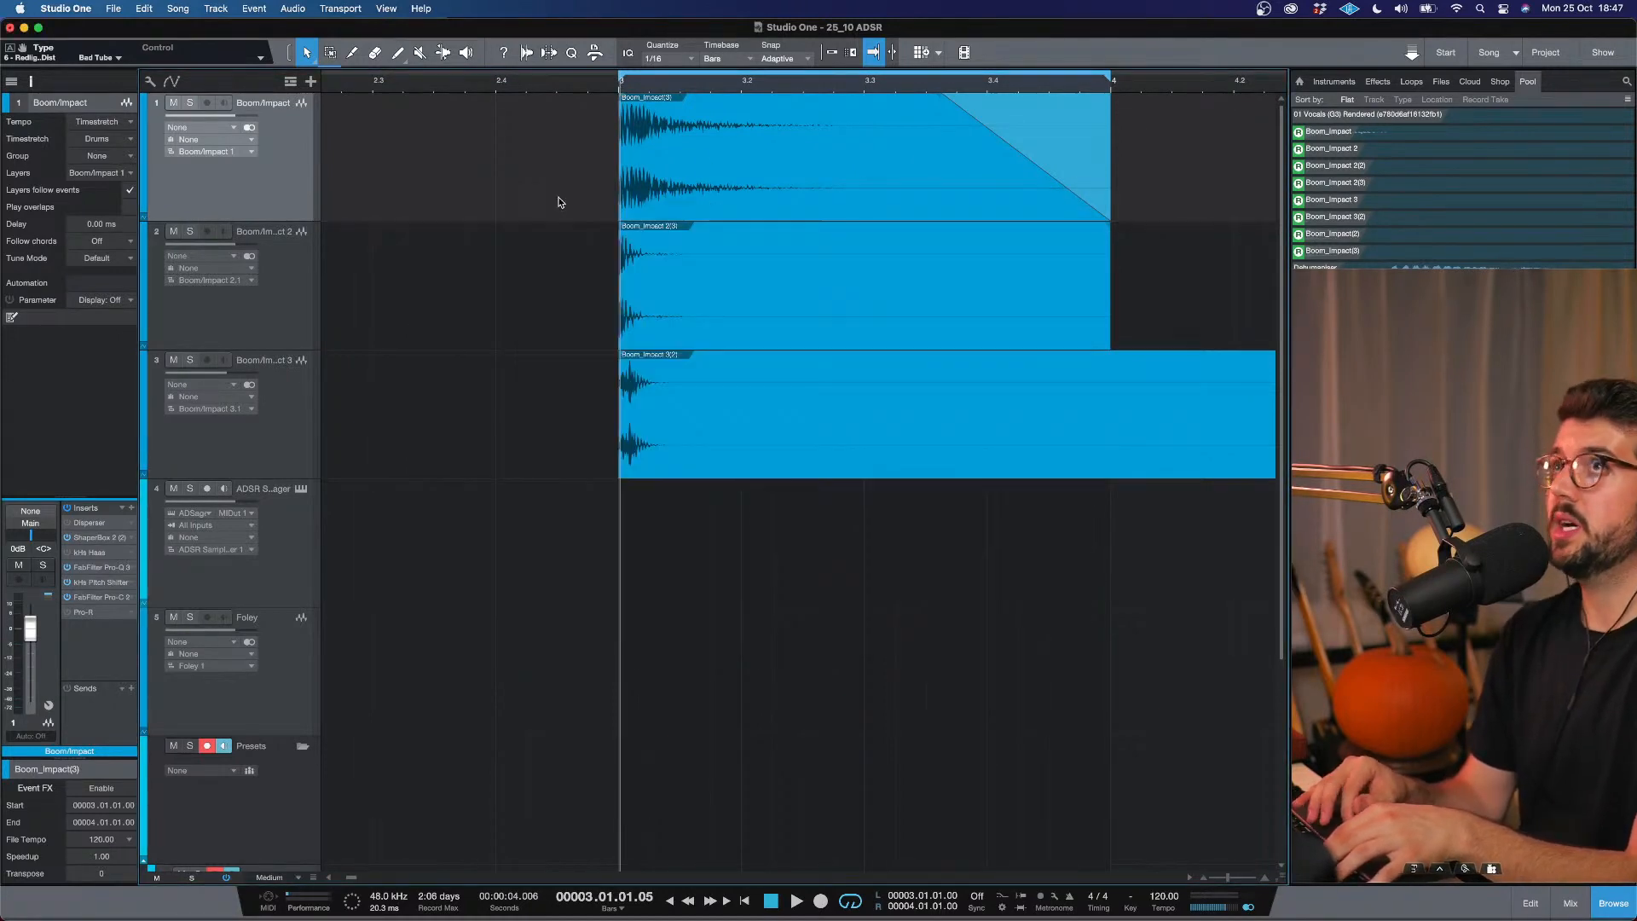
click(620, 89)
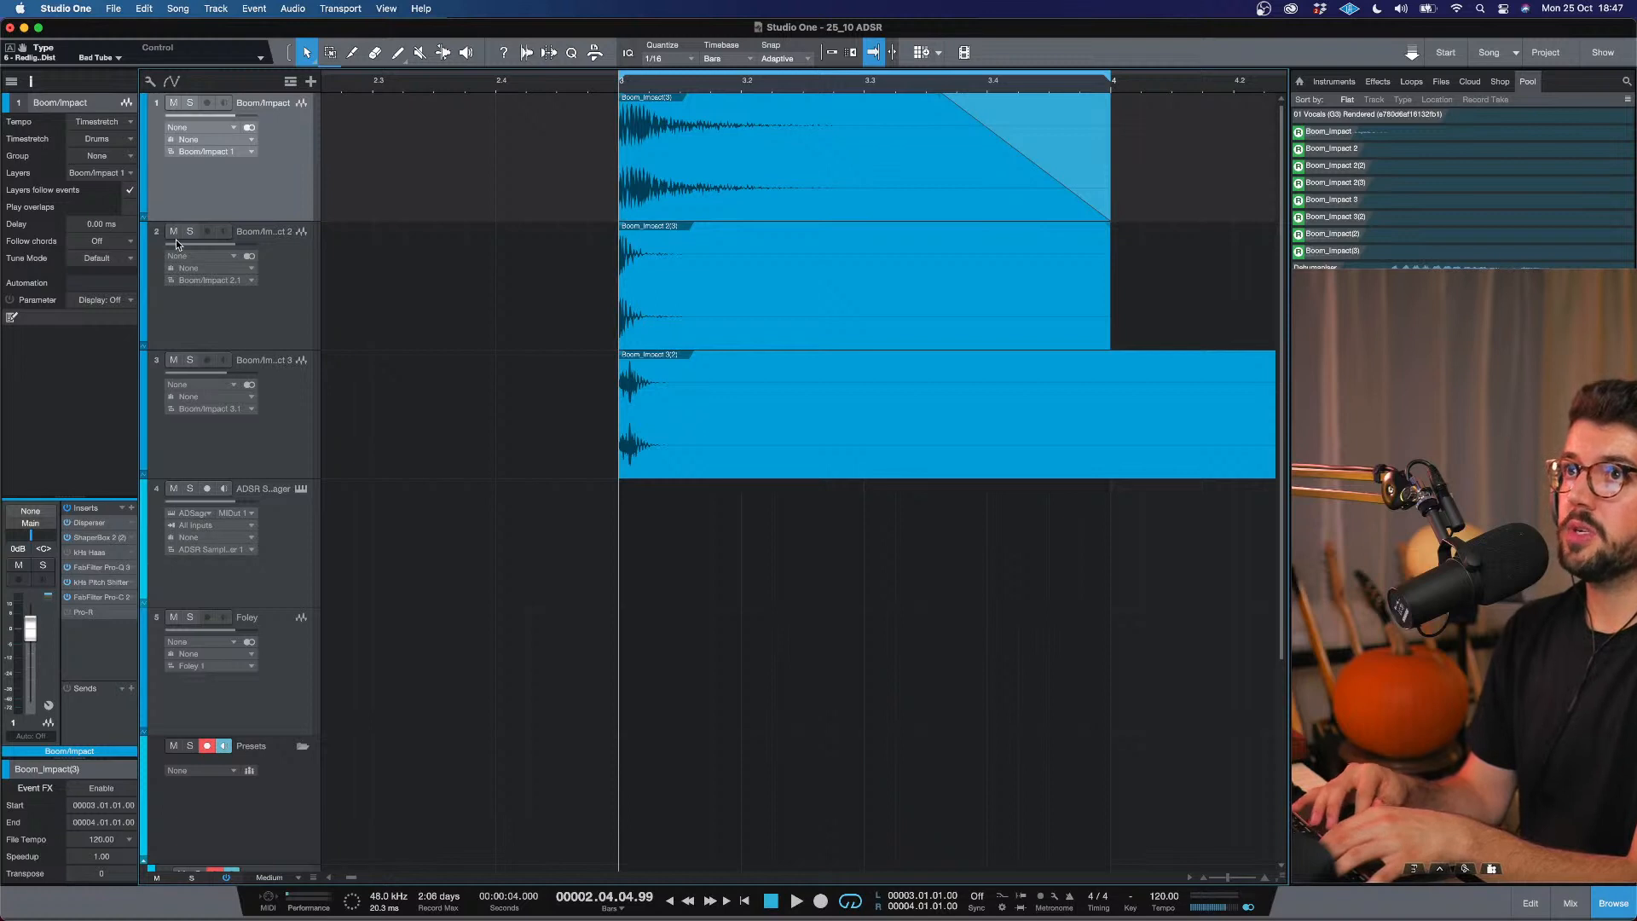
click(191, 103)
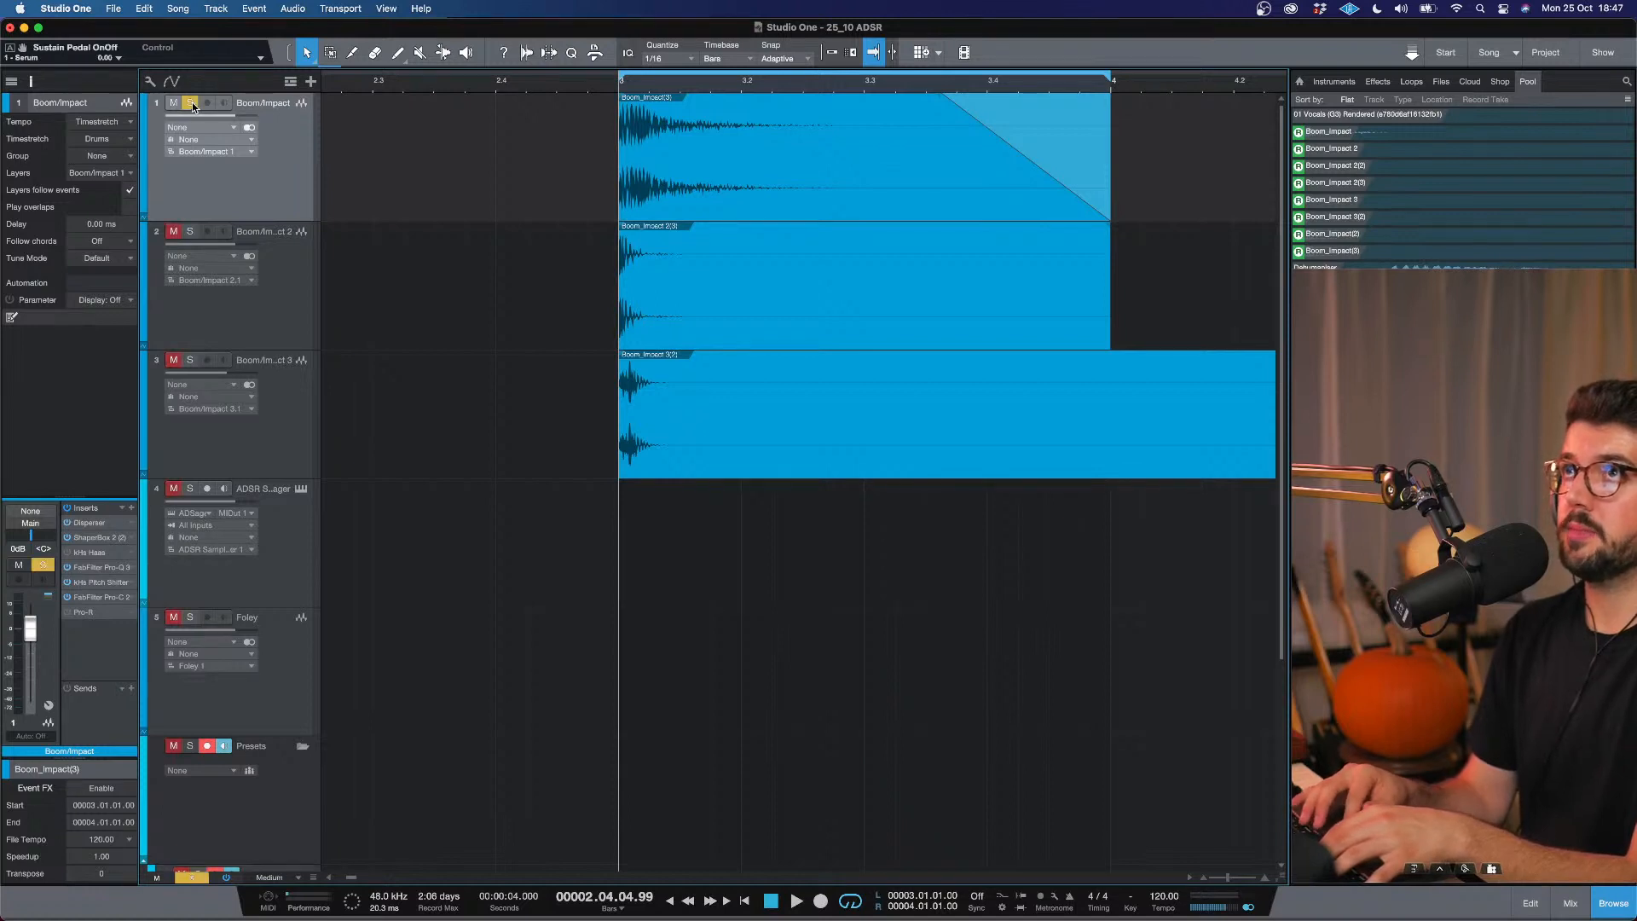
Open Disperser on Boom/Impact, set its frequency to 60.2 Hz and raise the pinch while auditioning.
click(97, 519)
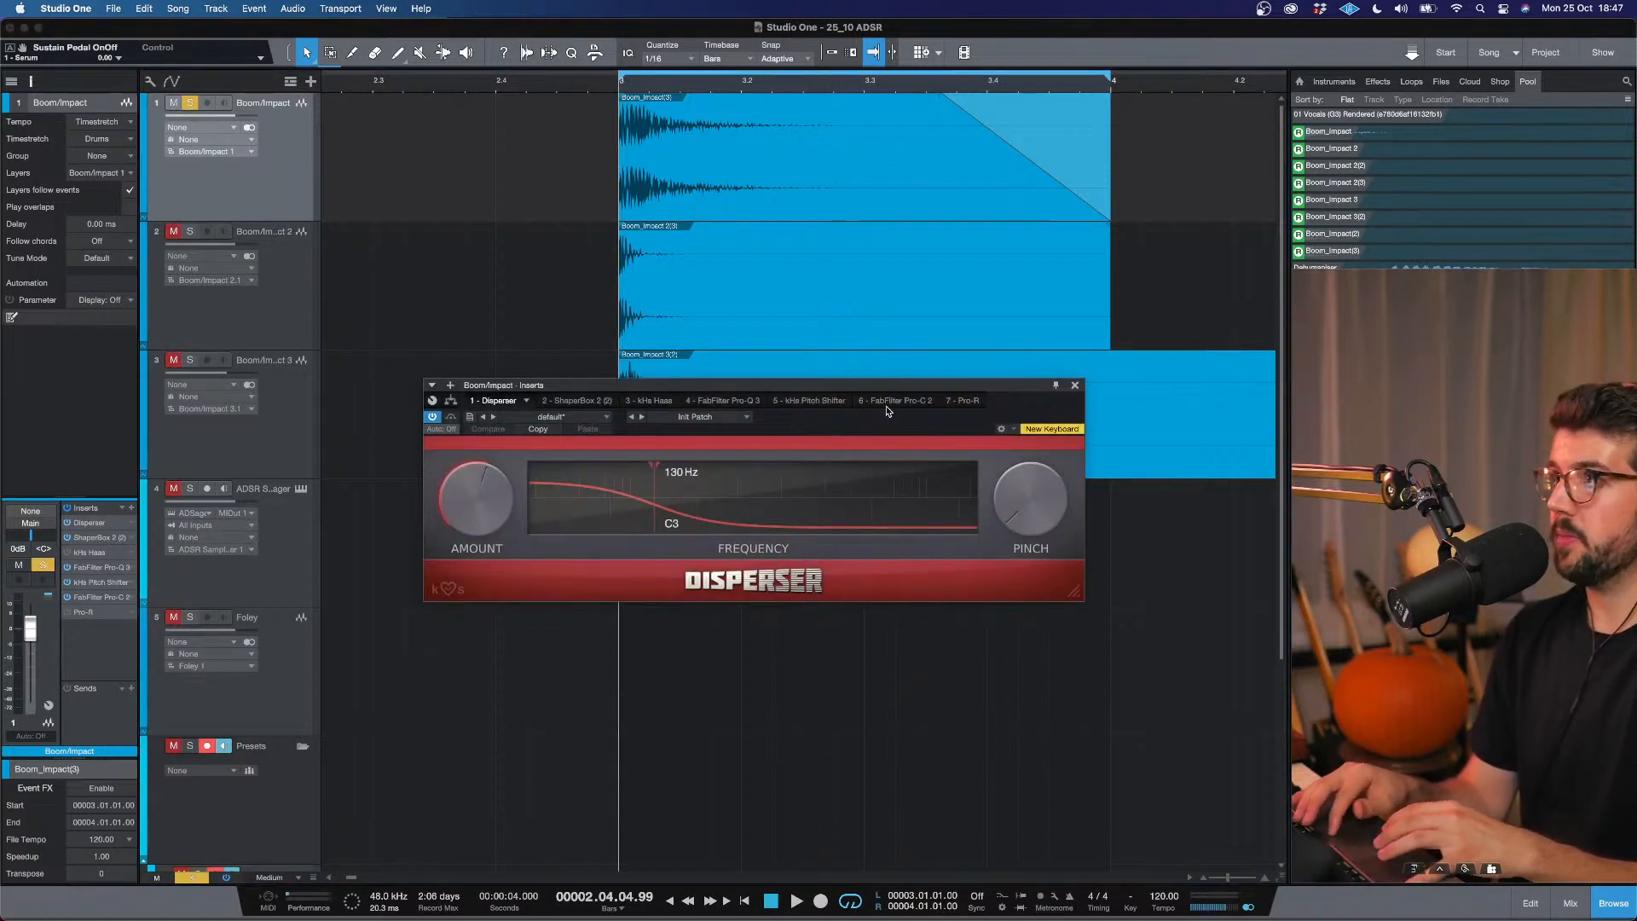
drag(898, 384, 824, 404)
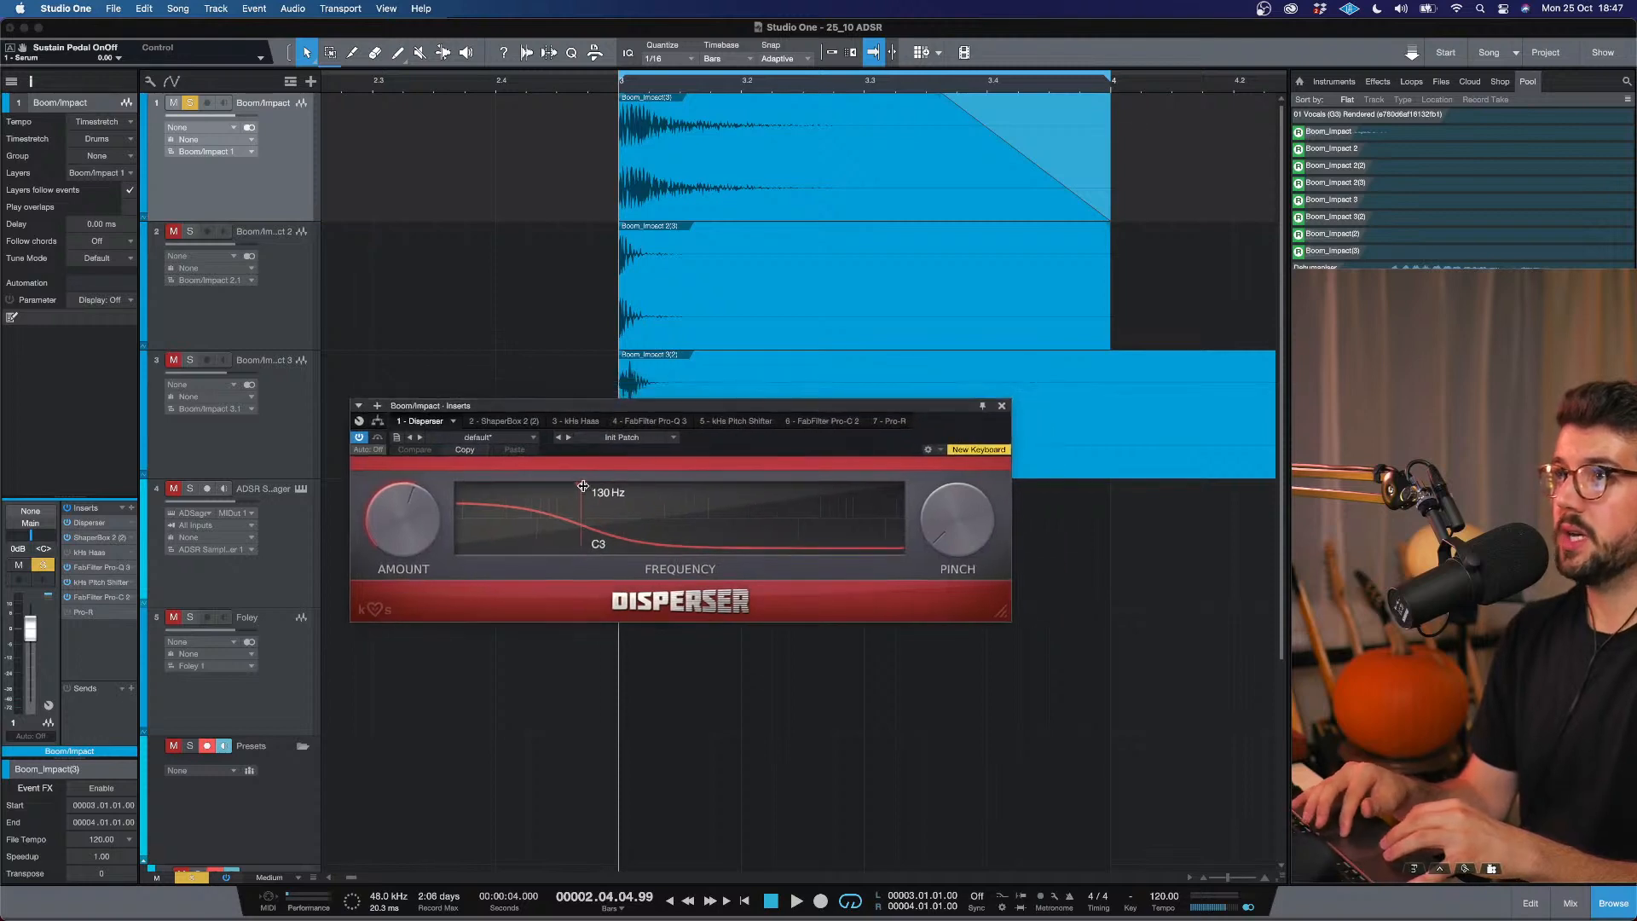
drag(582, 486, 543, 488)
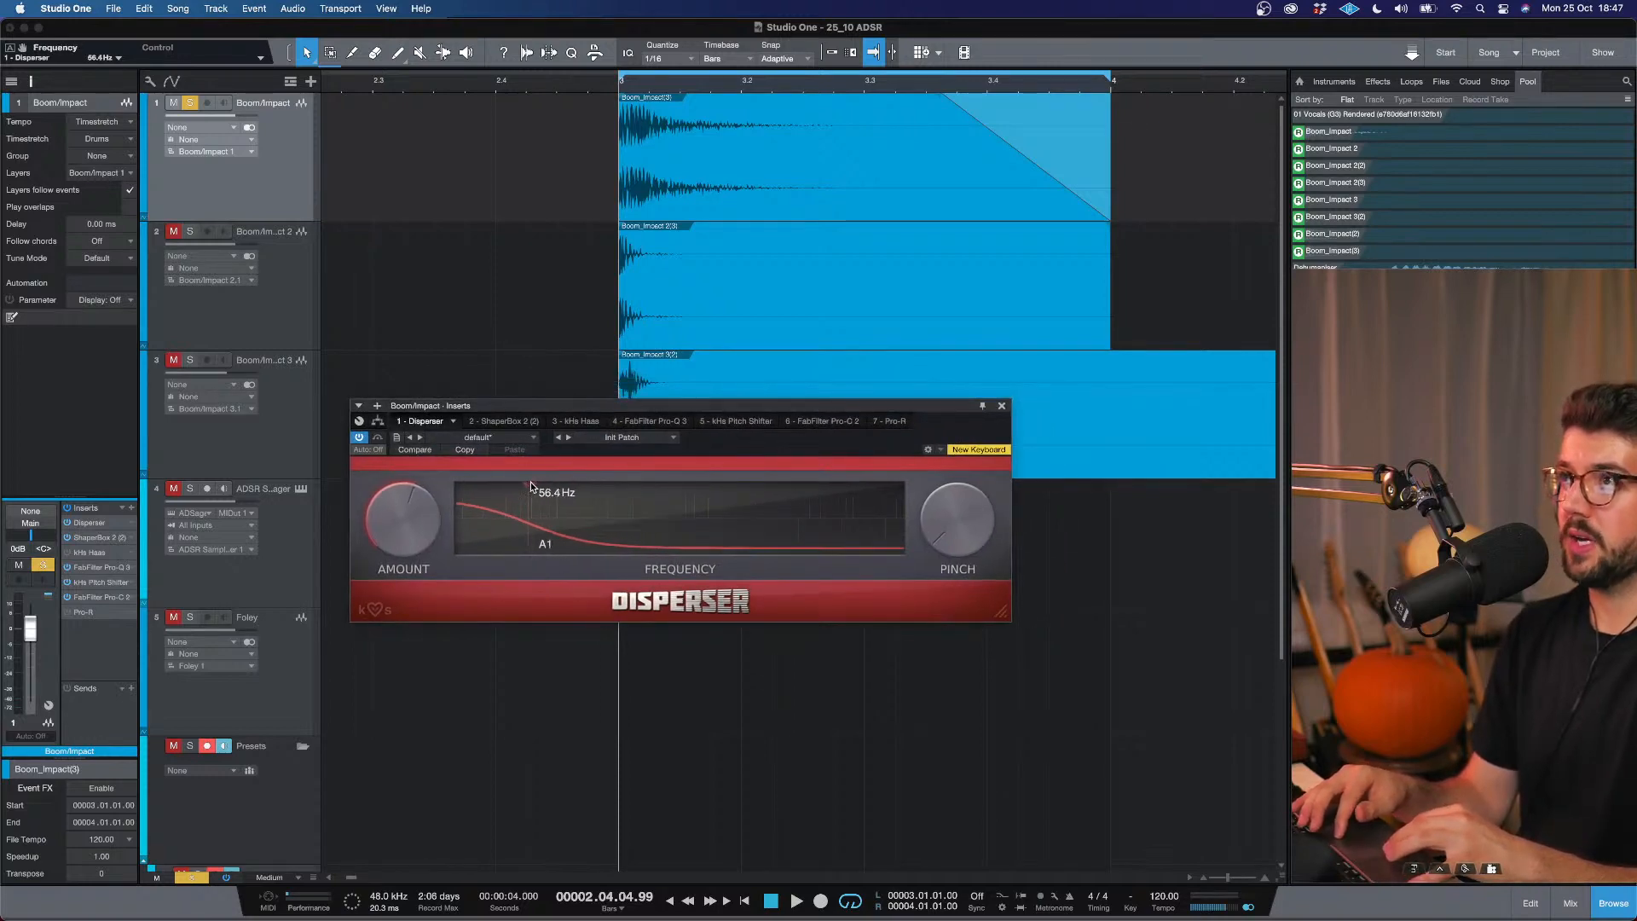
key(space)
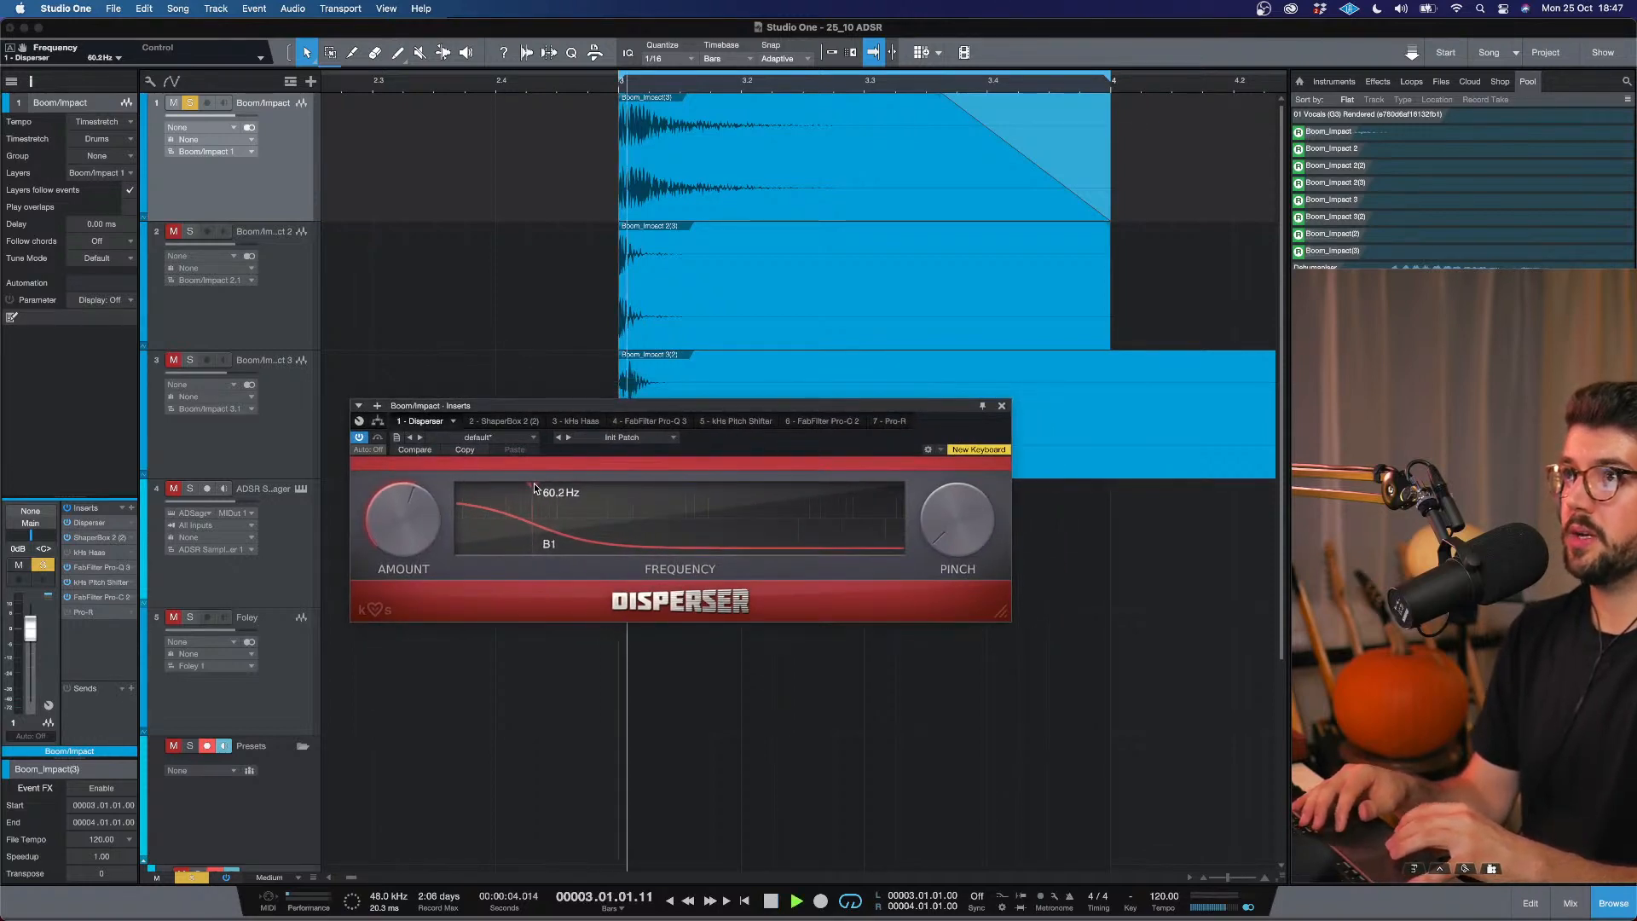
drag(979, 533, 978, 461)
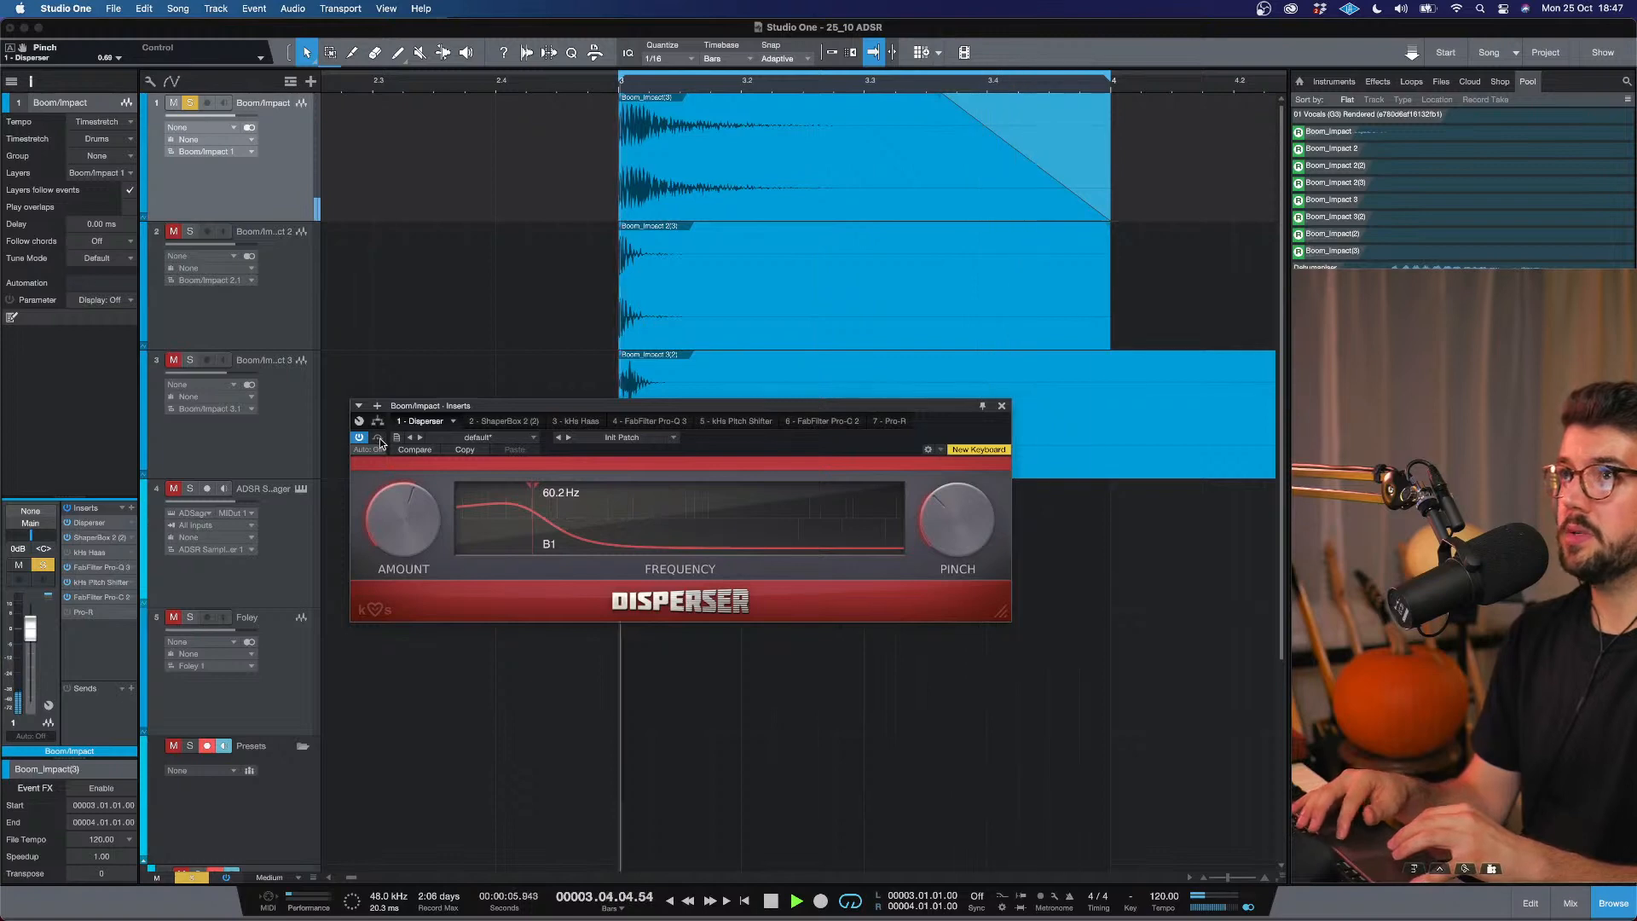
Compare the soloed Boom/Impact layer with Disperser bypassed and active during playback.
key(space)
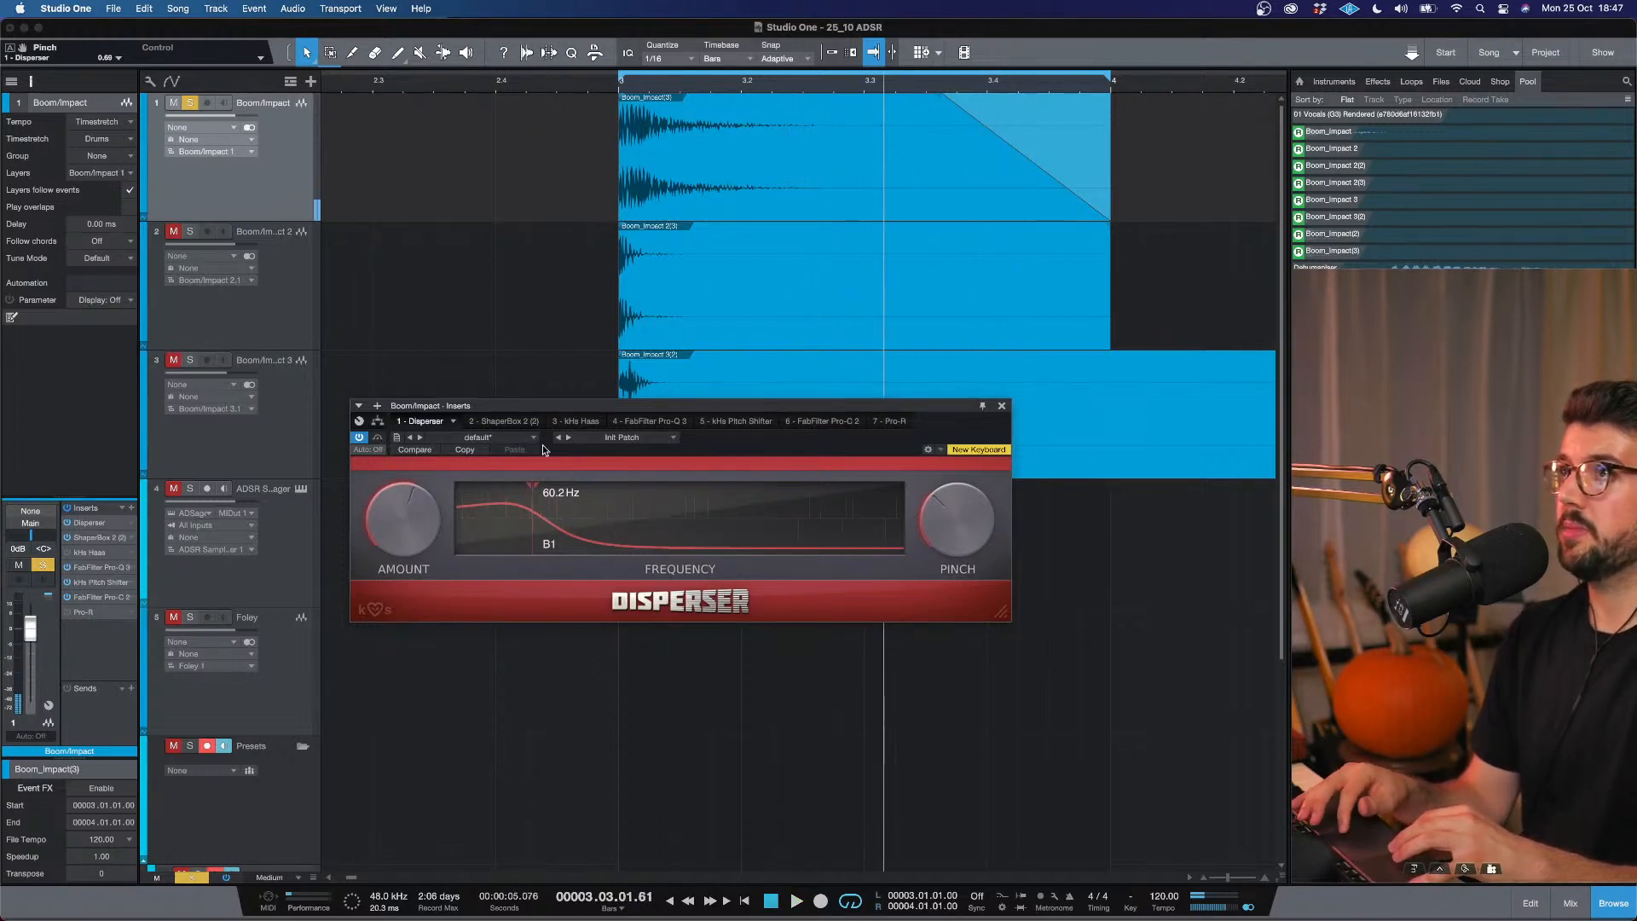
key(space)
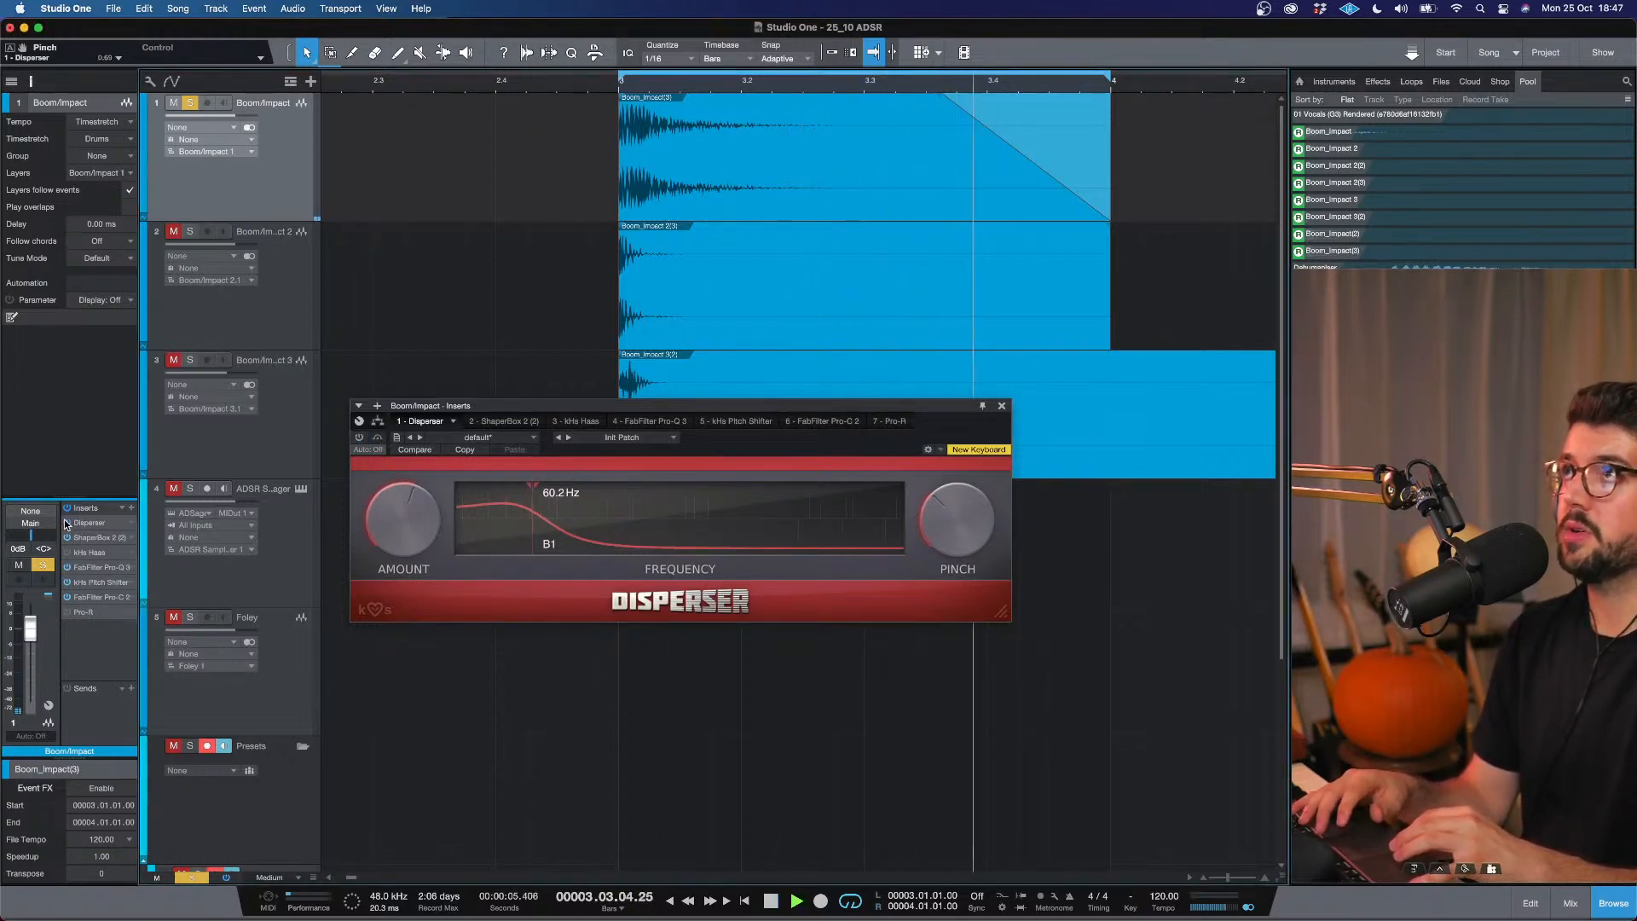
click(67, 523)
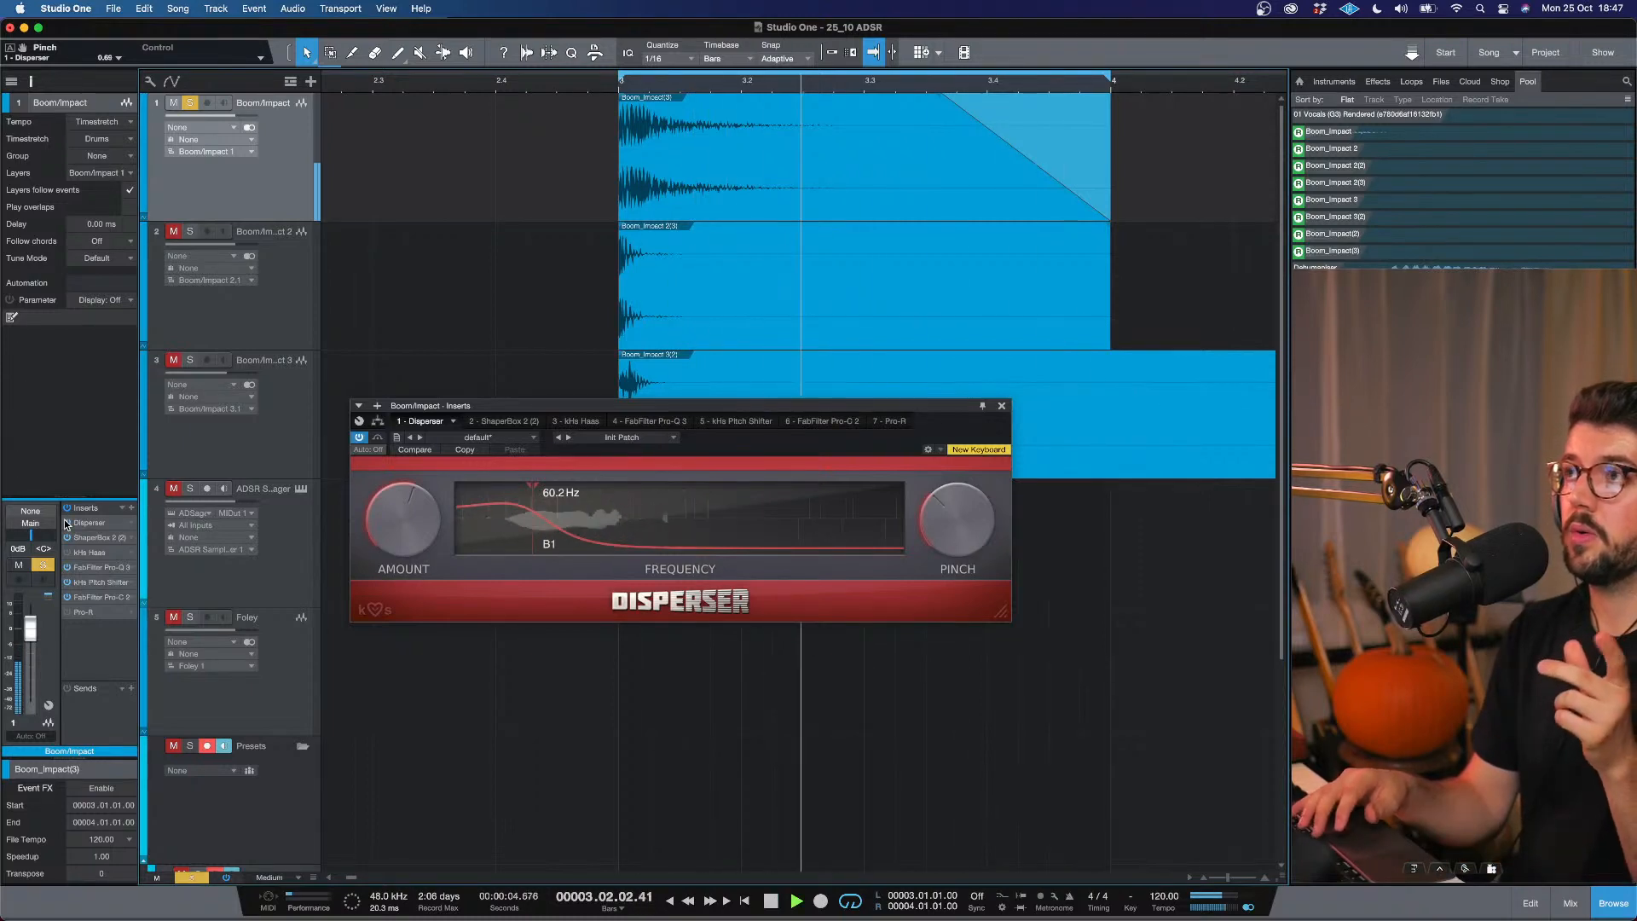
key(space)
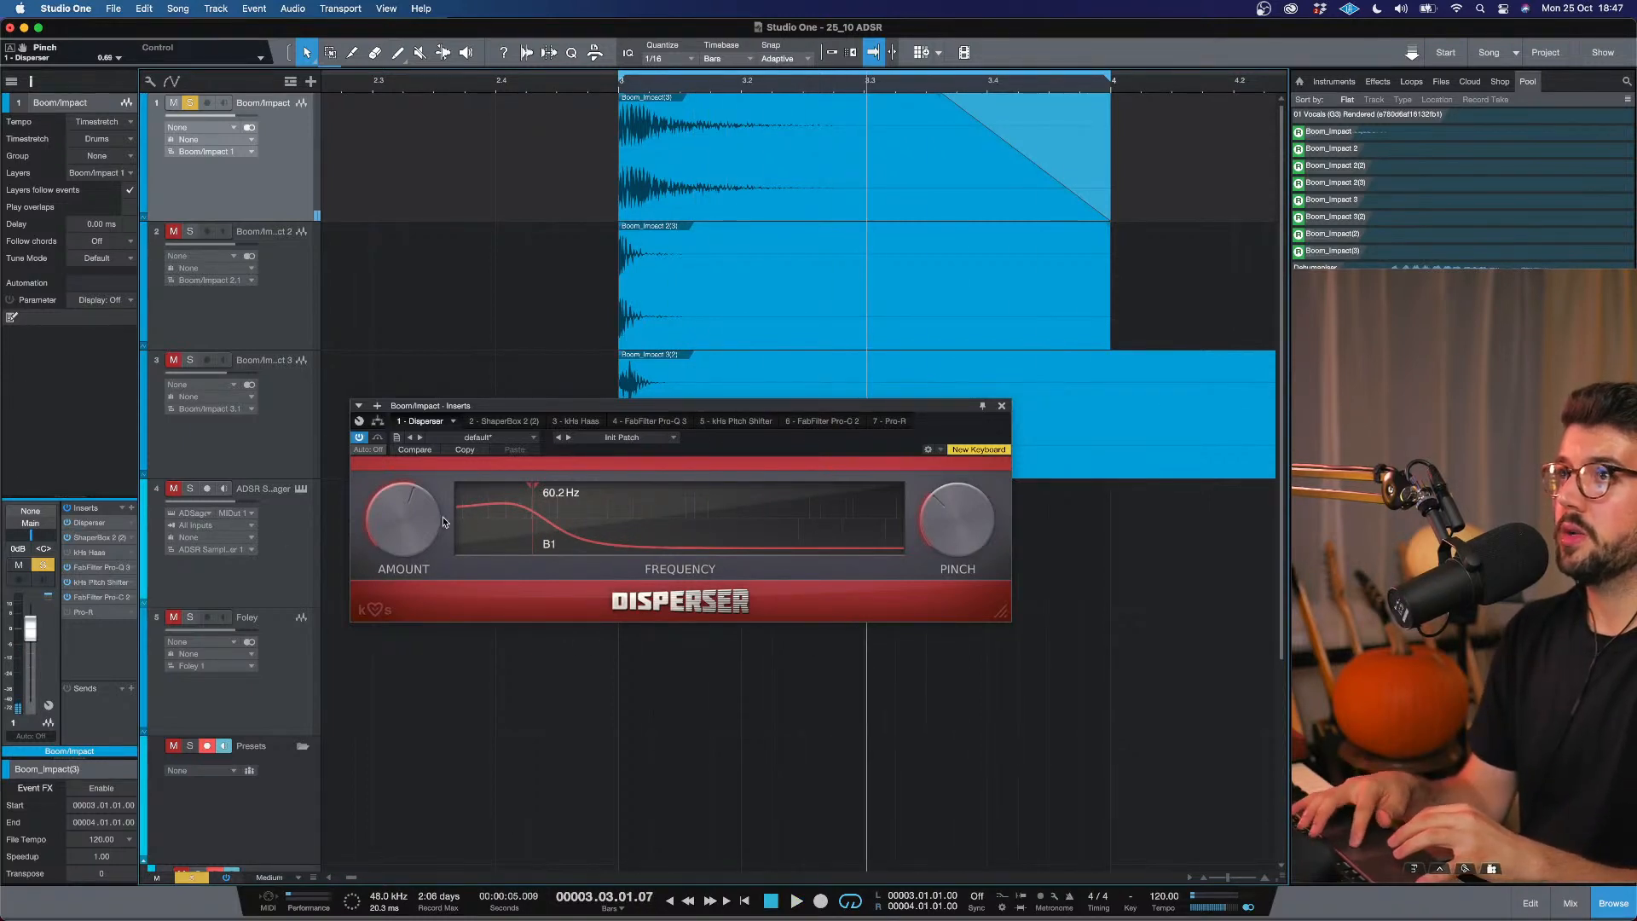
Set Disperser's frequency to 89.6 Hz, audition the layer, and close the plugin with the playhead just before bar 3.
drag(531, 488, 556, 488)
key(space)
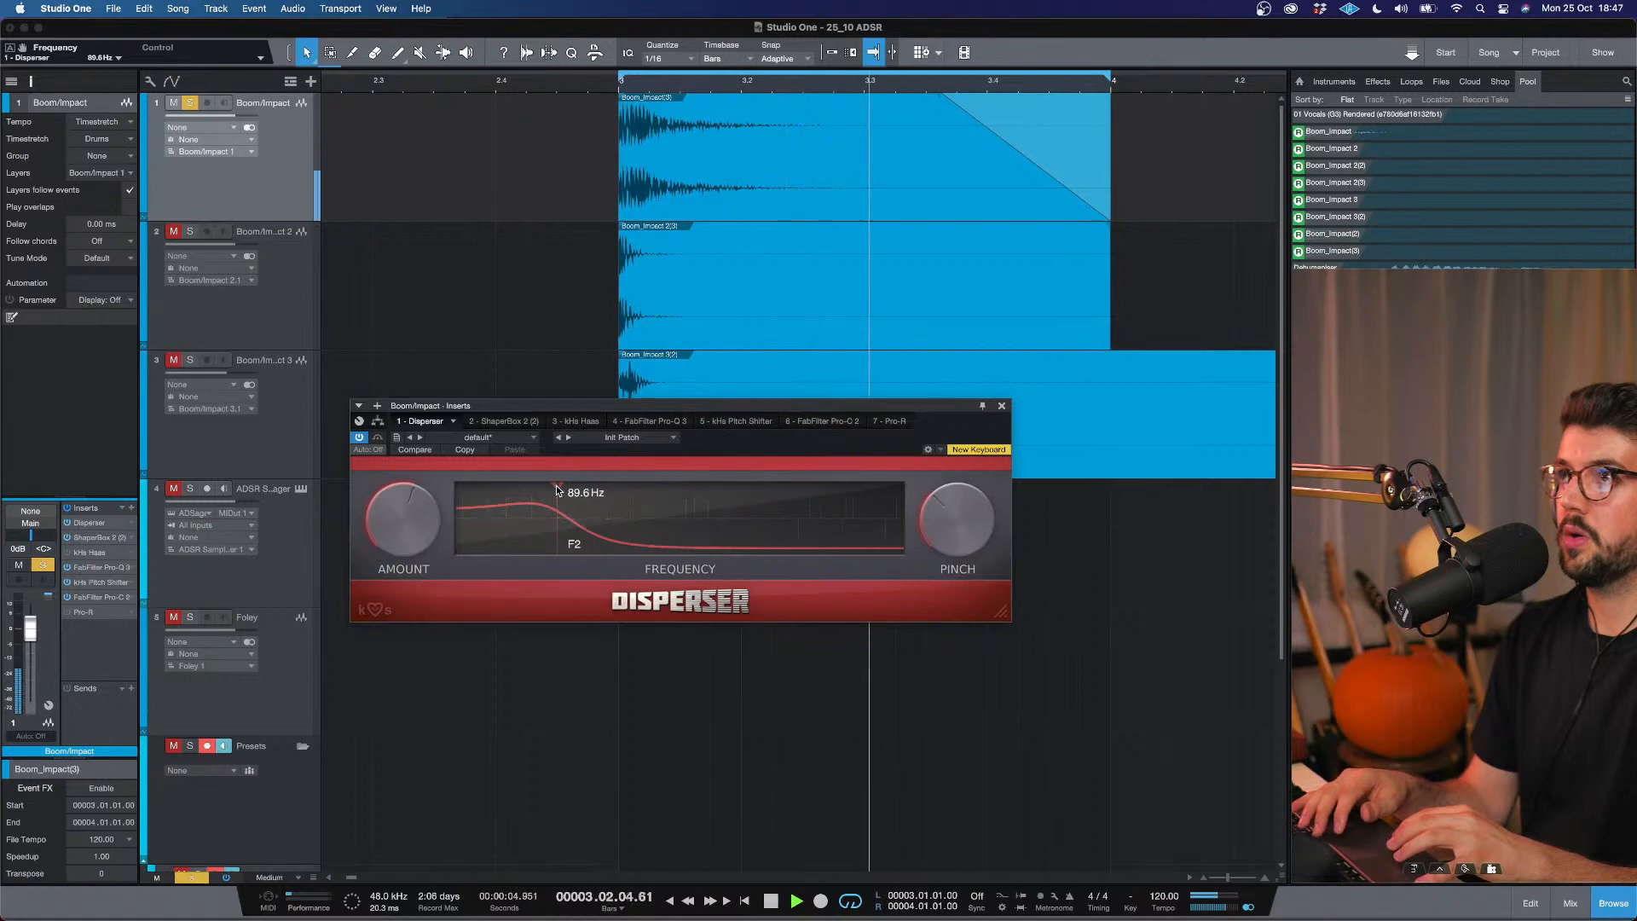
key(space)
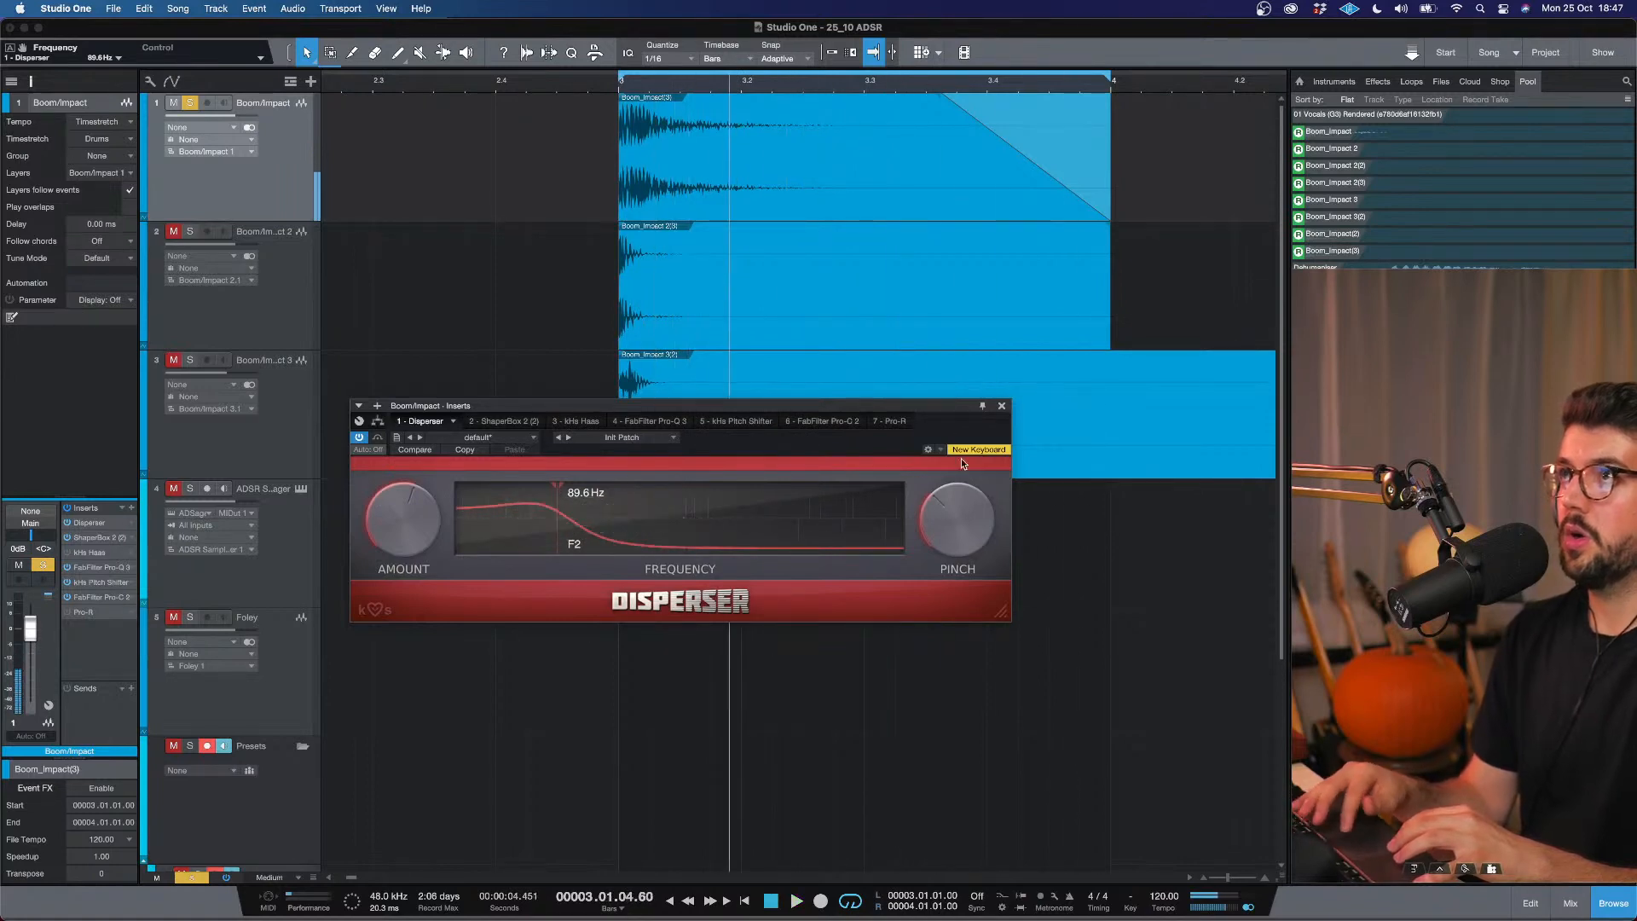
click(1003, 406)
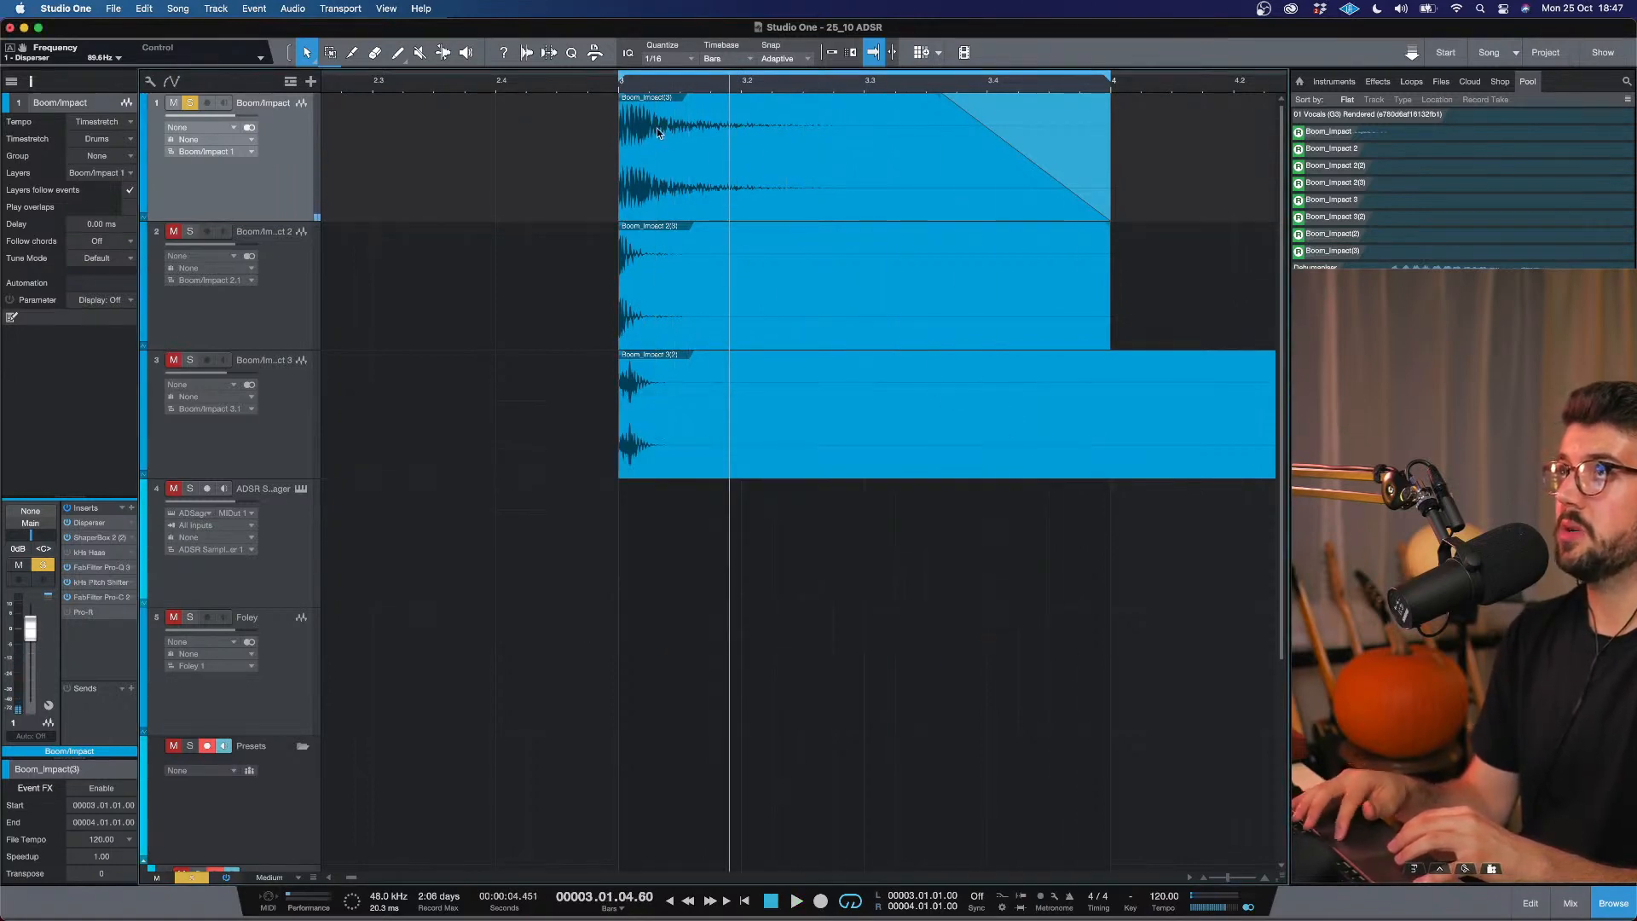
click(609, 82)
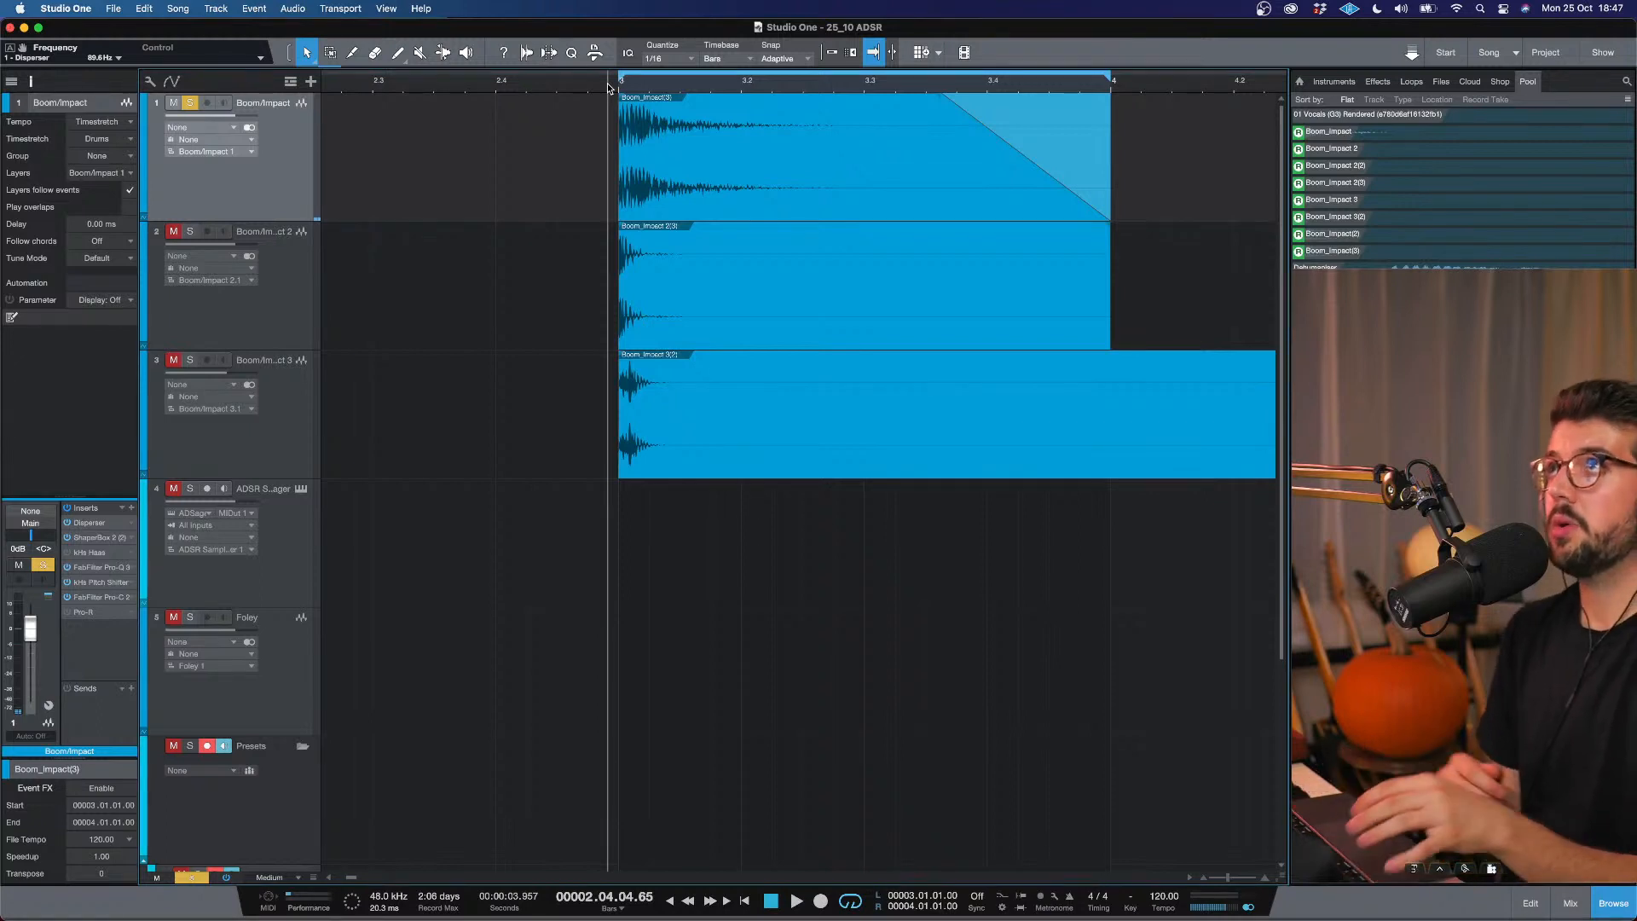
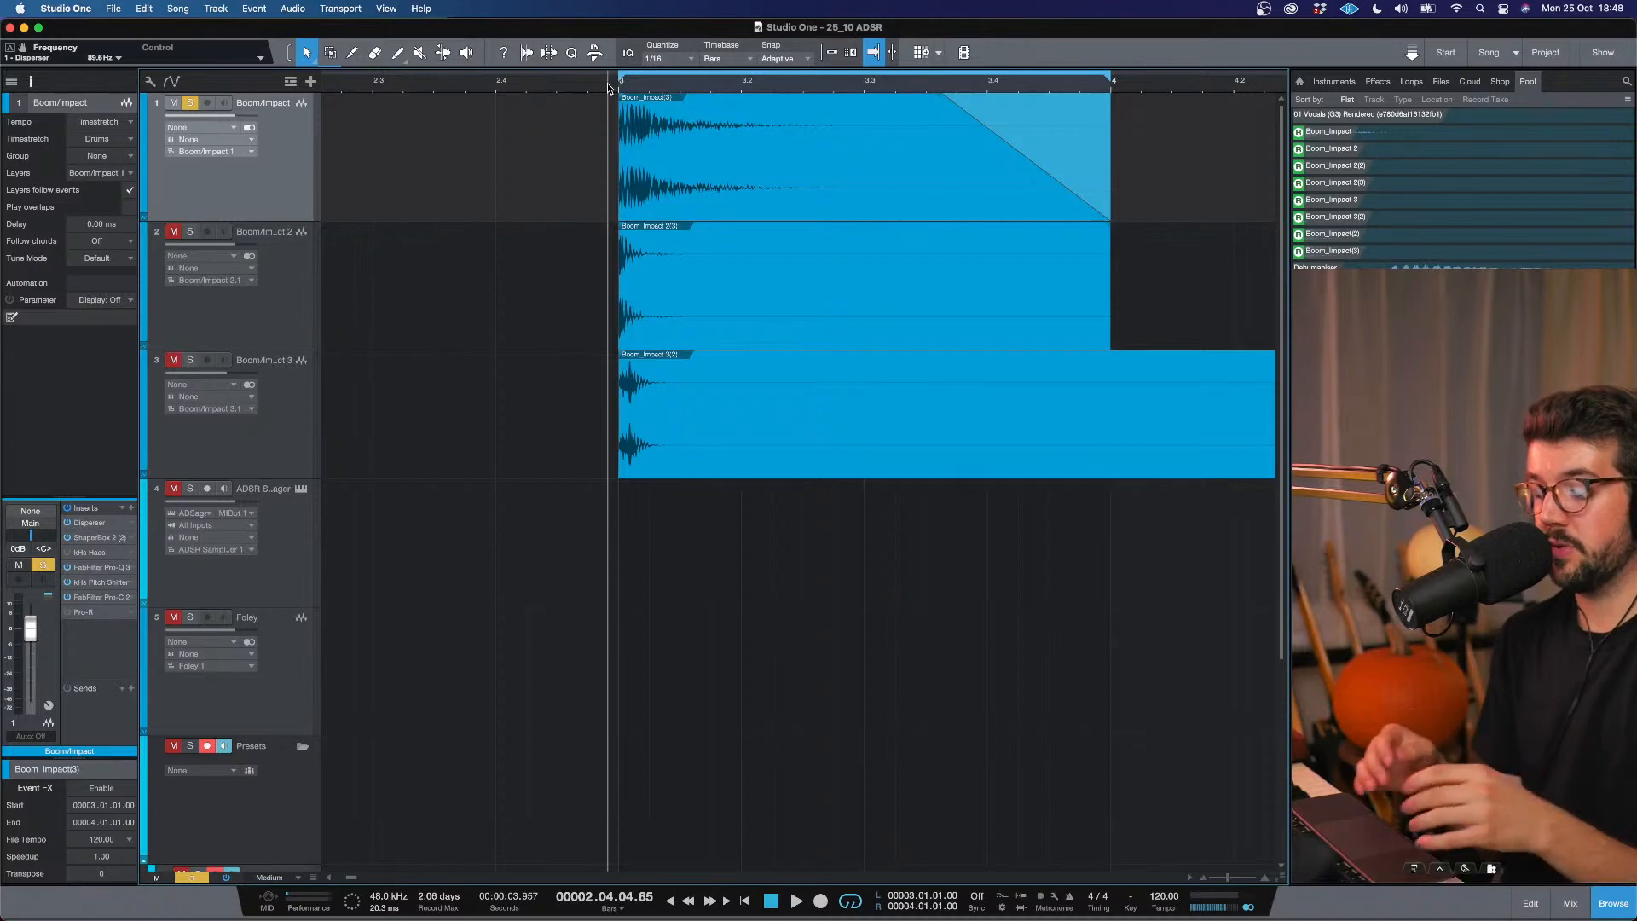
Unsolo Boom/Impact and play all three boom layers together from the start of bar 3.
key(e)
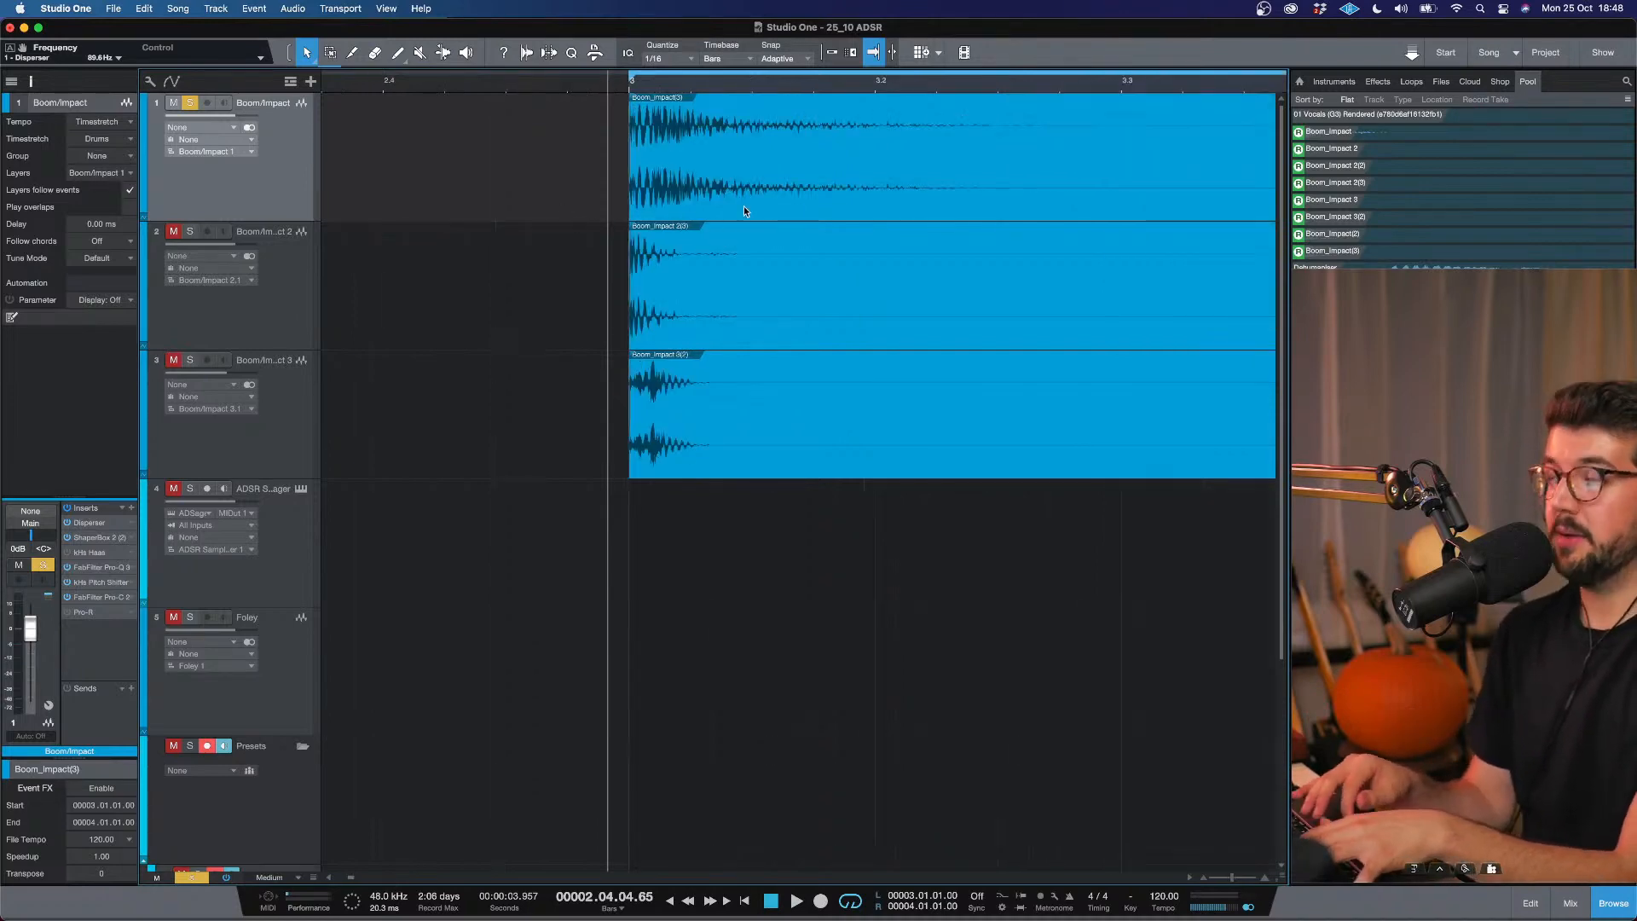
click(632, 86)
key(w)
key(e)
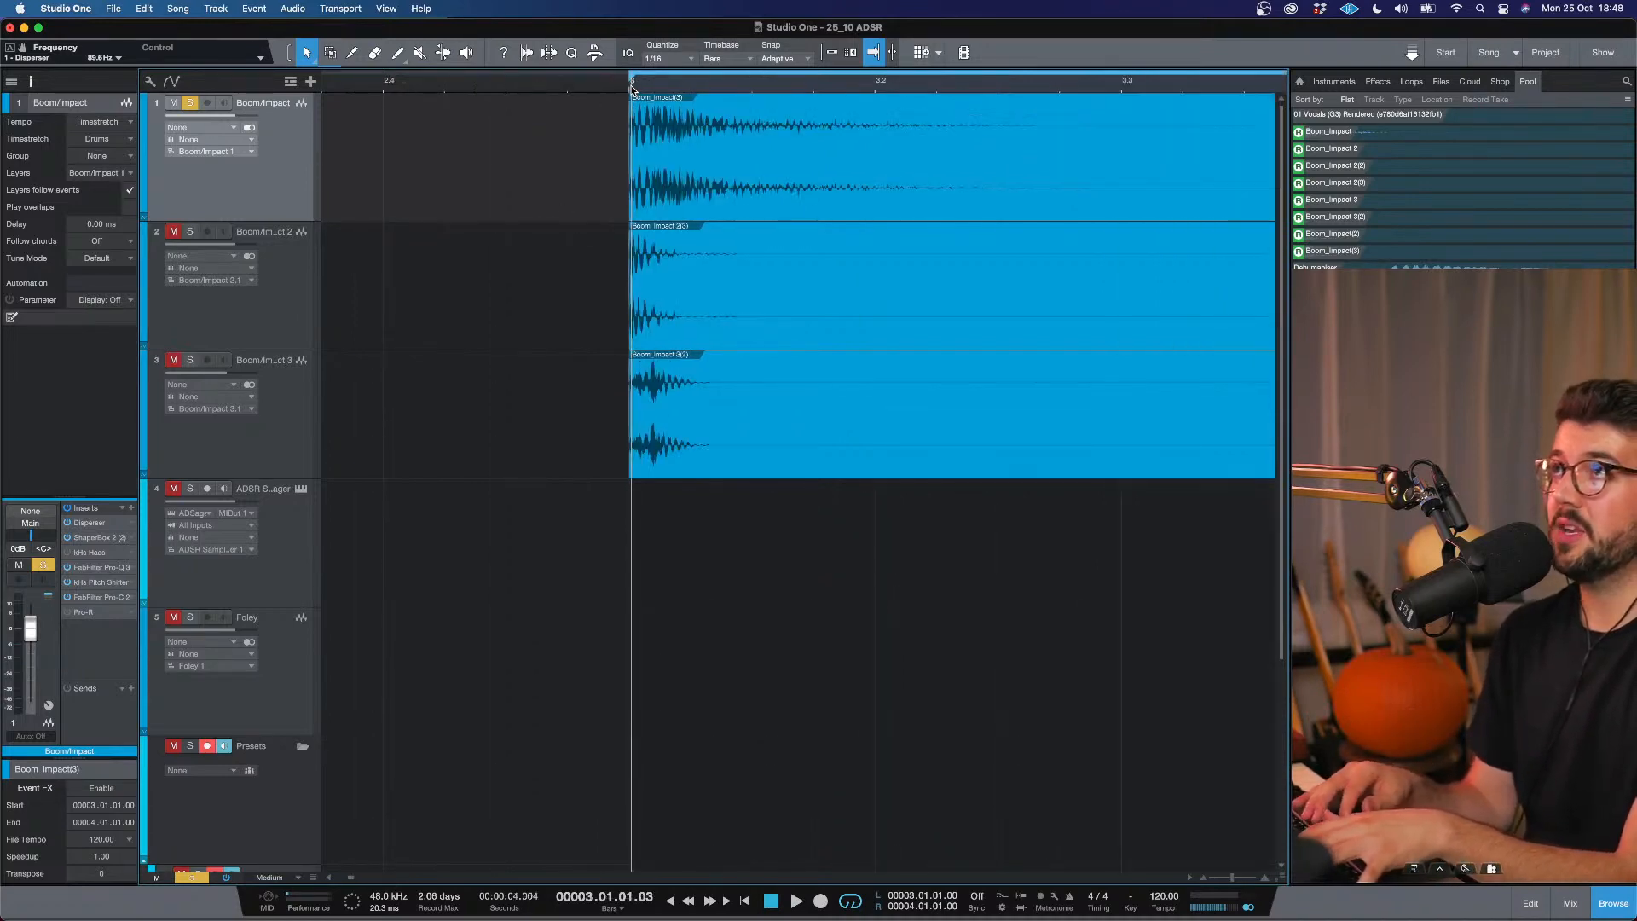
click(191, 103)
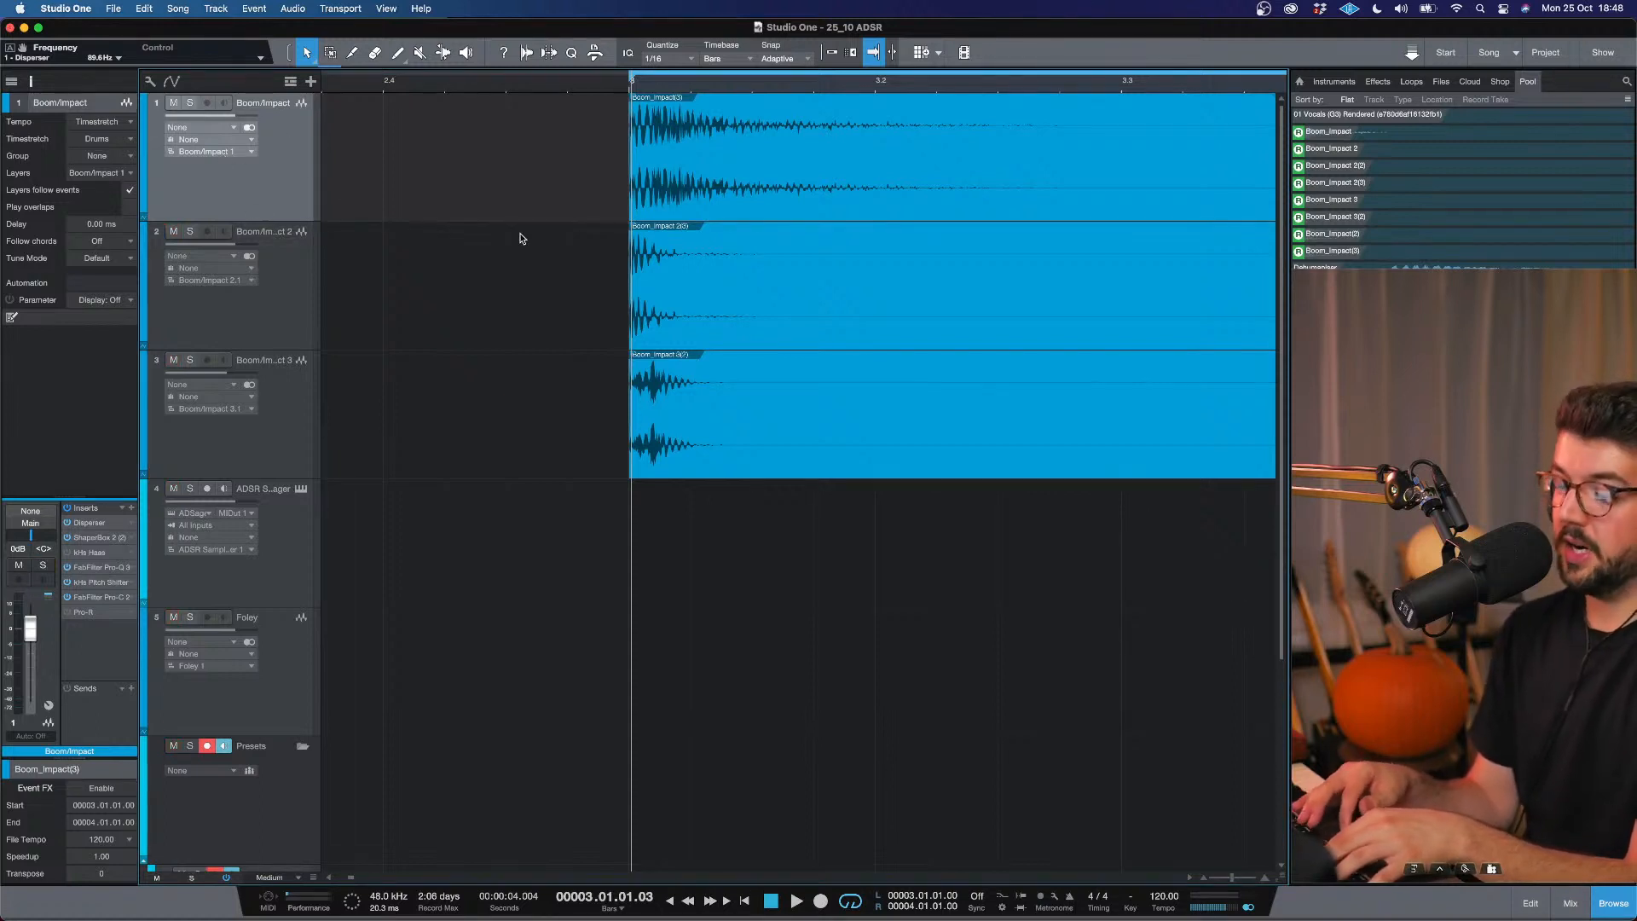
key(w)
click(630, 86)
key(e)
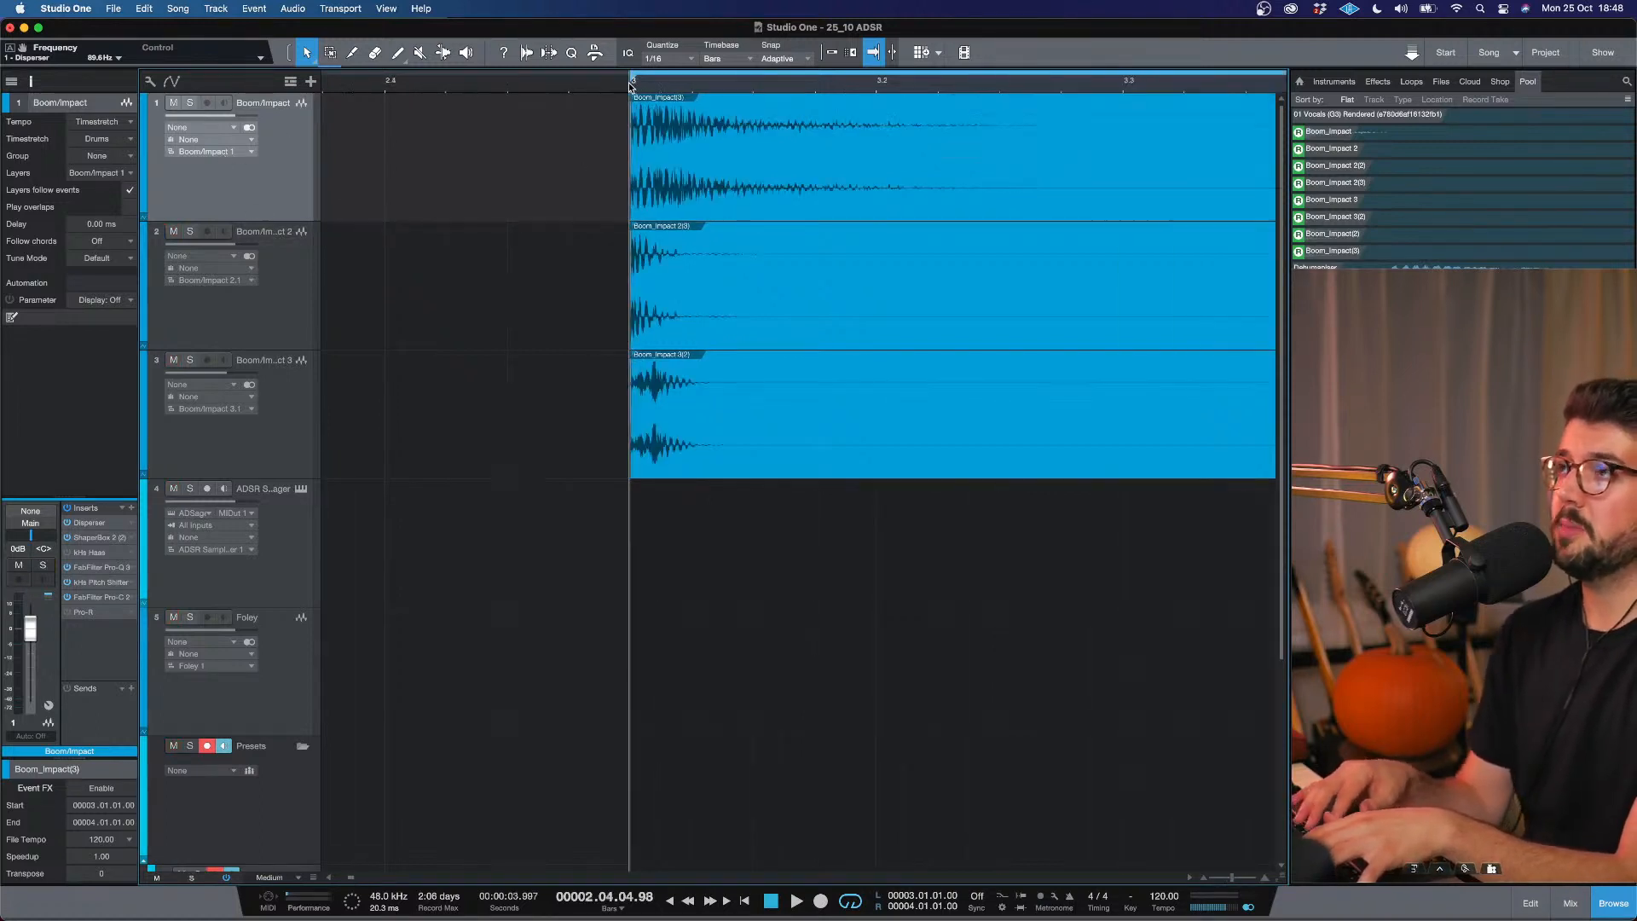
key(w)
key(w)
key(space)
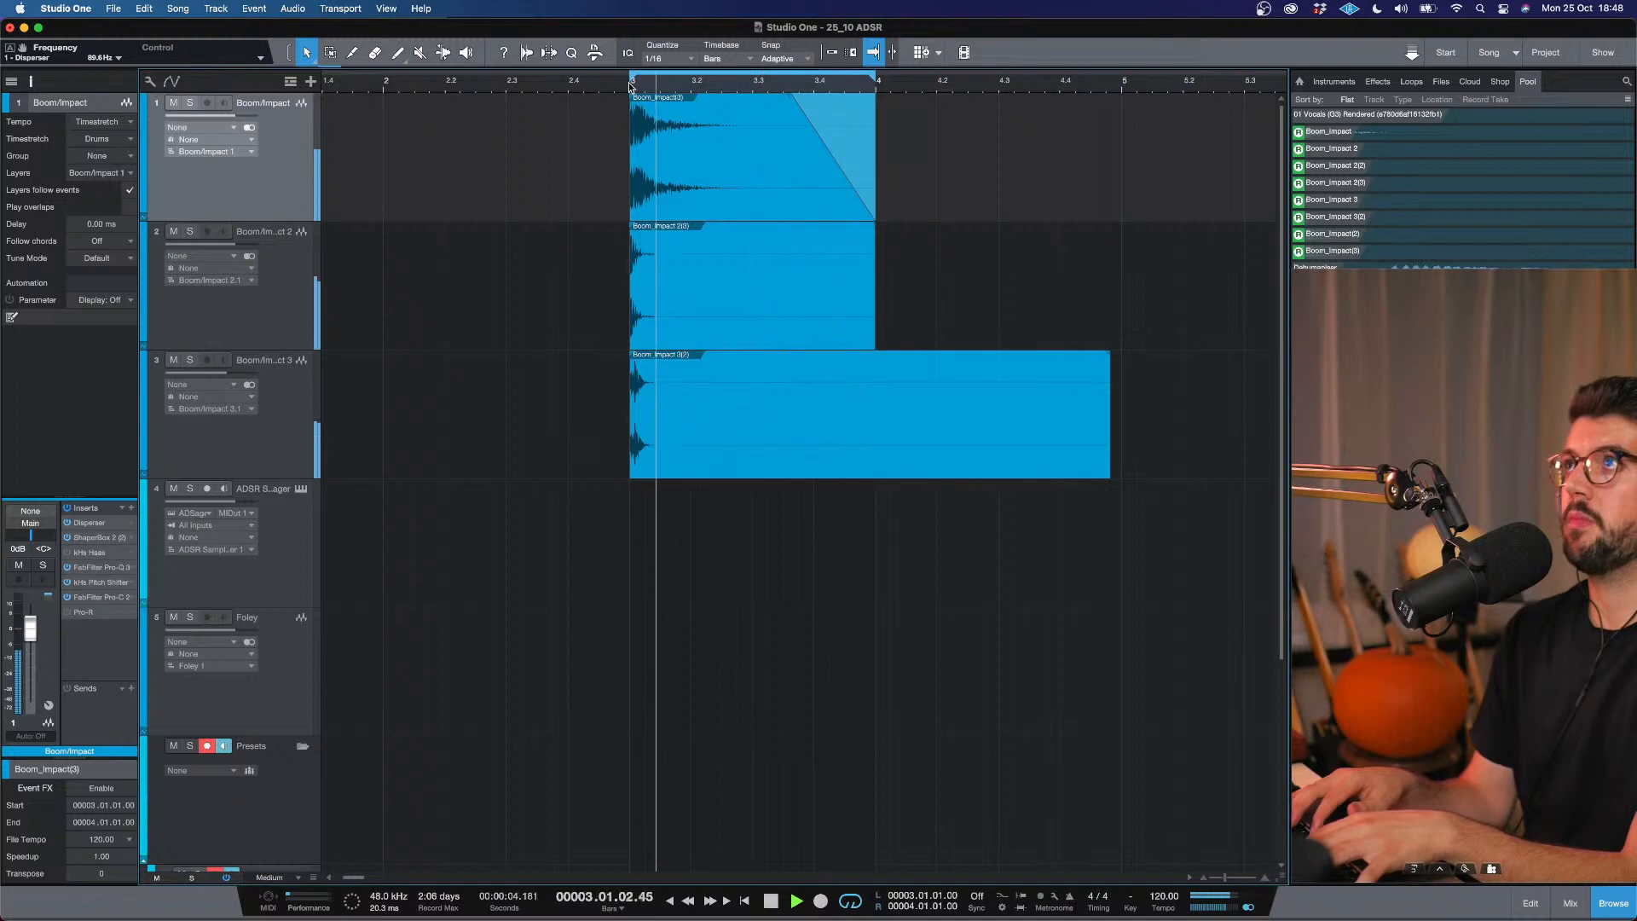
Bypass the insert effects on all three boom layers, audition them dry from the start of bar 3, and re-enable the effects.
key(space)
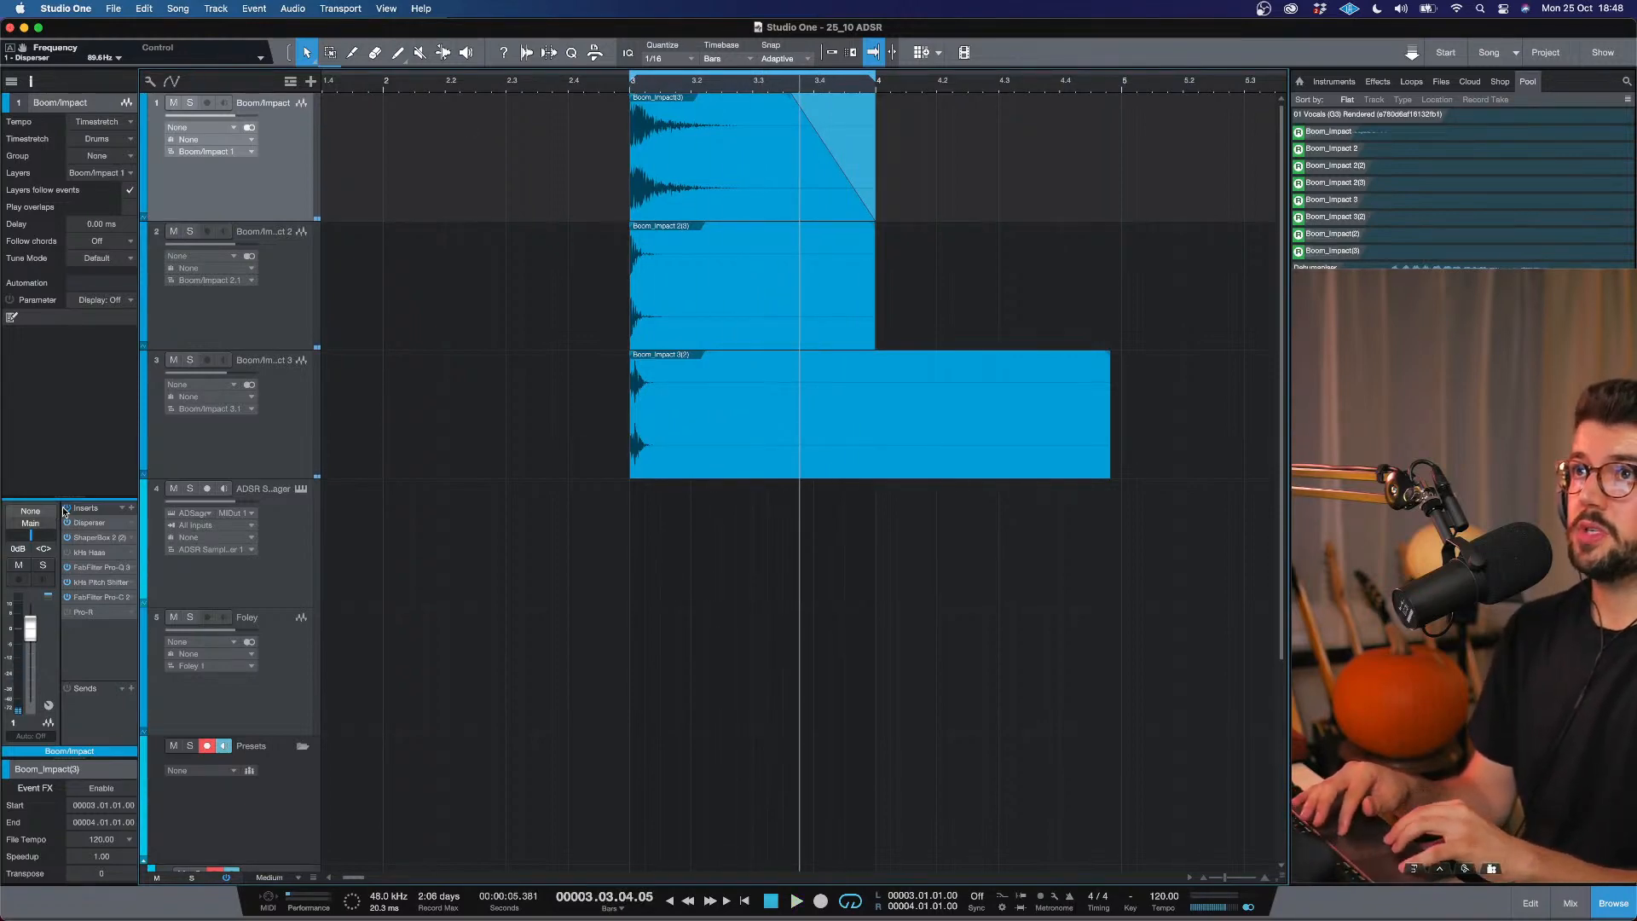
click(284, 306)
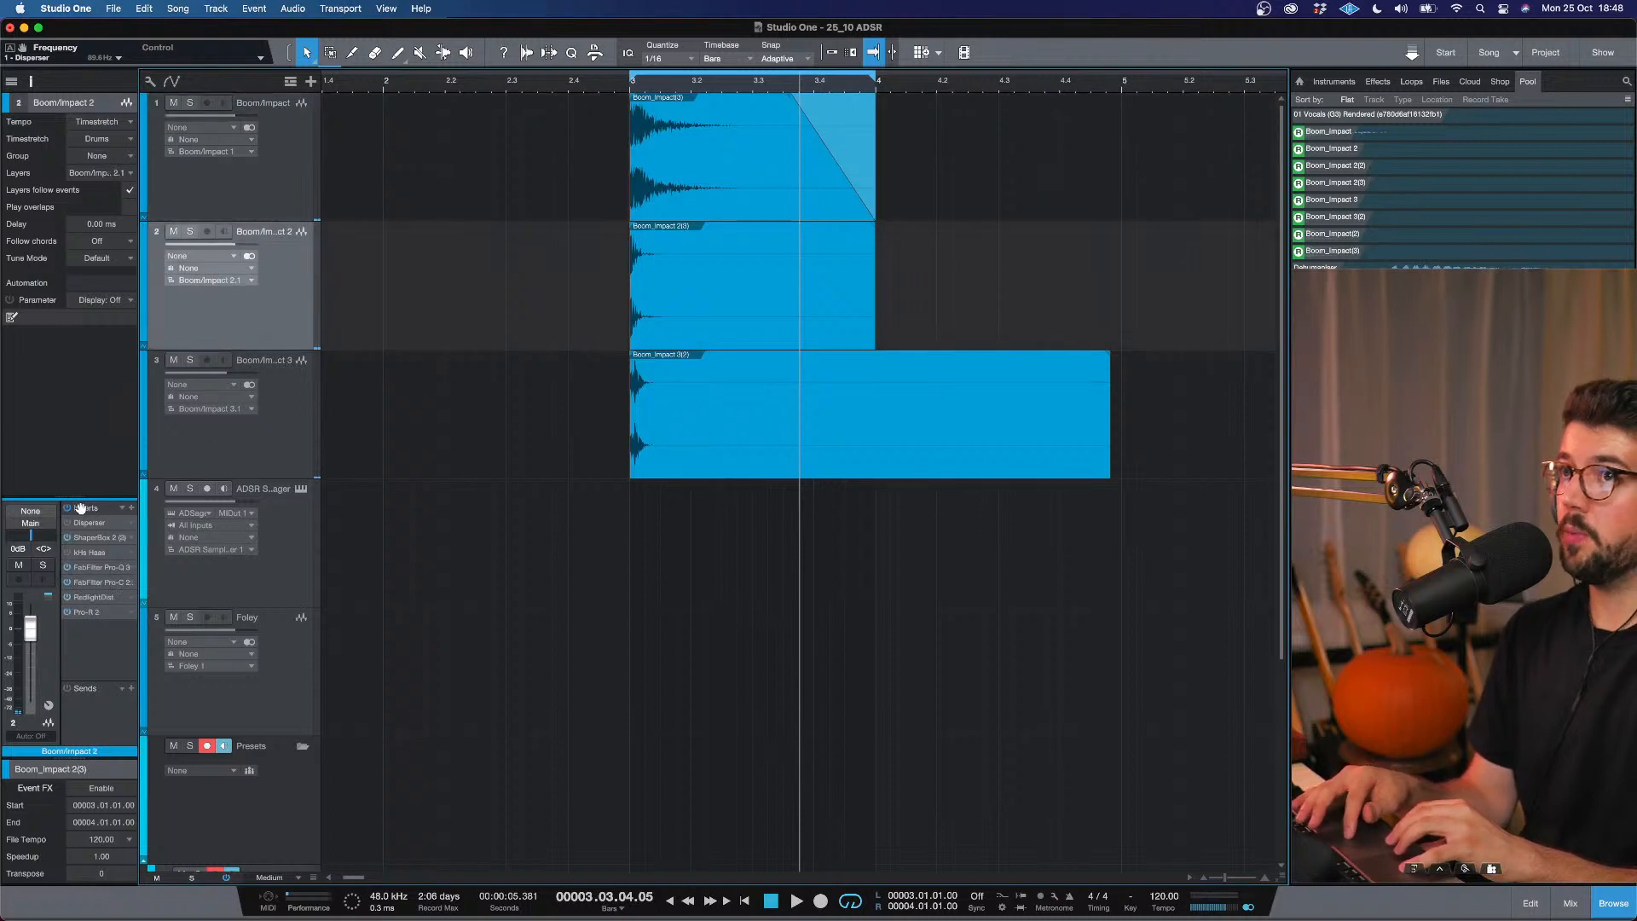
click(252, 437)
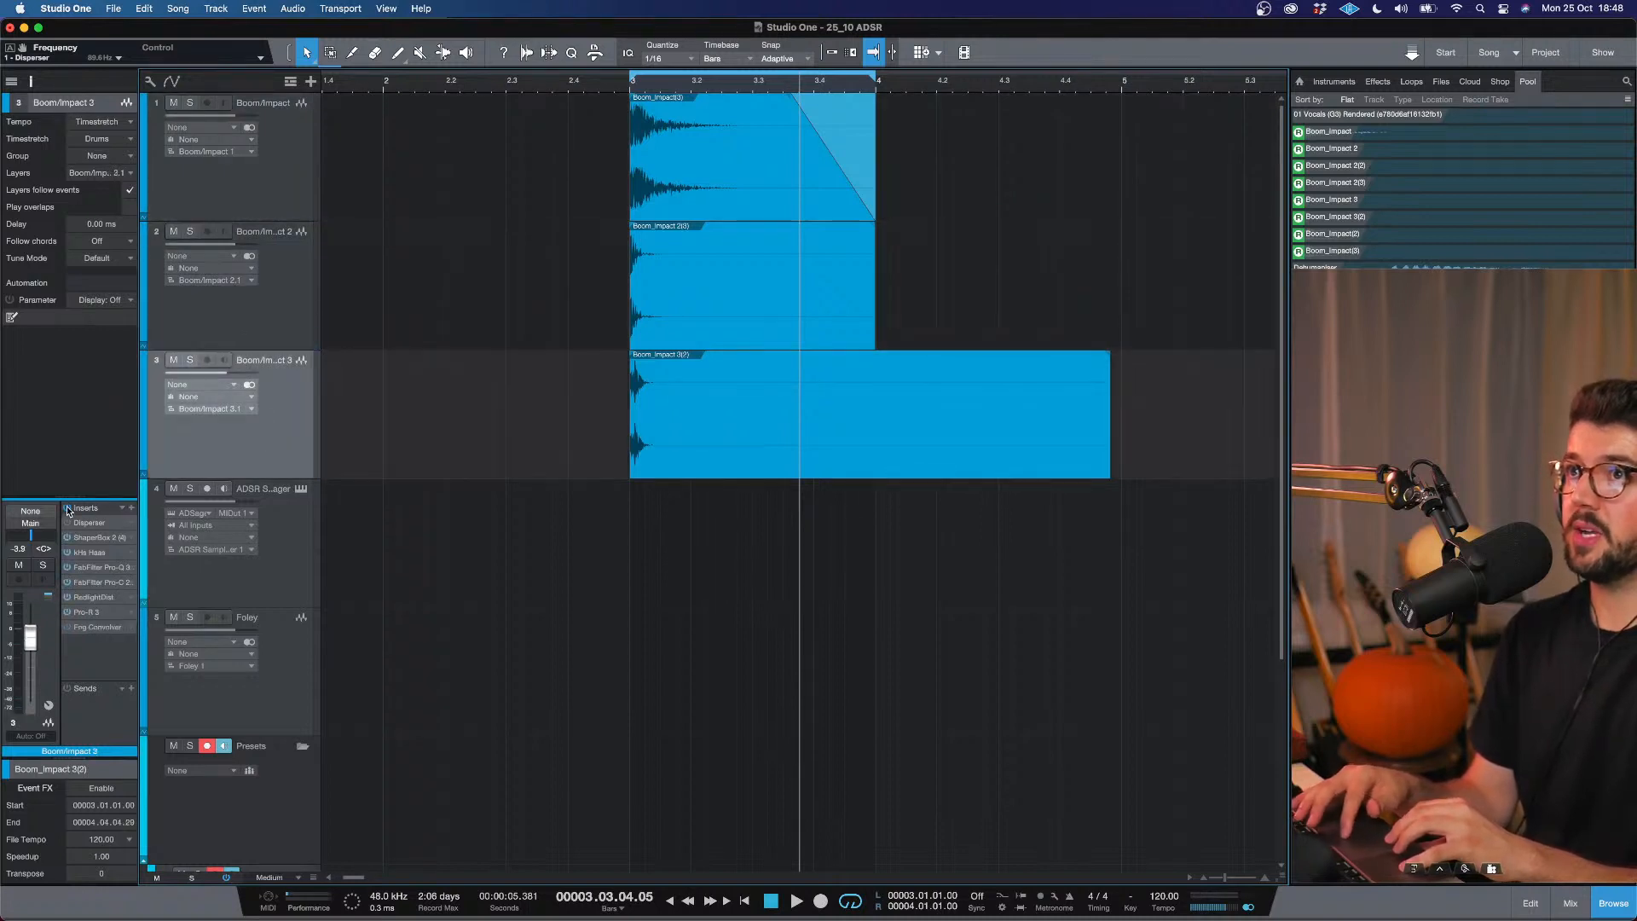
click(632, 82)
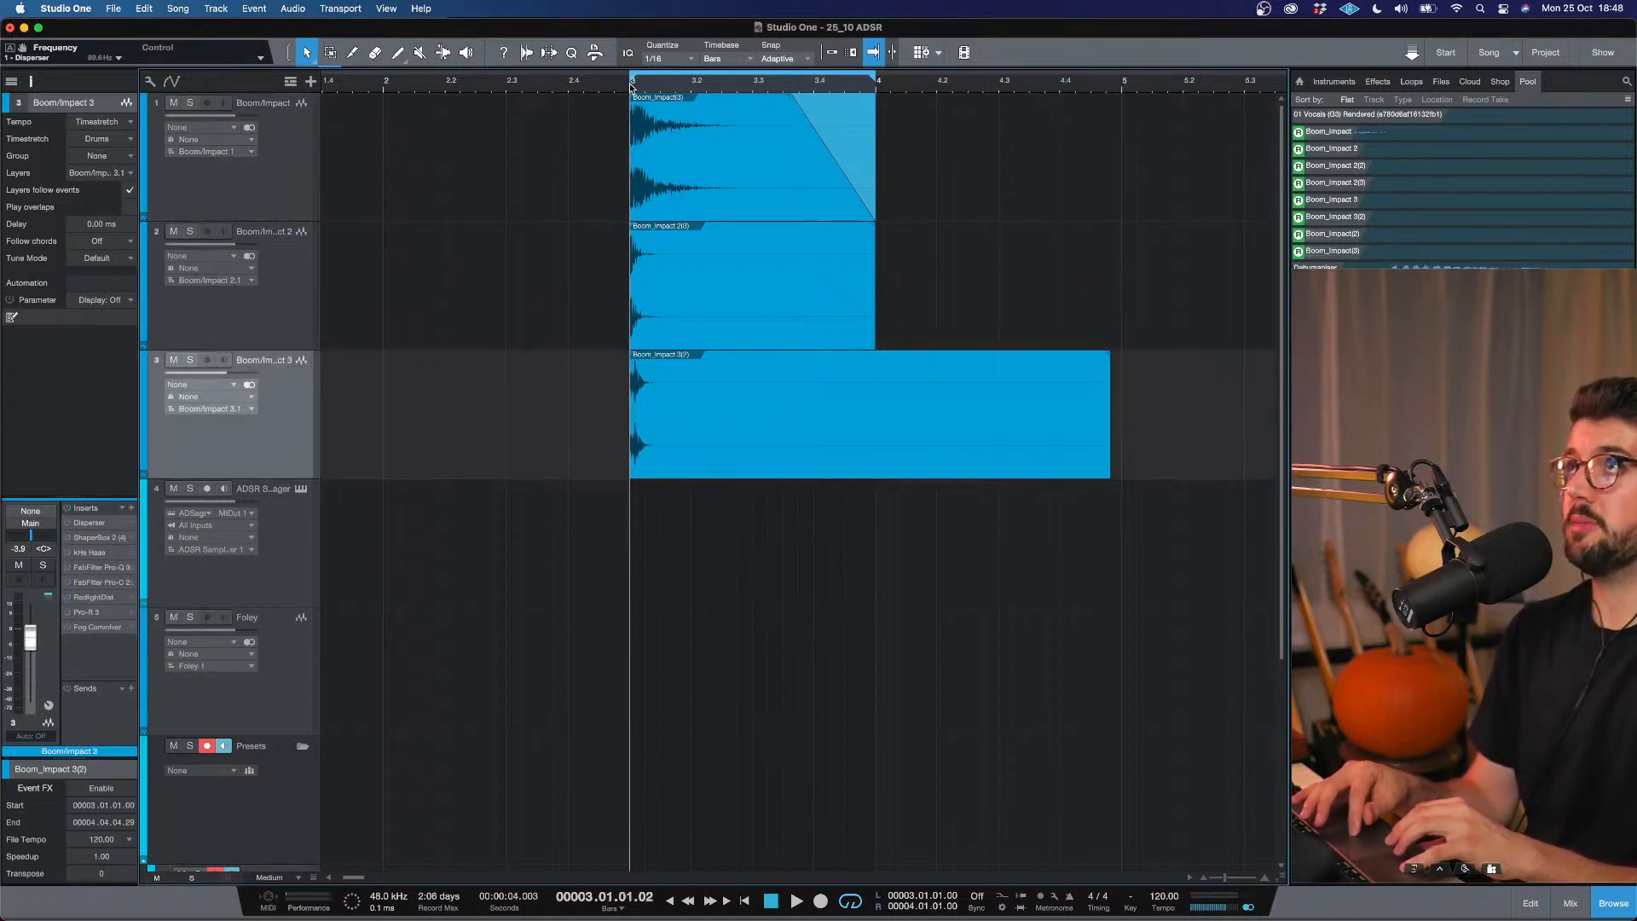
key(space)
key(space)
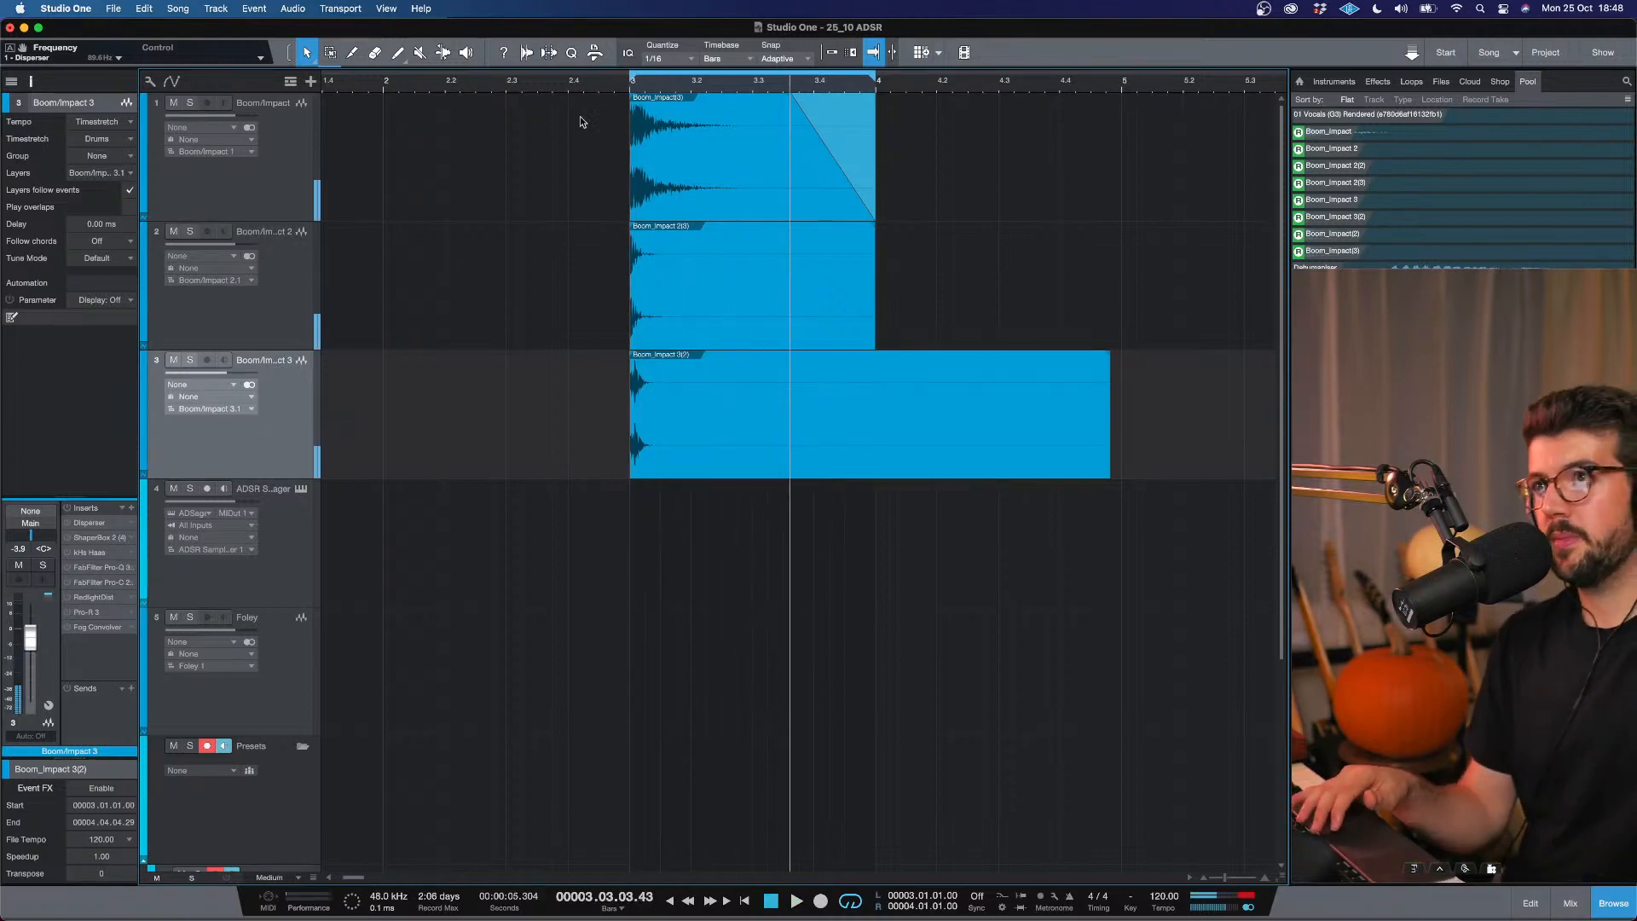
click(296, 288)
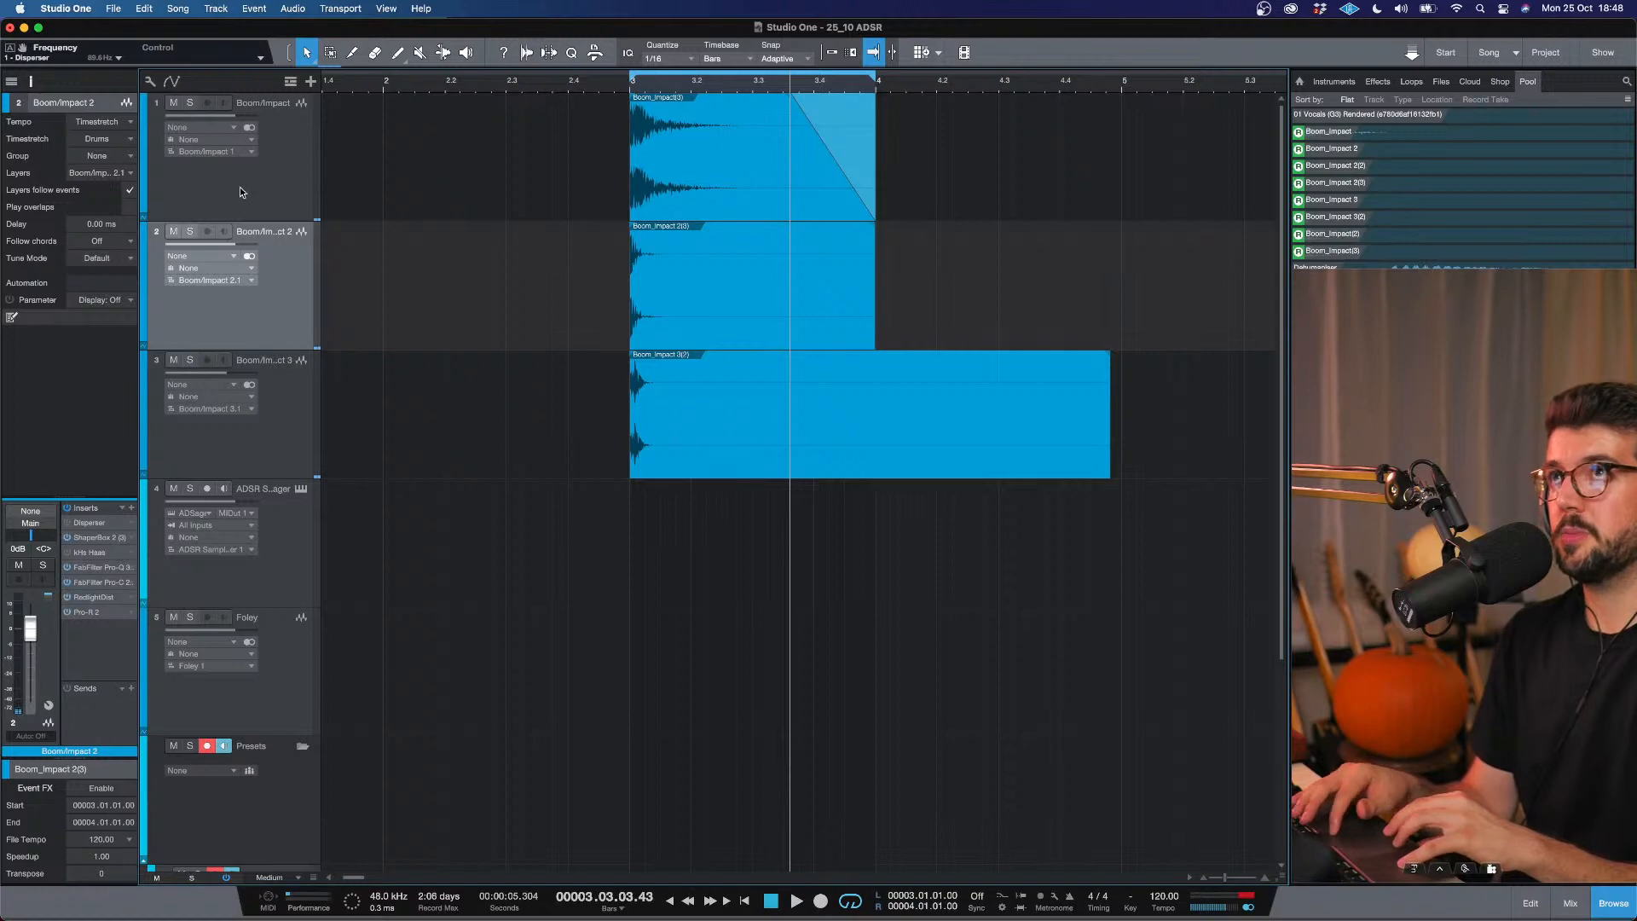
click(241, 192)
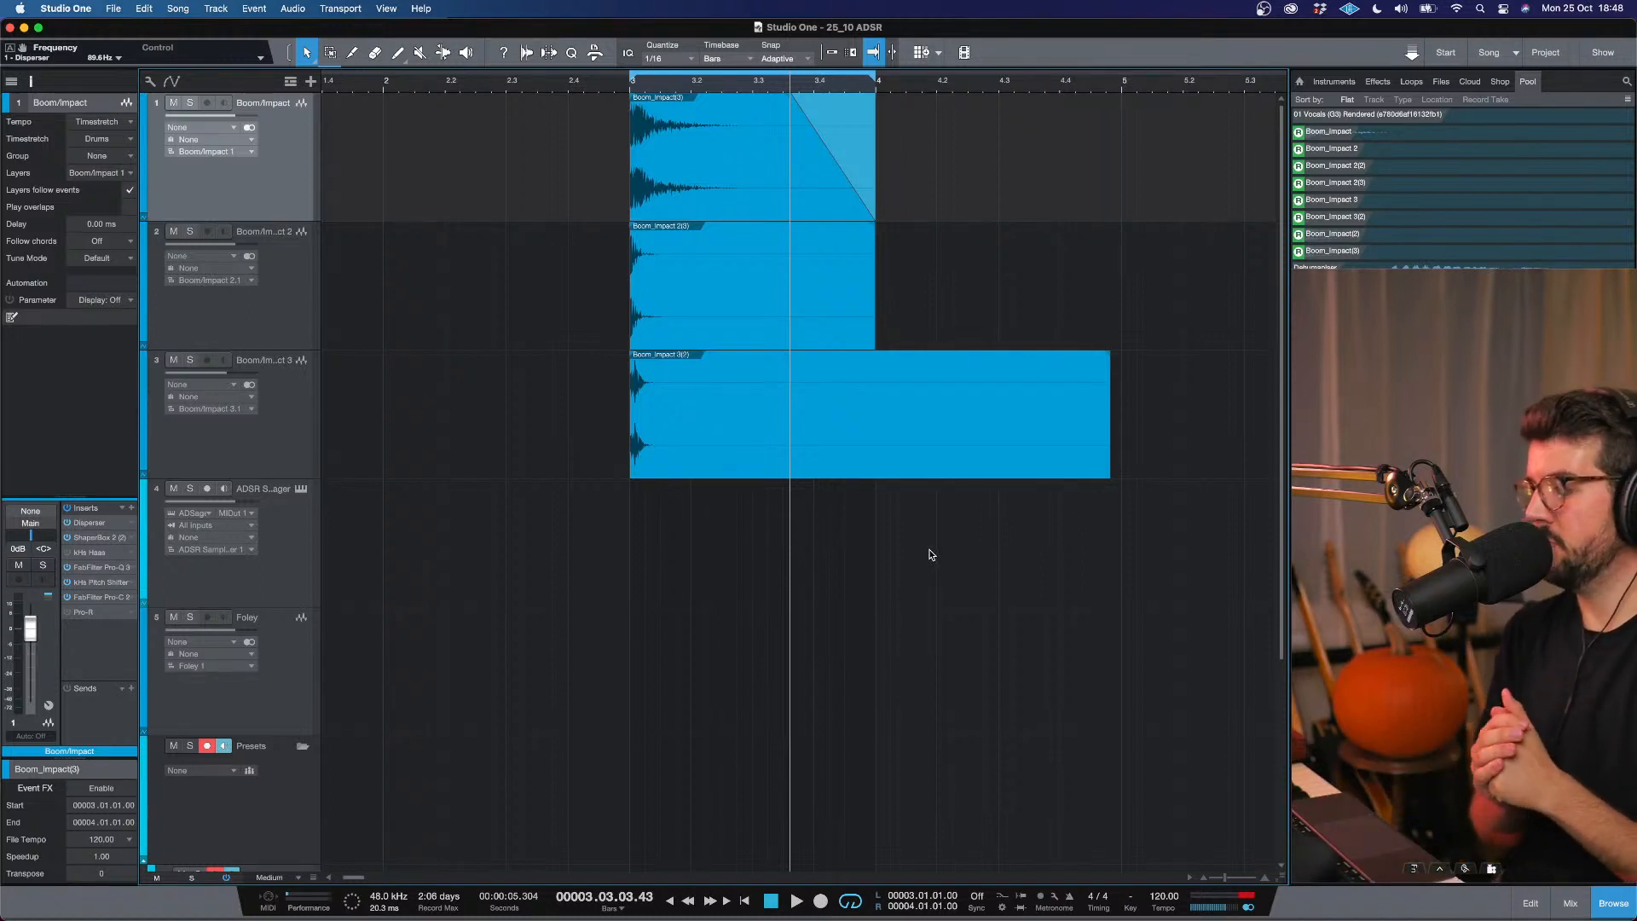
Select the events of all three boom layers together.
drag(938, 608, 757, 232)
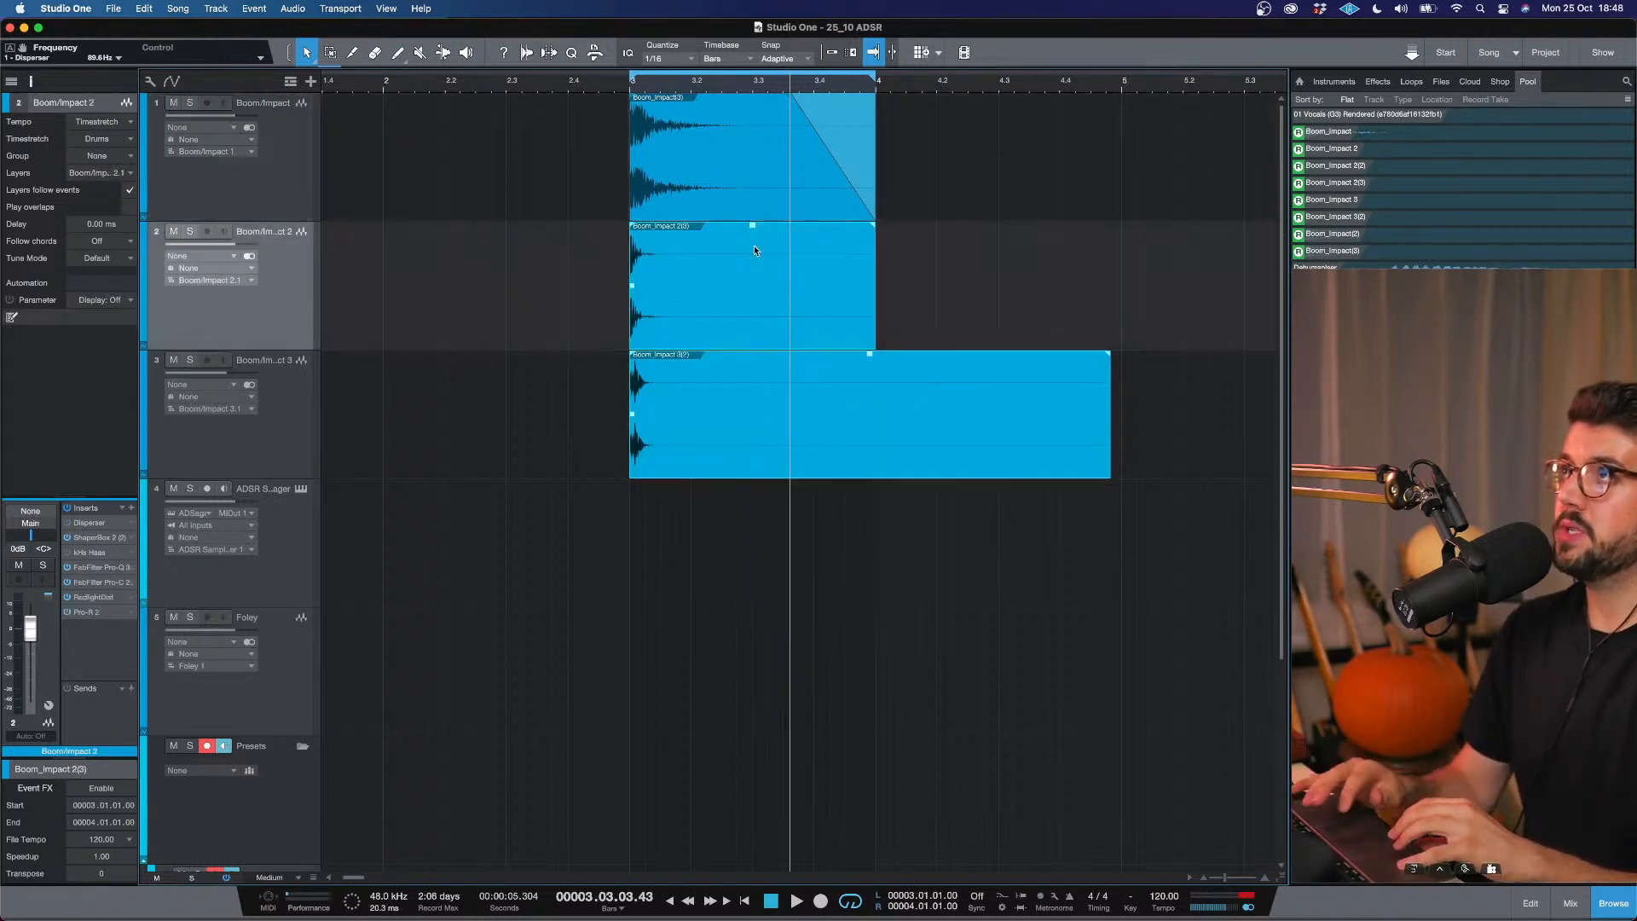
click(756, 185)
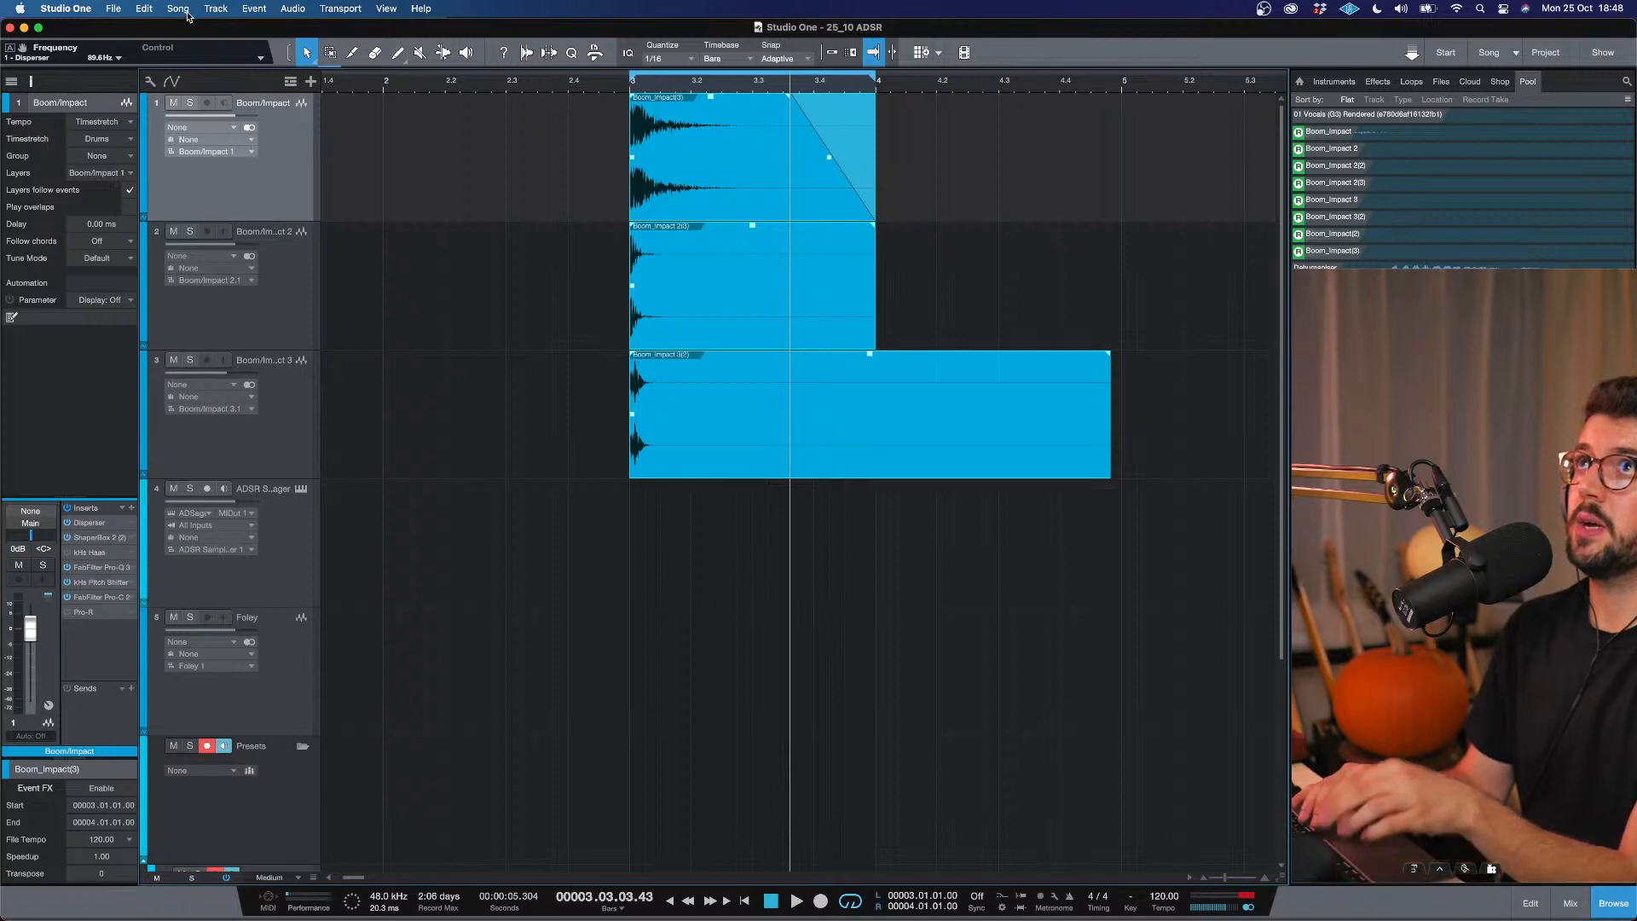
Try bouncing the three selected boom events to new tracks and undo the bounce.
click(216, 10)
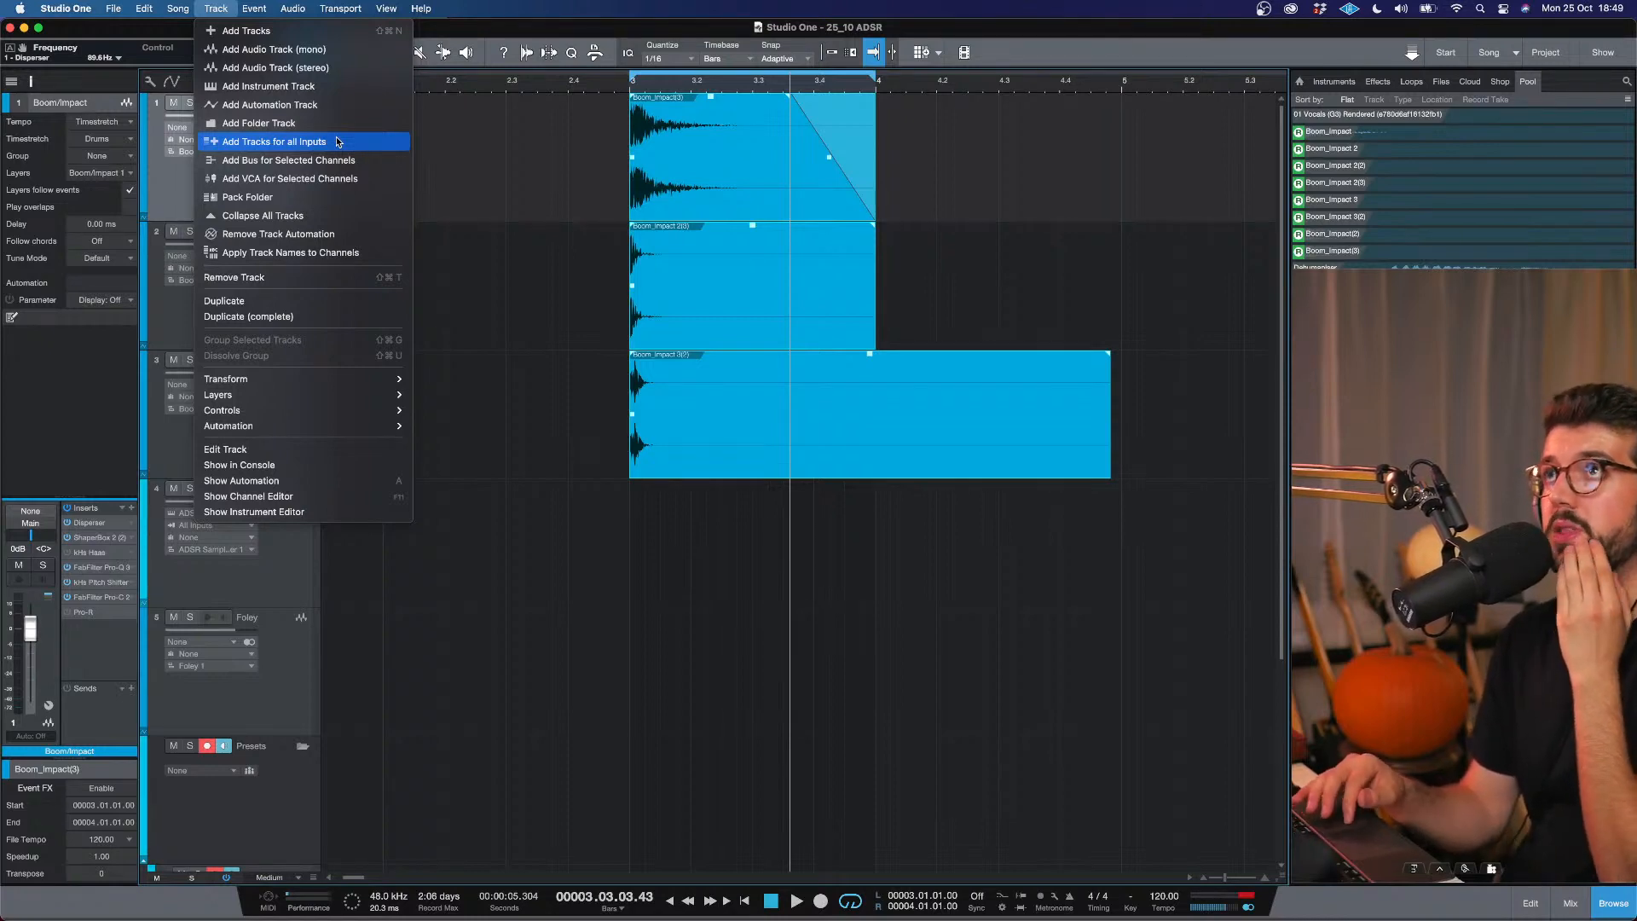
mouse_move(253, 13)
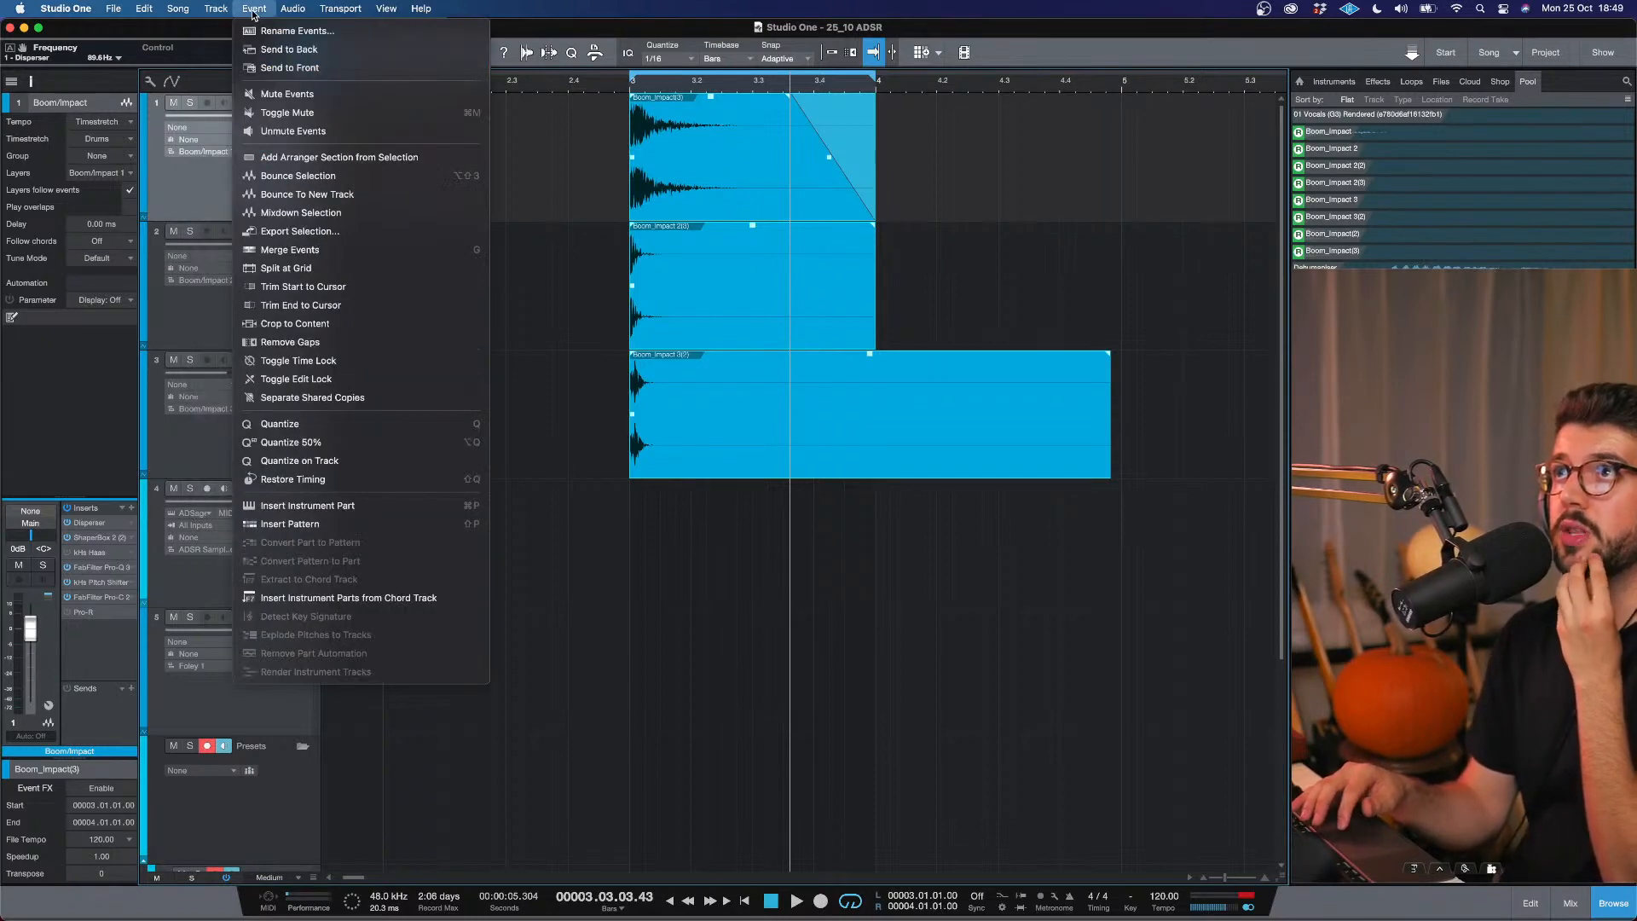
click(326, 198)
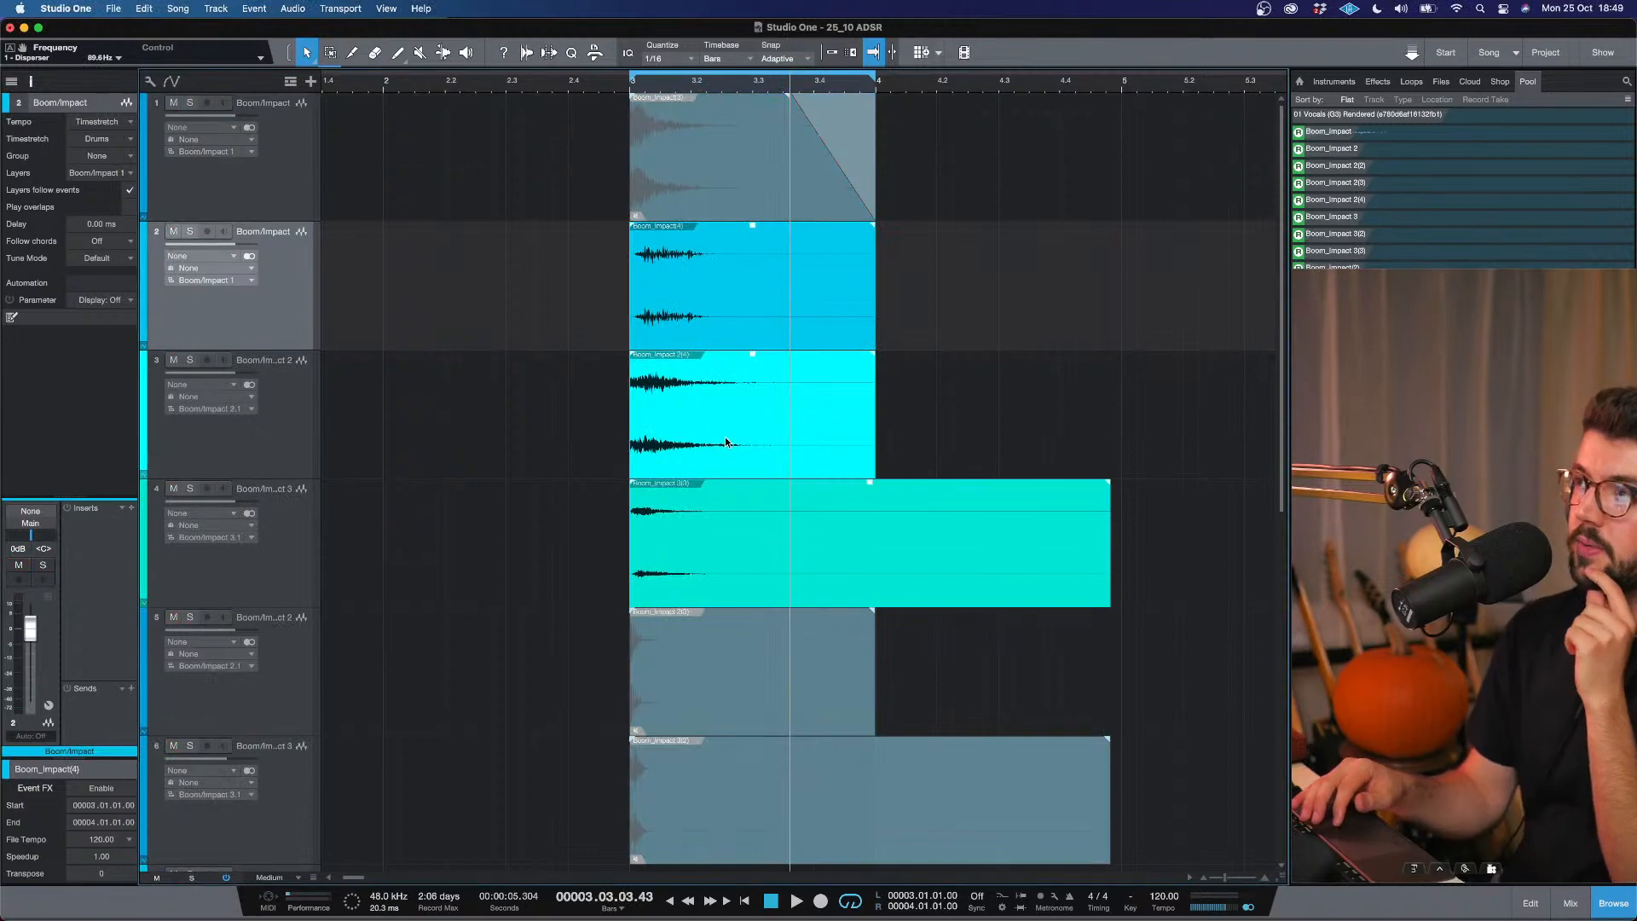
key(super+z)
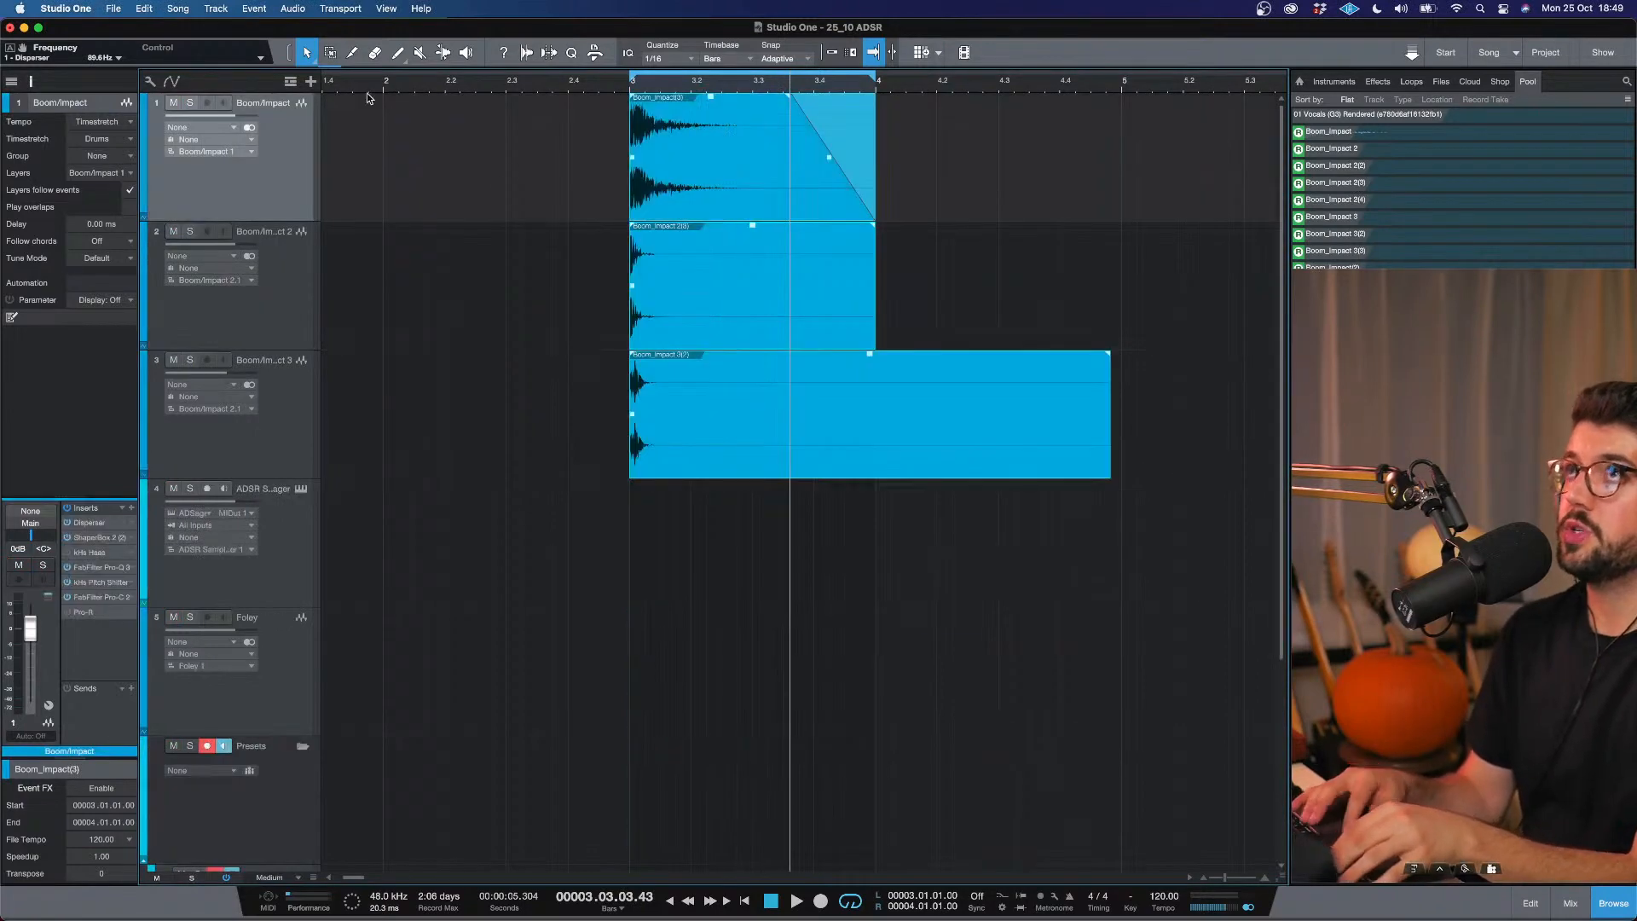
Mix down the three selected boom events to a single combined audio track.
click(181, 10)
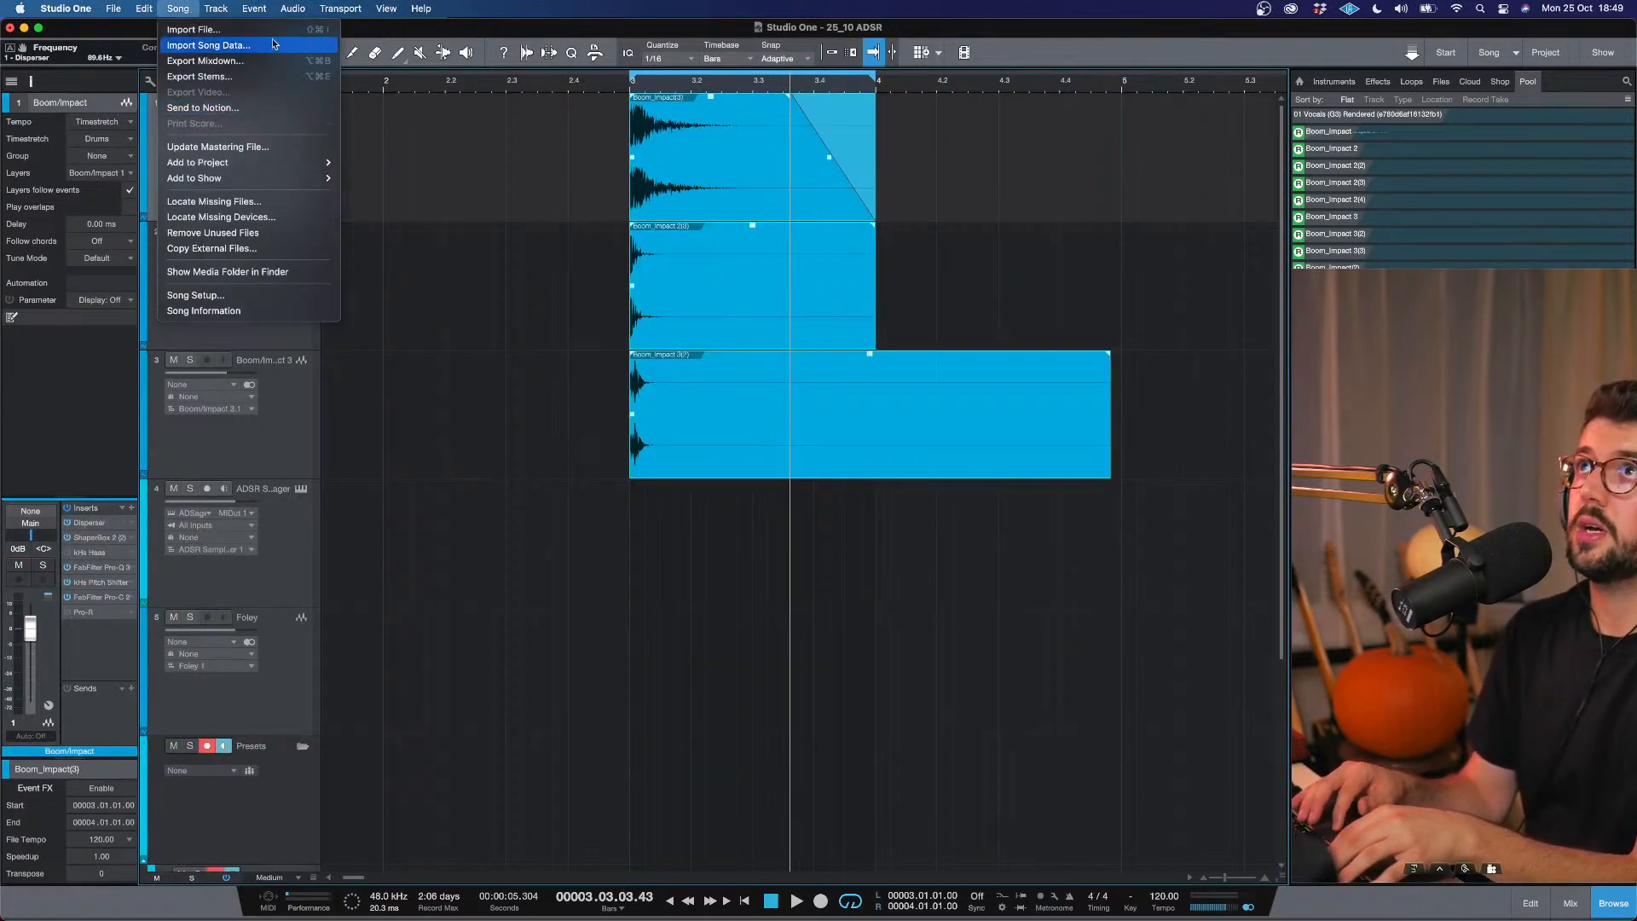
mouse_move(219, 11)
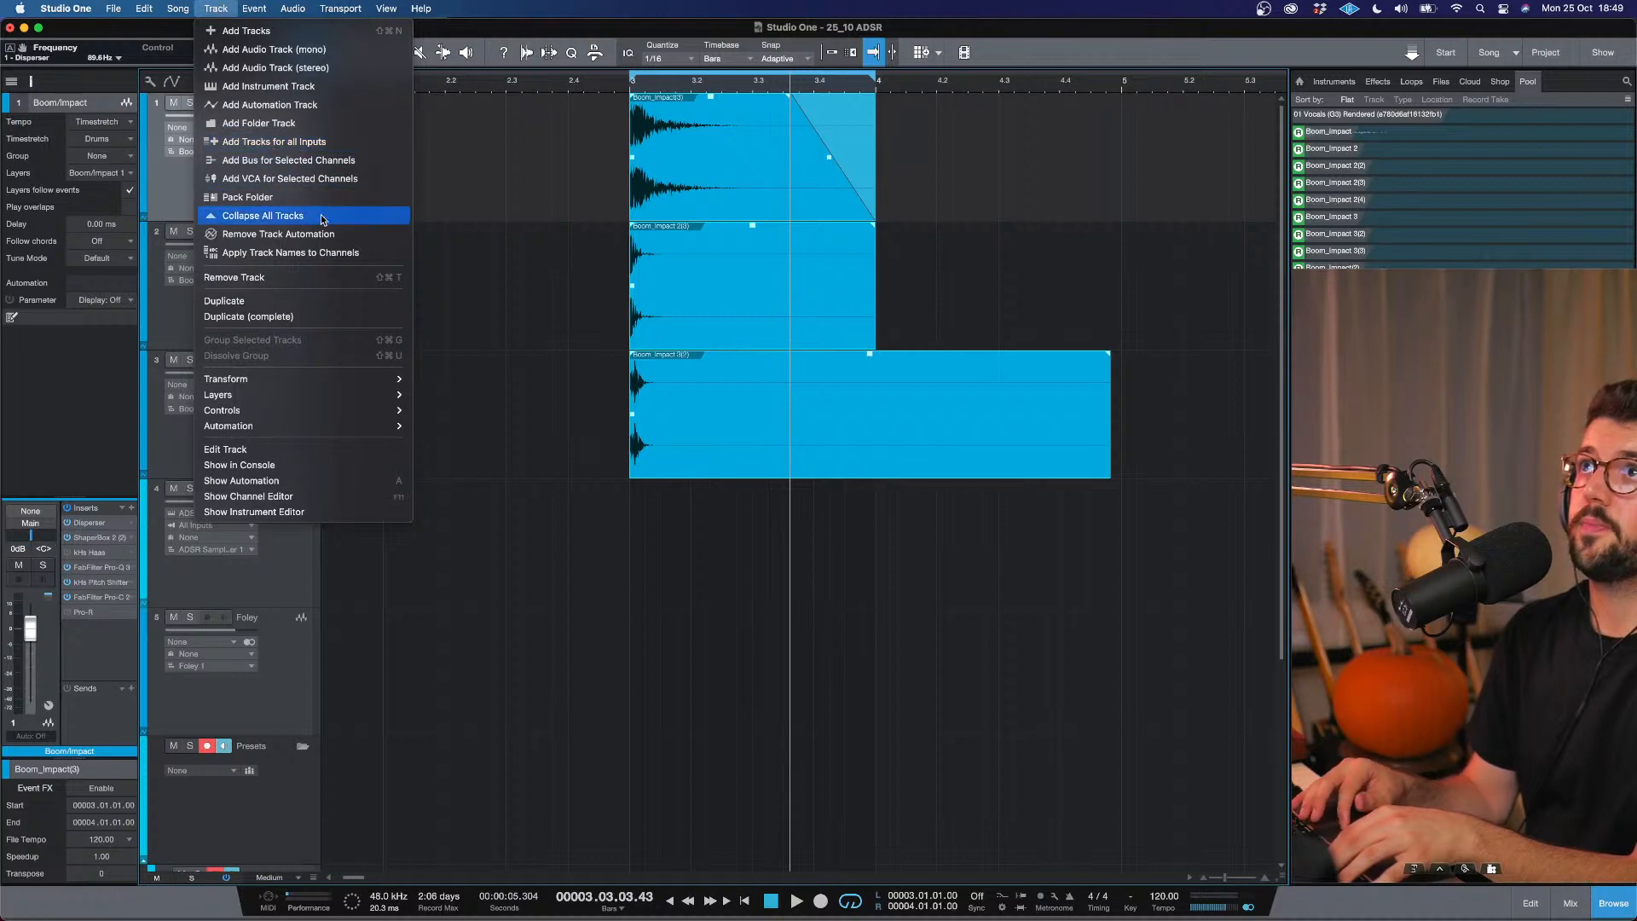
mouse_move(285, 9)
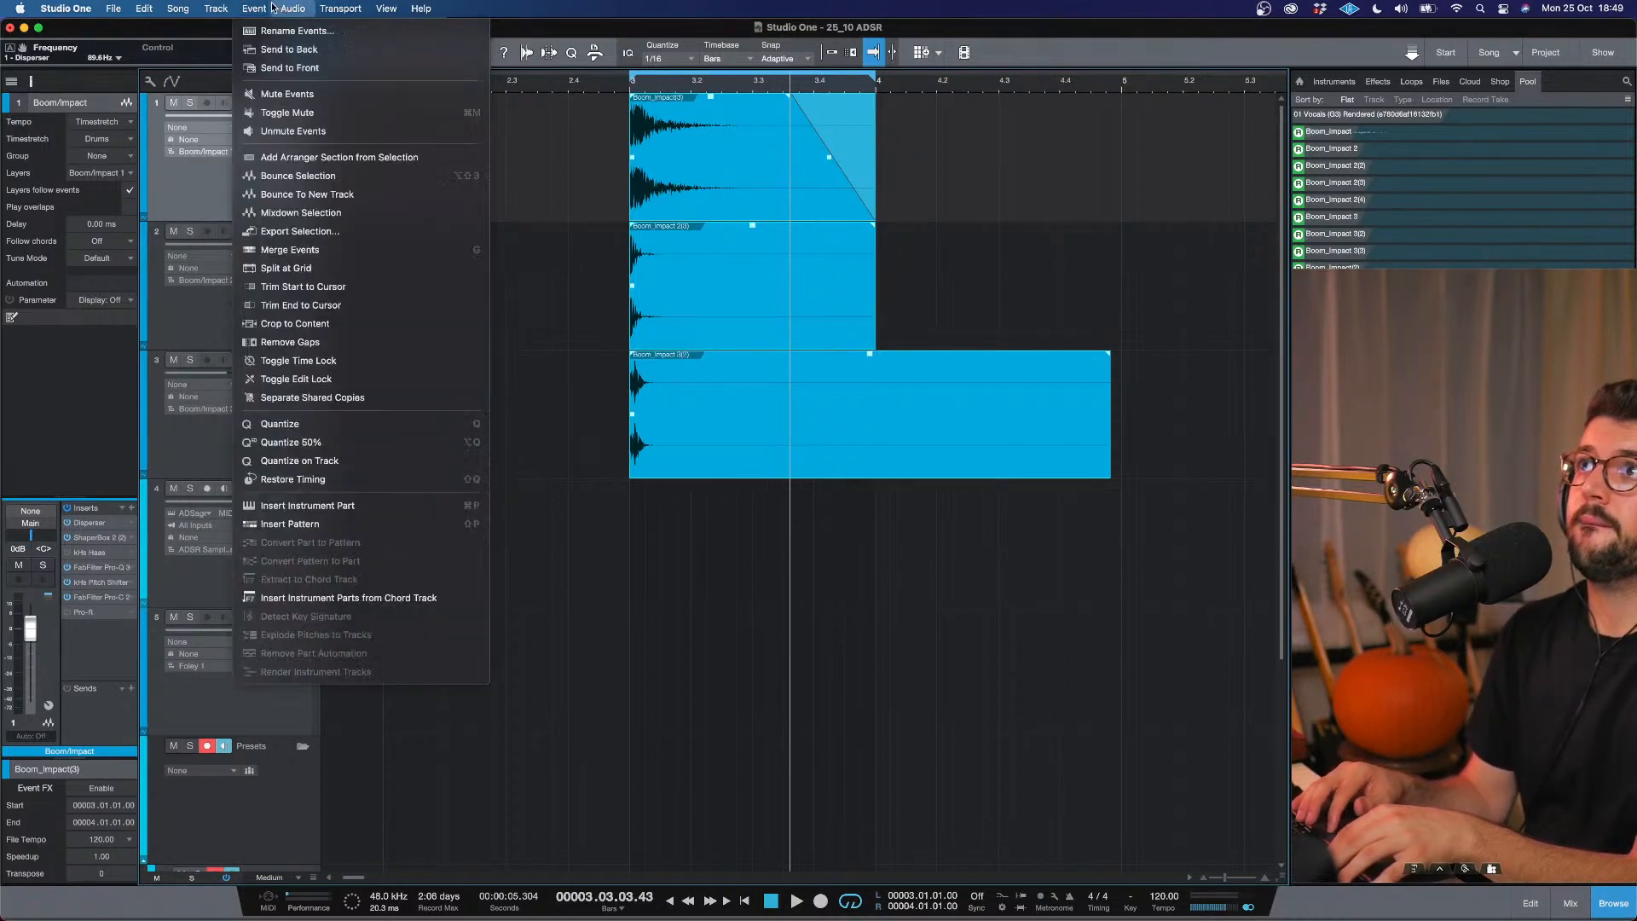
click(318, 213)
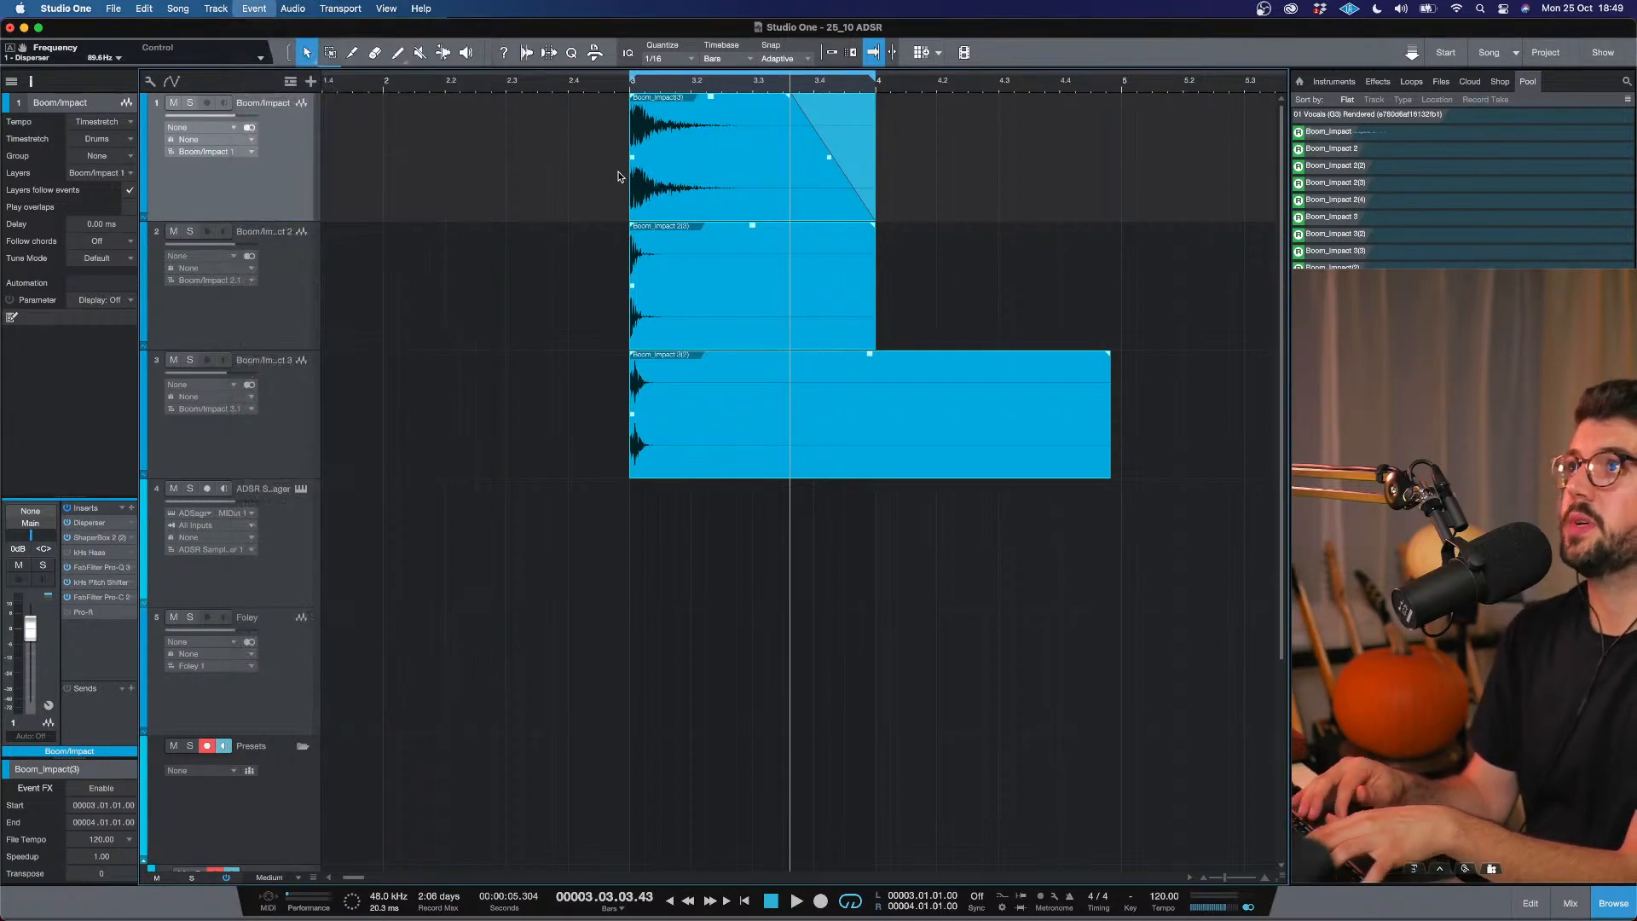
Audition the Mixdown event from the start of bar 3.
key(space)
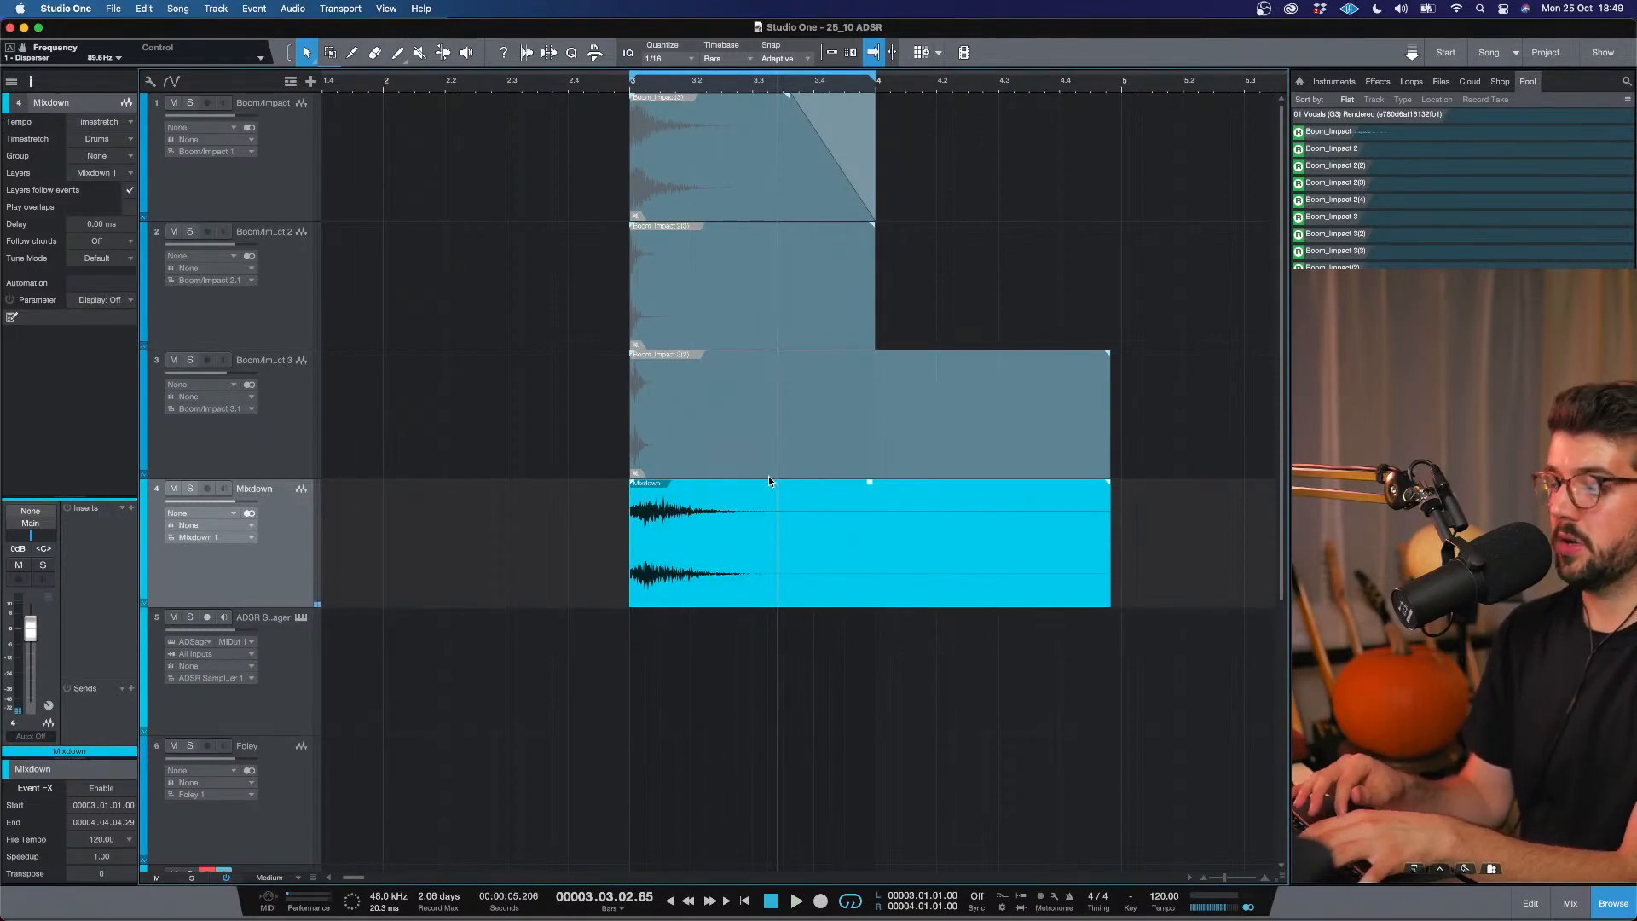
key(e)
click(483, 85)
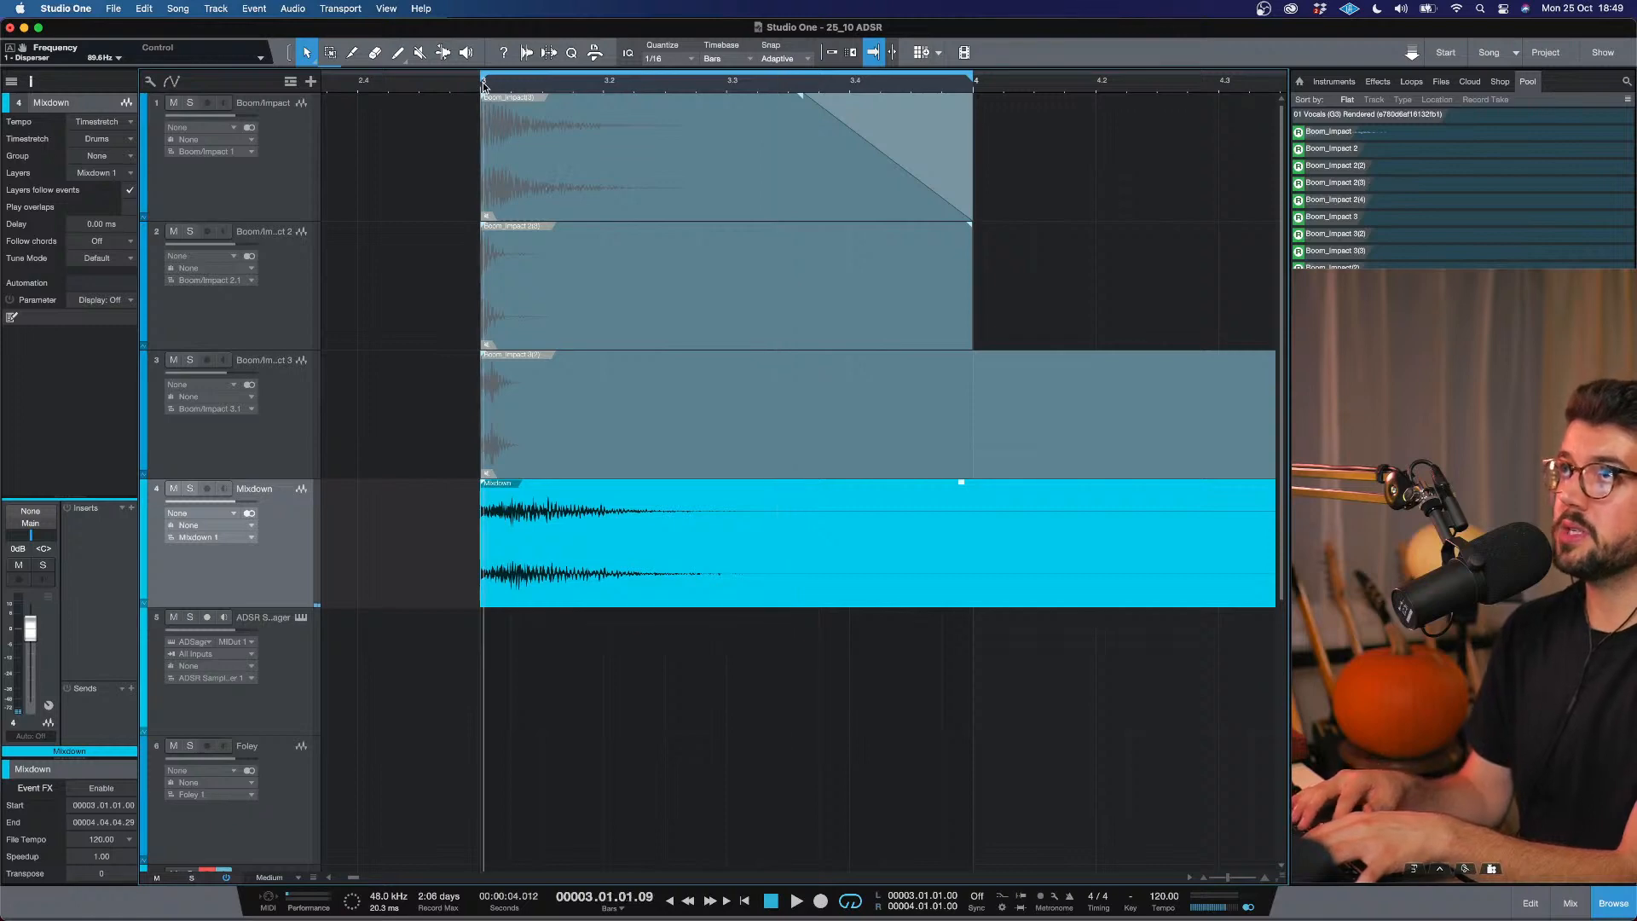
key(space)
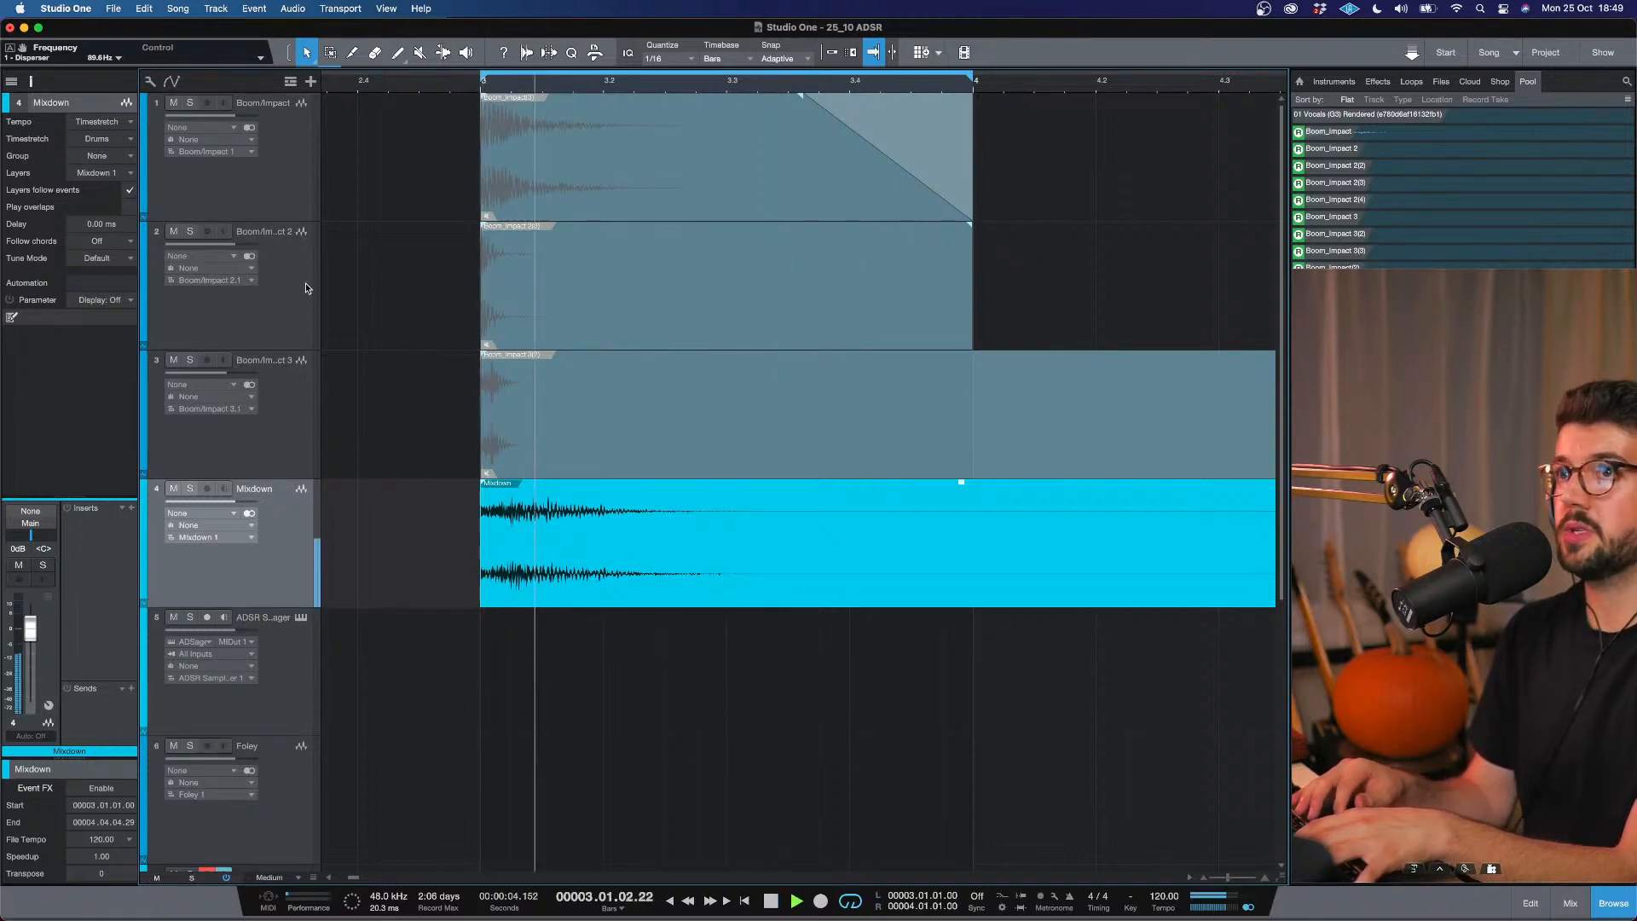
key(space)
key(w)
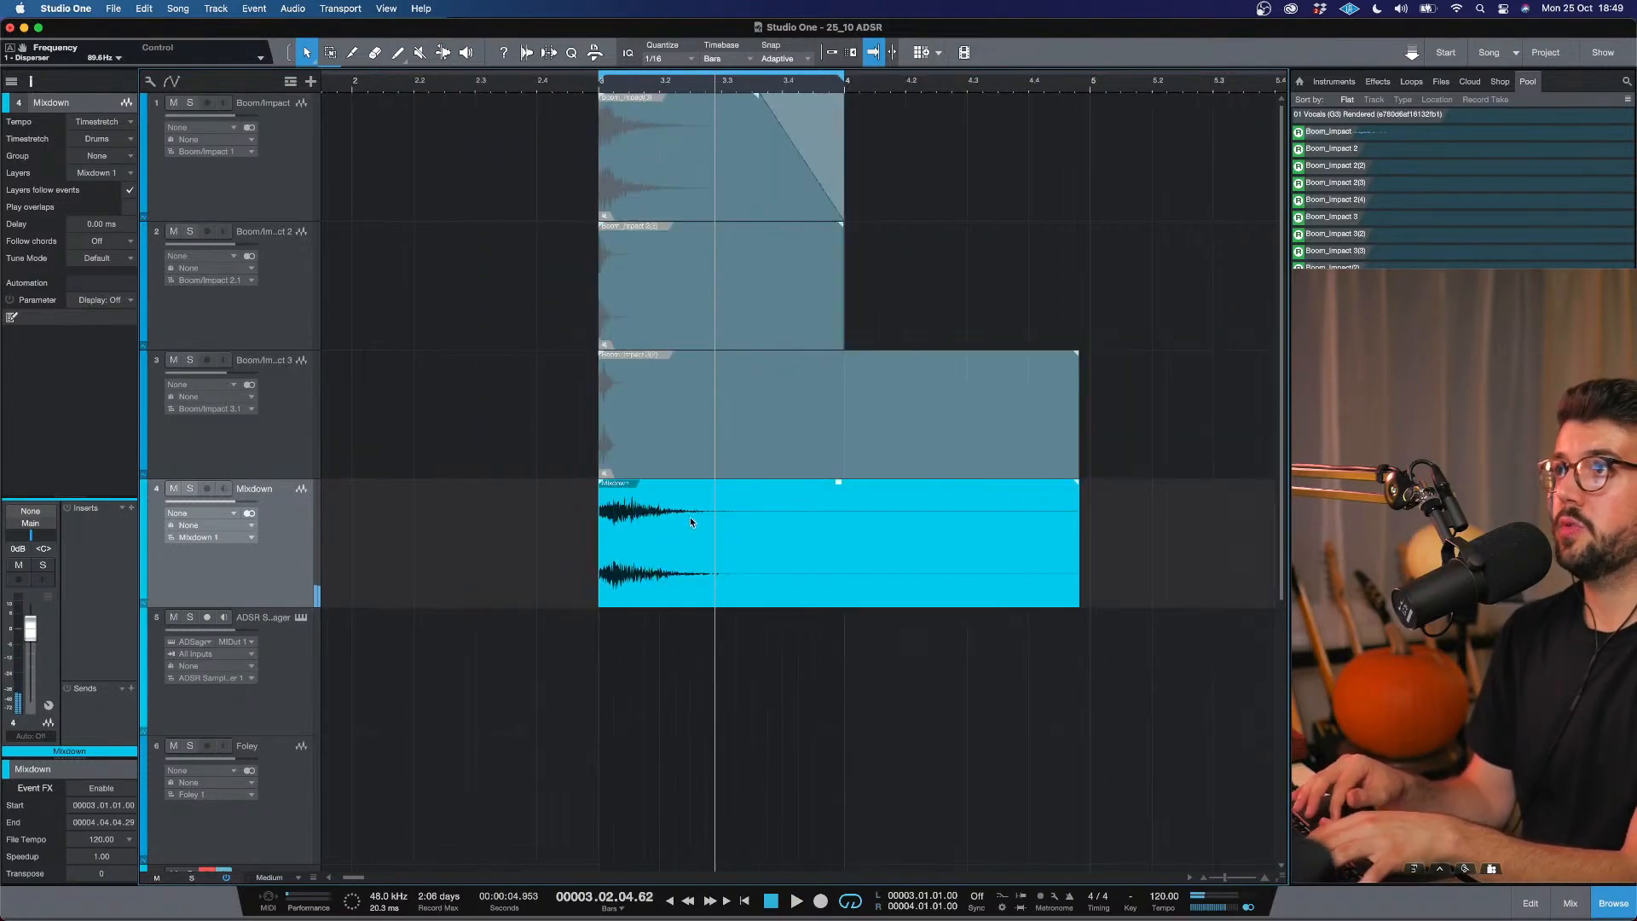
Insert the stock Limiter on the Mixdown track, with True Peak off and Soft Clip on.
click(132, 509)
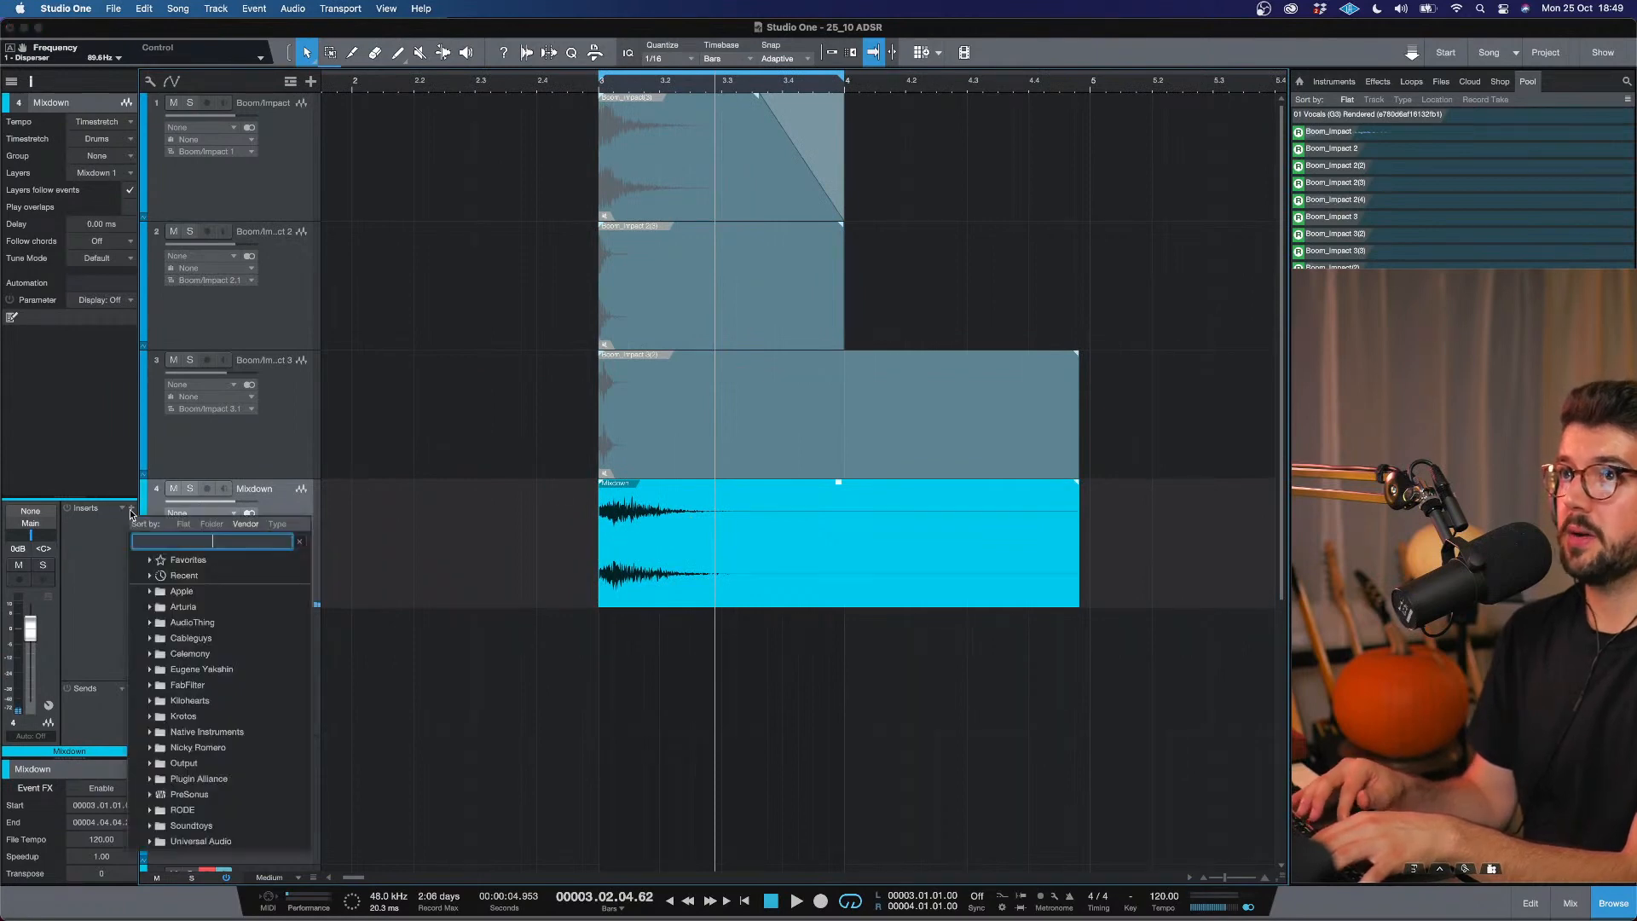
text(limiter)
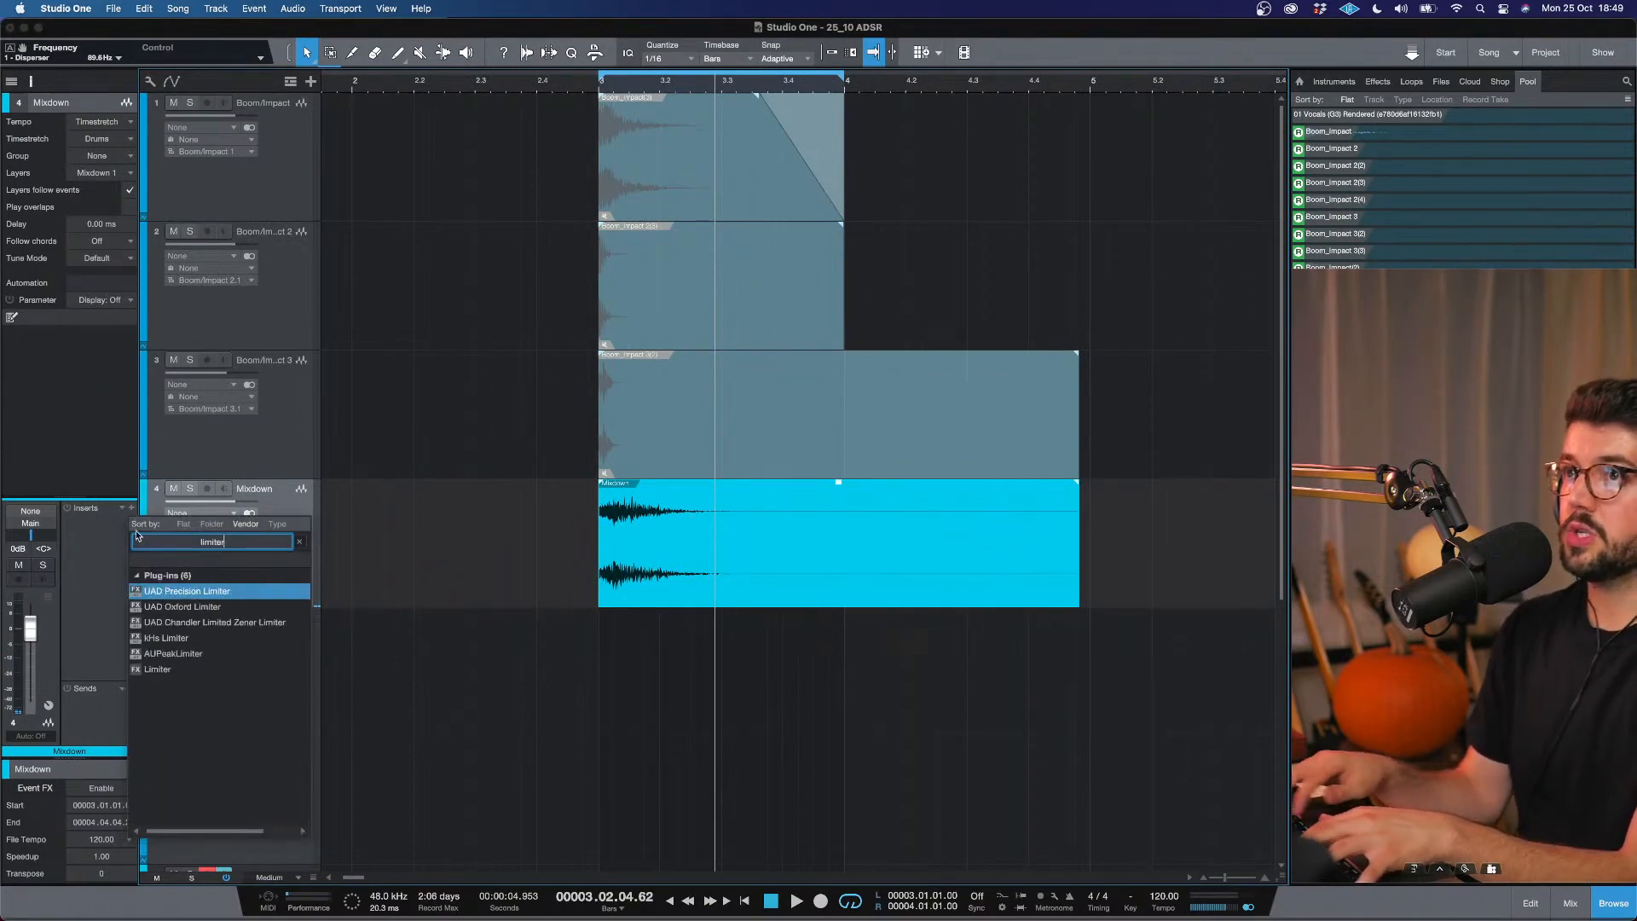
double_click(181, 669)
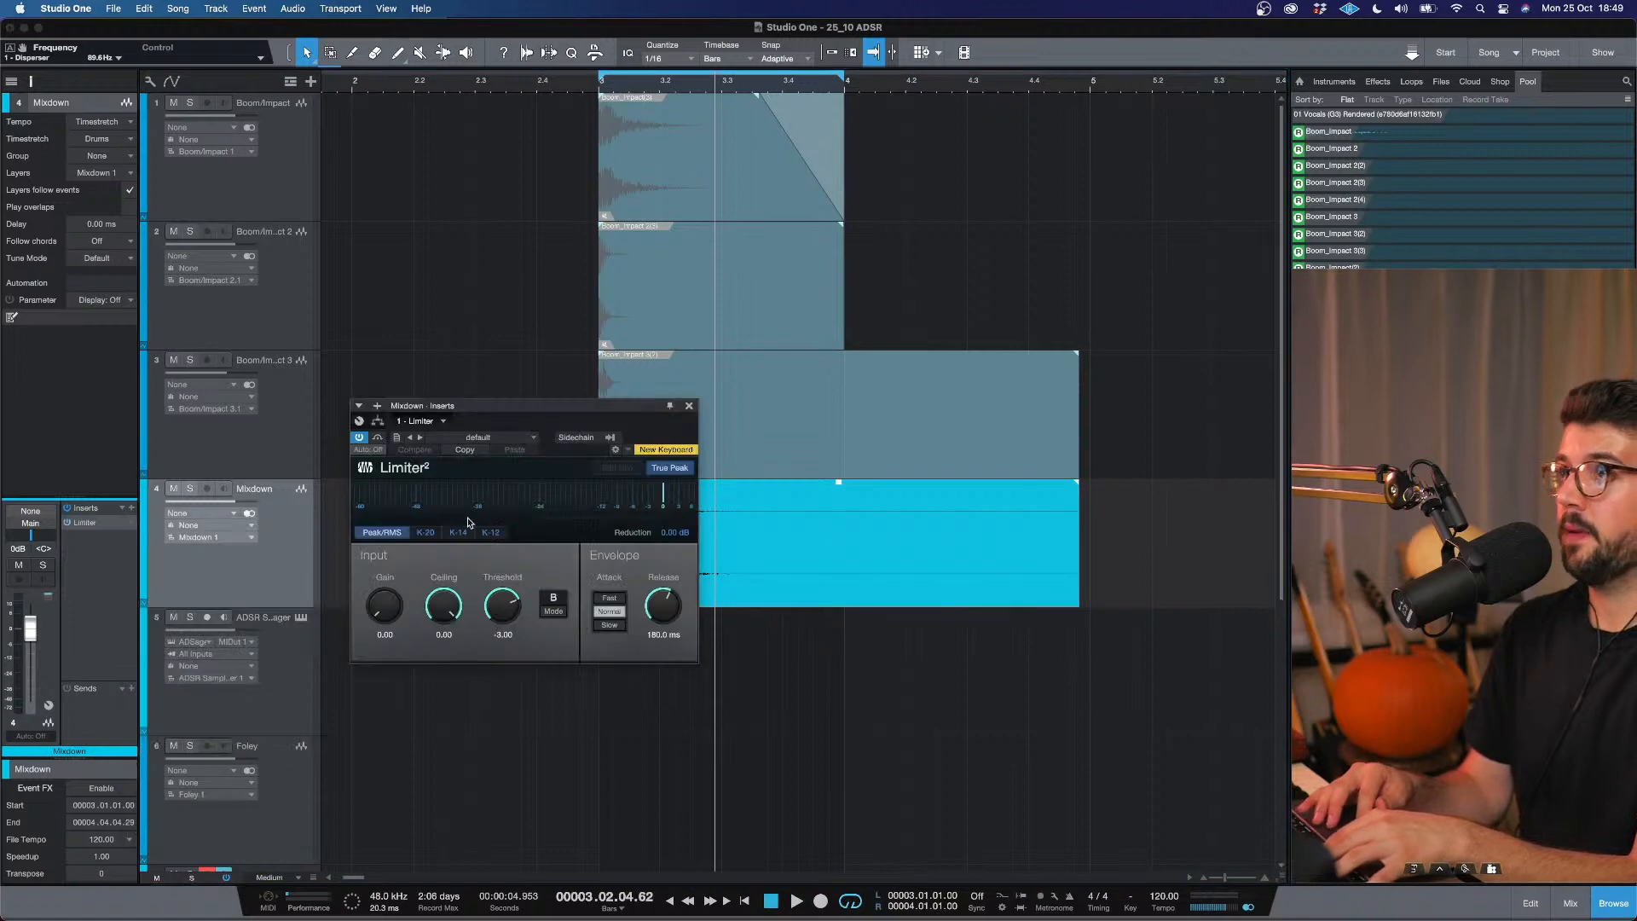
click(629, 471)
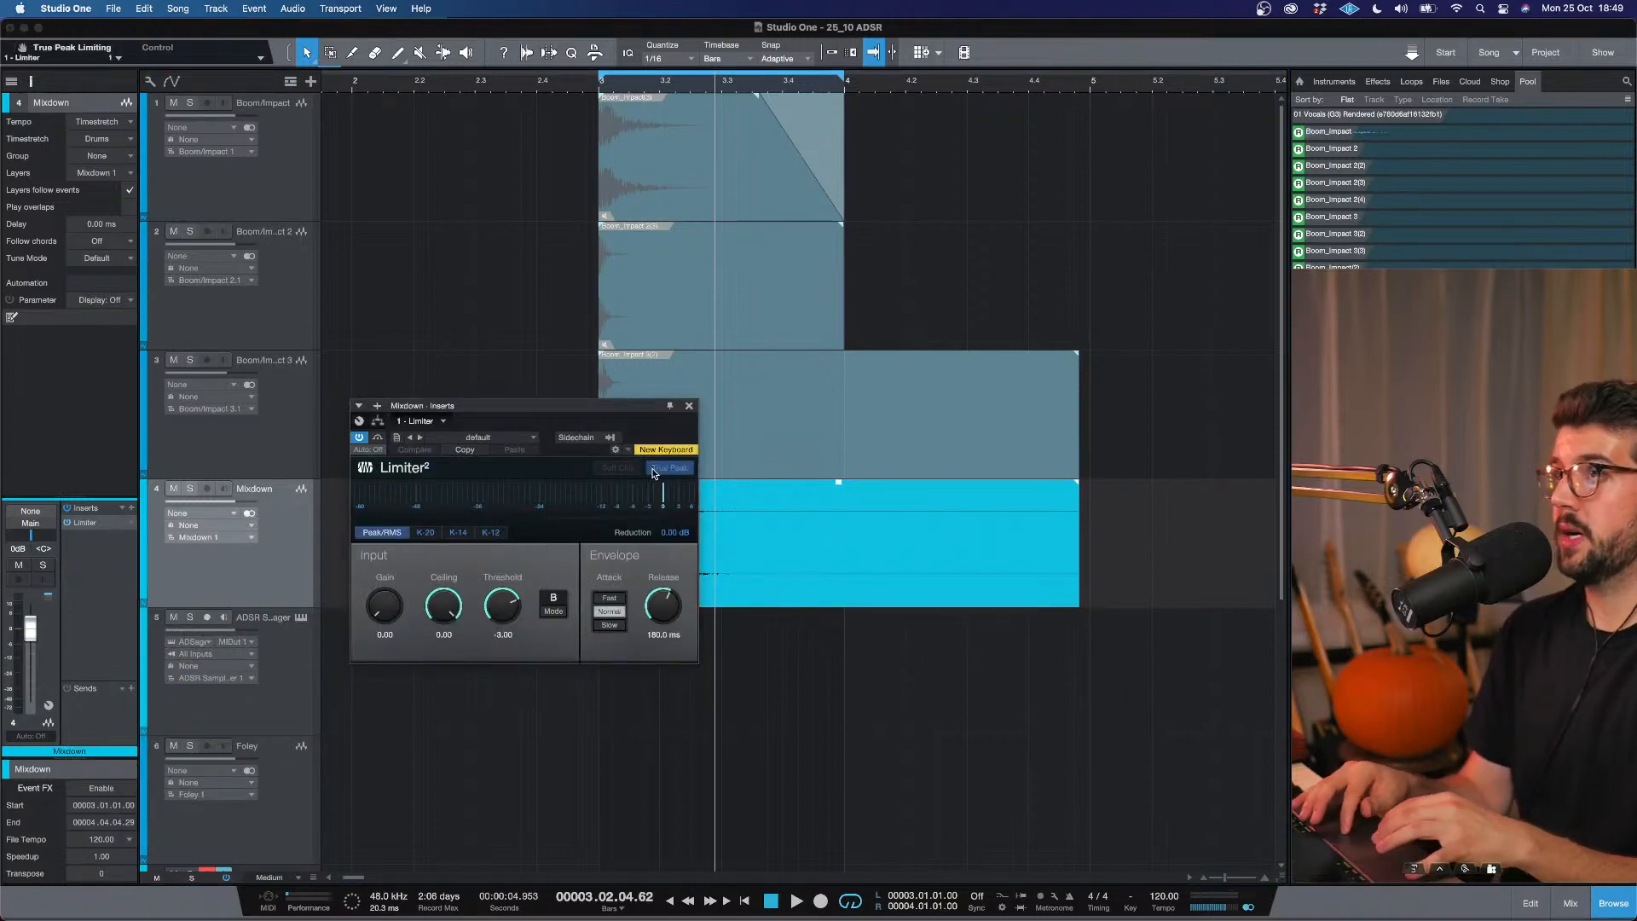
Set the Limiter's threshold to -5.64 dB with gain at 0.00 while auditioning the mixdown, and close the plugin.
key(space)
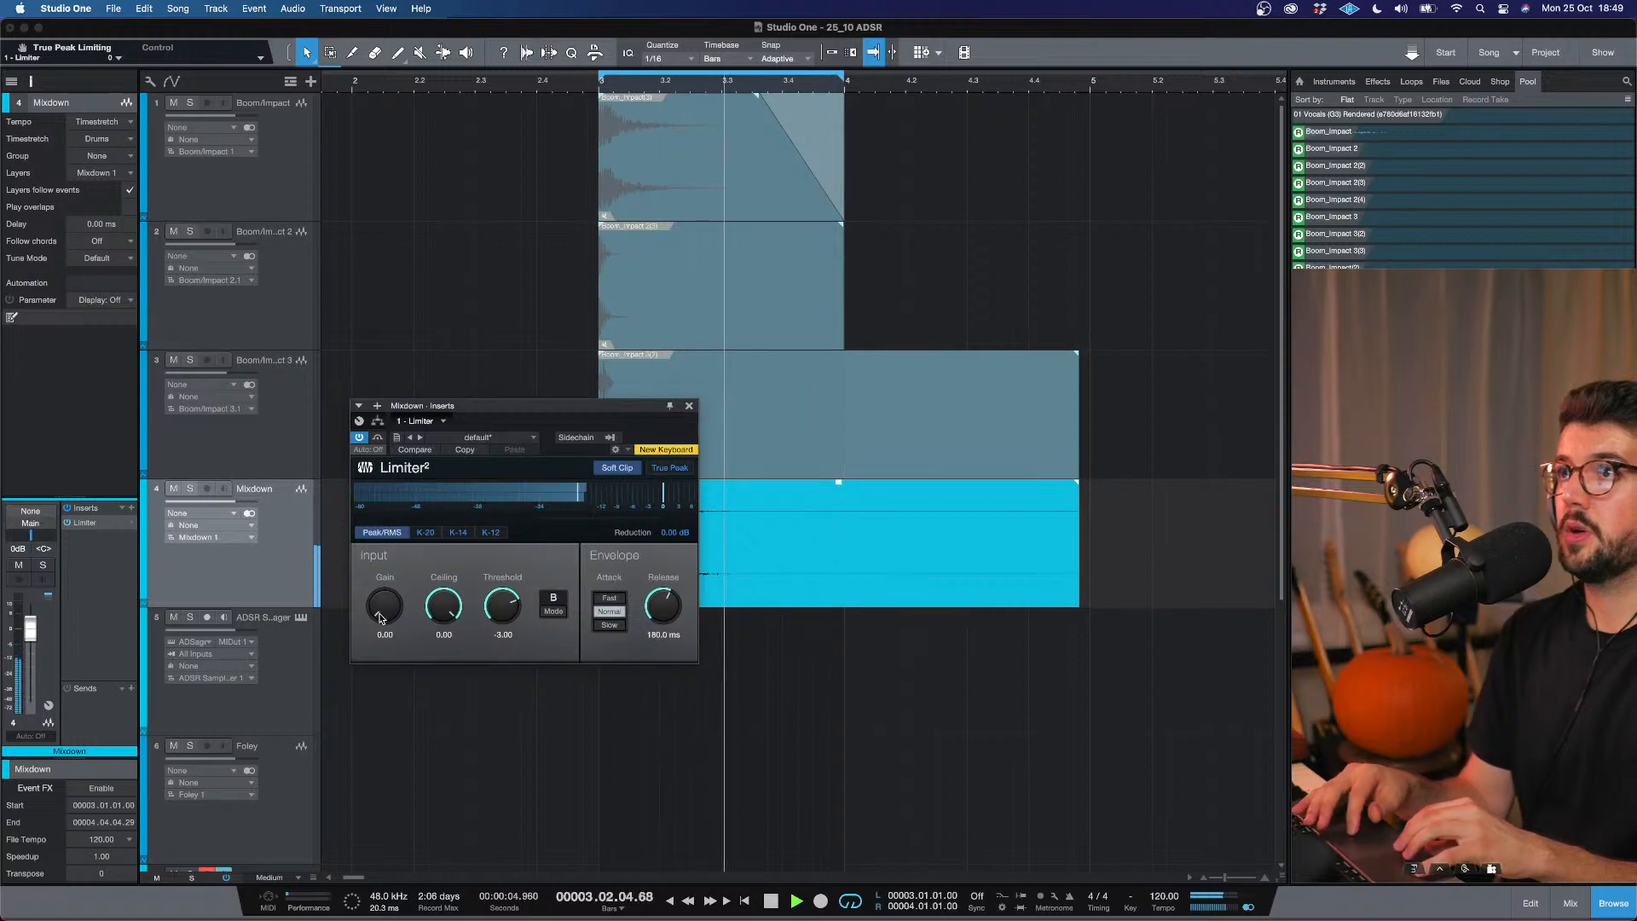
key(space)
drag(385, 607, 504, 624)
key(space)
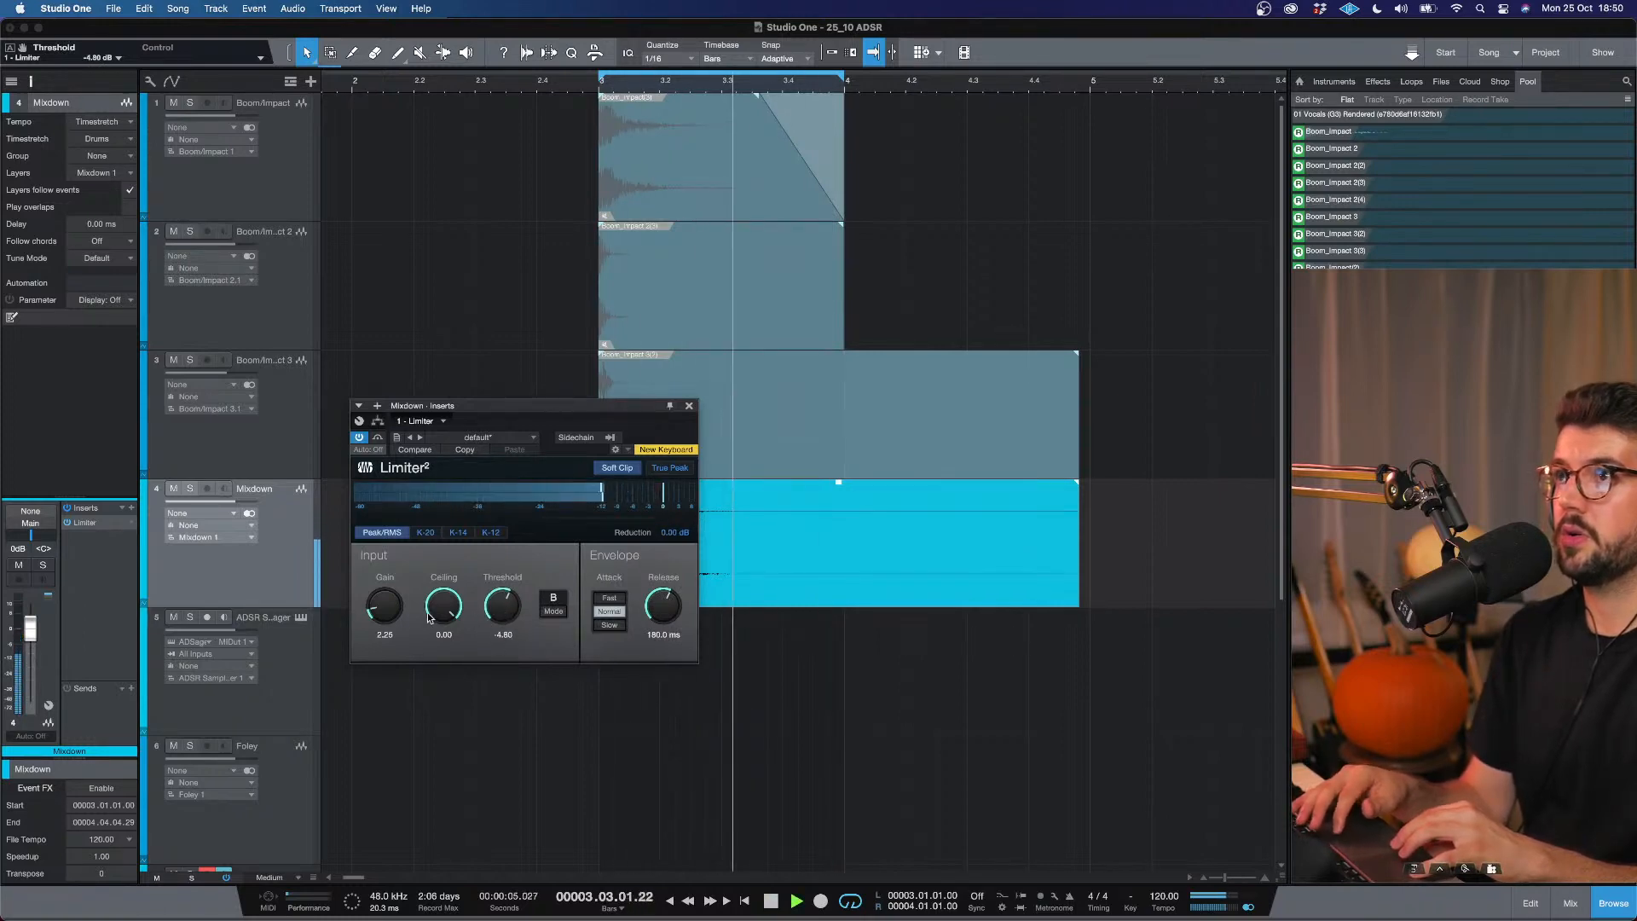
drag(386, 609, 387, 631)
drag(515, 608, 517, 619)
key(space)
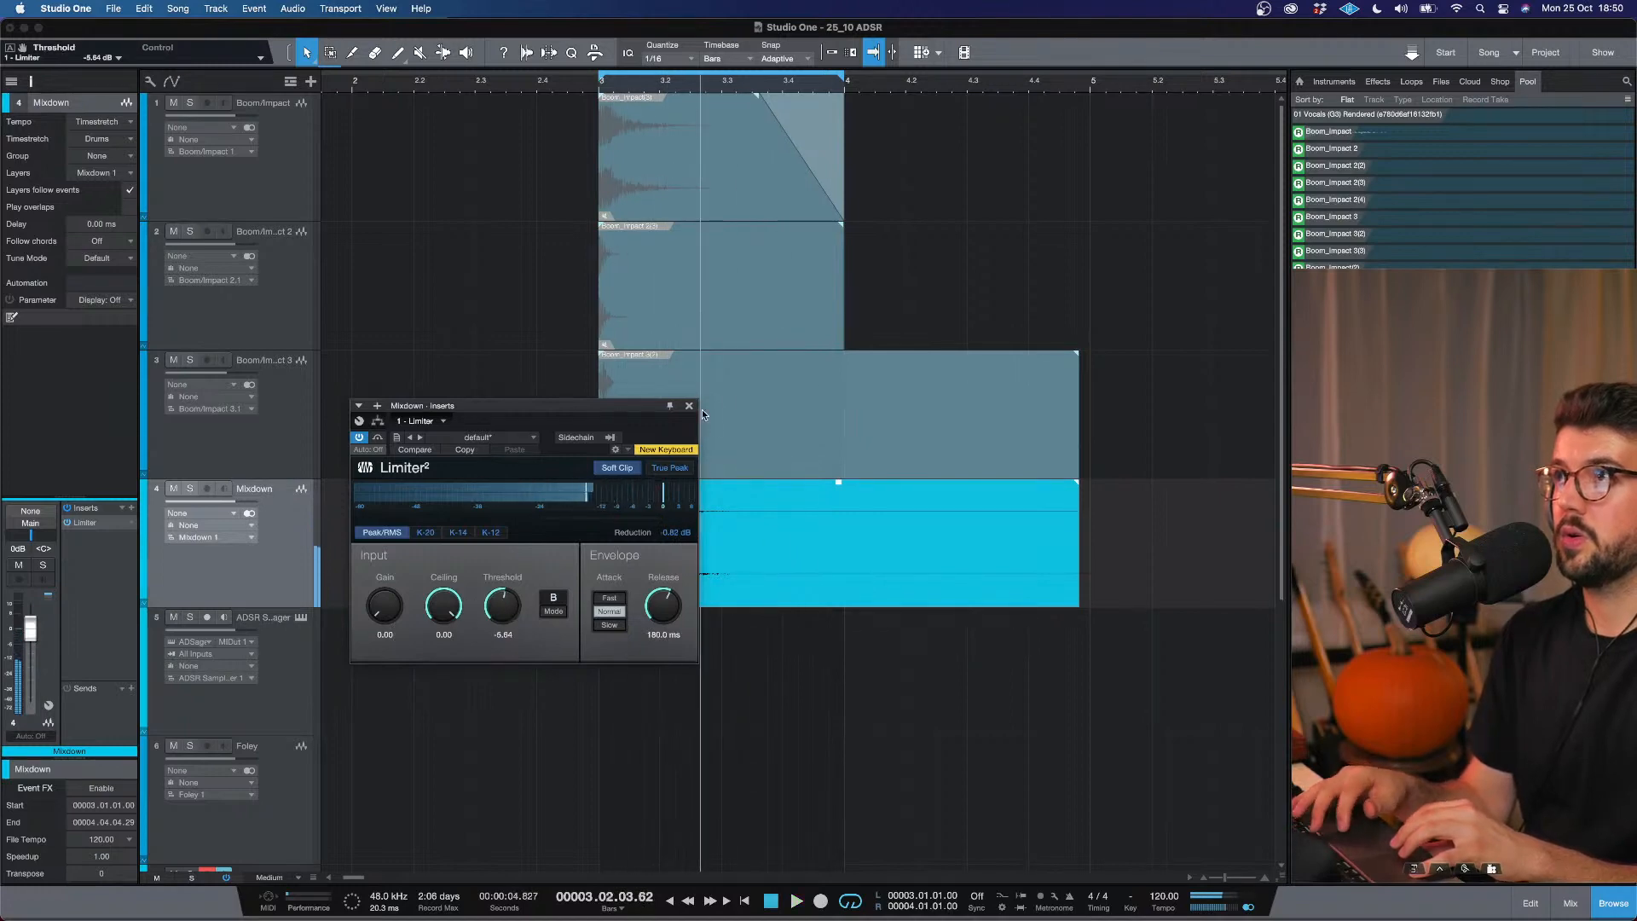
click(689, 405)
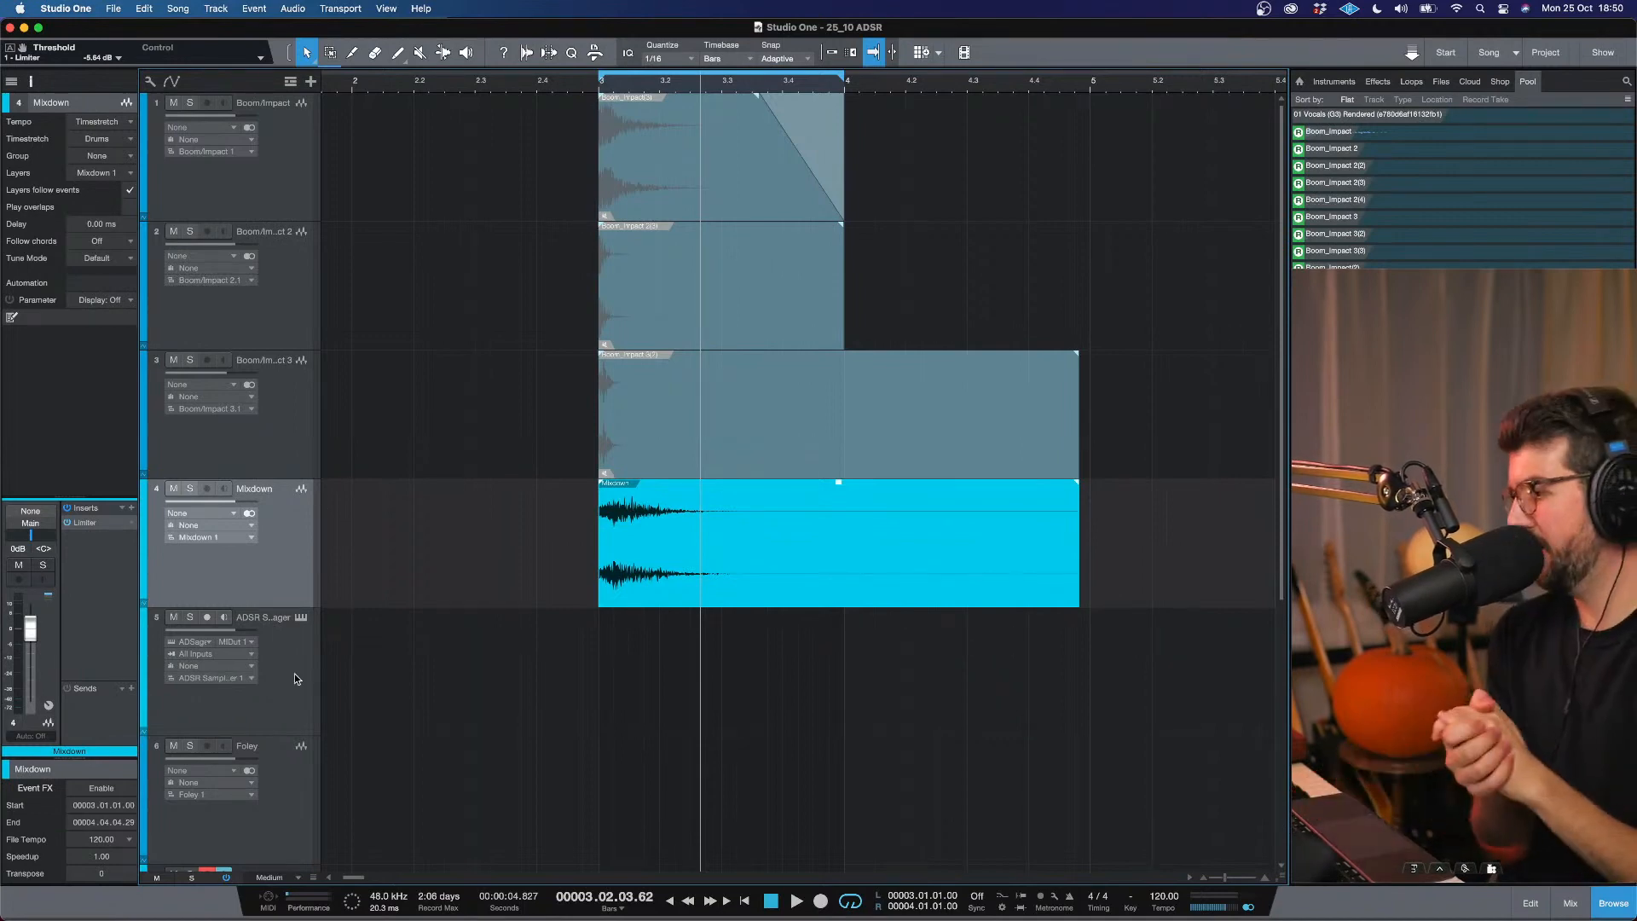
Switch to Finder and import the Rusty Hinges audio file onto the Foley track at about the start of bar 3.
mouse_move(494, 917)
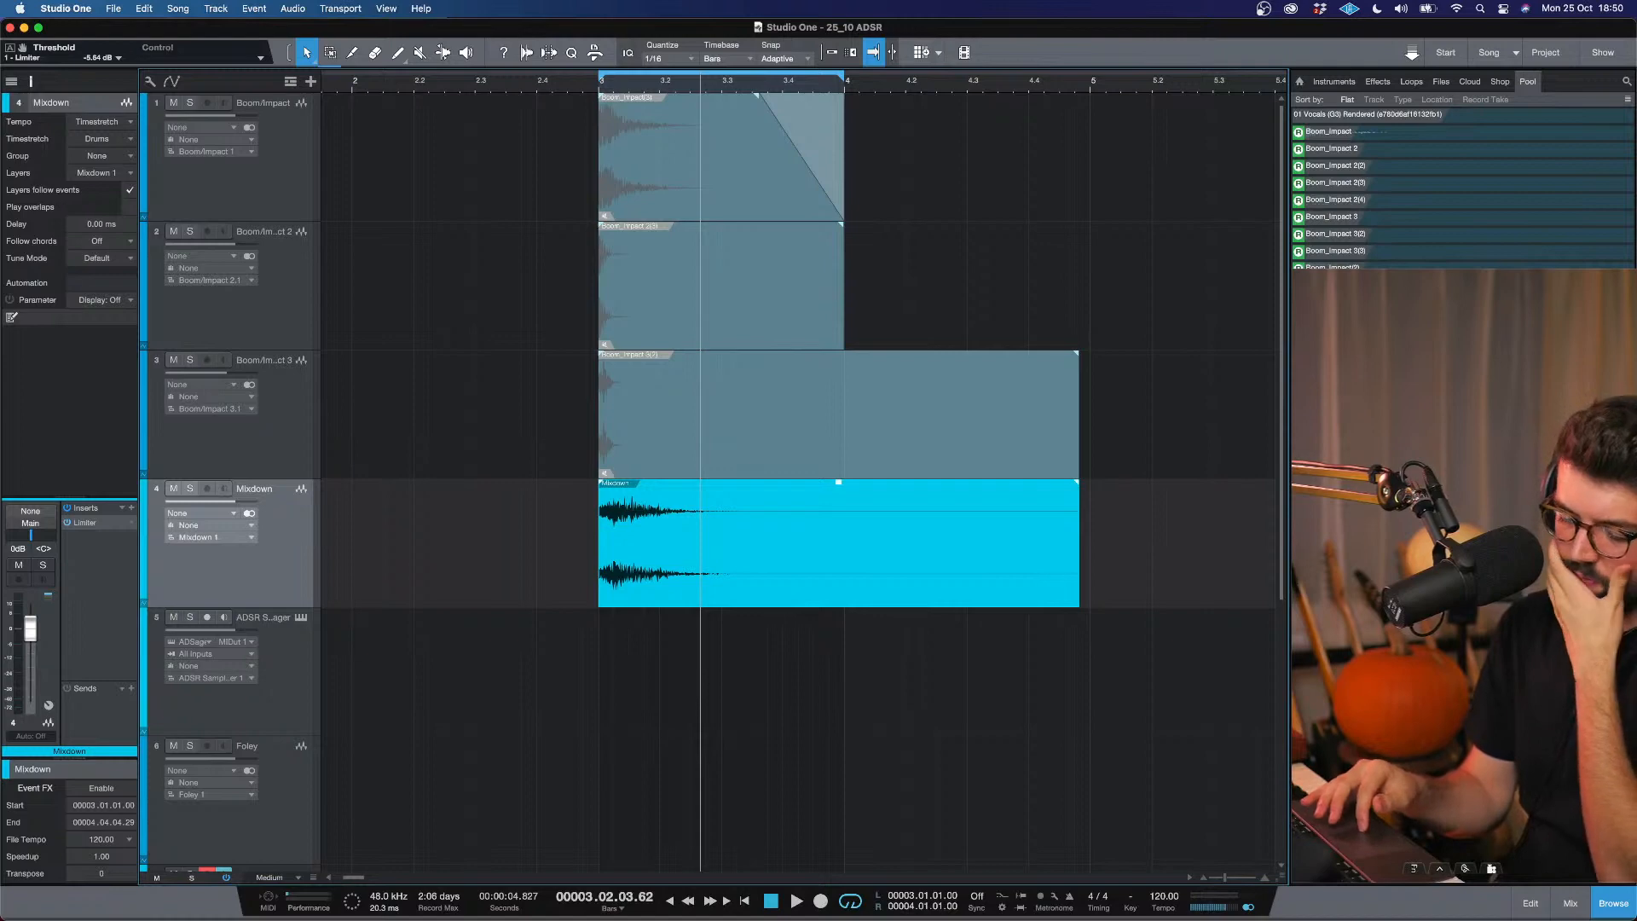
key(super+Tab)
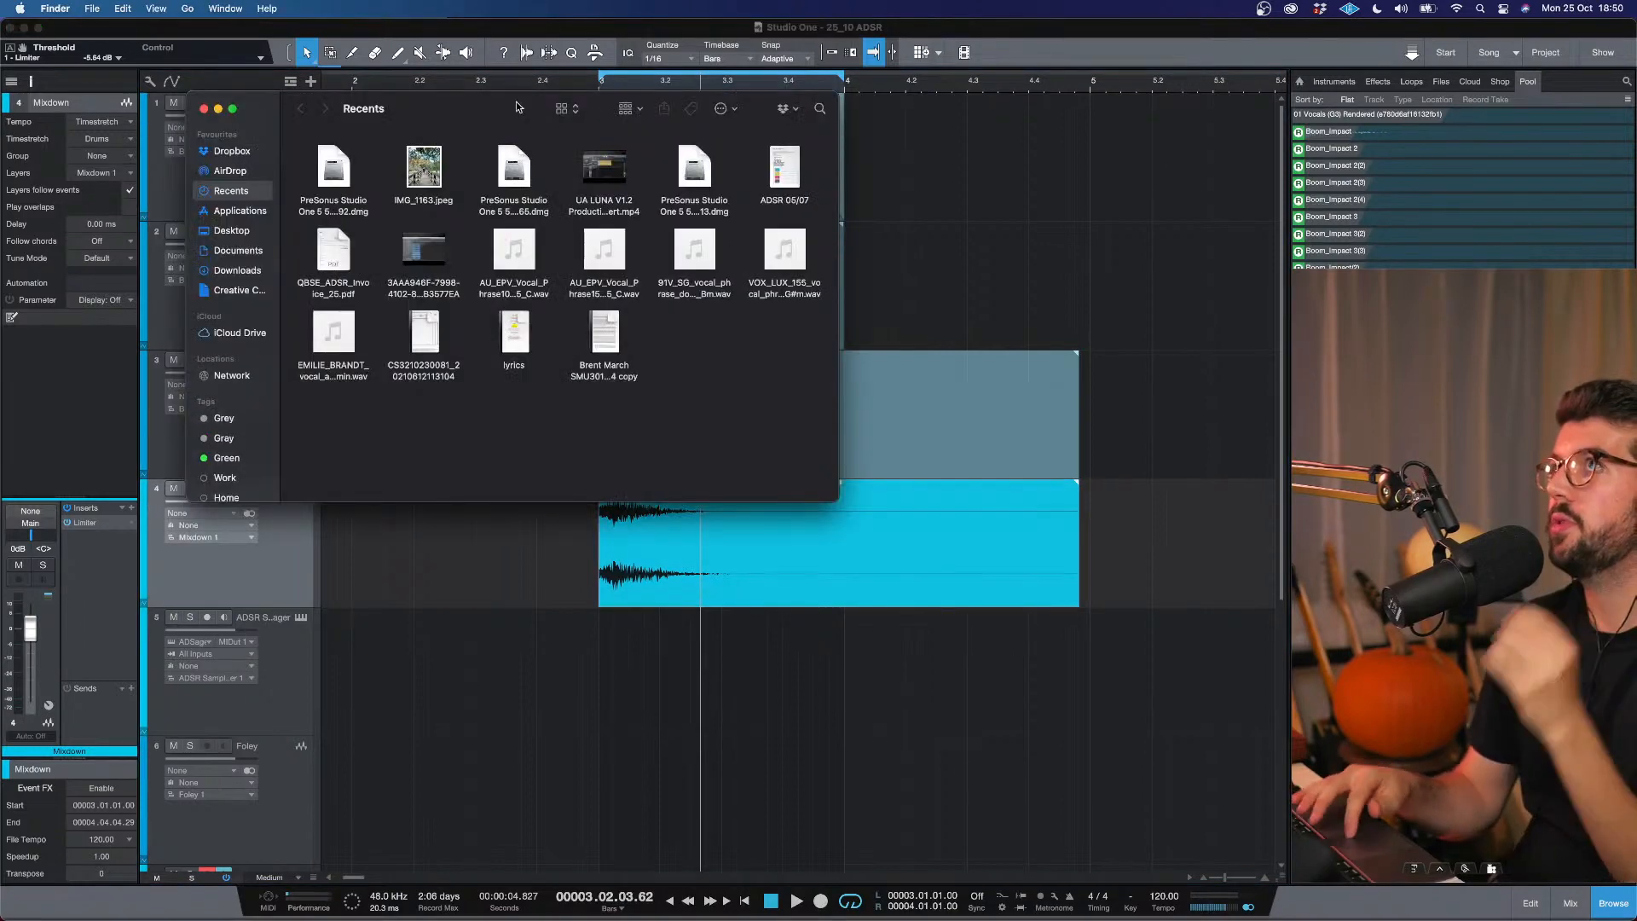
key(super+m)
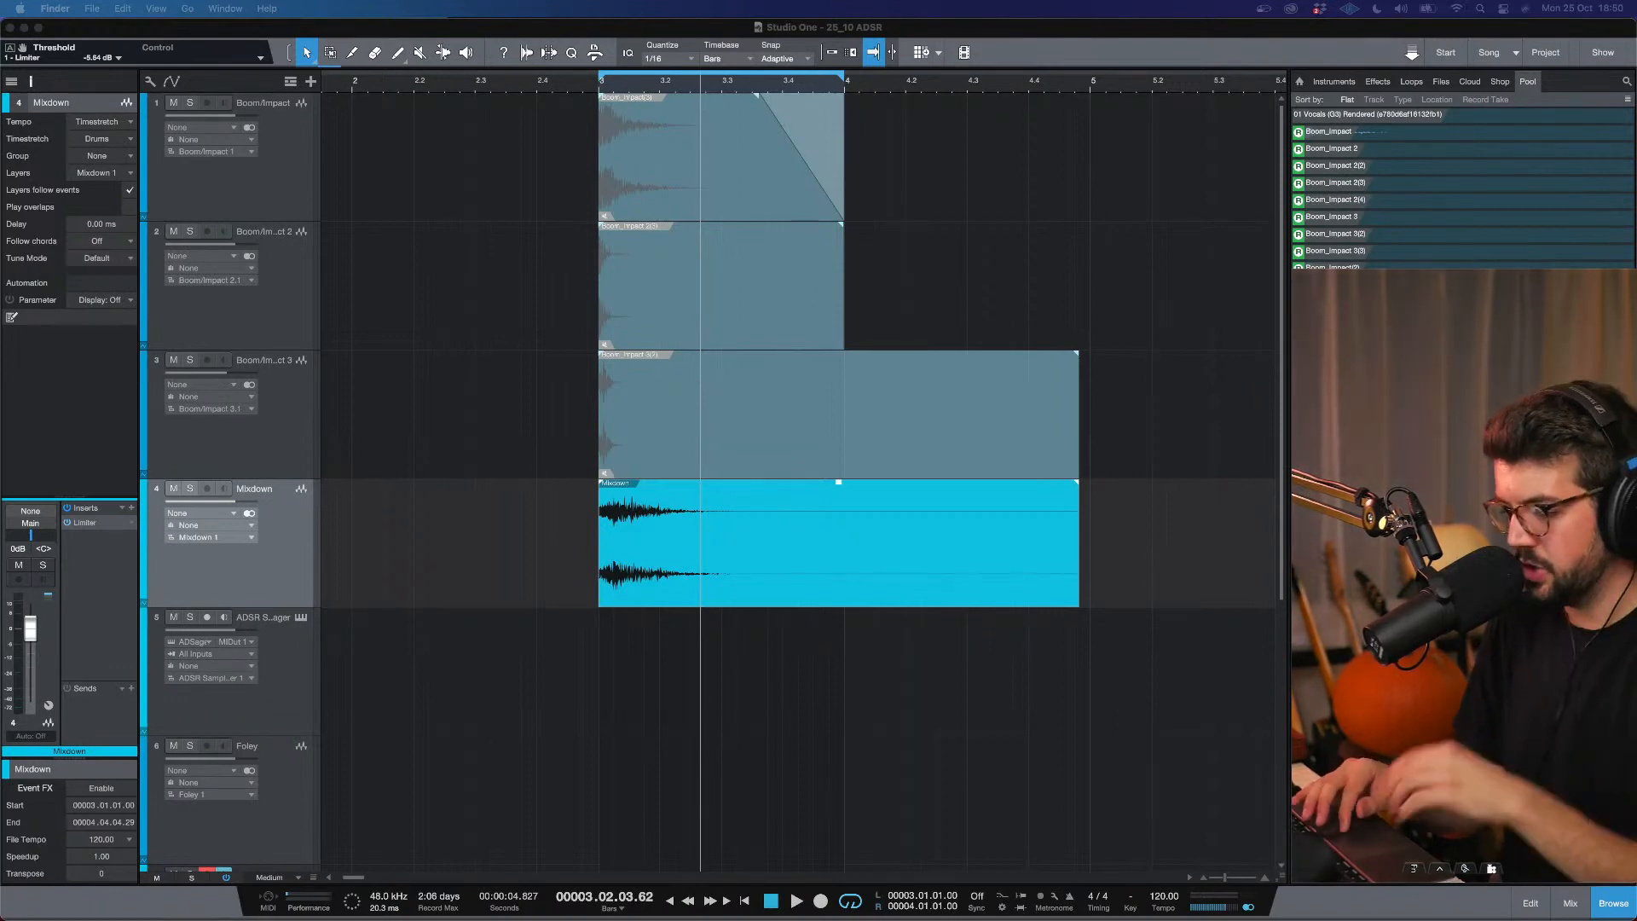
drag(977, 917, 626, 370)
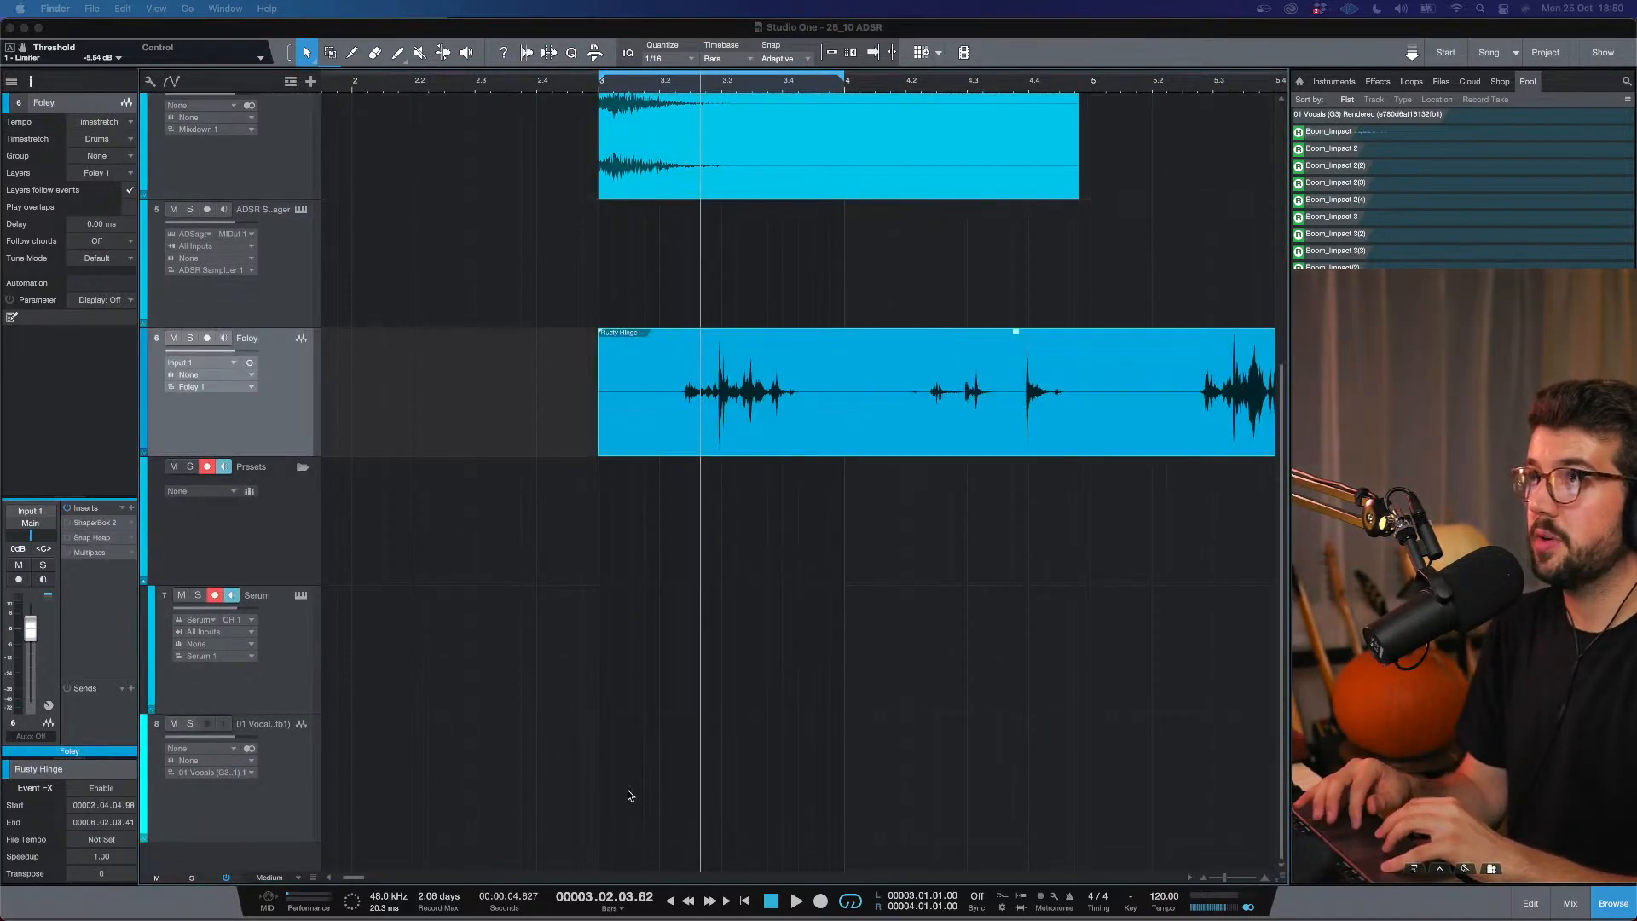
click(808, 564)
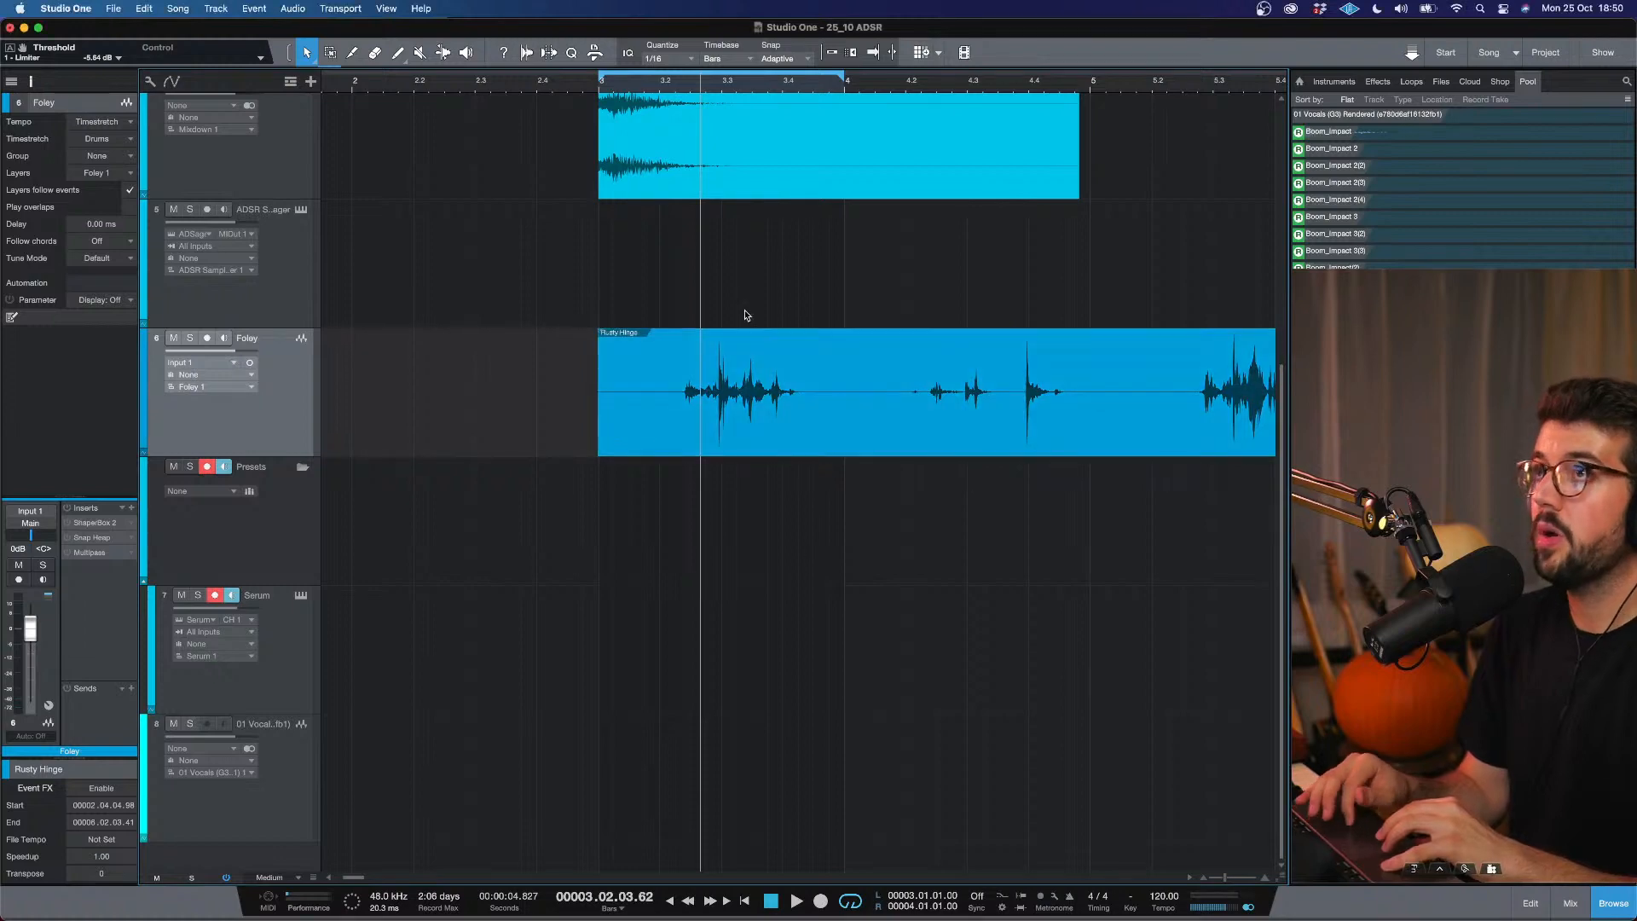
key(w)
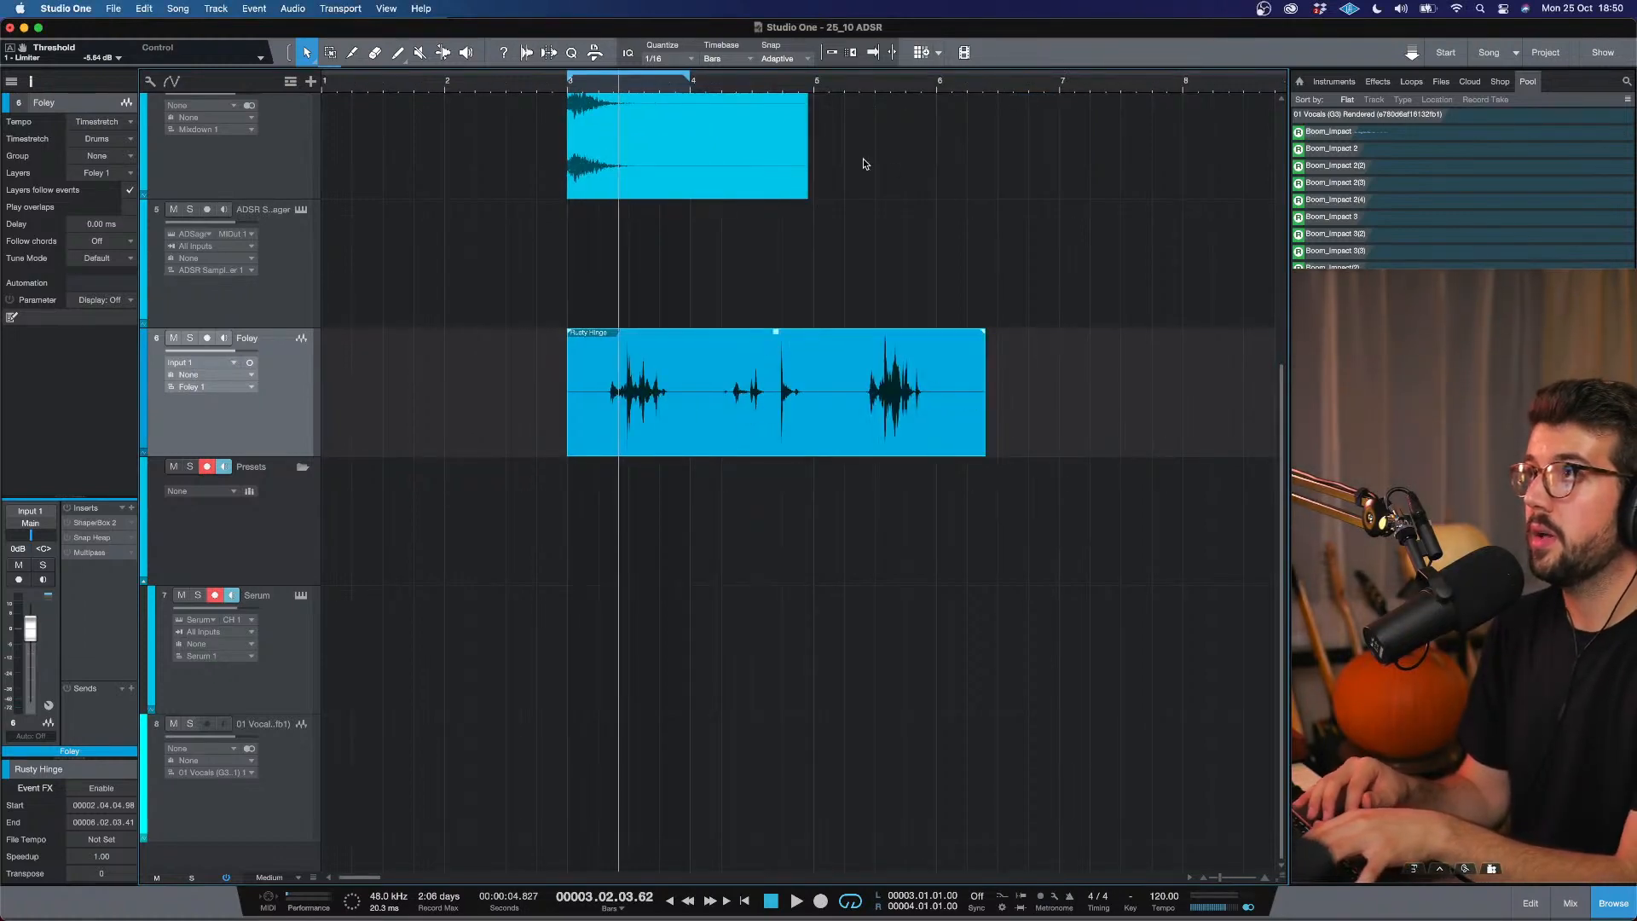
Audition the final squeak of the Rusty Hinge event on the Foley track.
click(858, 84)
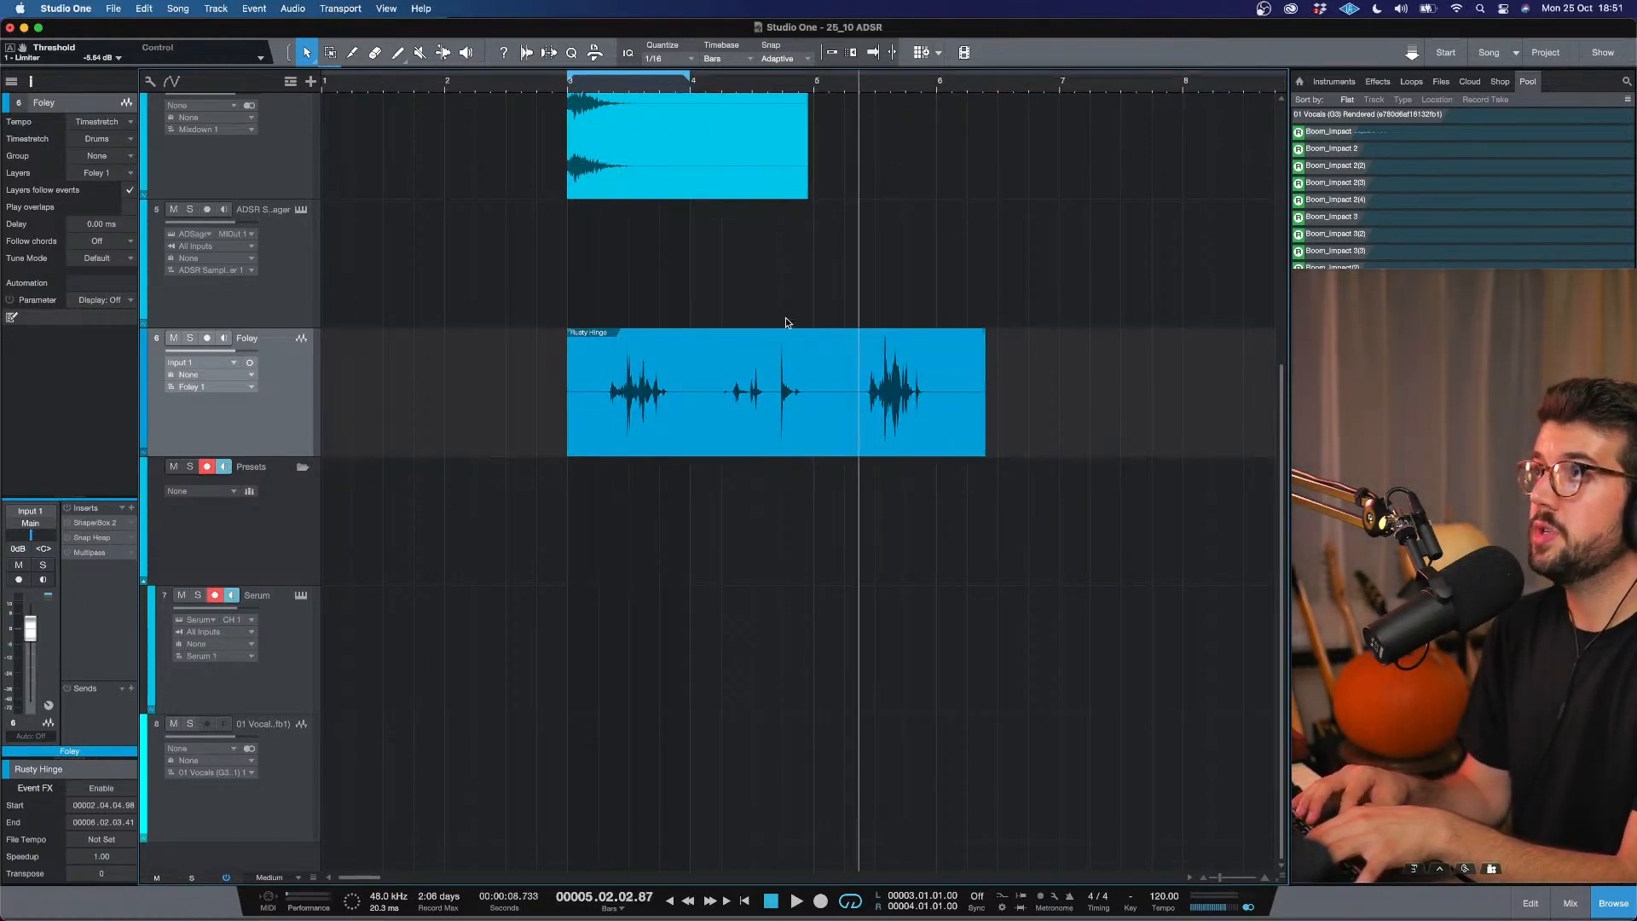
click(775, 340)
key(space)
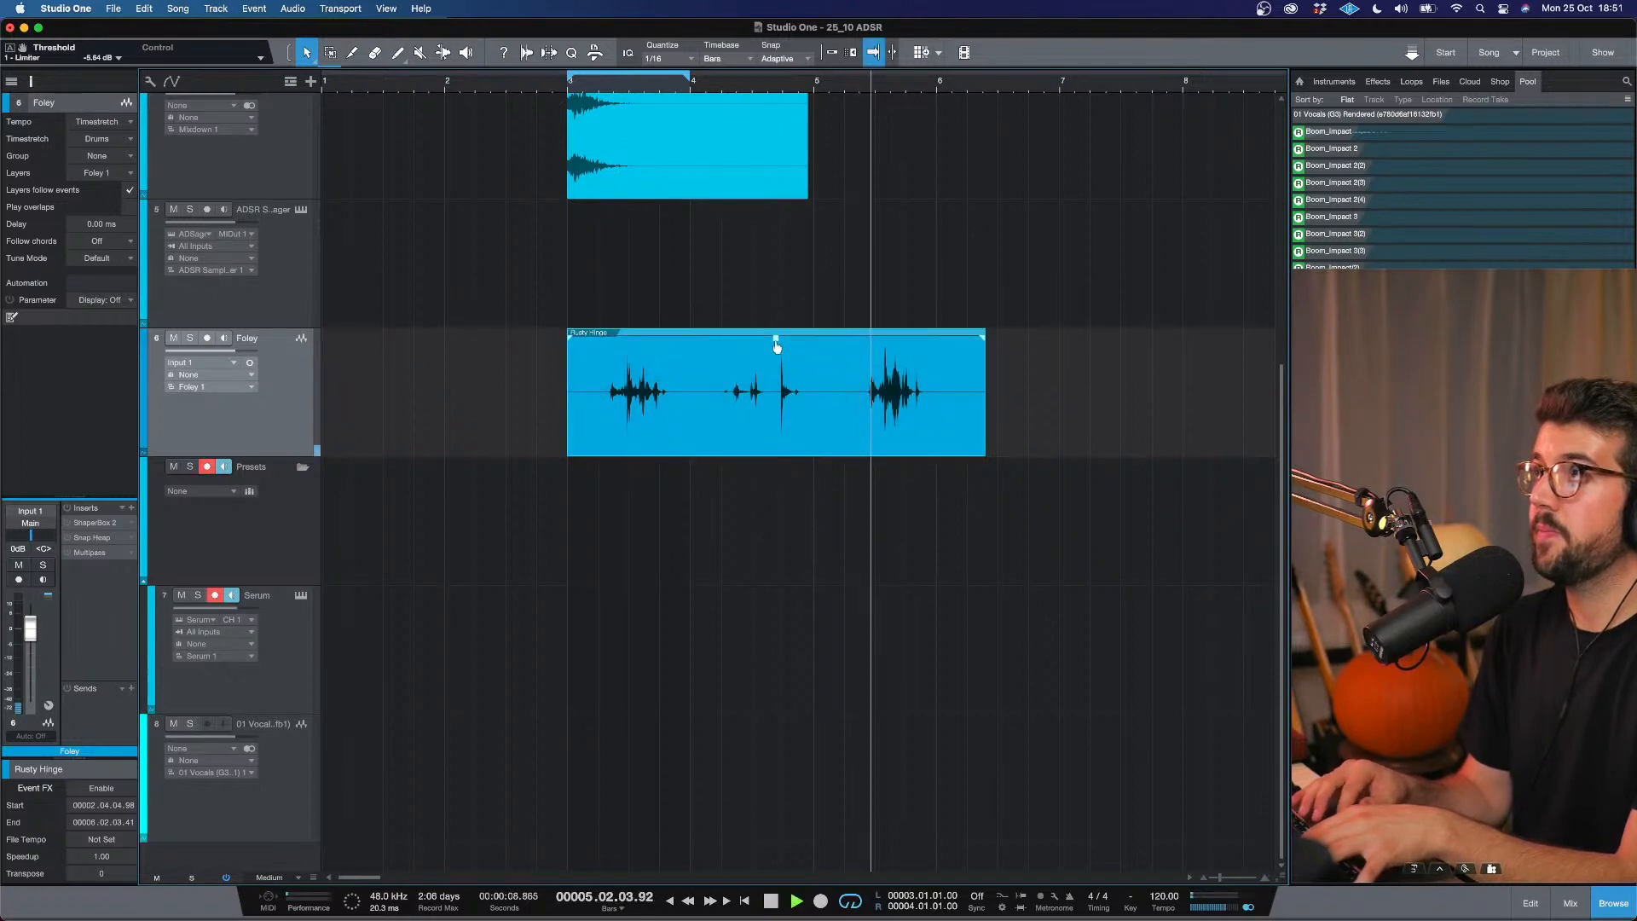
key(space)
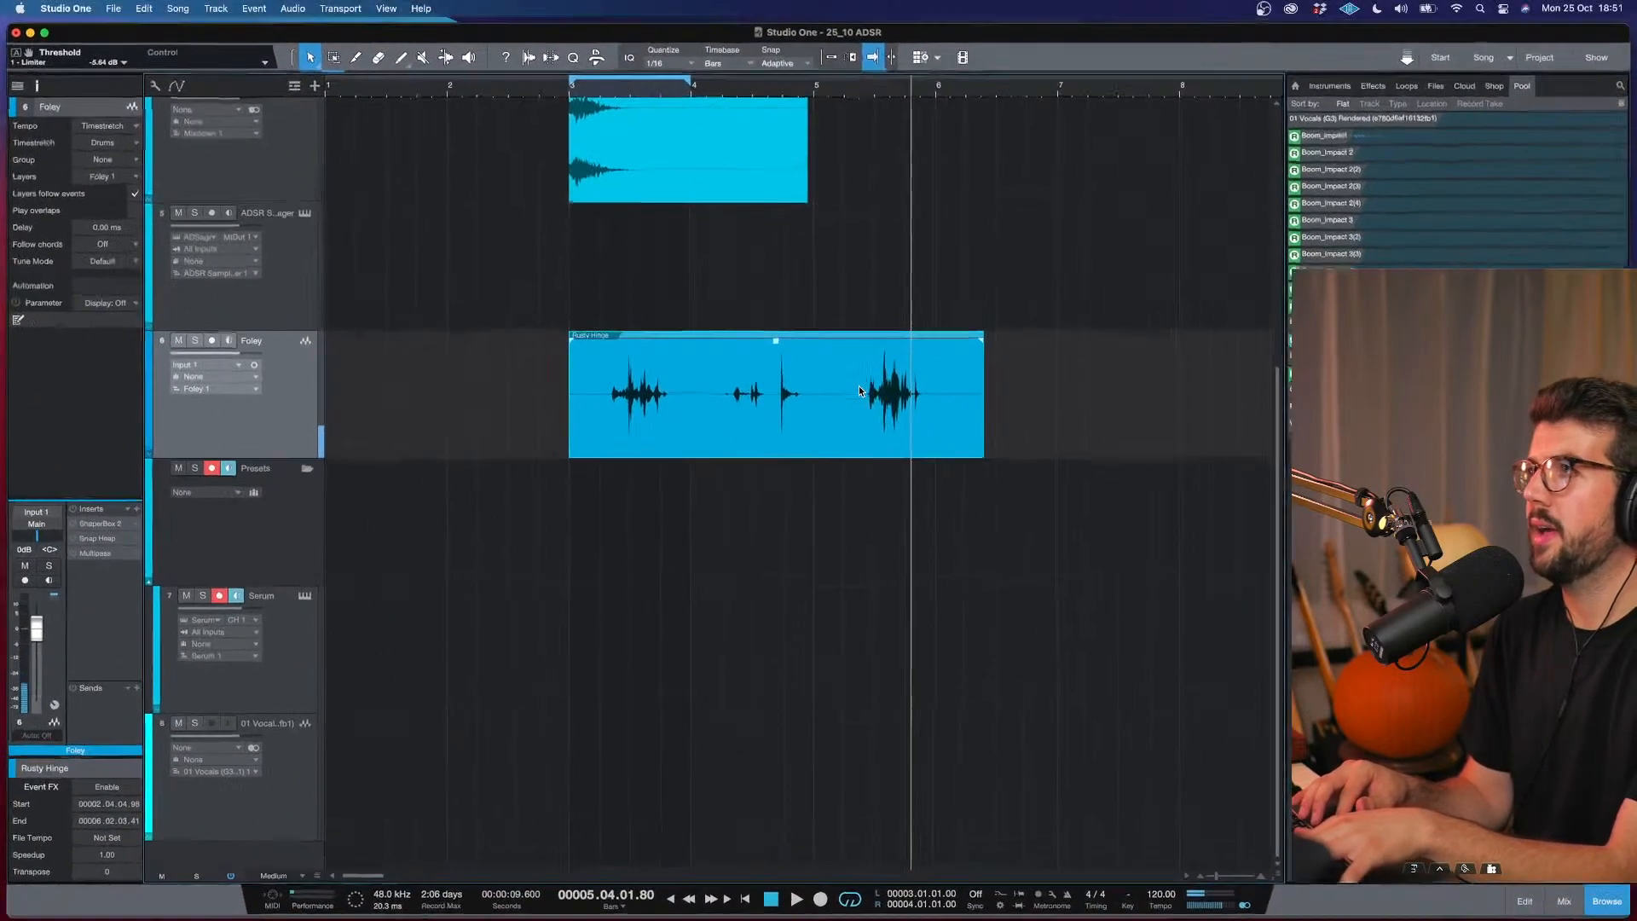
Split the Rusty Hinge event just before and after its final squeak and delete the audio on both sides.
key(3)
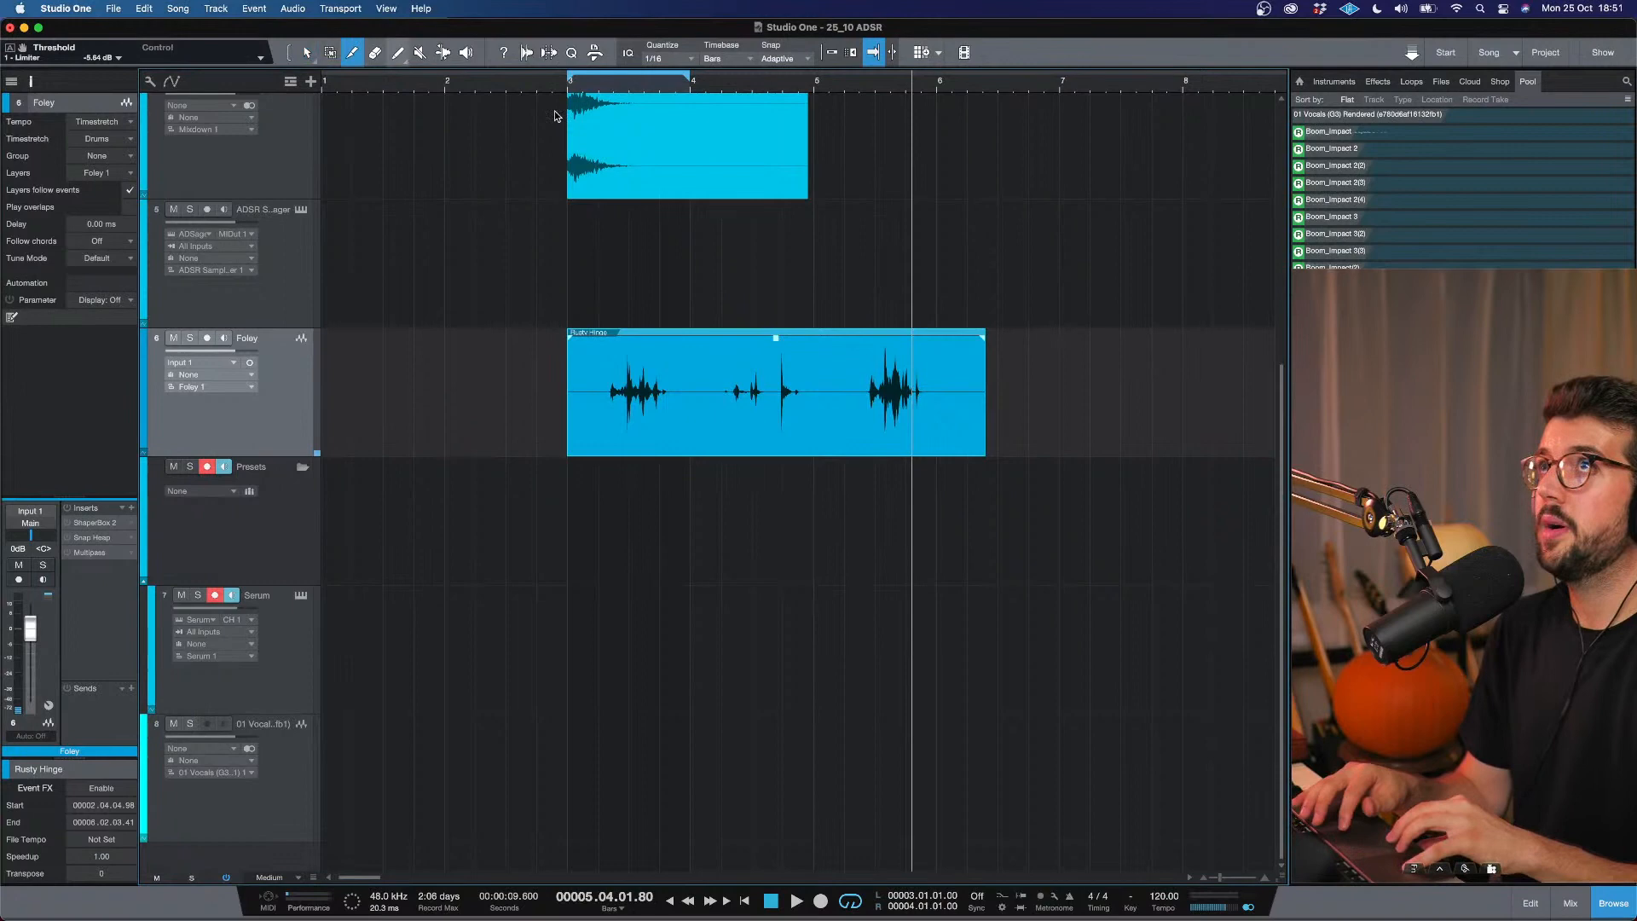
click(868, 384)
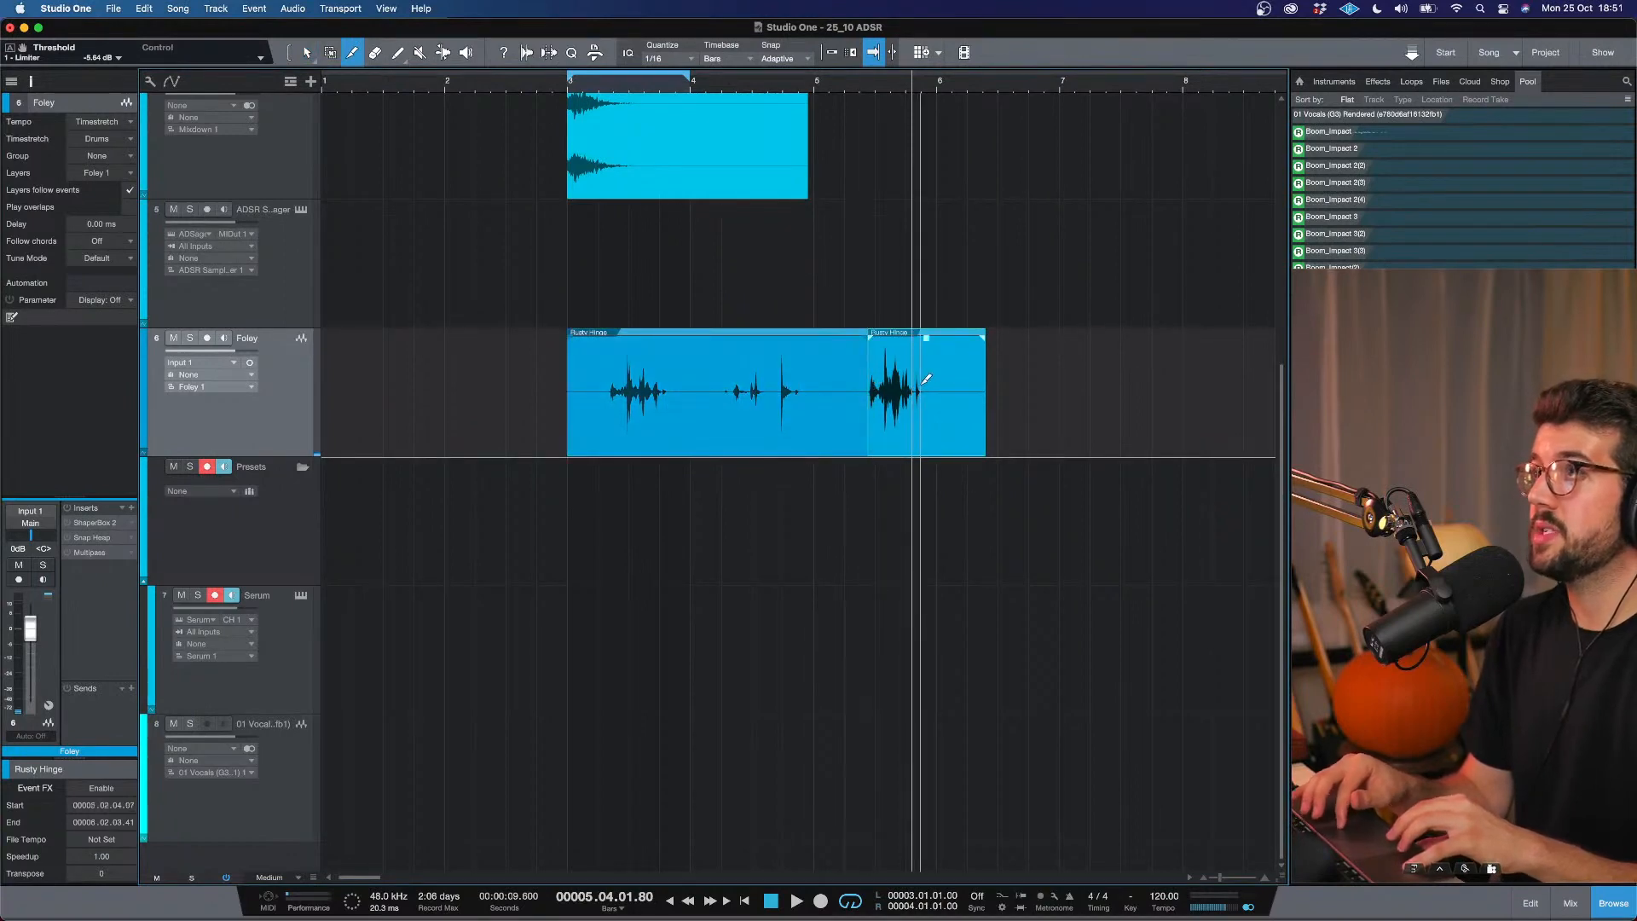
click(924, 380)
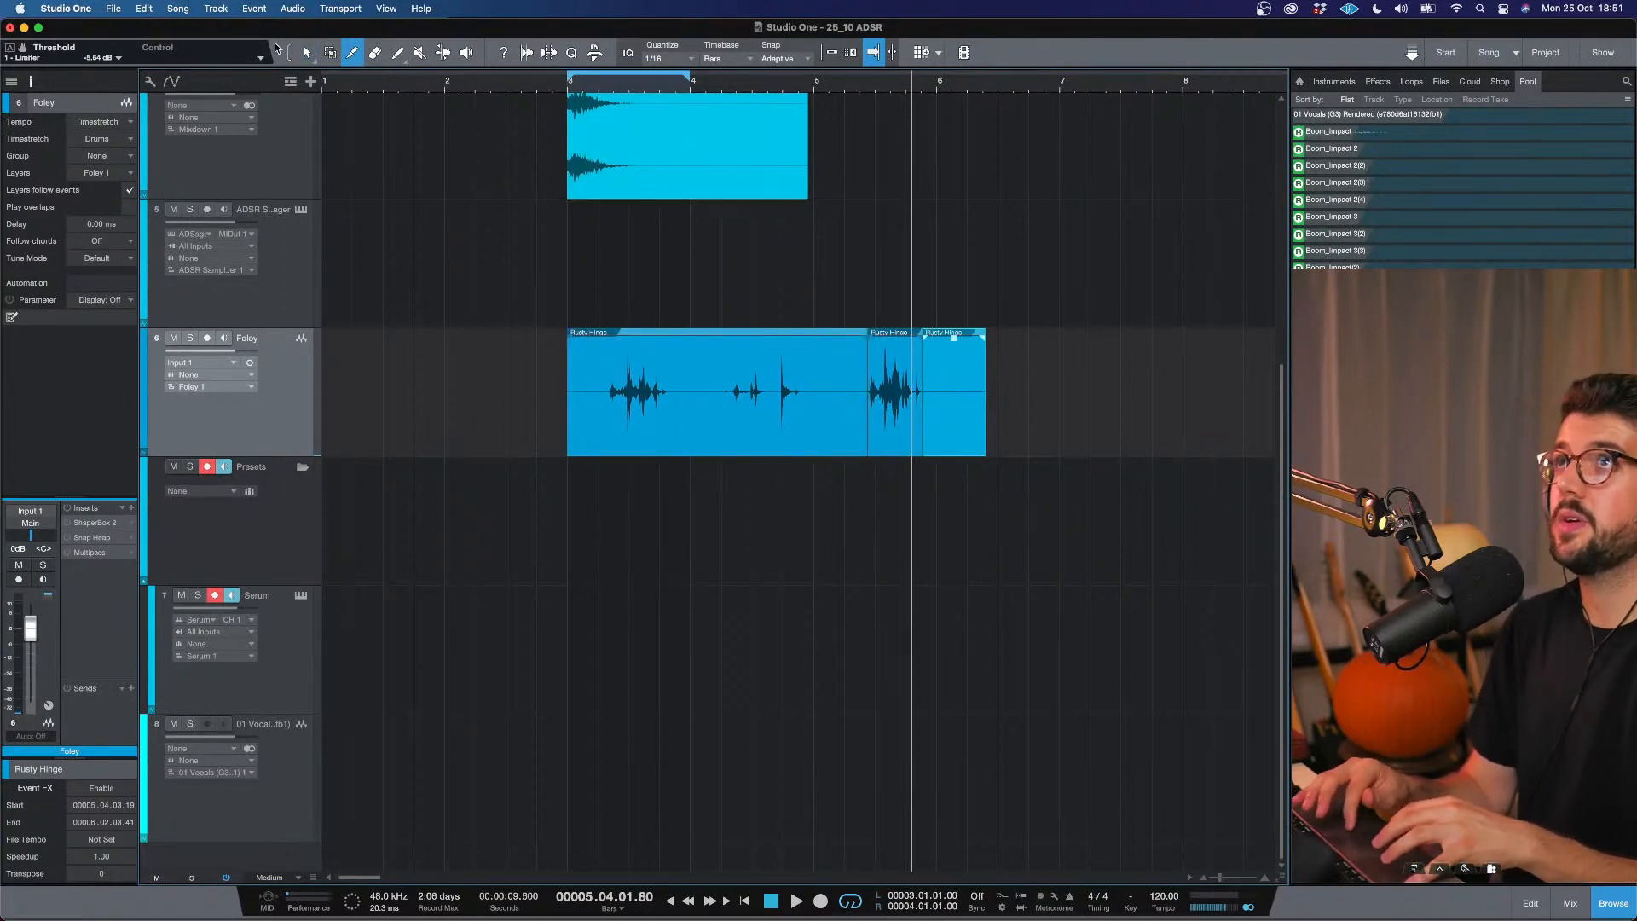
click(304, 55)
click(648, 397)
key(Delete)
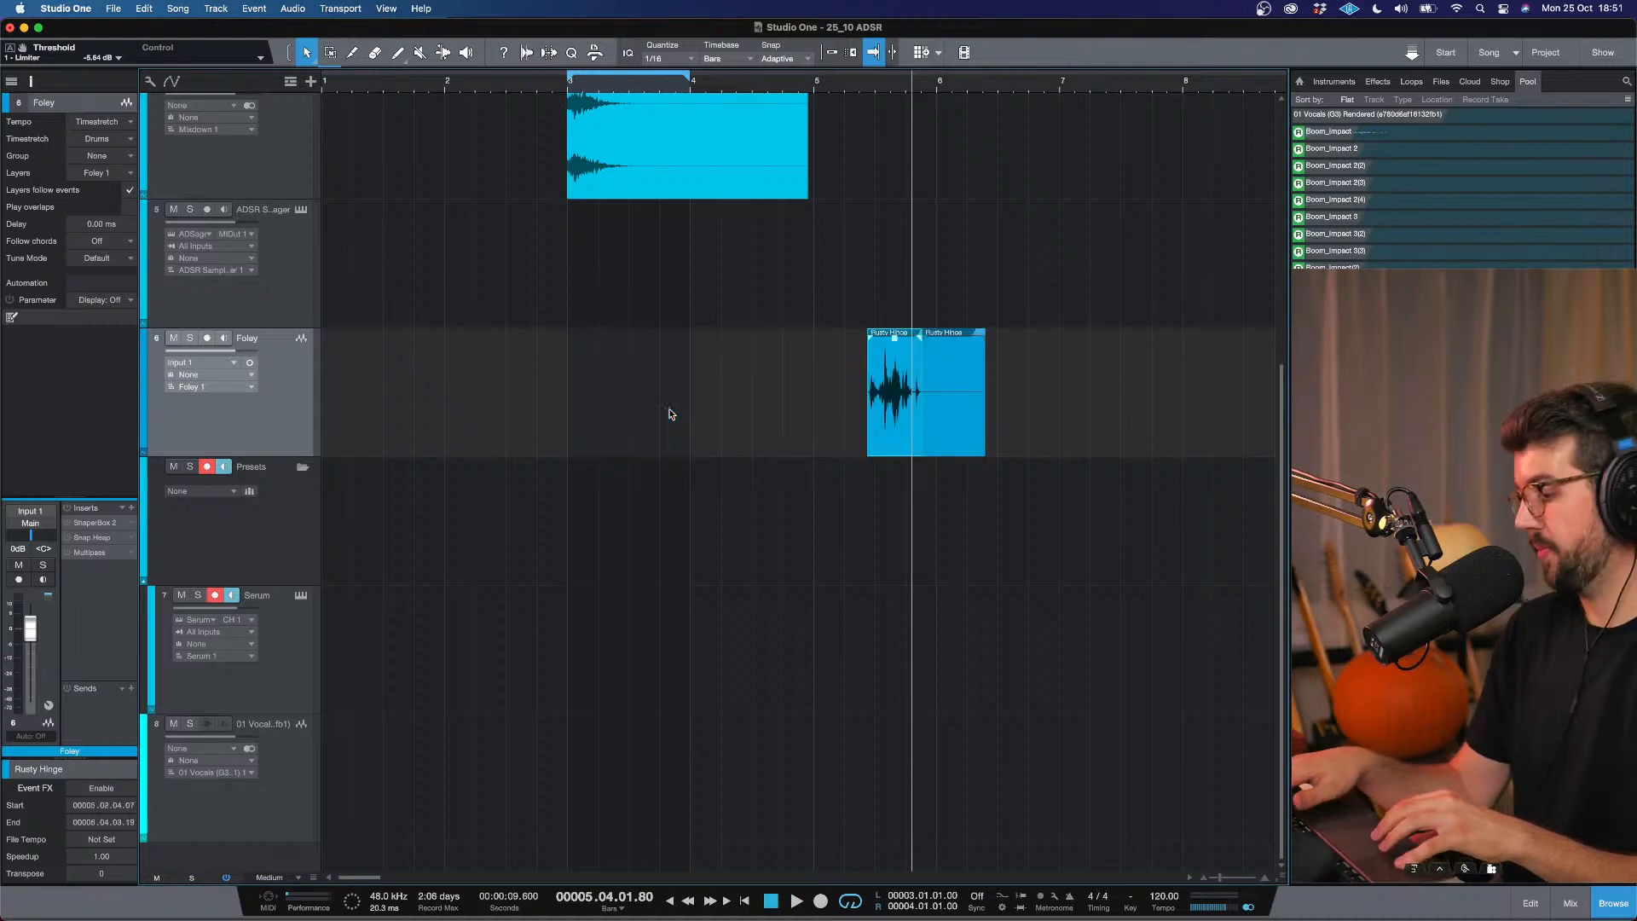
click(946, 382)
key(Delete)
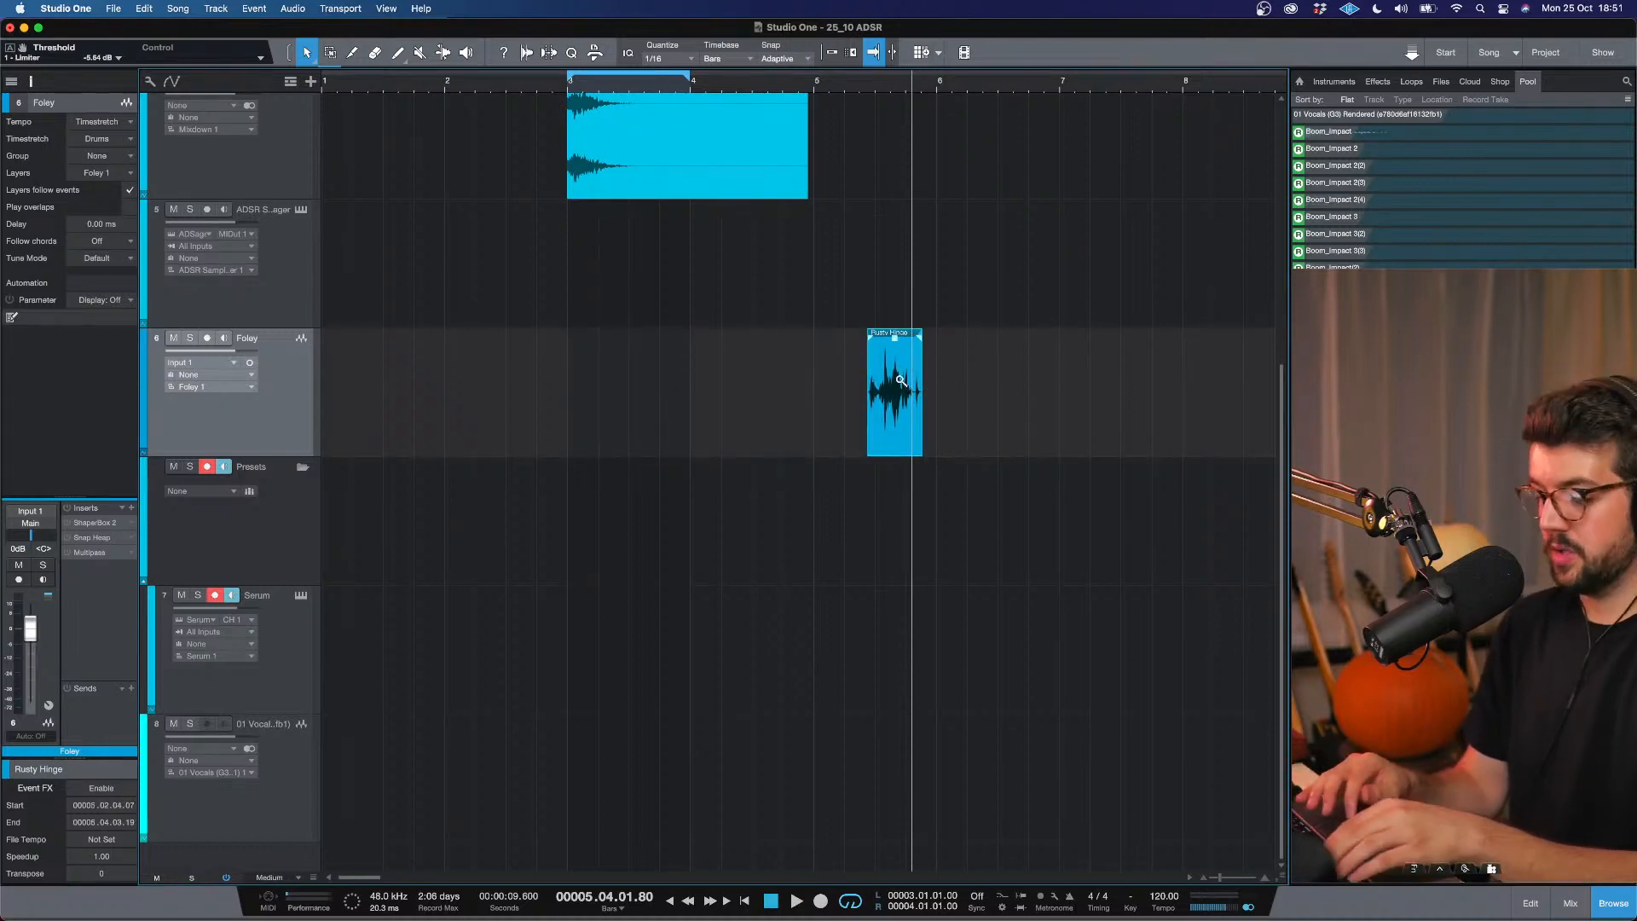
Bounce the remaining squeak to a new event and move it exactly to the start of bar 3 with quantize.
key(super+b)
key(n)
drag(899, 377, 599, 361)
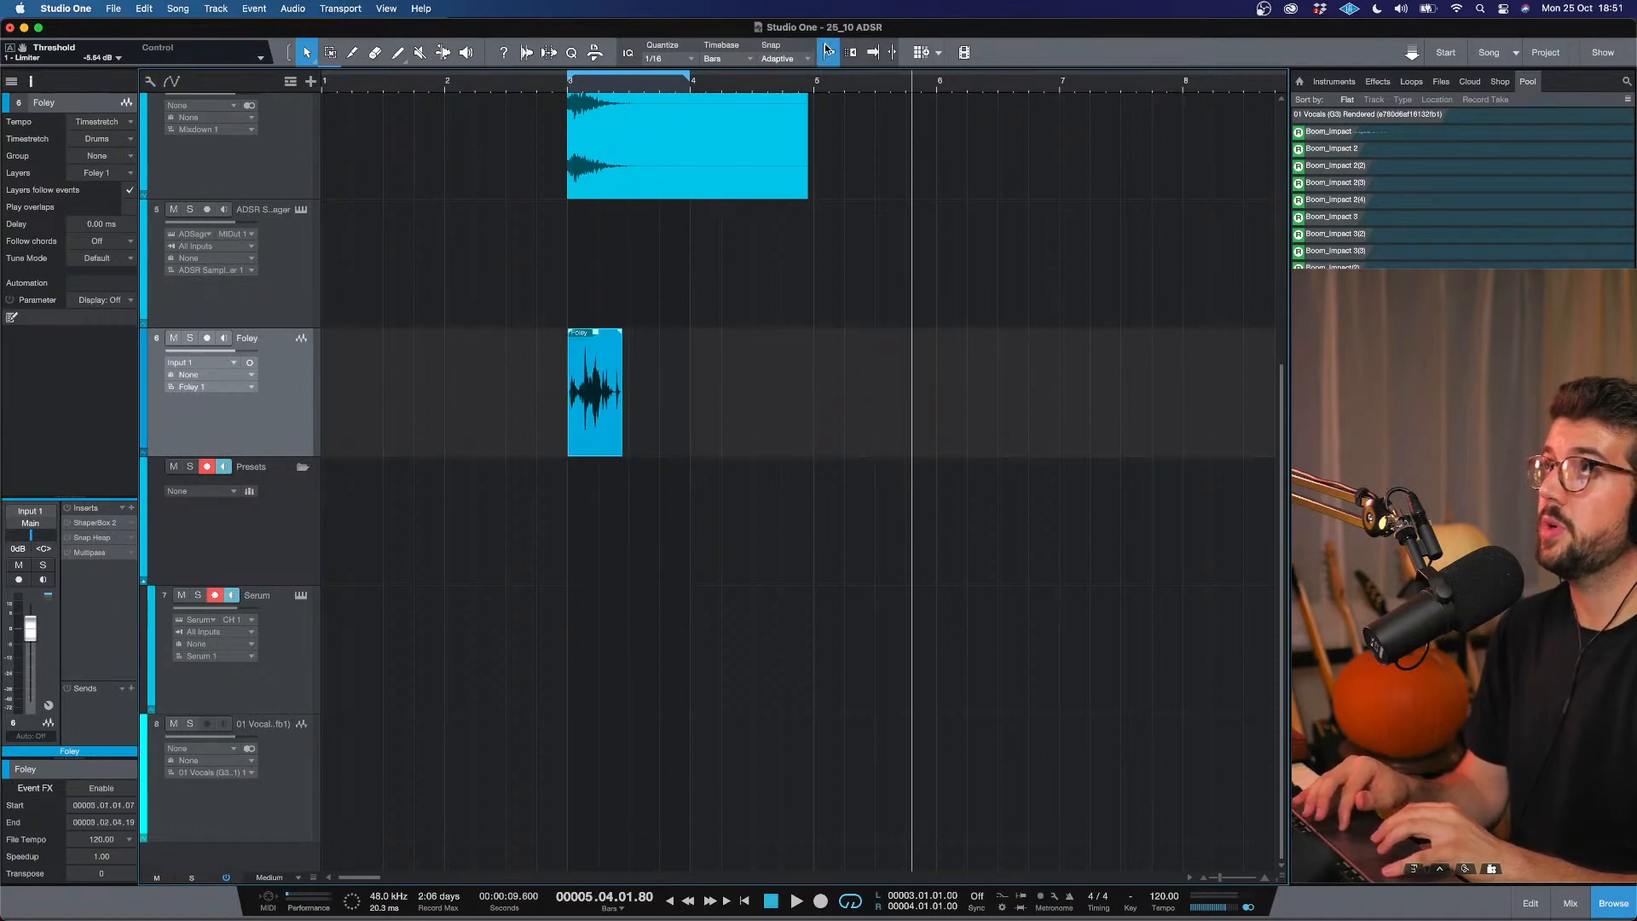
key(q)
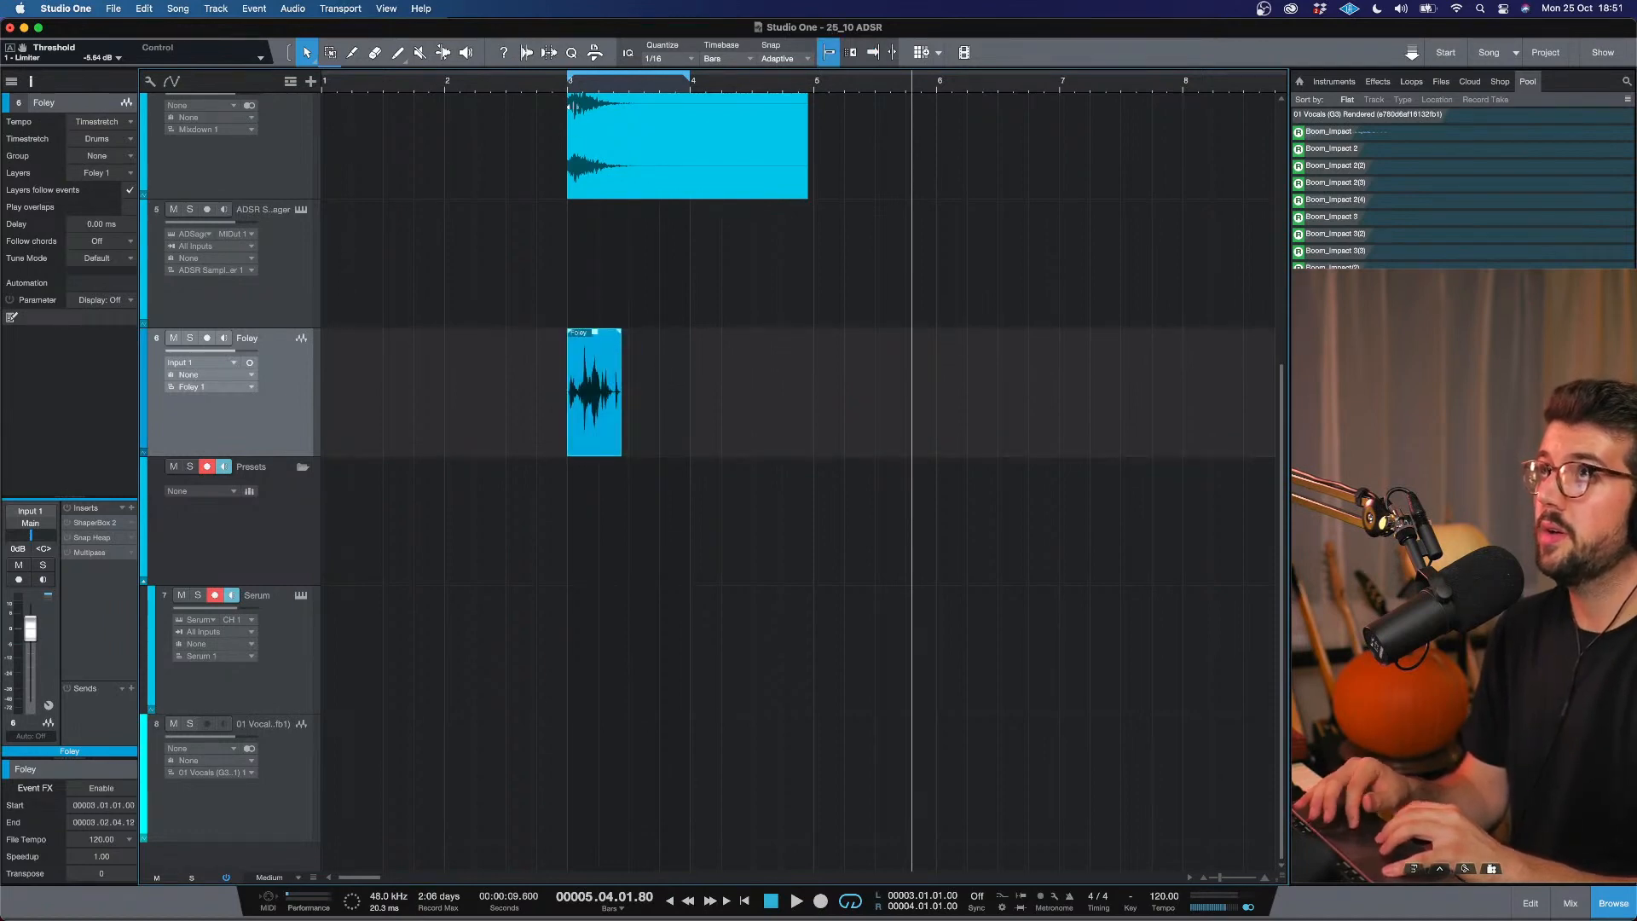
Move the Foley track directly above the ADSR sampler track and solo it.
click(572, 89)
drag(275, 327, 287, 258)
click(191, 210)
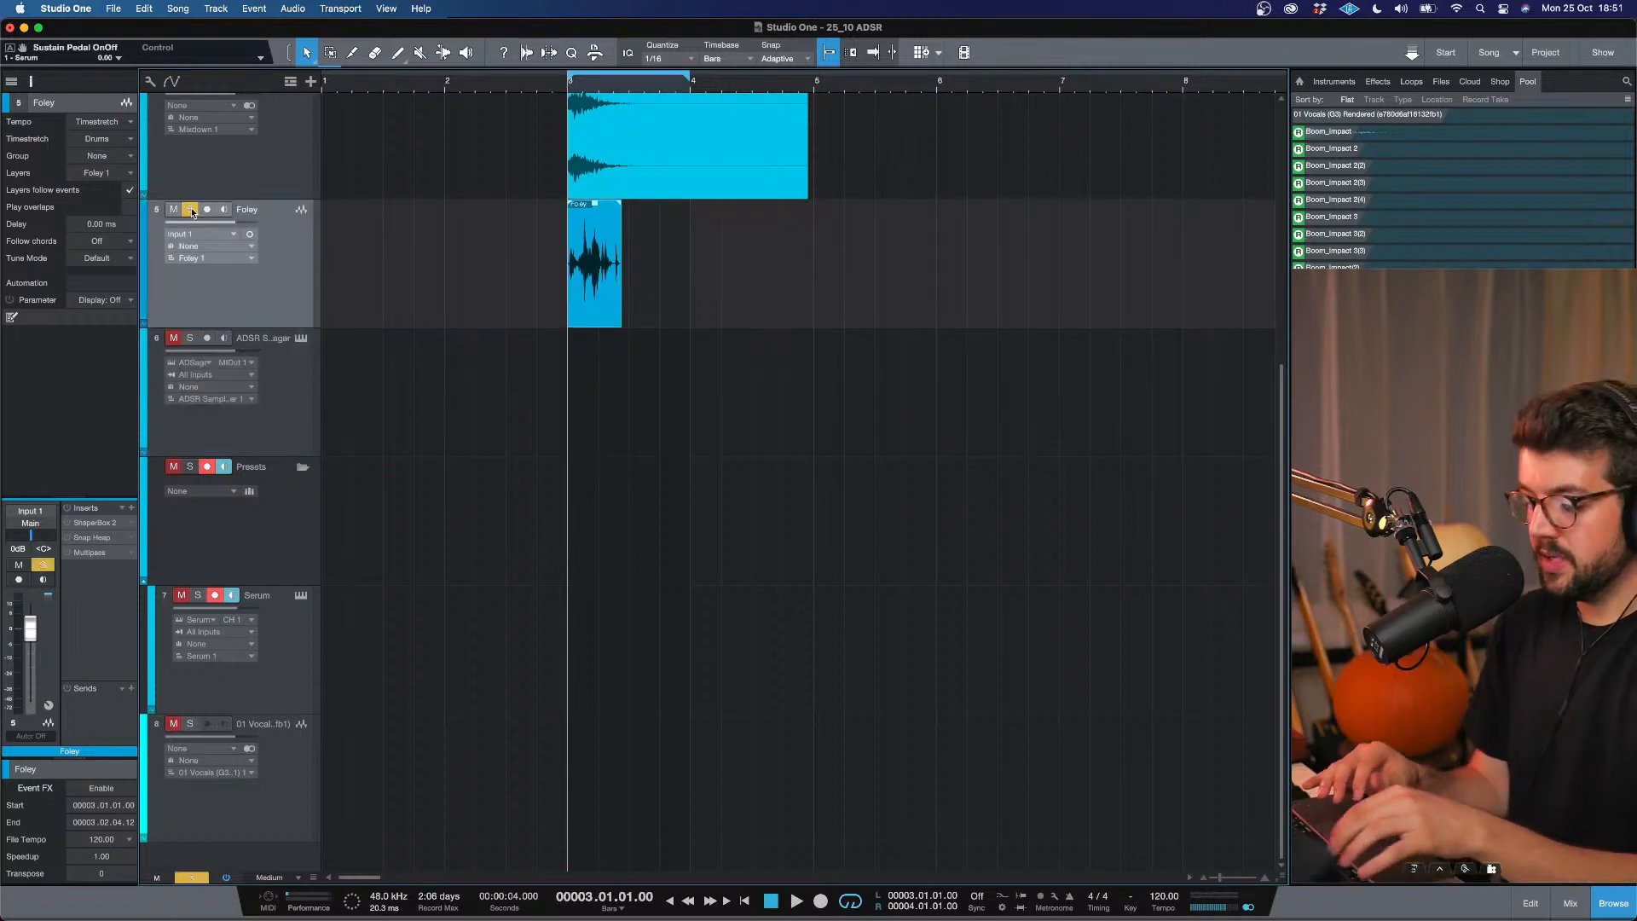
Insert FabFilter Pro-Q 3 on the Foley track and add a 12 dB/oct low cut at about 199 Hz, auditioning the result.
key(e)
key(e)
key(e)
key(e)
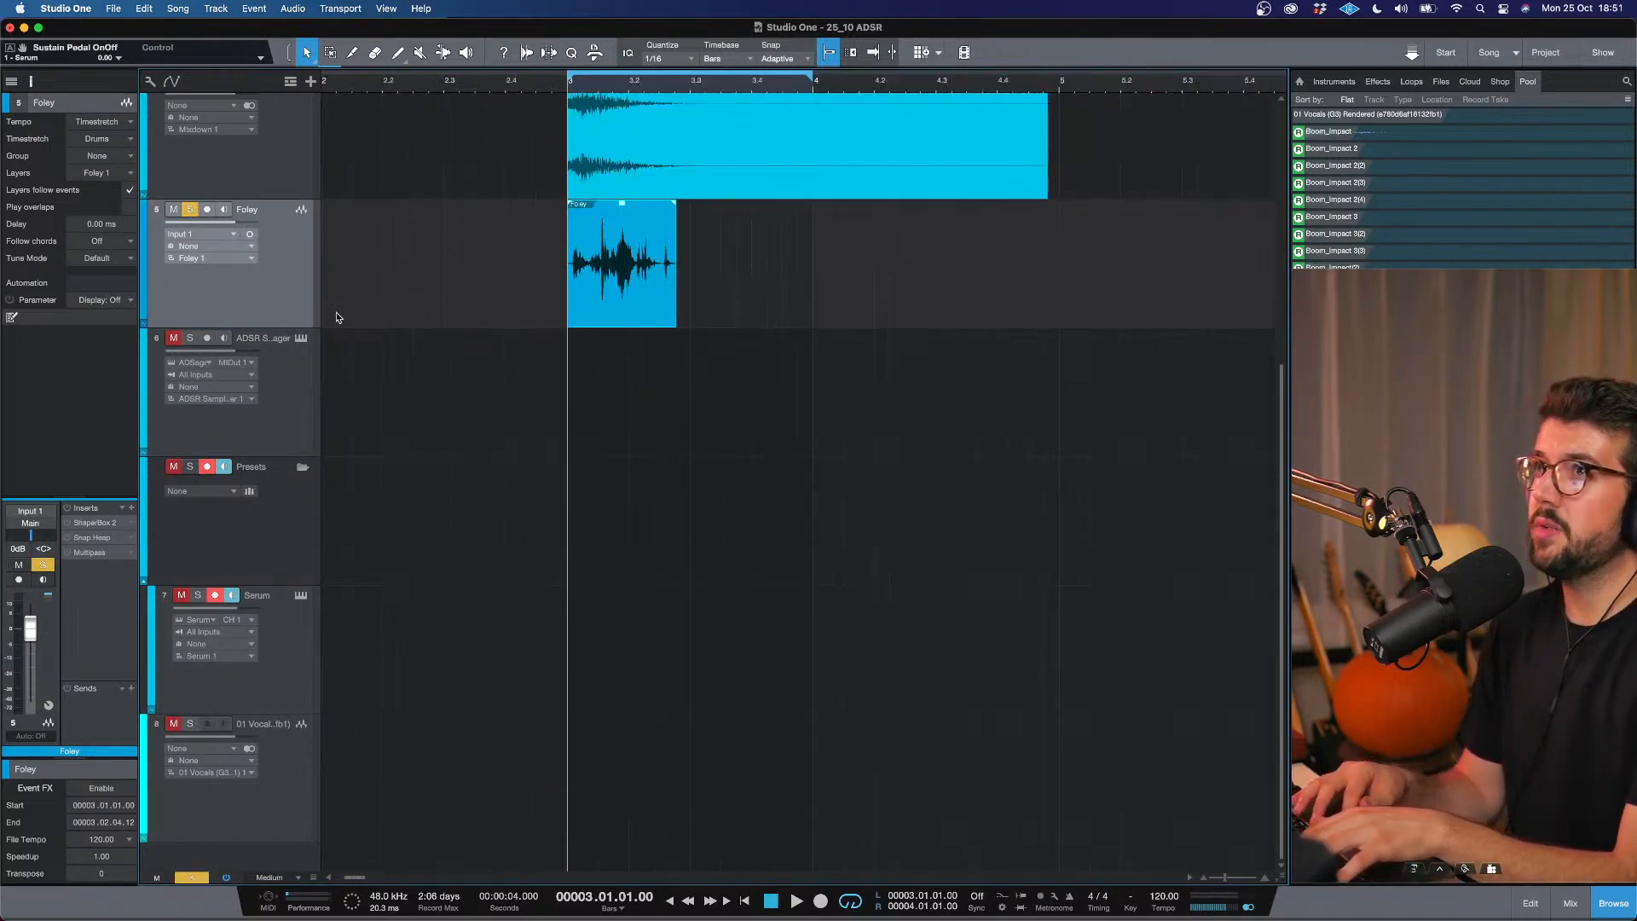
click(131, 509)
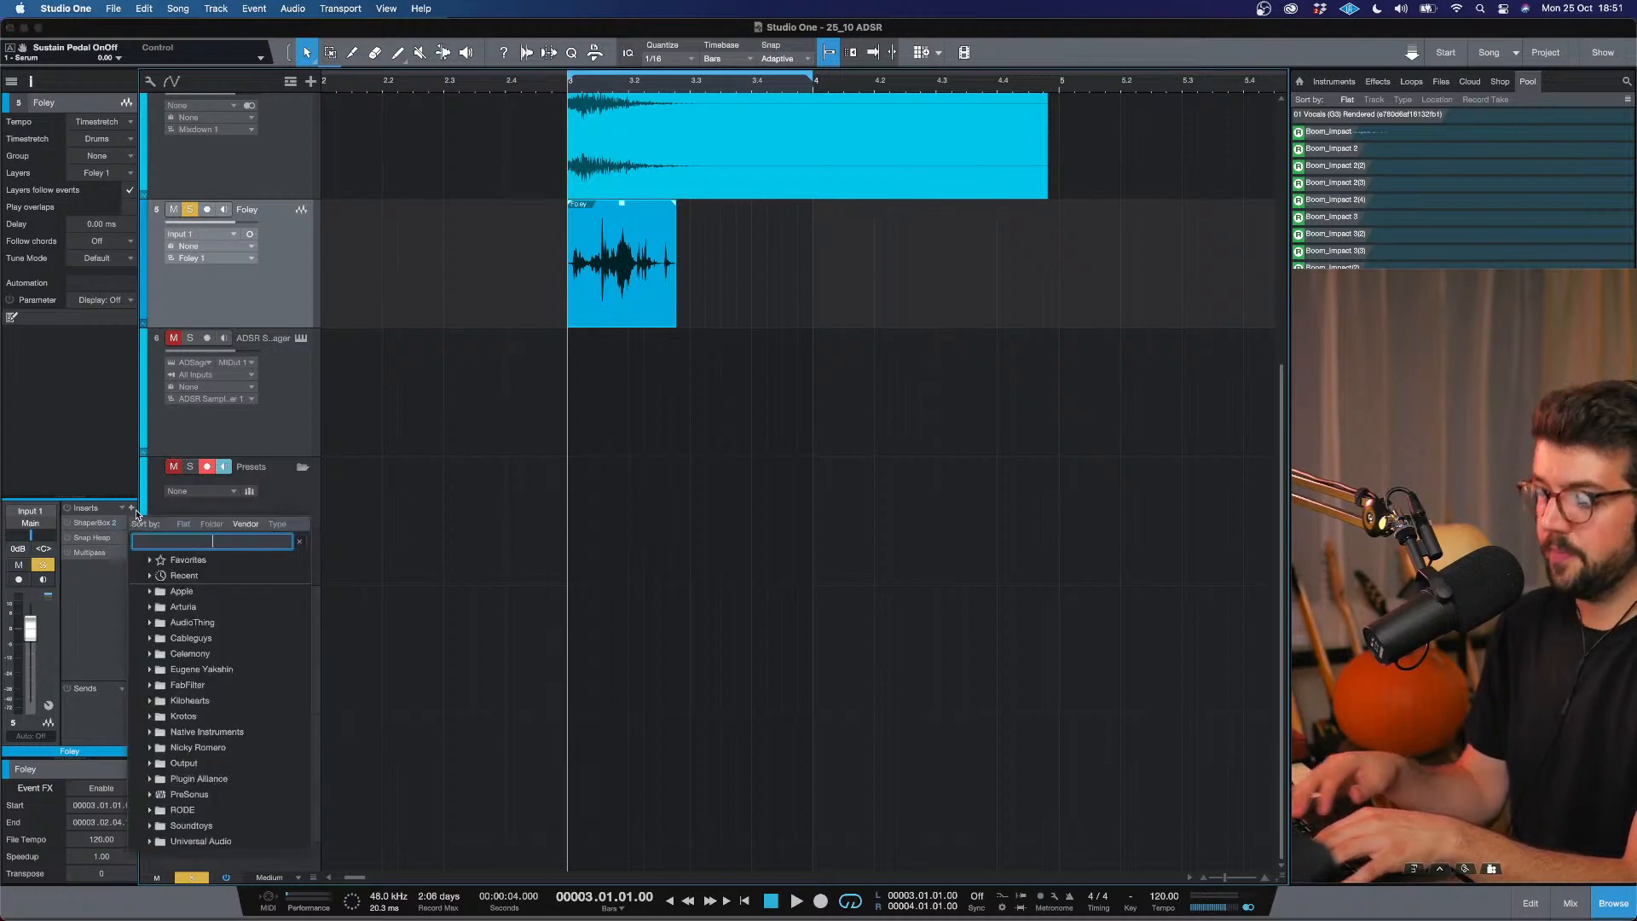
text(pro-q)
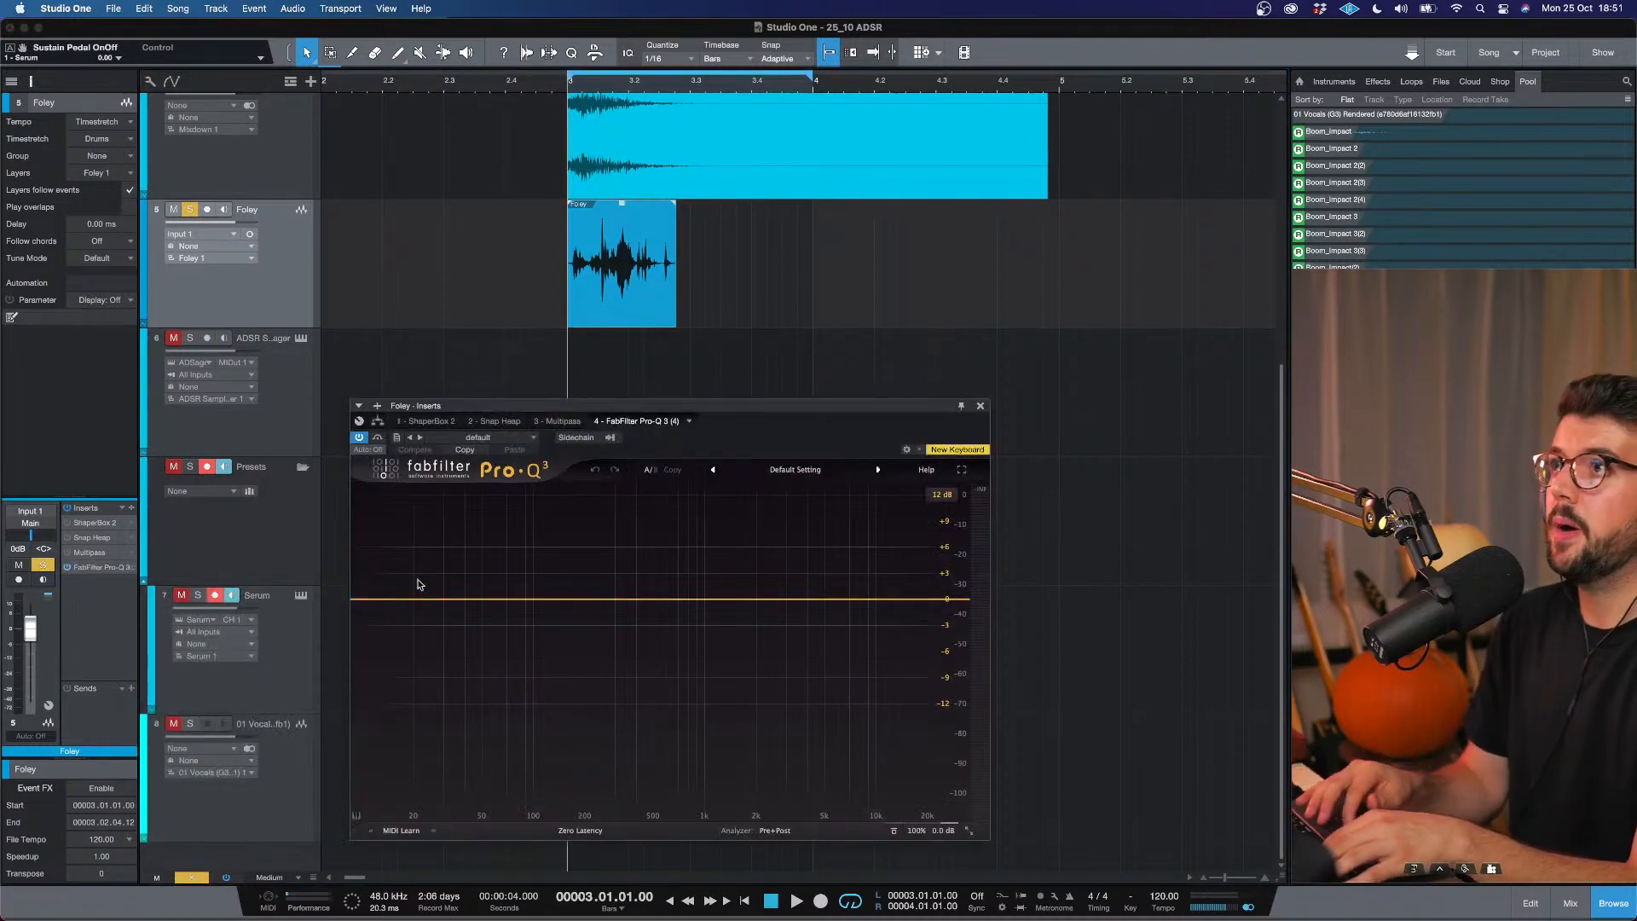
drag(385, 601, 584, 599)
key(space)
key(space)
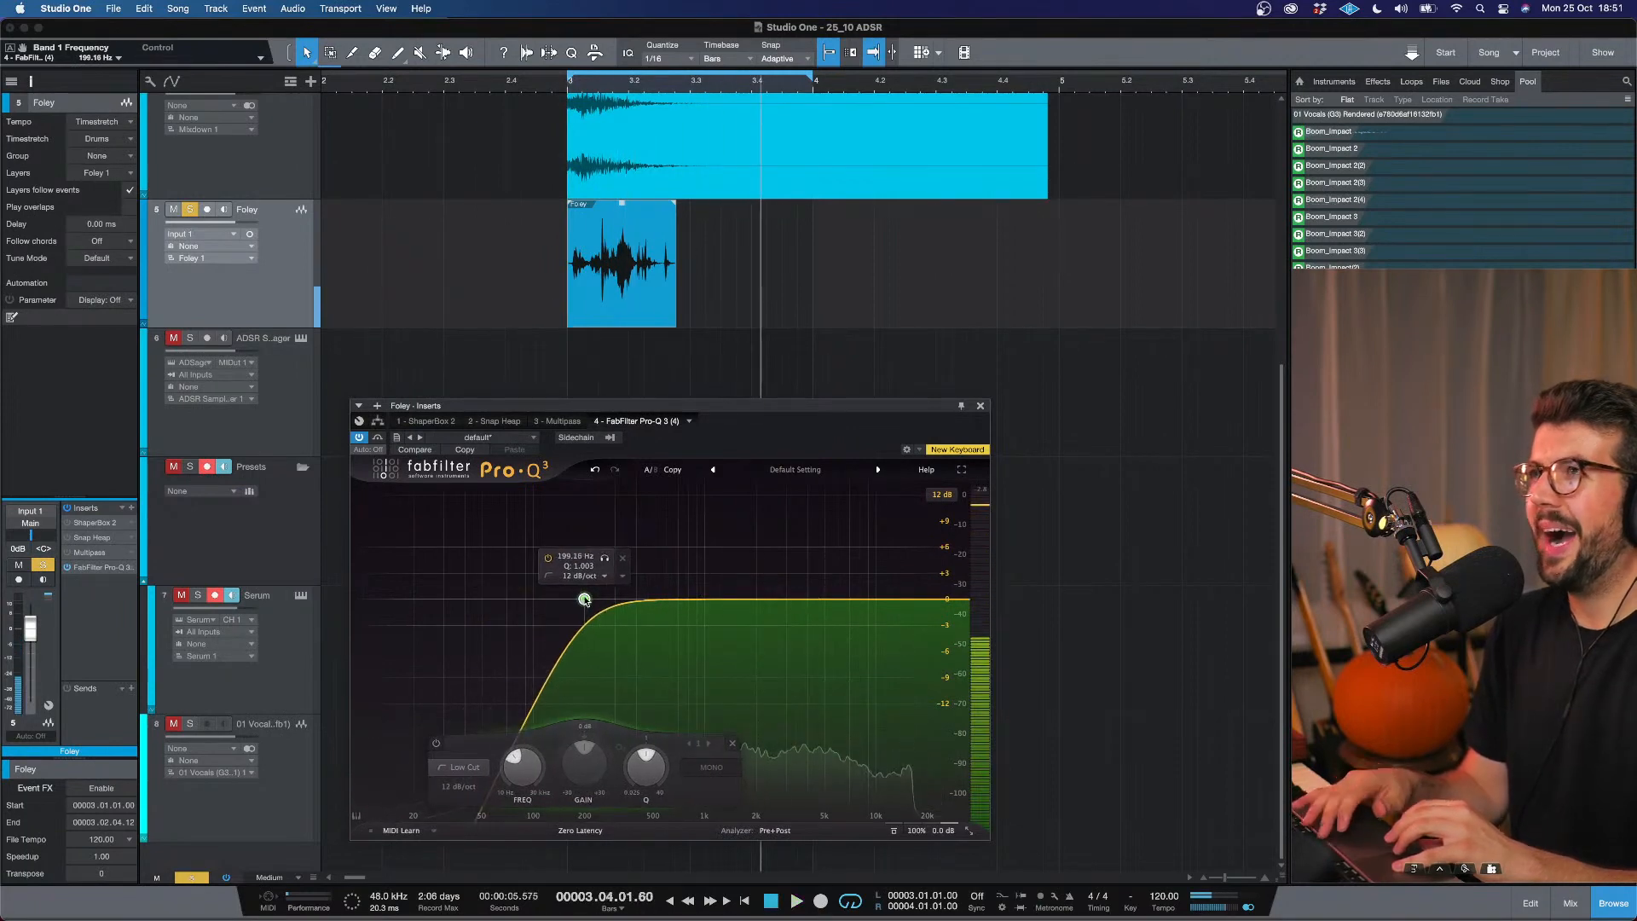
Insert the non-mono FabFilter Pro-C 2 on the Foley track and switch the track to stereo.
click(130, 509)
text(pro-c)
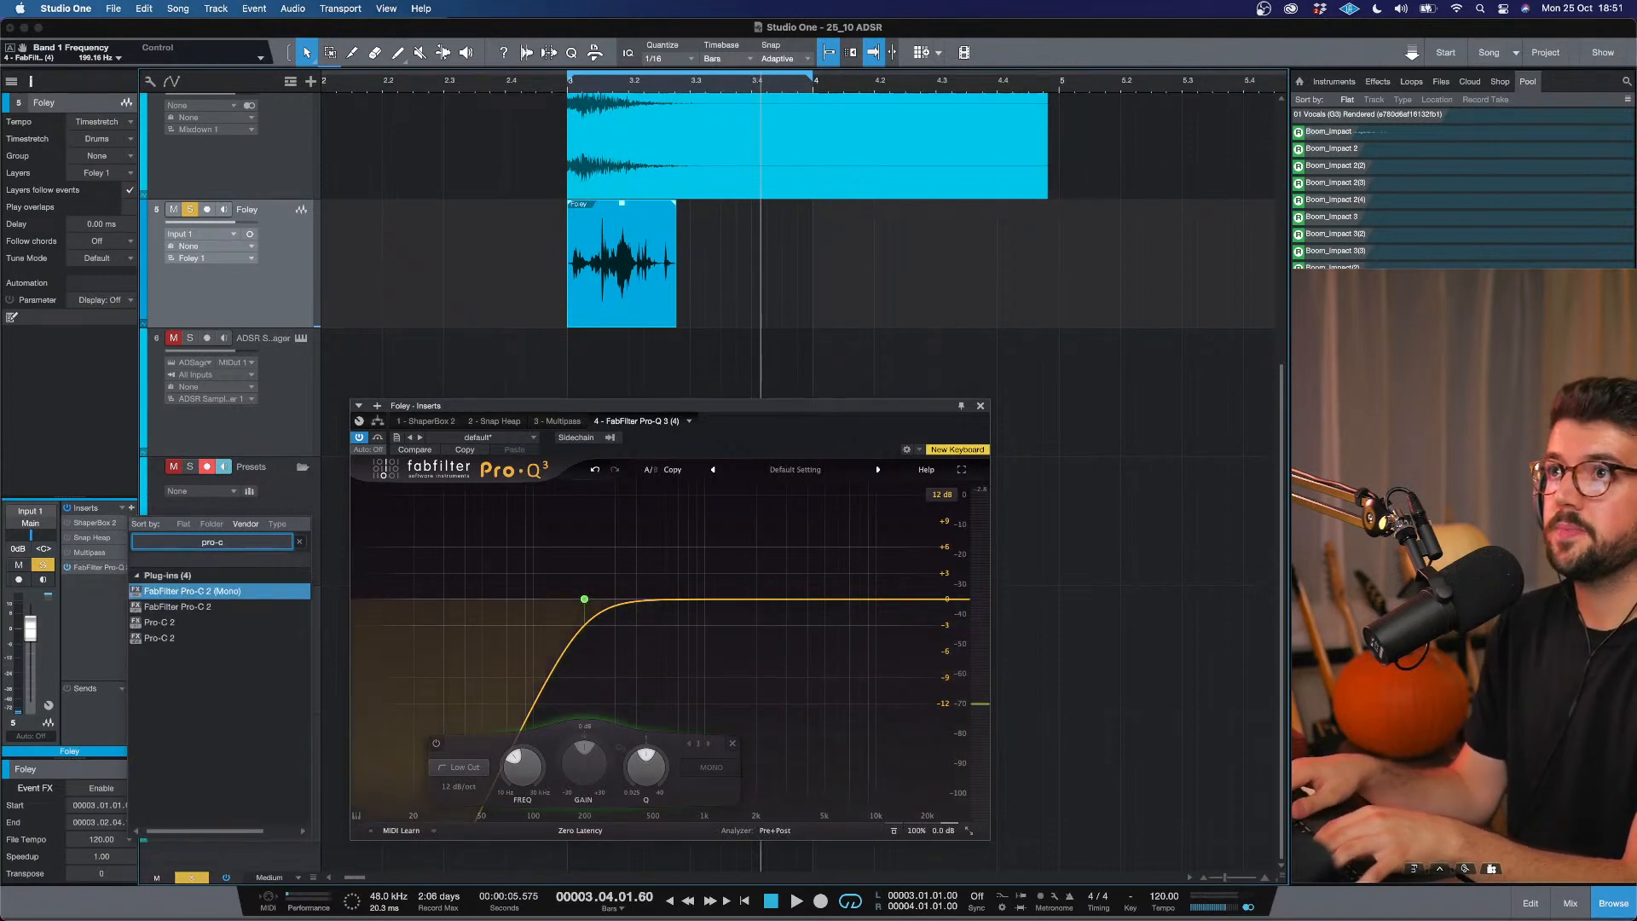
key(Down)
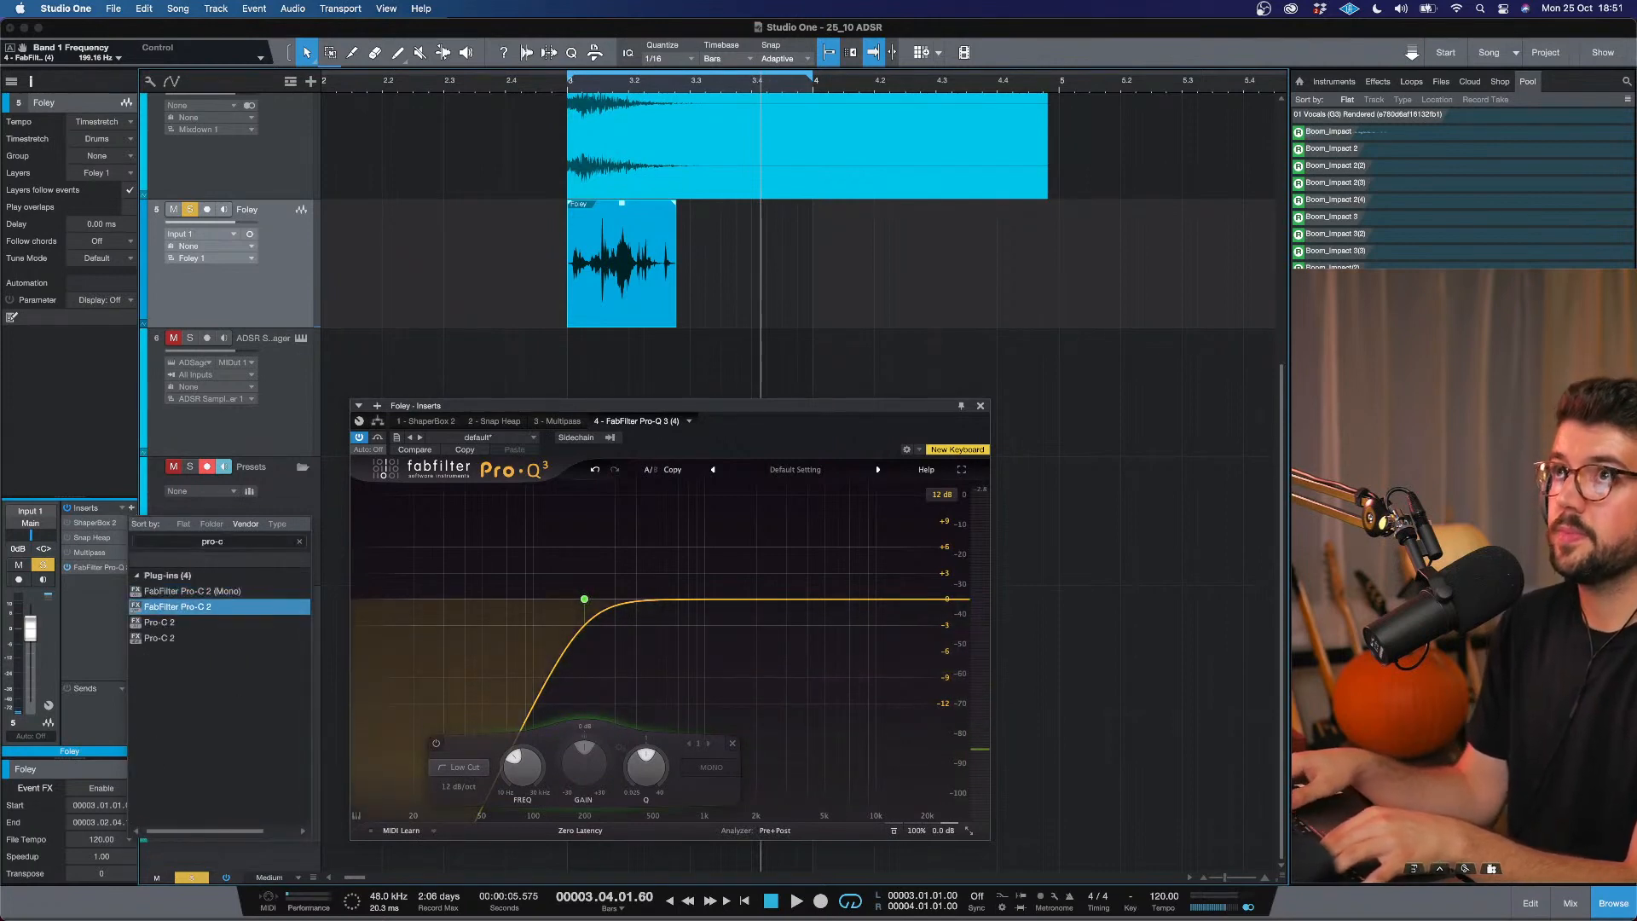
key(Return)
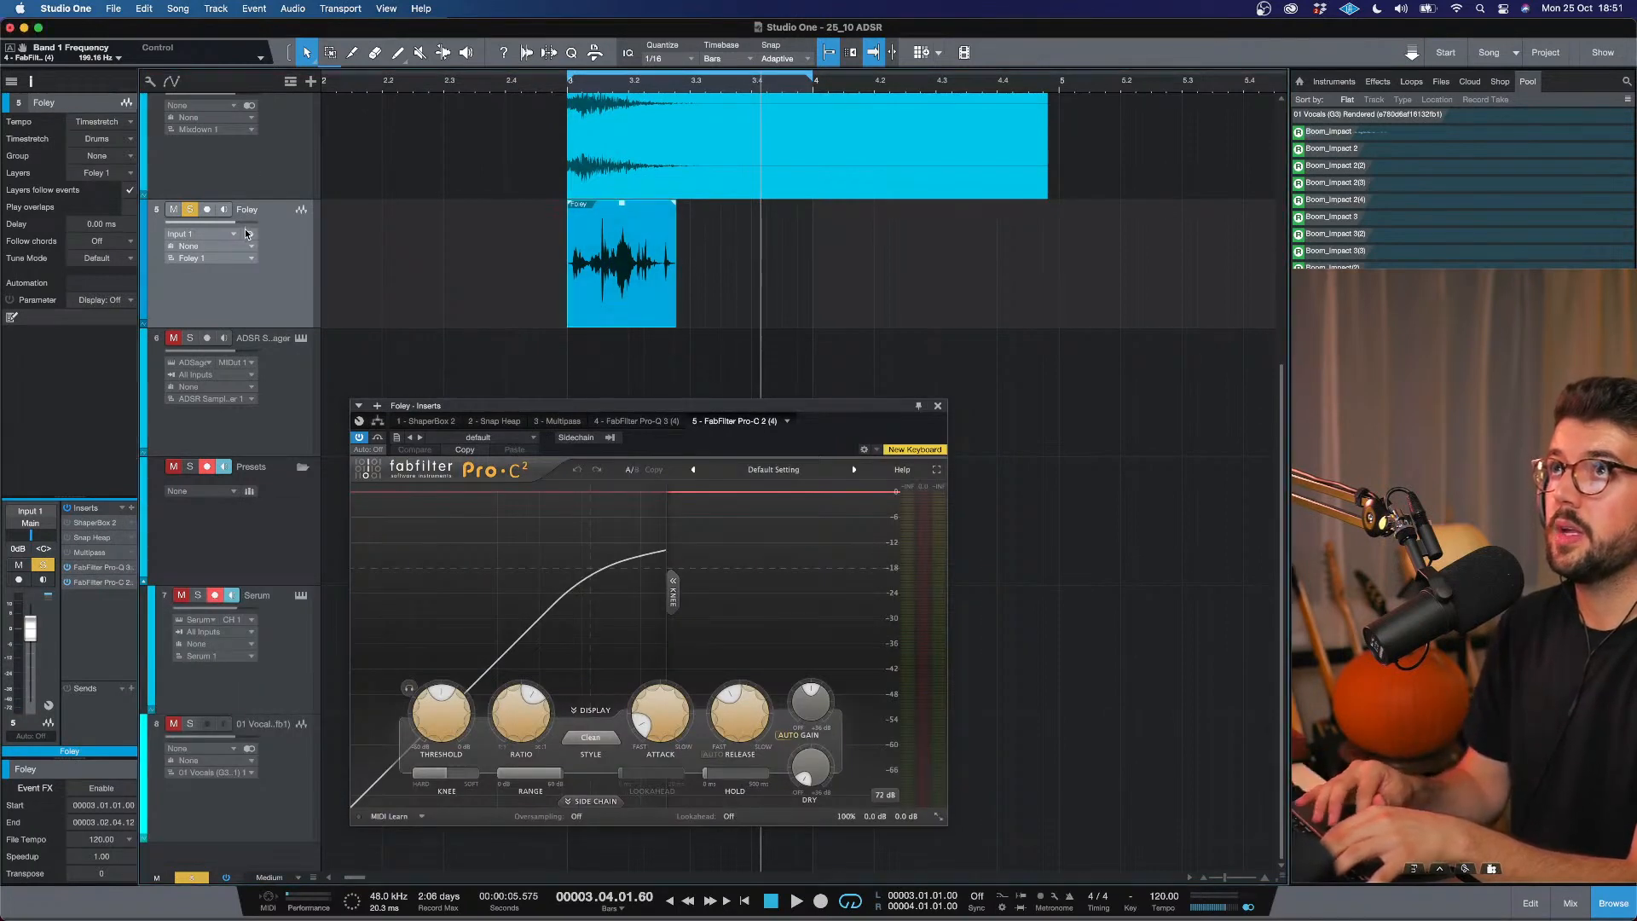
Set Pro-C 2 to a very high ratio, Clean style, longer release and a threshold of -18.88 dB while auditioning.
drag(537, 701, 576, 833)
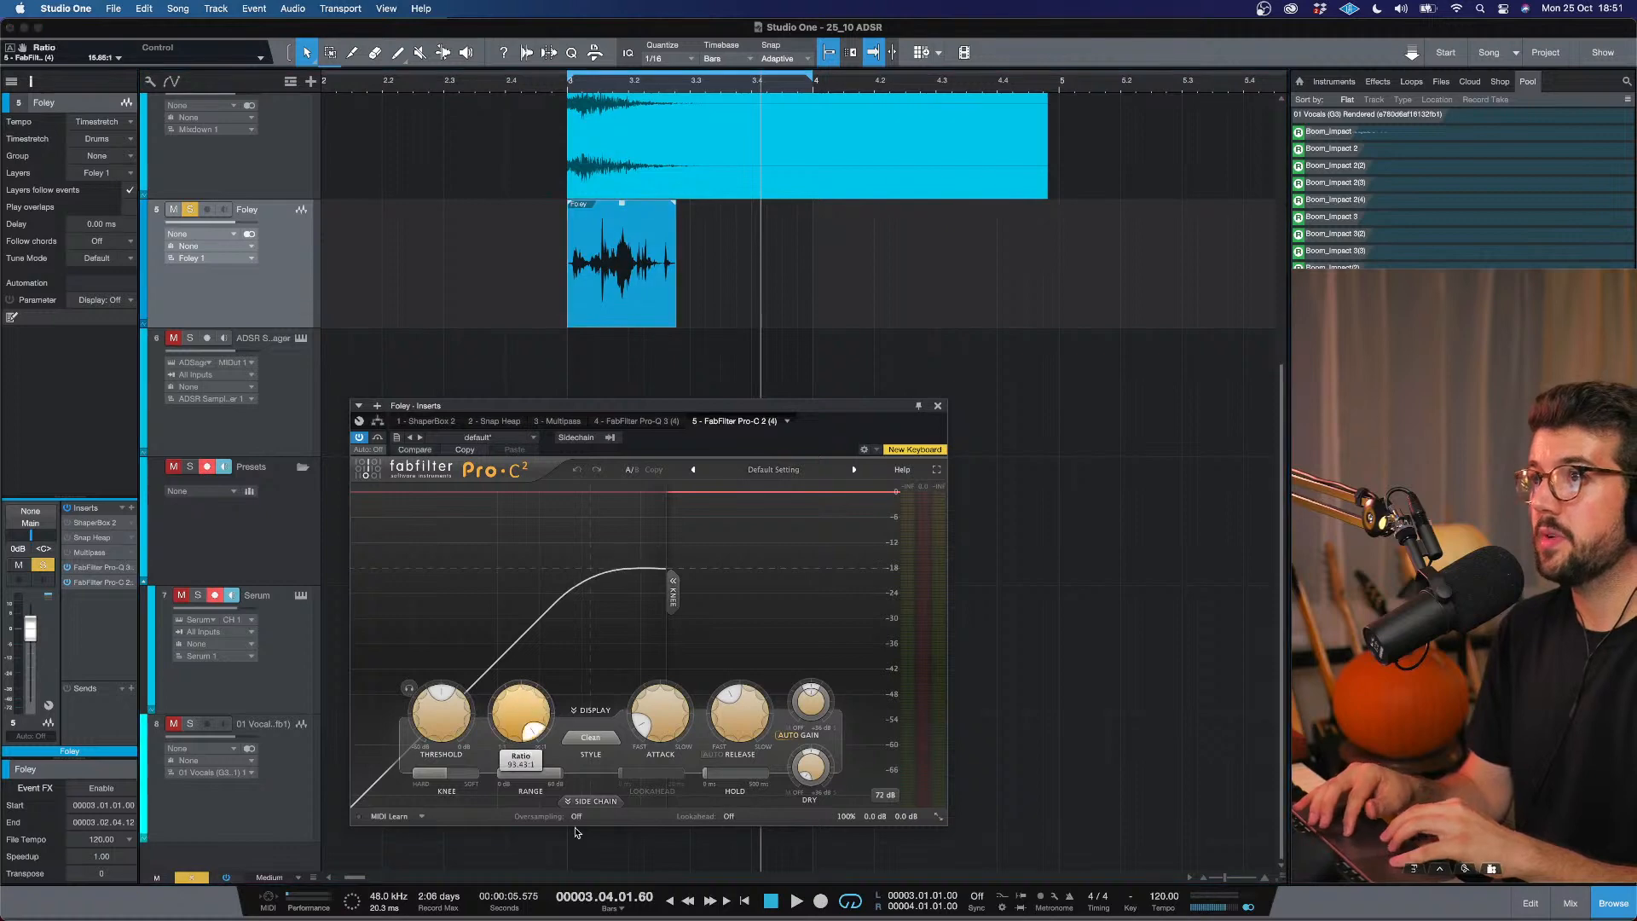
click(603, 739)
click(607, 755)
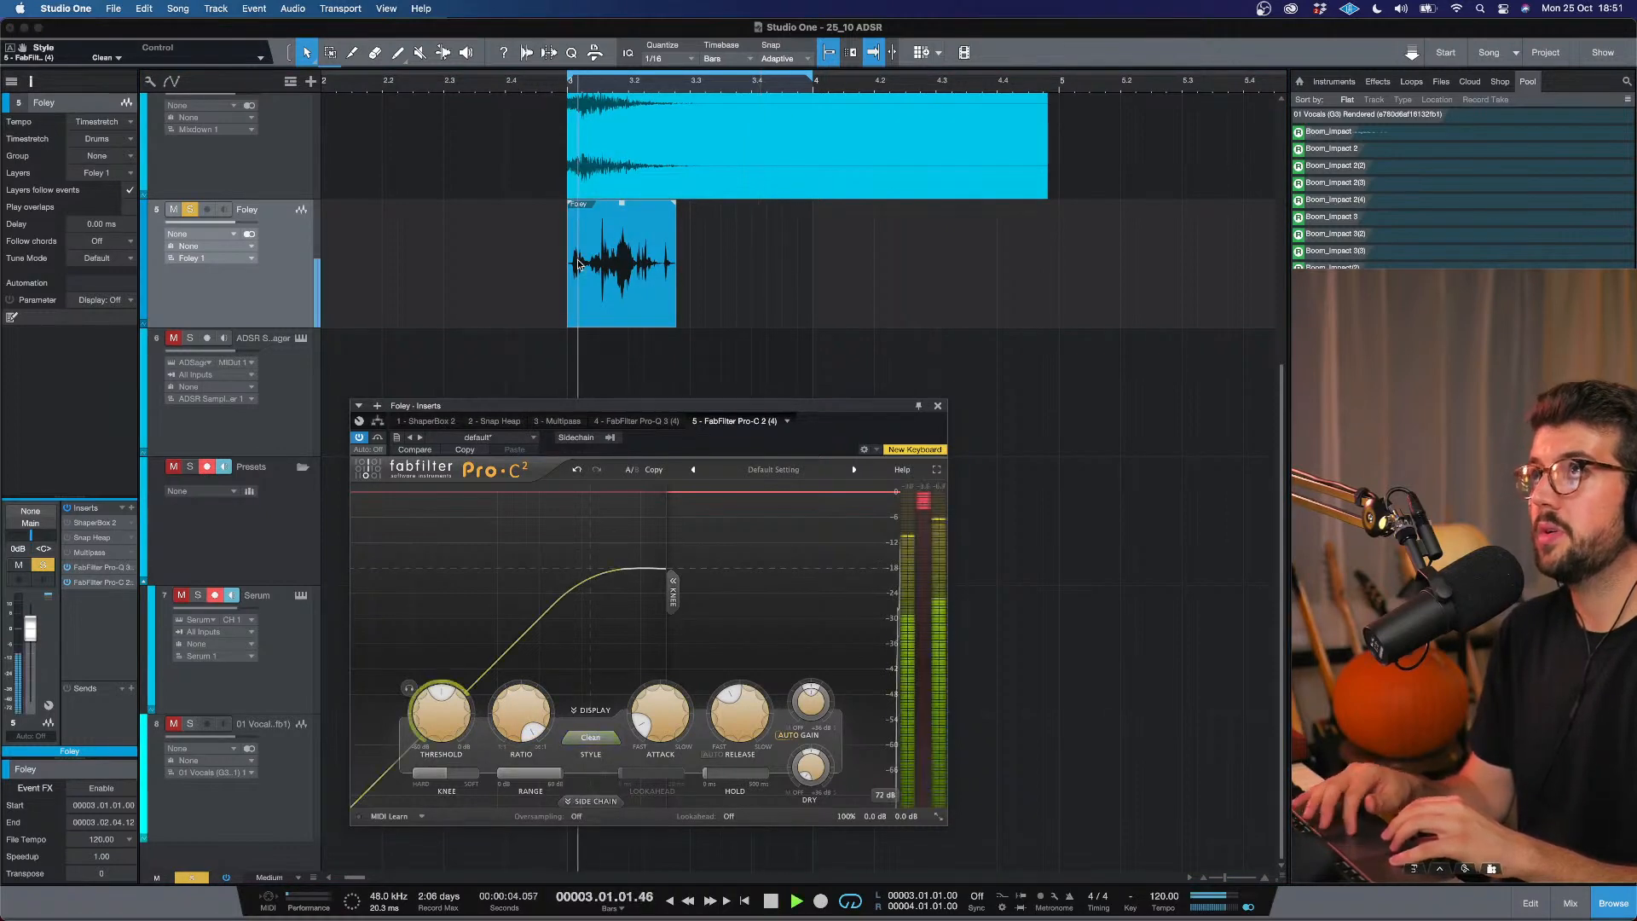
key(space)
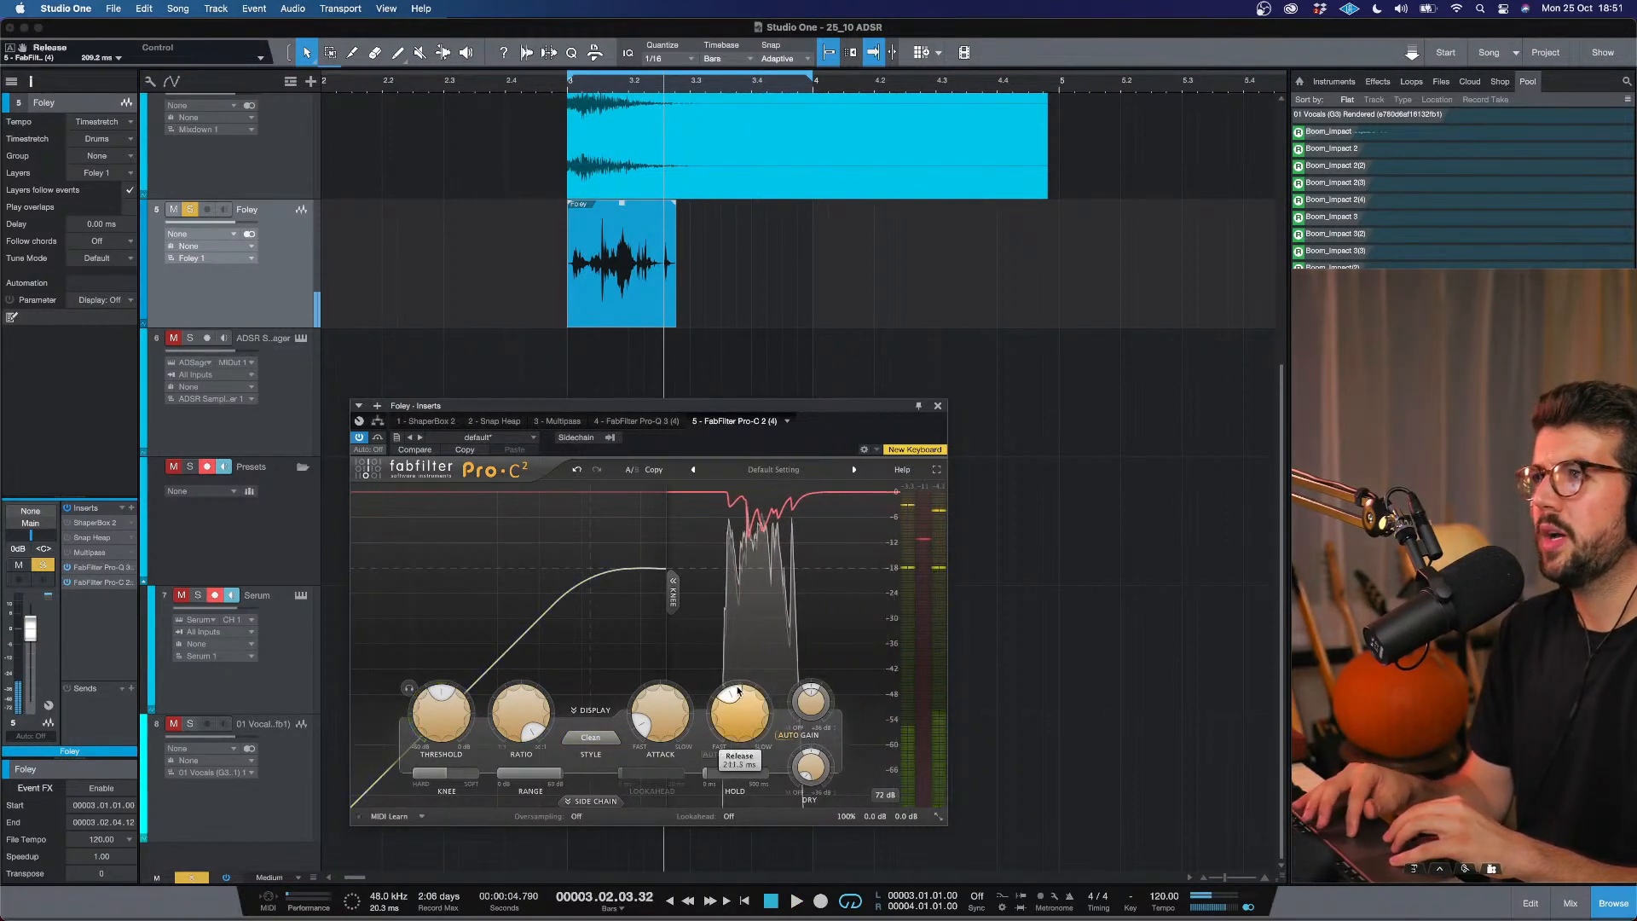
drag(444, 699, 428, 708)
key(space)
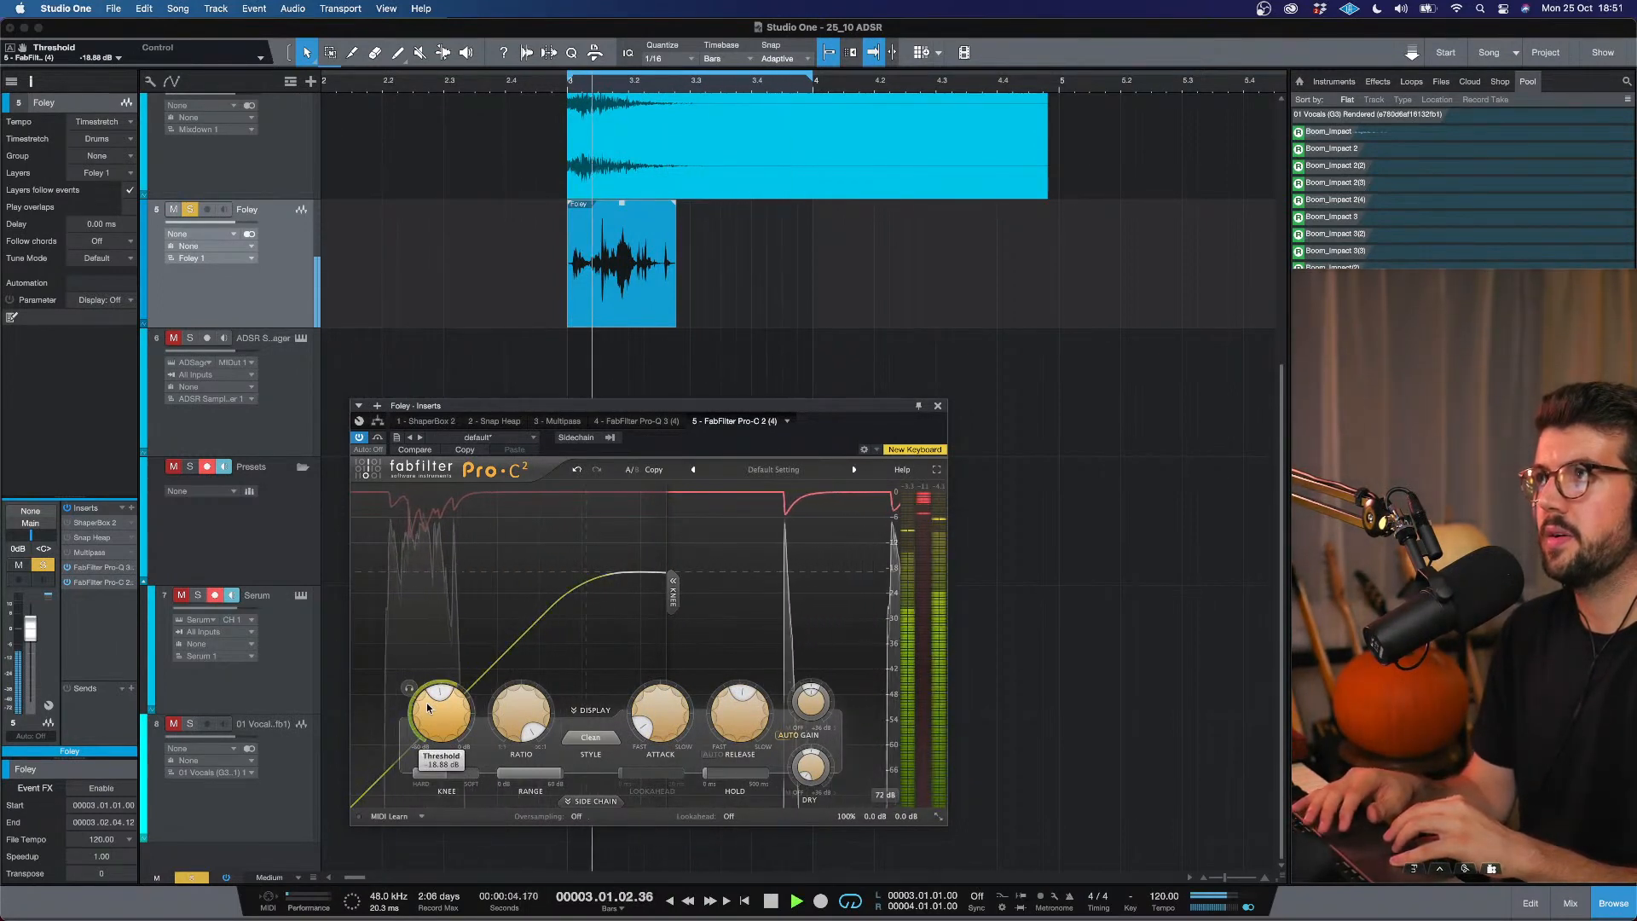
key(space)
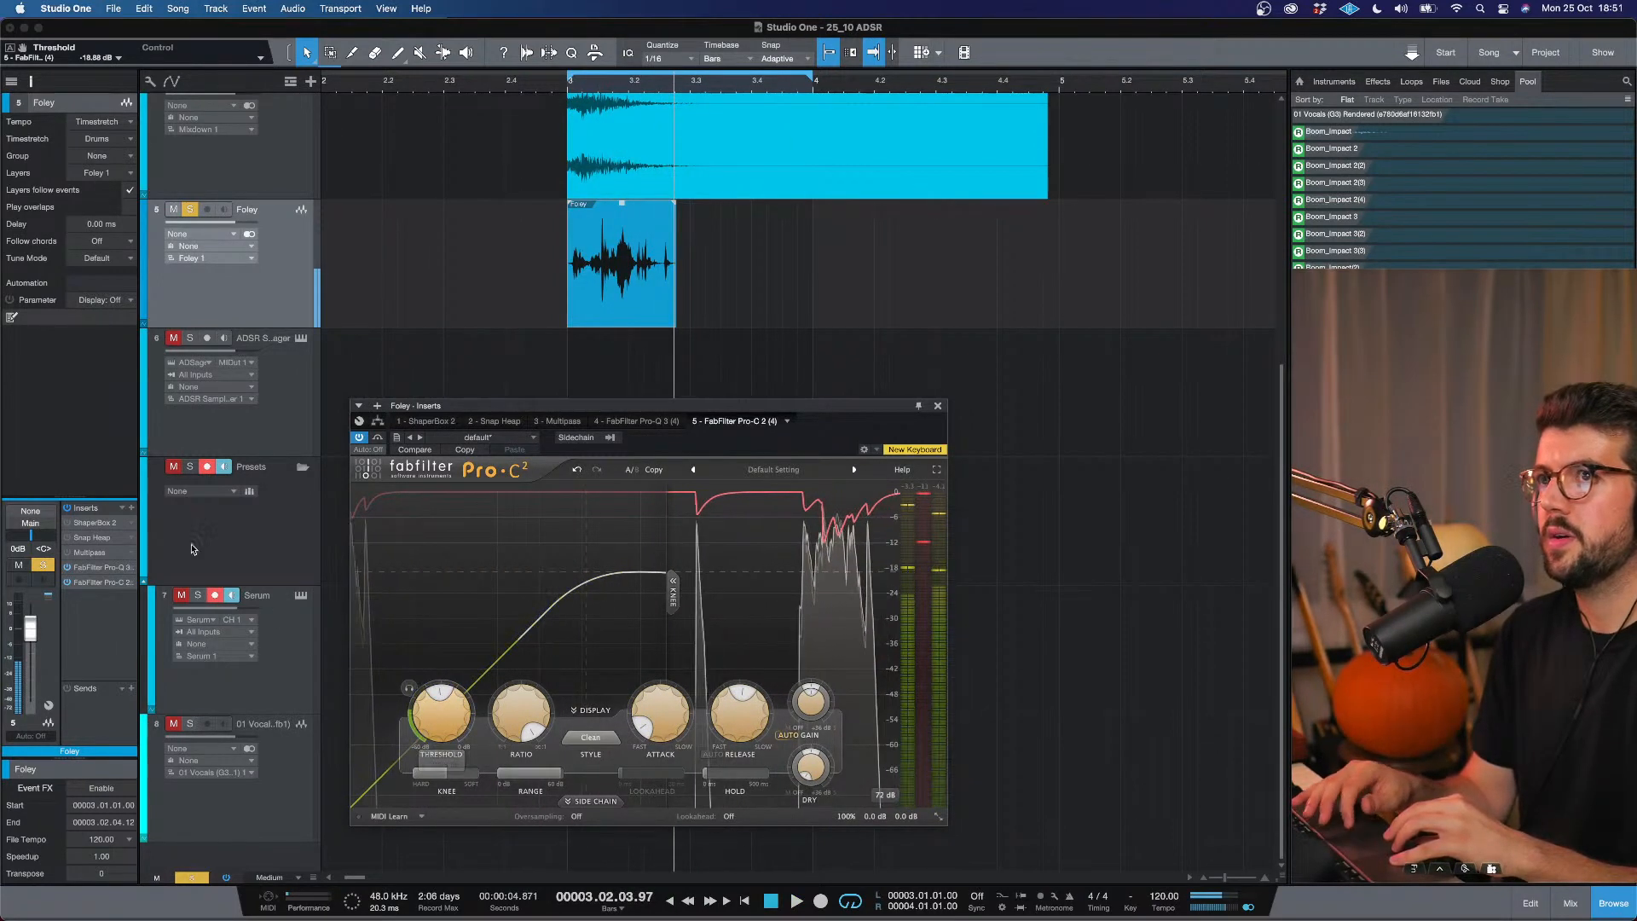
Insert kHs Haas on the Foley track with its default settings, audition it from bar 3 and close the plugin.
click(132, 508)
text(haas)
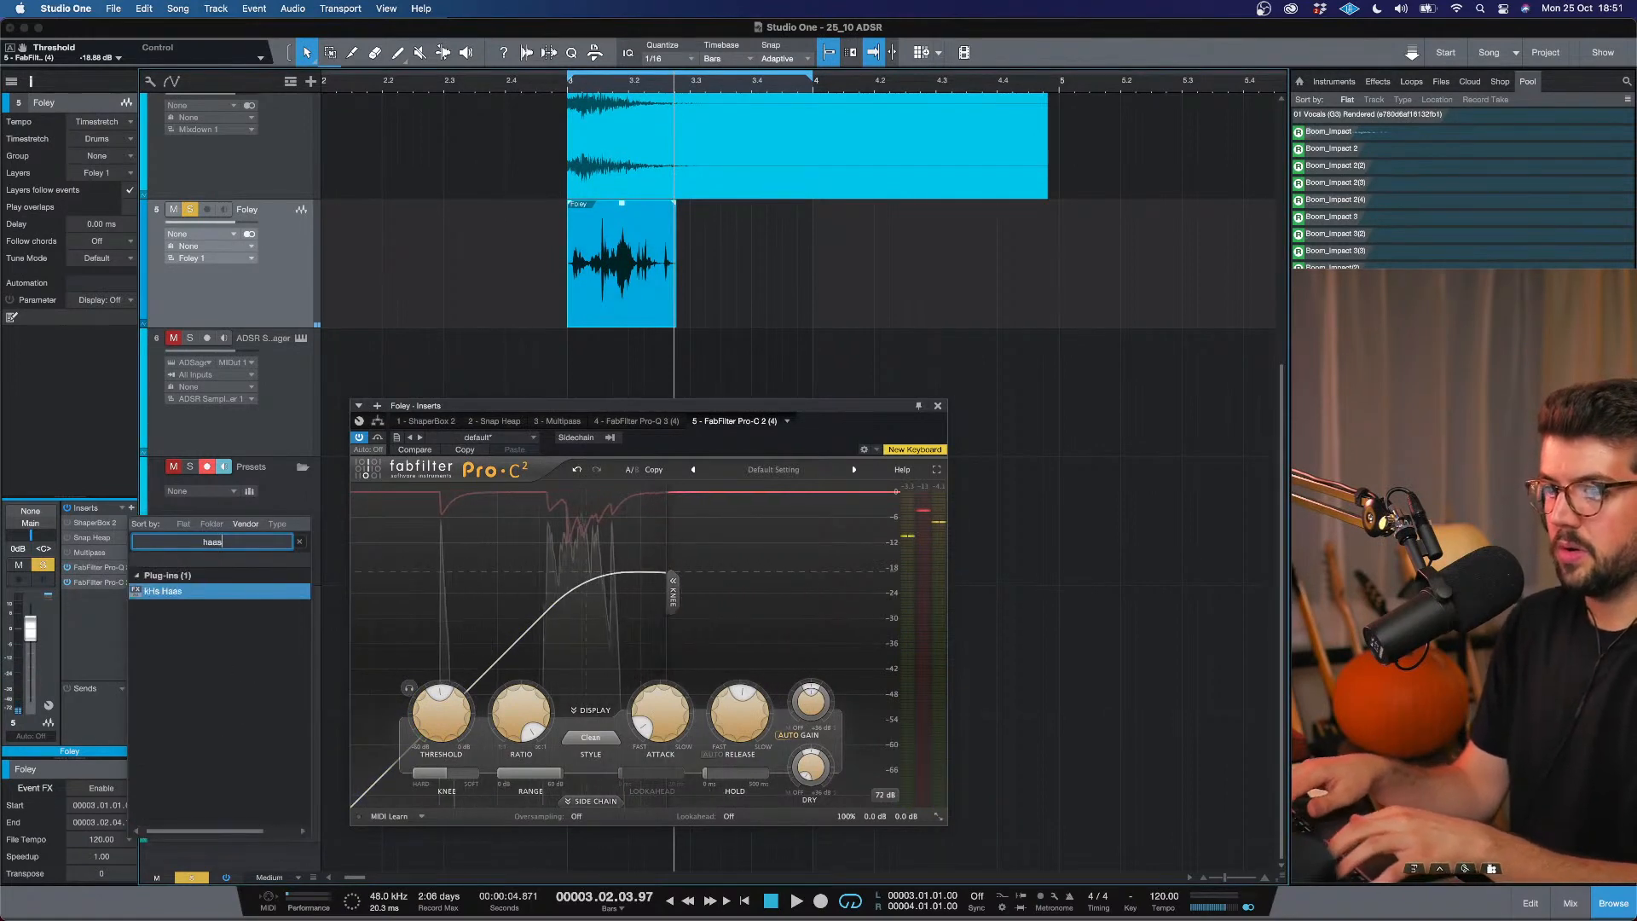
key(Return)
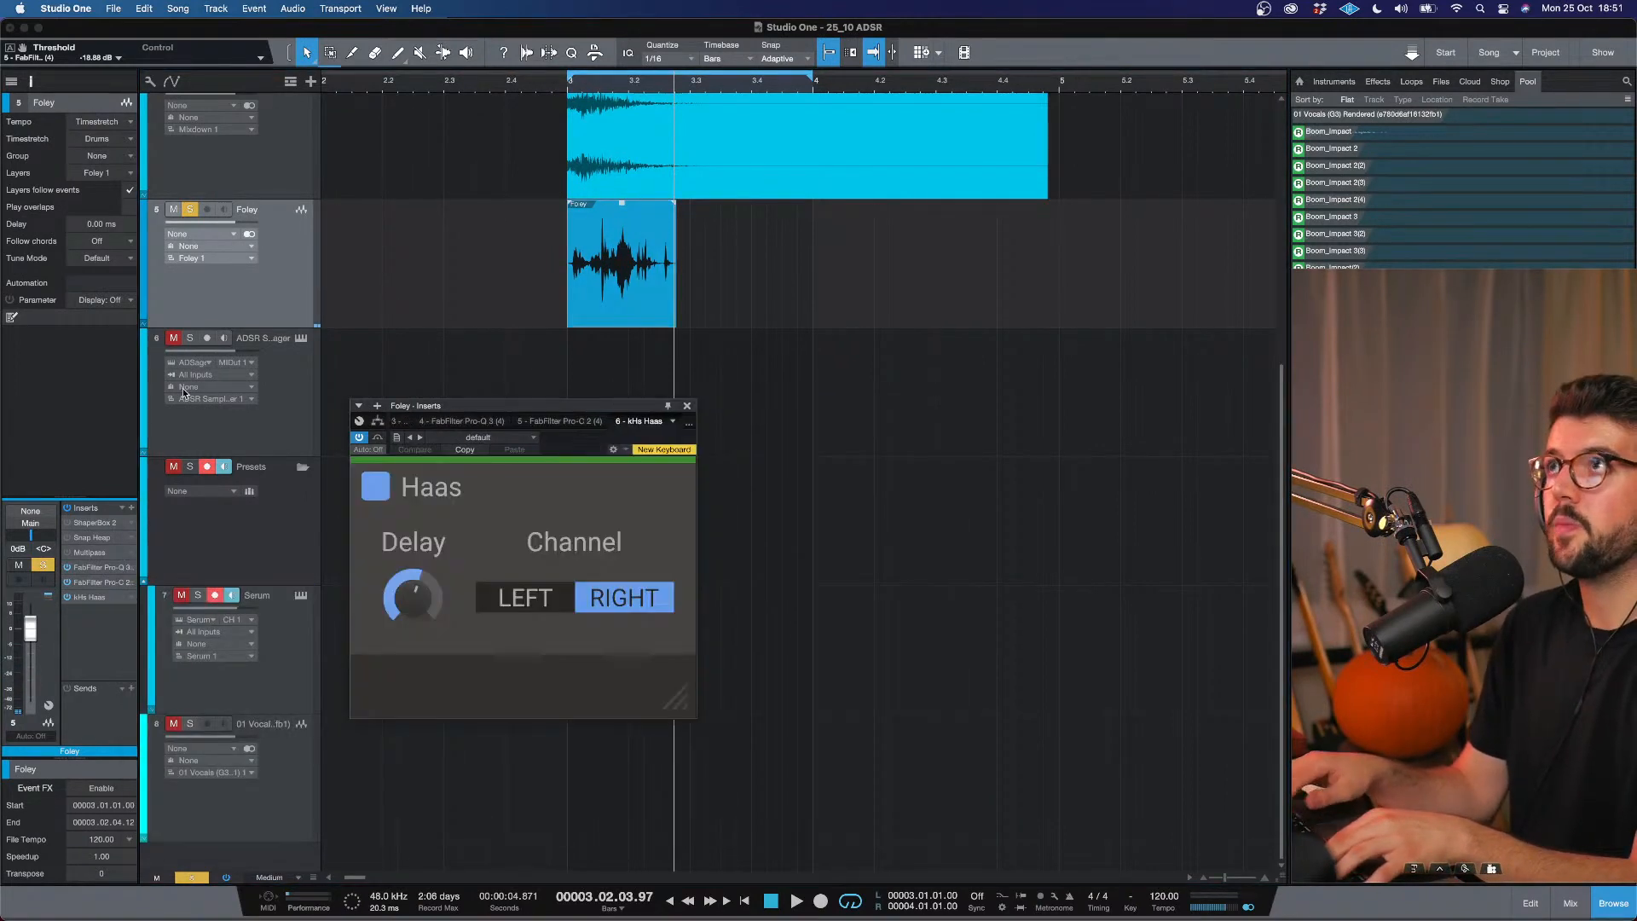
click(567, 87)
key(space)
key(space)
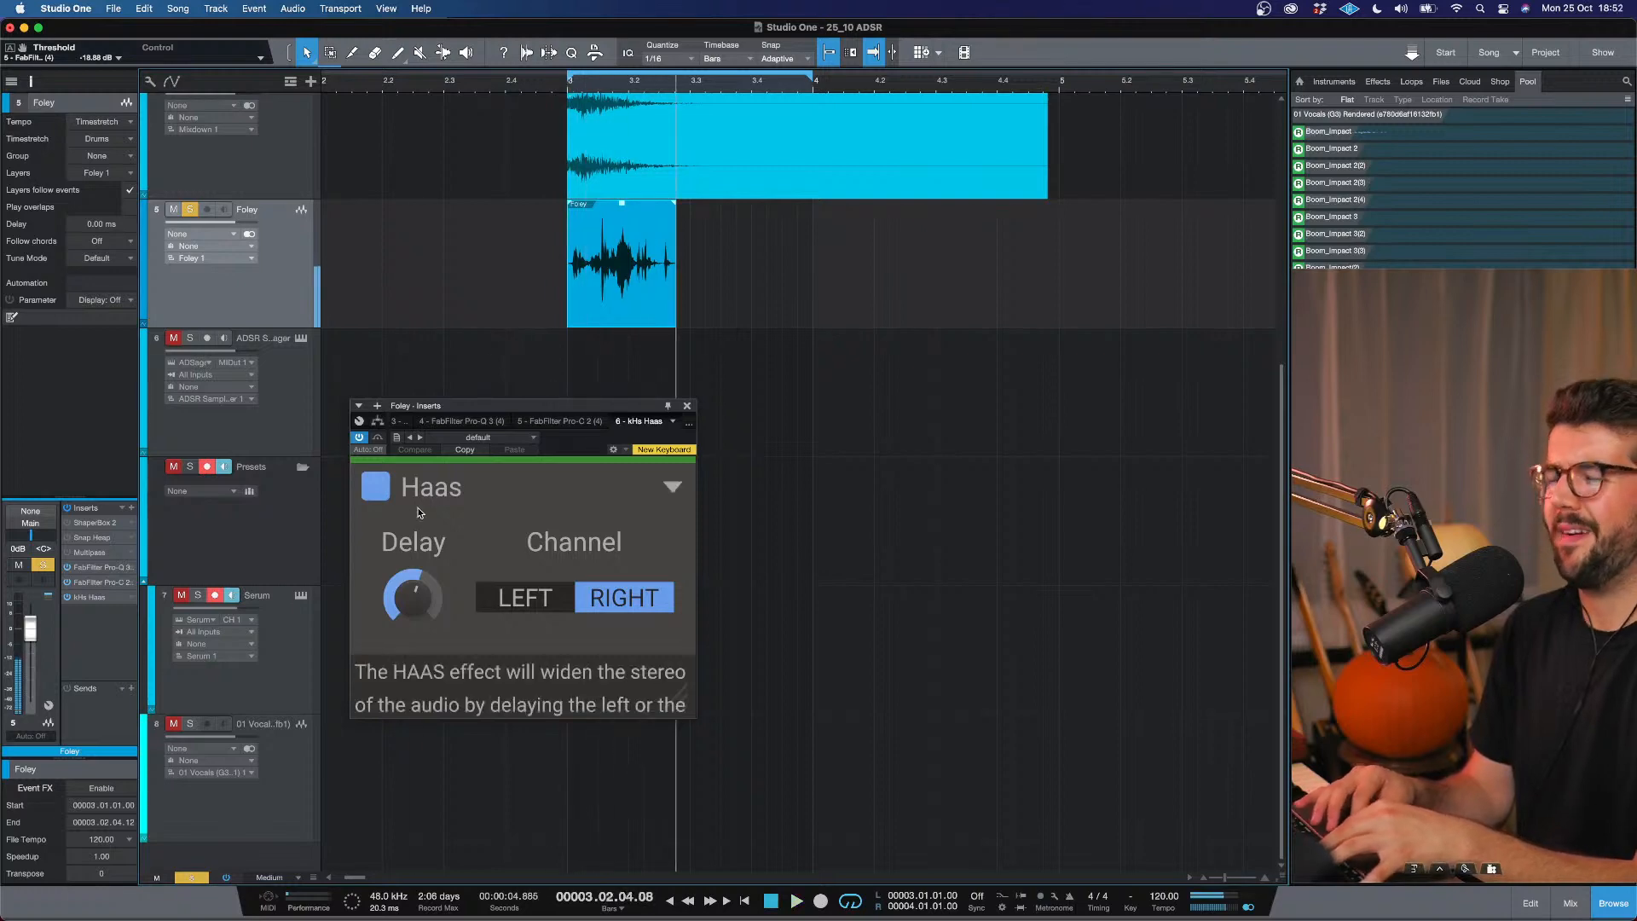
click(687, 405)
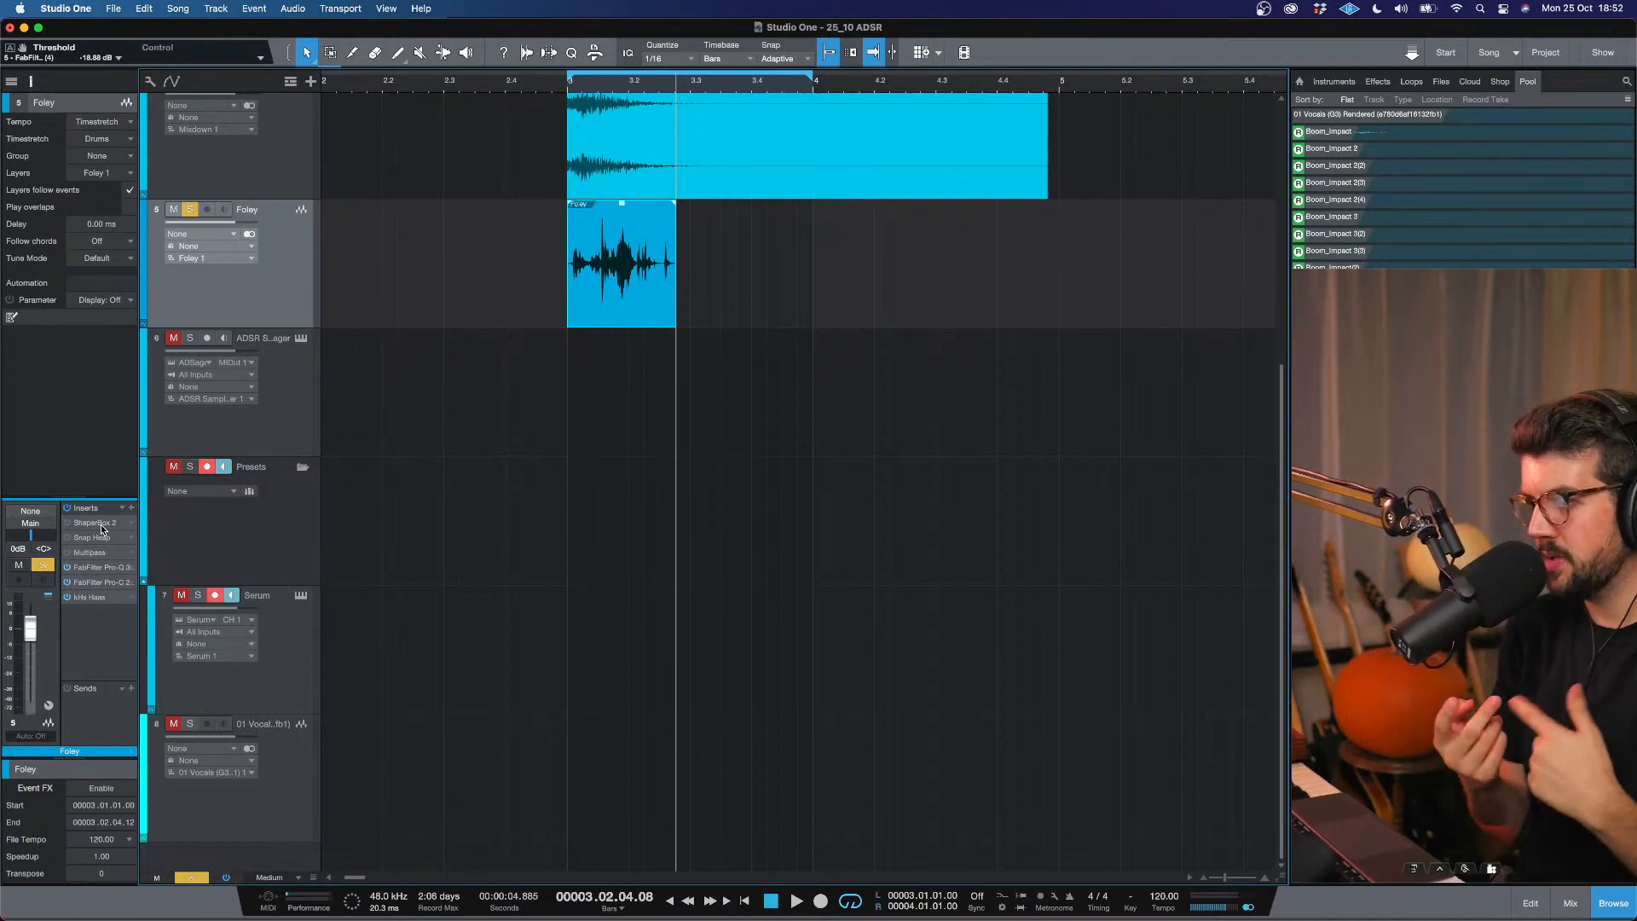
Insert the kHs Flanger effect on the Foley track after kHs Haas.
click(131, 508)
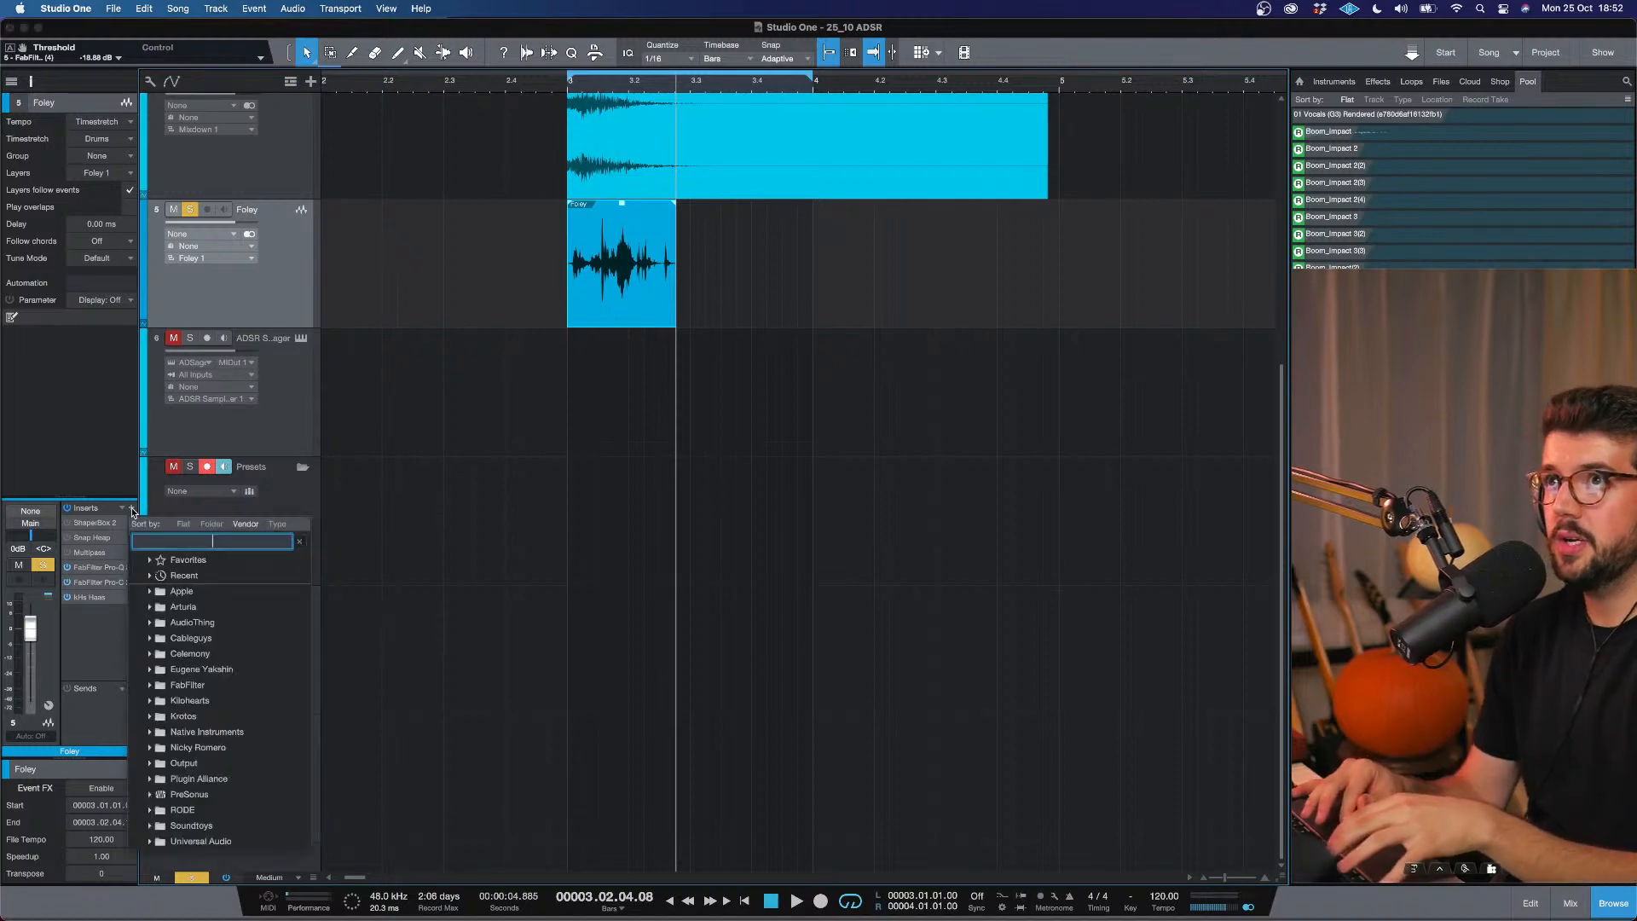
text(flanger)
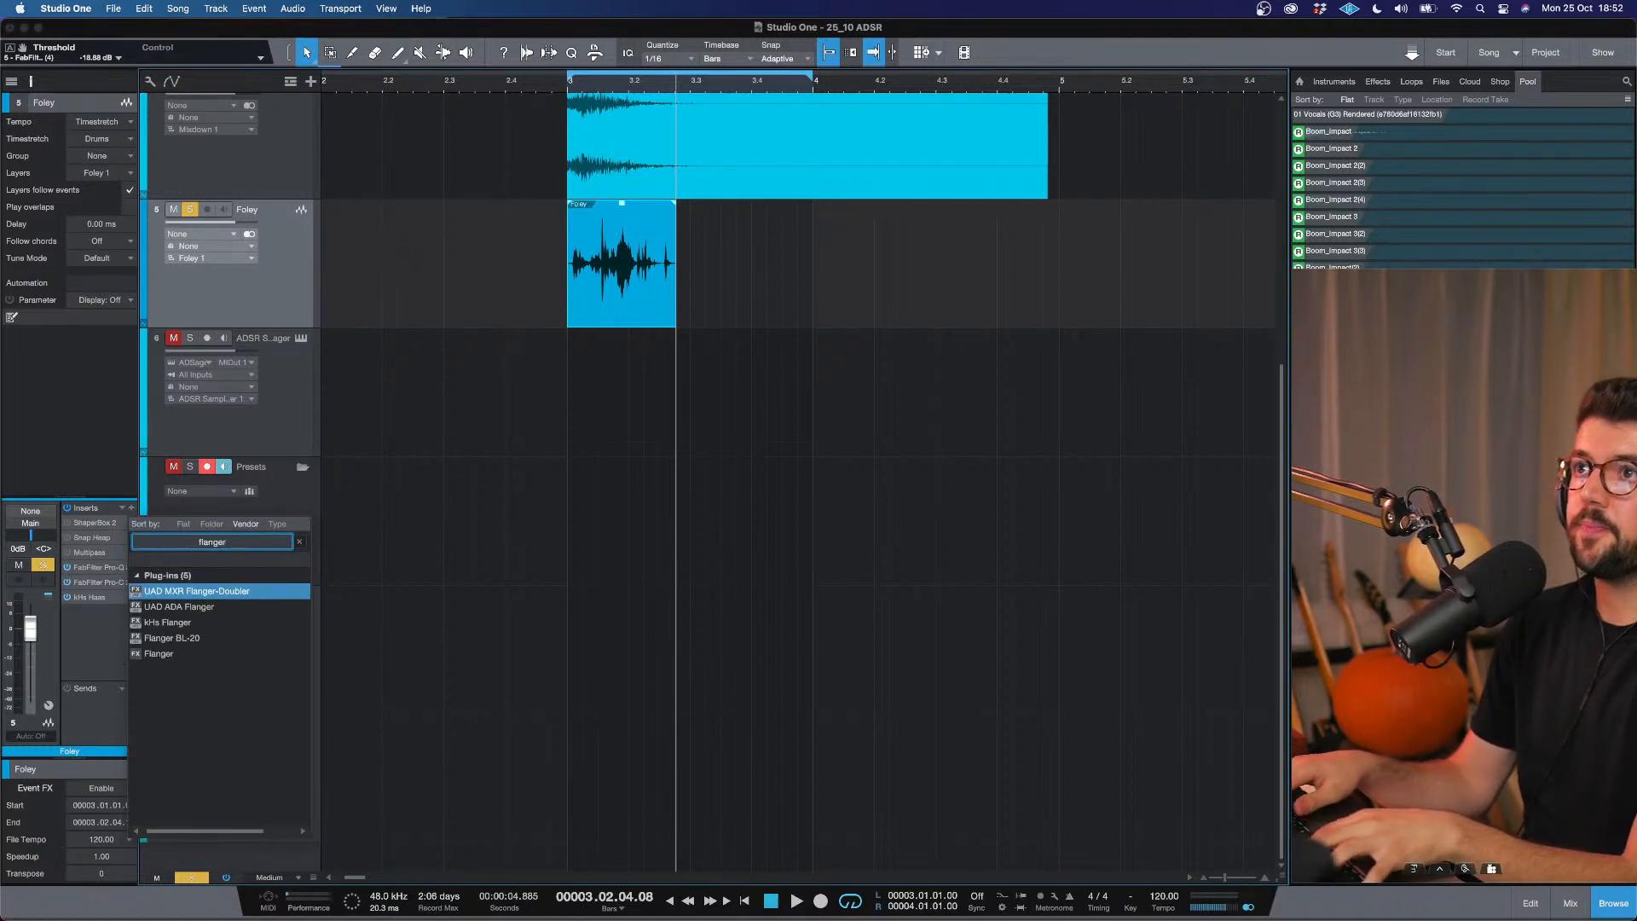
key(Down)
key(Down)
key(Return)
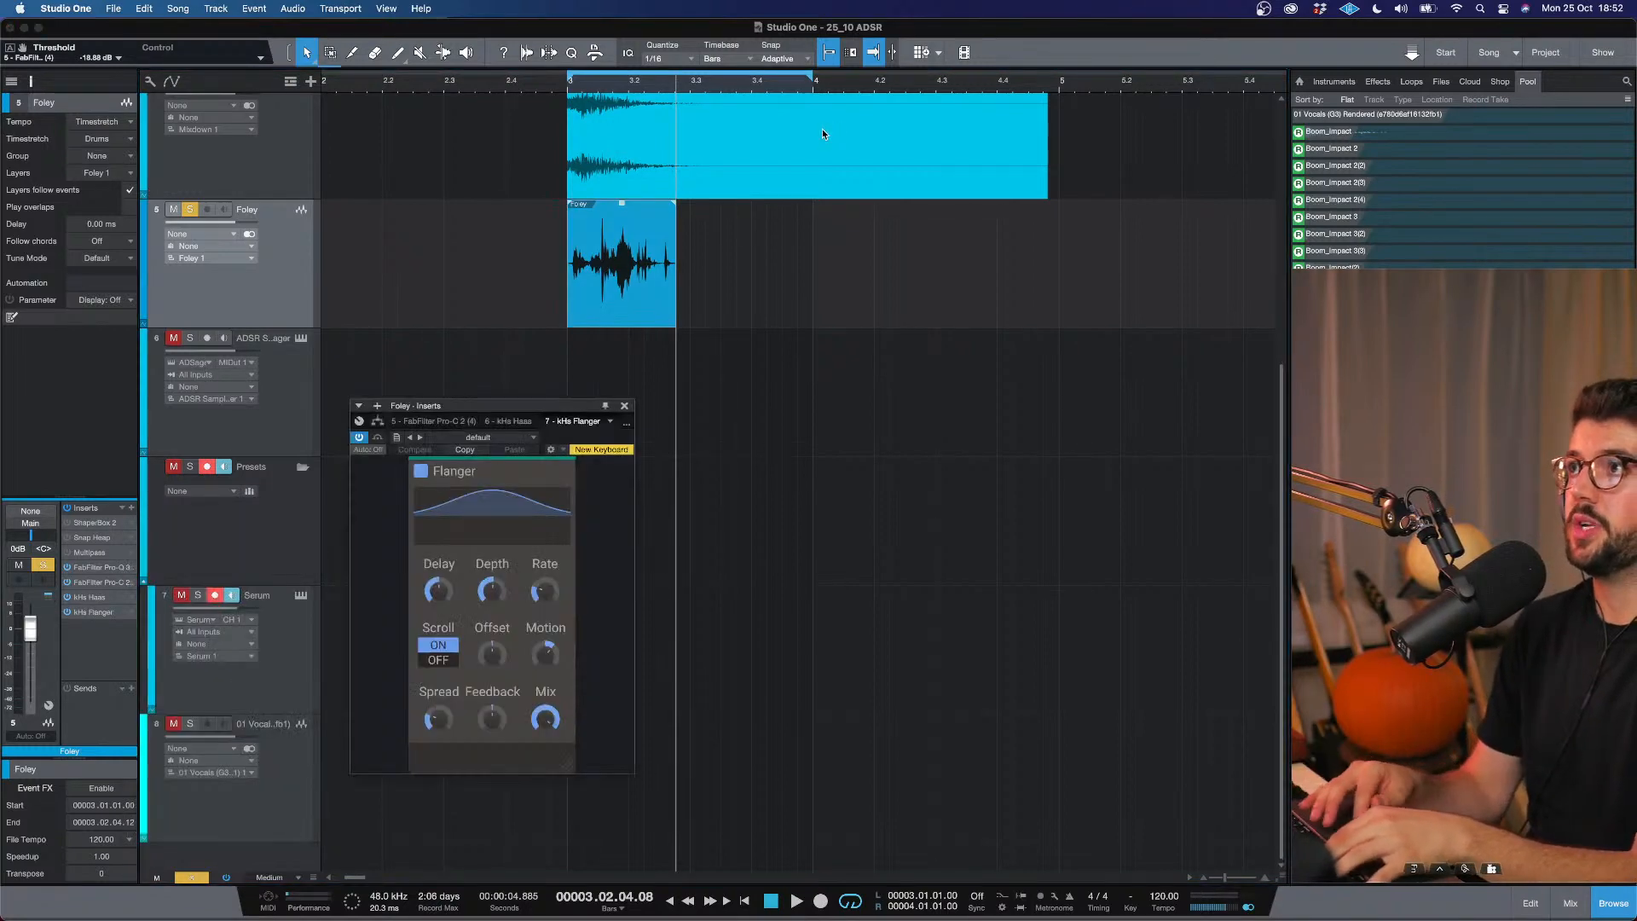
Set the kHs Flanger's mix to 67% and audition the Foley track from the start of bar 3.
click(581, 168)
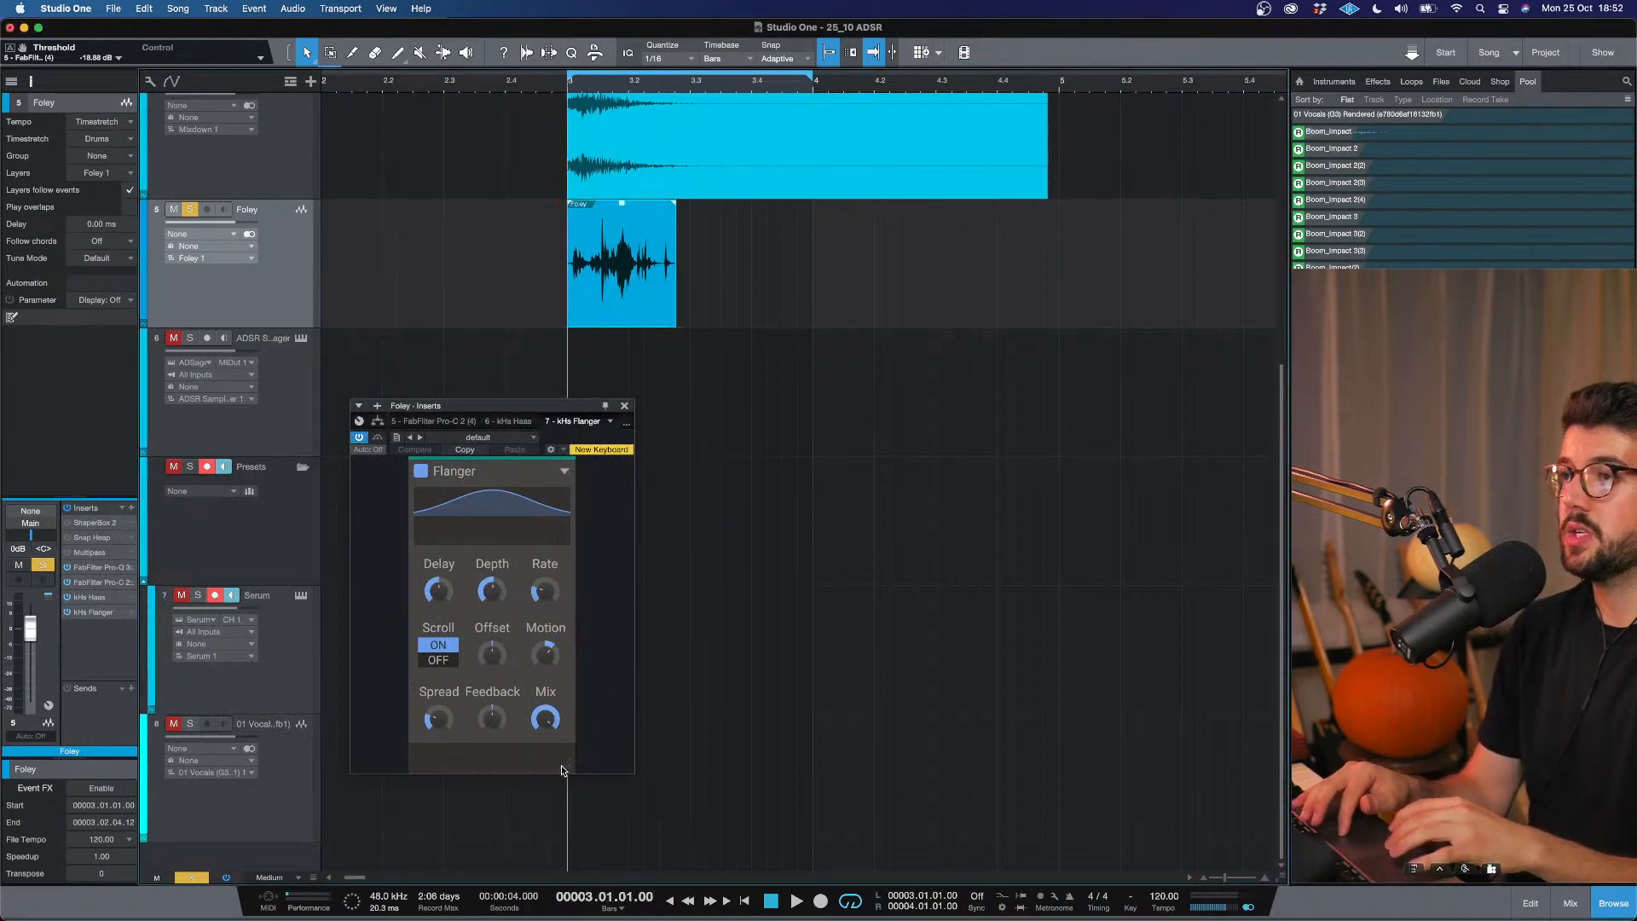
drag(548, 723, 548, 750)
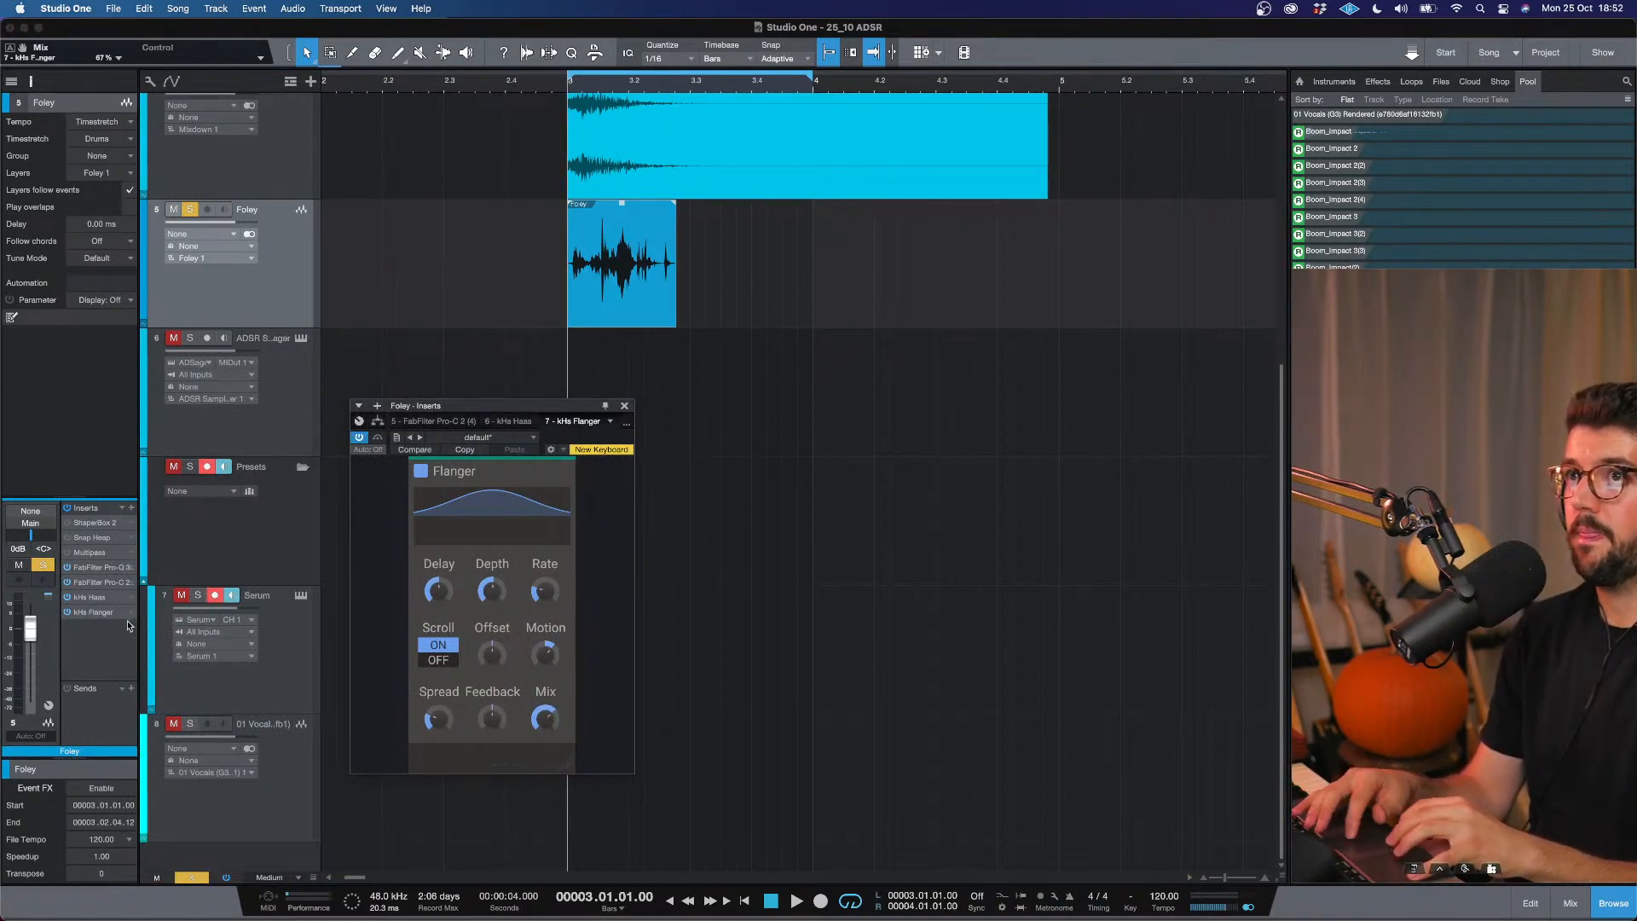
click(96, 614)
key(space)
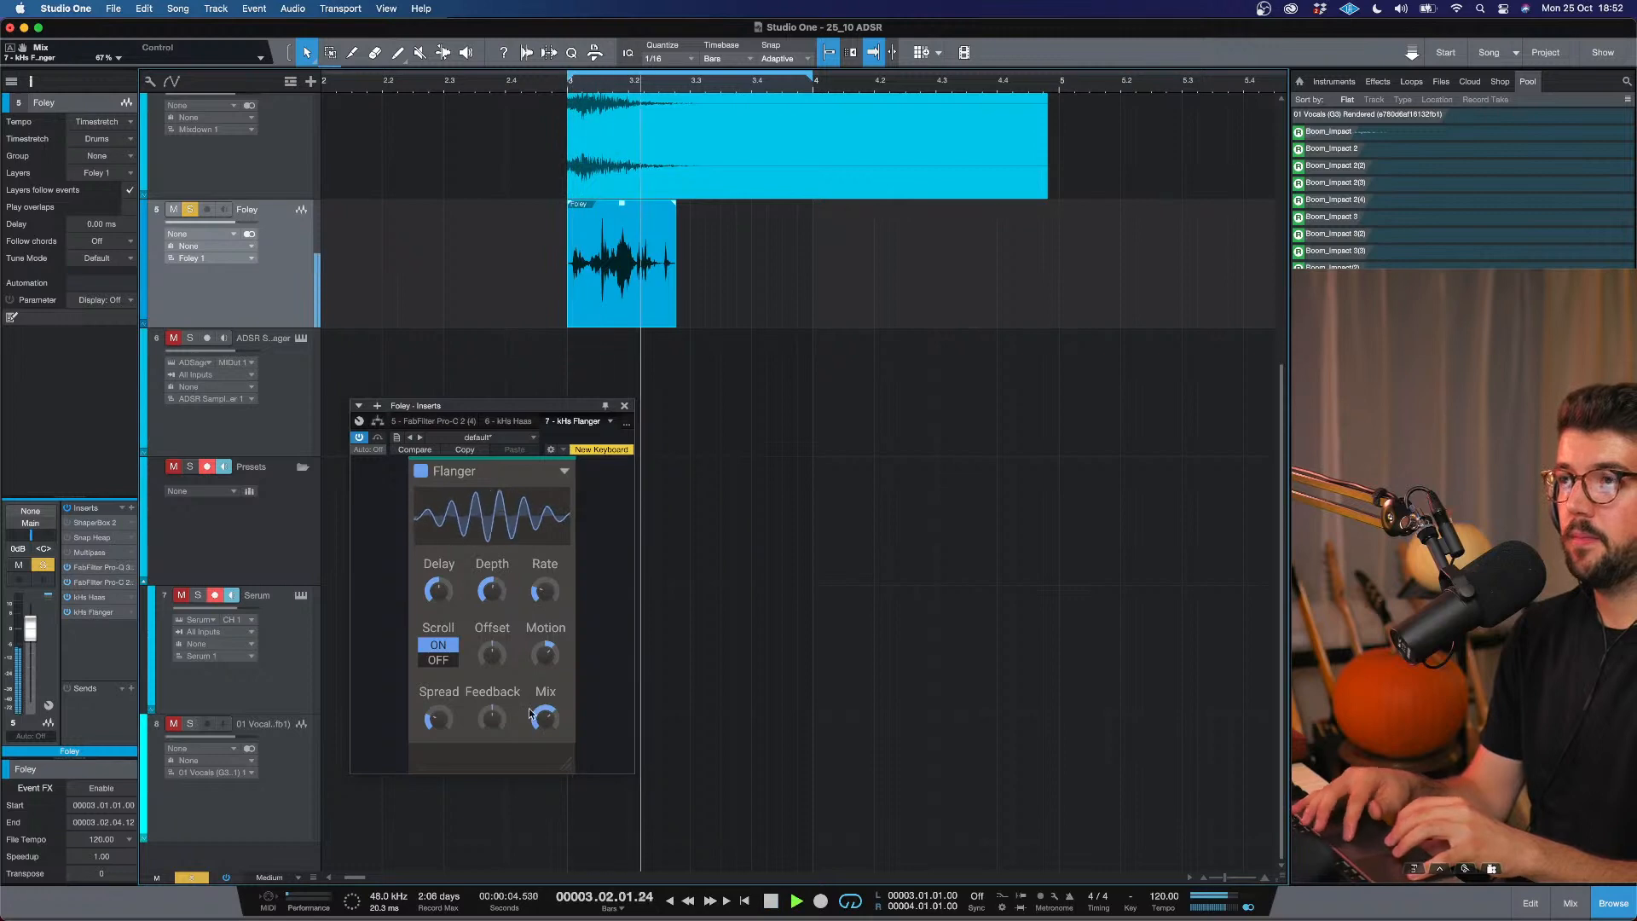
Insert the kHs Ring Mod effect on the Foley track after kHs Flanger.
click(131, 507)
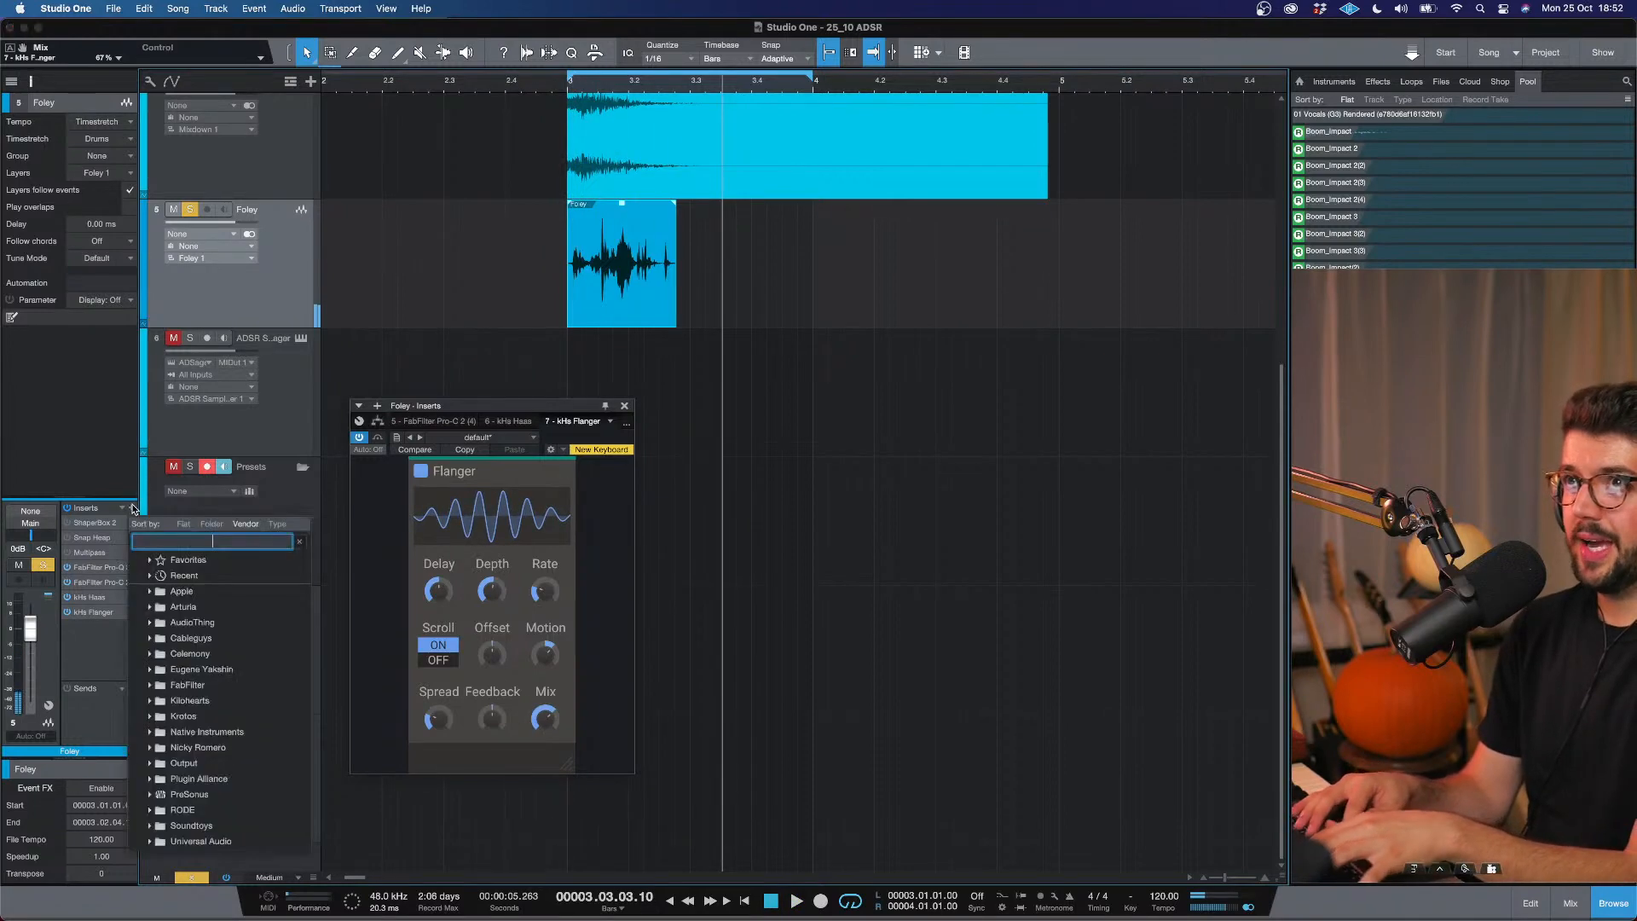
text(ring m)
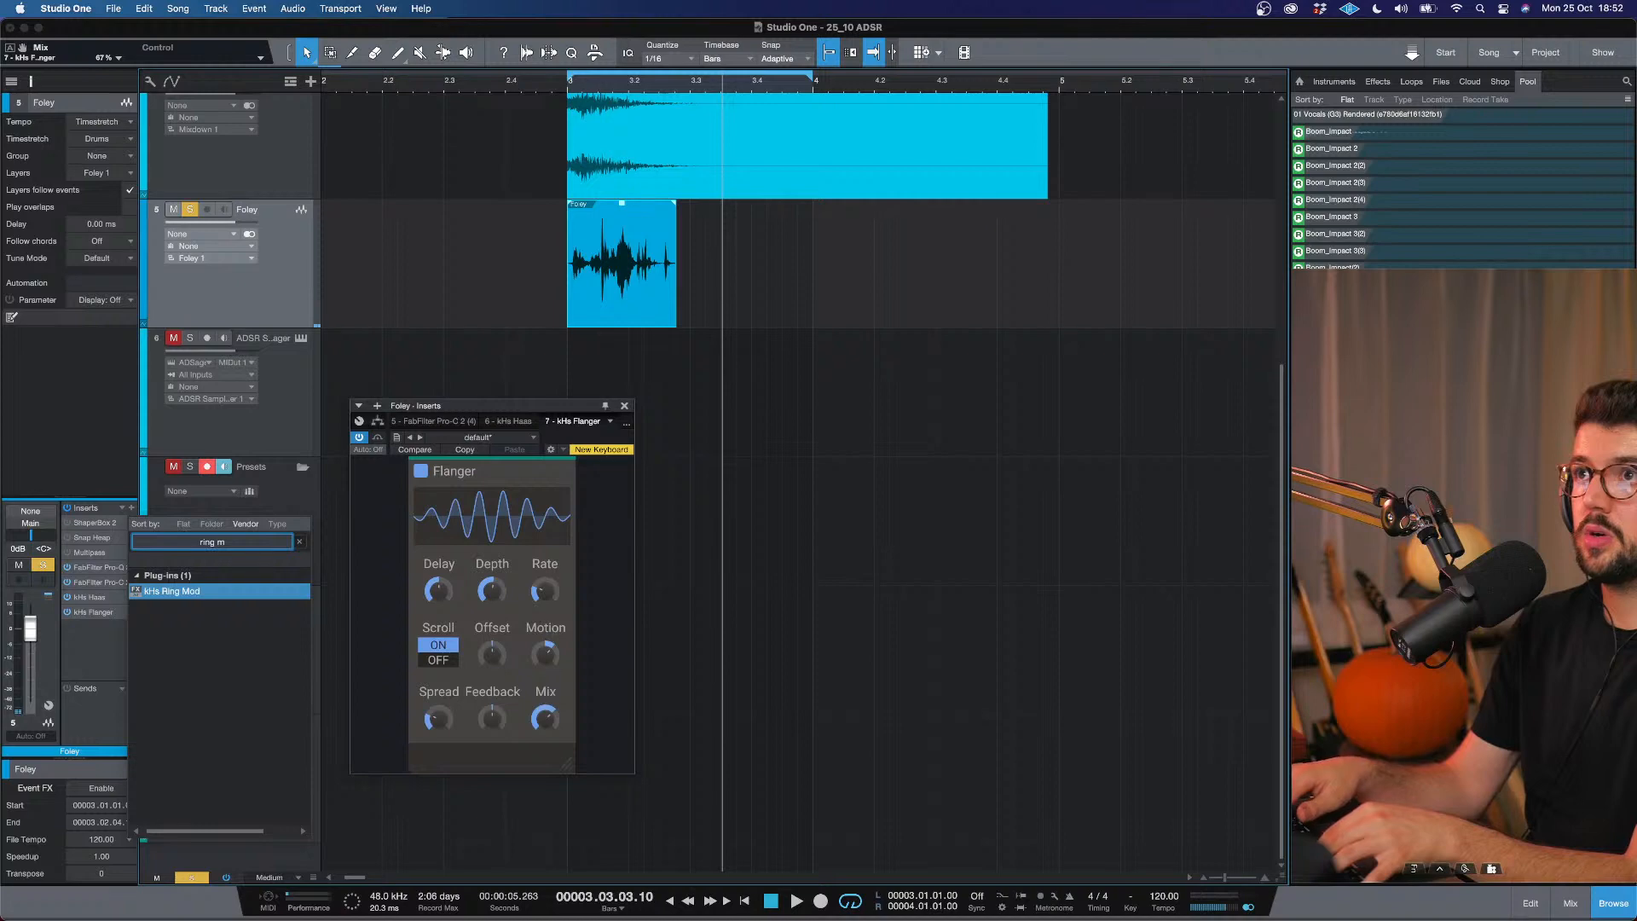
key(Return)
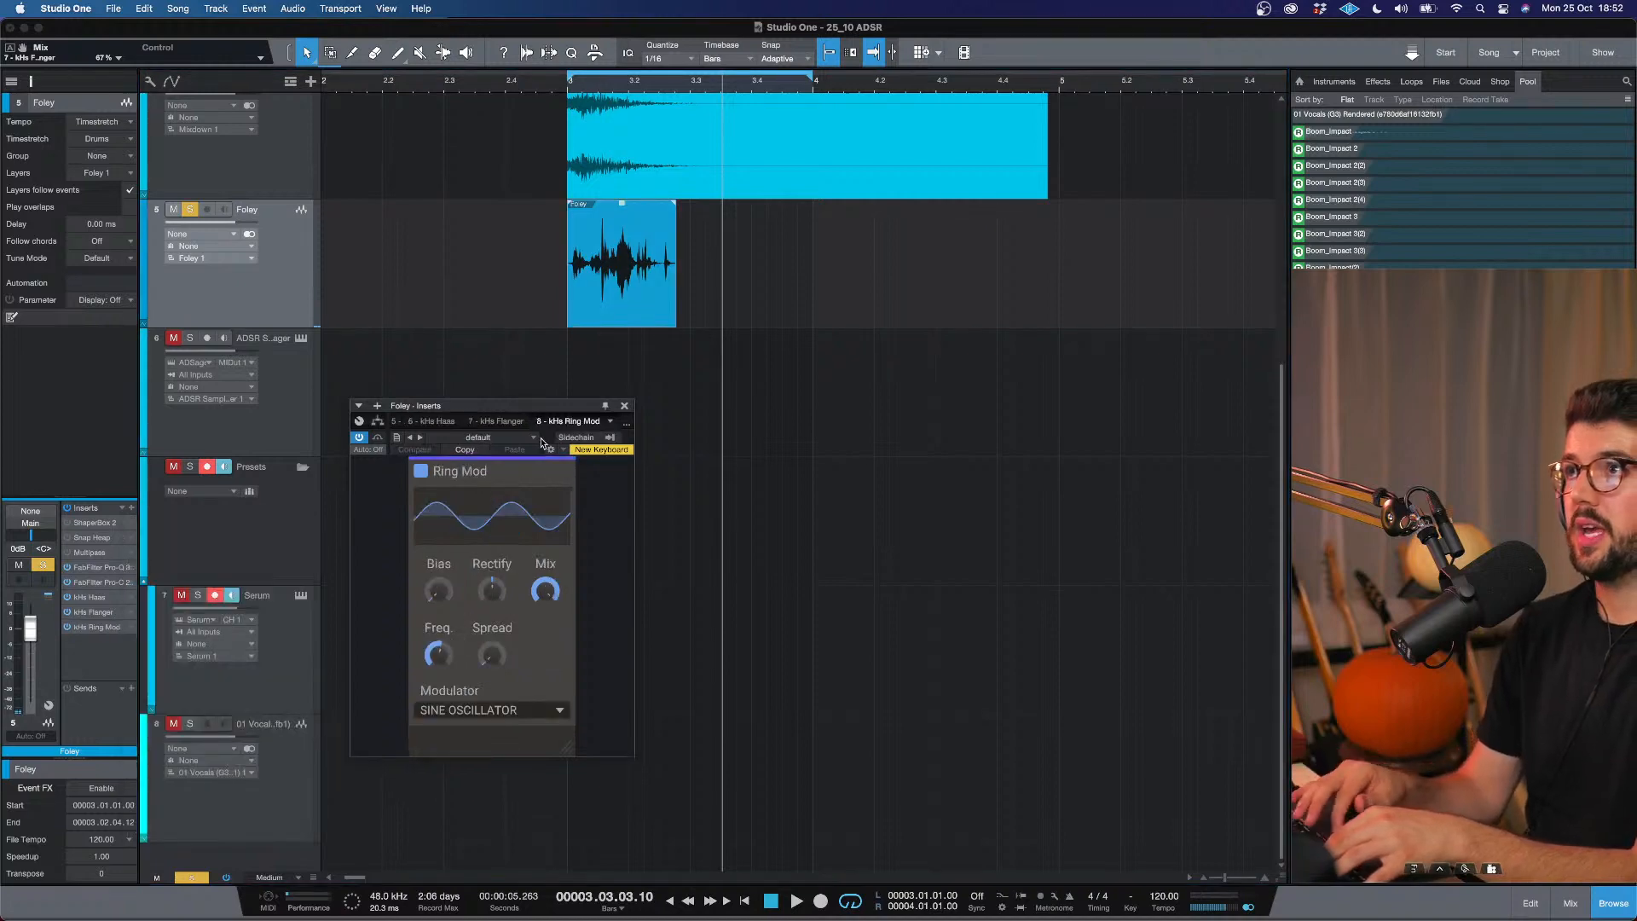
drag(560, 415, 577, 358)
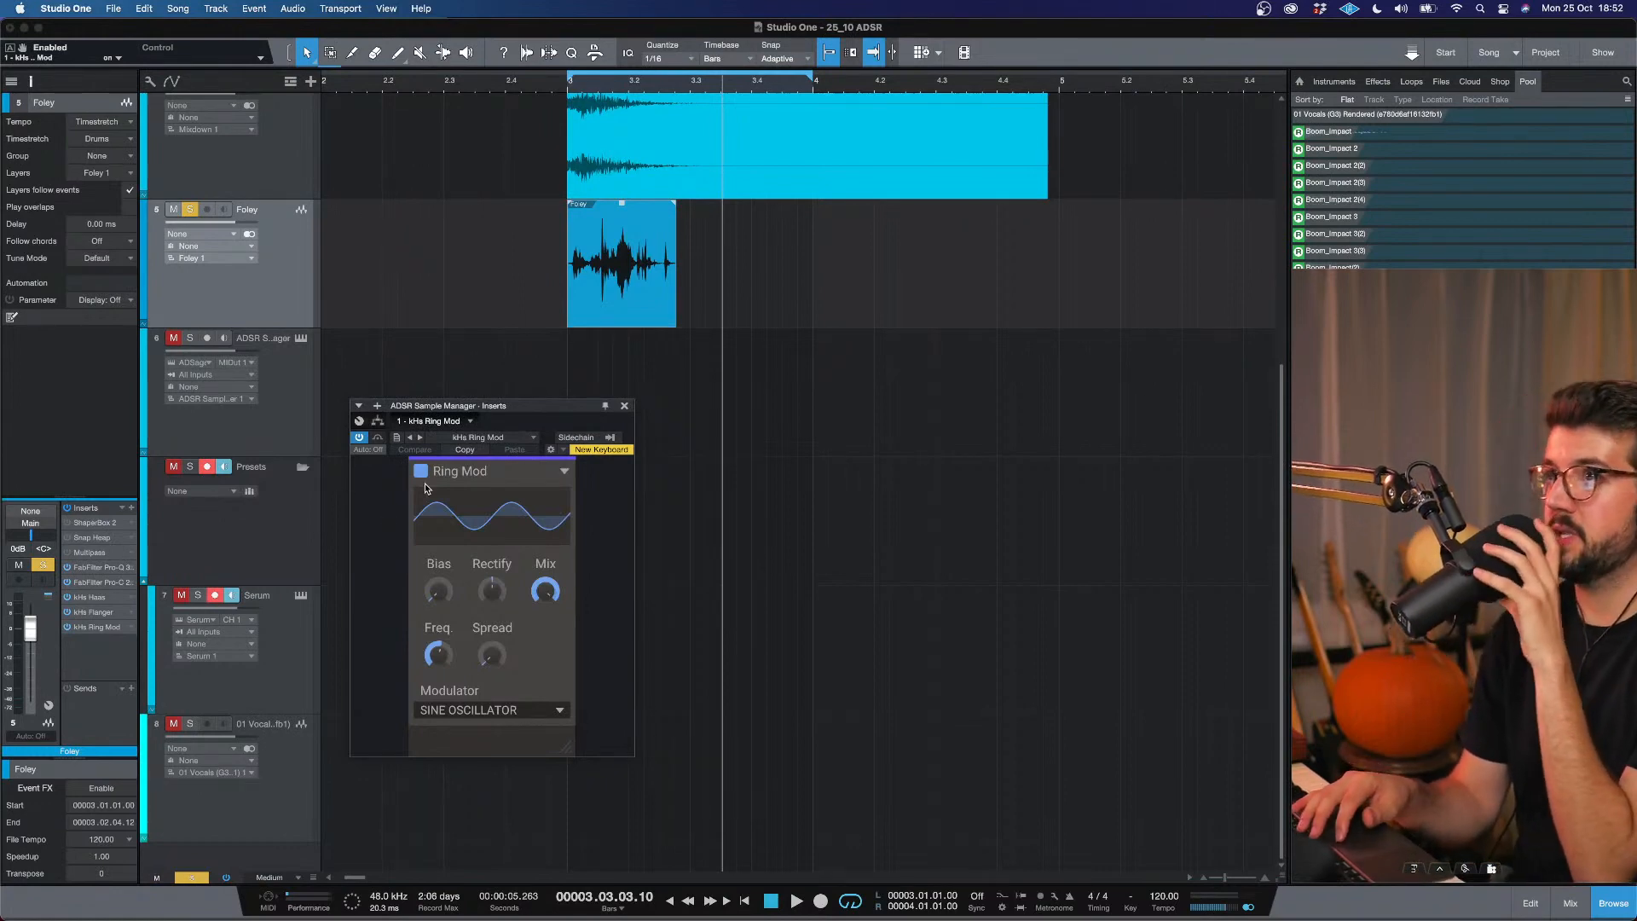
Set kHs Ring Mod to 35% bias, raised rectify, 58% spread, 100% mix and a Band-Pass Noise modulator while auditioning.
key(space)
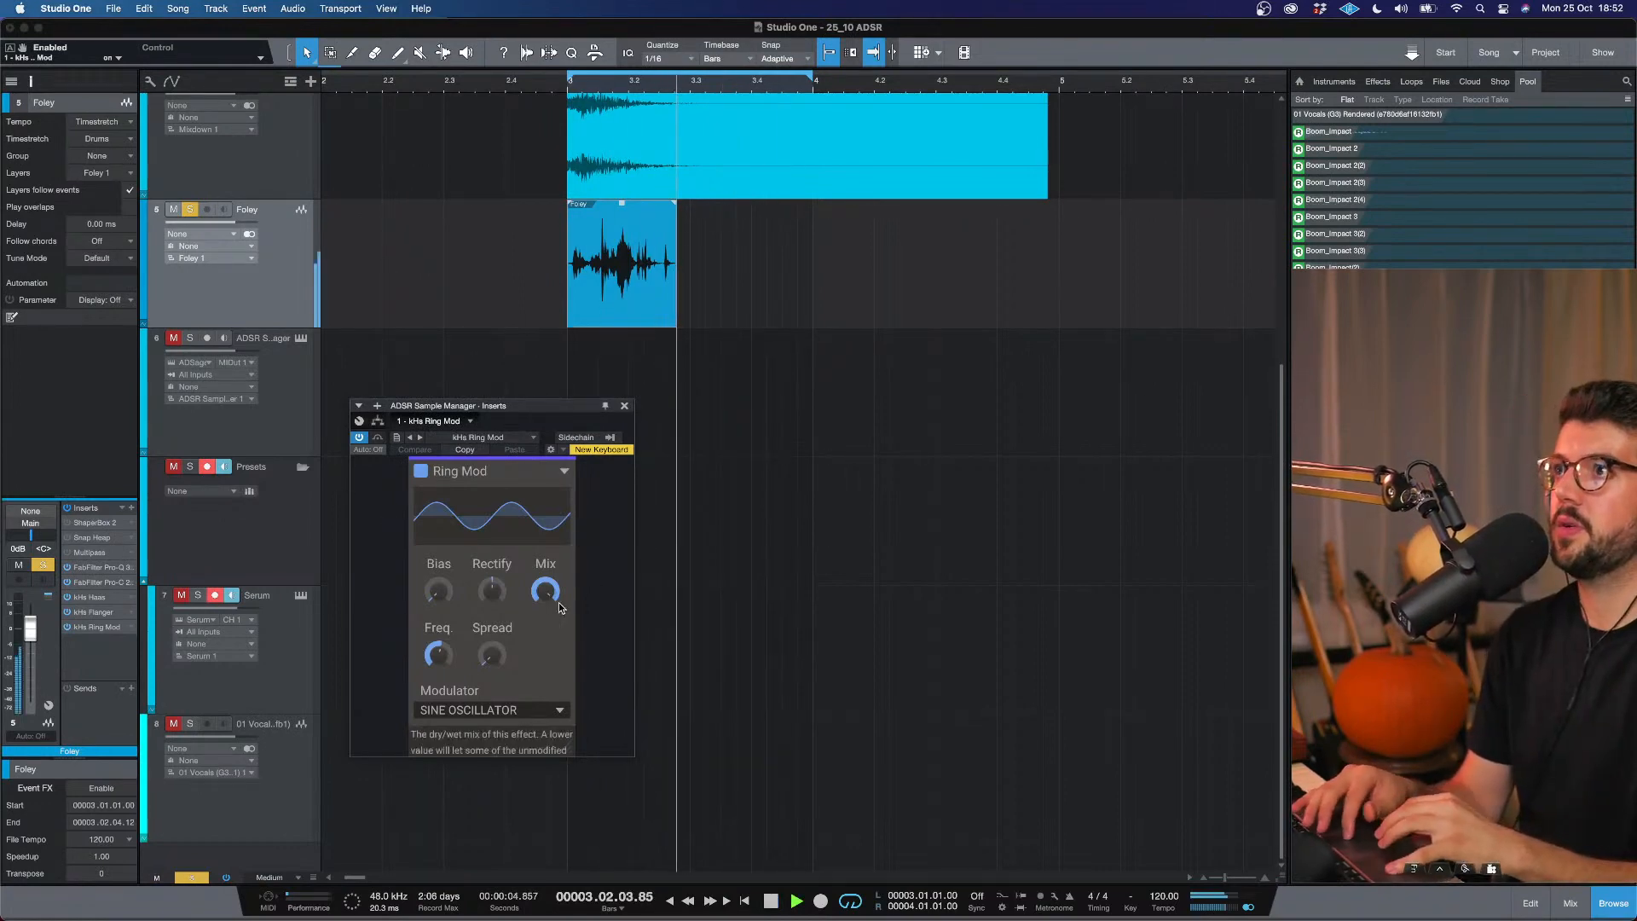
drag(550, 595, 444, 597)
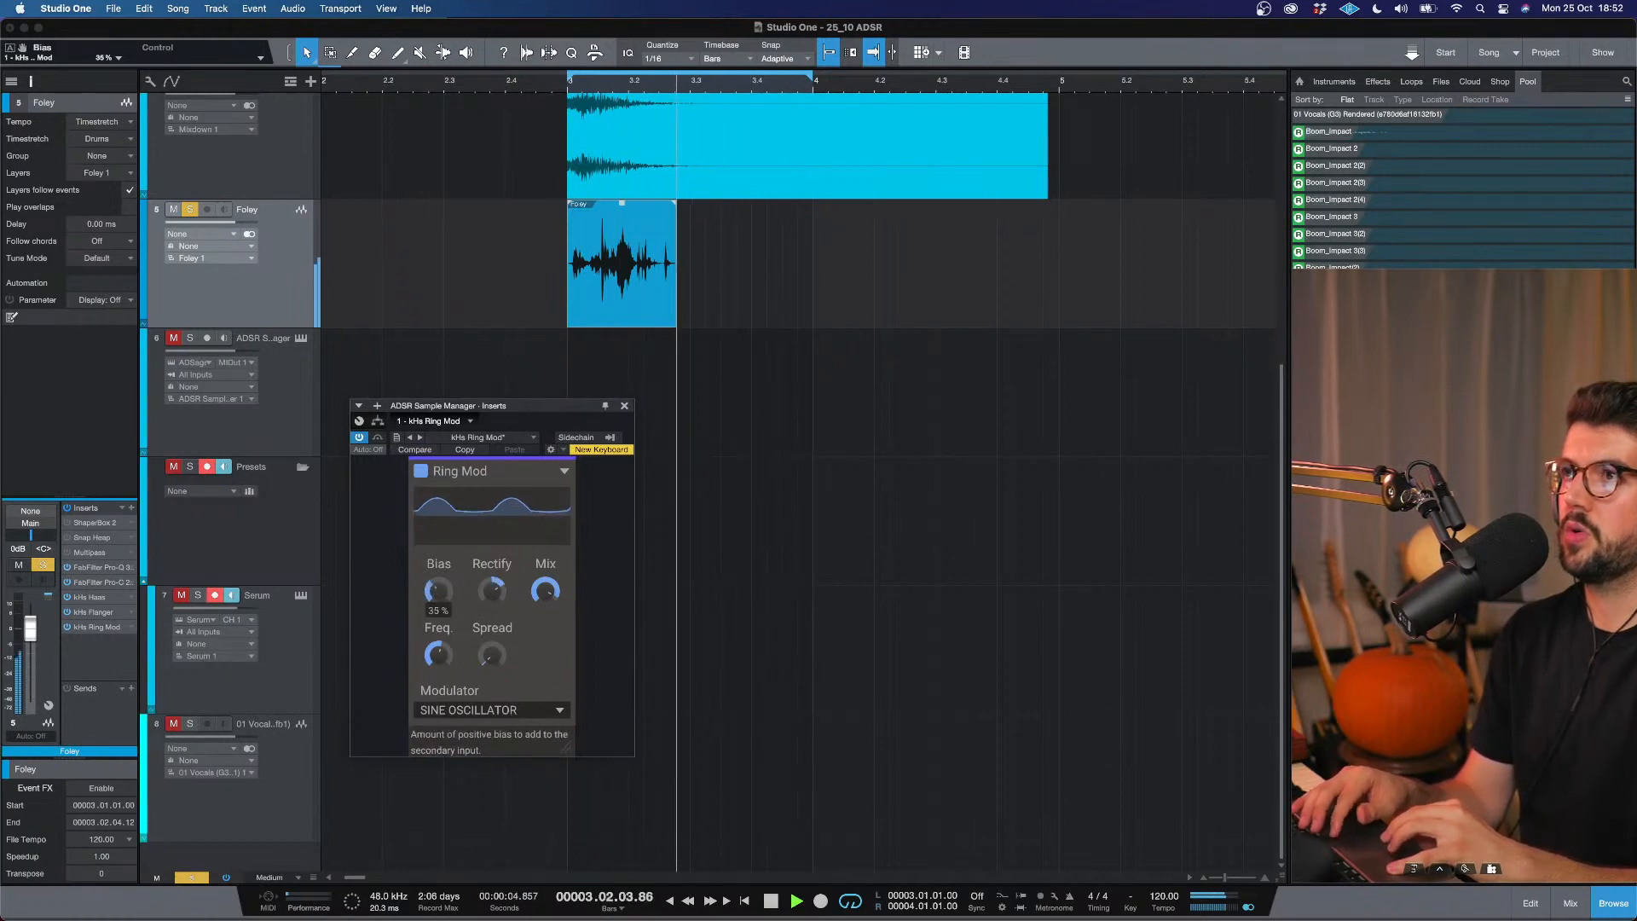
drag(492, 658, 492, 644)
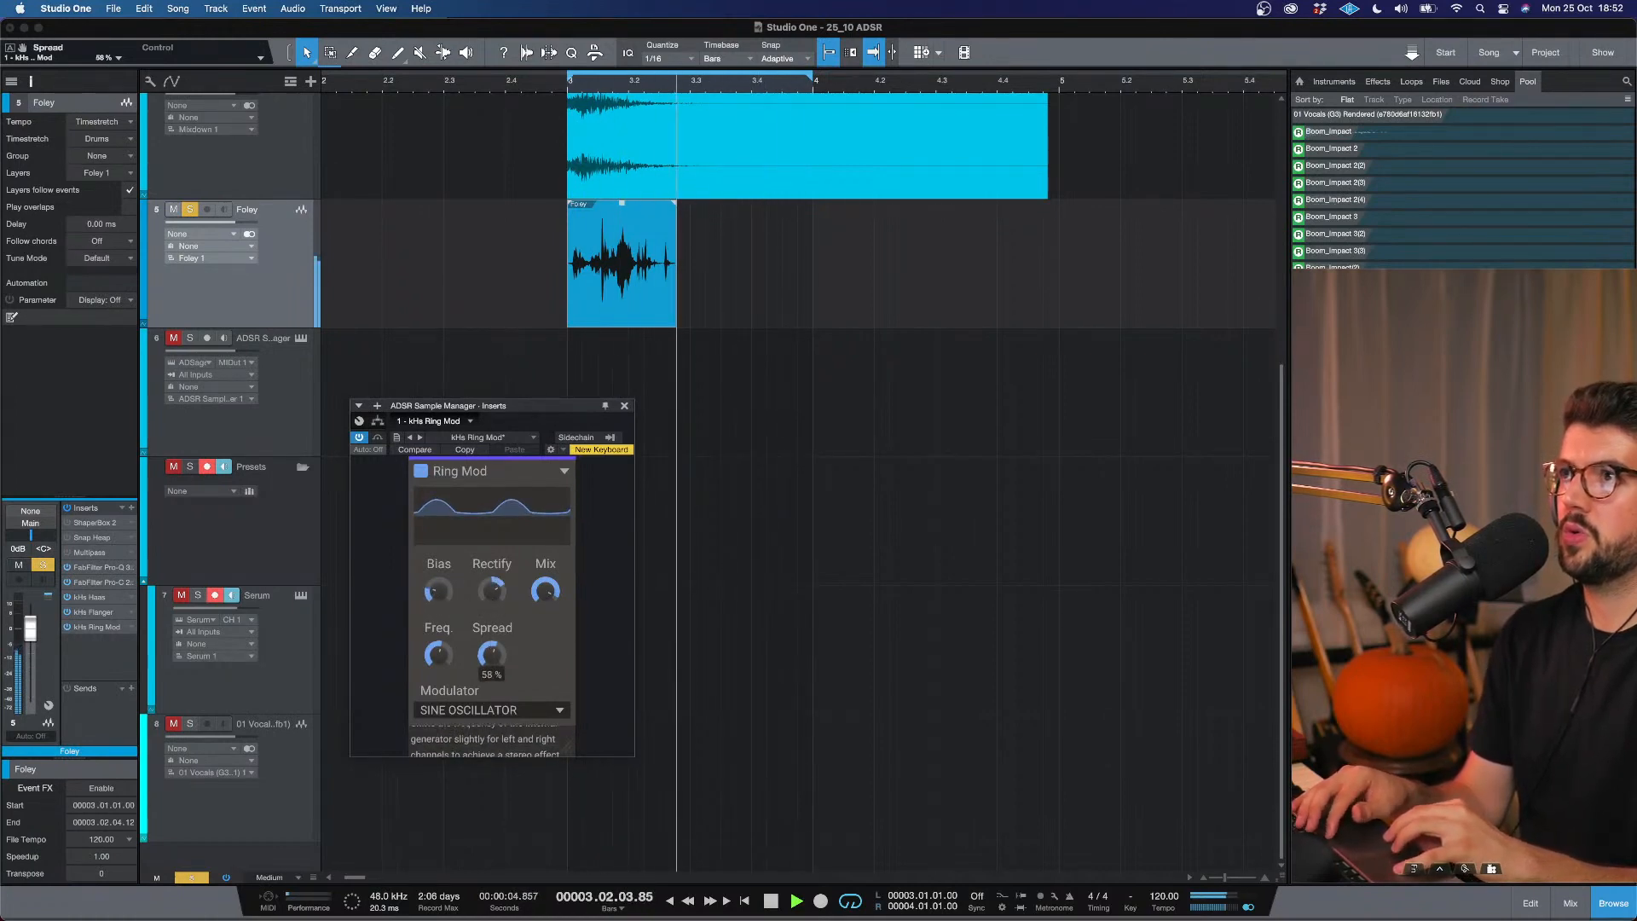
click(518, 710)
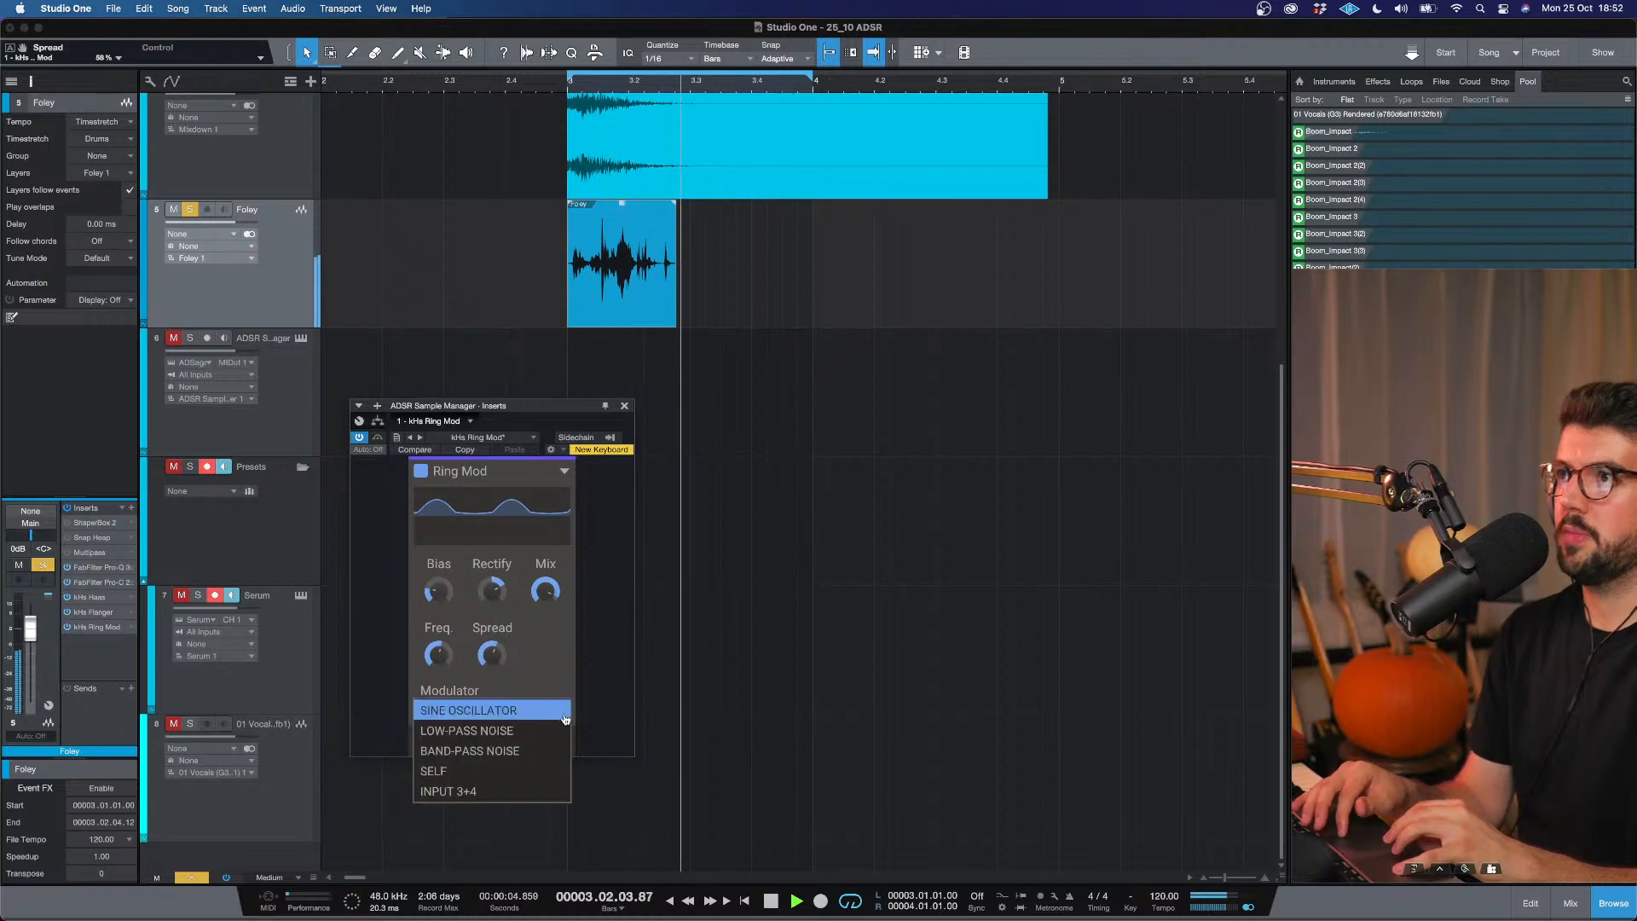
click(502, 752)
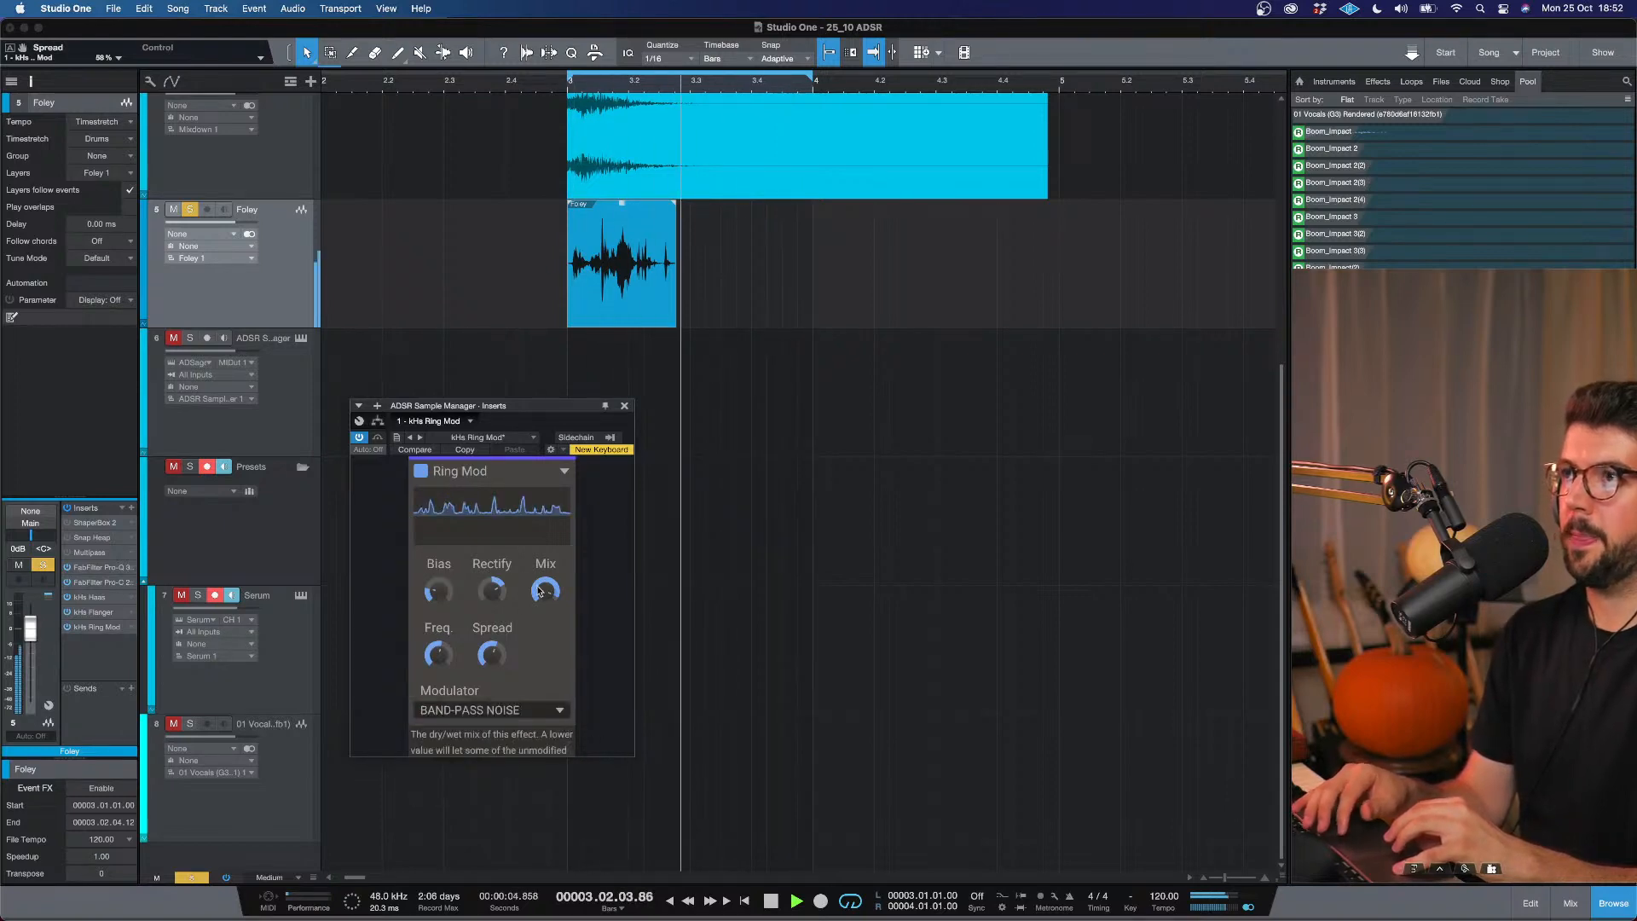
drag(546, 590, 545, 573)
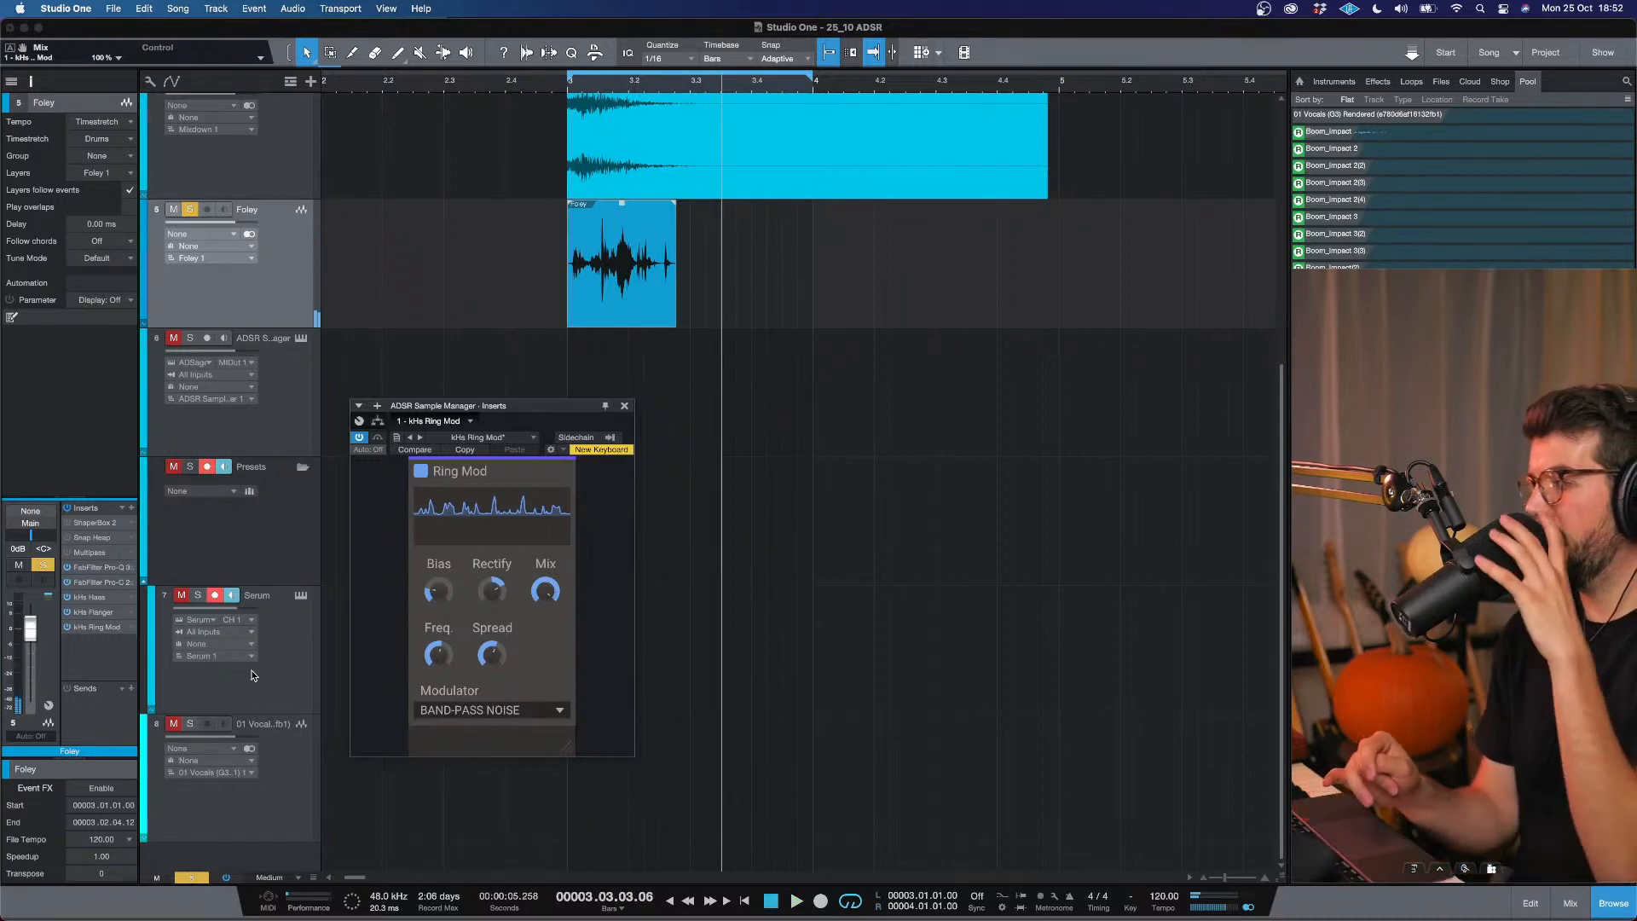
Insert the X-Trem effect on the Foley track after kHs Ring Mod.
click(131, 508)
text(trem)
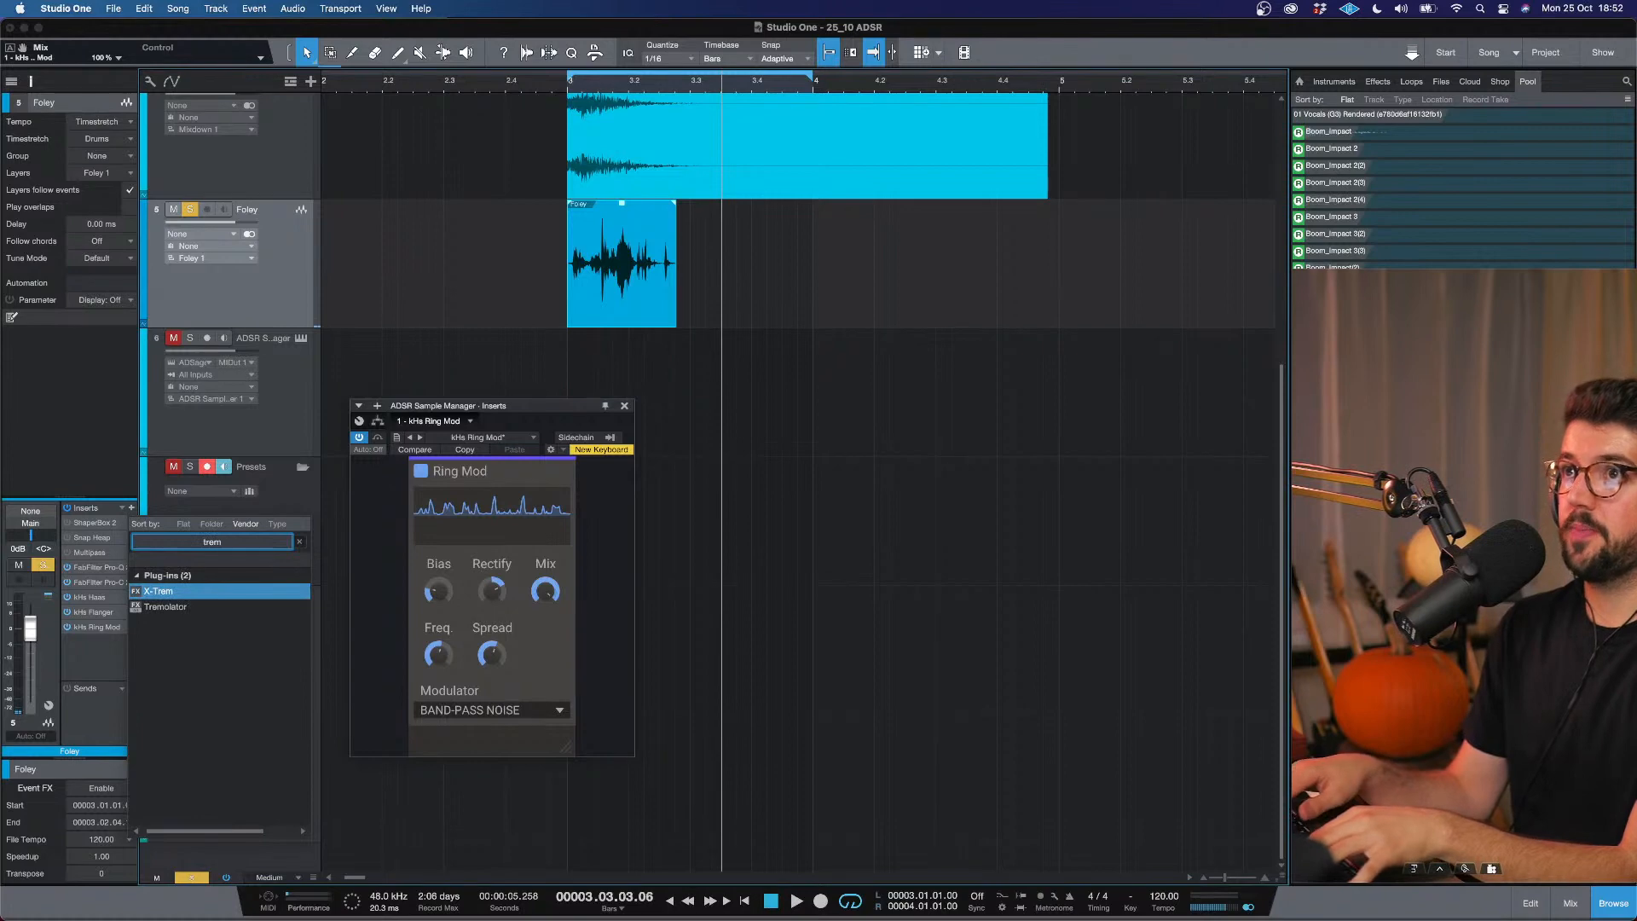
key(Return)
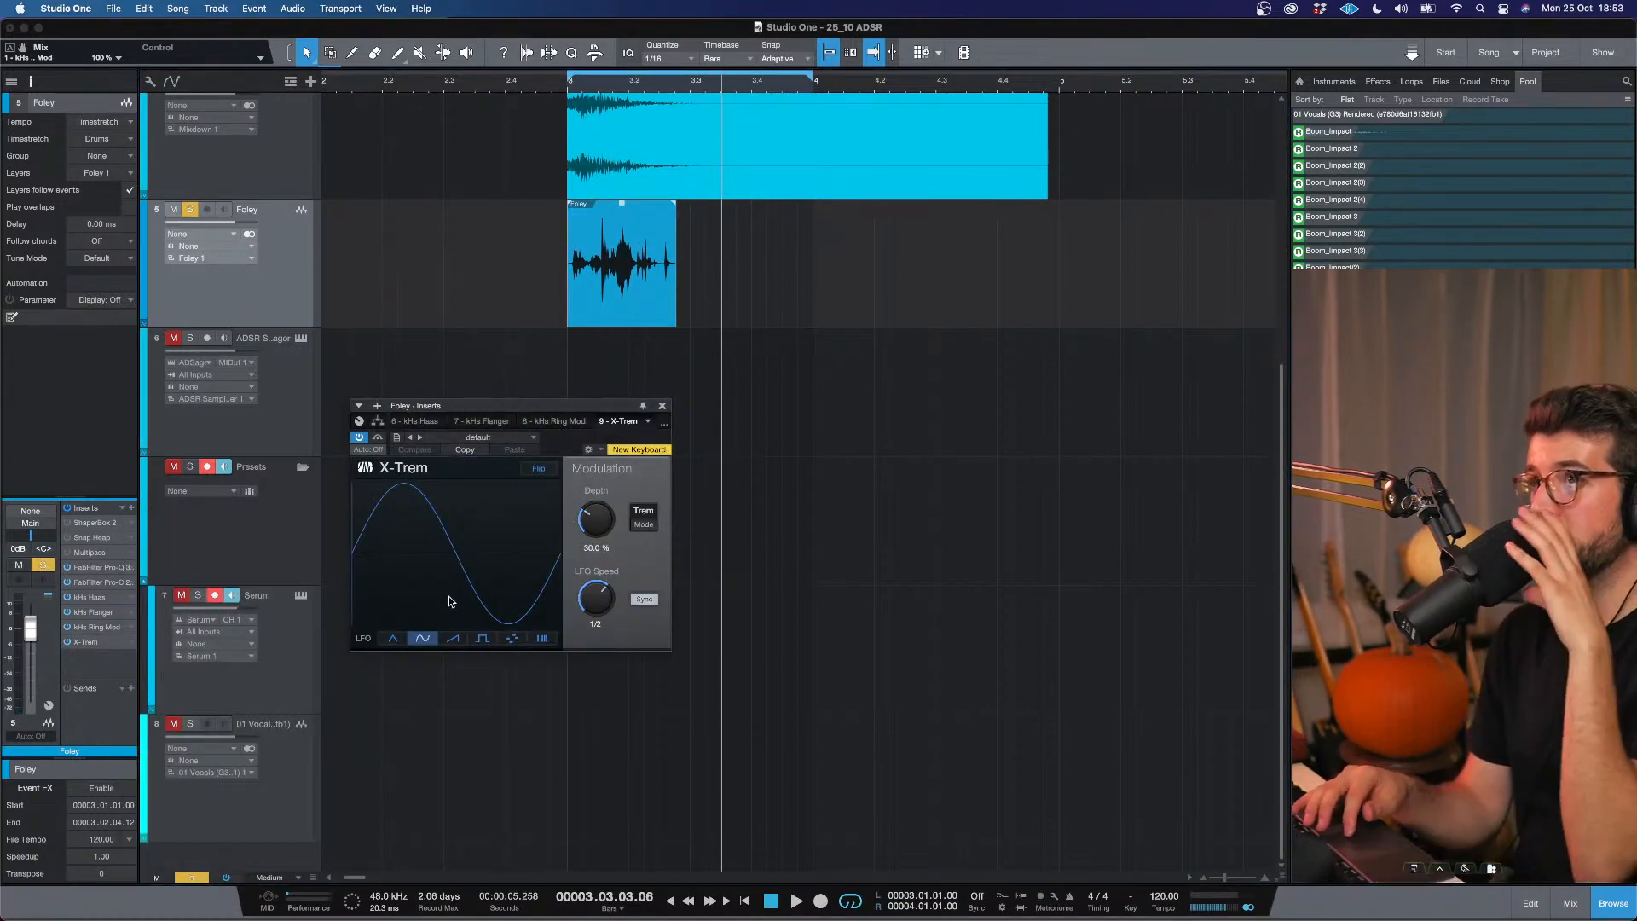
Give X-Trem a sine LFO, a depth close to maximum and an LFO speed of 1/32 D while auditioning.
click(457, 639)
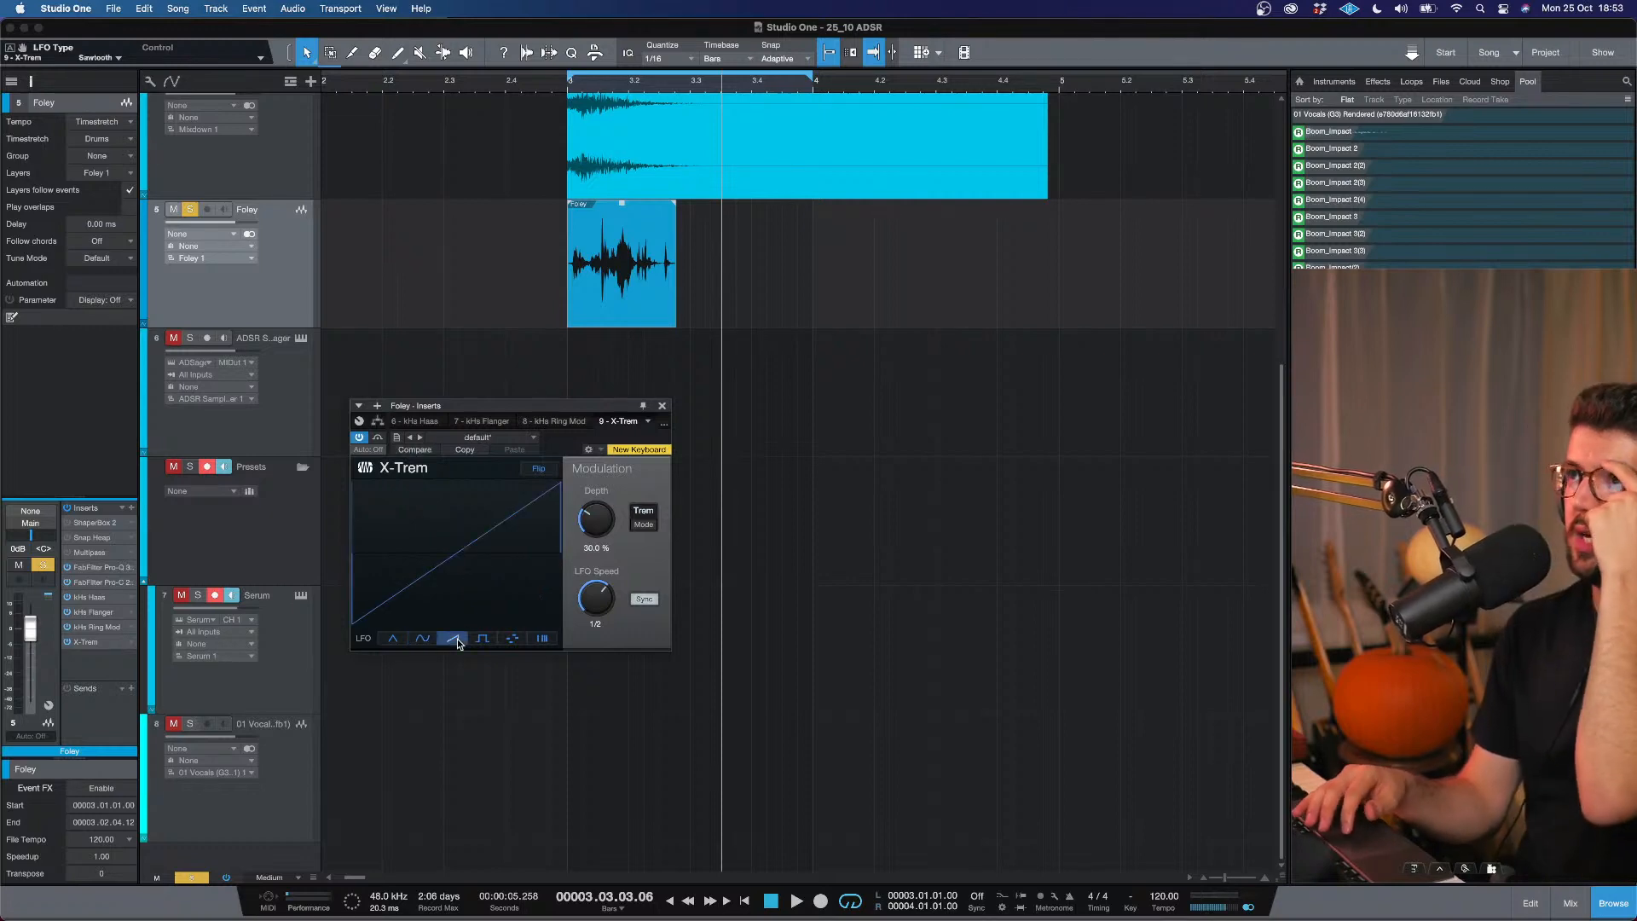
key(space)
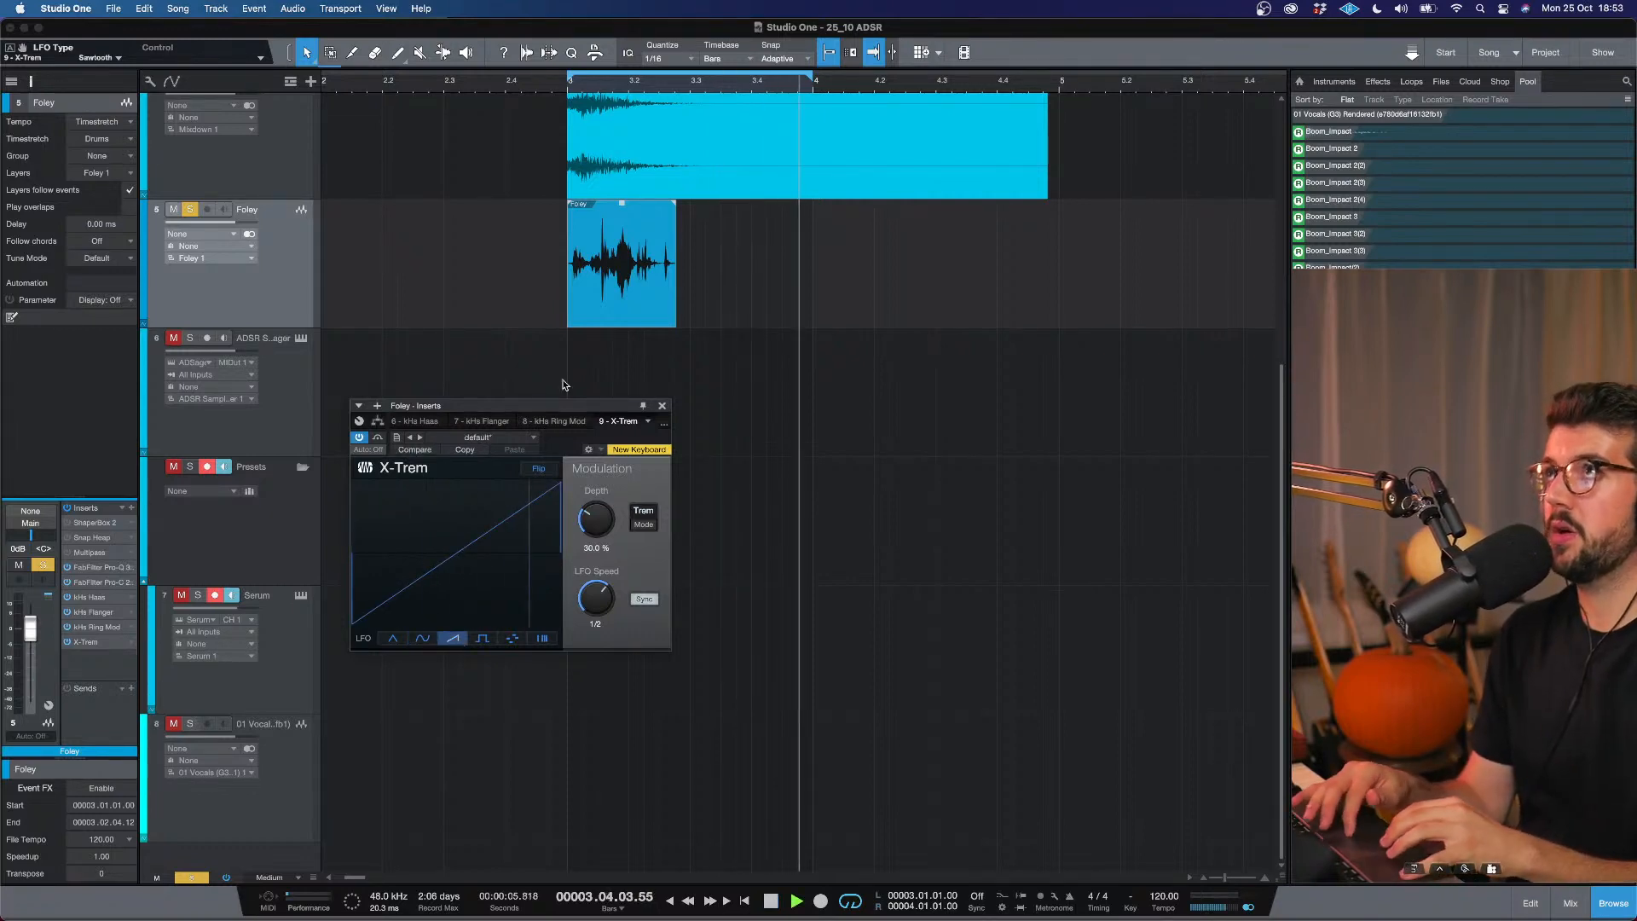
drag(587, 522, 588, 490)
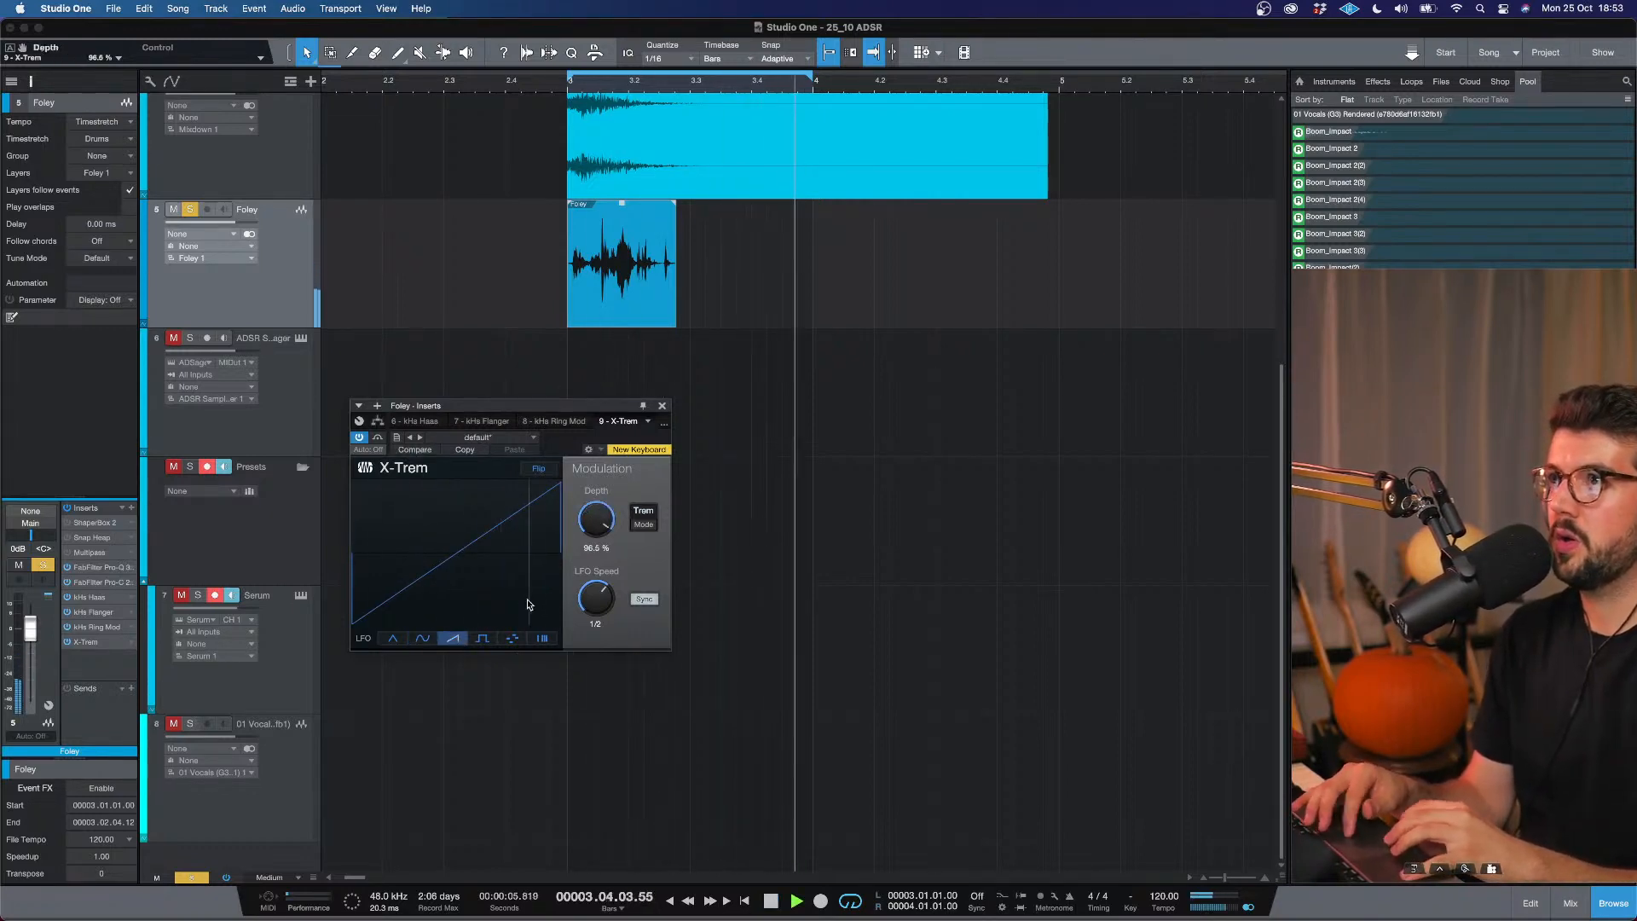
click(423, 638)
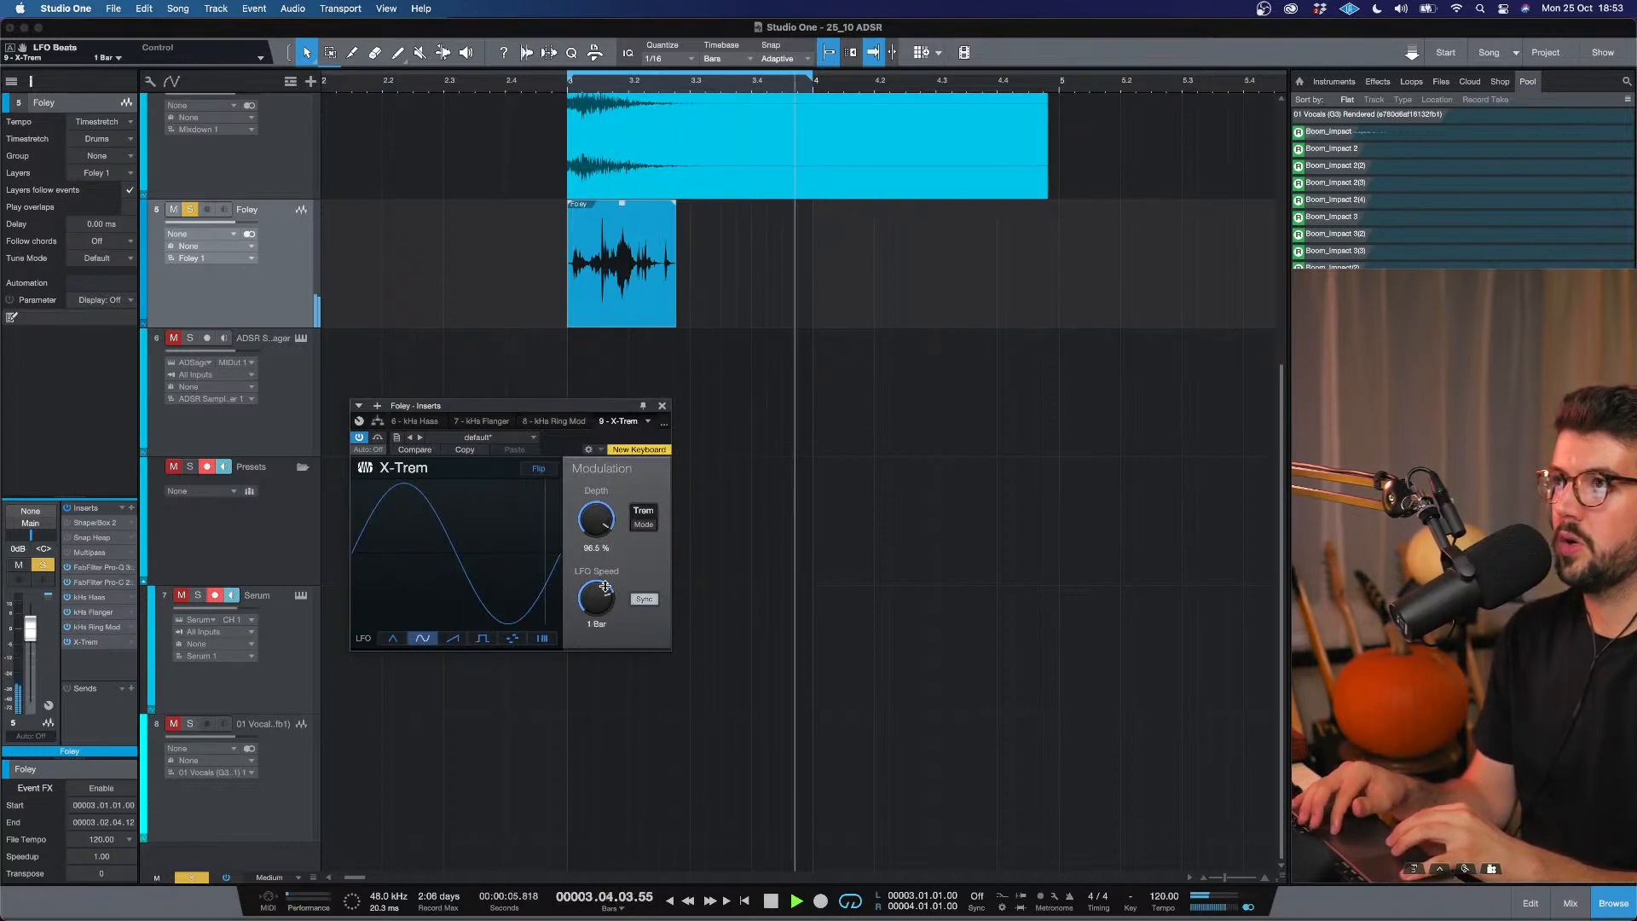
drag(611, 606, 578, 641)
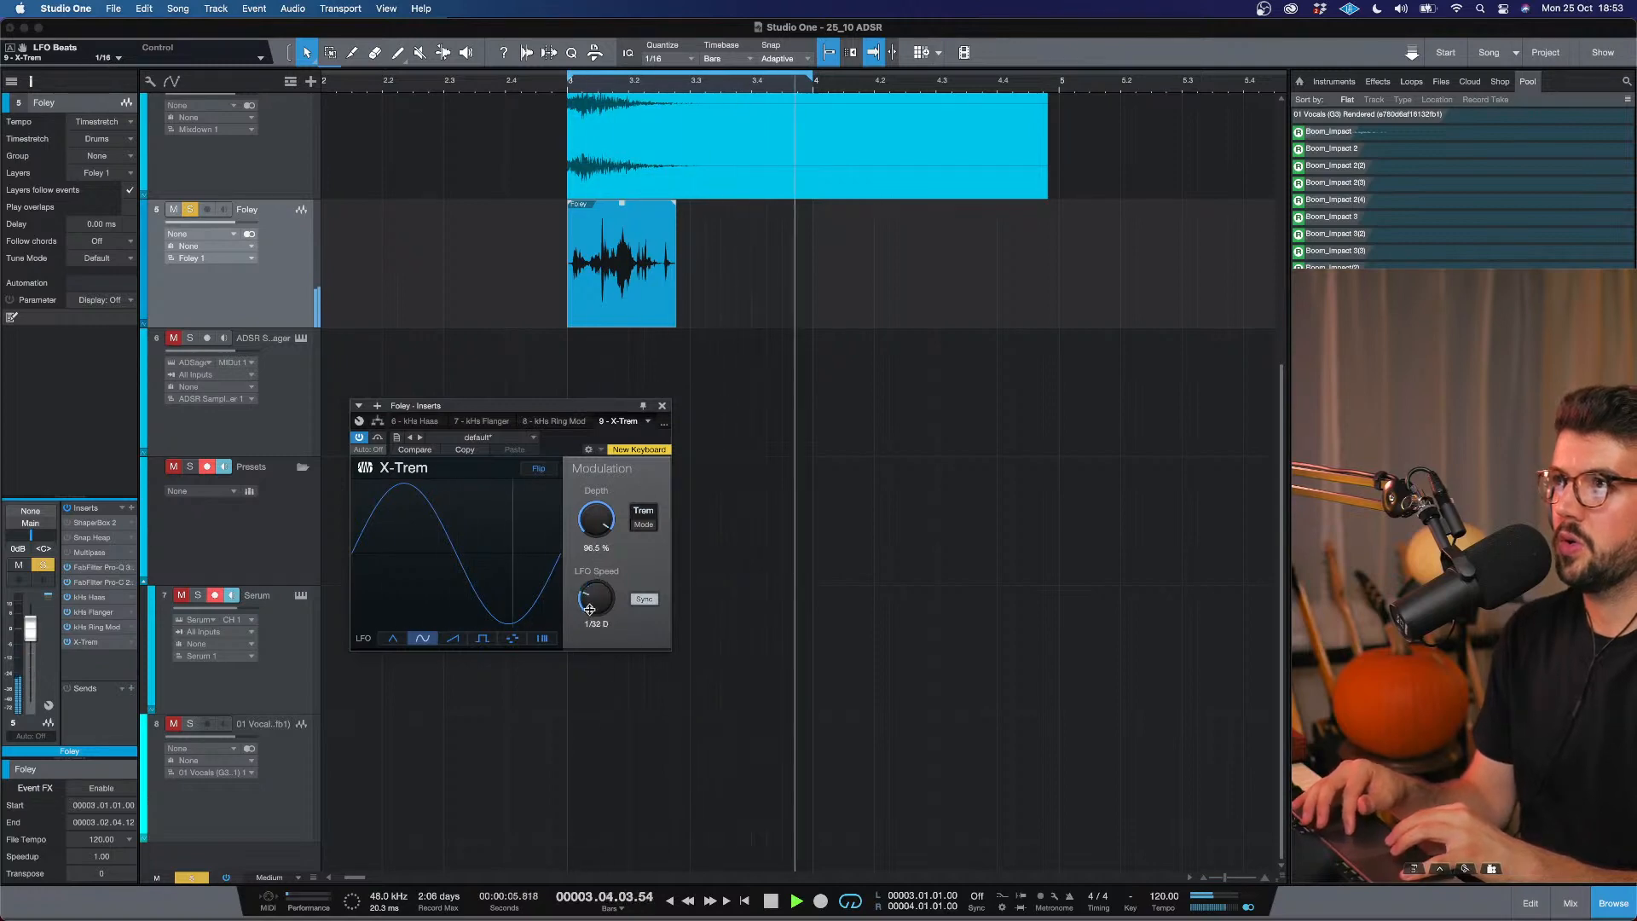
drag(596, 583, 589, 608)
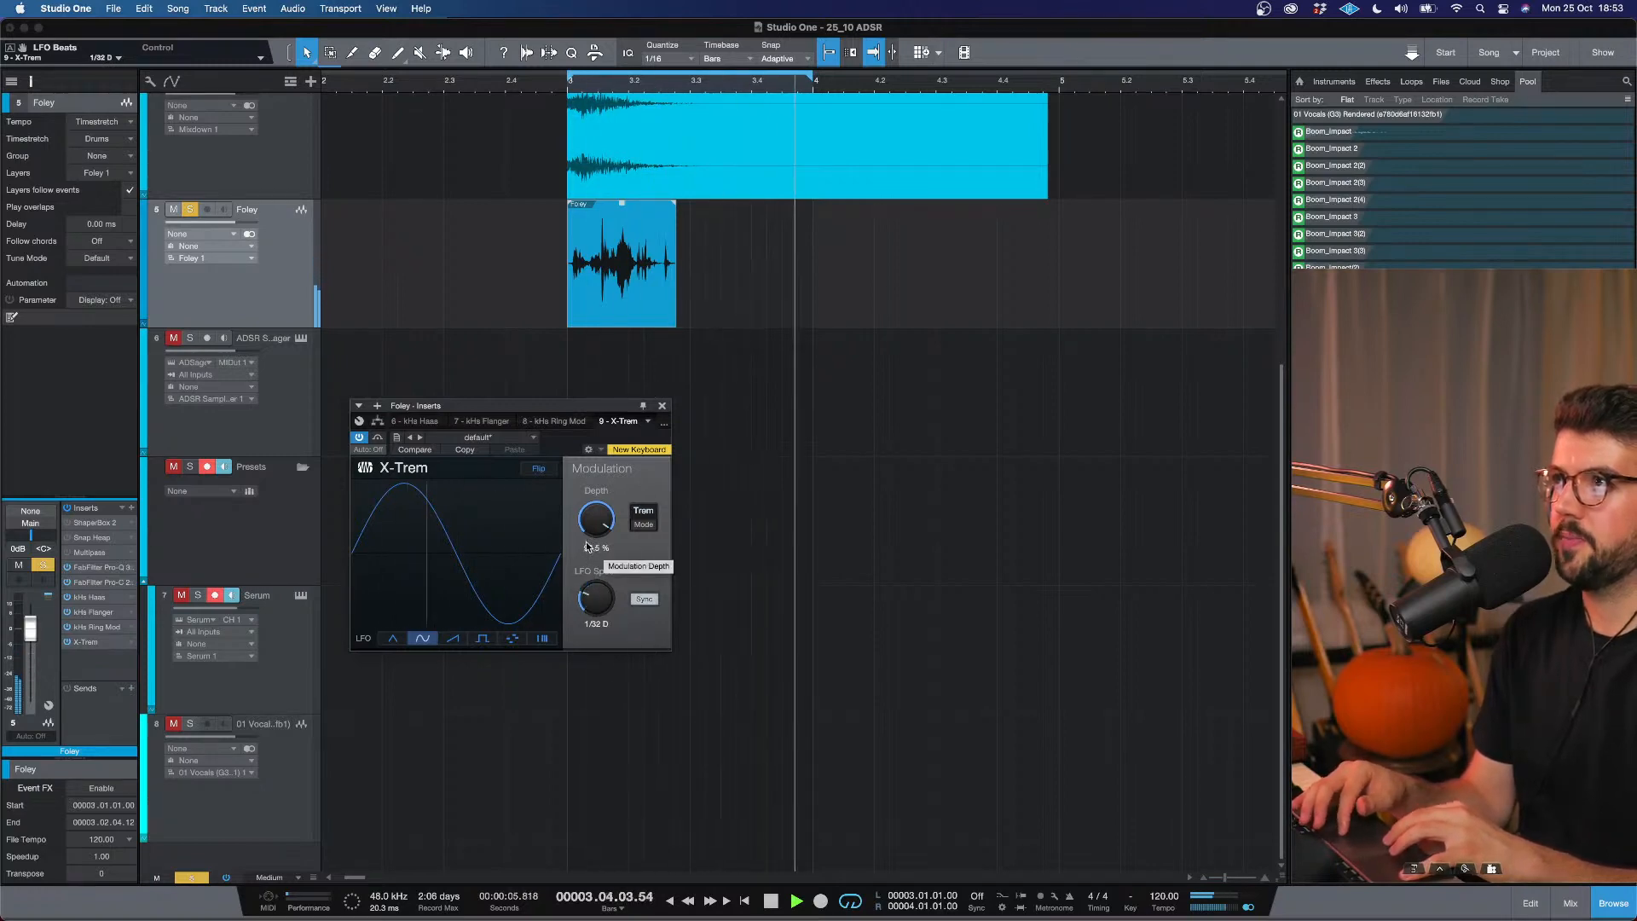
key(space)
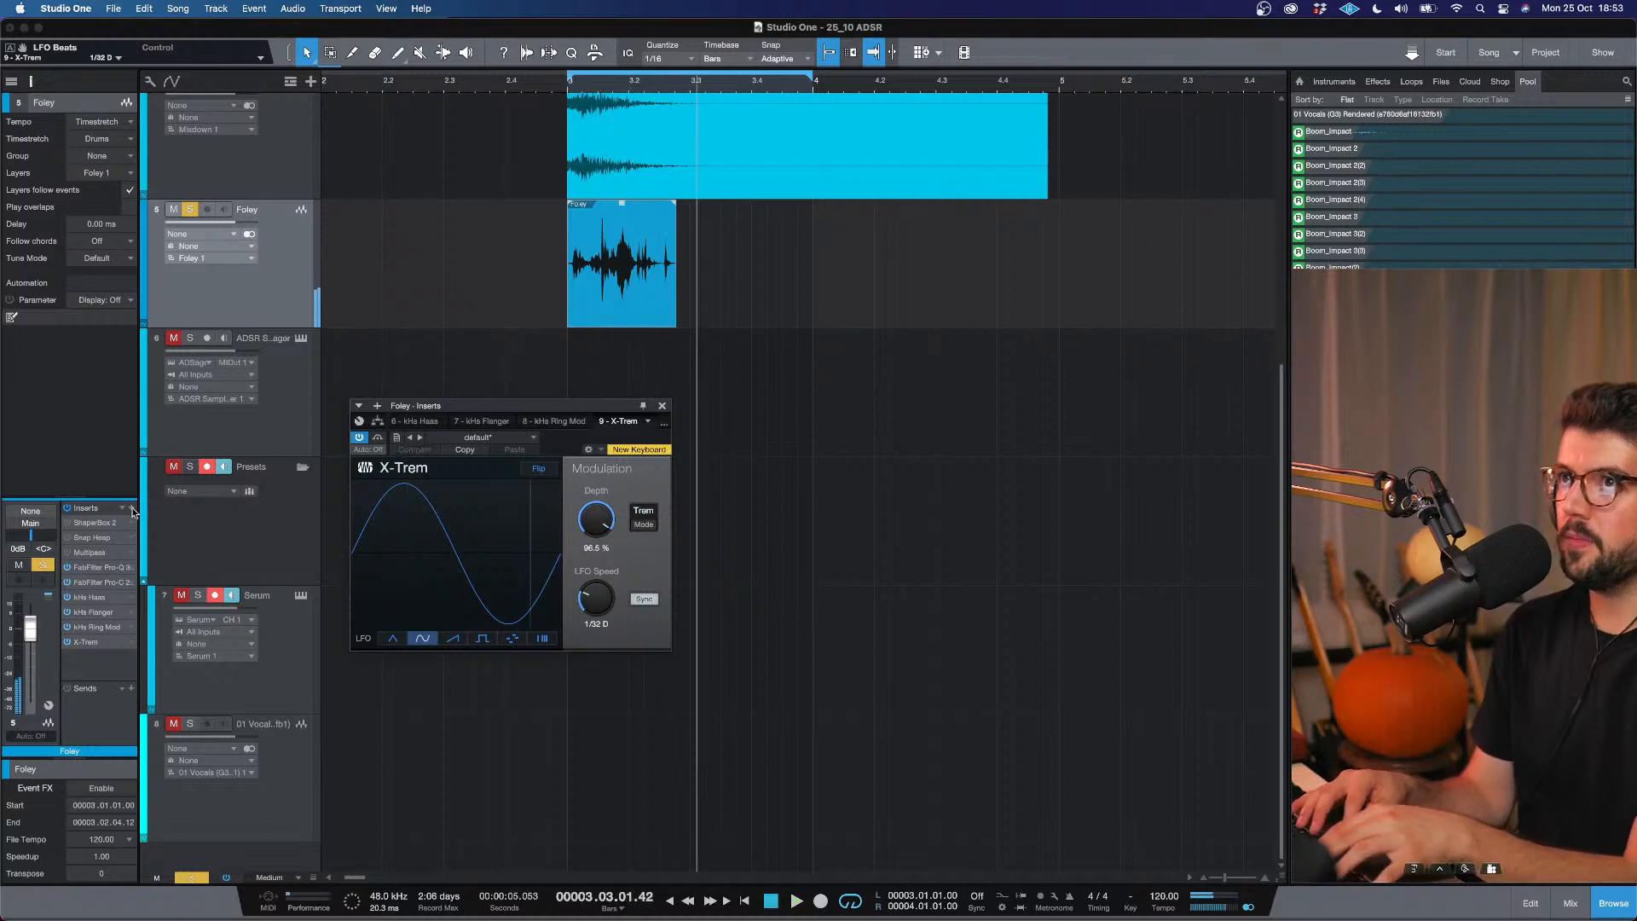
Insert the RedlightDist distortion on the Foley track after X-Trem.
click(133, 509)
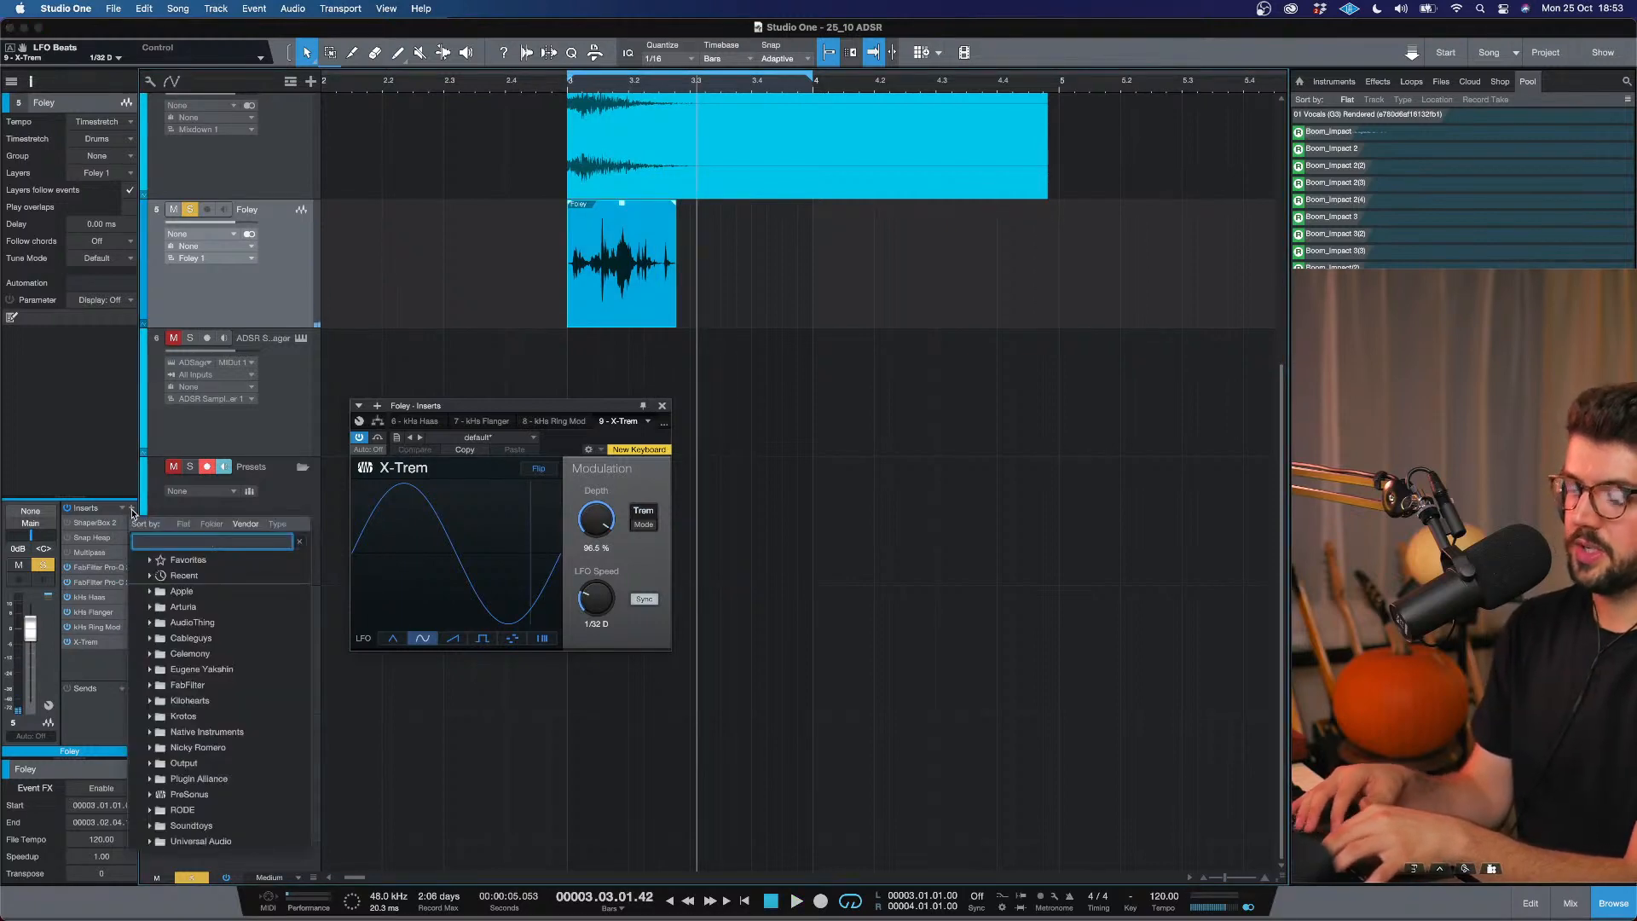
text(red)
key(Return)
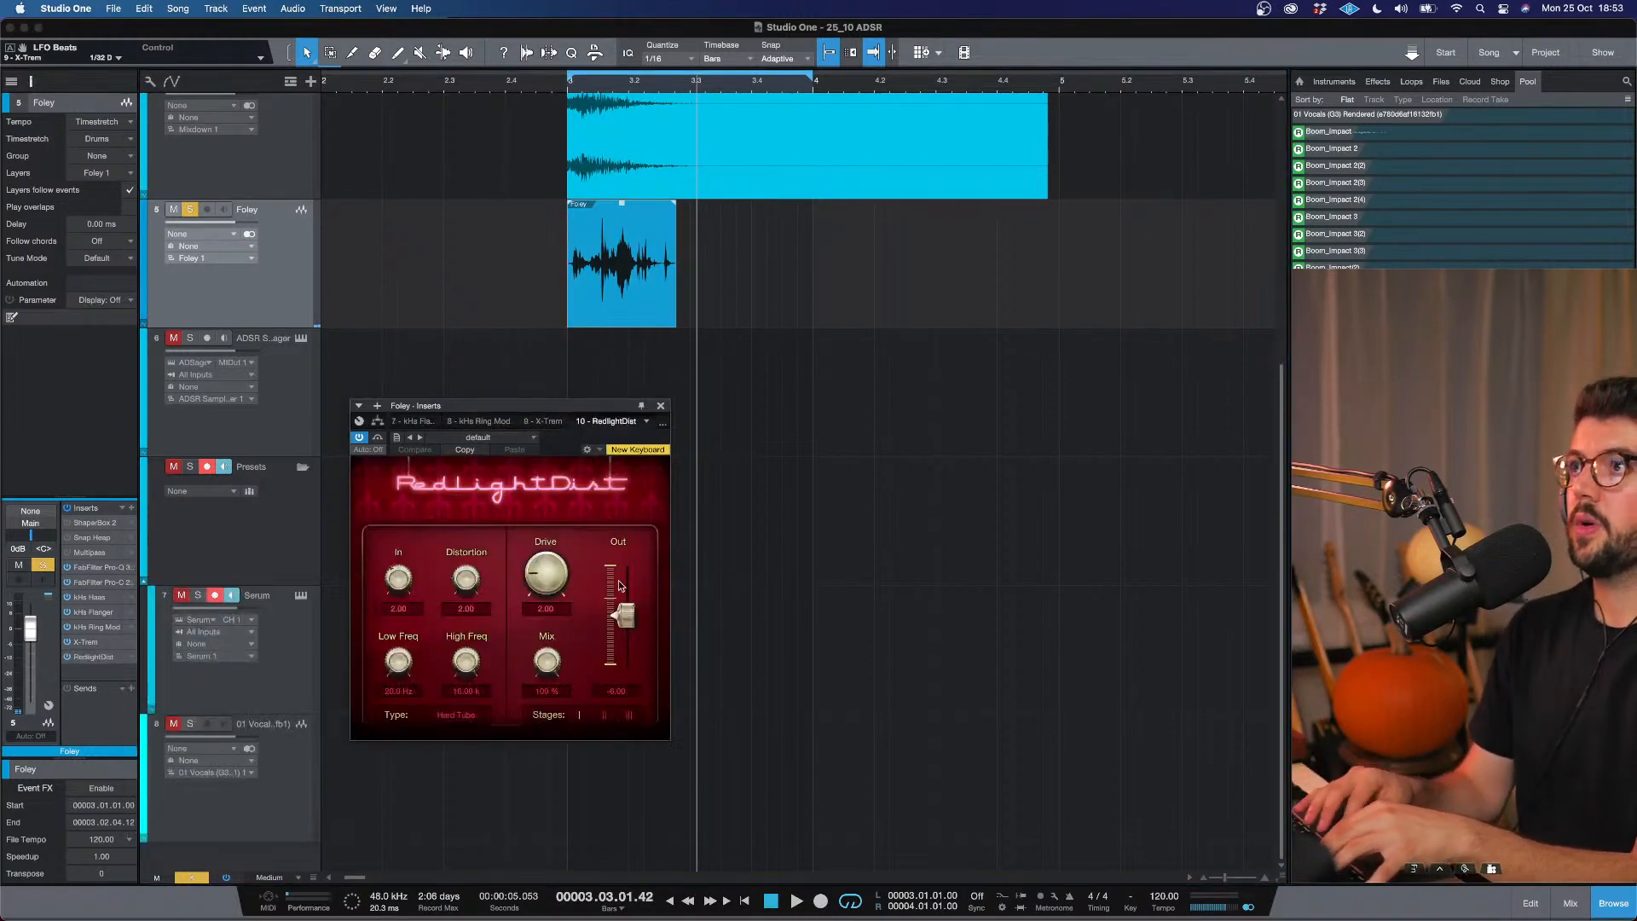
Lower RedlightDist's mix and set its low frequency to 102 Hz and distortion to 2.75 during playback.
key(space)
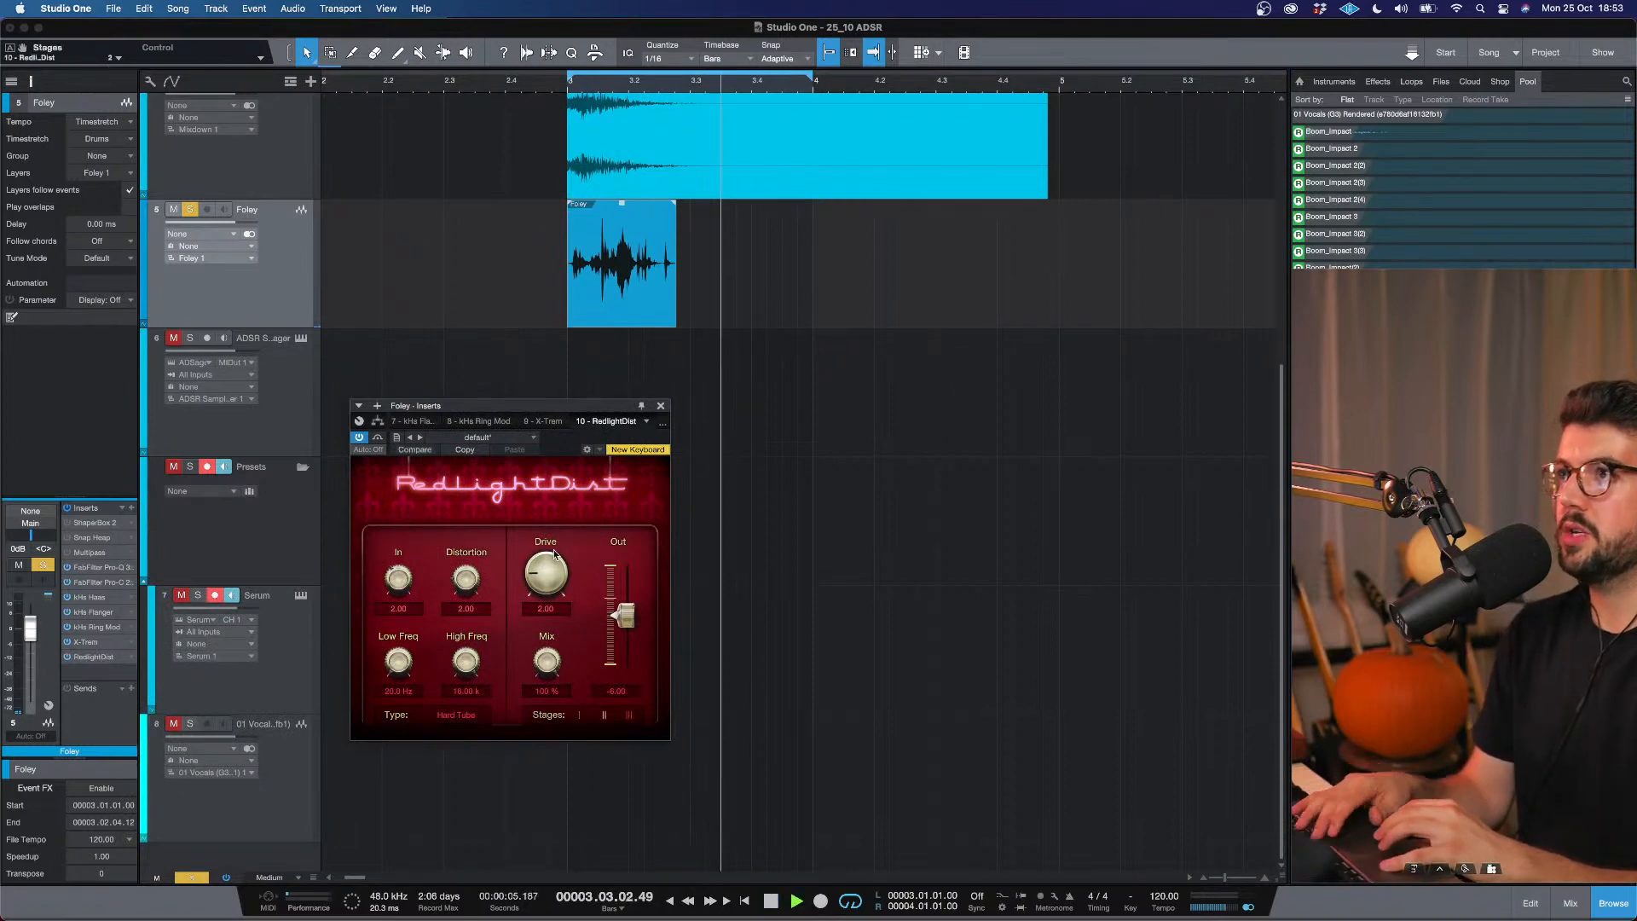
mouse_move(544, 708)
mouse_down()
mouse_move(541, 743)
mouse_move(535, 730)
mouse_up()
drag(393, 664, 396, 636)
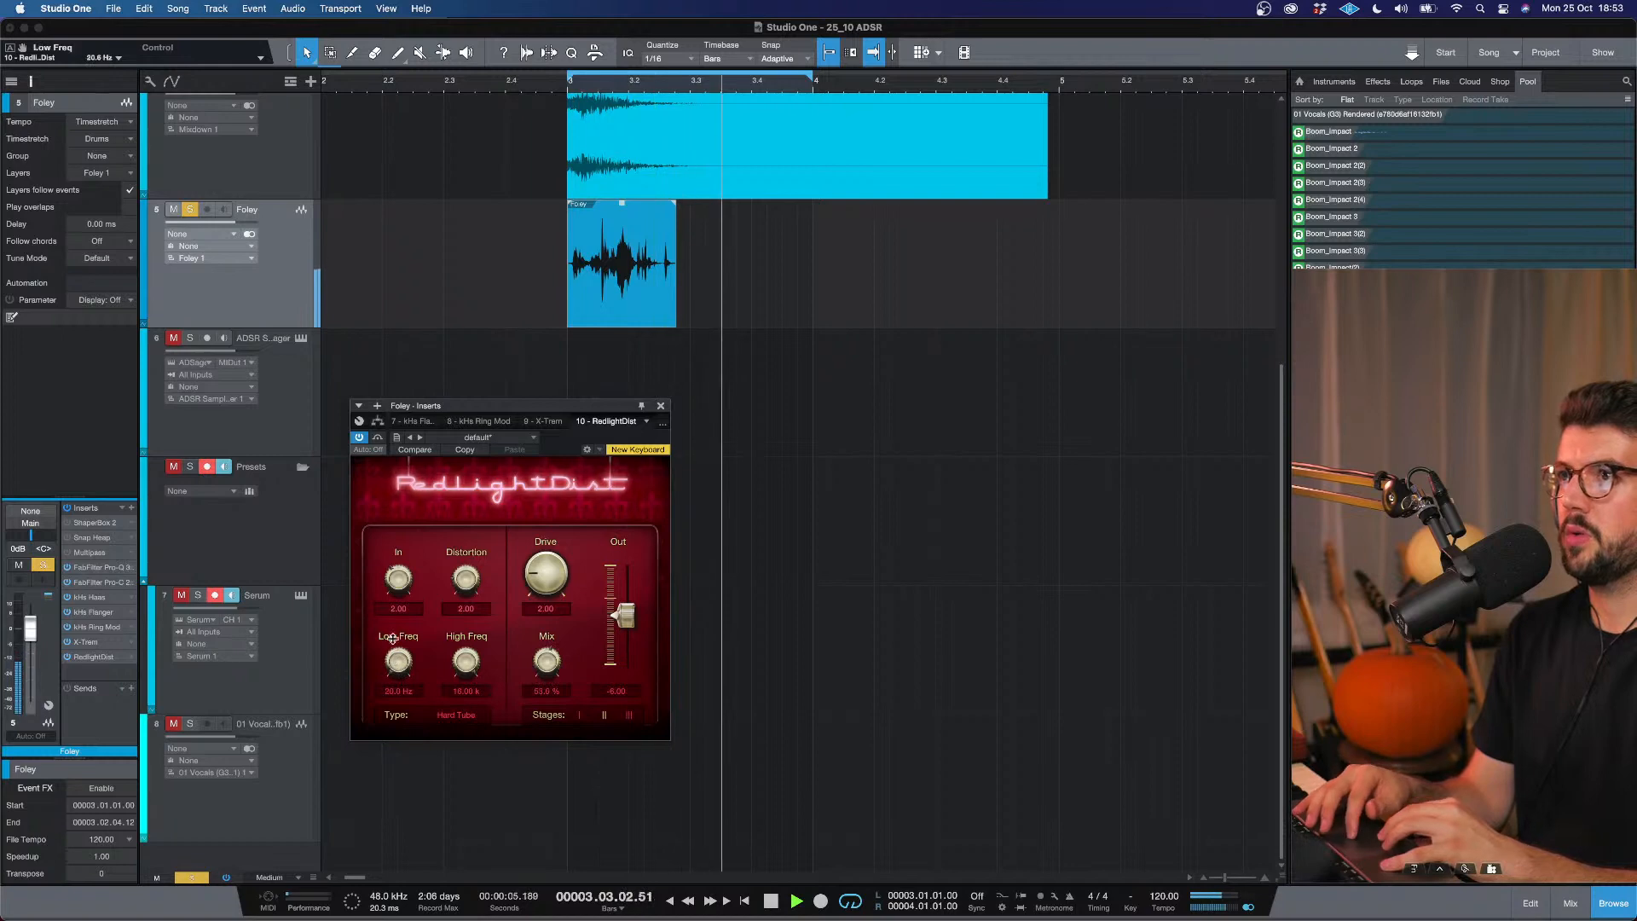
drag(465, 579, 471, 569)
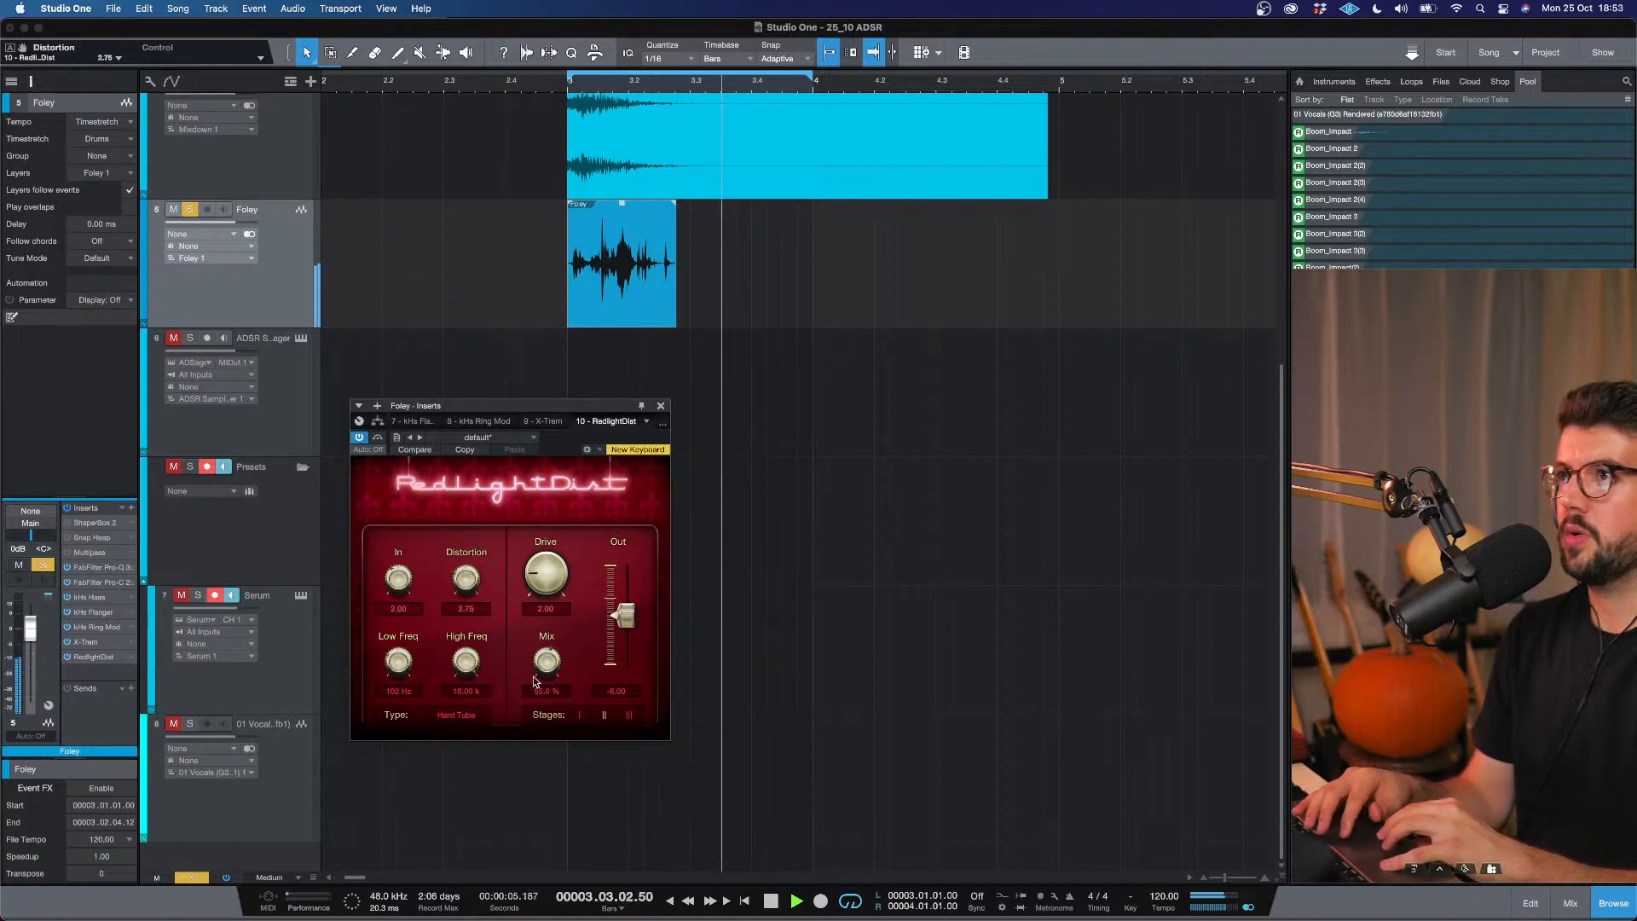
Lower RedlightDist's output gain and audition the Foley track from the start of bar 3.
key(space)
drag(633, 616, 621, 624)
key(space)
key(space)
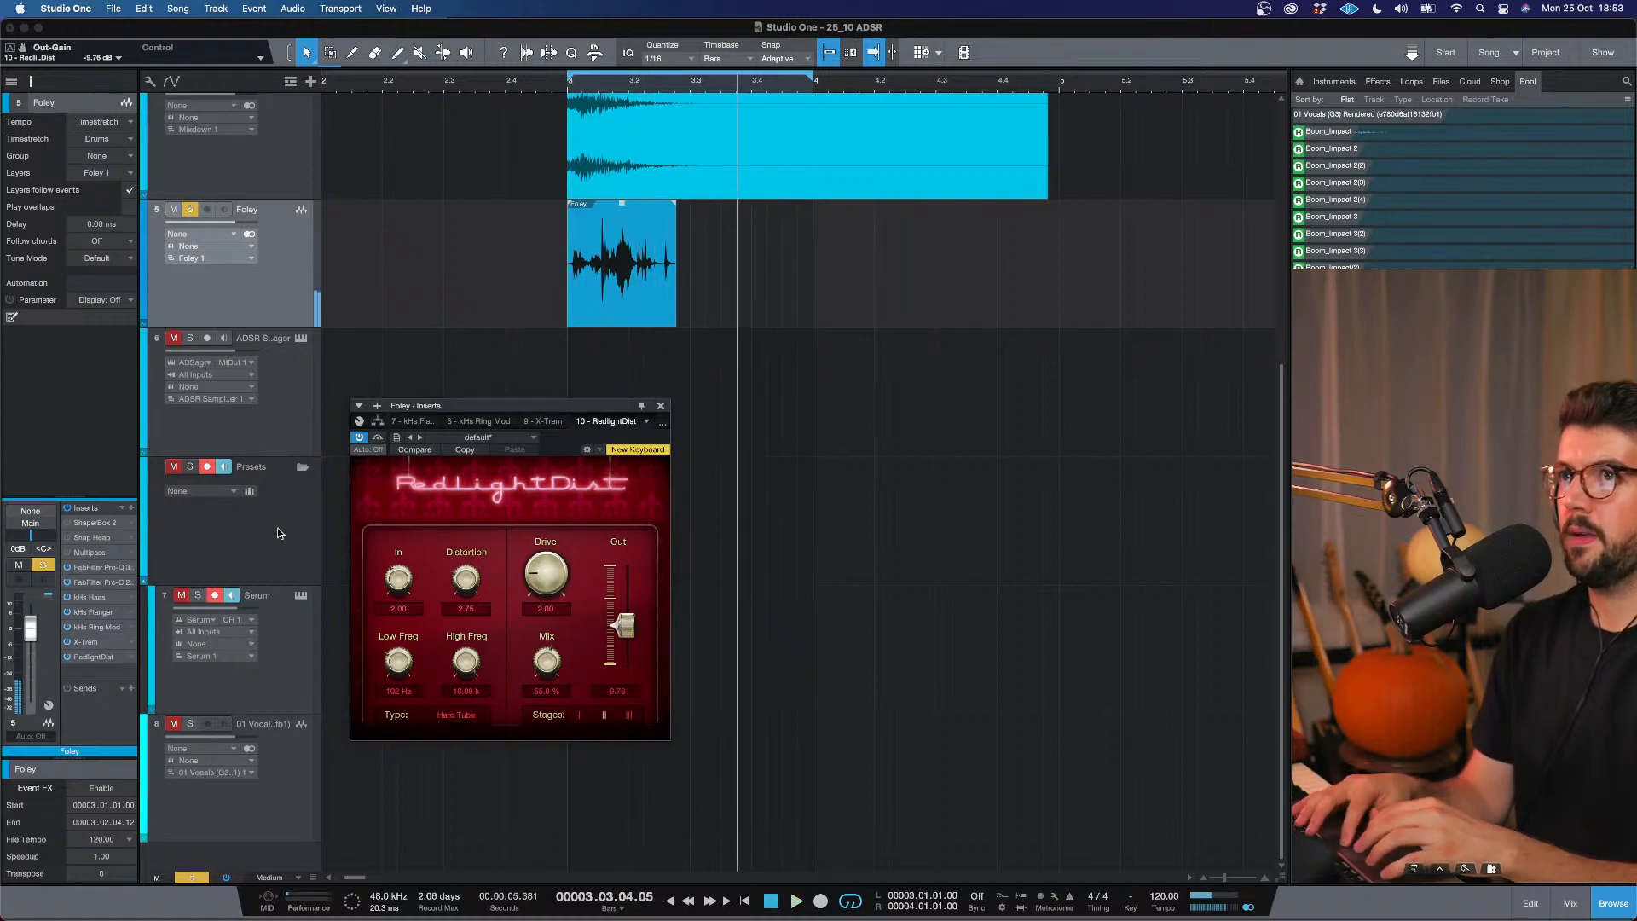
Insert the FabFilter Pro-R reverb on the Foley track after RedlightDist.
click(132, 508)
text(pro-r)
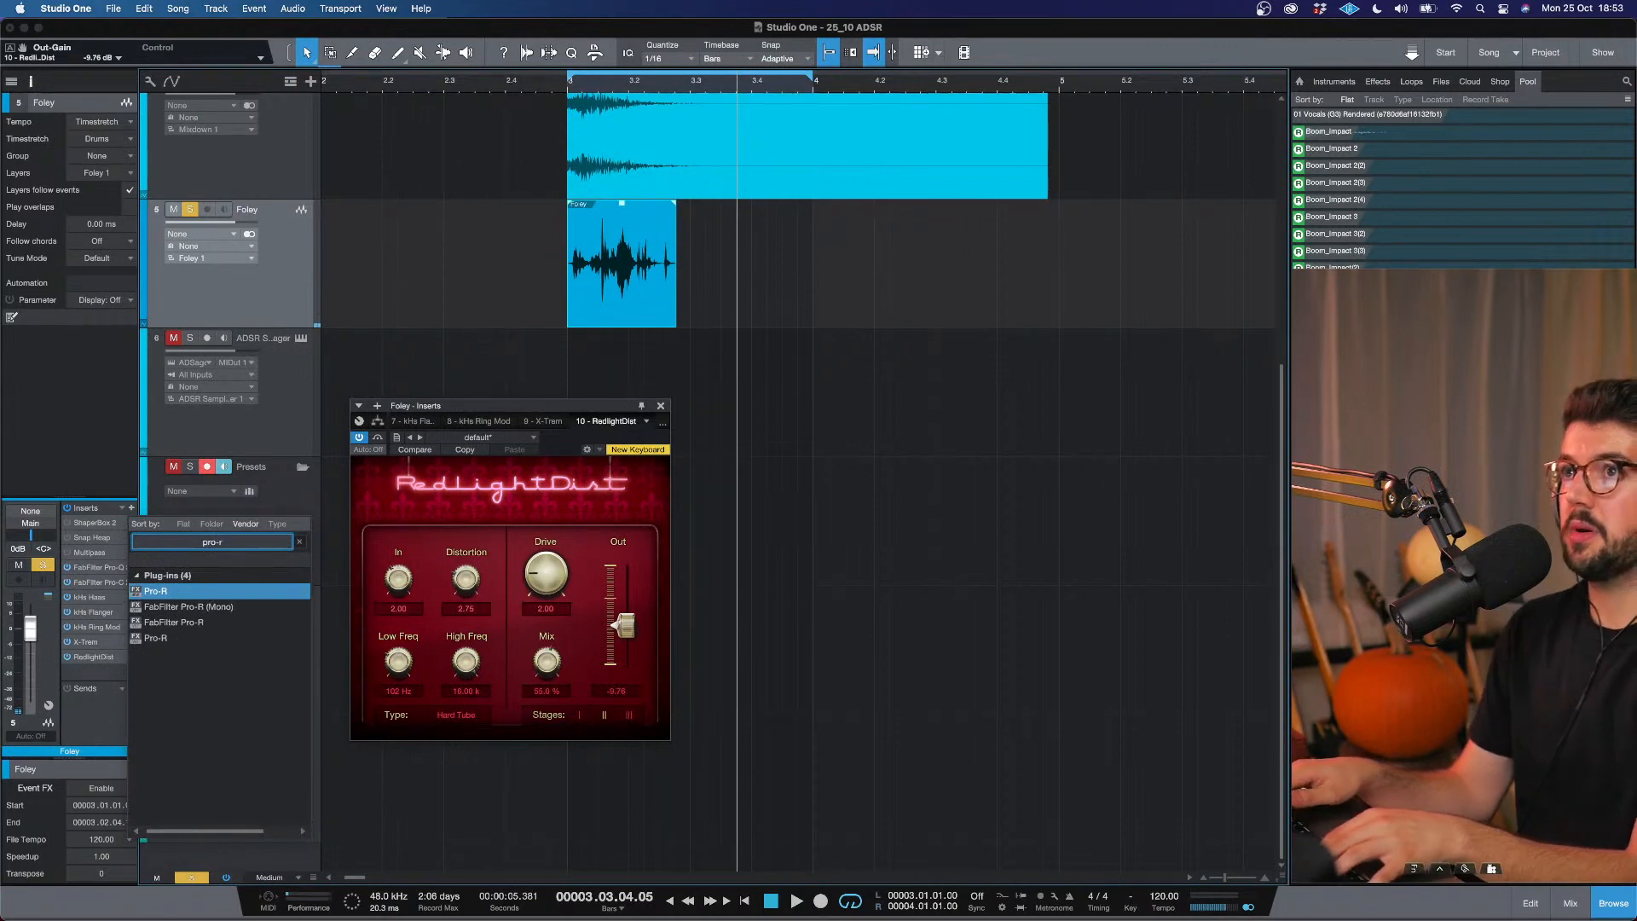
key(Return)
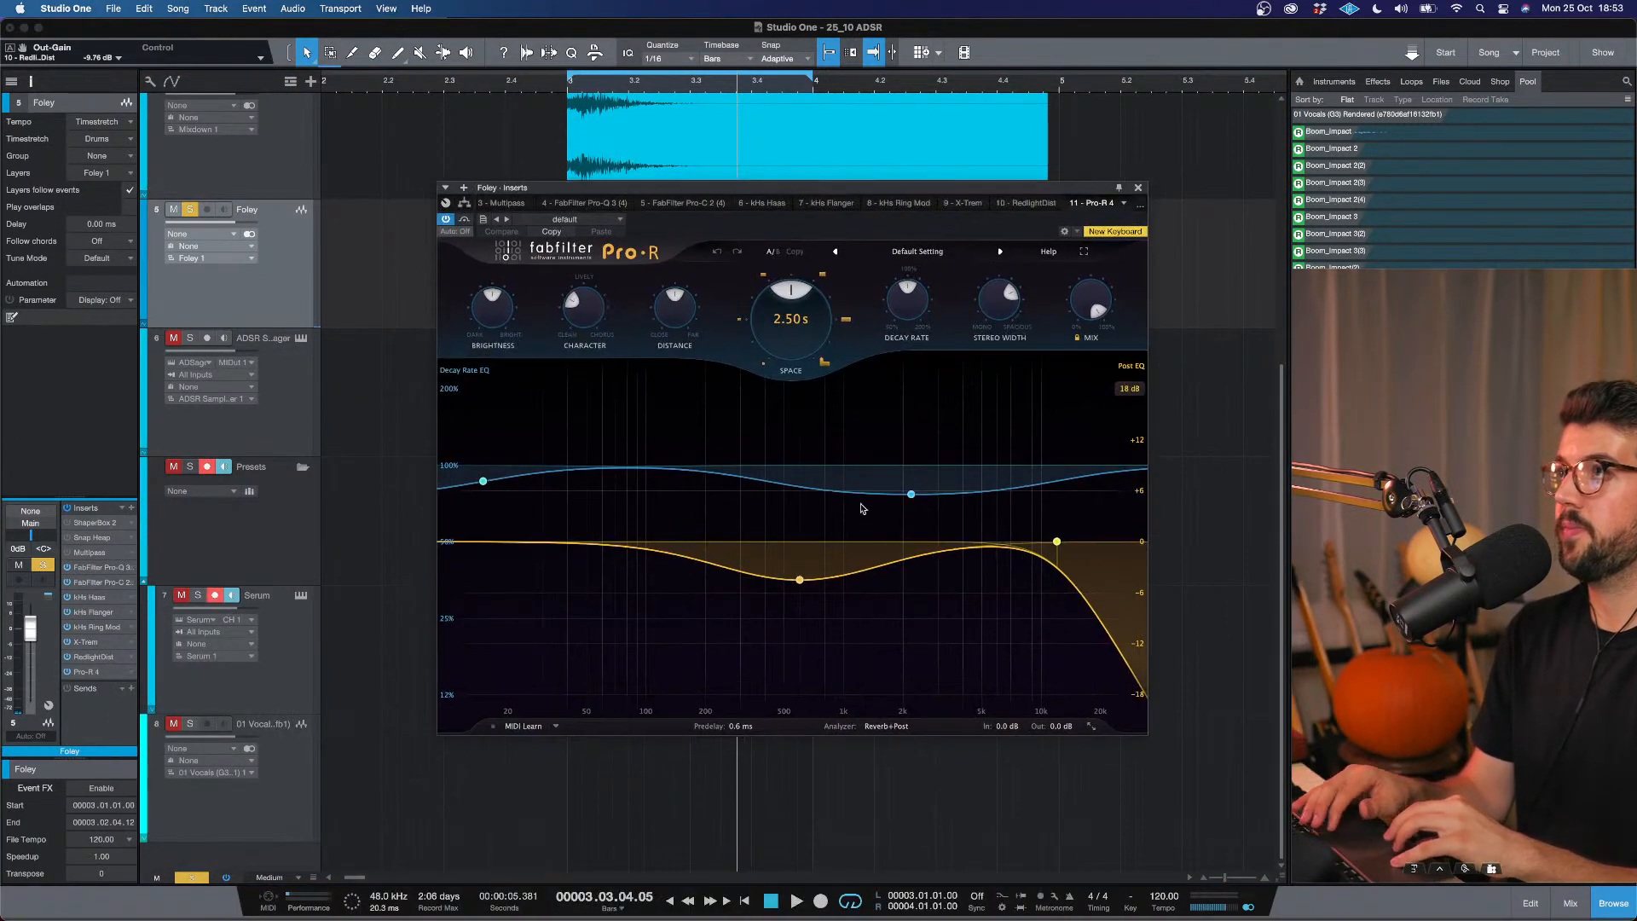
In Pro-R's Post EQ, remove the mid dip, move the high cut further up and add a low cut at about 265 Hz.
click(833, 598)
drag(1056, 541, 1109, 541)
key(space)
drag(451, 542, 730, 543)
Set Pro-R's space to 0.90 s, reduce its distance and set the mix to 25.51% while auditioning, and close the plugin.
mouse_move(1099, 316)
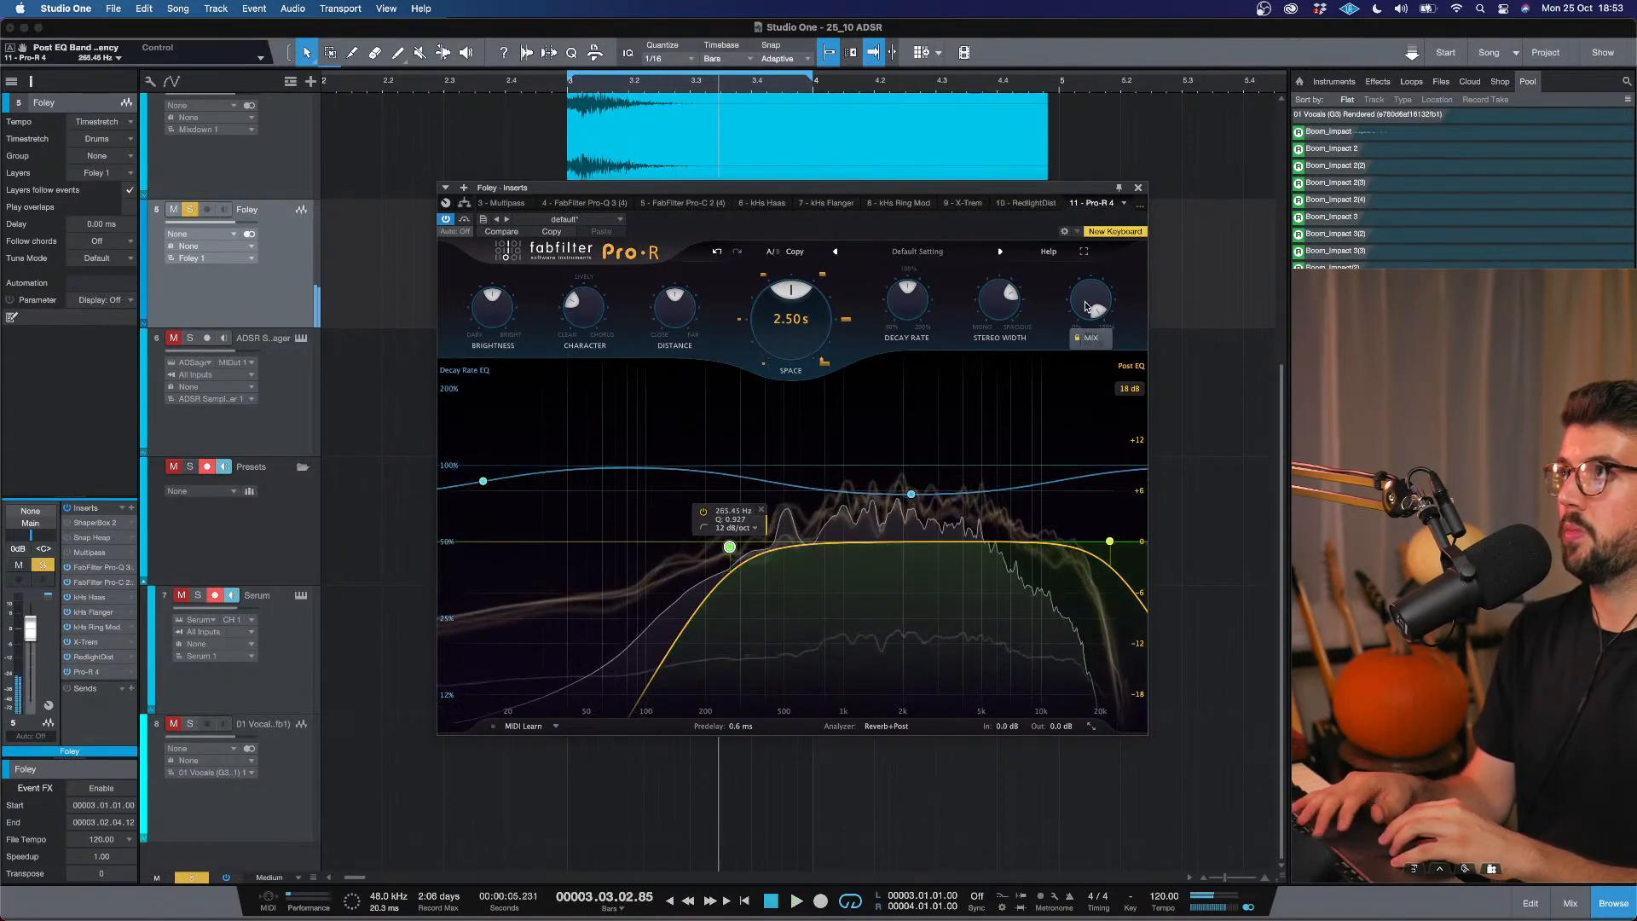
drag(1098, 316, 1079, 281)
key(space)
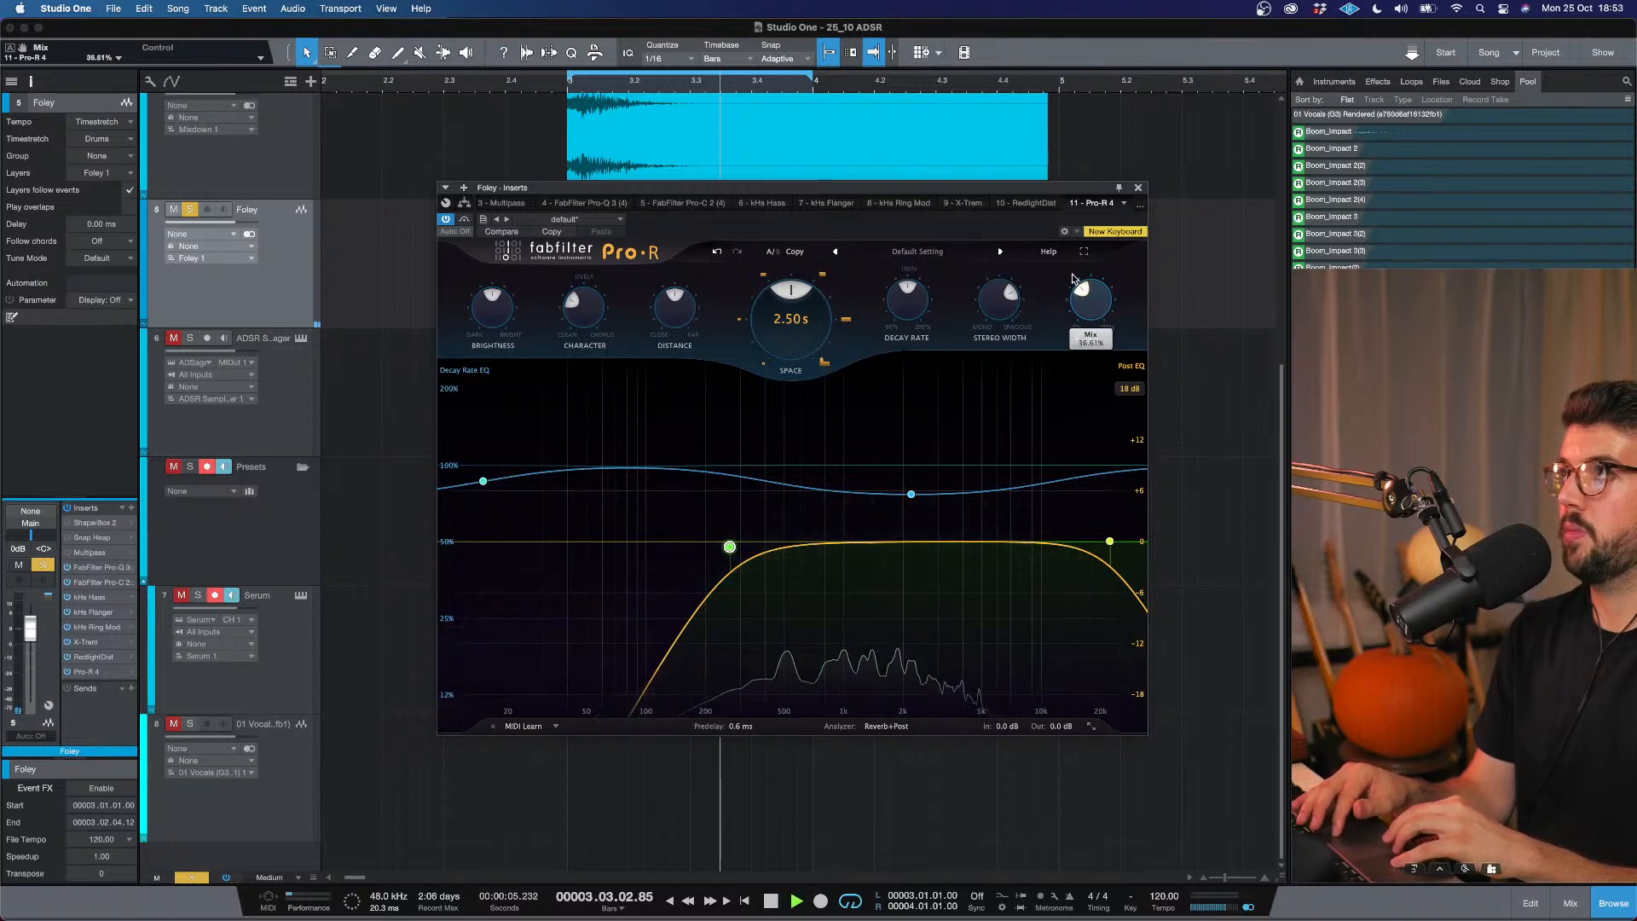
drag(778, 301, 658, 317)
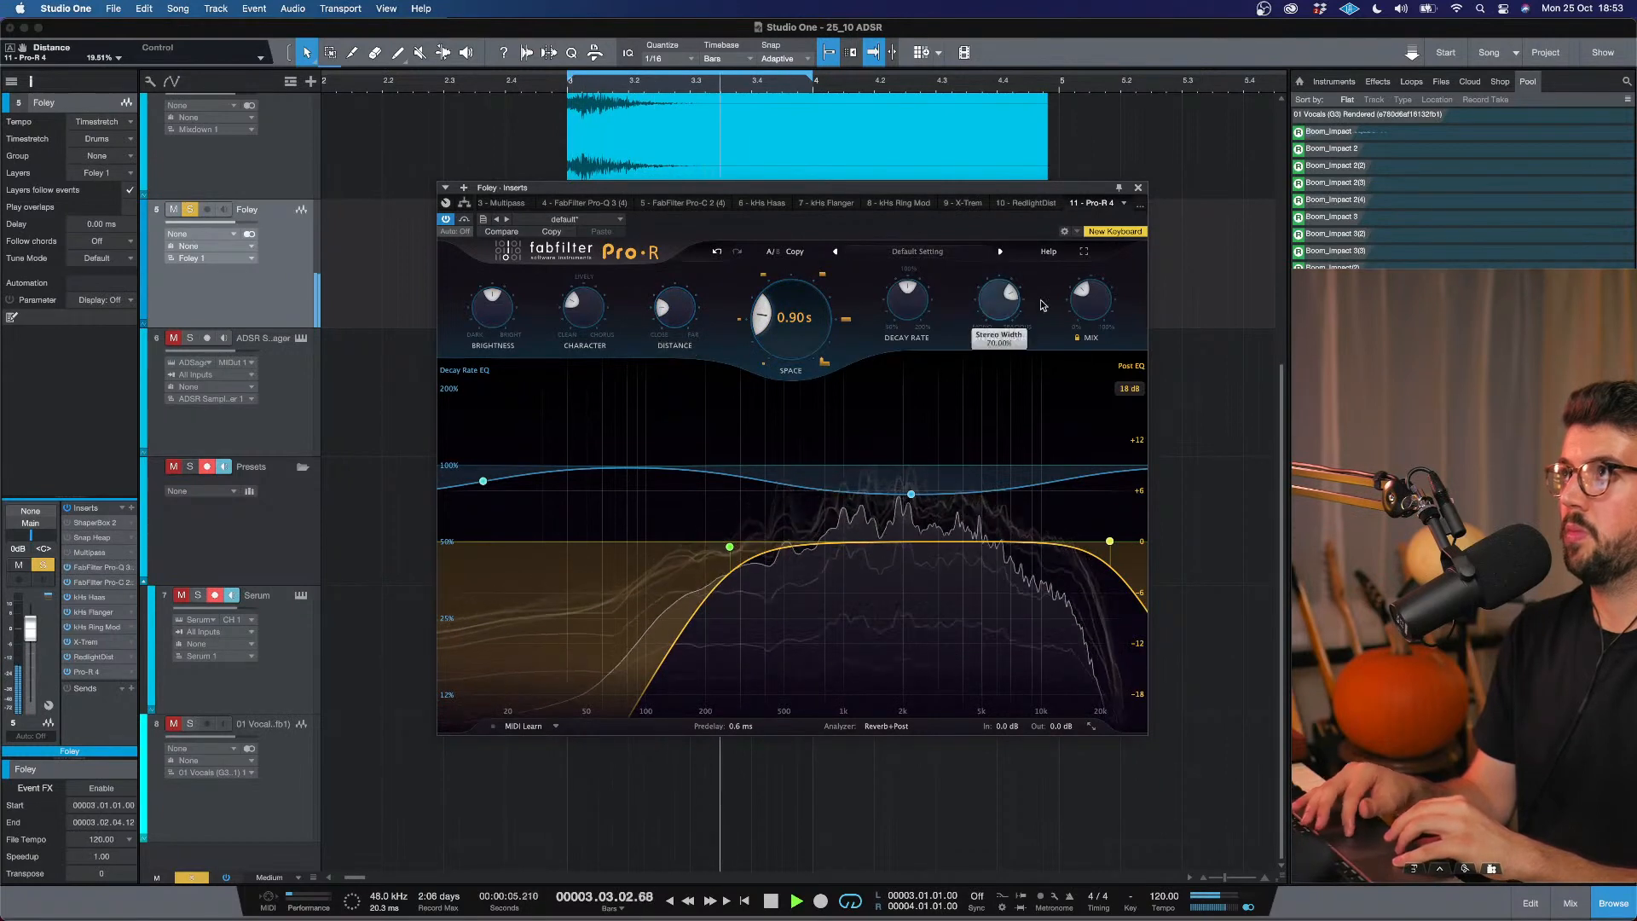
drag(1079, 296, 1077, 312)
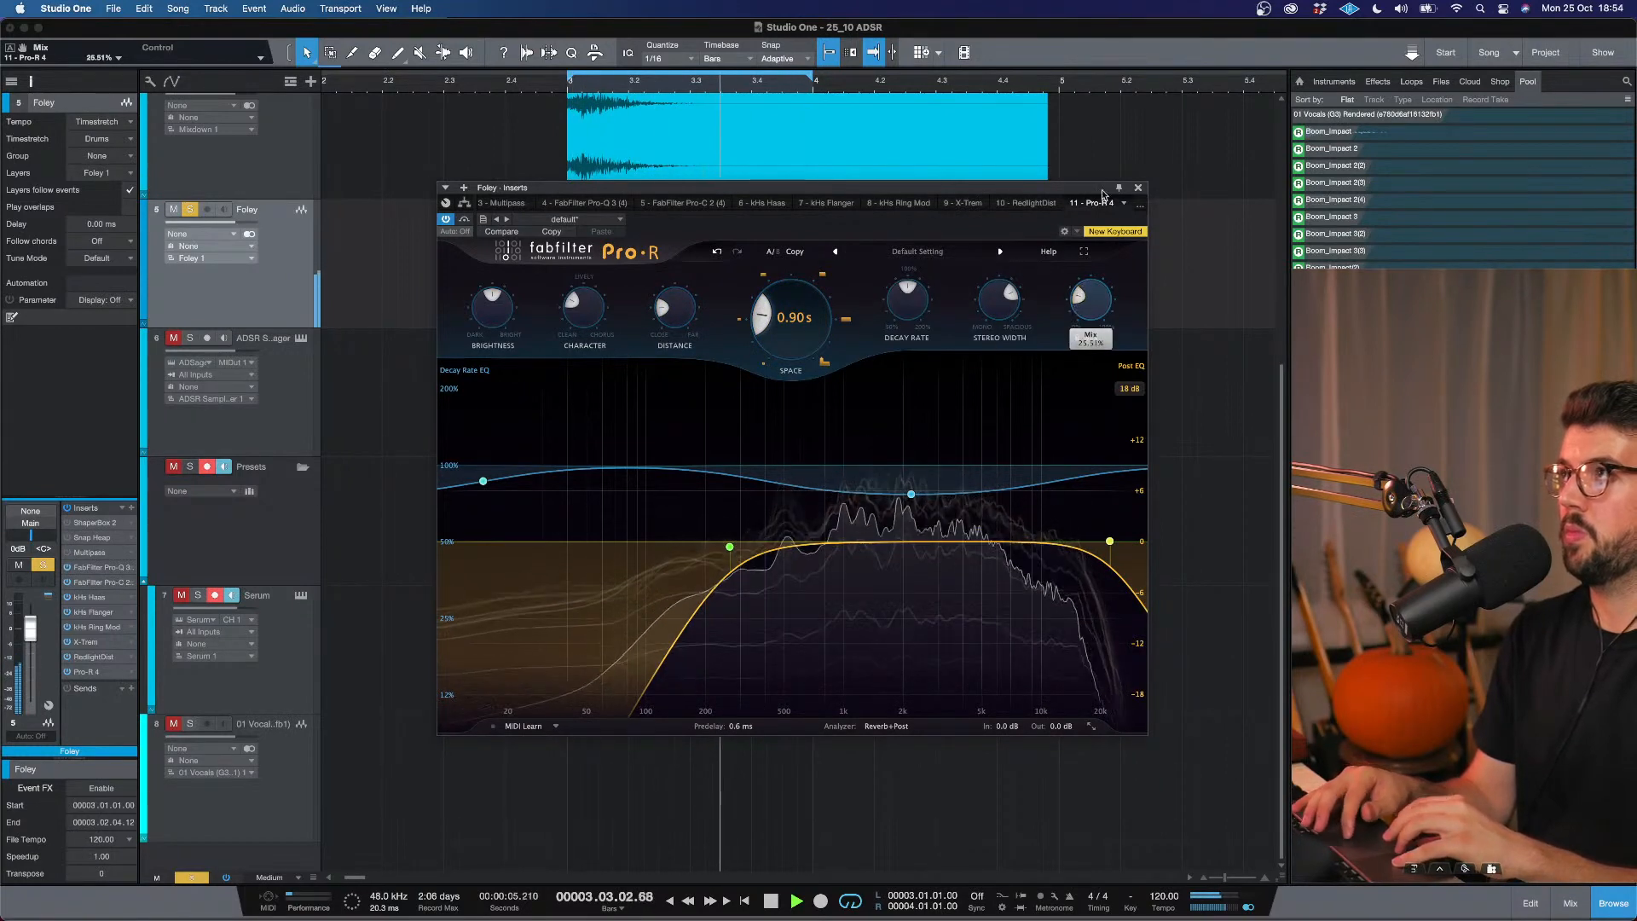
key(space)
click(1140, 188)
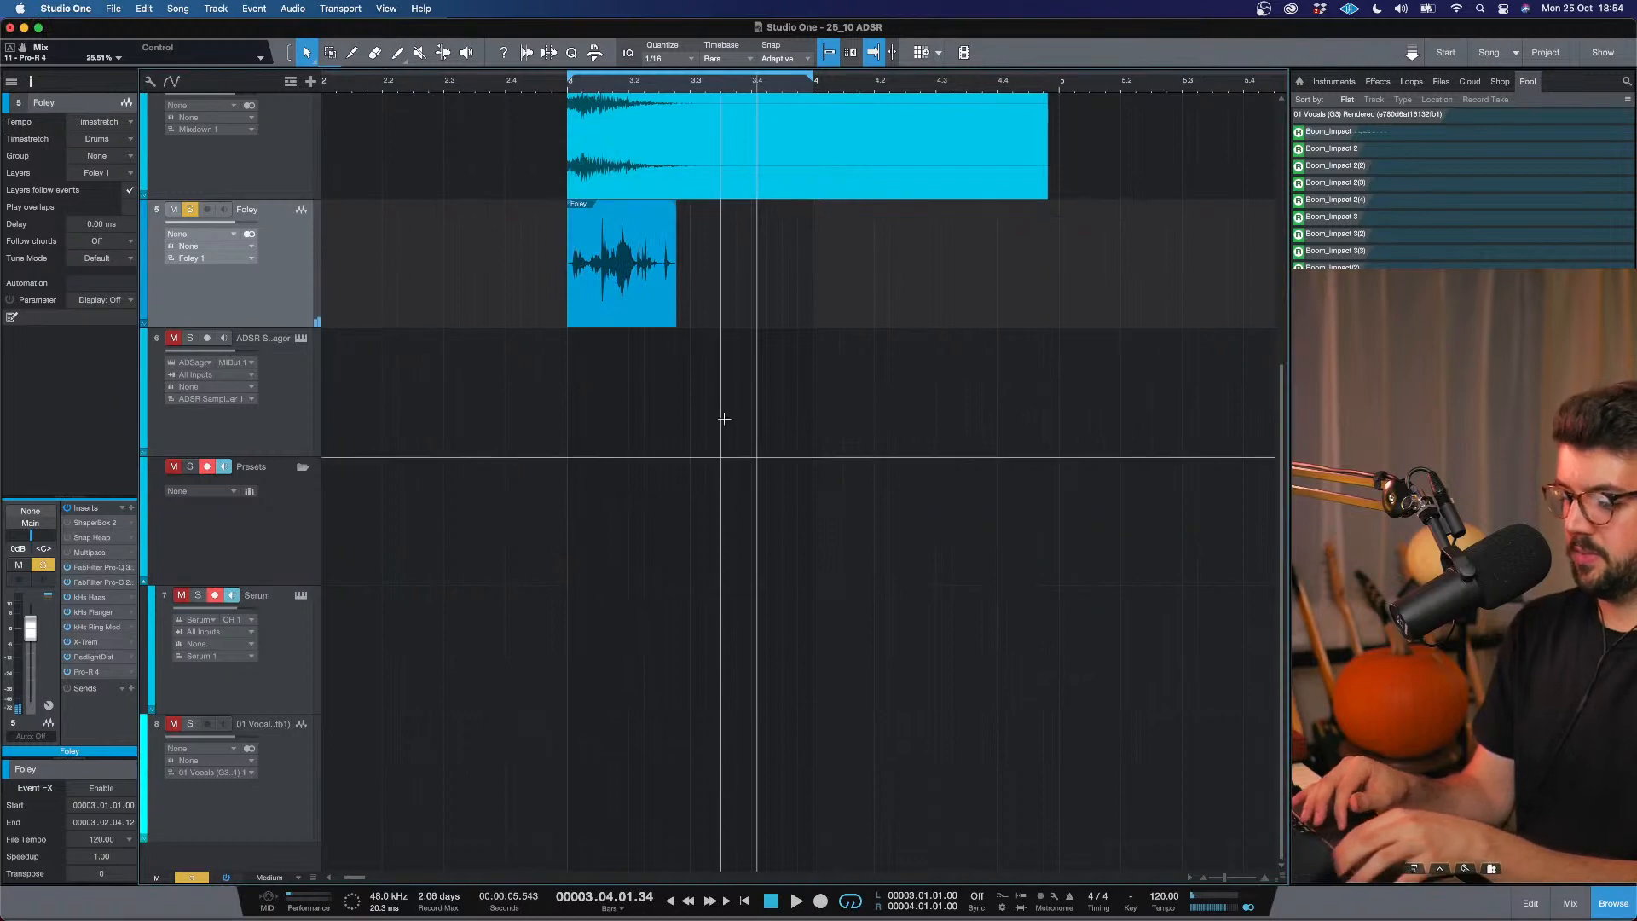
Enable ShaperBox 2 on the Foley track, add a Noise shaper using White Noise and set its mix to 38%.
double_click(94, 526)
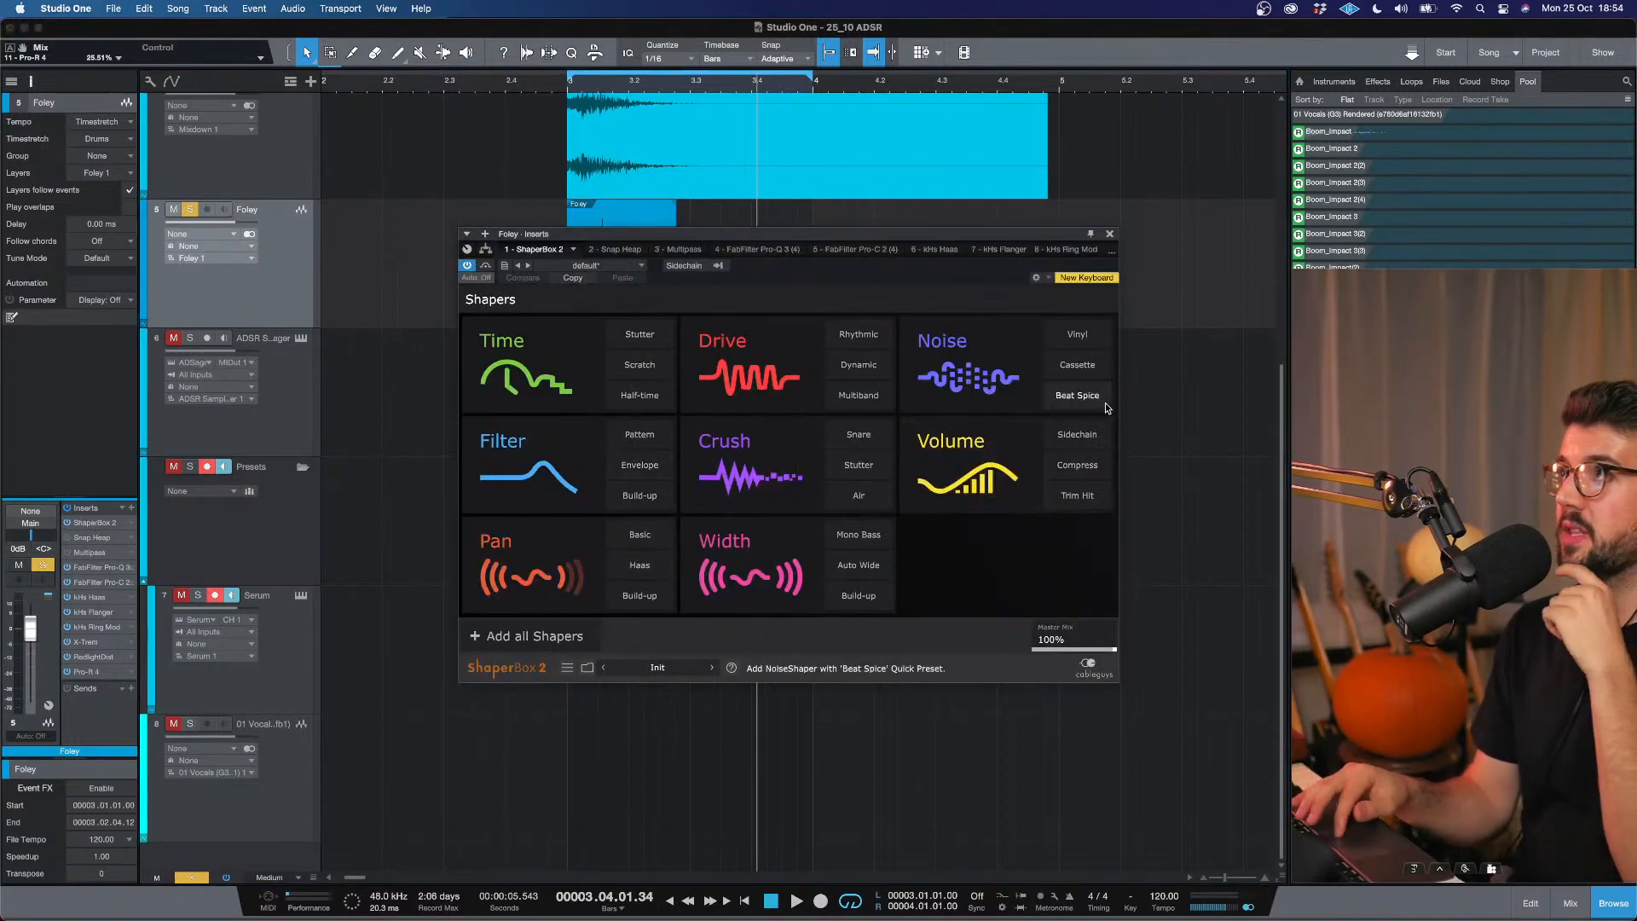
click(1000, 341)
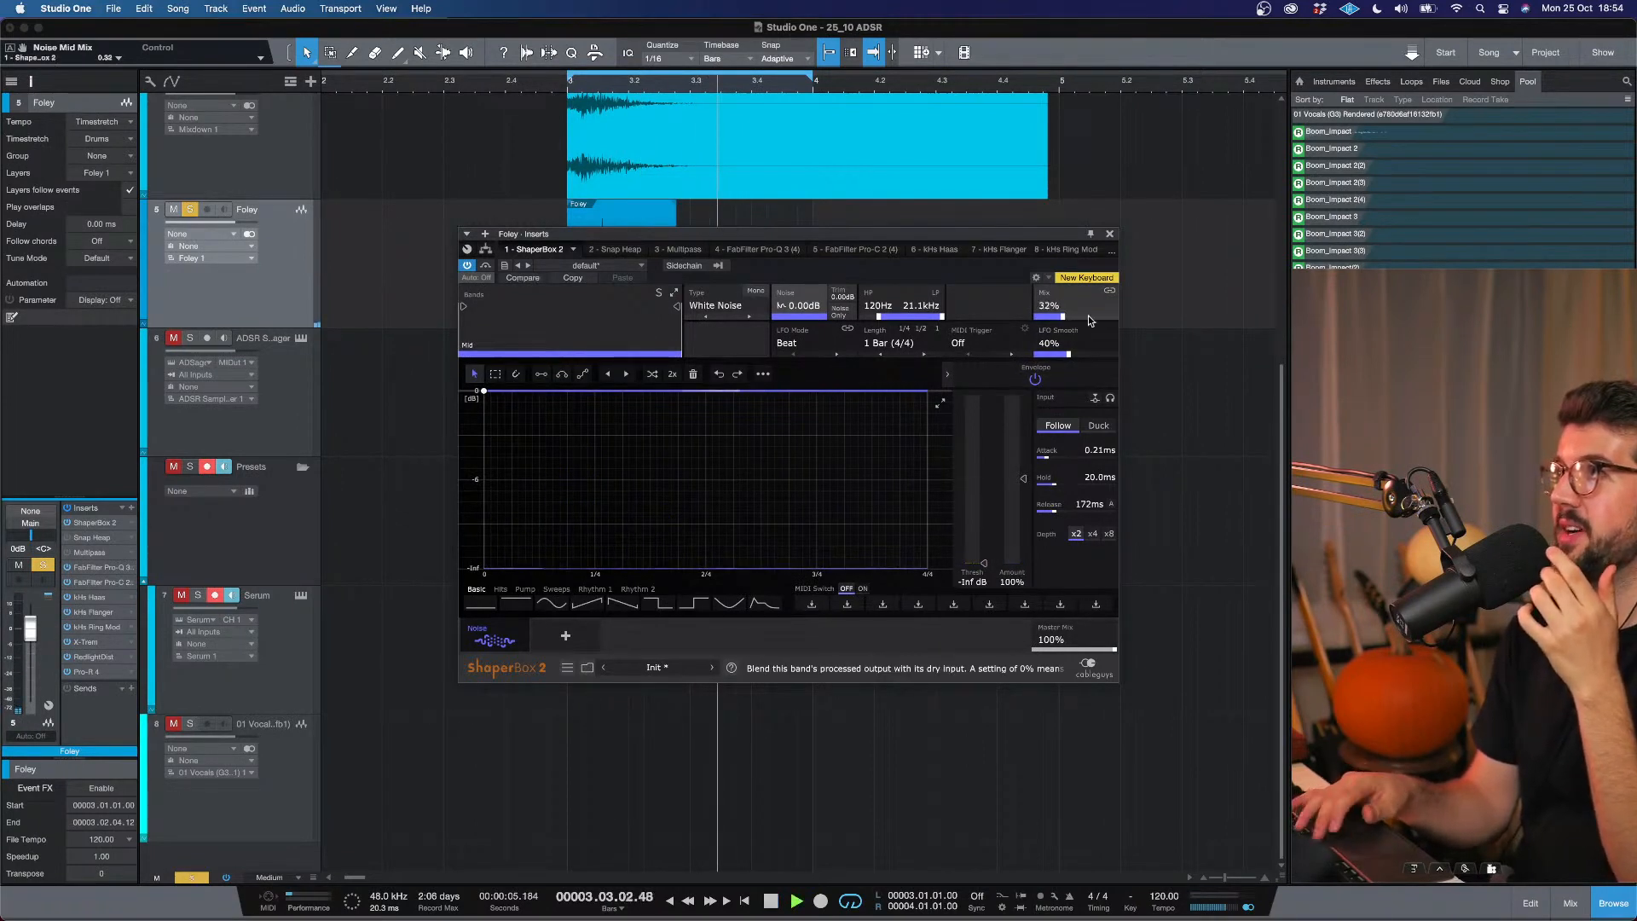
drag(1088, 321, 1090, 317)
key(space)
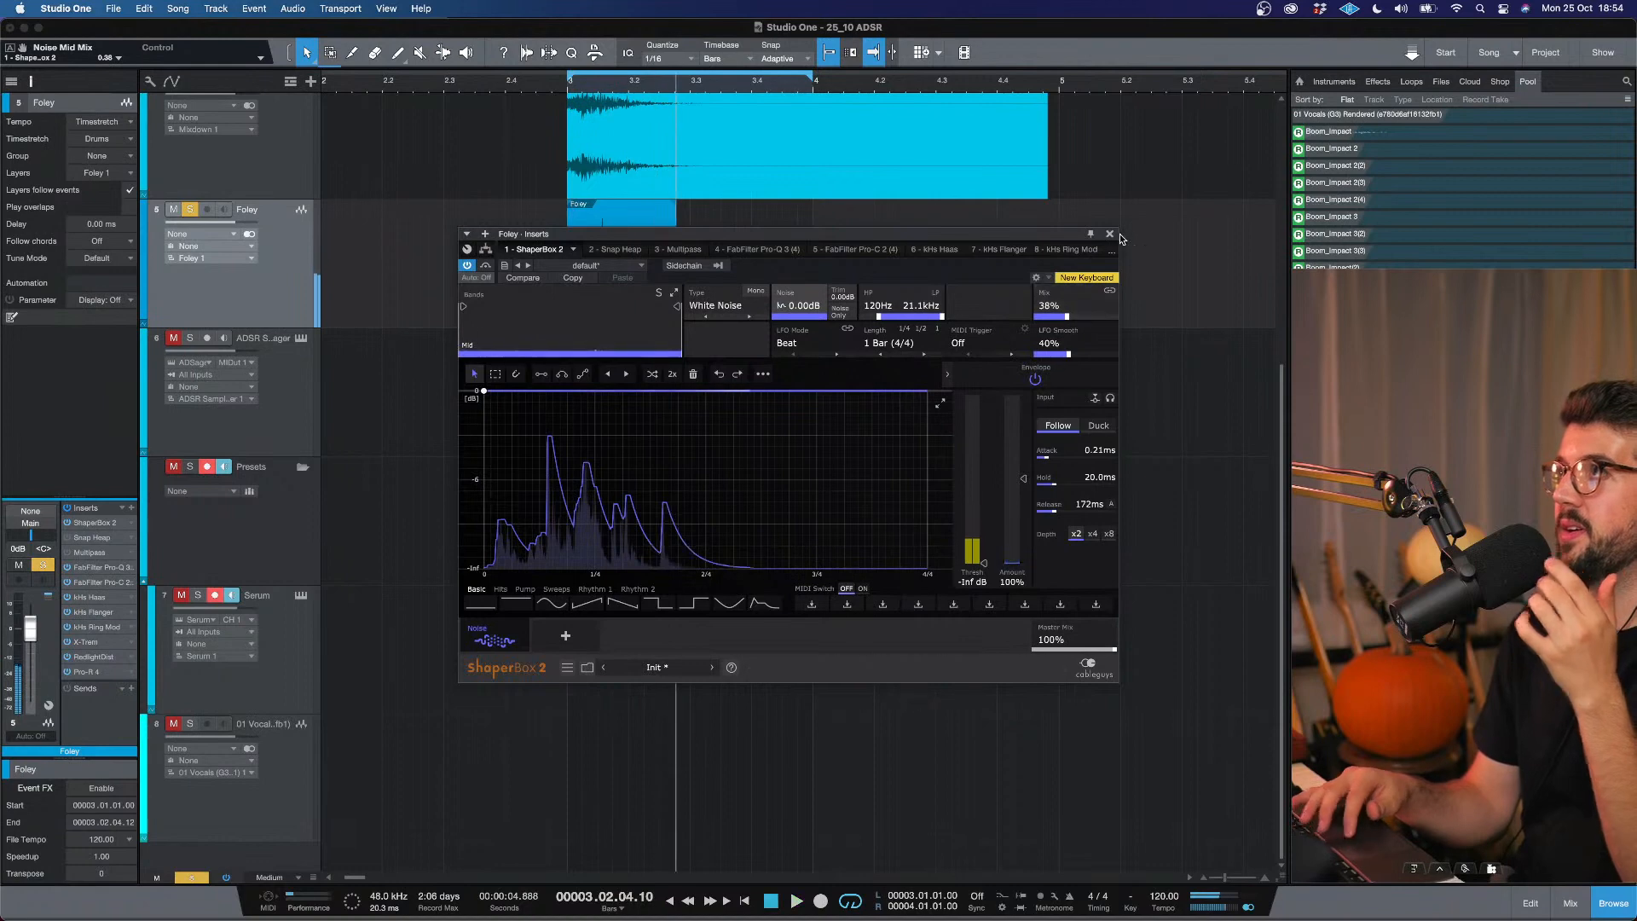
Close ShaperBox, return the playback position to the start of bar 3 and unsolo the Foley track.
click(1110, 234)
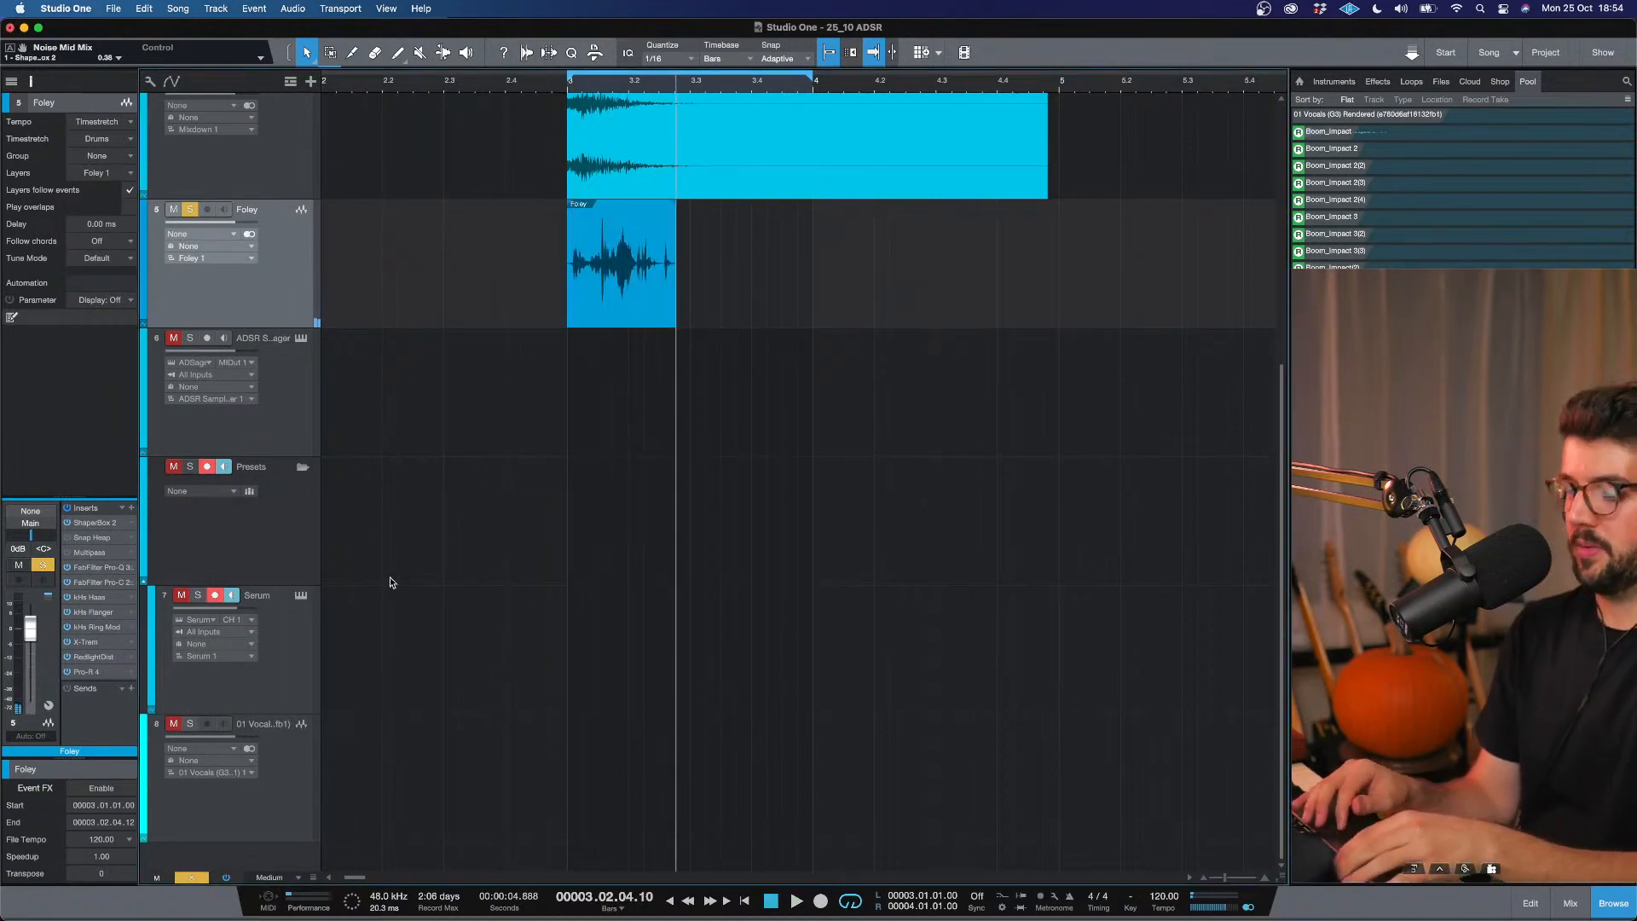
click(571, 83)
scroll(420, 300, up, 5)
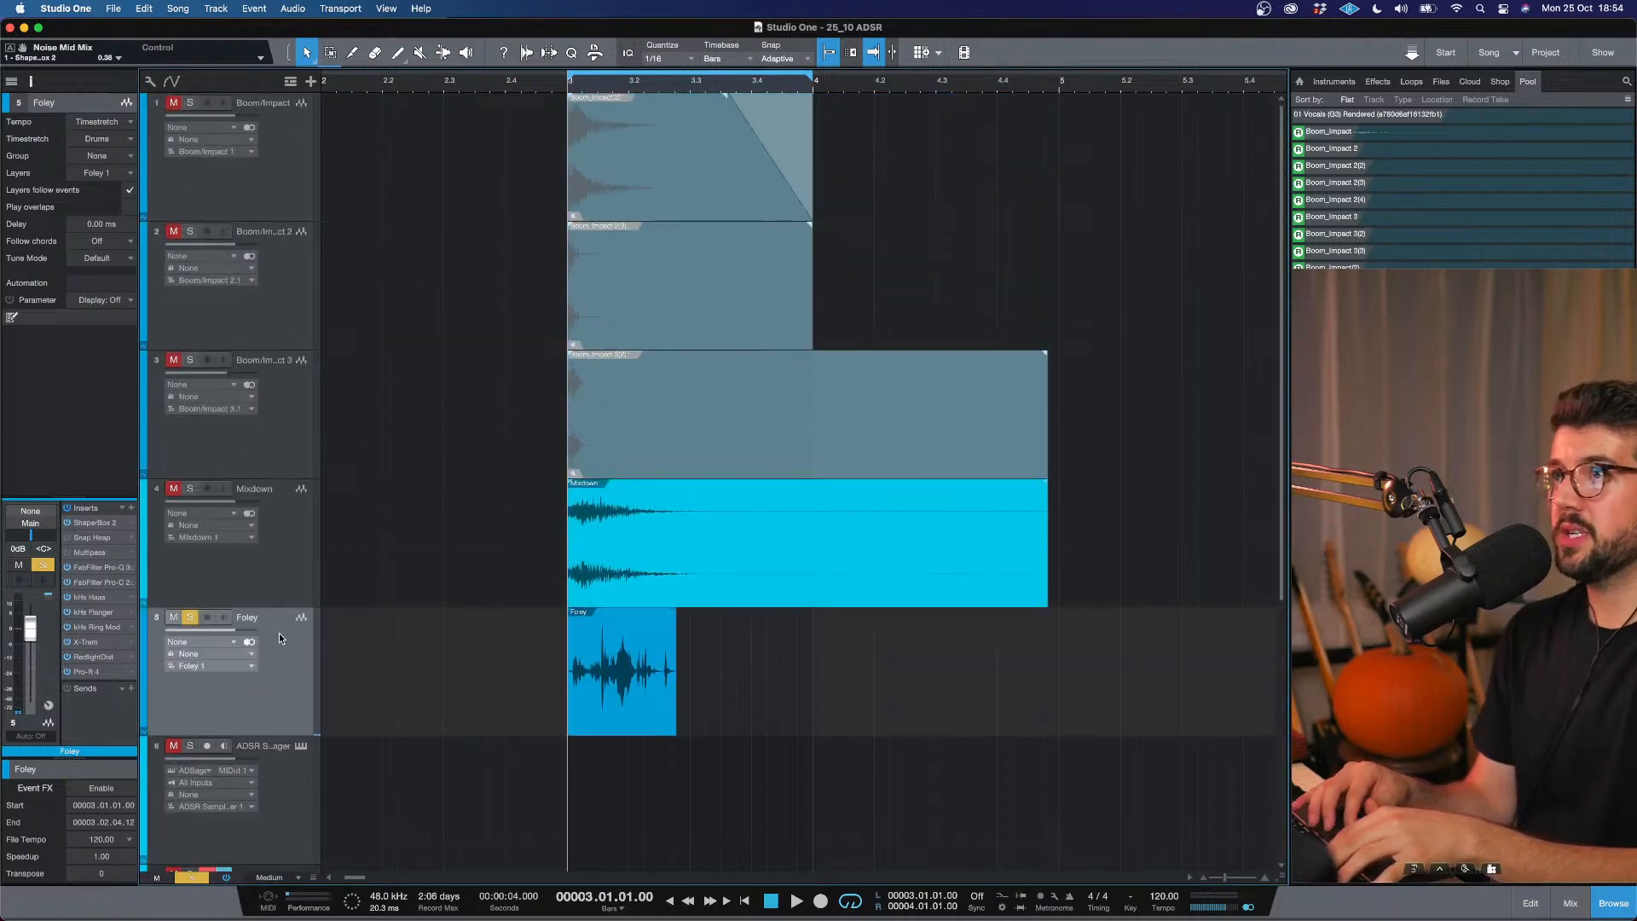
click(190, 617)
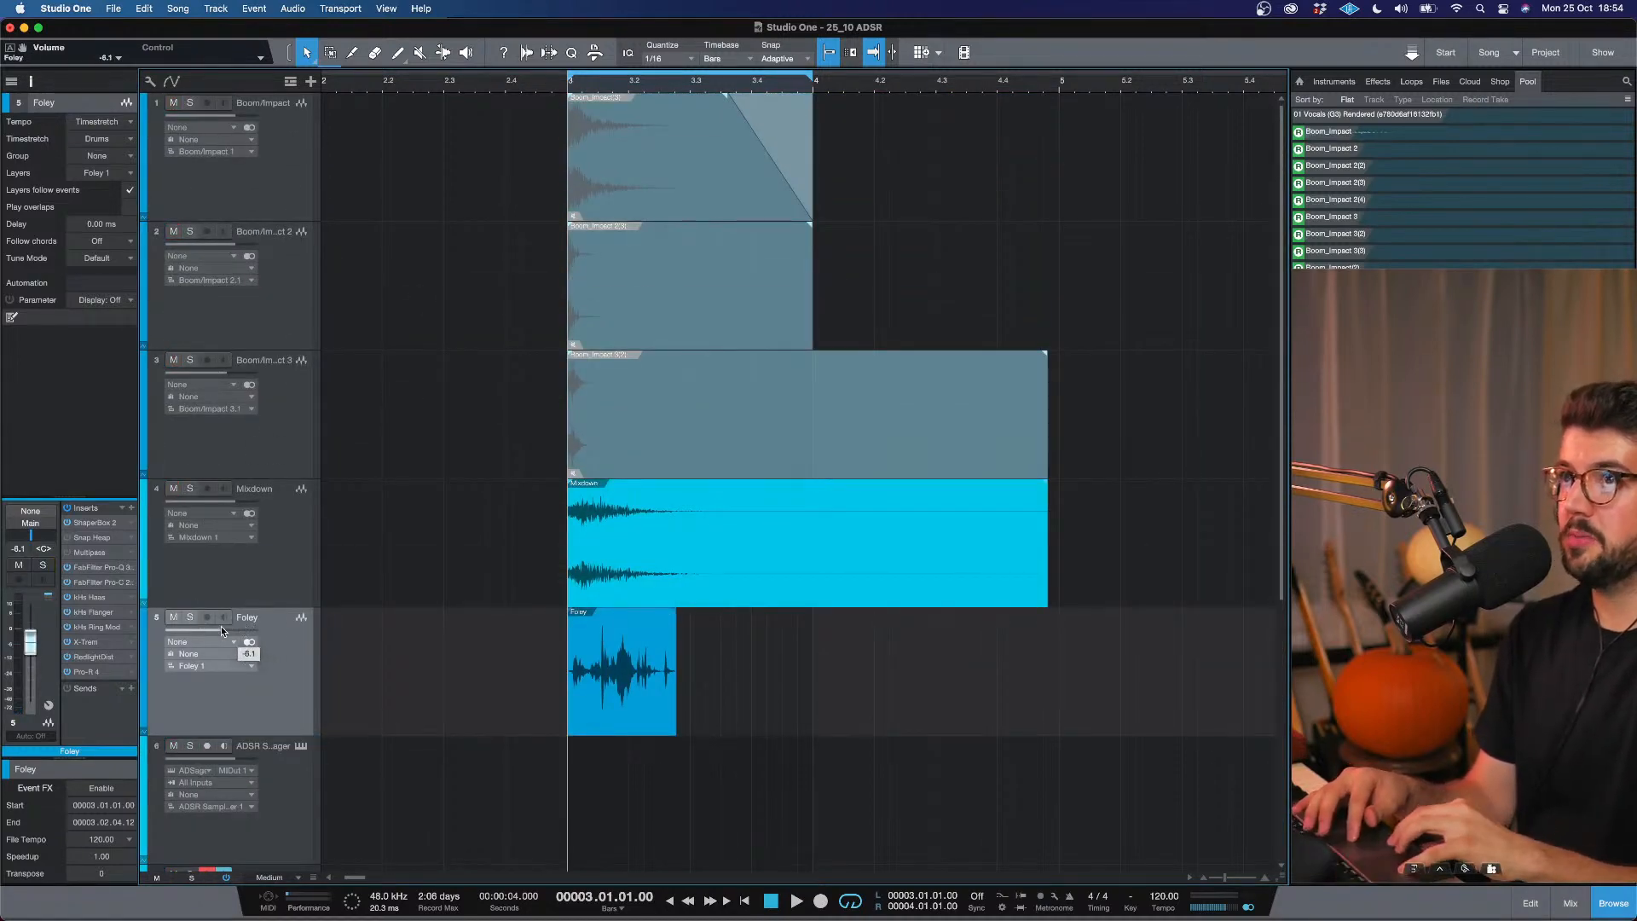
Try Foley track volumes of -7.2, -4.0 and -2.4 dB while auditioning it together with the mixdown.
drag(222, 630, 220, 627)
key(space)
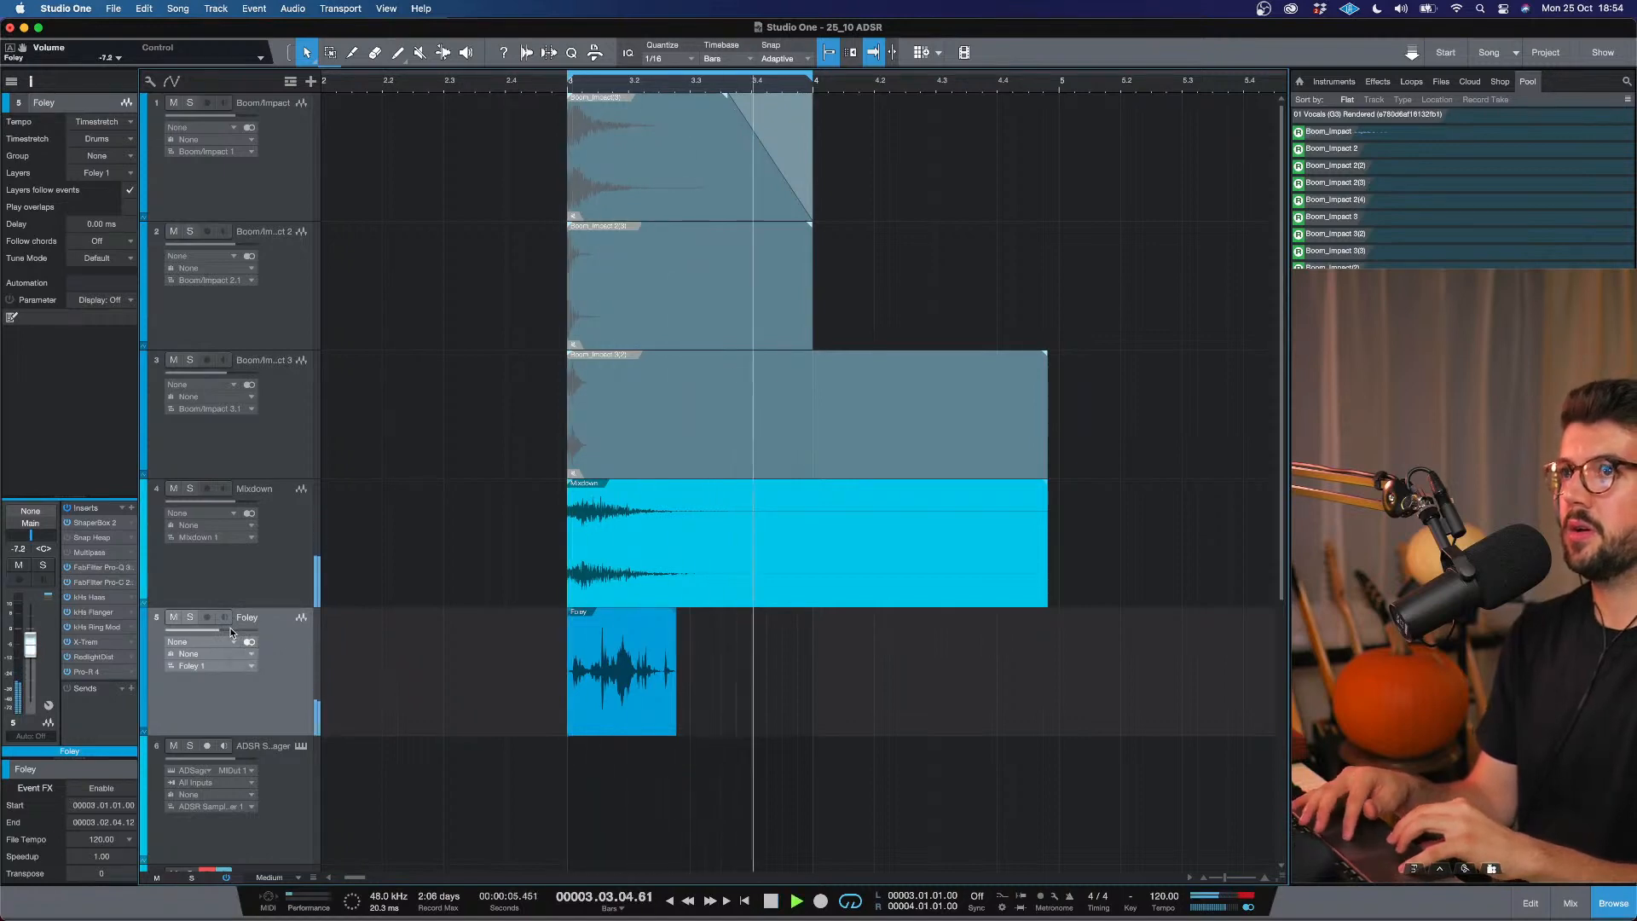
key(space)
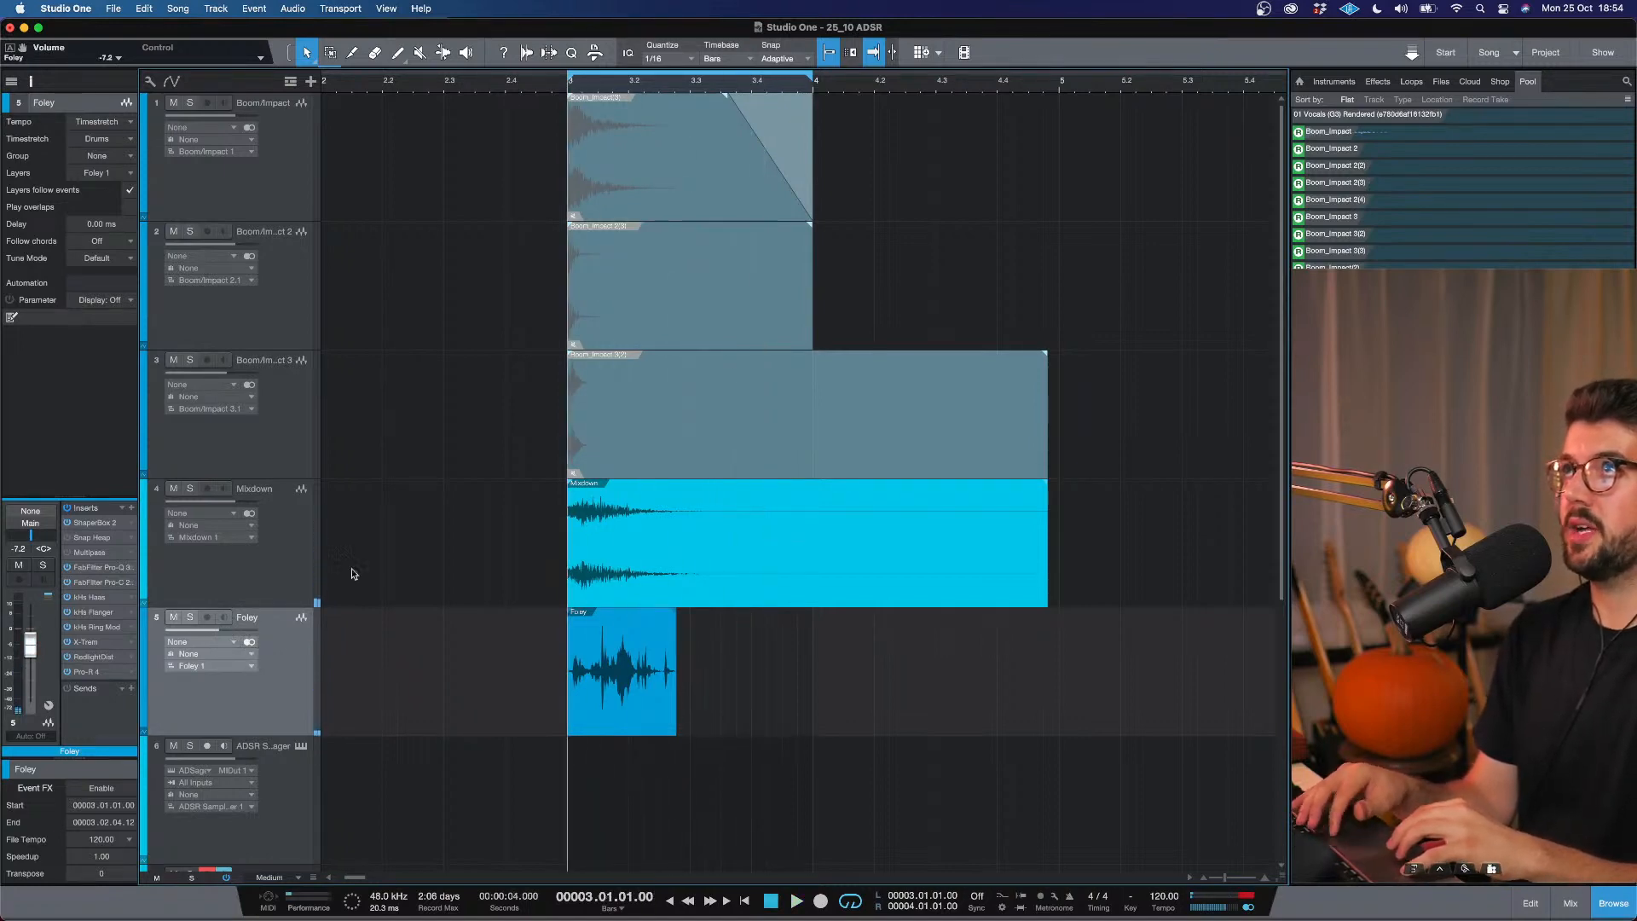
drag(227, 631, 238, 632)
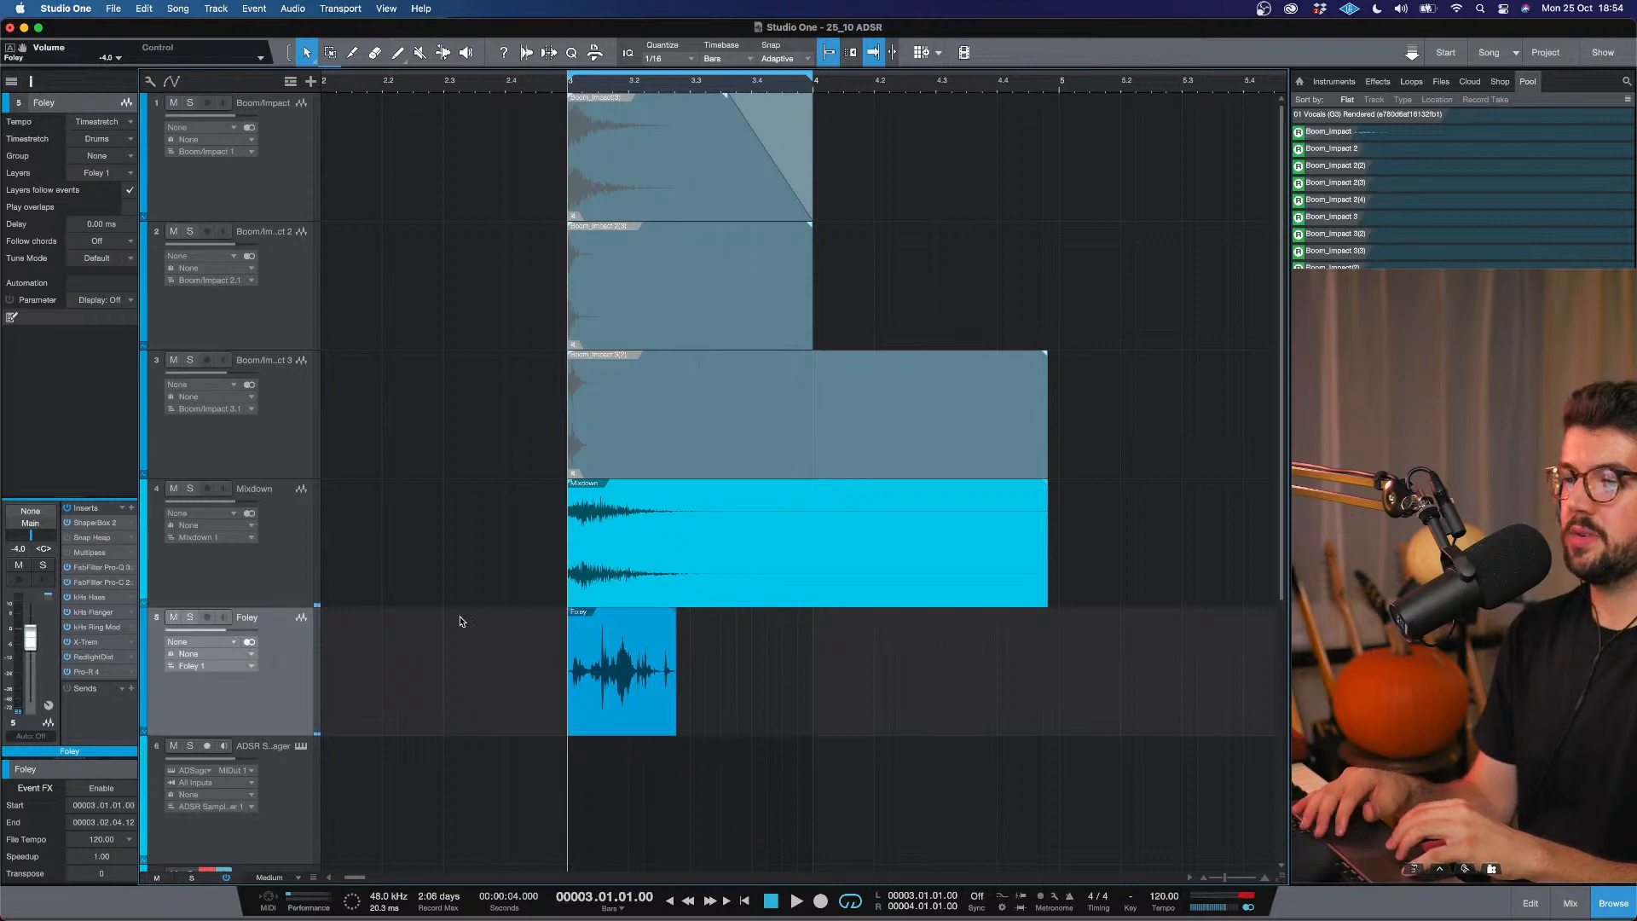
key(space)
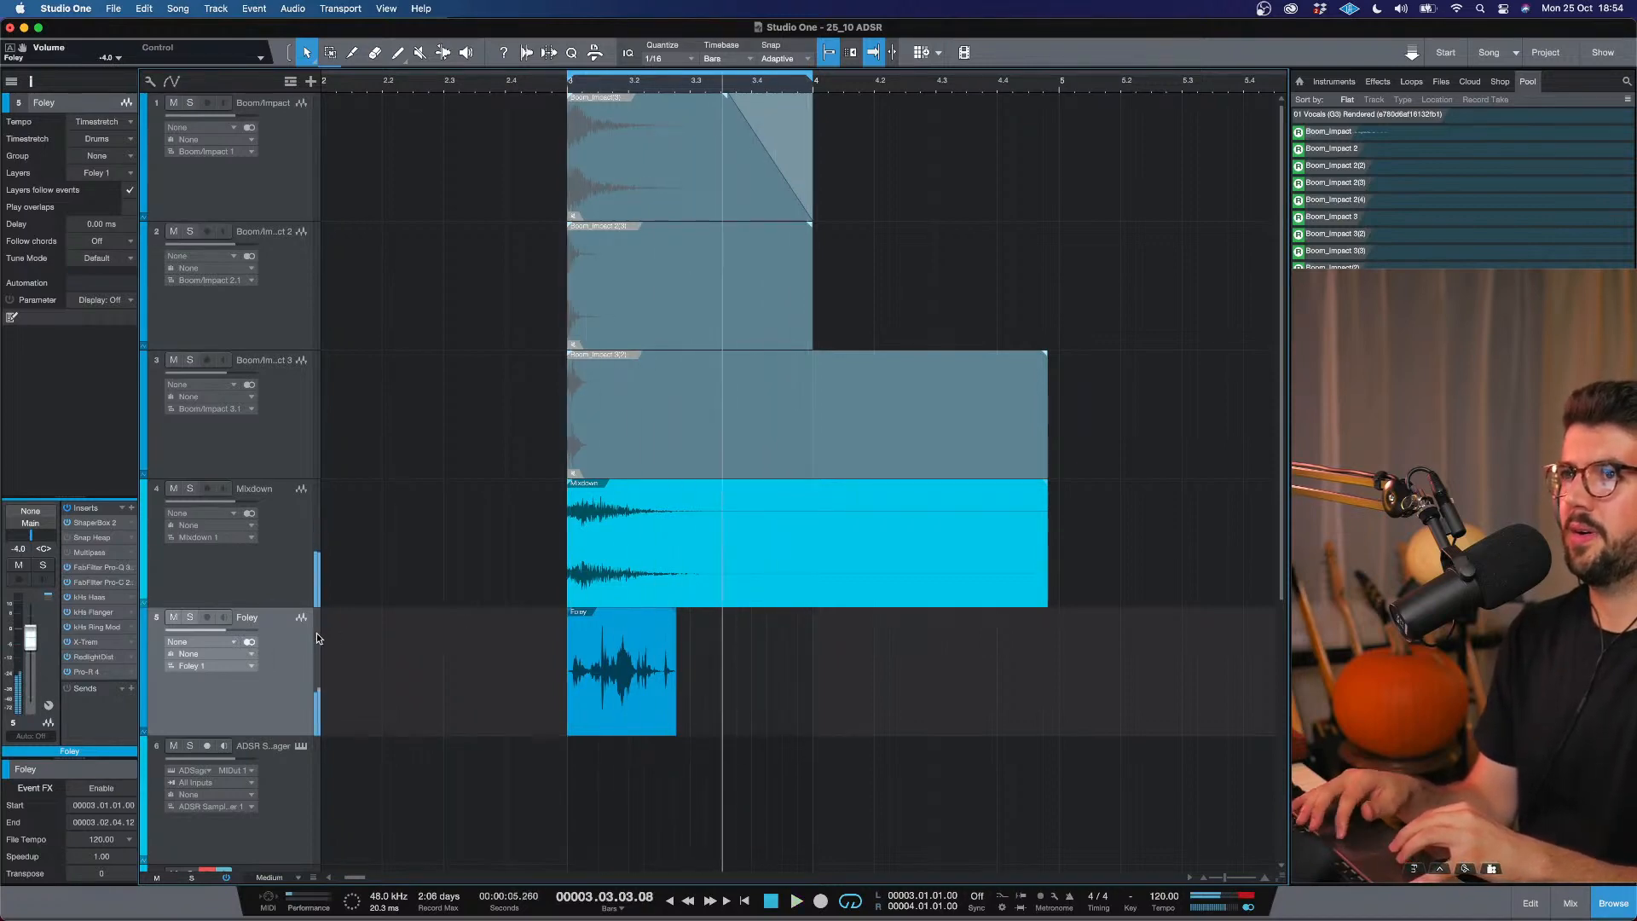
drag(243, 631, 247, 631)
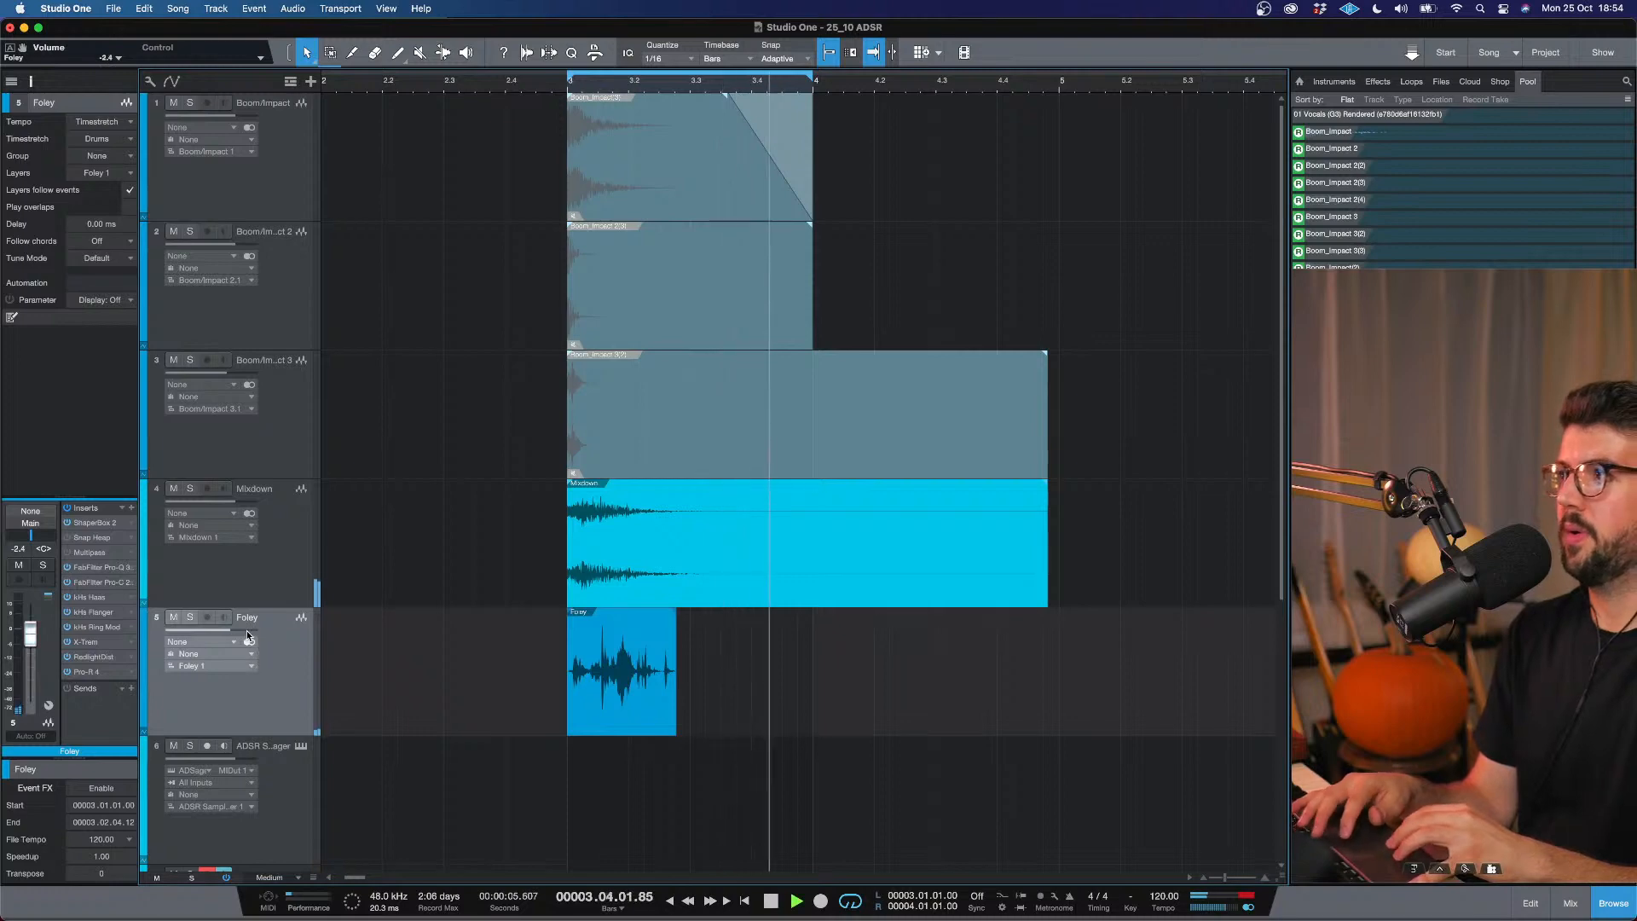
key(space)
Set the threshold of the Mixdown track's Limiter to -2.70 dB and audition the result.
click(269, 521)
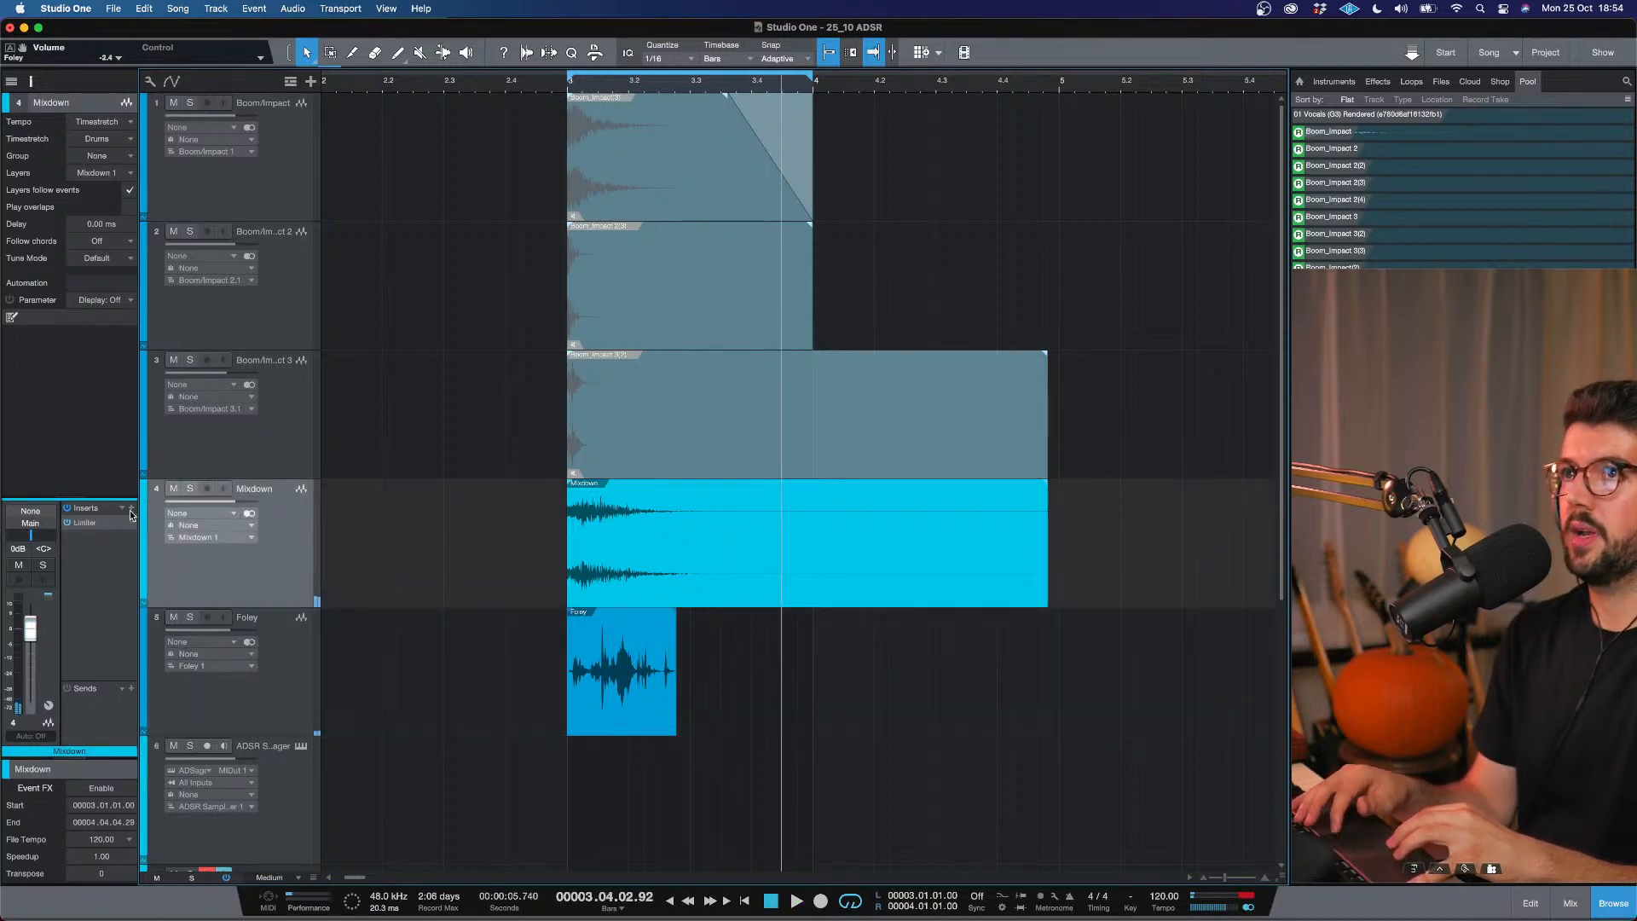
click(85, 522)
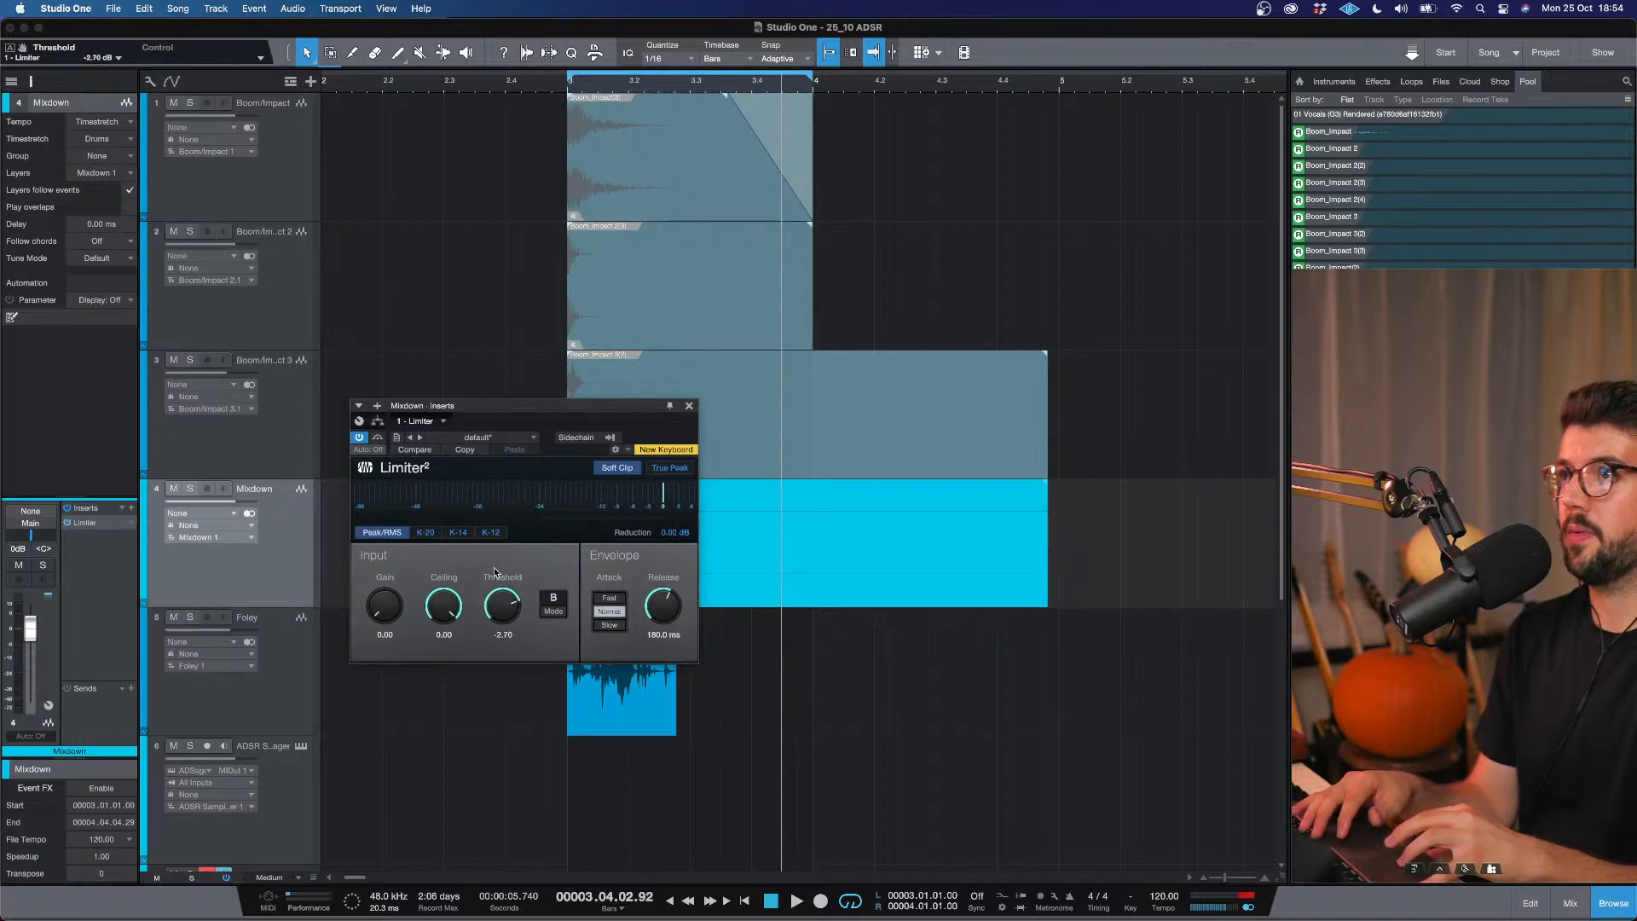
key(space)
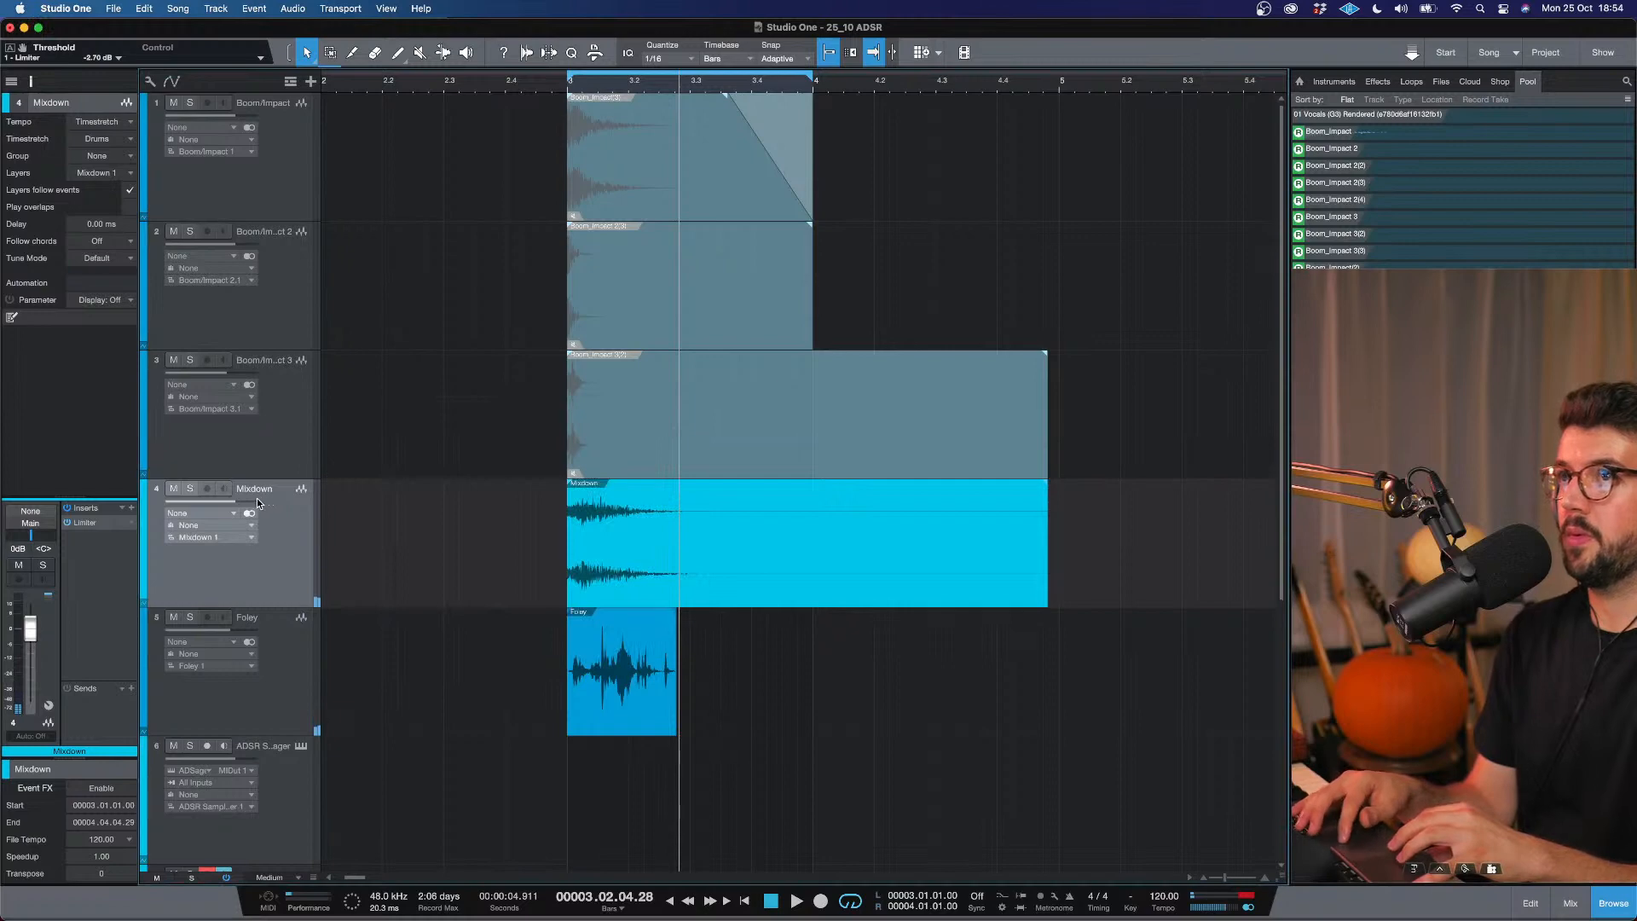
Lower the Mixdown track's volume to -2.8 dB and the Foley track's to -6.8 dB, and audition the balance.
drag(258, 503, 253, 503)
drag(249, 626, 240, 631)
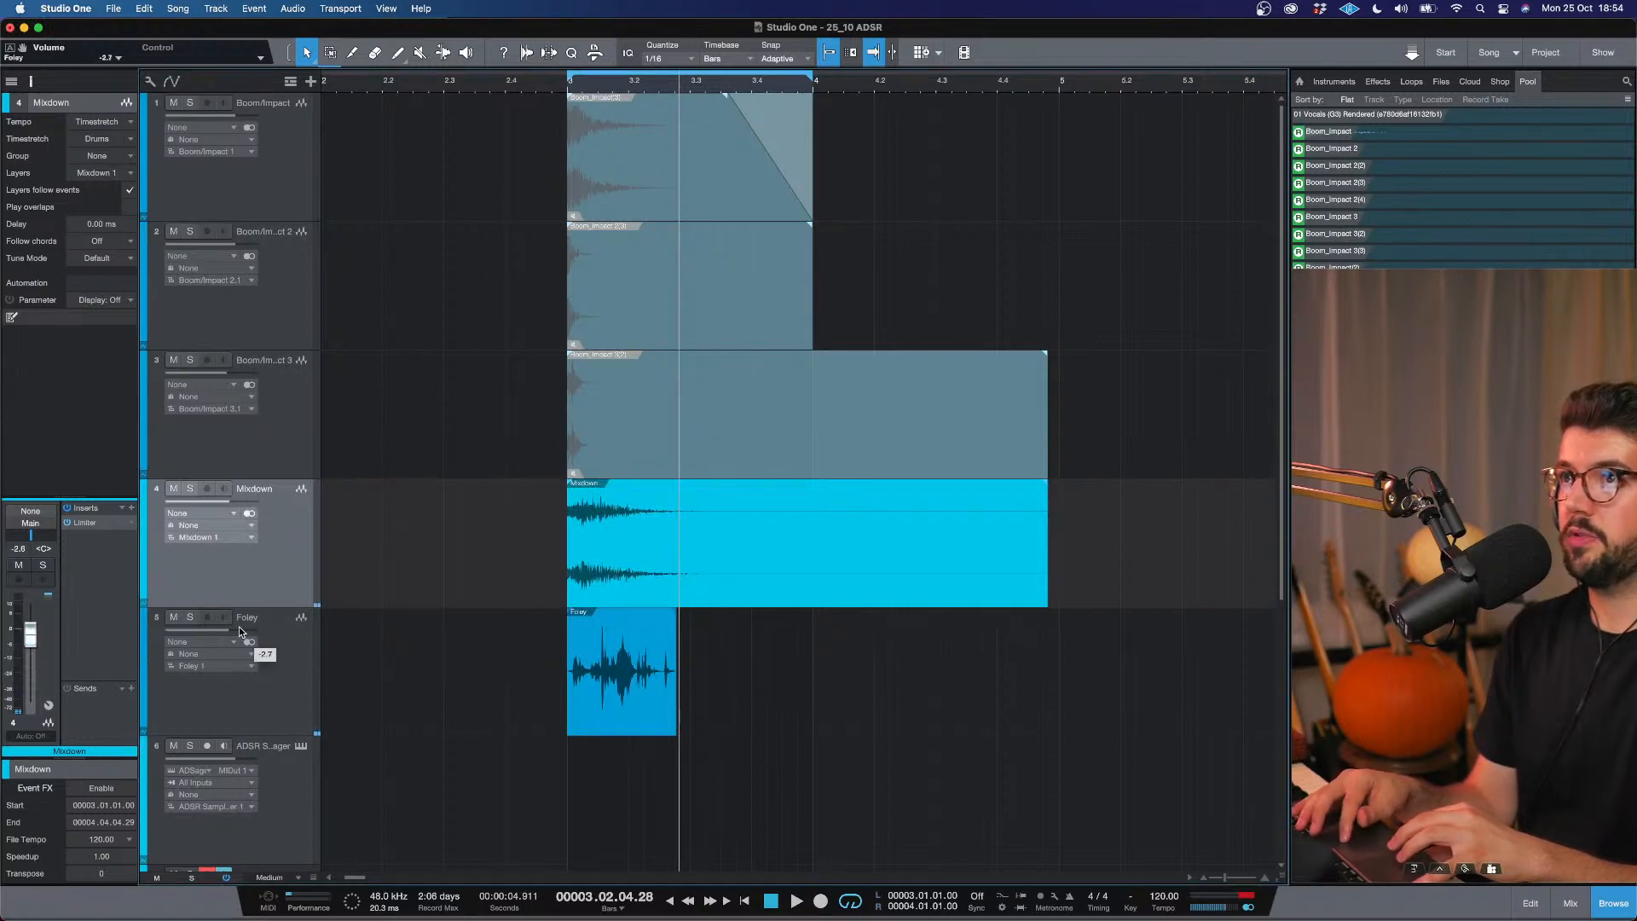
key(space)
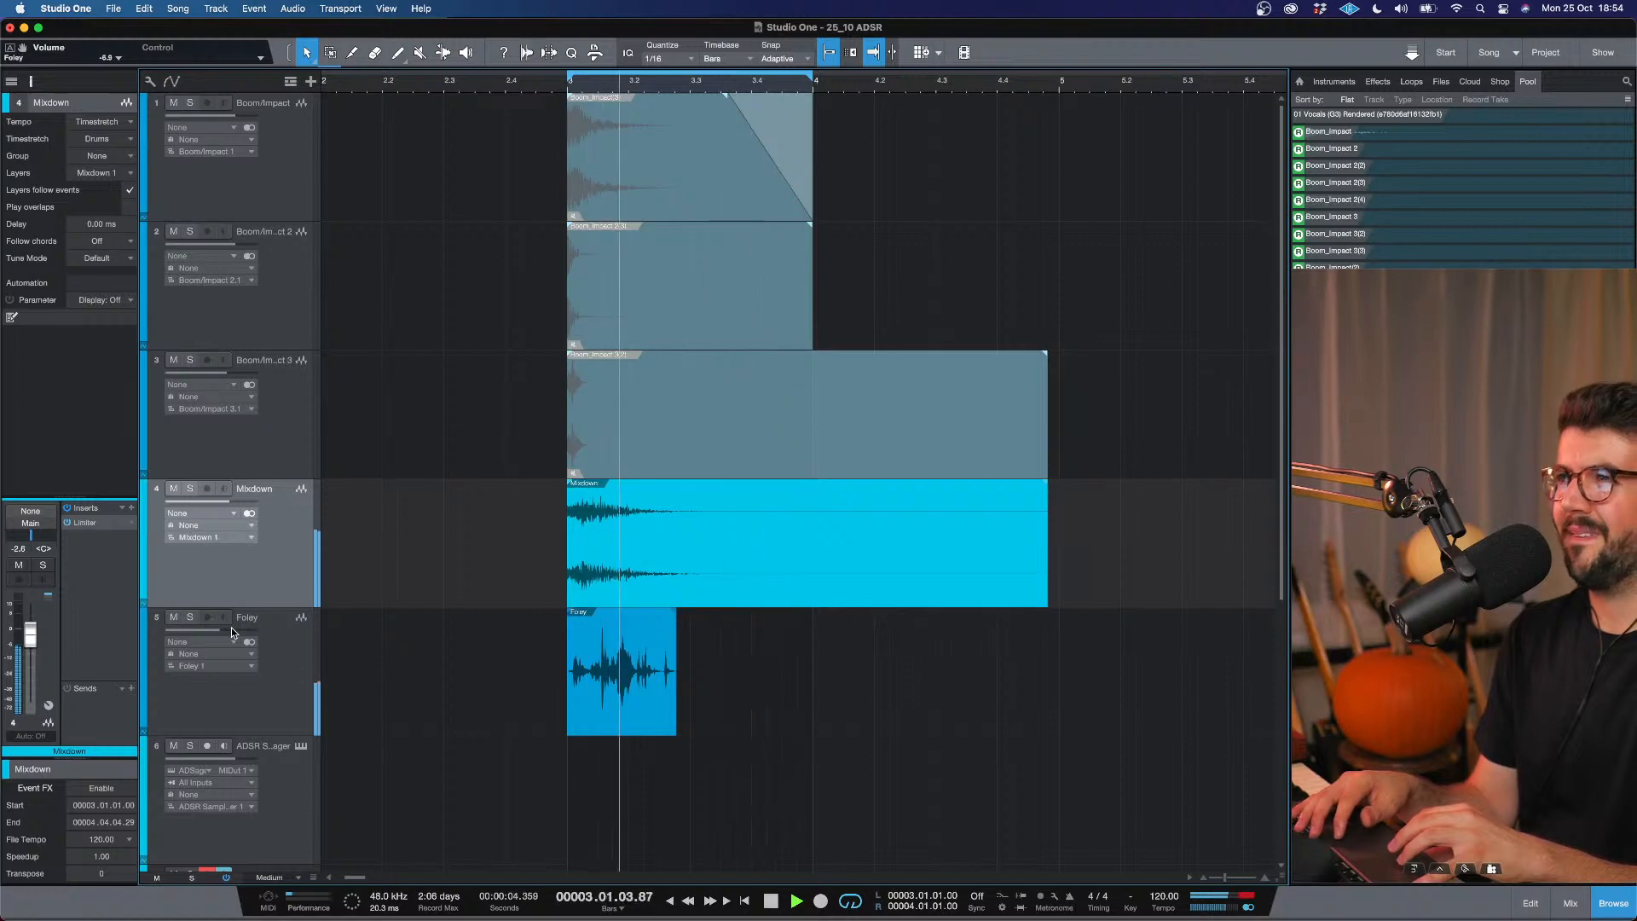
key(space)
Open the Serum instrument on the Serum track and reset it to the initial preset.
scroll(503, 611, down, 5)
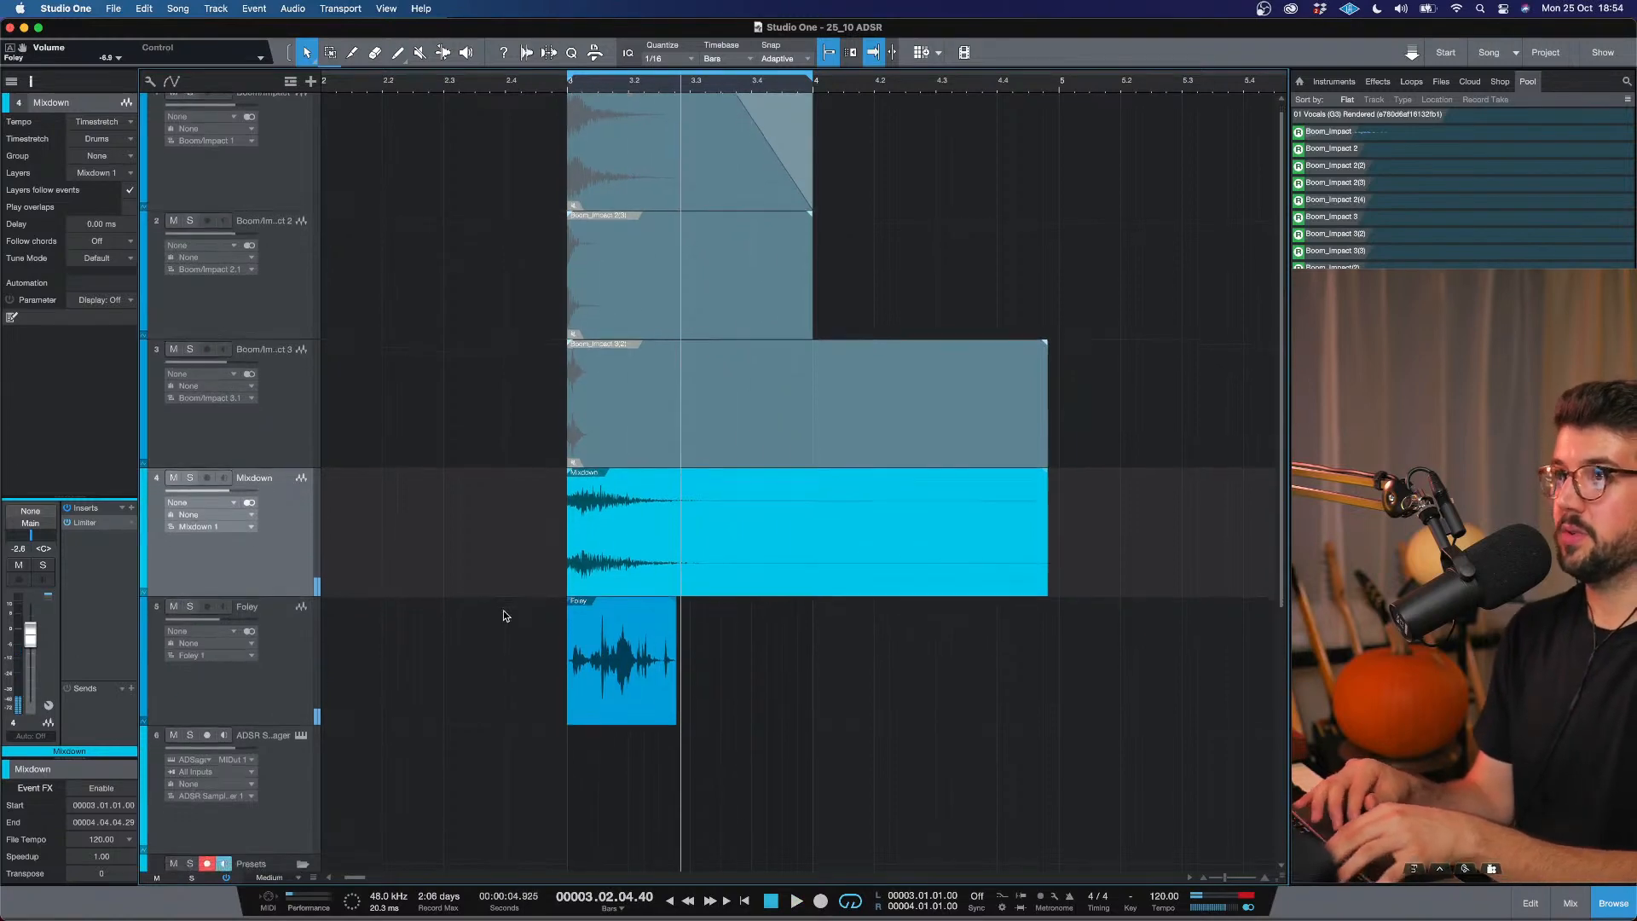
scroll(503, 611, down, 3)
scroll(503, 610, down, 2)
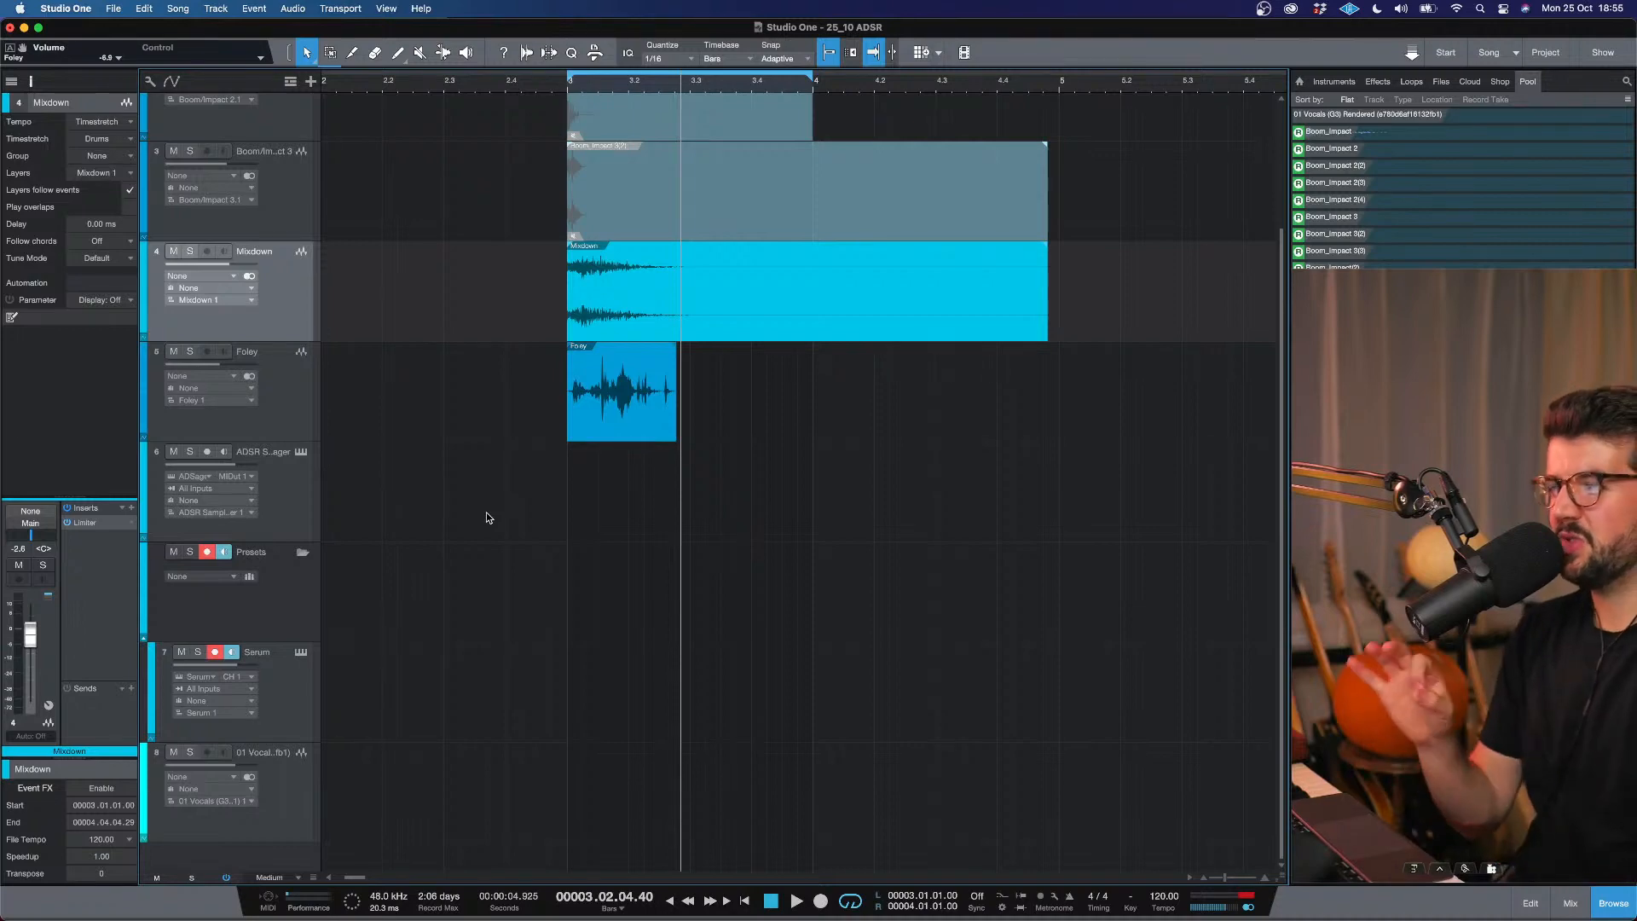
click(295, 676)
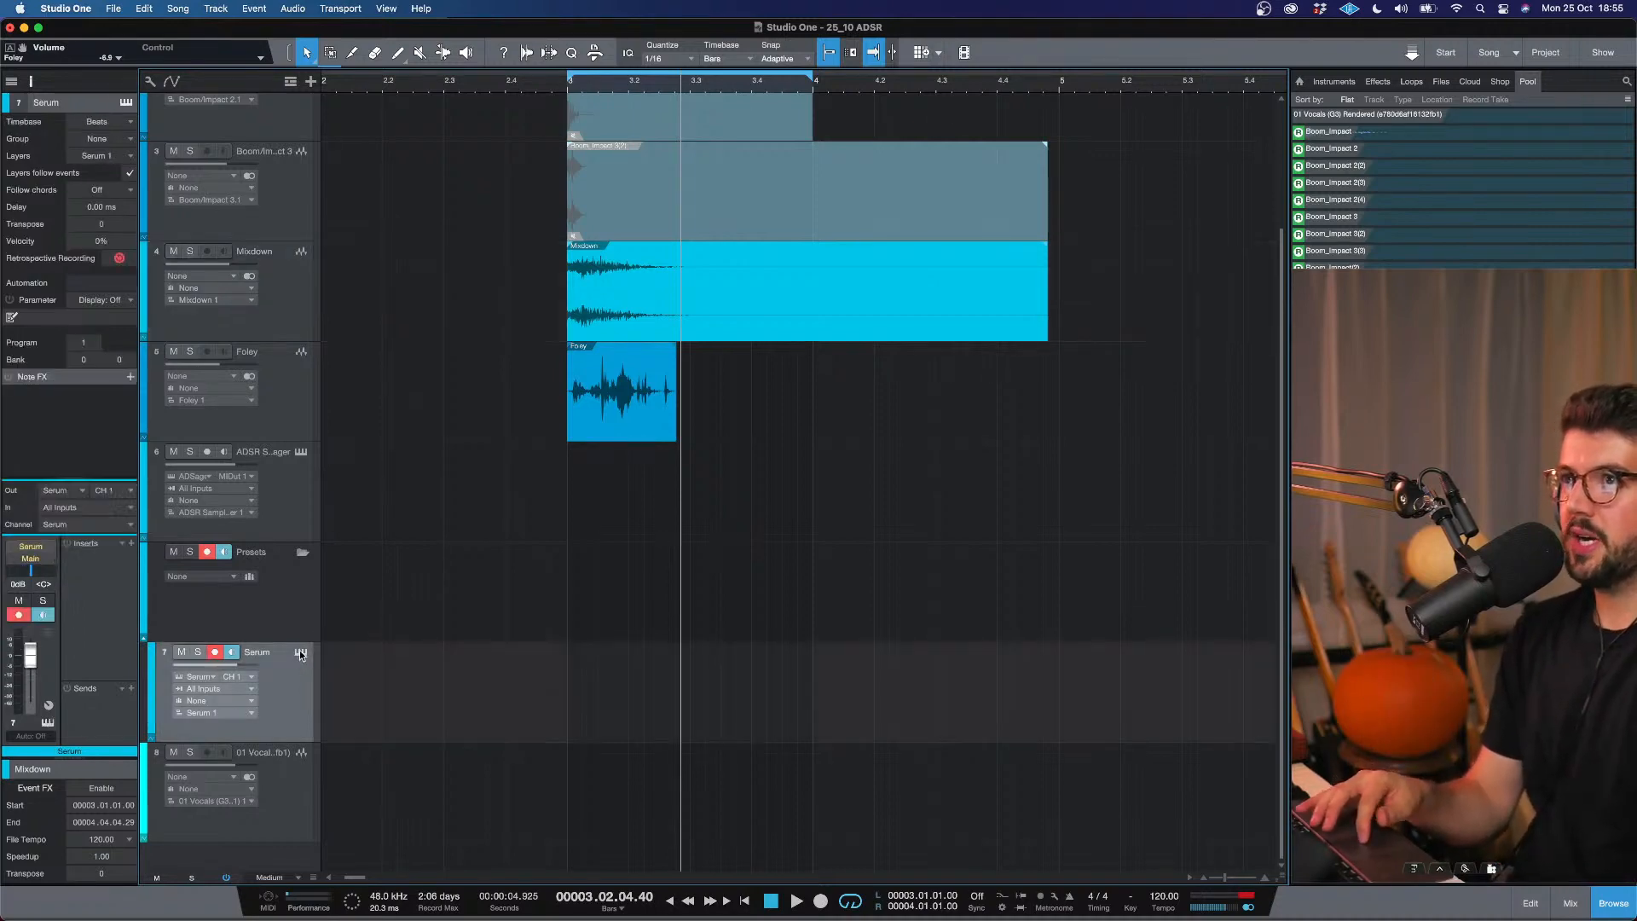
click(300, 652)
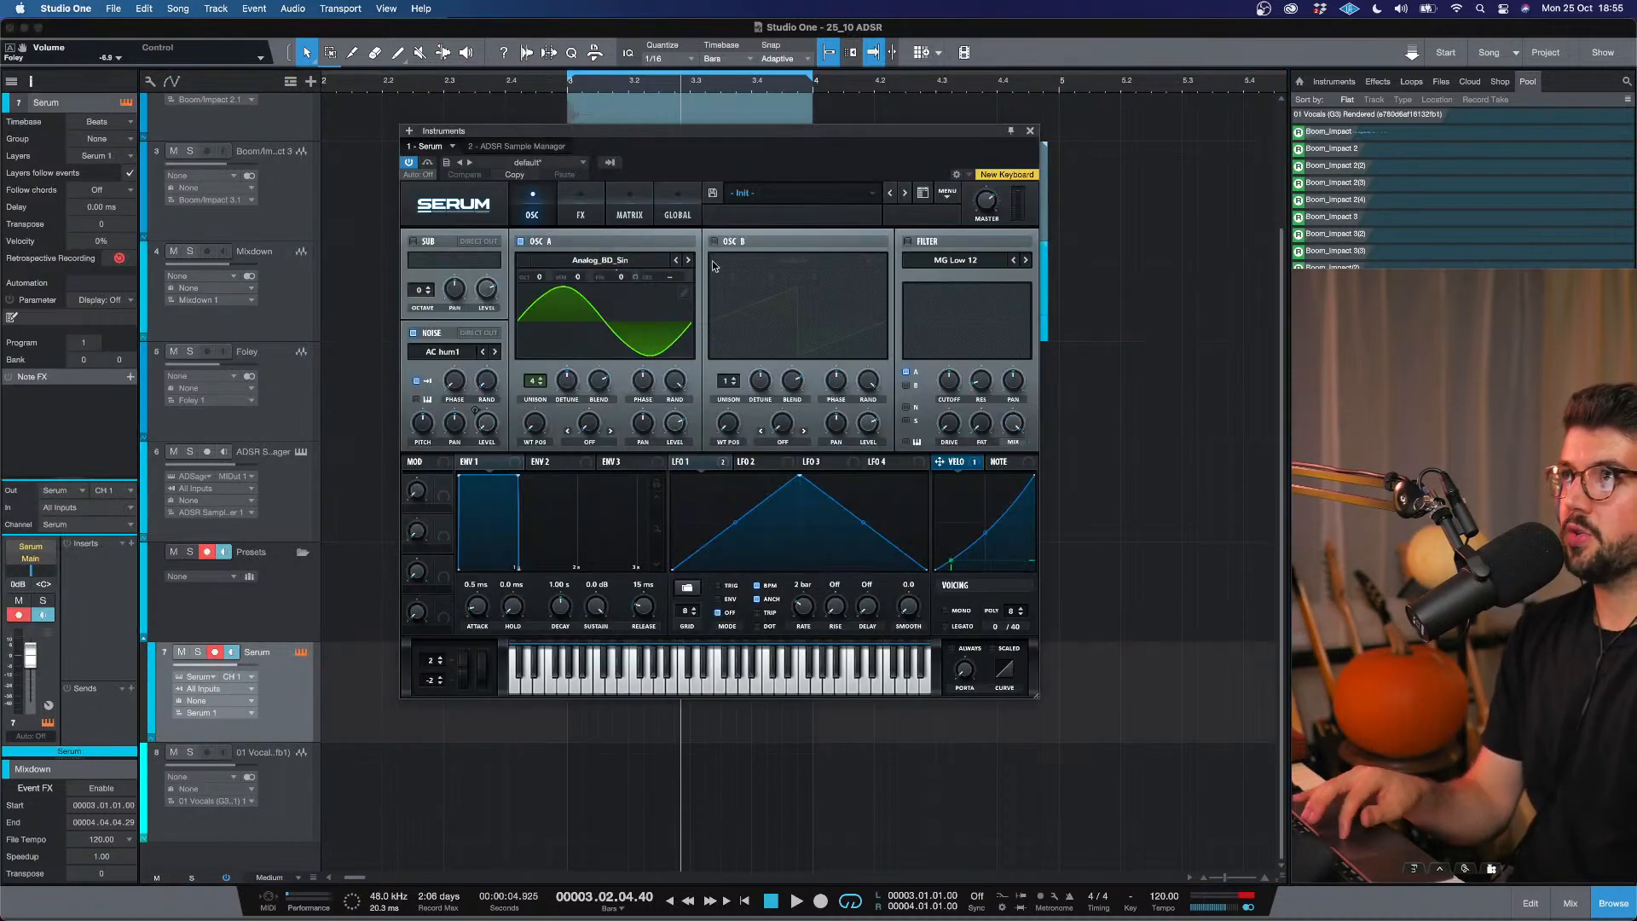
click(945, 199)
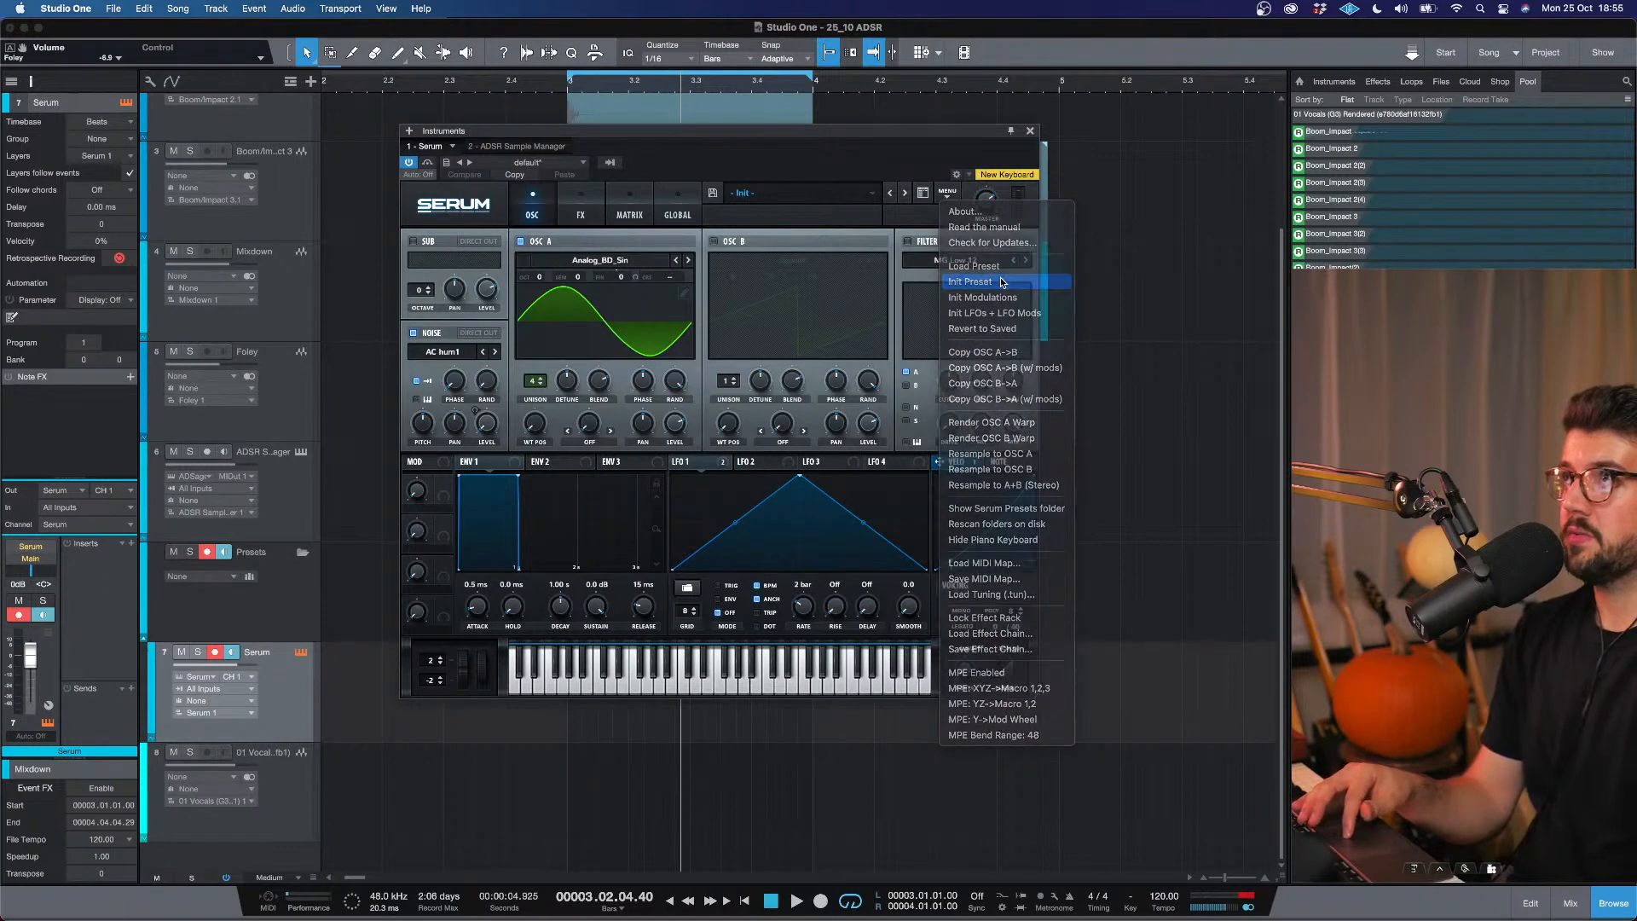
click(1003, 283)
drag(912, 139, 910, 191)
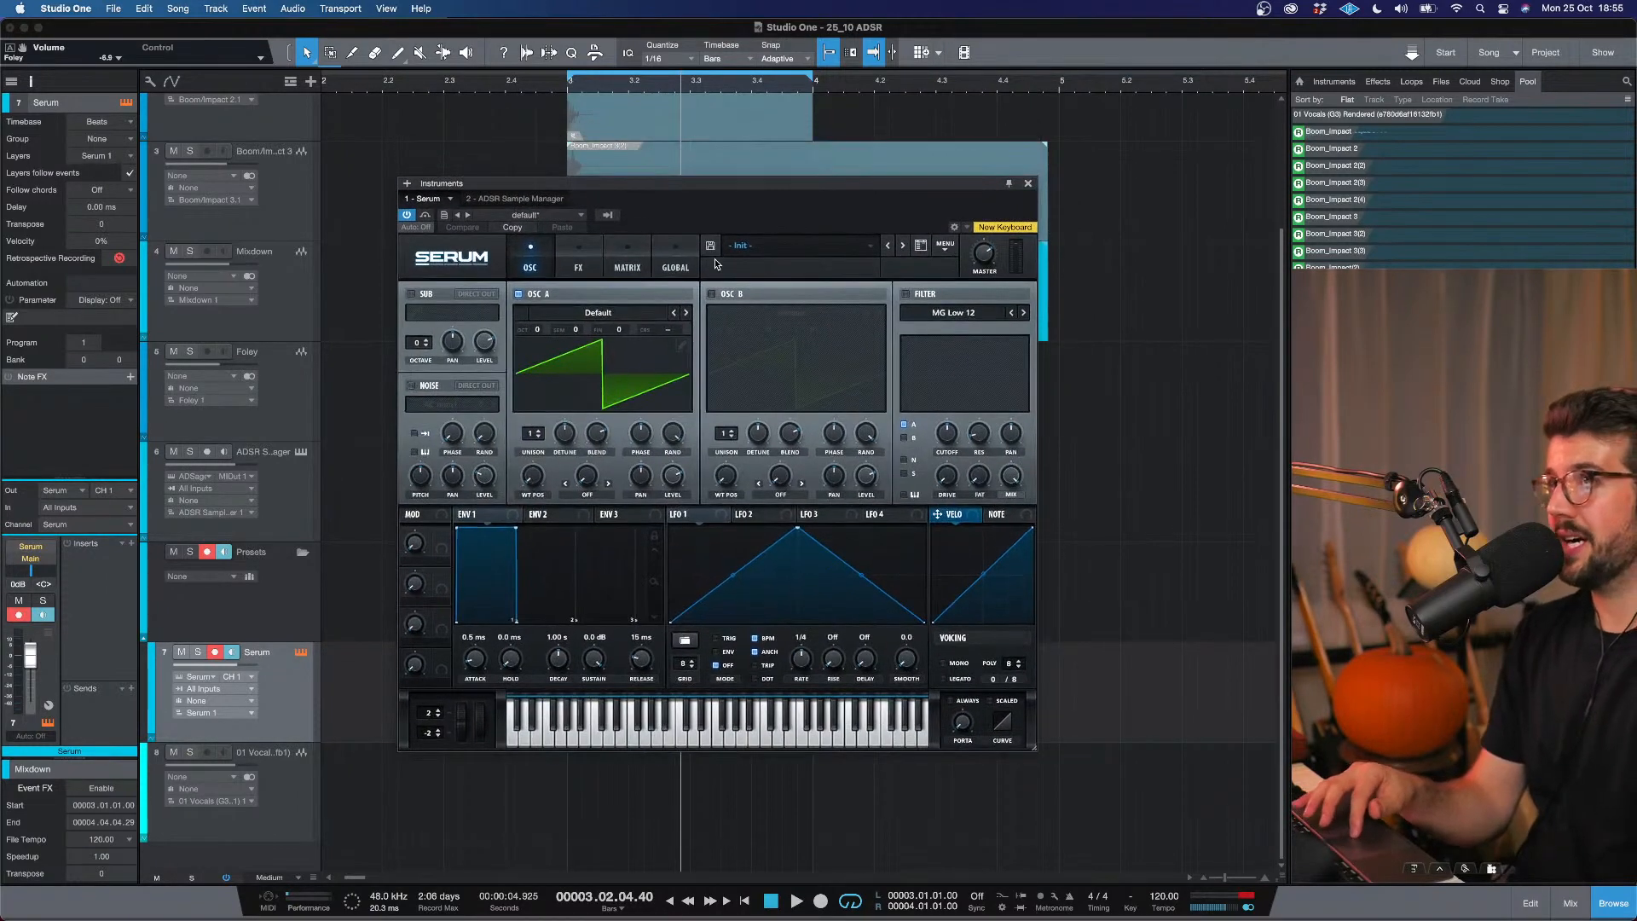
Load the analog Basic Shapes wavetable into Serum's oscillator A.
click(633, 317)
mouse_move(638, 331)
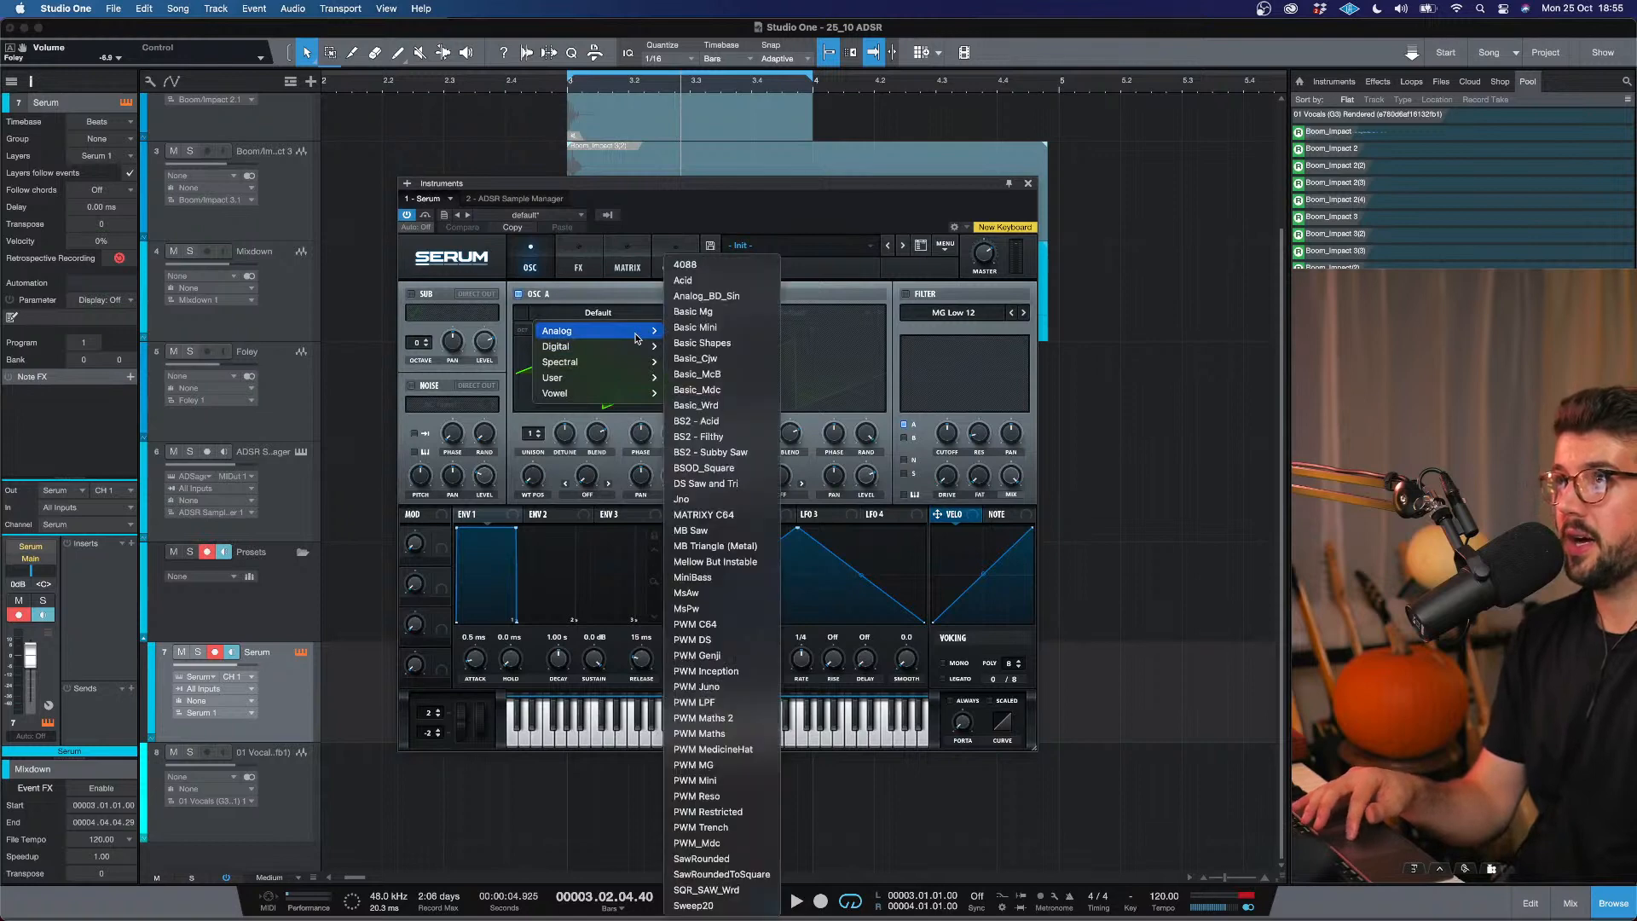
click(749, 342)
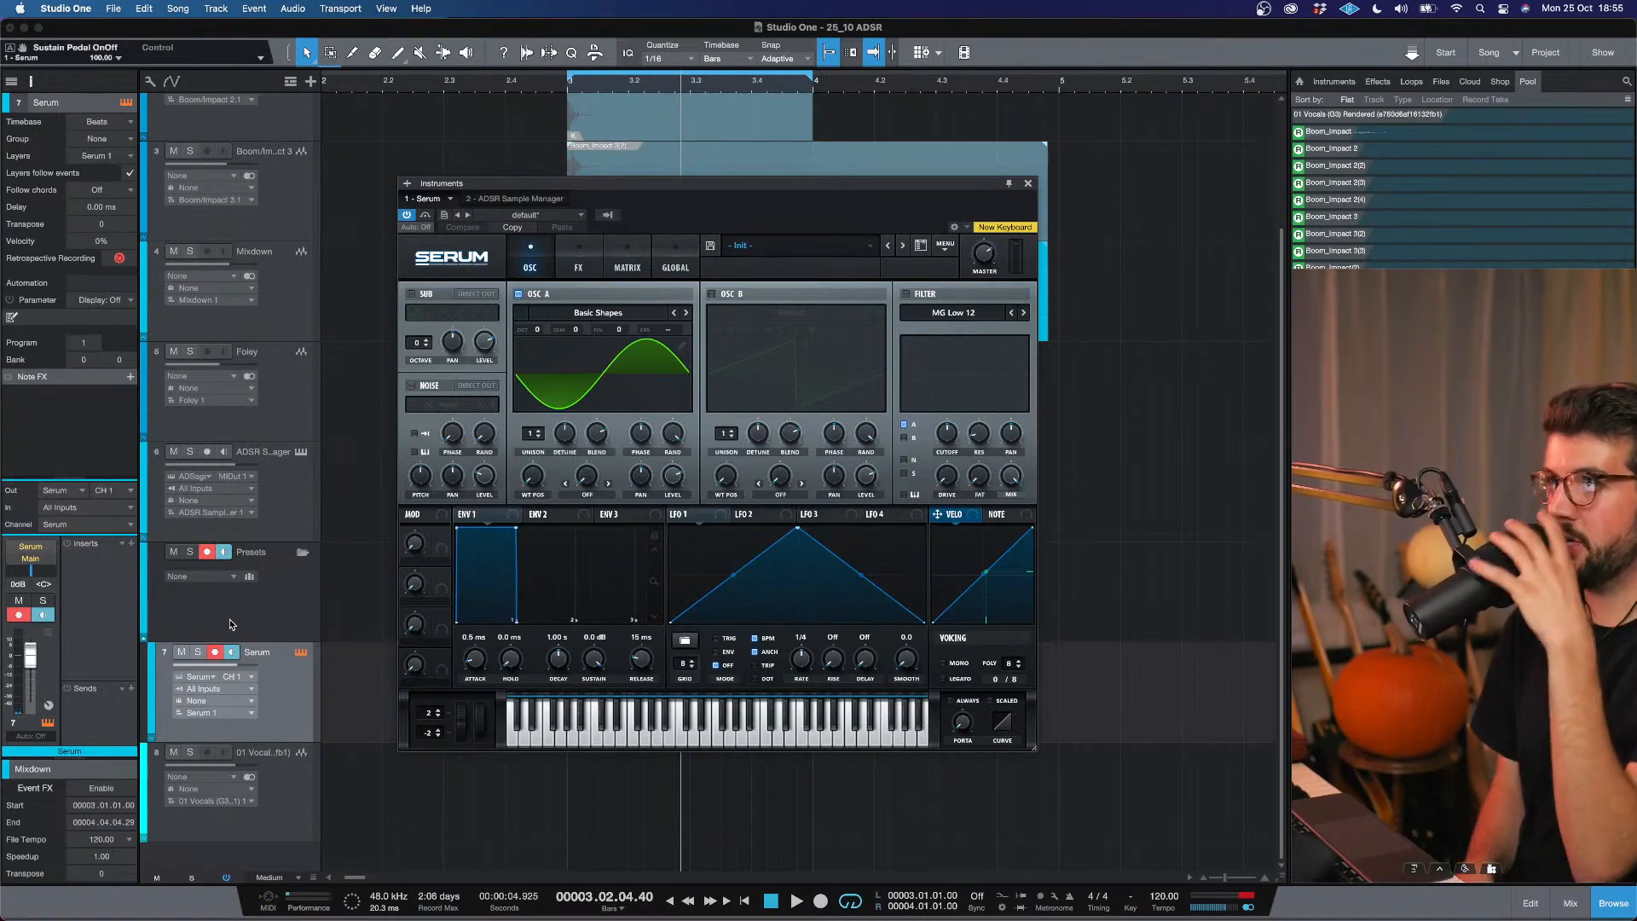
Enable Serum's distortion effect, set it to Diode 1 and put its filter before the distortion with a band-pass shape.
click(585, 271)
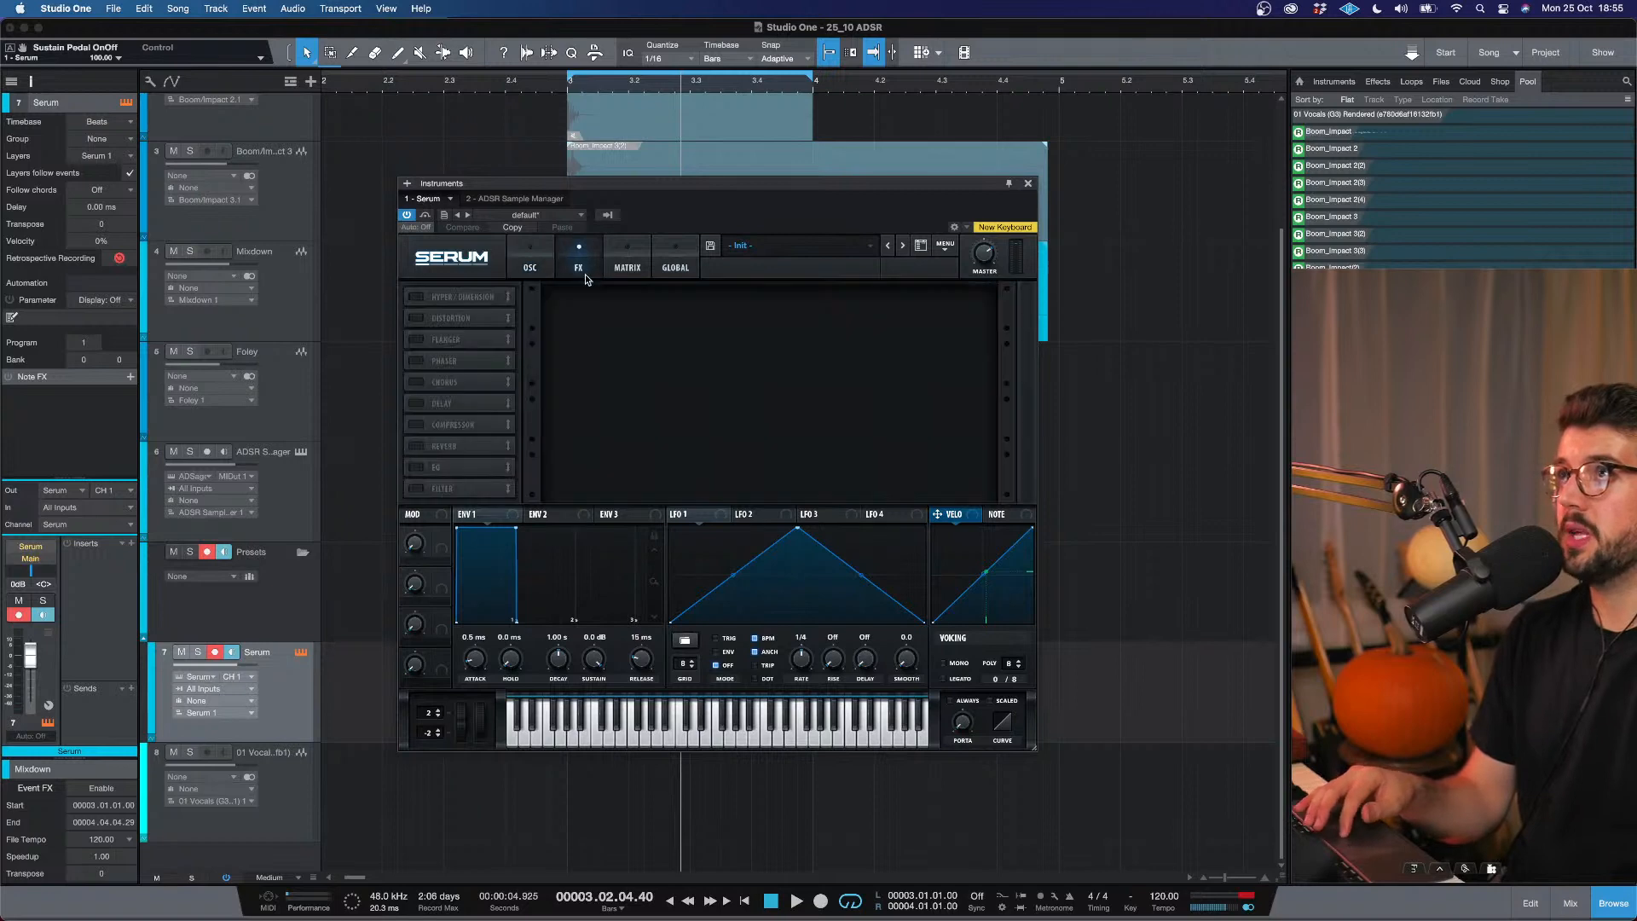
click(418, 318)
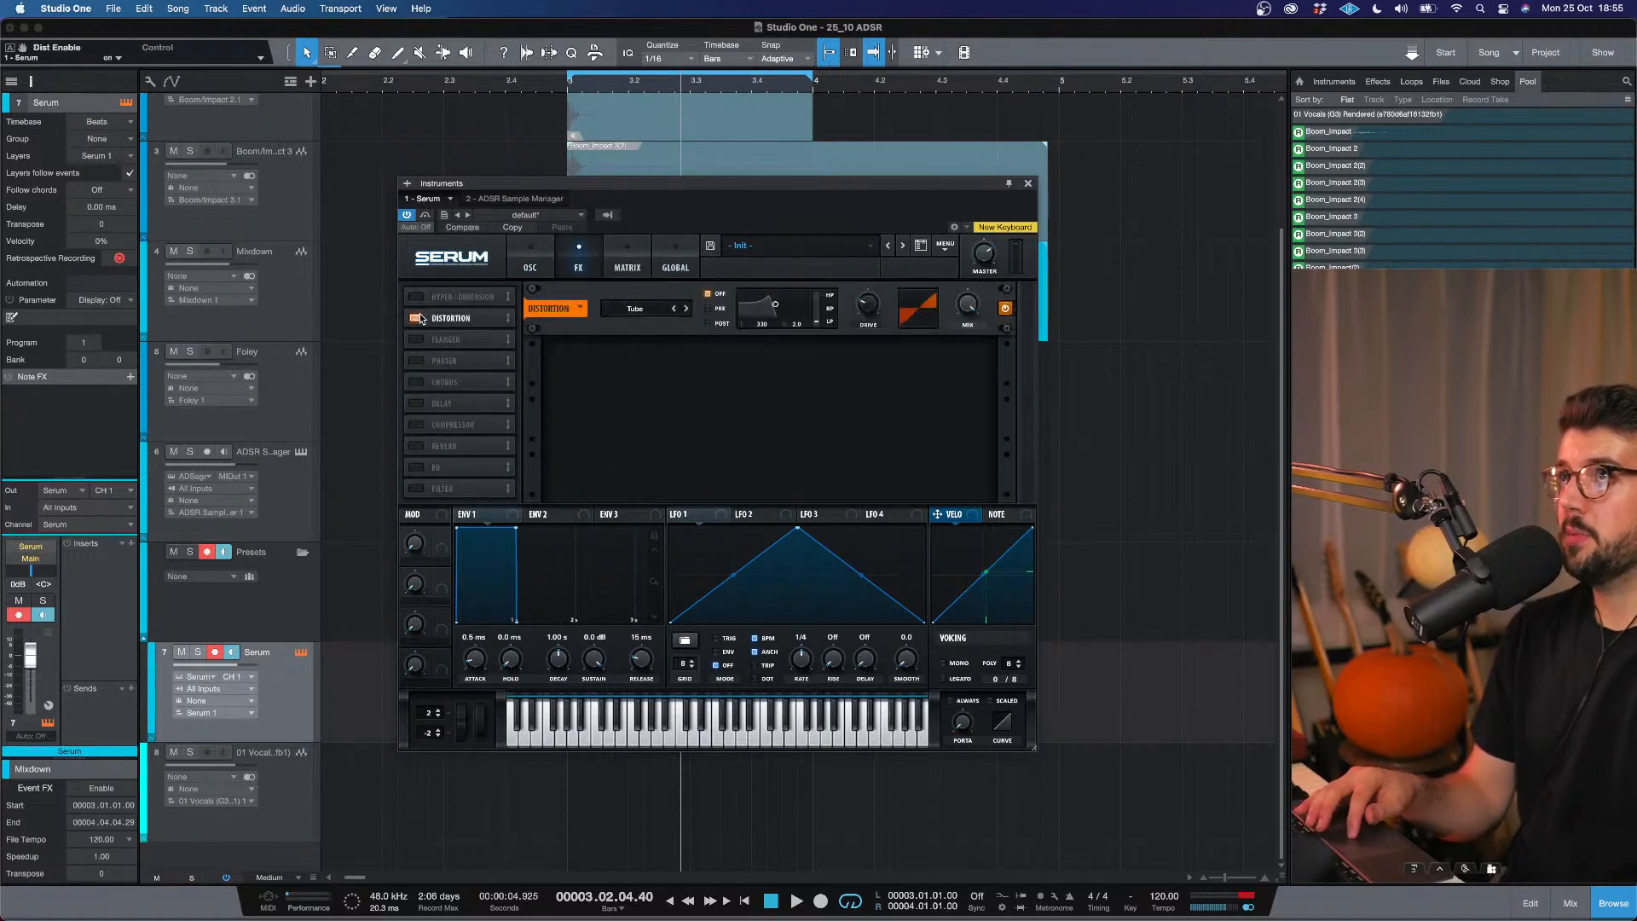
double_click(687, 310)
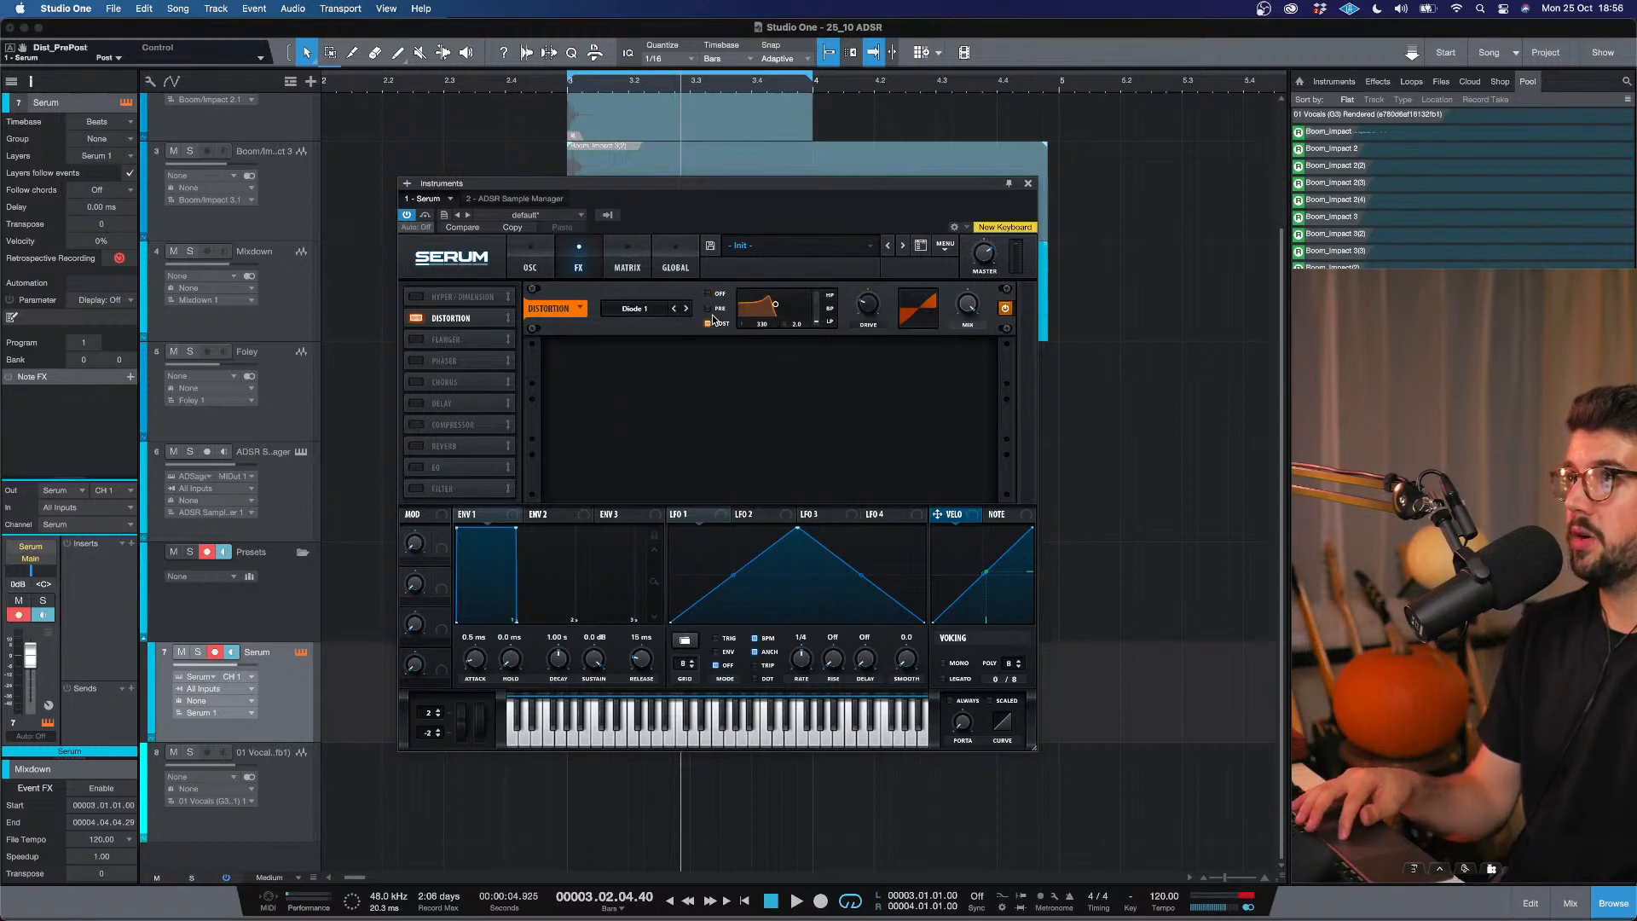
click(709, 309)
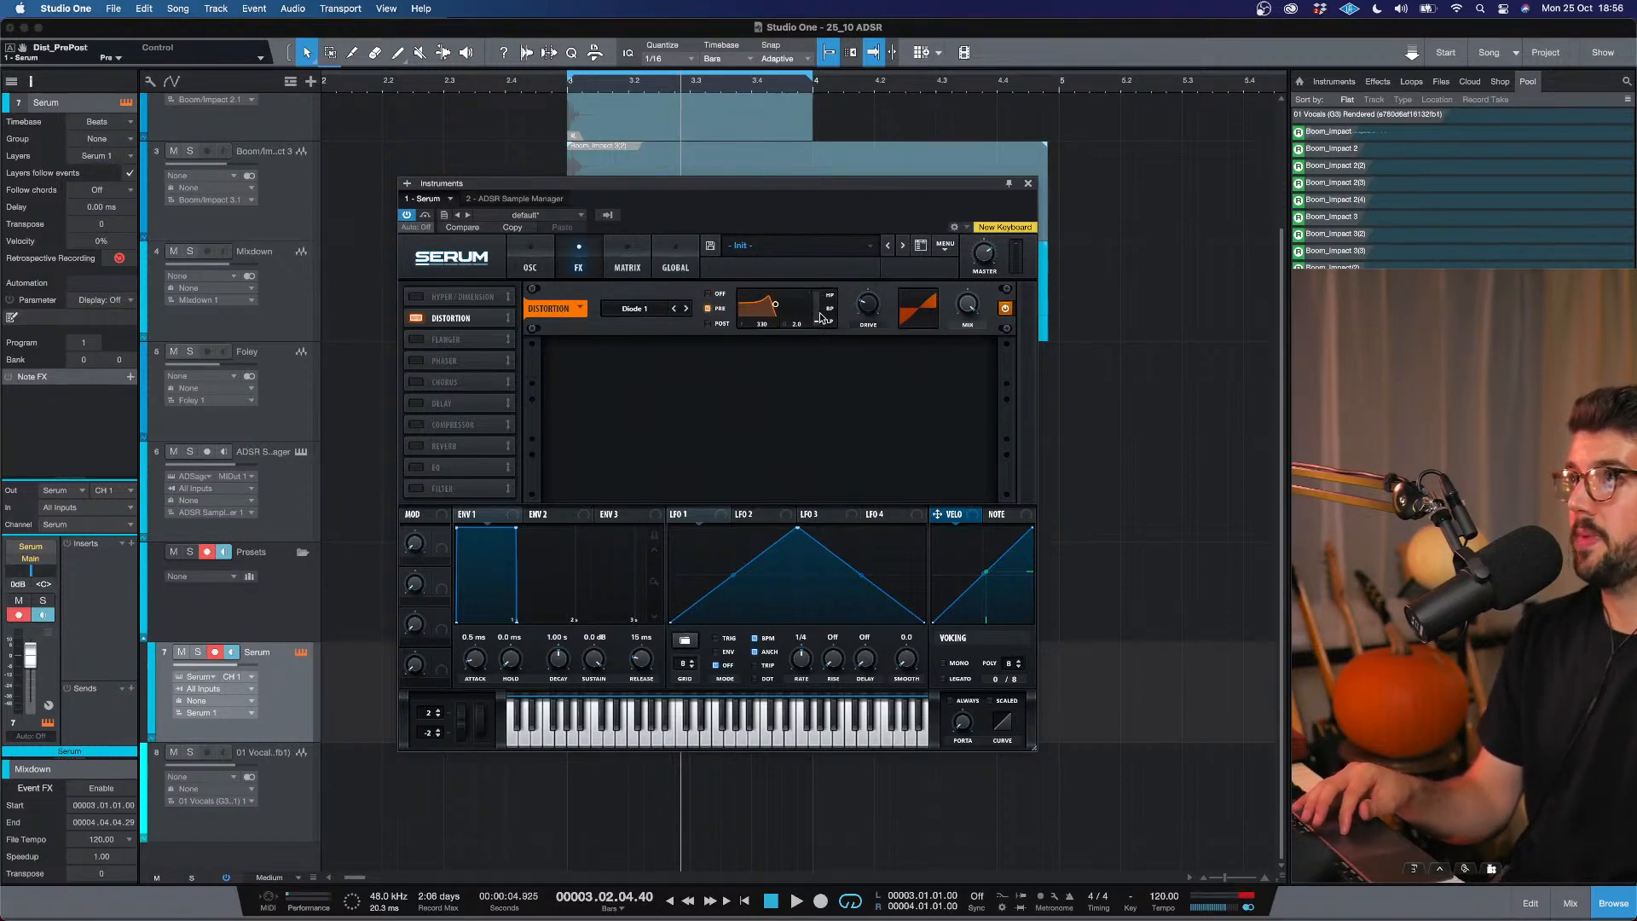
drag(821, 318, 806, 229)
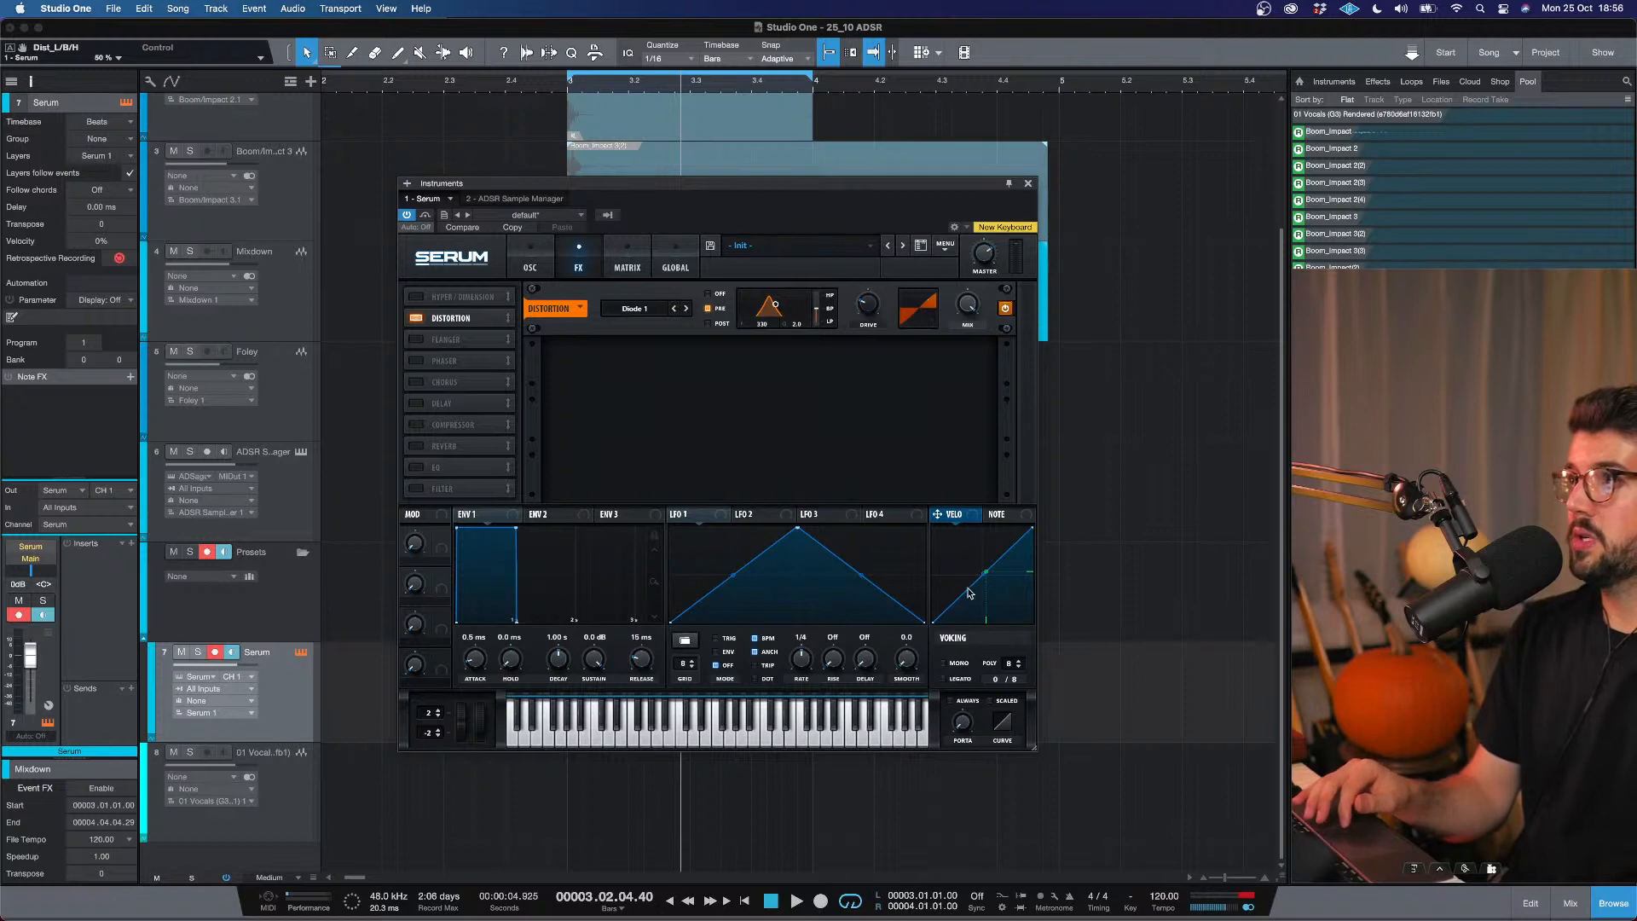
Modulate the distortion mix with velocity, and enable the Hyper/Dimension effect with adjusted dimension mix and size.
mouse_move(974, 516)
mouse_down()
mouse_move(973, 324)
mouse_move(967, 517)
mouse_up()
mouse_move(960, 297)
mouse_down()
mouse_move(943, 566)
mouse_move(965, 298)
mouse_up()
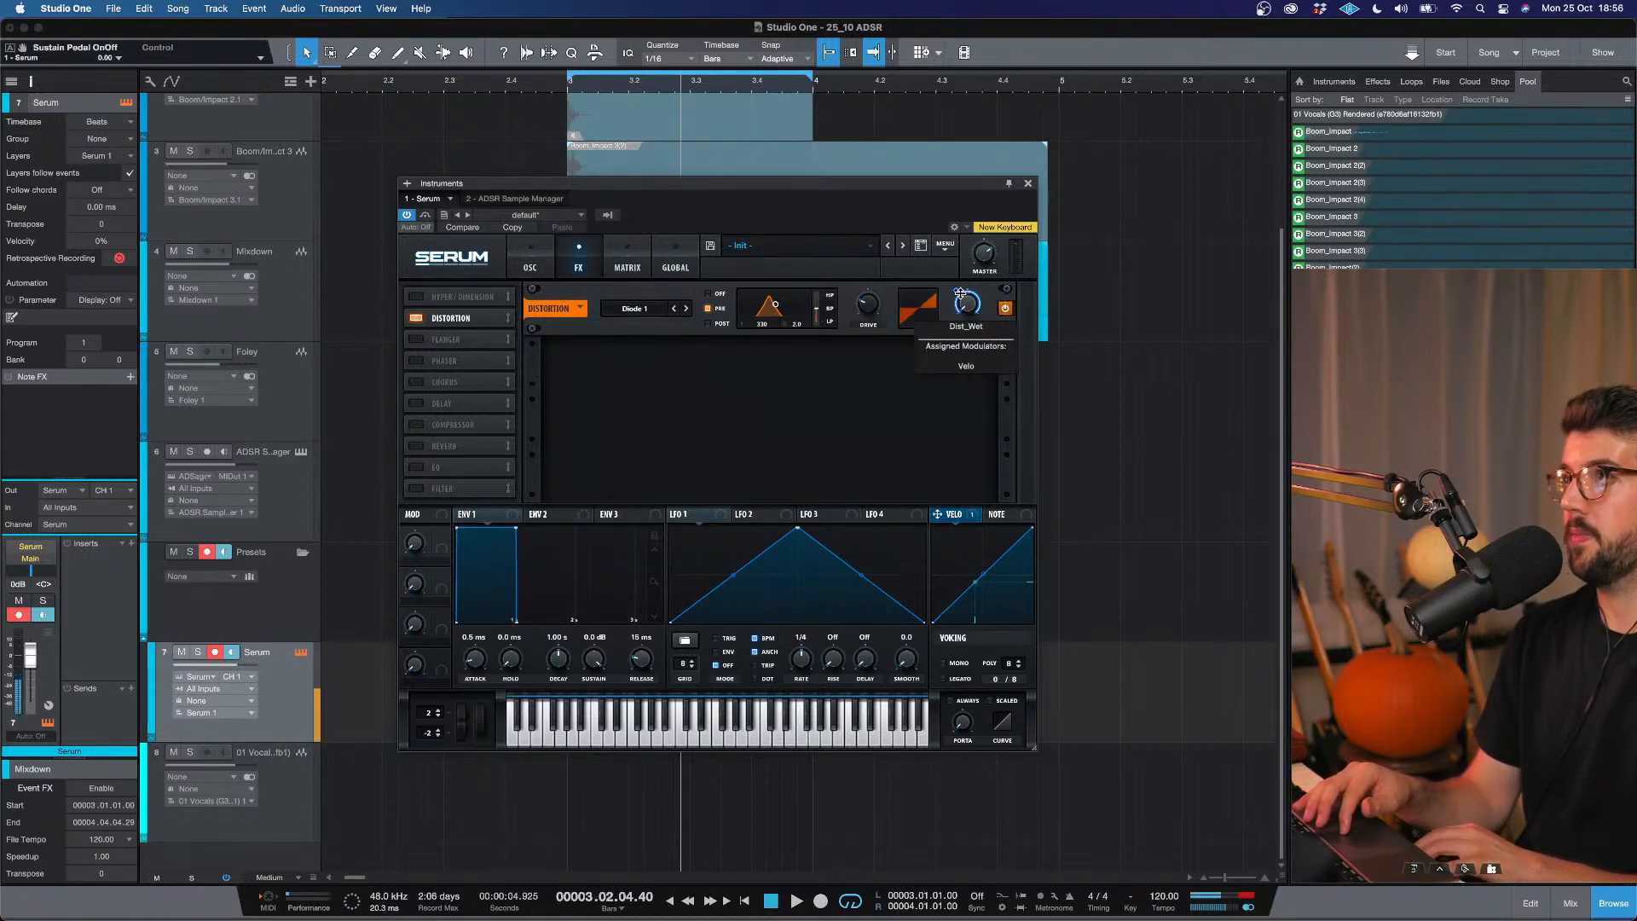
click(417, 298)
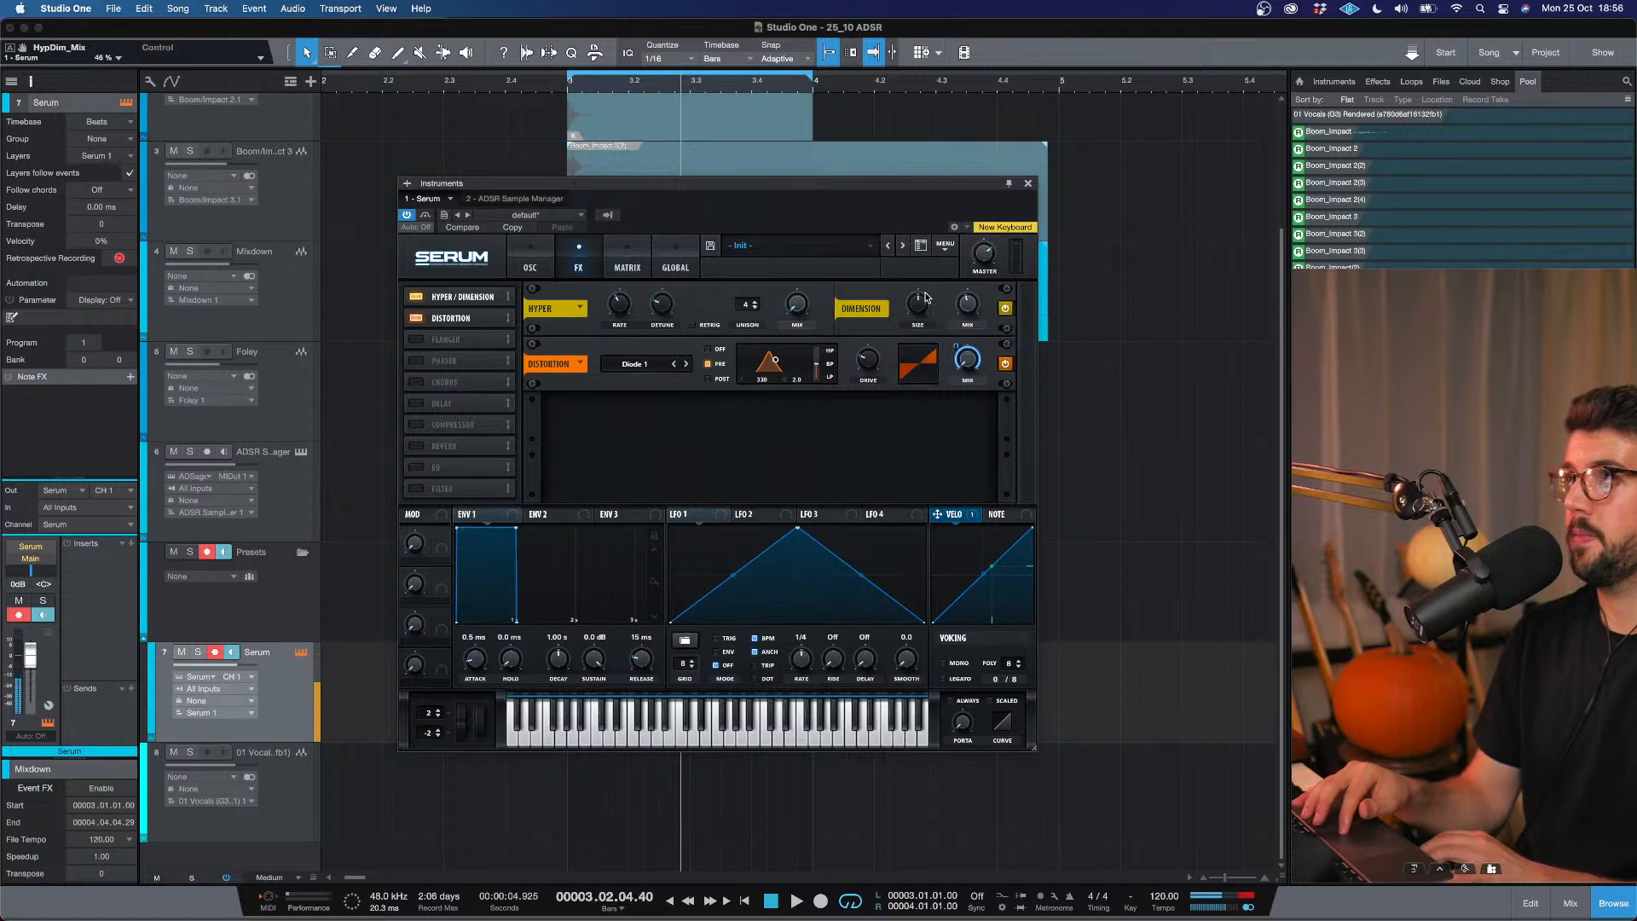
drag(920, 312, 921, 320)
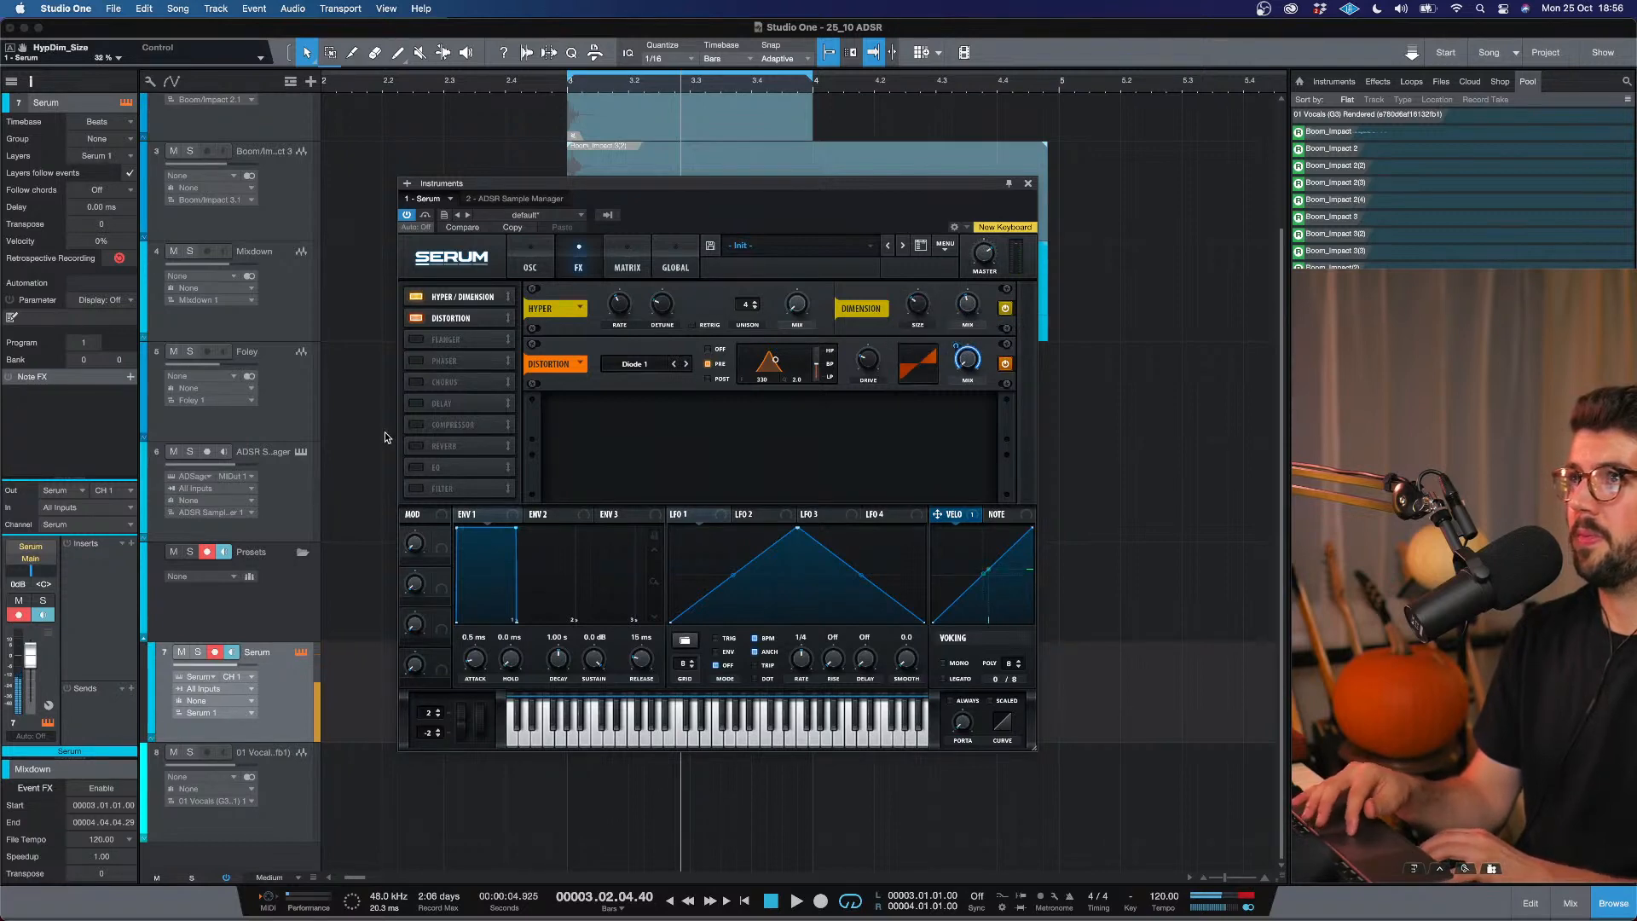
Set oscillator A's level to 0% and assign velocity to modulate it.
click(531, 267)
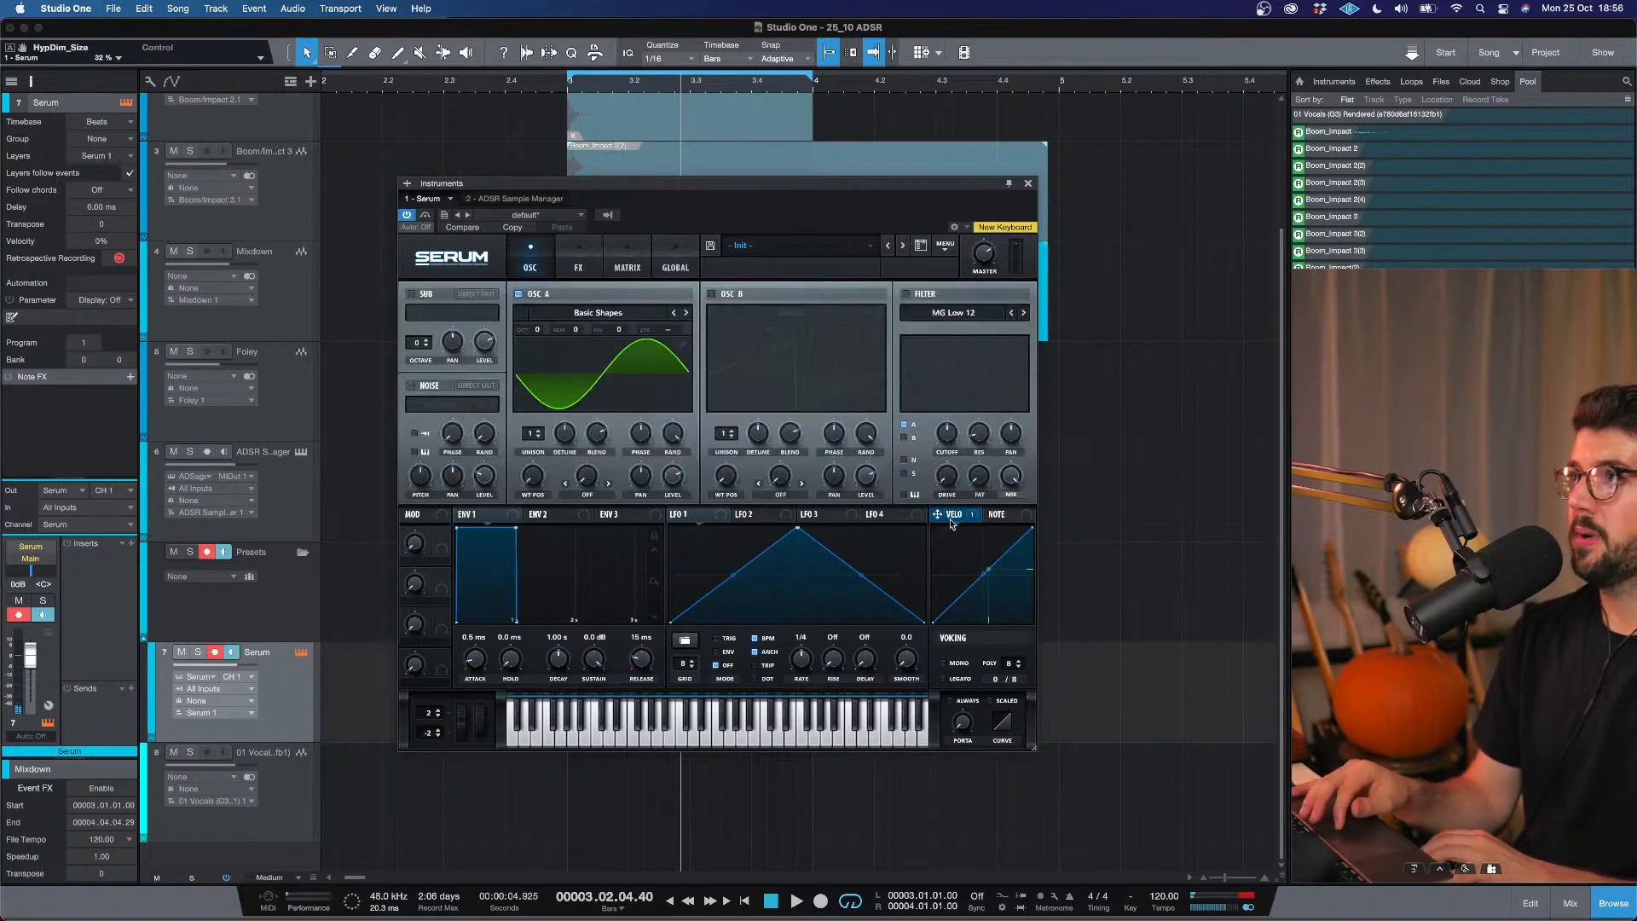
mouse_move(971, 514)
mouse_down()
mouse_move(731, 483)
mouse_move(1014, 523)
mouse_move(944, 515)
mouse_up()
drag(666, 479, 663, 685)
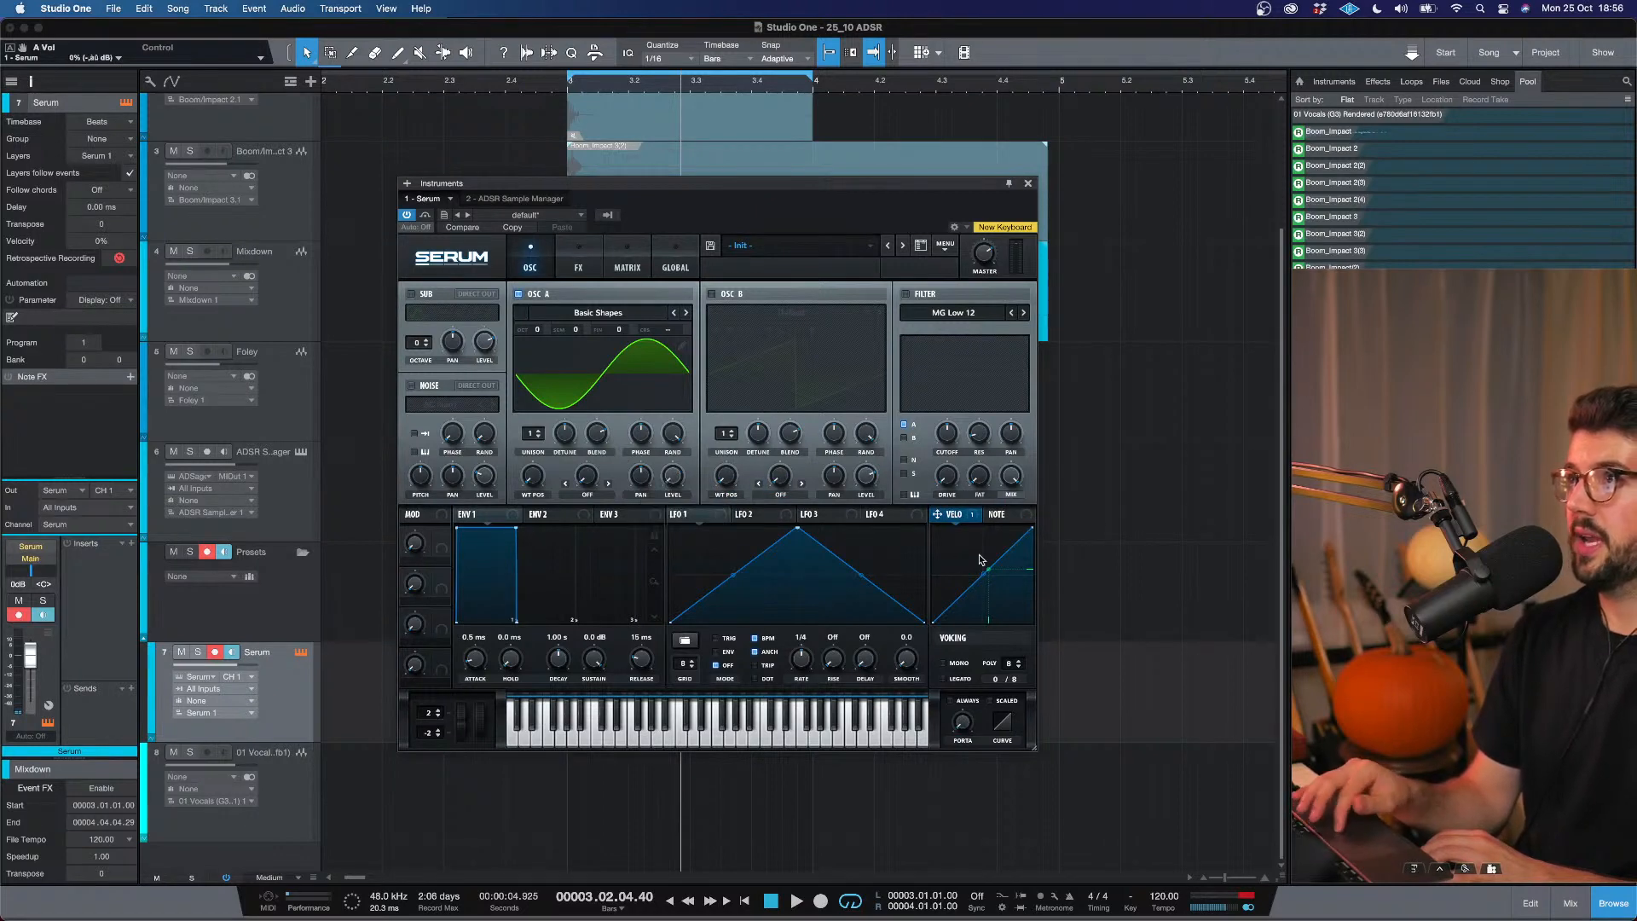
drag(978, 519, 678, 482)
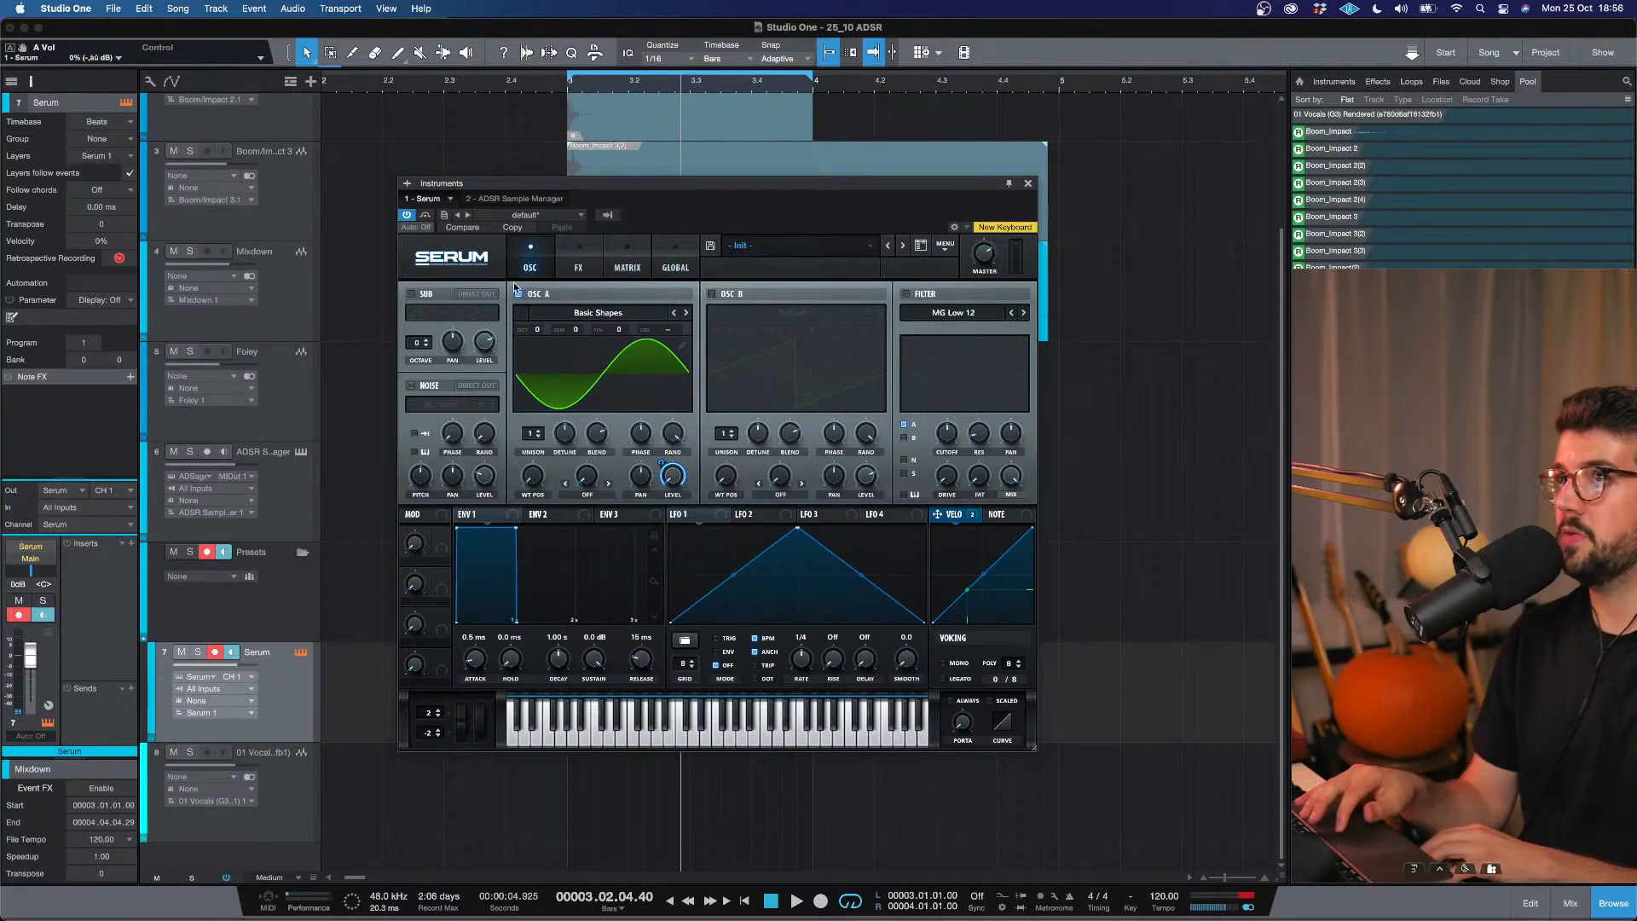
Enable the AC hum1 noise oscillator, set its level to 0% and modulate that level with LFO 1 by about 24.
click(423, 390)
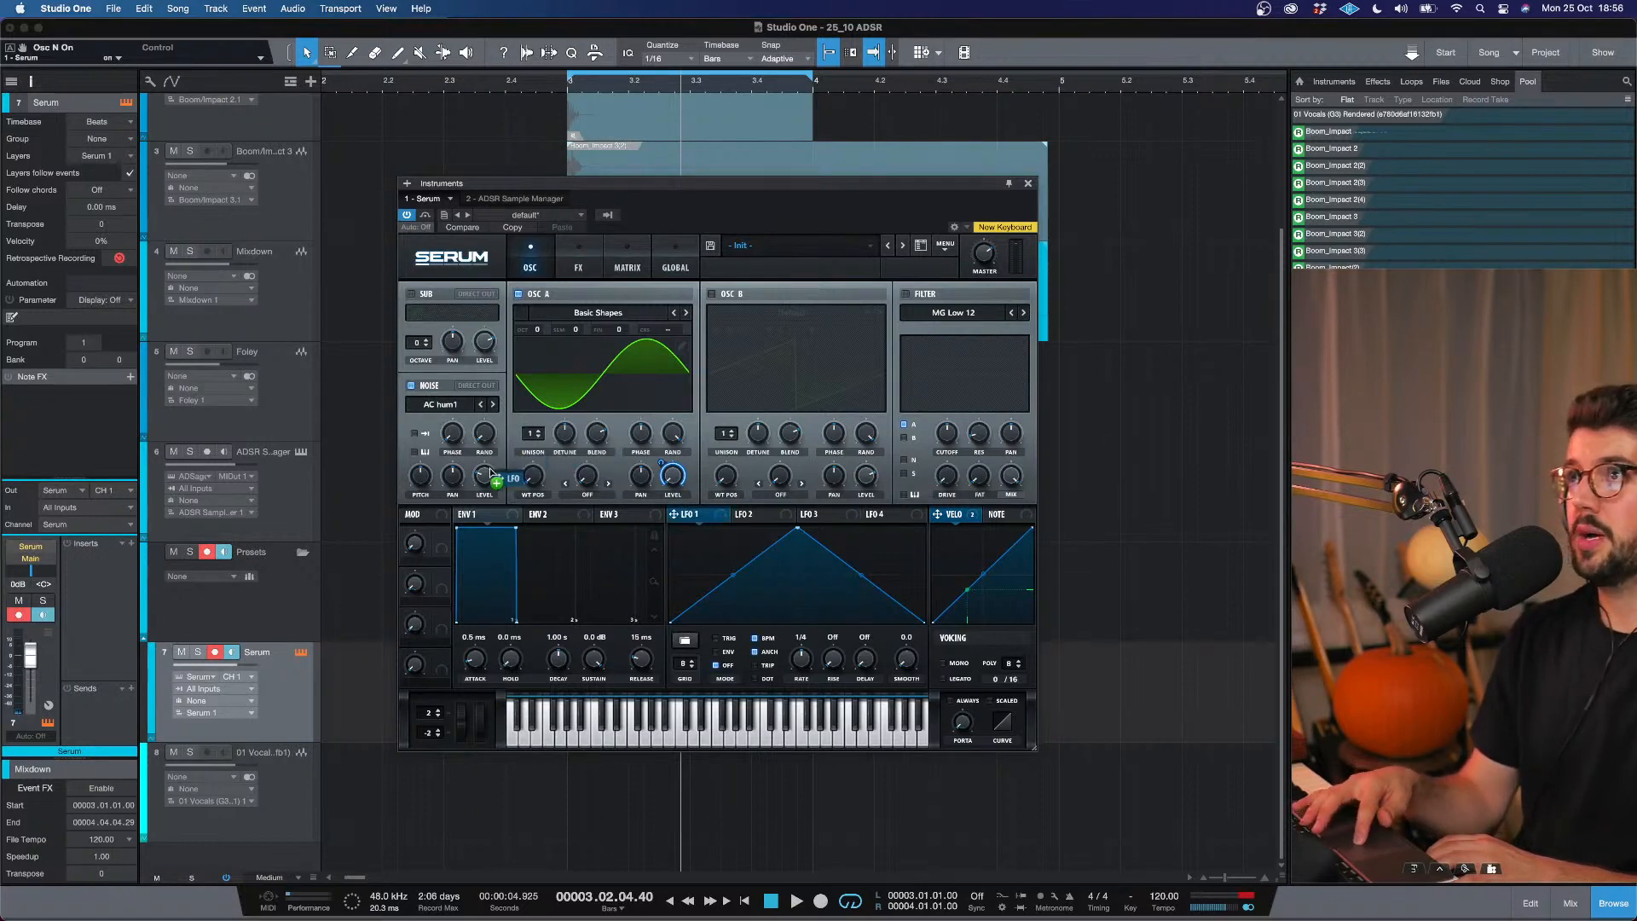
drag(484, 475, 464, 506)
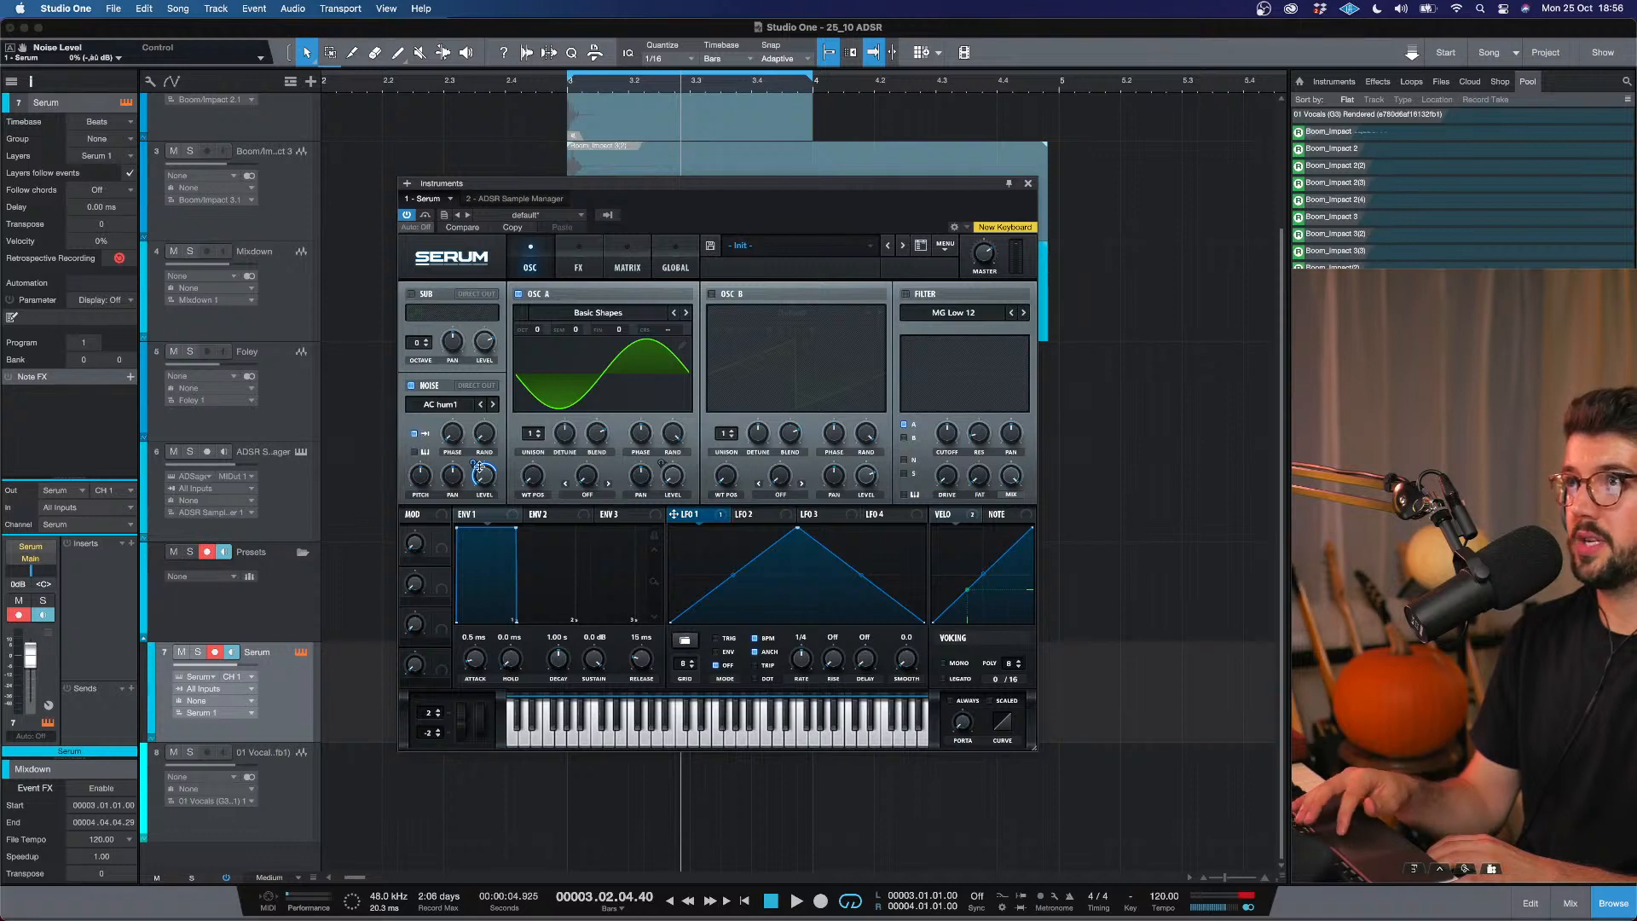
drag(474, 462, 476, 467)
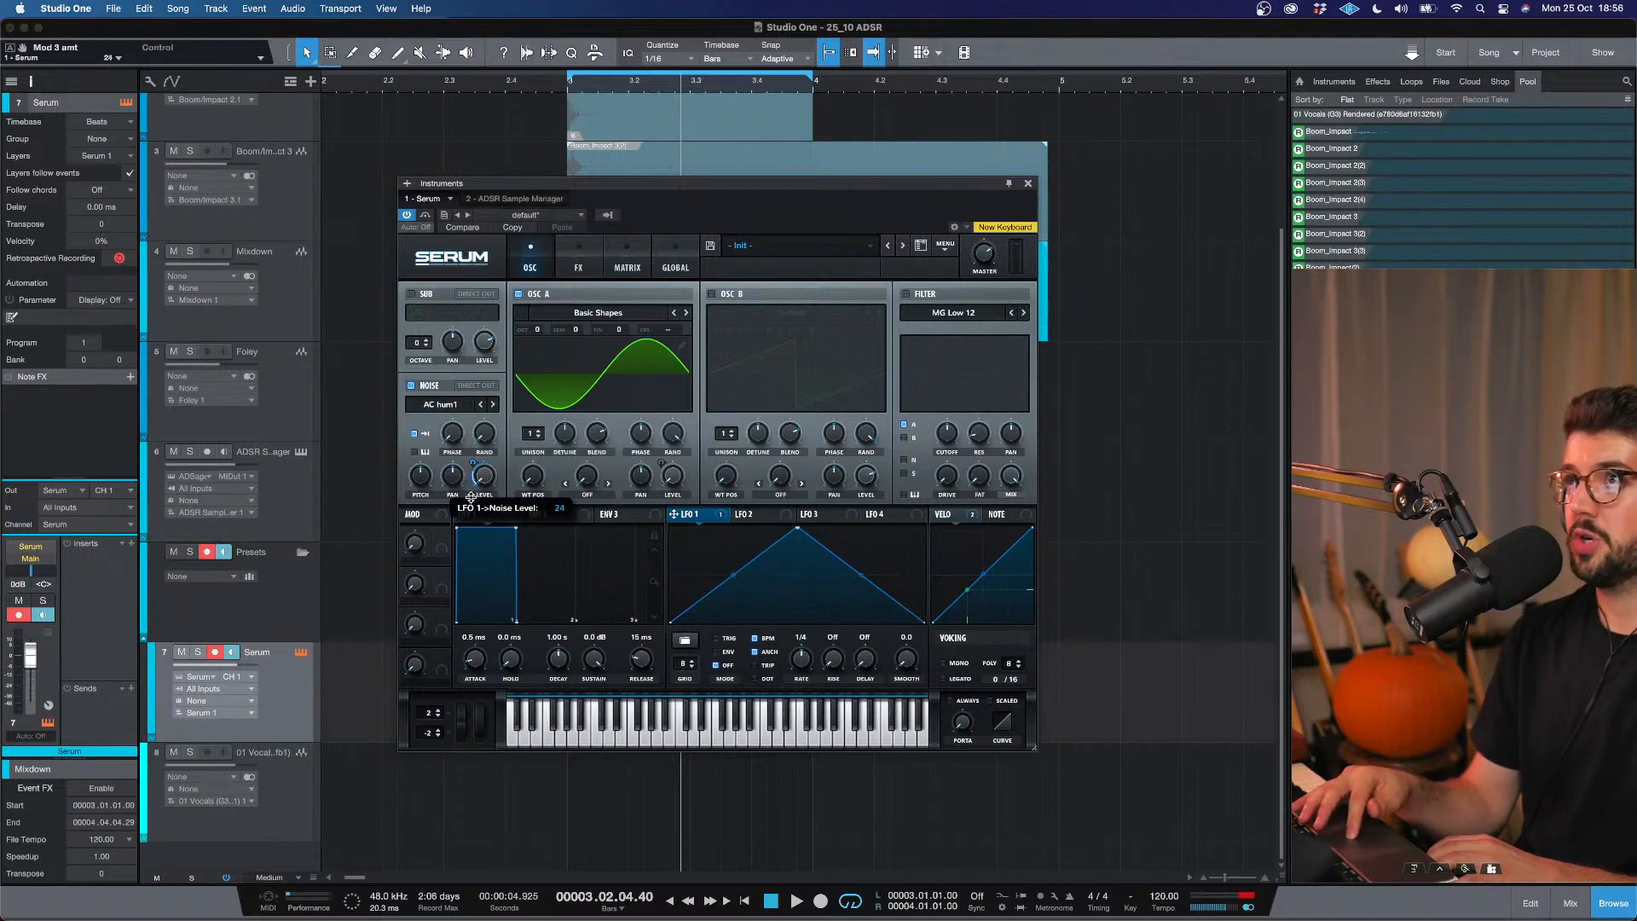
Switch LFO 1 to envelope mode with a falling ramp shape, and set its modulation of the noise level to 27.
drag(463, 483, 464, 480)
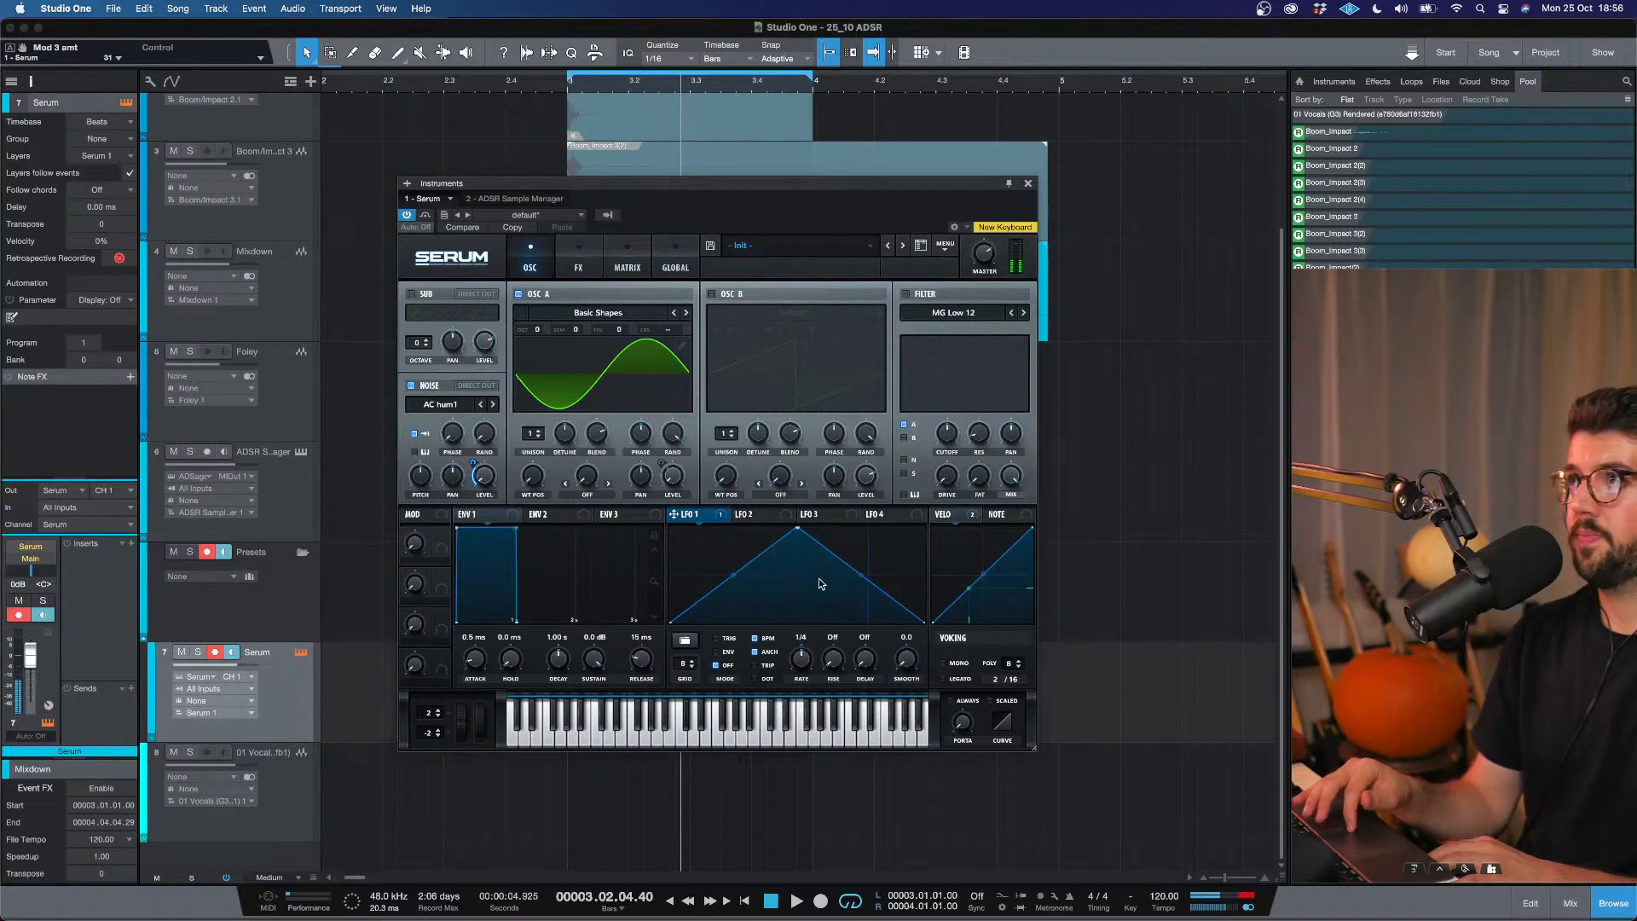
click(730, 640)
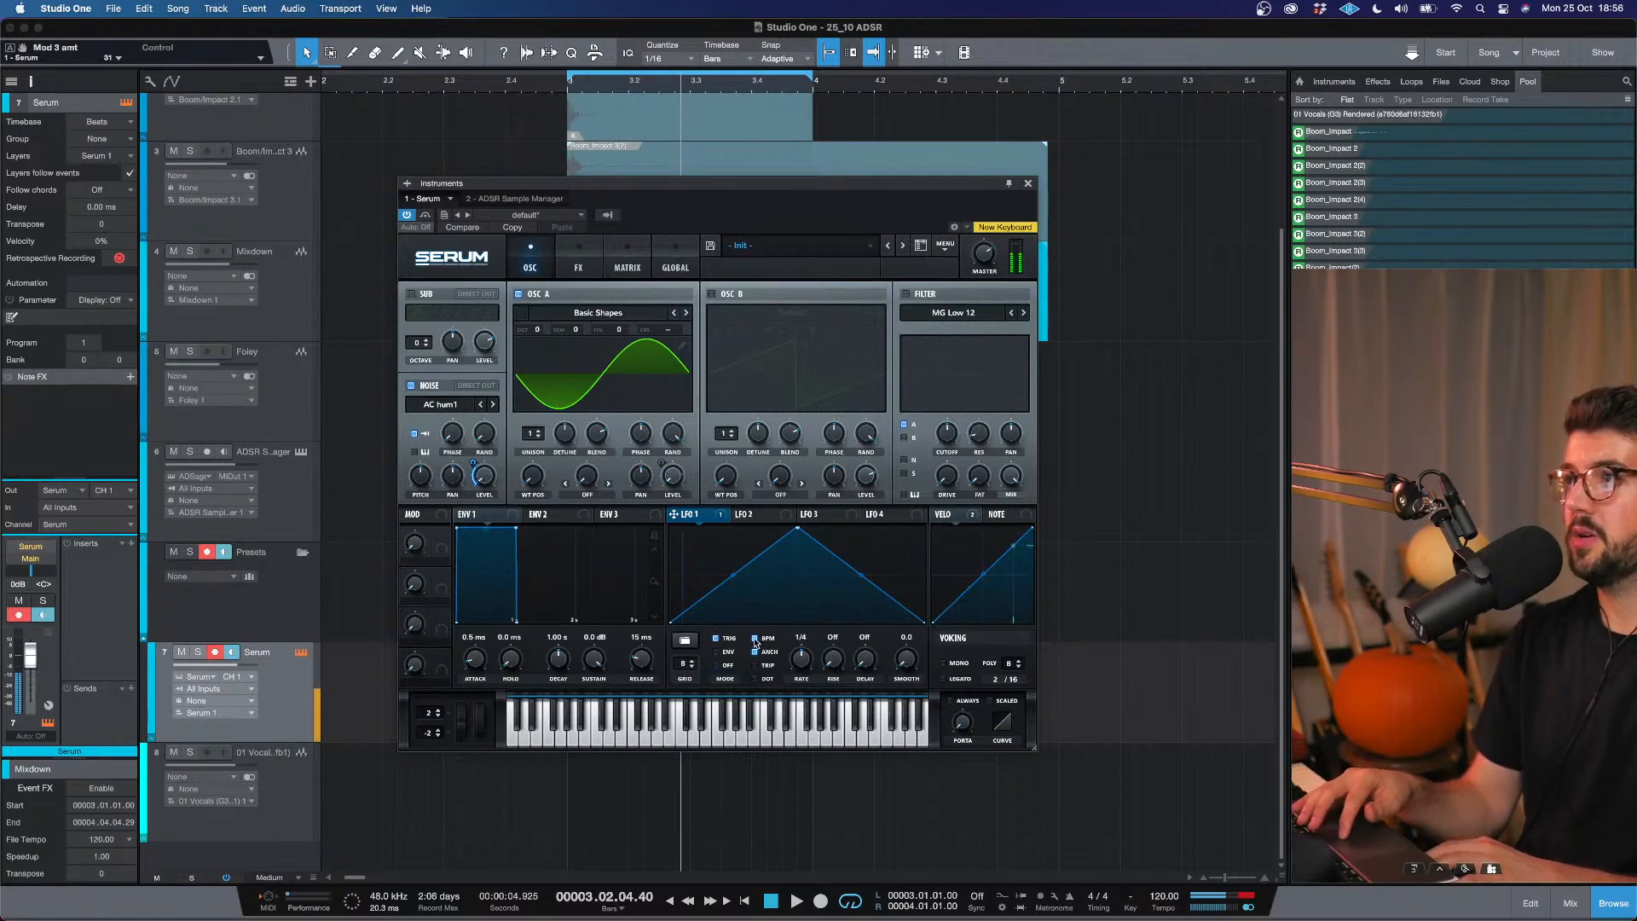
drag(474, 464, 474, 454)
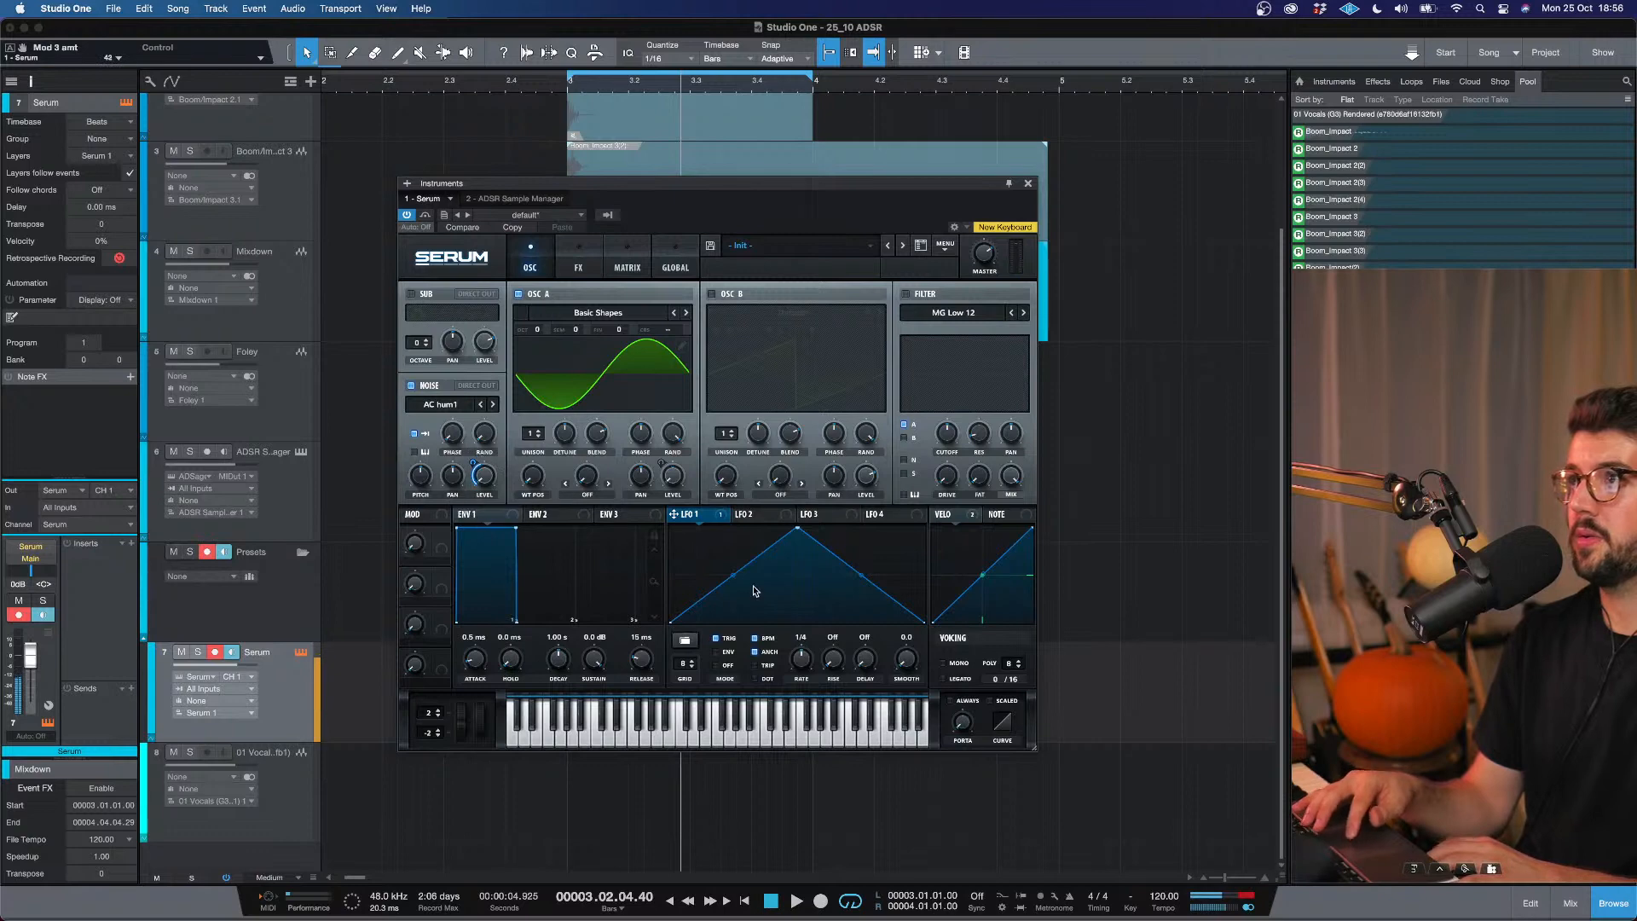
click(720, 653)
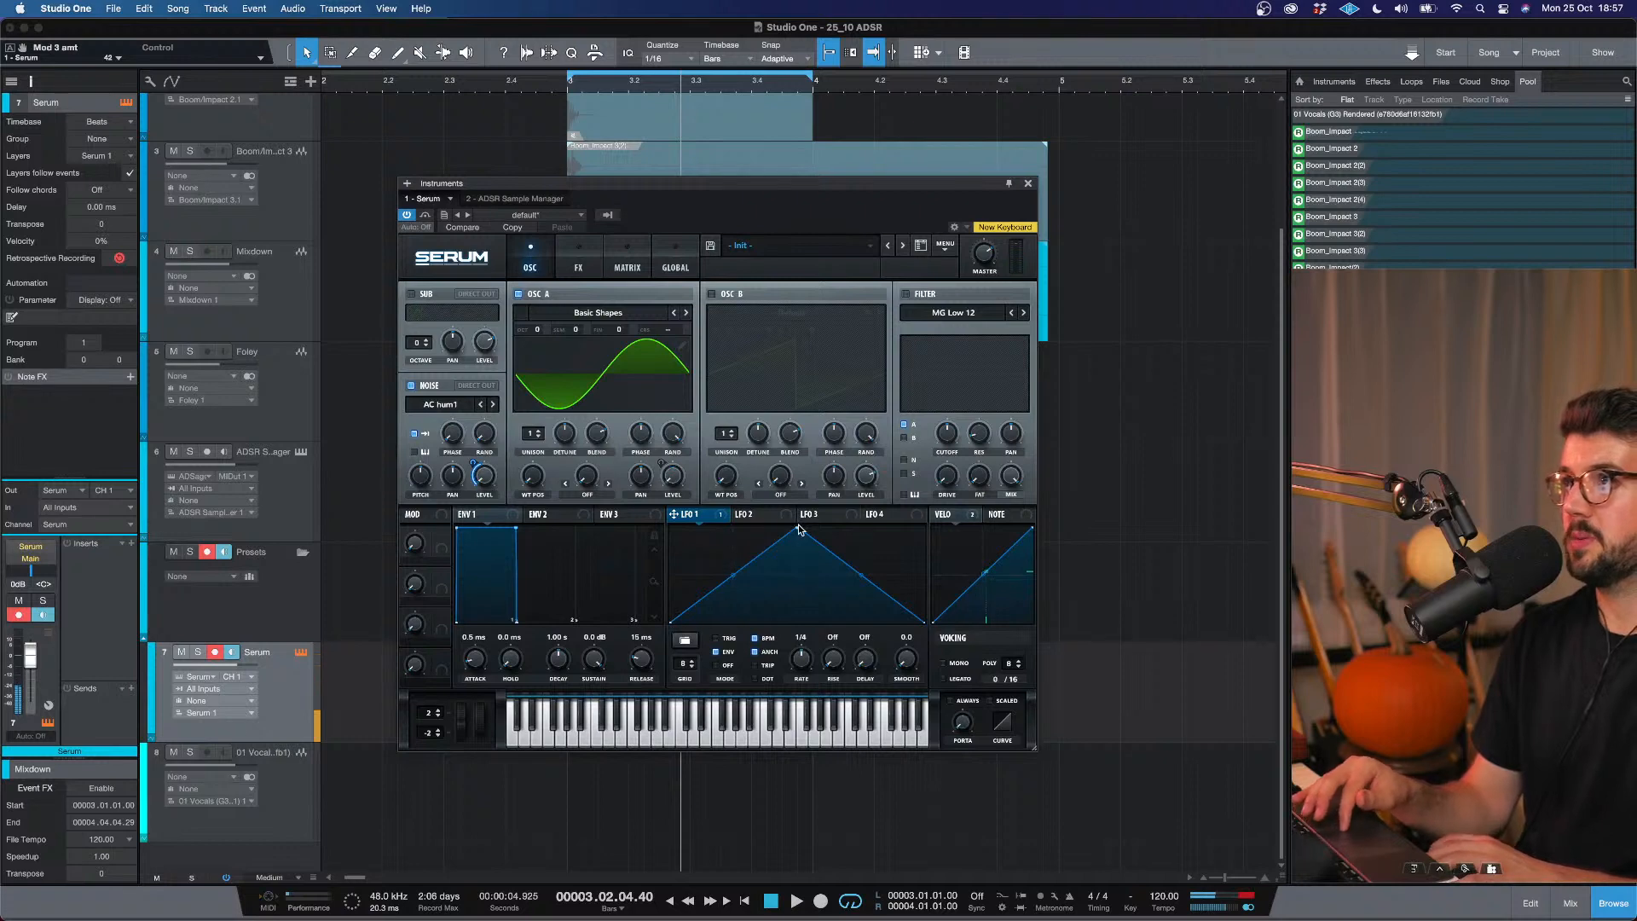
drag(796, 529, 671, 526)
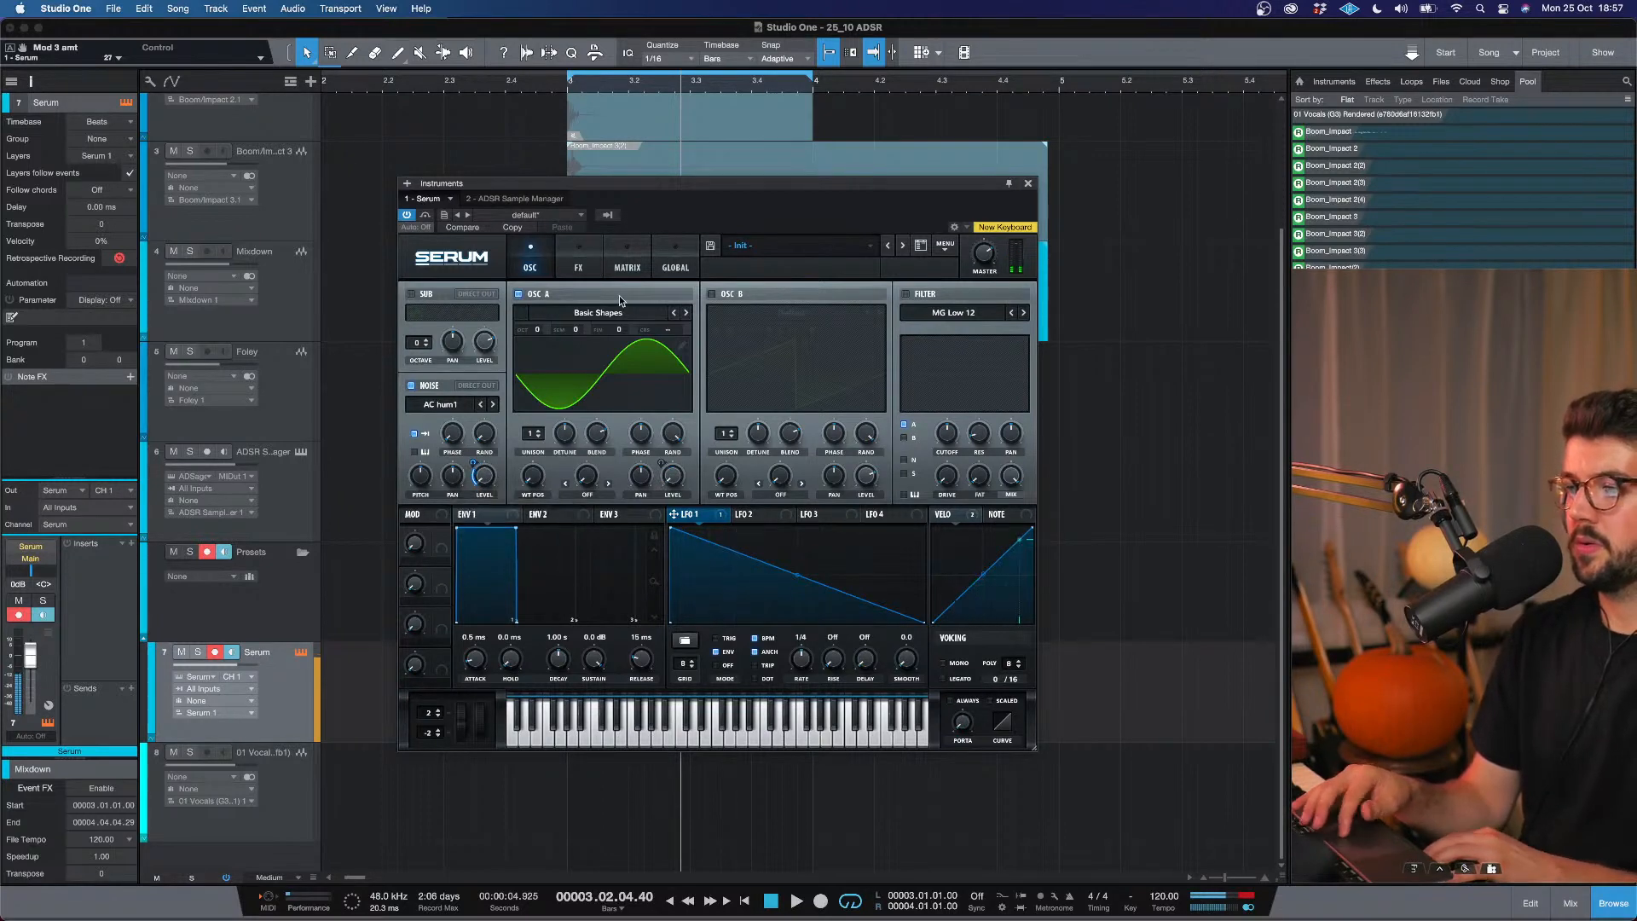
Enable Serum's phaser with its mix at 43% and the reverb with its mix at 36%.
click(580, 259)
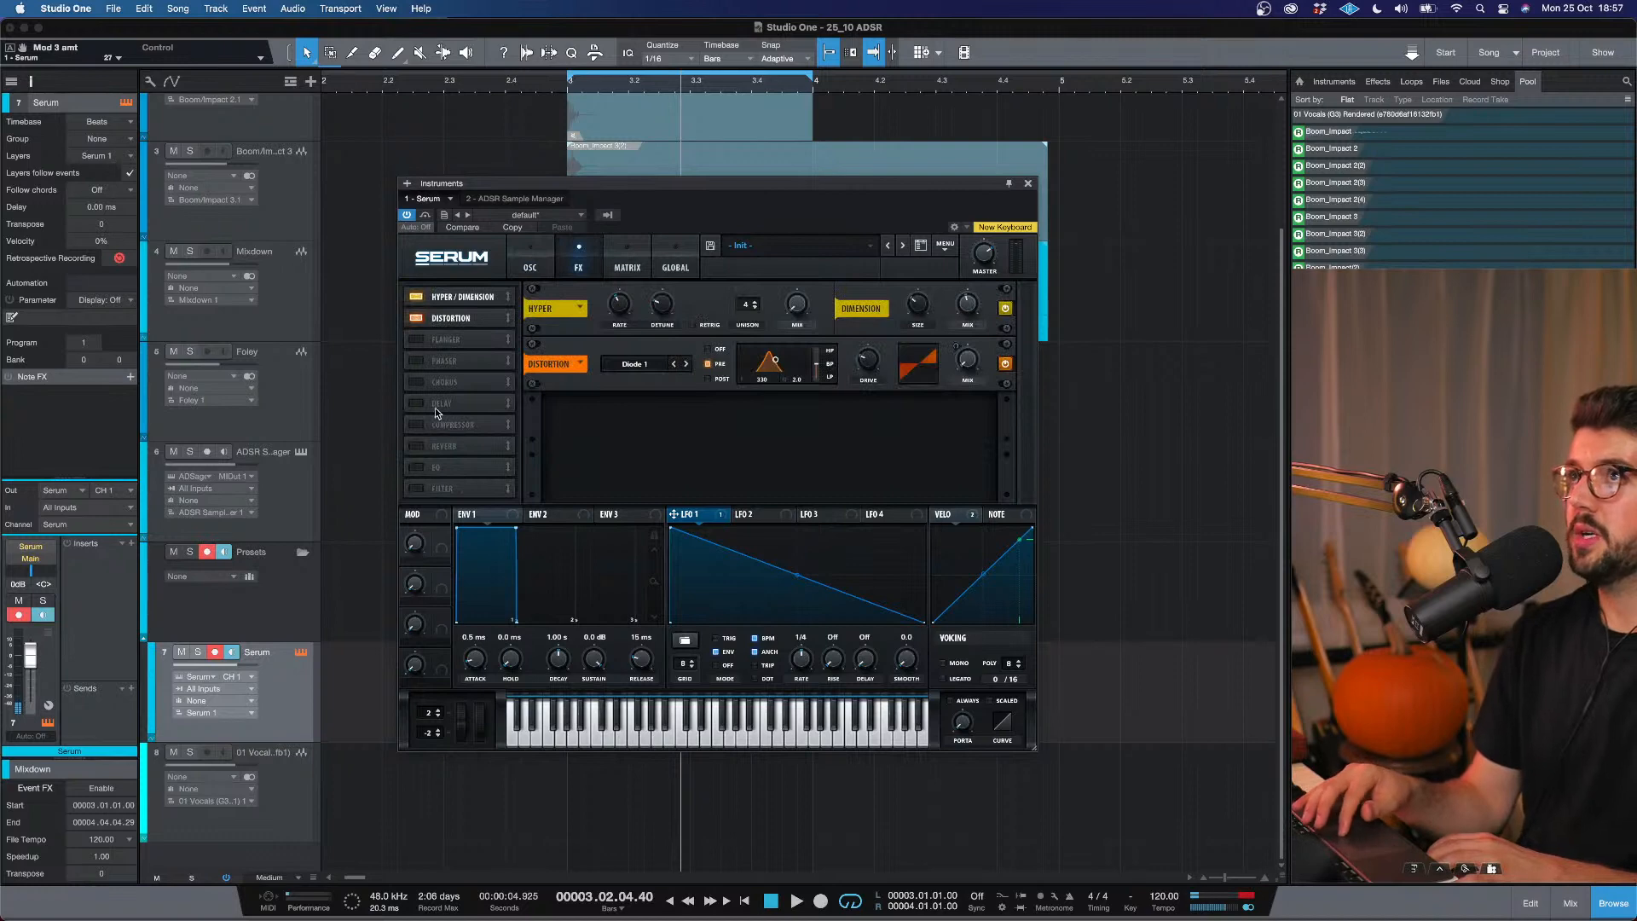
click(417, 362)
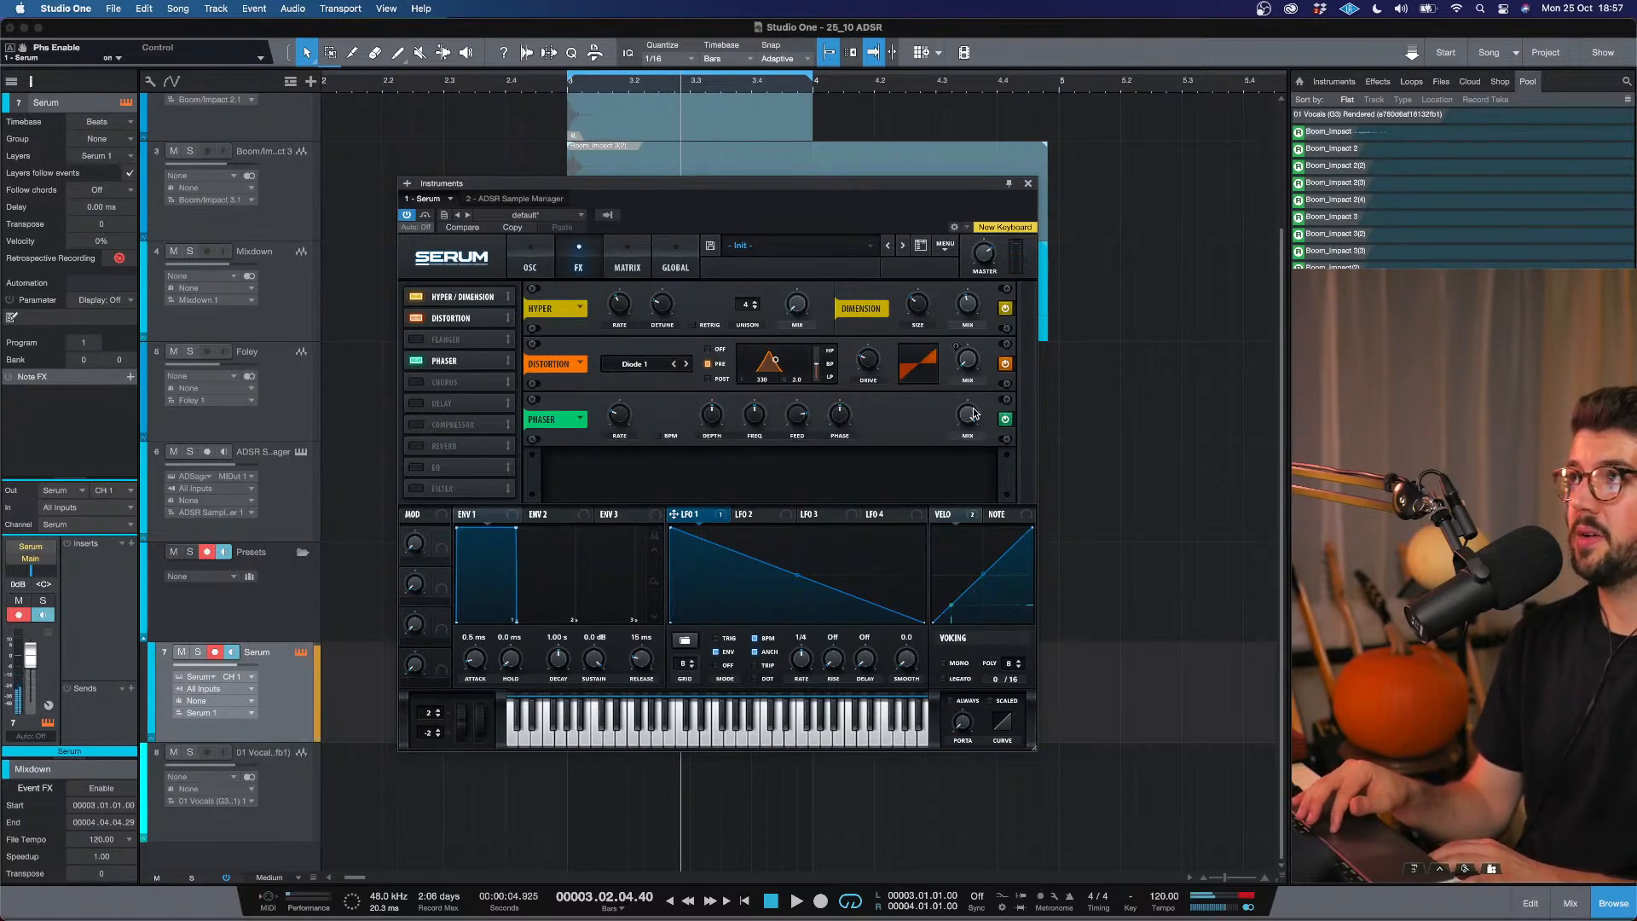
drag(975, 414, 943, 473)
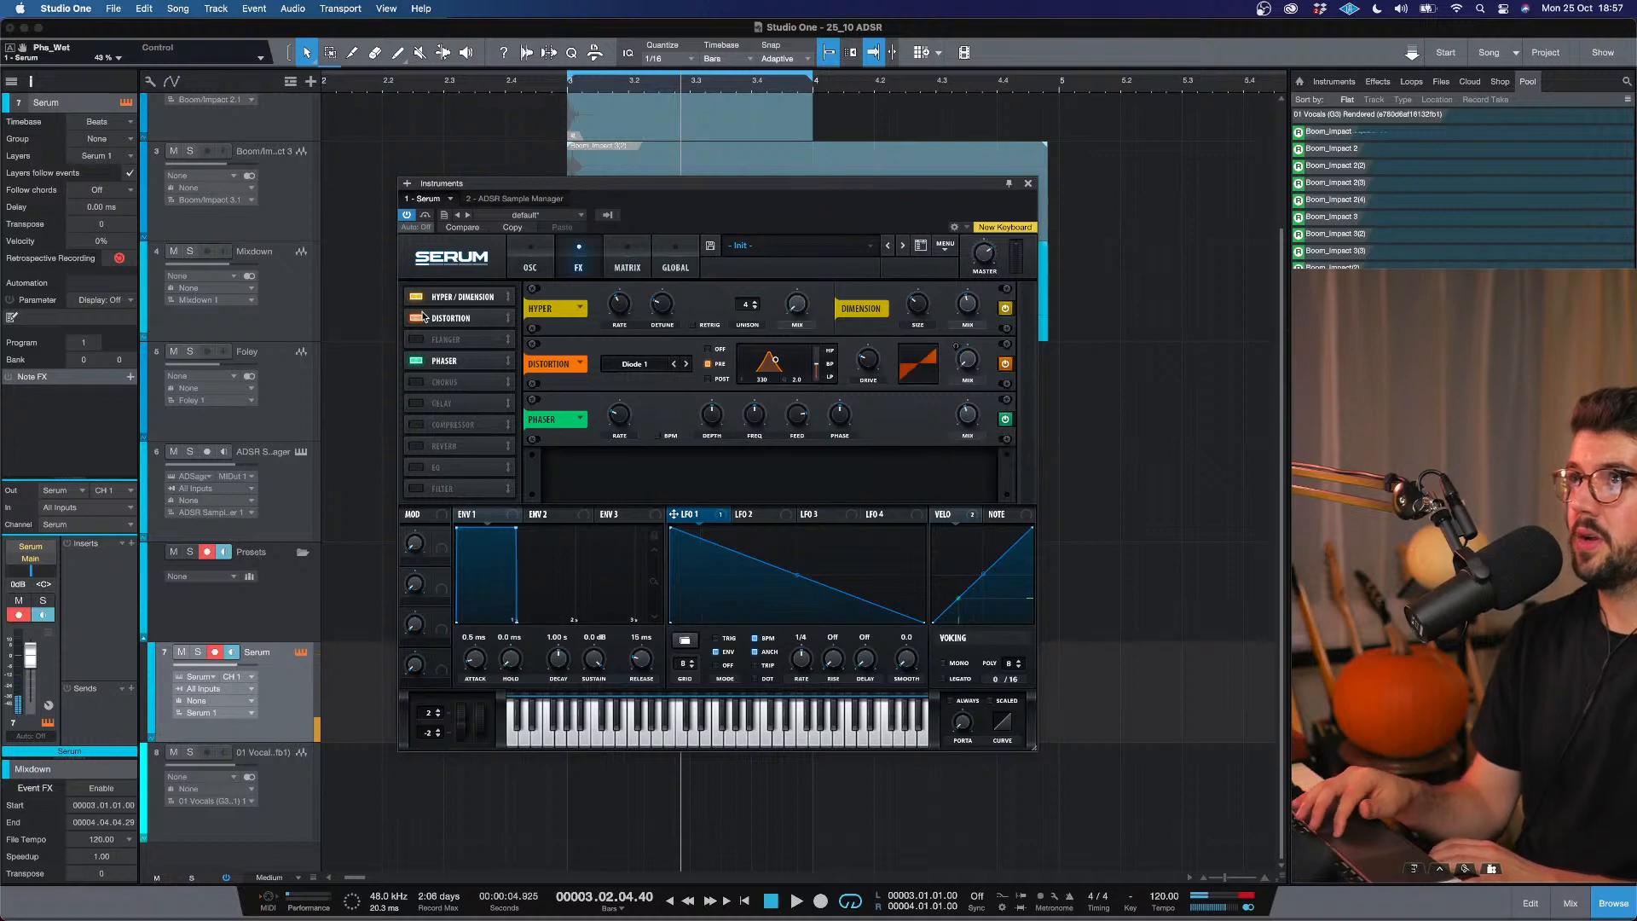
click(414, 445)
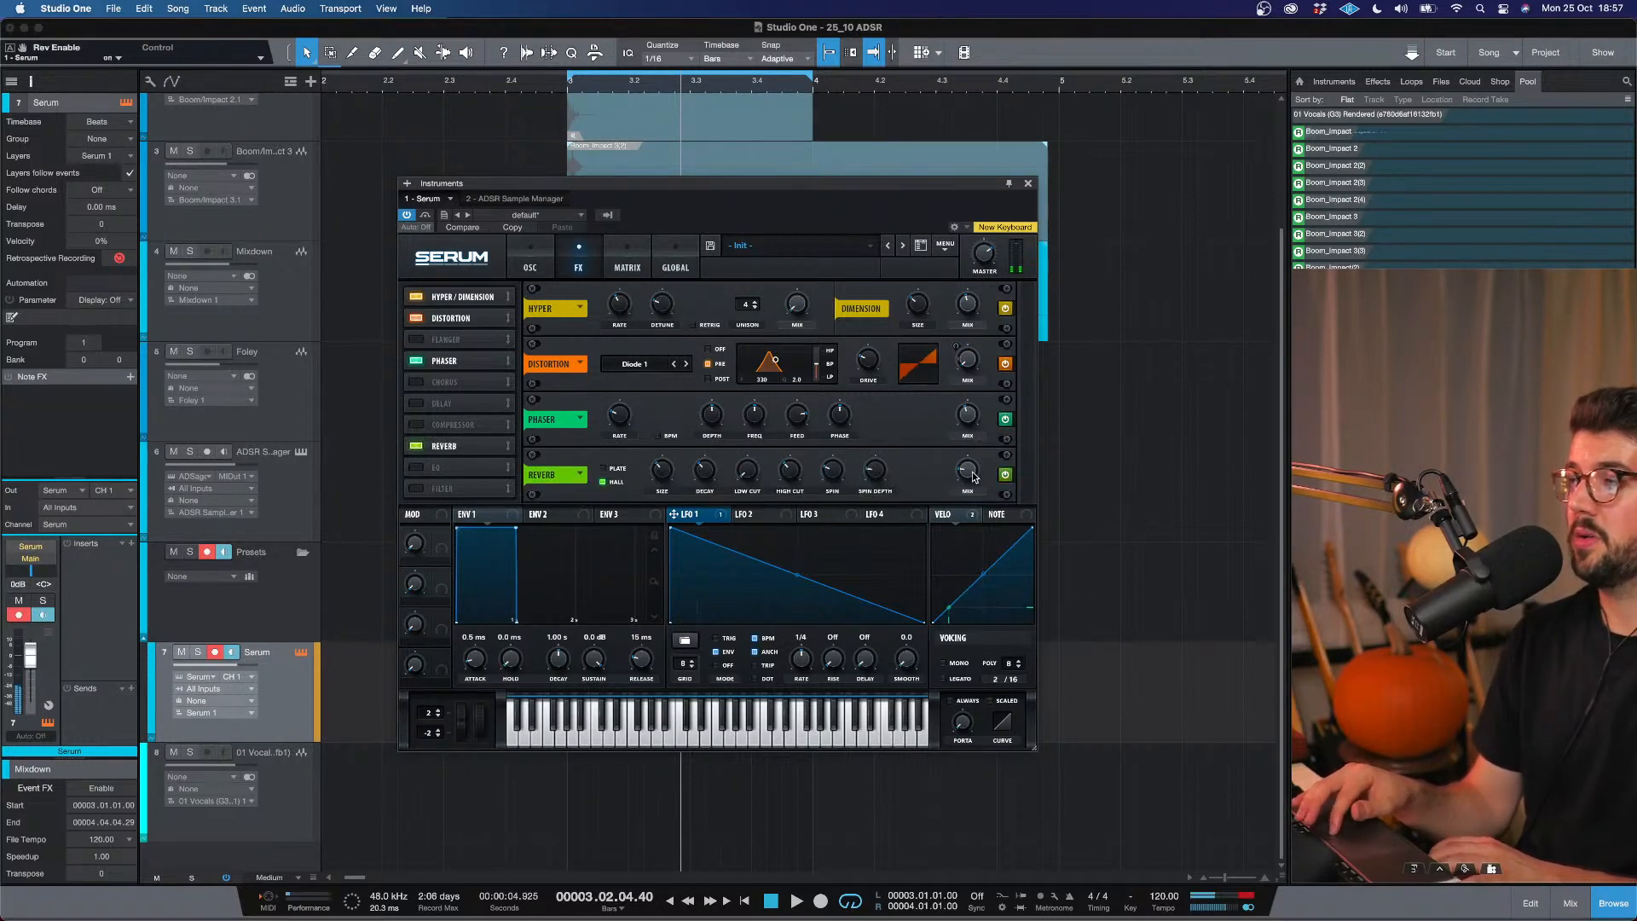
drag(975, 476, 975, 471)
Set LFO 1's modulation of the noise level to 15 and oscillator A's unison to 3 voices.
click(537, 271)
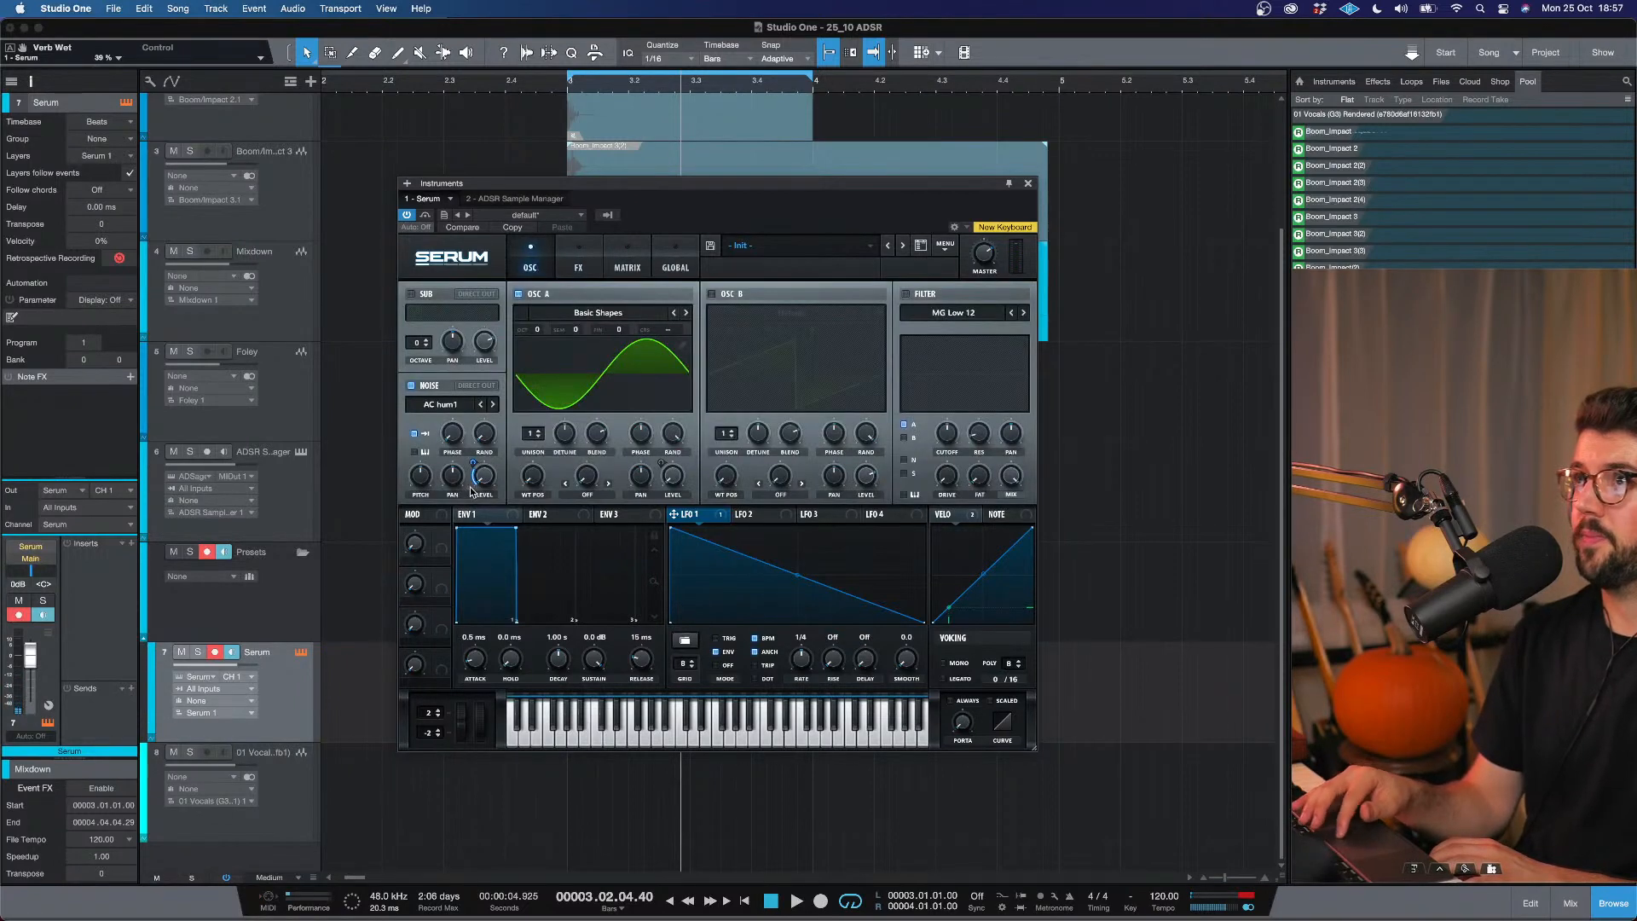
drag(469, 463, 470, 469)
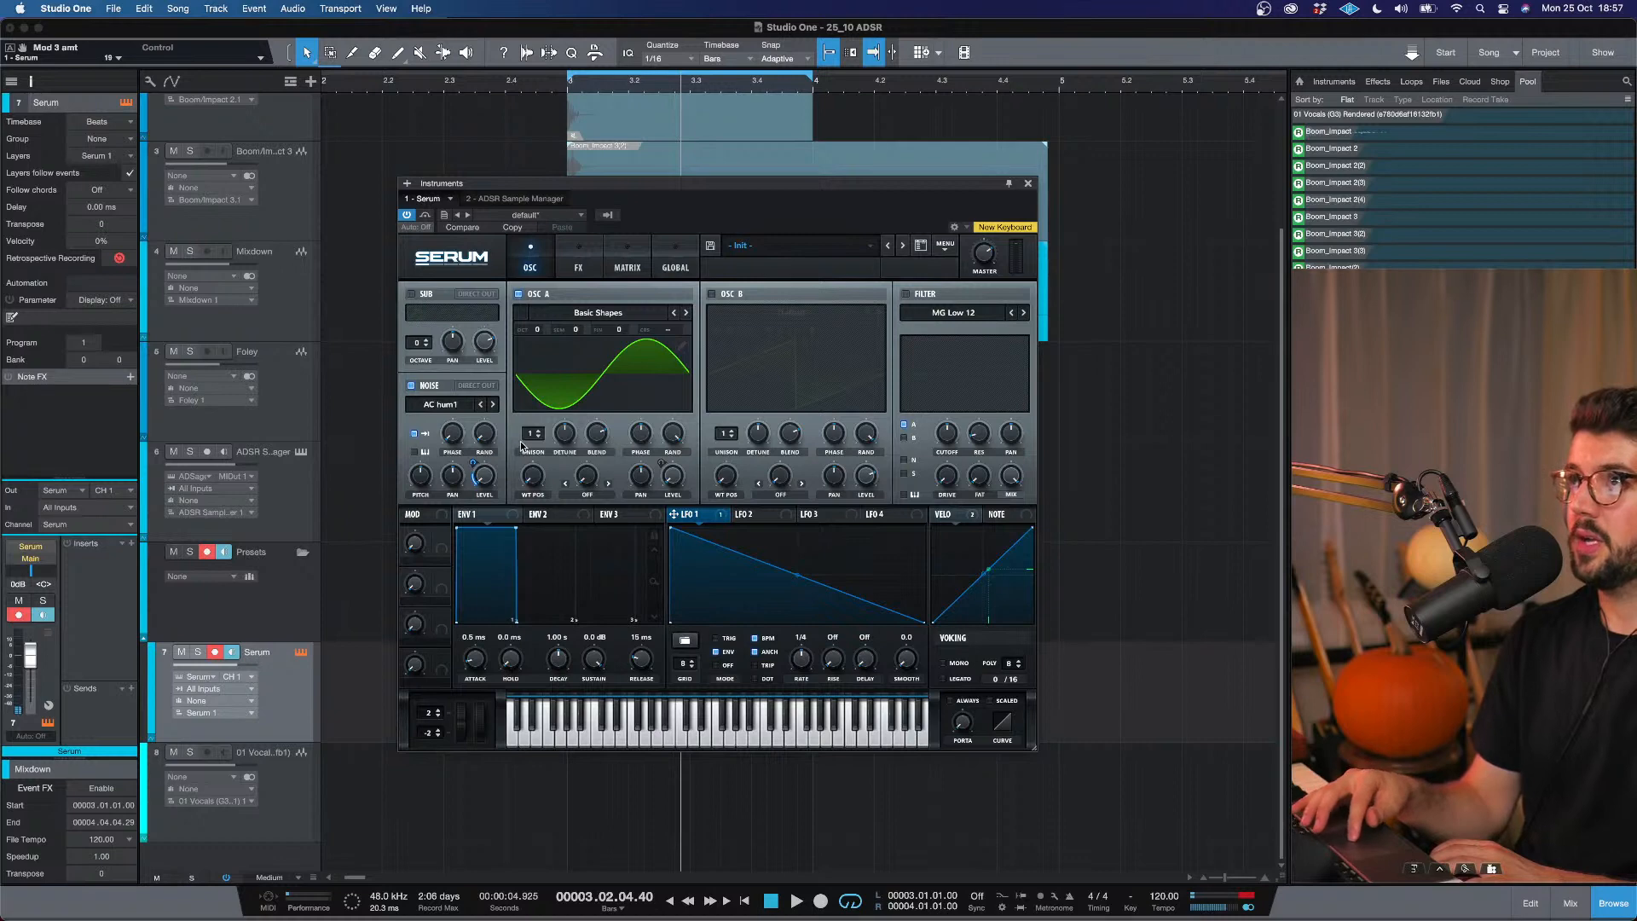
drag(533, 434, 533, 421)
Modulate oscillator A's fine pitch with LFO 2 by 20 at a one-bar rate, set its octave to -1, and close Serum.
click(767, 515)
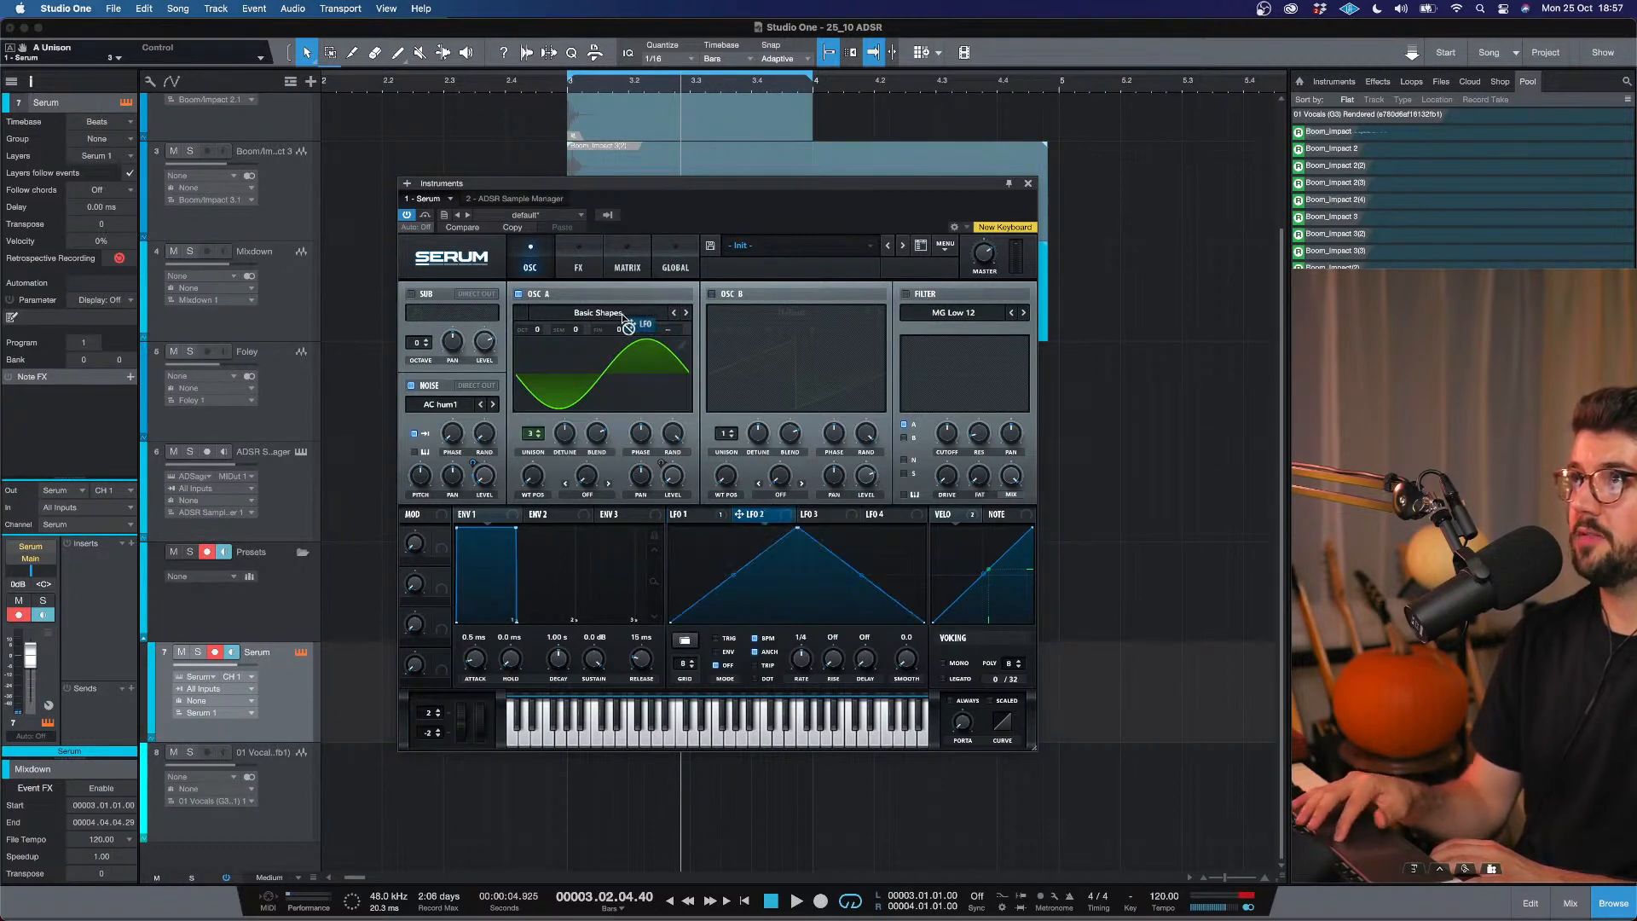
drag(738, 514, 627, 397)
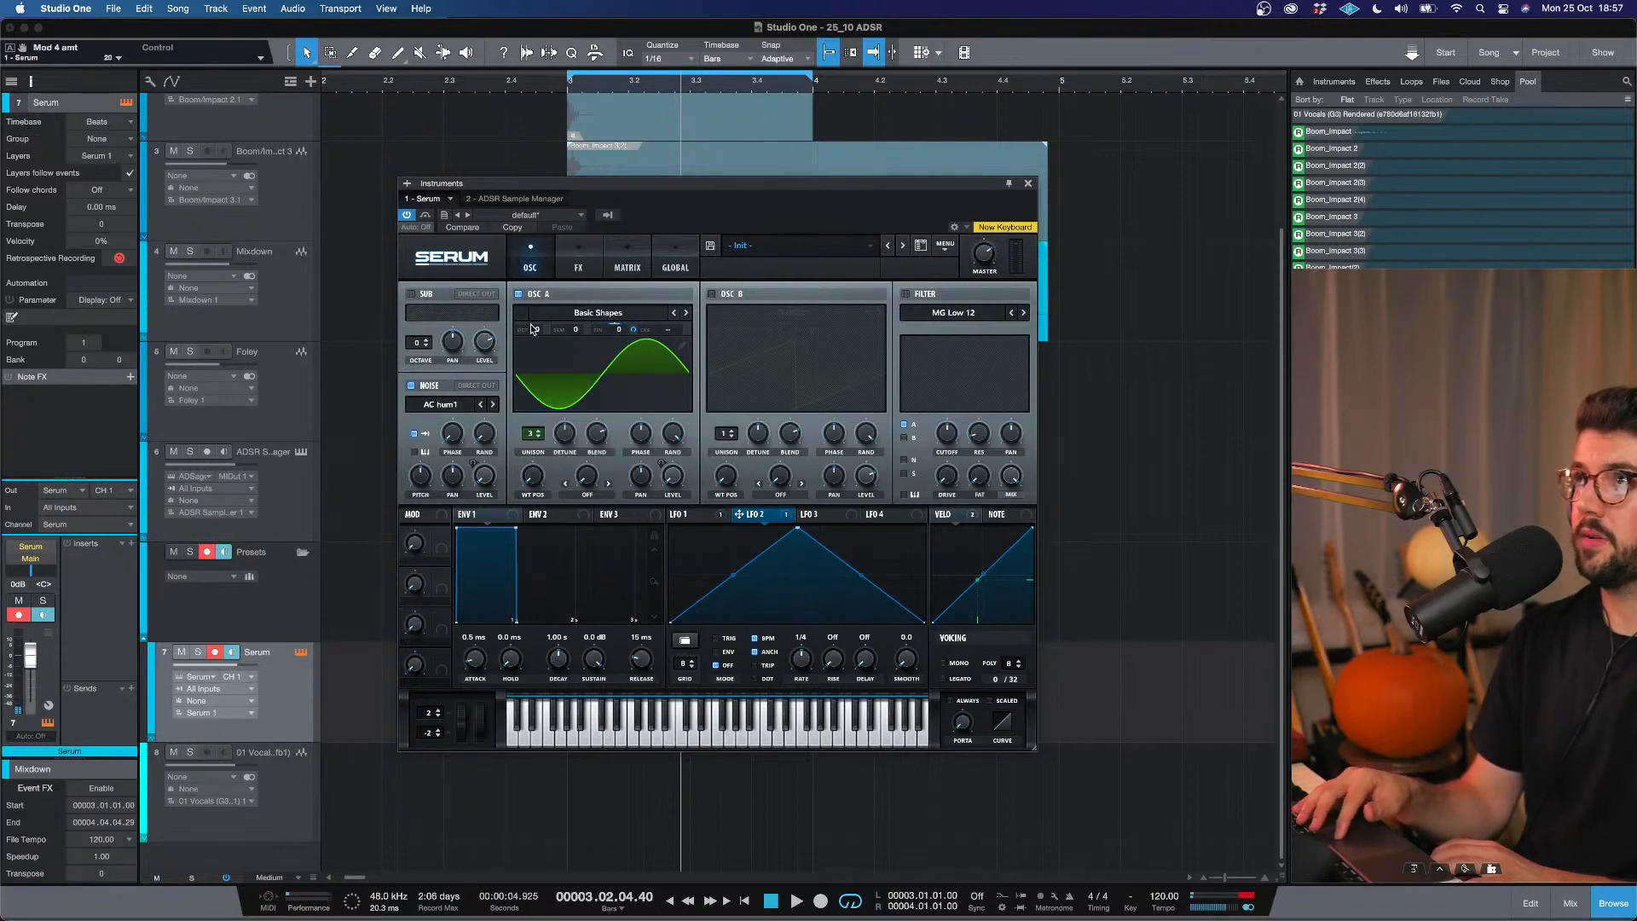
drag(531, 330, 532, 359)
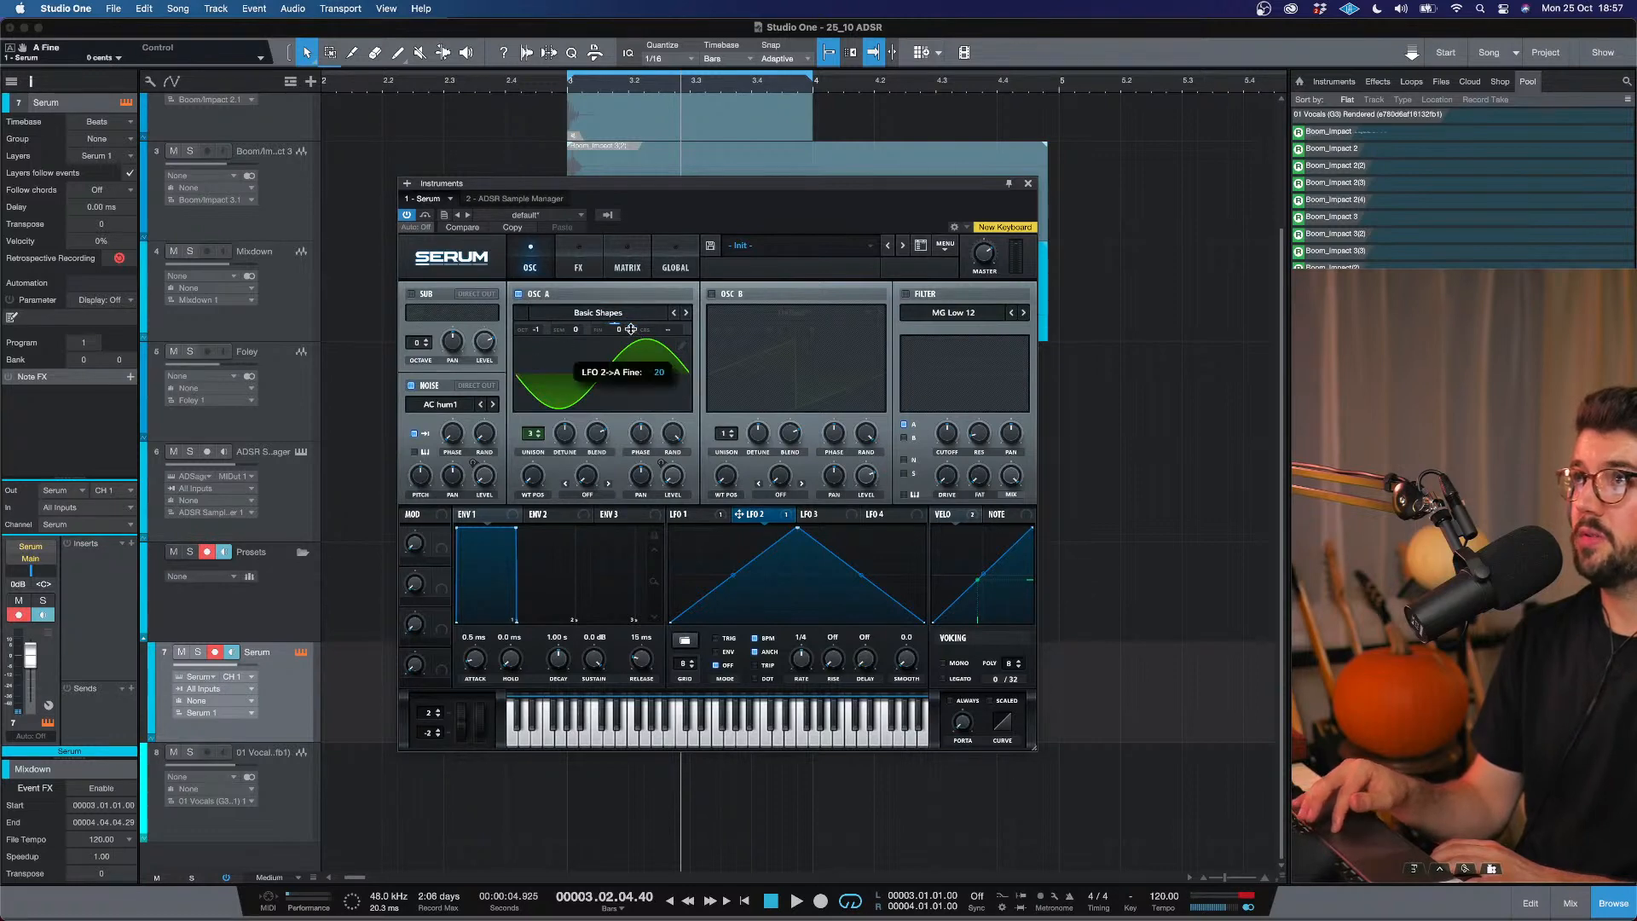
drag(800, 665, 793, 684)
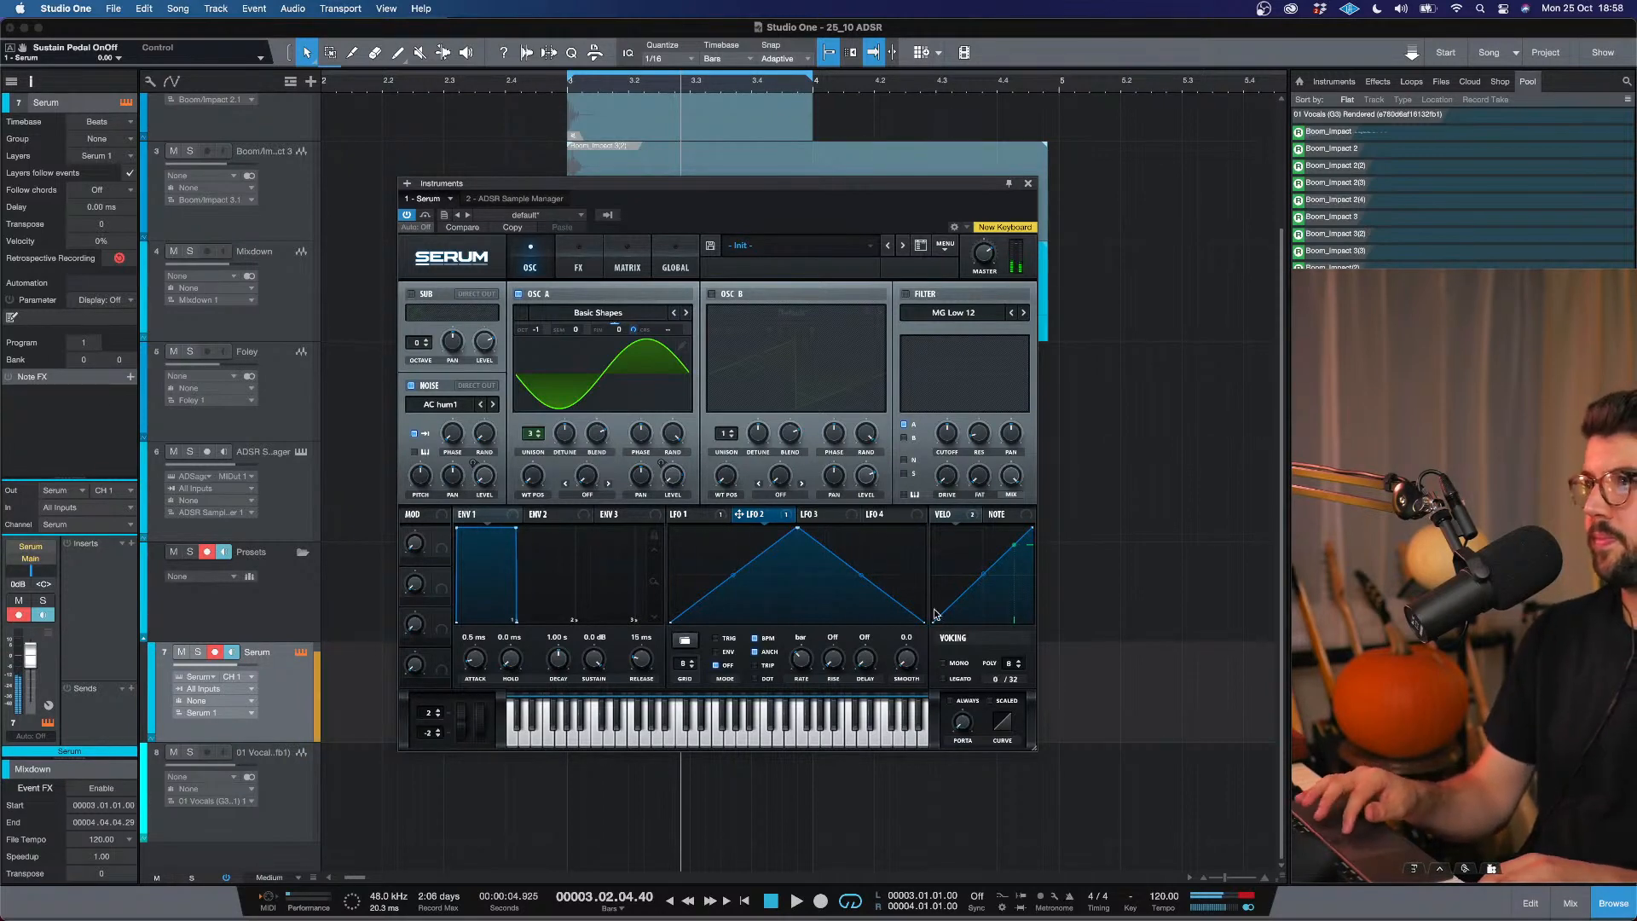
click(563, 256)
click(529, 258)
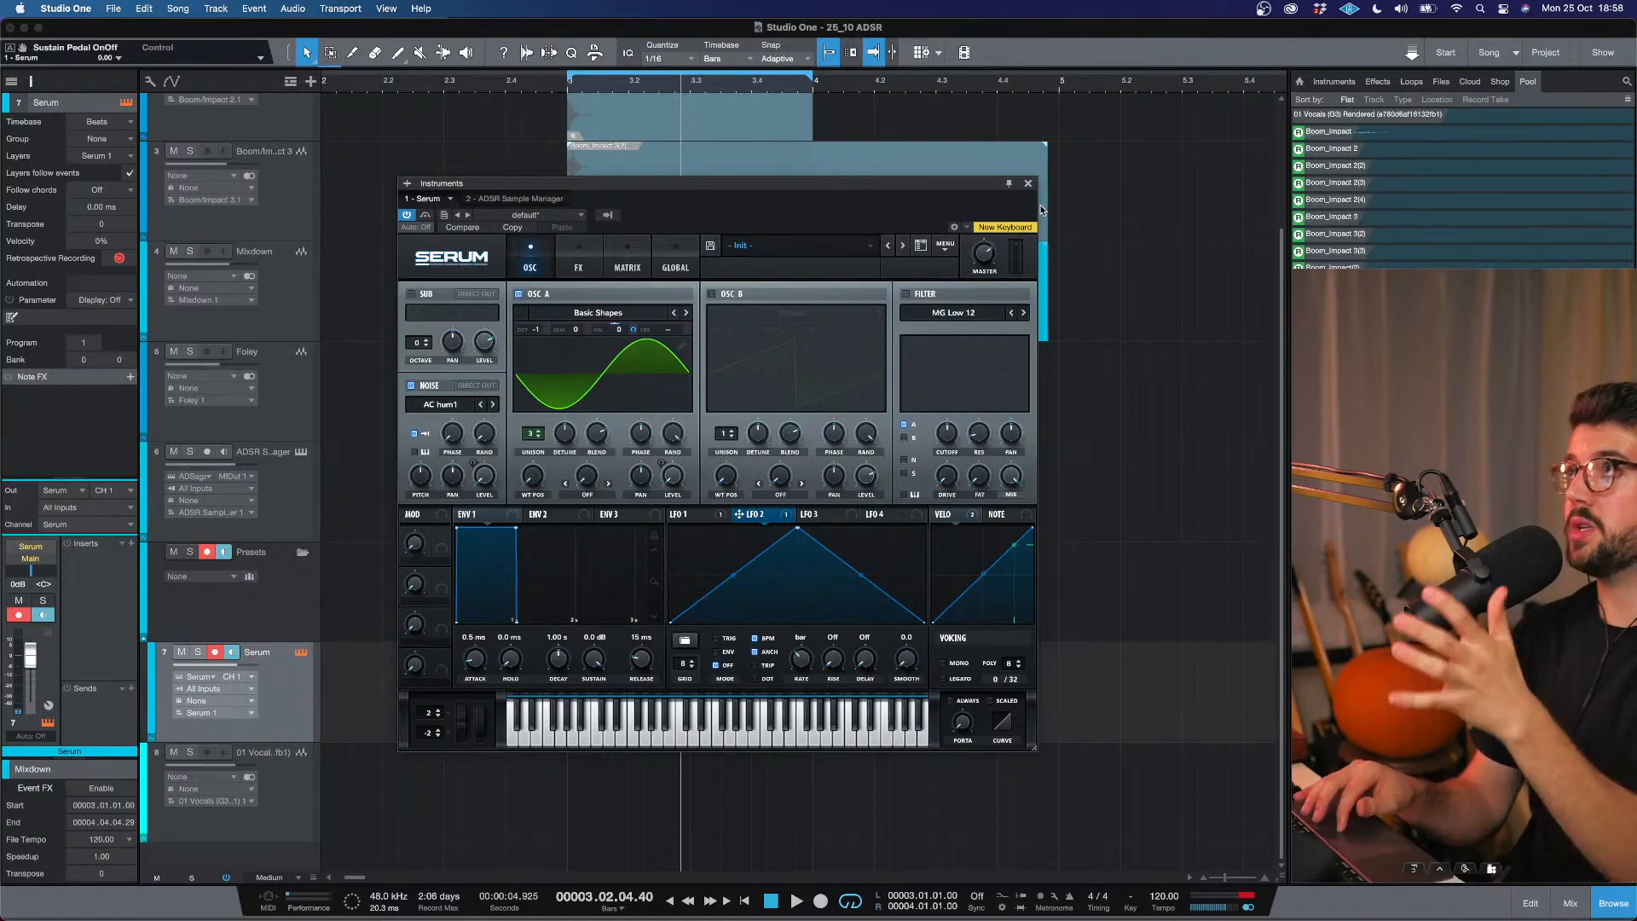
click(1028, 183)
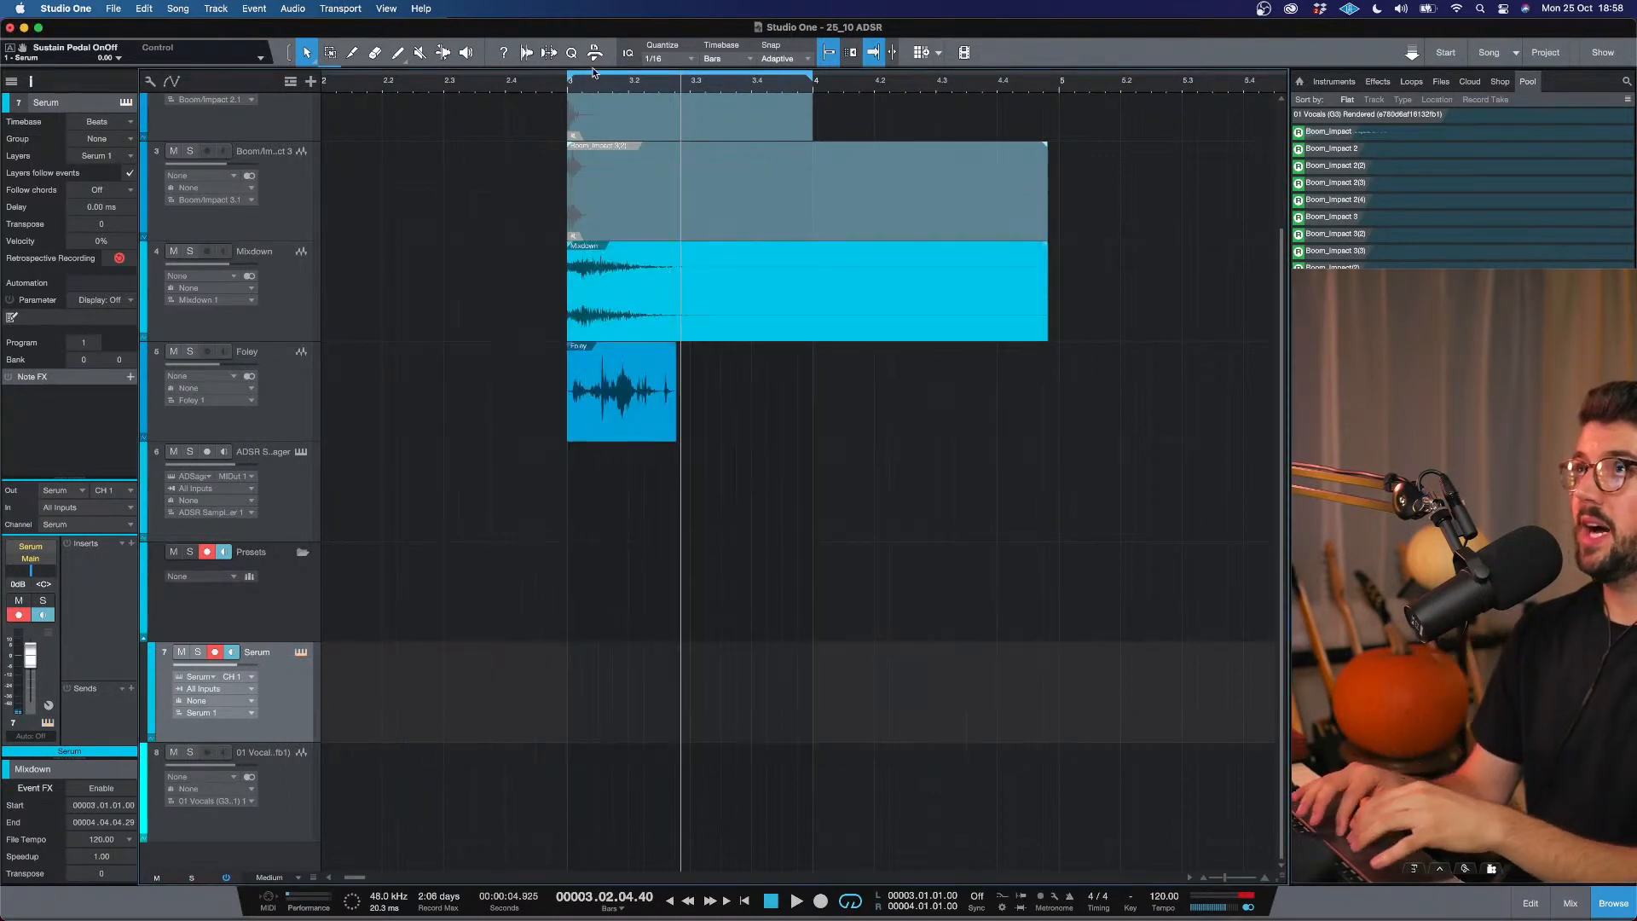
Play the arrangement from bar 3 to audition the mixdown and foley layers together with the Serum patch.
click(565, 92)
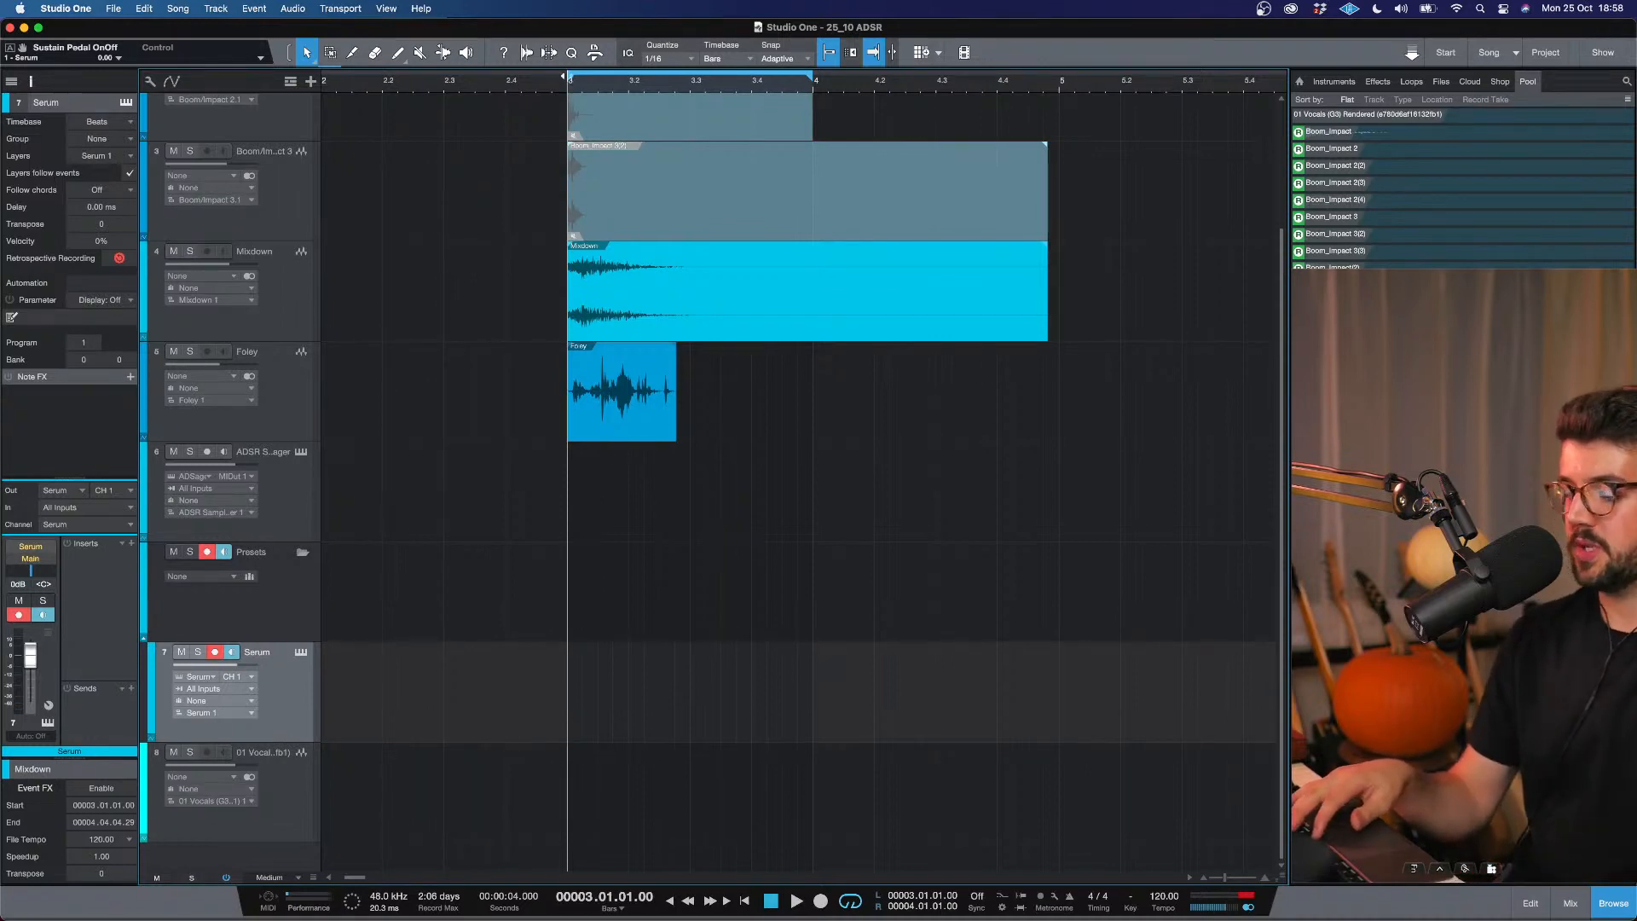
key(space)
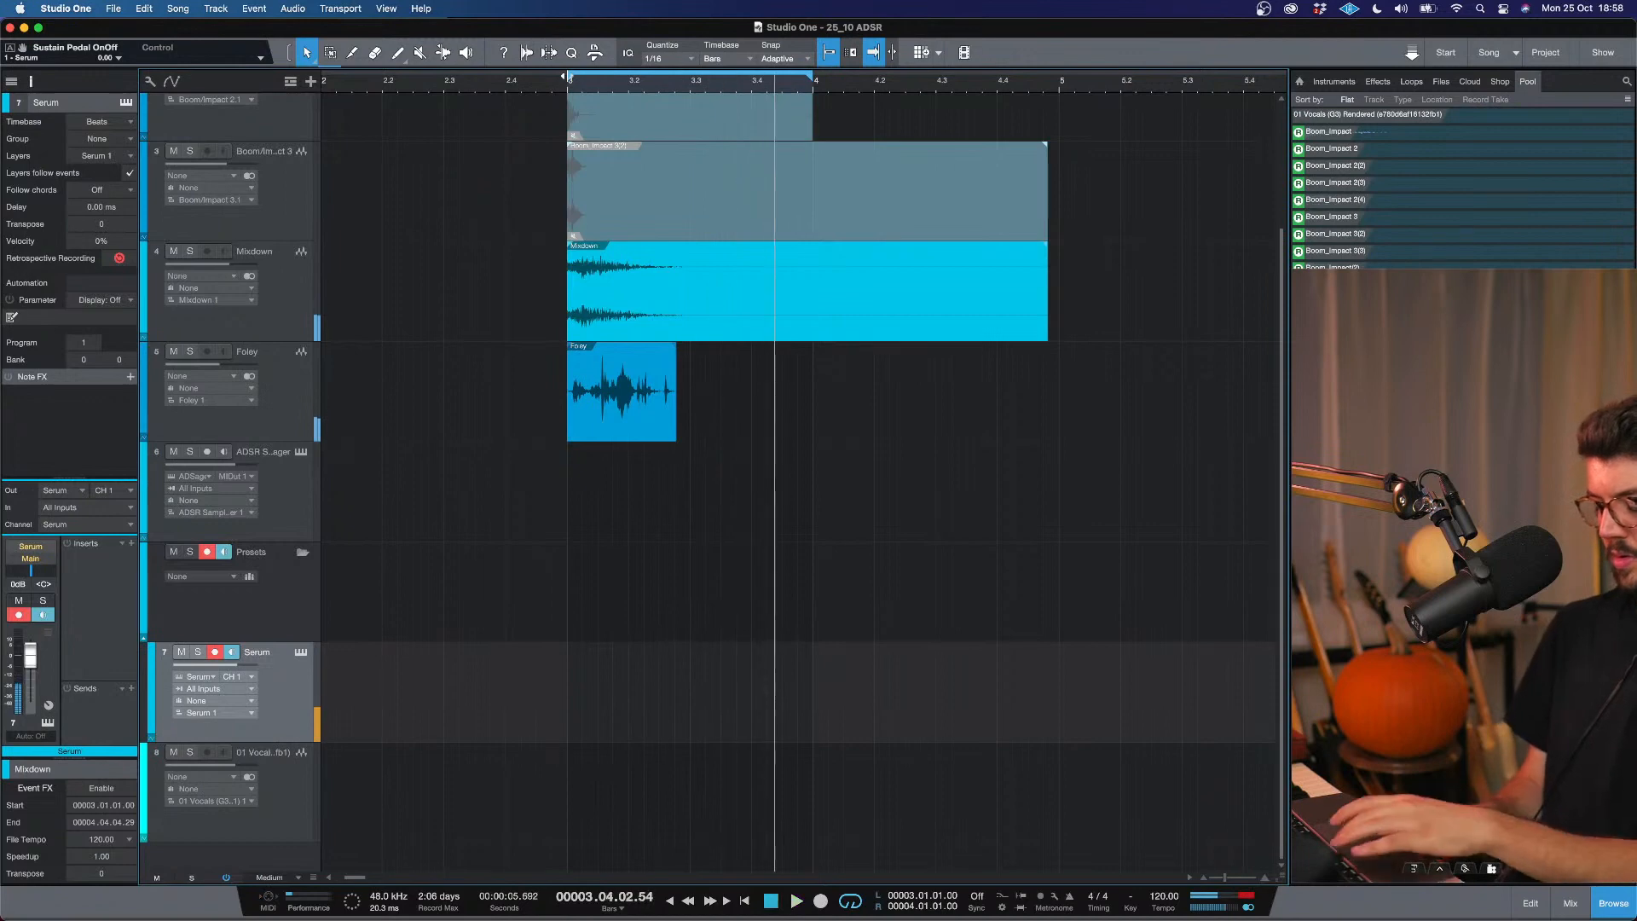
key(space)
key(space)
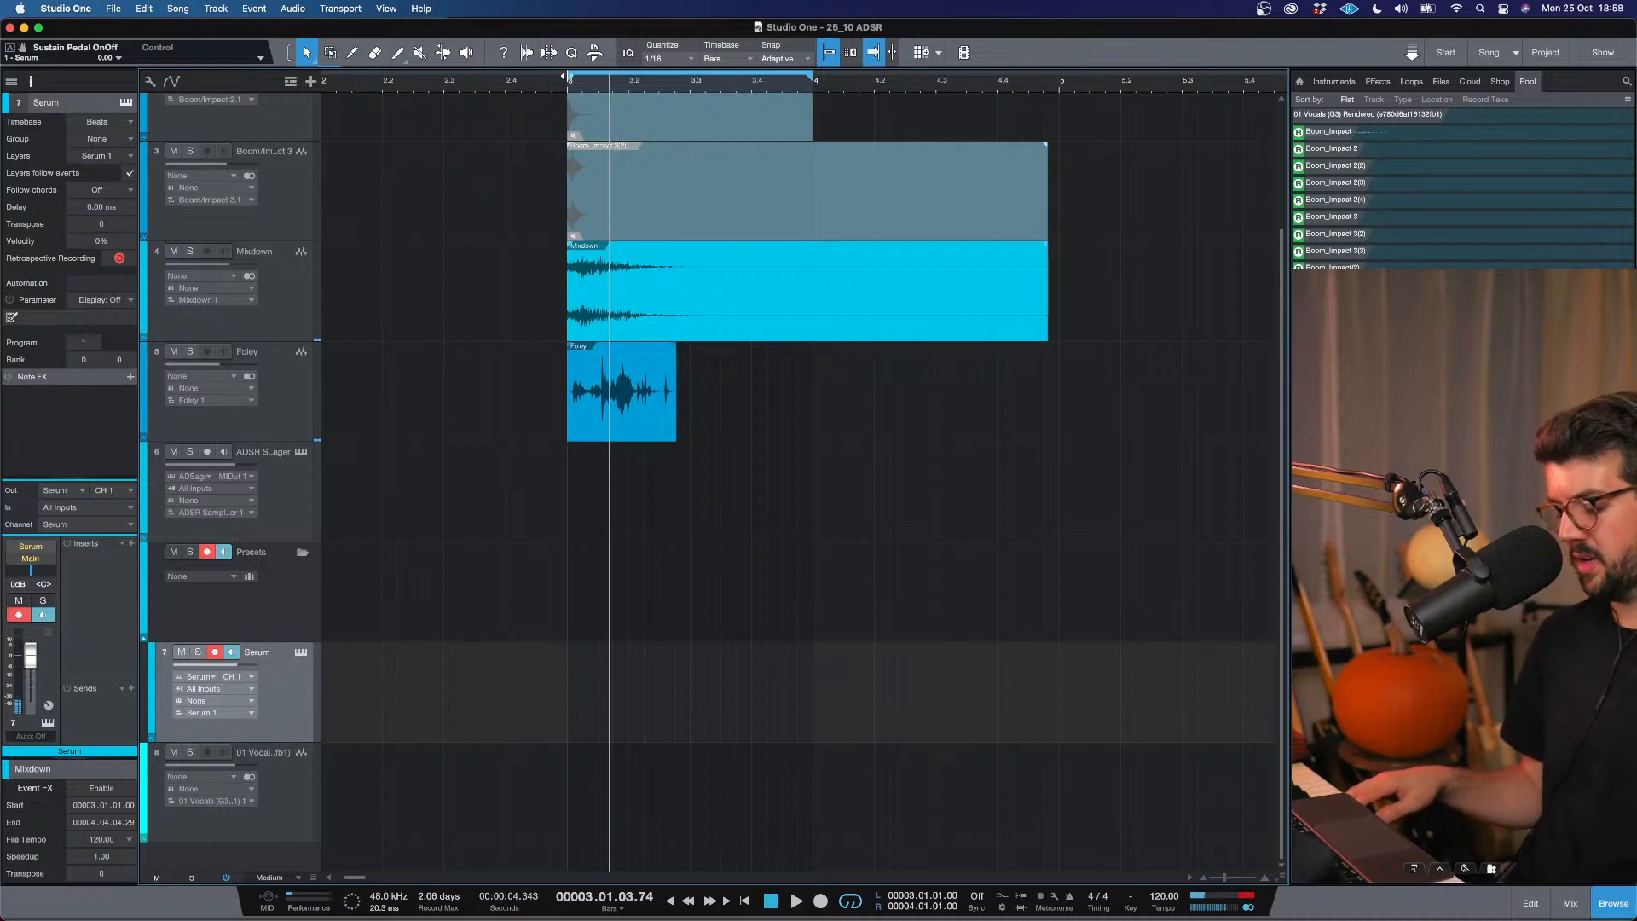
key(space)
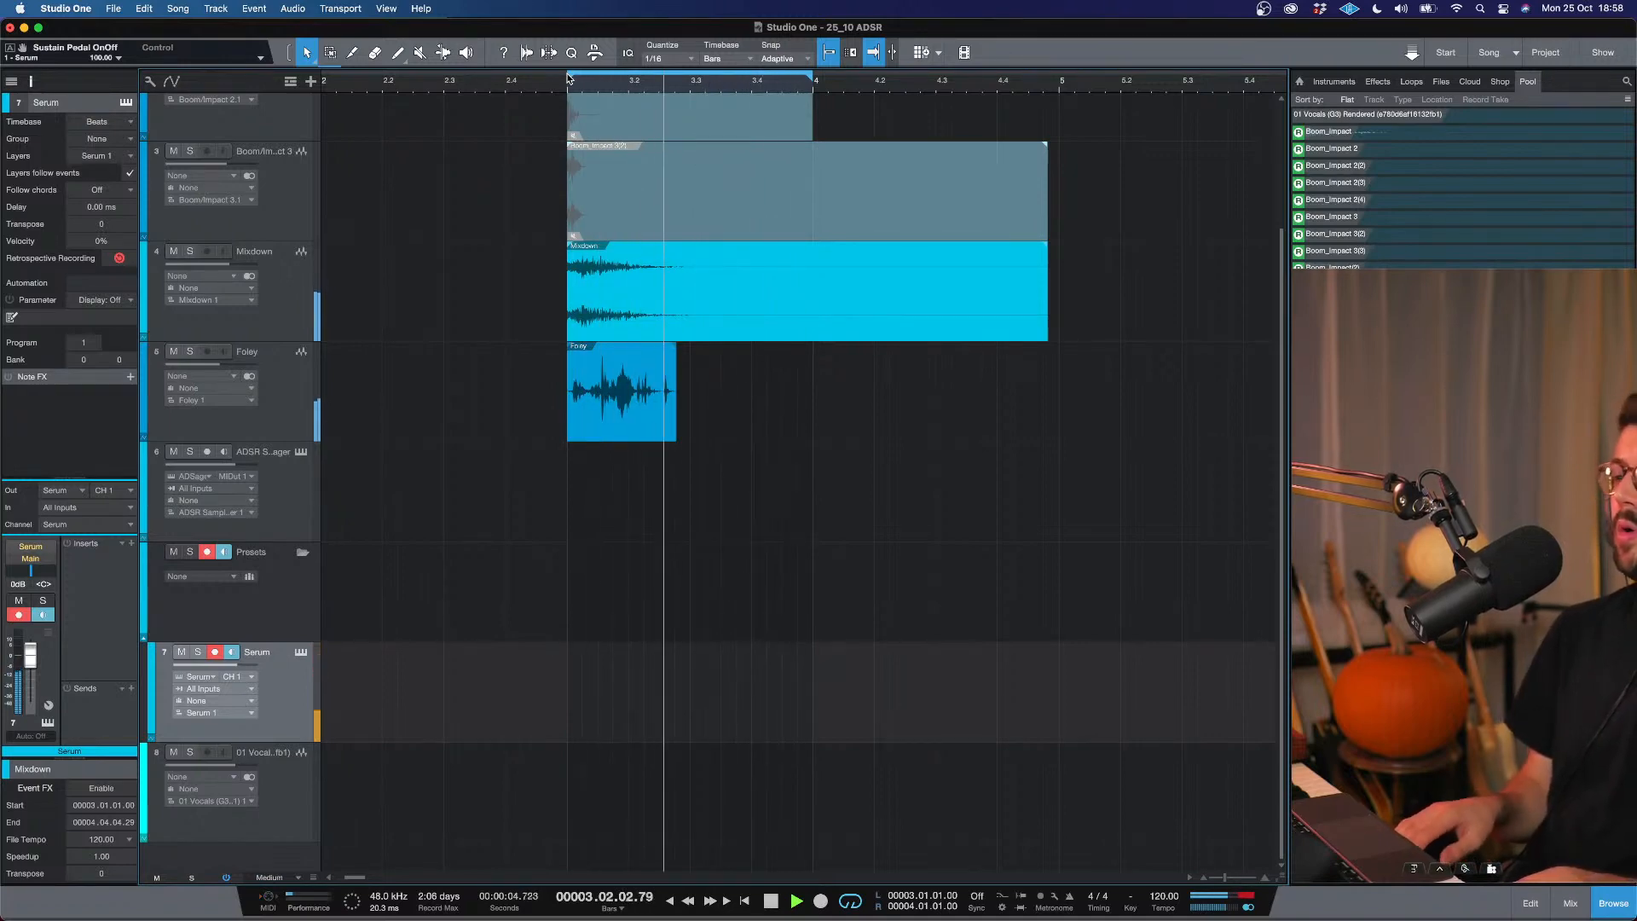
key(space)
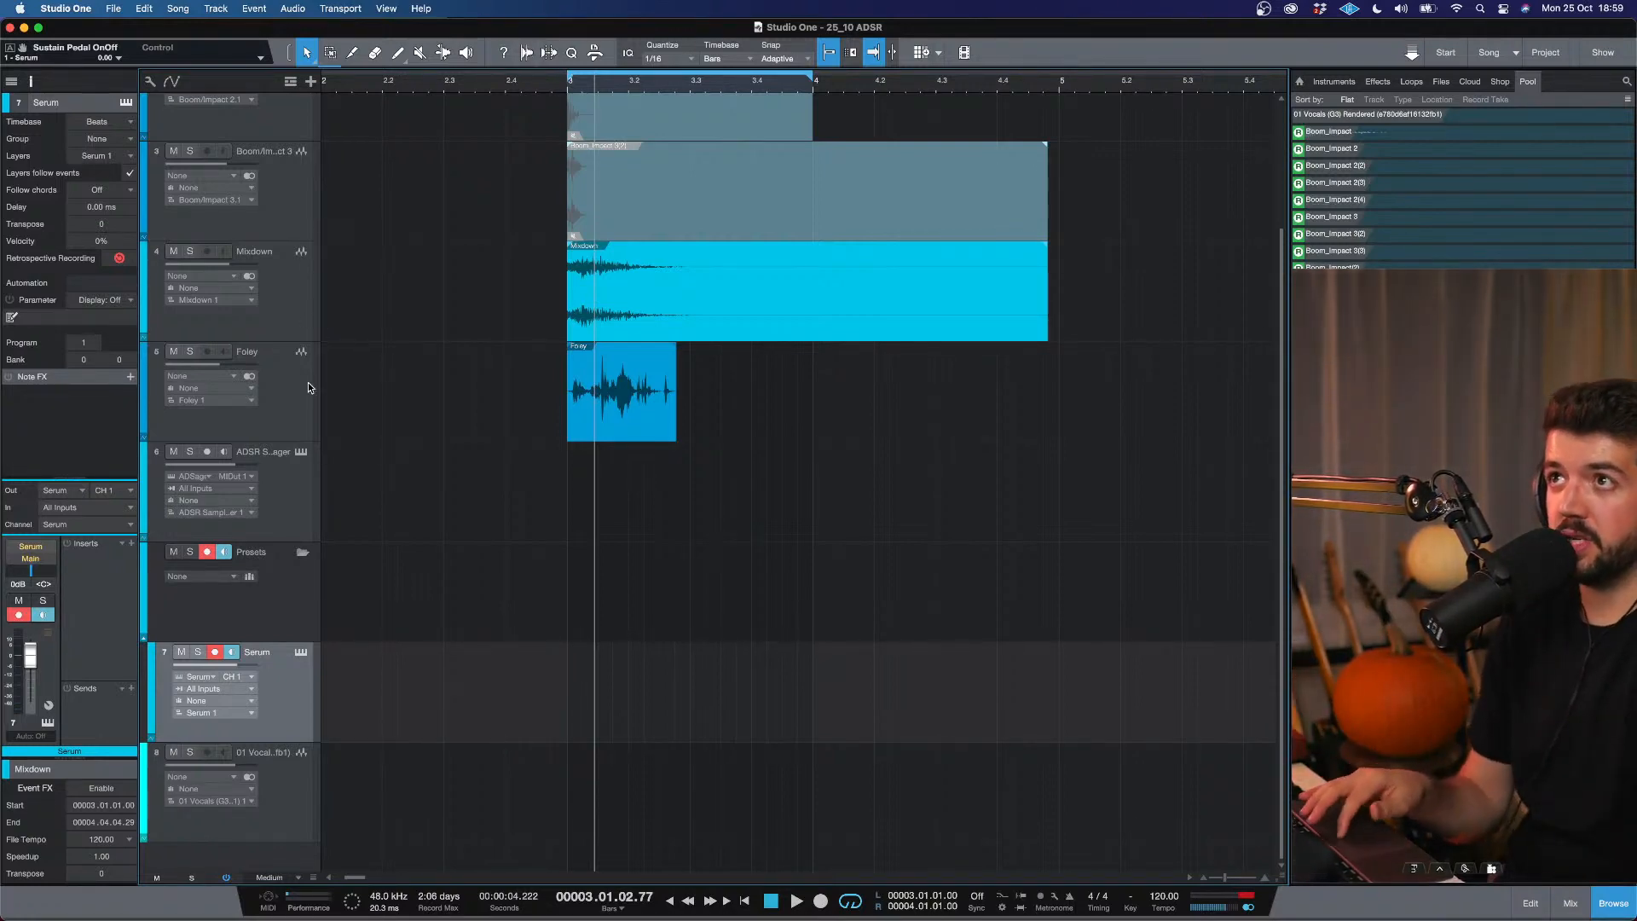
Select the Foley track, followed by the first Boom/Impact track, to review their insert effect chains.
click(285, 406)
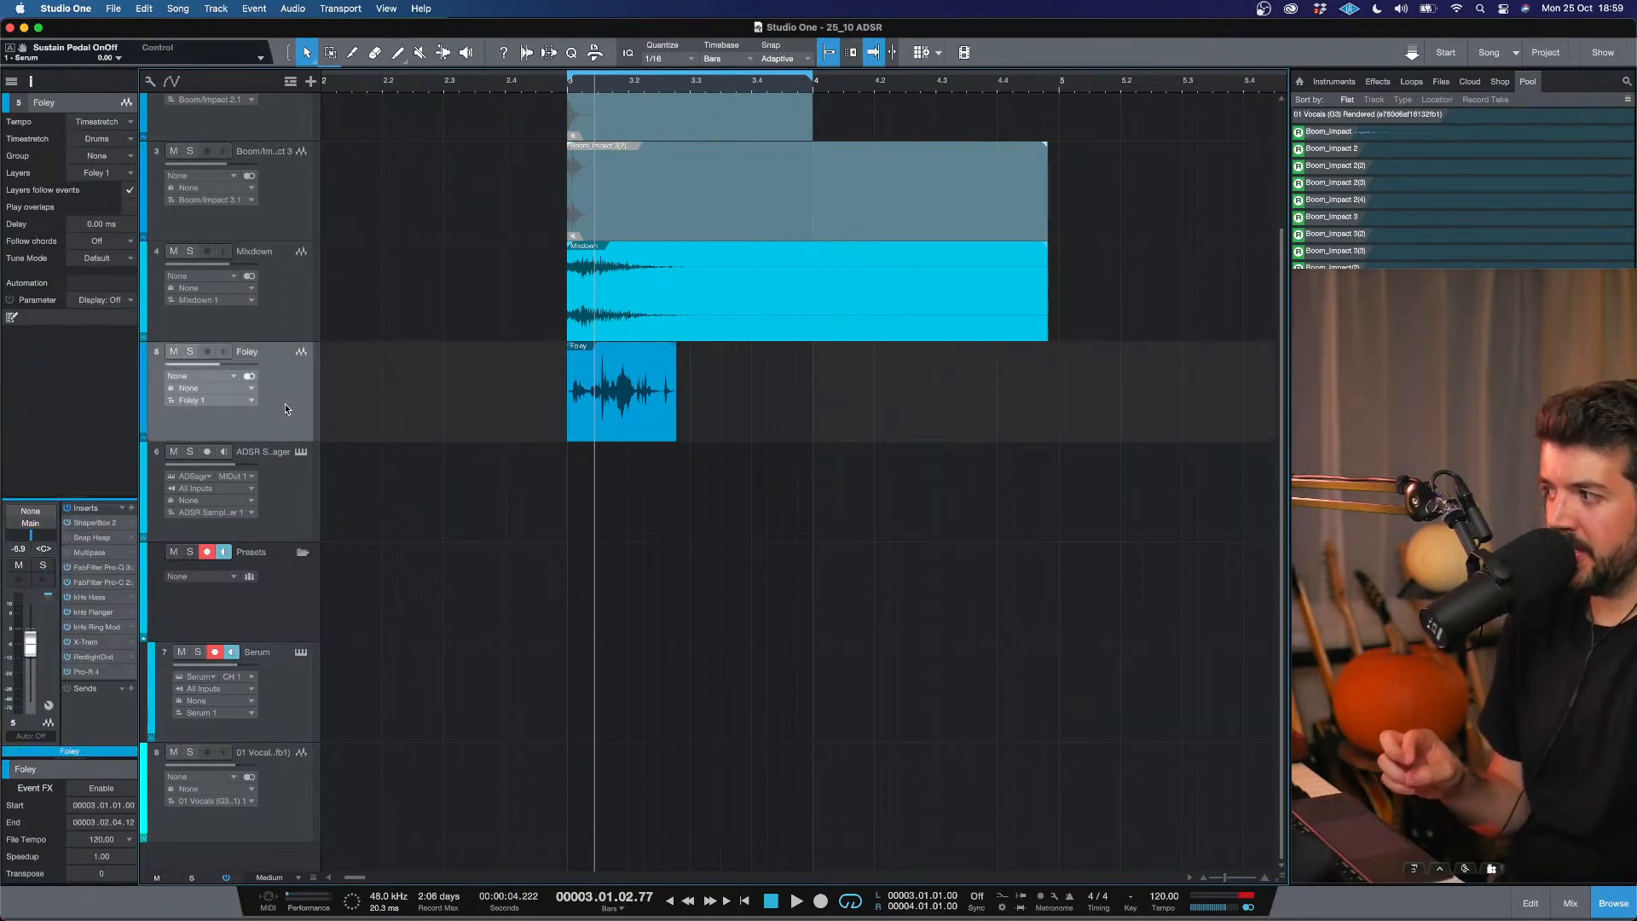
scroll(287, 408, up, 4)
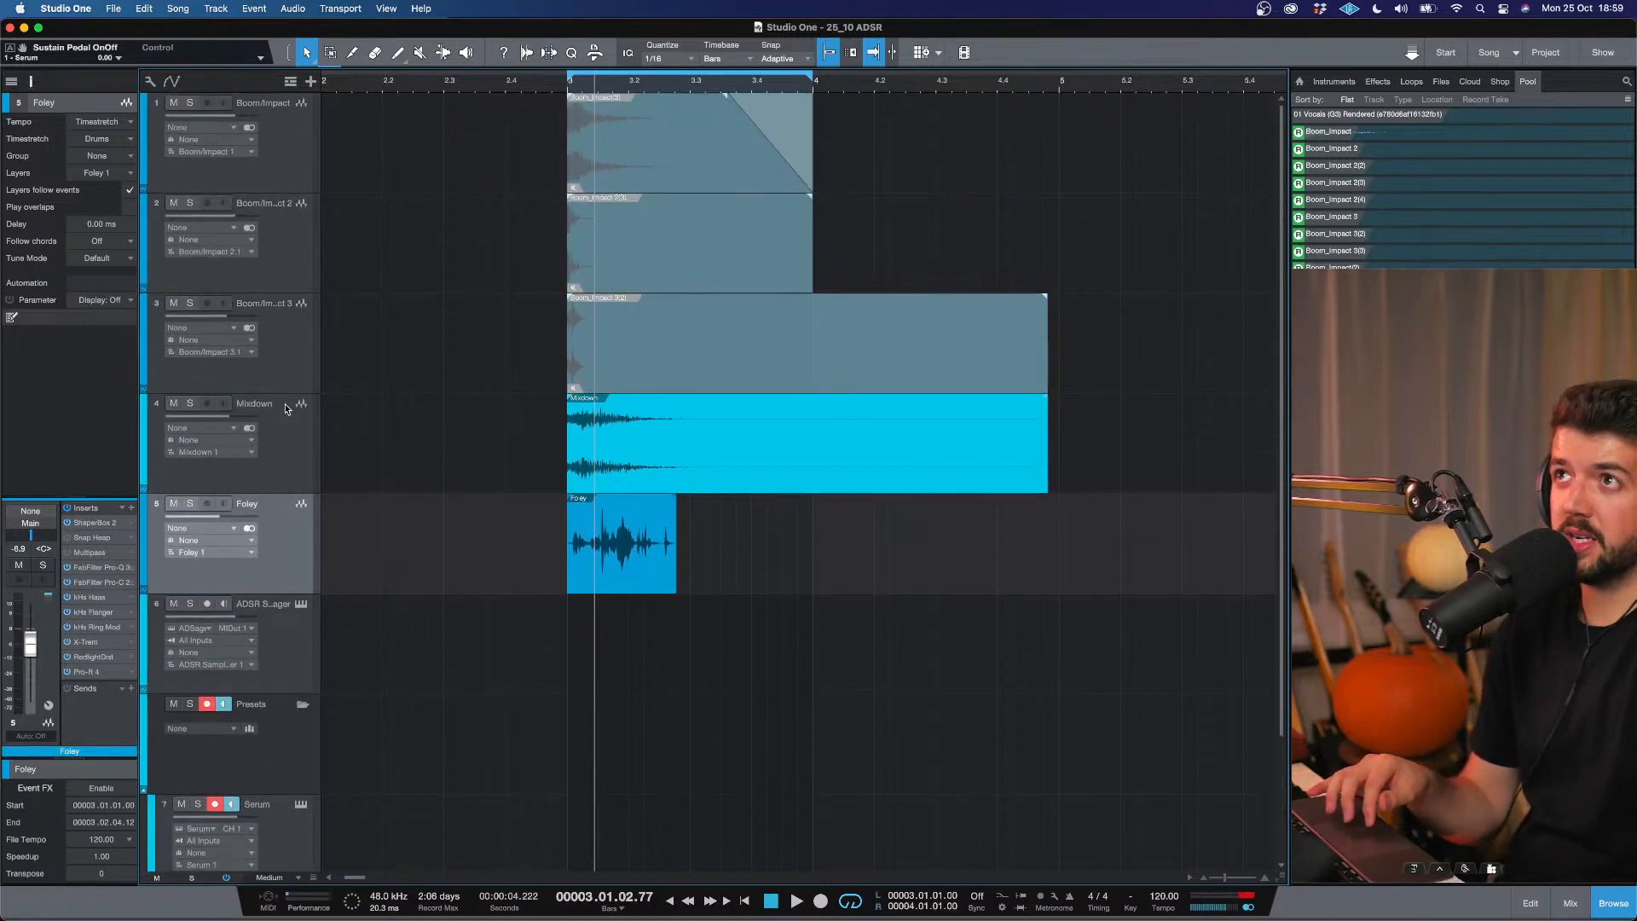
click(269, 181)
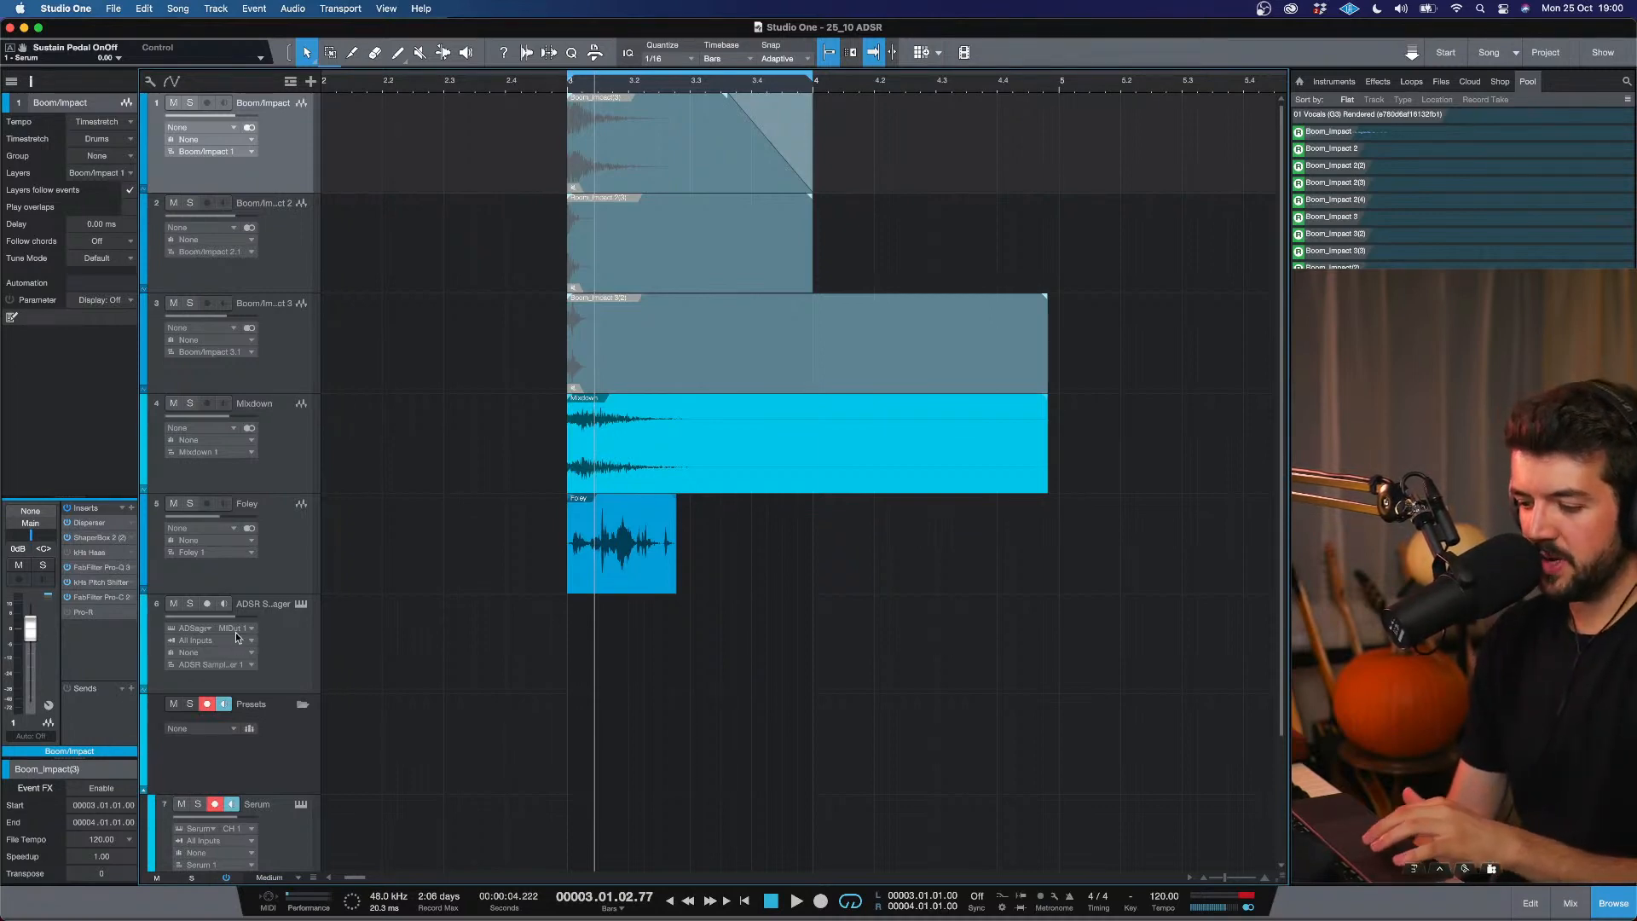
mouse_move(34, 919)
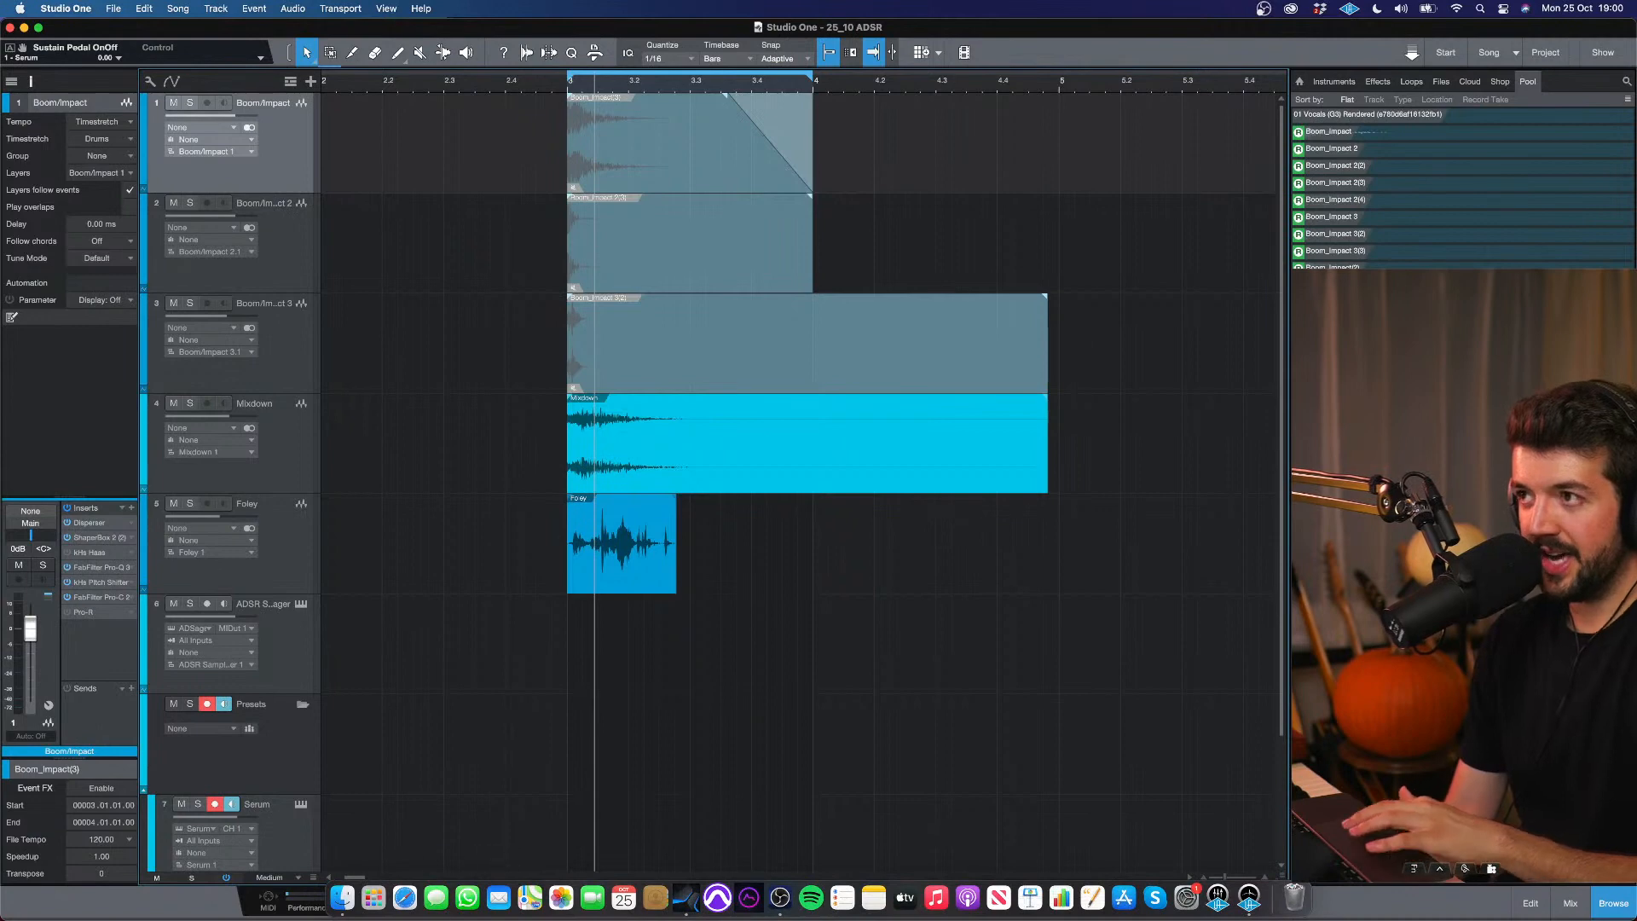